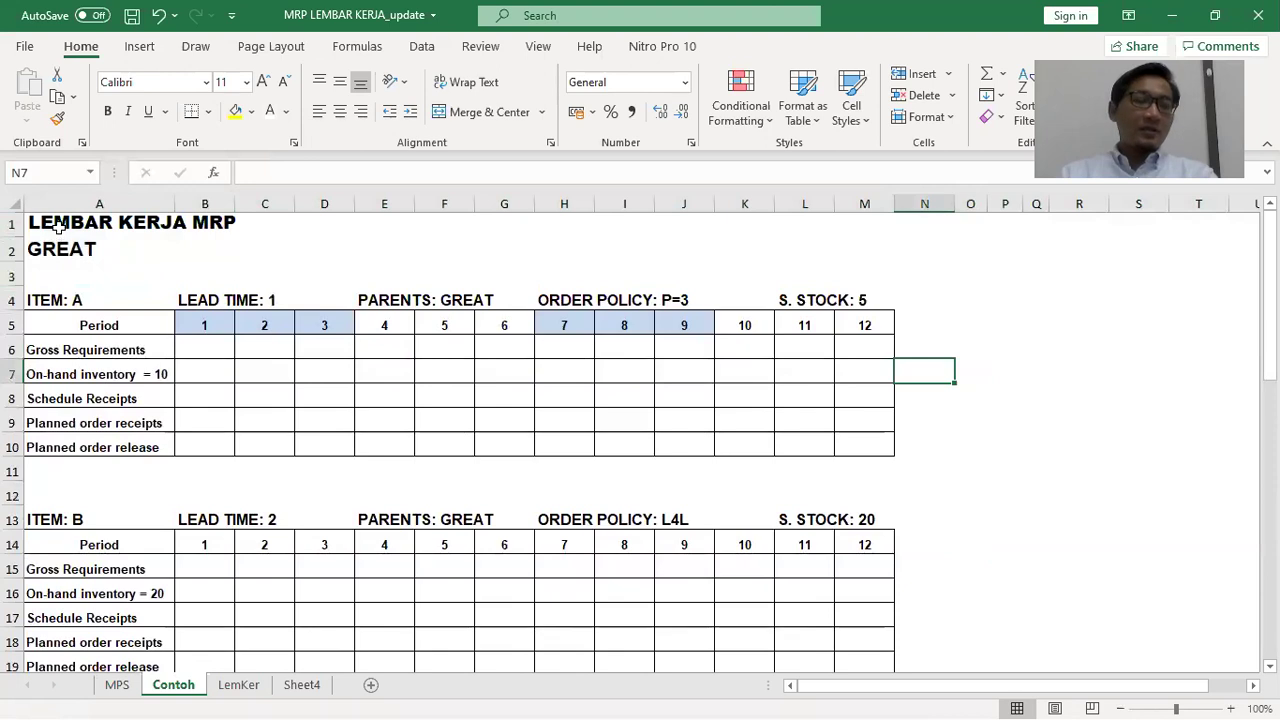
Retitle cell A2 to 'GREAT / Produk Tiner Great' and switch to the Word document
{"action": "left_click", "coordinate": [56, 249]}
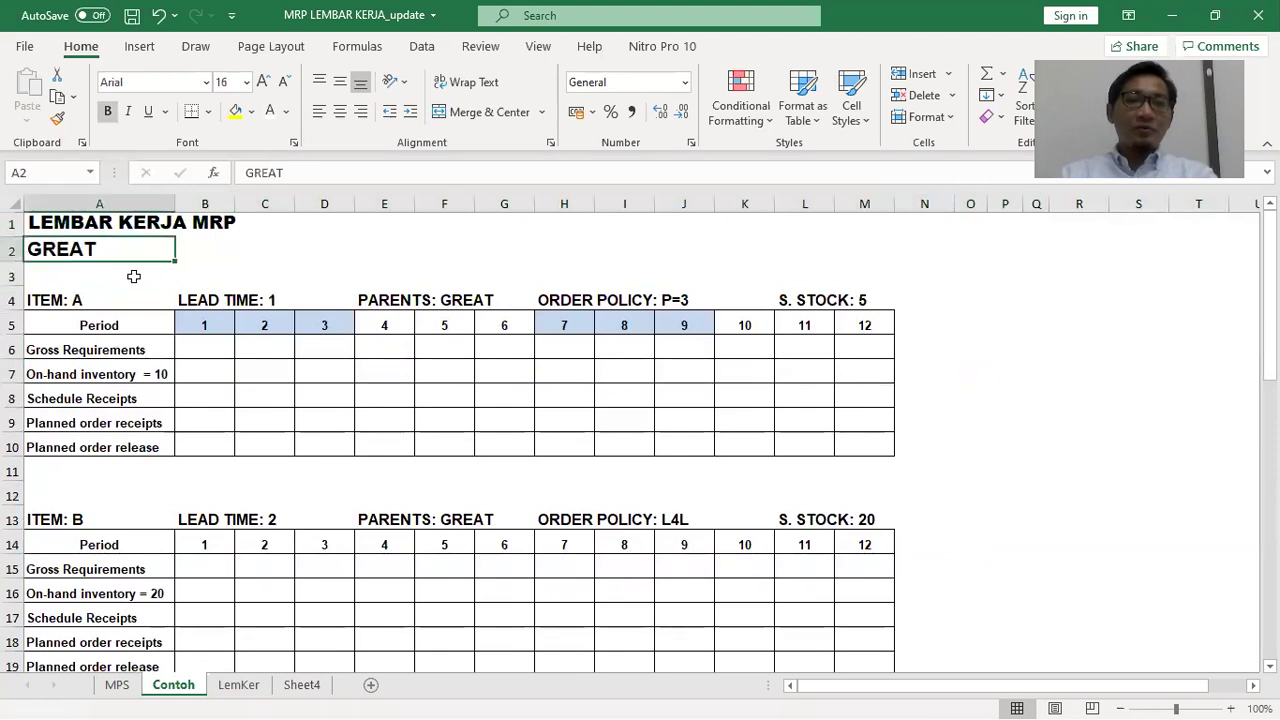
{"action": "left_click", "coordinate": [319, 174]}
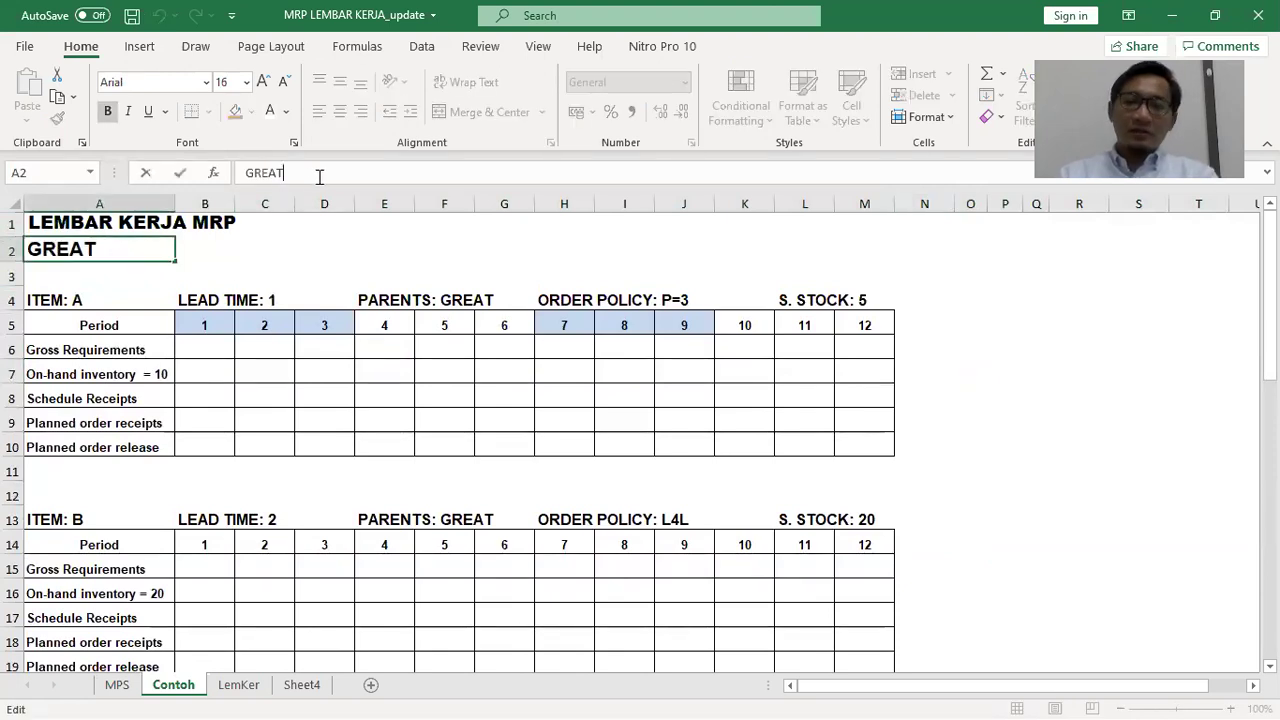
{"action": "type", "text": "/ PrODUK"}
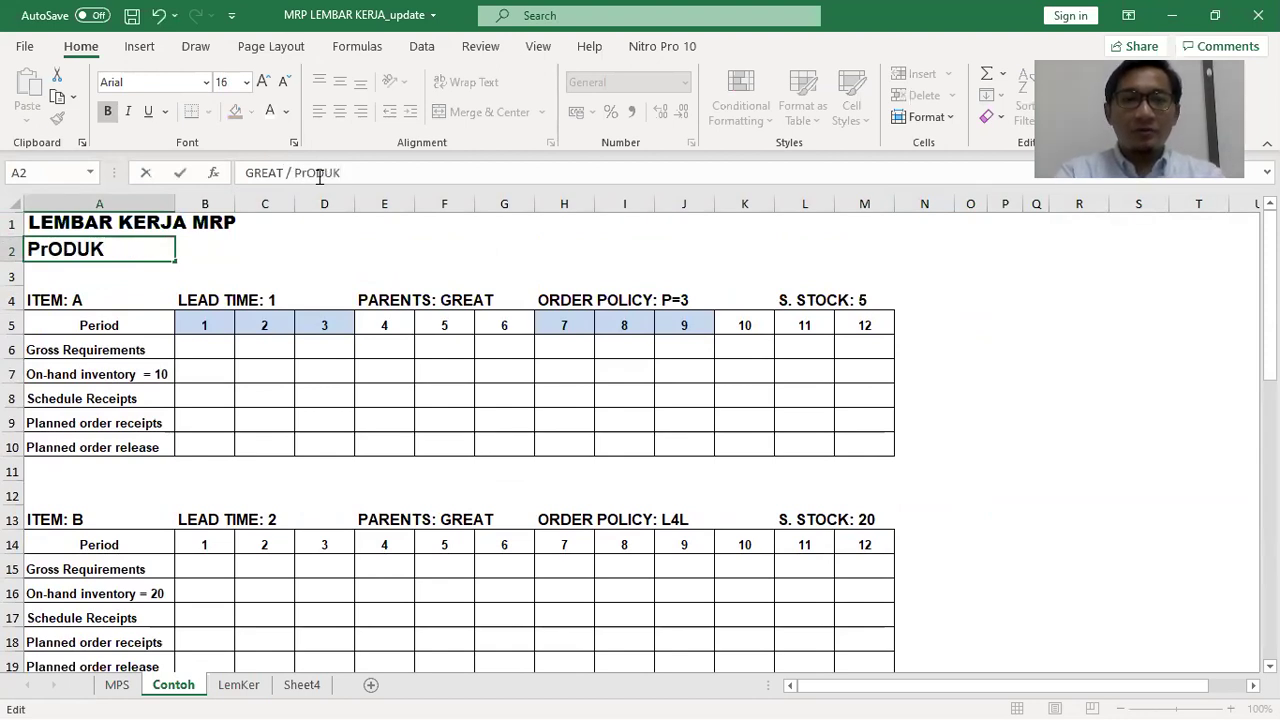
{"action": "key", "text": "BackSpace"}
{"action": "key", "text": "BackSpace"}
{"action": "key", "text": "BackSpace"}
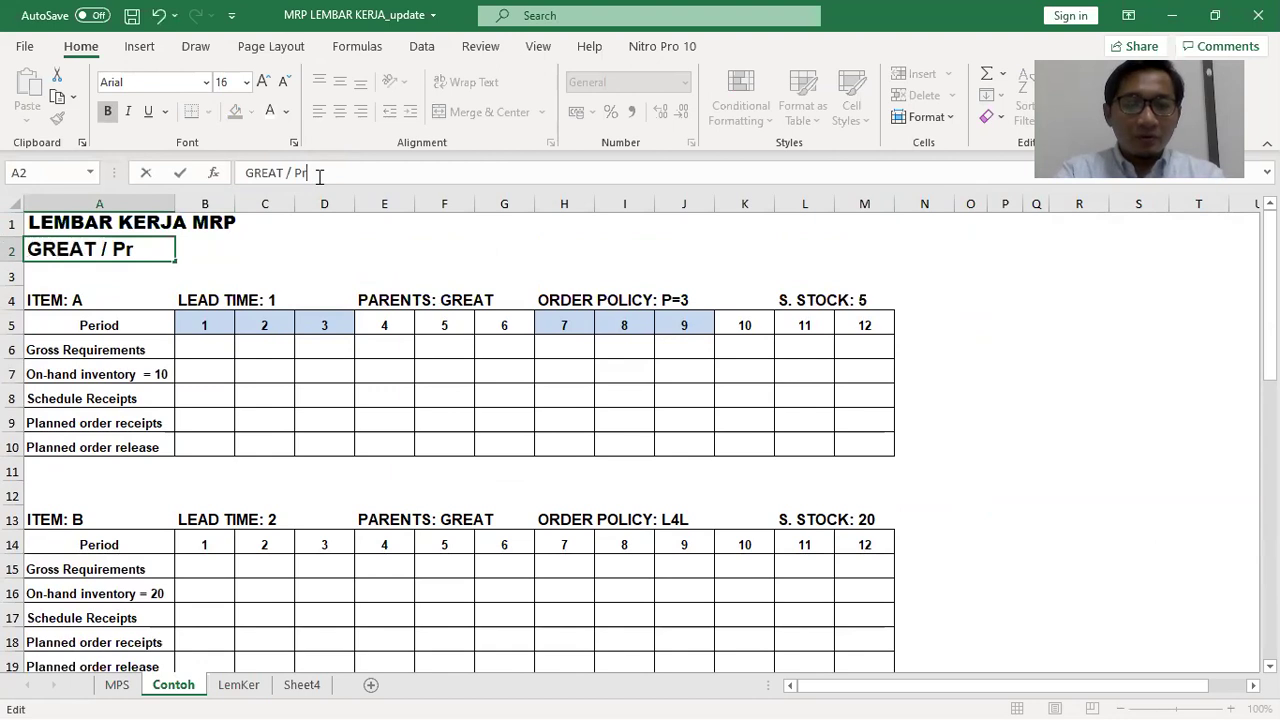
{"action": "type", "text": "od"}
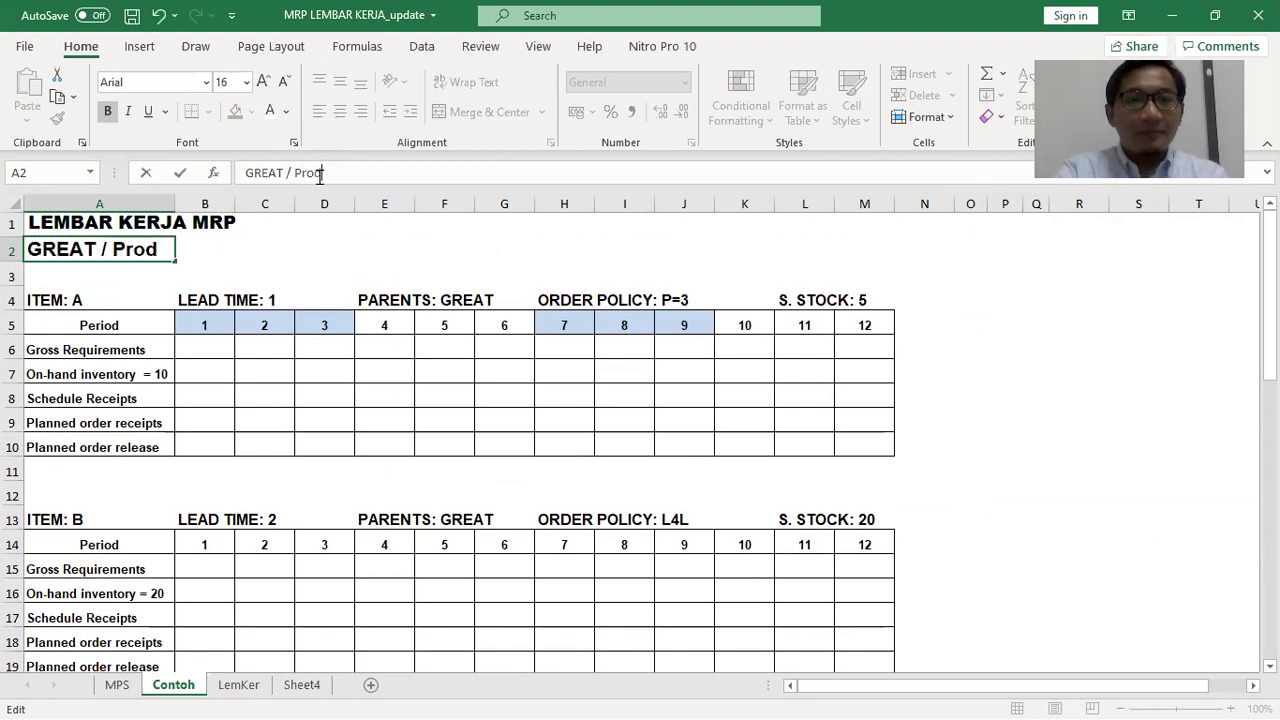
{"action": "type", "text": "uk Tiner"}
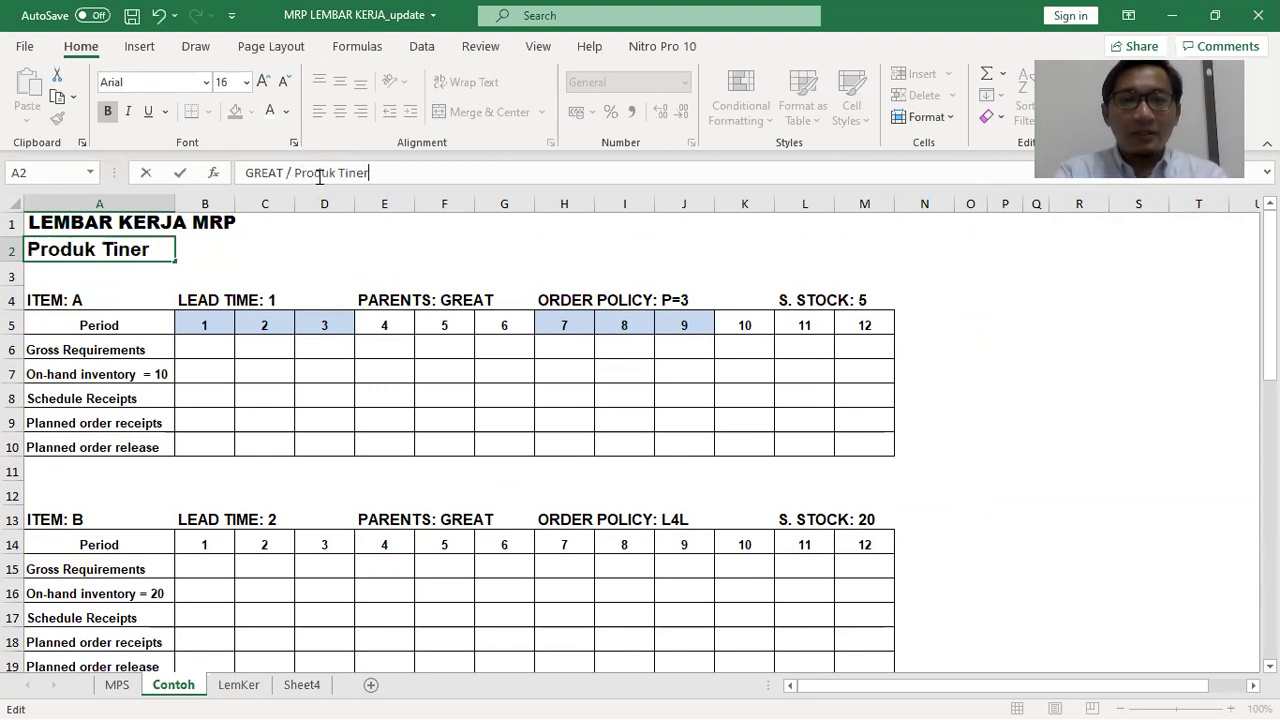
{"action": "type", "text": " Great"}
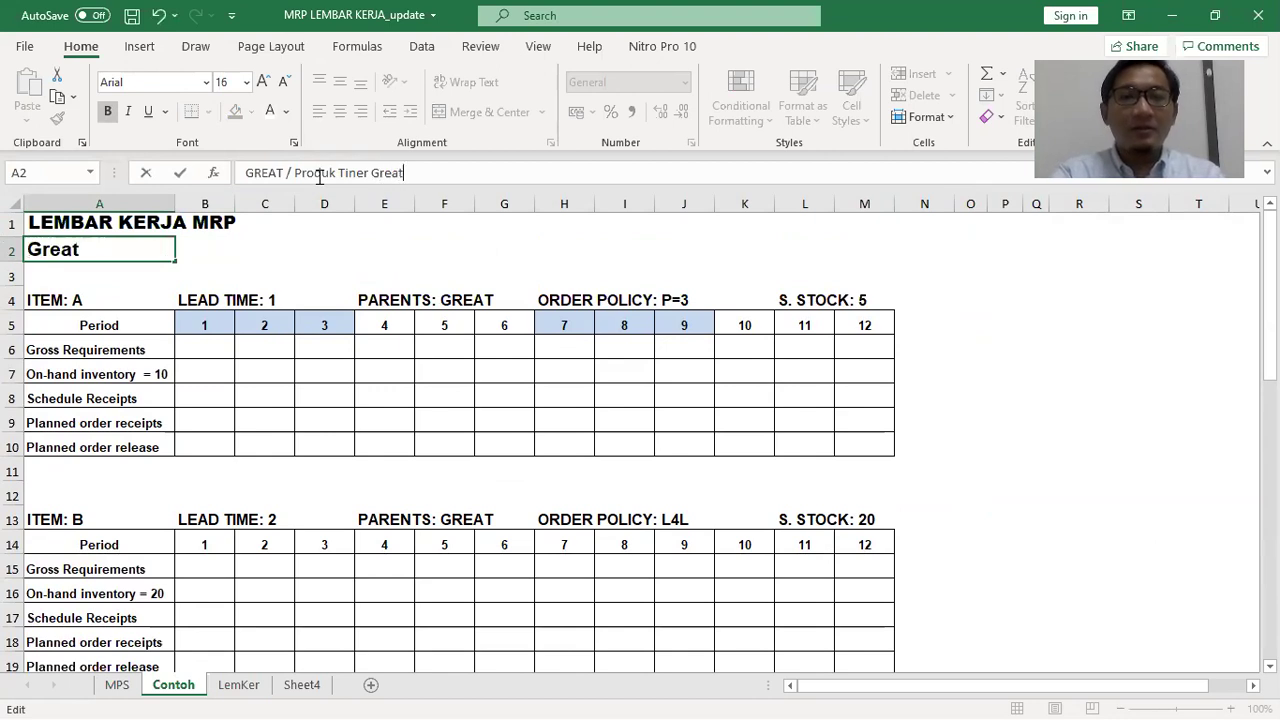
{"action": "key", "text": "Return"}
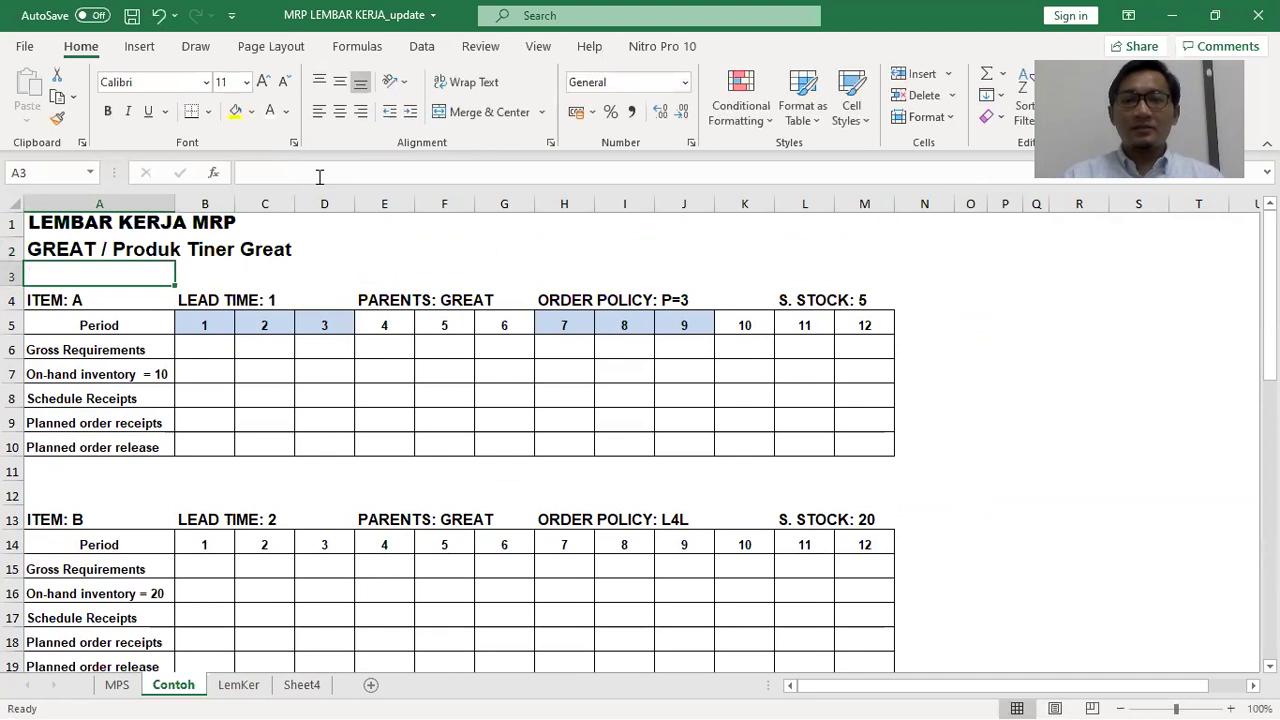
{"action": "key", "text": "alt+Tab"}
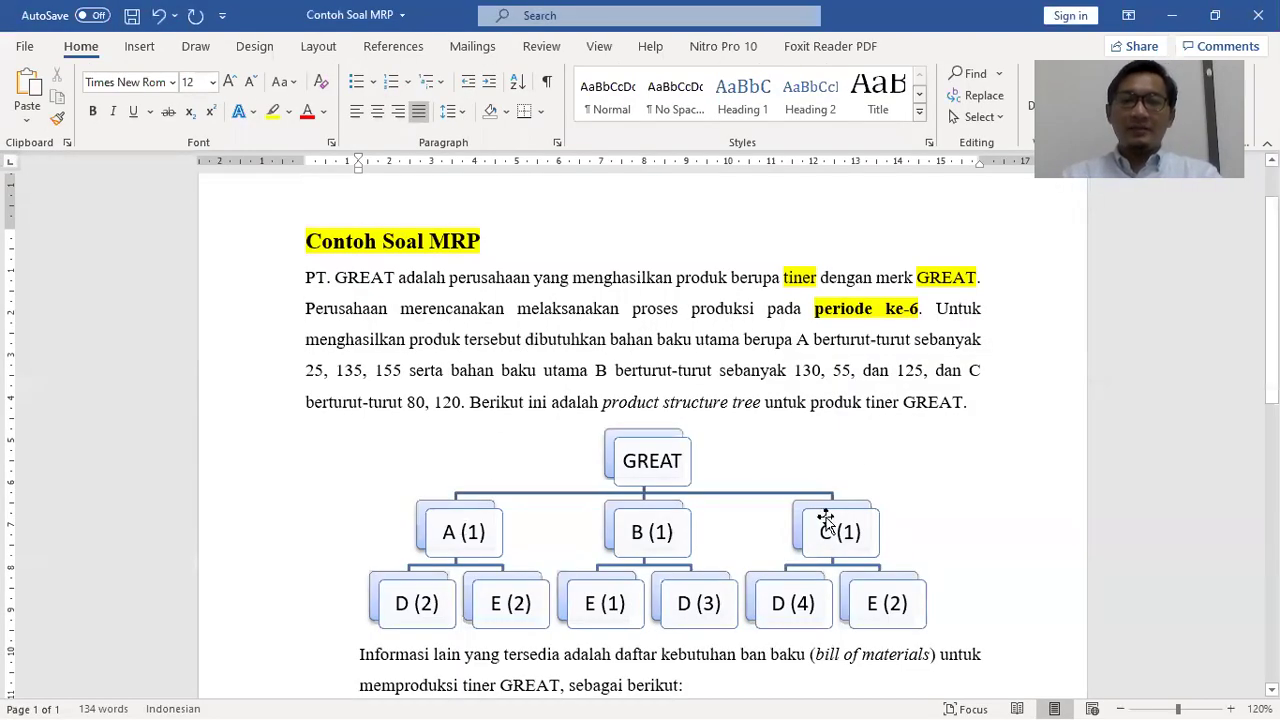
Highlight the sentence giving the A, B and C quantities in pink
{"action": "left_click", "coordinate": [855, 371]}
{"action": "left_click_drag", "start_coordinate": [797, 341], "coordinate": [463, 404]}
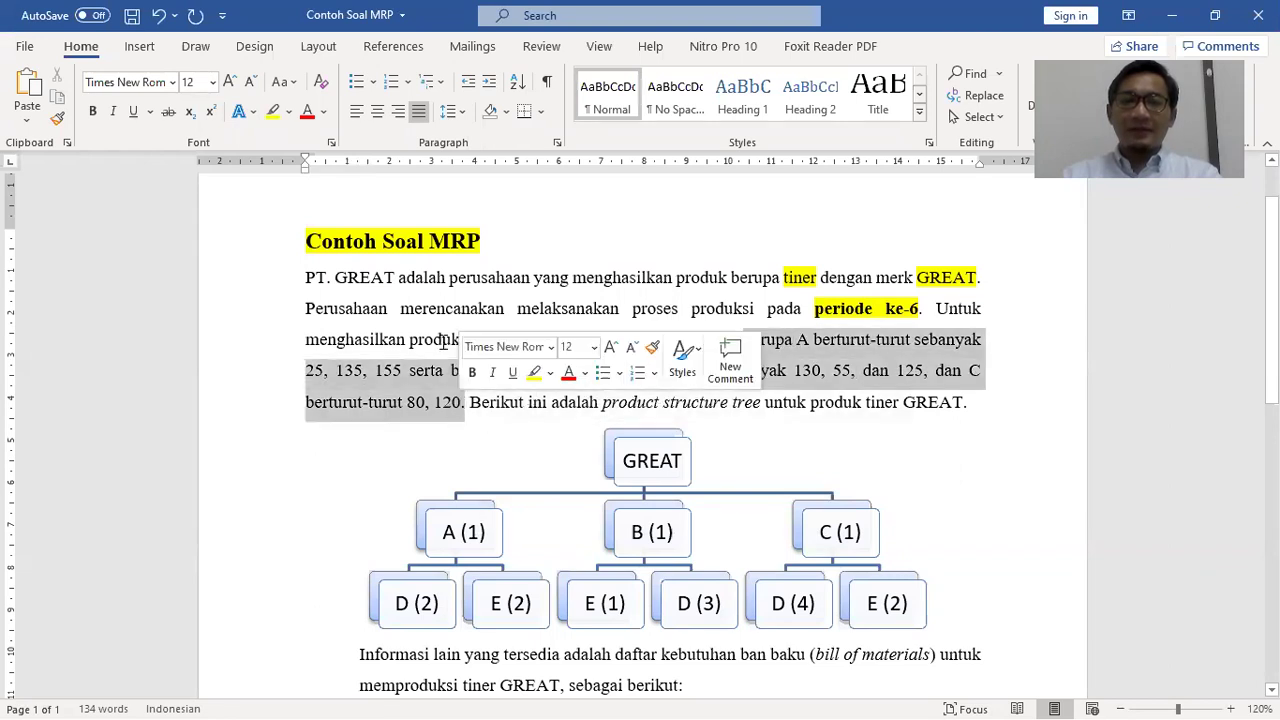
{"action": "left_click", "coordinate": [288, 111]}
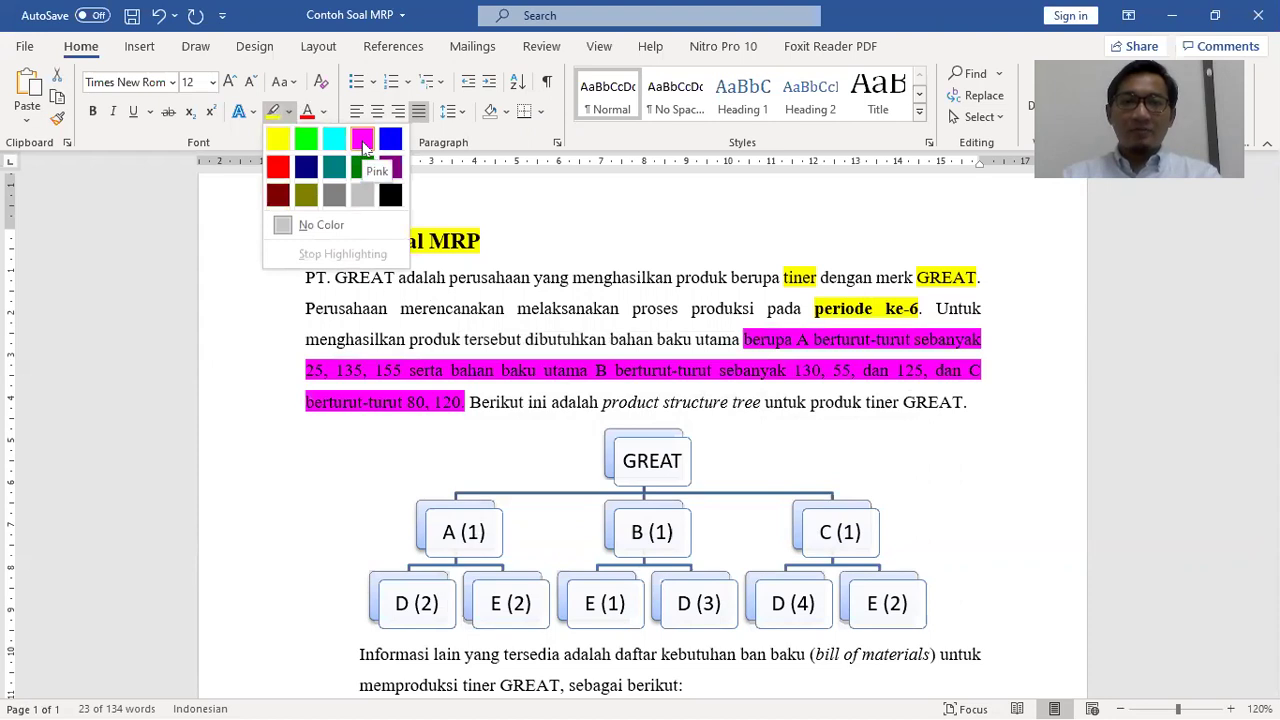
{"action": "left_click", "coordinate": [363, 141]}
Make the pink-highlighted quantities passage's text white, then return to Excel
{"action": "left_click_drag", "start_coordinate": [465, 401], "coordinate": [743, 340]}
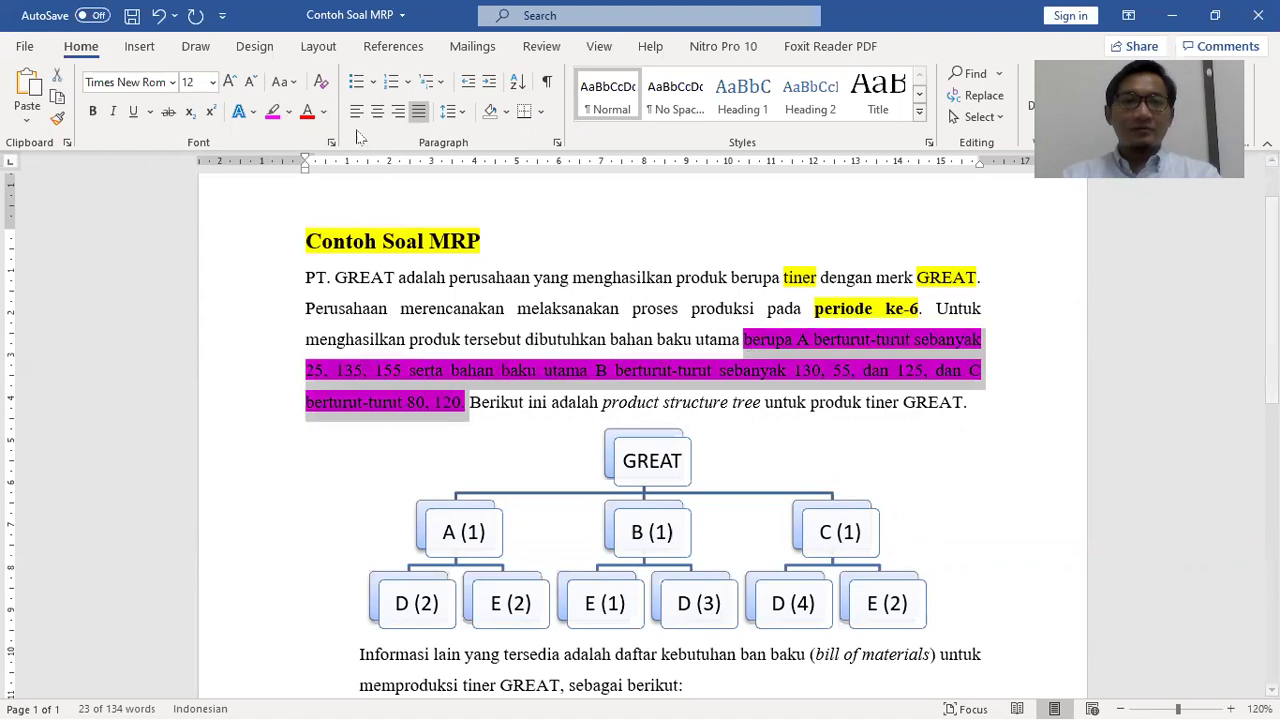
{"action": "left_click", "coordinate": [323, 111]}
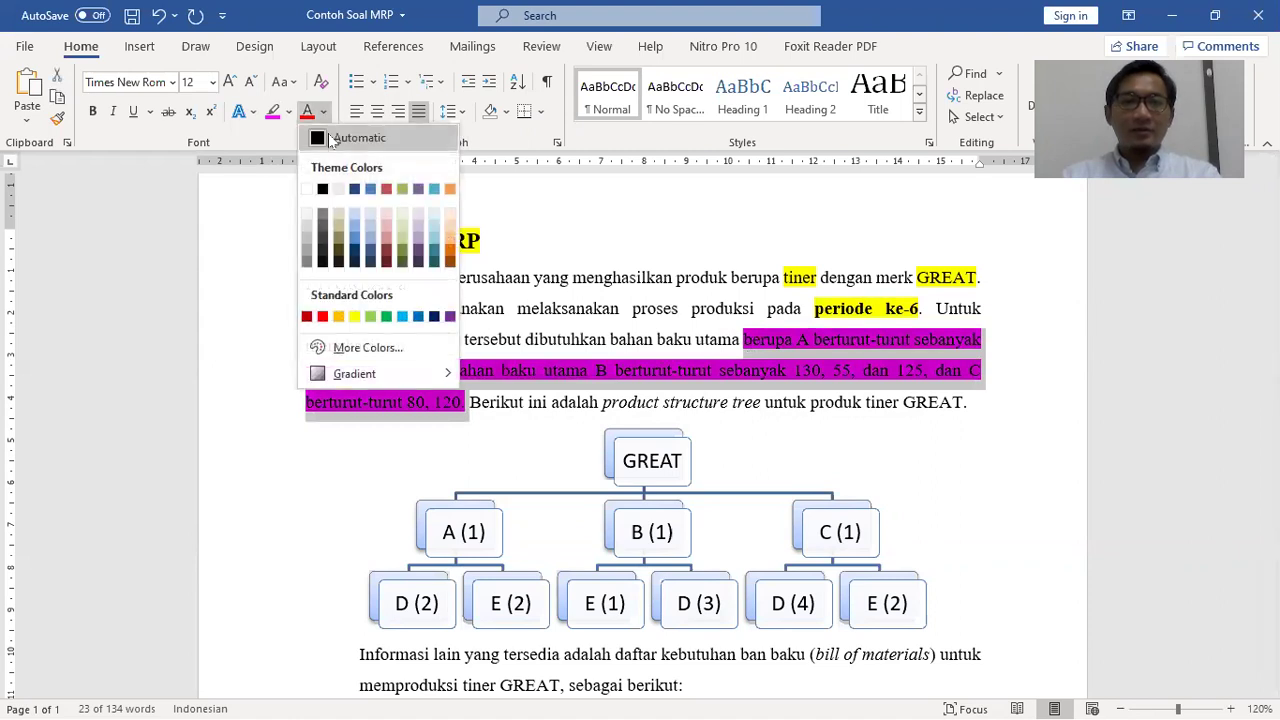
{"action": "left_click", "coordinate": [308, 190]}
{"action": "left_click", "coordinate": [988, 451]}
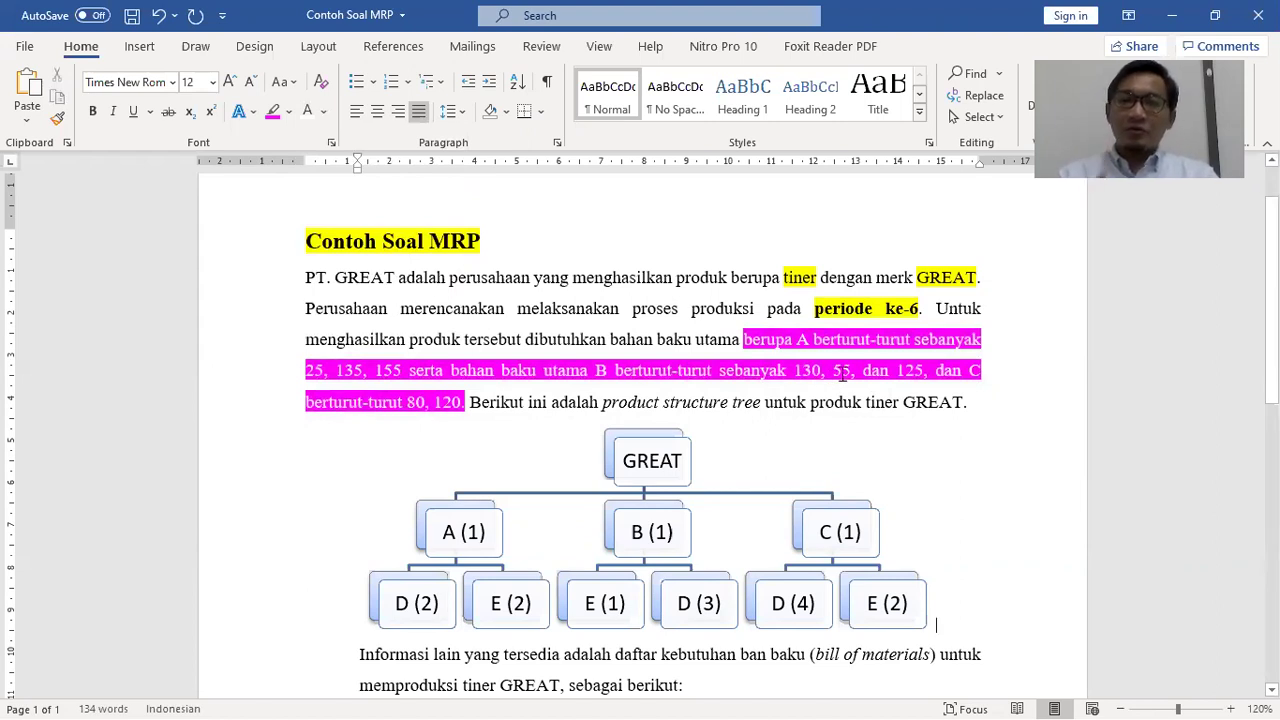
{"action": "key", "text": "alt+Tab"}
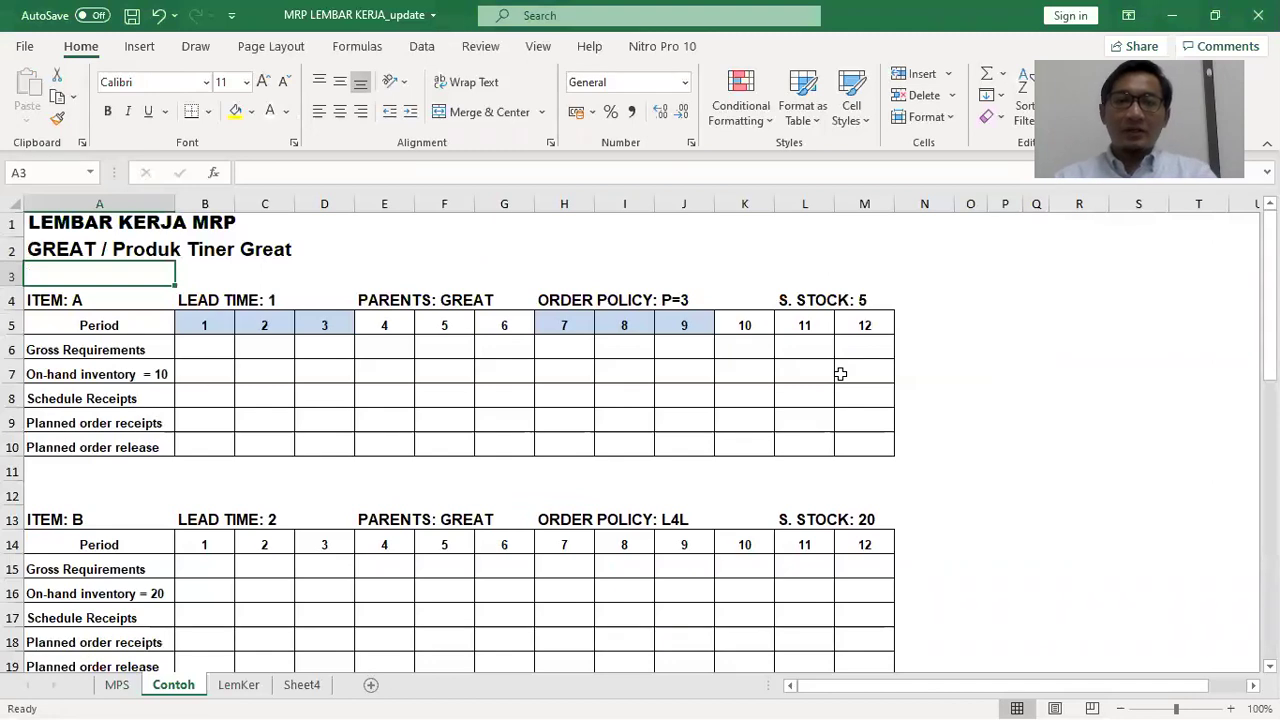
Fill the ITEM: A label in cell A4 yellow, then switch back to Word
{"action": "left_click", "coordinate": [506, 320]}
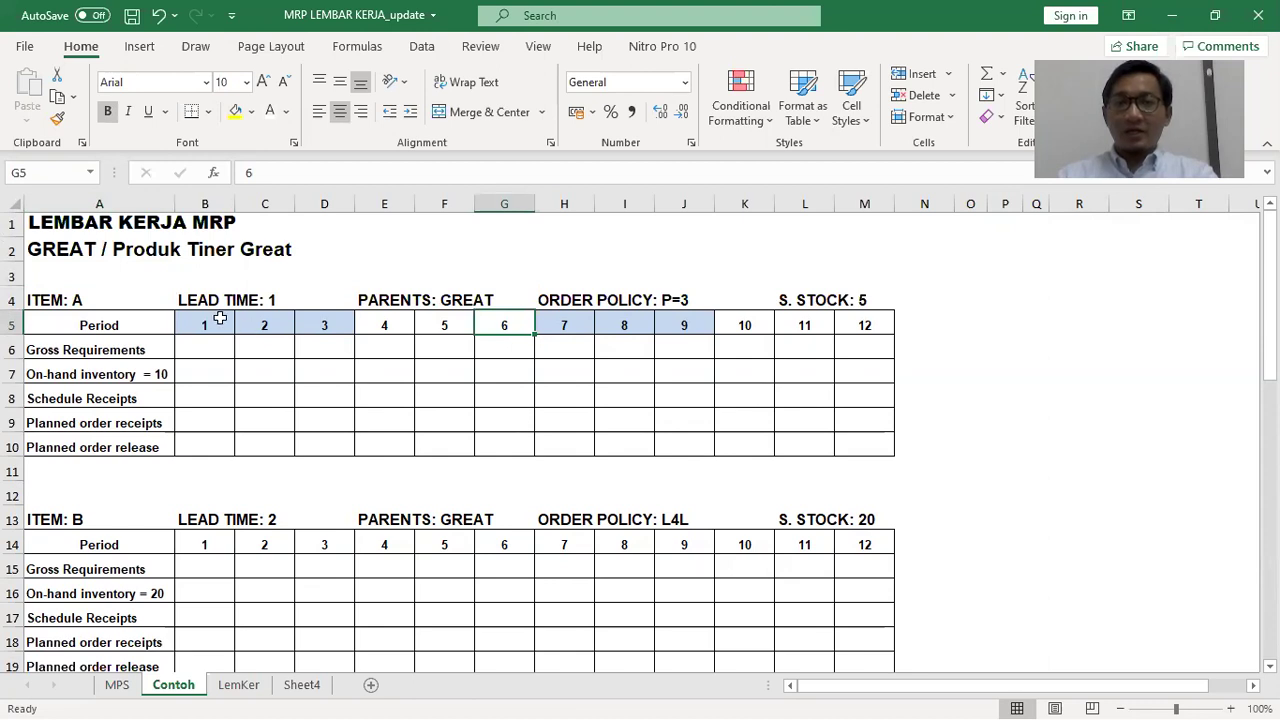
{"action": "key", "text": "alt+Tab"}
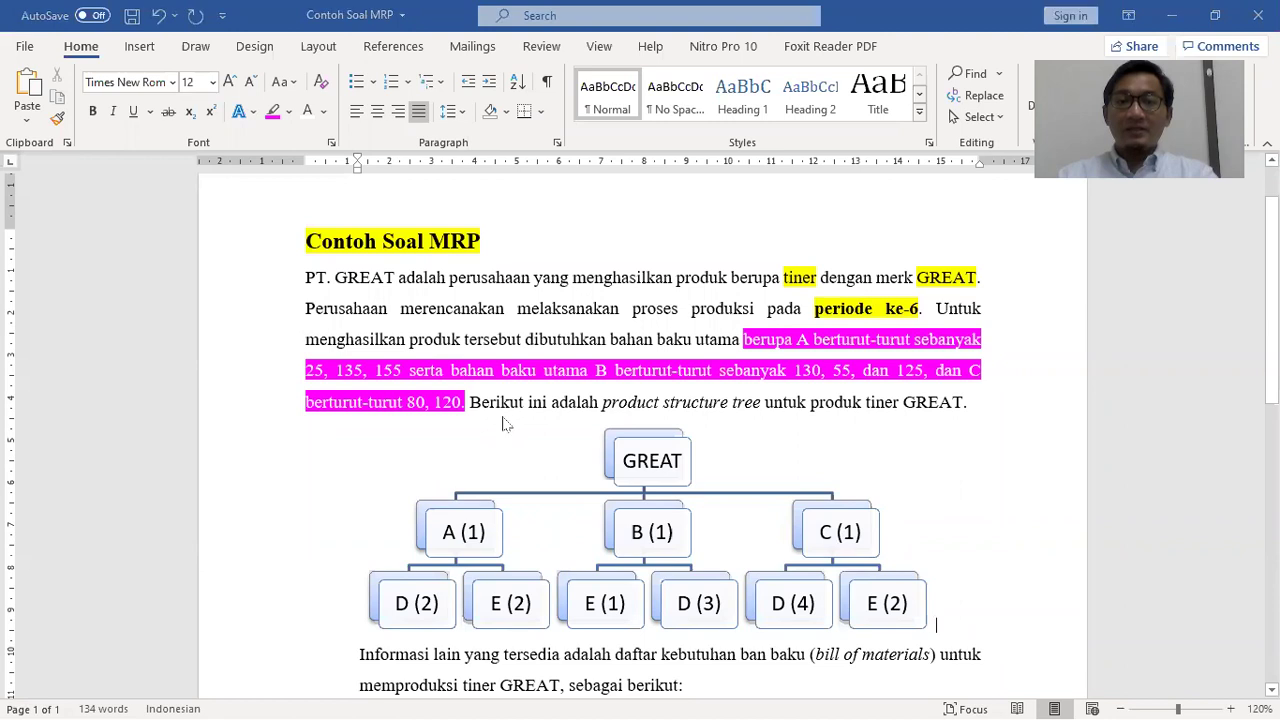
{"action": "key", "text": "alt+Tab"}
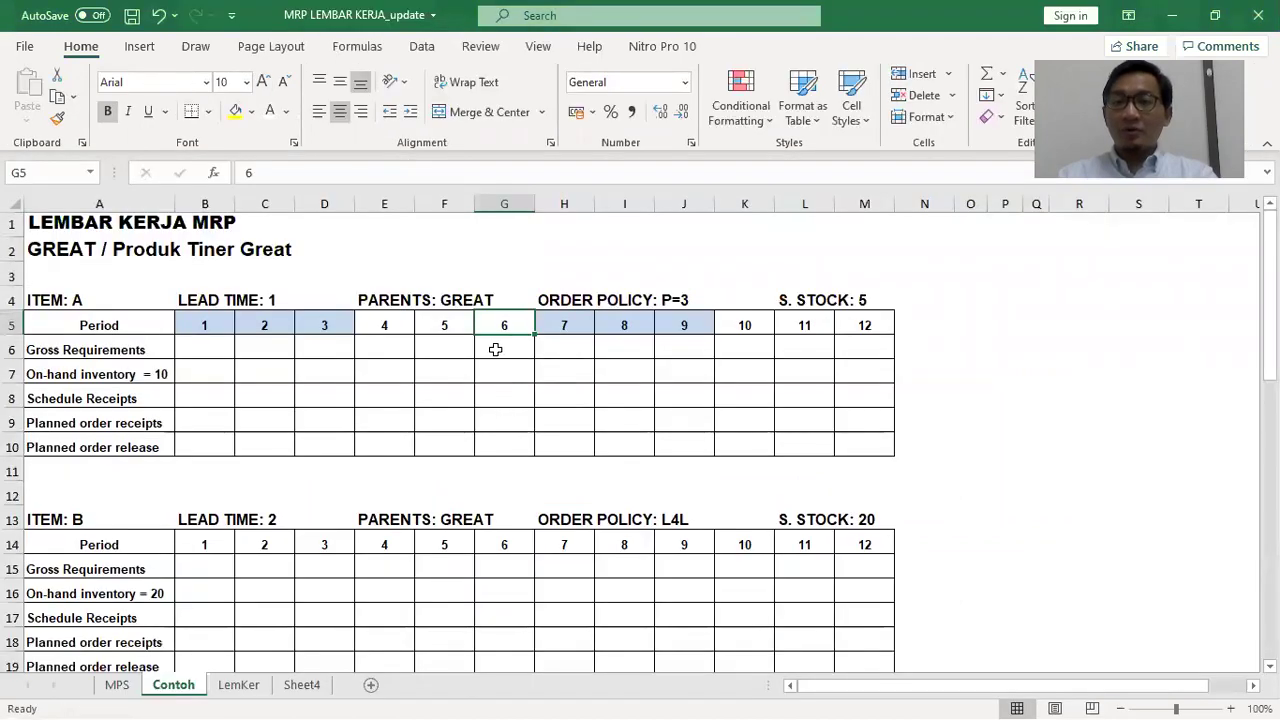
{"action": "left_click", "coordinate": [45, 303]}
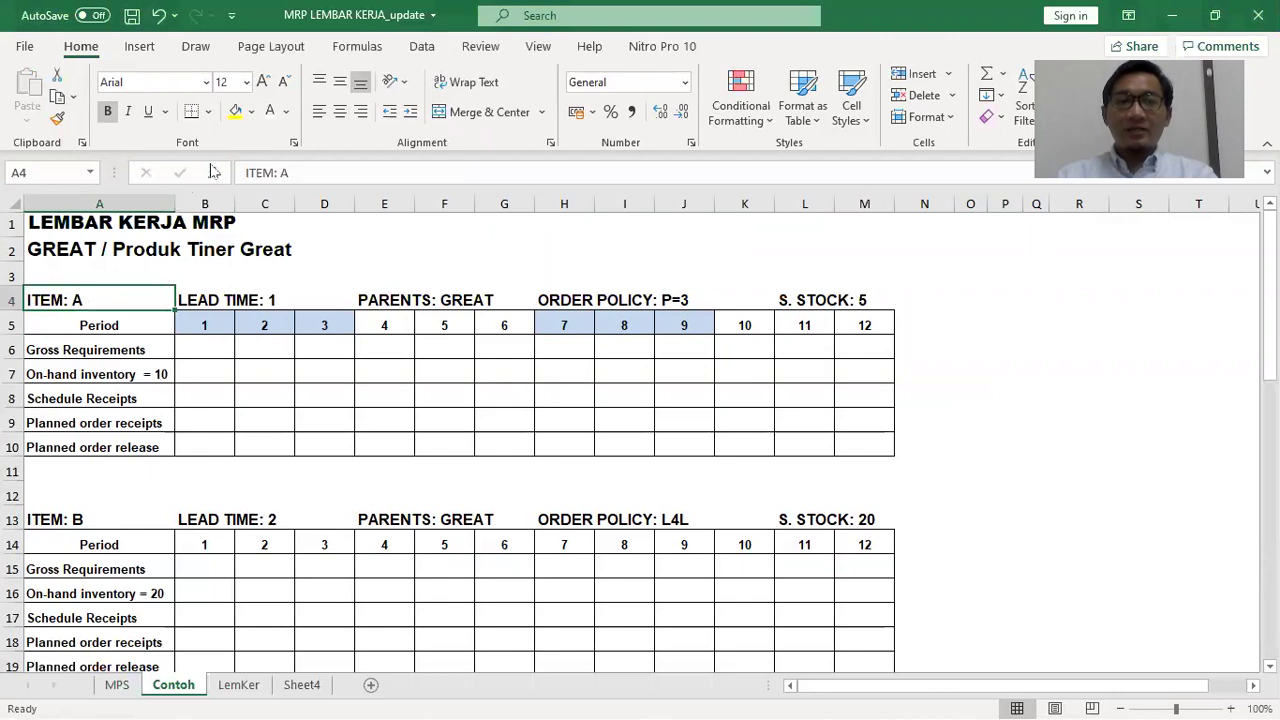
{"action": "left_click", "coordinate": [236, 111]}
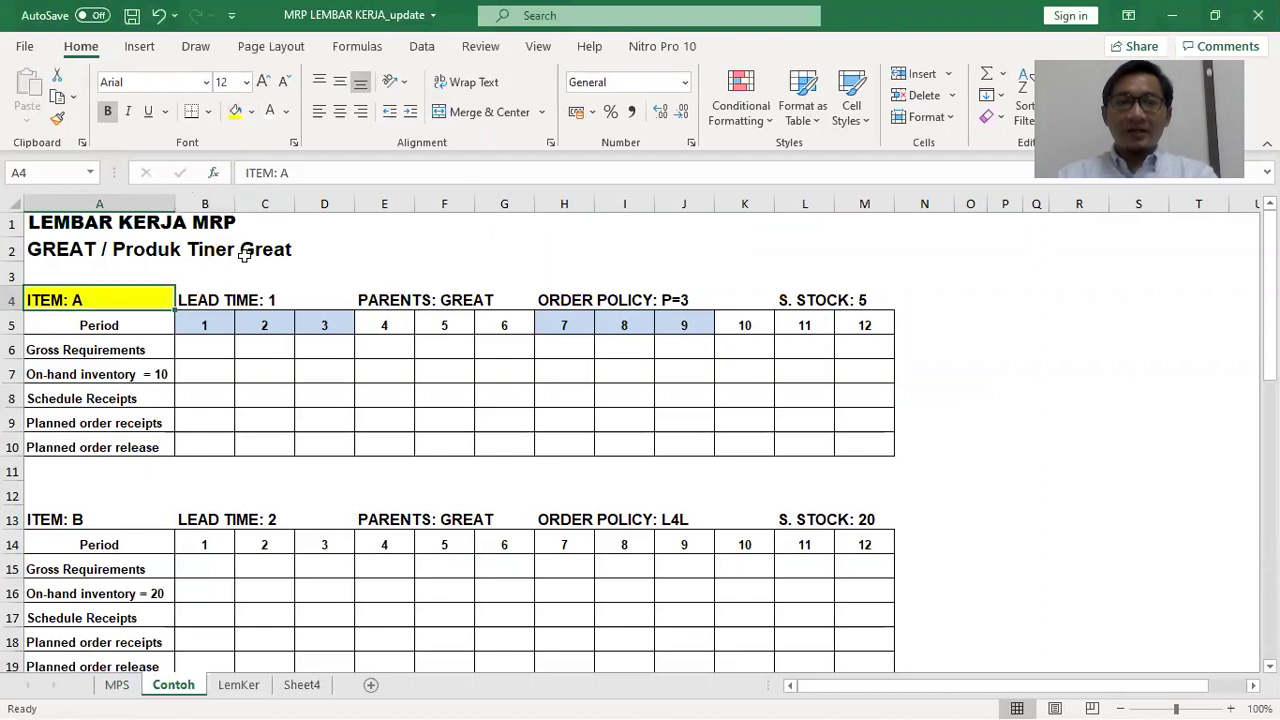
{"action": "left_click", "coordinate": [330, 292]}
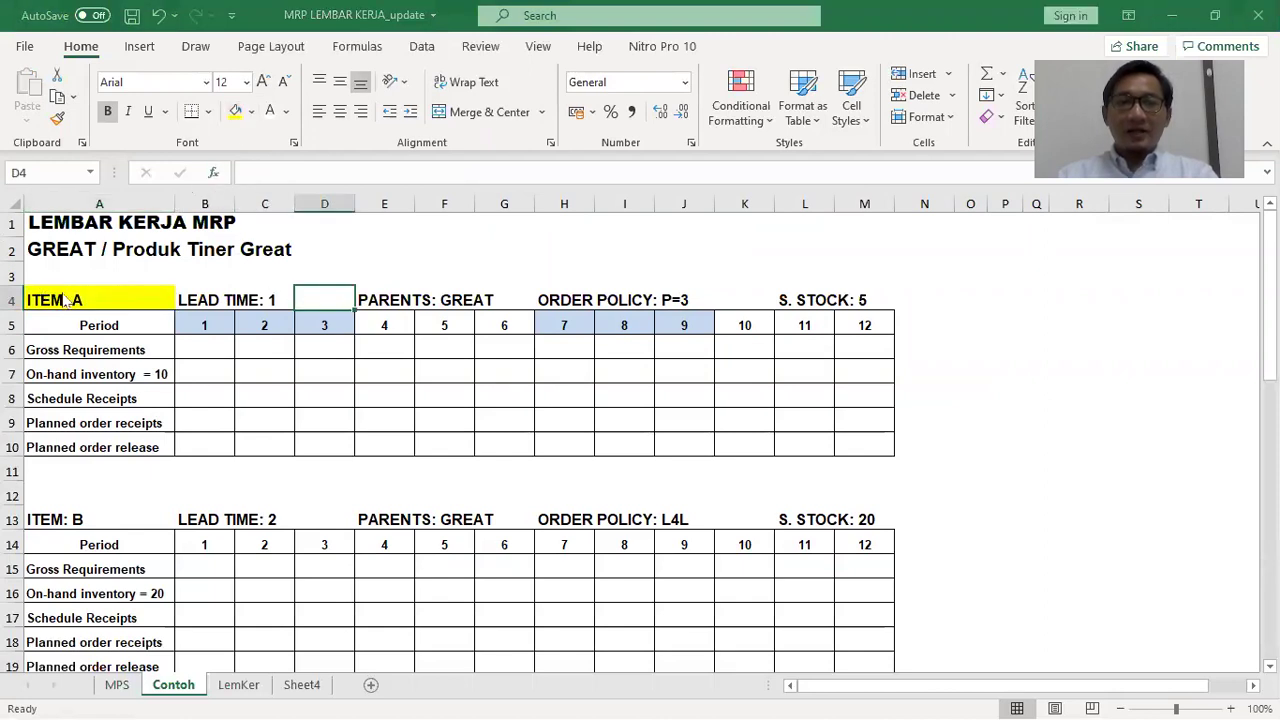
{"action": "key", "text": "alt+Tab"}
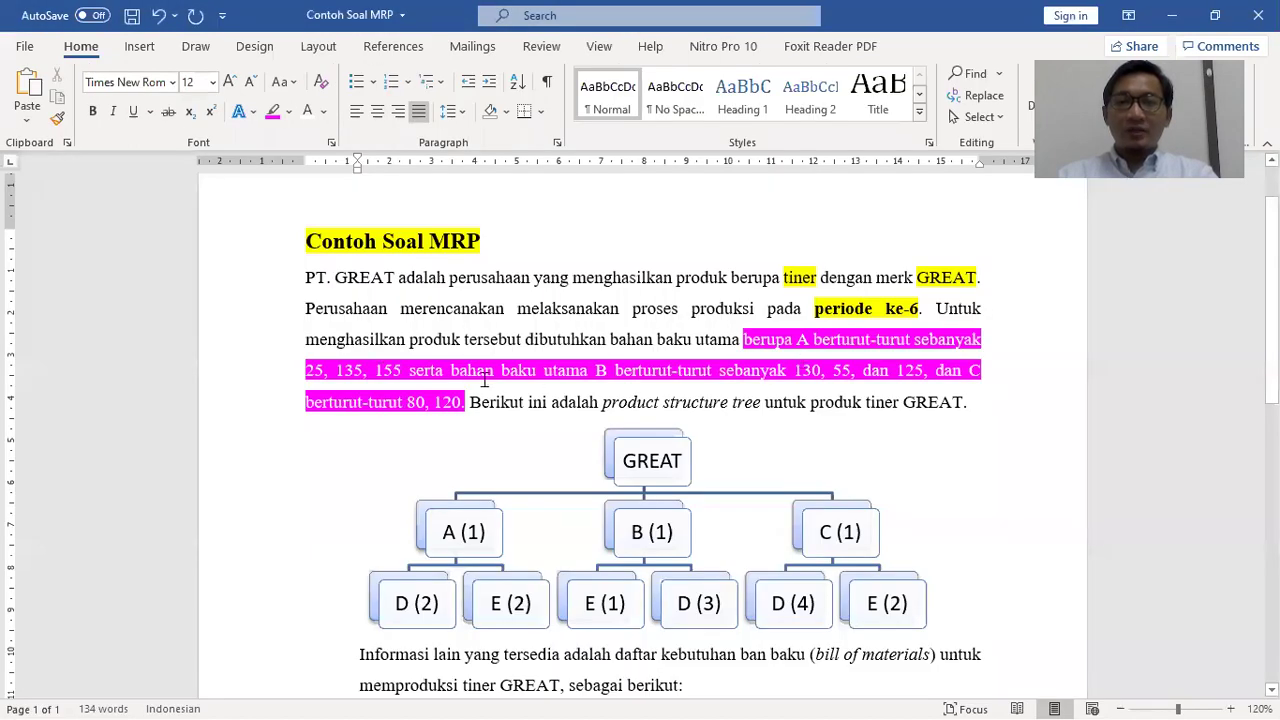
Bold item A's quantities '25, 135, 155' in the Word problem text
{"action": "left_click_drag", "start_coordinate": [306, 369], "coordinate": [408, 370]}
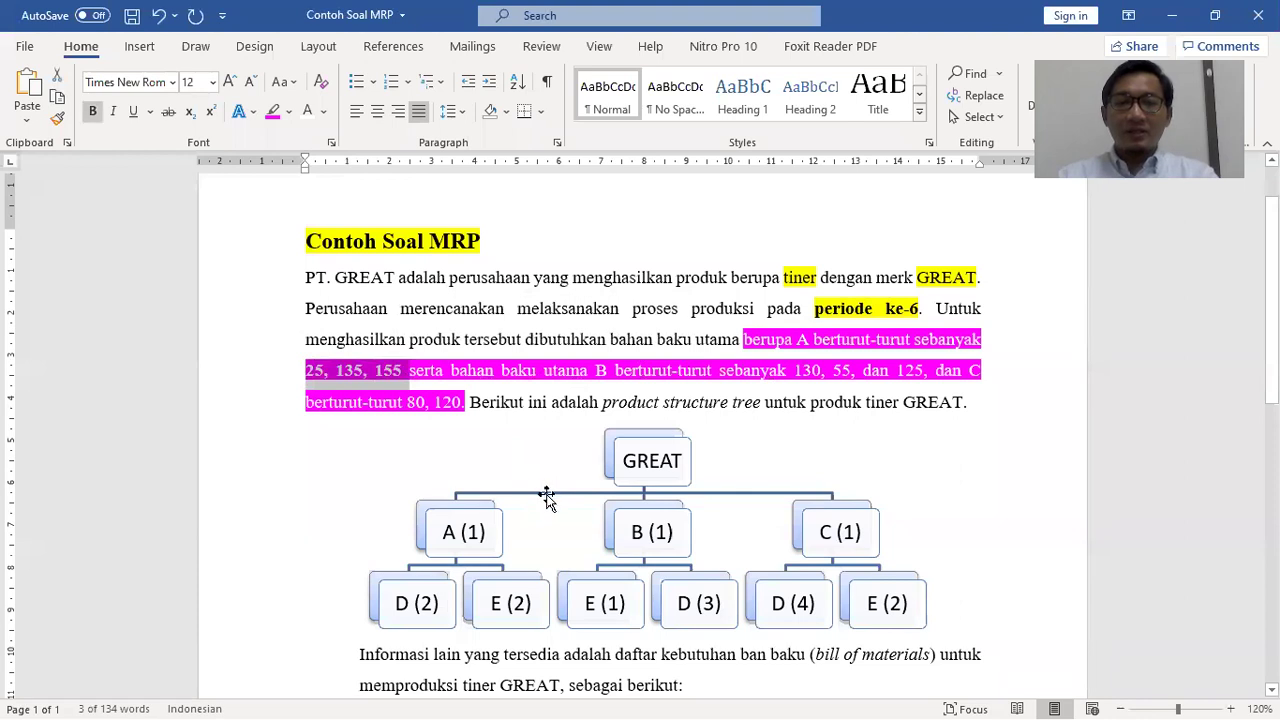
{"action": "left_click", "coordinate": [426, 386]}
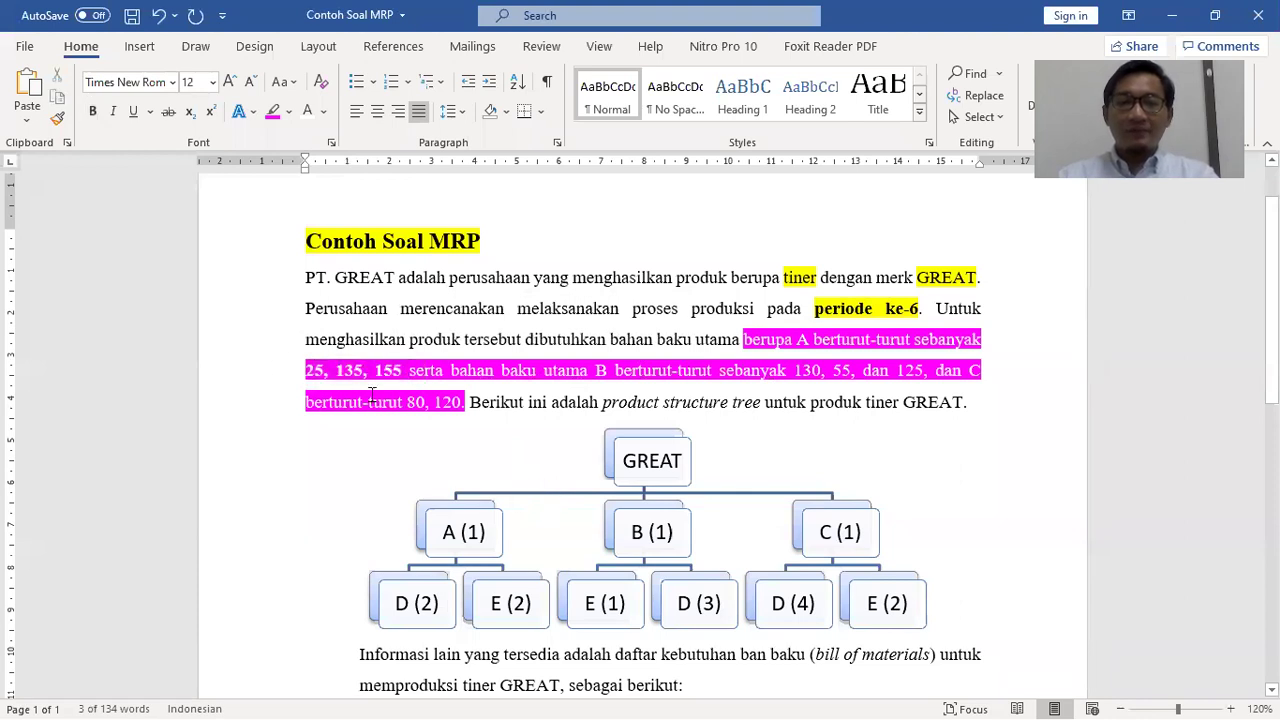
{"action": "key", "text": "alt+Tab"}
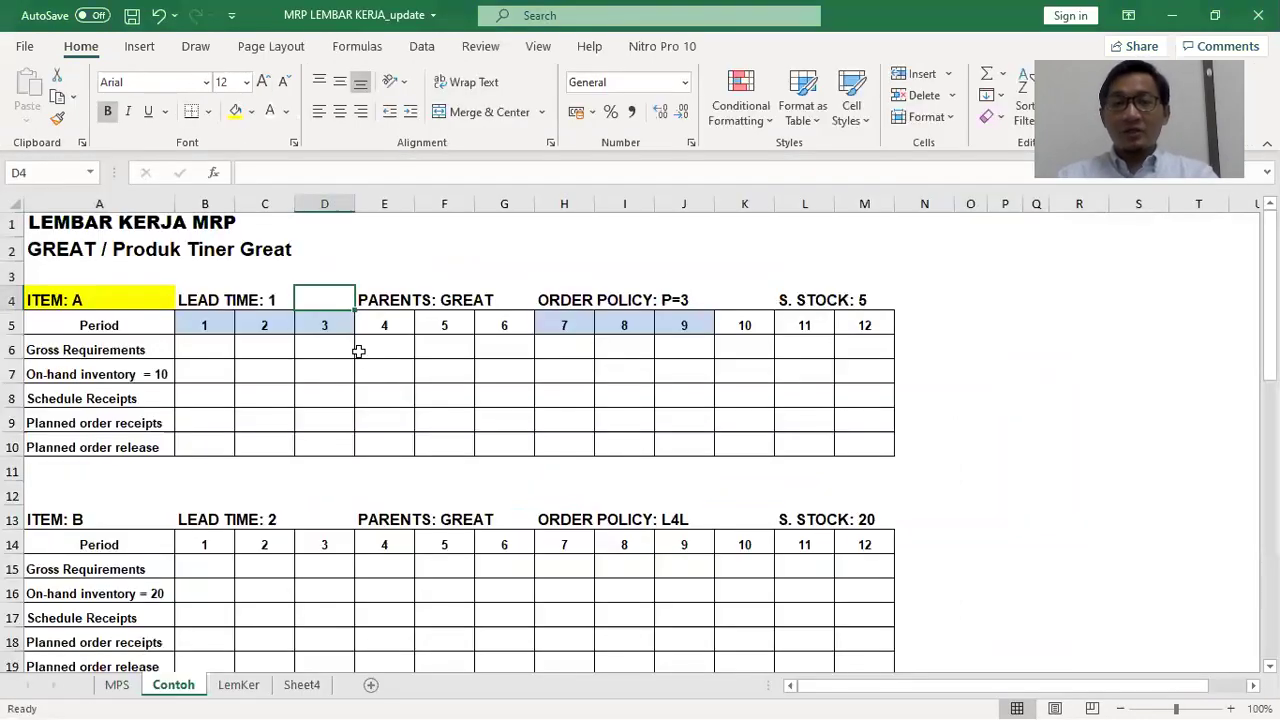
Turn item A's gross requirements 25, 135, 155 in G6:I6 red
{"action": "left_click", "coordinate": [505, 349]}
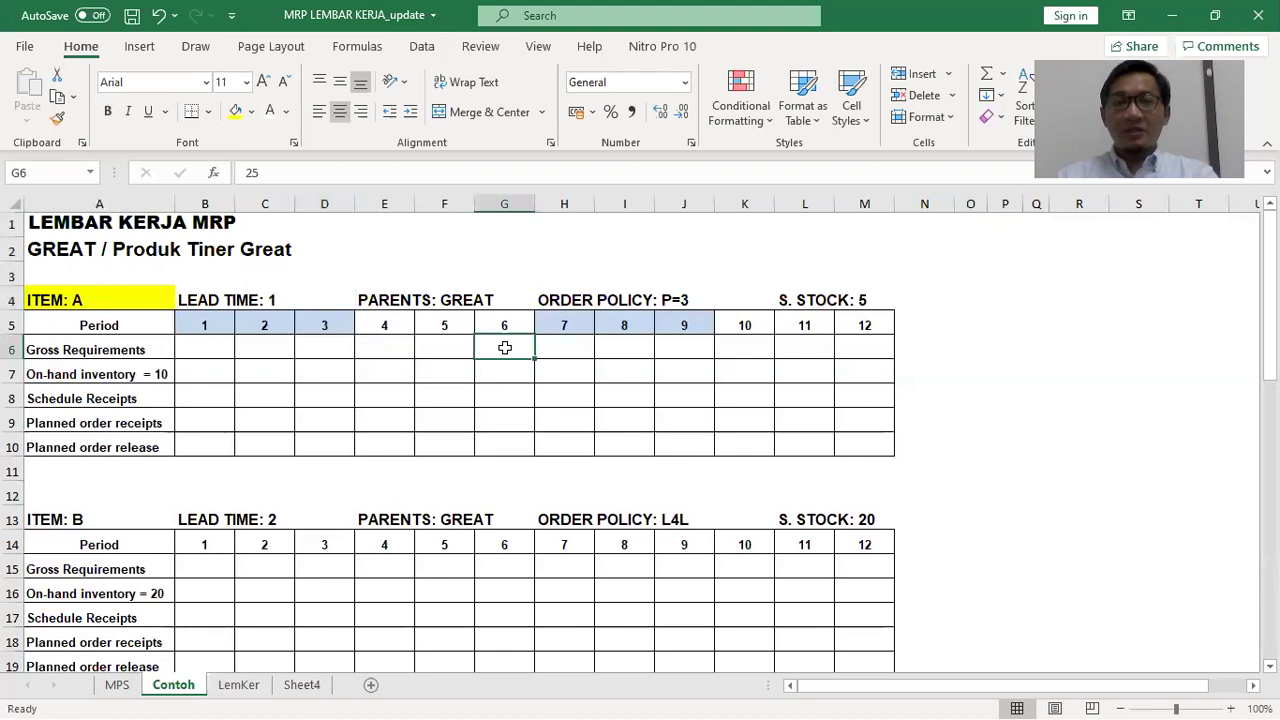
{"action": "left_click", "coordinate": [558, 347]}
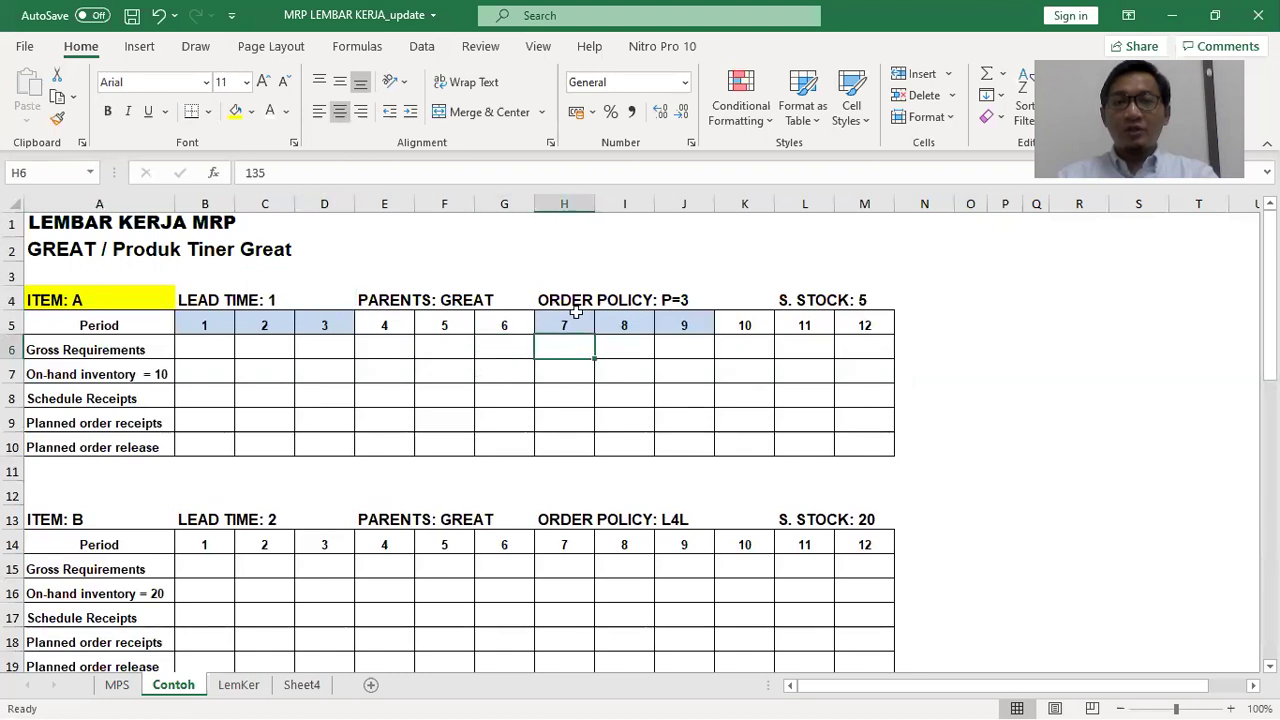
{"action": "left_click_drag", "start_coordinate": [520, 345], "coordinate": [624, 347]}
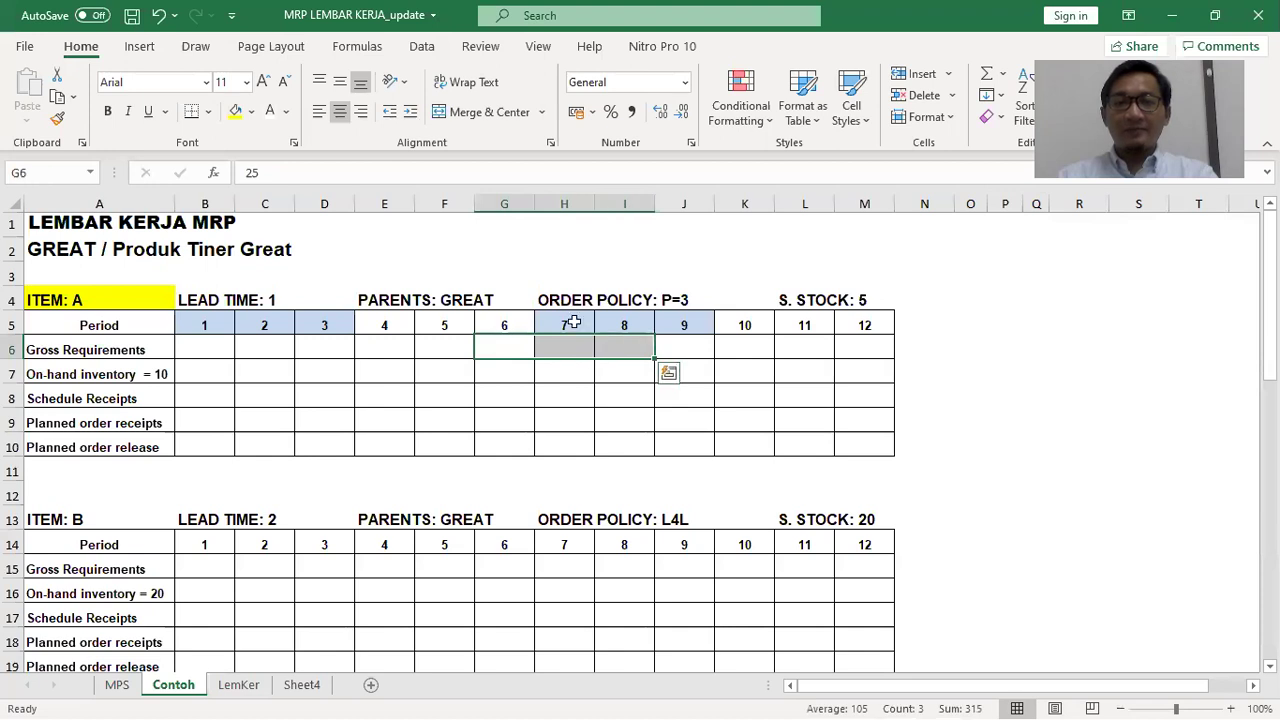
{"action": "left_click", "coordinate": [286, 111]}
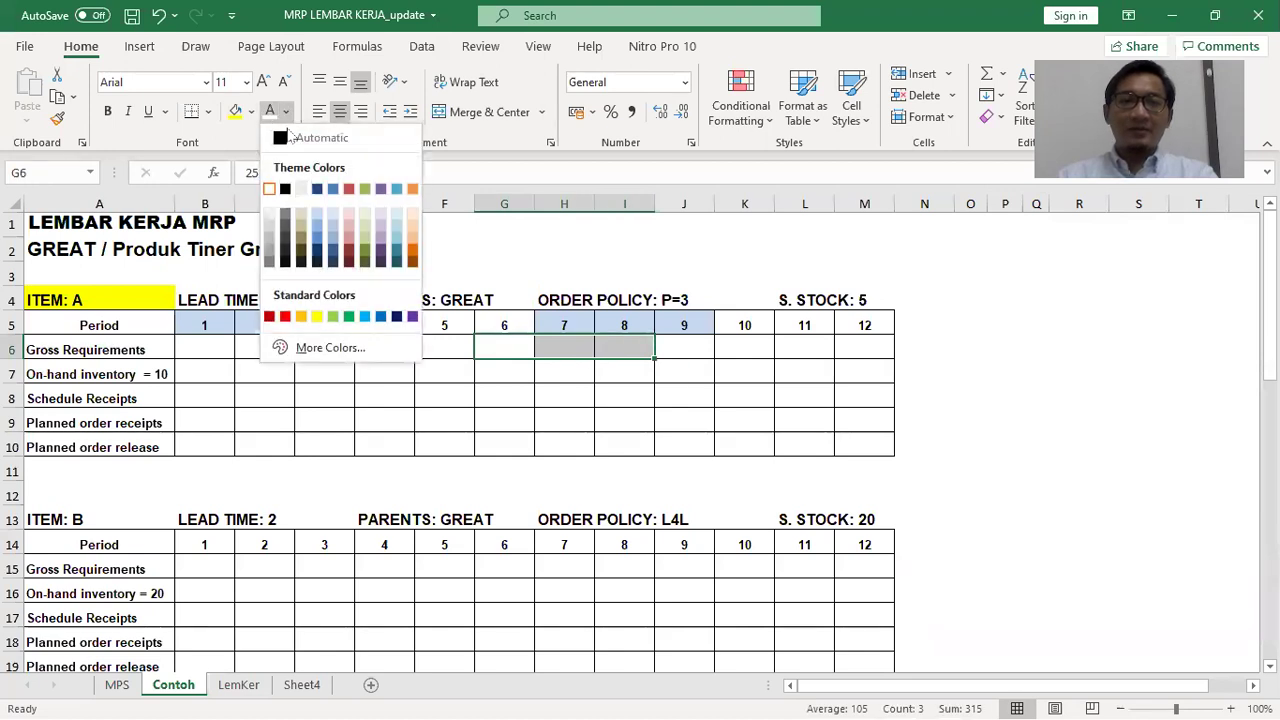
{"action": "left_click", "coordinate": [285, 316]}
{"action": "left_click", "coordinate": [1014, 403]}
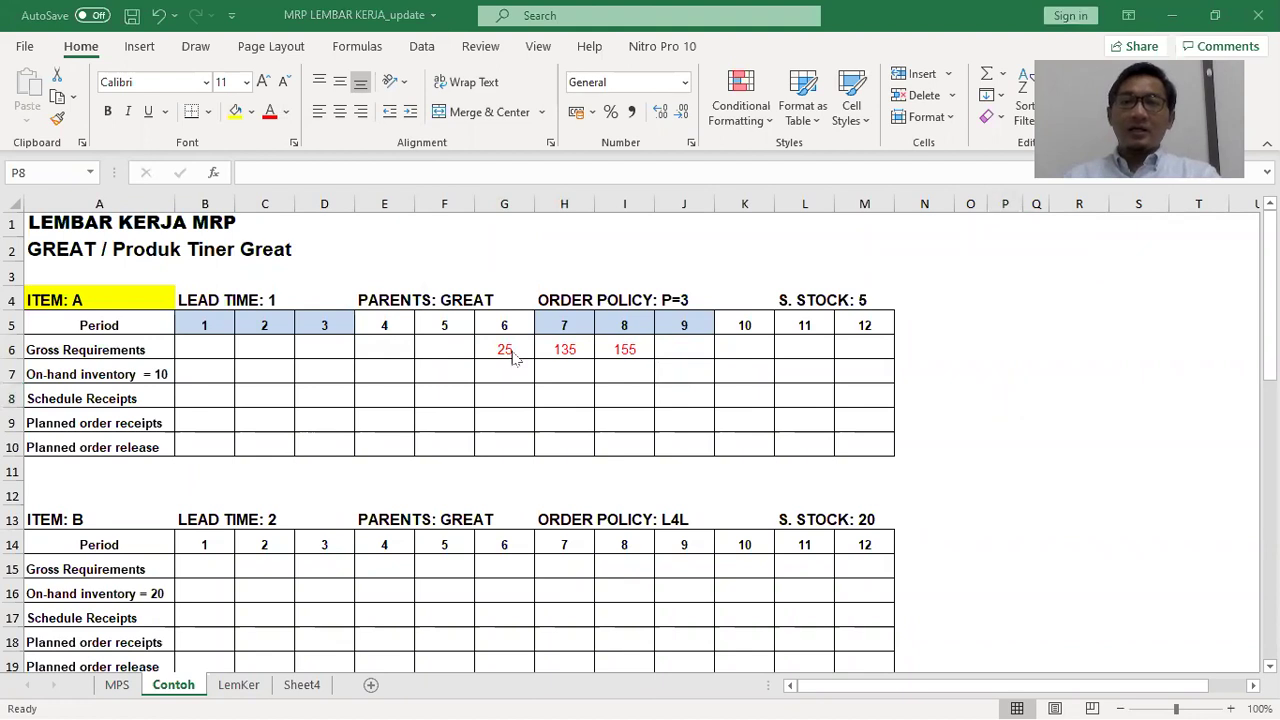
{"action": "key", "text": "alt+Tab"}
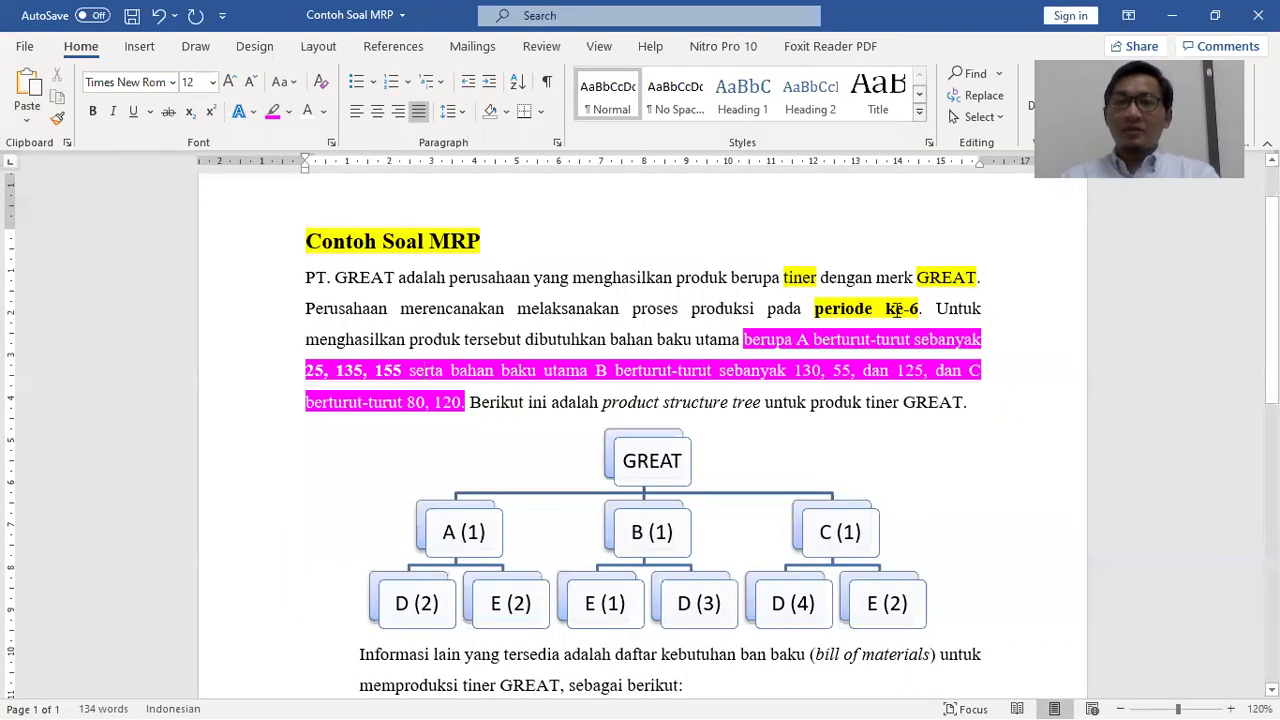
{"action": "key", "text": "alt+Tab"}
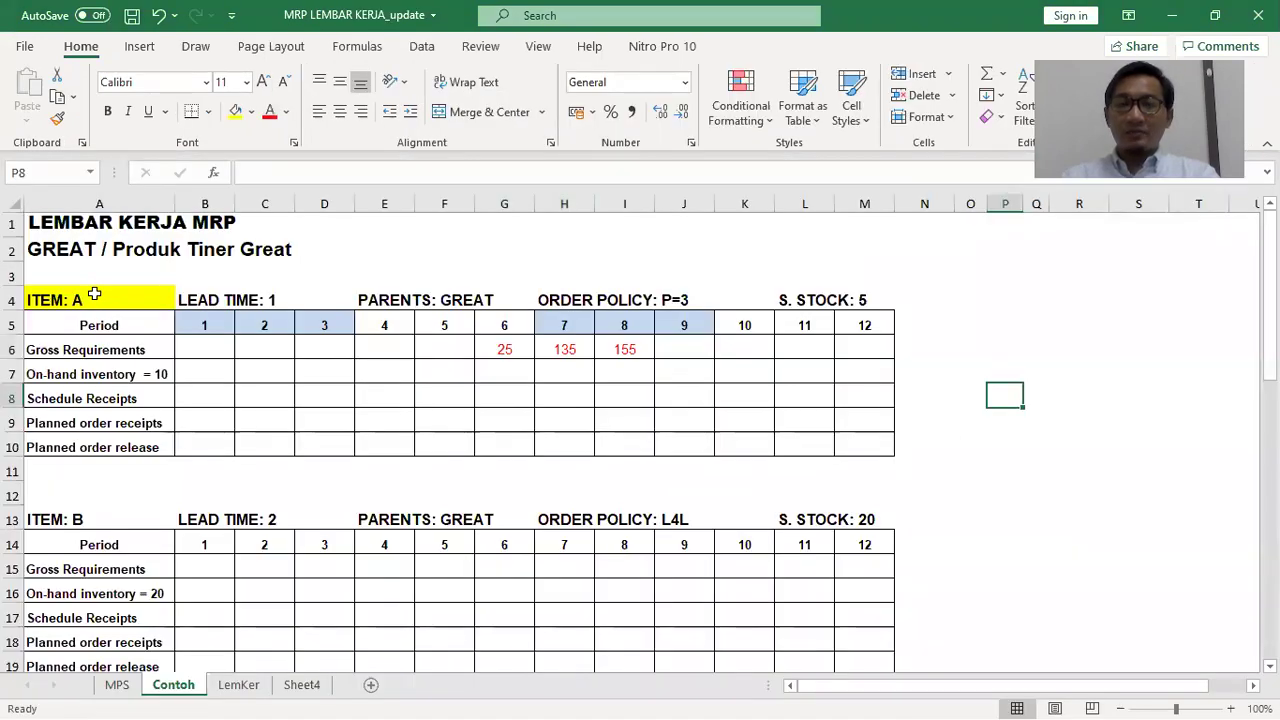
Fill the ORDER POLICY label (H4:J4) and S. STOCK: 5 label (L4:M4) yellow
{"action": "left_click", "coordinate": [94, 293]}
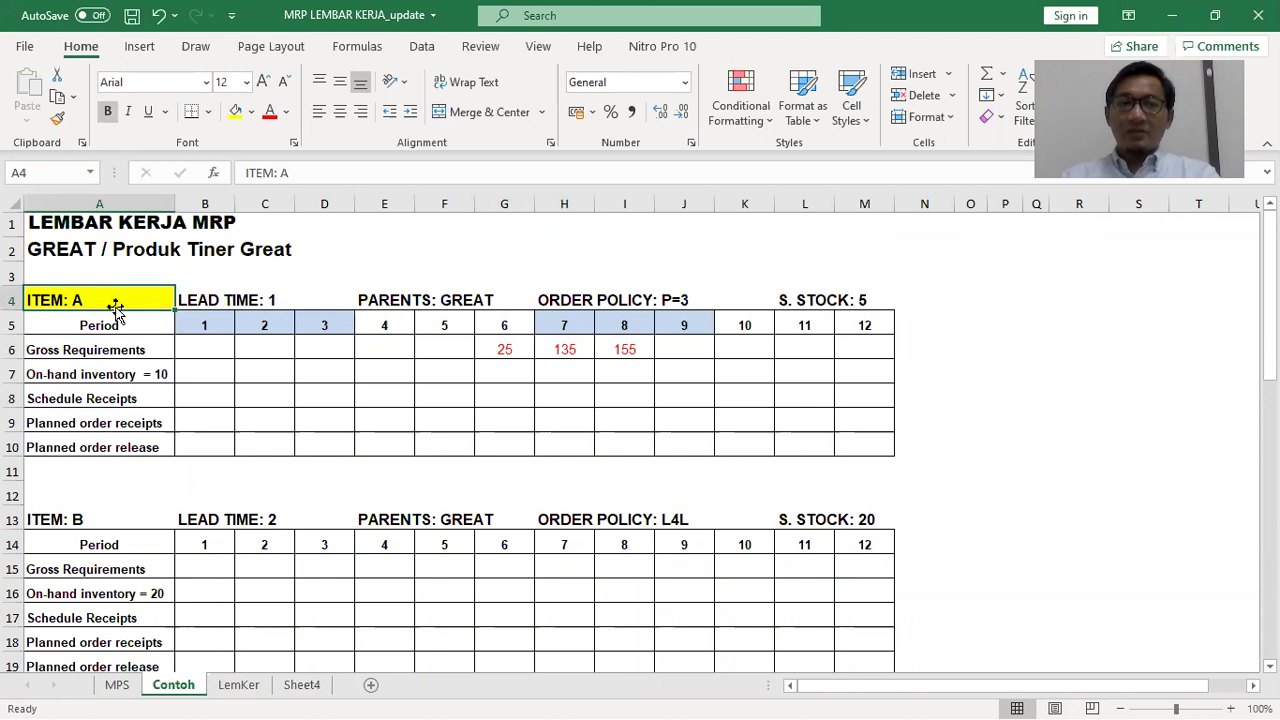
{"action": "left_click", "coordinate": [244, 298]}
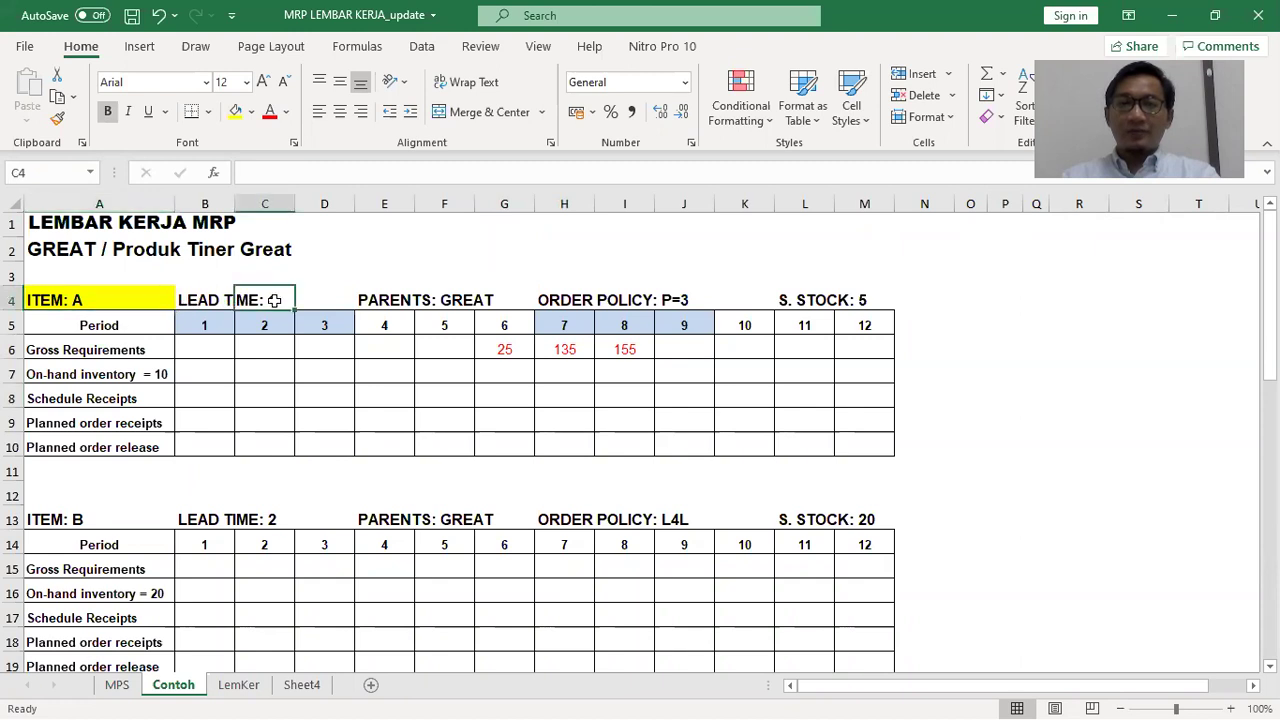
{"action": "left_click", "coordinate": [394, 304]}
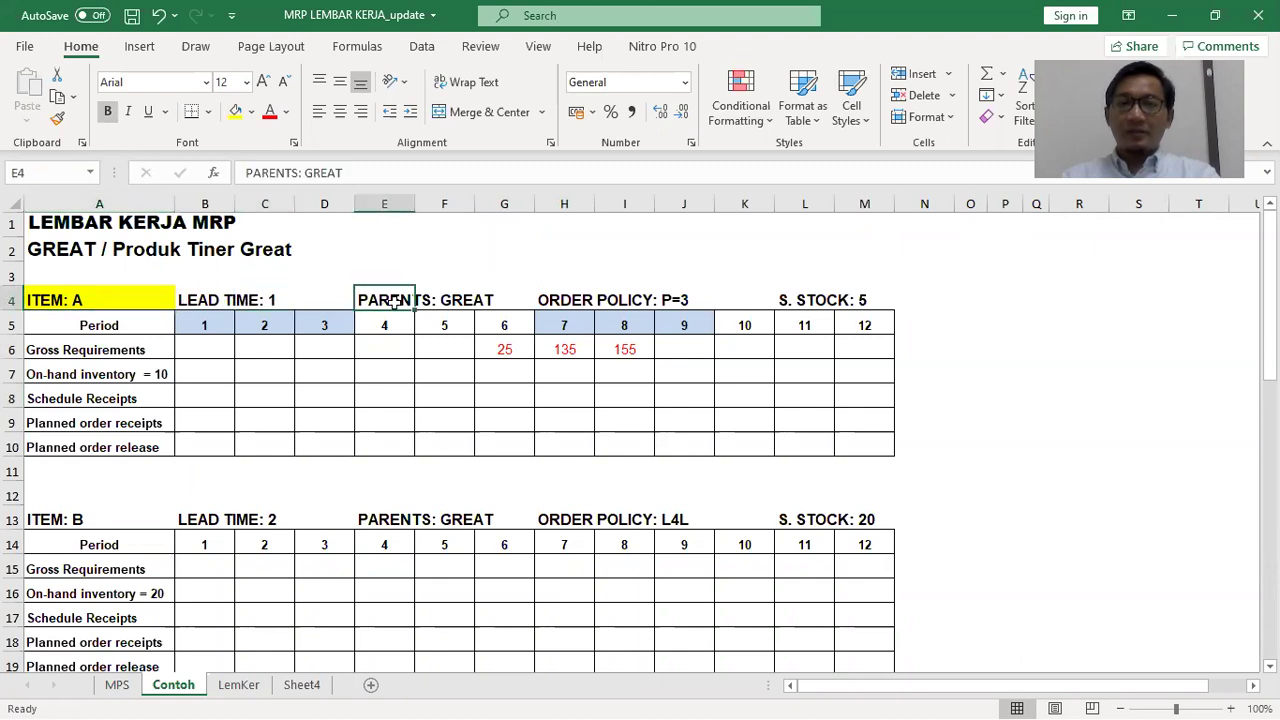
{"action": "left_click", "coordinate": [560, 299]}
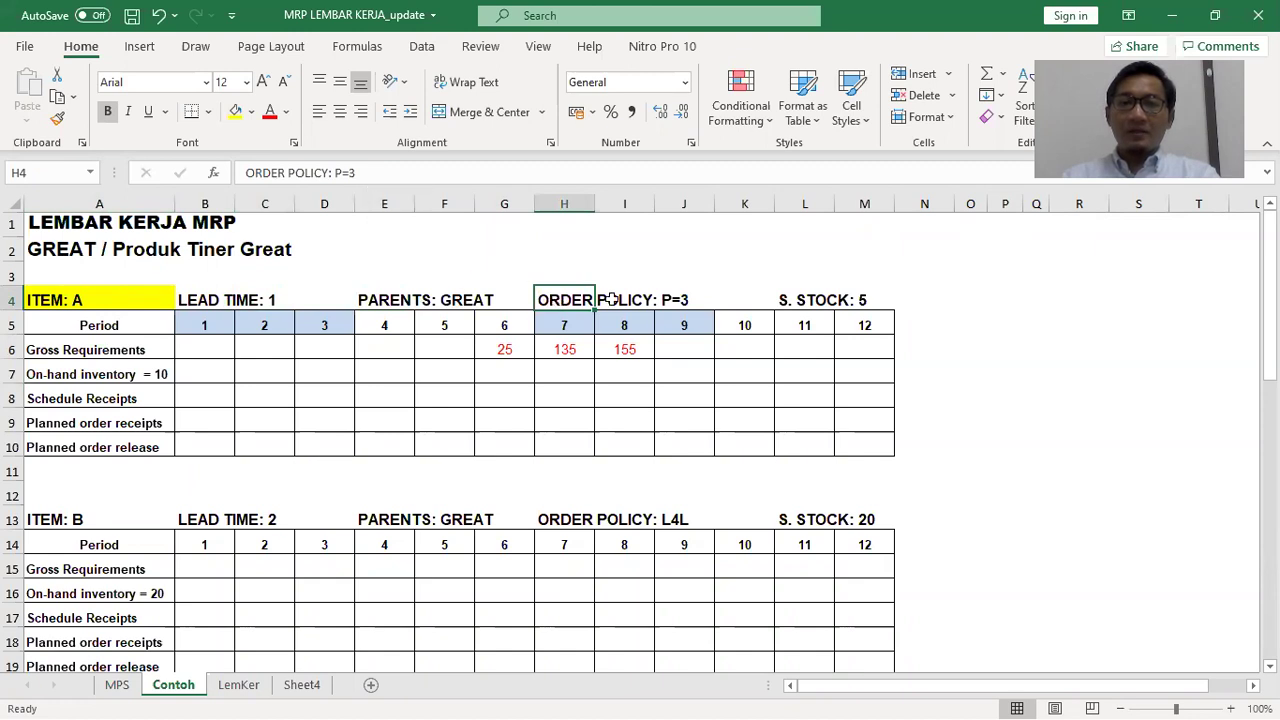
{"action": "left_click_drag", "start_coordinate": [553, 300], "coordinate": [694, 300]}
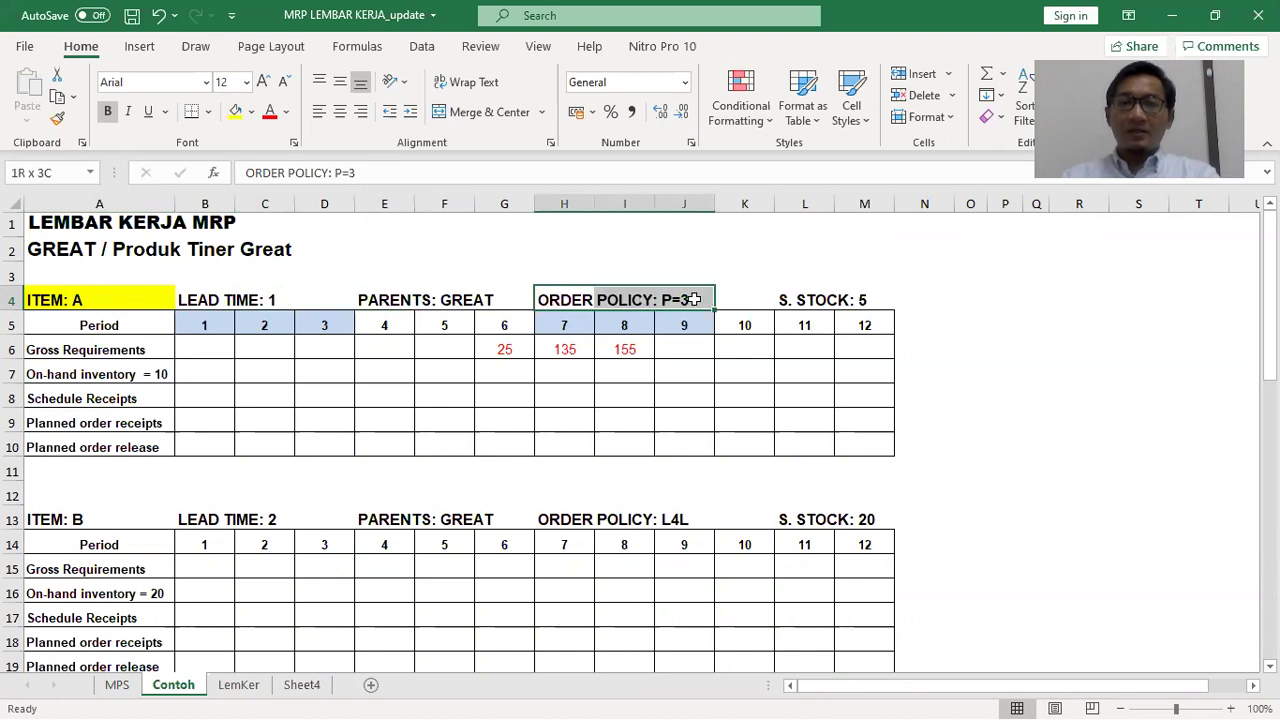
{"action": "left_click", "coordinate": [238, 115]}
{"action": "left_click_drag", "start_coordinate": [785, 300], "coordinate": [842, 300]}
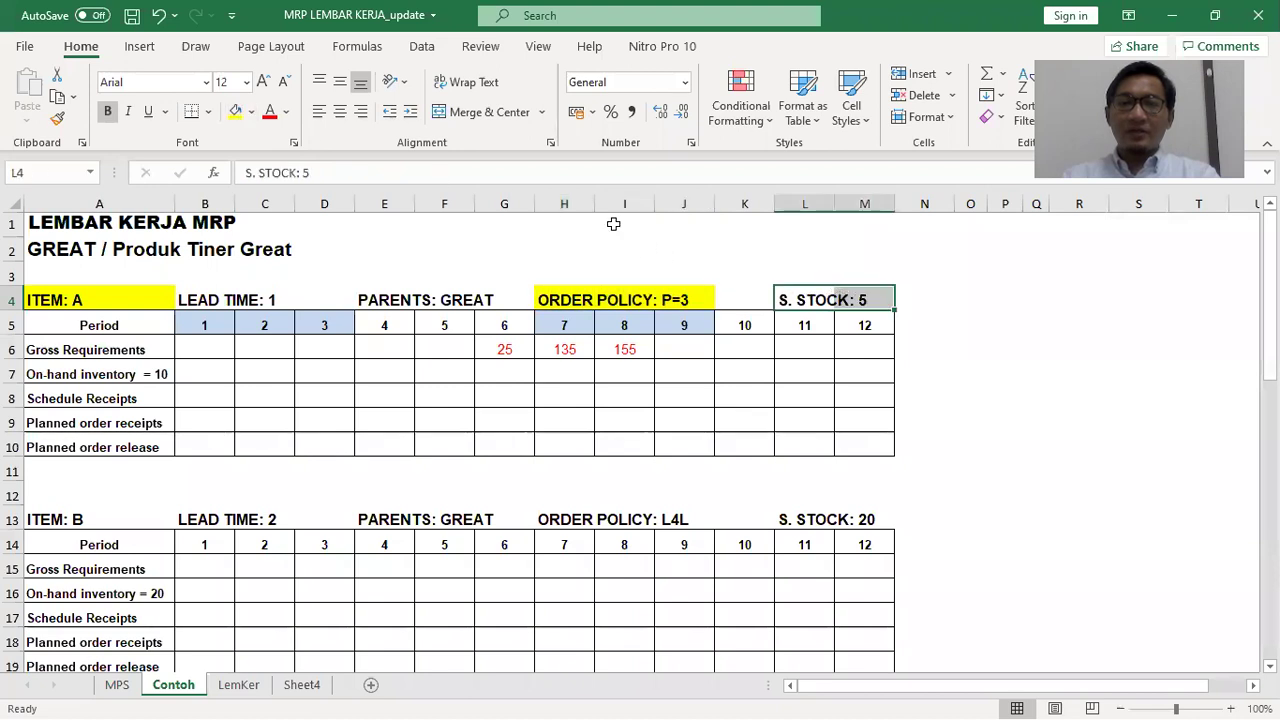
{"action": "left_click", "coordinate": [238, 112]}
{"action": "left_click", "coordinate": [440, 410]}
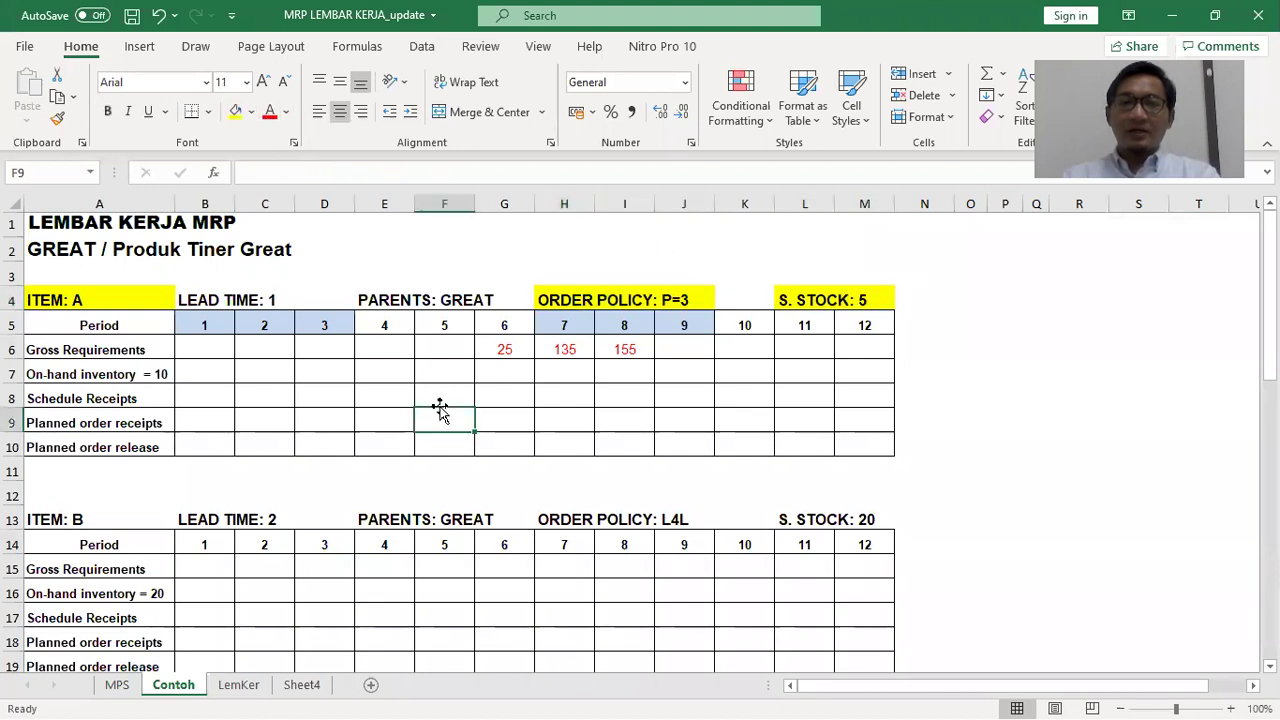
Shade the period 1–3 headers orange and periods 4–6 yellow
{"action": "left_click", "coordinate": [217, 323]}
{"action": "left_click", "coordinate": [246, 324]}
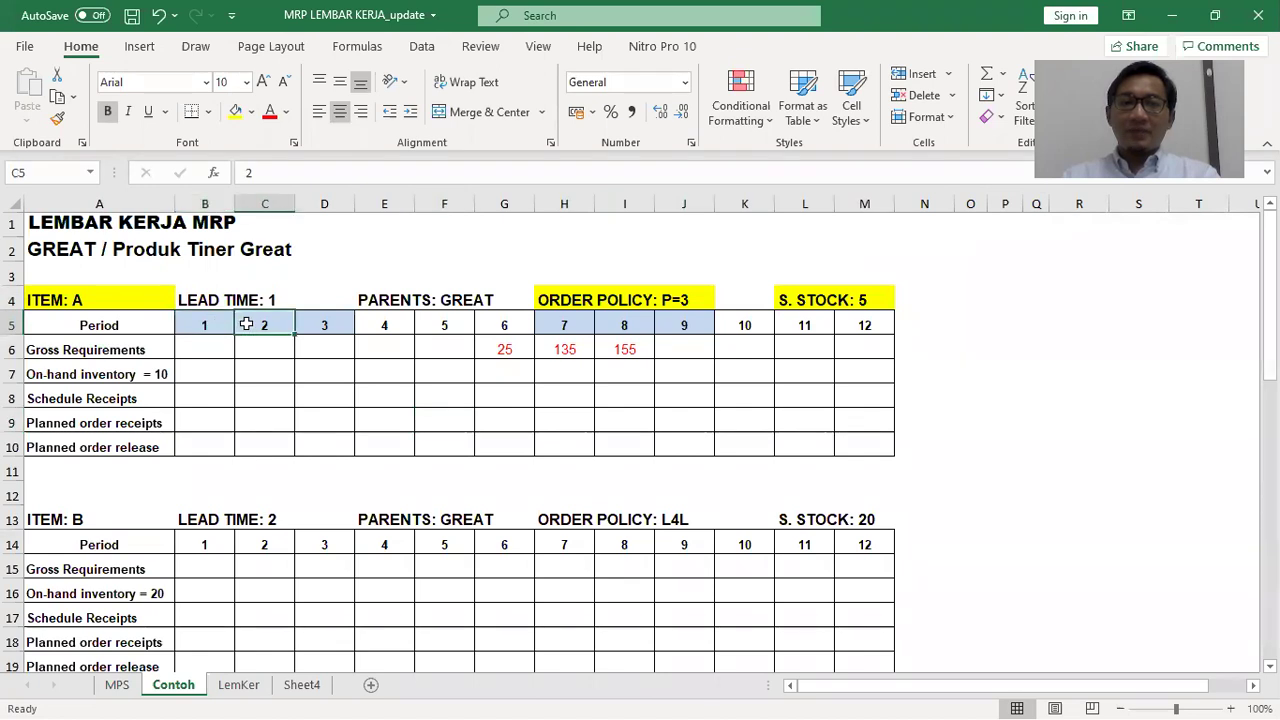
{"action": "left_click", "coordinate": [322, 323]}
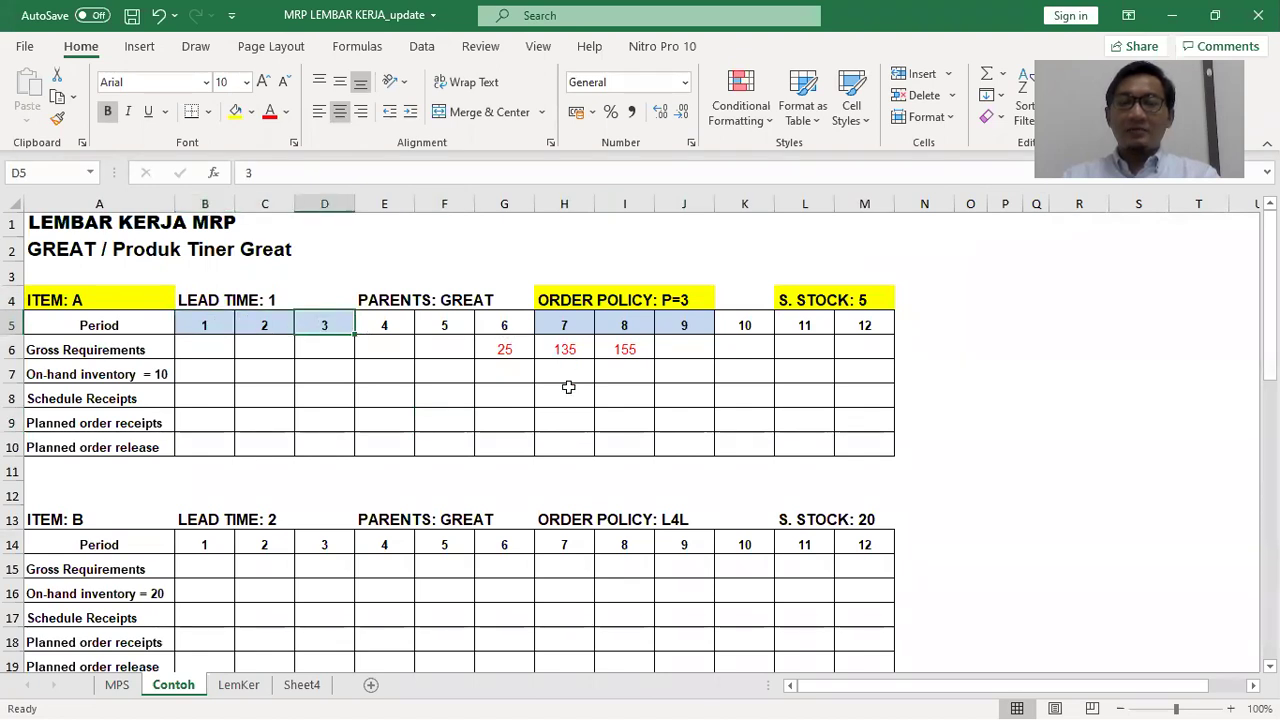
{"action": "left_click_drag", "start_coordinate": [205, 323], "coordinate": [340, 324]}
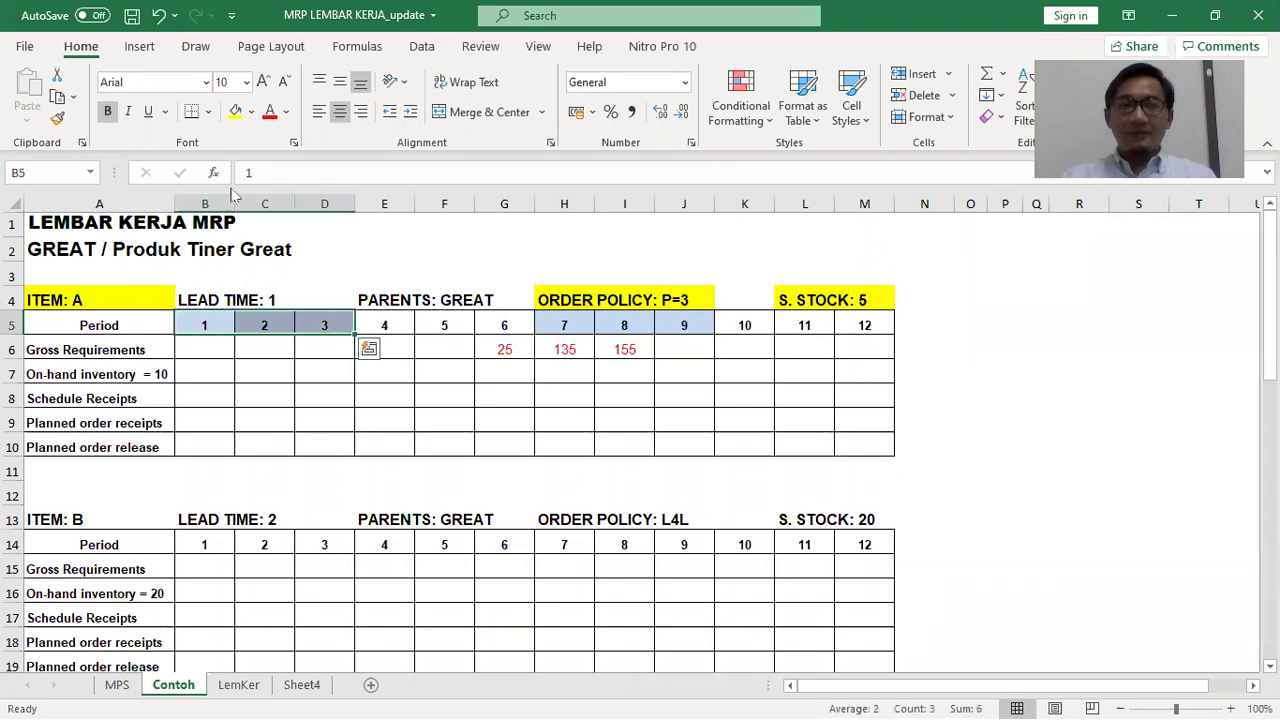
{"action": "left_click", "coordinate": [209, 113]}
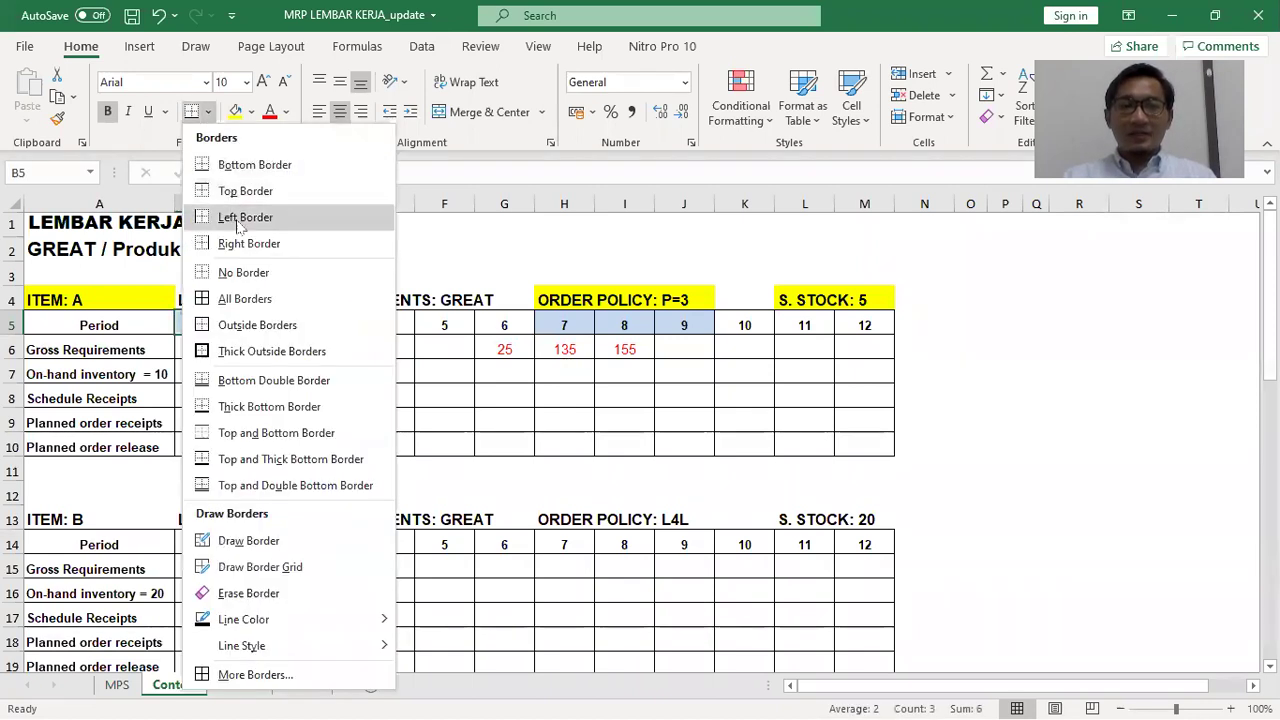
{"action": "left_click", "coordinate": [251, 112]}
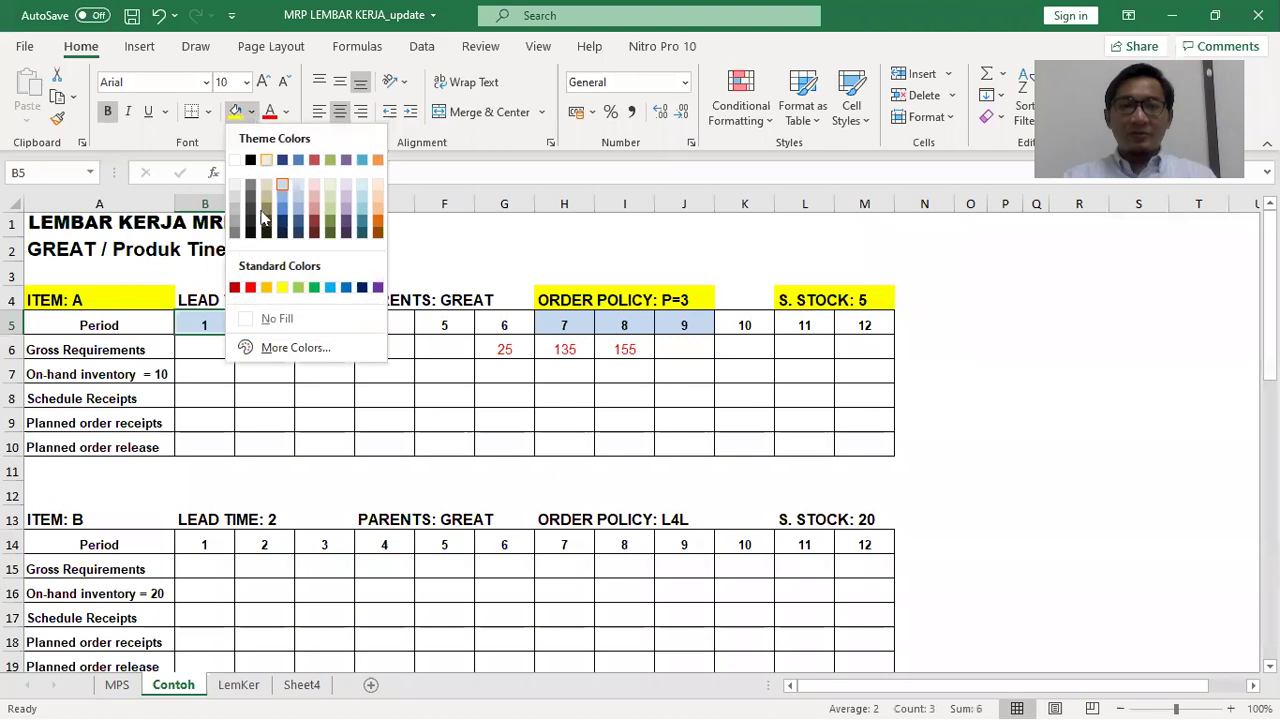
{"action": "left_click", "coordinate": [266, 287]}
{"action": "left_click_drag", "start_coordinate": [391, 324], "coordinate": [506, 324]}
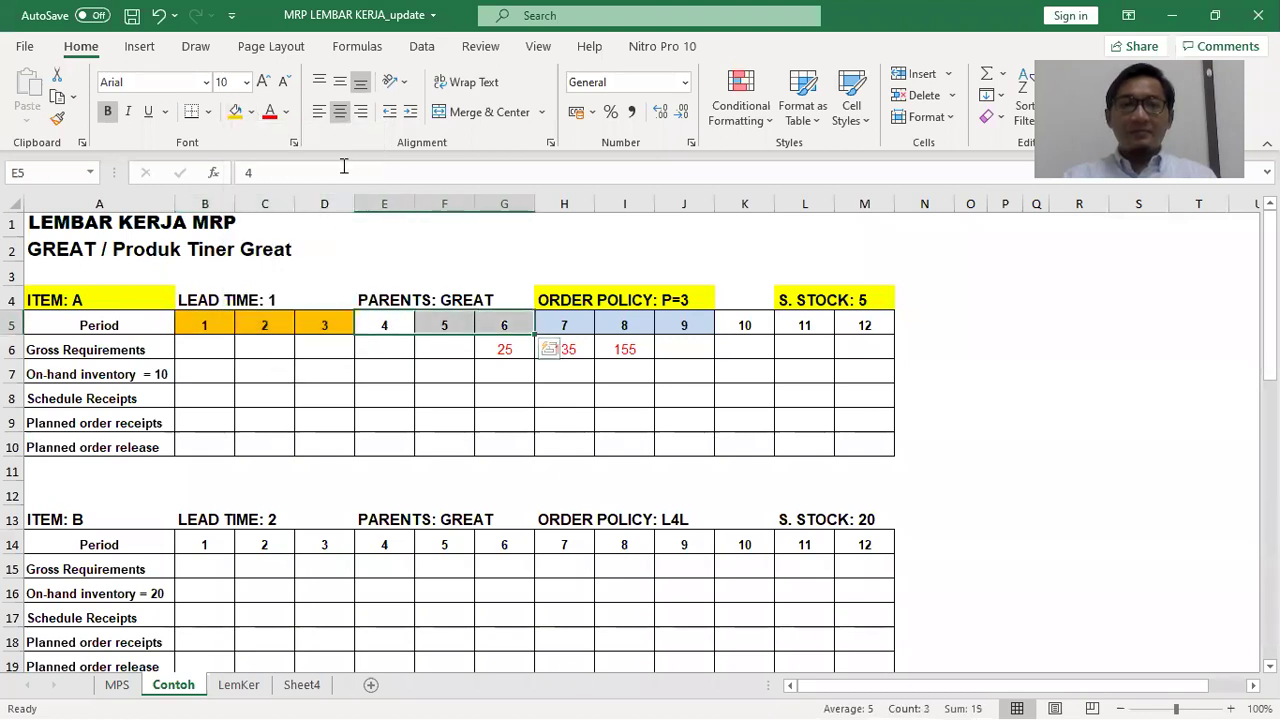
{"action": "left_click", "coordinate": [252, 112]}
{"action": "left_click", "coordinate": [282, 287]}
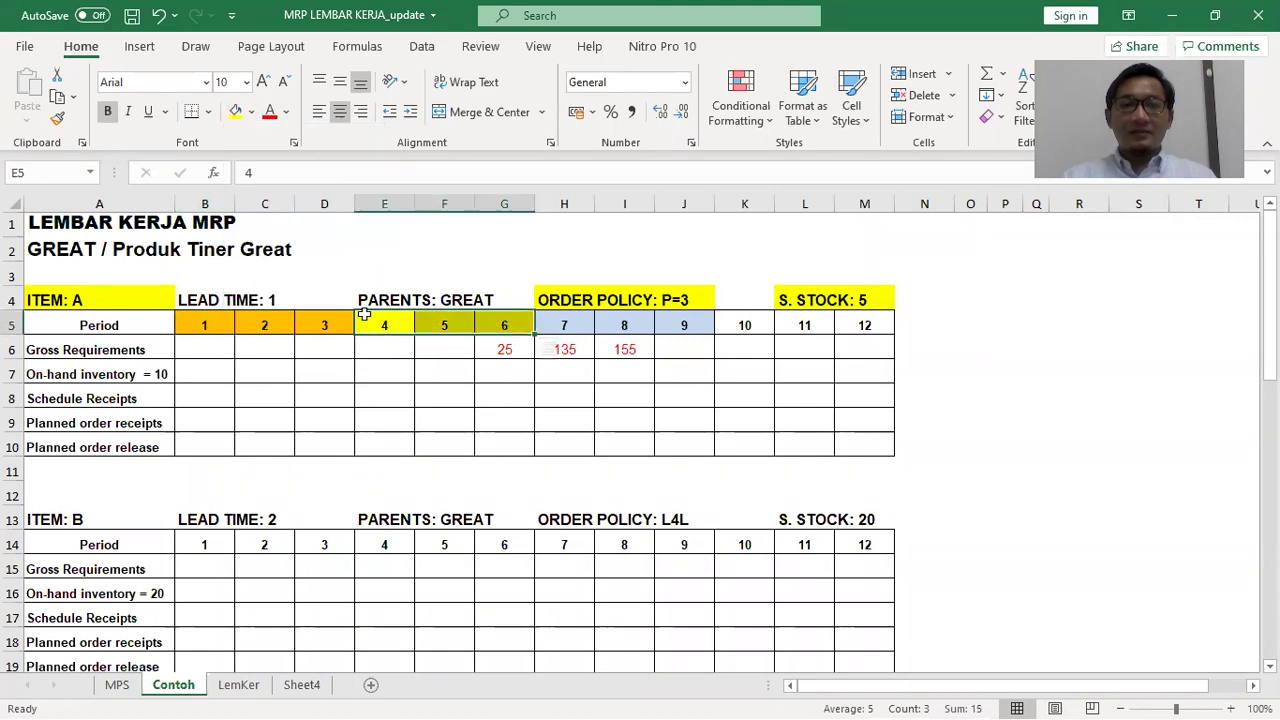
Shade the period 7–9 headers orange and periods 10–12 yellow
{"action": "left_click", "coordinate": [573, 325]}
{"action": "left_click_drag", "start_coordinate": [573, 325], "coordinate": [686, 323]}
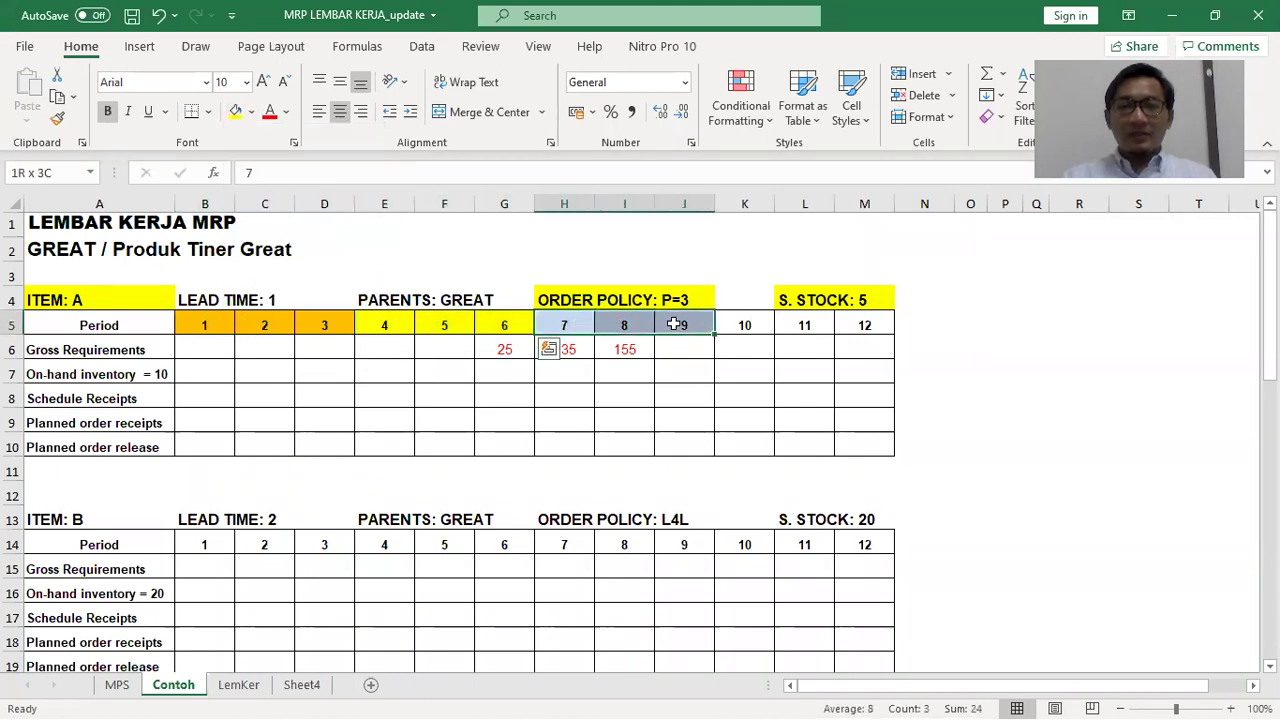
{"action": "left_click", "coordinate": [252, 112]}
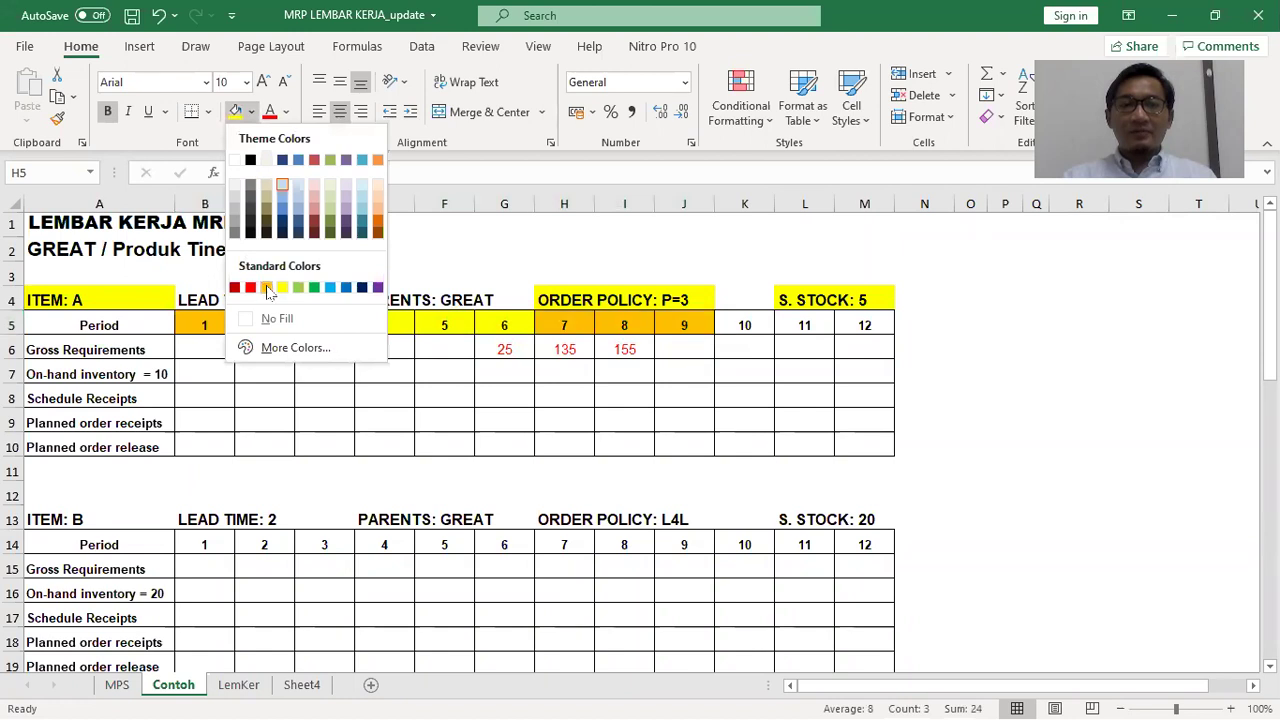
{"action": "left_click", "coordinate": [267, 288]}
{"action": "left_click_drag", "start_coordinate": [737, 325], "coordinate": [865, 325]}
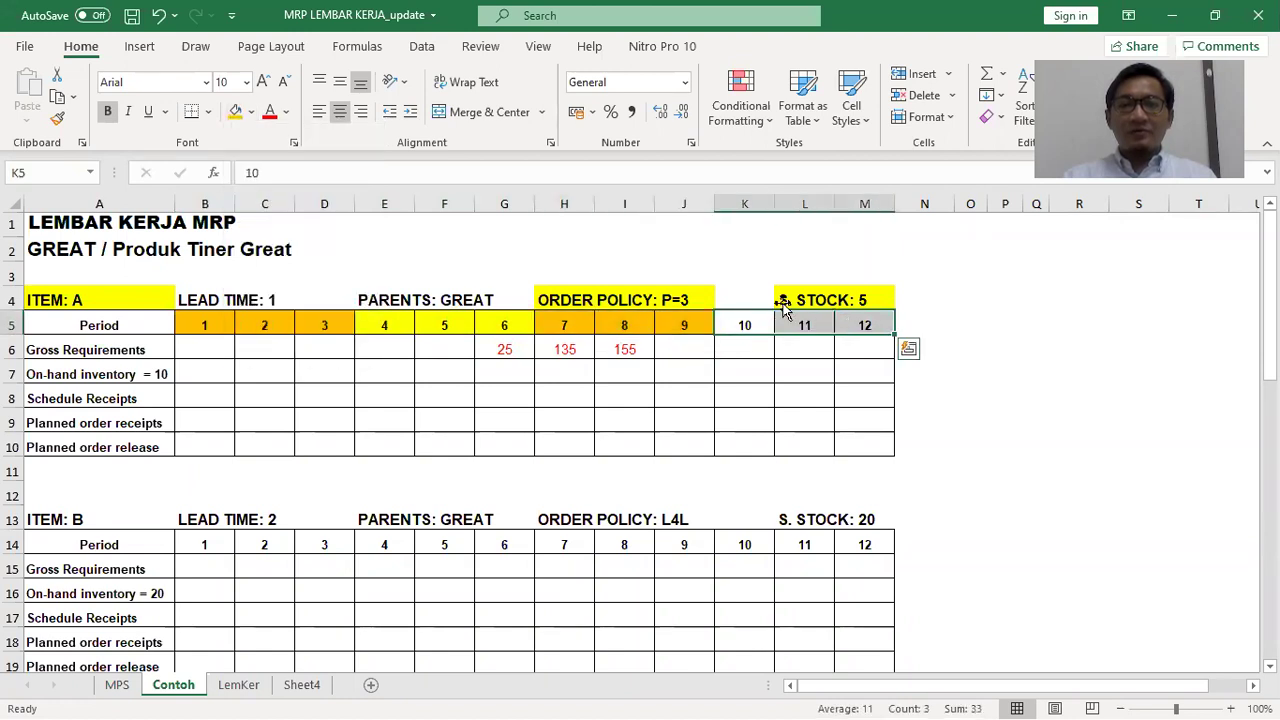
{"action": "left_click", "coordinate": [252, 112]}
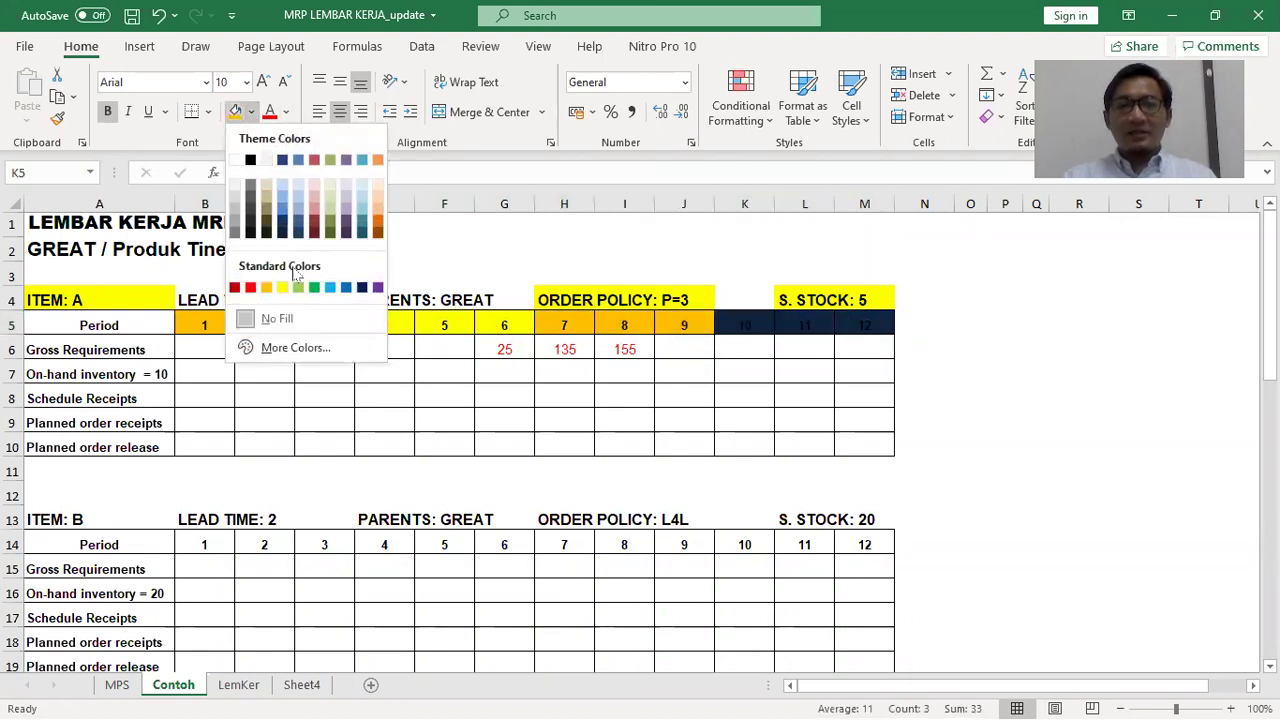
{"action": "left_click", "coordinate": [266, 288]}
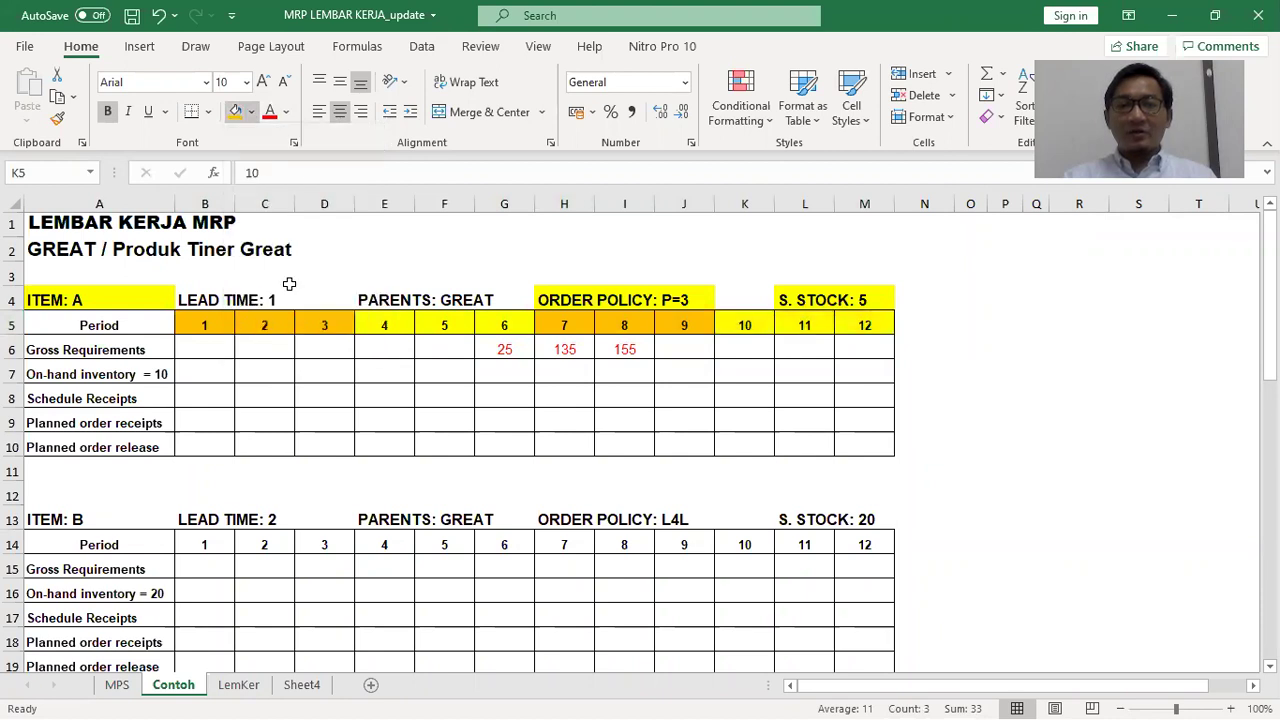
Point out the On-hand inventory = 10 label, then scroll Word's problem document down
{"action": "left_click", "coordinate": [700, 290]}
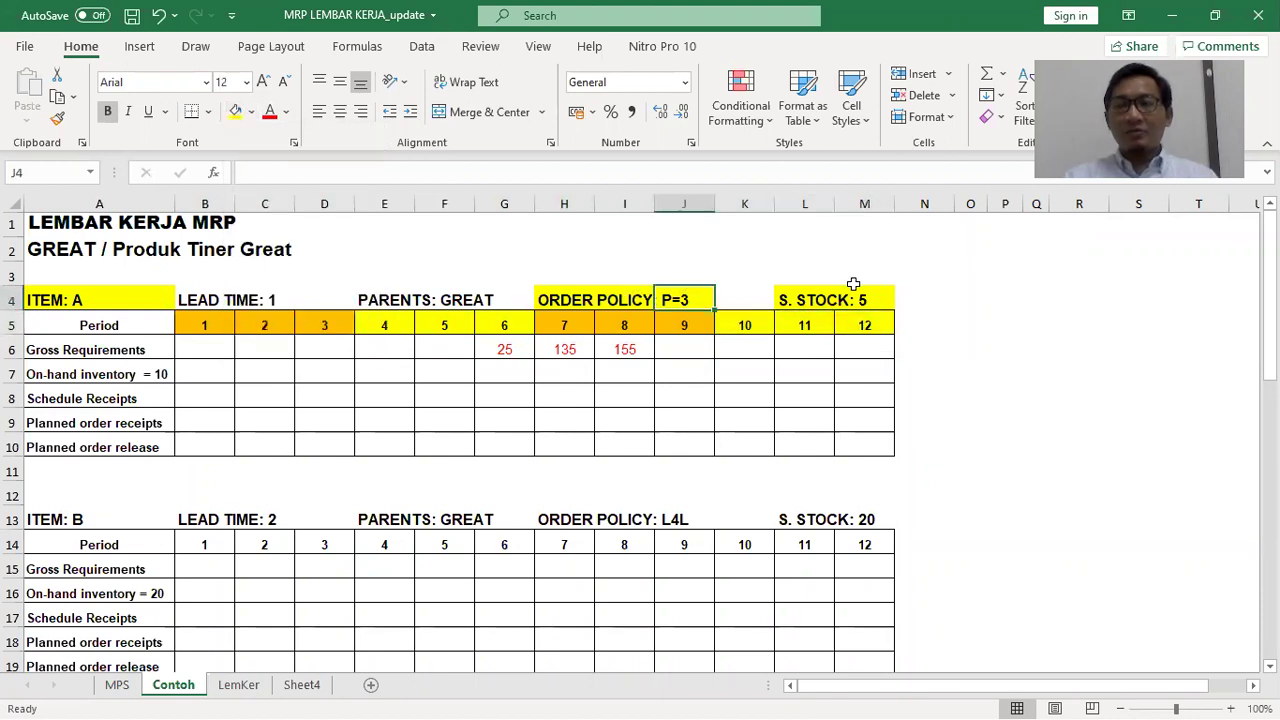
{"action": "left_click", "coordinate": [960, 323]}
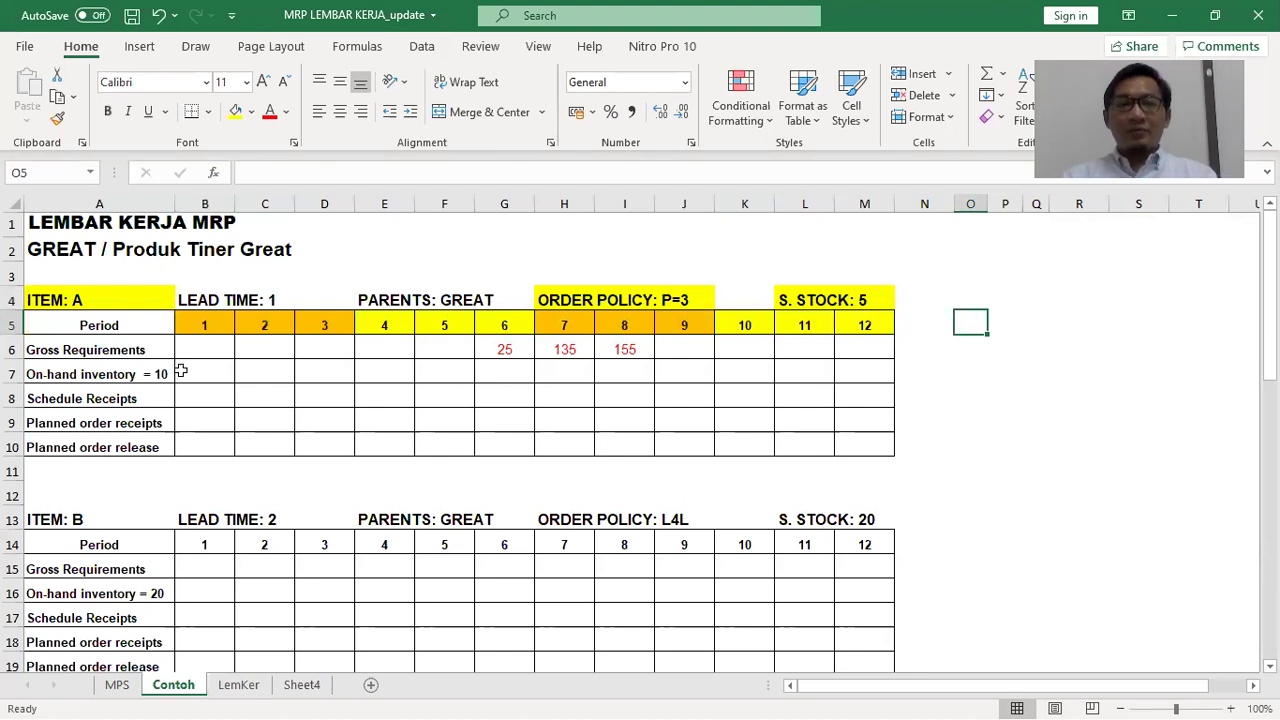
{"action": "left_click", "coordinate": [150, 370]}
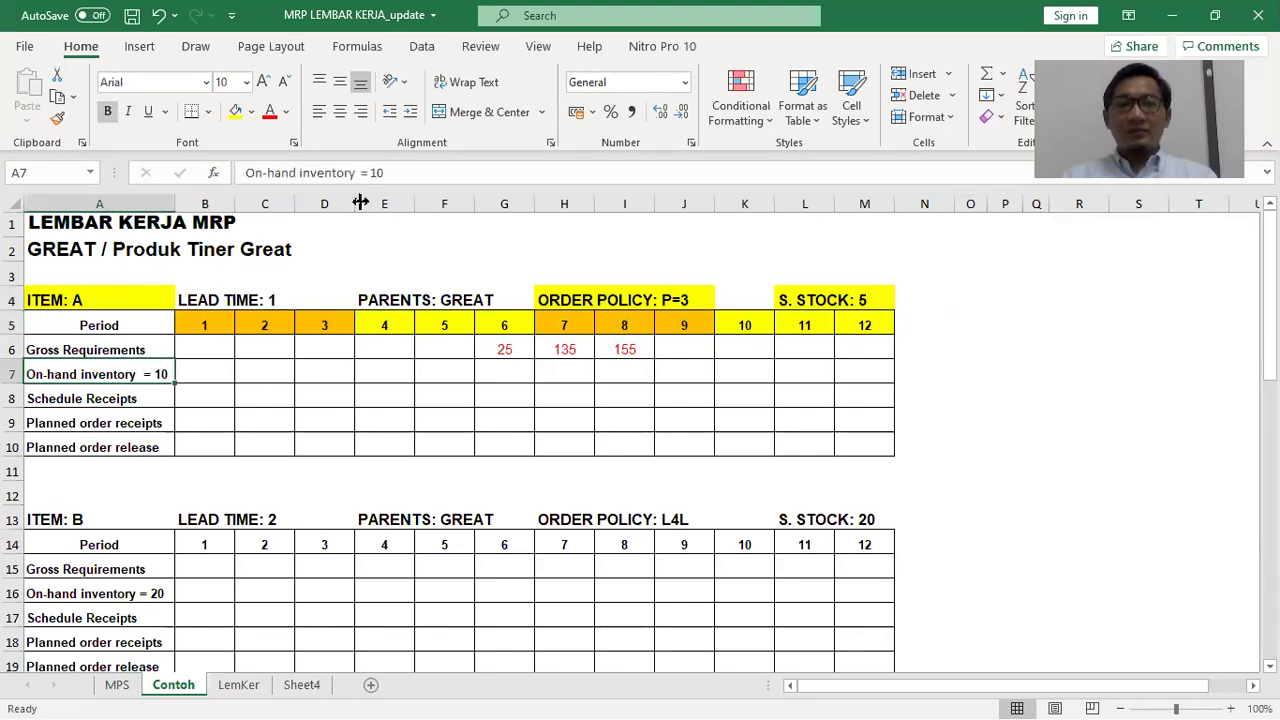
{"action": "left_click", "coordinate": [1005, 372]}
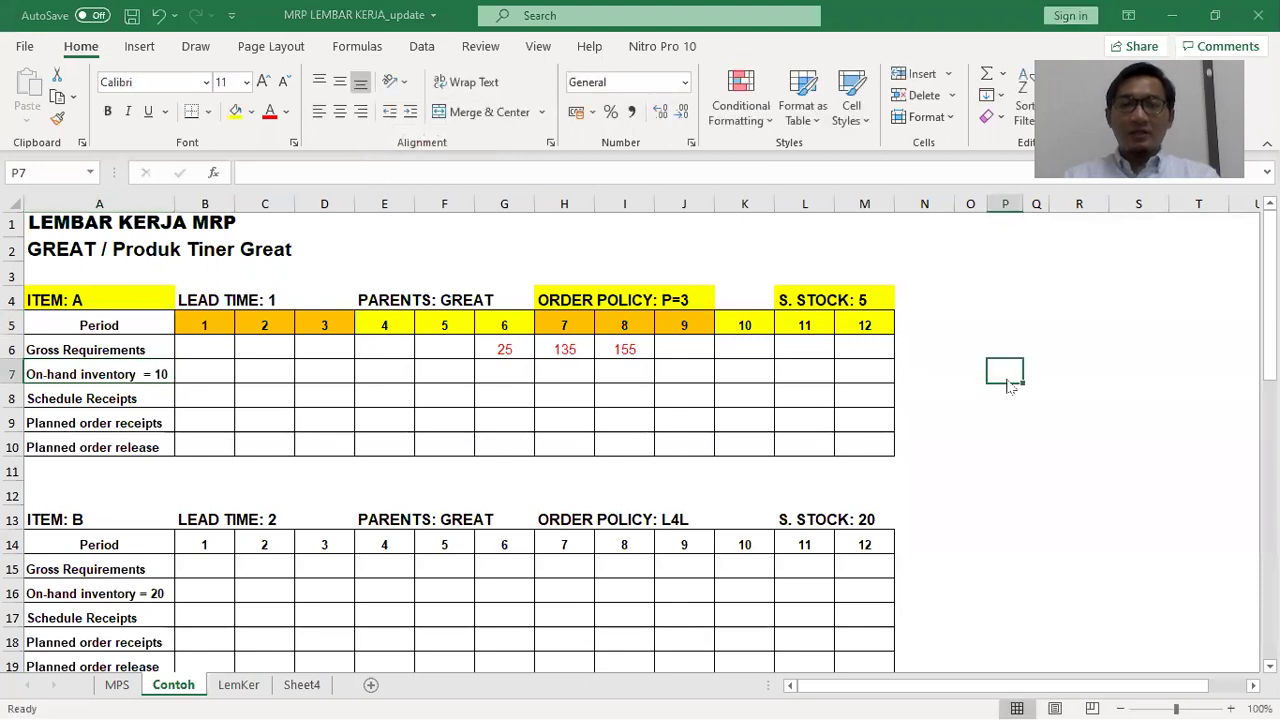
{"action": "key", "text": "alt+Tab"}
{"action": "scroll", "coordinate": [520, 509], "scroll_direction": "down", "scroll_amount": 5}
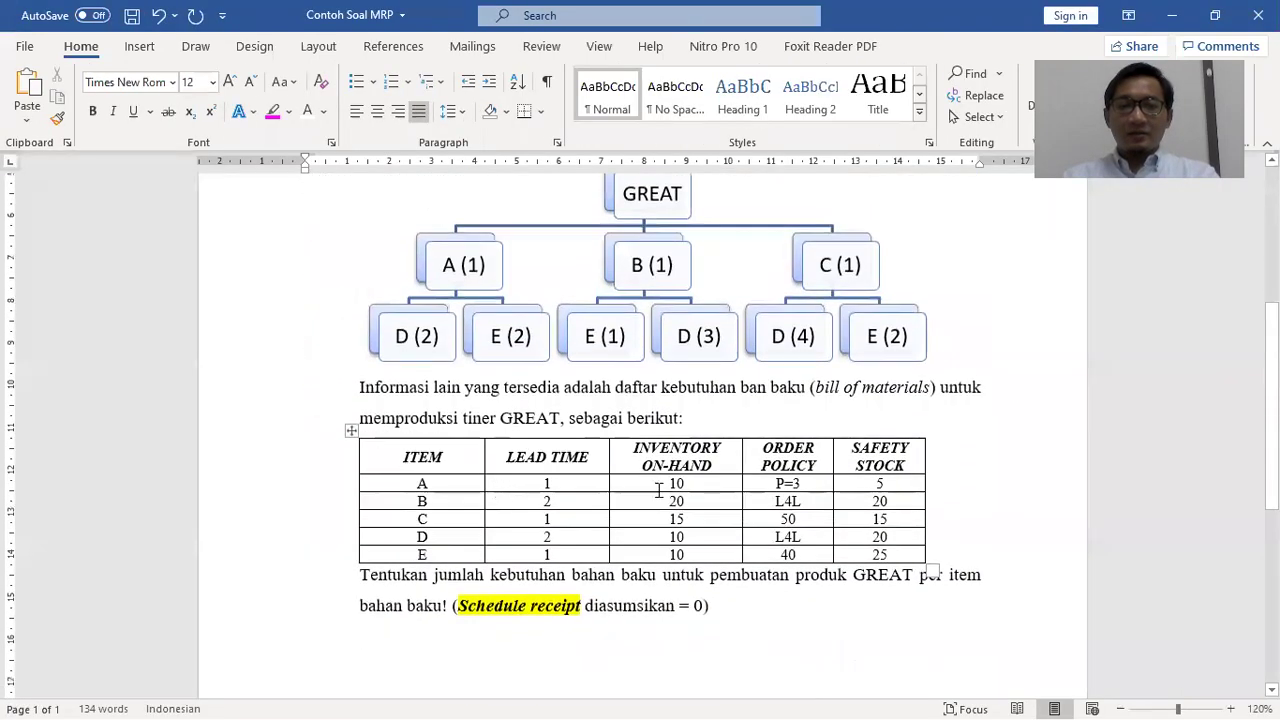
Highlight item A's on-hand value 10 in the bill-of-materials table magenta
{"action": "double_click", "coordinate": [657, 486]}
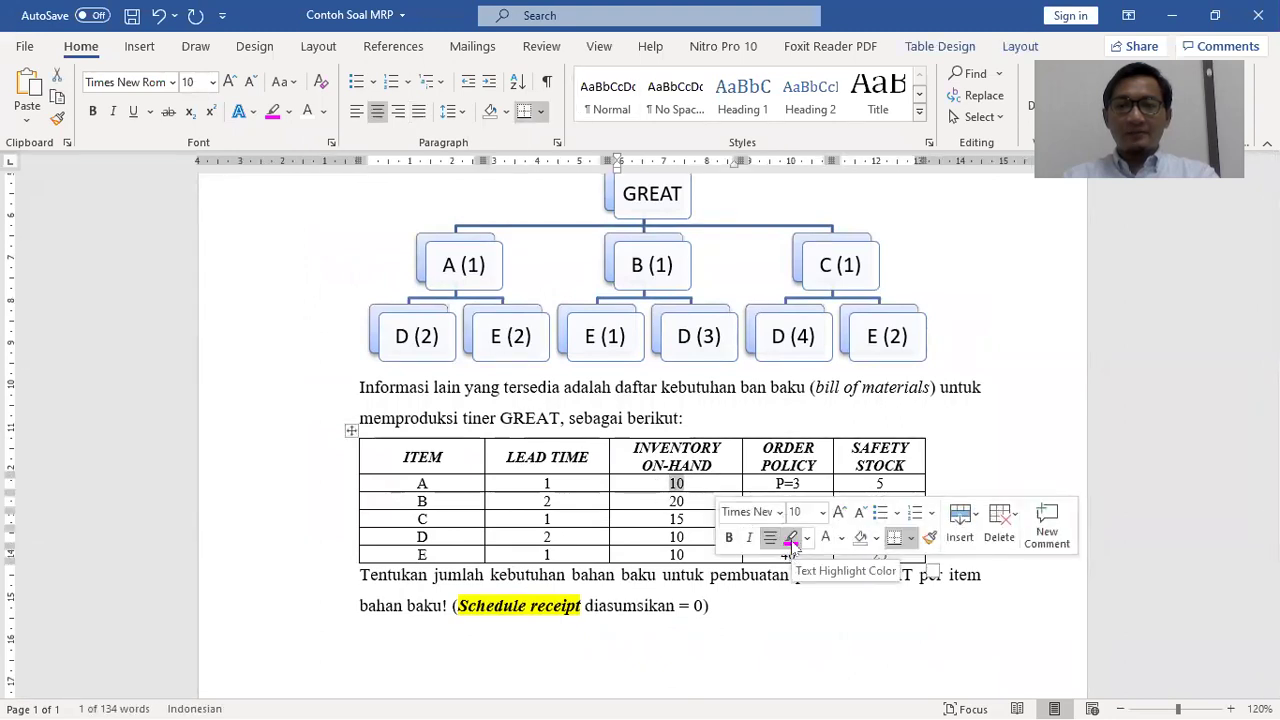
{"action": "left_click", "coordinate": [790, 537]}
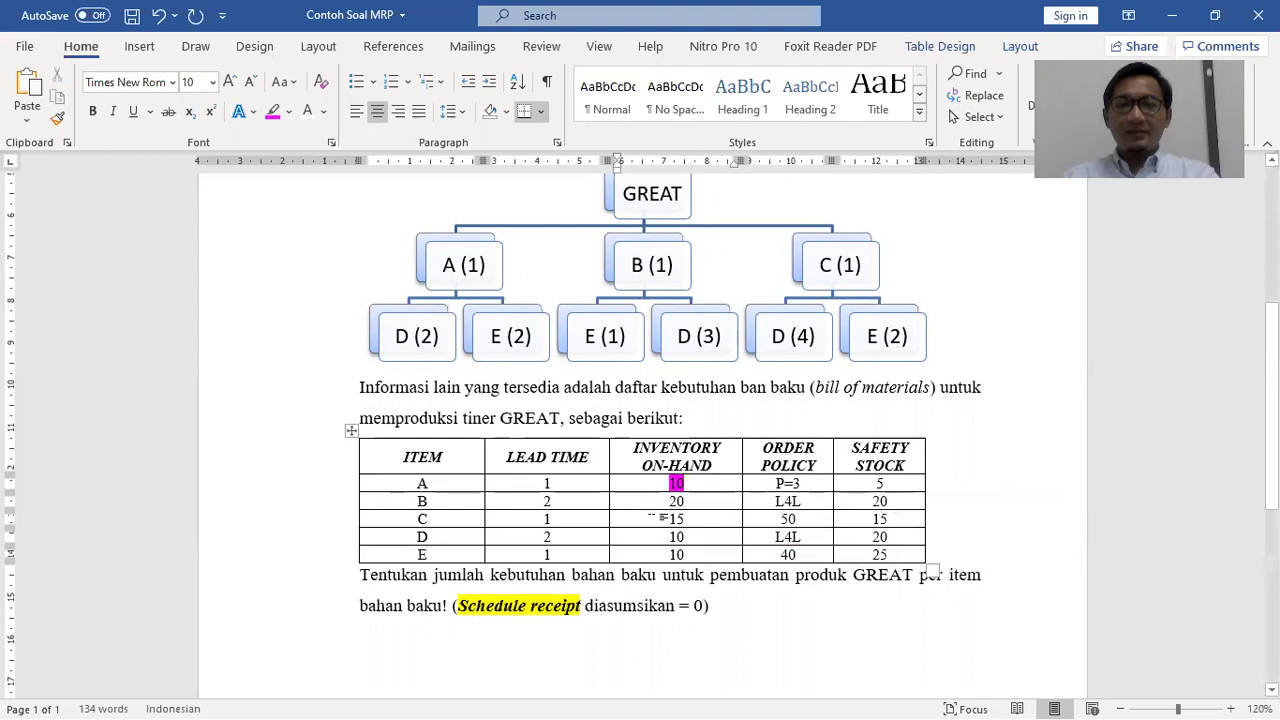
{"action": "key", "text": "alt+Tab"}
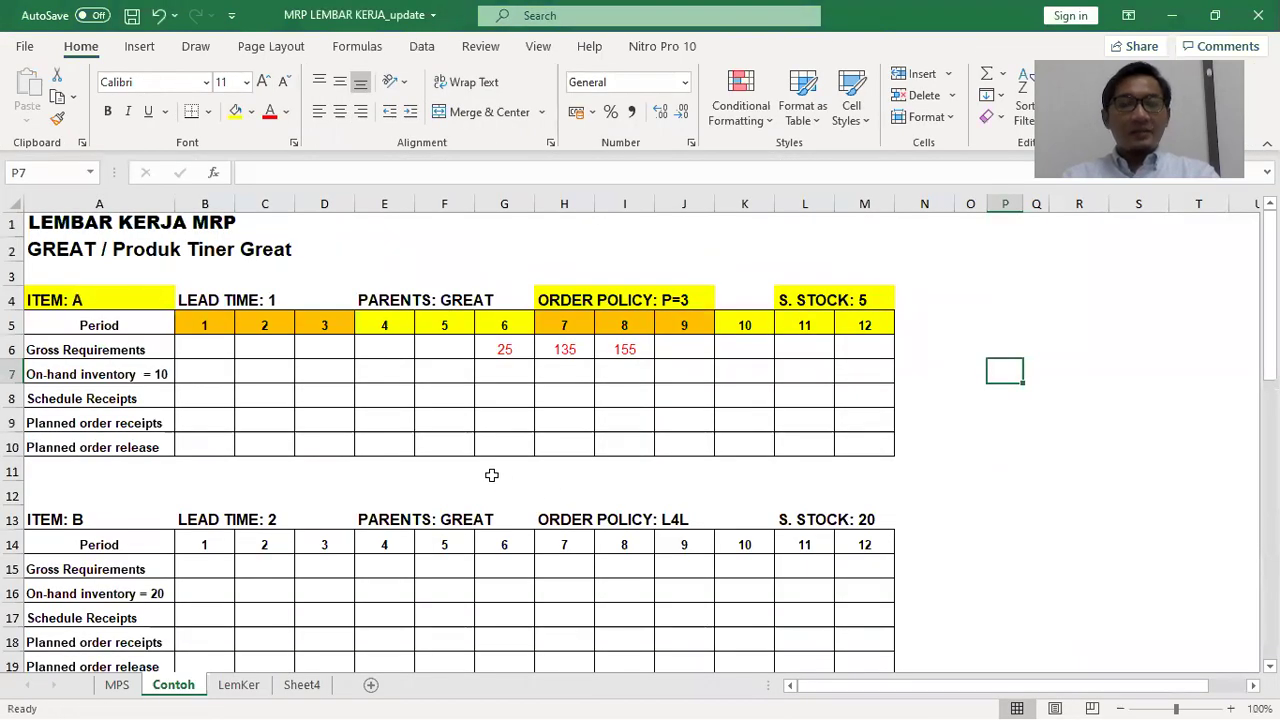
Colour the on-hand inventory 10 values in B7:F7 red for periods 1–5
{"action": "left_click", "coordinate": [218, 371]}
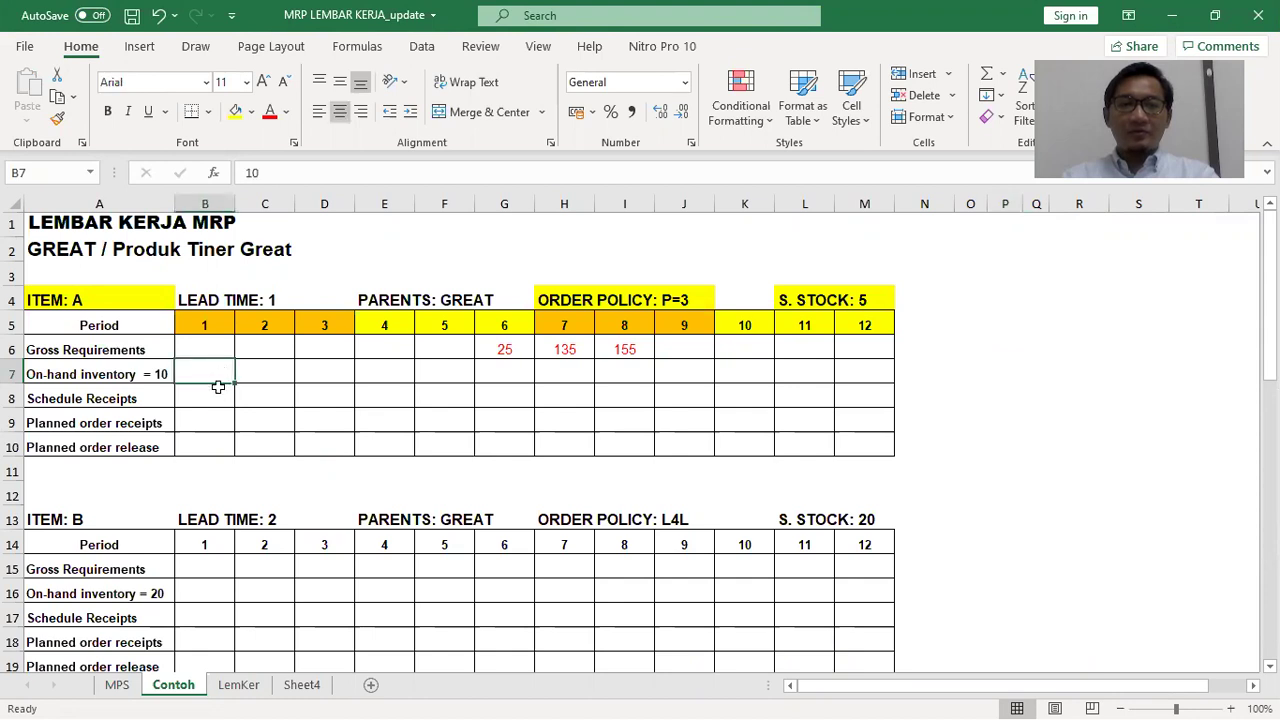
{"action": "left_click", "coordinate": [217, 420]}
{"action": "left_click", "coordinate": [216, 375]}
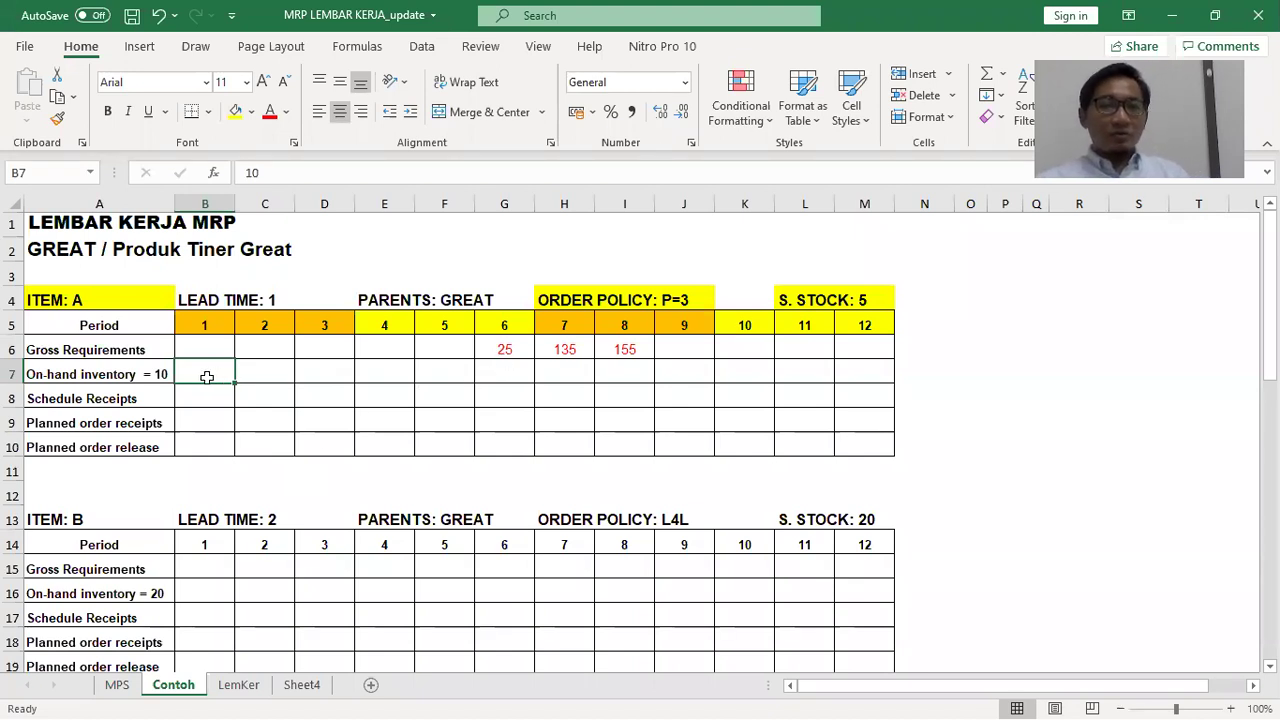
{"action": "left_click", "coordinate": [260, 376]}
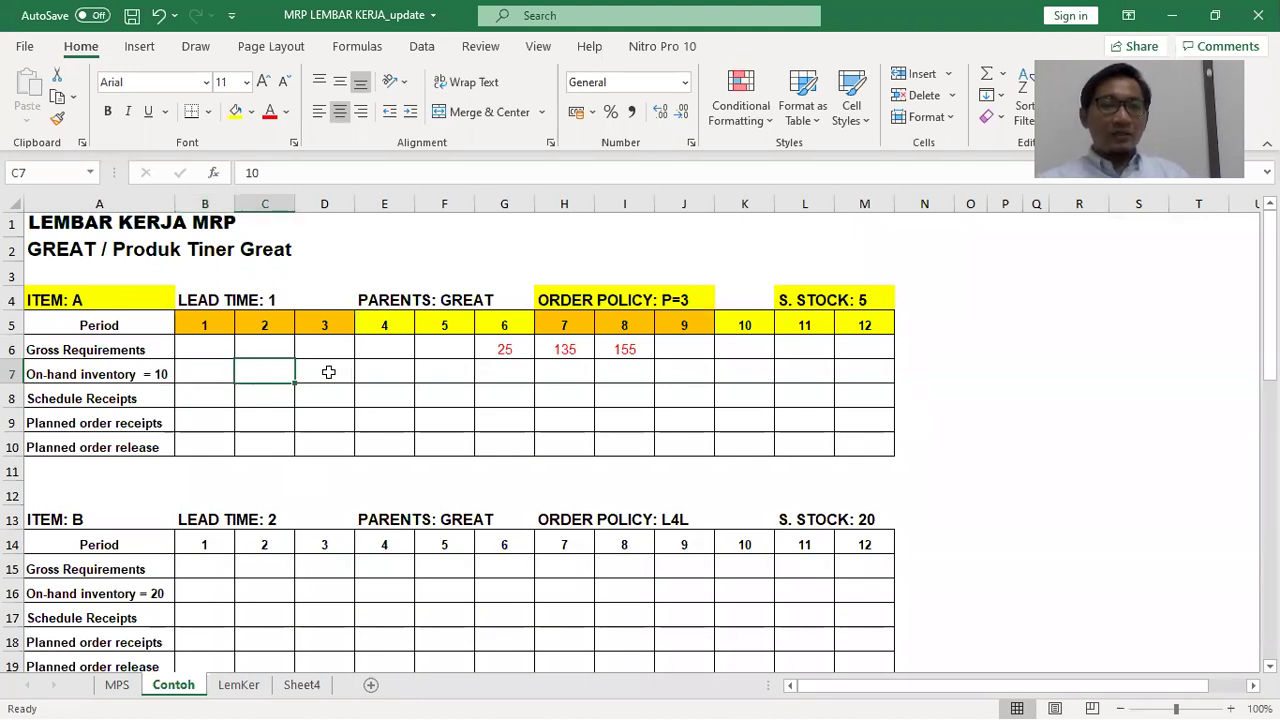
{"action": "left_click", "coordinate": [329, 373]}
{"action": "left_click", "coordinate": [385, 374]}
{"action": "left_click", "coordinate": [451, 371]}
{"action": "left_click_drag", "start_coordinate": [451, 371], "coordinate": [205, 372]}
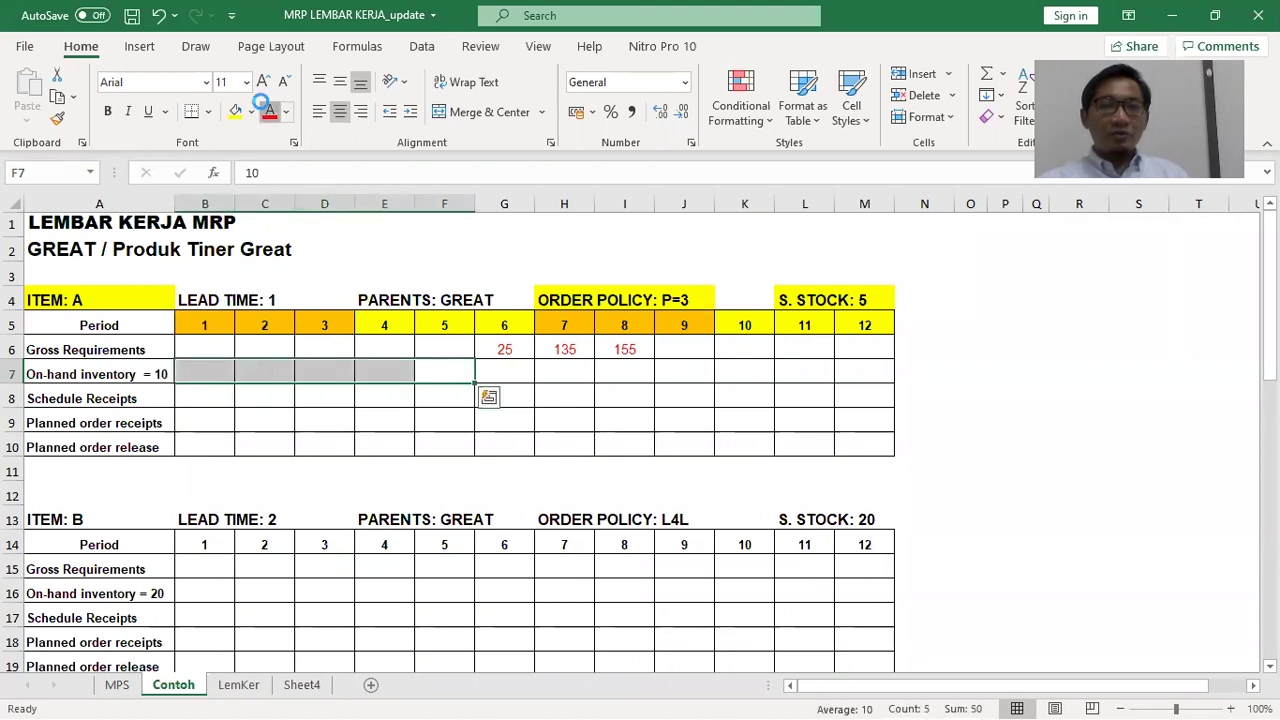
{"action": "left_click", "coordinate": [1005, 371]}
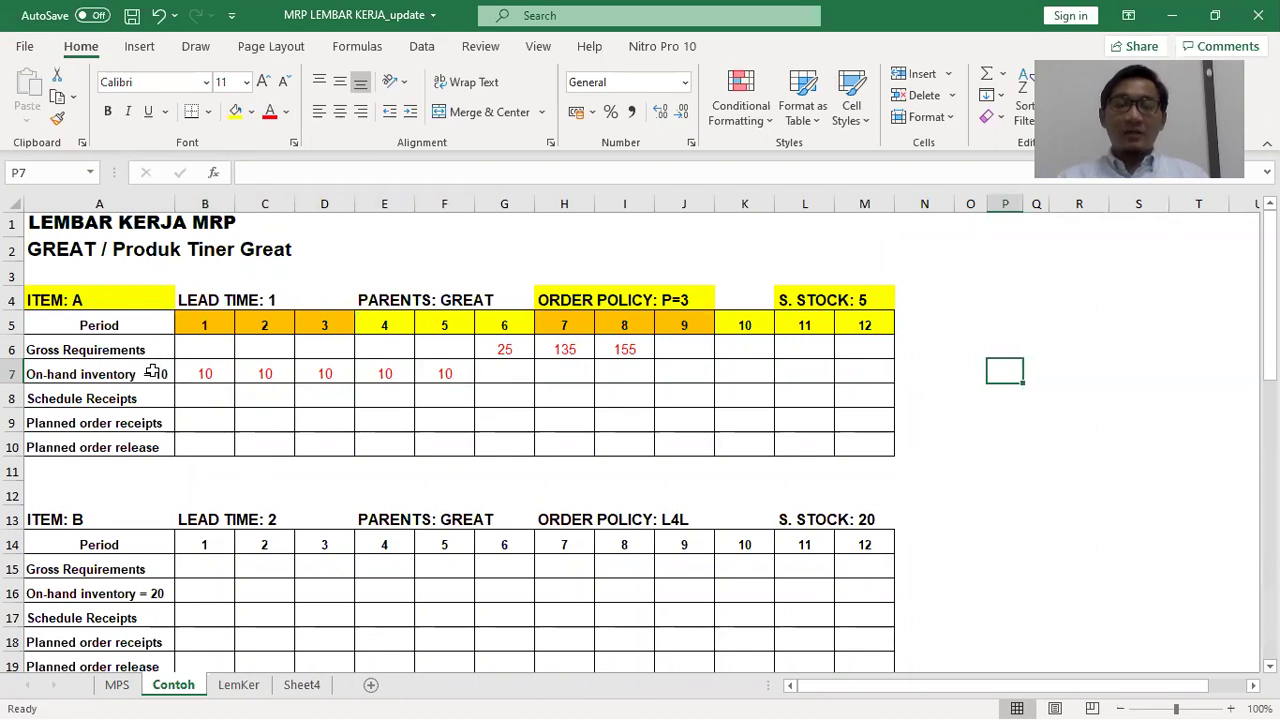
{"action": "left_click", "coordinate": [451, 374]}
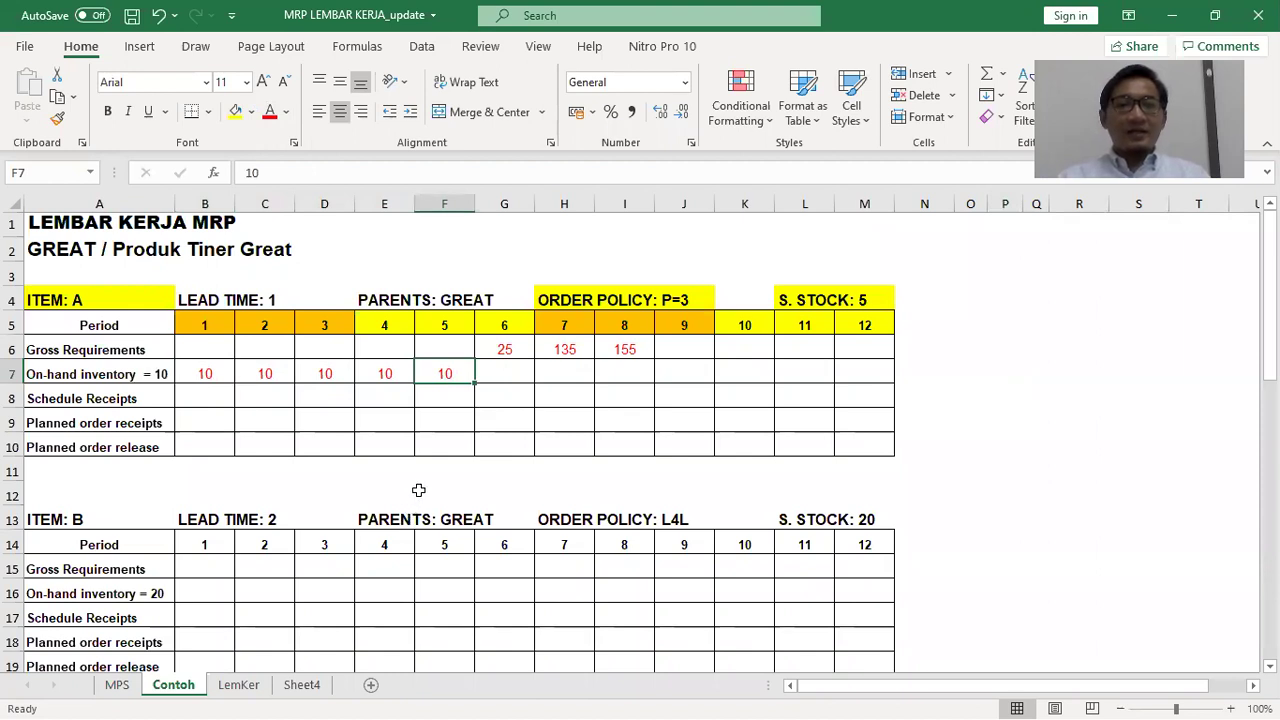
{"action": "left_click_drag", "start_coordinate": [214, 420], "coordinate": [248, 417]}
{"action": "left_click", "coordinate": [216, 395]}
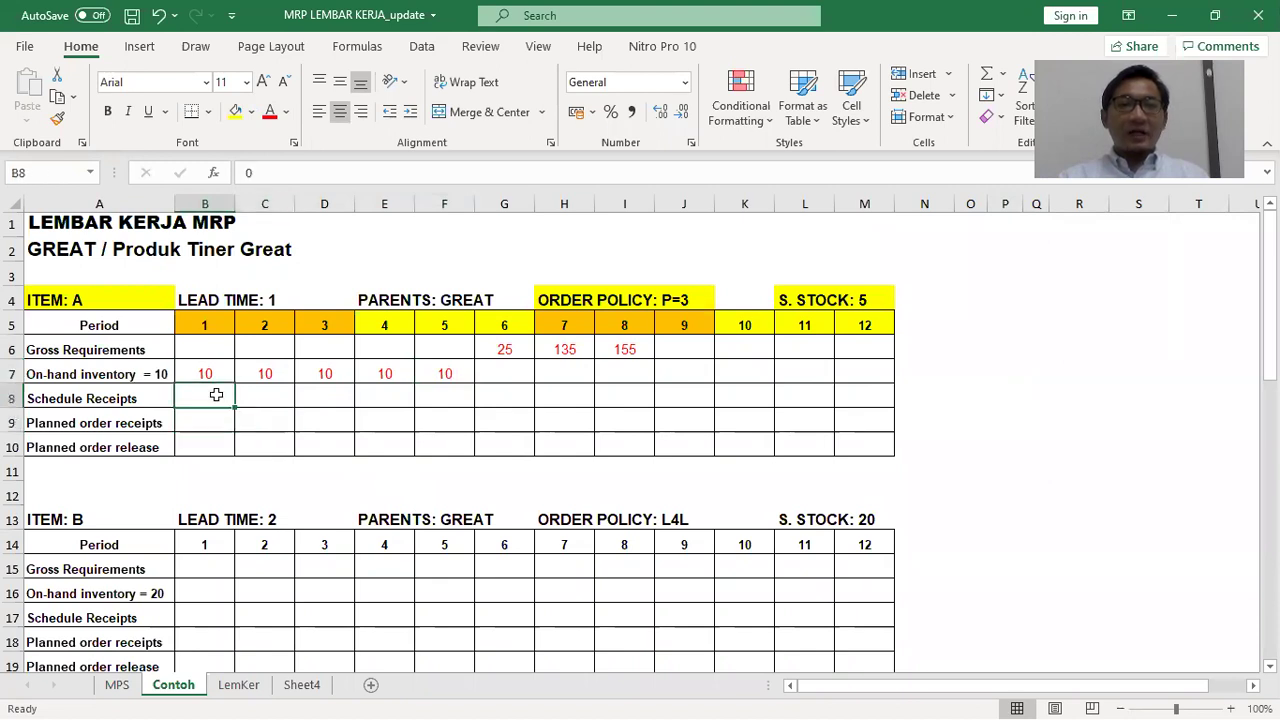
Set the period 6 scheduled receipt 0 in G8 to red font
{"action": "left_click", "coordinate": [1050, 379]}
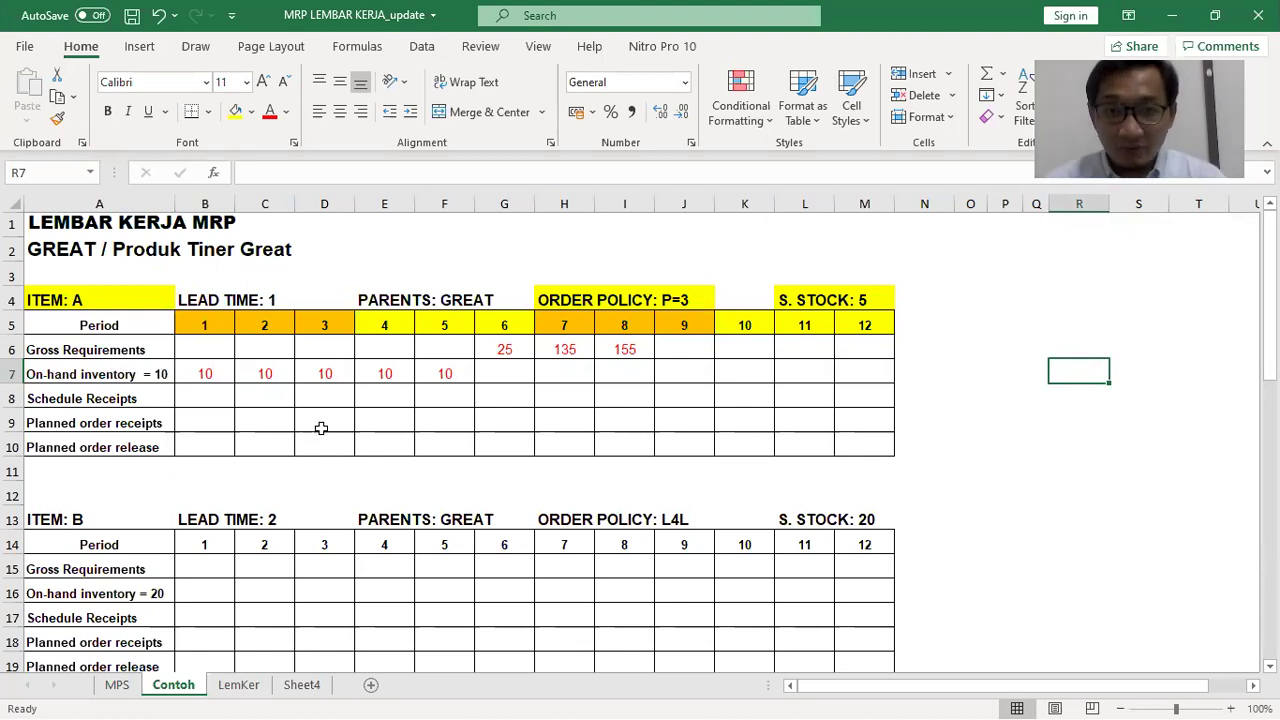
{"action": "left_click", "coordinate": [502, 396]}
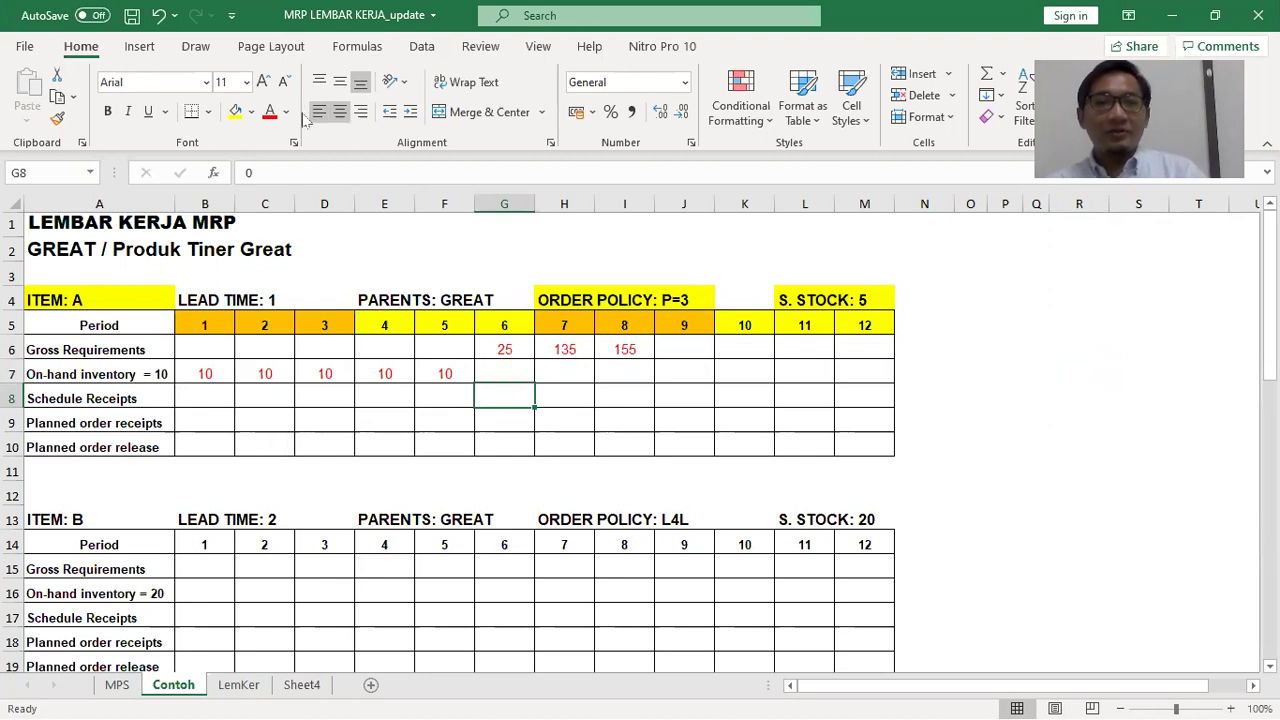
{"action": "left_click", "coordinate": [268, 111]}
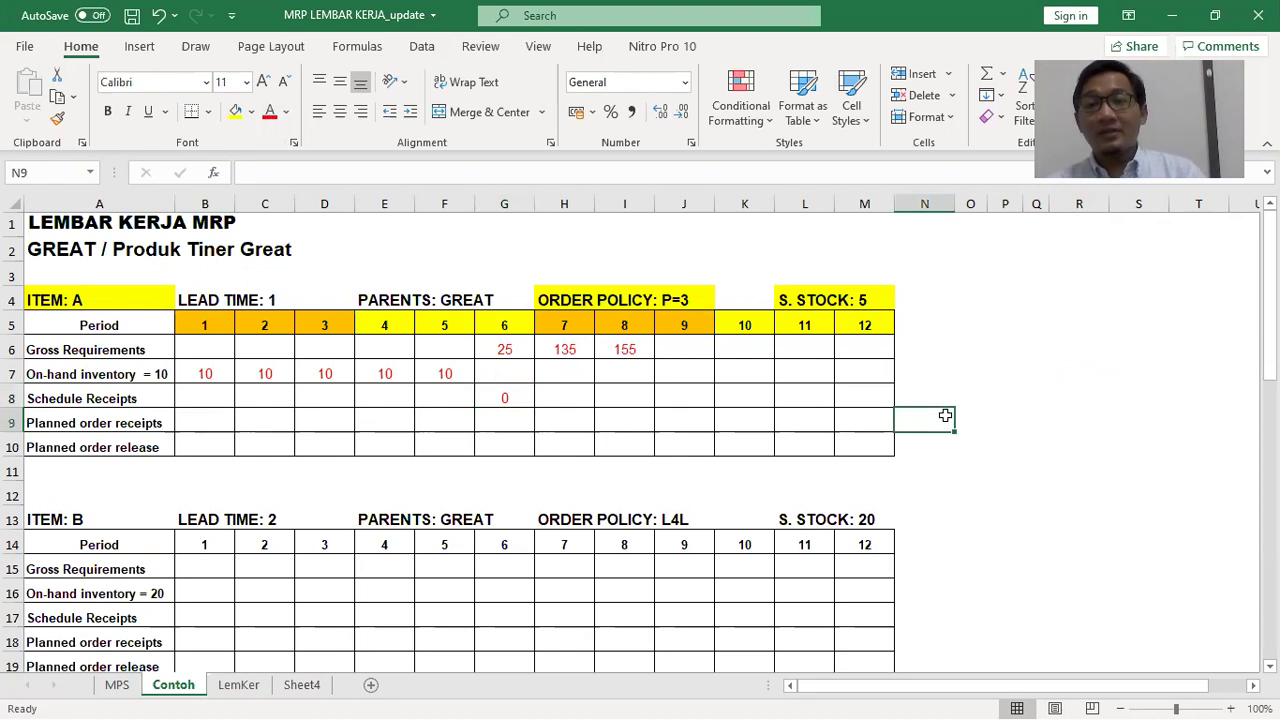
Colour the note 'diasumsikan = 0)' red in Word, then return to the MRP workbook
{"action": "key", "text": "alt+Tab"}
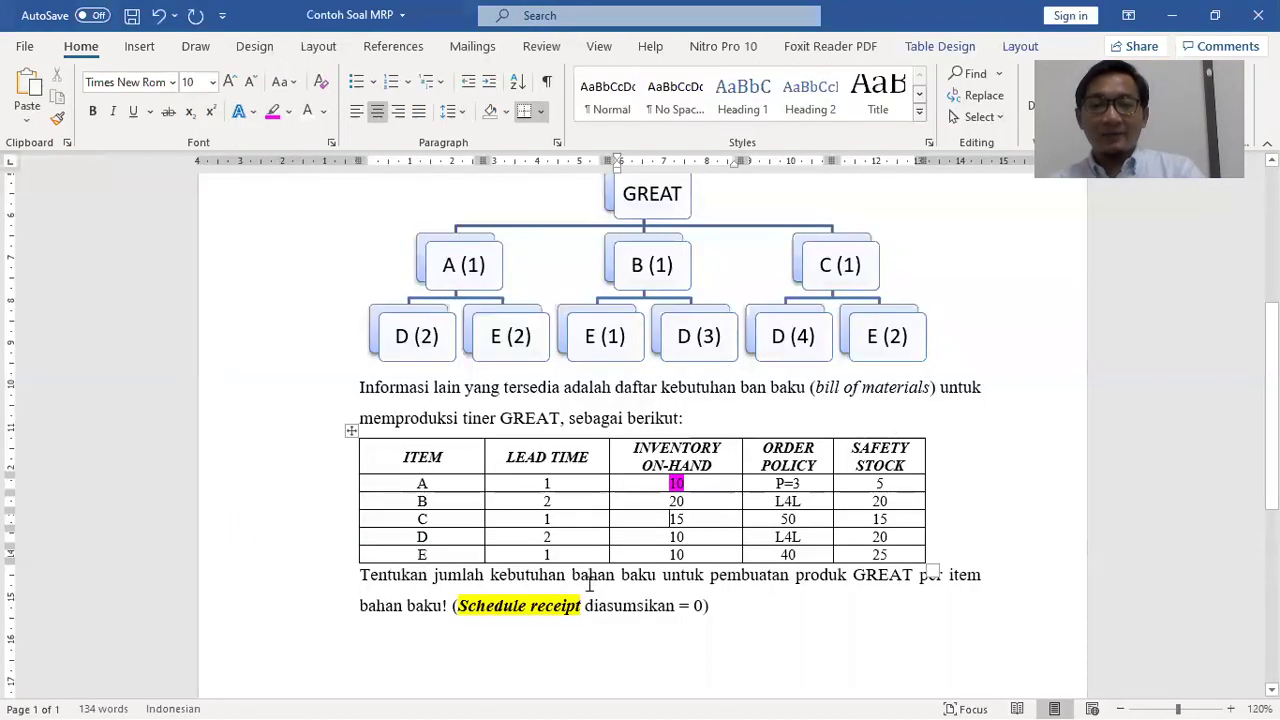
{"action": "left_click_drag", "start_coordinate": [587, 607], "coordinate": [708, 608]}
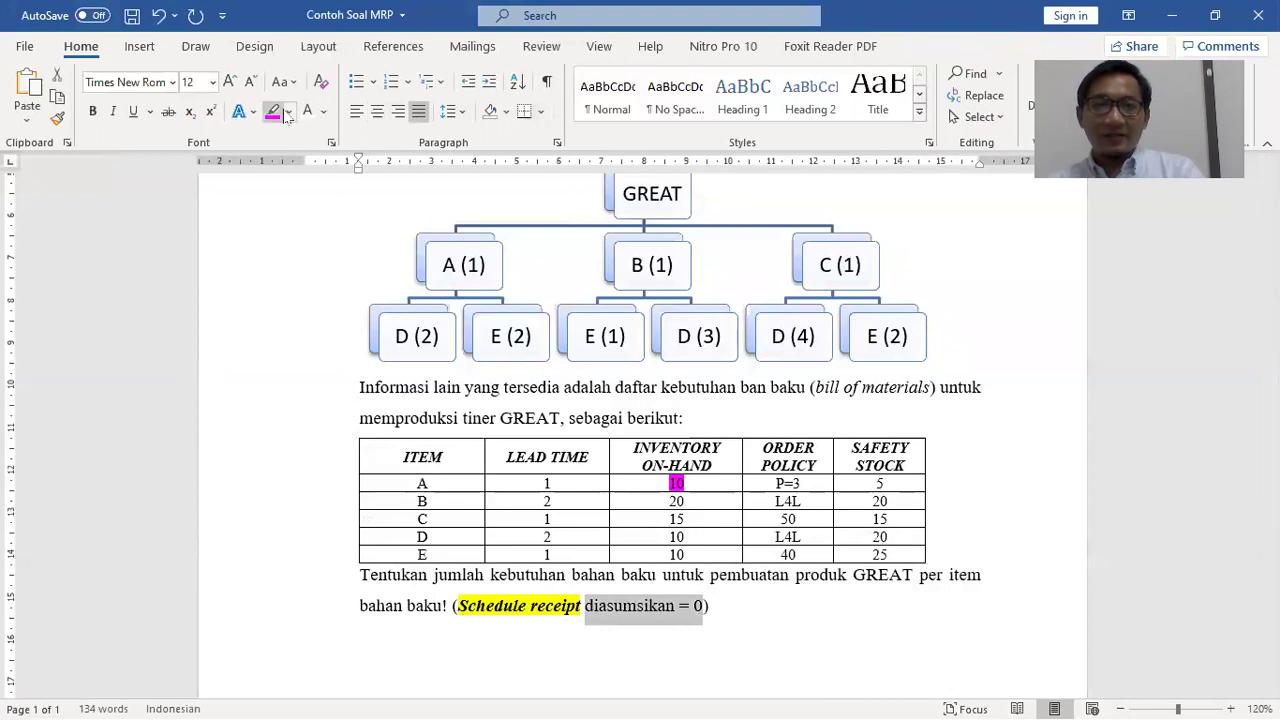
{"action": "left_click", "coordinate": [323, 111]}
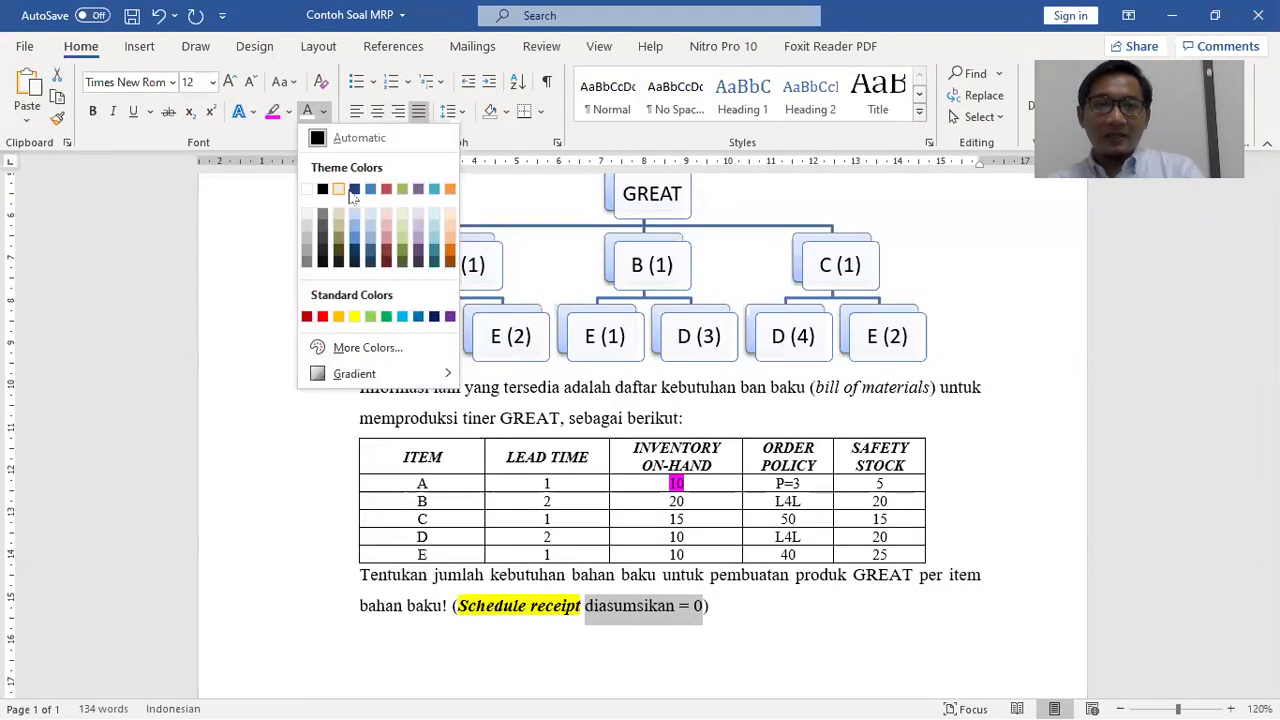
{"action": "left_click", "coordinate": [322, 316]}
{"action": "left_click", "coordinate": [788, 621]}
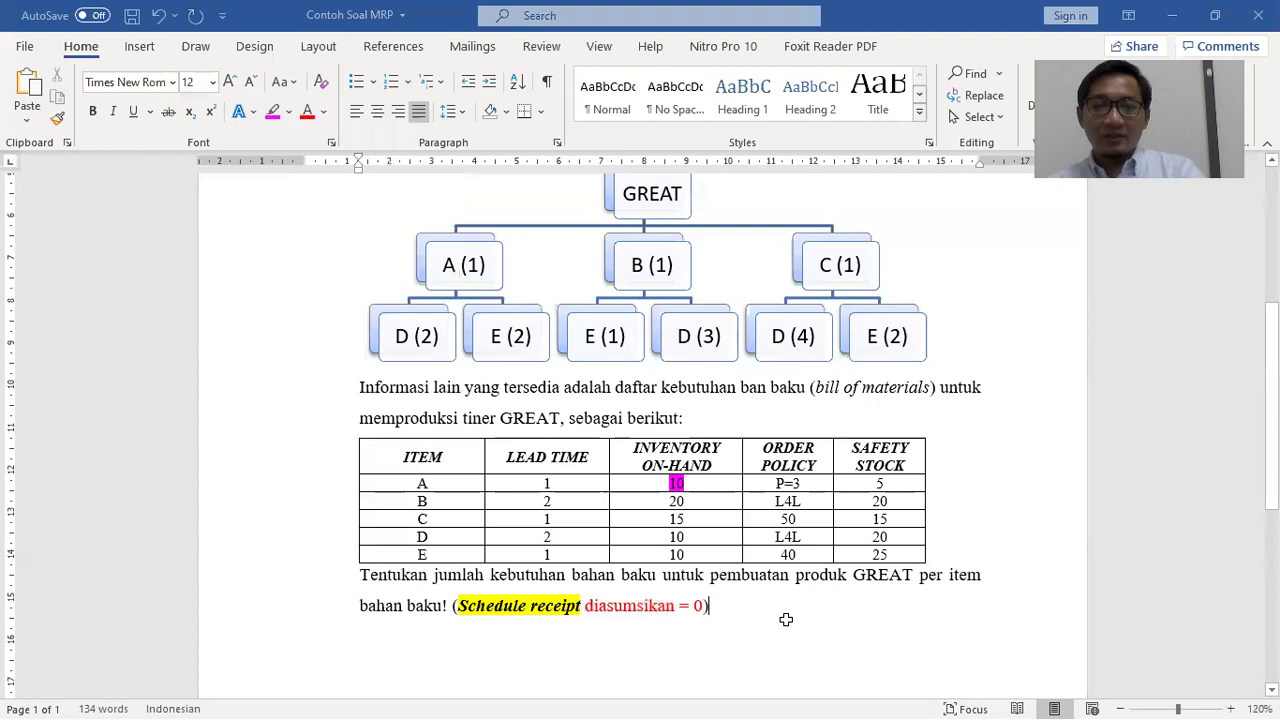
{"action": "key", "text": "alt+Tab"}
{"action": "left_click", "coordinate": [500, 374]}
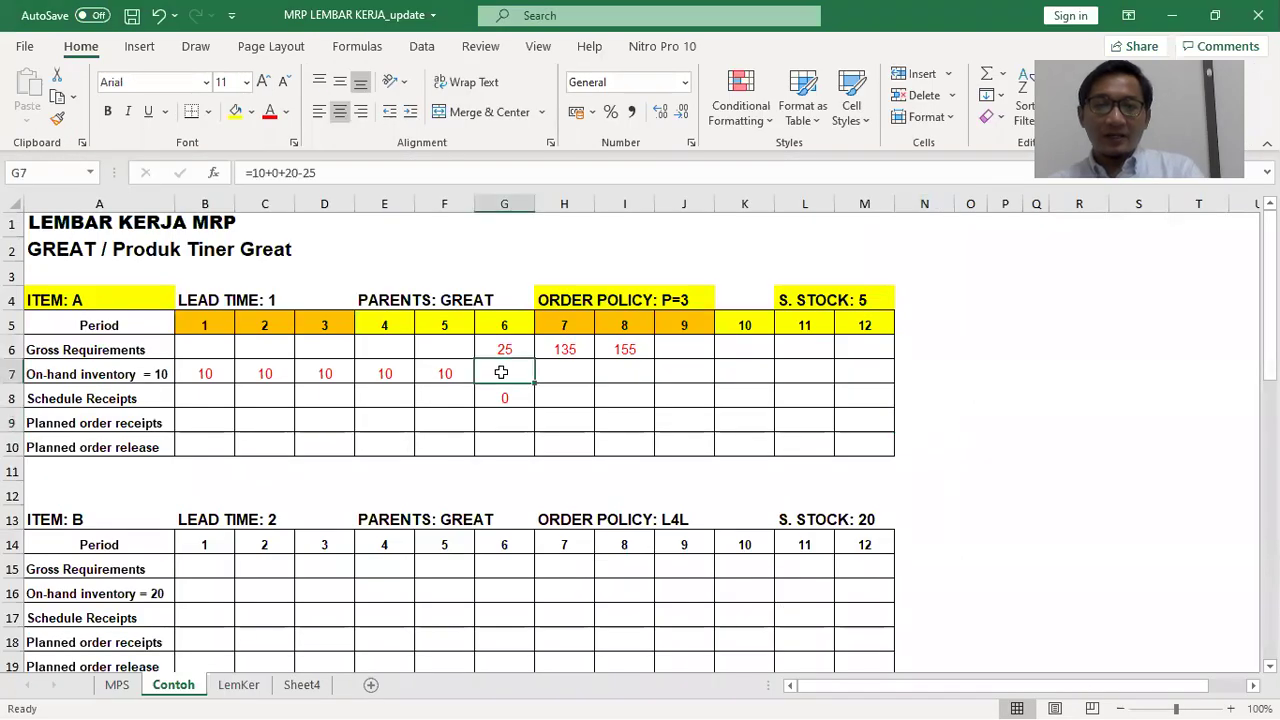
Review the period 6 on-hand formula =10+0+20-25 in G7 and the scheduled receipt 0 below it
{"action": "left_click", "coordinate": [620, 447]}
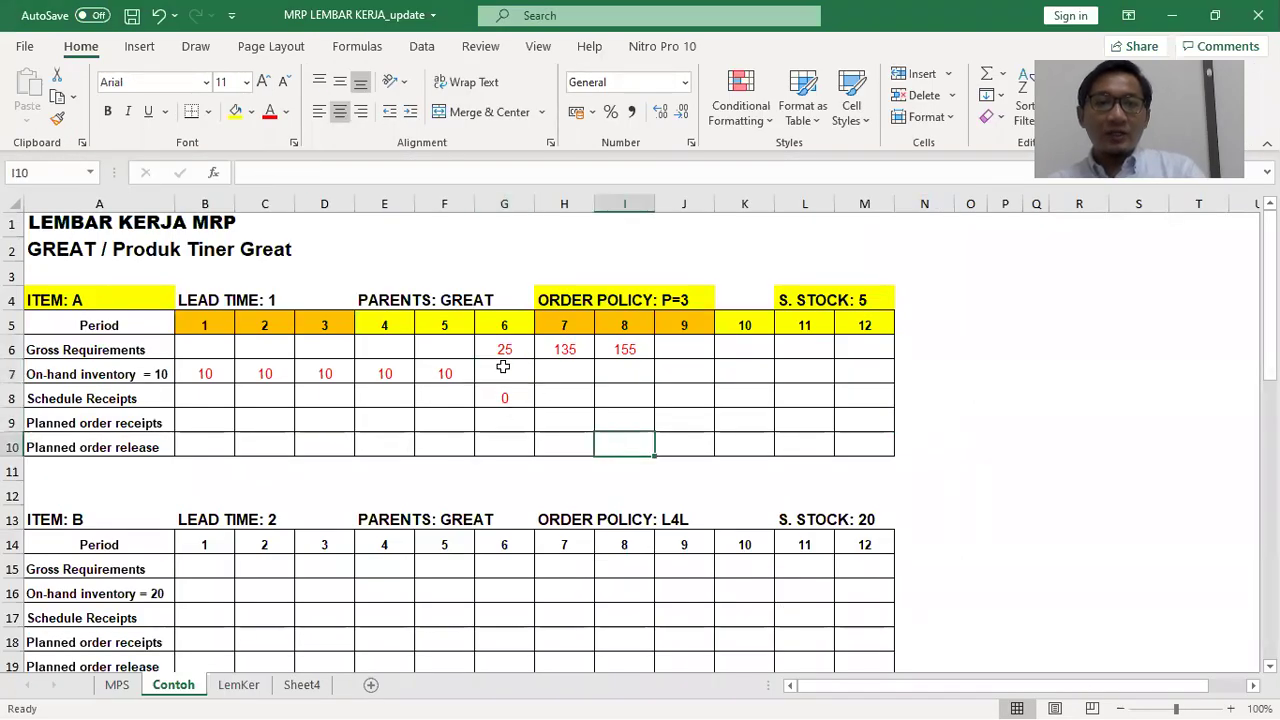
{"action": "left_click", "coordinate": [508, 379]}
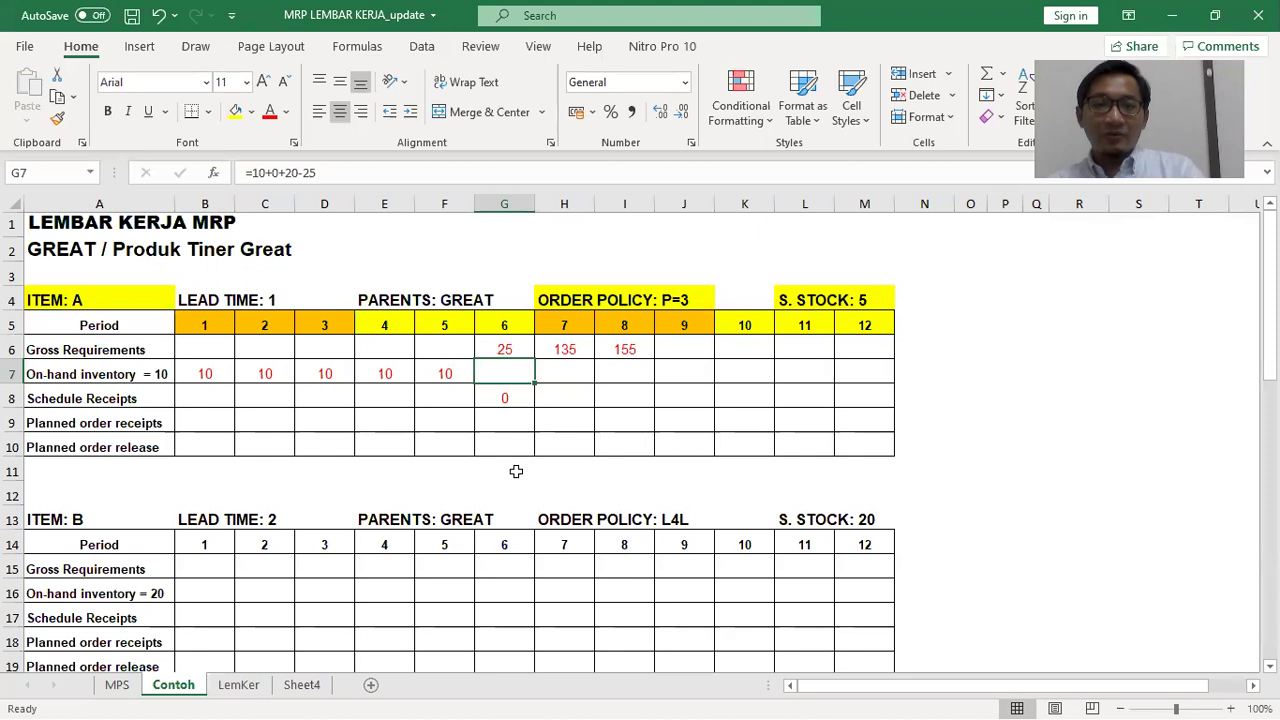
{"action": "left_click", "coordinate": [503, 397]}
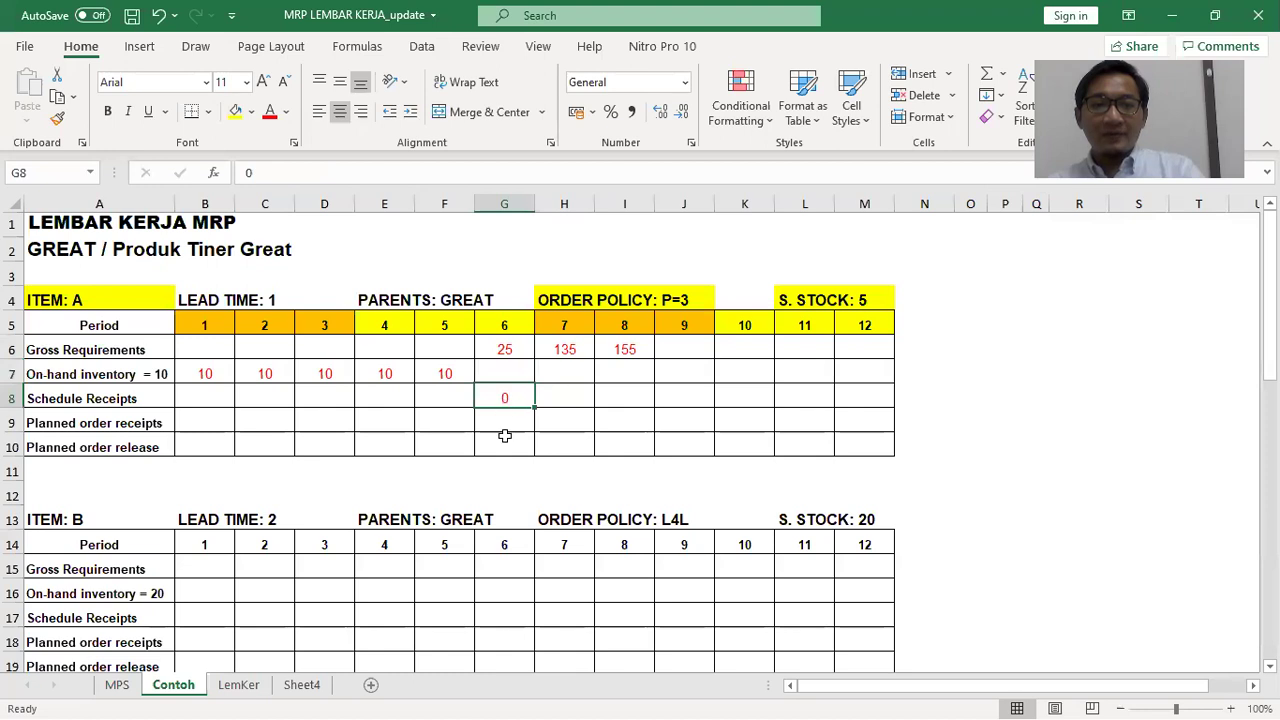
{"action": "key", "text": "alt+Tab"}
{"action": "key", "text": "alt+Tab"}
{"action": "key", "text": "alt+Tab"}
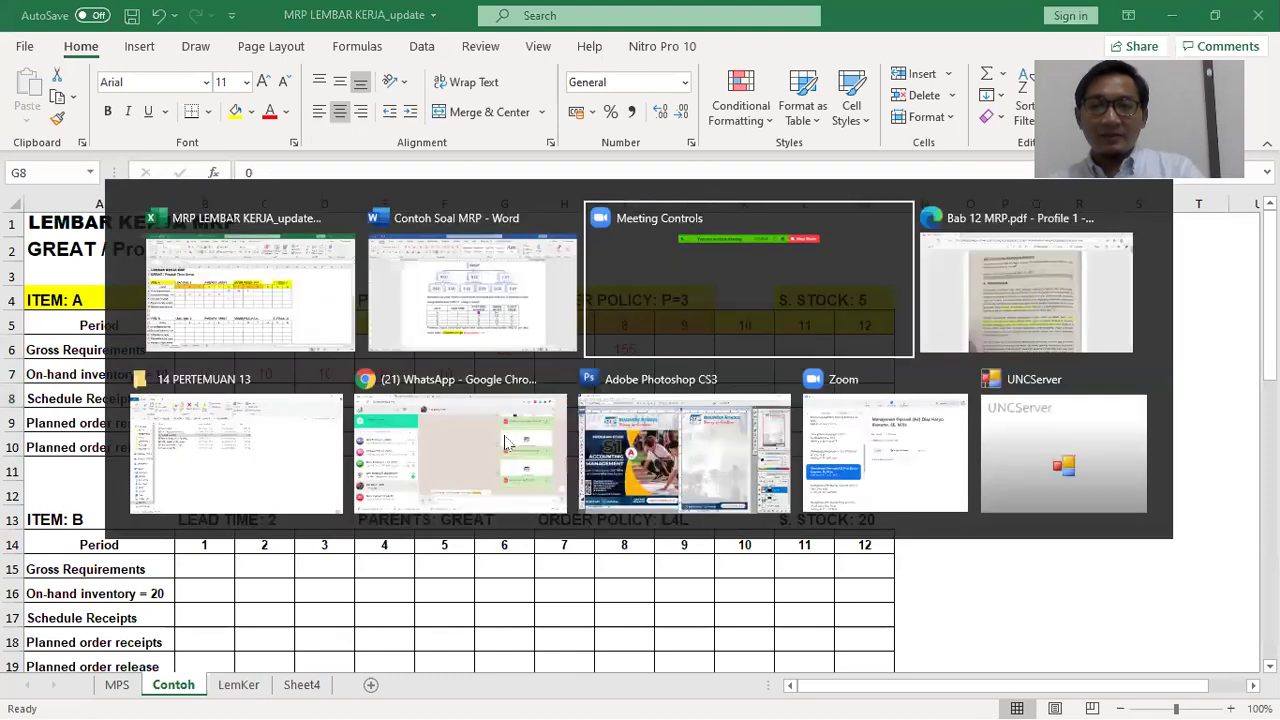
Find page 7's projected on-hand formula in the Bab 12 MRP PDF, then recheck G7
{"action": "scroll", "coordinate": [640, 420], "scroll_direction": "down", "scroll_amount": 20}
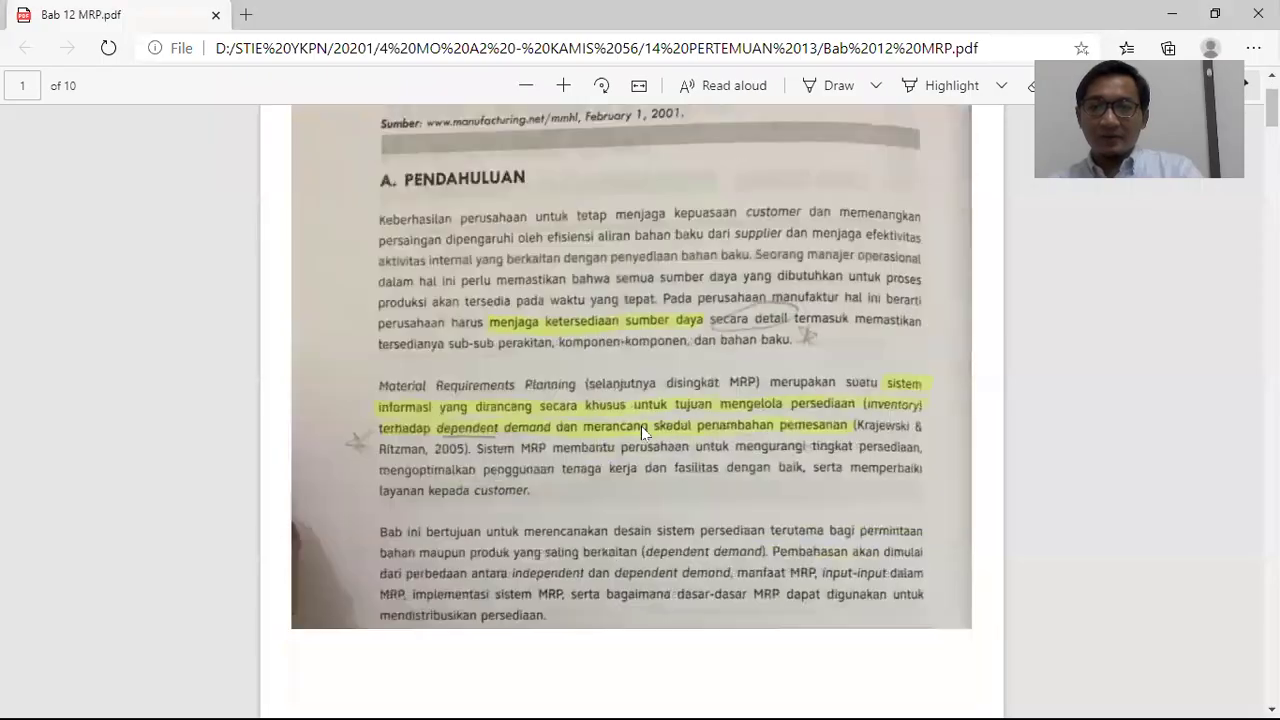
{"action": "scroll", "coordinate": [652, 407], "scroll_direction": "down", "scroll_amount": 20}
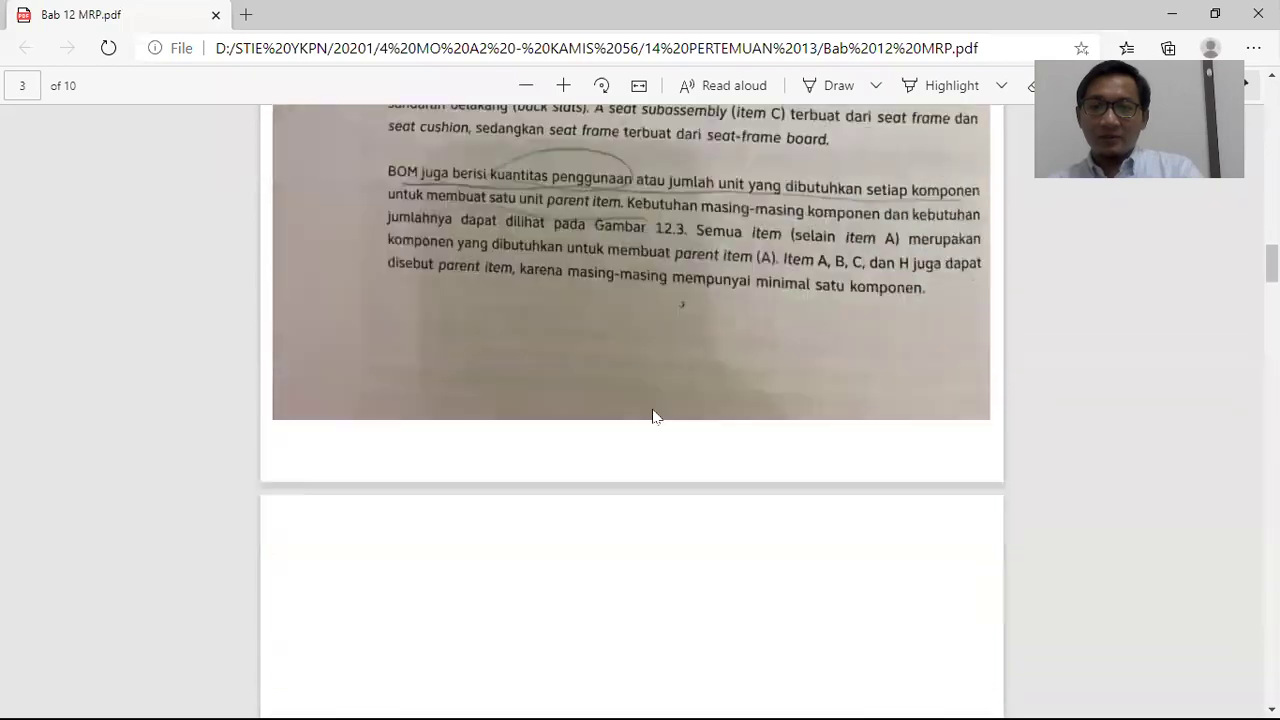
{"action": "scroll", "coordinate": [656, 403], "scroll_direction": "down", "scroll_amount": 3}
{"action": "scroll", "coordinate": [654, 401], "scroll_direction": "up", "scroll_amount": 2}
{"action": "scroll", "coordinate": [652, 405], "scroll_direction": "down", "scroll_amount": 20}
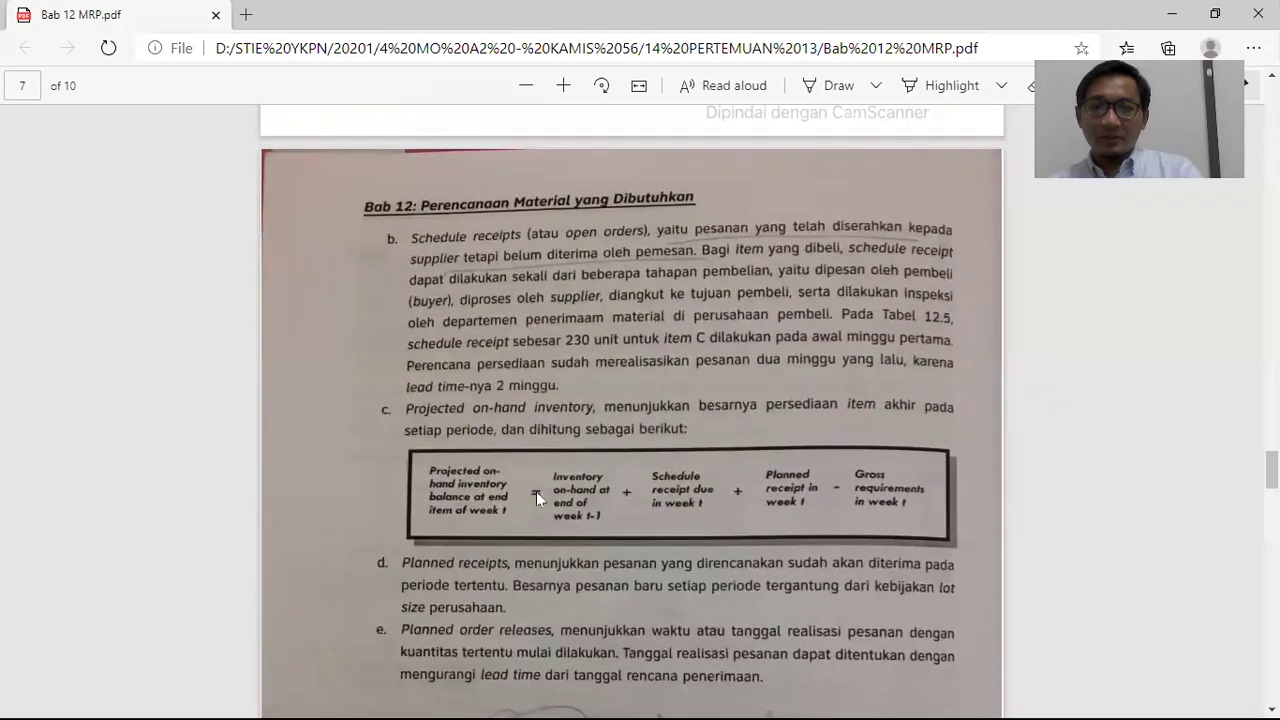
{"action": "scroll", "coordinate": [534, 454], "scroll_direction": "down", "scroll_amount": 2}
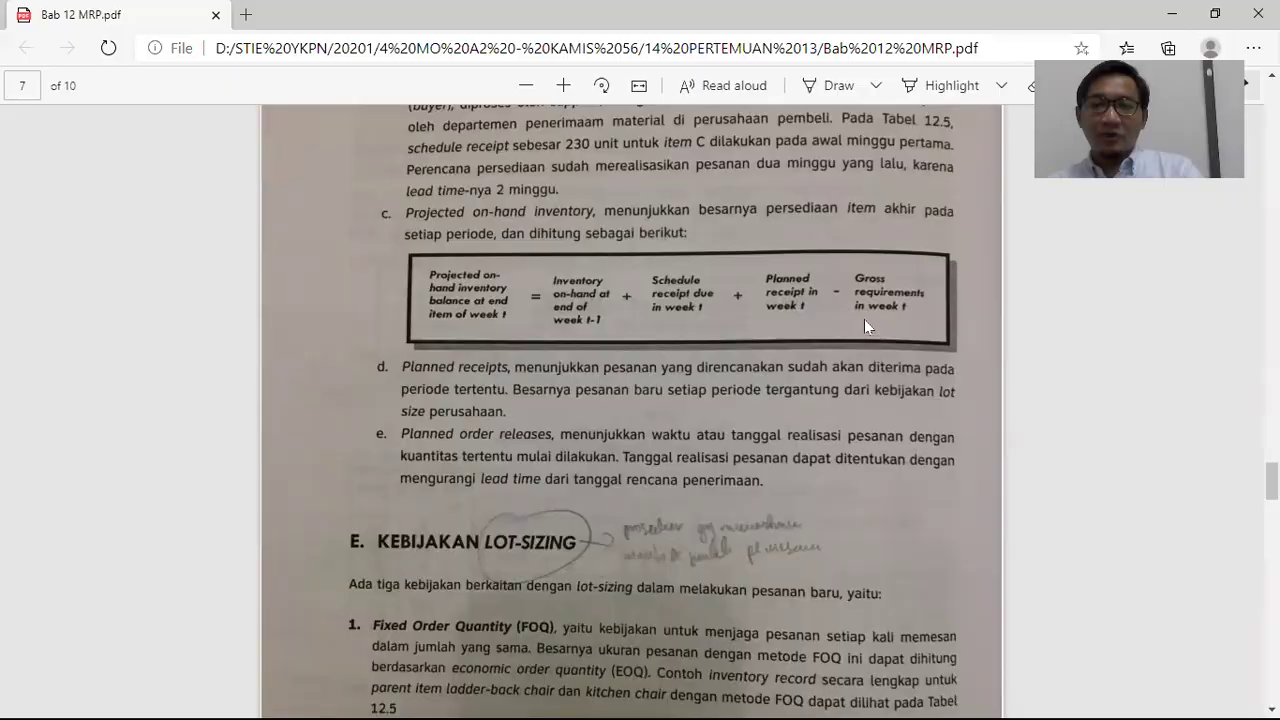
{"action": "key", "text": "alt+Tab"}
{"action": "left_click", "coordinate": [508, 377]}
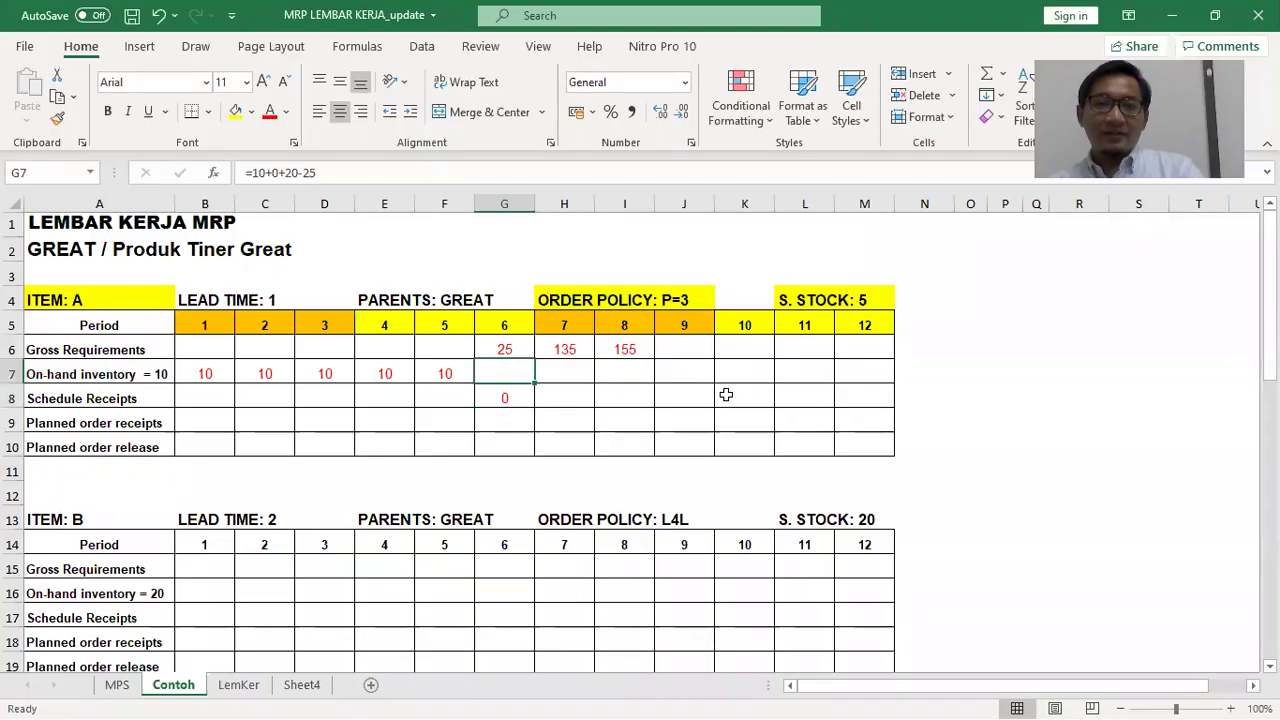
Inspect the period 6 planned receipt and on-hand formulas, undoing a stray row selection
{"action": "left_click", "coordinate": [525, 417]}
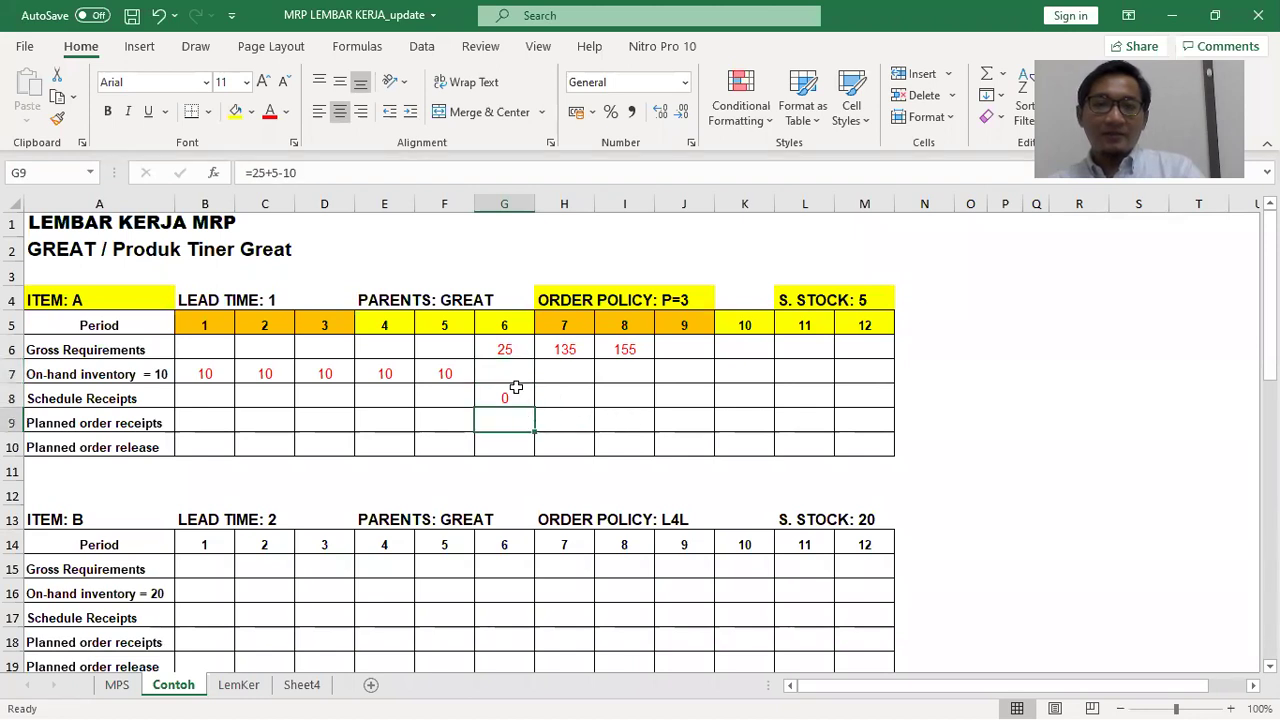
{"action": "left_click", "coordinate": [513, 377]}
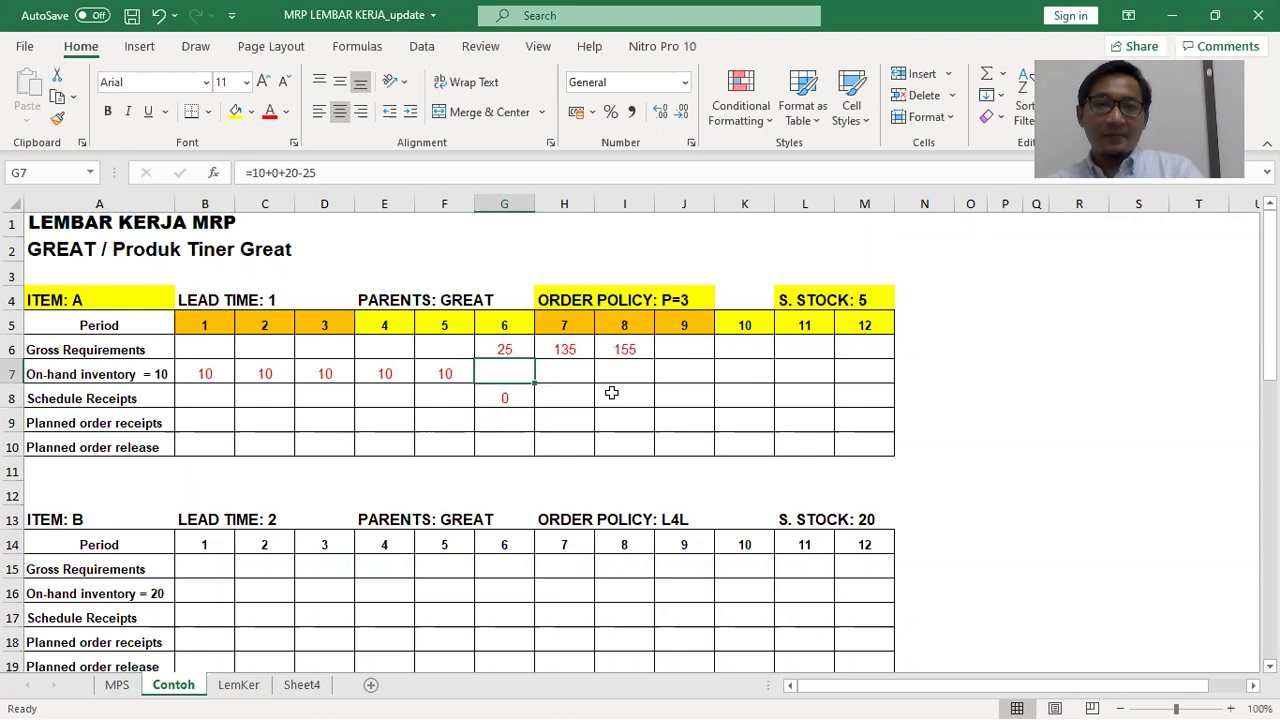
{"action": "left_click_drag", "start_coordinate": [198, 423], "coordinate": [846, 442]}
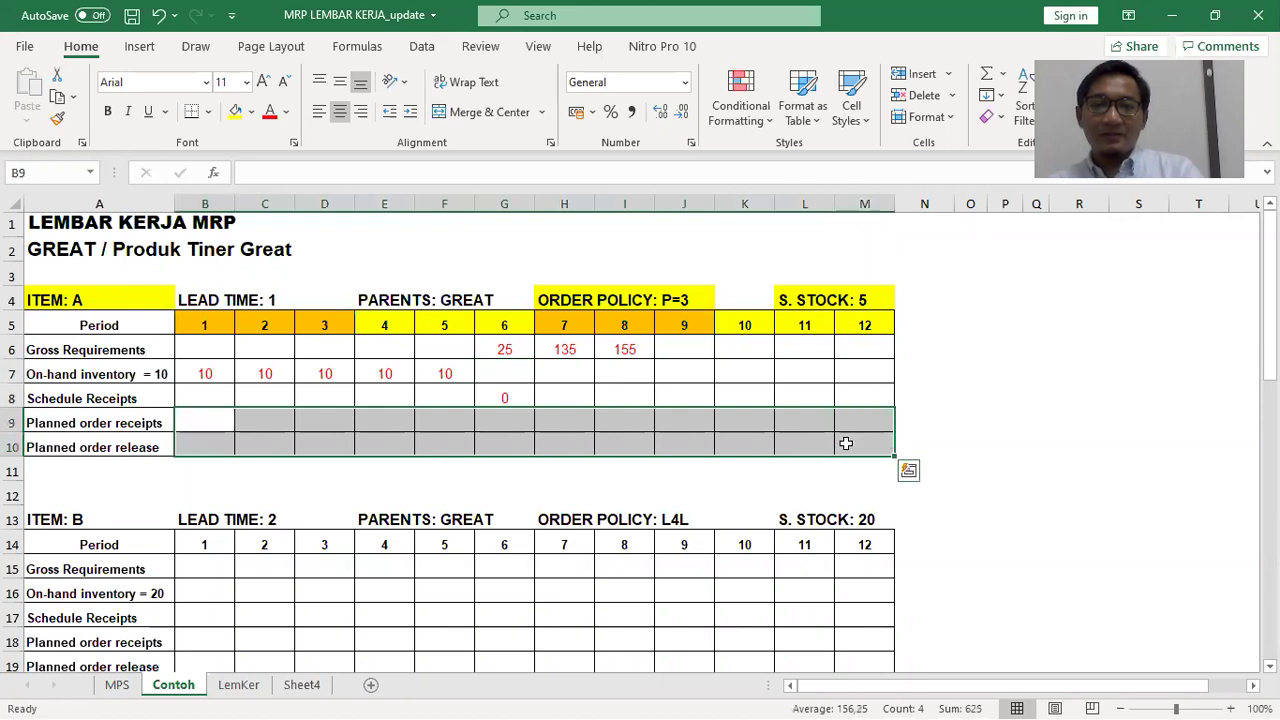
{"action": "left_click_drag", "start_coordinate": [864, 397], "coordinate": [576, 401]}
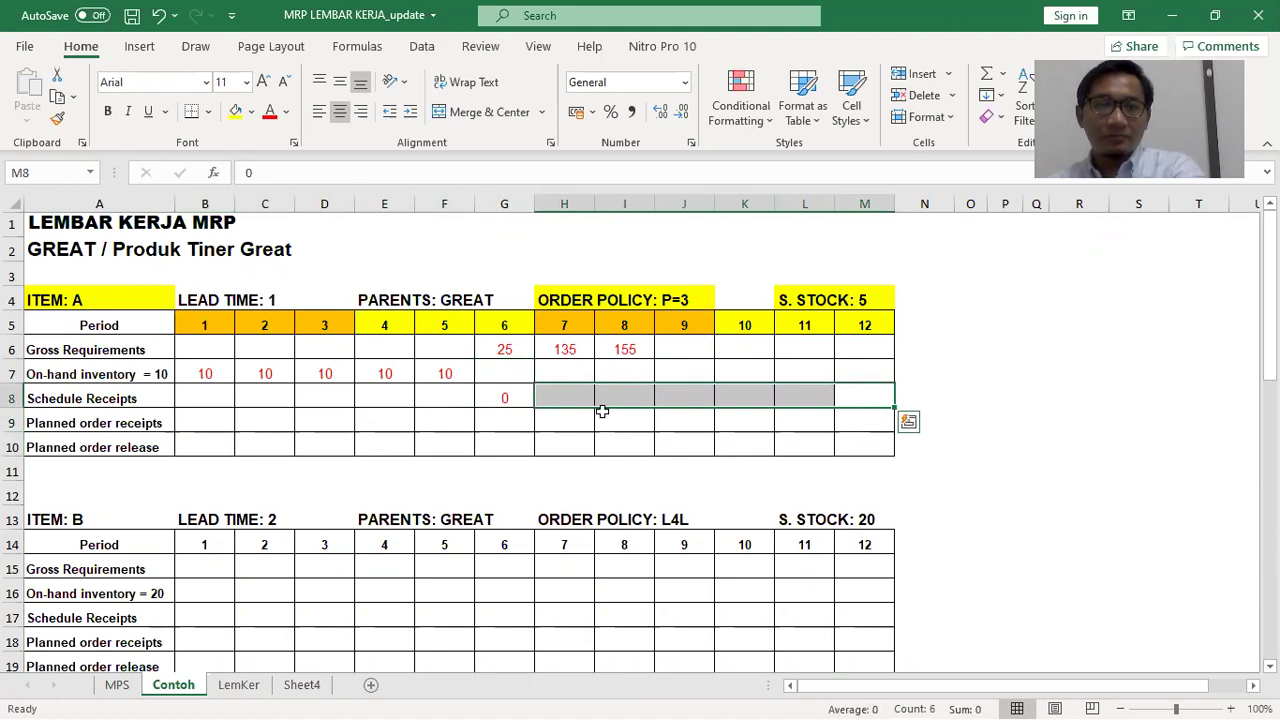
{"action": "key", "text": "ctrl+z"}
{"action": "left_click", "coordinate": [1005, 395]}
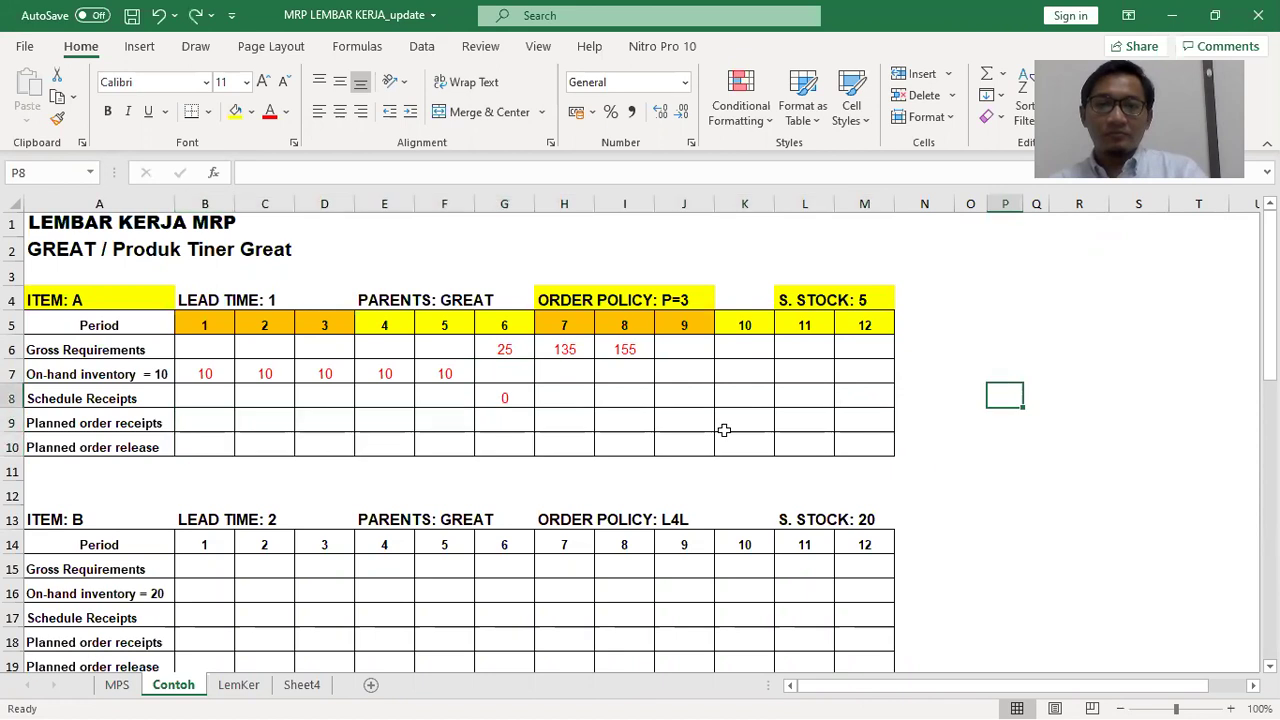
{"action": "left_click", "coordinate": [523, 424]}
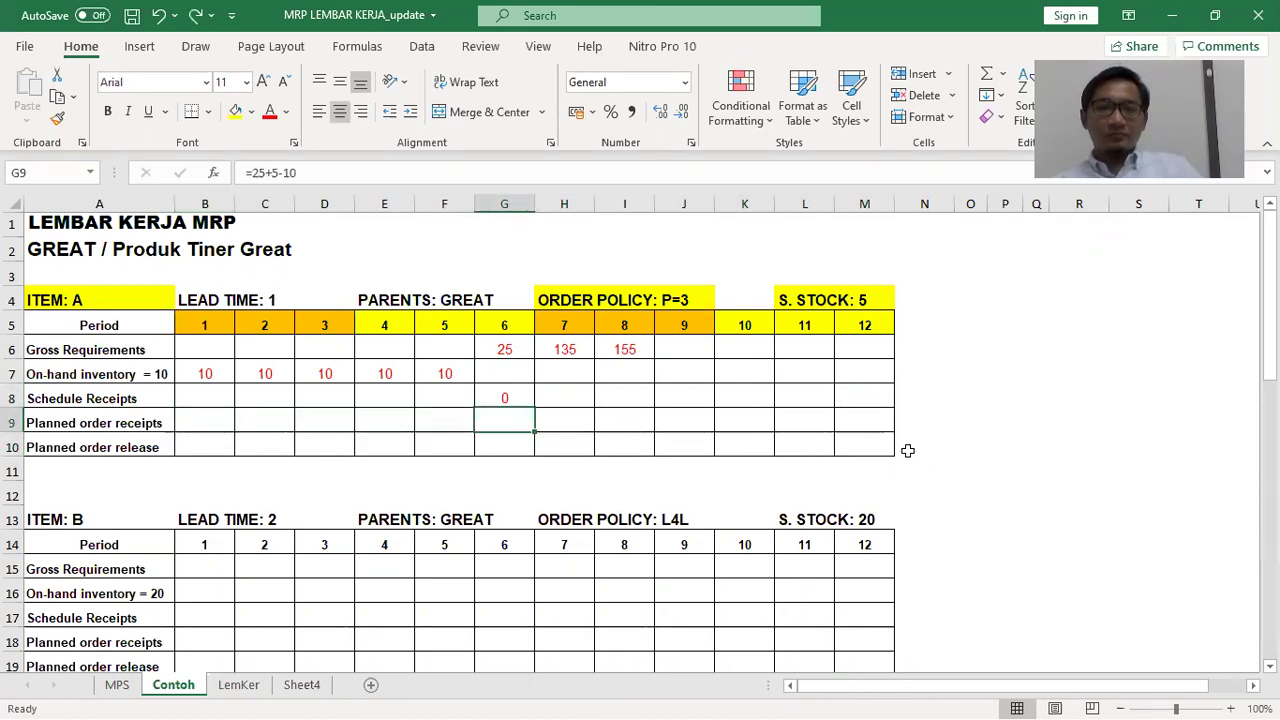
{"action": "left_click", "coordinate": [495, 372]}
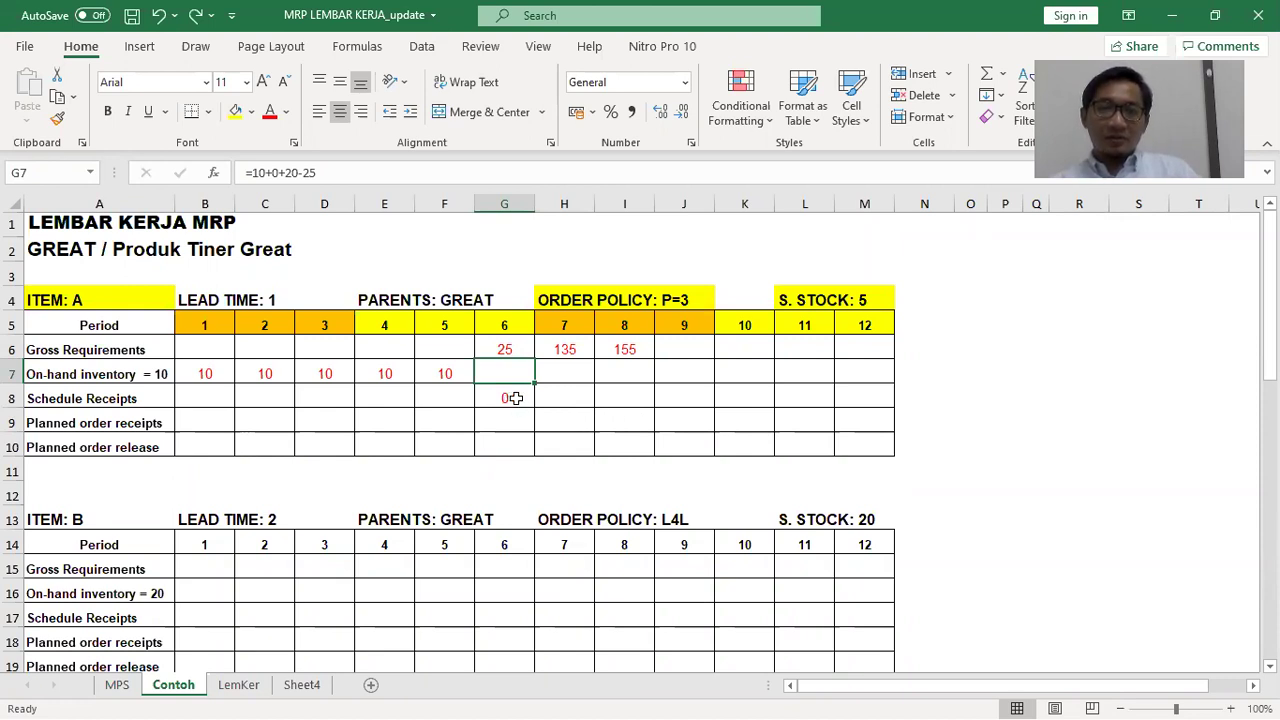
Select the on-hand and planned release rows, then cancel a started G7 entry
{"action": "left_click_drag", "start_coordinate": [506, 367], "coordinate": [845, 370]}
{"action": "left_click_drag", "start_coordinate": [866, 440], "coordinate": [227, 420]}
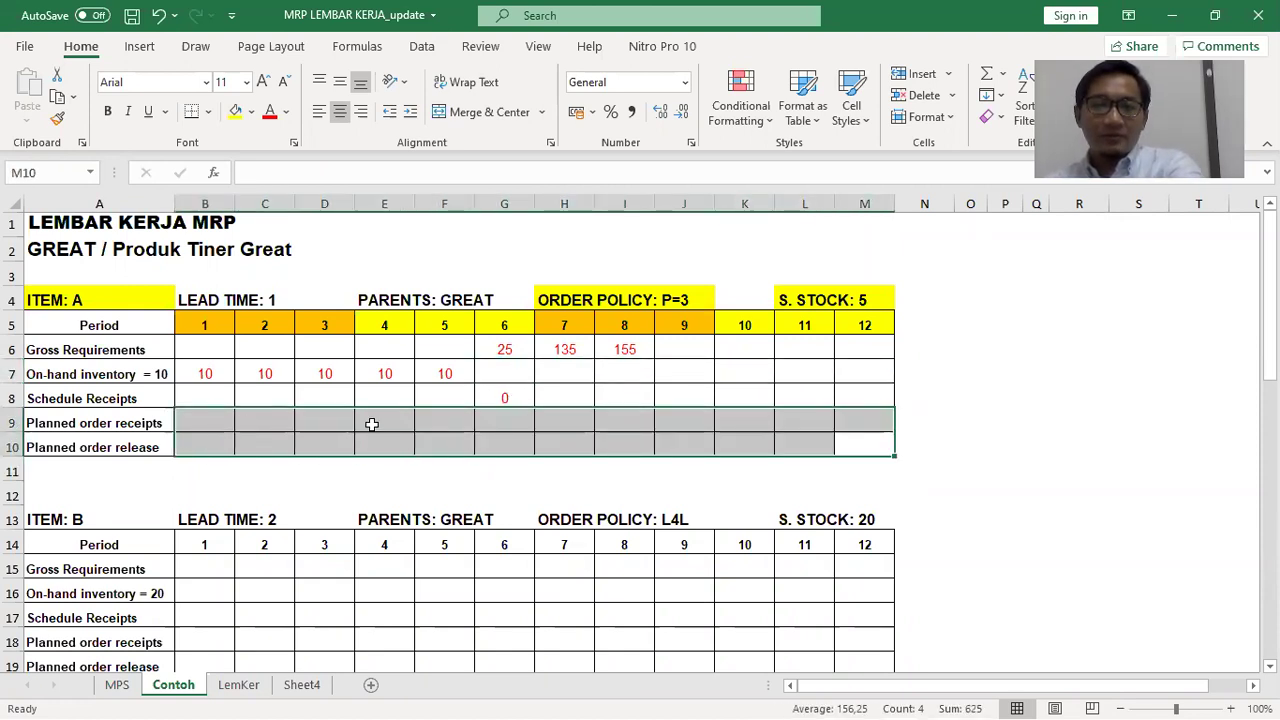
{"action": "left_click", "coordinate": [1008, 403]}
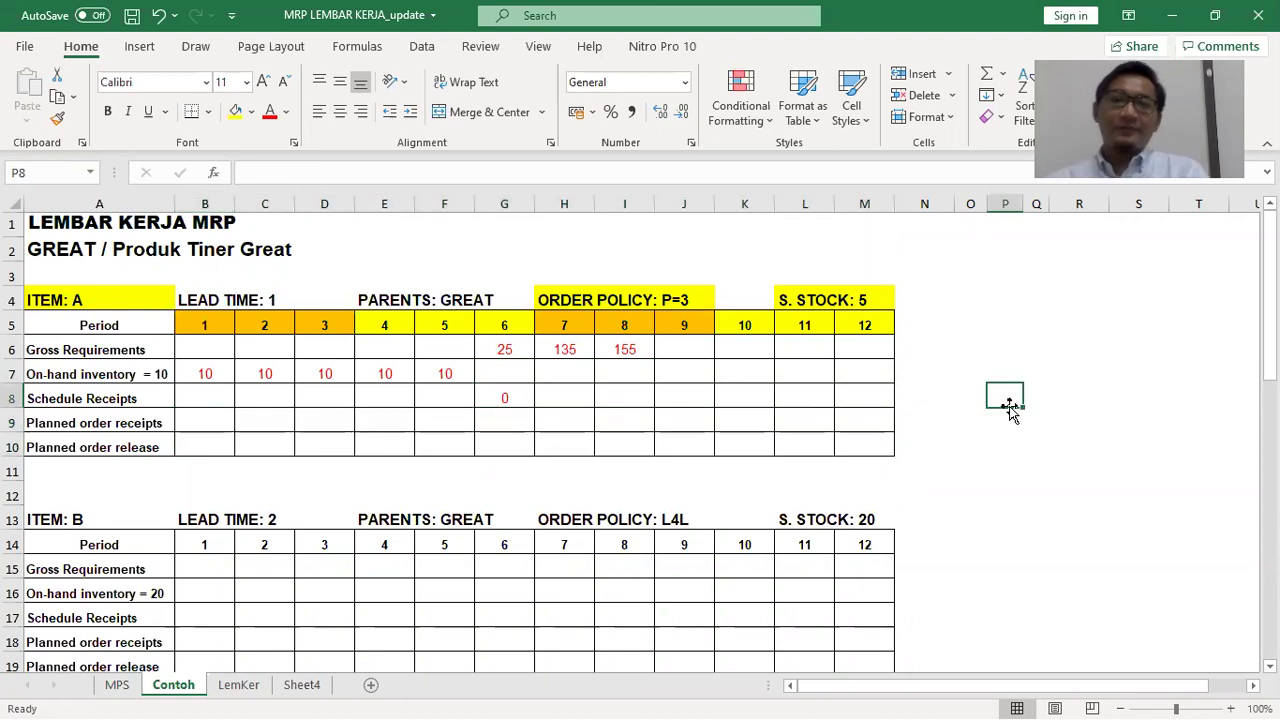
{"action": "left_click", "coordinate": [516, 373]}
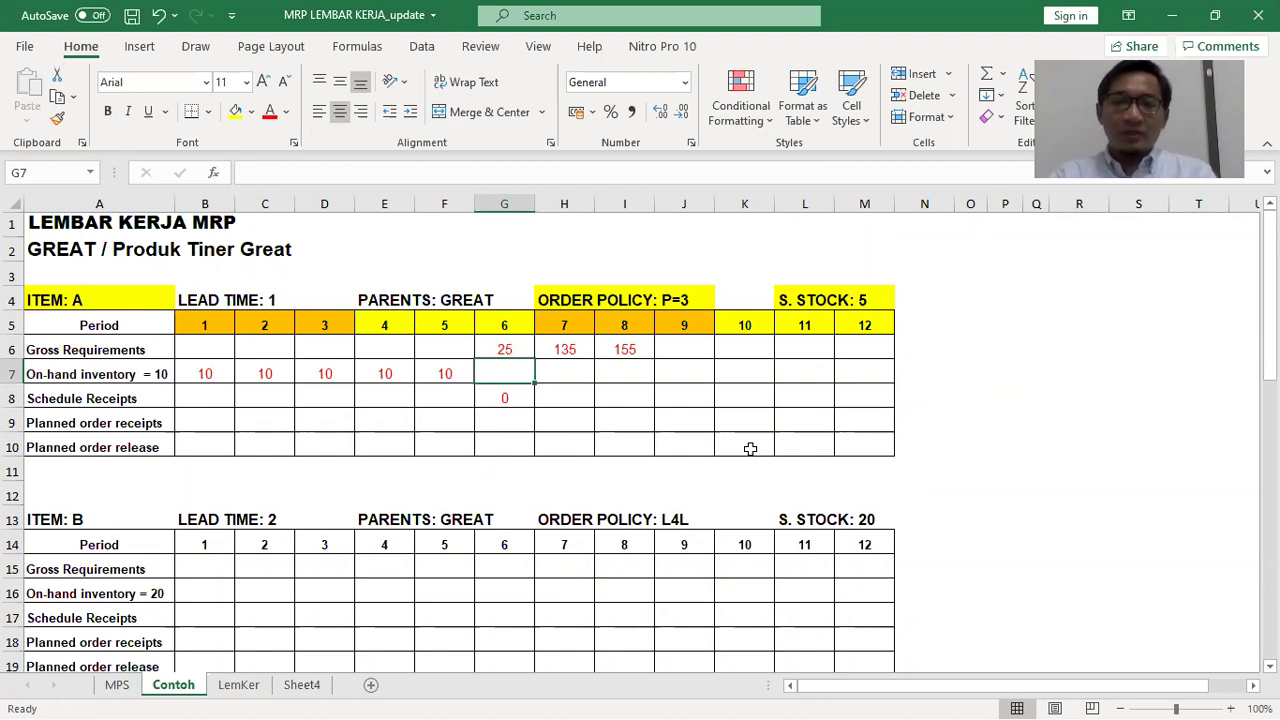
{"action": "type", "text": "="}
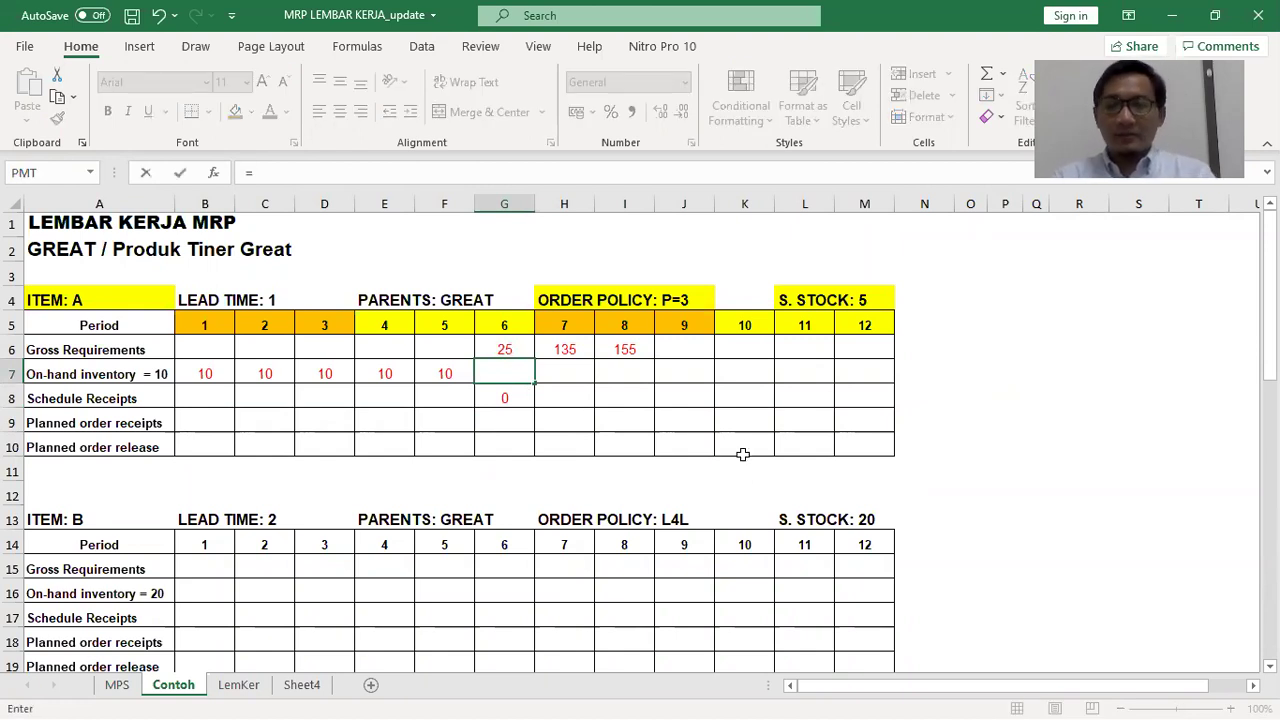
{"action": "key", "text": "Escape"}
Make item A's Schedule Receipts zeros red and check the period 1 and 2 values
{"action": "left_click_drag", "start_coordinate": [860, 440], "coordinate": [204, 350]}
{"action": "left_click", "coordinate": [269, 111]}
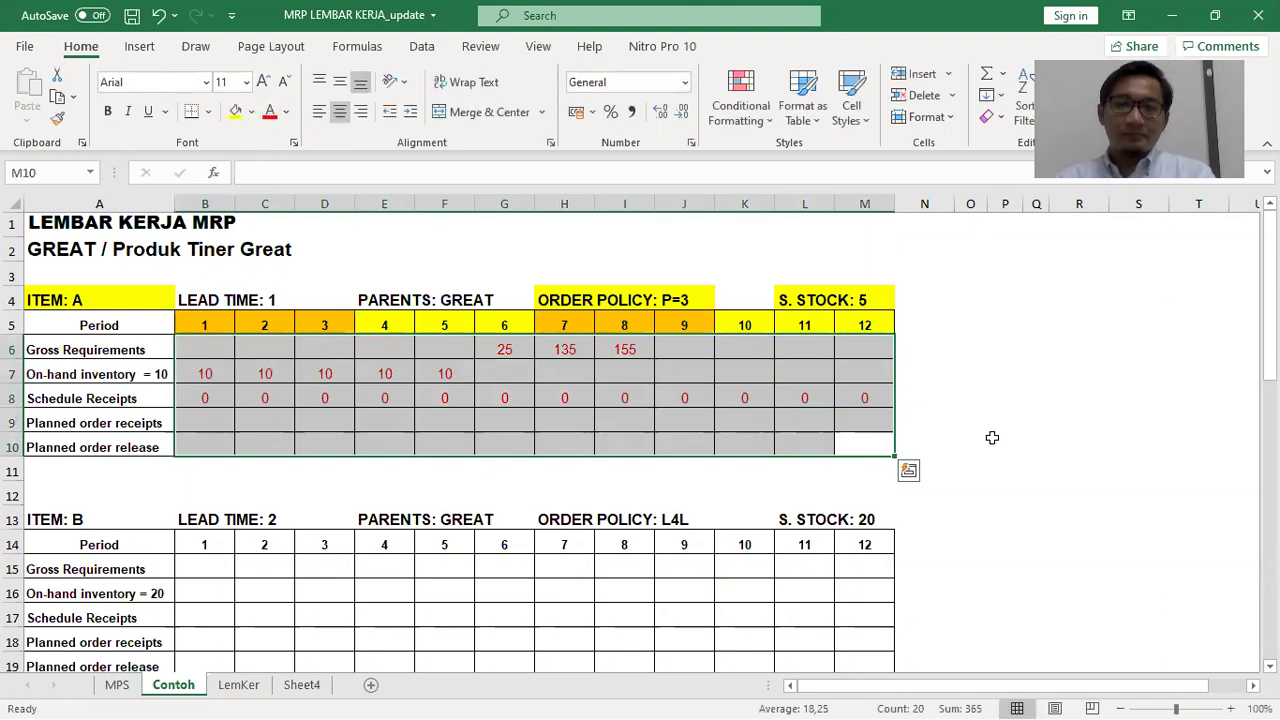
{"action": "left_click", "coordinate": [992, 437]}
{"action": "left_click", "coordinate": [226, 398]}
{"action": "left_click", "coordinate": [270, 400]}
{"action": "left_click", "coordinate": [620, 462]}
Enter =10+0+0-25 in G7 so period 6 on-hand inventory shows -15
{"action": "left_click", "coordinate": [490, 372]}
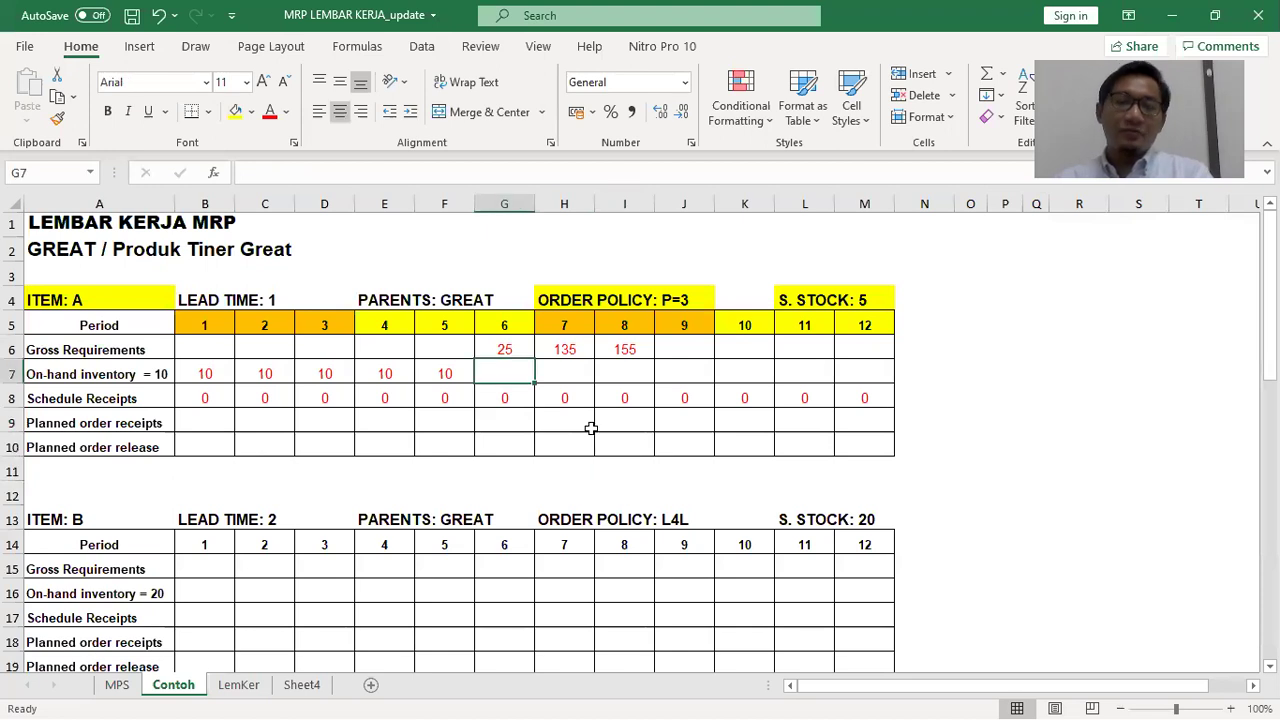
{"action": "type", "text": "=10+"}
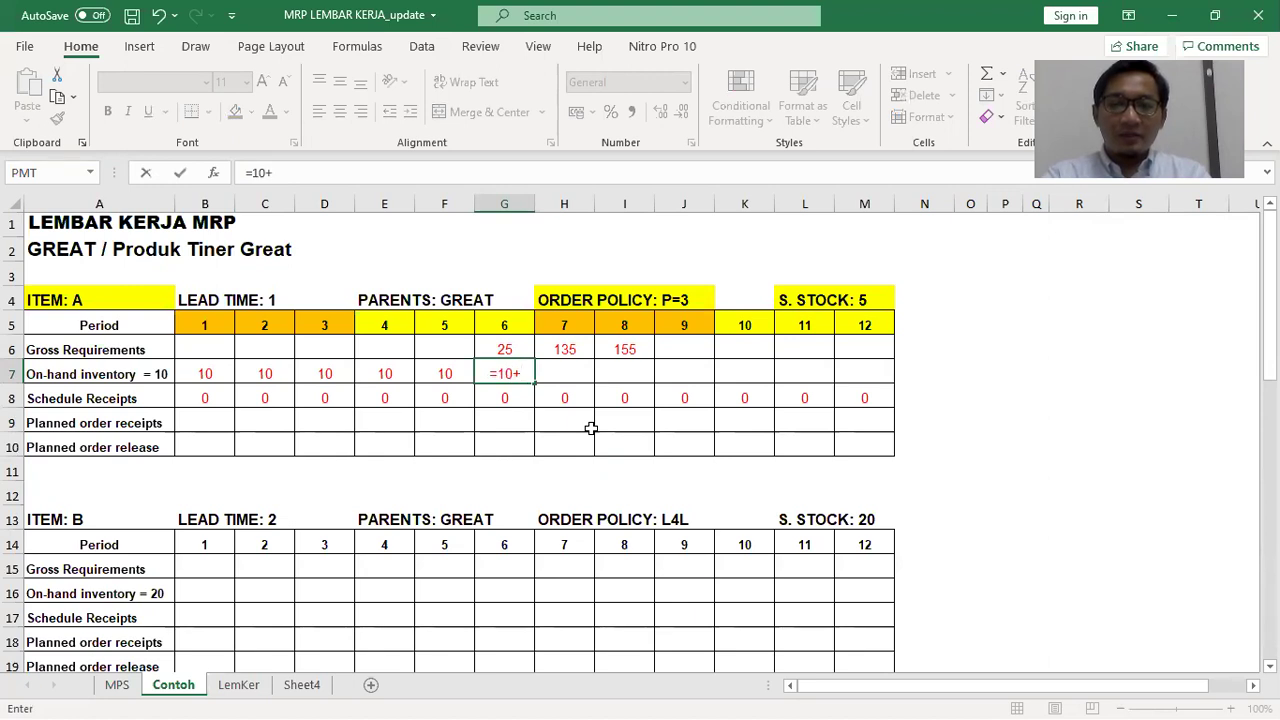
{"action": "type", "text": "0"}
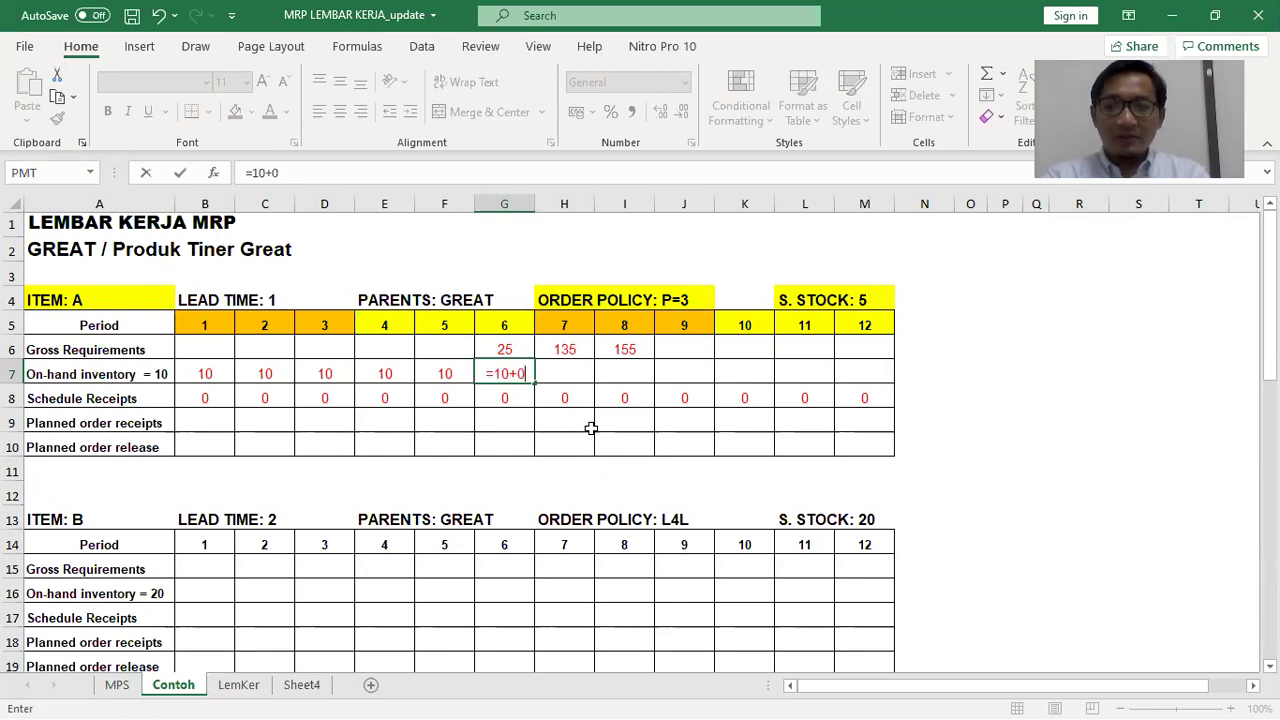
{"action": "type", "text": "+"}
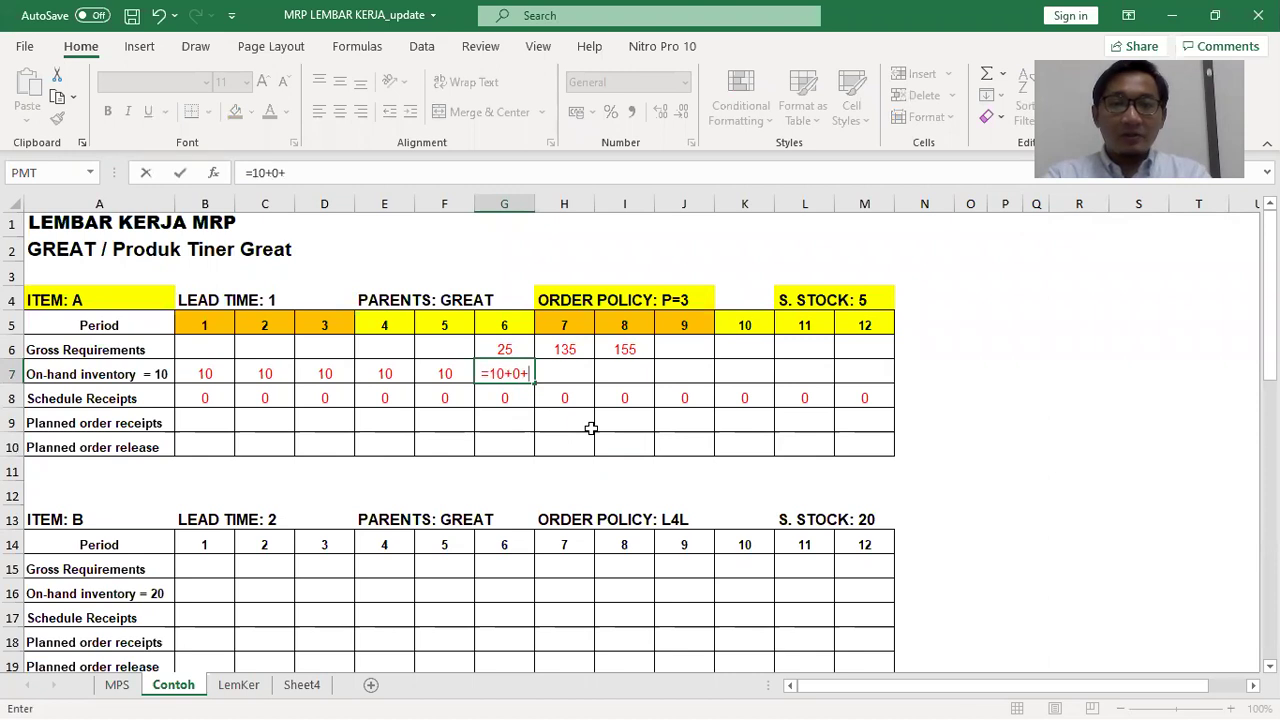
{"action": "type", "text": "0"}
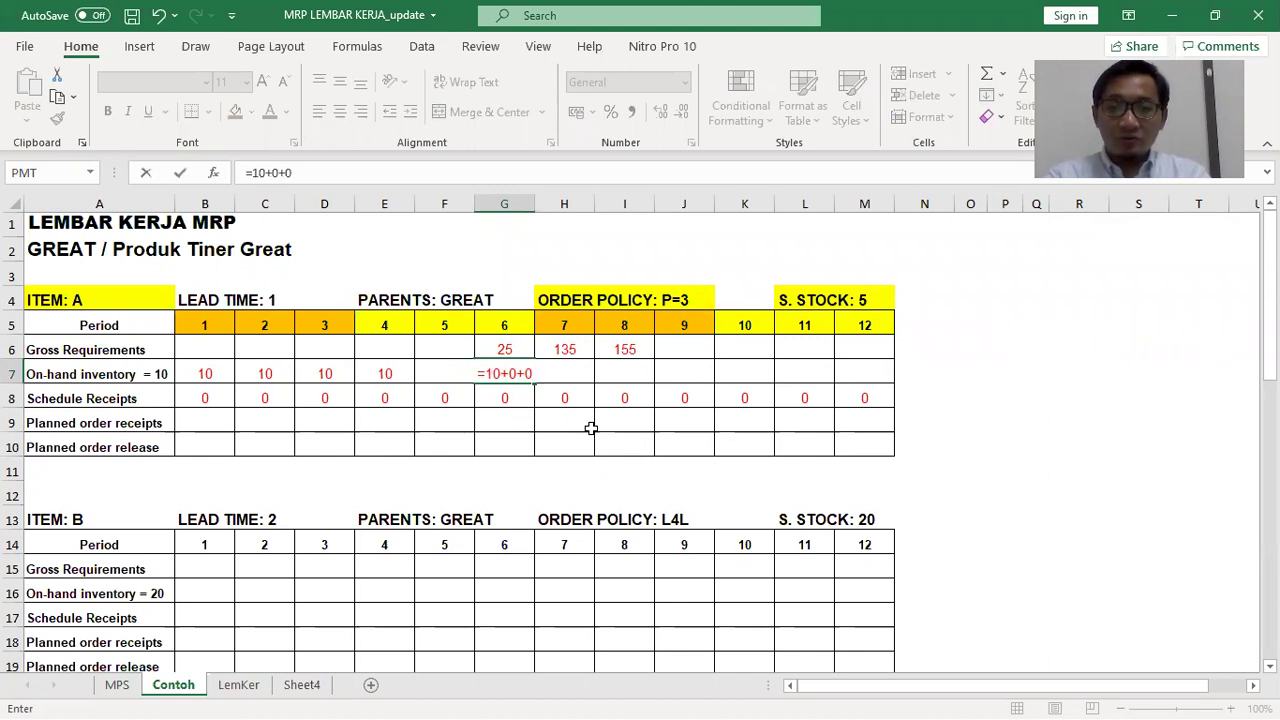
{"action": "type", "text": "-25"}
{"action": "key", "text": "Return"}
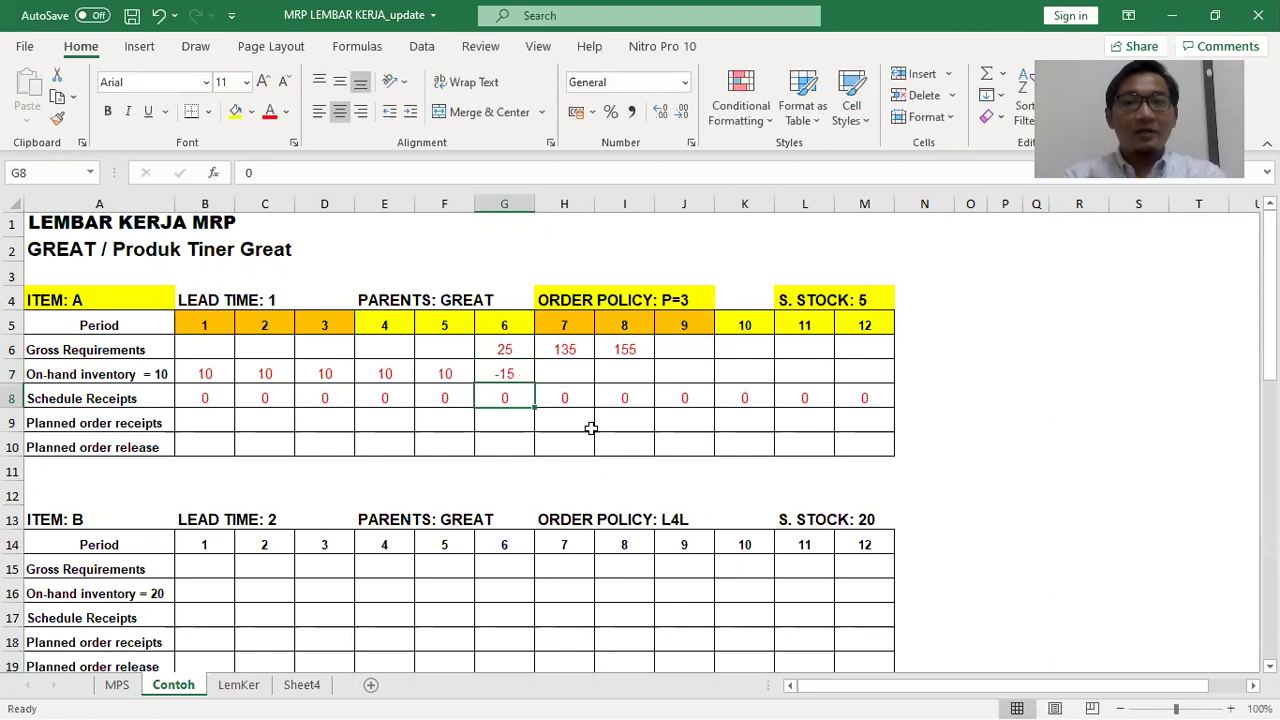
{"action": "left_click", "coordinate": [508, 372]}
{"action": "left_click", "coordinate": [503, 423]}
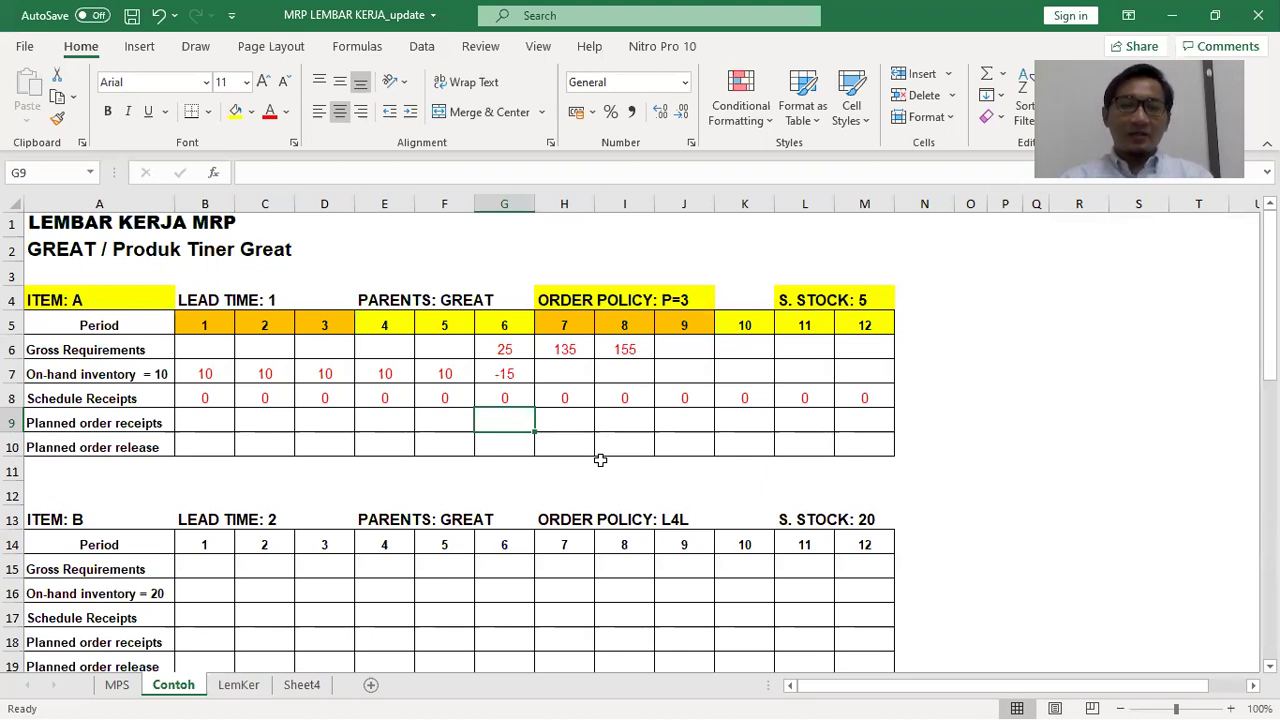
{"action": "key", "text": "alt+Tab"}
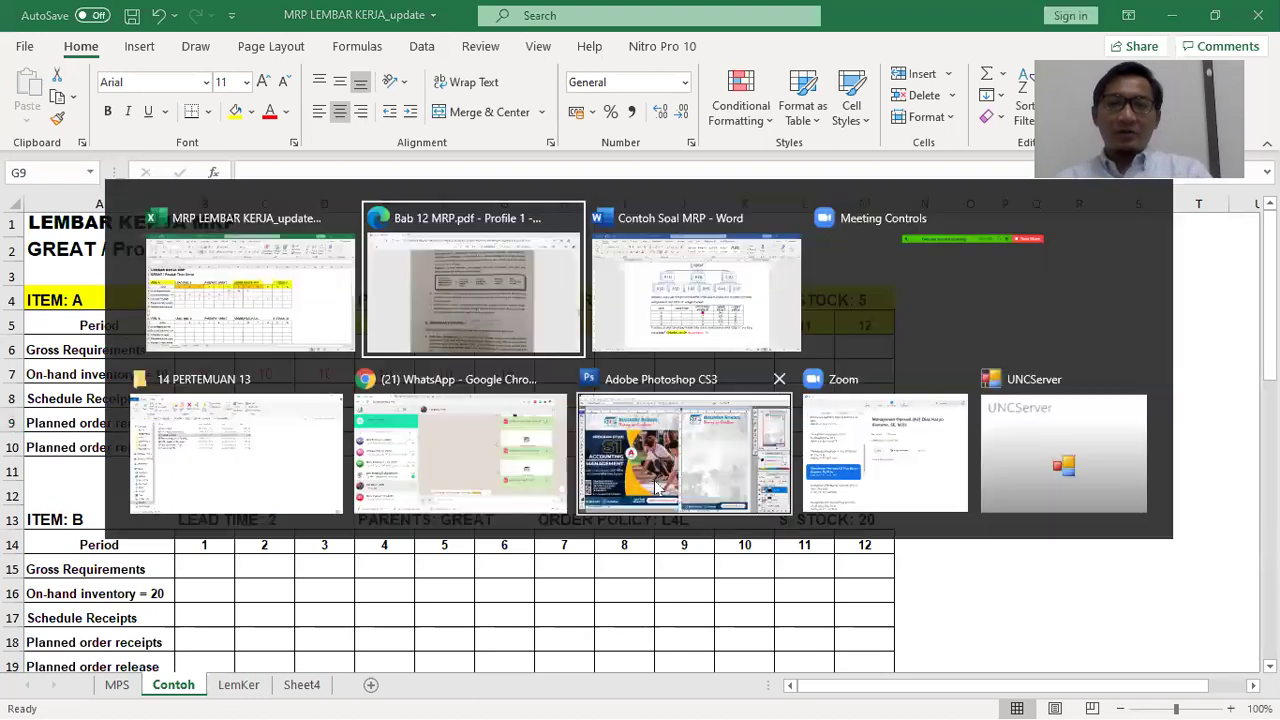
Snip the POQ lot-size formula box from page 8 of the PDF and paste it into Excel
{"action": "scroll", "coordinate": [806, 437], "scroll_direction": "down", "scroll_amount": 1}
{"action": "scroll", "coordinate": [810, 437], "scroll_direction": "down", "scroll_amount": 15}
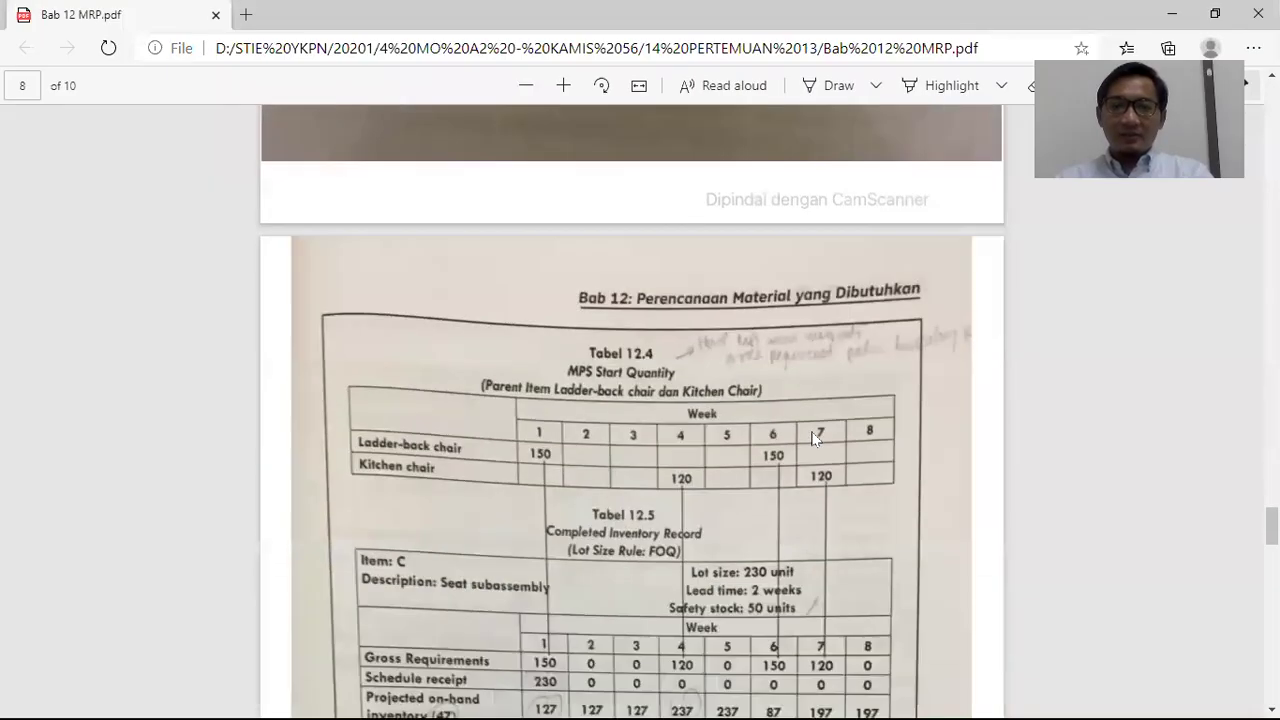
{"action": "scroll", "coordinate": [834, 433], "scroll_direction": "down", "scroll_amount": 8}
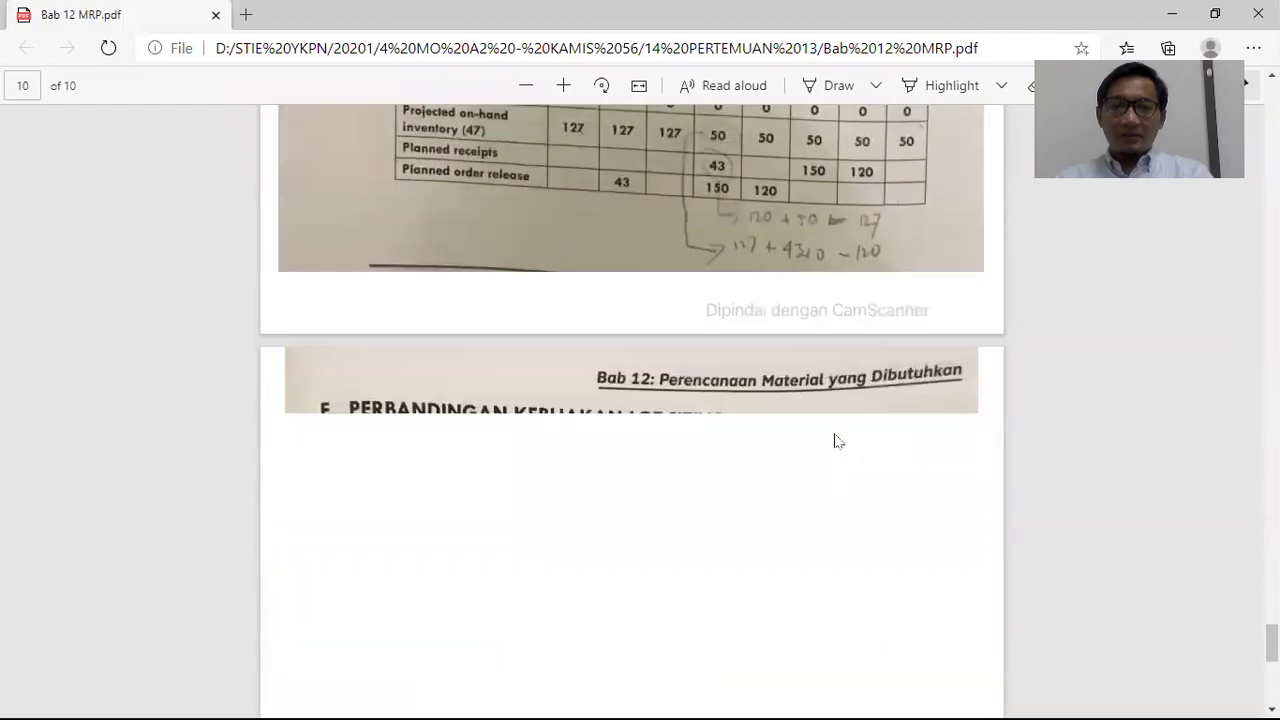
{"action": "scroll", "coordinate": [834, 433], "scroll_direction": "up", "scroll_amount": 14}
{"action": "scroll", "coordinate": [832, 431], "scroll_direction": "up", "scroll_amount": 4}
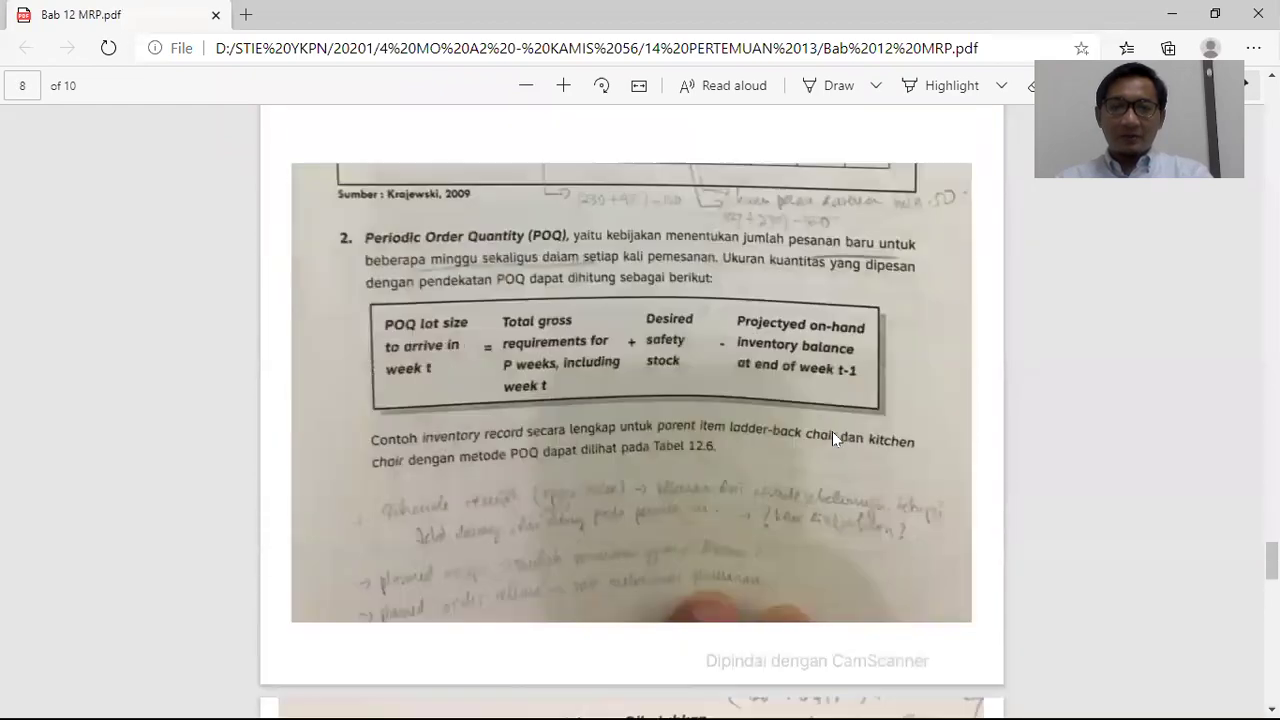
{"action": "scroll", "coordinate": [832, 431], "scroll_direction": "down", "scroll_amount": 1}
{"action": "scroll", "coordinate": [455, 362], "scroll_direction": "down", "scroll_amount": 3}
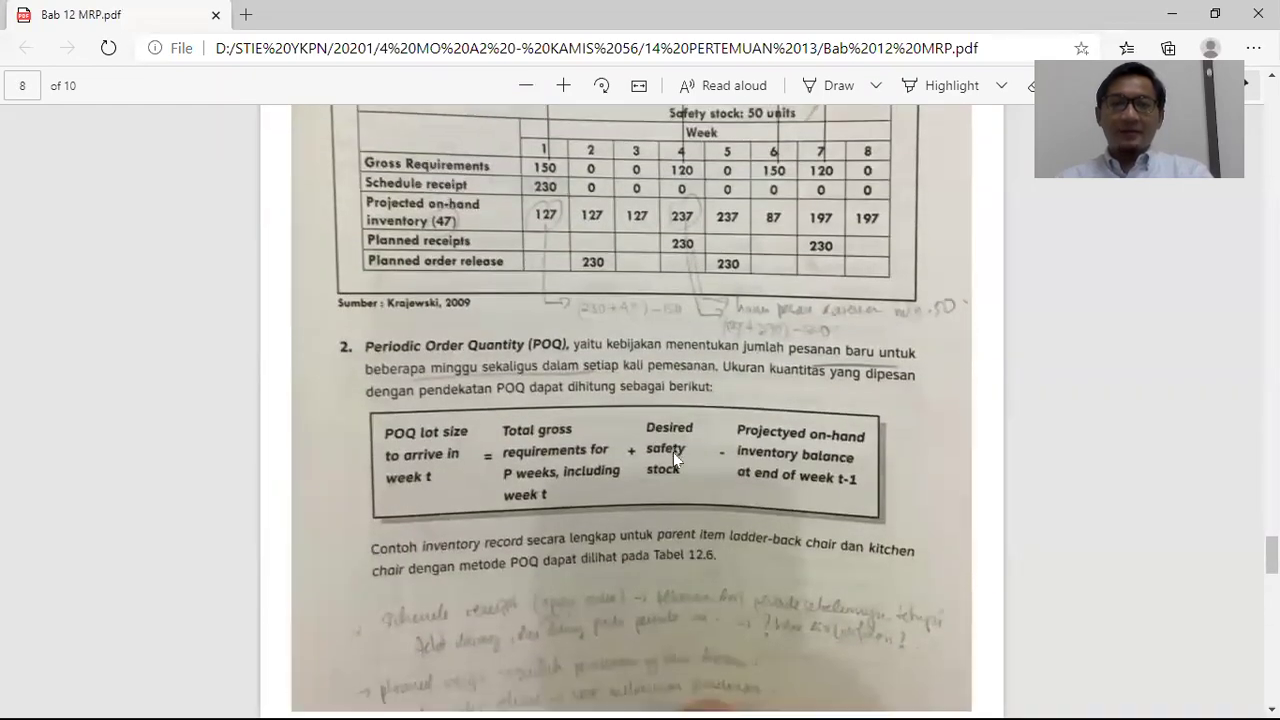
{"action": "key", "text": "super+shift+s"}
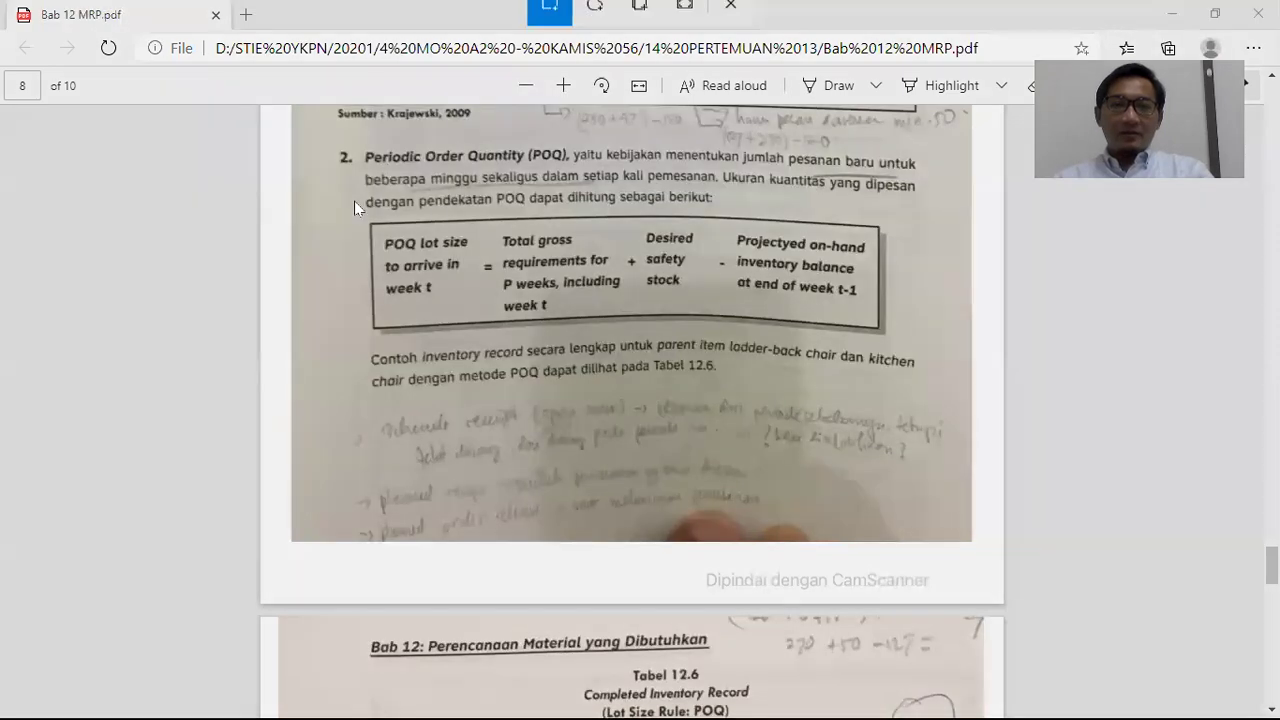
{"action": "left_click_drag", "start_coordinate": [358, 210], "coordinate": [883, 336]}
{"action": "key", "text": "alt+Tab"}
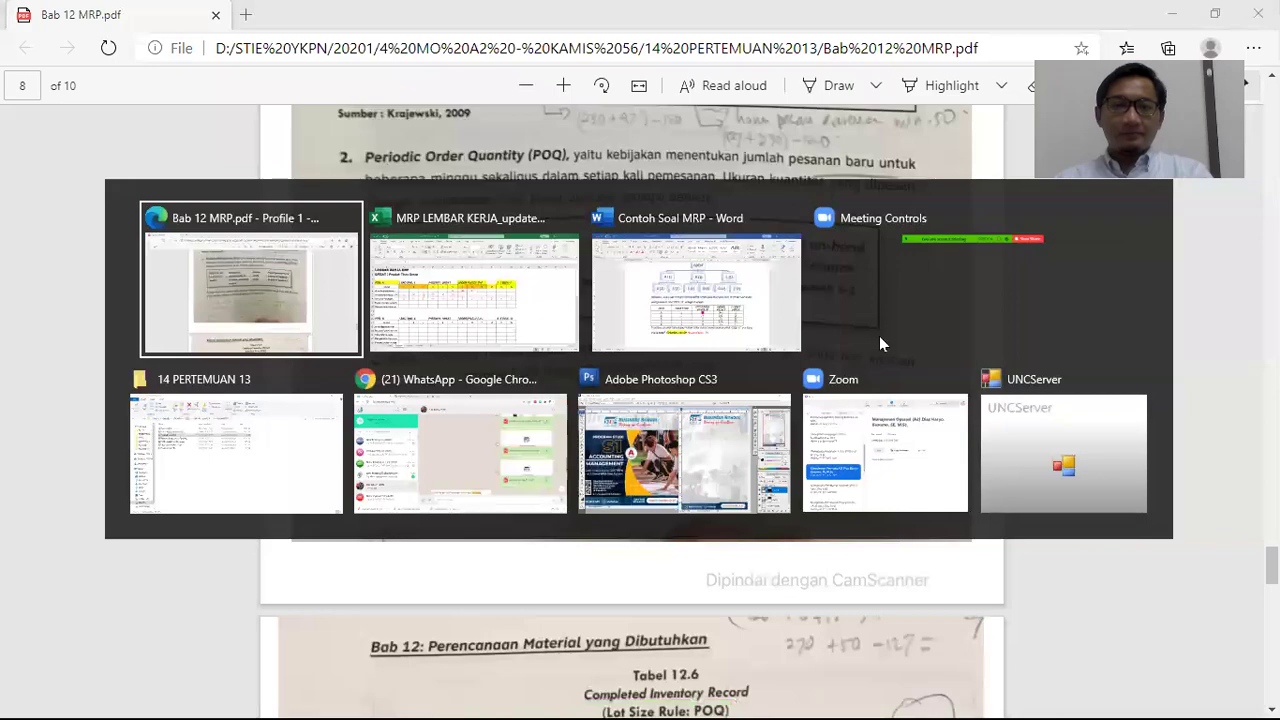
{"action": "key", "text": "alt+Tab"}
{"action": "key", "text": "ctrl+v"}
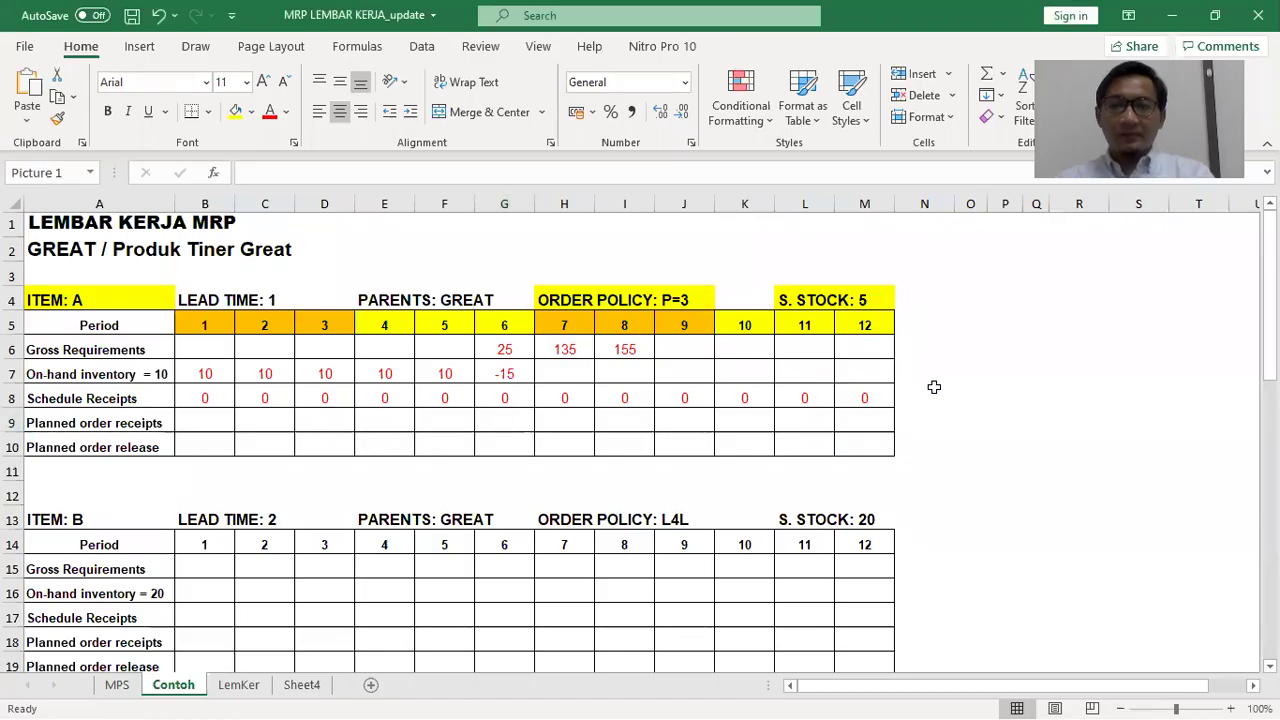
Shrink and place the POQ formula picture below item A's table, and fill G9 yellow
{"action": "left_click_drag", "start_coordinate": [993, 477], "coordinate": [1038, 365]}
{"action": "left_click_drag", "start_coordinate": [1066, 430], "coordinate": [903, 364]}
{"action": "left_click_drag", "start_coordinate": [1013, 254], "coordinate": [1058, 494]}
{"action": "left_click", "coordinate": [521, 424]}
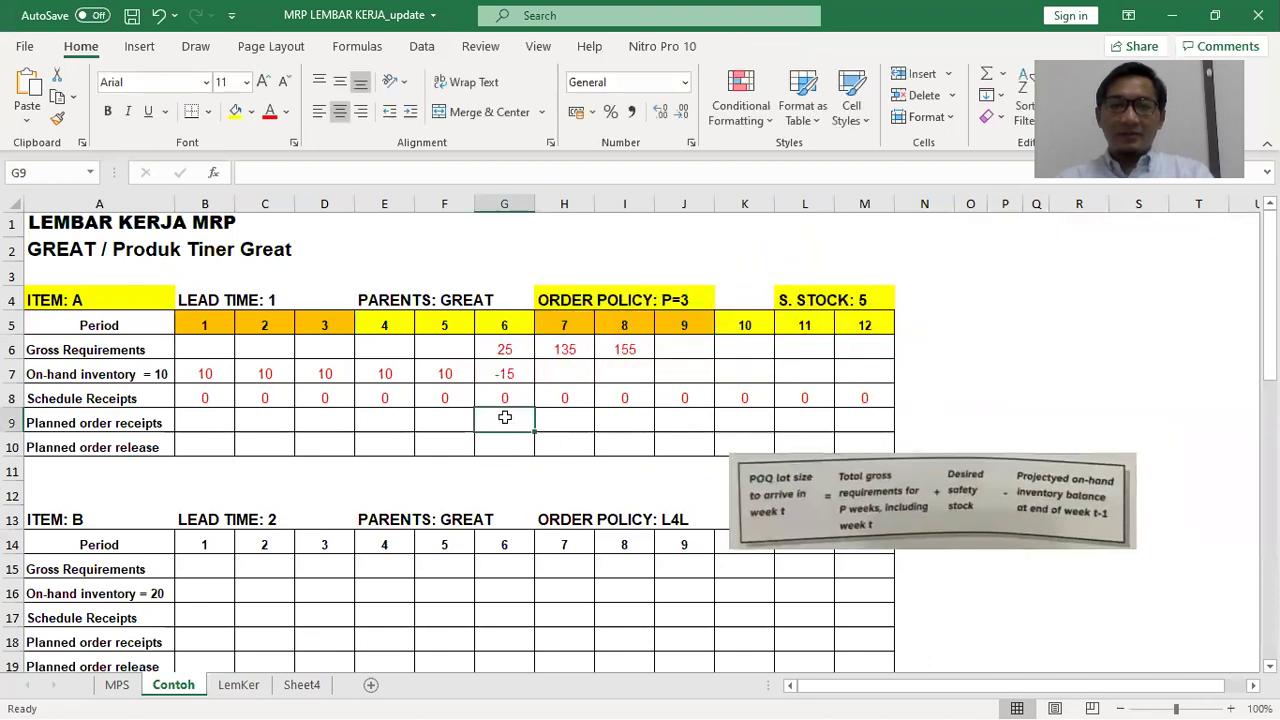
{"action": "left_click", "coordinate": [236, 111]}
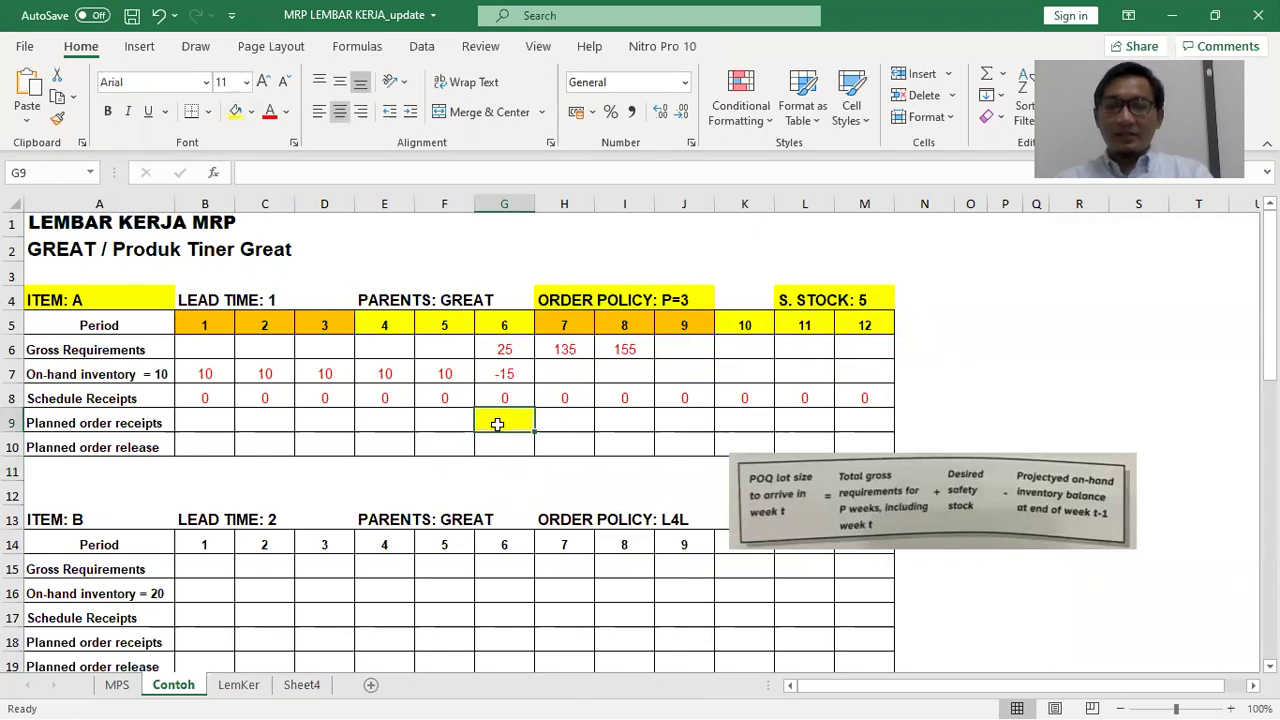
{"action": "left_click_drag", "start_coordinate": [908, 500], "coordinate": [455, 528]}
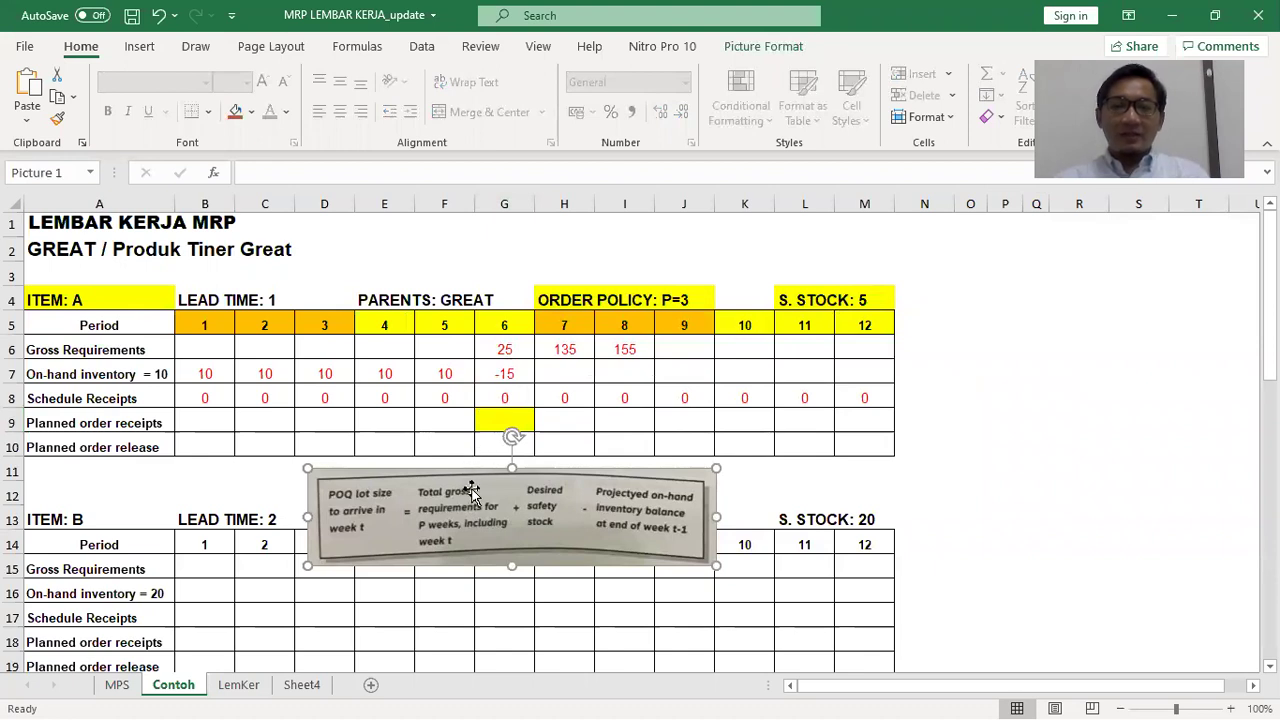
{"action": "left_click", "coordinate": [456, 379]}
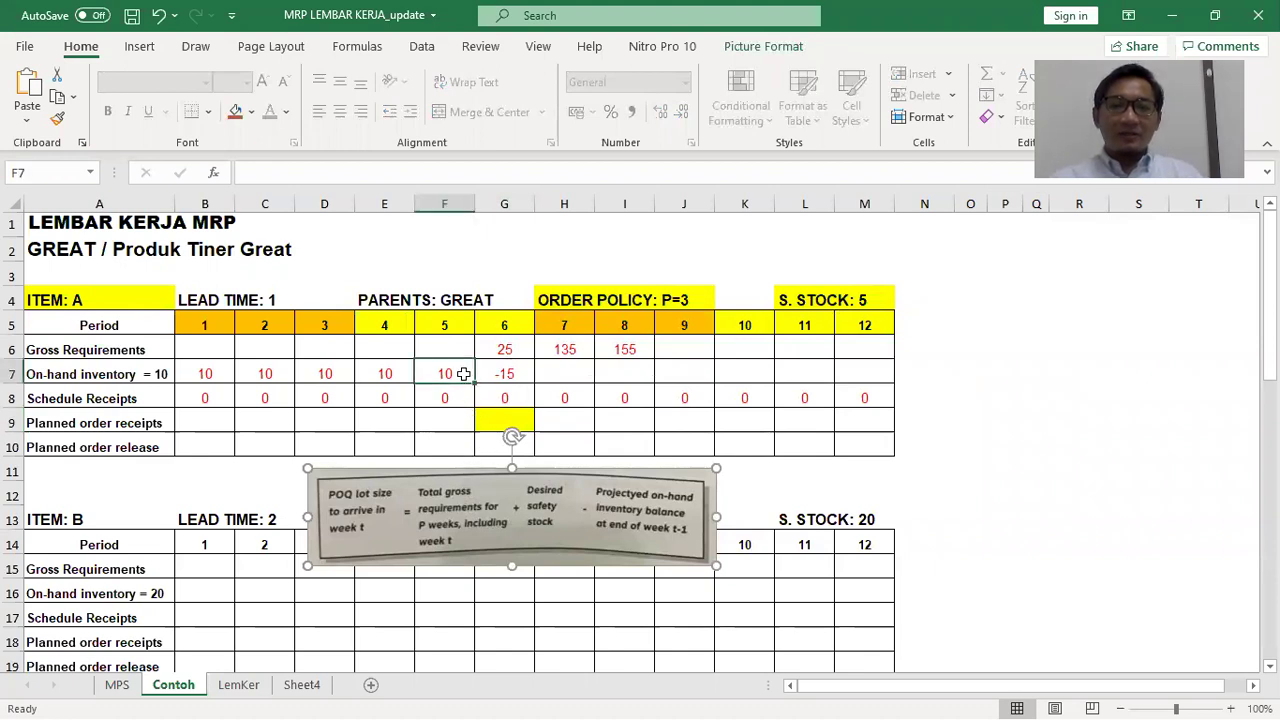
Enter =E6+F6+G6+5-10 in G9 so the period 6 planned order receipt shows 20
{"action": "left_click", "coordinate": [501, 416]}
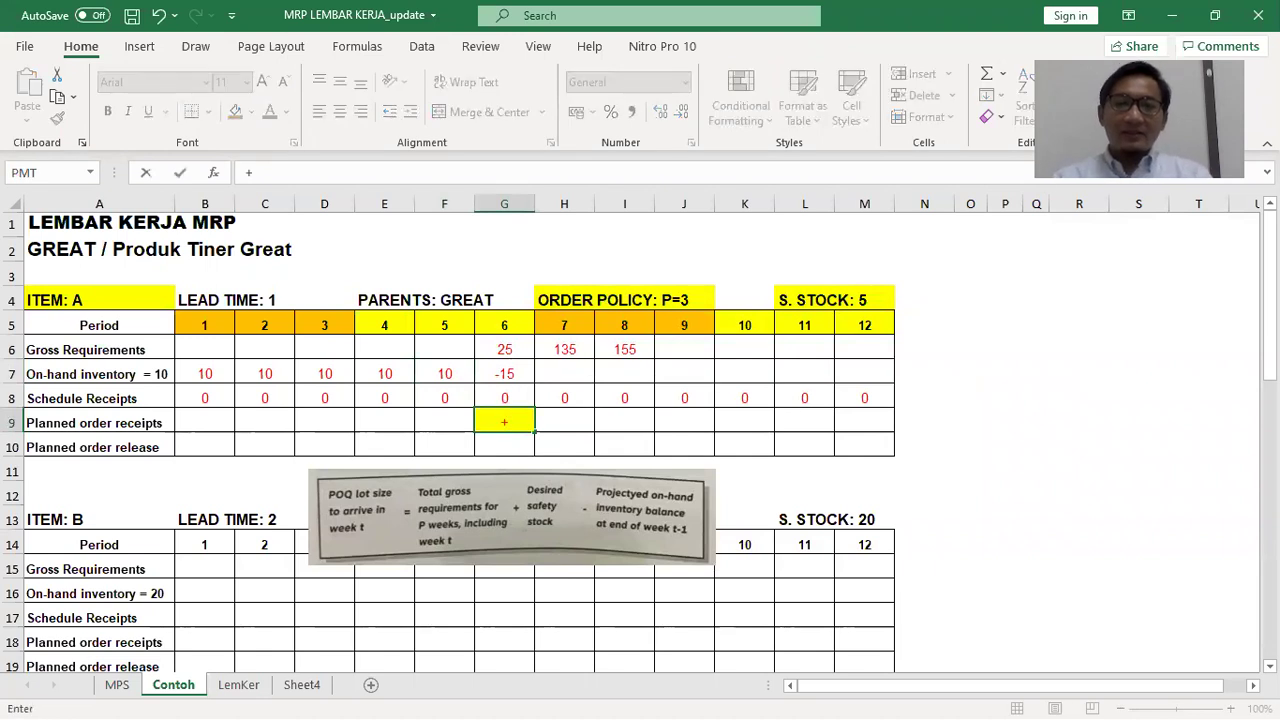
{"action": "type", "text": "="}
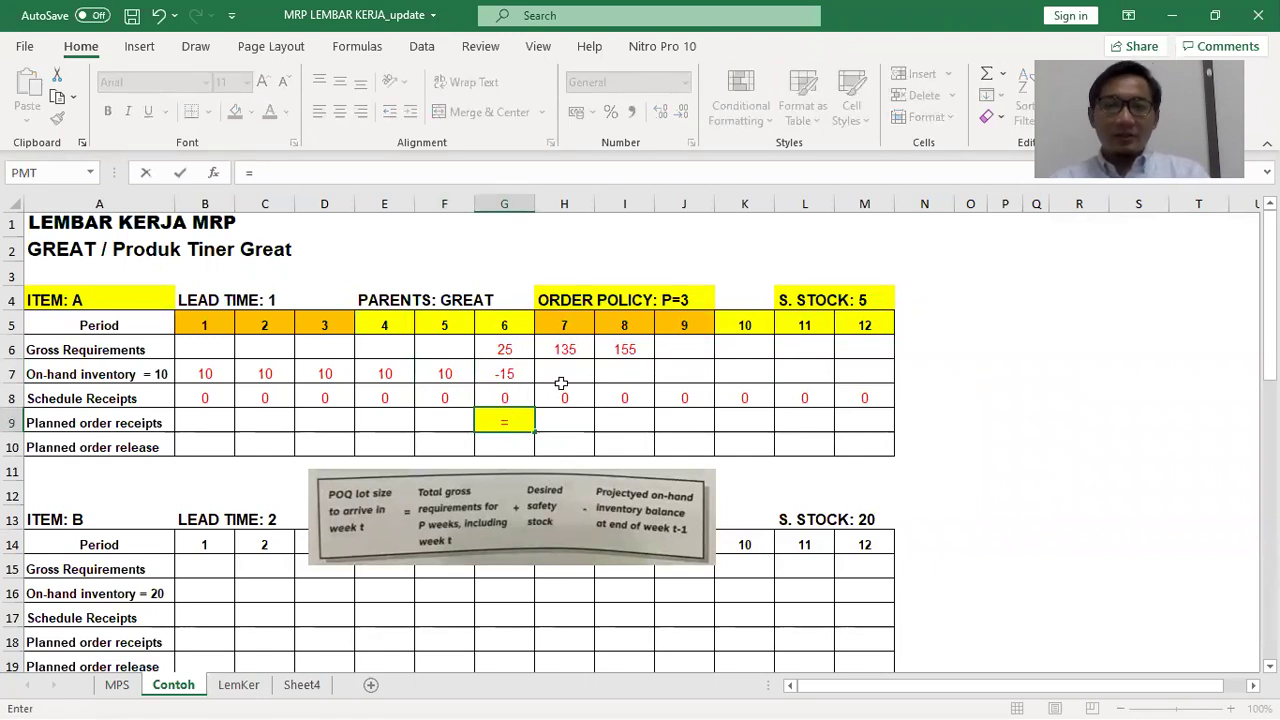
{"action": "left_click", "coordinate": [393, 351]}
{"action": "type", "text": "+"}
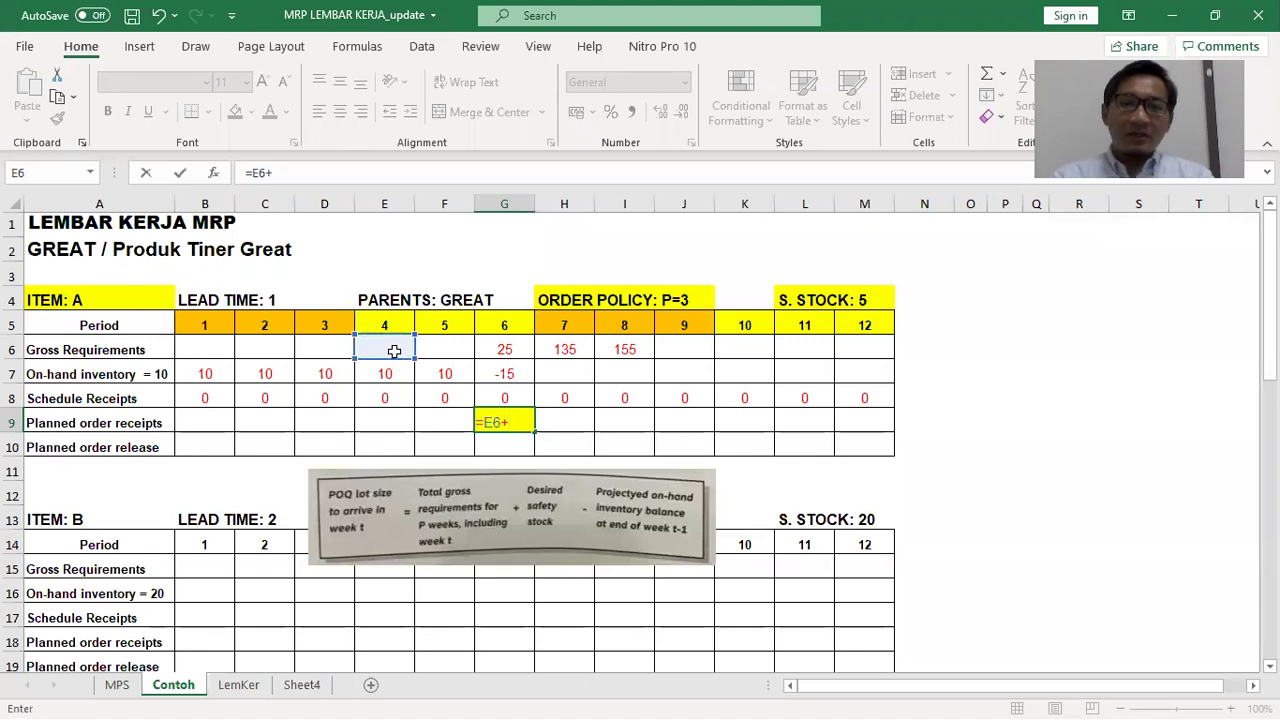
{"action": "left_click", "coordinate": [425, 352]}
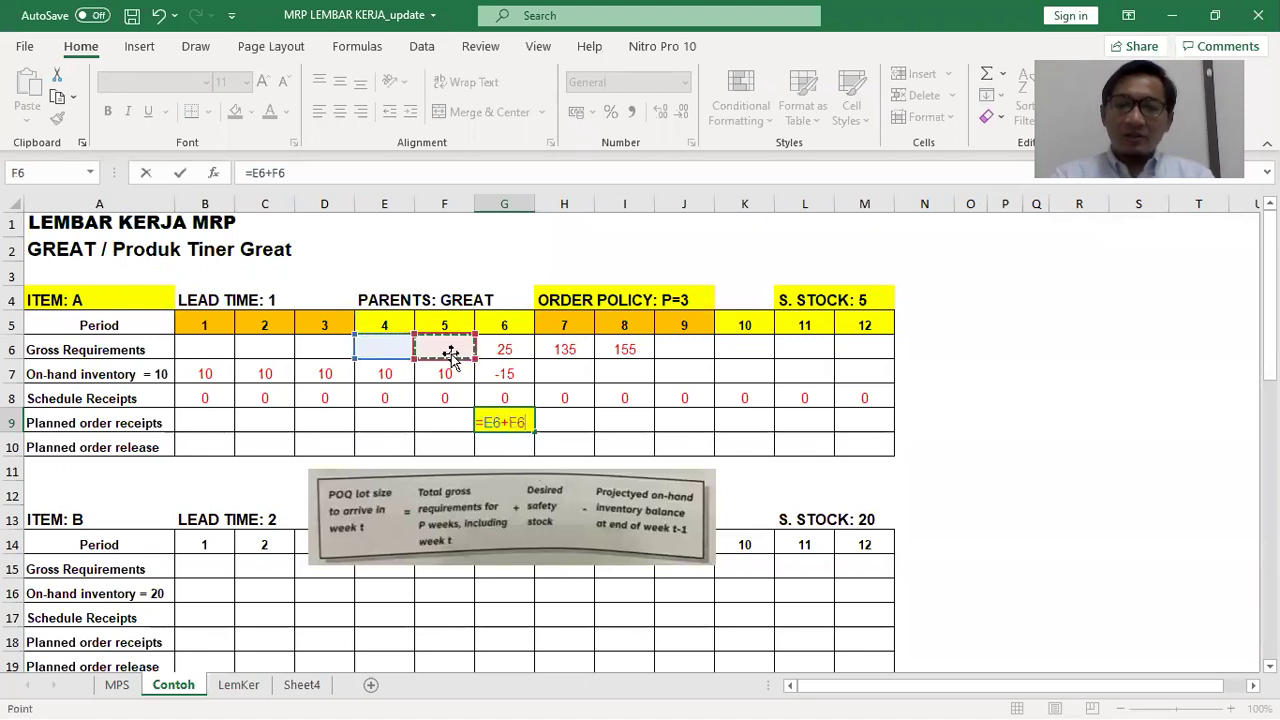
{"action": "type", "text": "+"}
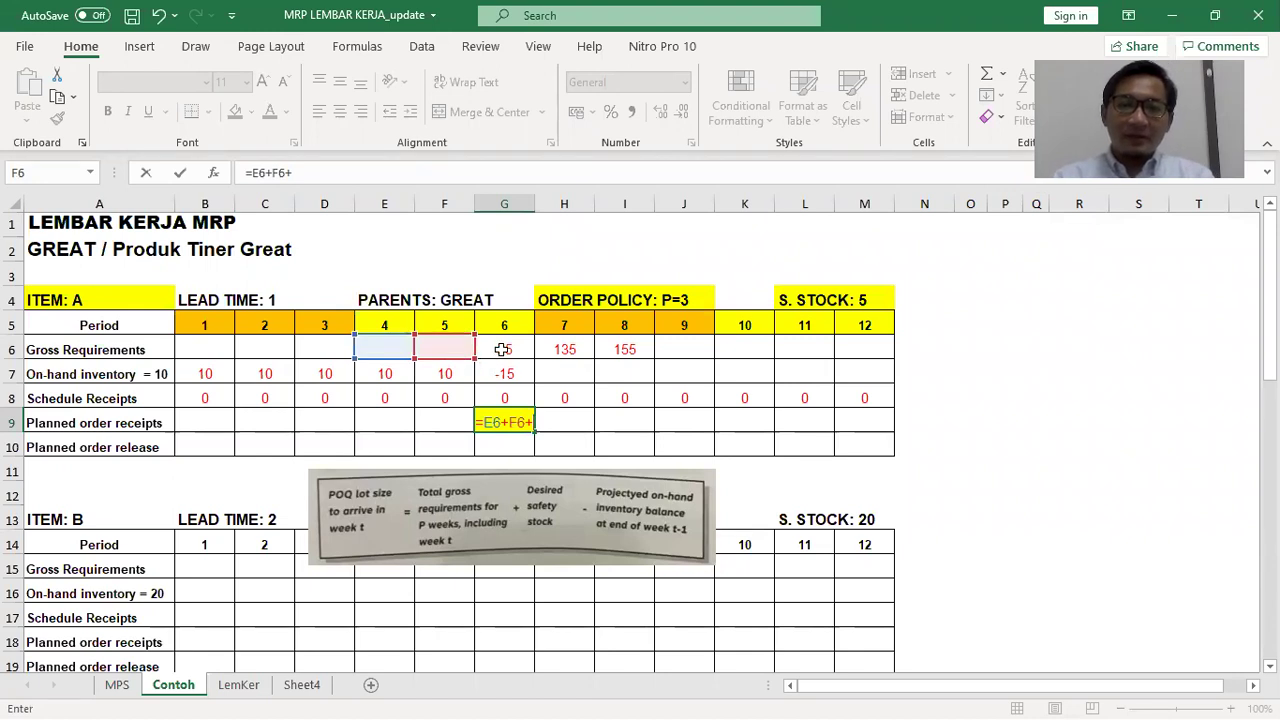
{"action": "left_click", "coordinate": [501, 349]}
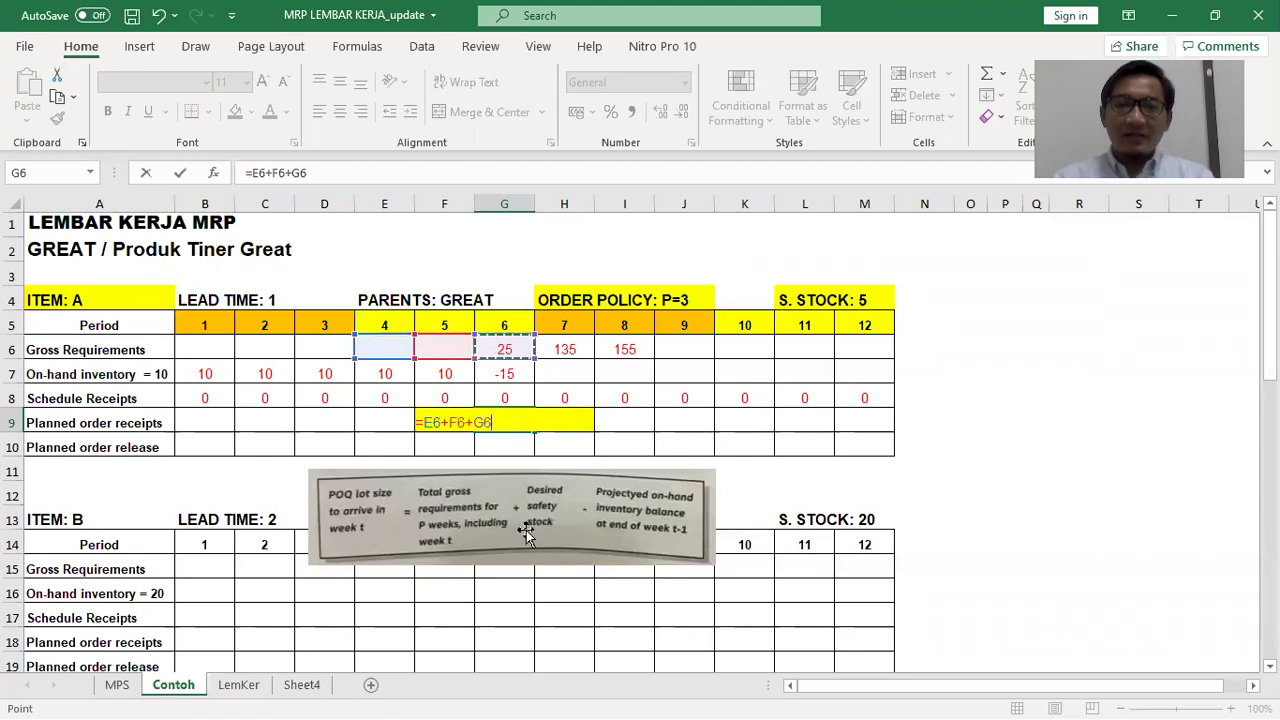
{"action": "type", "text": "+5-"}
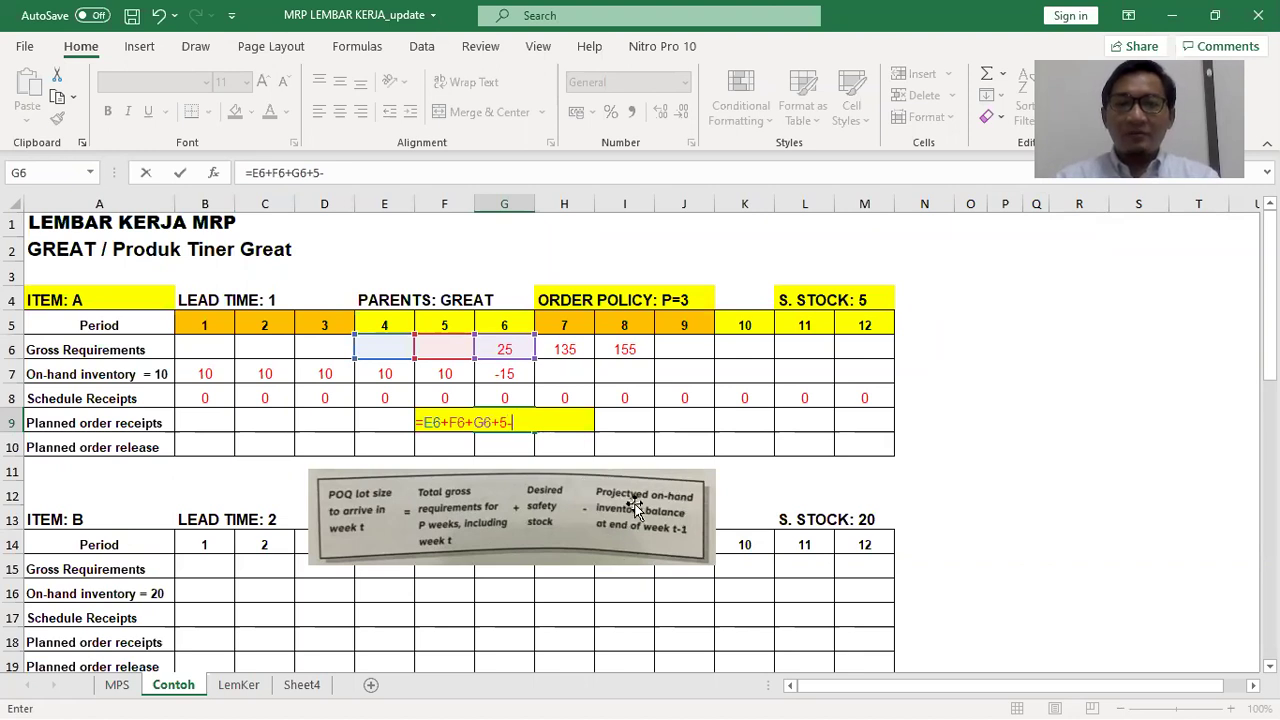
{"action": "type", "text": "10"}
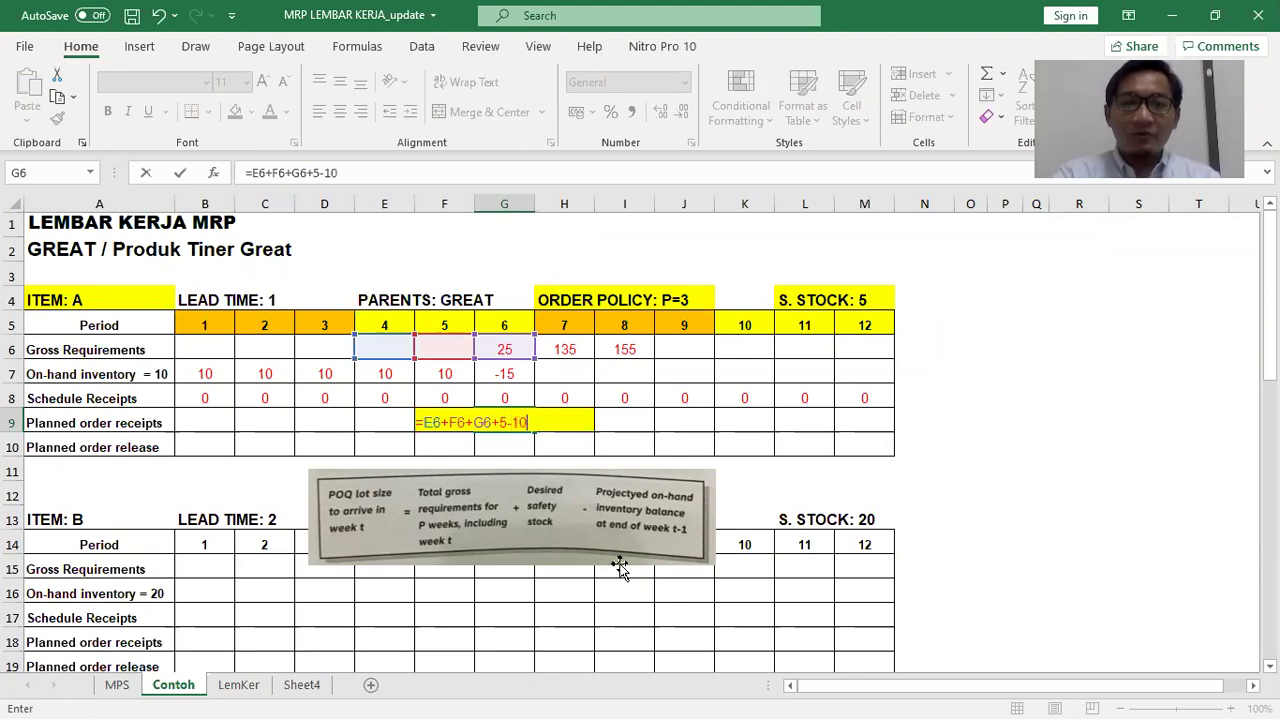
{"action": "key", "text": "ctrl+Return"}
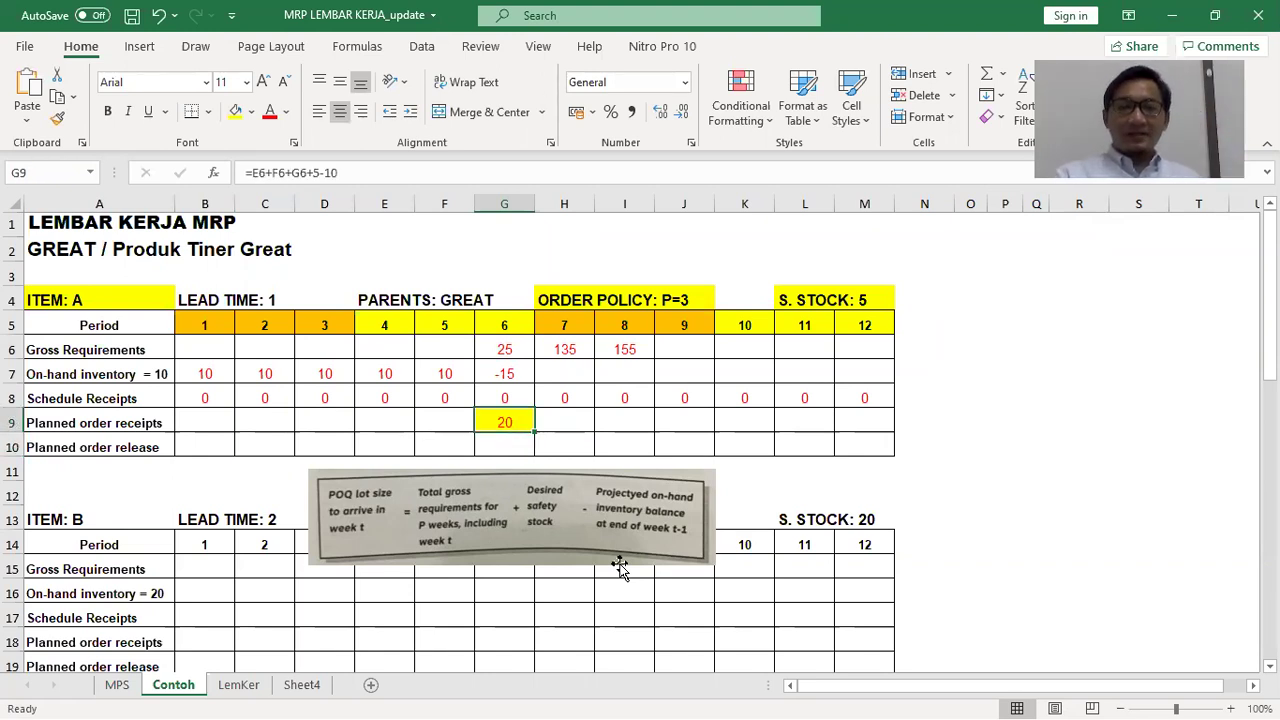
{"action": "key", "text": "Up"}
{"action": "key", "text": "Up"}
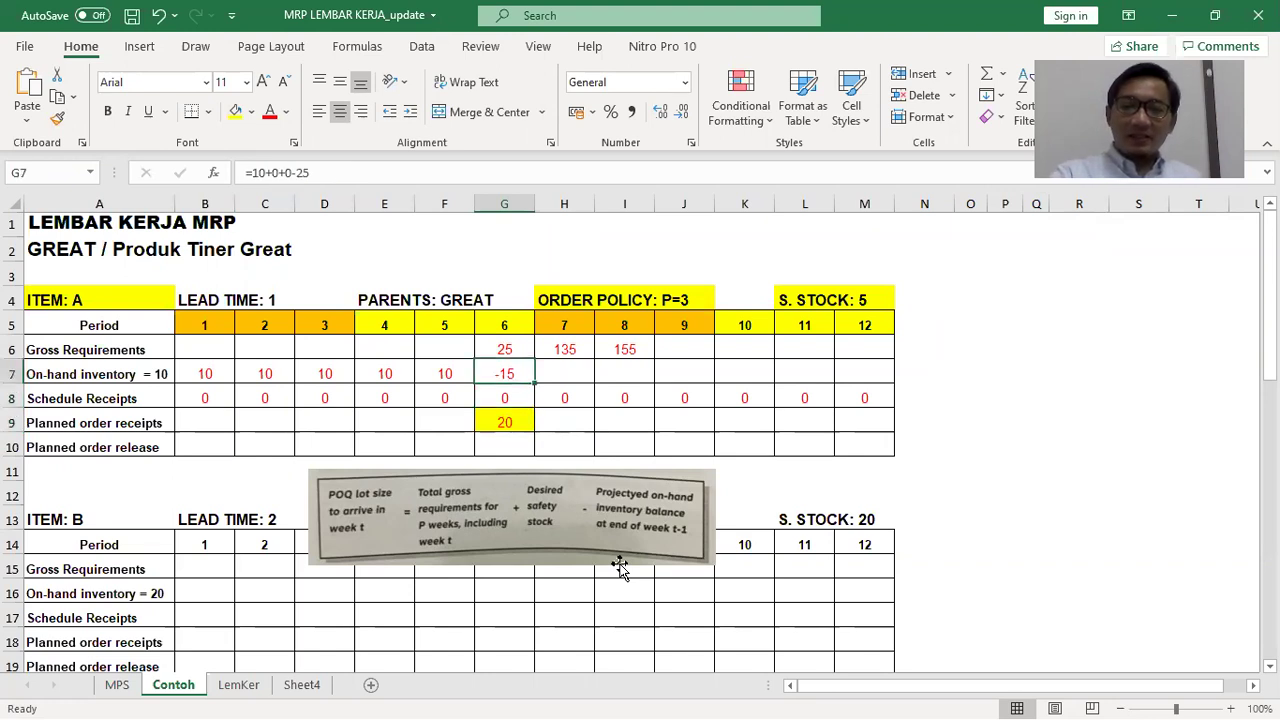
Replace G7 with =10+0+20-G6 so period 6 on-hand shows 5, then review G9
{"action": "key", "text": "Delete"}
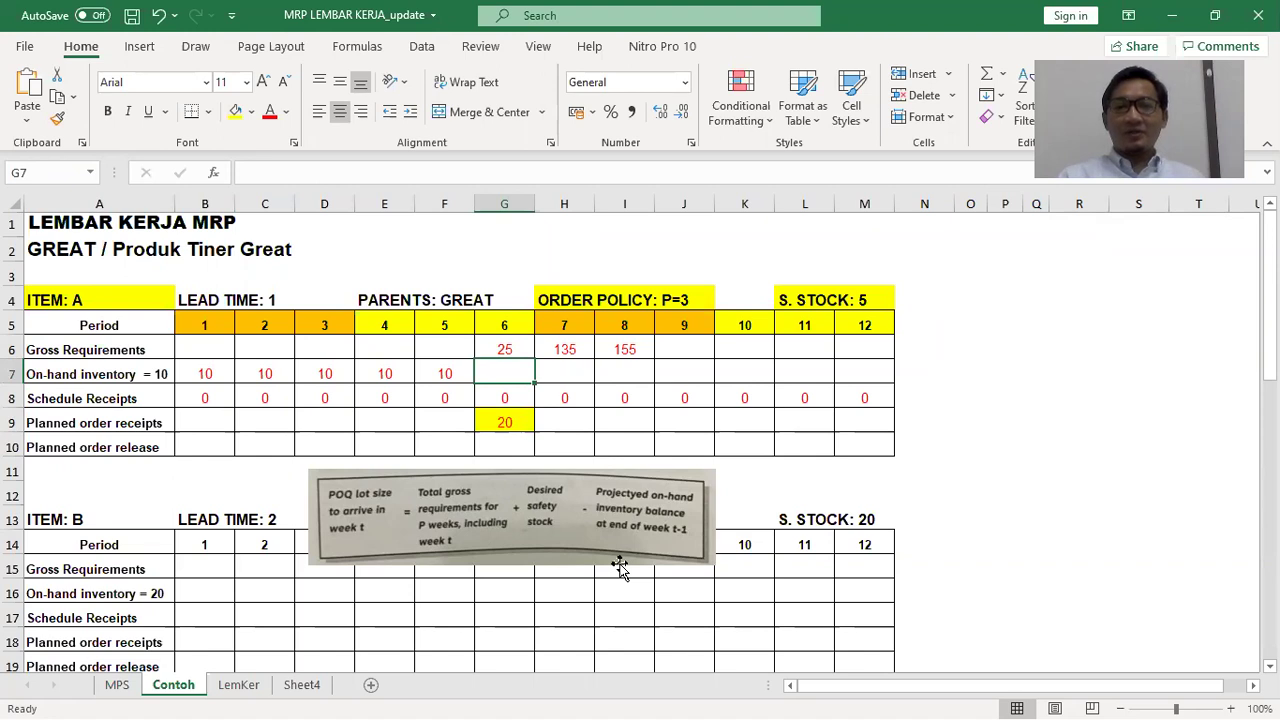
{"action": "type", "text": "="}
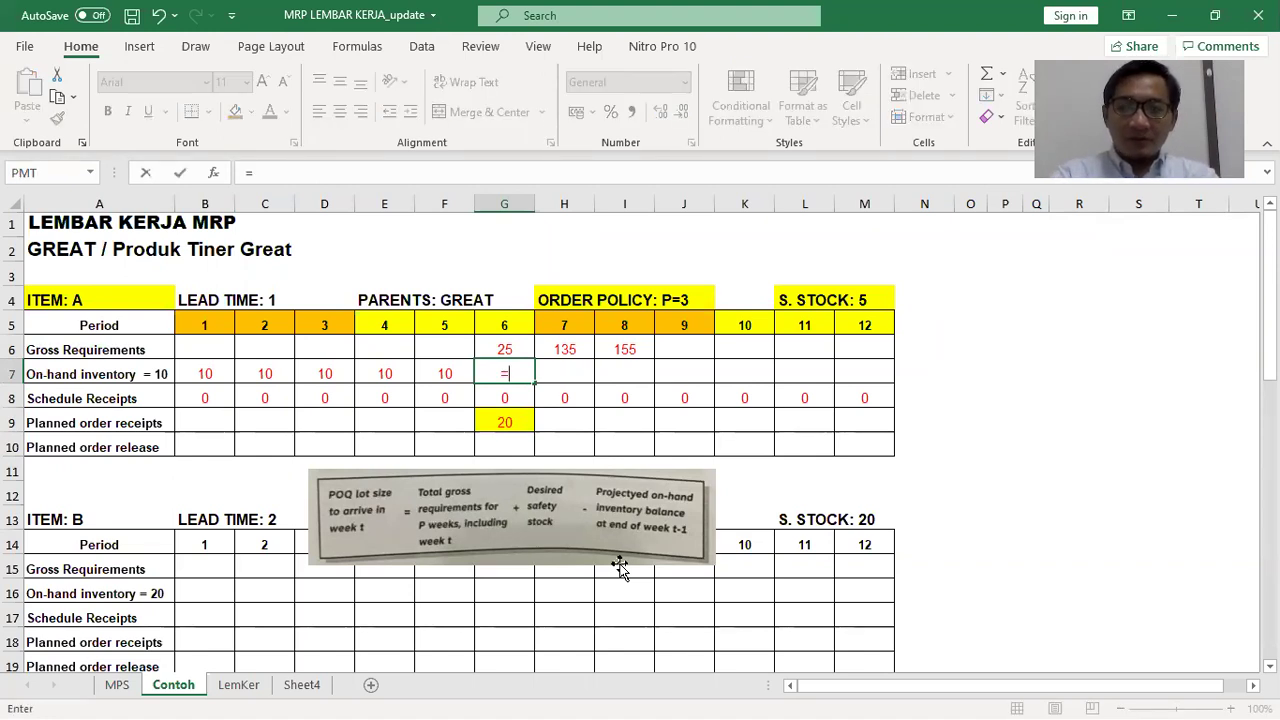
{"action": "type", "text": "10"}
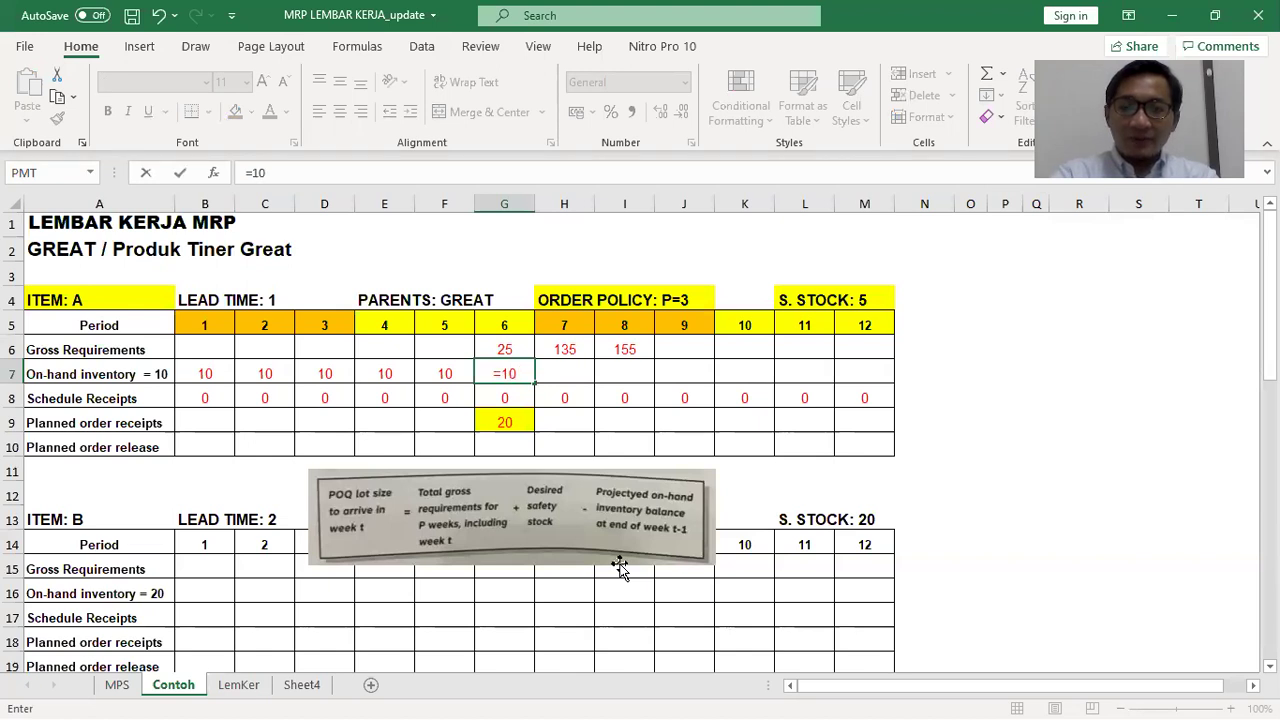
{"action": "type", "text": "+"}
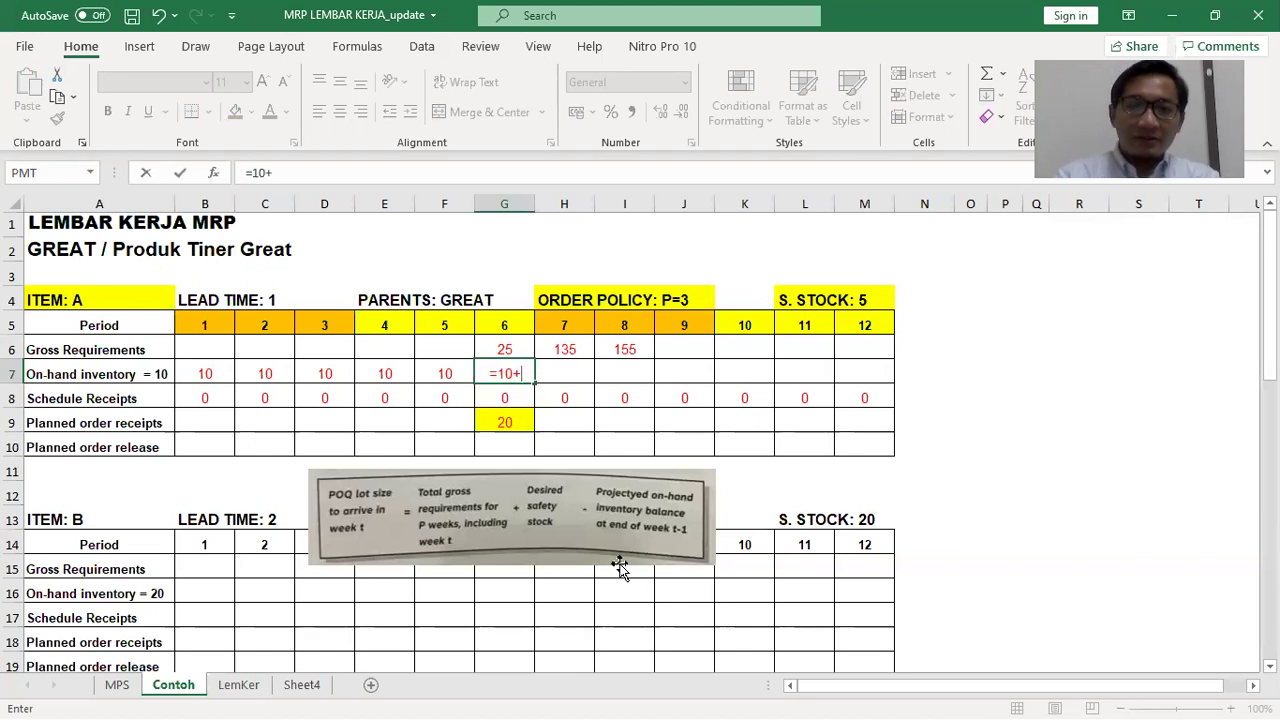
{"action": "type", "text": "0+"}
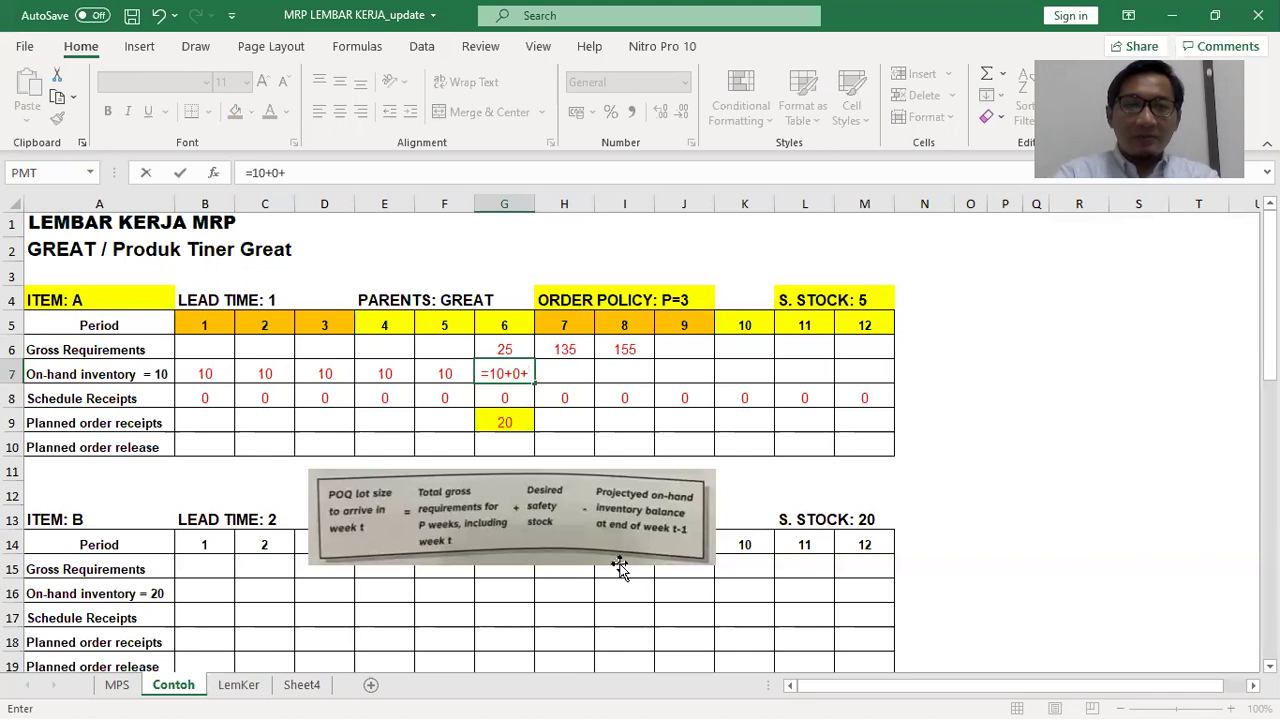
{"action": "type", "text": "20"}
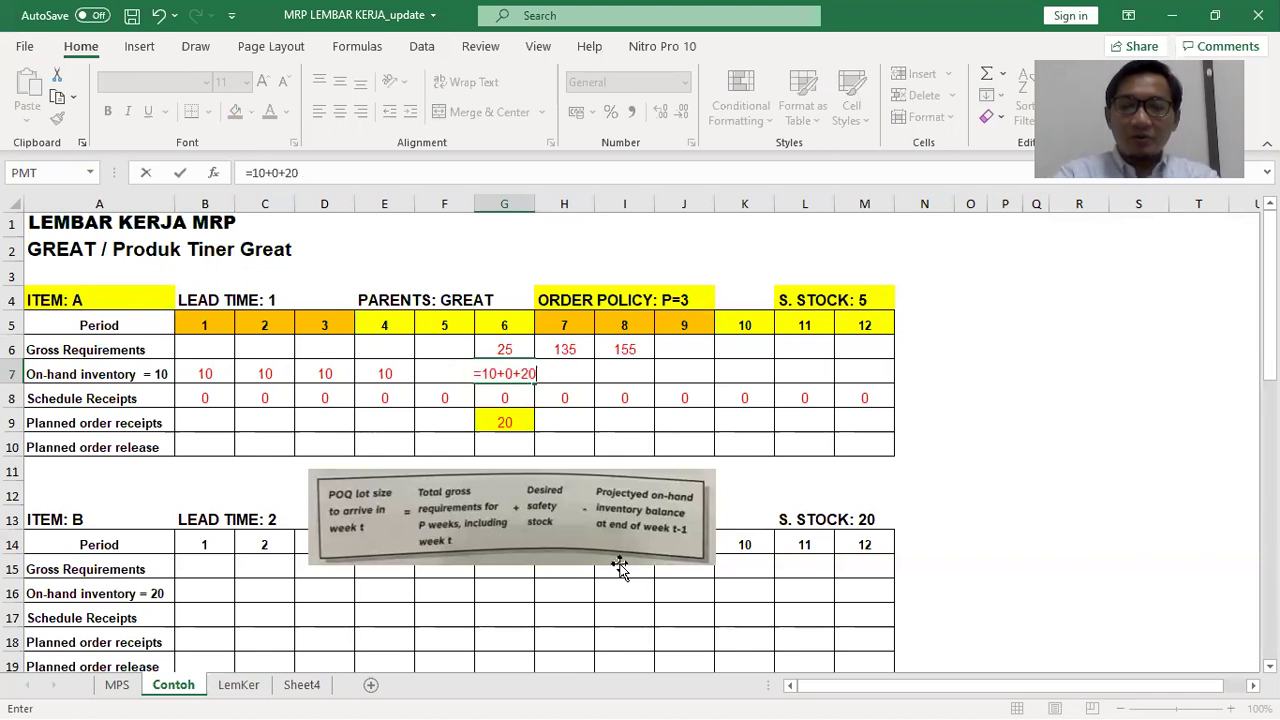
{"action": "type", "text": "-"}
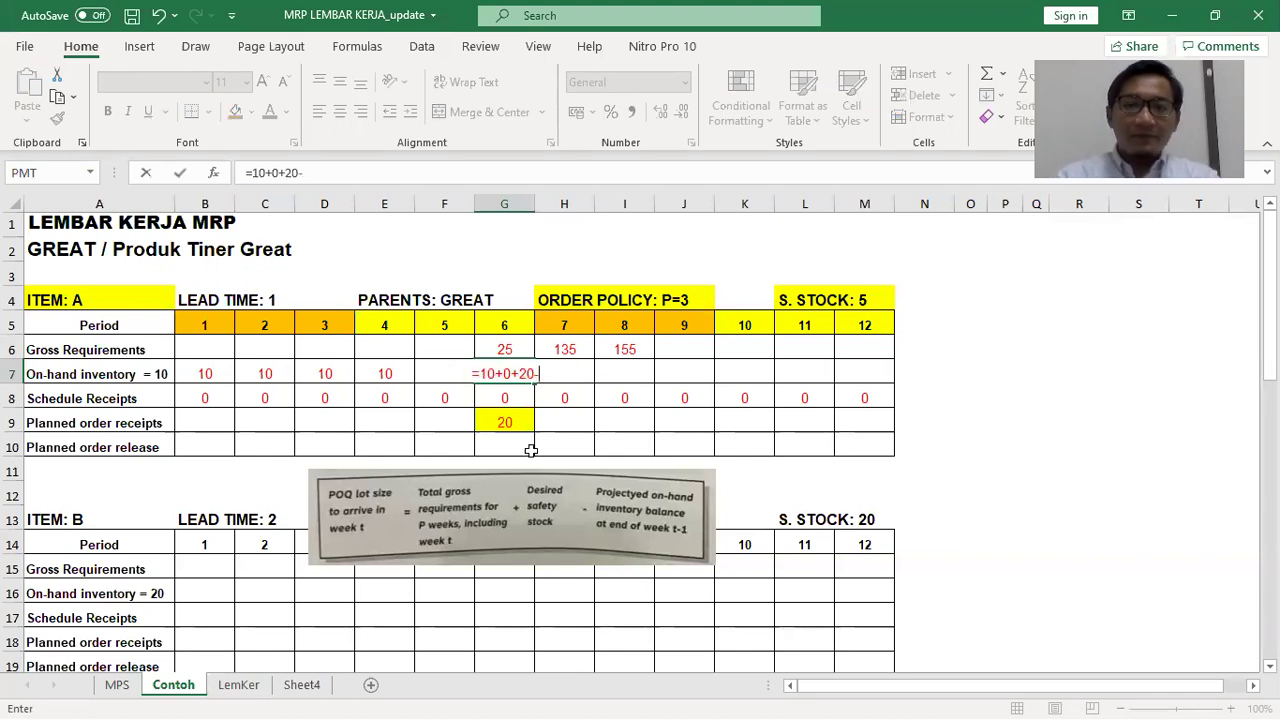
{"action": "left_click", "coordinate": [516, 348]}
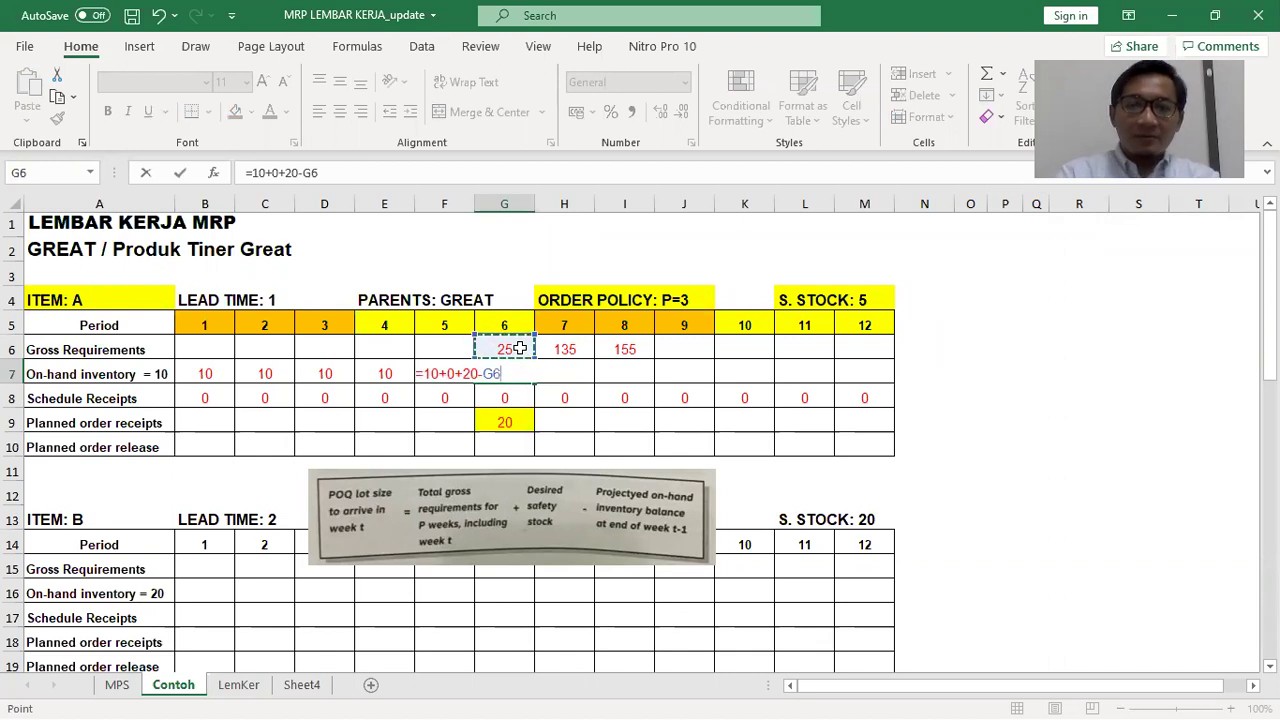
{"action": "key", "text": "Return"}
{"action": "key", "text": "Up"}
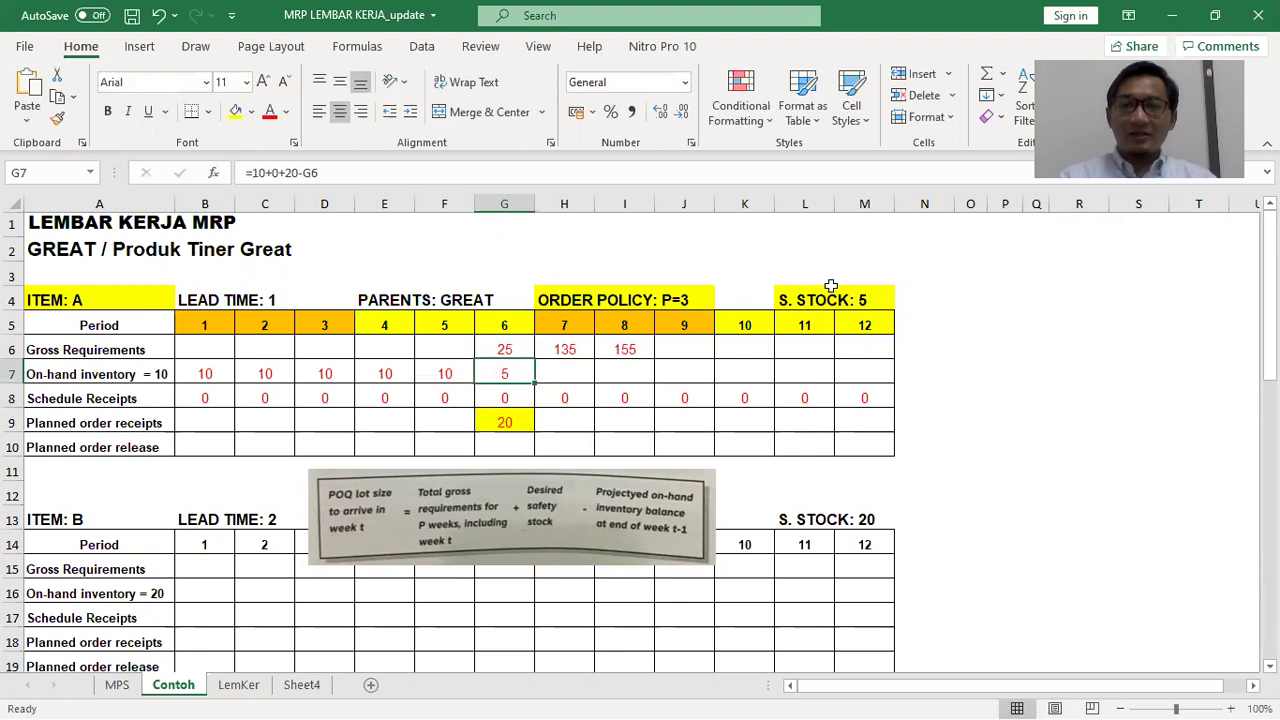
{"action": "left_click", "coordinate": [503, 420]}
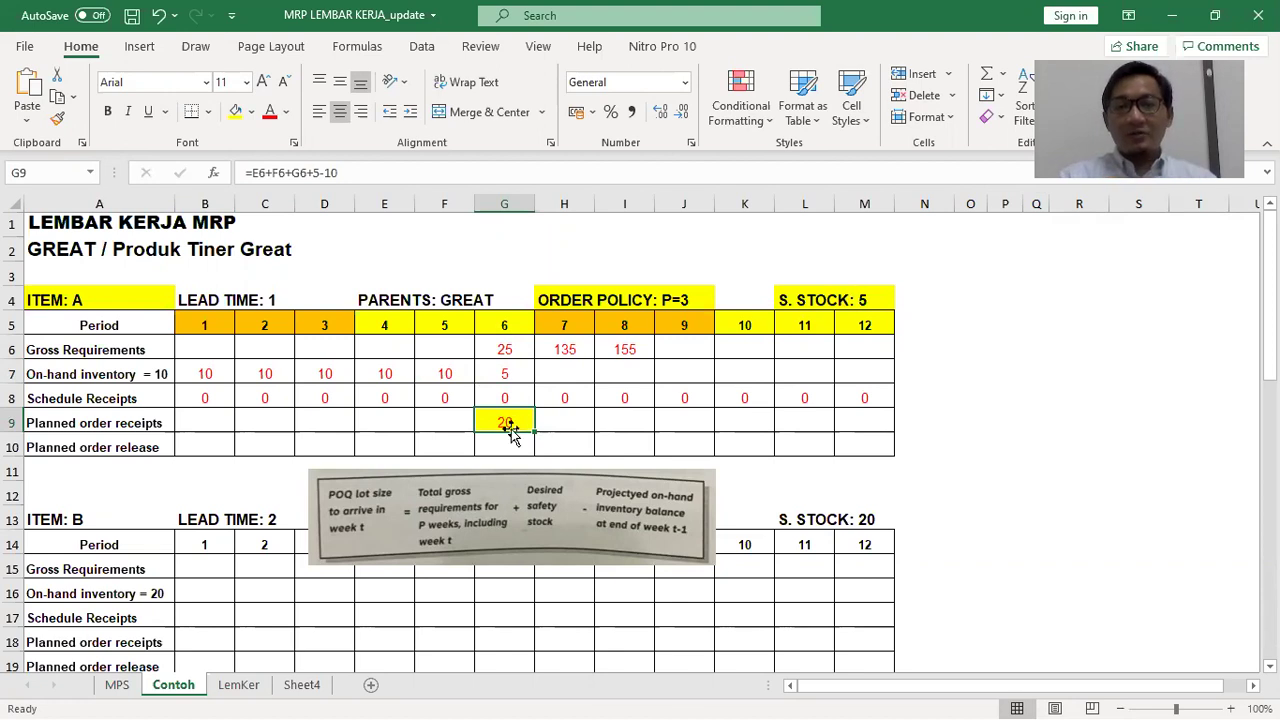
{"action": "left_click", "coordinate": [456, 447]}
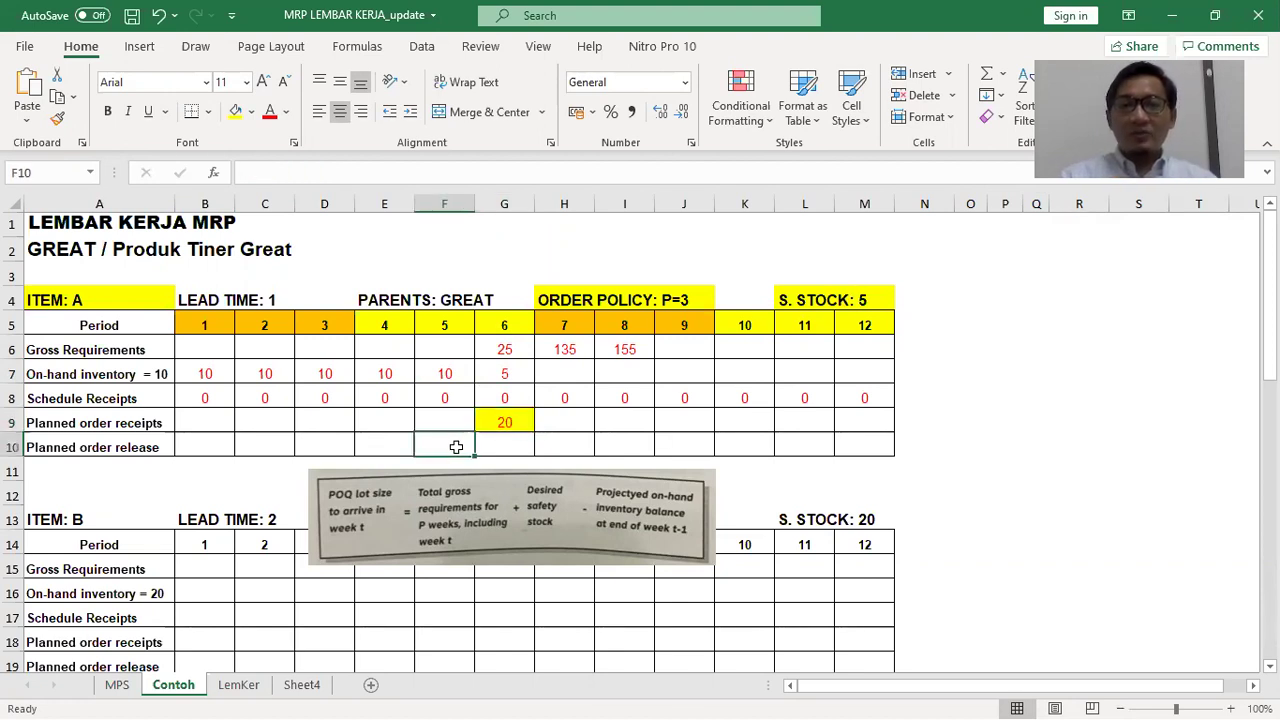
Enter 20 as F10's period 5 release and =G7+H8+H9-H6 in H7, giving -130
{"action": "type", "text": "20"}
{"action": "left_click", "coordinate": [507, 455]}
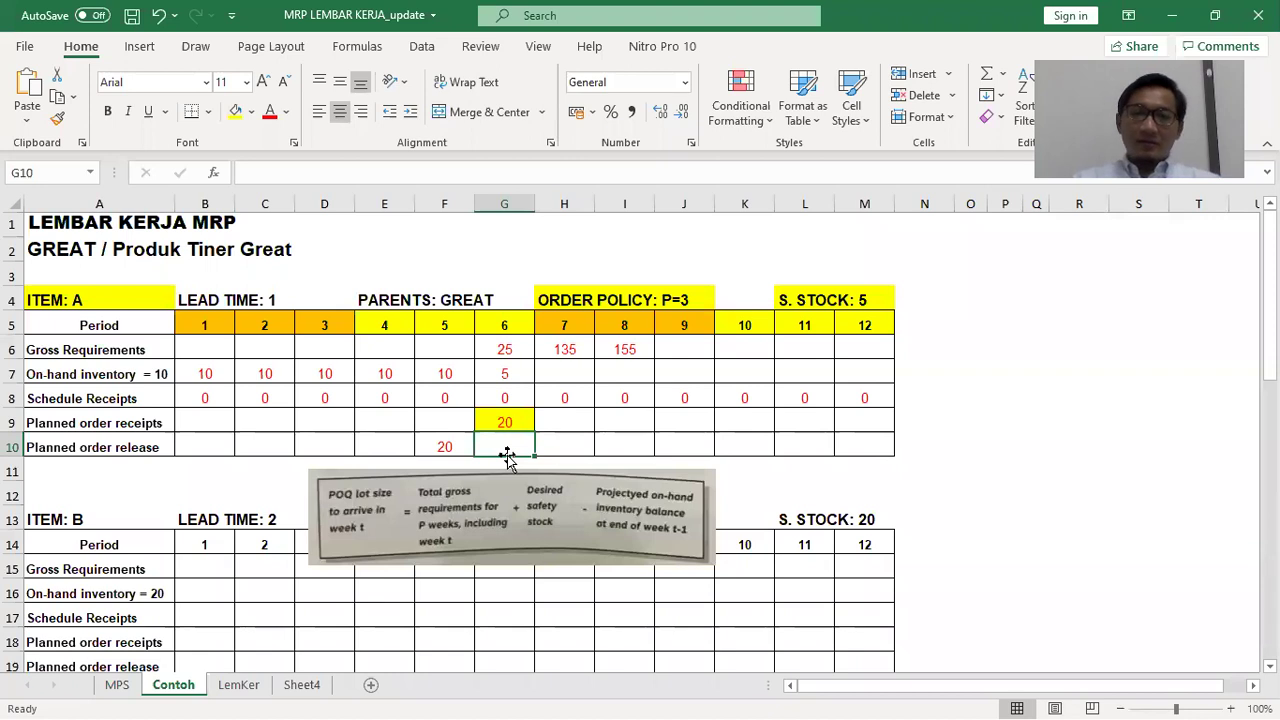
{"action": "left_click", "coordinate": [568, 375]}
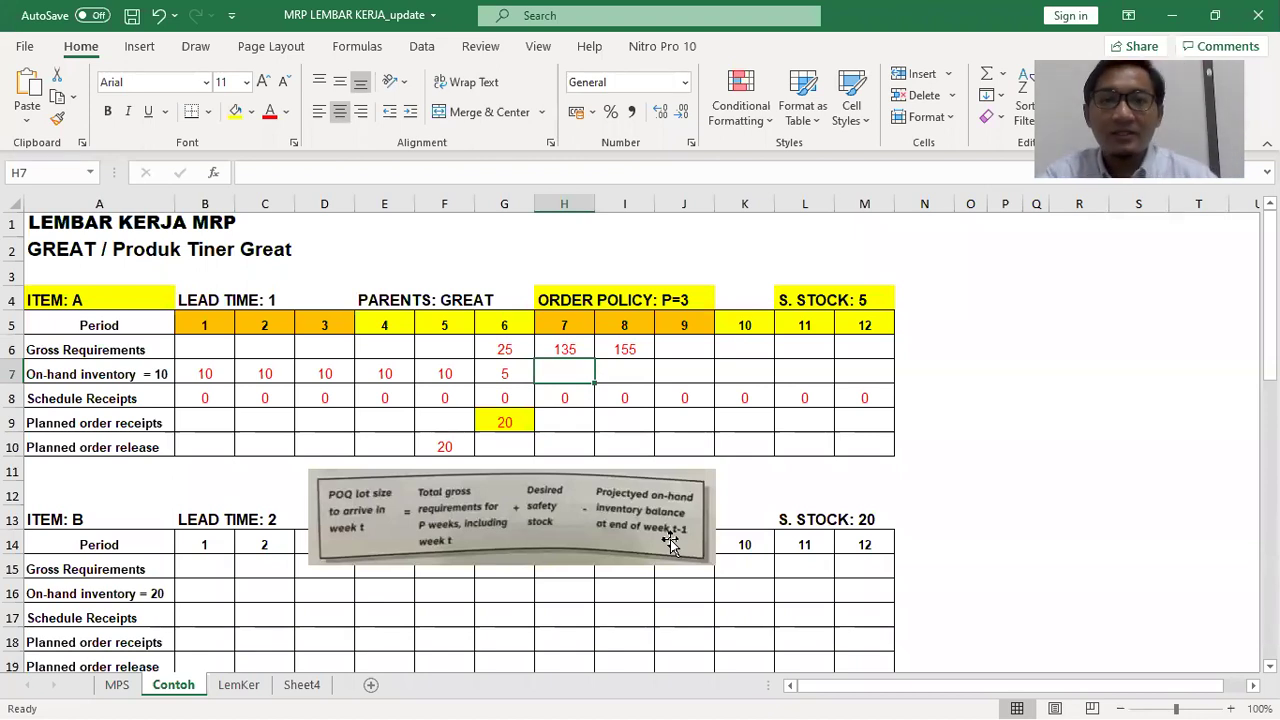
{"action": "type", "text": "="}
{"action": "left_click", "coordinate": [497, 372]}
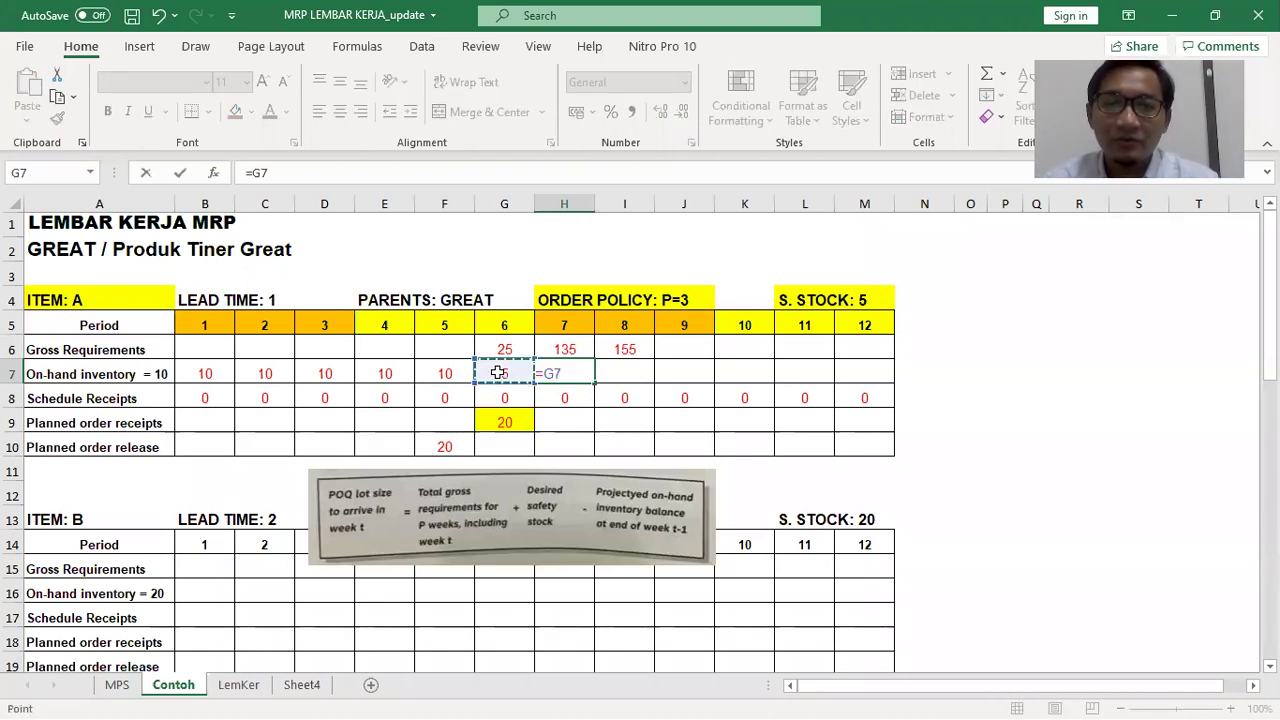
{"action": "type", "text": "+"}
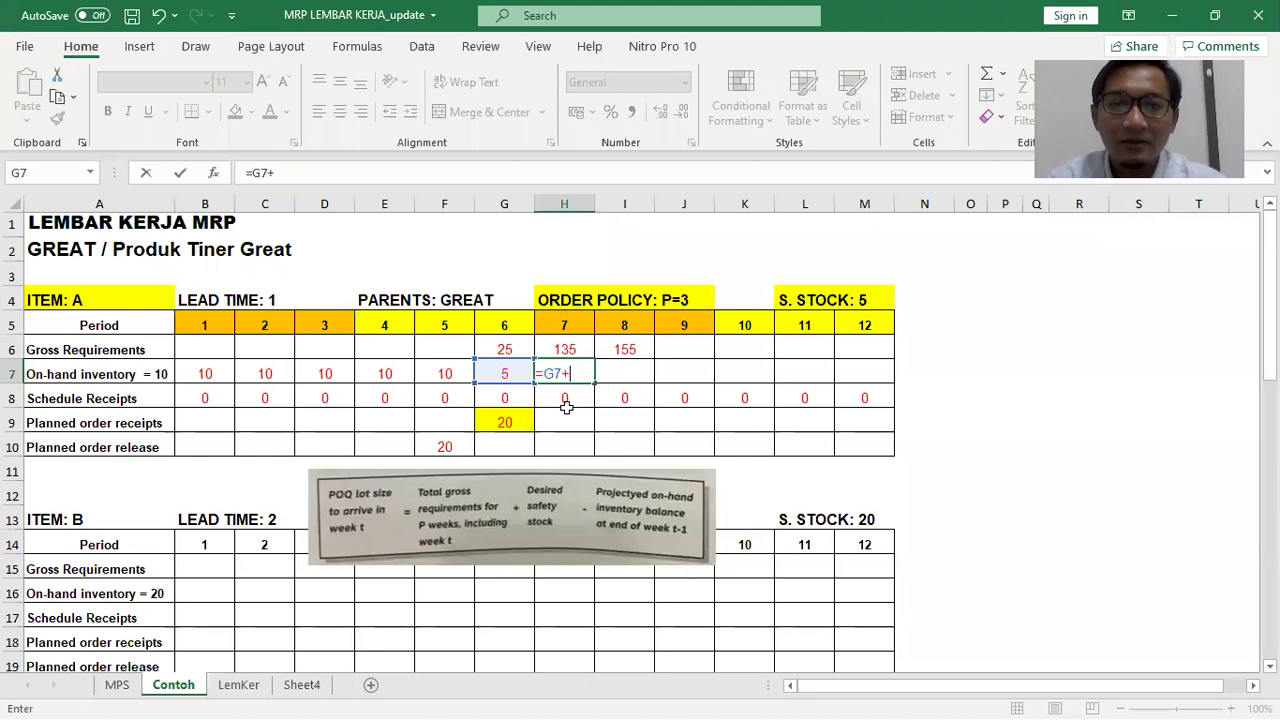
{"action": "left_click", "coordinate": [570, 398]}
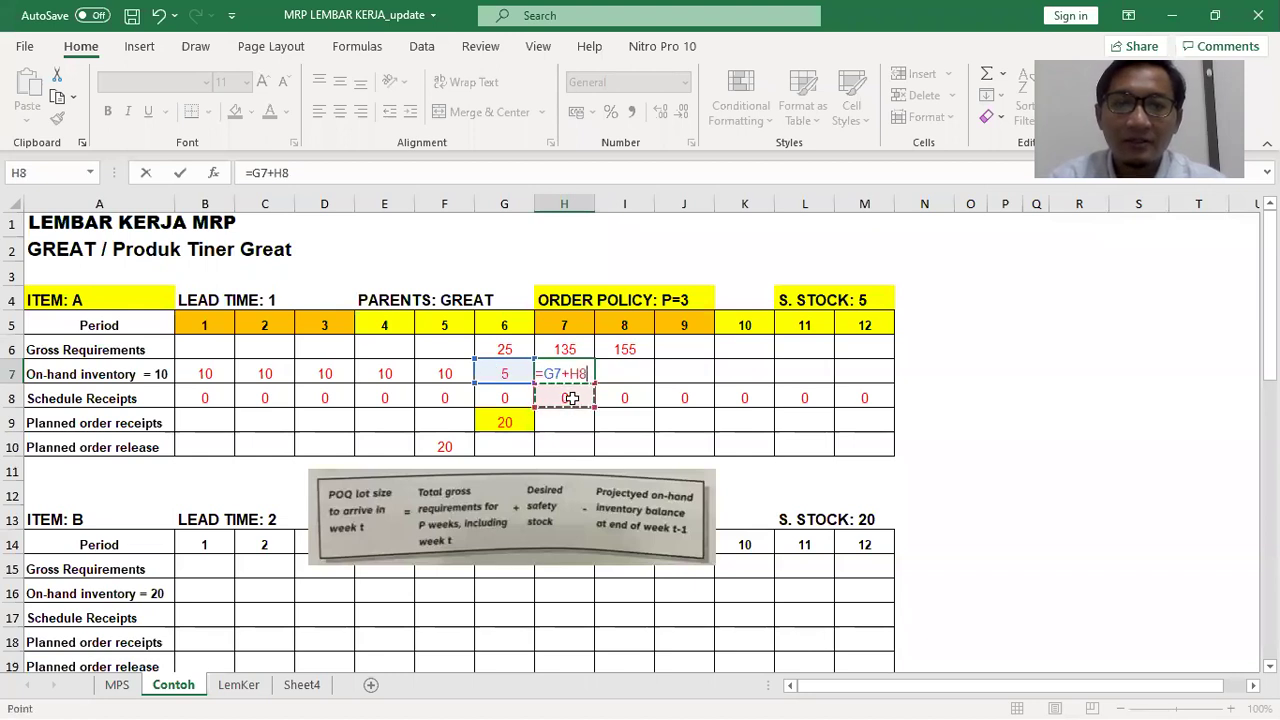
{"action": "type", "text": "+"}
{"action": "left_click", "coordinate": [568, 421]}
{"action": "type", "text": "-"}
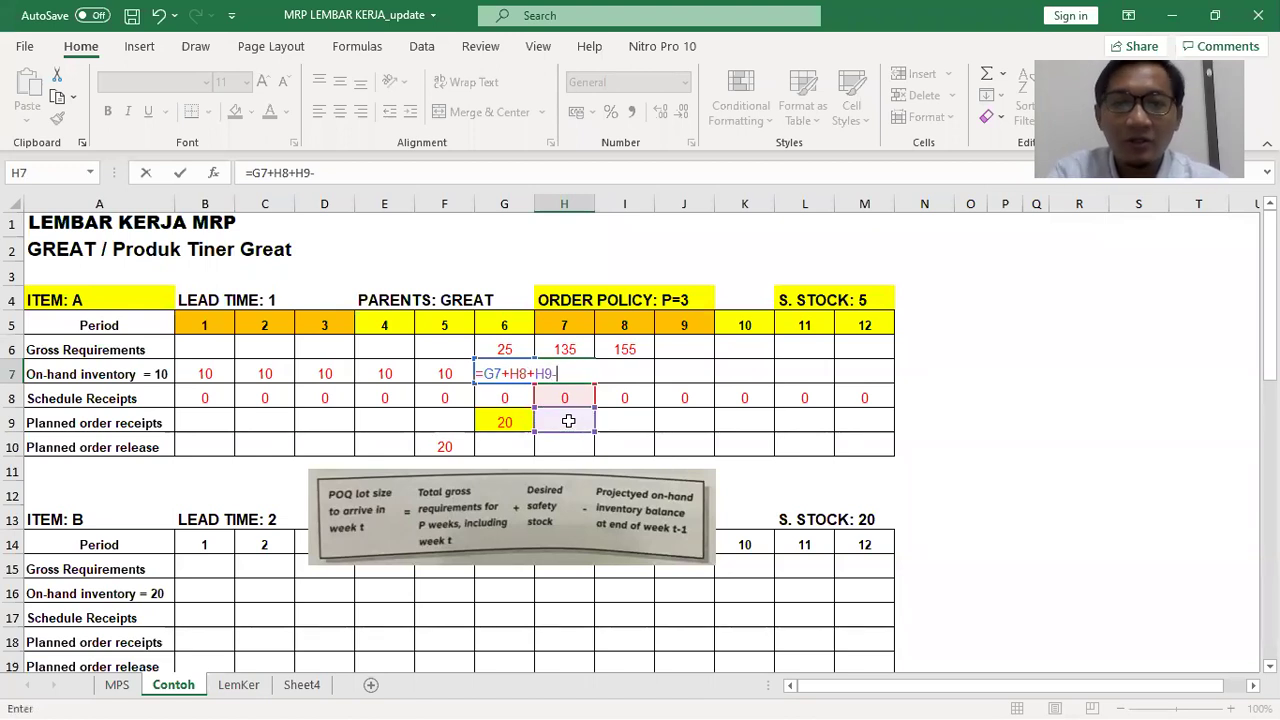
{"action": "left_click", "coordinate": [553, 346]}
{"action": "key", "text": "Return"}
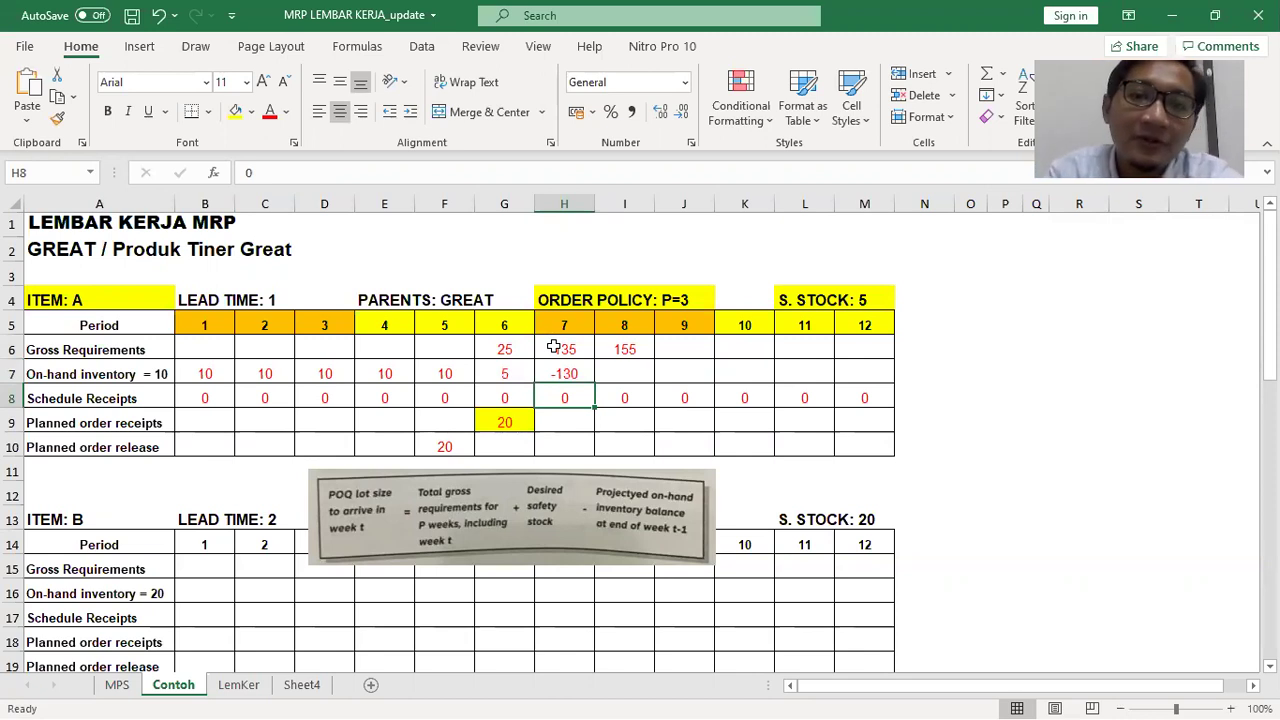
{"action": "key", "text": "Down"}
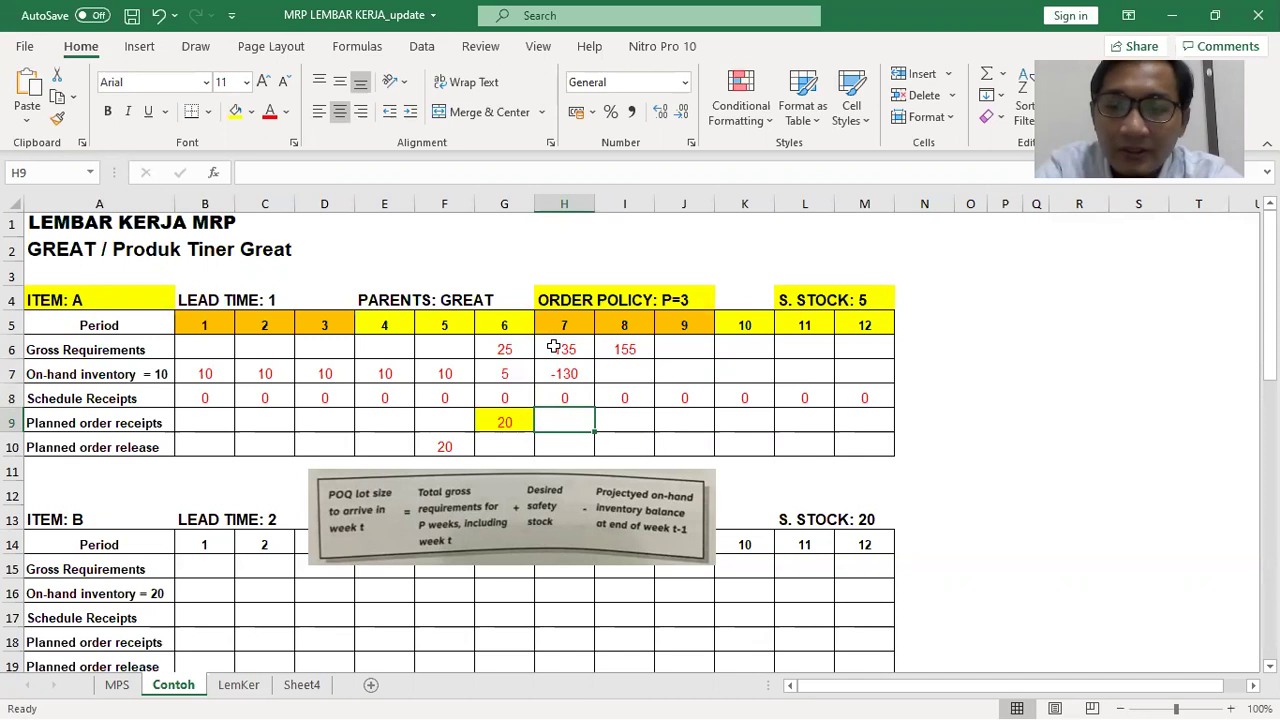
Enter =(H6+I6+J6)+5-5 in H9 for a 290 period 7 planned receipt, shaded yellow
{"action": "type", "text": "="}
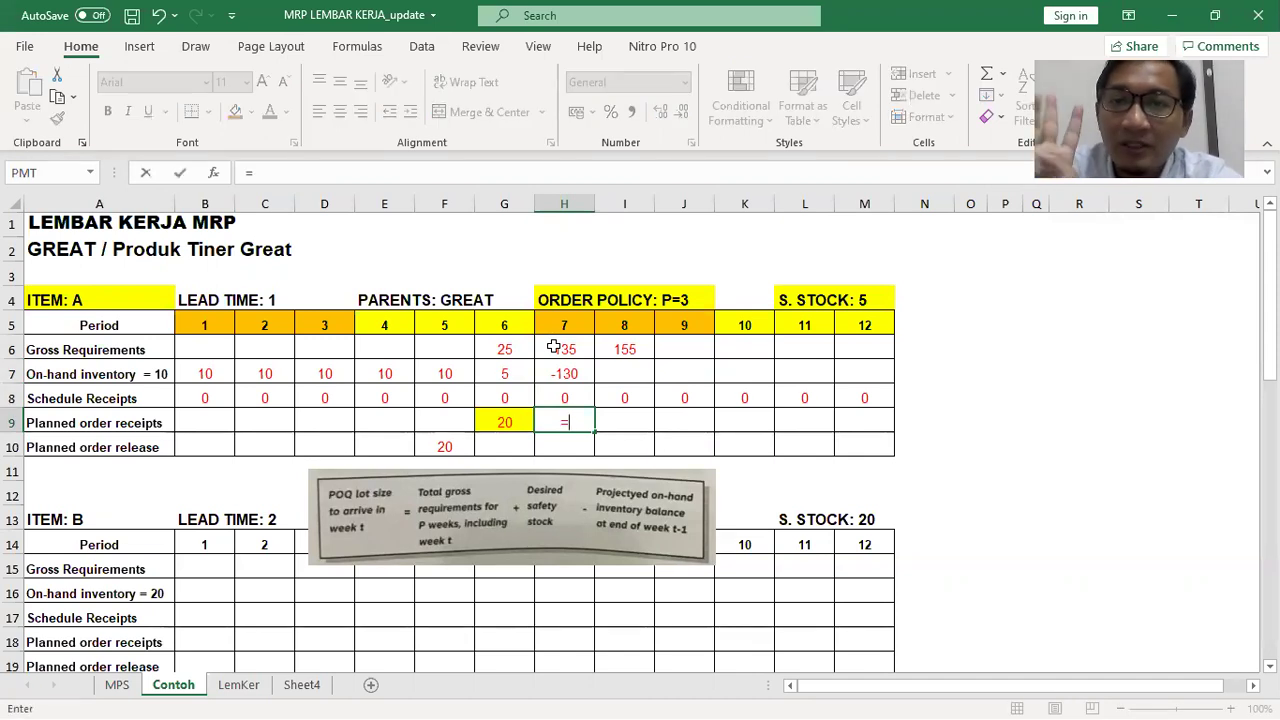
{"action": "type", "text": "("}
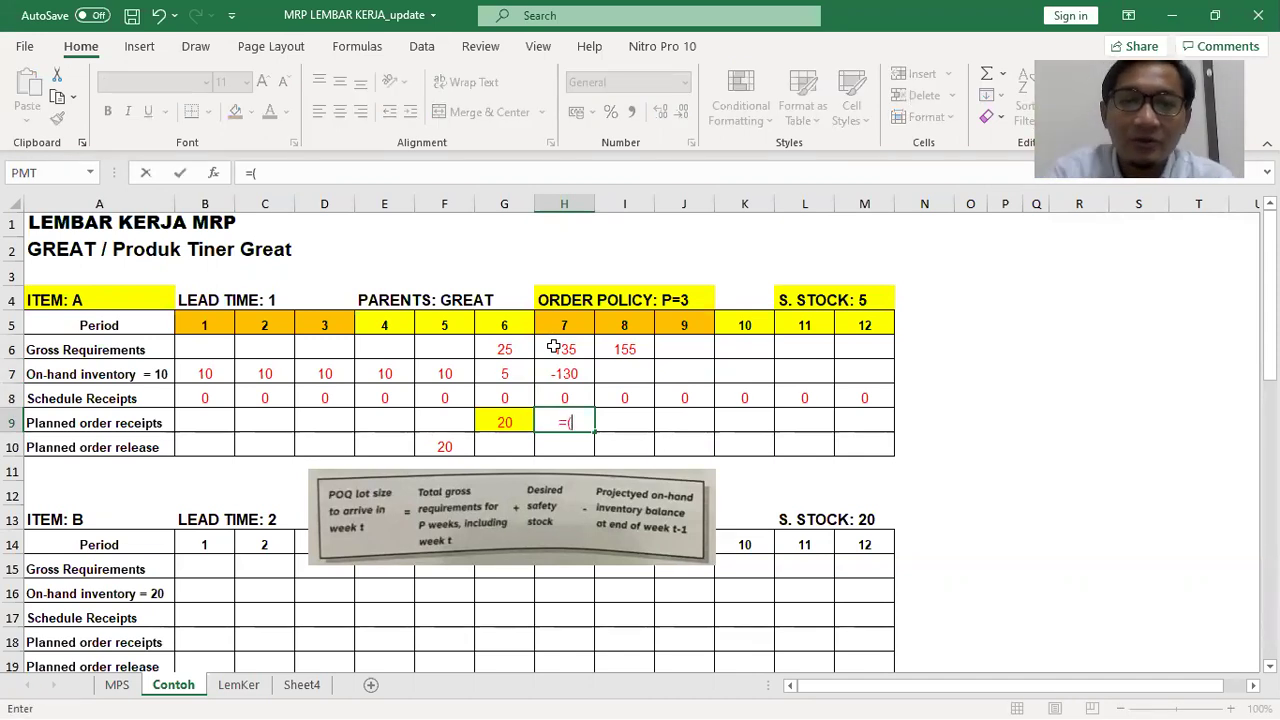
{"action": "left_click", "coordinate": [565, 347]}
{"action": "type", "text": "+"}
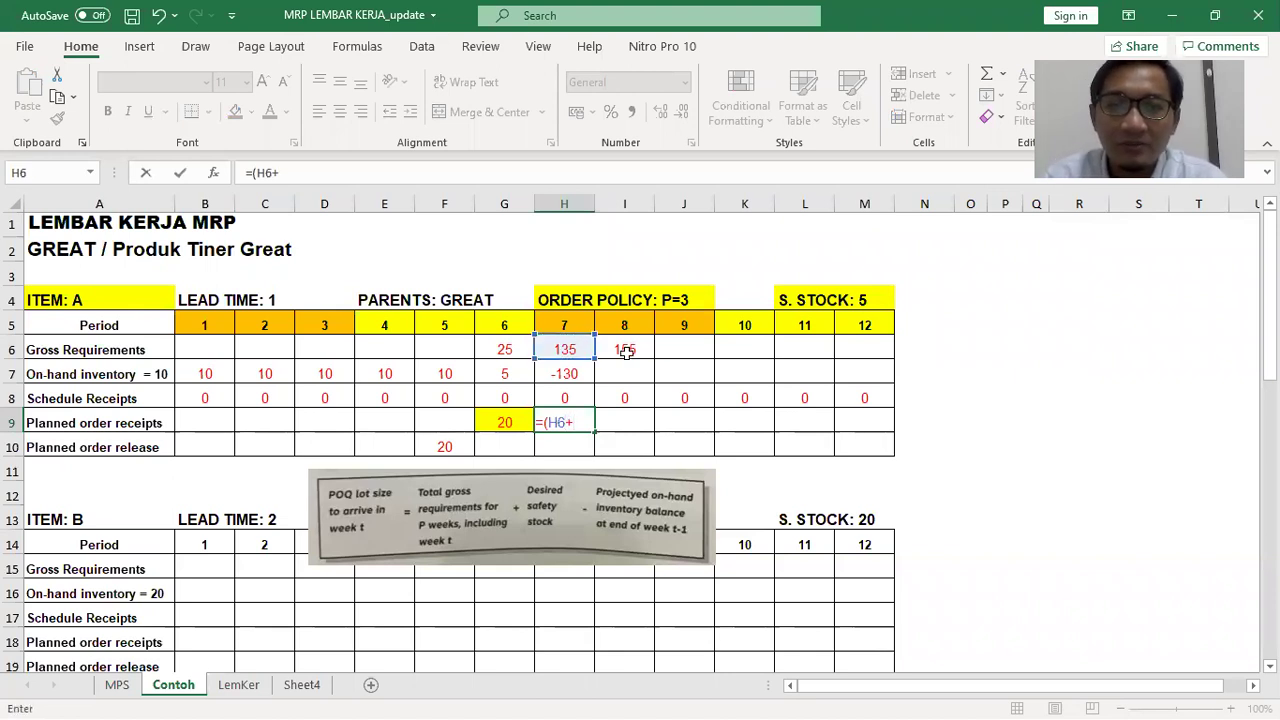
{"action": "left_click", "coordinate": [625, 350]}
{"action": "type", "text": "+"}
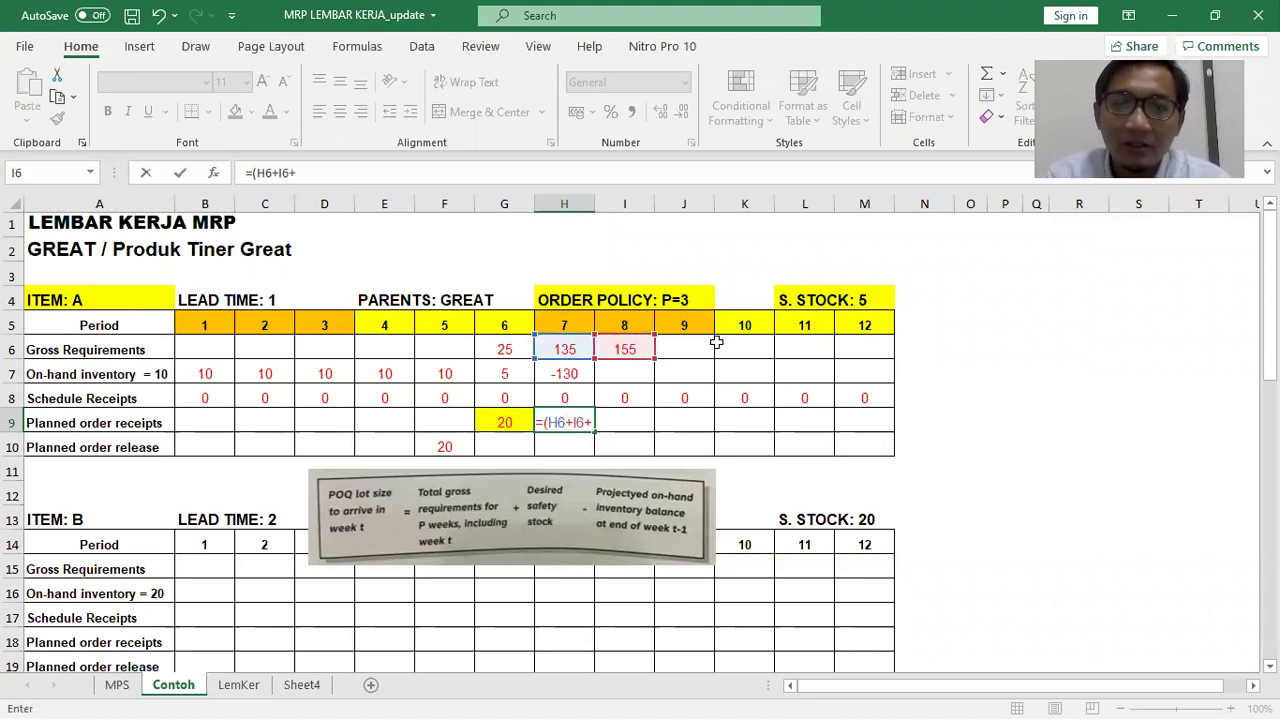
{"action": "left_click", "coordinate": [680, 344]}
{"action": "type", "text": ")"}
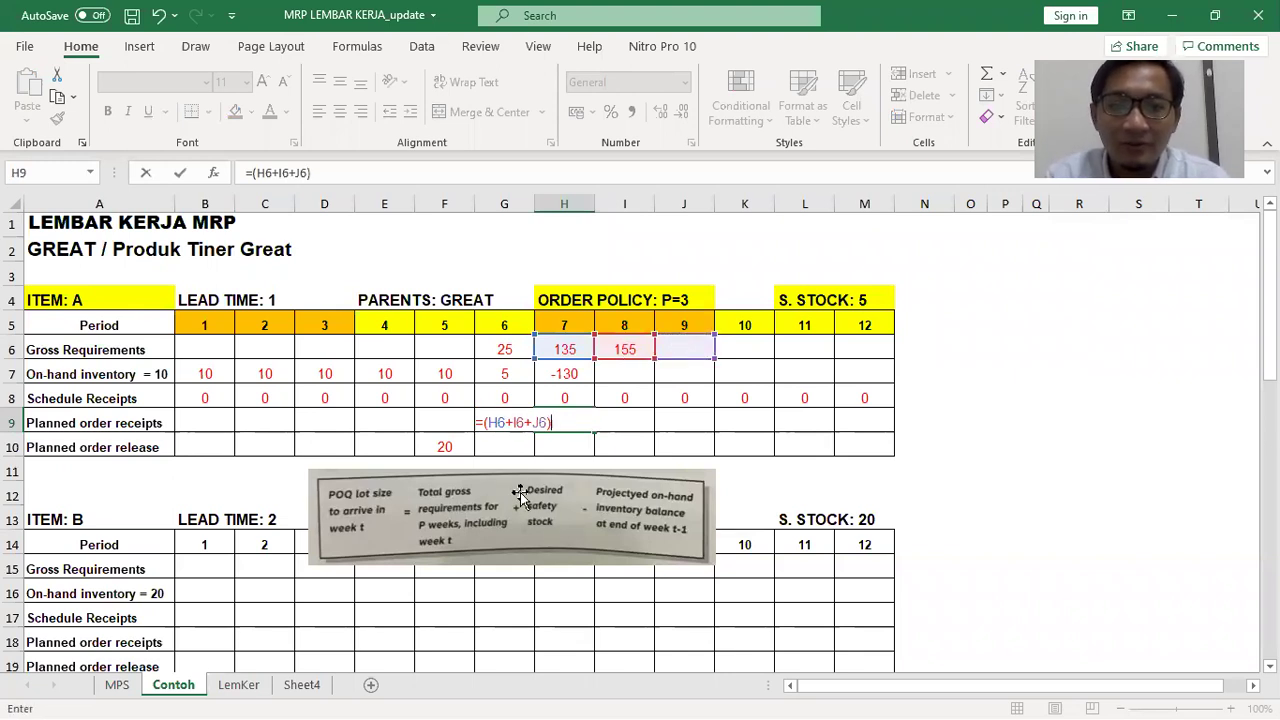
{"action": "type", "text": "+"}
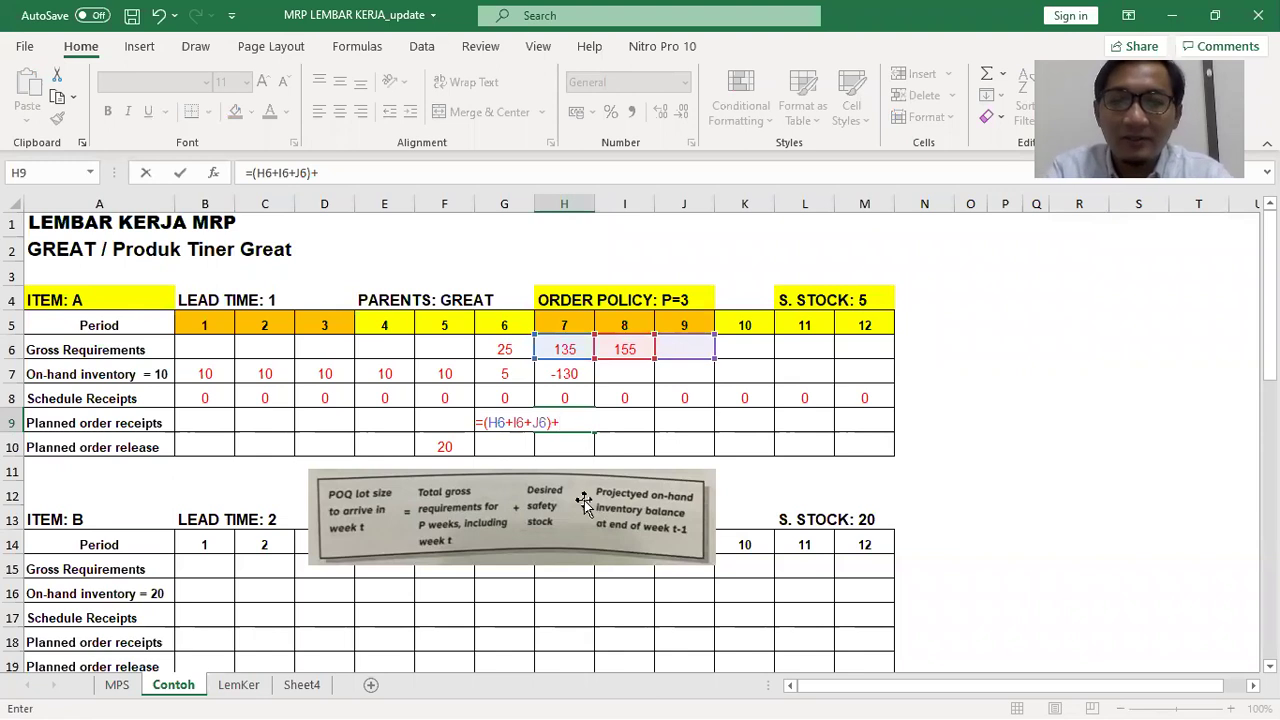
{"action": "type", "text": "5-5"}
{"action": "key", "text": "Return"}
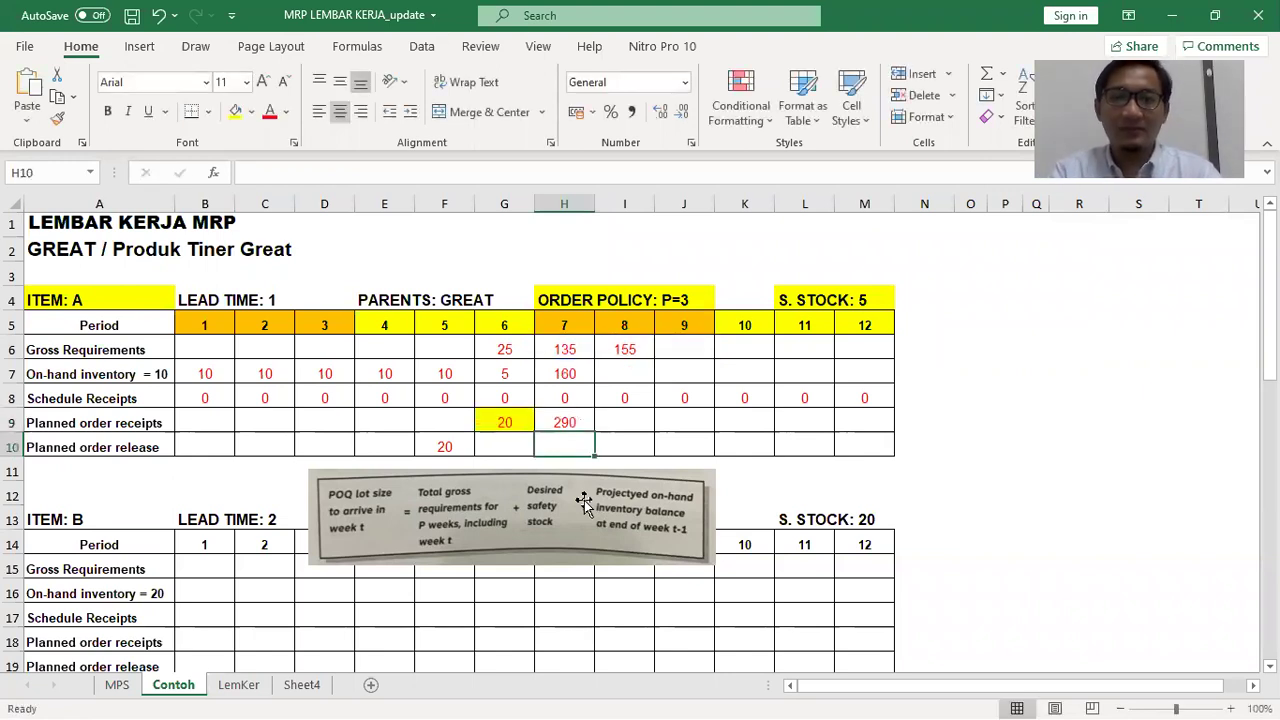
{"action": "key", "text": "Up"}
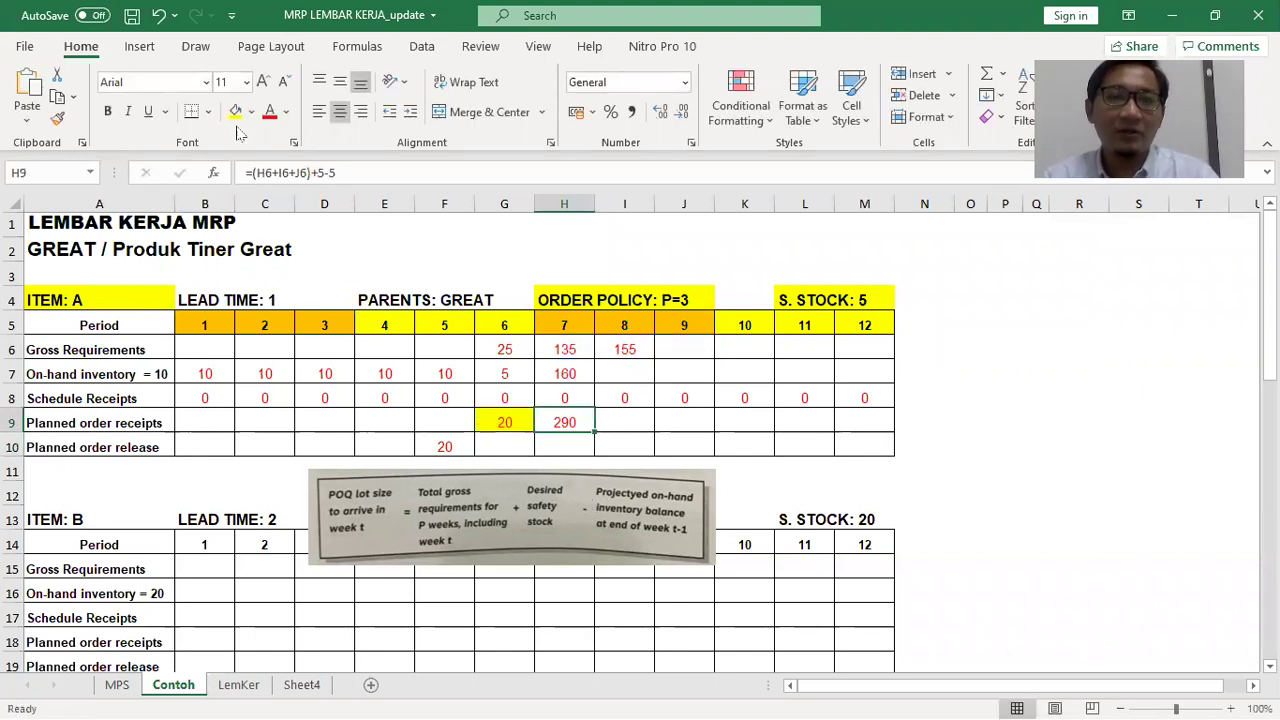
{"action": "left_click", "coordinate": [238, 114]}
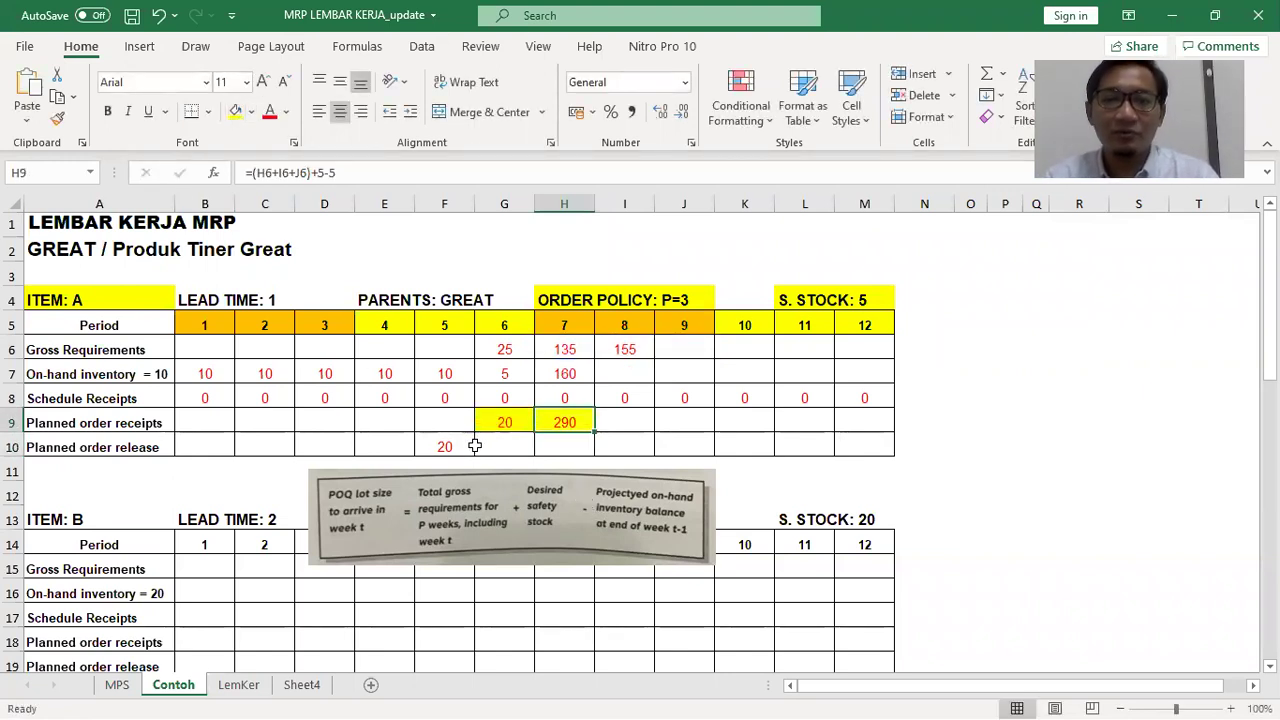
Check the updated period 7 on-hand and enter 290 as G10's period 6 planned release
{"action": "left_click", "coordinate": [573, 372]}
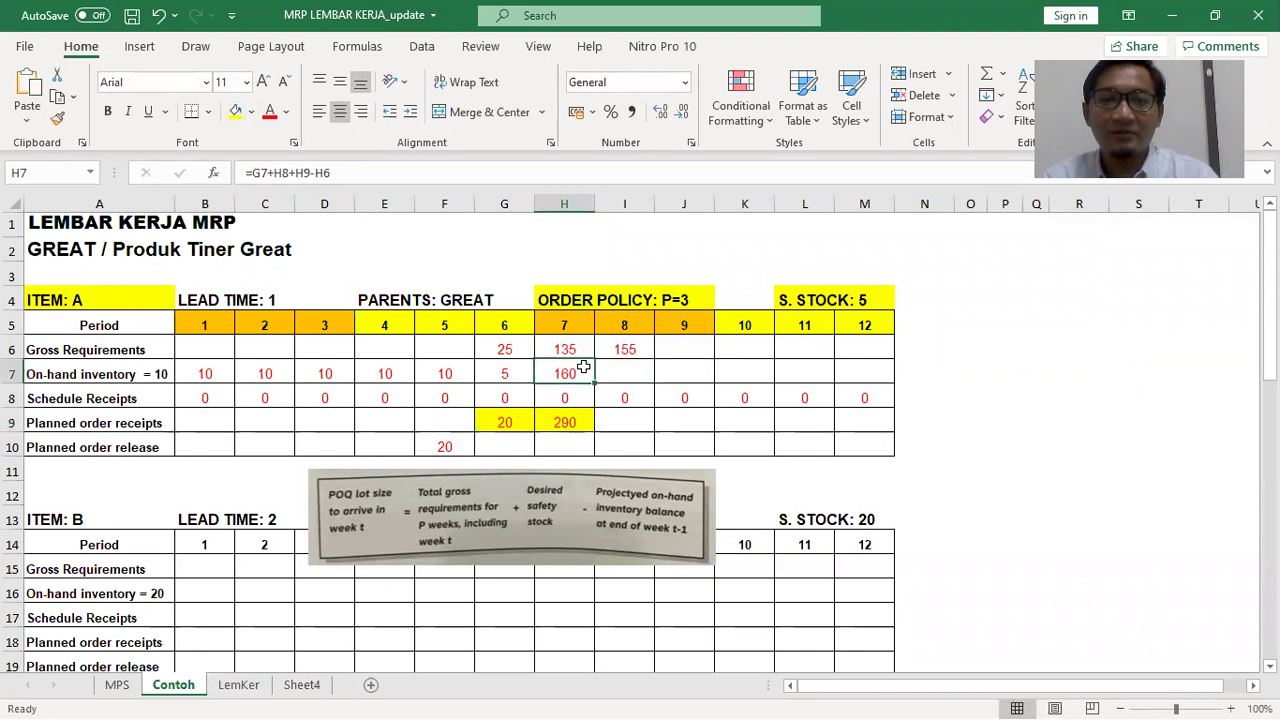
{"action": "left_click", "coordinate": [520, 443]}
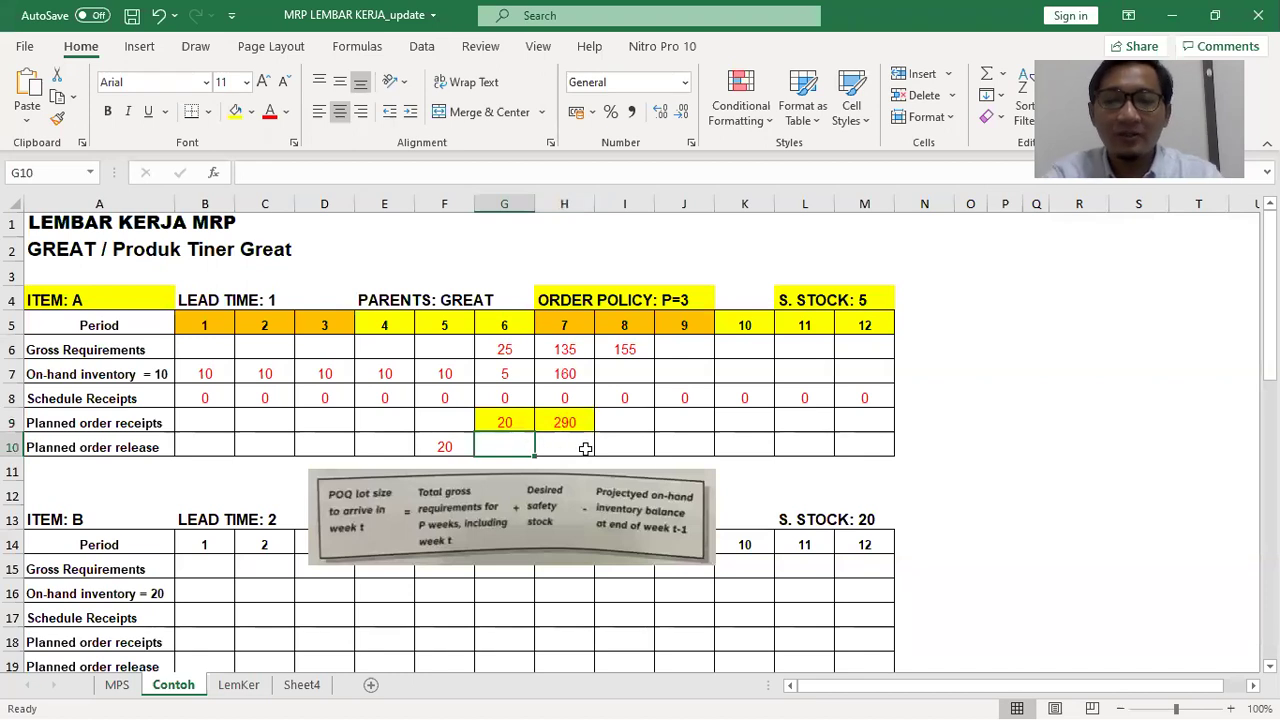
{"action": "type", "text": "290"}
{"action": "key", "text": "Return"}
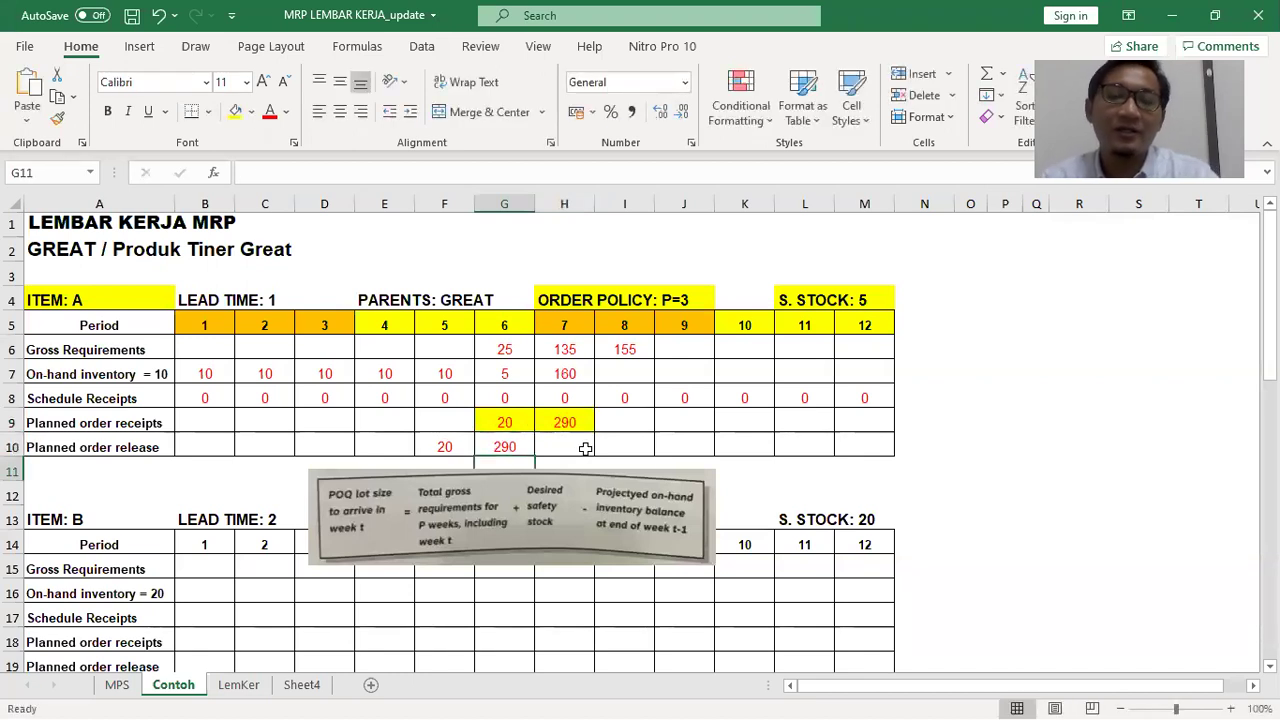
{"action": "left_click", "coordinate": [521, 447]}
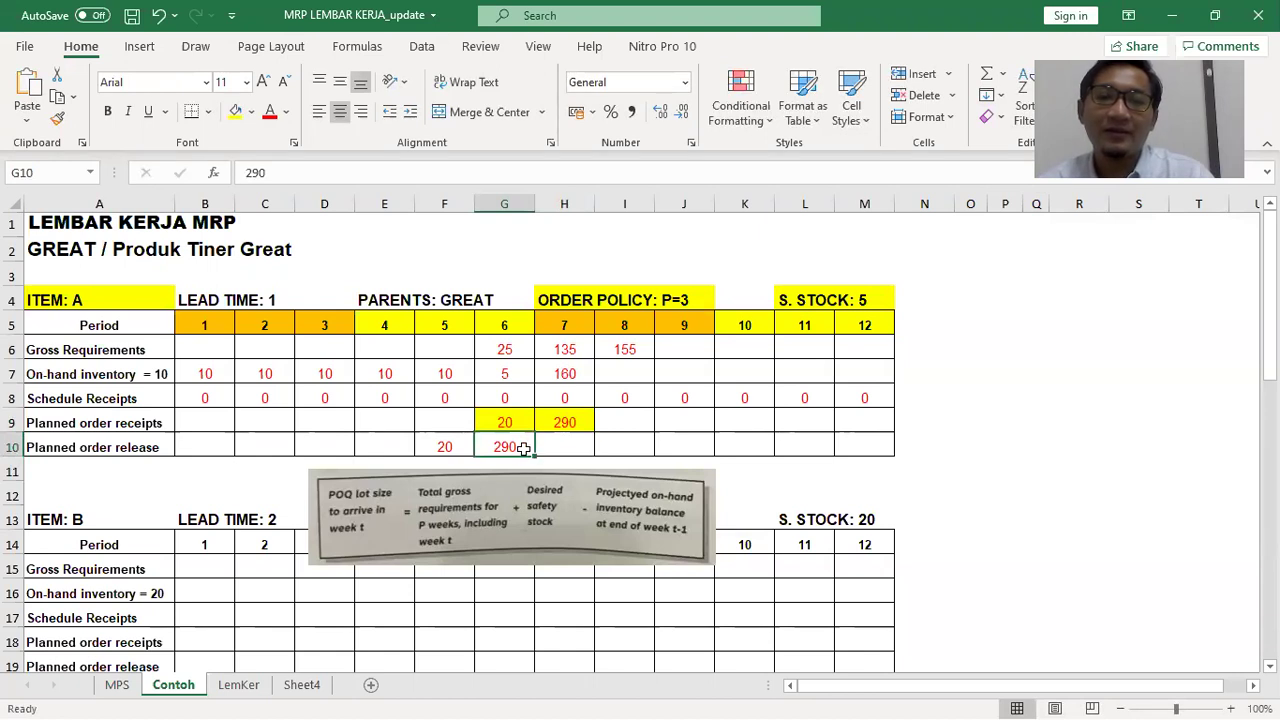
{"action": "left_click", "coordinate": [636, 372]}
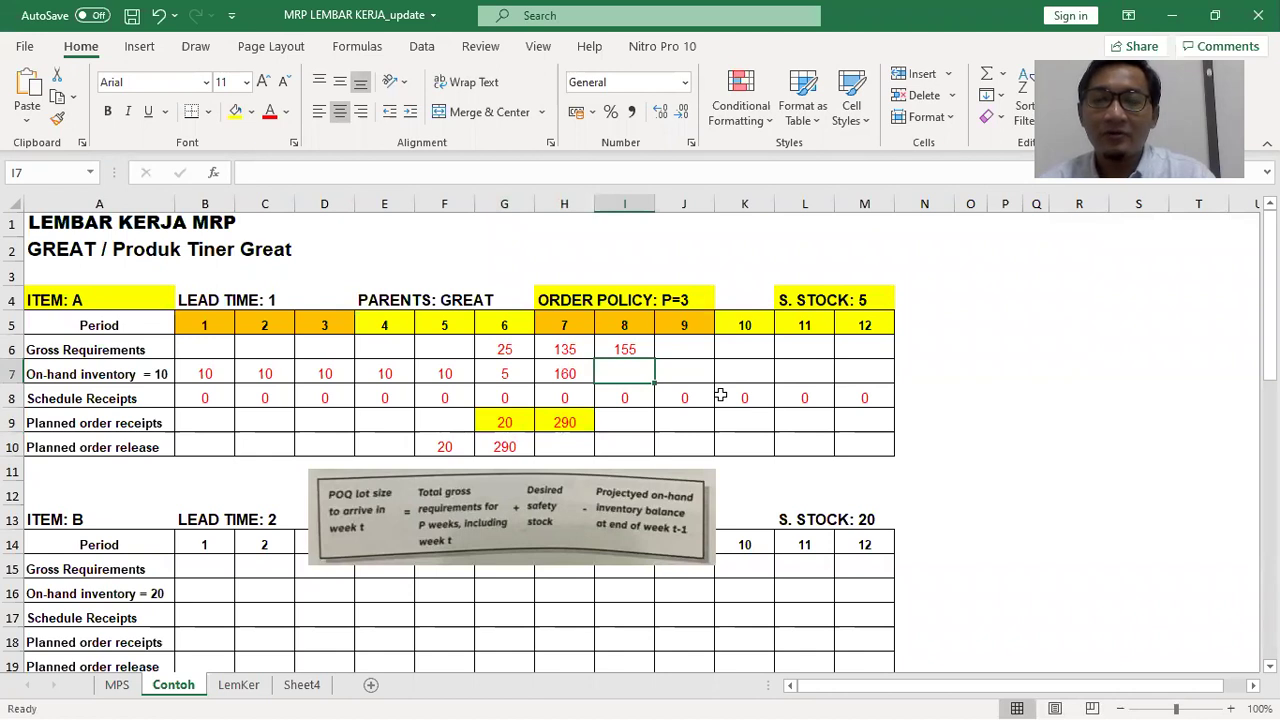
Enter =H7+I8+I9-I6 in I7, fixing the stray equals sign, so period 8 on-hand shows 5
{"action": "type", "text": "="}
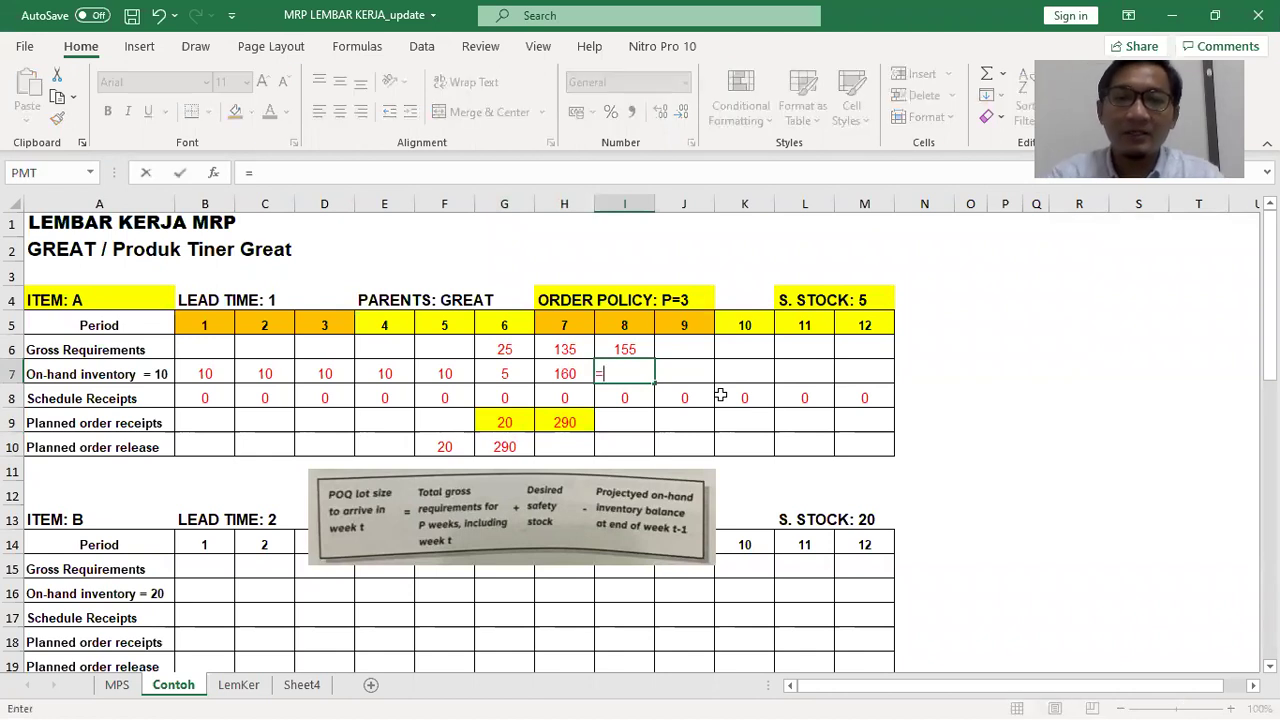
{"action": "left_click", "coordinate": [546, 370]}
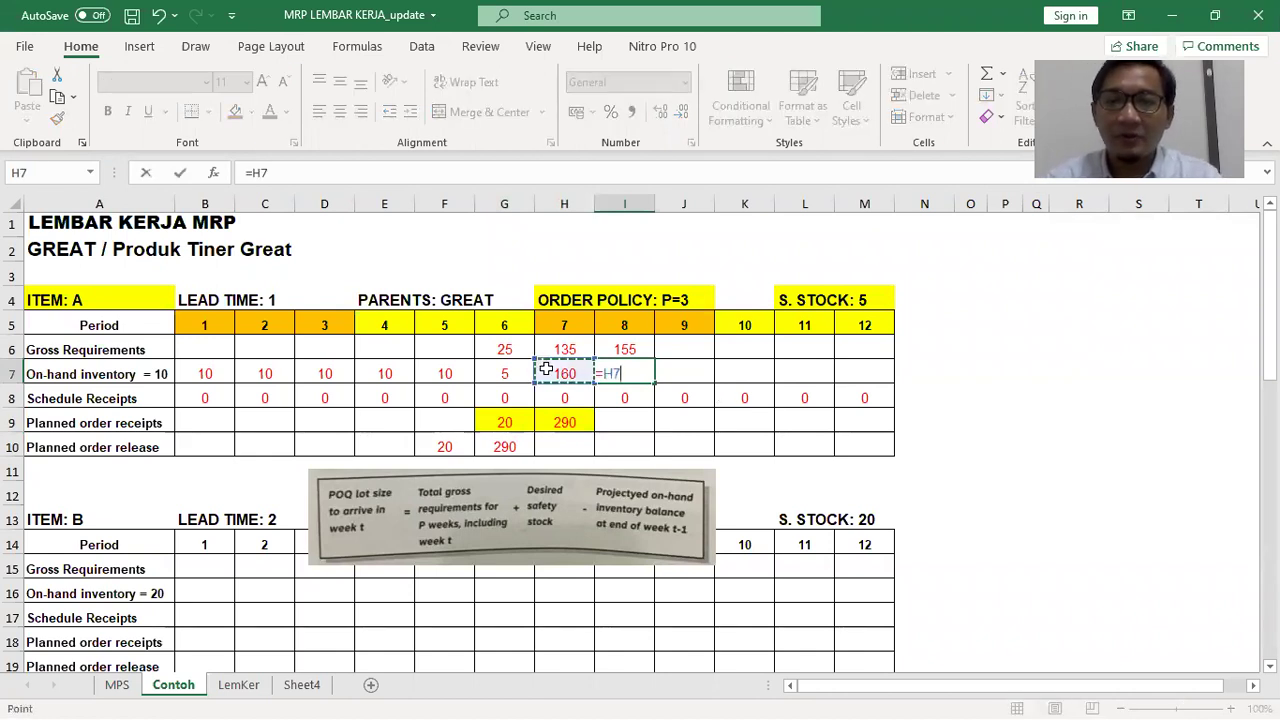
{"action": "type", "text": "+"}
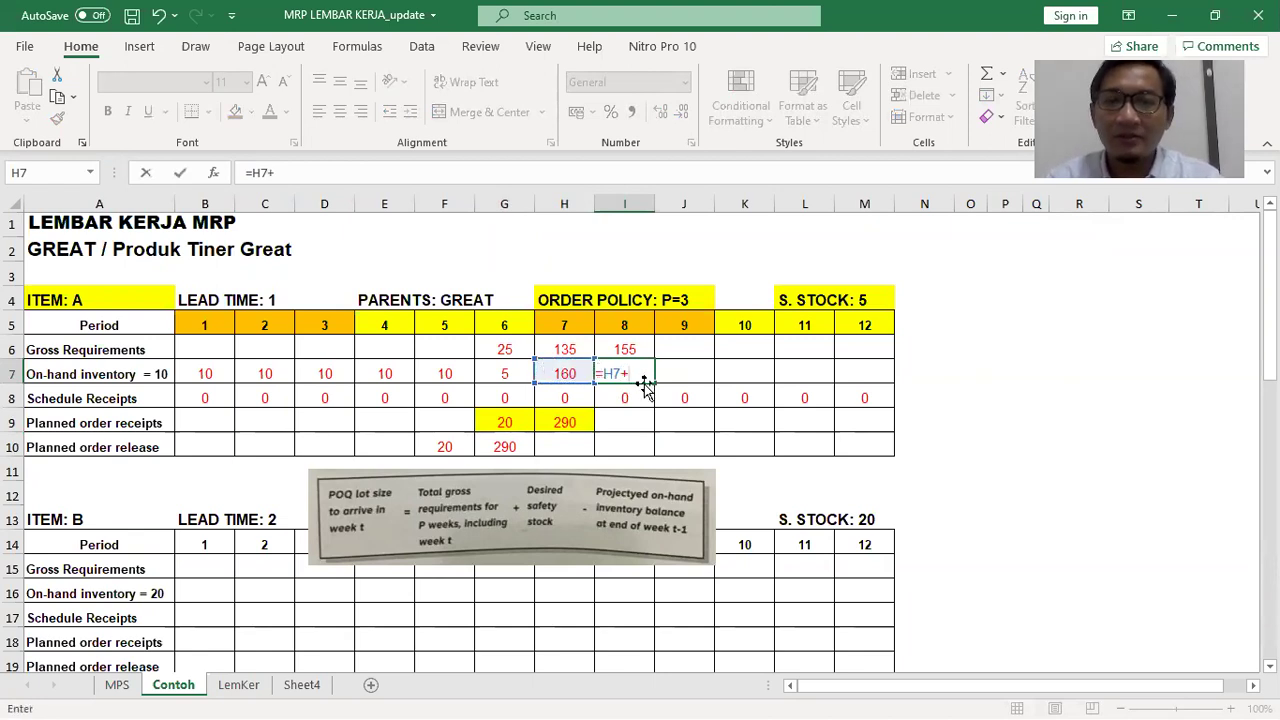
{"action": "left_click", "coordinate": [636, 394]}
{"action": "type", "text": "+"}
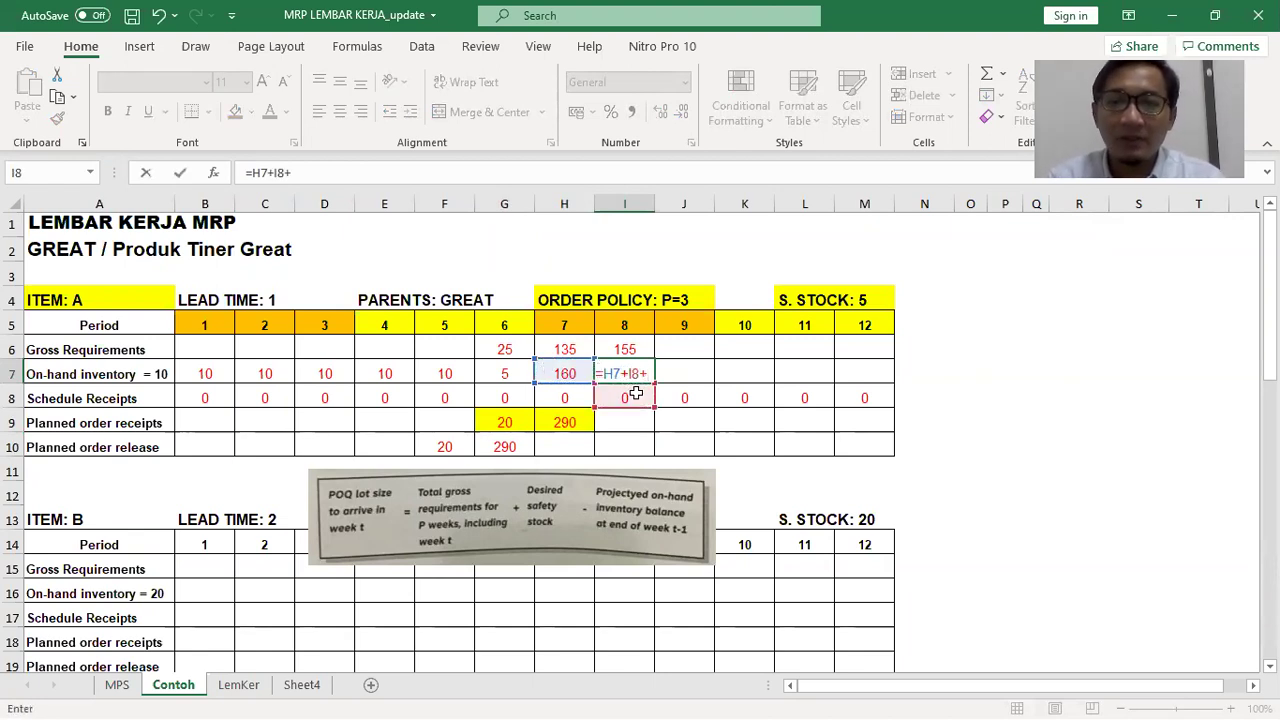
{"action": "left_click", "coordinate": [632, 424]}
{"action": "type", "text": "="}
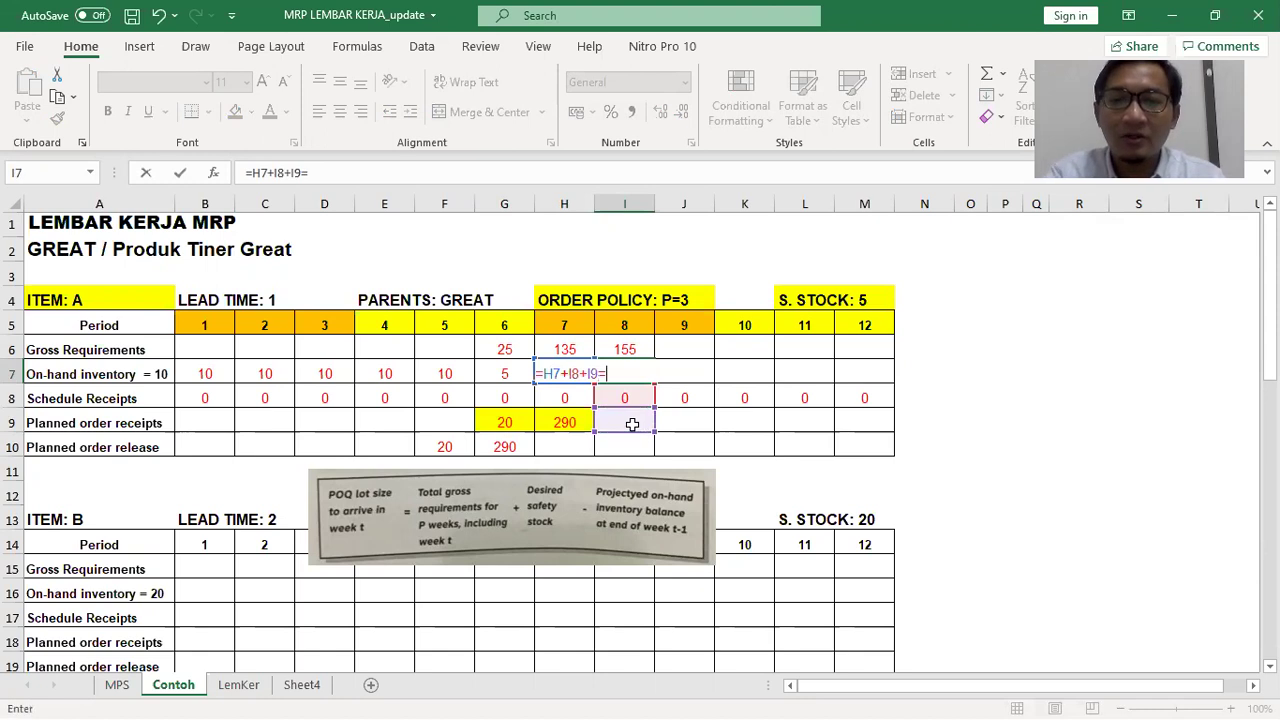
{"action": "left_click", "coordinate": [624, 346]}
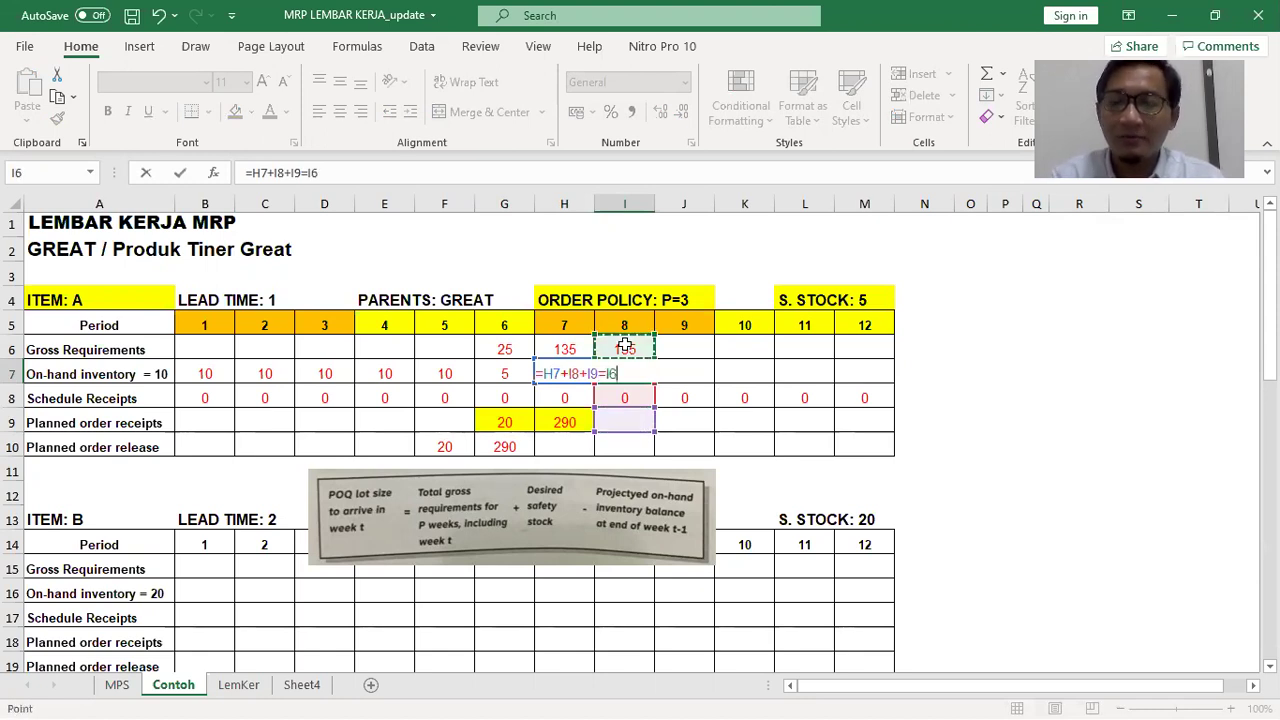
{"action": "key", "text": "ctrl+Return"}
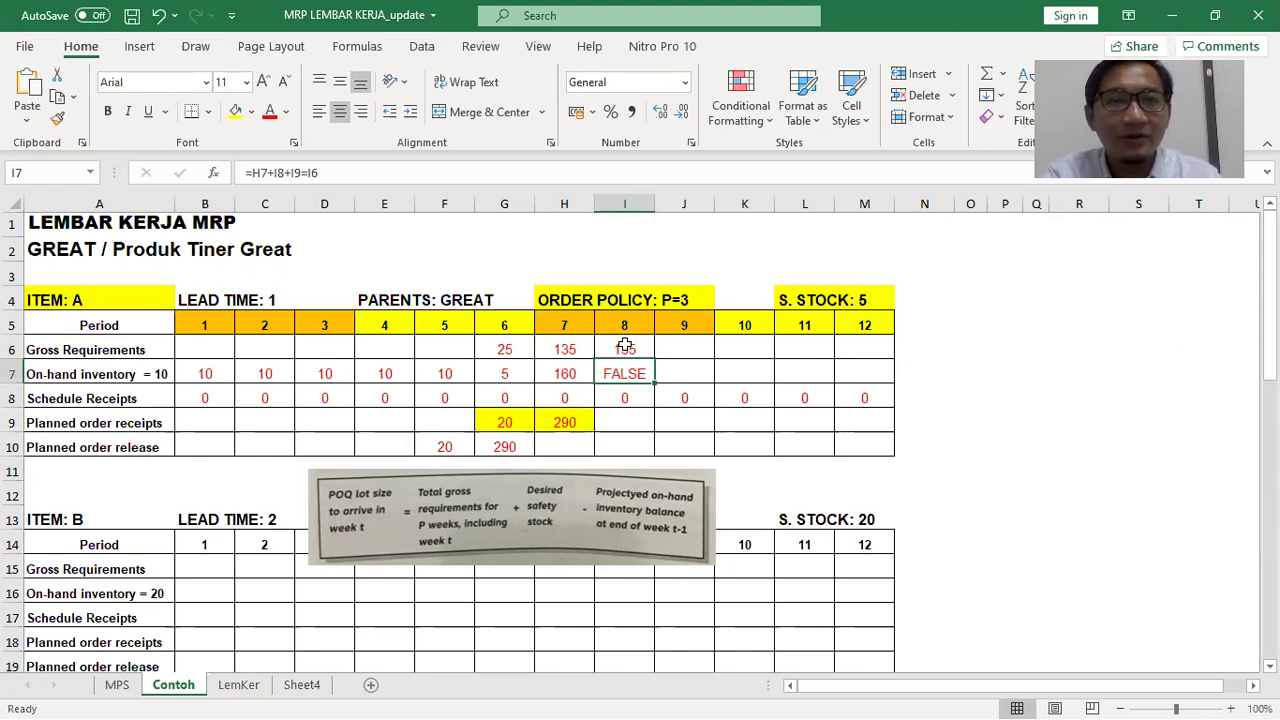
{"action": "left_click", "coordinate": [312, 174]}
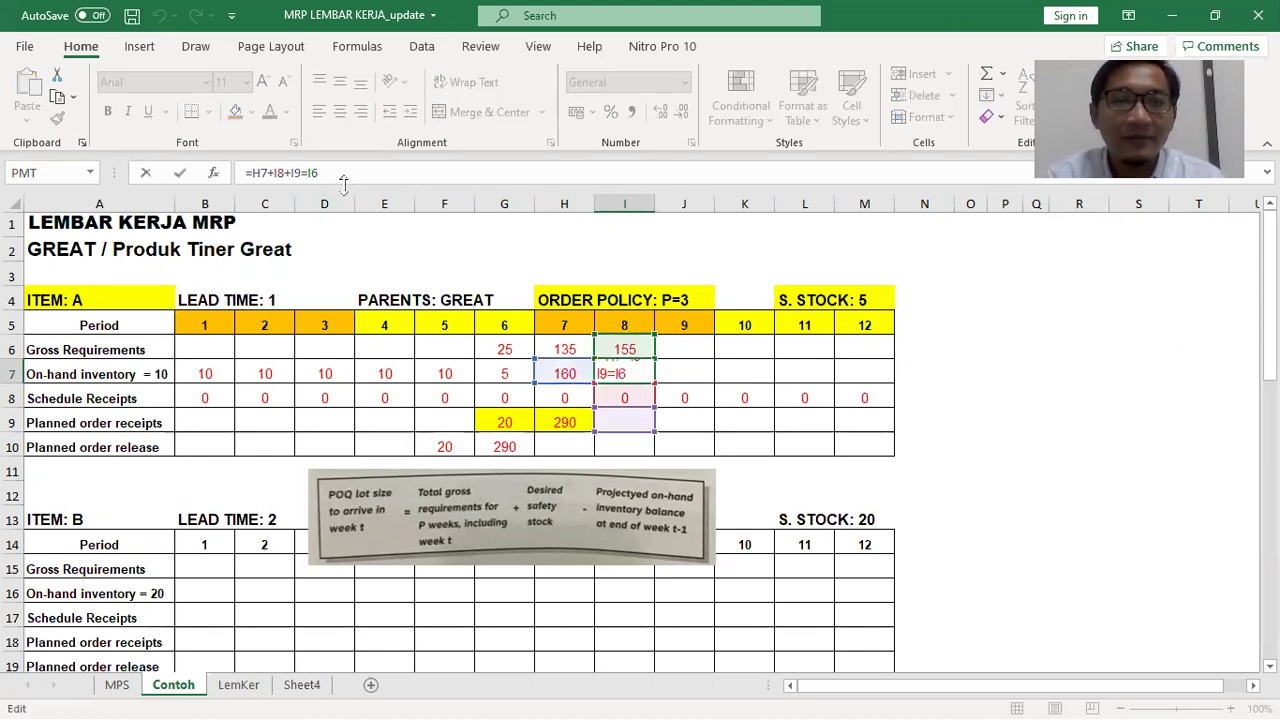
{"action": "key", "text": "BackSpace"}
{"action": "type", "text": "-"}
{"action": "key", "text": "Return"}
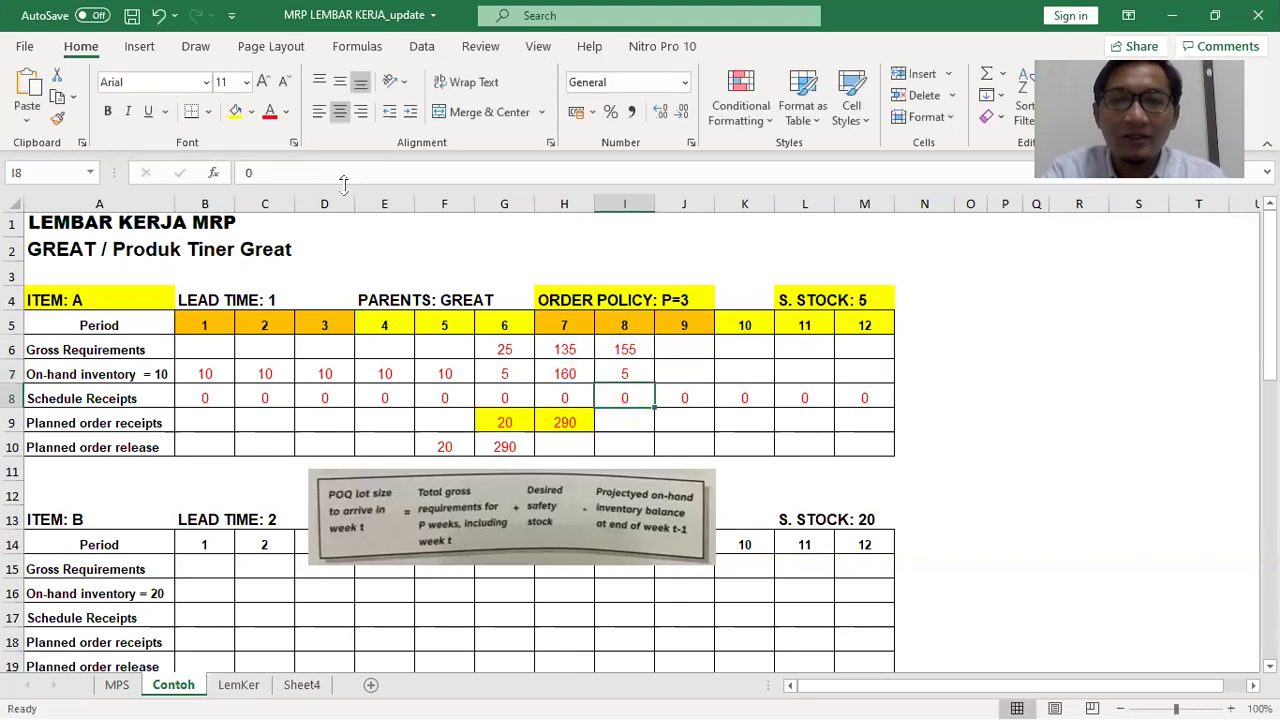
Carry the on-hand balance of 5 into the following periods of the on-hand row
{"action": "key", "text": "Down"}
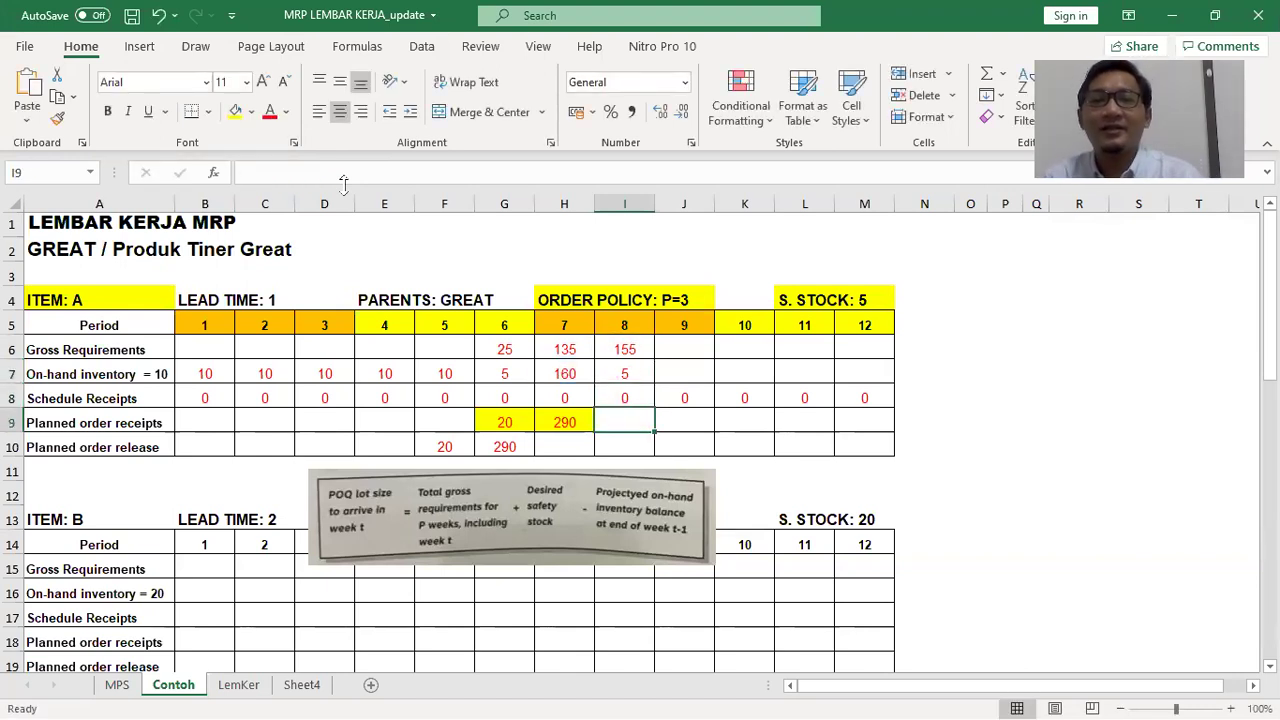
{"action": "key", "text": "Up"}
{"action": "key", "text": "Up"}
{"action": "key", "text": "Right"}
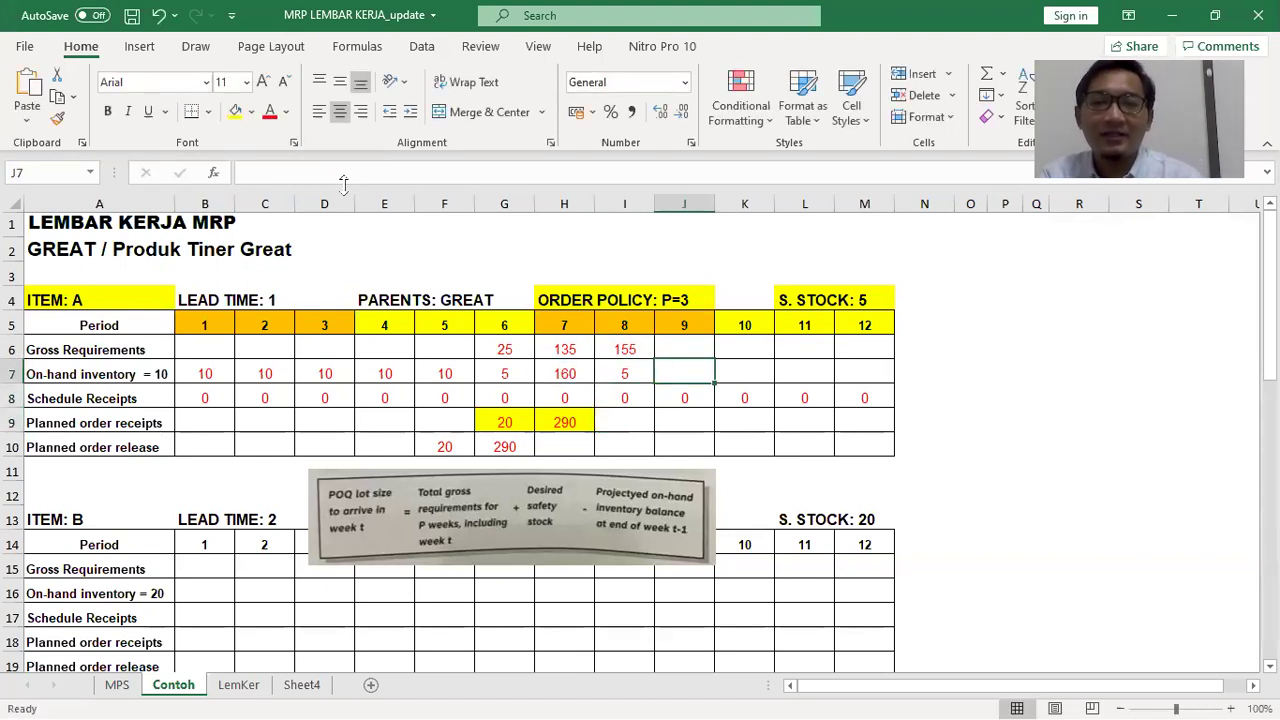
{"action": "key", "text": "Tab"}
{"action": "type", "text": "5"}
{"action": "key", "text": "Tab"}
{"action": "type", "text": "5"}
{"action": "key", "text": "Tab"}
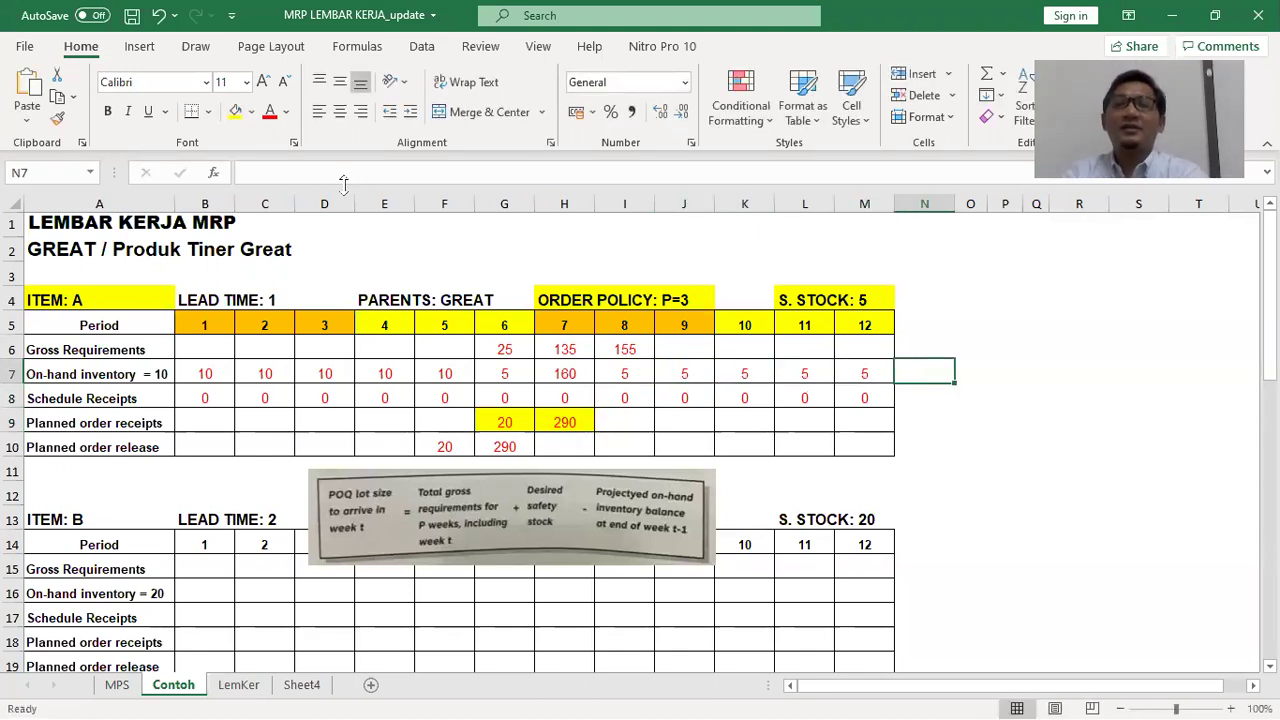
Fill item A's gross requirements 25, 135 and 155 in G6:I6 with blue
{"action": "left_click_drag", "start_coordinate": [508, 349], "coordinate": [640, 347]}
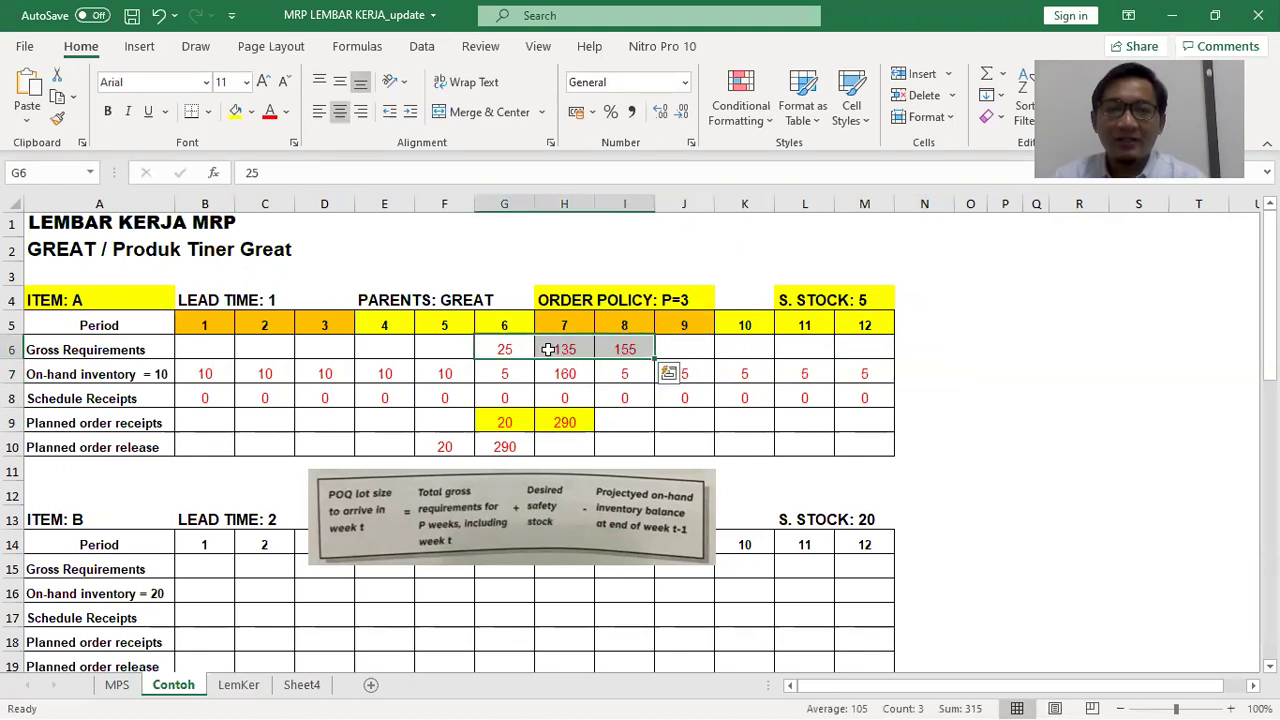
{"action": "left_click", "coordinate": [251, 111]}
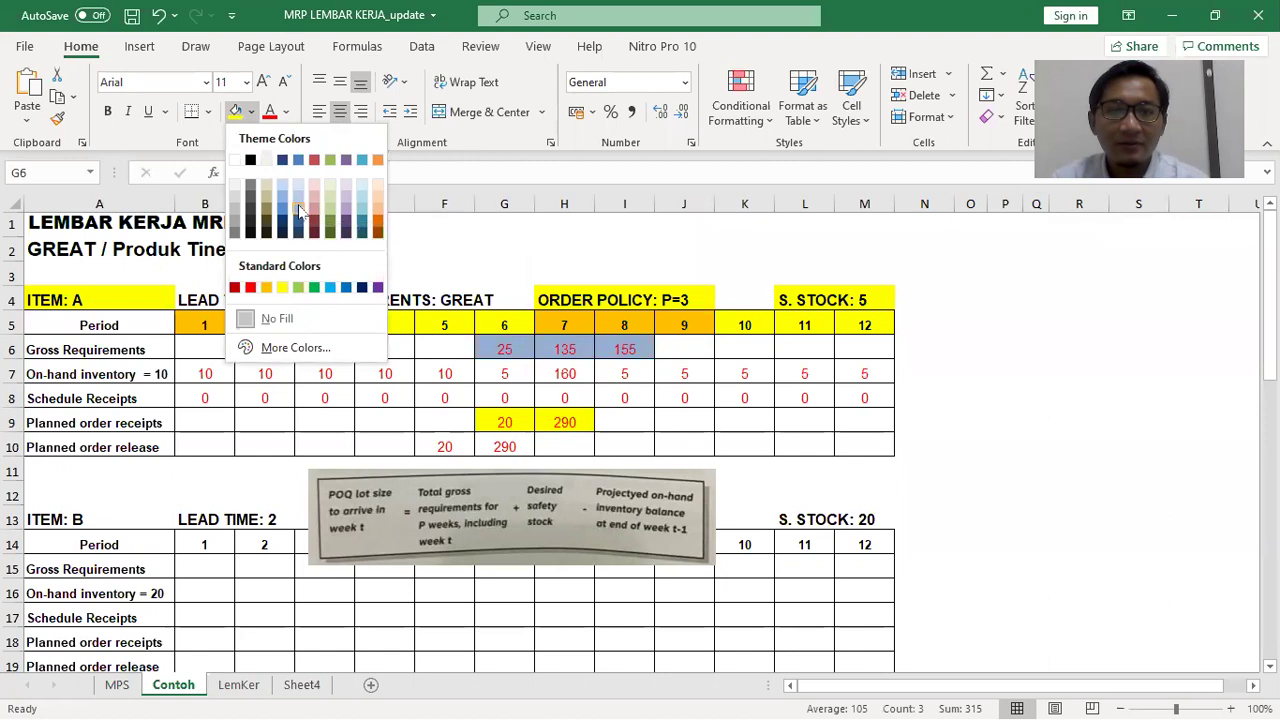
{"action": "left_click", "coordinate": [298, 210]}
{"action": "left_click", "coordinate": [1028, 340]}
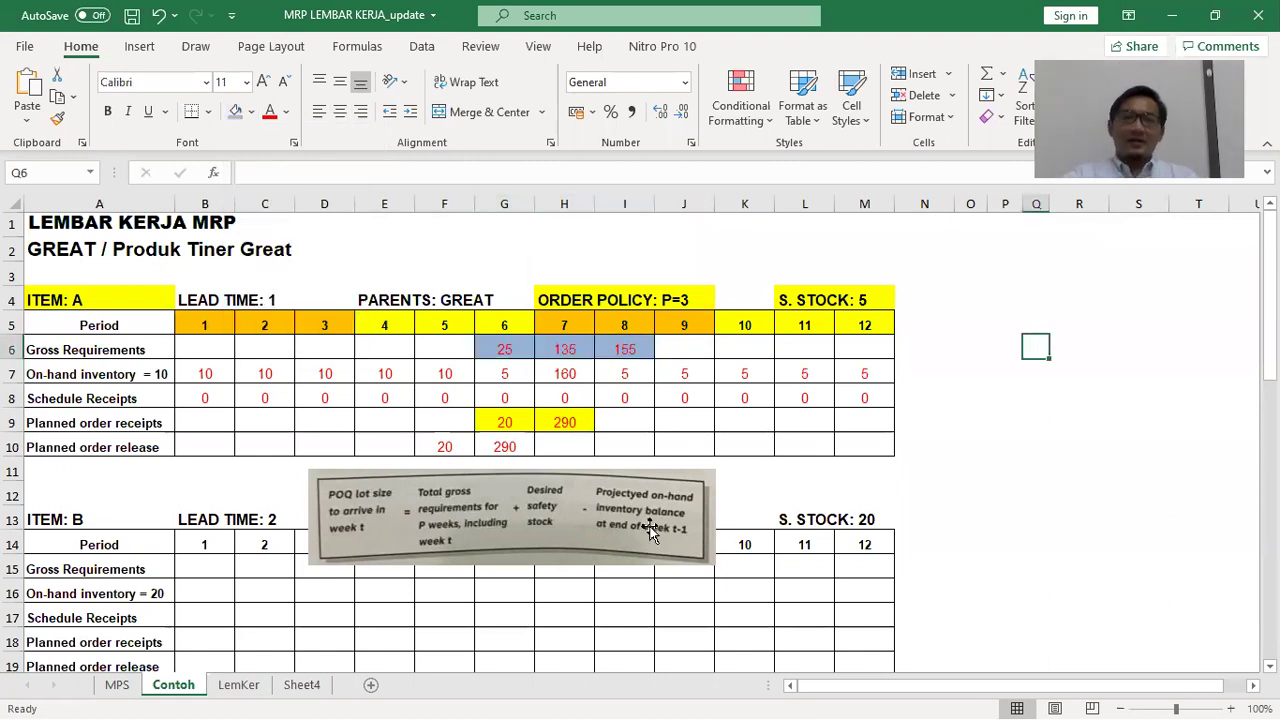
{"action": "left_click", "coordinate": [647, 530]}
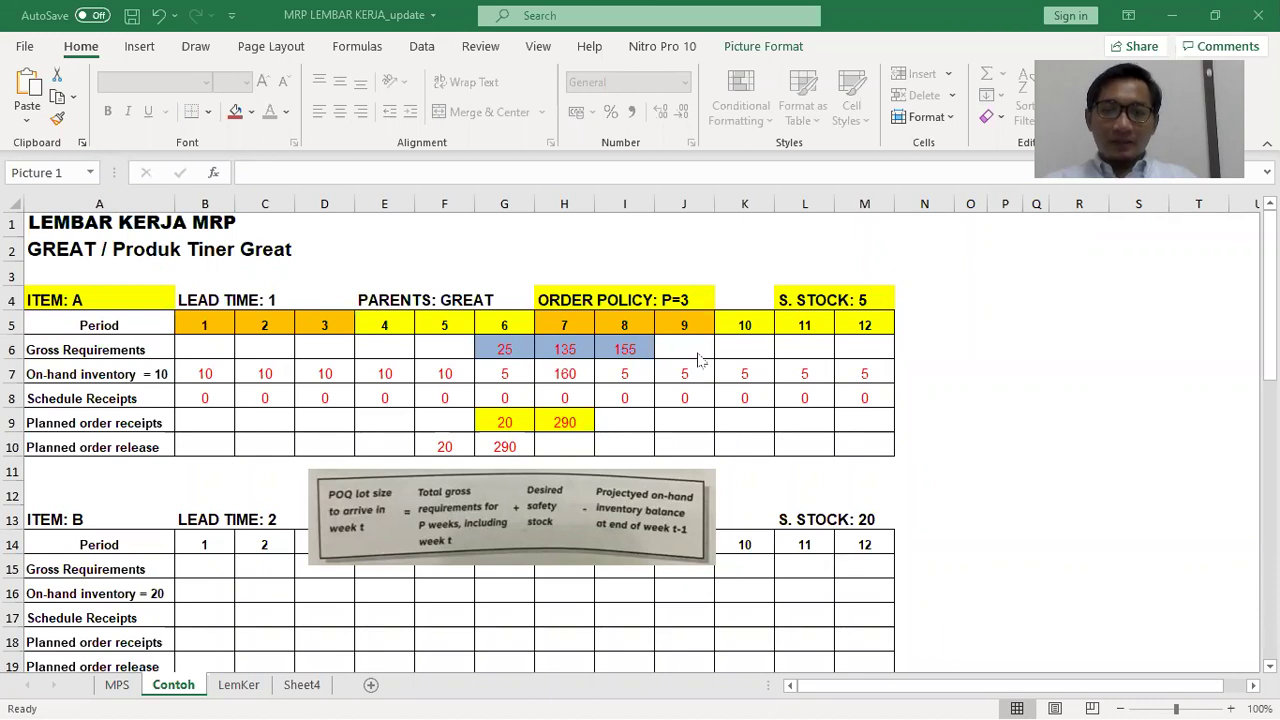
Delete the POQ formula picture and fill the ITEM: B label yellow
{"action": "left_click_drag", "start_coordinate": [596, 494], "coordinate": [972, 452]}
{"action": "key", "text": "Delete"}
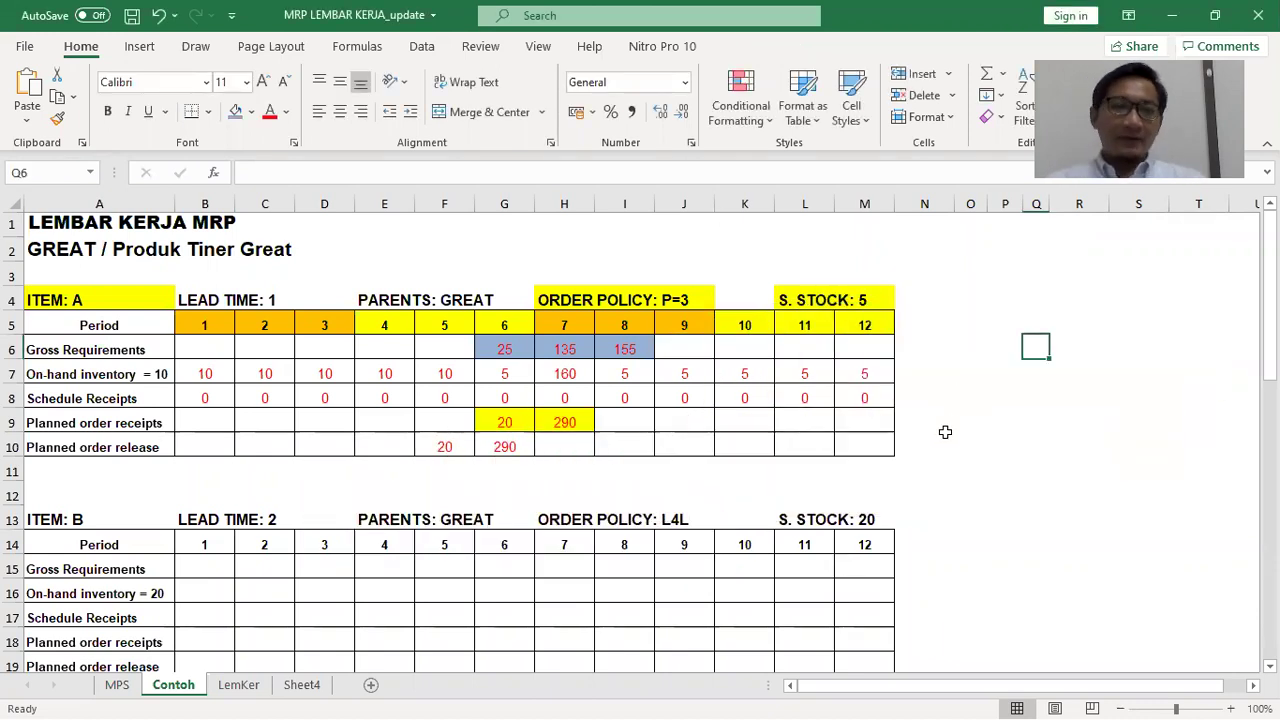
{"action": "left_click", "coordinate": [107, 508]}
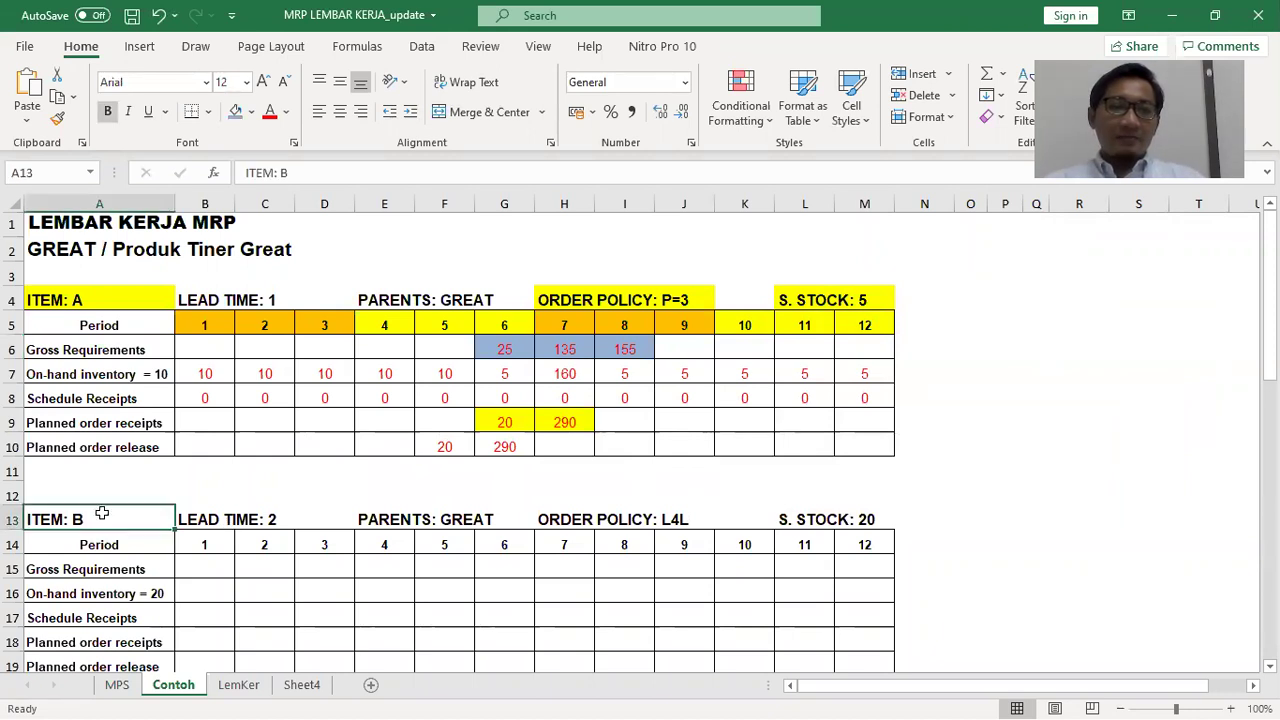
{"action": "left_click", "coordinate": [251, 112]}
{"action": "left_click", "coordinate": [282, 278]}
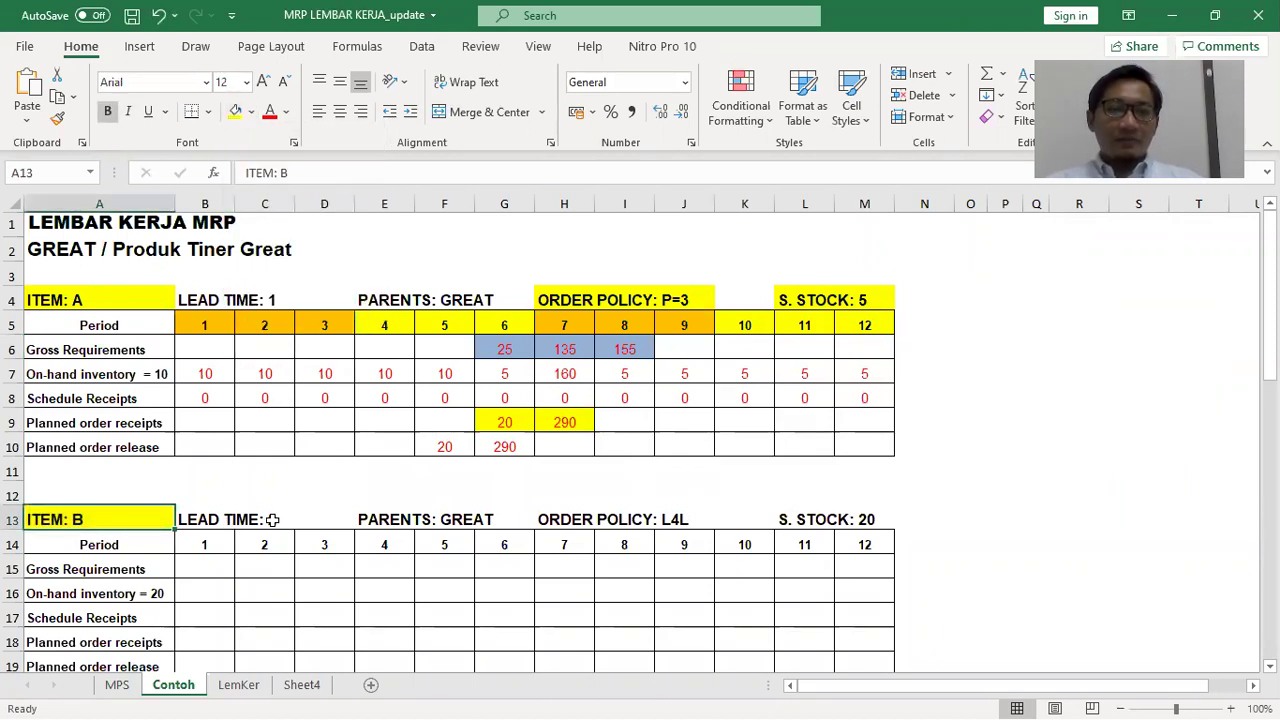
Fill item B's PARENTS, LEAD TIME, ORDER POLICY: L4L and S. STOCK: 20 labels yellow
{"action": "left_click", "coordinate": [416, 518]}
{"action": "left_click", "coordinate": [370, 518]}
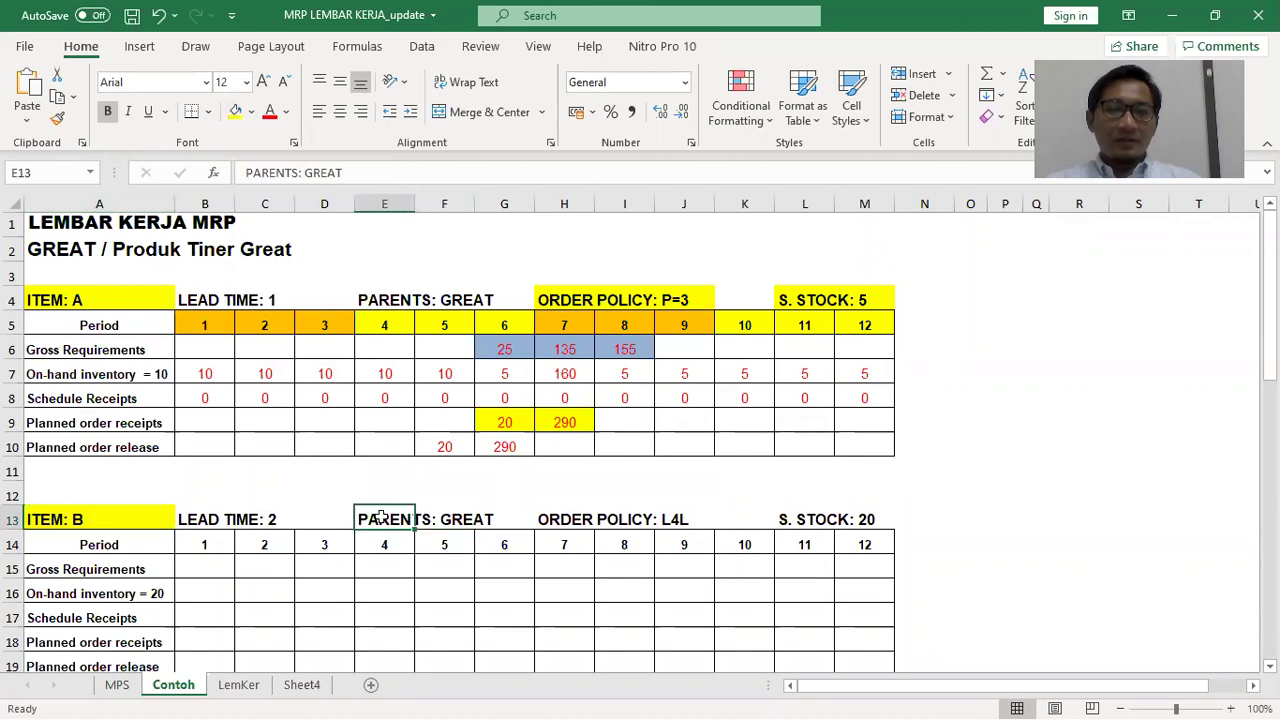
{"action": "left_click", "coordinate": [215, 518]}
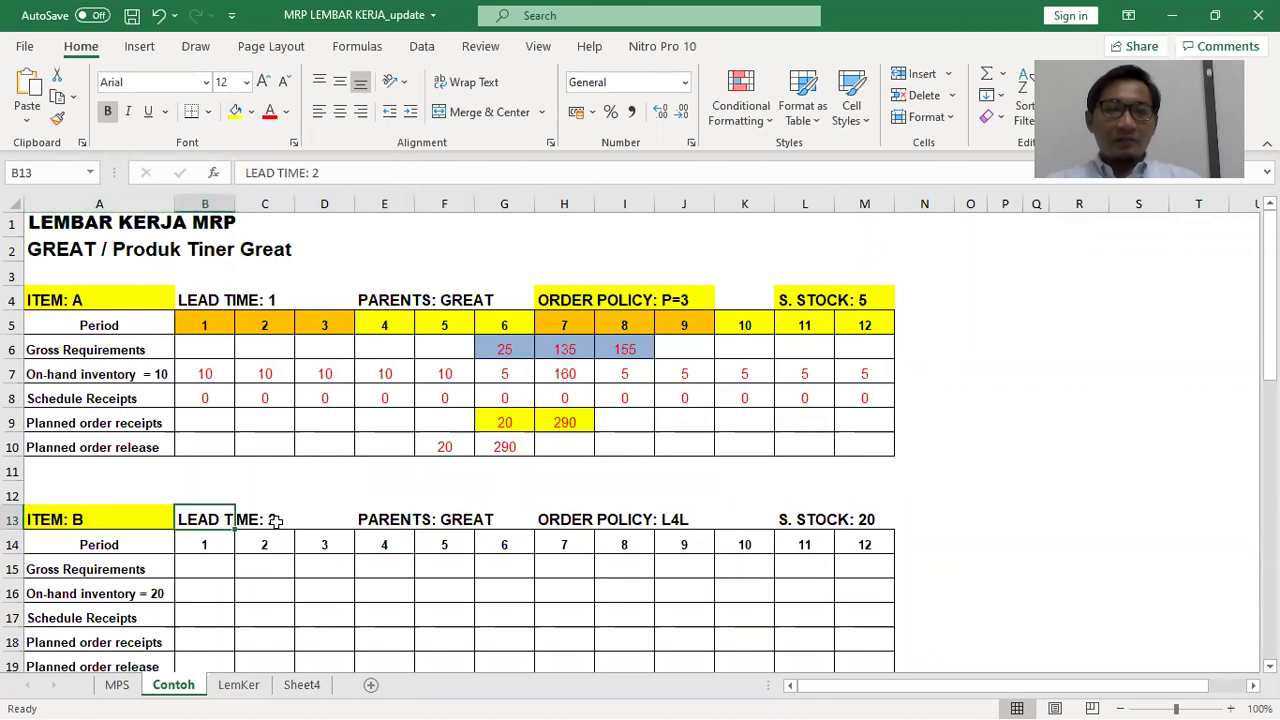
{"action": "left_click_drag", "start_coordinate": [551, 513], "coordinate": [690, 518]}
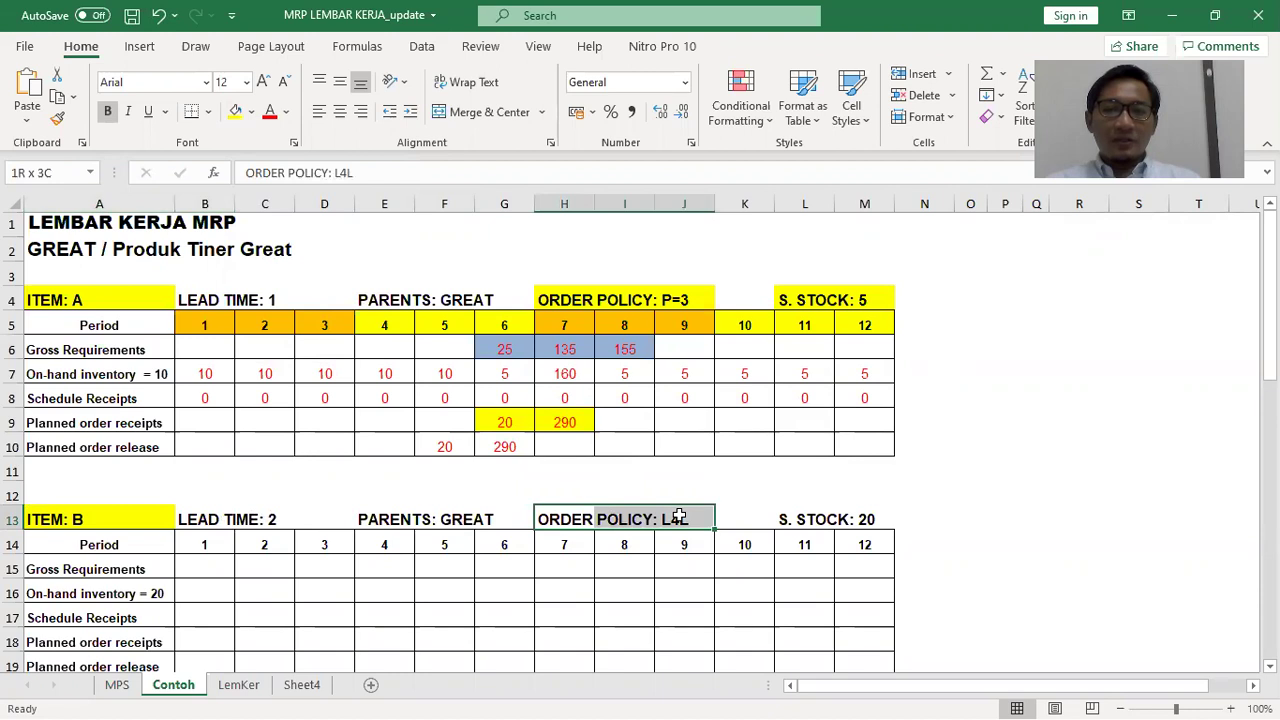
{"action": "left_click", "coordinate": [238, 113]}
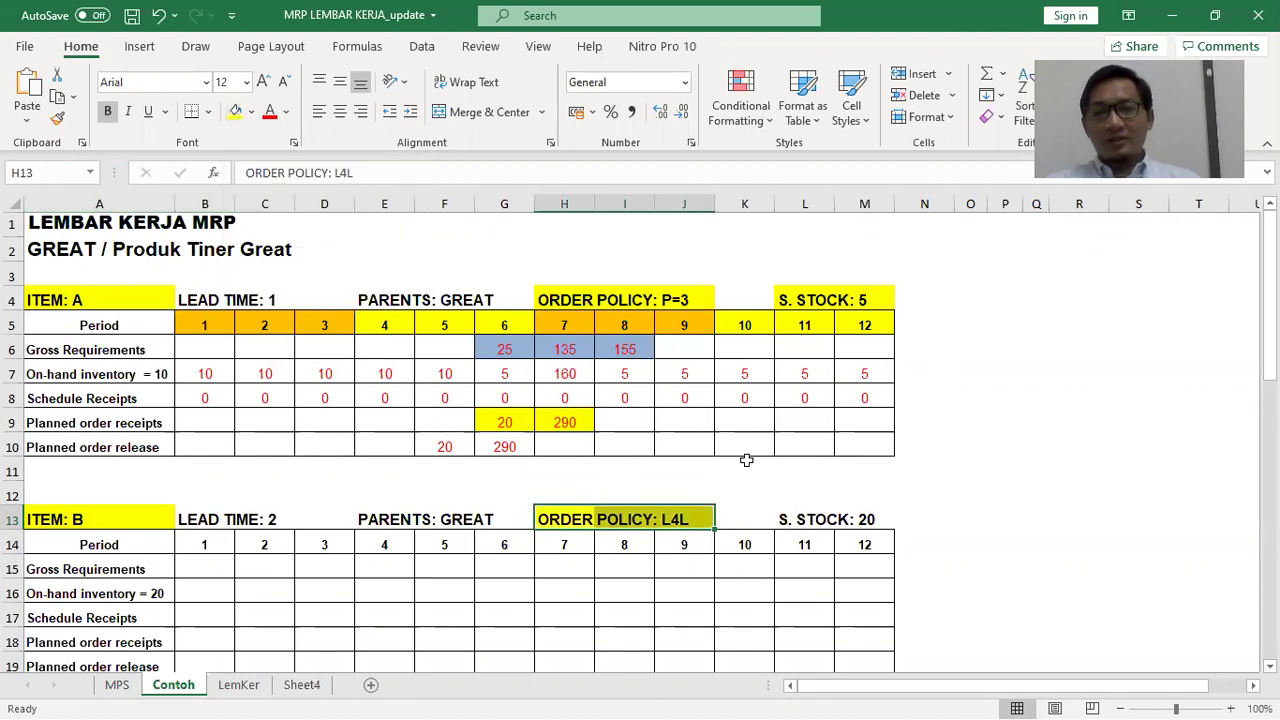
{"action": "left_click", "coordinate": [1005, 492]}
{"action": "left_click", "coordinate": [800, 516]}
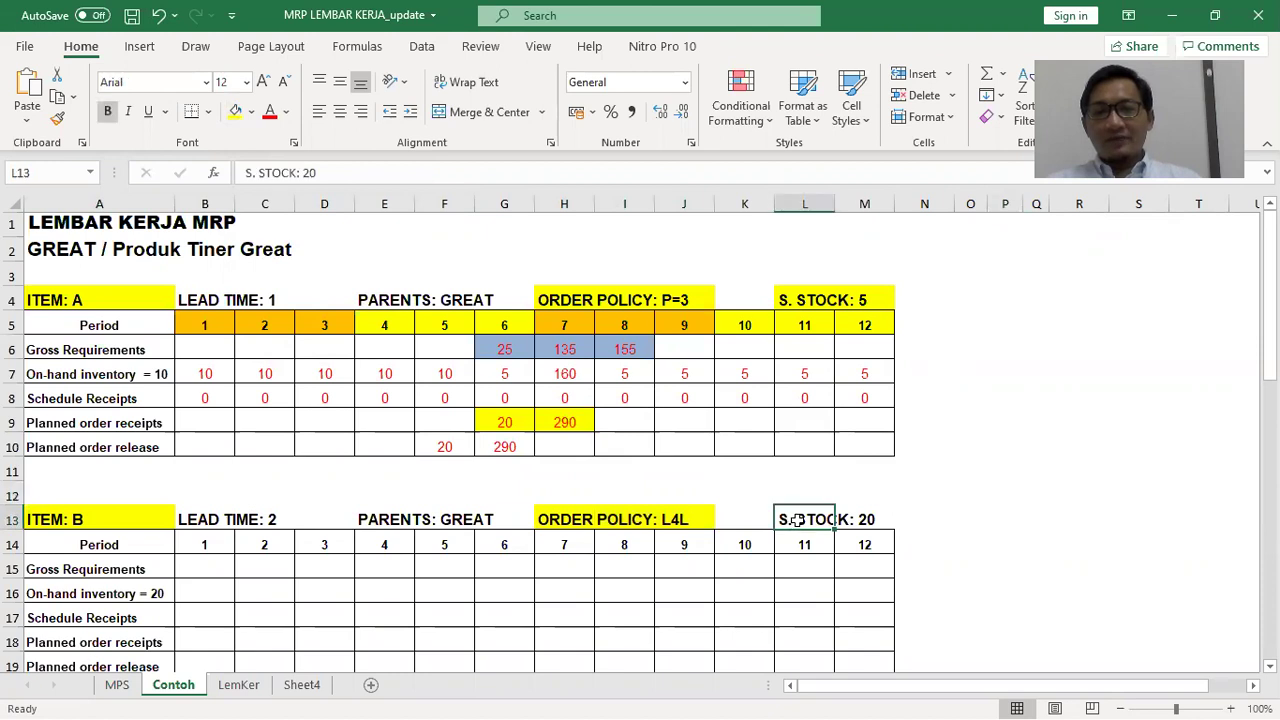
{"action": "left_click_drag", "start_coordinate": [858, 515], "coordinate": [806, 513]}
{"action": "left_click", "coordinate": [238, 113]}
{"action": "left_click", "coordinate": [924, 398]}
Turn the 20 in item B's 'On-hand inventory = 20' label red
{"action": "left_click", "coordinate": [100, 590]}
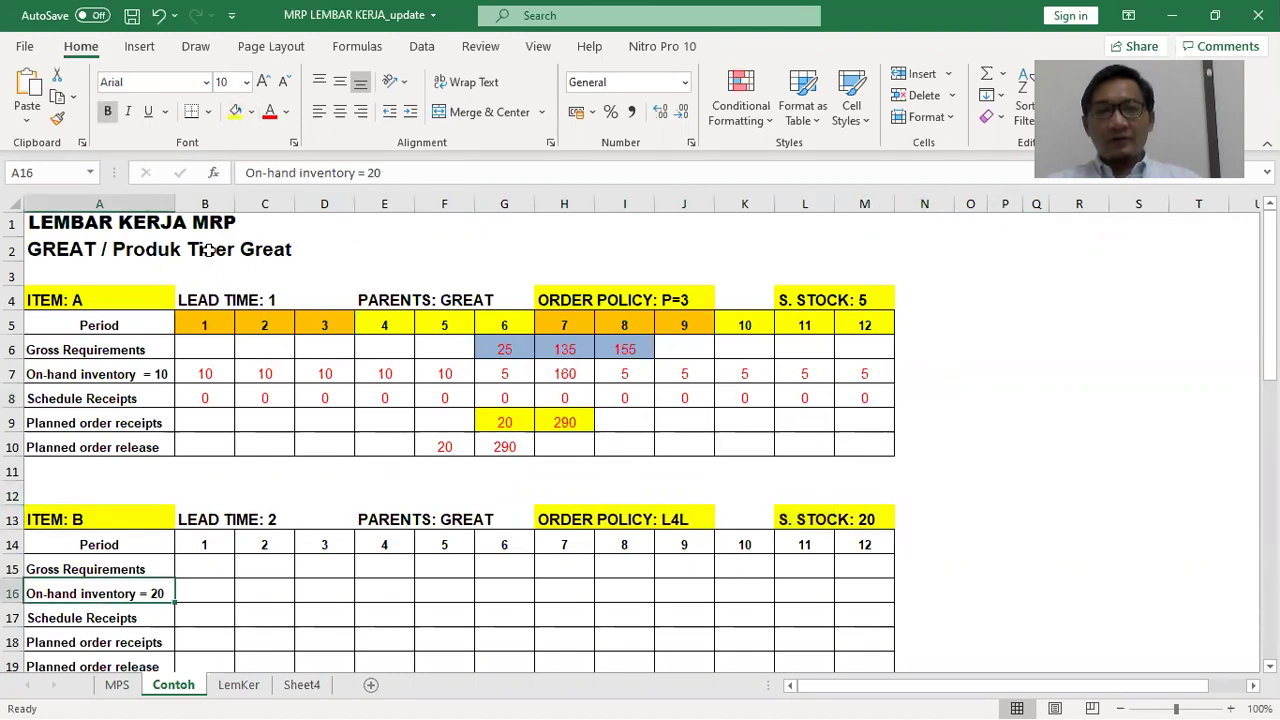
{"action": "left_click_drag", "start_coordinate": [370, 173], "coordinate": [382, 173]}
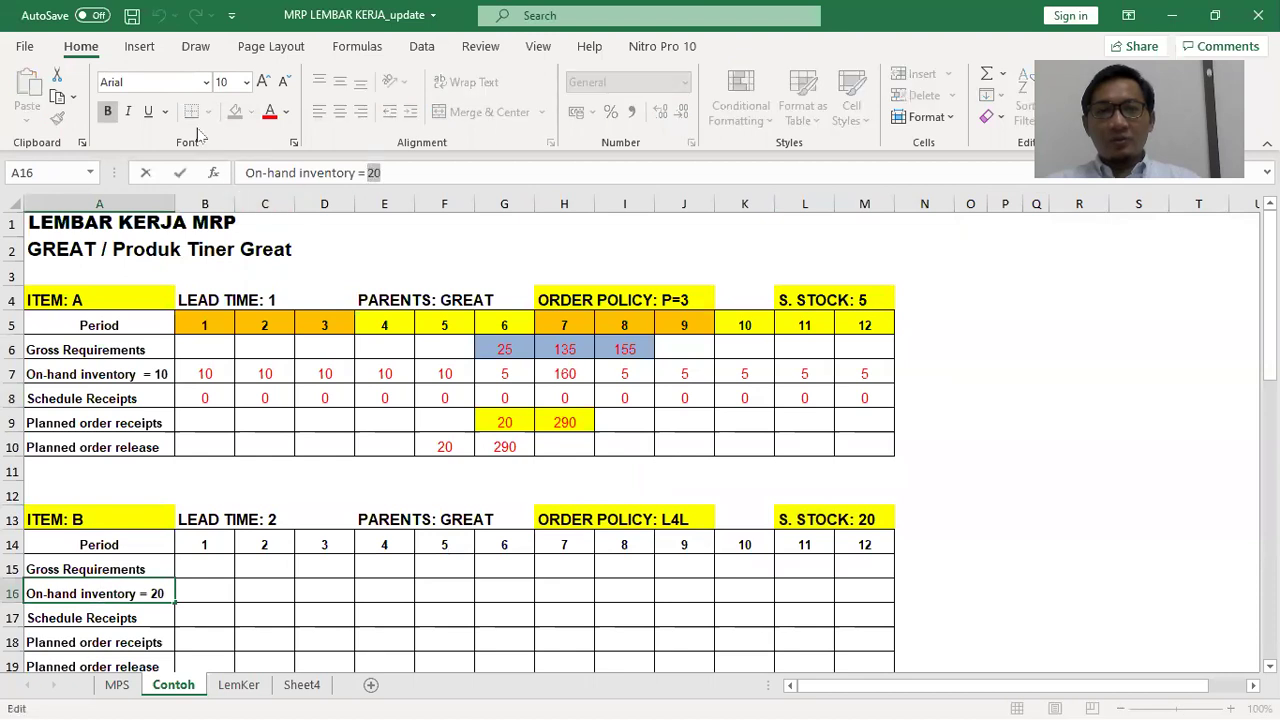
{"action": "left_click", "coordinate": [269, 111]}
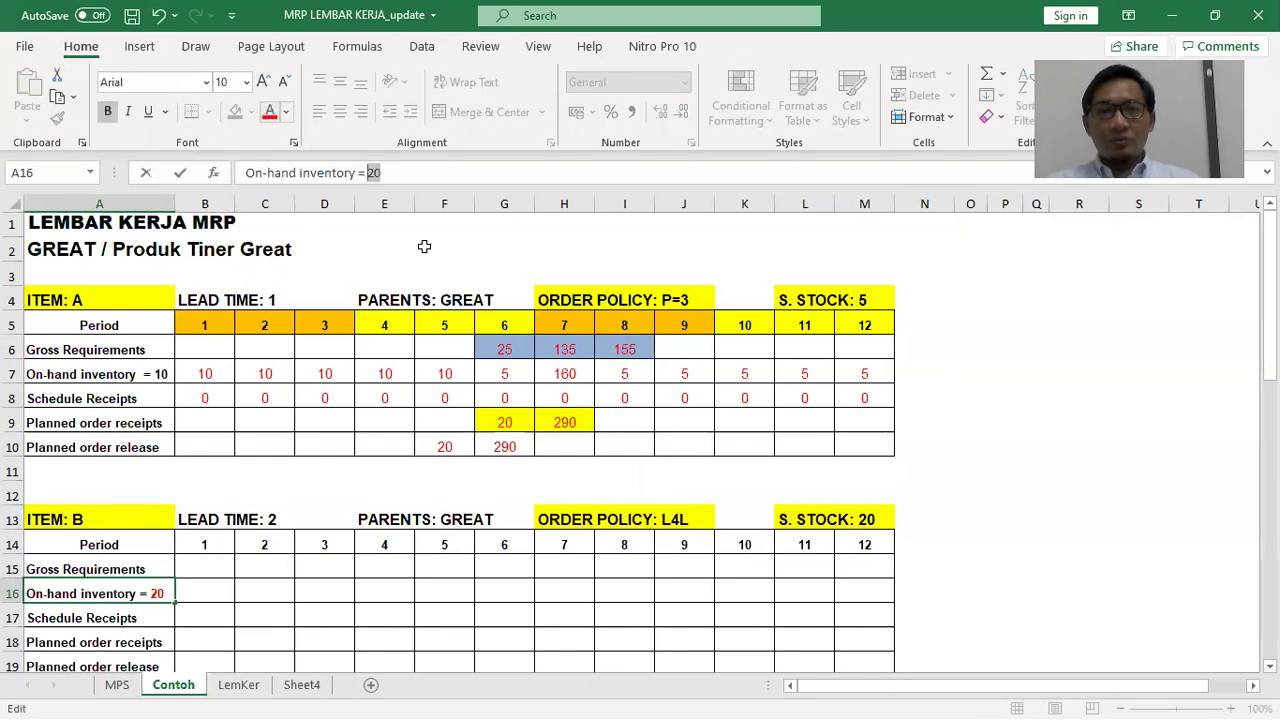
{"action": "left_click", "coordinate": [1055, 567]}
Clear all values from item B's table cells B15:M19
{"action": "scroll", "coordinate": [971, 509], "scroll_direction": "down", "scroll_amount": 2}
{"action": "left_click_drag", "start_coordinate": [213, 423], "coordinate": [840, 526]}
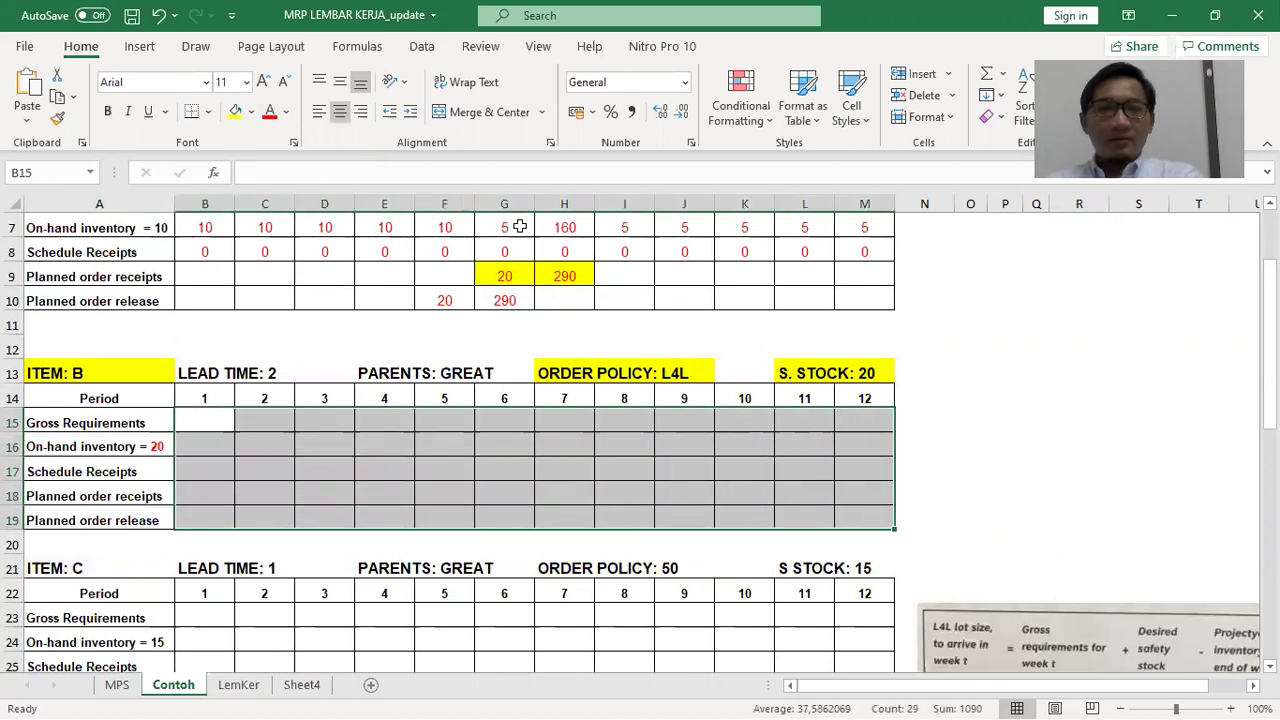
{"action": "key", "text": "Delete"}
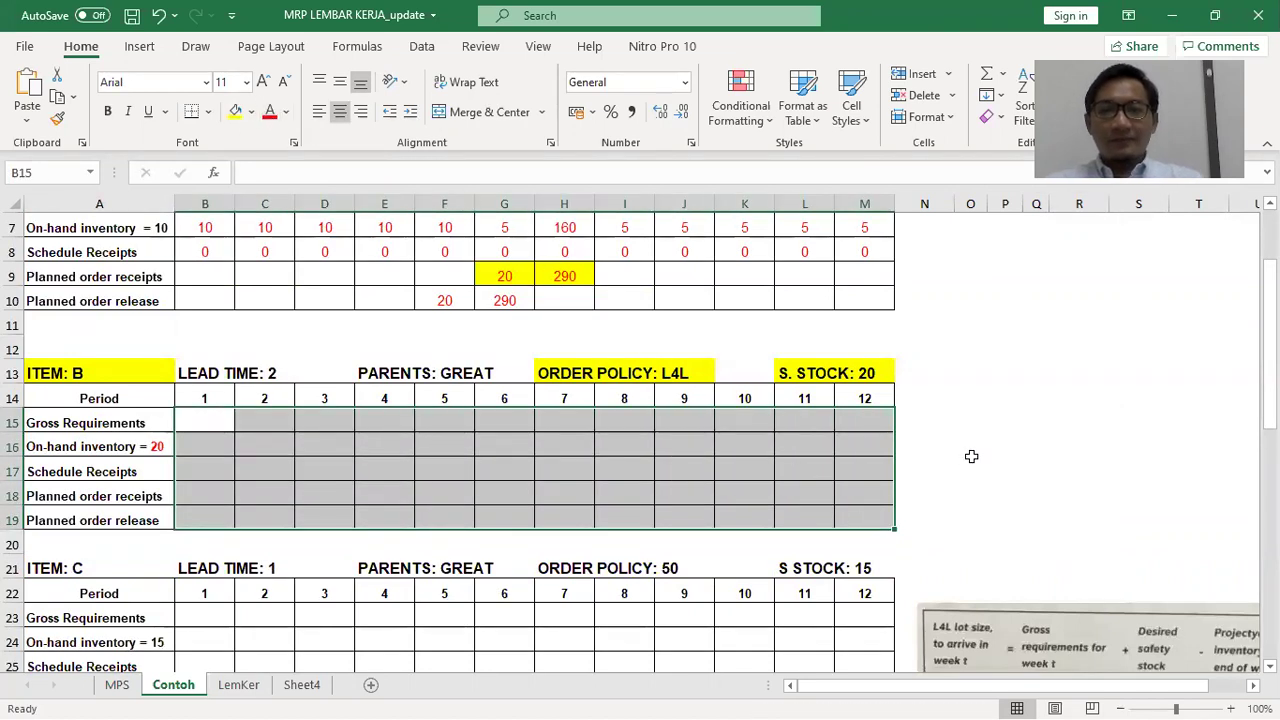
{"action": "left_click", "coordinate": [968, 466]}
{"action": "scroll", "coordinate": [930, 455], "scroll_direction": "up", "scroll_amount": 1}
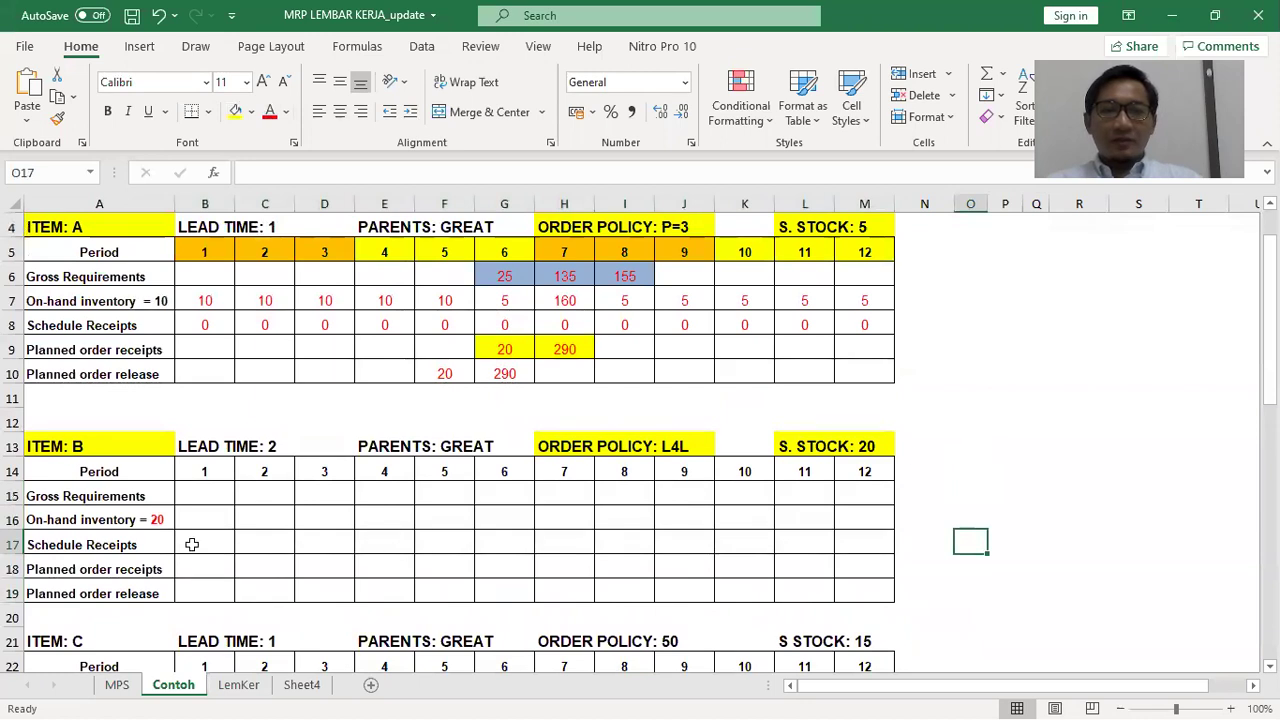
{"action": "left_click", "coordinate": [192, 544]}
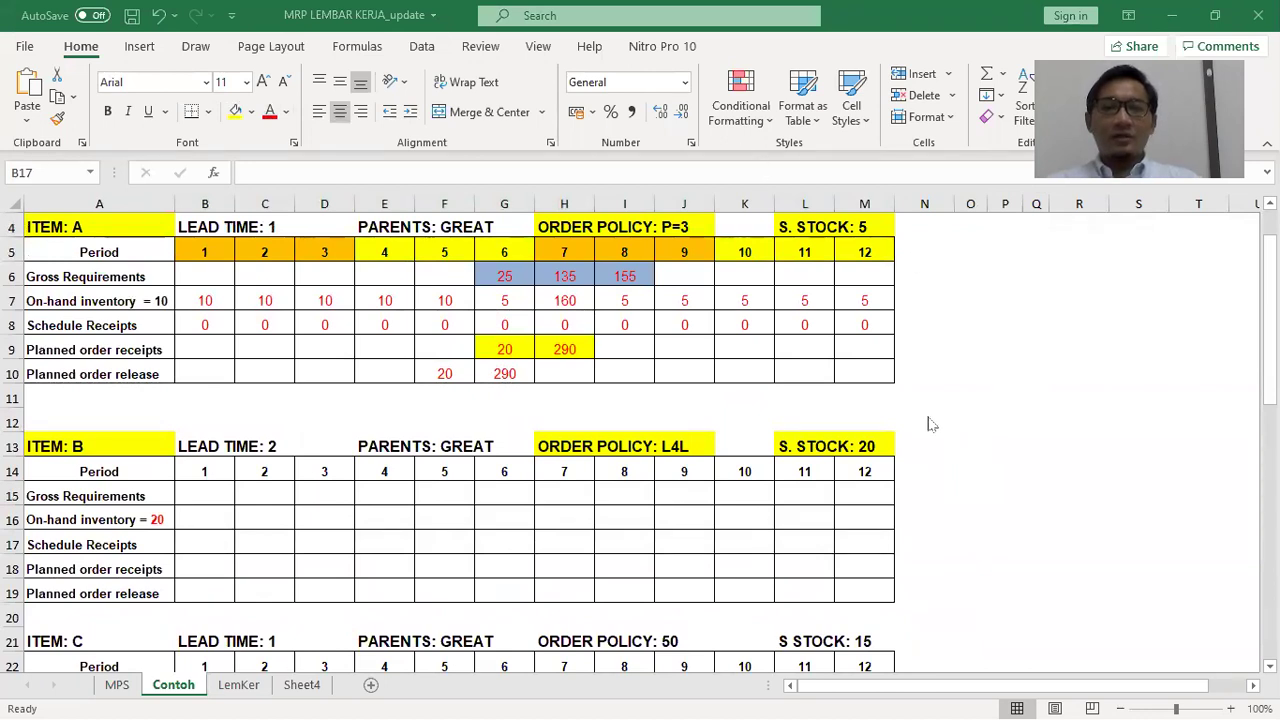
Insert six blank rows at row 11 so item B's table starts at row 19
{"action": "scroll", "coordinate": [348, 380], "scroll_direction": "up", "scroll_amount": 1}
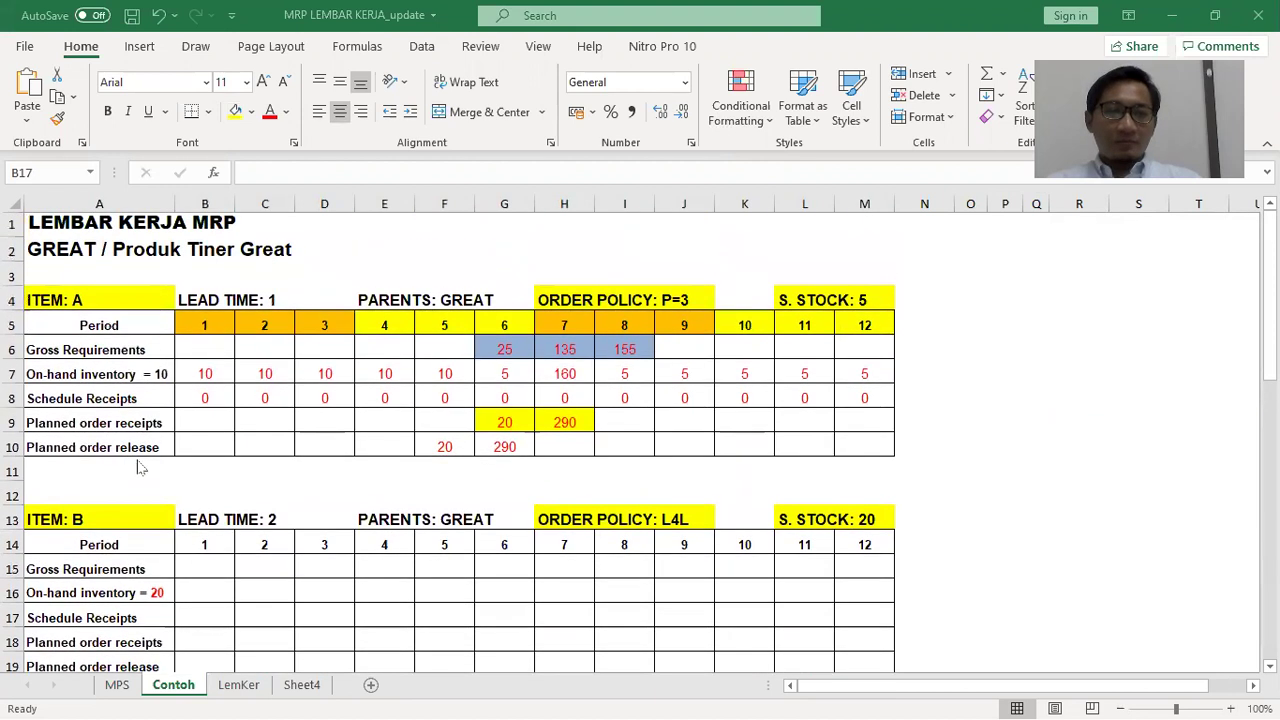
{"action": "left_click", "coordinate": [28, 472]}
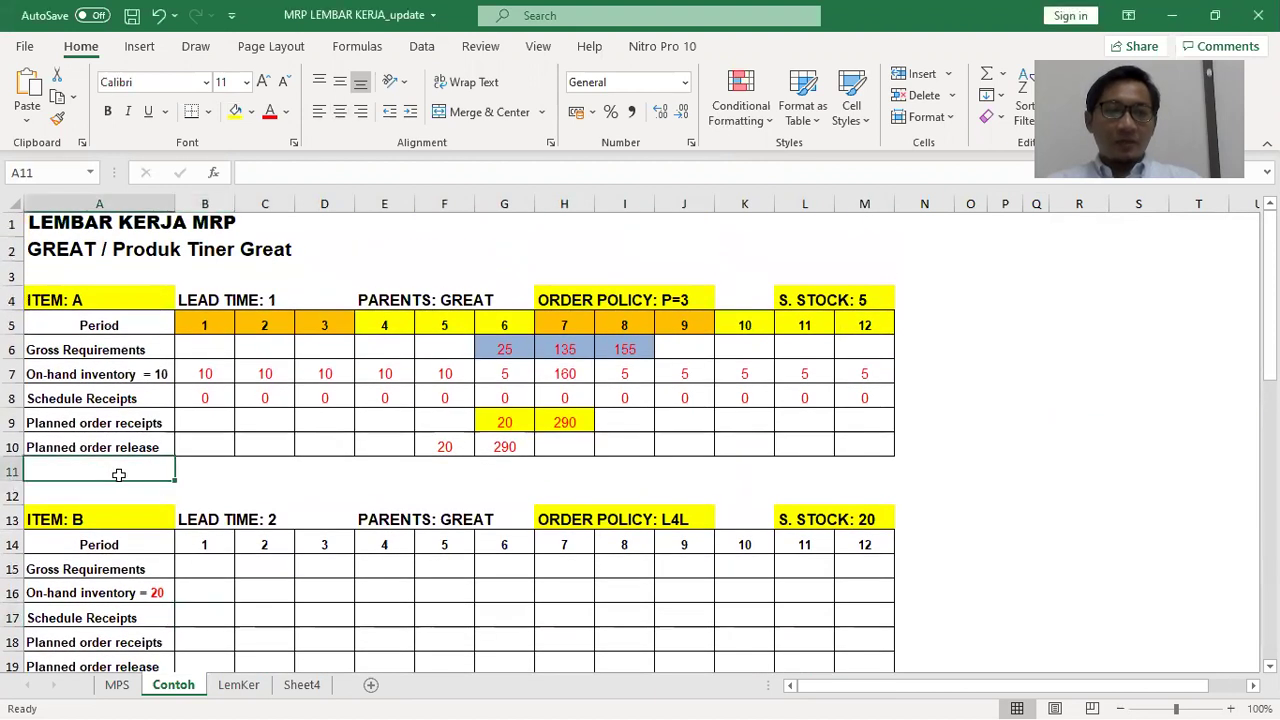
{"action": "right_click", "coordinate": [20, 478]}
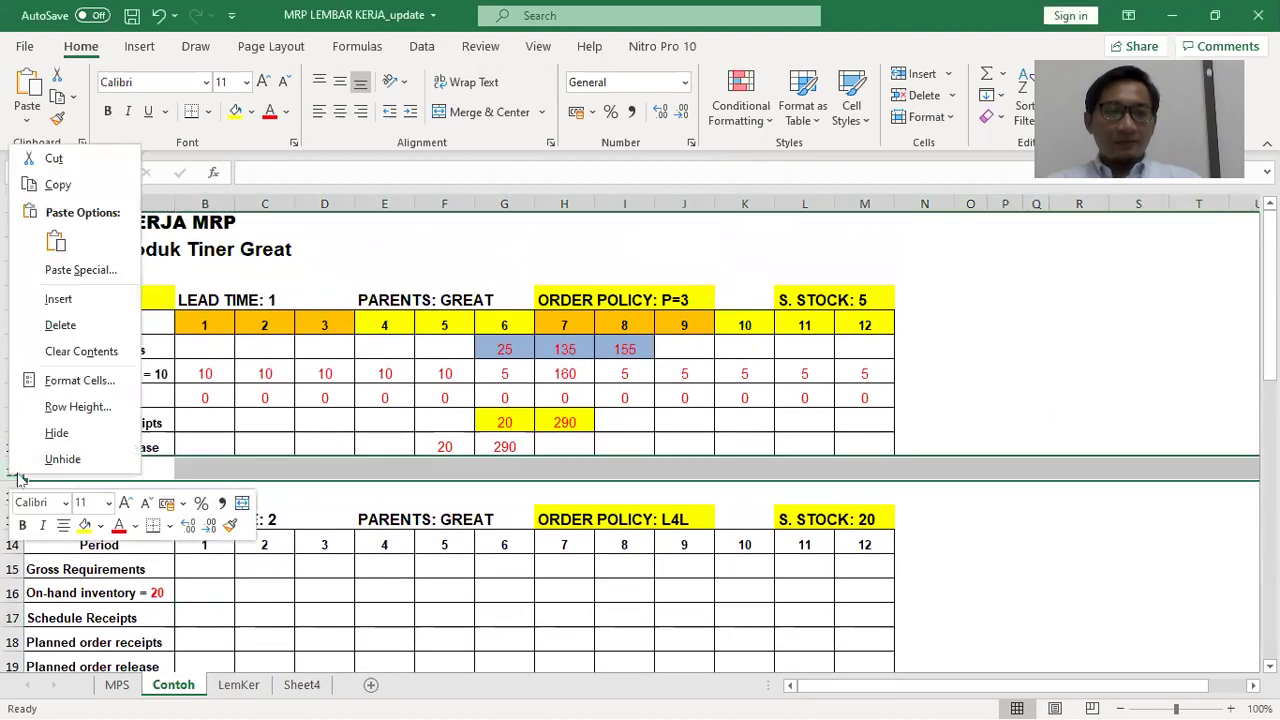
{"action": "left_click", "coordinate": [82, 300]}
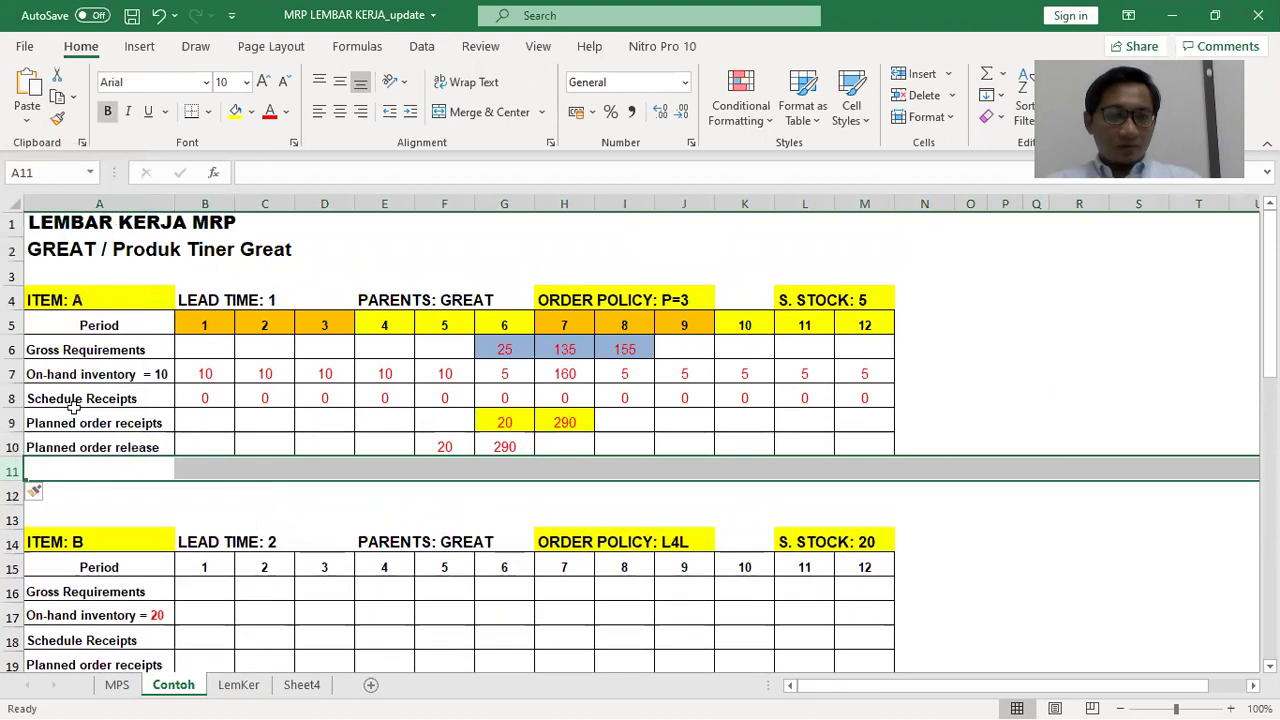
{"action": "right_click", "coordinate": [18, 472]}
{"action": "left_click", "coordinate": [65, 296]}
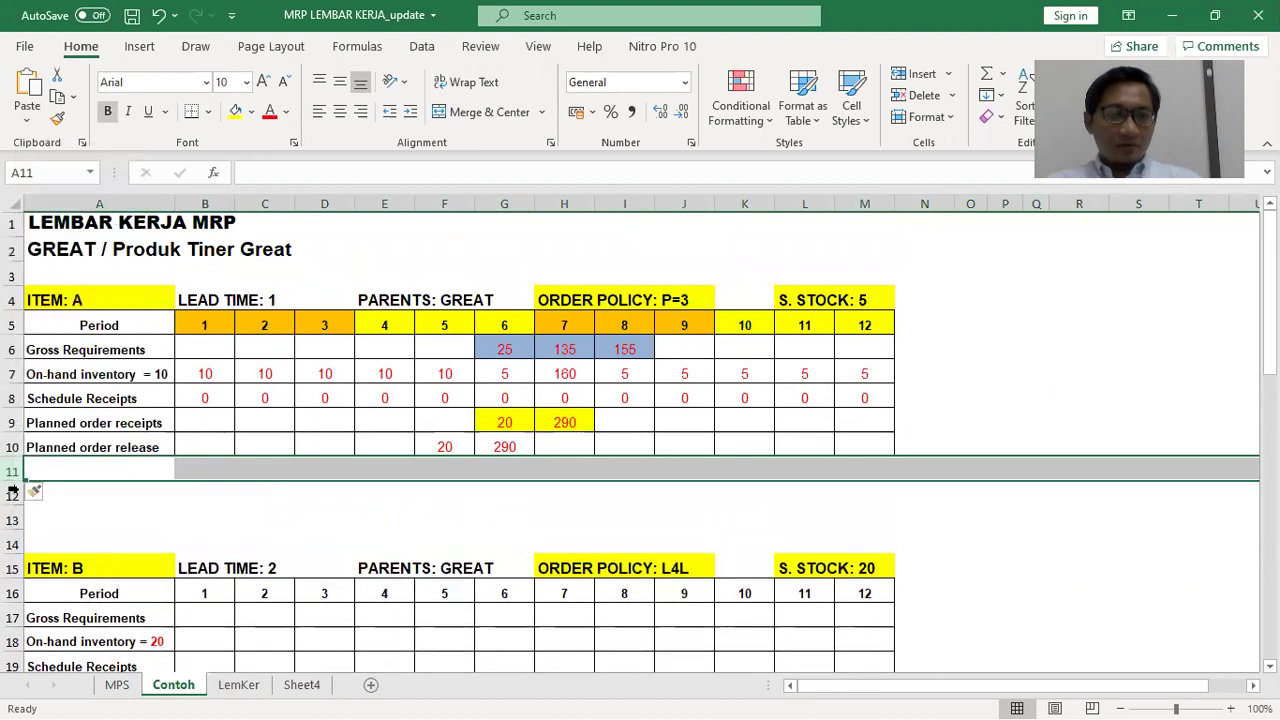
{"action": "right_click", "coordinate": [18, 492]}
{"action": "left_click", "coordinate": [60, 314]}
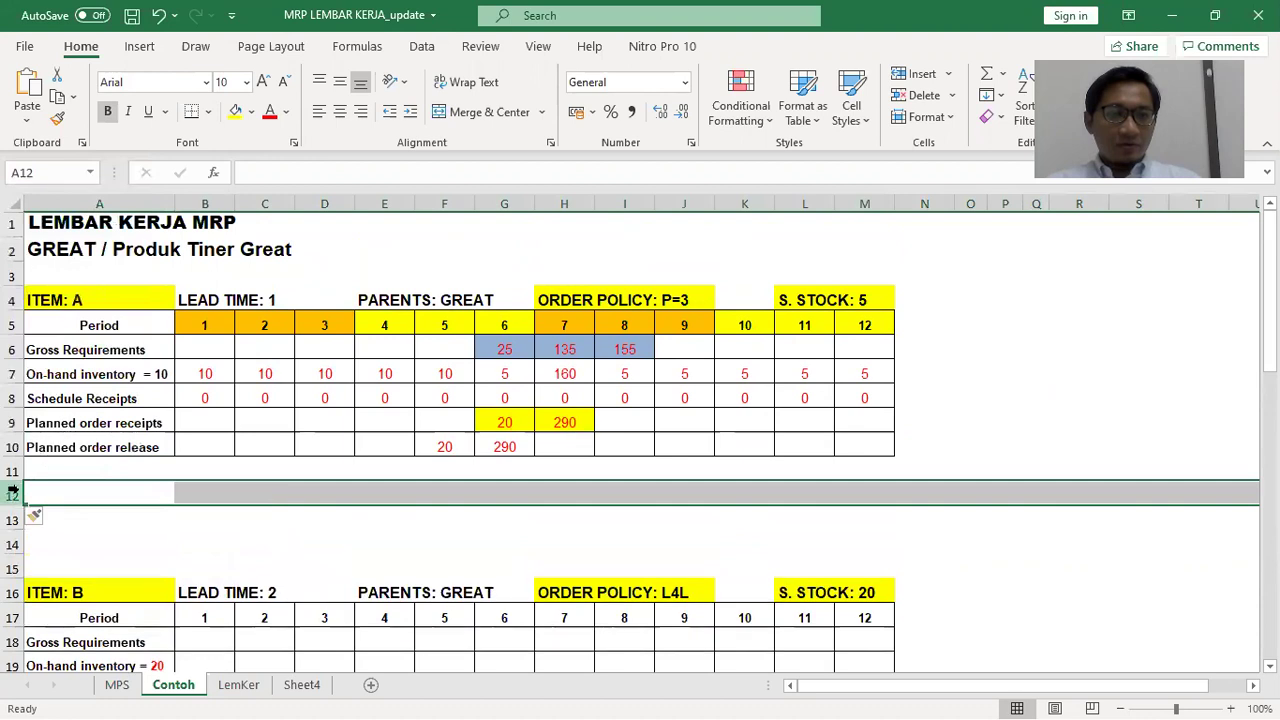
{"action": "right_click", "coordinate": [16, 494]}
{"action": "left_click", "coordinate": [65, 311]}
{"action": "scroll", "coordinate": [66, 398], "scroll_direction": "down", "scroll_amount": 1}
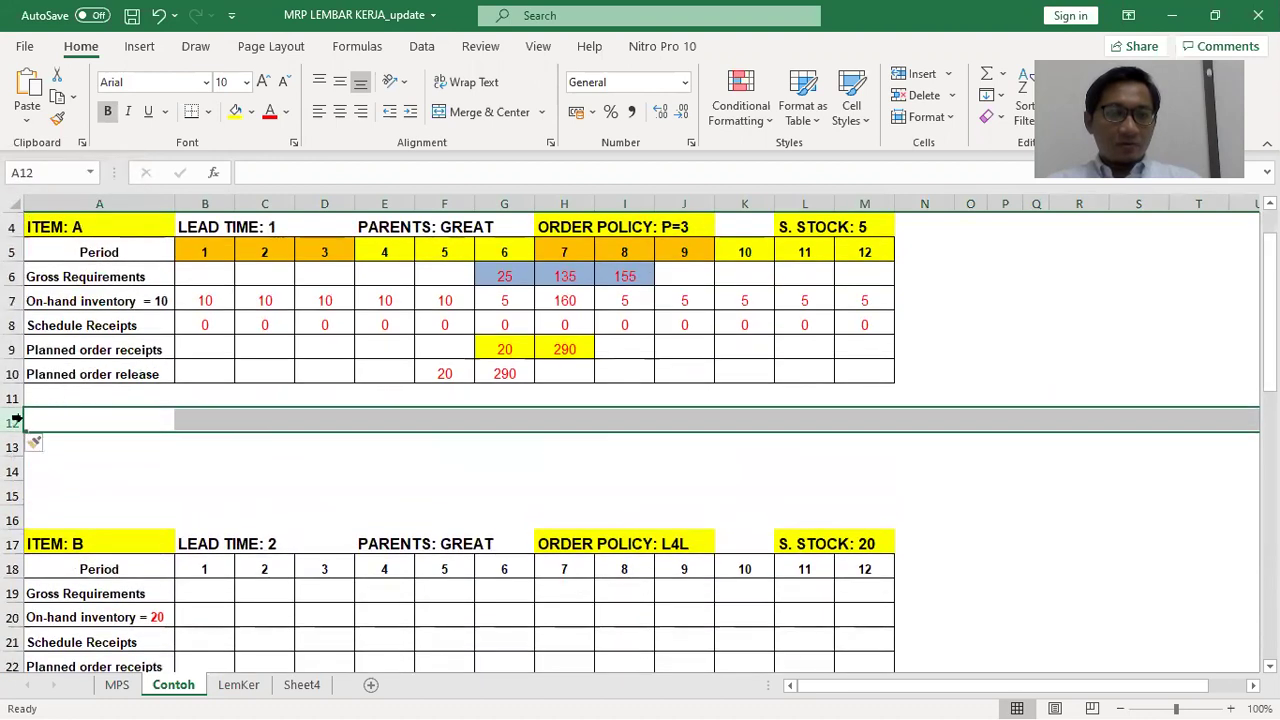
{"action": "right_click", "coordinate": [16, 423]}
{"action": "left_click", "coordinate": [68, 249]}
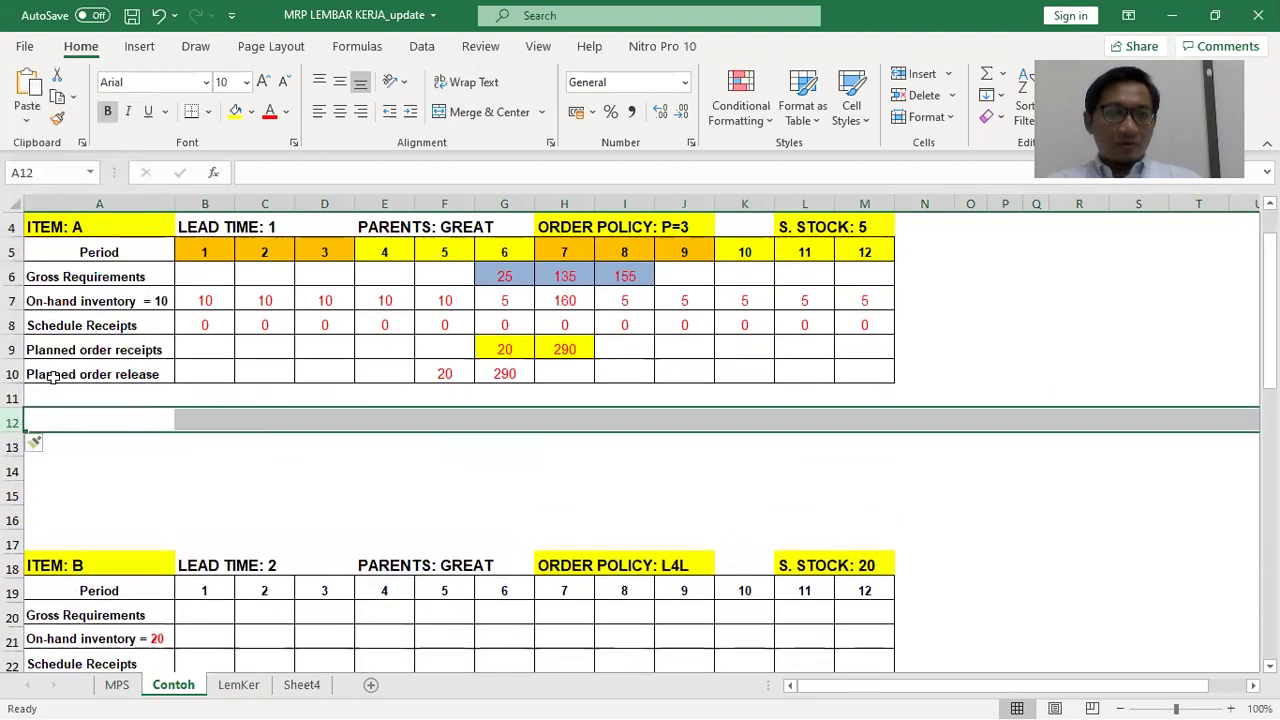
{"action": "right_click", "coordinate": [12, 424]}
{"action": "left_click", "coordinate": [62, 250]}
{"action": "left_click", "coordinate": [255, 464]}
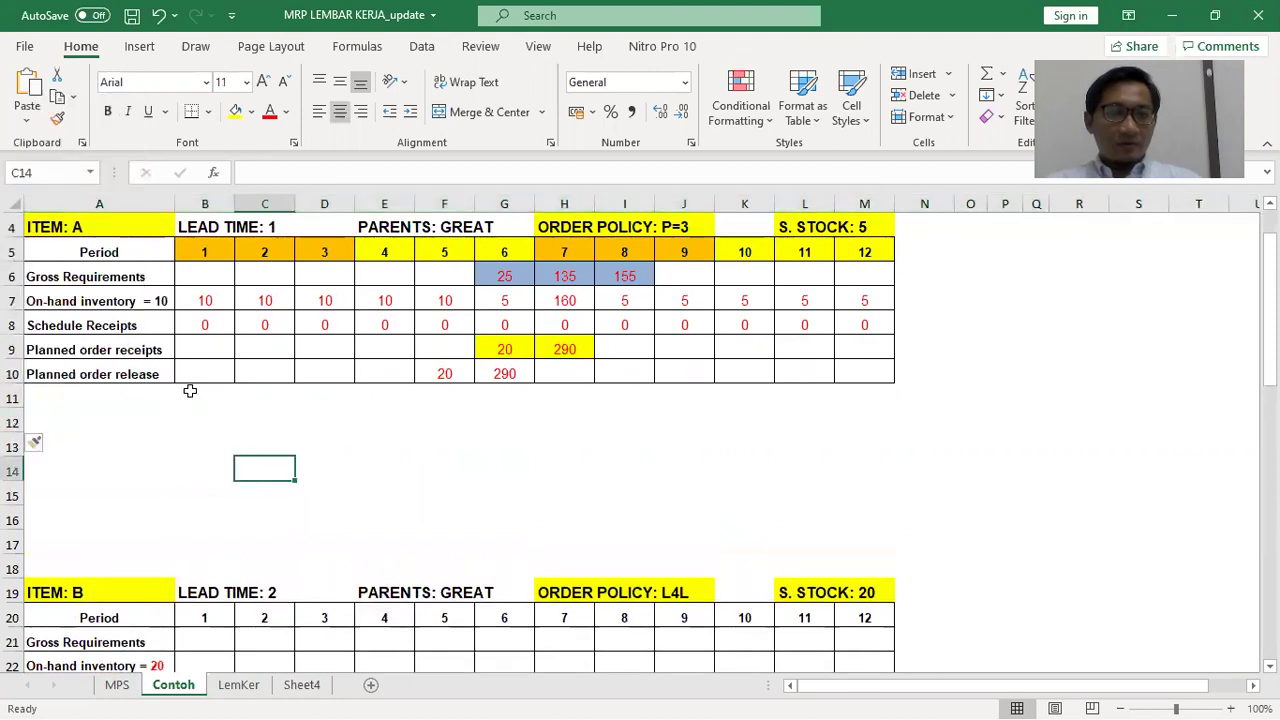
Copy item A's table A4:M10 to A12, then undo the paste
{"action": "scroll", "coordinate": [189, 389], "scroll_direction": "up", "scroll_amount": 1}
{"action": "left_click_drag", "start_coordinate": [65, 303], "coordinate": [855, 441]}
{"action": "key", "text": "ctrl+c"}
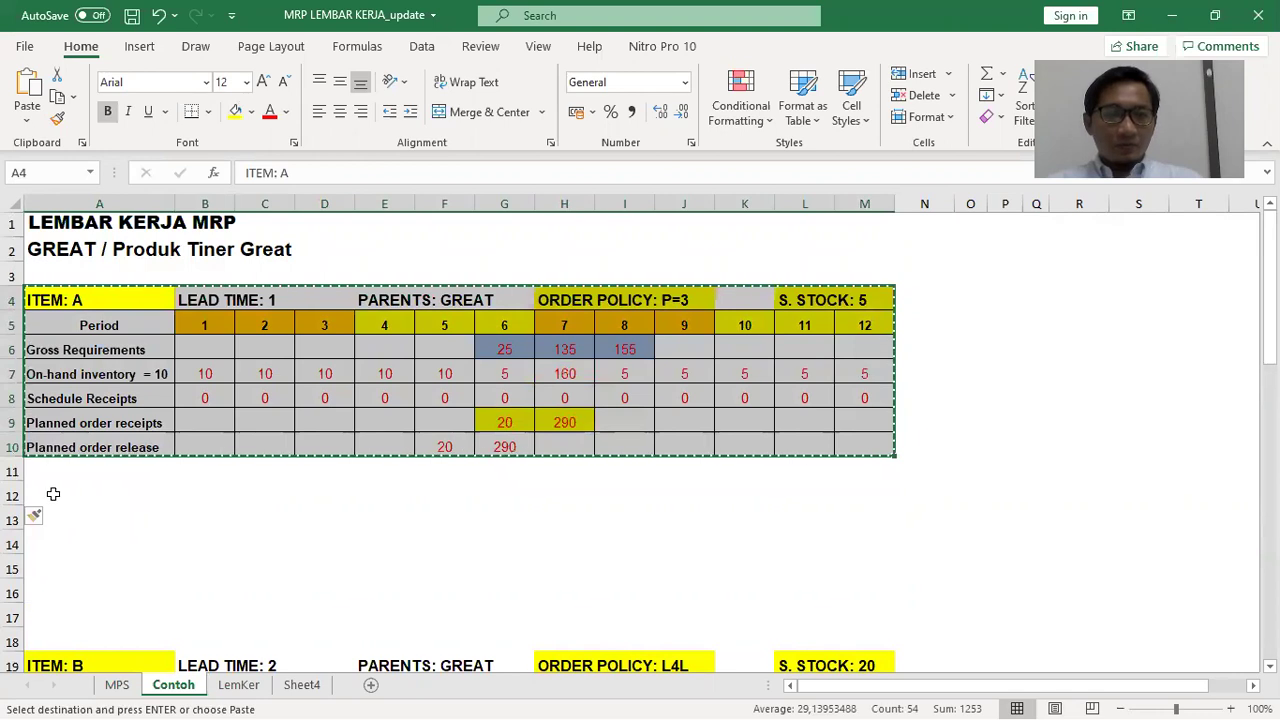
{"action": "left_click", "coordinate": [66, 498]}
{"action": "key", "text": "ctrl+v"}
{"action": "scroll", "coordinate": [300, 550], "scroll_direction": "down", "scroll_amount": 1}
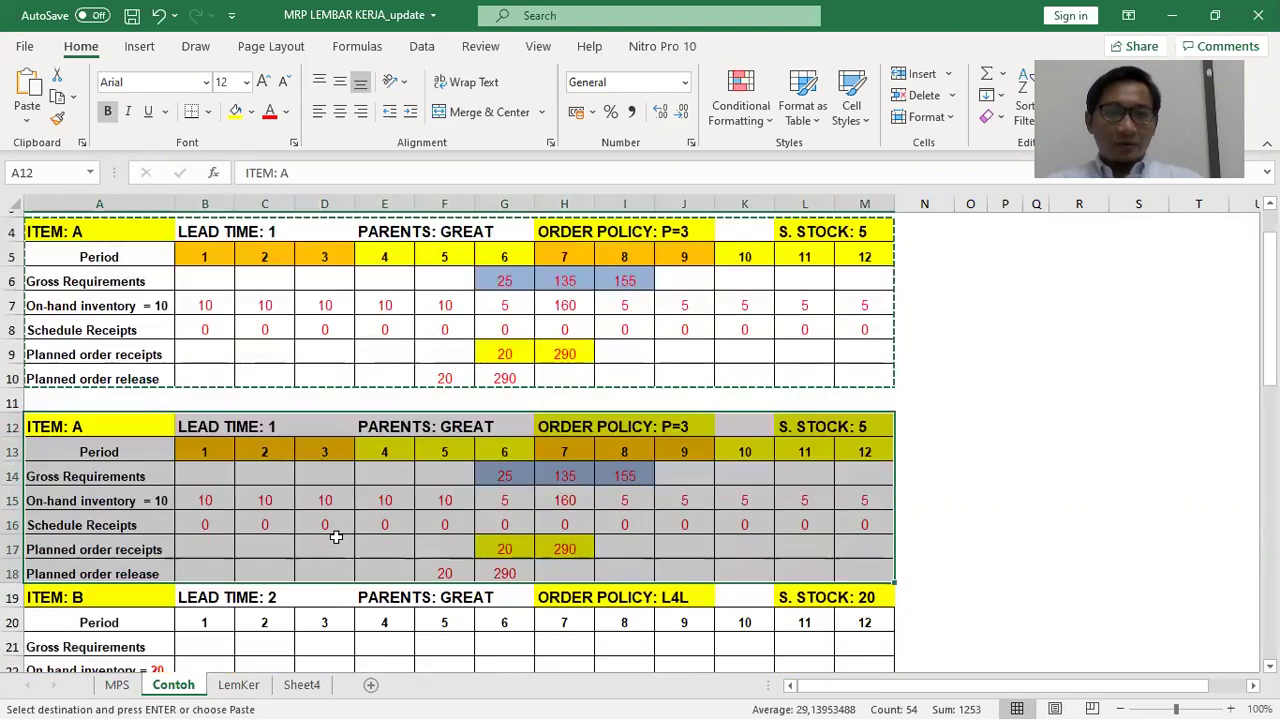
{"action": "key", "text": "ctrl+z"}
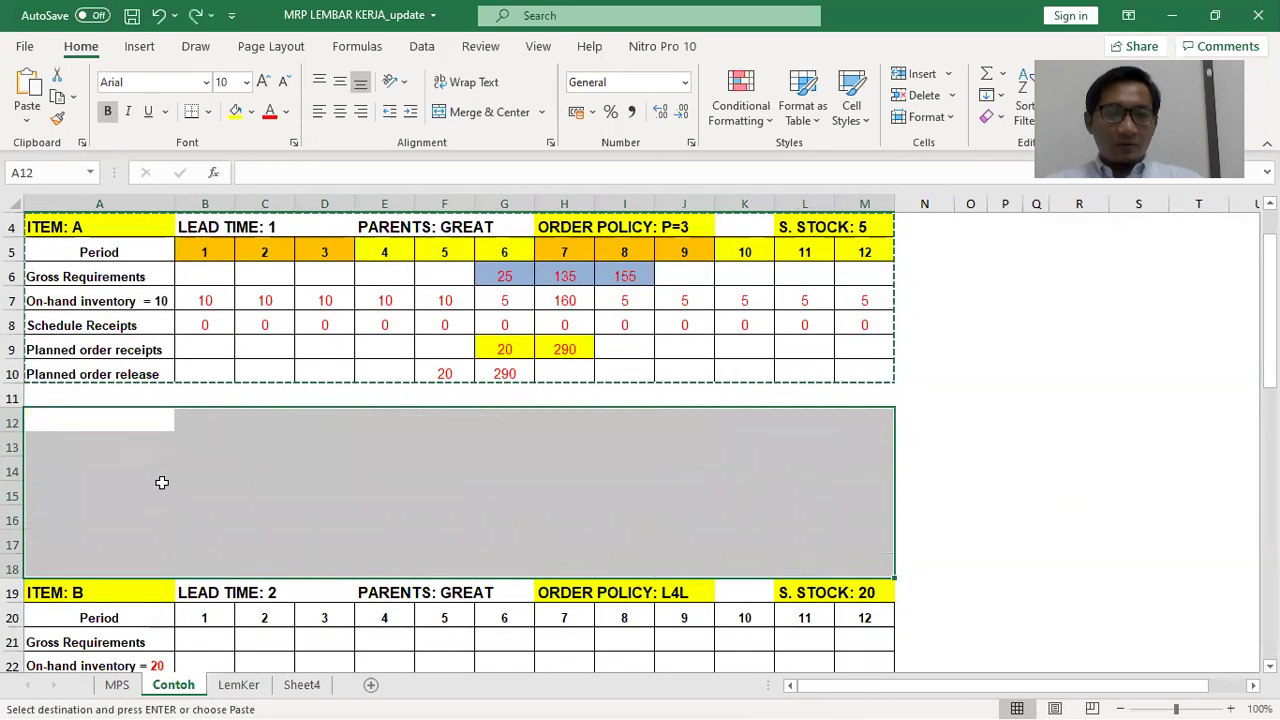
Delete row 17 and insert a blank row at row 13 to adjust the spacing
{"action": "right_click", "coordinate": [12, 543]}
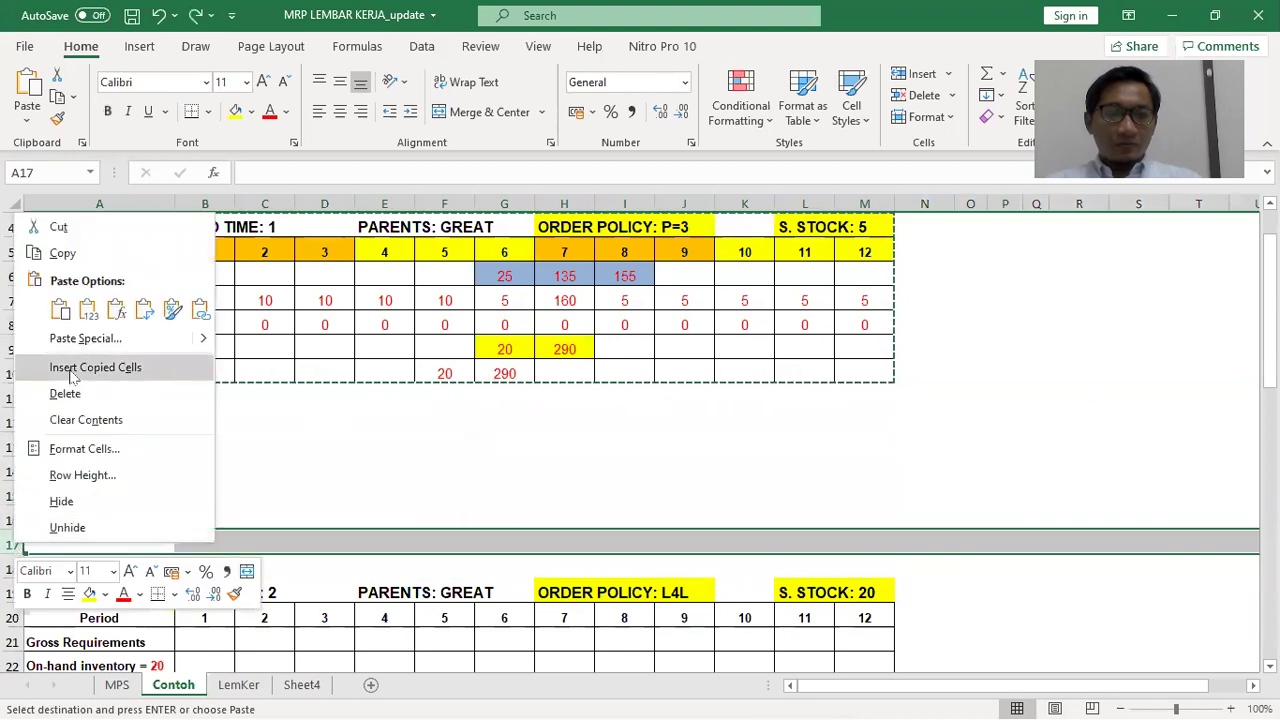
{"action": "left_click", "coordinate": [65, 394]}
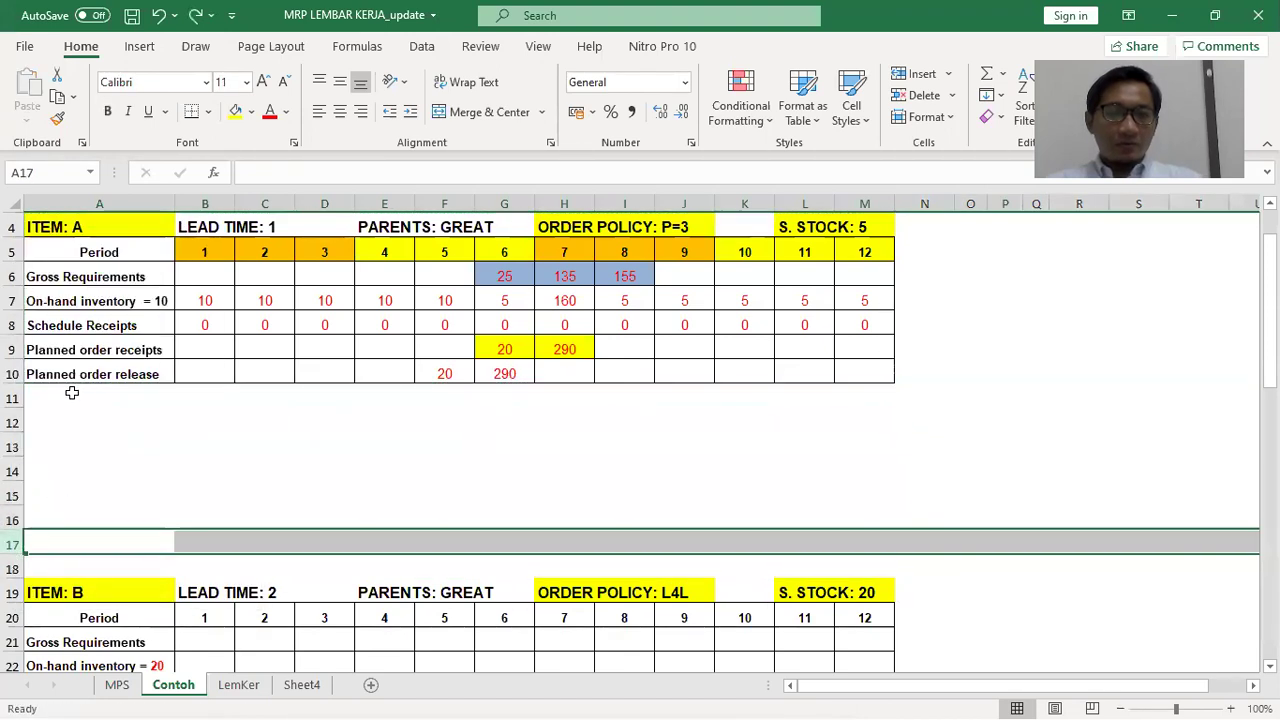
{"action": "left_click", "coordinate": [12, 444]}
{"action": "right_click", "coordinate": [12, 444]}
{"action": "left_click", "coordinate": [65, 261]}
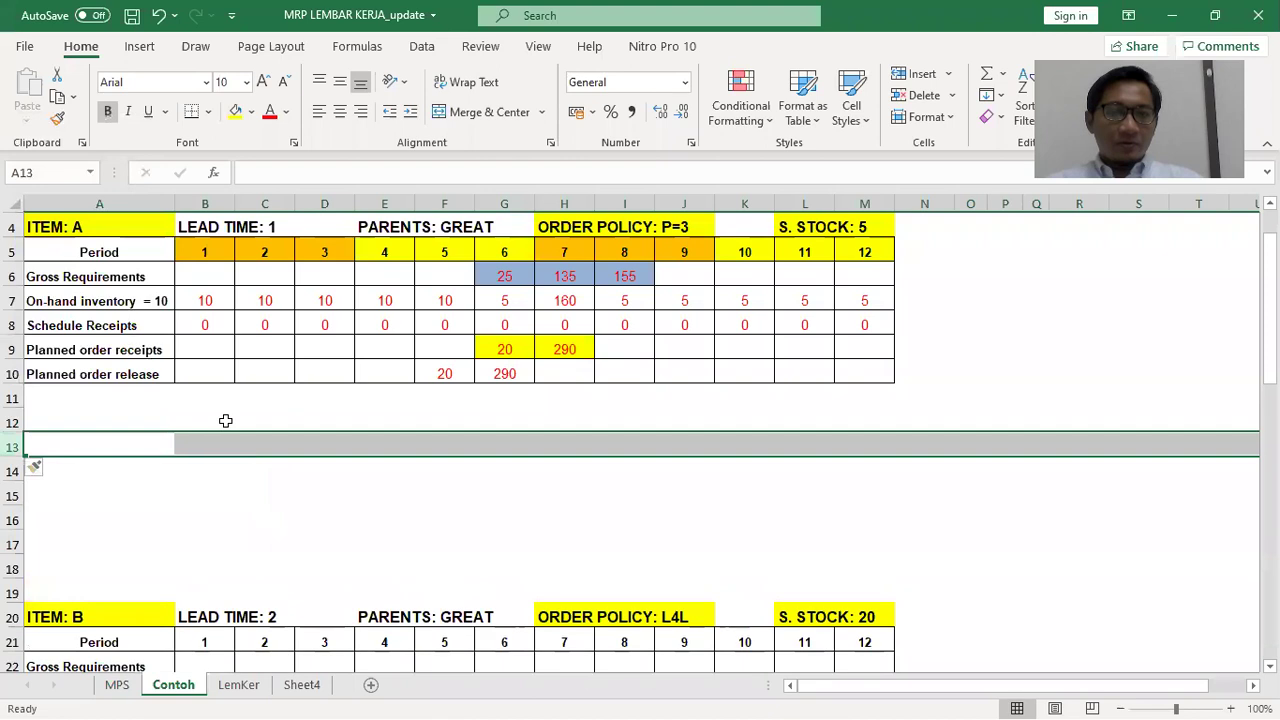
Copy item A's table again and paste it at A12
{"action": "scroll", "coordinate": [110, 325], "scroll_direction": "up", "scroll_amount": 1}
{"action": "left_click_drag", "start_coordinate": [98, 305], "coordinate": [850, 447]}
{"action": "key", "text": "ctrl+c"}
{"action": "left_click", "coordinate": [74, 497]}
{"action": "key", "text": "ctrl+v"}
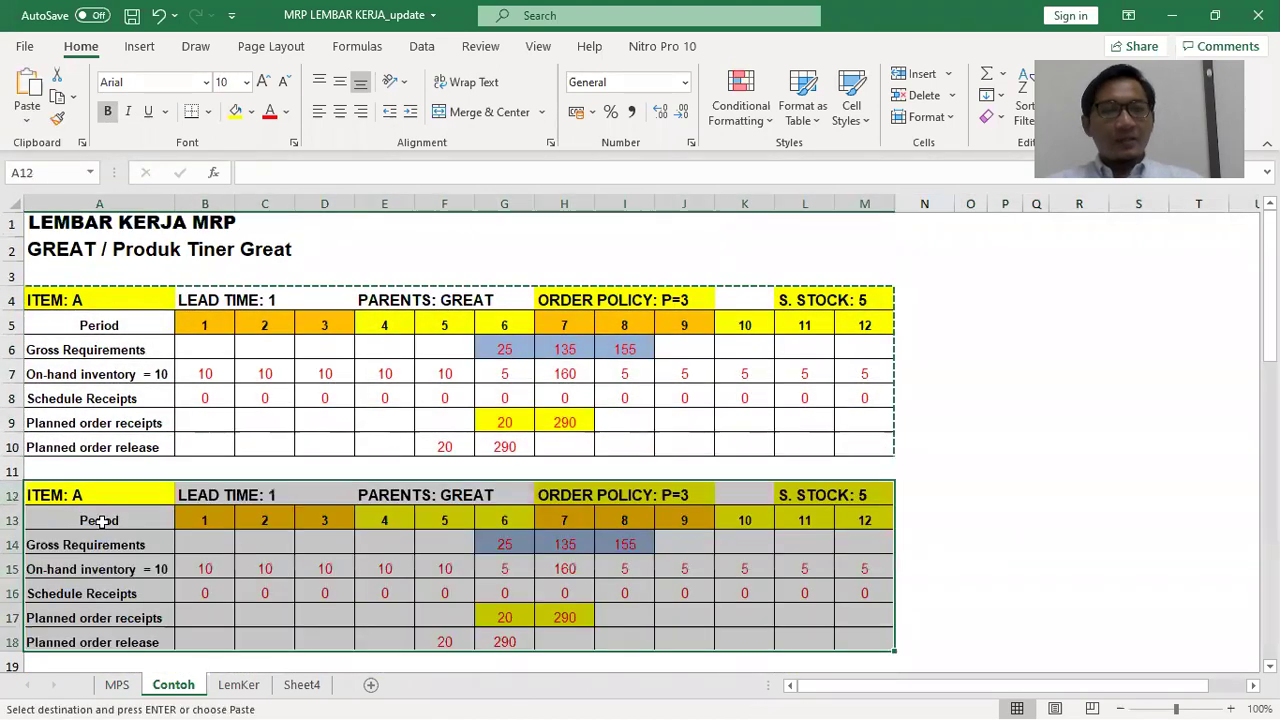
{"action": "left_click", "coordinate": [565, 497]}
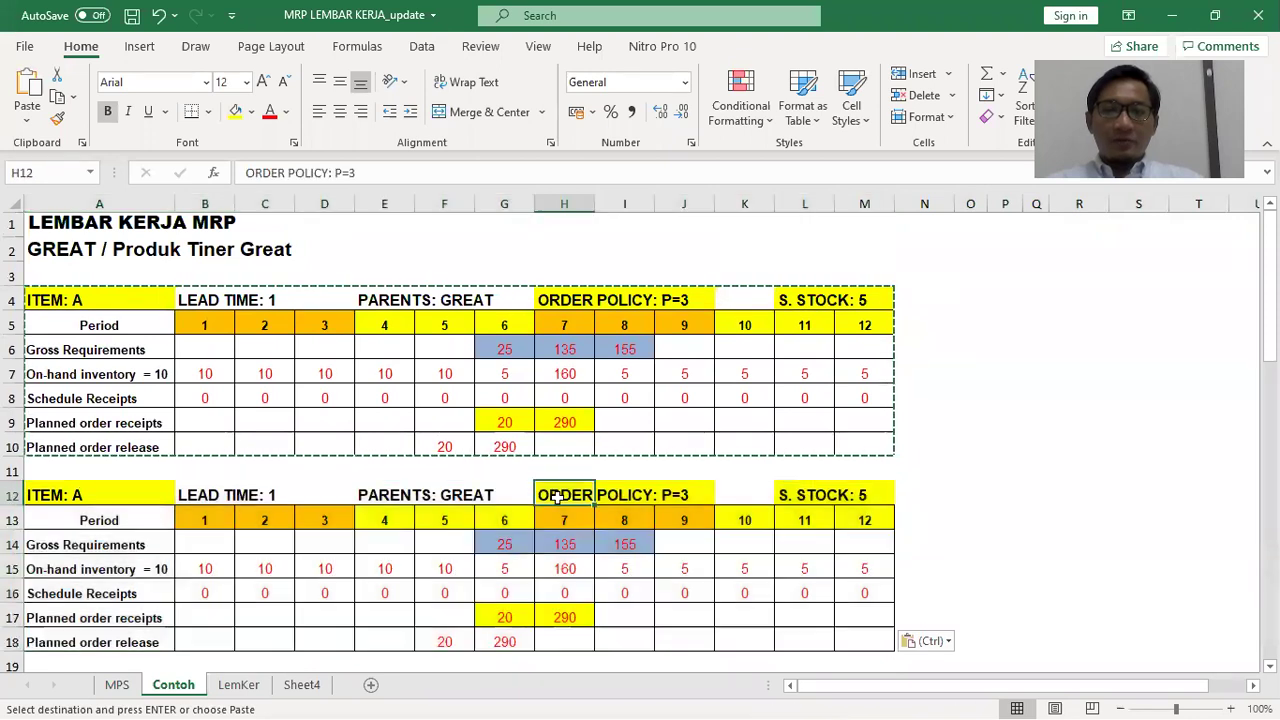
Change the copy's H12 order policy from P=3 to P=2 and colour H12:J12 red
{"action": "left_click", "coordinate": [356, 173]}
{"action": "key", "text": "BackSpace"}
{"action": "type", "text": "2"}
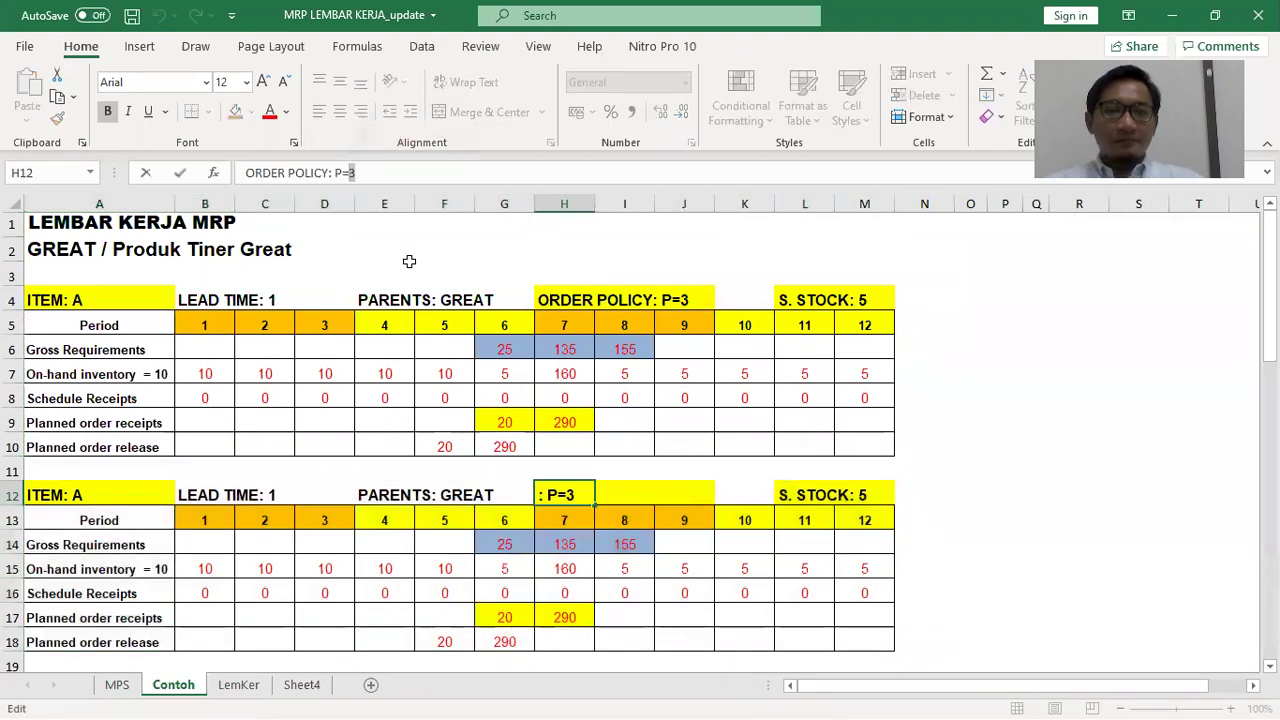
{"action": "left_click", "coordinate": [565, 523]}
{"action": "left_click_drag", "start_coordinate": [690, 497], "coordinate": [543, 496]}
{"action": "left_click", "coordinate": [269, 111]}
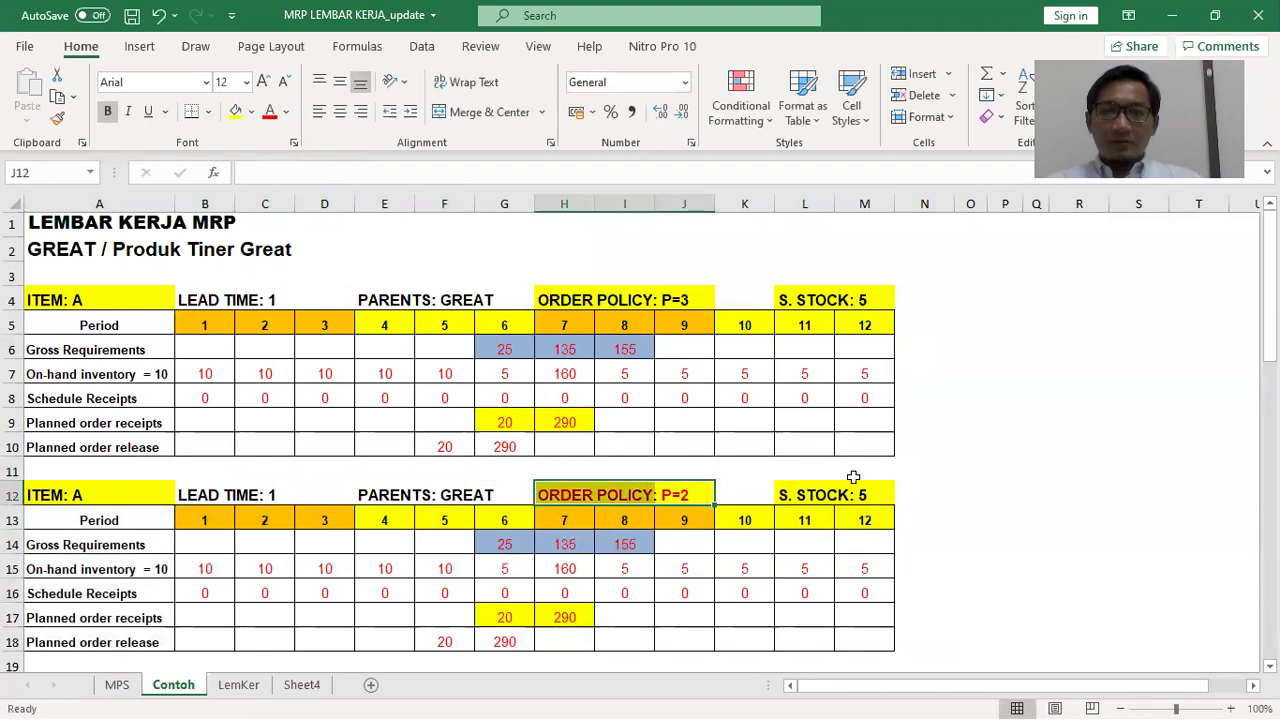
{"action": "left_click", "coordinate": [959, 476]}
{"action": "scroll", "coordinate": [284, 464], "scroll_direction": "down", "scroll_amount": 1}
{"action": "left_click_drag", "start_coordinate": [210, 462], "coordinate": [842, 566]}
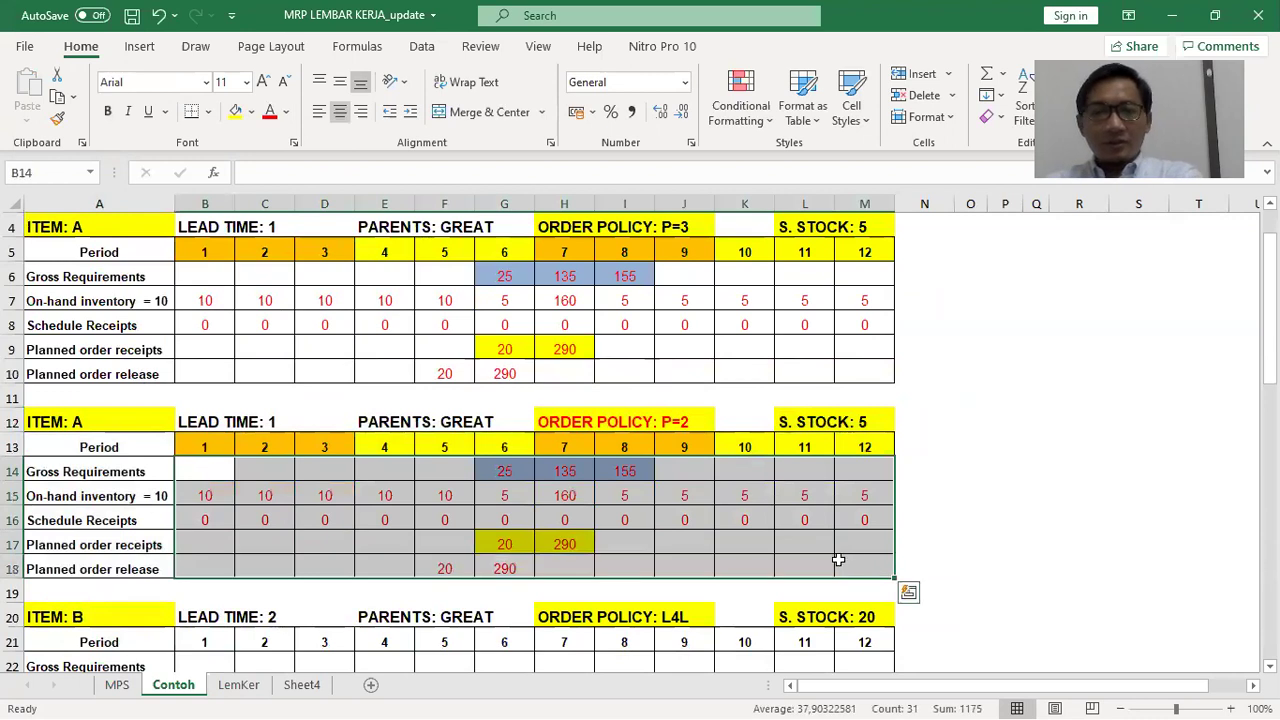
Clear the copy's rows 15–18 below Gross Requirements and remove their yellow fill
{"action": "key", "text": "Delete"}
{"action": "left_click_drag", "start_coordinate": [205, 447], "coordinate": [863, 445]}
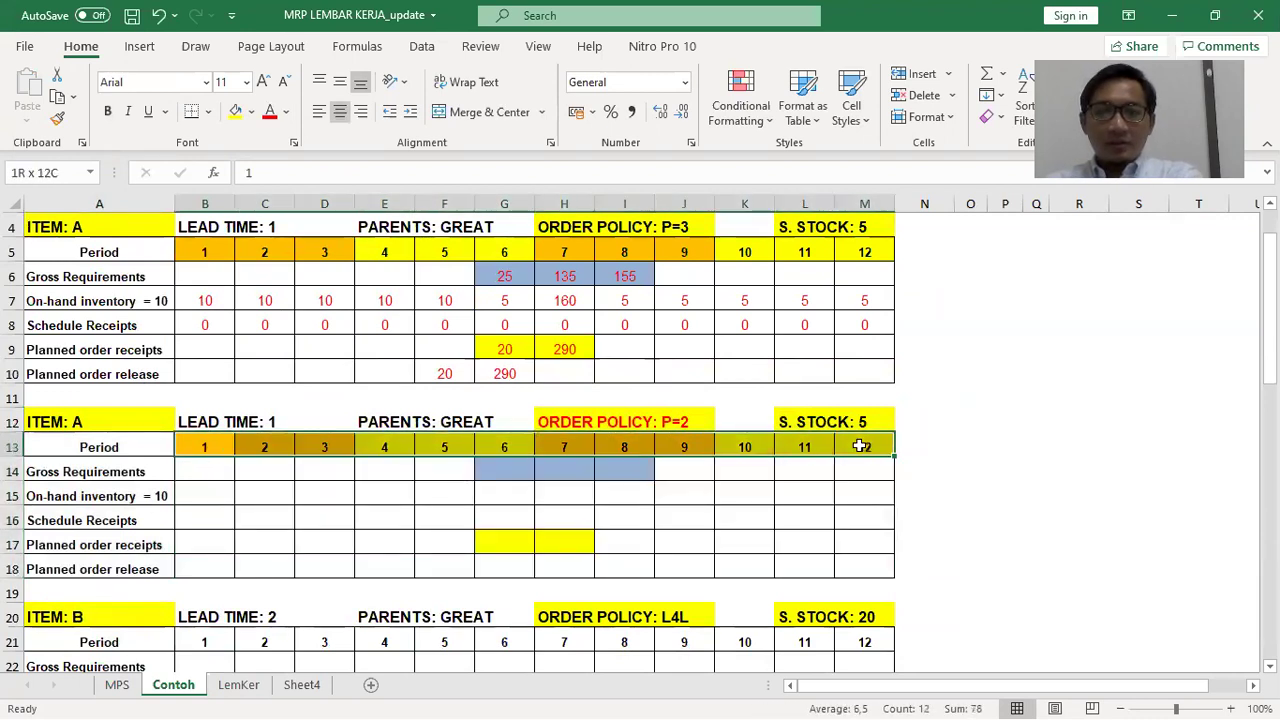
{"action": "left_click_drag", "start_coordinate": [491, 466], "coordinate": [684, 545]}
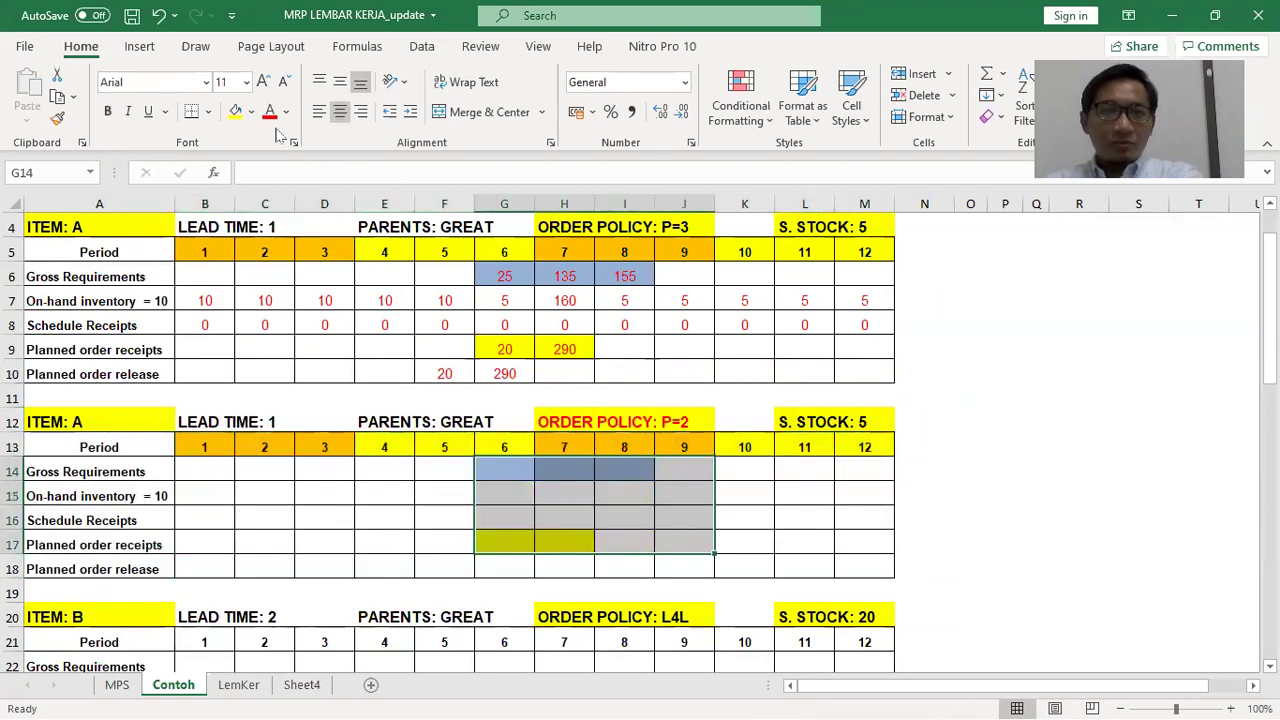
{"action": "left_click_drag", "start_coordinate": [206, 494], "coordinate": [885, 562]}
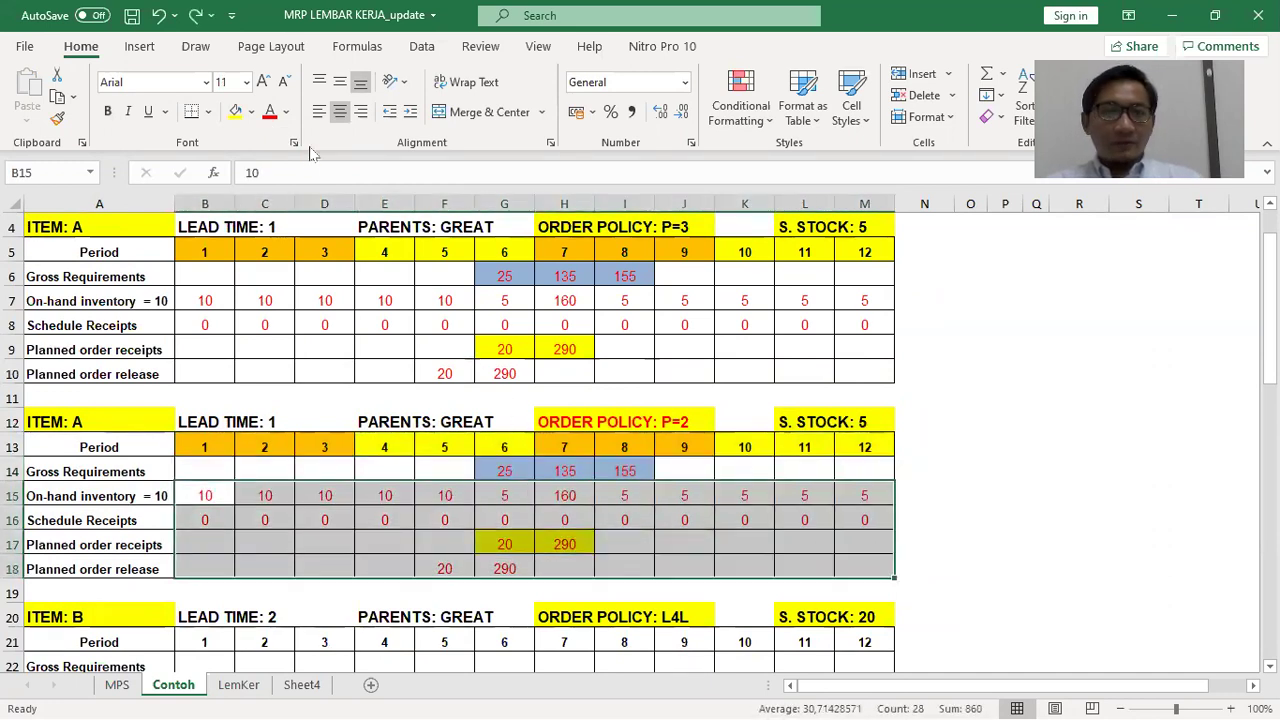
{"action": "key", "text": "Delete"}
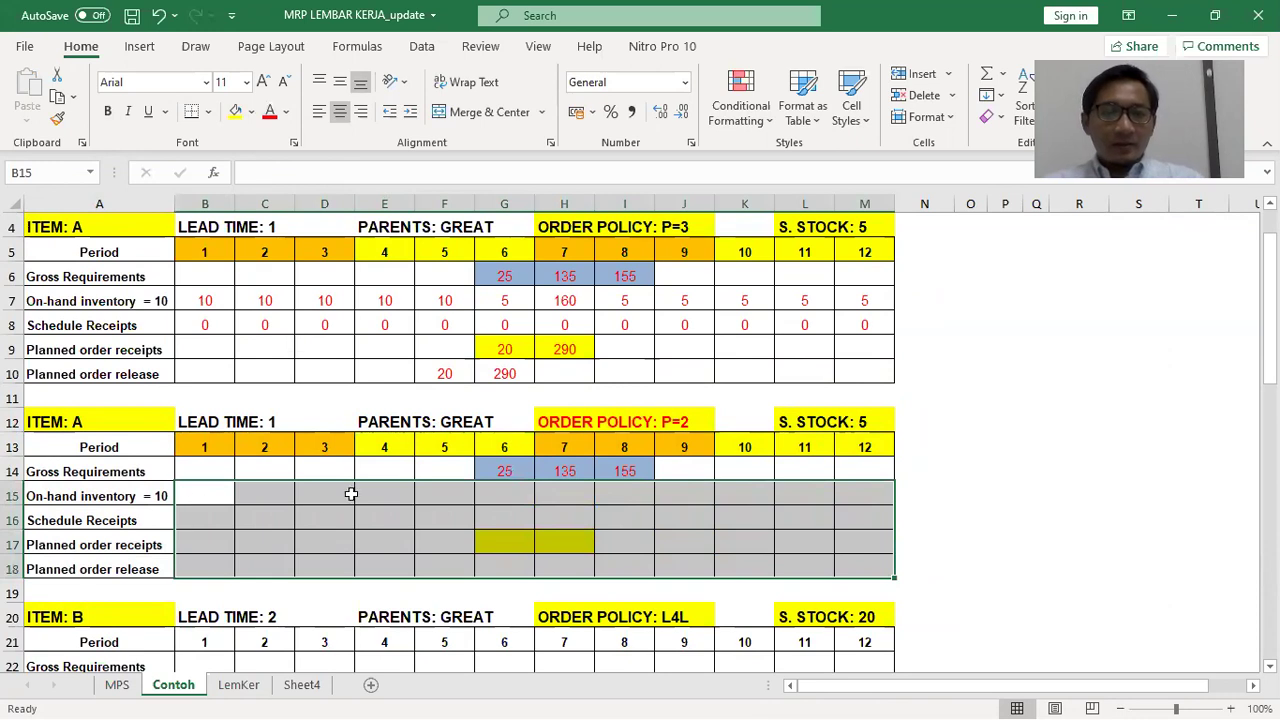
{"action": "left_click", "coordinate": [251, 111]}
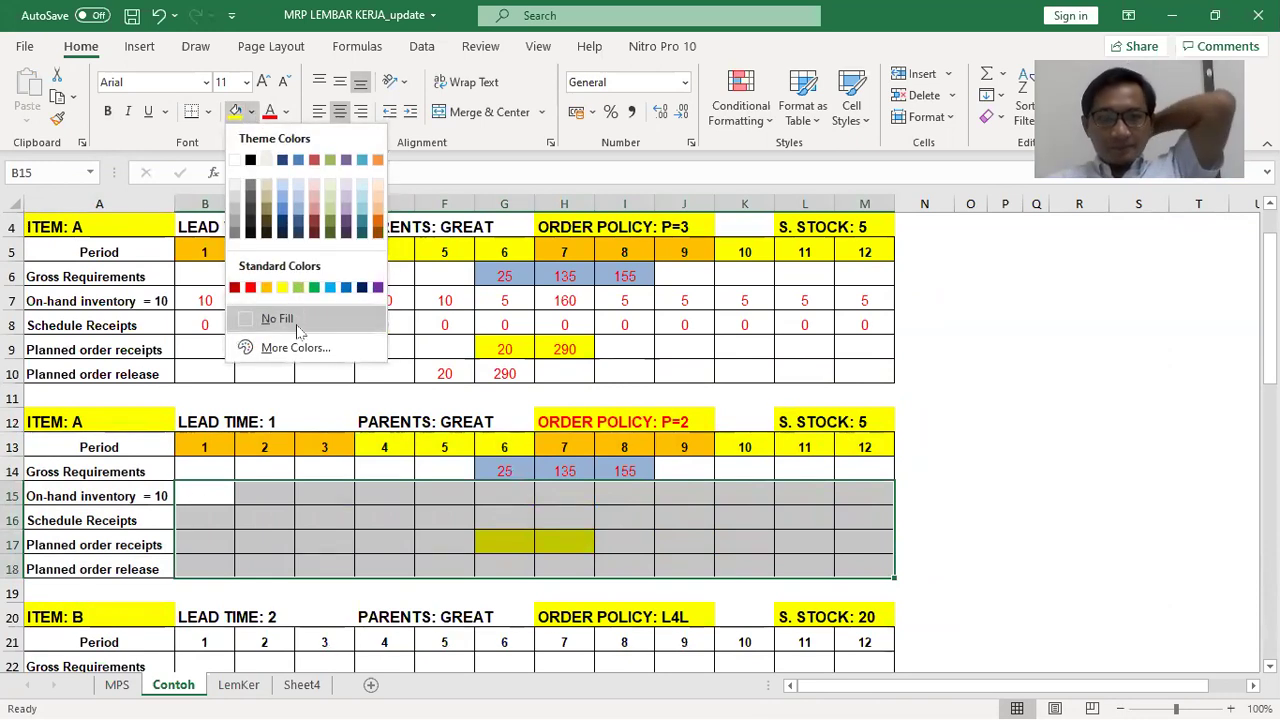
{"action": "left_click", "coordinate": [277, 318]}
Remove the orange fill from the copy's period number row B13:M13
{"action": "left_click_drag", "start_coordinate": [205, 447], "coordinate": [857, 446]}
{"action": "left_click", "coordinate": [235, 111]}
{"action": "left_click", "coordinate": [912, 442]}
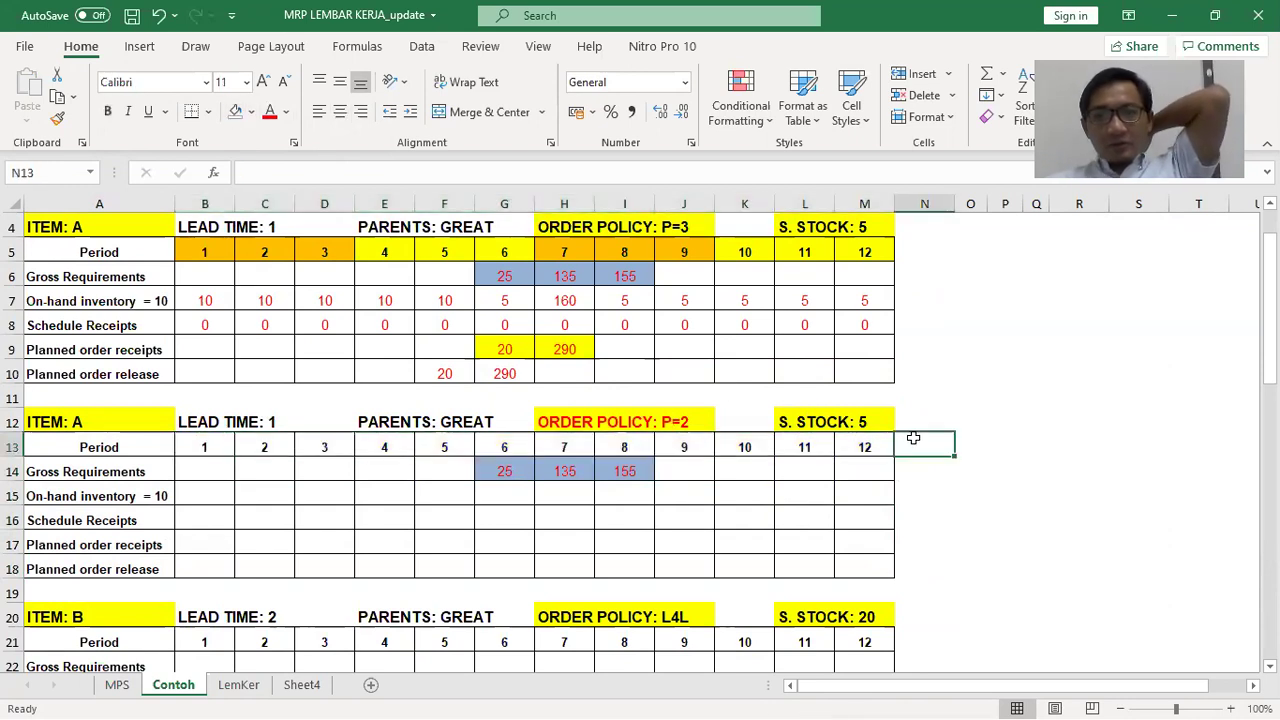
{"action": "scroll", "coordinate": [964, 428], "scroll_direction": "down", "scroll_amount": 2}
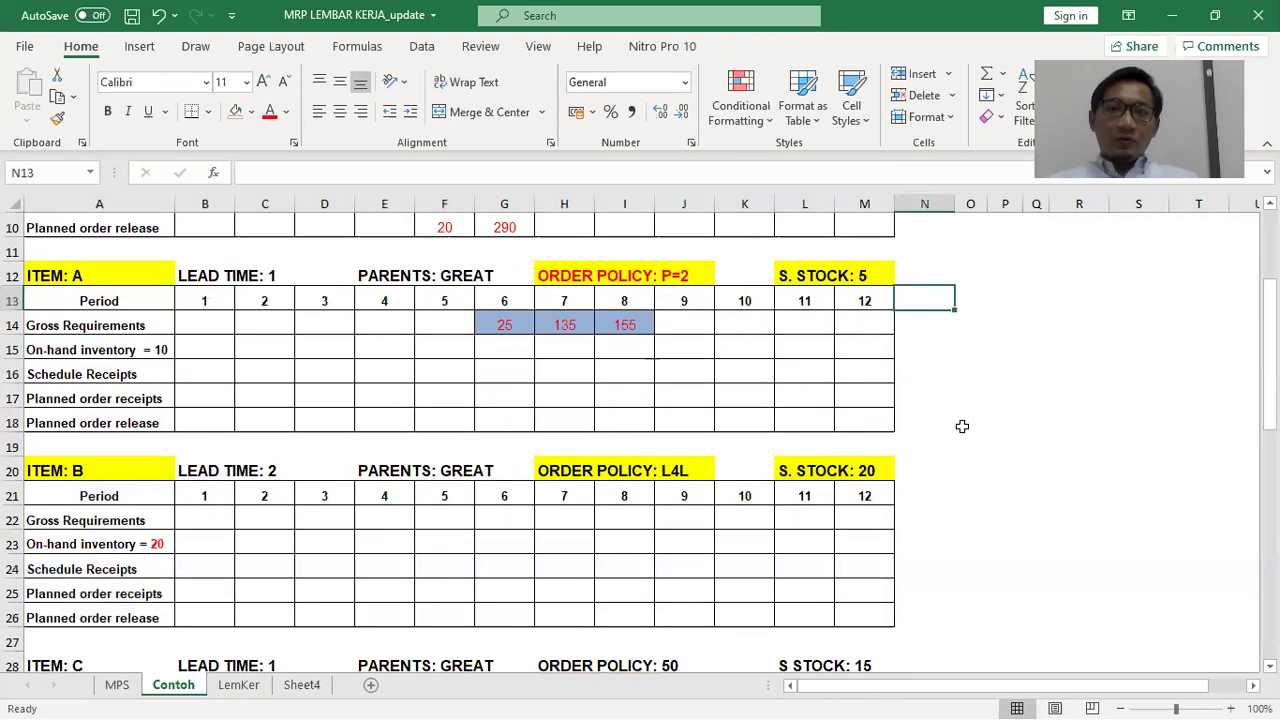
Fill the period 1–2, 5–6 and 9–10 headers yellow
{"action": "left_click_drag", "start_coordinate": [206, 300], "coordinate": [266, 300]}
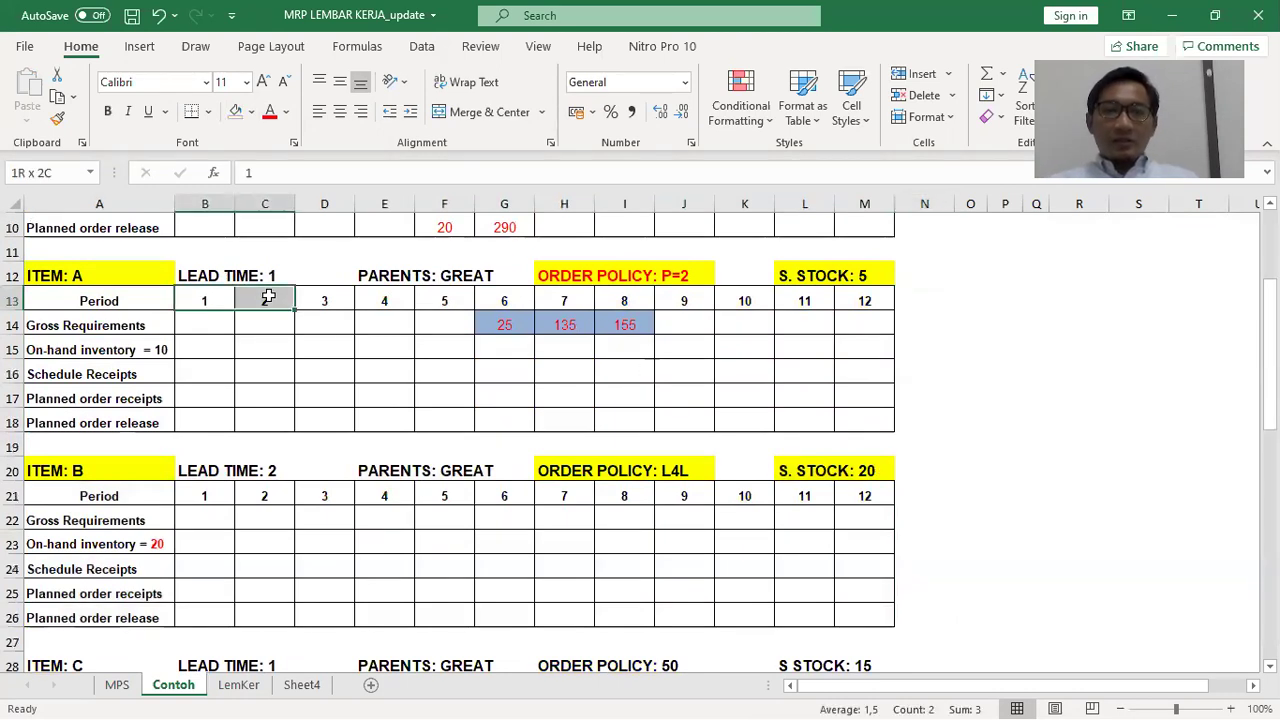
{"action": "left_click_drag", "start_coordinate": [389, 300], "coordinate": [418, 301]}
{"action": "left_click_drag", "start_coordinate": [566, 296], "coordinate": [629, 301]}
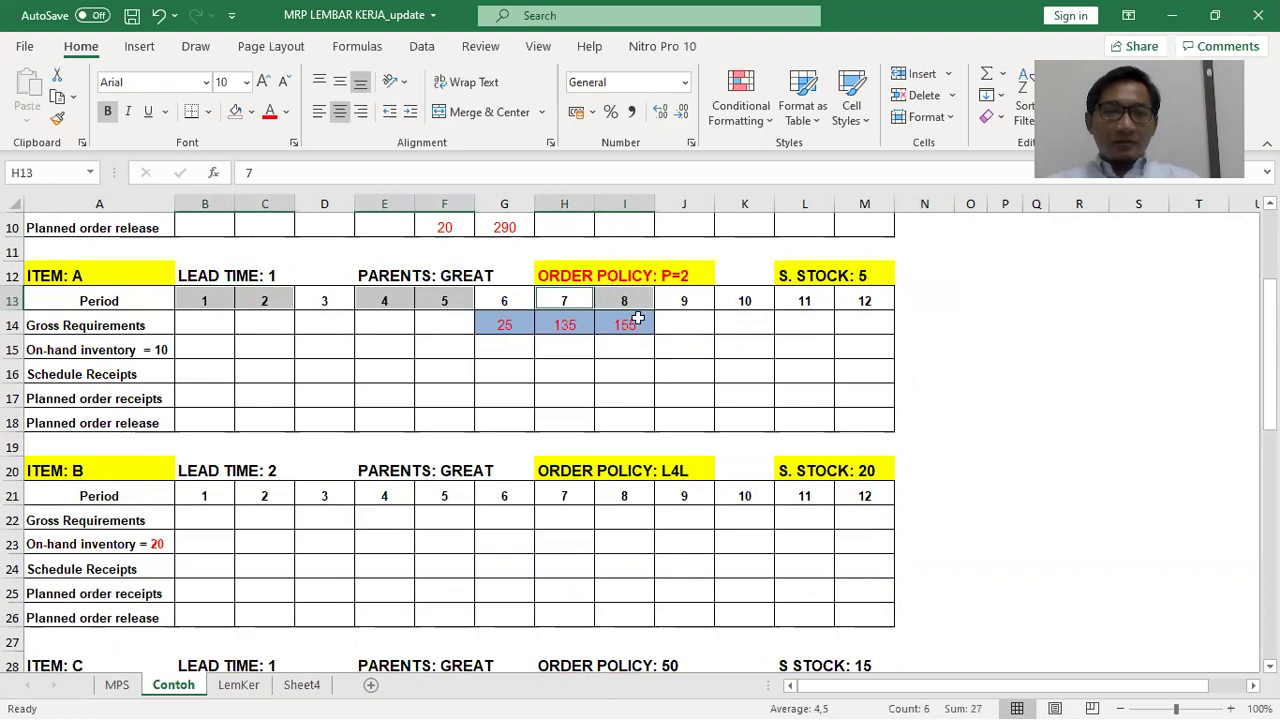
{"action": "left_click_drag", "start_coordinate": [206, 300], "coordinate": [255, 300]}
{"action": "left_click_drag", "start_coordinate": [445, 300], "coordinate": [505, 300]}
{"action": "left_click_drag", "start_coordinate": [695, 293], "coordinate": [734, 294]}
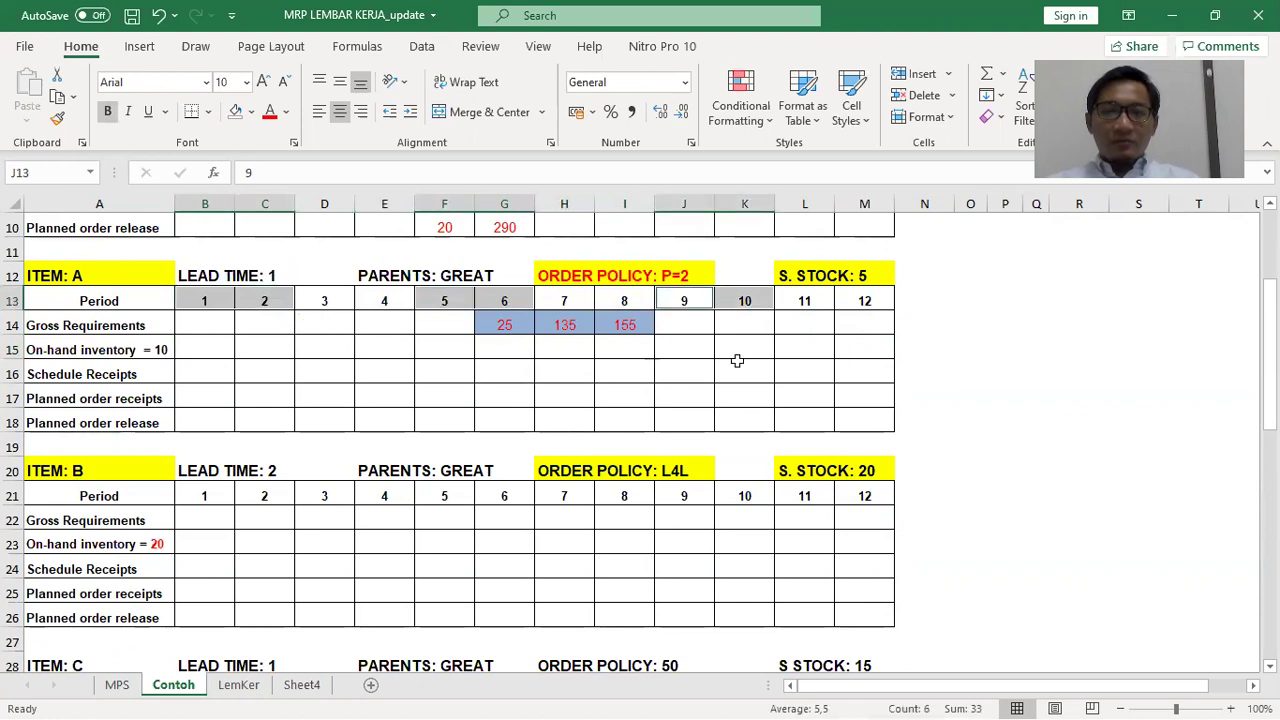
{"action": "left_click", "coordinate": [252, 112]}
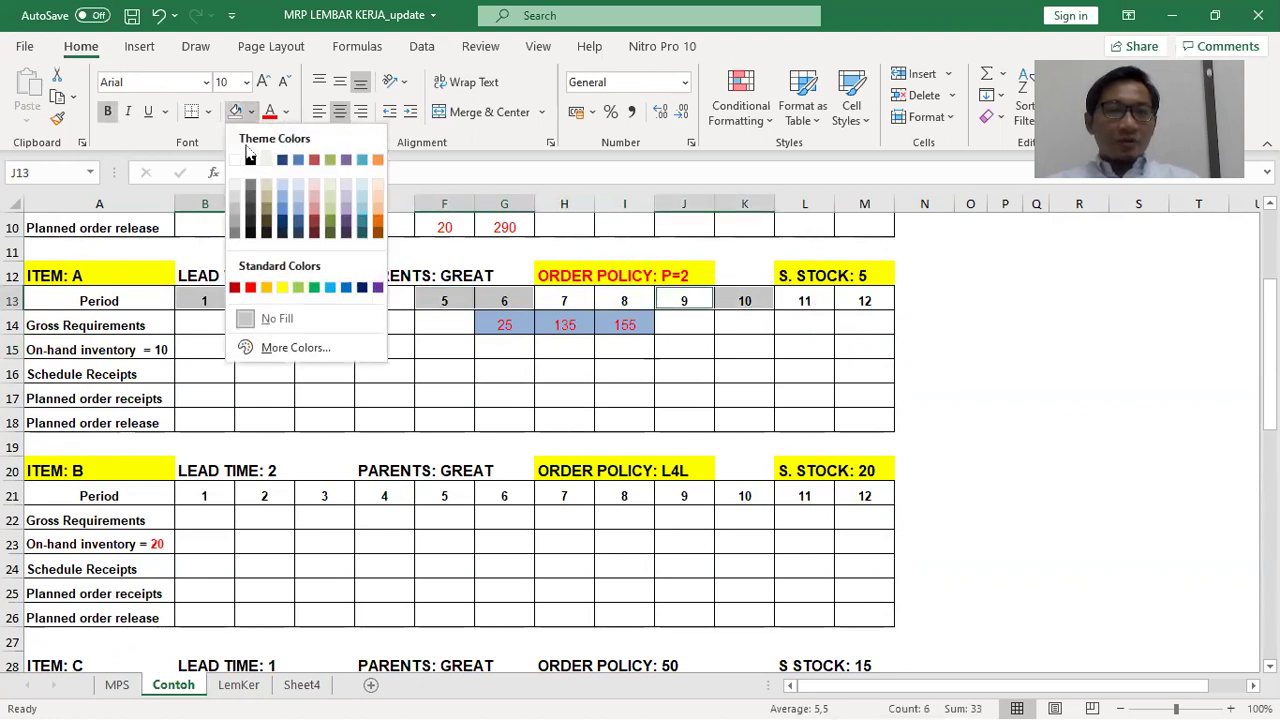
{"action": "left_click", "coordinate": [282, 288]}
Fill the period 3–4, 7–8 and 11–12 headers orange
{"action": "left_click_drag", "start_coordinate": [312, 303], "coordinate": [385, 302]}
{"action": "left_click", "coordinate": [565, 300], "text": "ctrl"}
{"action": "left_click_drag", "start_coordinate": [603, 300], "coordinate": [625, 301]}
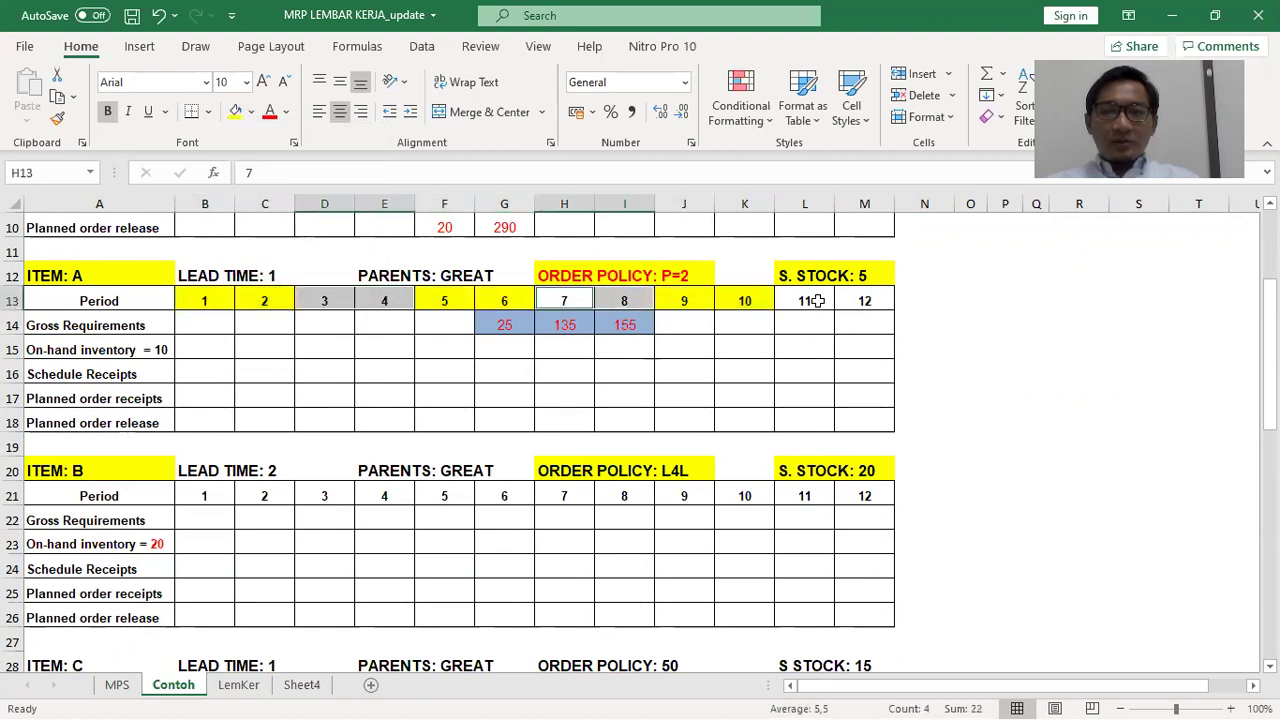
{"action": "left_click_drag", "start_coordinate": [817, 300], "coordinate": [848, 301]}
{"action": "left_click", "coordinate": [251, 112]}
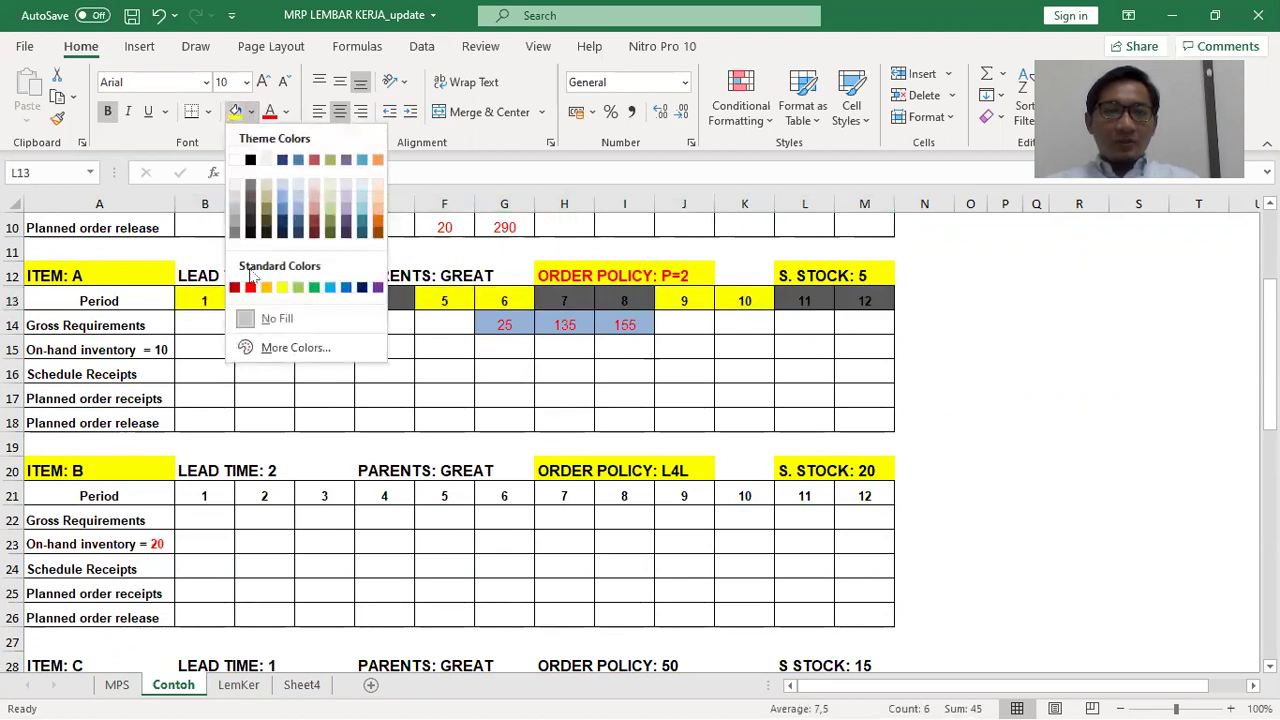
{"action": "left_click", "coordinate": [266, 288]}
{"action": "left_click", "coordinate": [454, 413]}
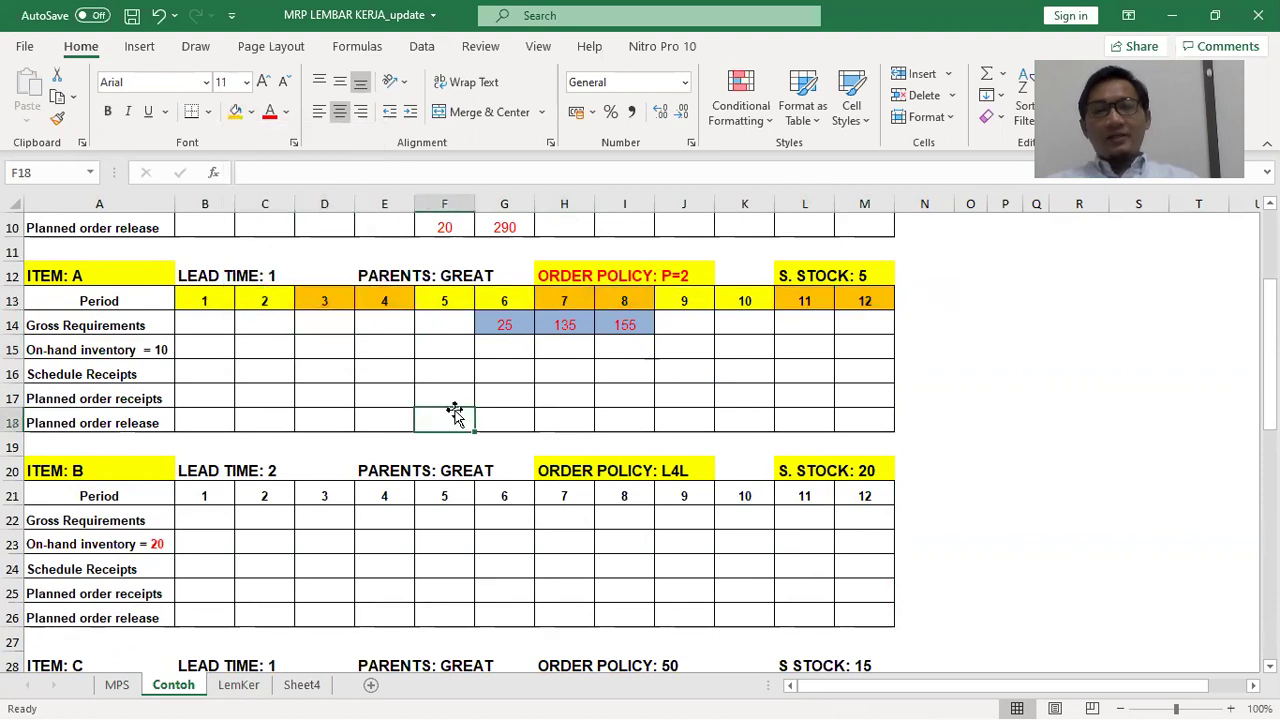
{"action": "left_click", "coordinate": [155, 350]}
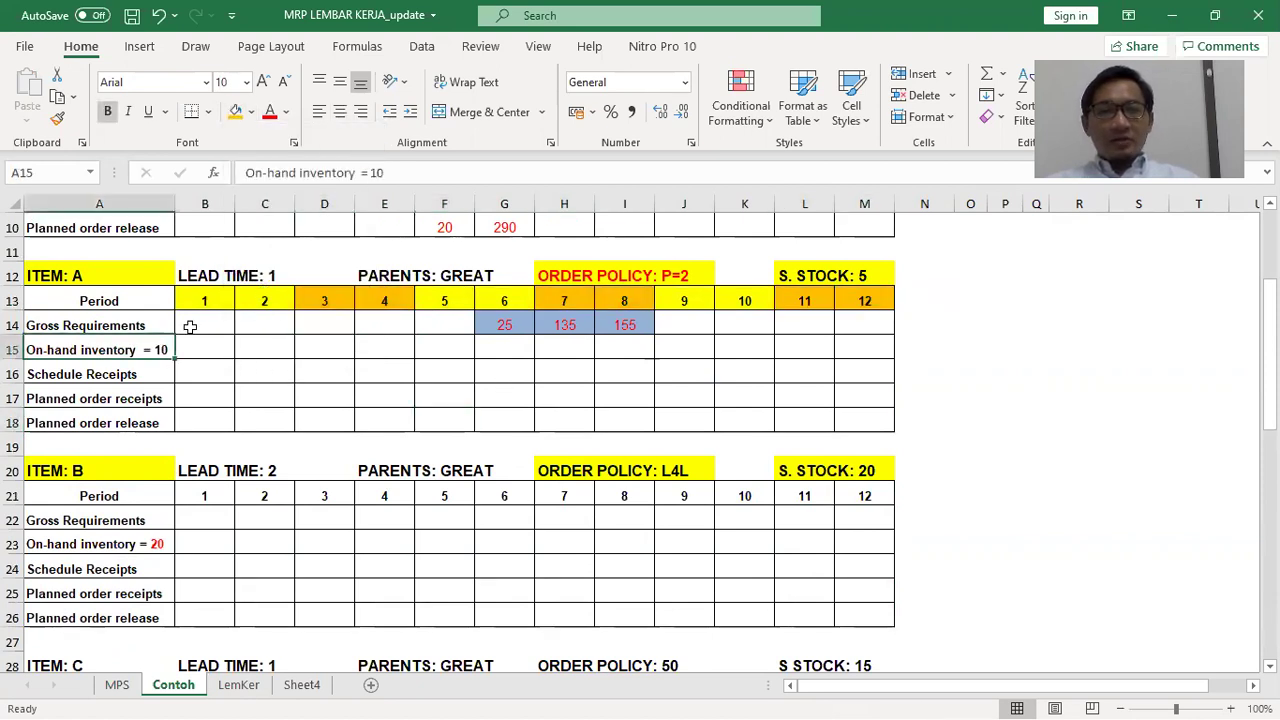
Colour the =10 in the on-hand label red and enter 0 in all twelve Schedule Receipts periods
{"action": "left_click_drag", "start_coordinate": [394, 172], "coordinate": [359, 174]}
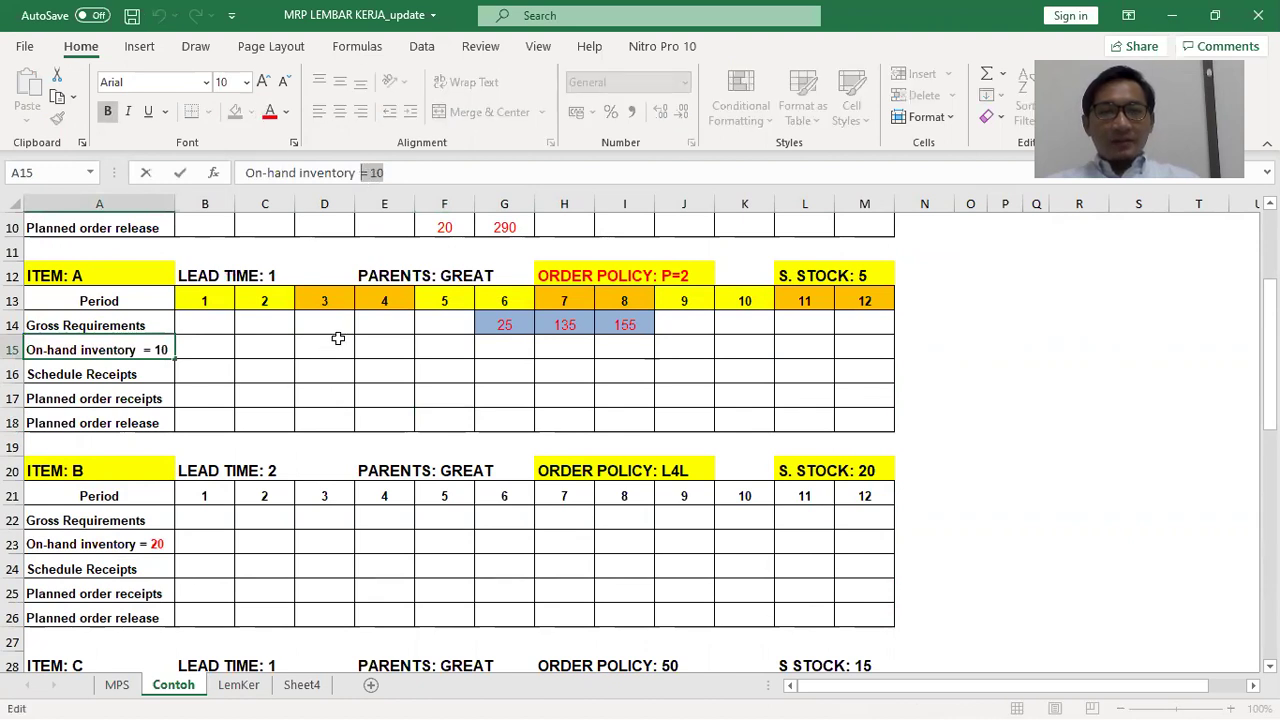
{"action": "left_click", "coordinate": [268, 111]}
{"action": "left_click", "coordinate": [302, 348]}
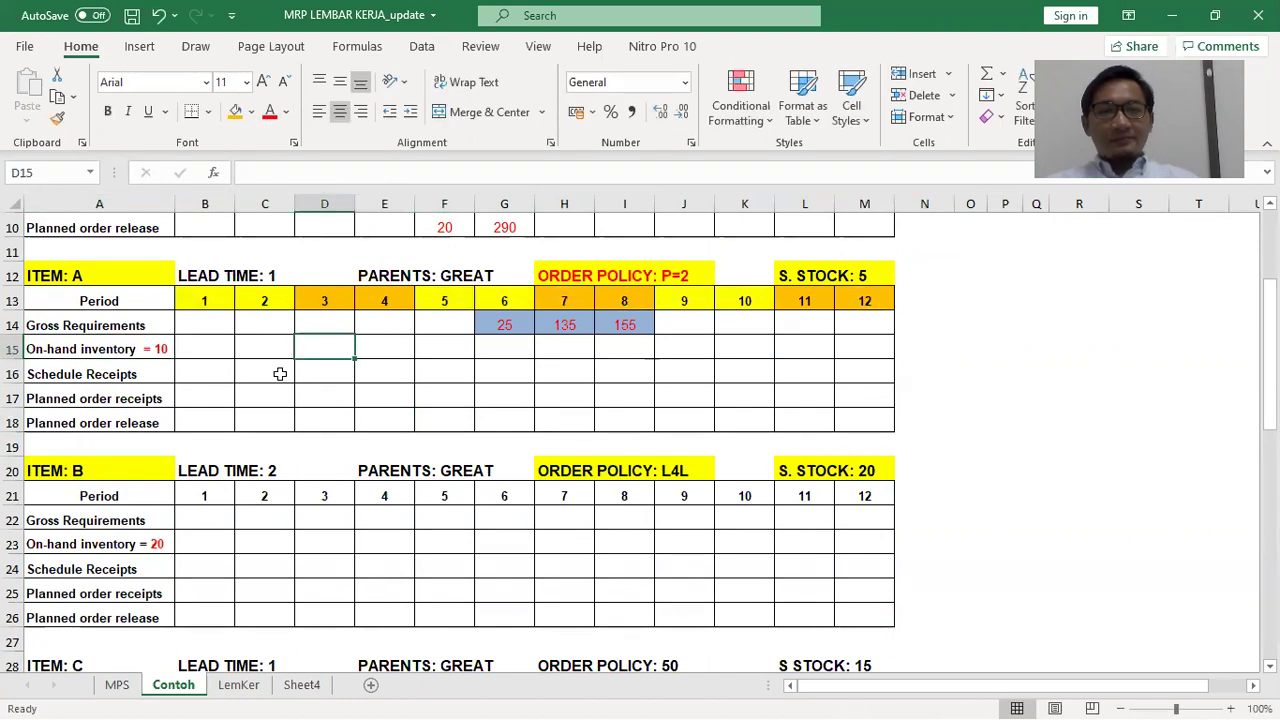
{"action": "left_click", "coordinate": [214, 357]}
{"action": "left_click", "coordinate": [218, 377]}
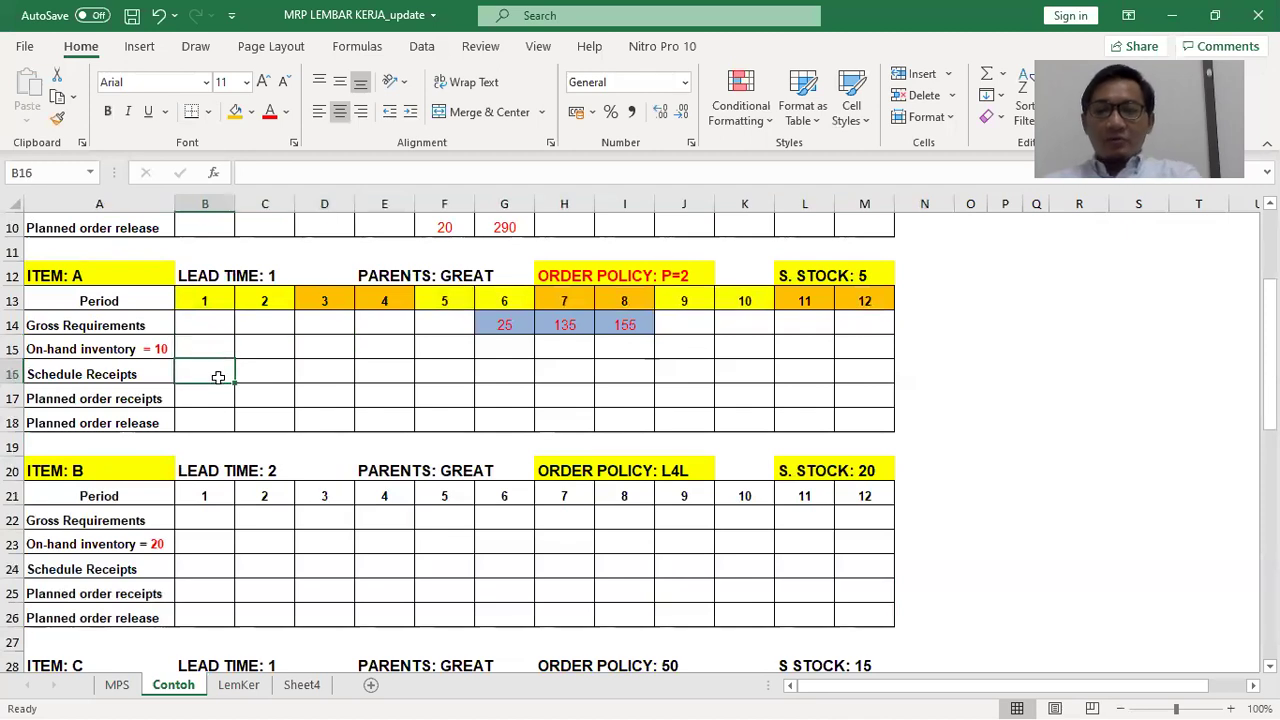
{"action": "type", "text": "0\t0\t0\t0\t0\t0\t0\t0\t0"}
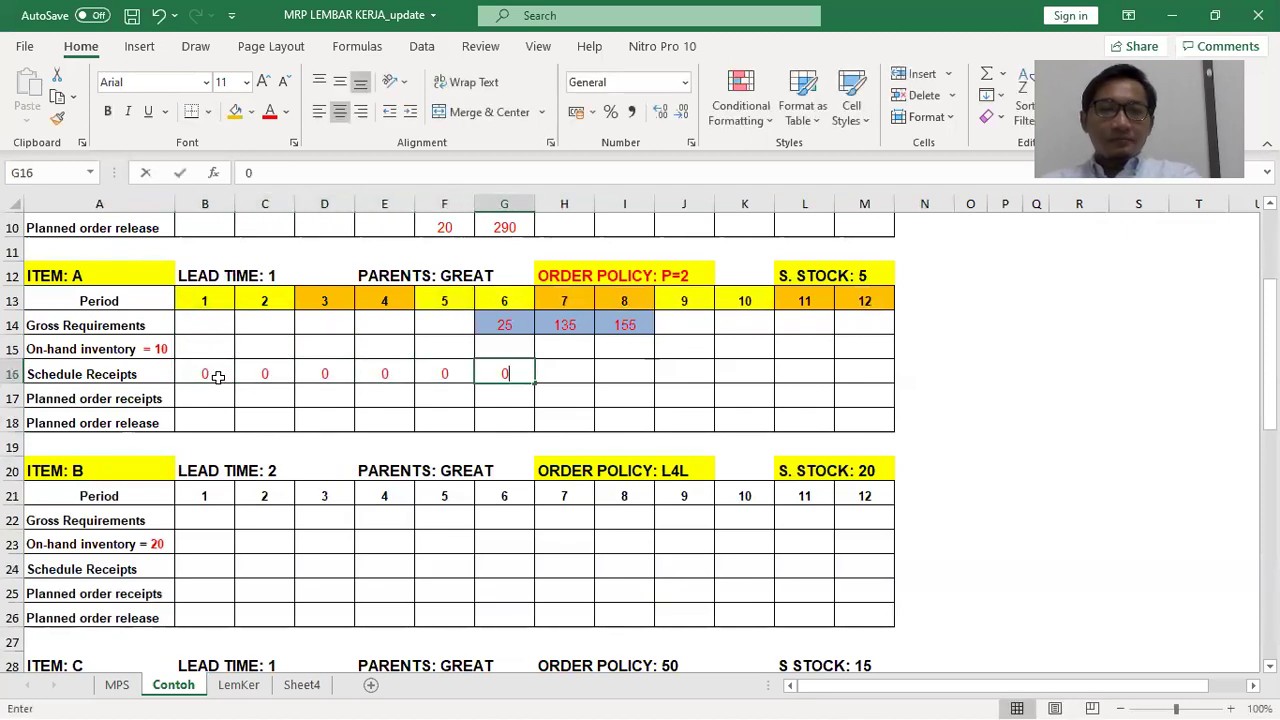
{"action": "type", "text": "\t0\t0\t0"}
{"action": "key", "text": "Up"}
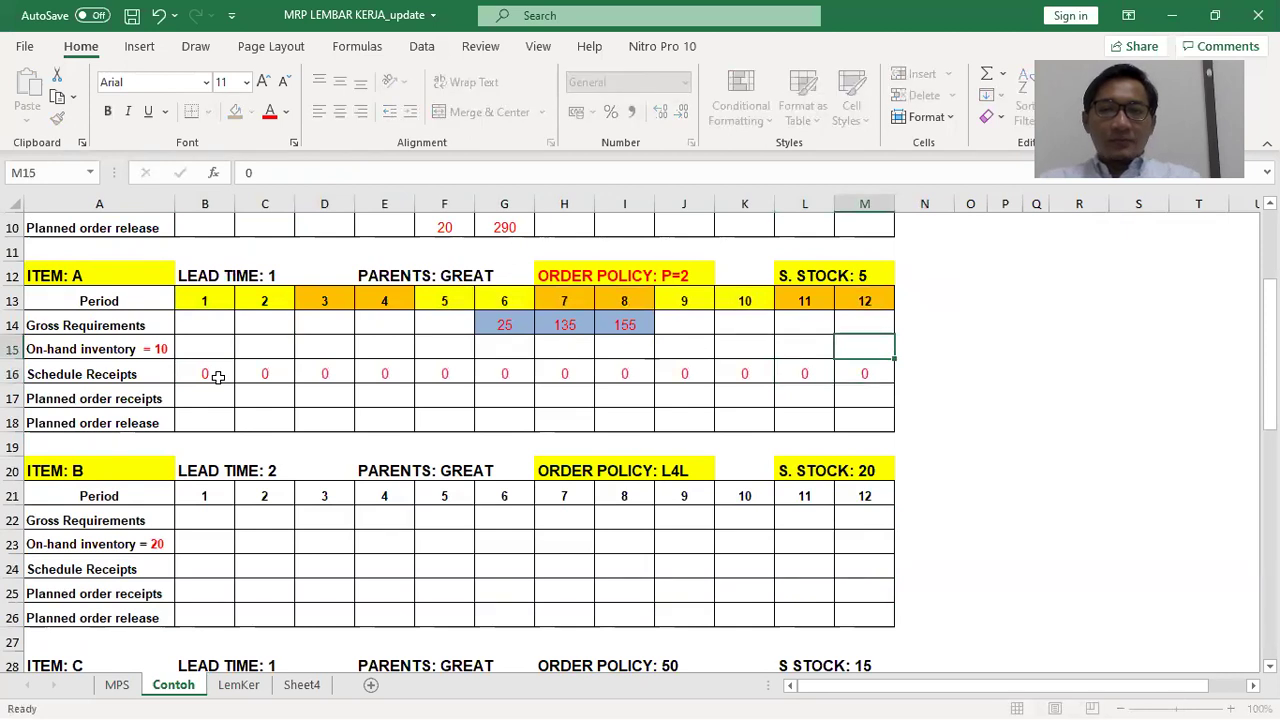
Enter on-hand inventory of 10 for periods 1–5
{"action": "key", "text": "Left"}
{"action": "key", "text": "Left"}
{"action": "key", "text": "Left"}
{"action": "key", "text": "Left"}
{"action": "key", "text": "Left"}
{"action": "key", "text": "Left"}
{"action": "key", "text": "Left"}
{"action": "key", "text": "Left"}
{"action": "key", "text": "Left"}
{"action": "key", "text": "Left"}
{"action": "key", "text": "Left"}
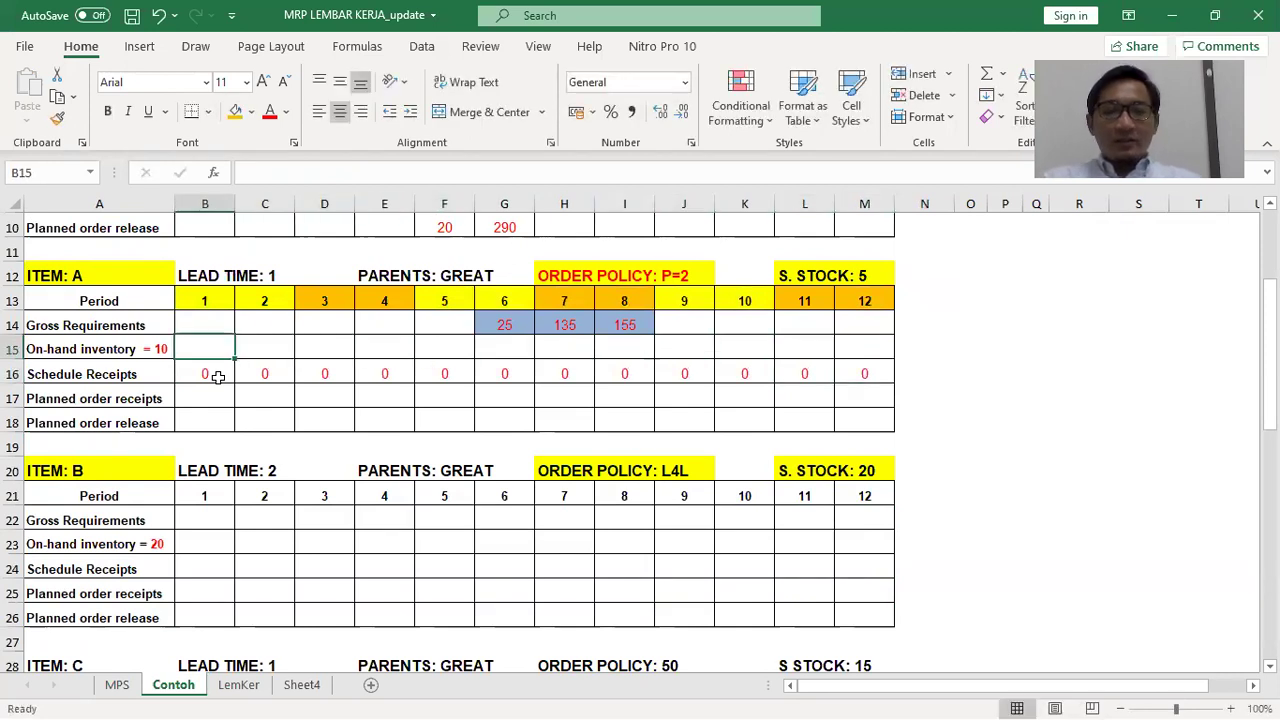
{"action": "type", "text": "10"}
{"action": "key", "text": "Tab"}
{"action": "type", "text": "10"}
{"action": "key", "text": "Tab"}
{"action": "type", "text": "10"}
{"action": "key", "text": "Tab"}
{"action": "type", "text": "10"}
{"action": "key", "text": "Tab"}
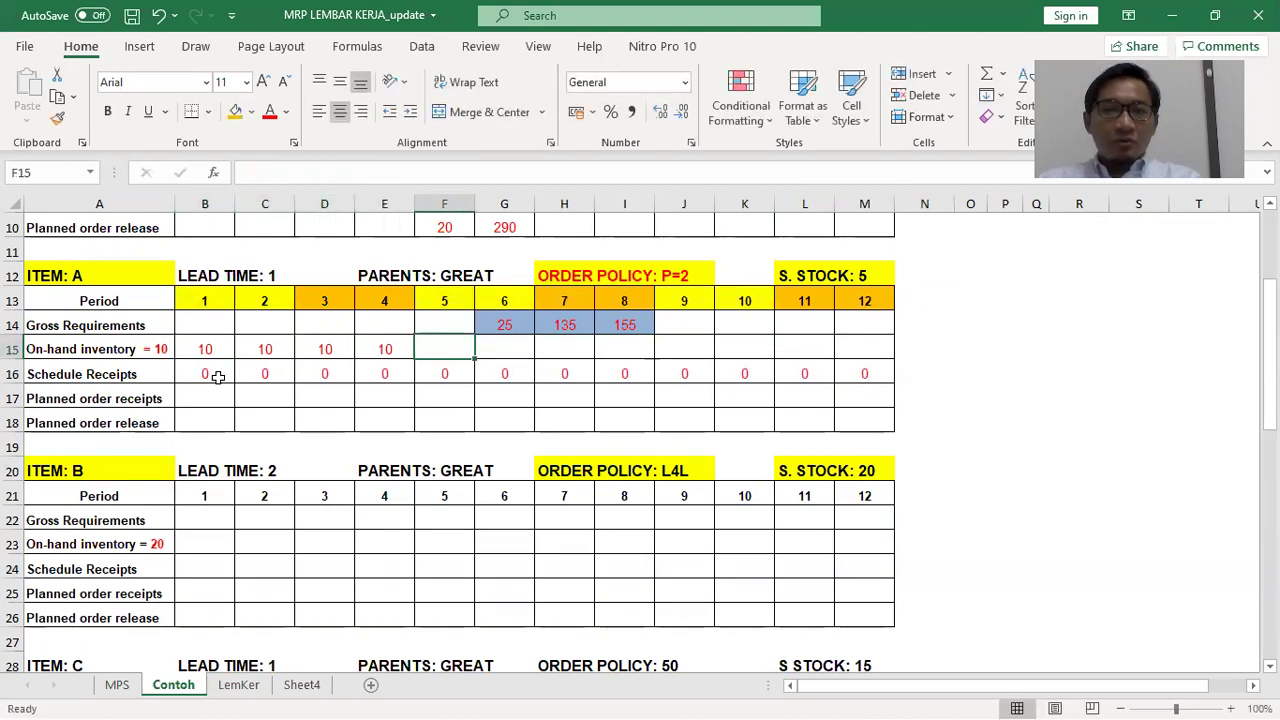
{"action": "type", "text": "10"}
{"action": "key", "text": "Tab"}
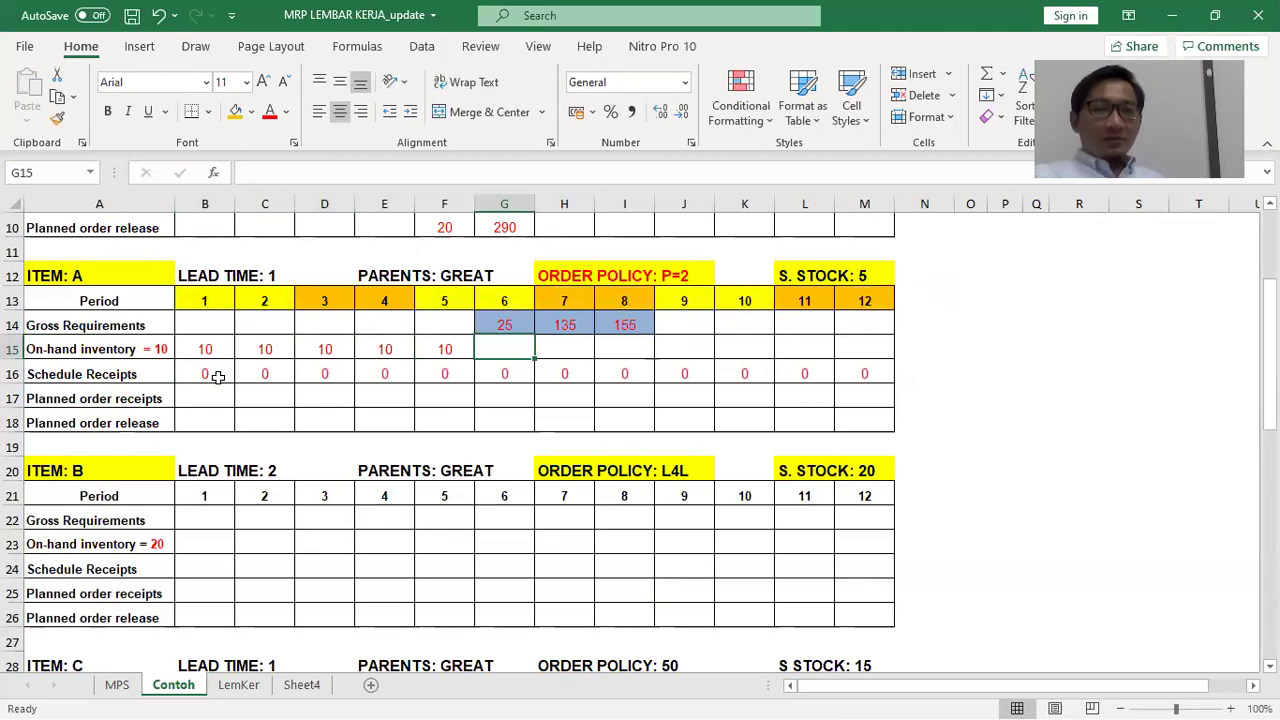
Enter =10+0+0-25 as period 6 on-hand inventory, giving -15
{"action": "type", "text": "="}
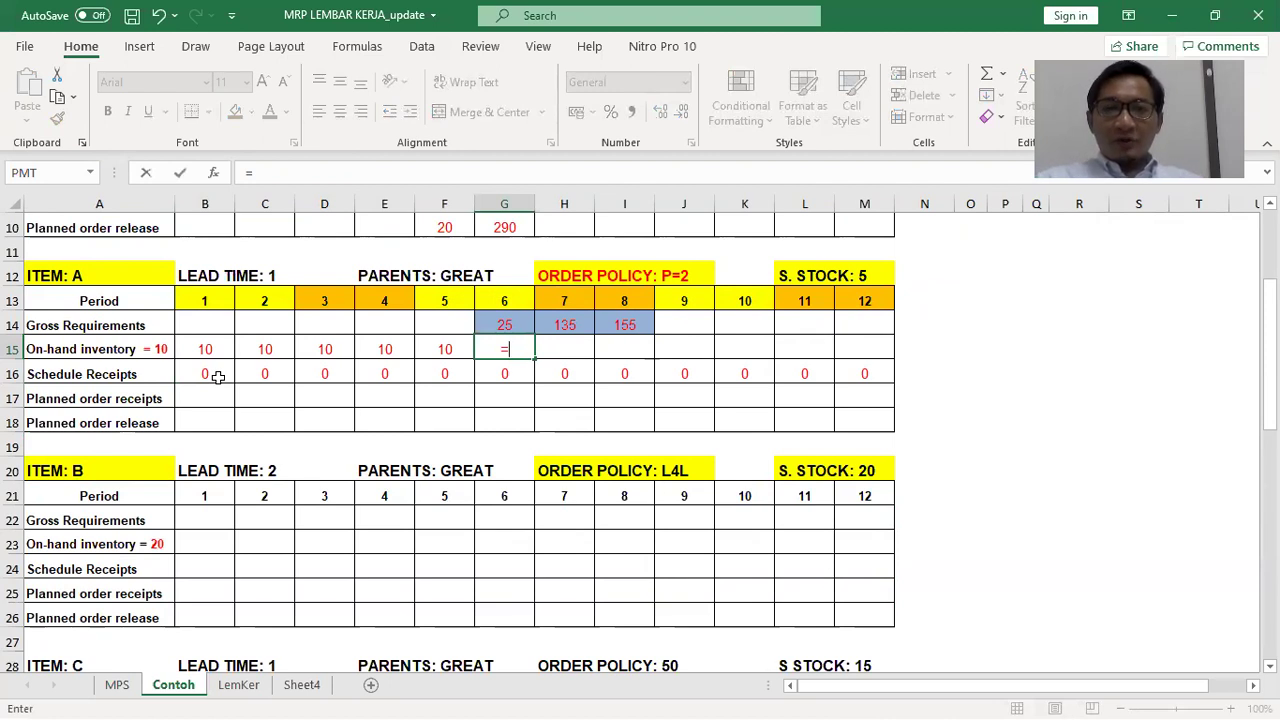
{"action": "type", "text": "10+0+"}
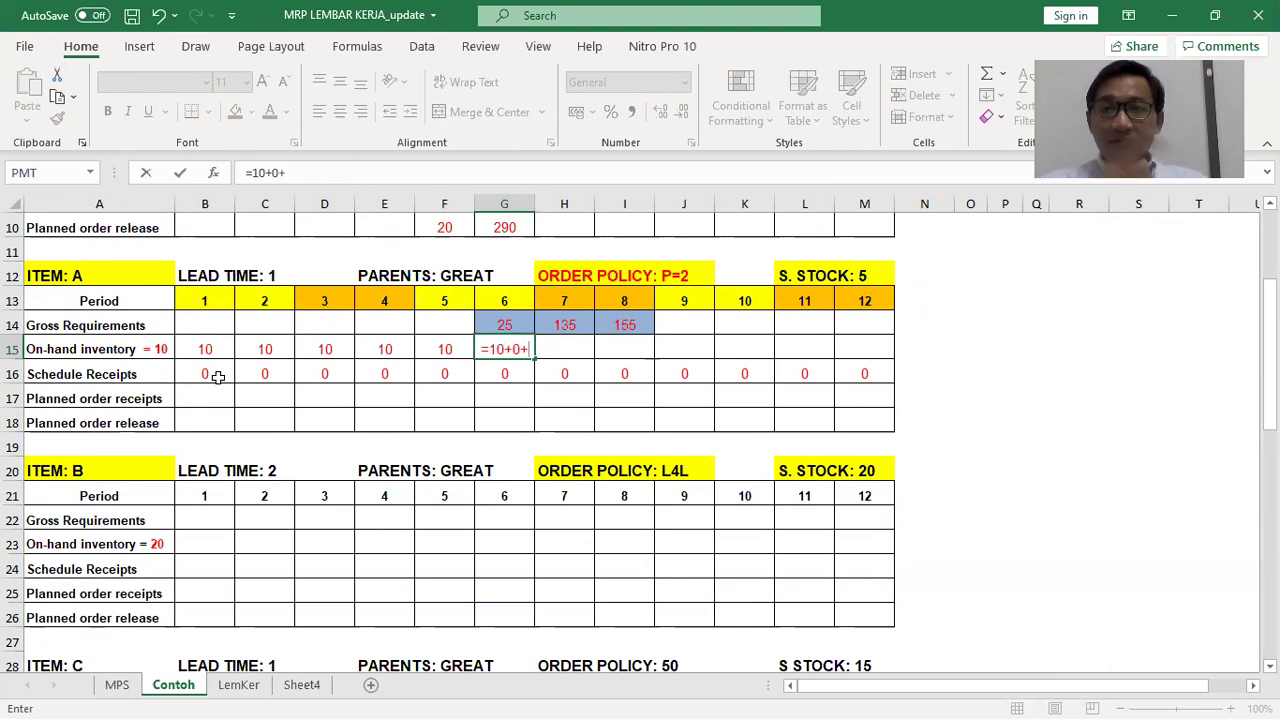
{"action": "type", "text": "0"}
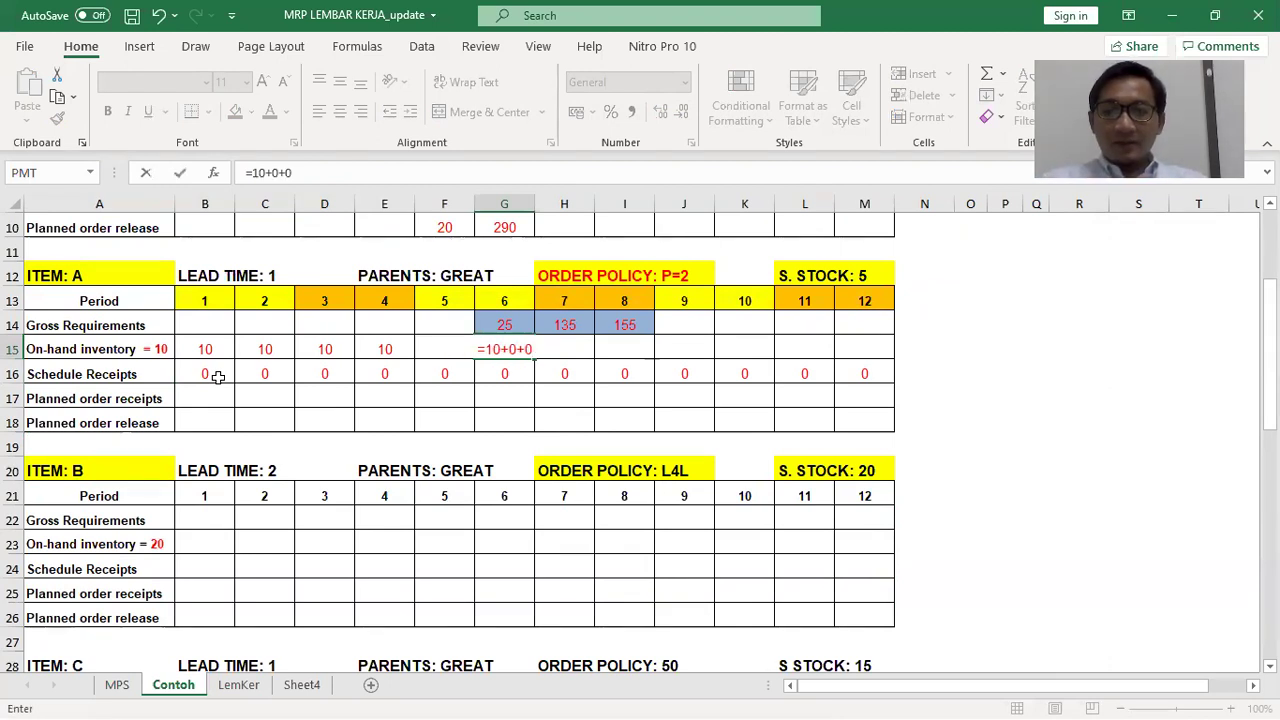
{"action": "type", "text": "-"}
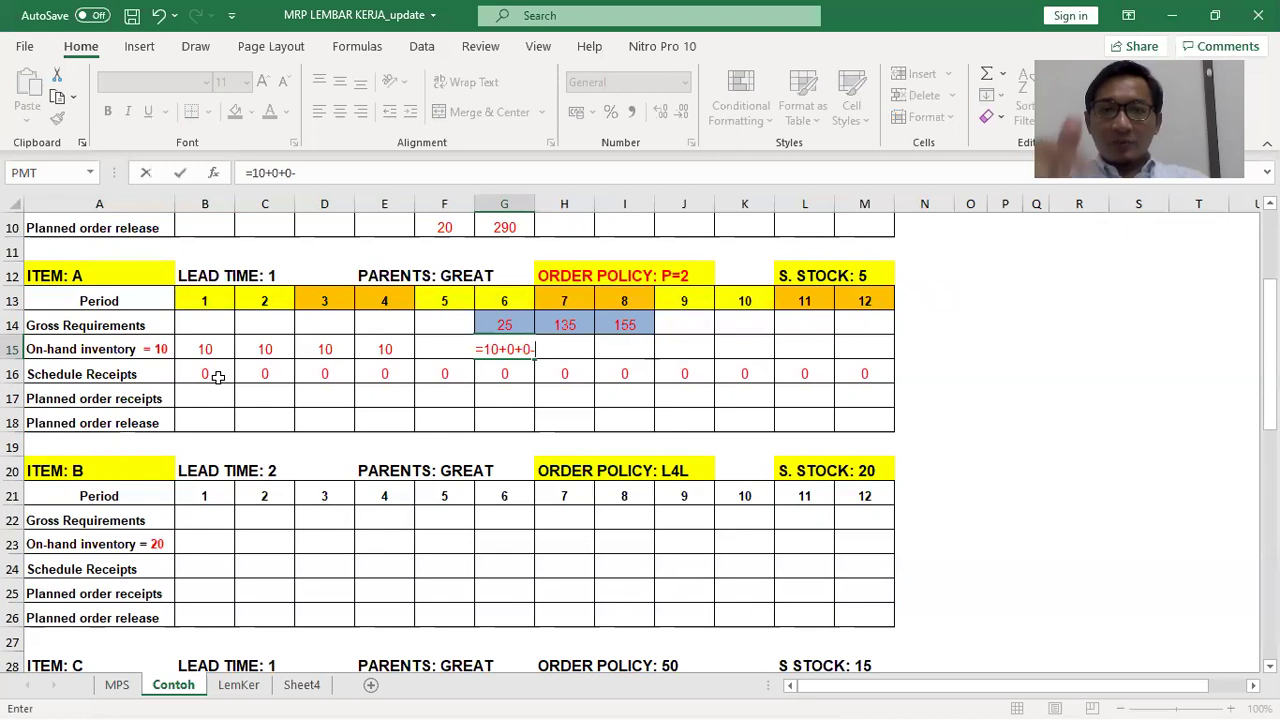
{"action": "type", "text": "25"}
{"action": "key", "text": "Return"}
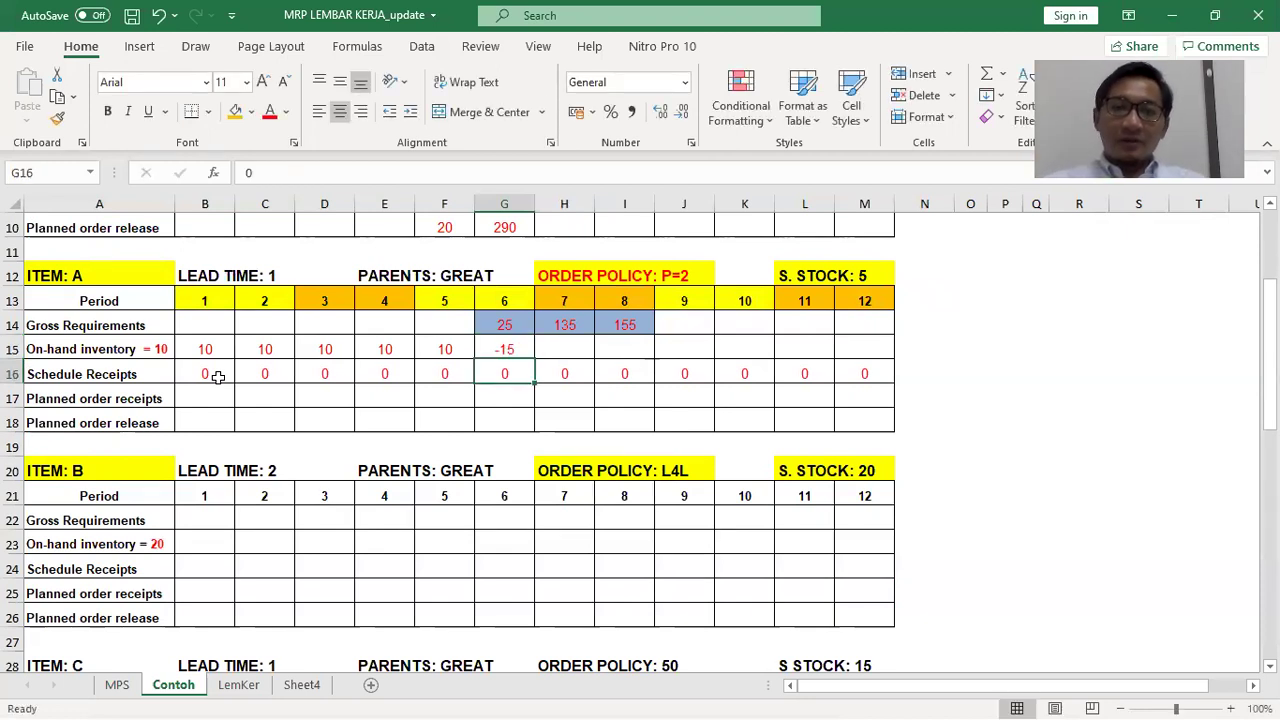
{"action": "key", "text": "Down"}
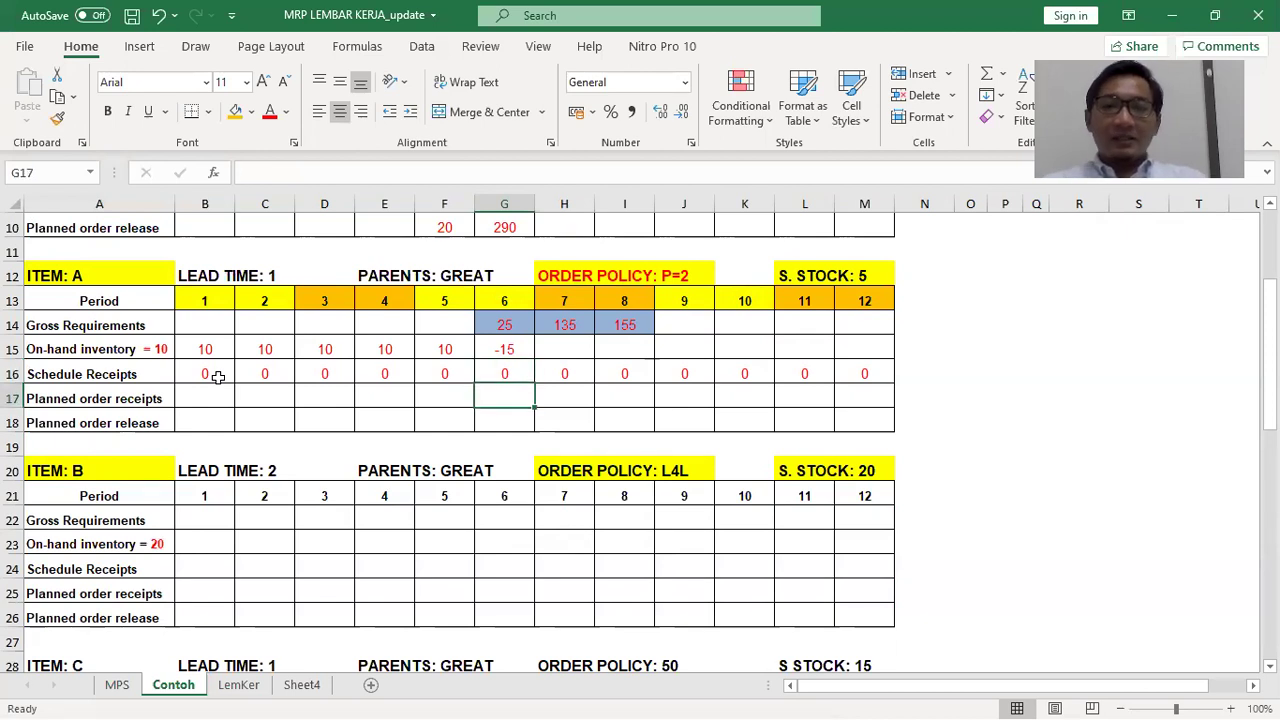
{"action": "key", "text": "alt+Tab"}
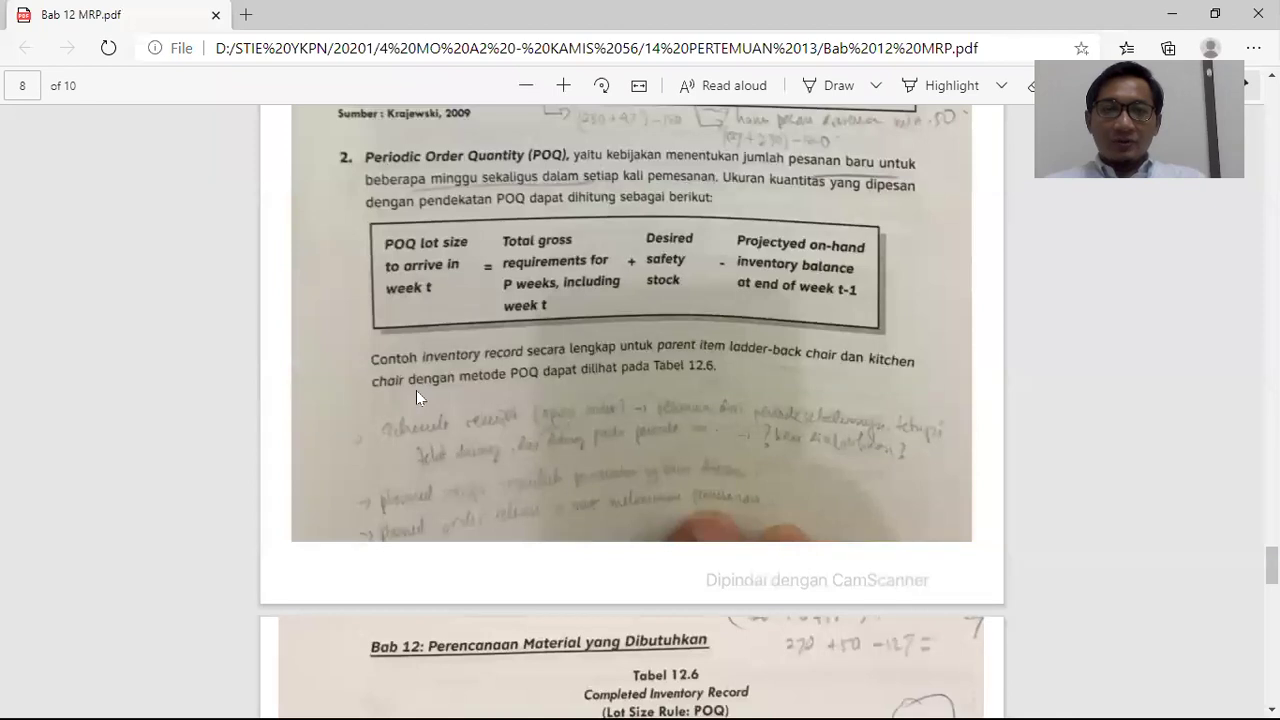
Snip the POQ lot-size formula box from the PDF and paste it below item A's table
{"action": "scroll", "coordinate": [416, 390], "scroll_direction": "up", "scroll_amount": 2}
{"action": "key", "text": "super+shift+s"}
{"action": "mouse_move", "coordinate": [362, 313]}
{"action": "left_mouse_down"}
{"action": "mouse_move", "coordinate": [817, 423]}
{"action": "mouse_move", "coordinate": [890, 427]}
{"action": "left_mouse_up"}
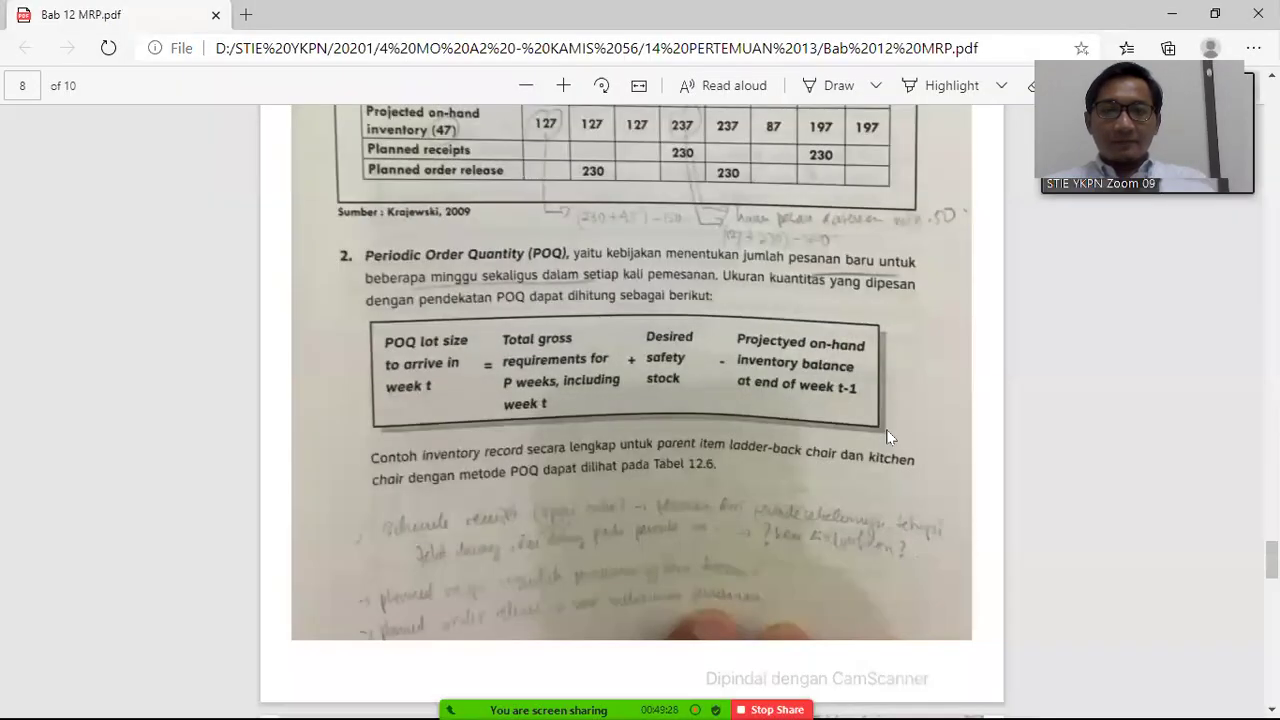
{"action": "key", "text": "alt+Tab"}
{"action": "key", "text": "ctrl+v"}
{"action": "left_click_drag", "start_coordinate": [792, 441], "coordinate": [607, 504]}
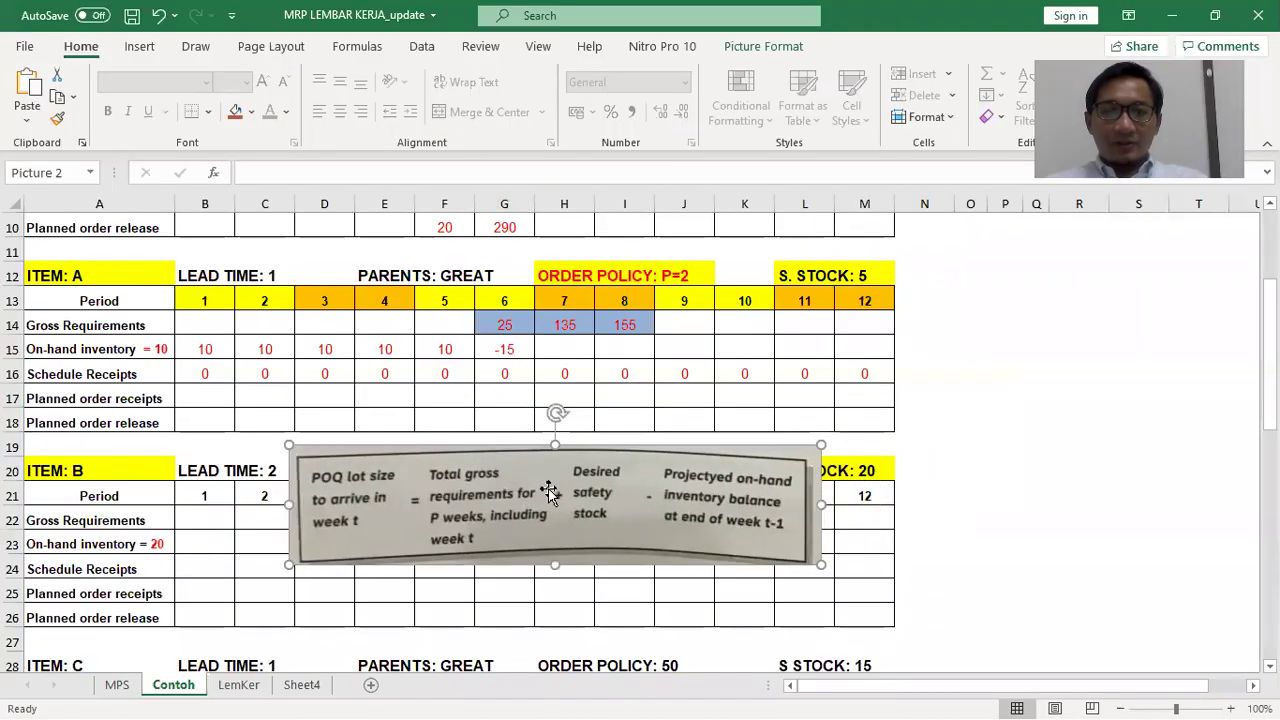
Enter period 6's planned receipt of 20 in G17 and re-enter G15 as =10+0+20-25 to show 5
{"action": "left_click", "coordinate": [508, 394]}
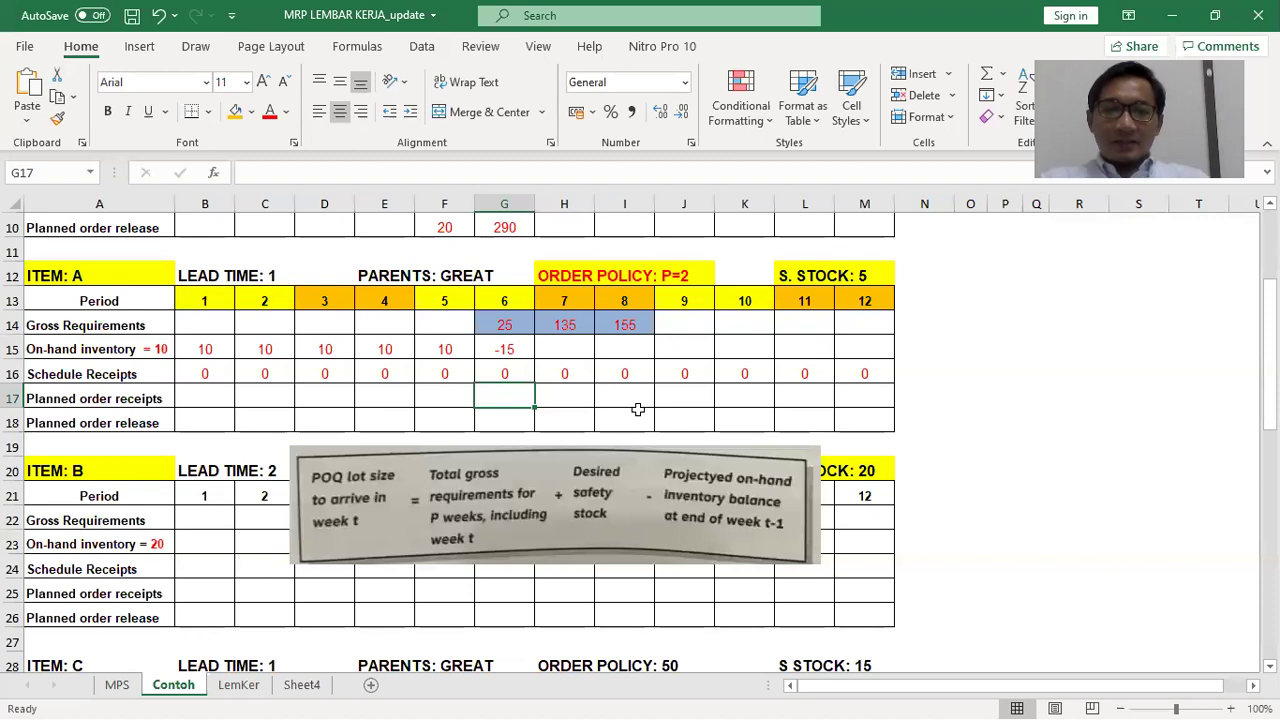
{"action": "type", "text": "="}
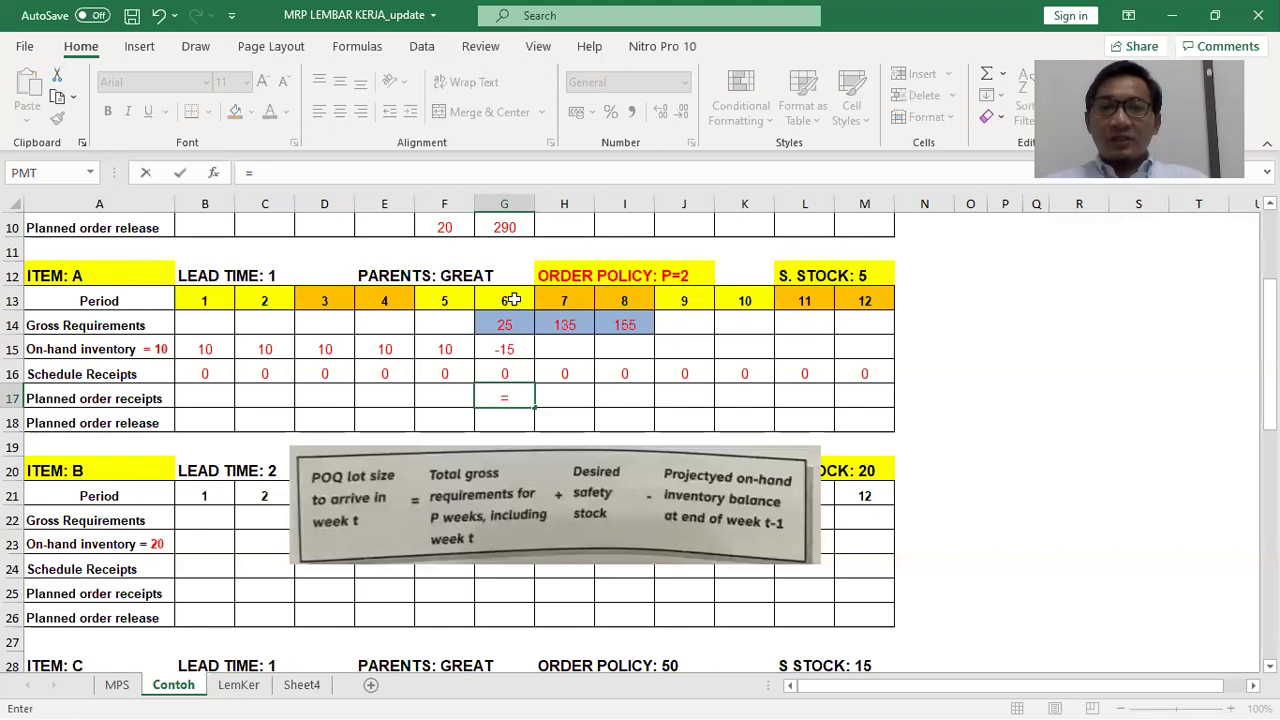
{"action": "type", "text": "0+"}
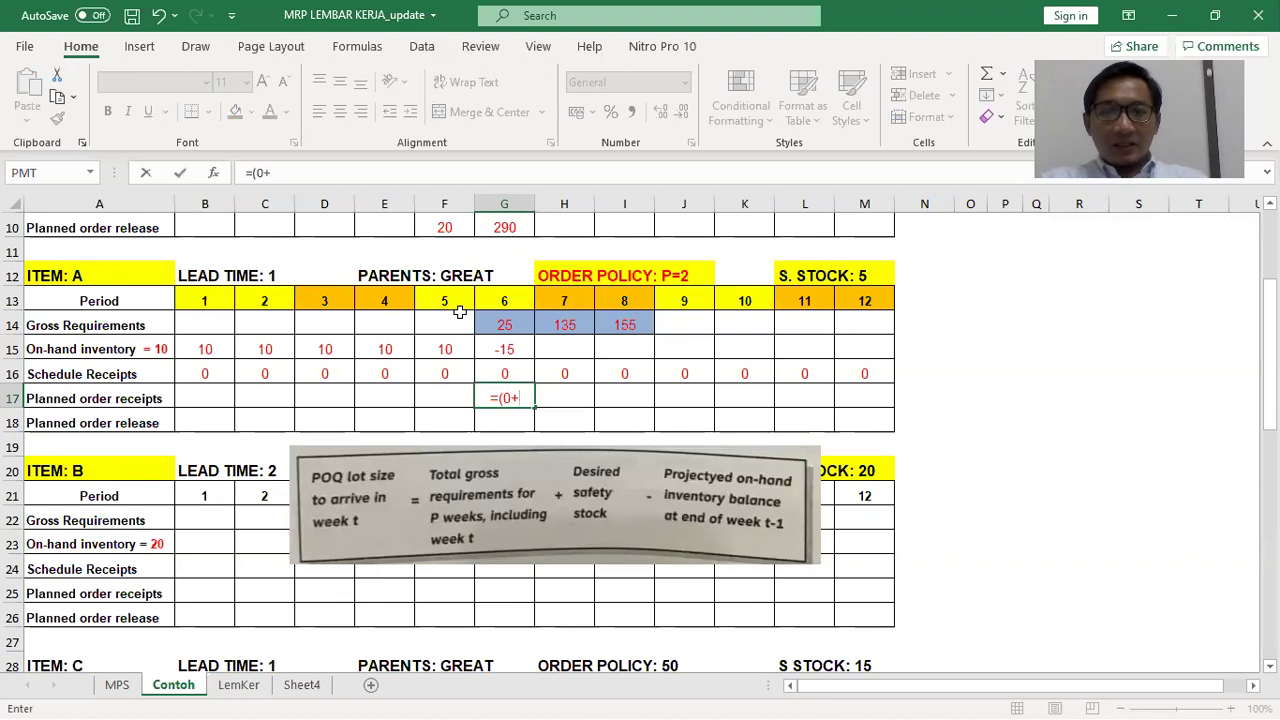
{"action": "type", "text": "25"}
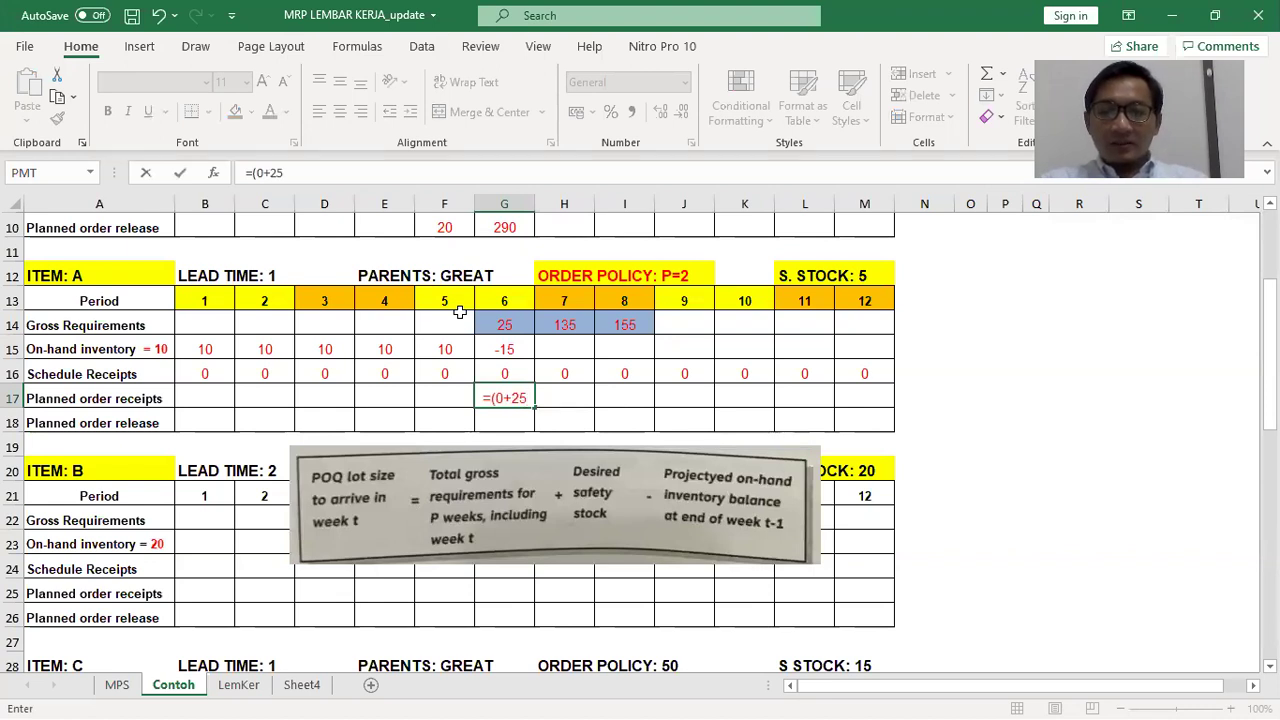
{"action": "type", "text": ")"}
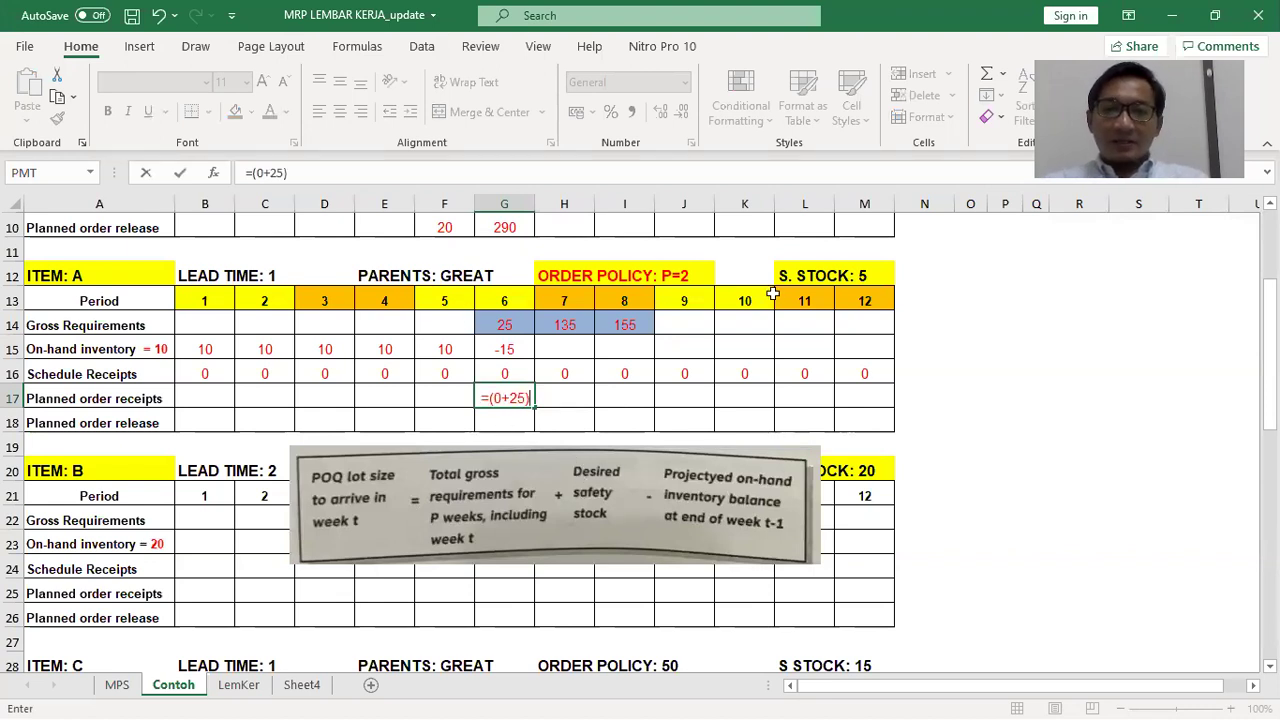
{"action": "type", "text": "+5"}
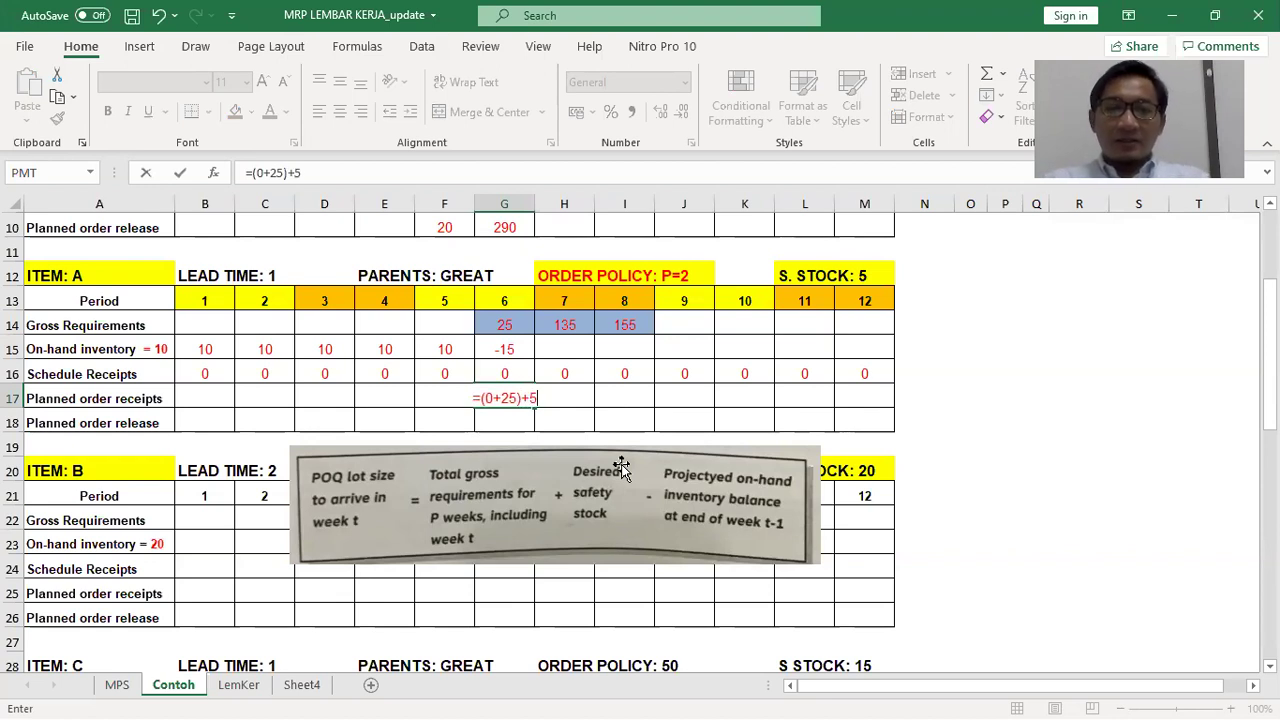
{"action": "type", "text": "-"}
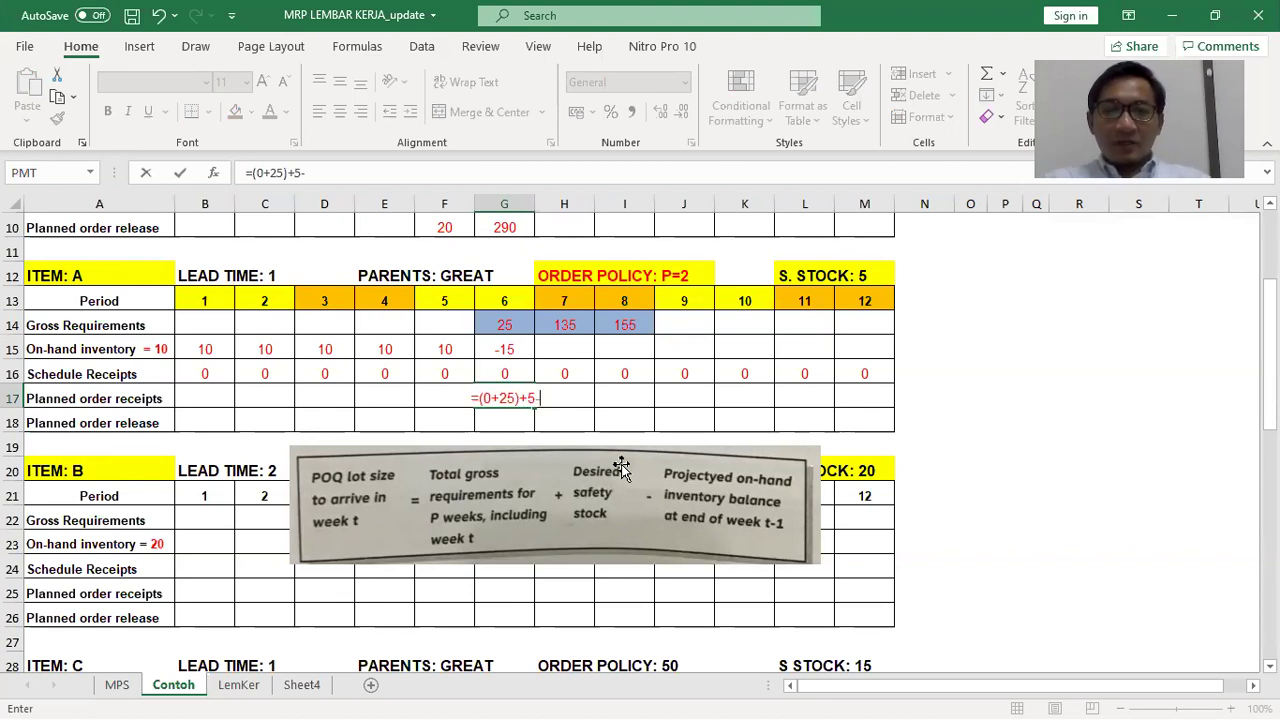
{"action": "type", "text": "10"}
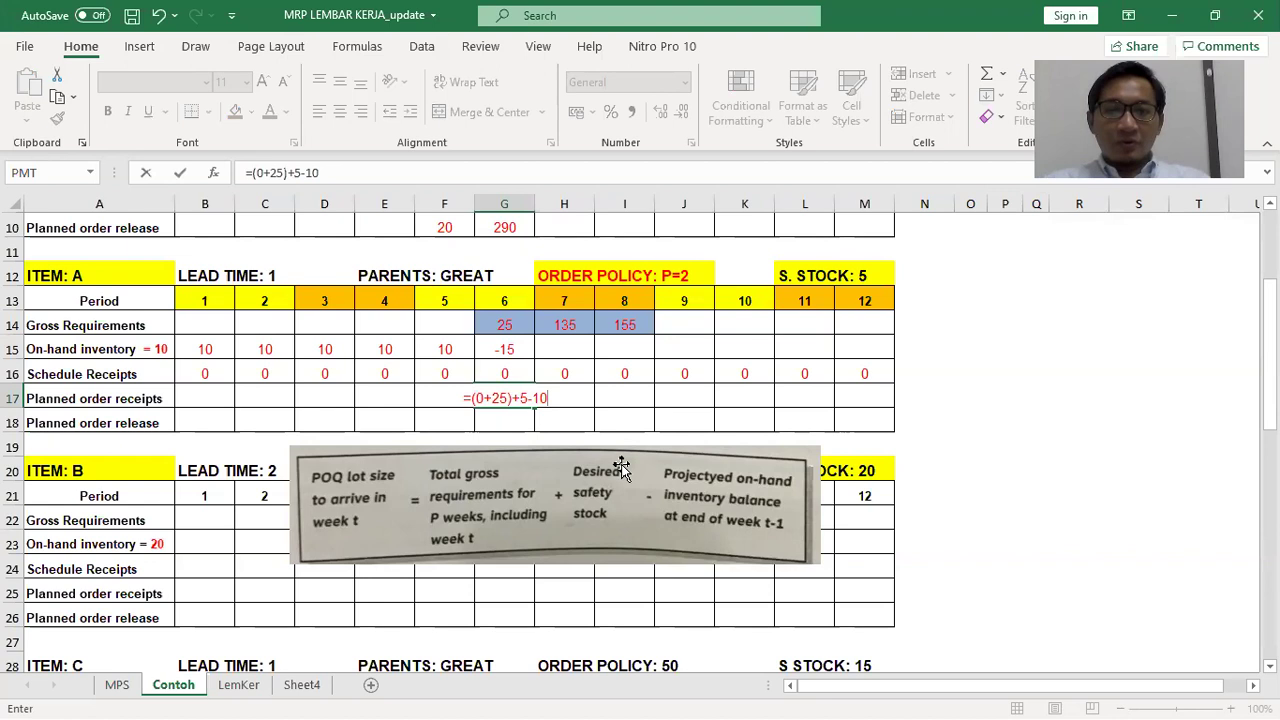
{"action": "key", "text": "Return"}
{"action": "key", "text": "Up"}
{"action": "key", "text": "Up"}
{"action": "key", "text": "Up"}
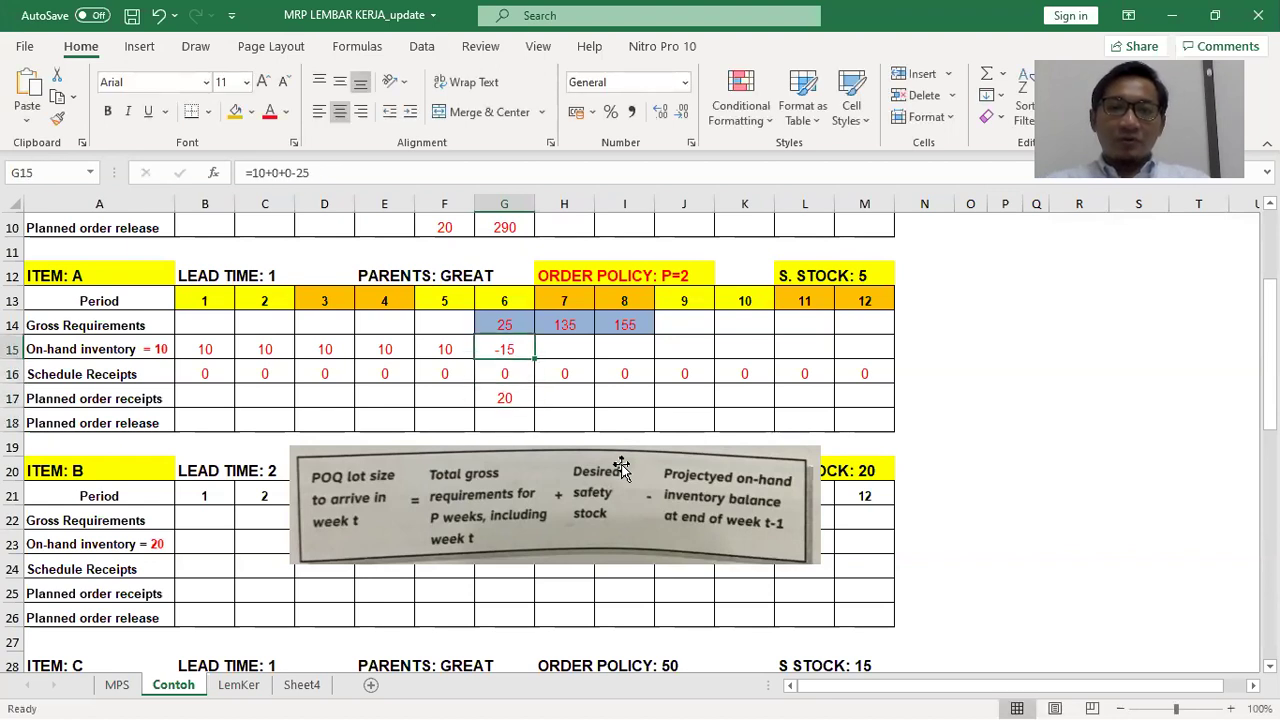
{"action": "type", "text": "="}
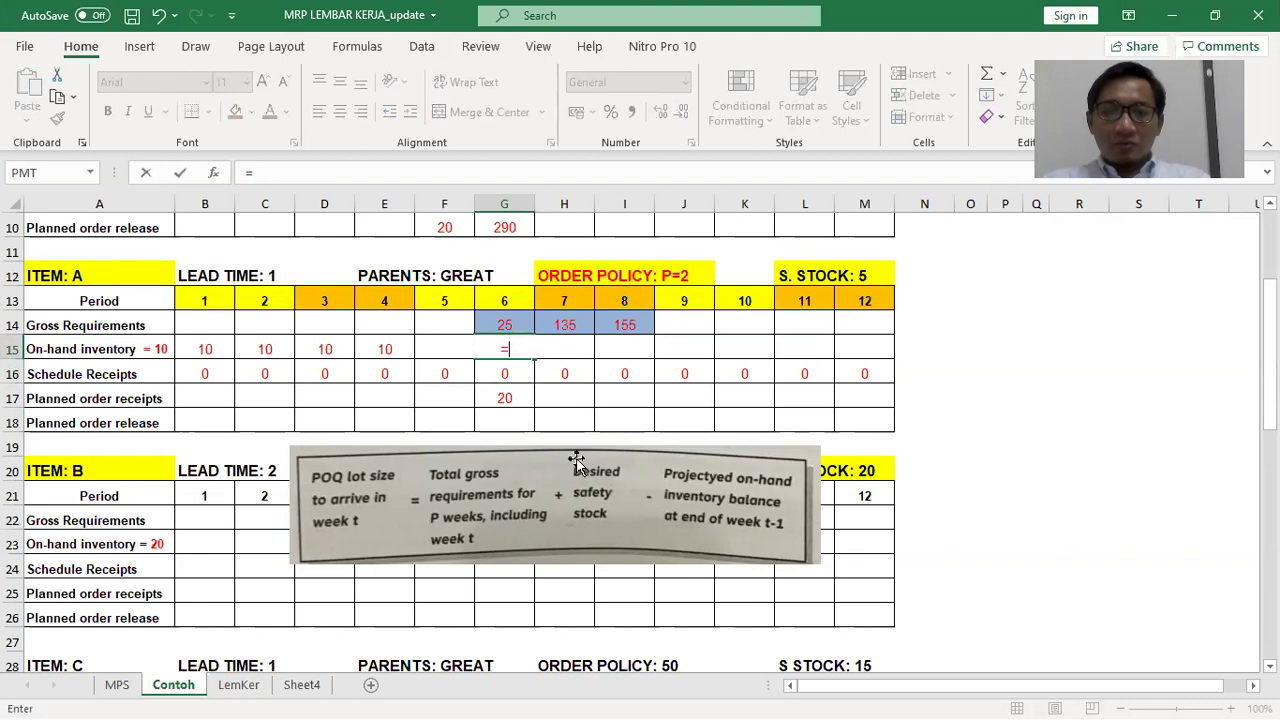
{"action": "type", "text": "10+0+20"}
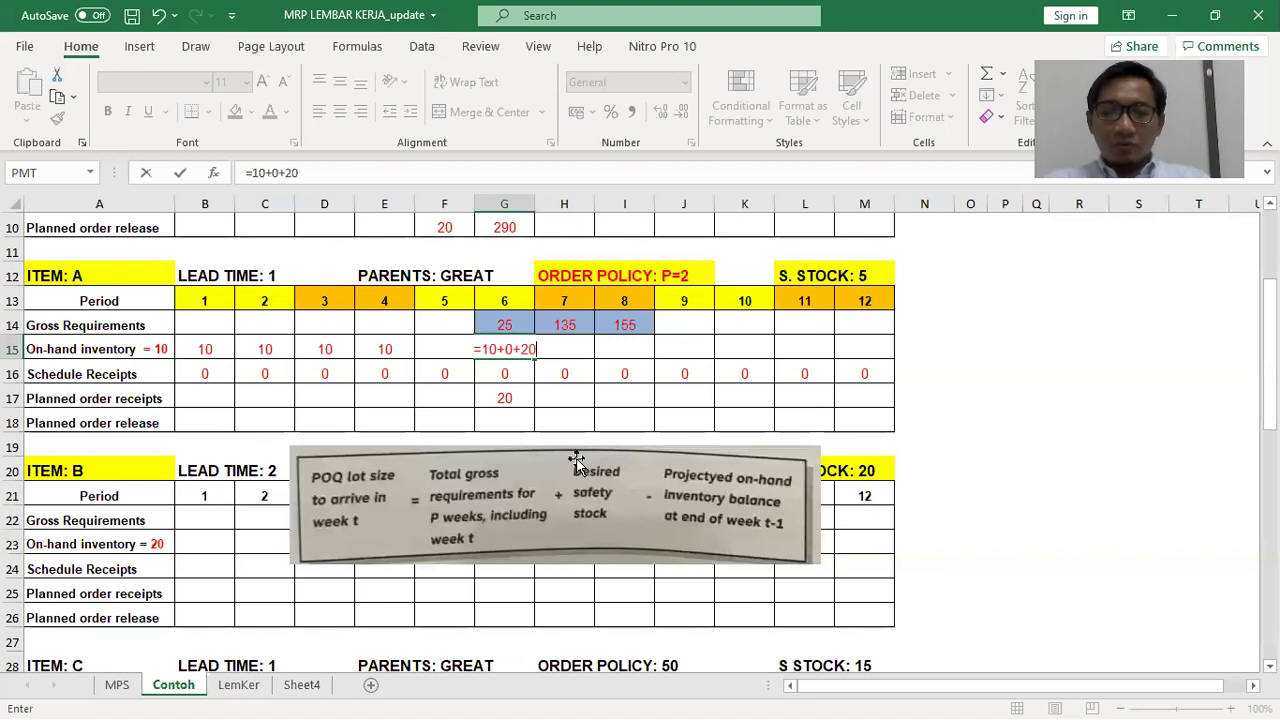
{"action": "type", "text": "-25"}
{"action": "key", "text": "ctrl+Return"}
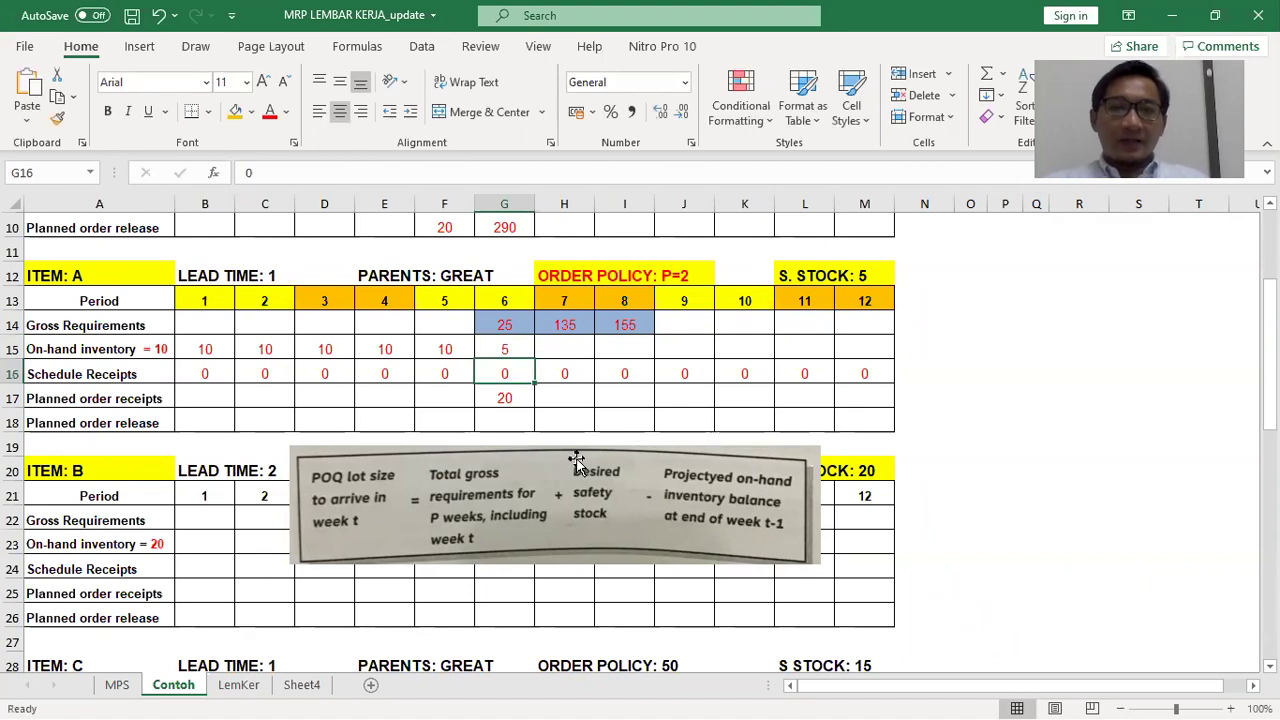
{"action": "key", "text": "Right"}
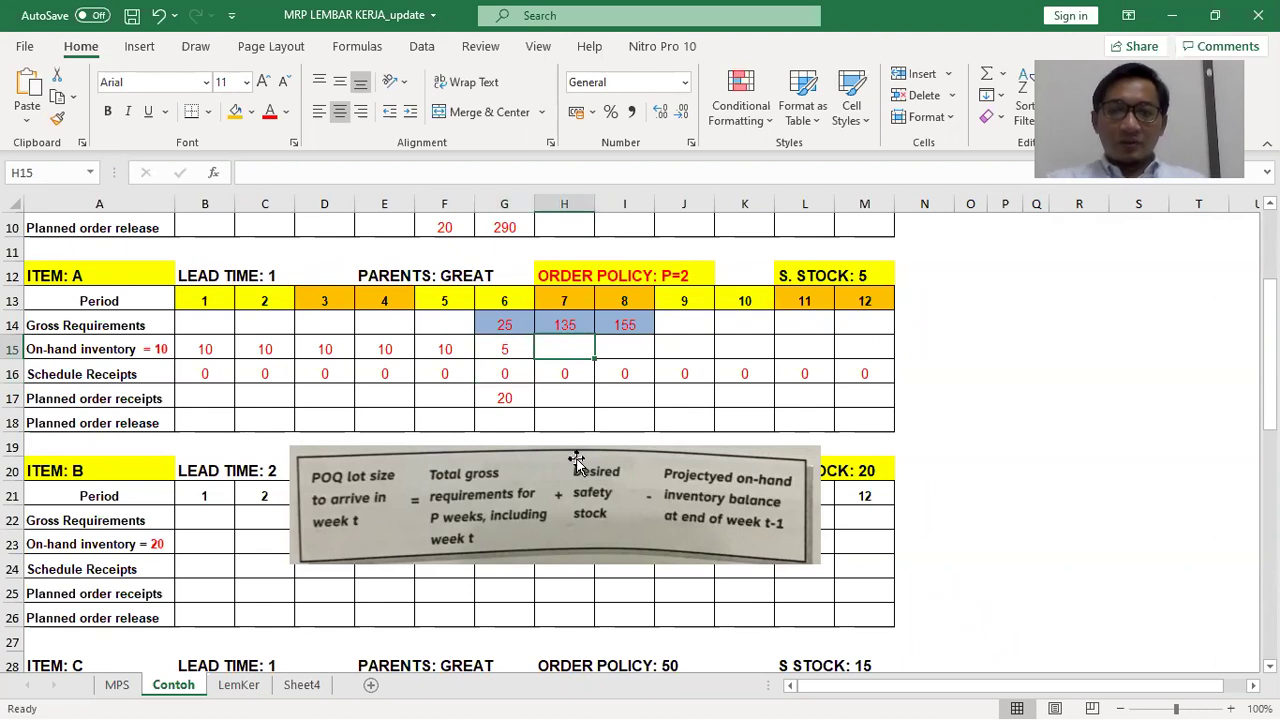
Compute the period-7 on-hand balance in H15 as =G15+H16+H17-H14
{"action": "type", "text": "="}
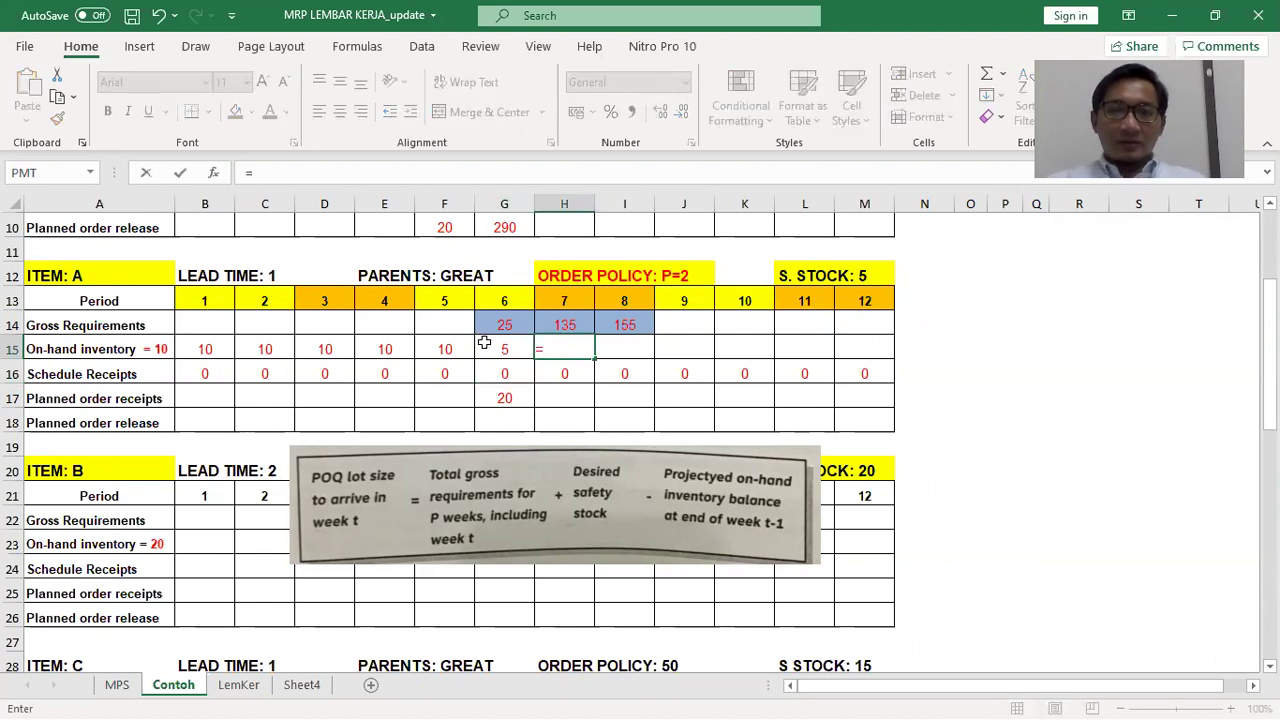
{"action": "left_click", "coordinate": [486, 348]}
{"action": "type", "text": "+"}
{"action": "left_click", "coordinate": [565, 375]}
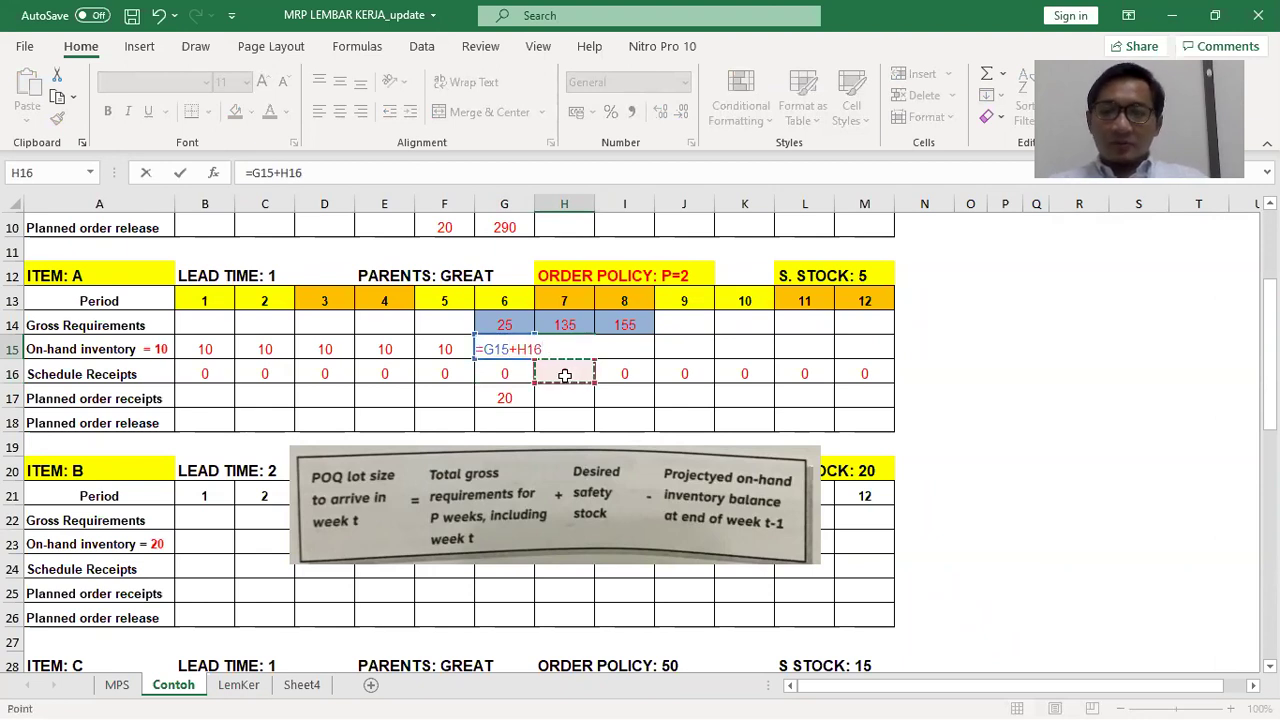
{"action": "type", "text": "+"}
{"action": "left_click", "coordinate": [557, 398]}
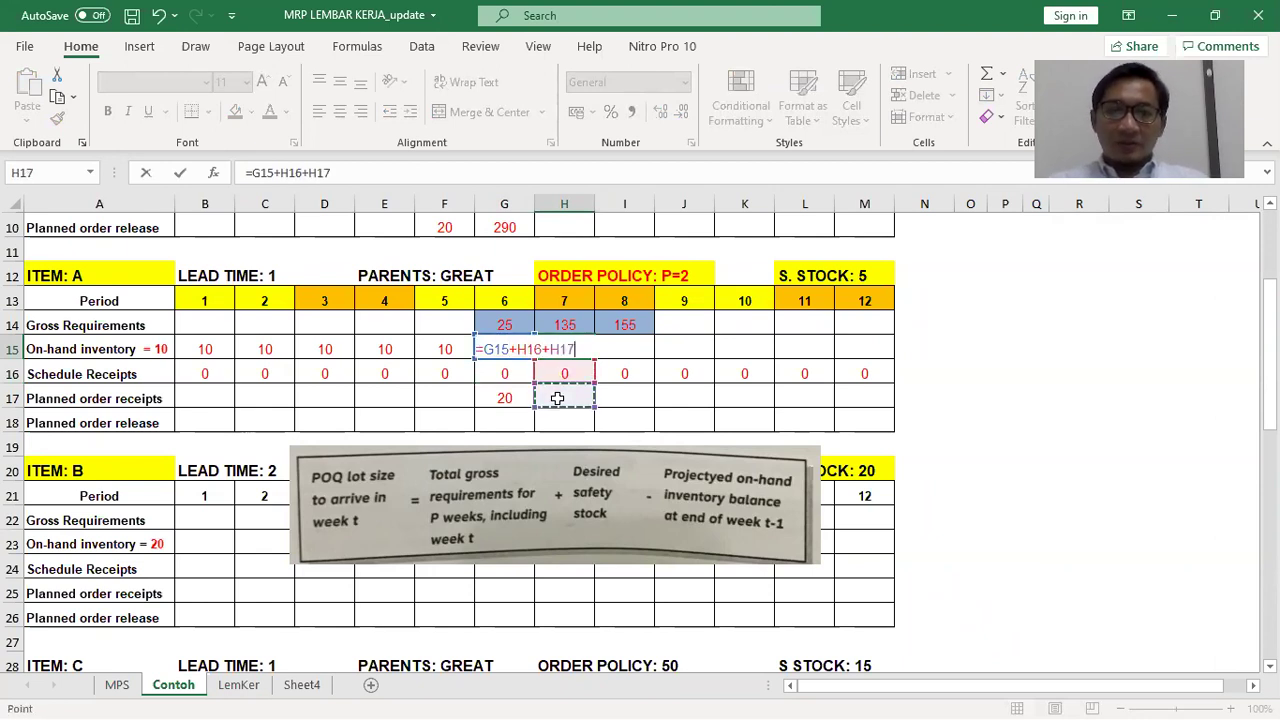
{"action": "type", "text": "-"}
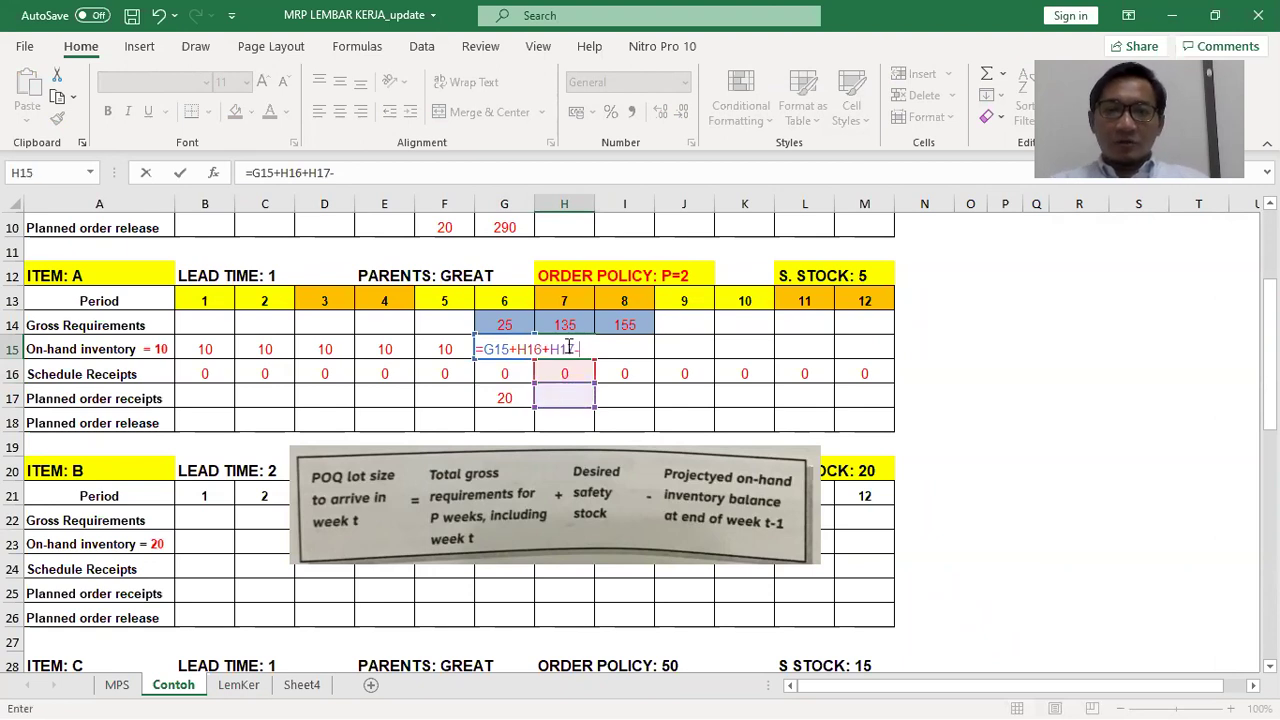
{"action": "left_click", "coordinate": [565, 325]}
{"action": "key", "text": "Return"}
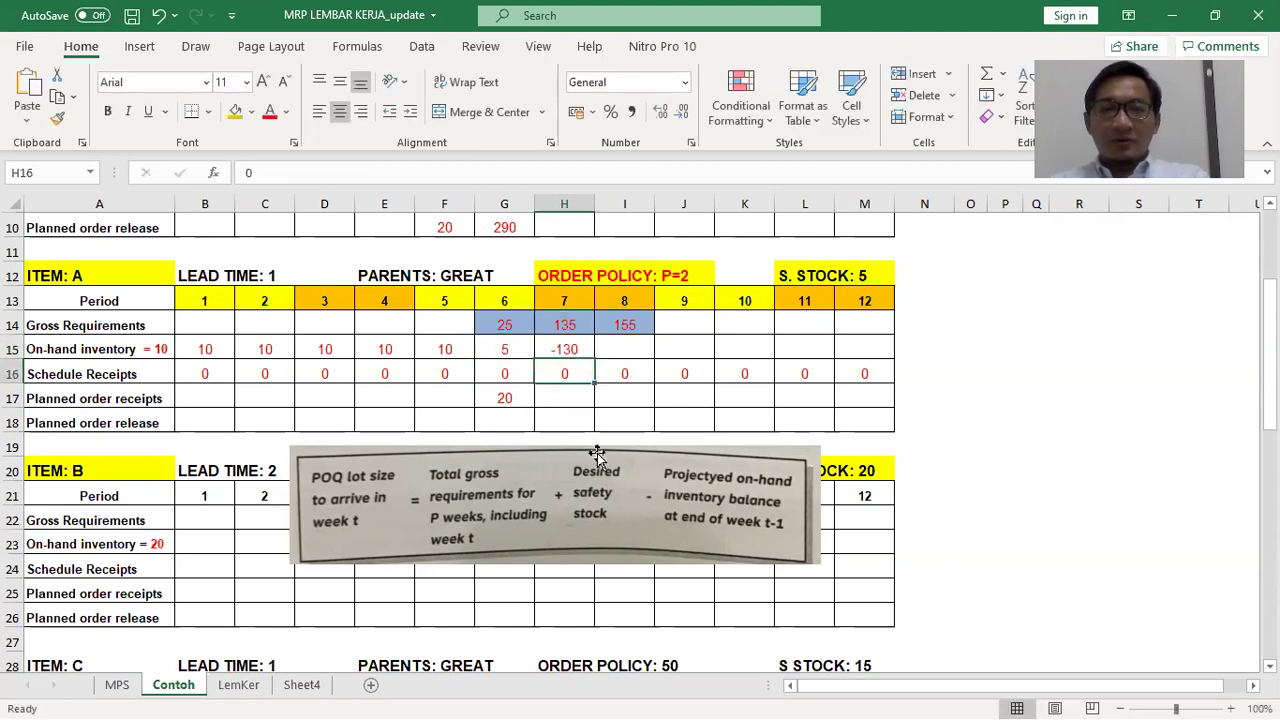
Enter a period-5 planned order release of 20 in F18
{"action": "left_click", "coordinate": [504, 398]}
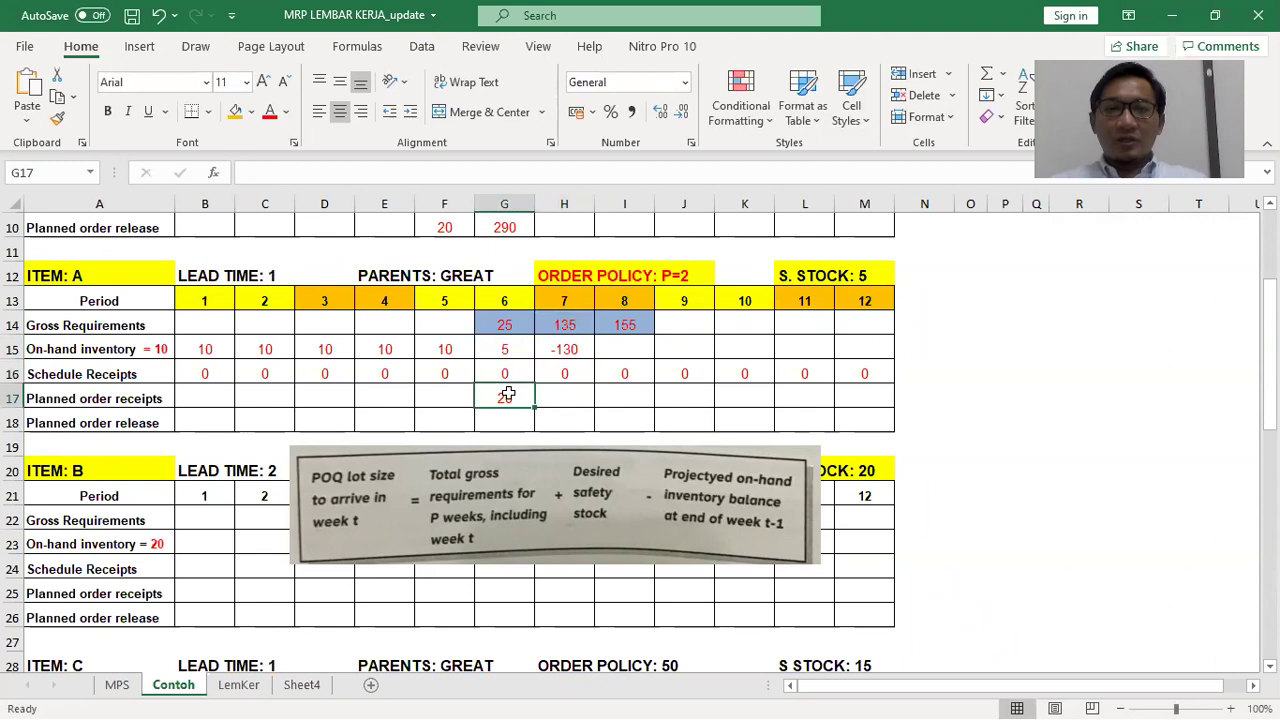
{"action": "left_click", "coordinate": [443, 421]}
{"action": "type", "text": "20"}
{"action": "key", "text": "Right"}
{"action": "key", "text": "Right"}
{"action": "key", "text": "Up"}
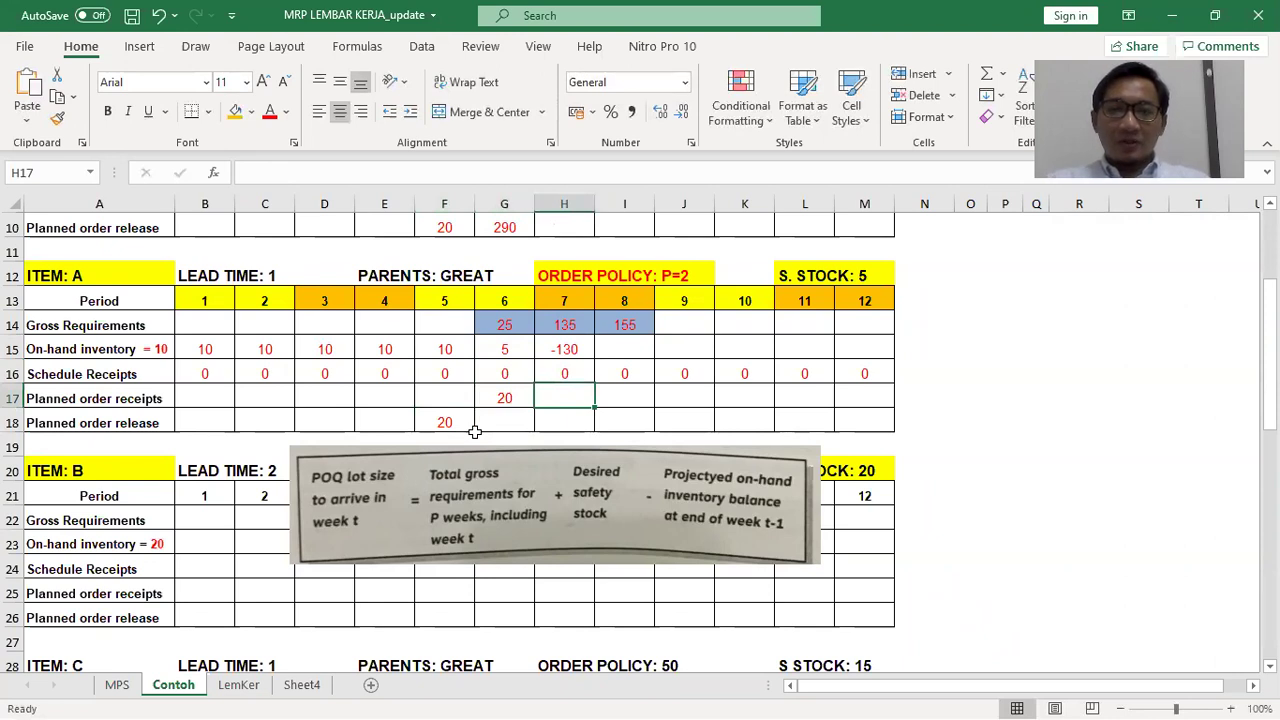
Set the period-7 planned receipt in H17 to =(H14+I14)+5-5, giving 290
{"action": "type", "text": "=("}
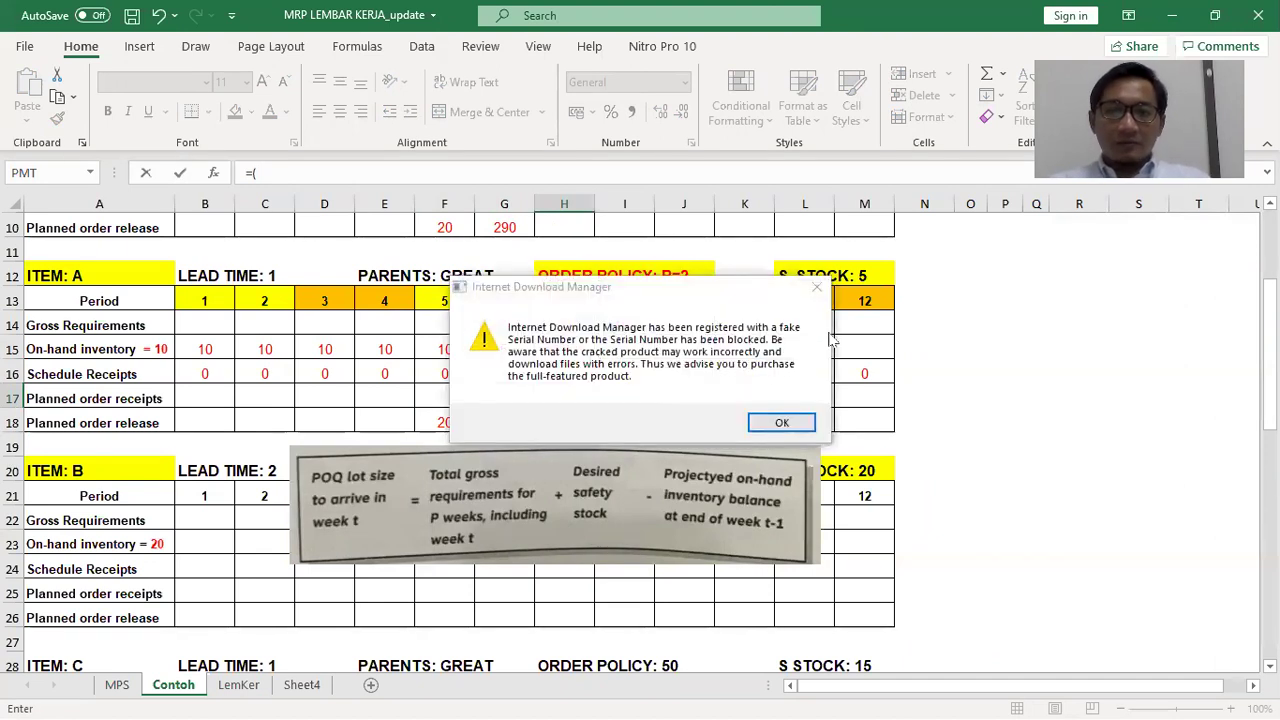
{"action": "left_click", "coordinate": [826, 278]}
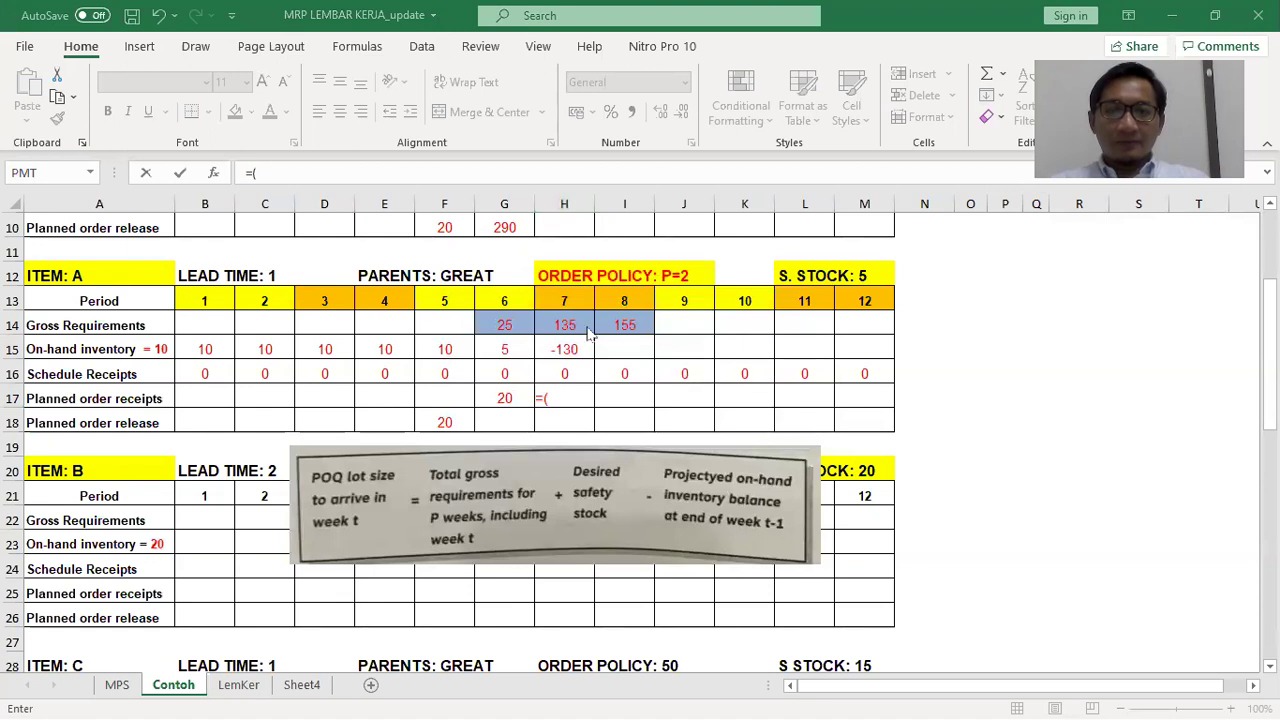
{"action": "left_click", "coordinate": [738, 456]}
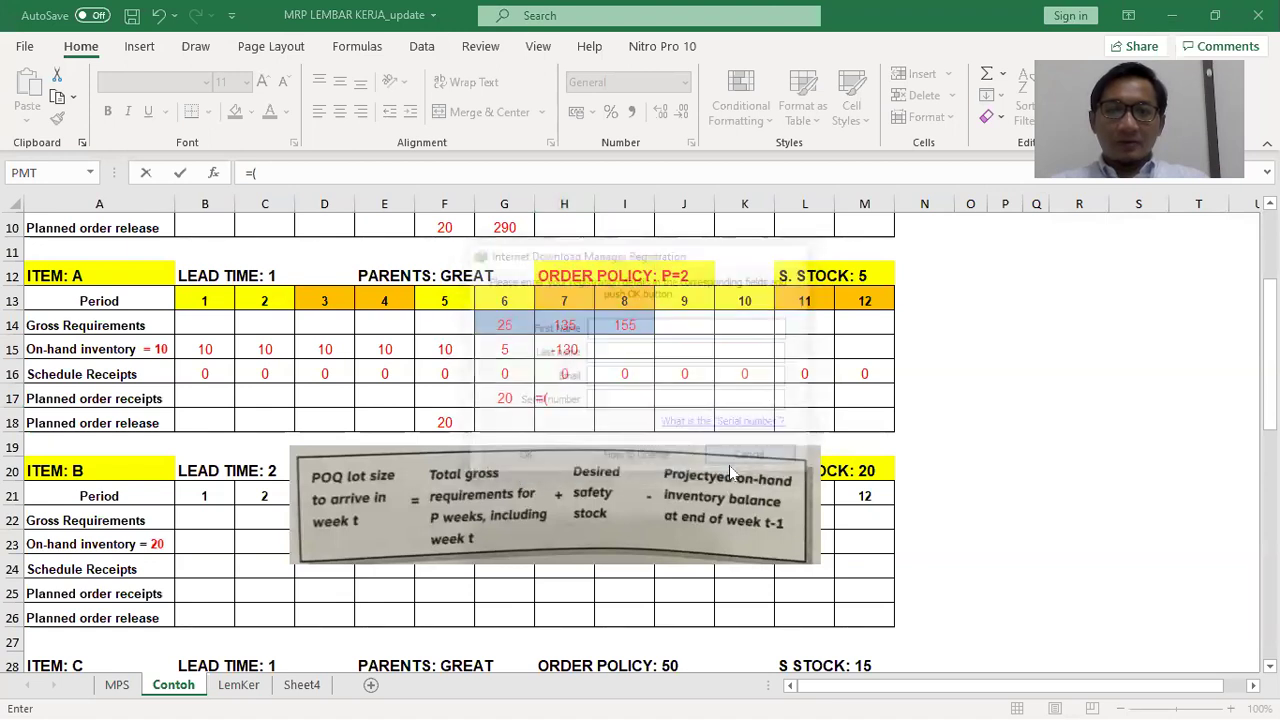
{"action": "left_click", "coordinate": [572, 326]}
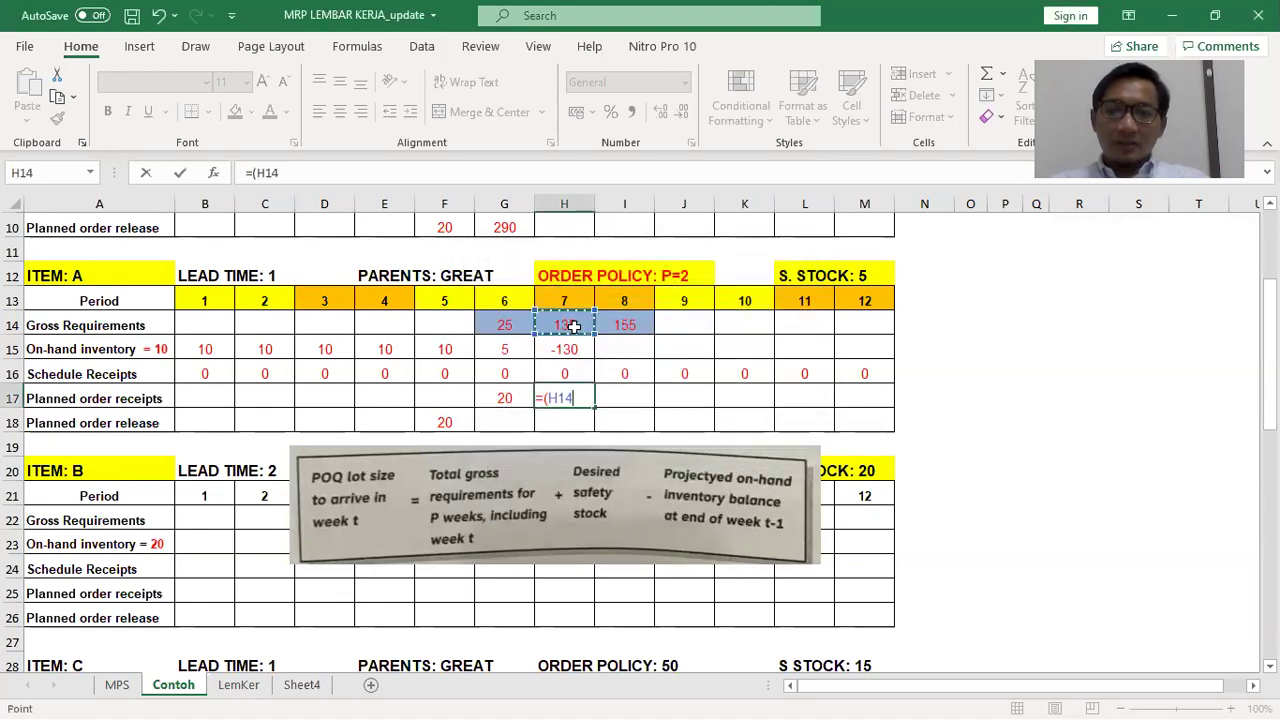
{"action": "type", "text": "+"}
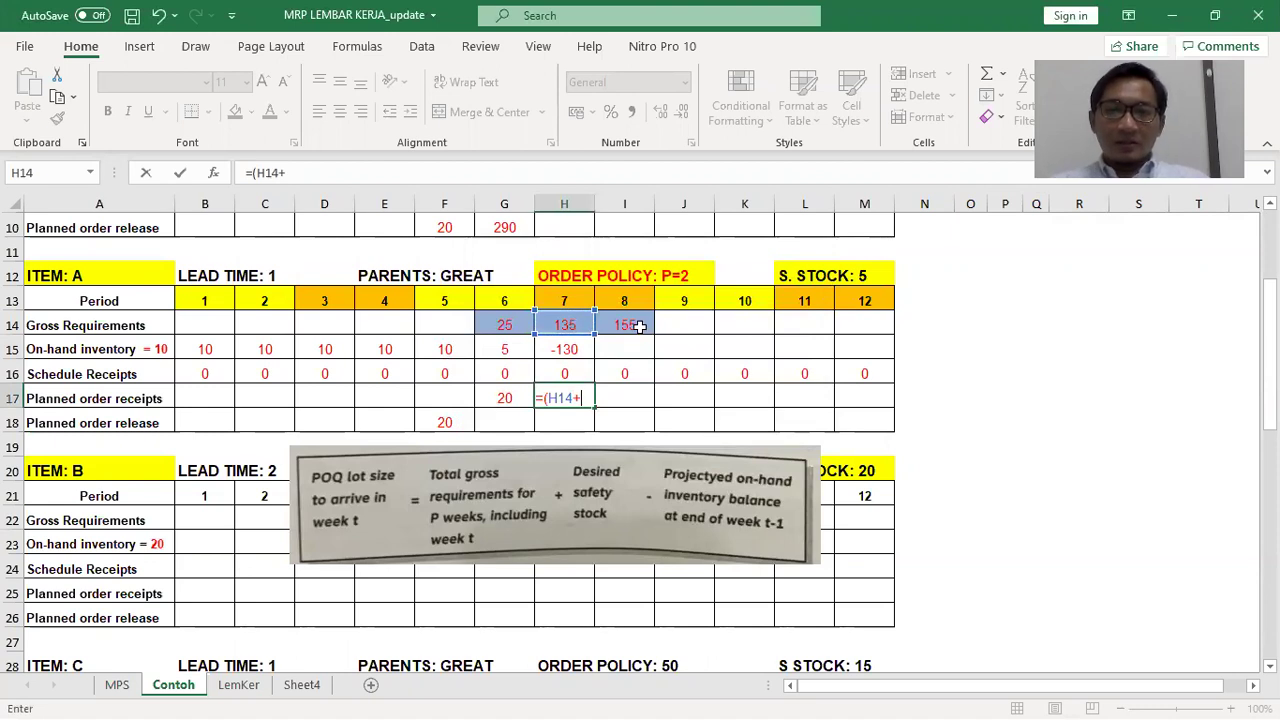
{"action": "left_click", "coordinate": [640, 326]}
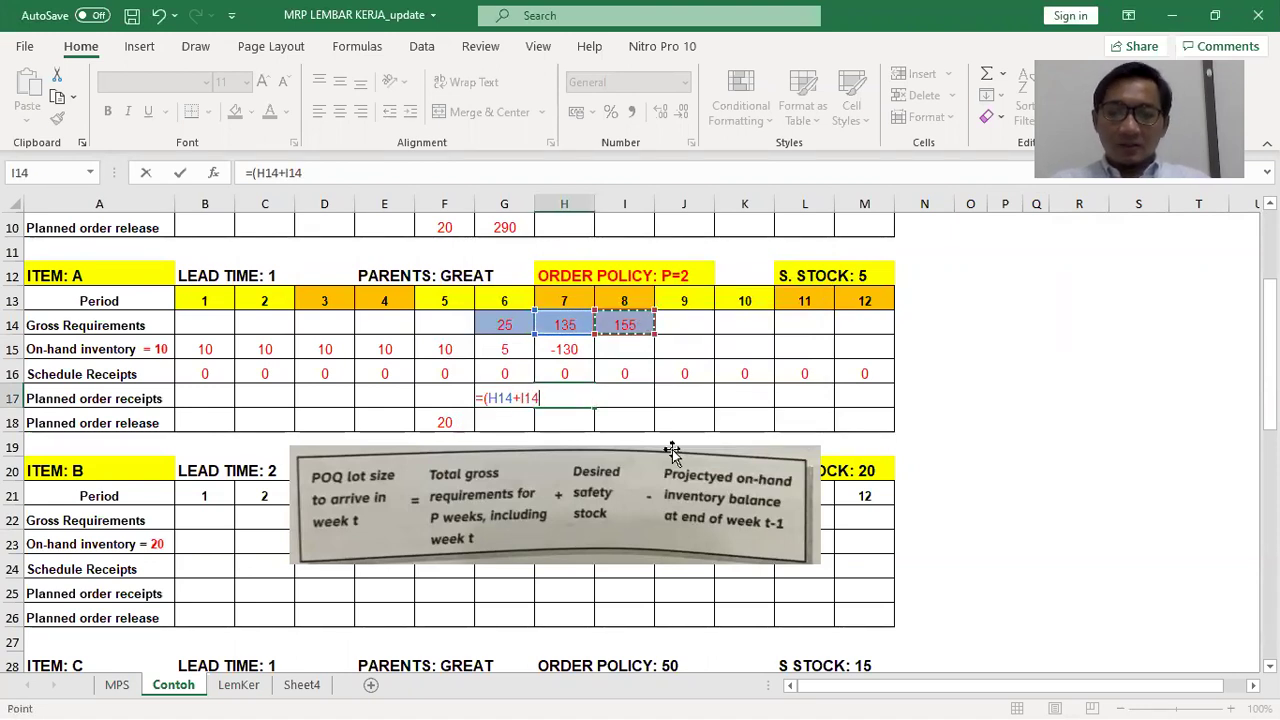
{"action": "type", "text": ")+5-"}
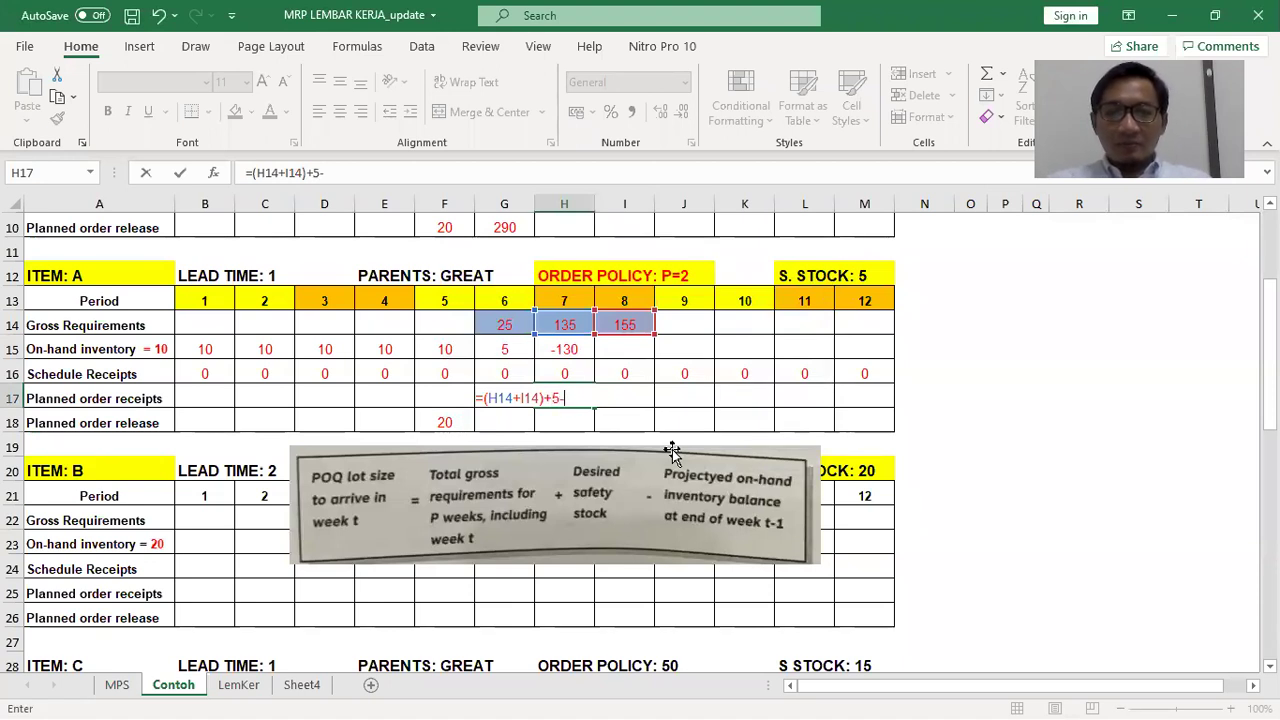
{"action": "type", "text": "5"}
{"action": "key", "text": "Return"}
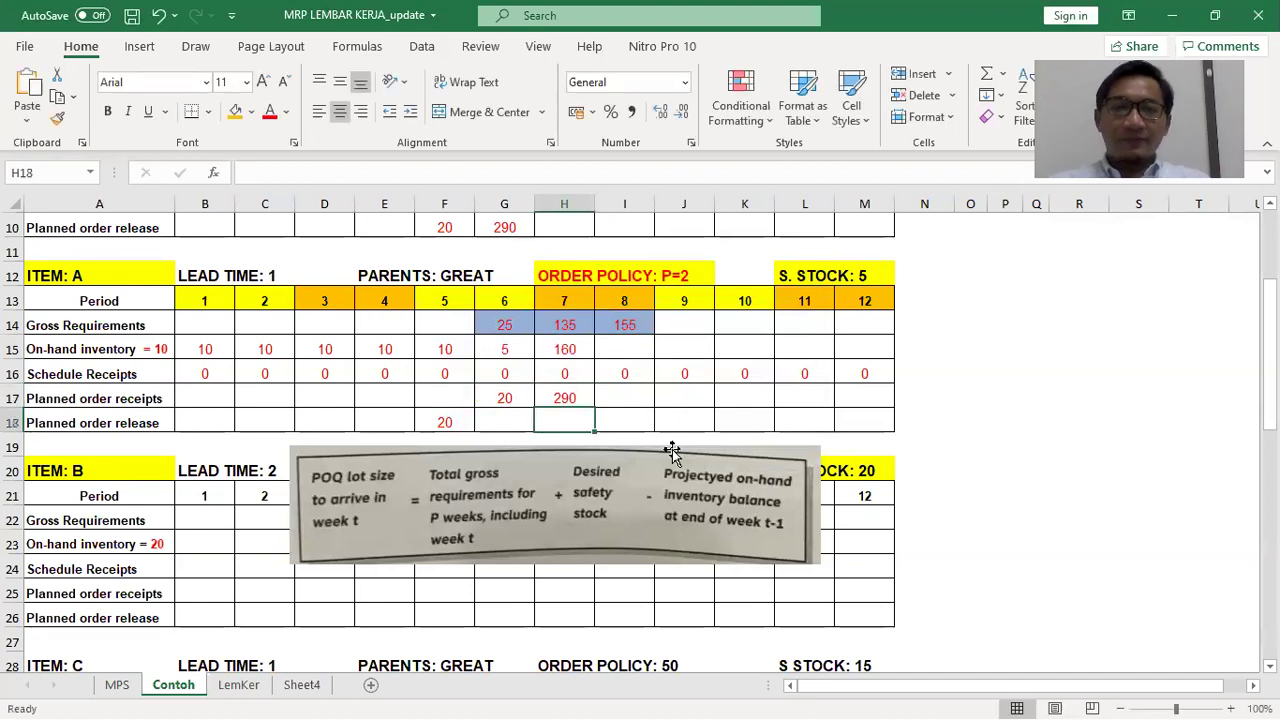
Link the period-6 planned order release in G18 to H17, making it 290
{"action": "left_click", "coordinate": [492, 421]}
{"action": "type", "text": "=h17"}
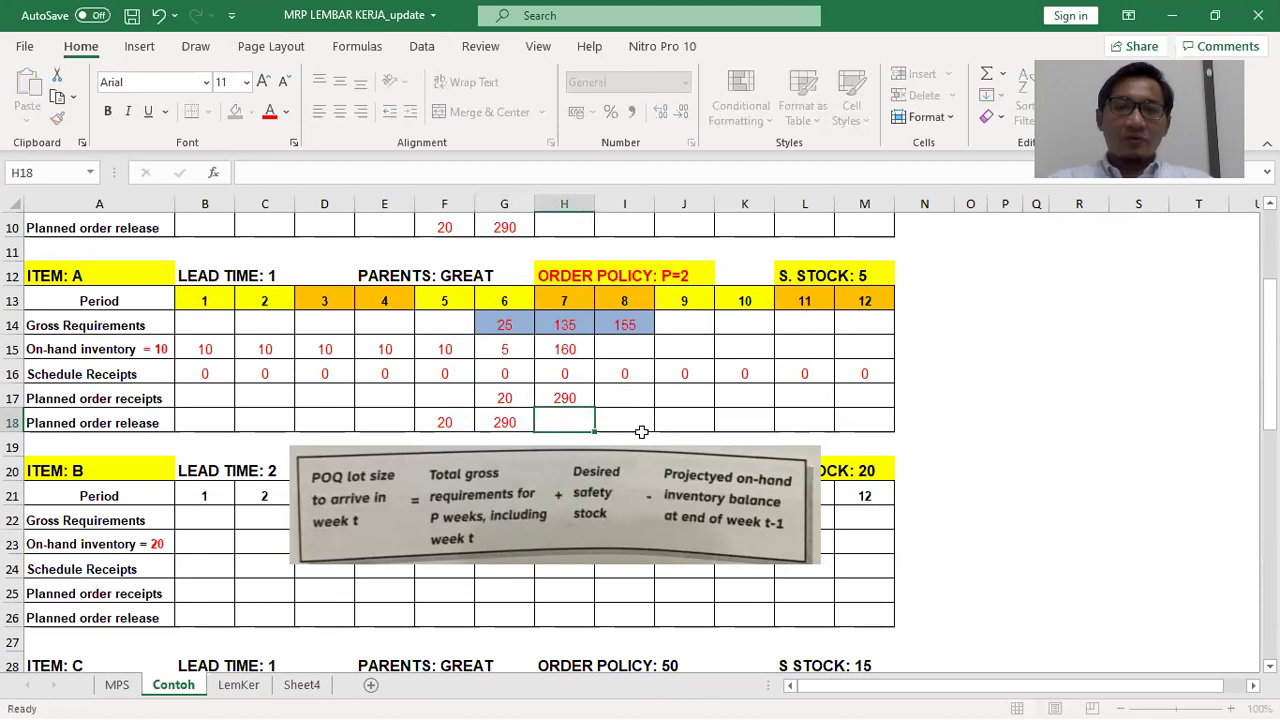
{"action": "key", "text": "Return"}
{"action": "key", "text": "Up"}
{"action": "key", "text": "Up"}
{"action": "key", "text": "Up"}
{"action": "key", "text": "Up"}
{"action": "key", "text": "Right"}
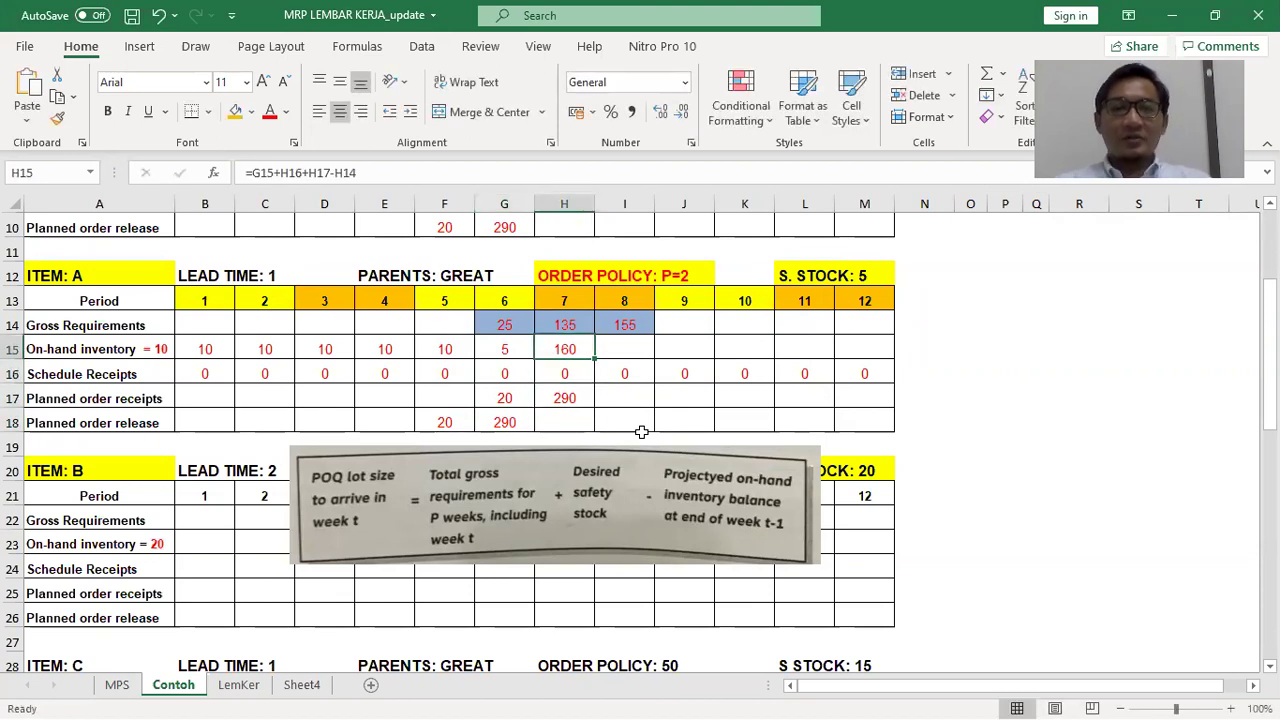
{"action": "key", "text": "Right"}
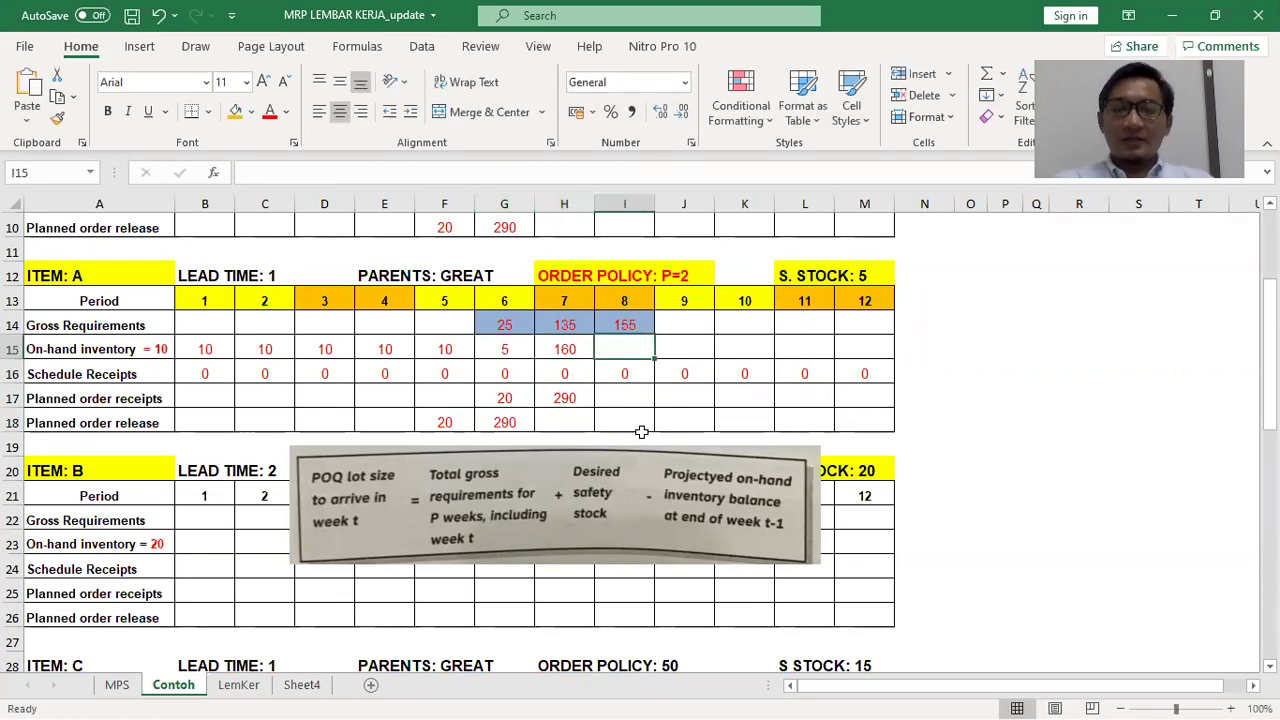
Compute the period-8 on-hand balance in I15 as =H15+I16+I17-I14, giving 5
{"action": "type", "text": "="}
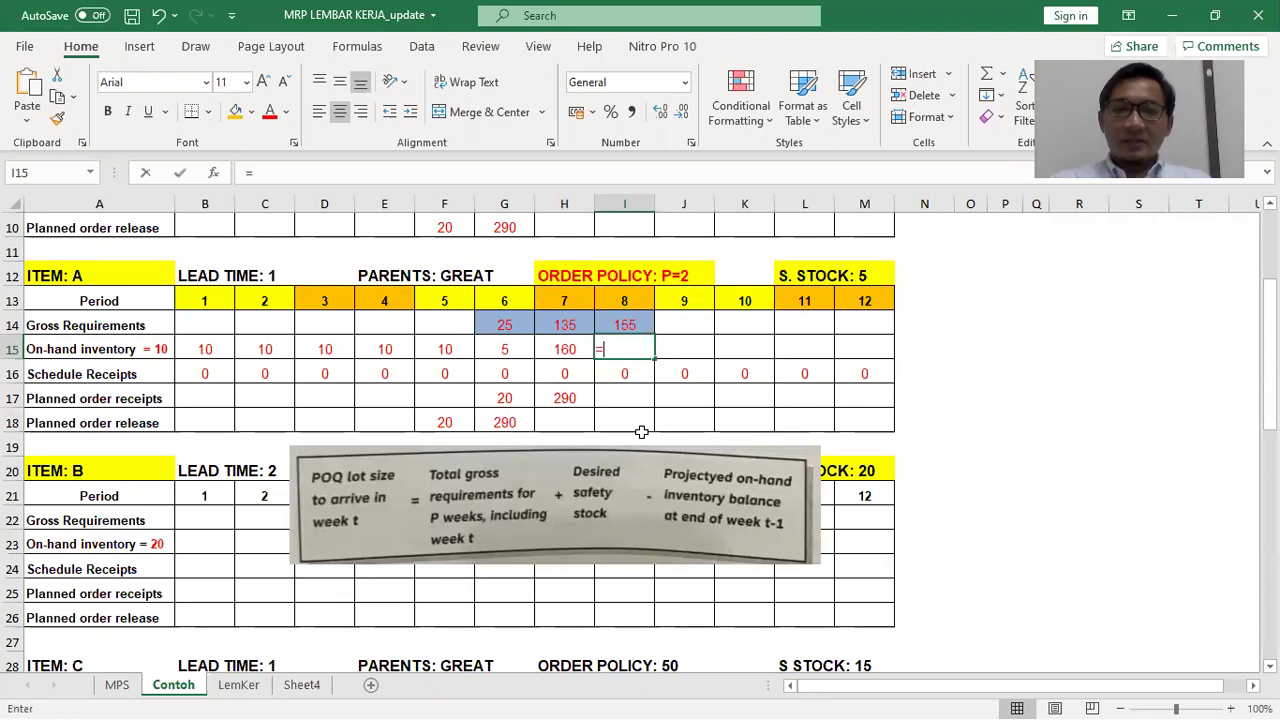
{"action": "left_click", "coordinate": [557, 349]}
{"action": "type", "text": "+"}
{"action": "type", "text": "+"}
{"action": "left_click", "coordinate": [643, 399]}
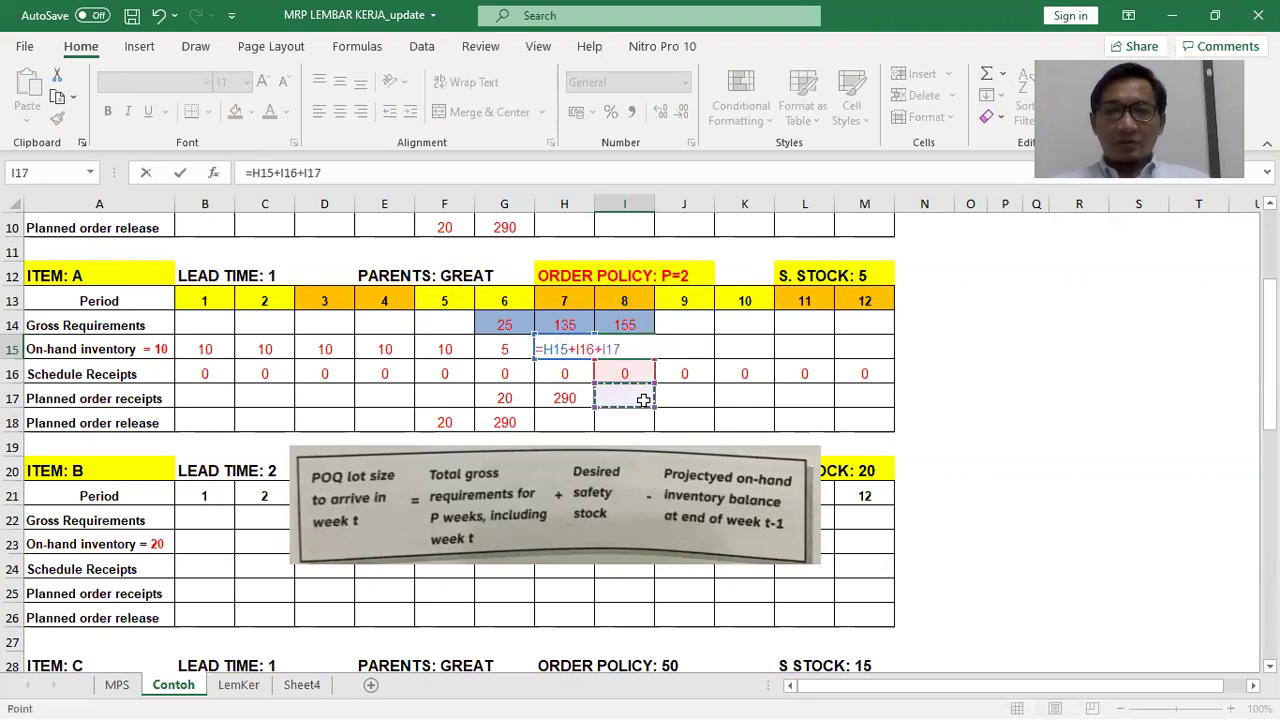
{"action": "type", "text": "-"}
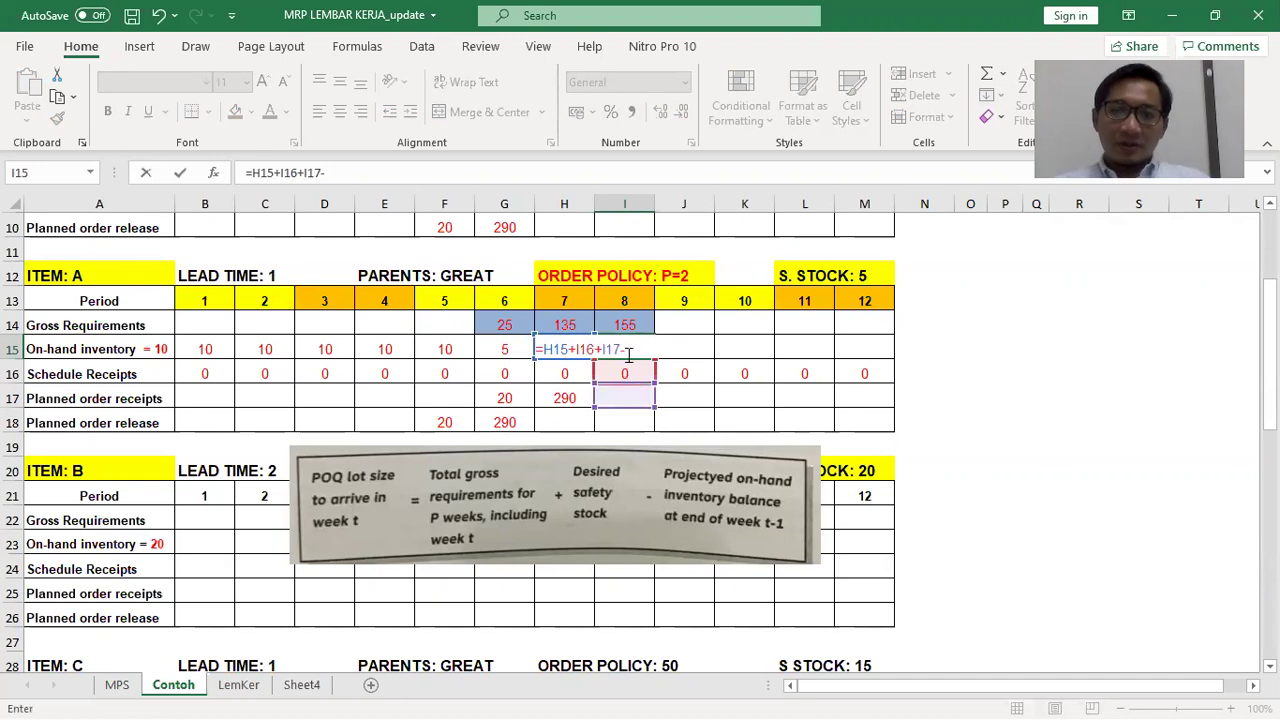
{"action": "left_click", "coordinate": [633, 320]}
{"action": "key", "text": "Return"}
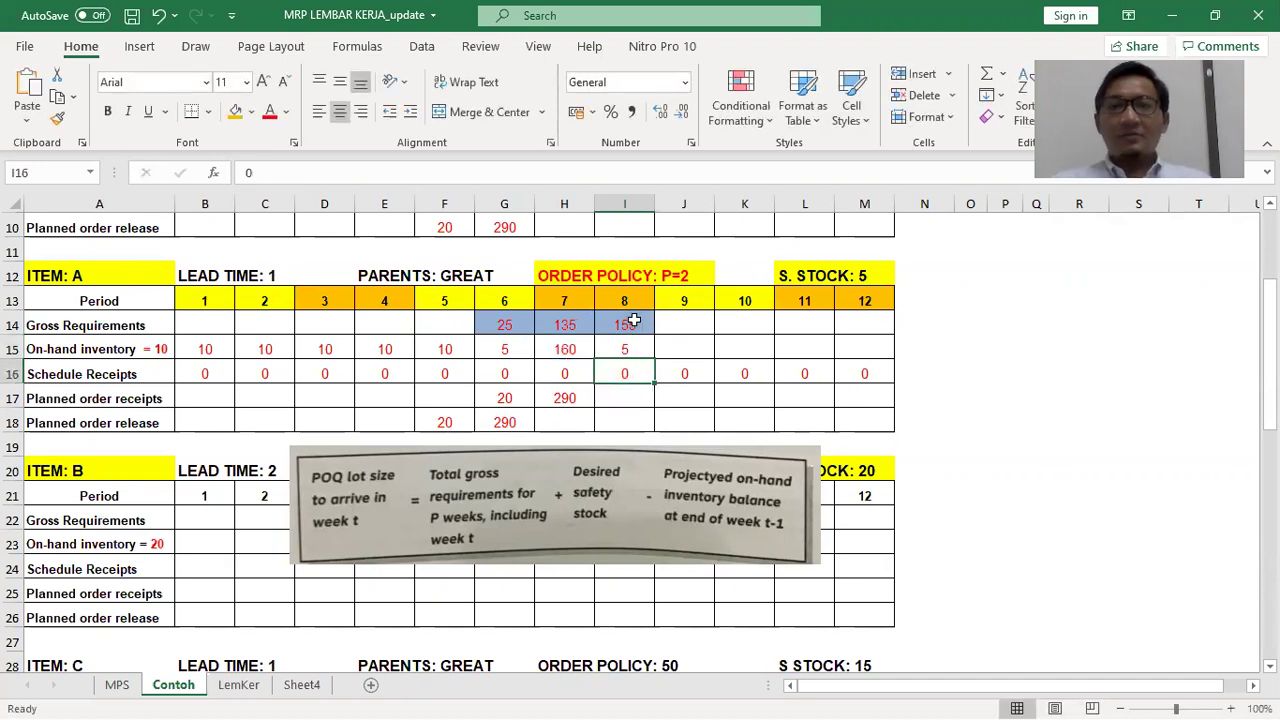
Fill the on-hand of 5 across J15:M15 and delete the formula picture covering item B
{"action": "key", "text": "Up"}
{"action": "key", "text": "Right"}
{"action": "key", "text": "ctrl+r"}
{"action": "key", "text": "Right"}
{"action": "key", "text": "ctrl+r"}
{"action": "key", "text": "Right"}
{"action": "key", "text": "ctrl+r"}
{"action": "key", "text": "Right"}
{"action": "key", "text": "ctrl+r"}
{"action": "key", "text": "Down"}
{"action": "key", "text": "Up"}
{"action": "key", "text": "Left"}
{"action": "key", "text": "Left"}
{"action": "key", "text": "Left"}
{"action": "key", "text": "Right"}
{"action": "key", "text": "Right"}
{"action": "key", "text": "Right"}
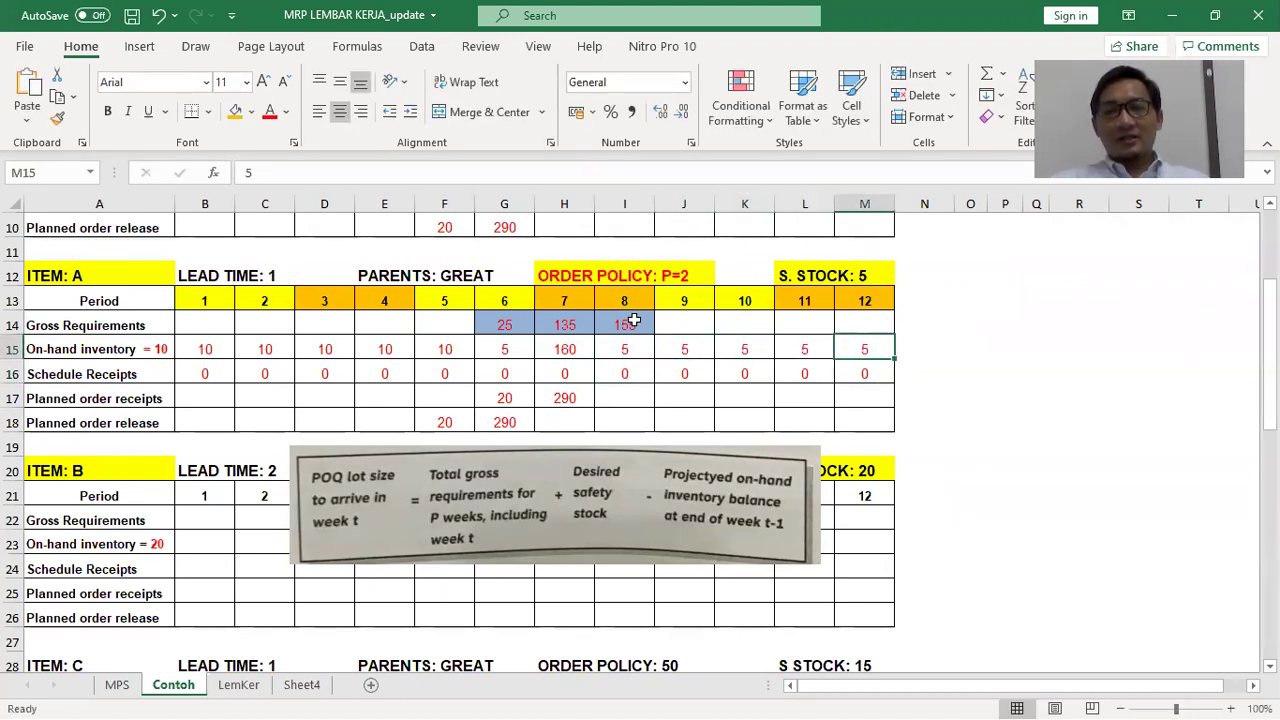
{"action": "key", "text": "Left"}
{"action": "key", "text": "Left"}
{"action": "key", "text": "Left"}
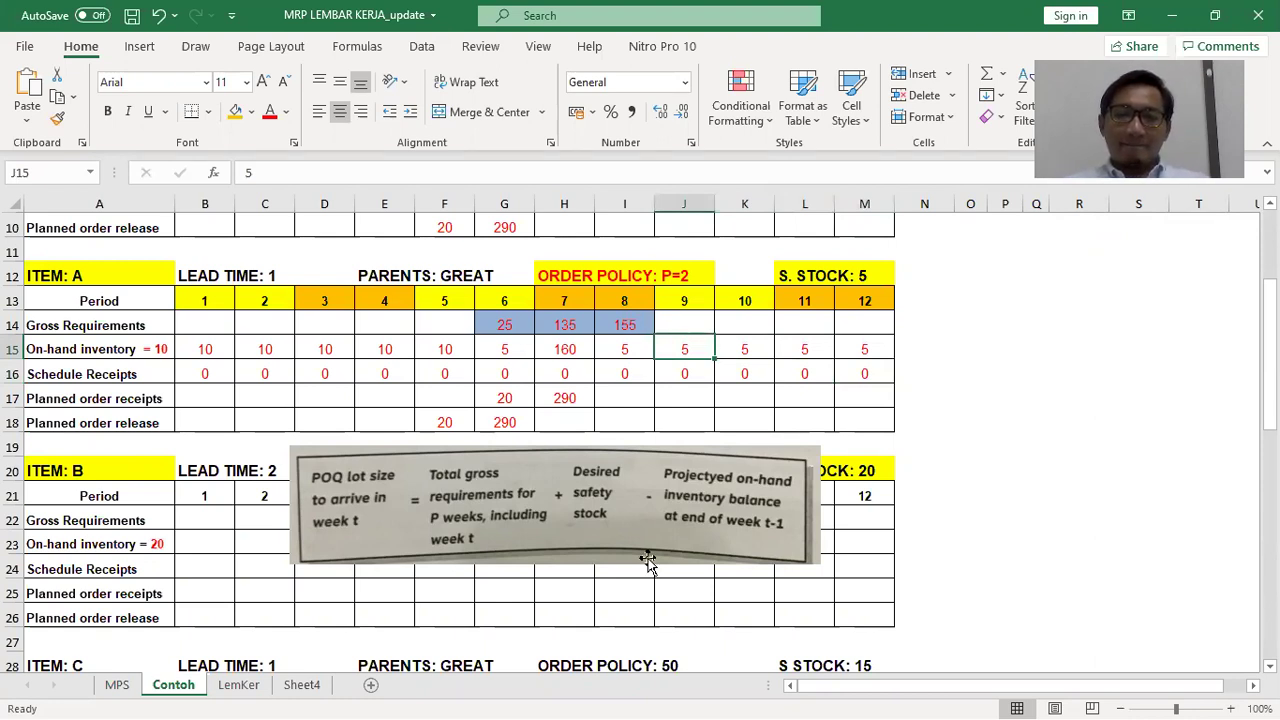
{"action": "left_click", "coordinate": [768, 540]}
{"action": "key", "text": "Delete"}
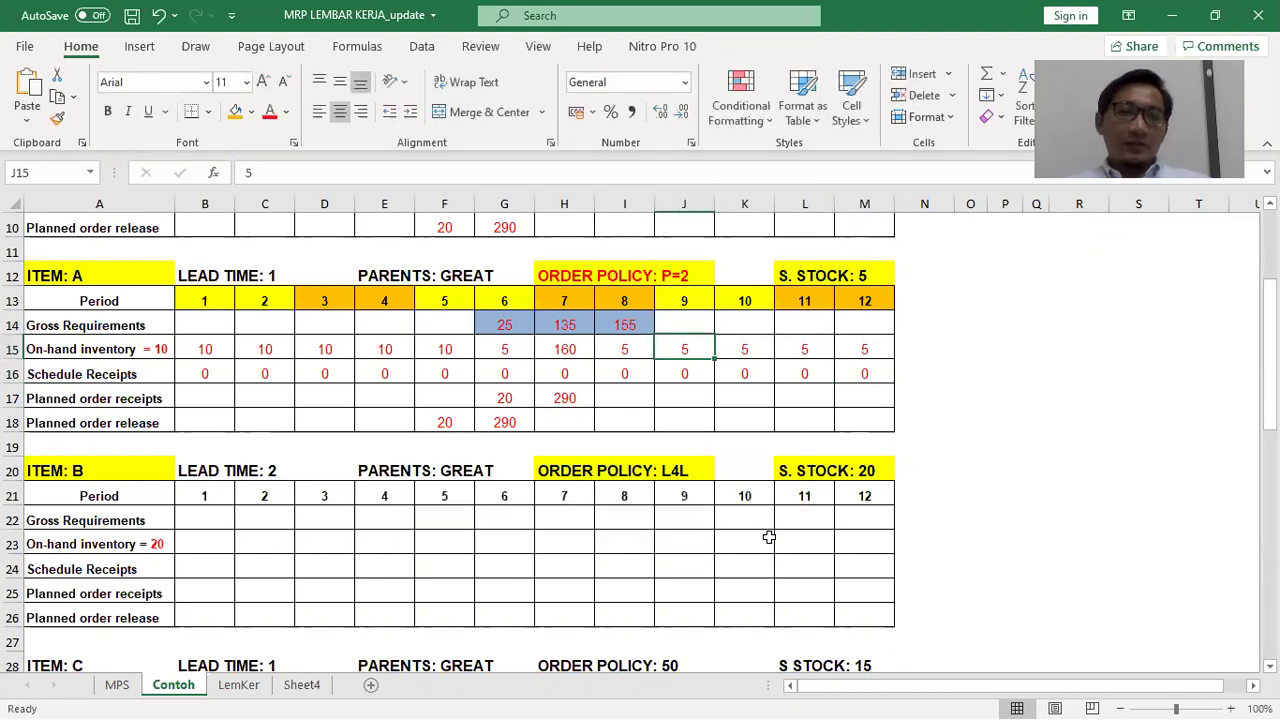
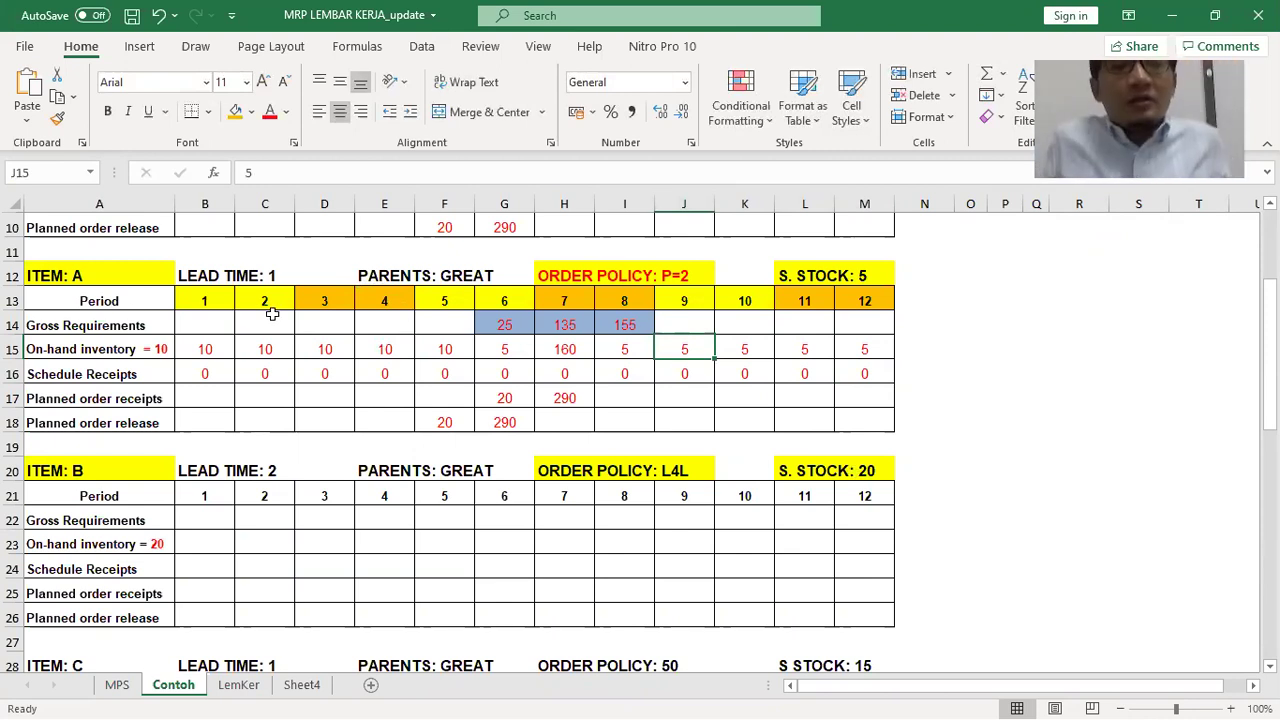
Shade item B's periods 6–8 (G21:I21) orange
{"action": "scroll", "coordinate": [180, 517], "scroll_direction": "up", "scroll_amount": 2}
{"action": "scroll", "coordinate": [182, 521], "scroll_direction": "down", "scroll_amount": 3}
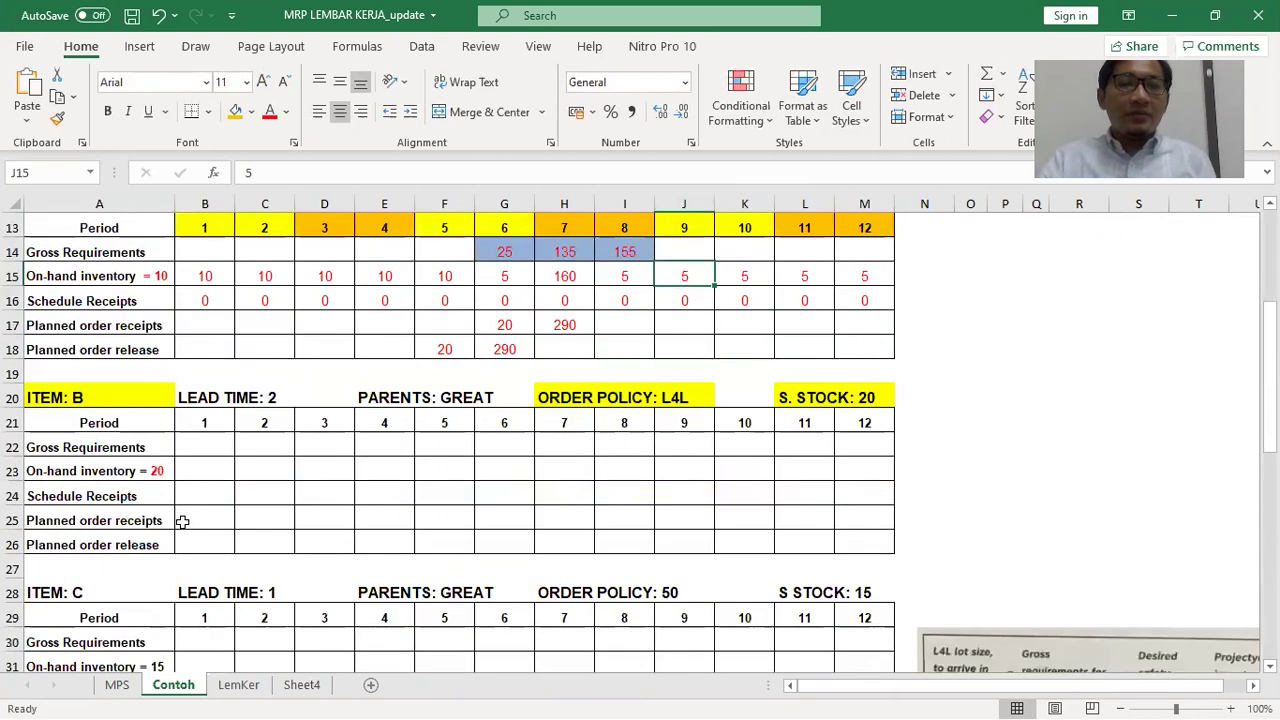
{"action": "scroll", "coordinate": [182, 521], "scroll_direction": "down", "scroll_amount": 1}
{"action": "left_click", "coordinate": [95, 325]}
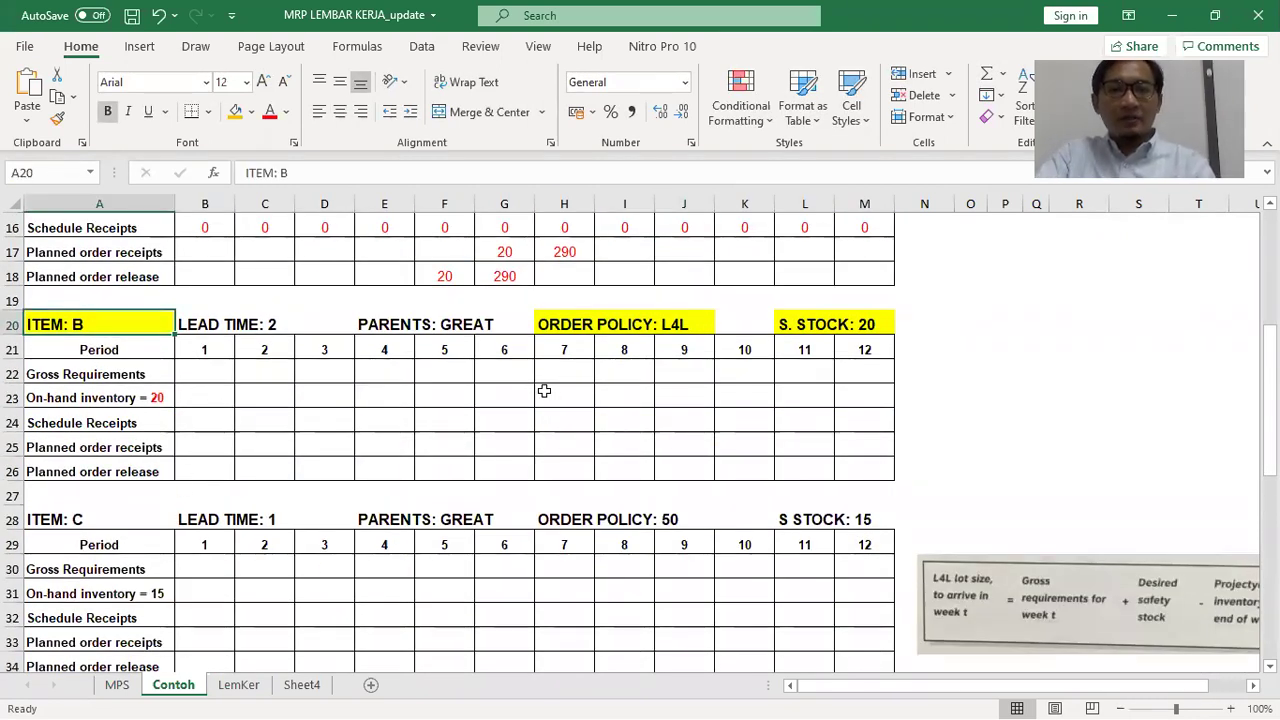
{"action": "left_click_drag", "start_coordinate": [513, 350], "coordinate": [614, 351]}
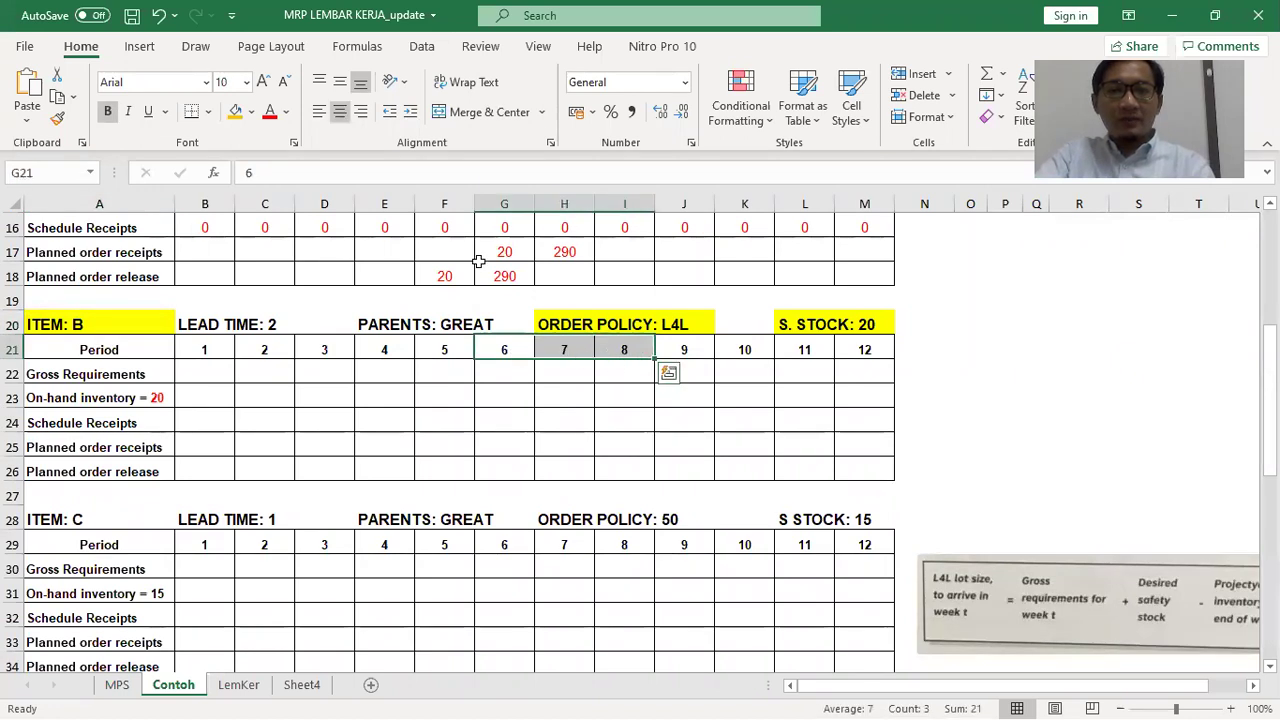
{"action": "left_click", "coordinate": [233, 112]}
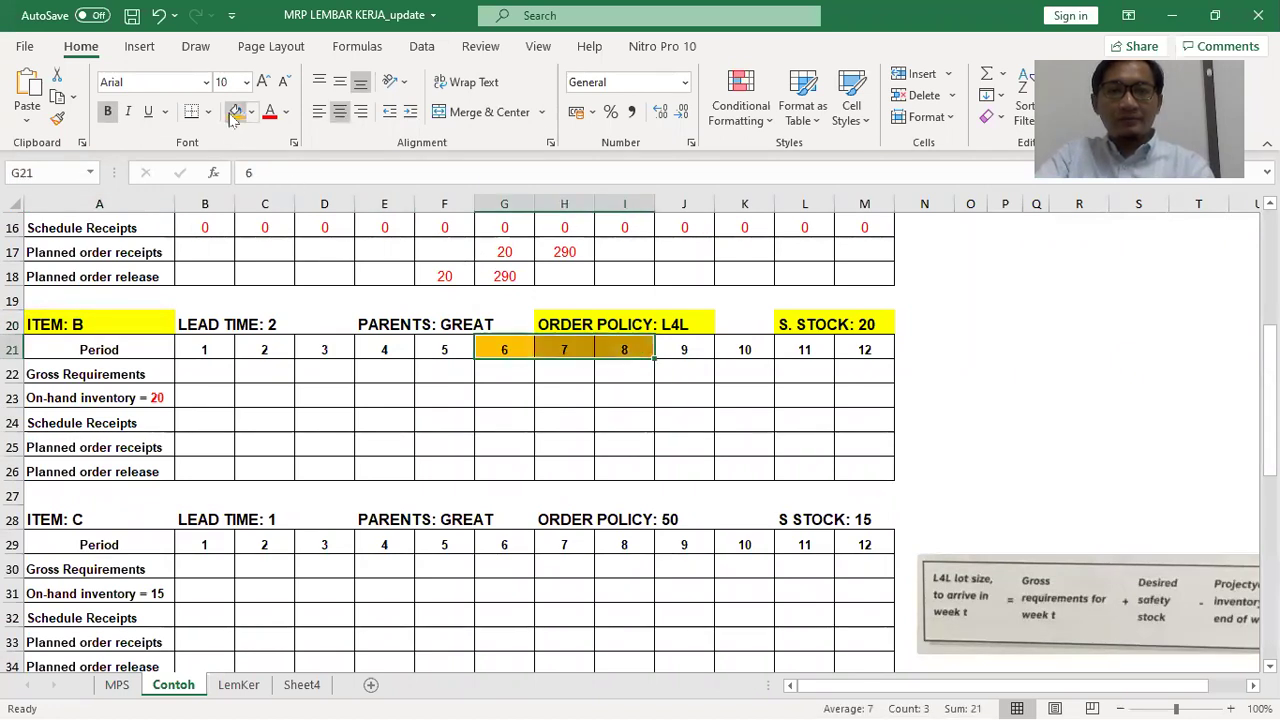
Check the problem document and enter 130 as item B's period-6 gross requirement
{"action": "left_click", "coordinate": [493, 374]}
{"action": "key", "text": "alt+Tab"}
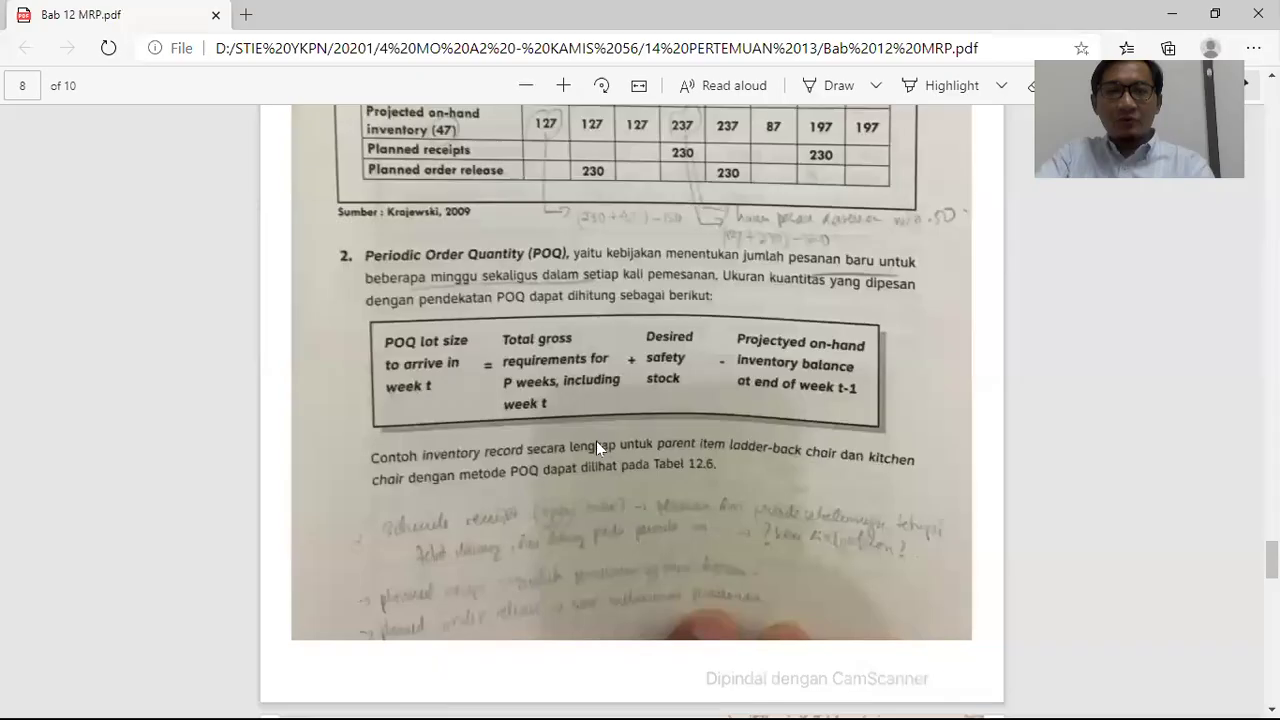
{"action": "key", "text": "alt+Tab"}
{"action": "key", "text": "alt+Tab"}
{"action": "key", "text": "alt+Tab"}
{"action": "key", "text": "alt+Tab"}
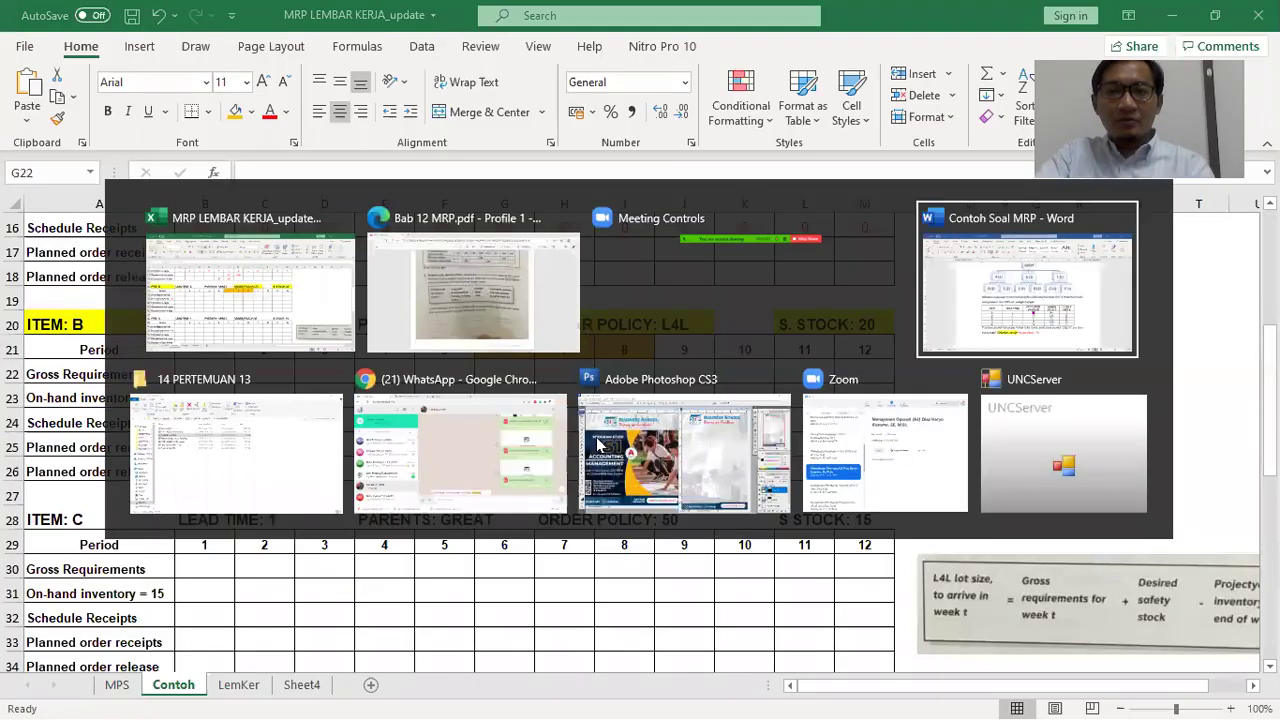
{"action": "scroll", "coordinate": [648, 411], "scroll_direction": "down", "scroll_amount": 1}
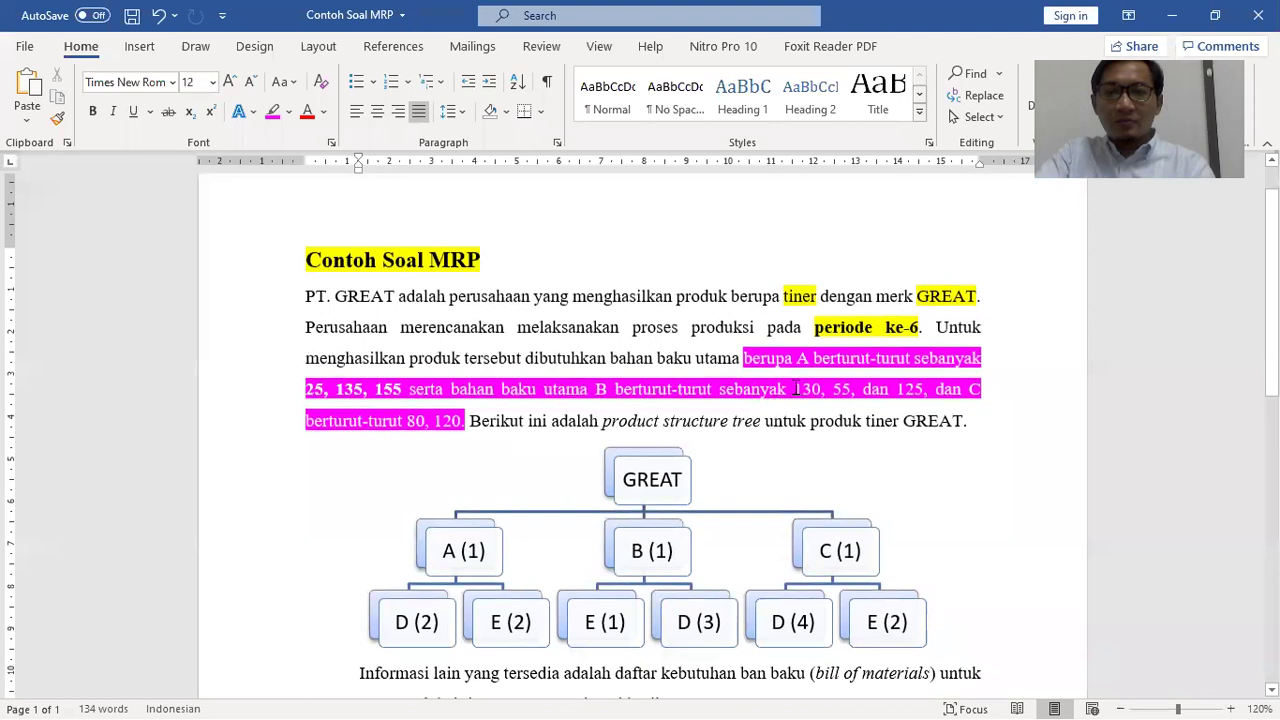
{"action": "key", "text": "alt+Tab"}
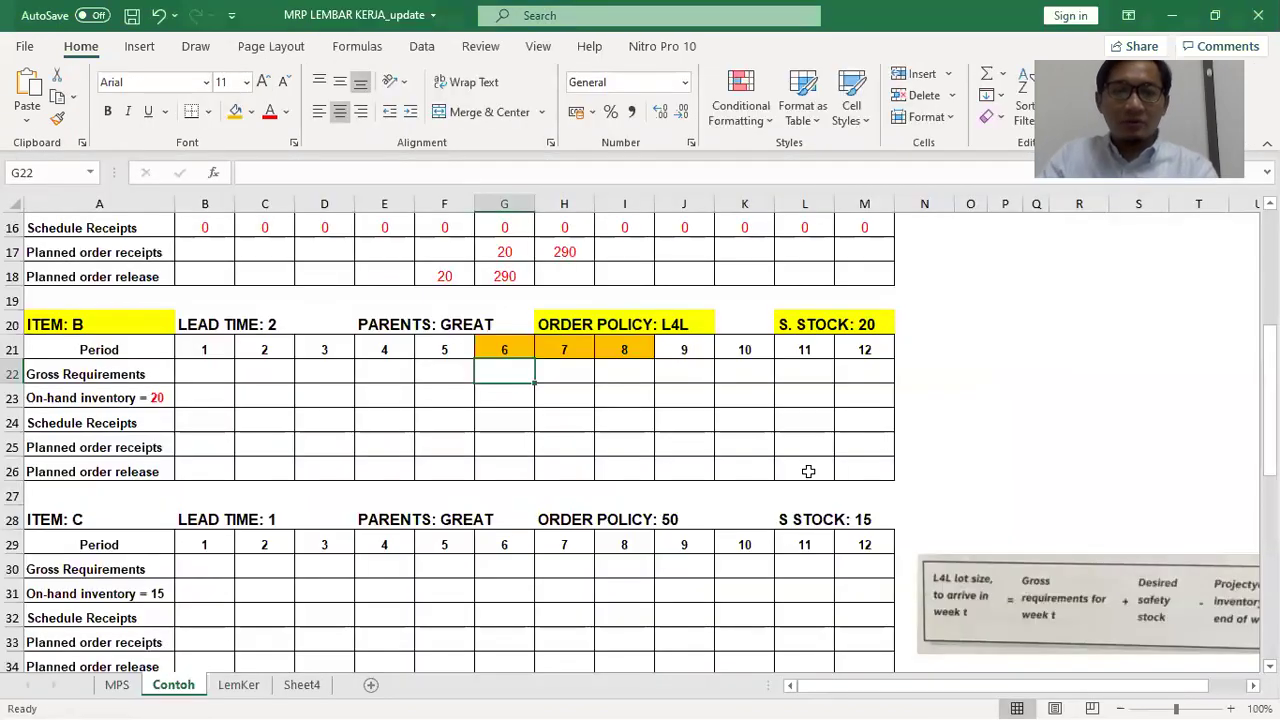
{"action": "type", "text": "130"}
{"action": "key", "text": "Tab"}
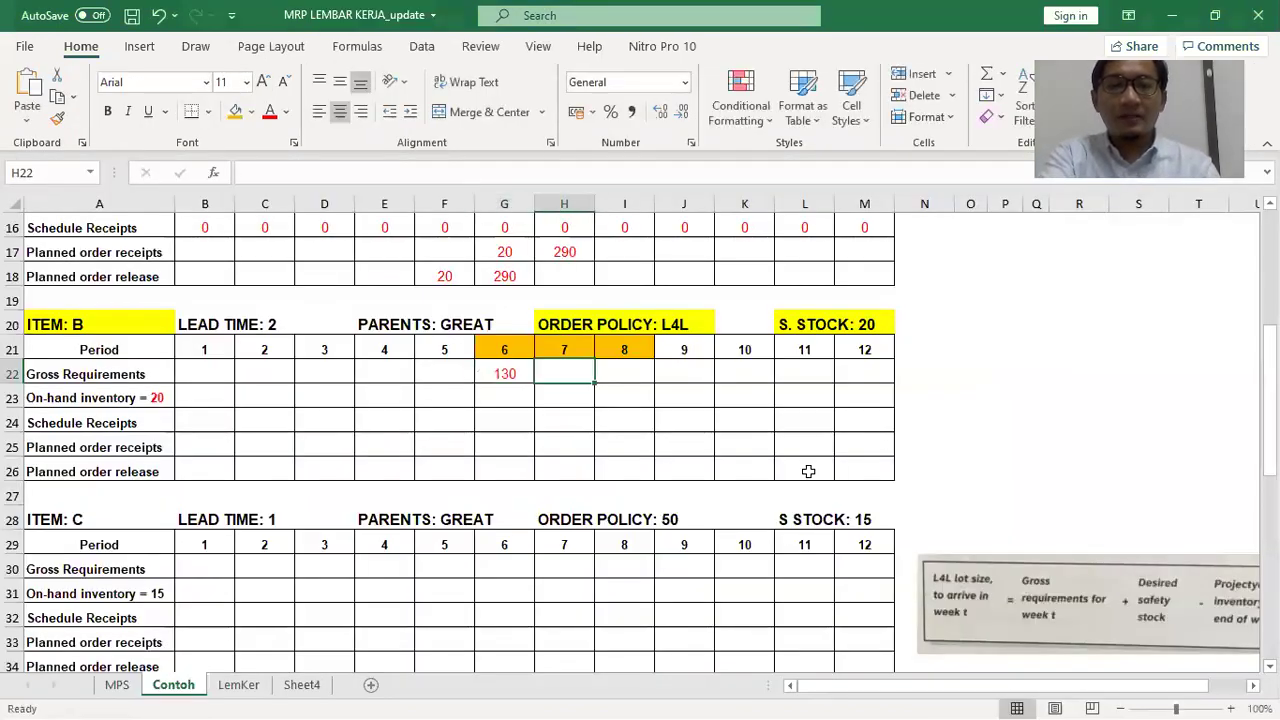
Enter 55 and 125 as item B's period-7 and period-8 gross requirements
{"action": "key", "text": "alt+Tab"}
{"action": "key", "text": "alt+Tab"}
{"action": "type", "text": "55"}
{"action": "key", "text": "Tab"}
{"action": "key", "text": "alt+Tab"}
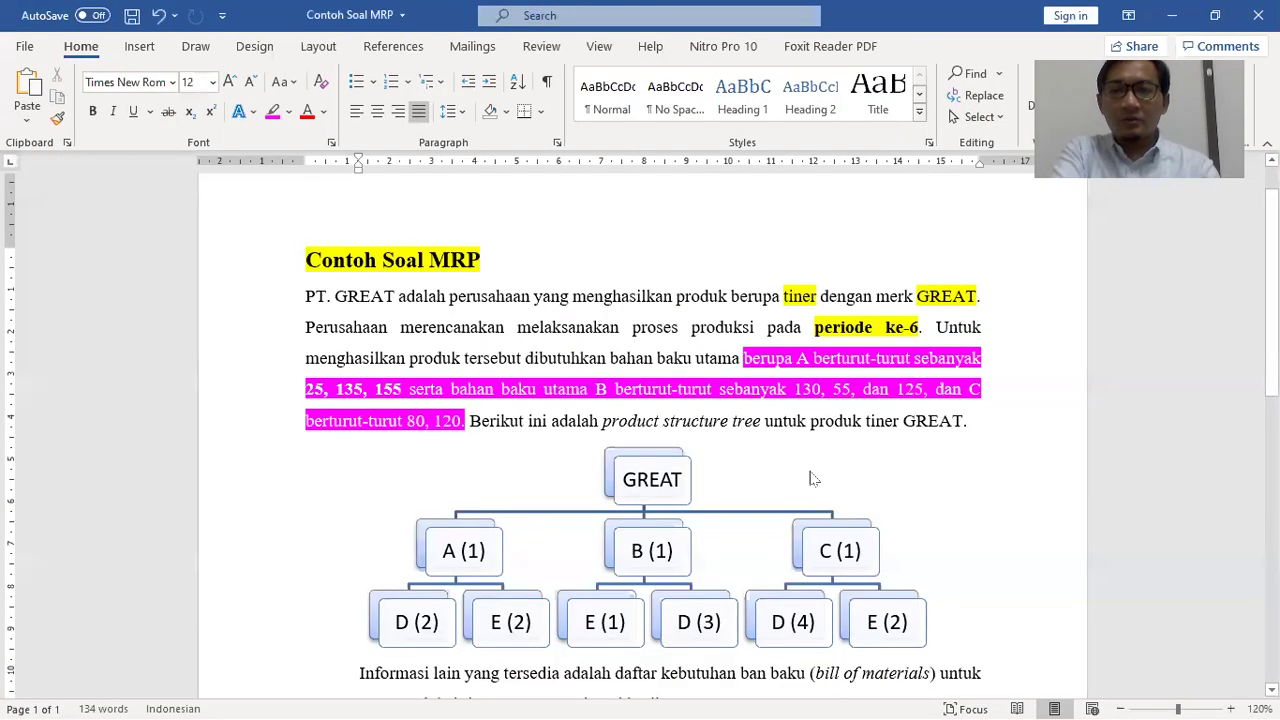
{"action": "key", "text": "alt+Tab"}
{"action": "type", "text": "125"}
{"action": "key", "text": "Return"}
{"action": "key", "text": "alt+Tab"}
{"action": "scroll", "coordinate": [571, 438], "scroll_direction": "down", "scroll_amount": 6}
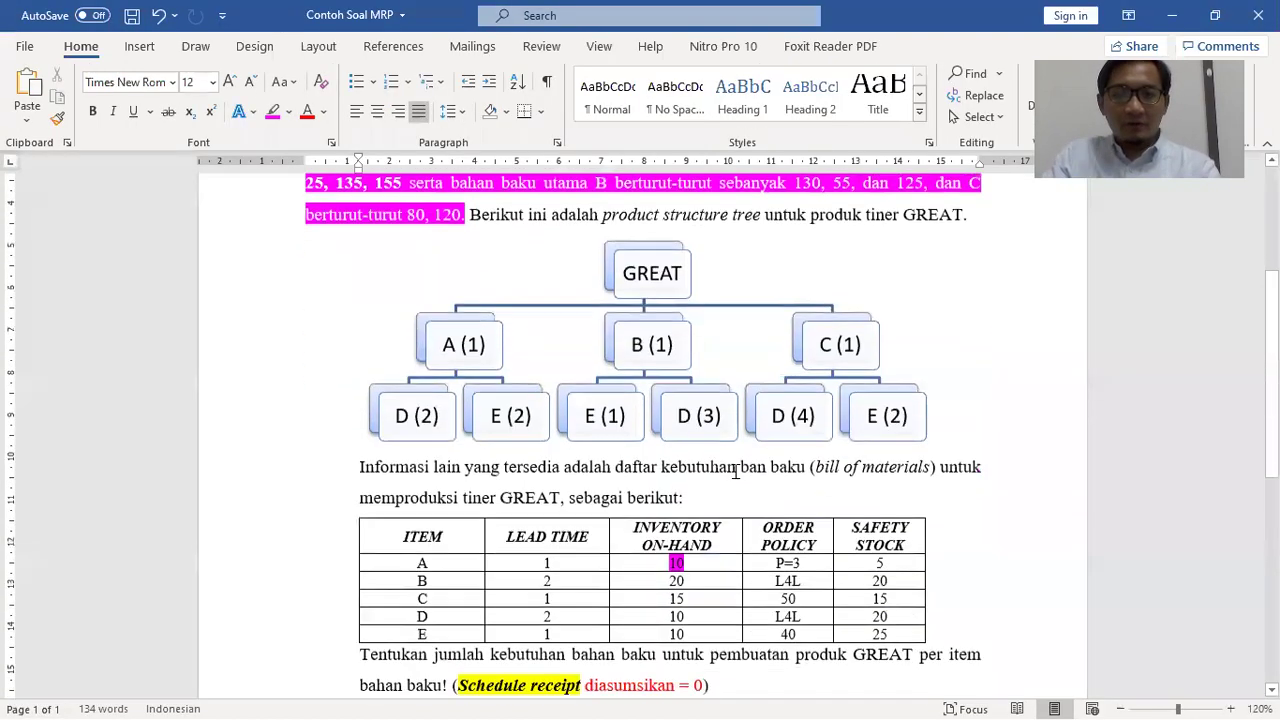
{"action": "key", "text": "alt+Tab"}
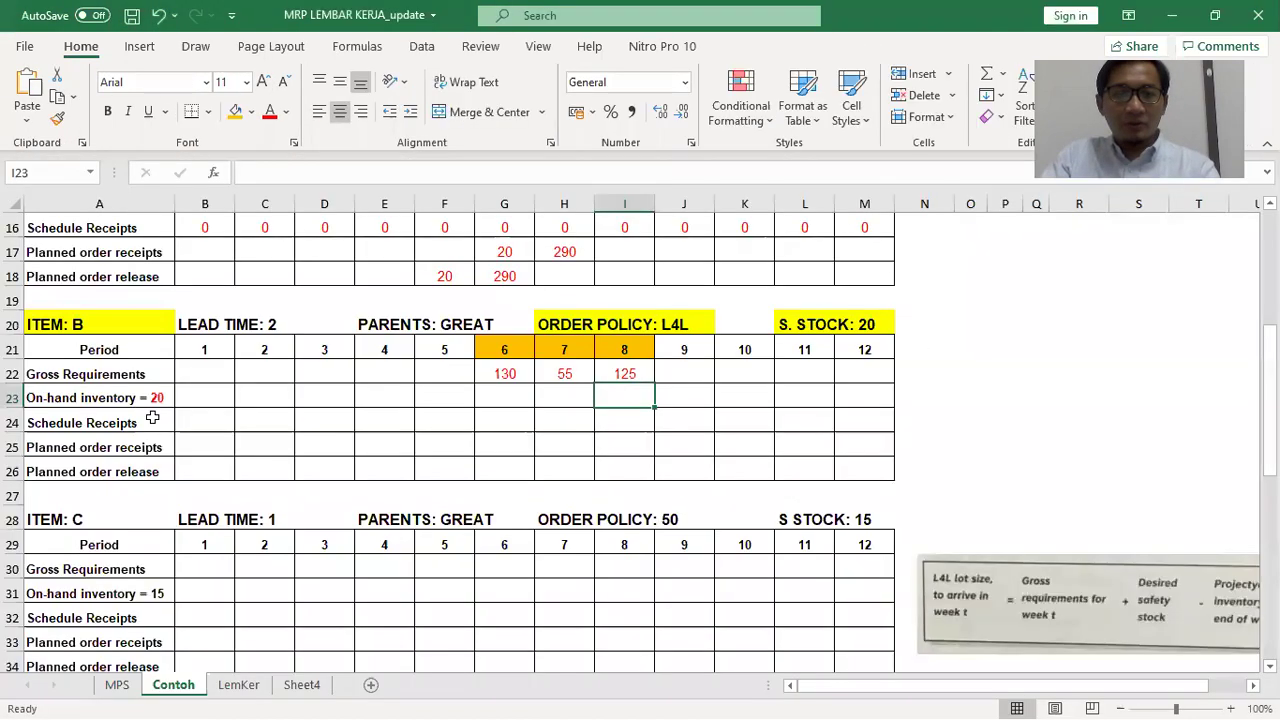
{"action": "left_click", "coordinate": [193, 393]}
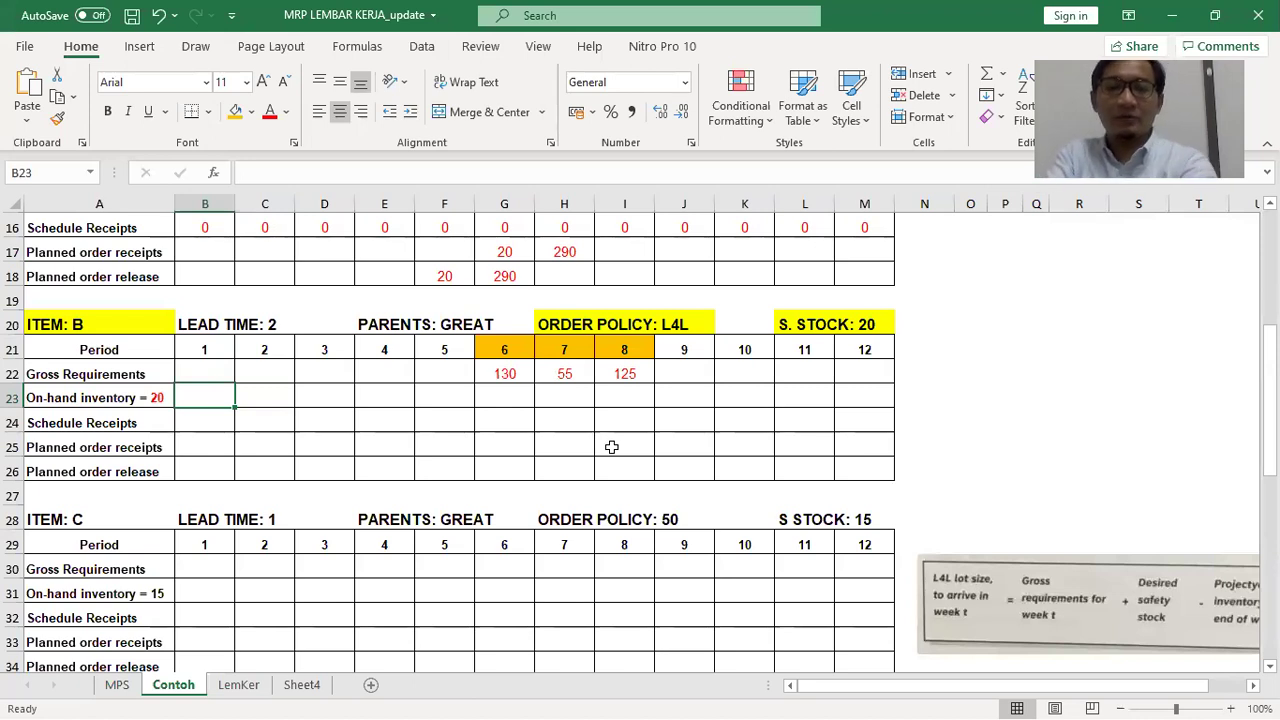
Enter 20 as item B's on-hand inventory for periods 1–5 (B23:F23)
{"action": "type", "text": "20"}
{"action": "key", "text": "Tab"}
{"action": "type", "text": "20"}
{"action": "key", "text": "Tab"}
{"action": "type", "text": "20"}
{"action": "key", "text": "Tab"}
{"action": "type", "text": "20"}
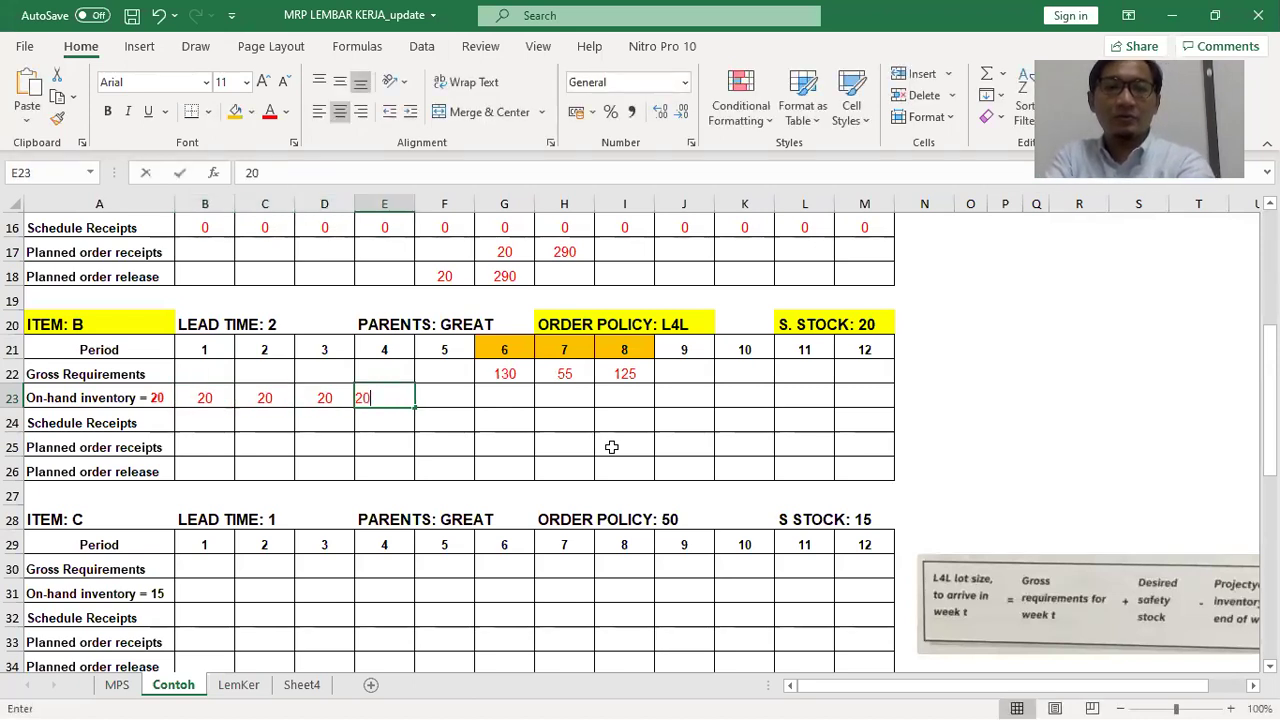
{"action": "key", "text": "Tab"}
{"action": "type", "text": "20"}
{"action": "key", "text": "Tab"}
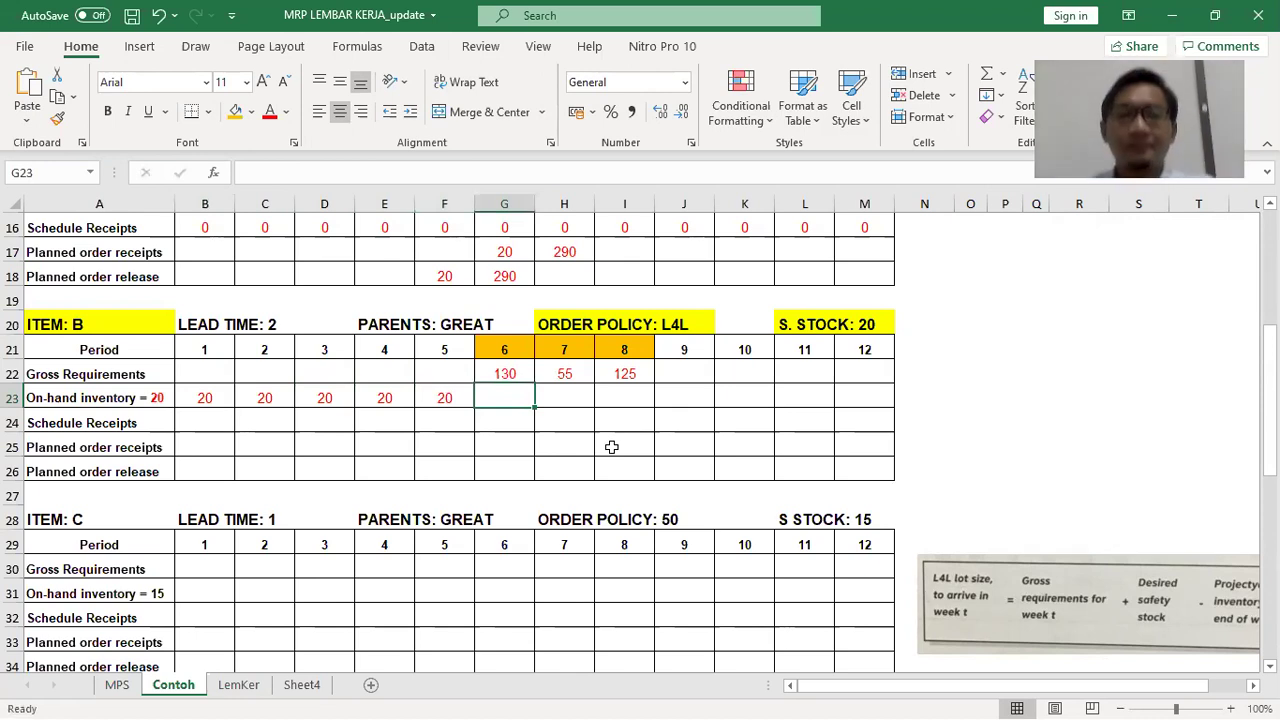
{"action": "key", "text": "Return"}
Fill item B's schedule receipts with 0 across periods 1–12 (B24:M24)
{"action": "type", "text": "0\t0\t0\t0\t0\t0\t0\t0\t"}
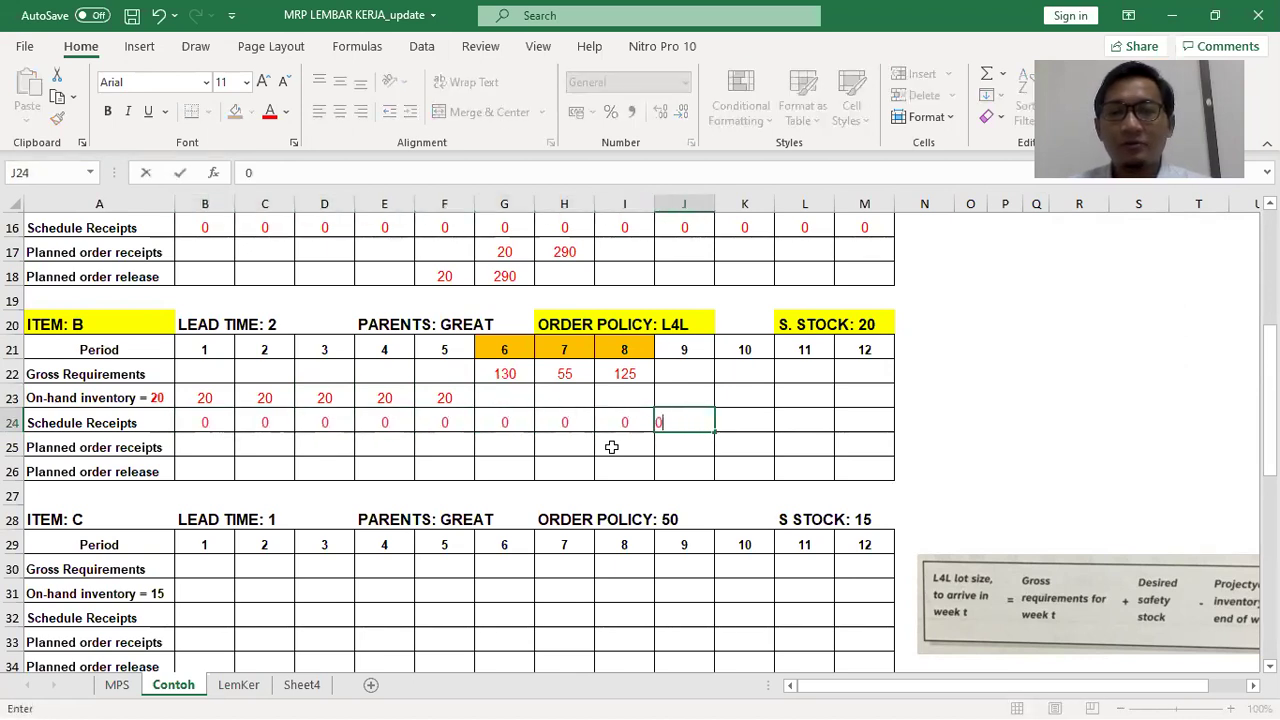
{"action": "type", "text": "0\t0\t0"}
{"action": "key", "text": "Tab"}
{"action": "type", "text": "0"}
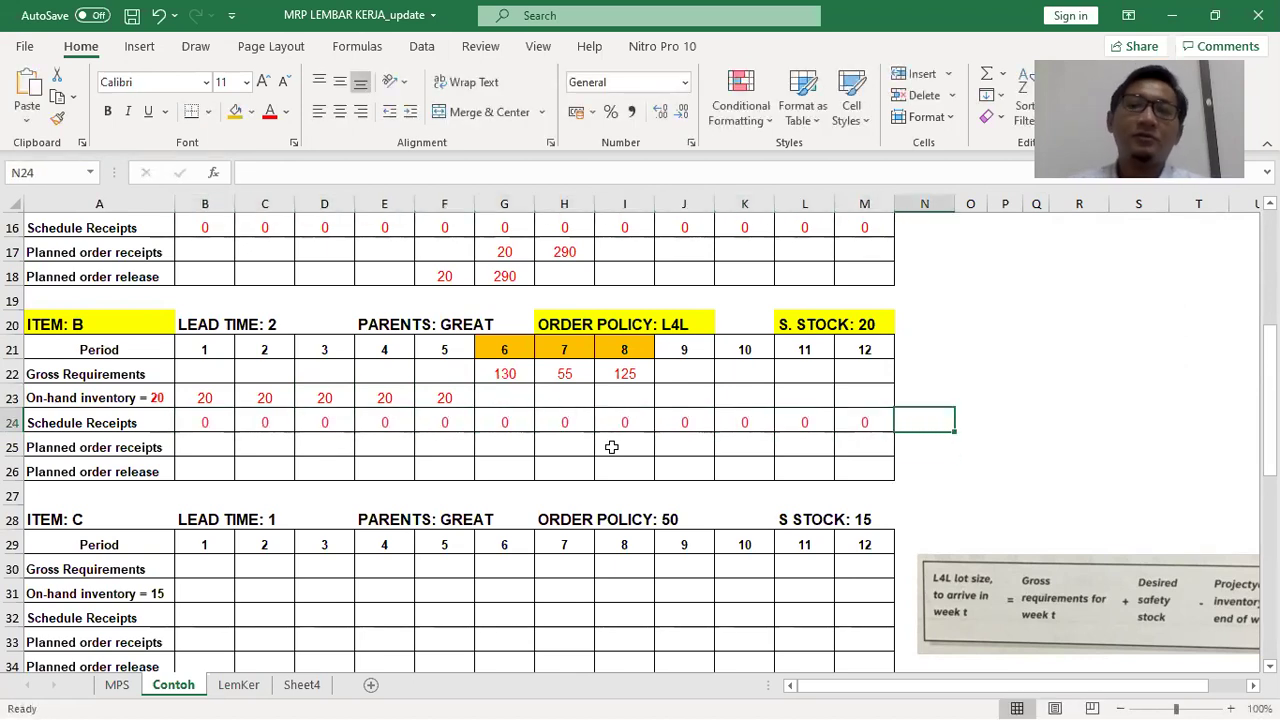
{"action": "key", "text": "Down"}
{"action": "key", "text": "Left"}
{"action": "key", "text": "Left"}
{"action": "key", "text": "Left"}
{"action": "key", "text": "Left"}
{"action": "key", "text": "Left"}
{"action": "key", "text": "Left"}
{"action": "key", "text": "Up"}
{"action": "key", "text": "Up"}
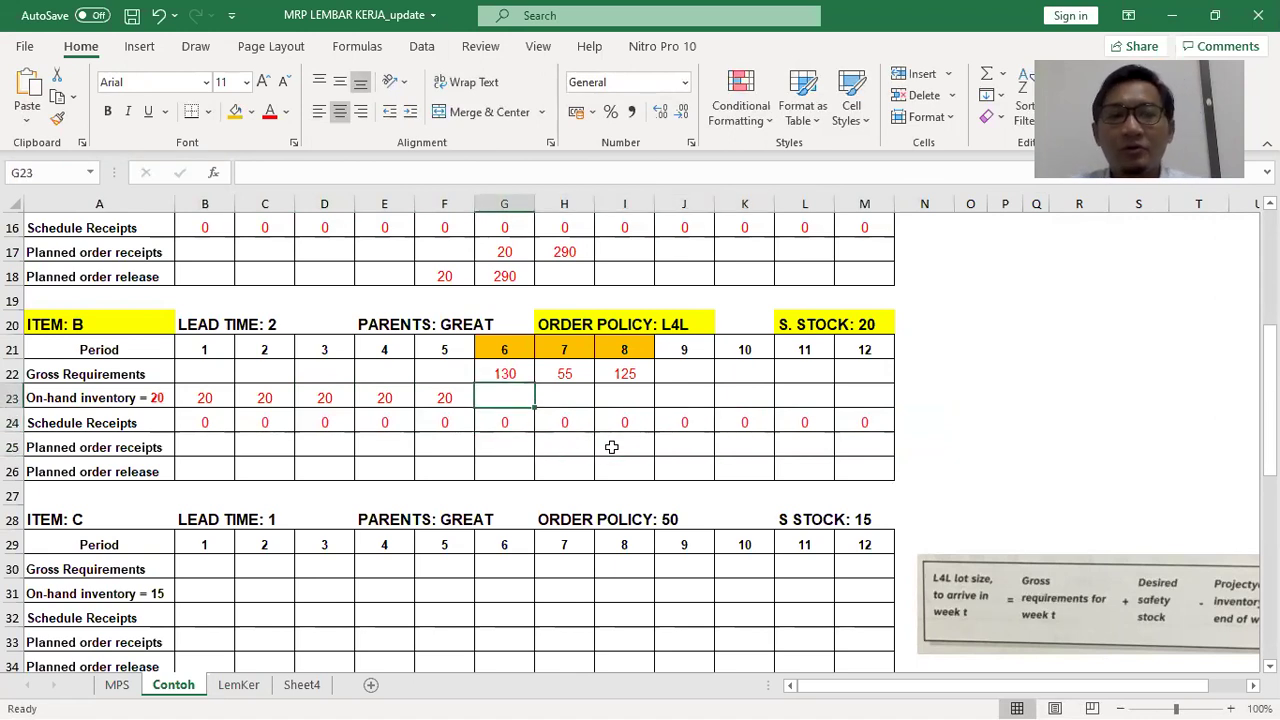
Enter =F23+G24+G25-G22 as item B's period-6 on-hand inventory in G23
{"action": "type", "text": "="}
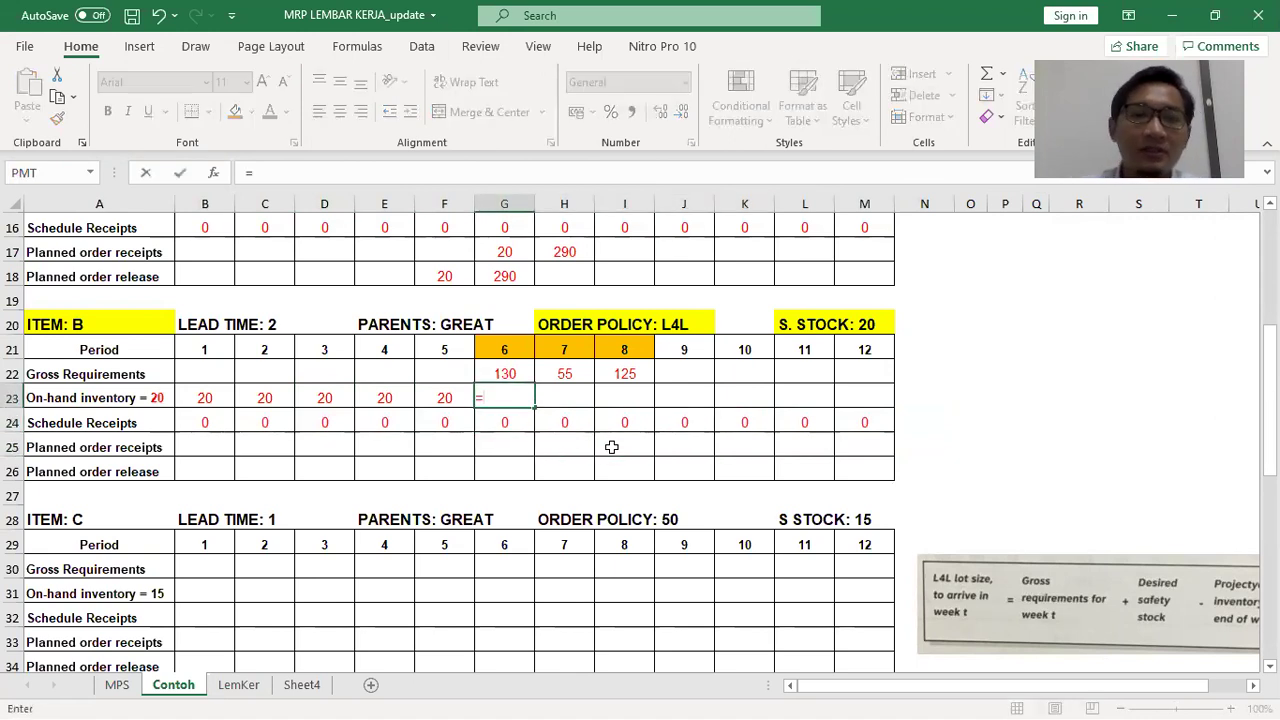
{"action": "left_click", "coordinate": [450, 400]}
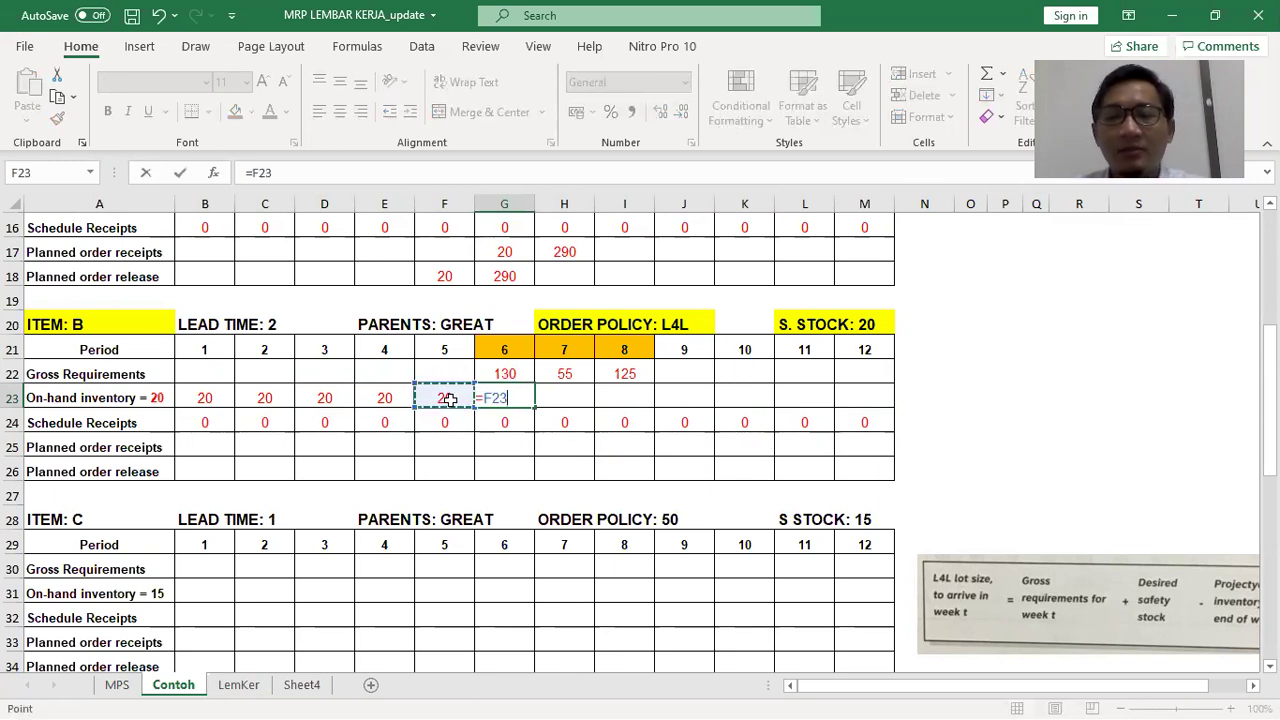
{"action": "type", "text": "+"}
{"action": "left_click", "coordinate": [504, 422]}
{"action": "type", "text": "+"}
{"action": "left_click", "coordinate": [505, 445]}
{"action": "type", "text": "-"}
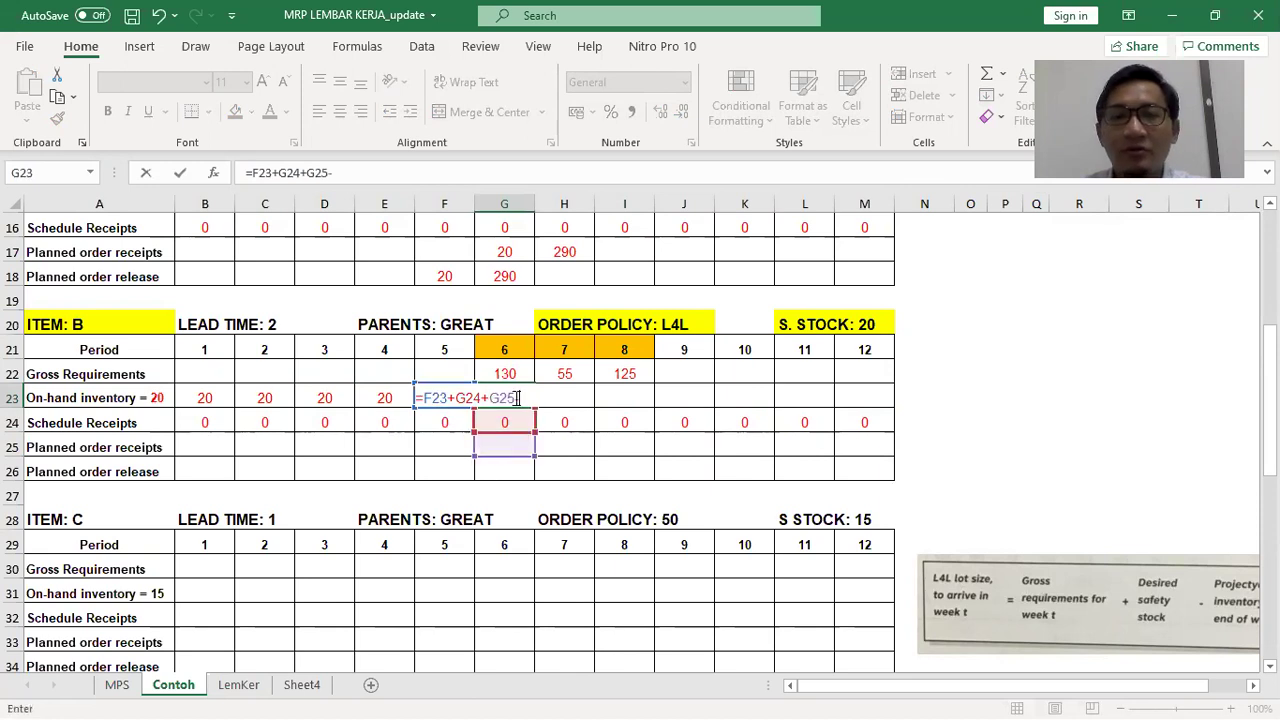
{"action": "left_click", "coordinate": [523, 376]}
{"action": "key", "text": "Return"}
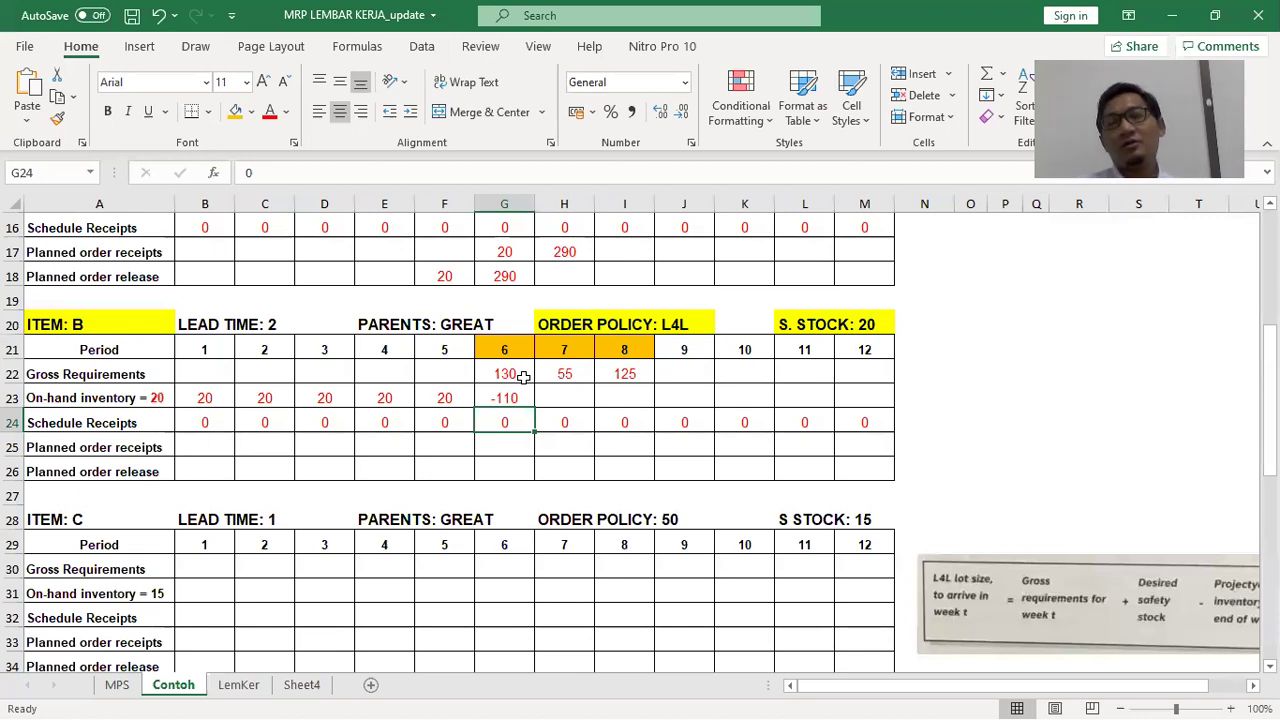
Put a ??? placeholder in period-6 planned order receipts and delete the old formula picture
{"action": "left_click", "coordinate": [503, 438]}
{"action": "type", "text": "???"}
{"action": "left_click_drag", "start_coordinate": [999, 579], "coordinate": [432, 540]}
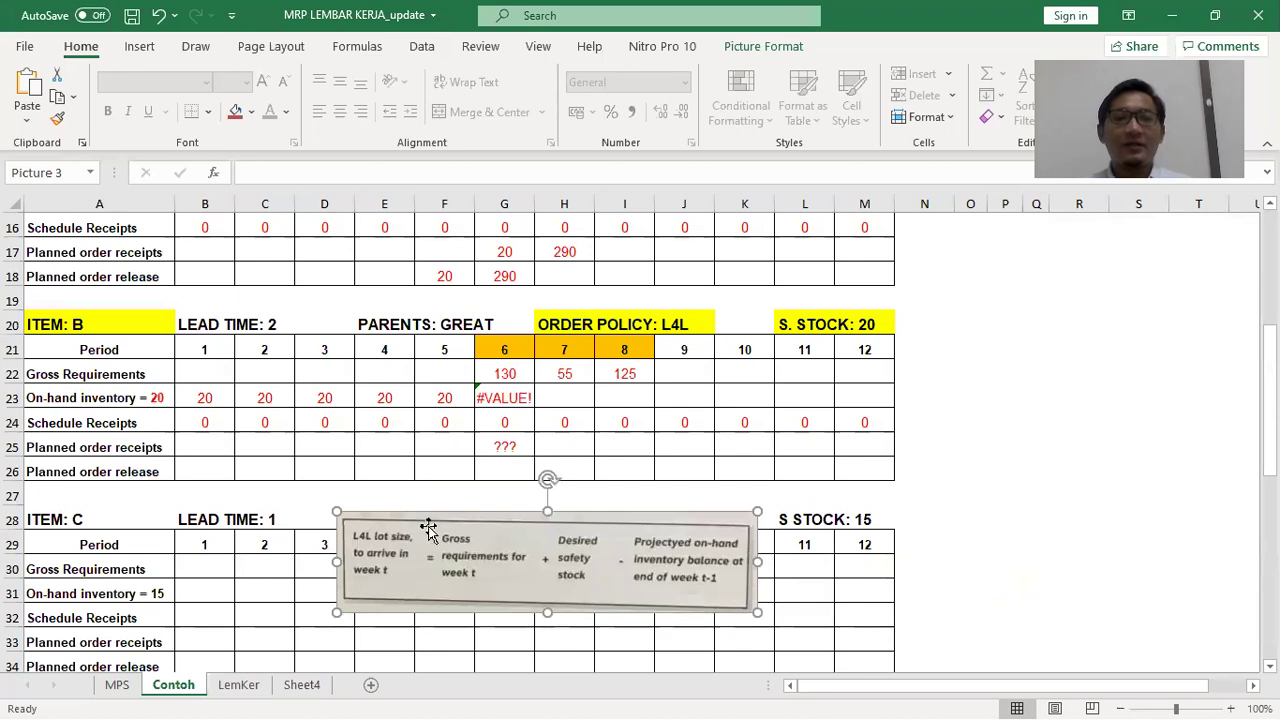
{"action": "key", "text": "Delete"}
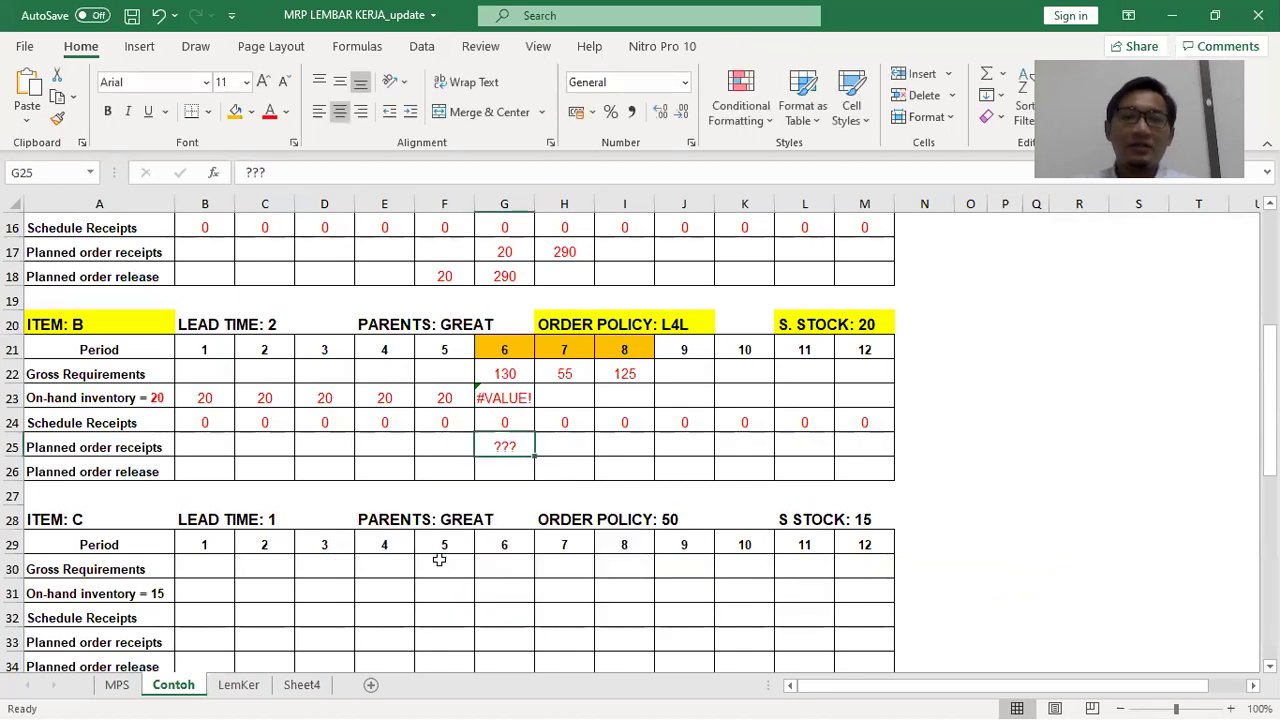
Snip the L4L lot-size formula box from the PDF and paste it beneath item B
{"action": "key", "text": "alt+Tab"}
{"action": "key", "text": "alt+Tab"}
{"action": "scroll", "coordinate": [688, 403], "scroll_direction": "down", "scroll_amount": 5}
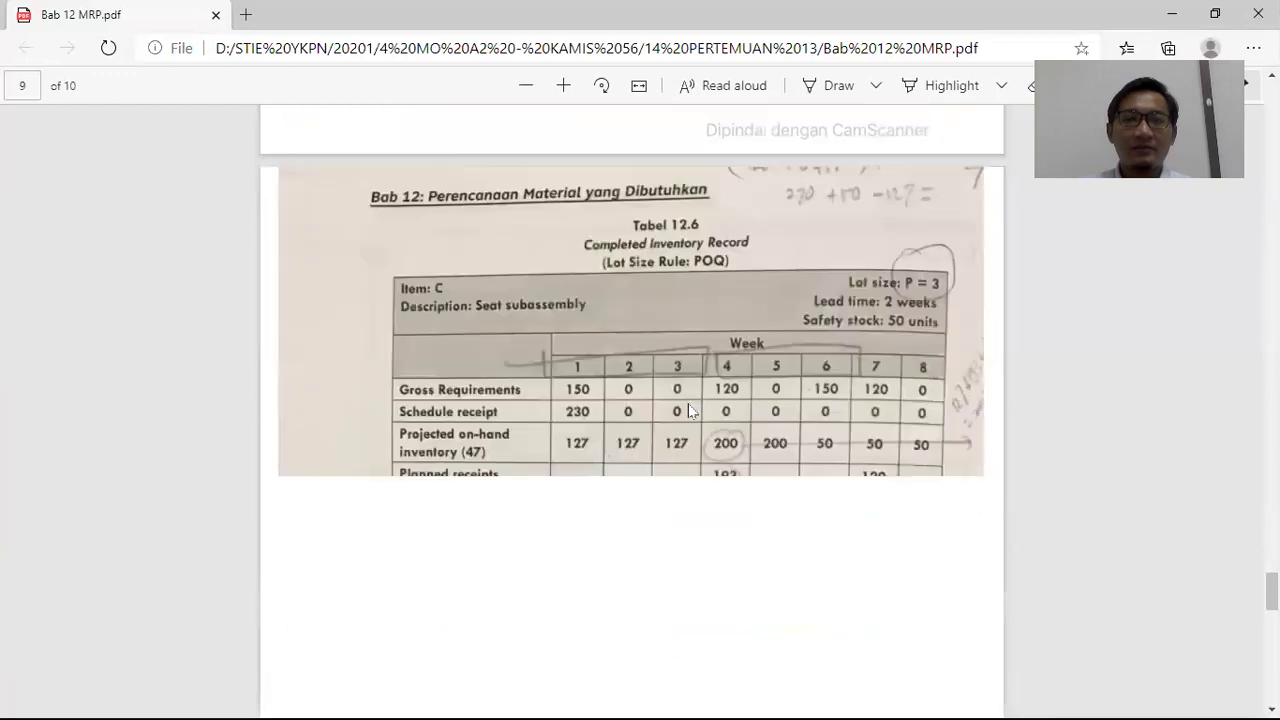
{"action": "scroll", "coordinate": [688, 403], "scroll_direction": "down", "scroll_amount": 3}
{"action": "key", "text": "super+shift+s"}
{"action": "left_click_drag", "start_coordinate": [383, 273], "coordinate": [929, 401]}
{"action": "key", "text": "alt+Tab"}
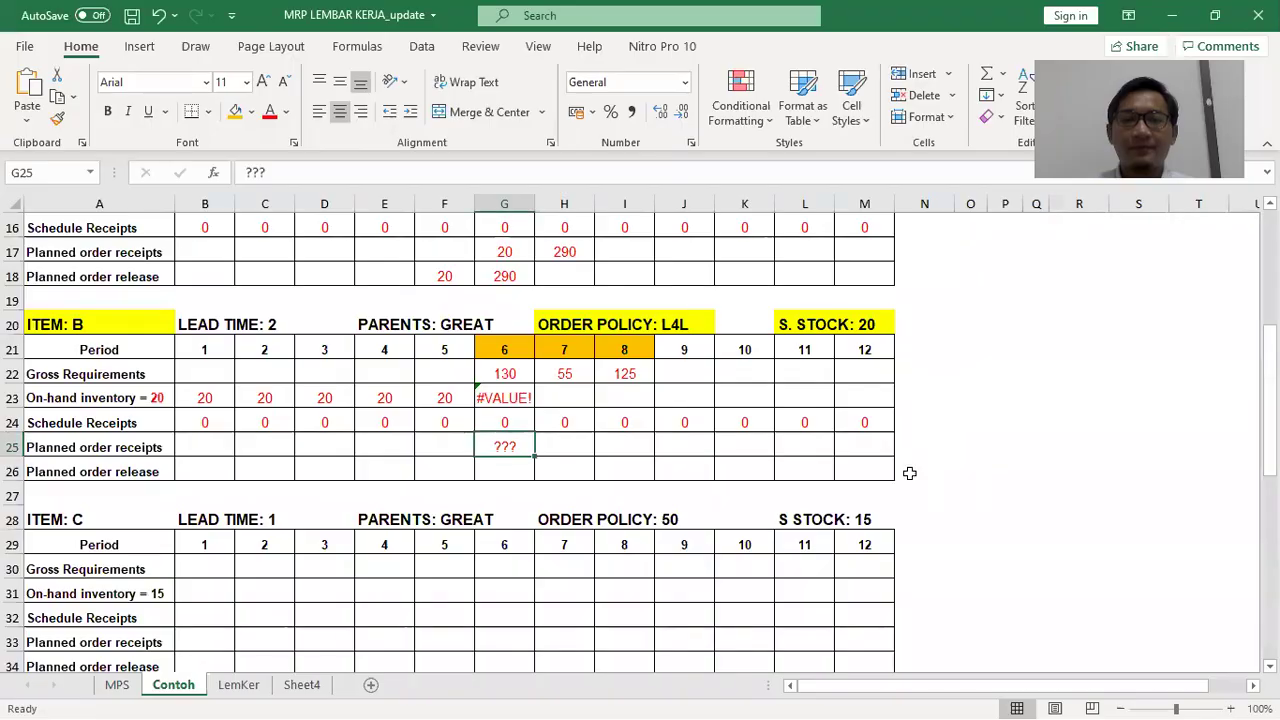
{"action": "left_click", "coordinate": [1002, 471]}
{"action": "key", "text": "ctrl+v"}
{"action": "left_click_drag", "start_coordinate": [1064, 494], "coordinate": [369, 523]}
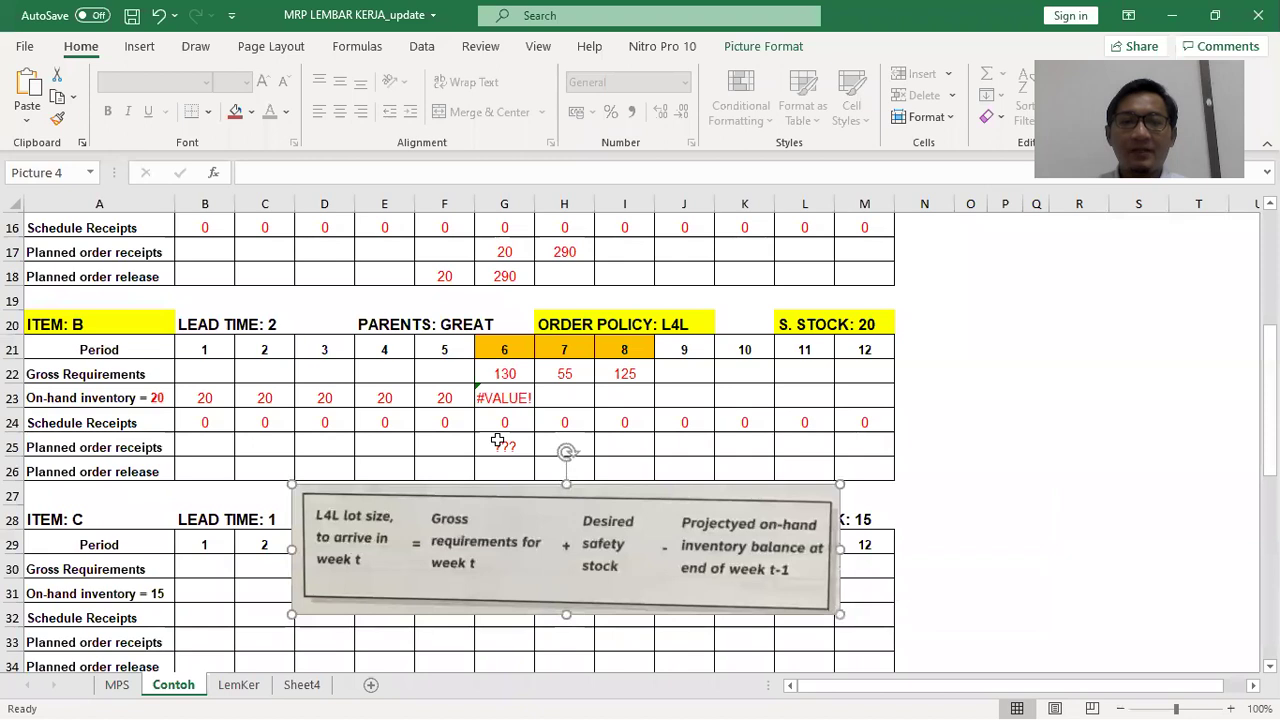
Clear the ??? placeholder in G25 so period-6 on-hand inventory shows -110
{"action": "left_click", "coordinate": [502, 440]}
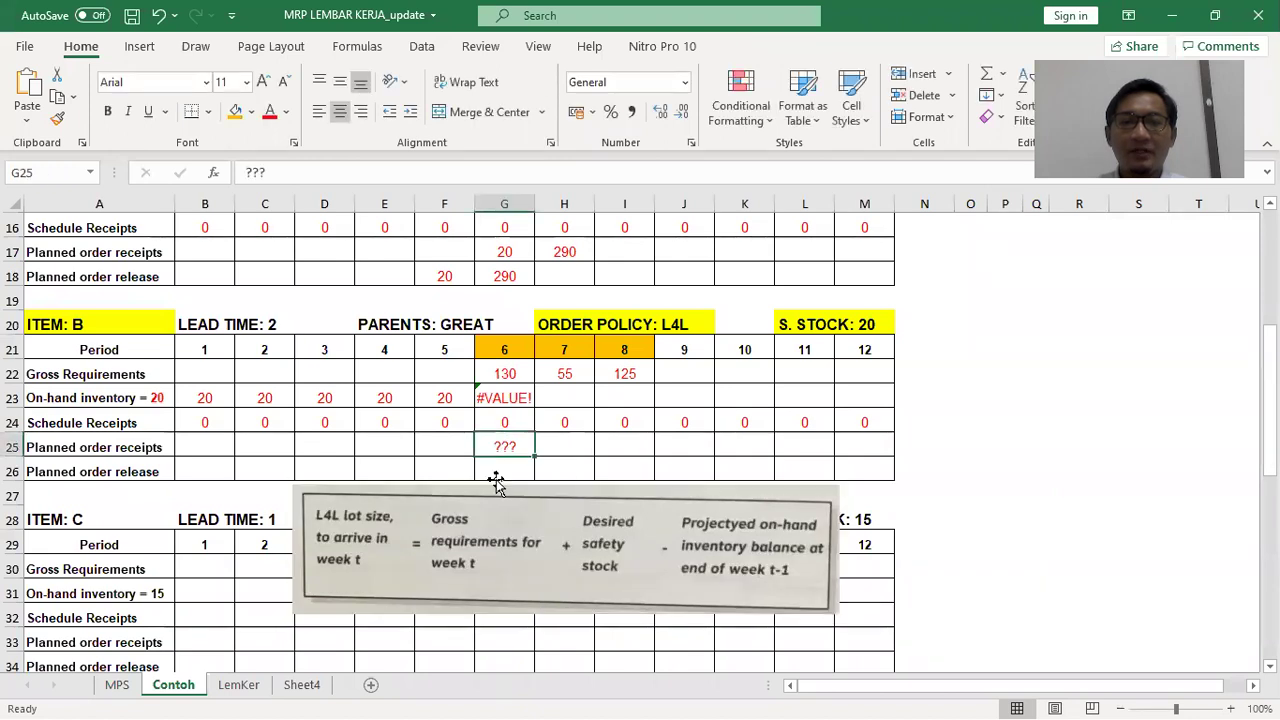
{"action": "left_click", "coordinate": [503, 400]}
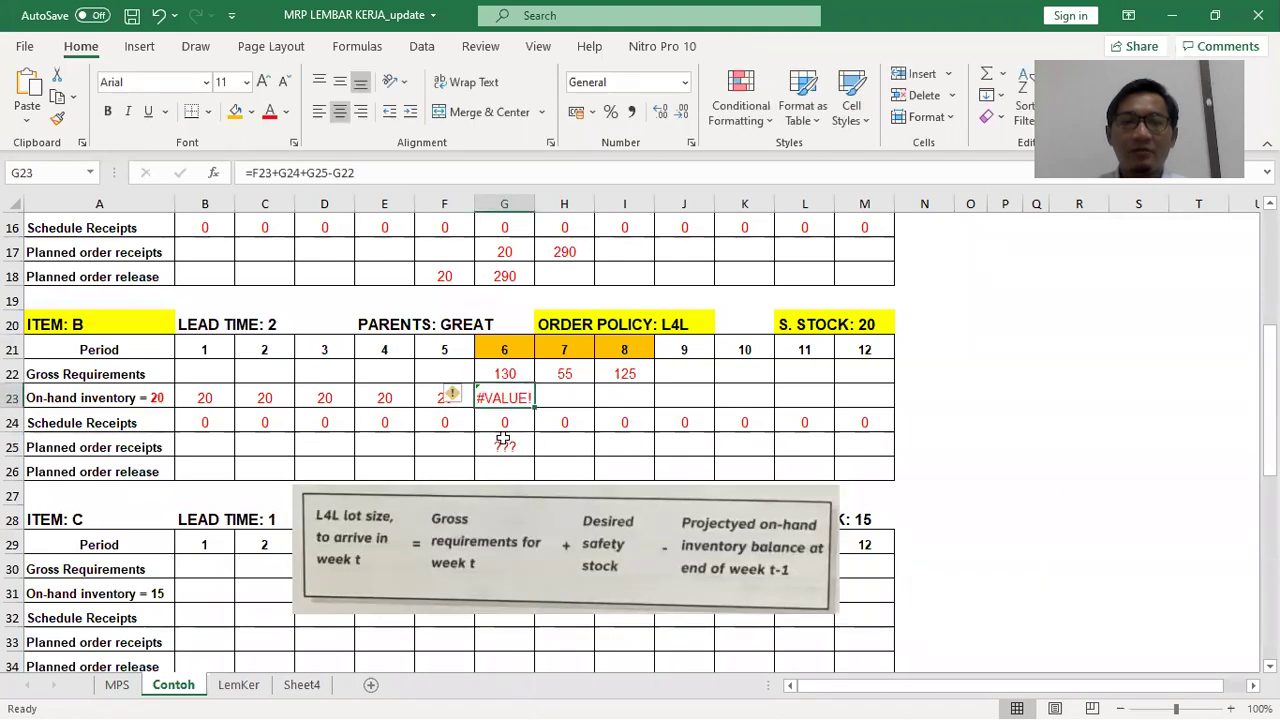
{"action": "left_click", "coordinate": [504, 444]}
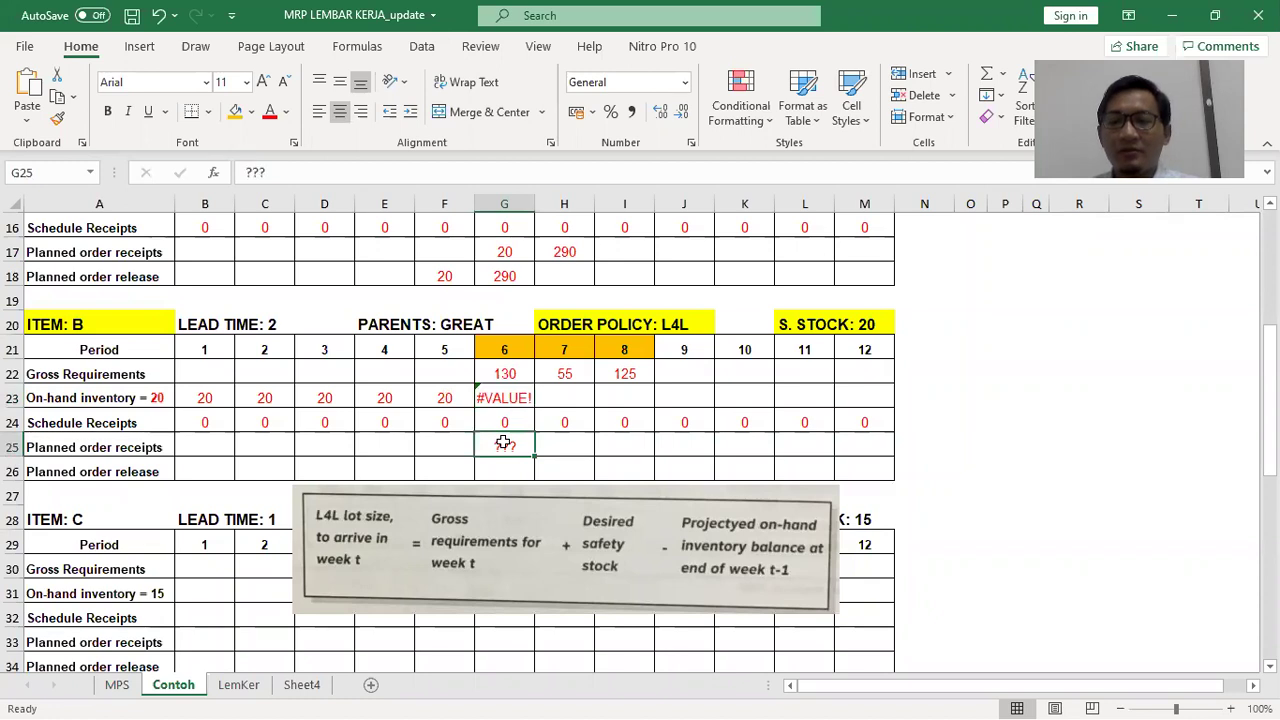
{"action": "key", "text": "Delete"}
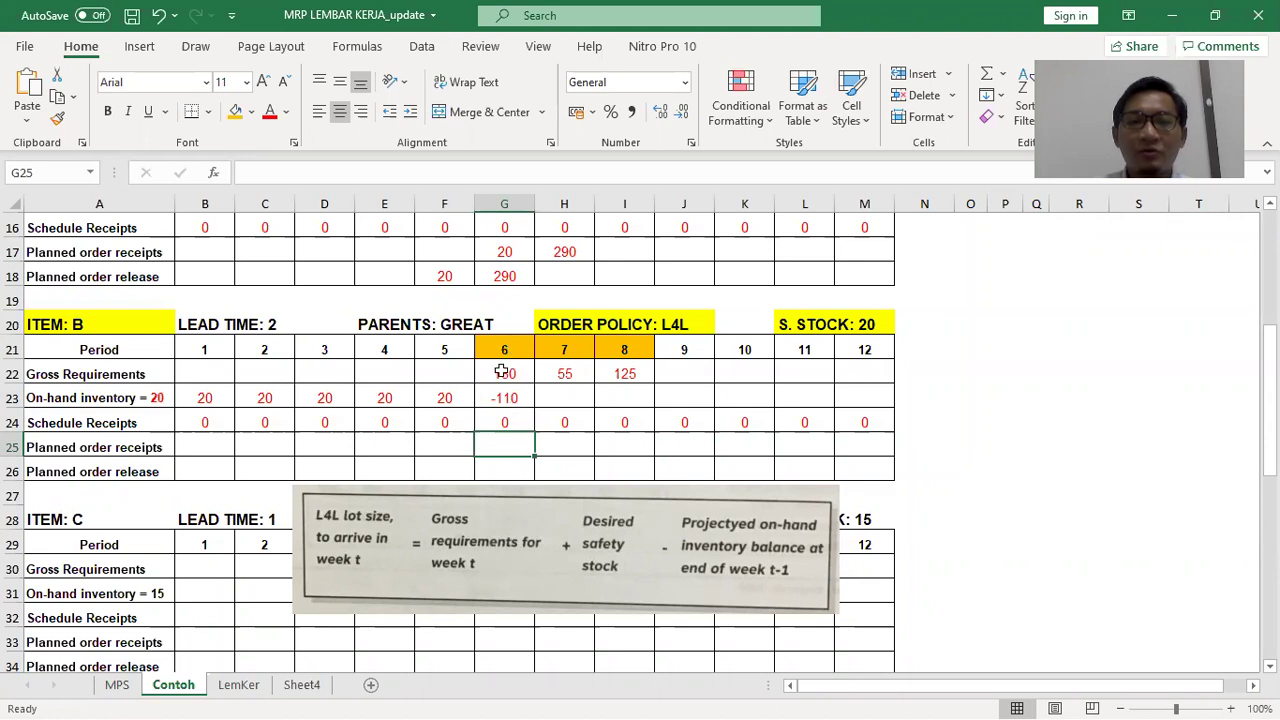
Enter =G22+20-F23 as period-6 planned receipt and 130 as the period-4 planned release
{"action": "type", "text": "="}
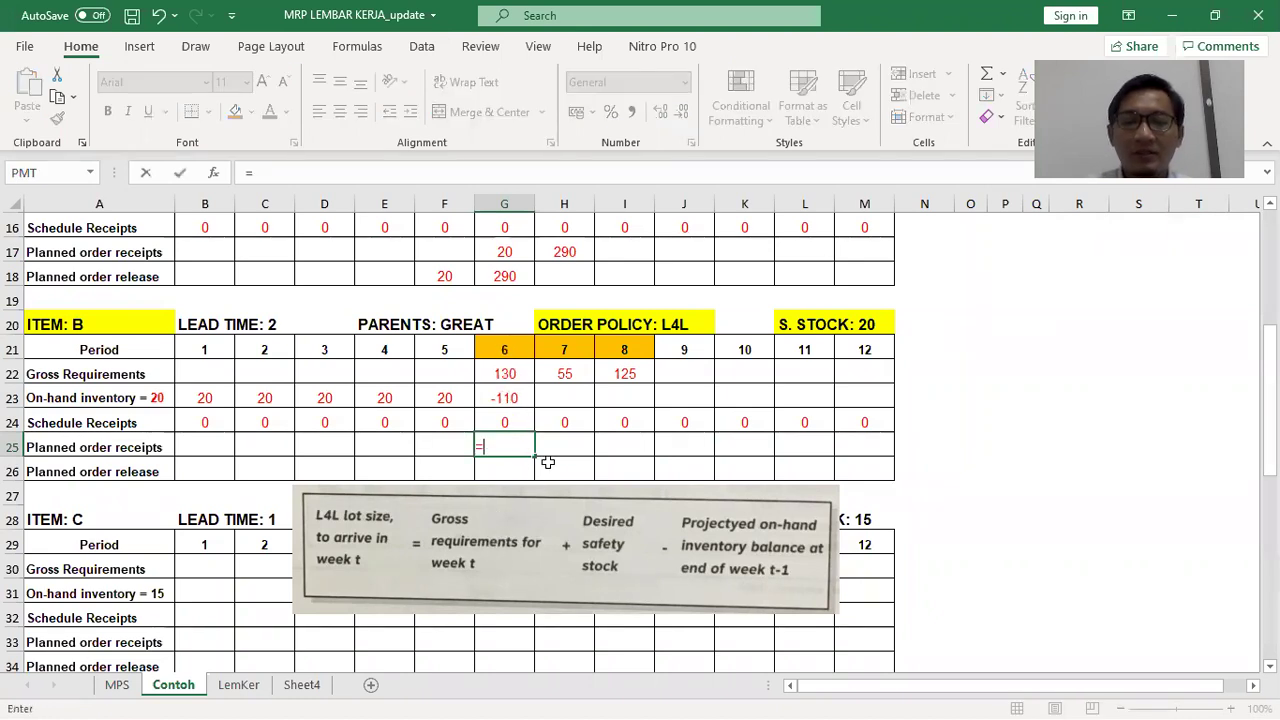
{"action": "left_click", "coordinate": [499, 370]}
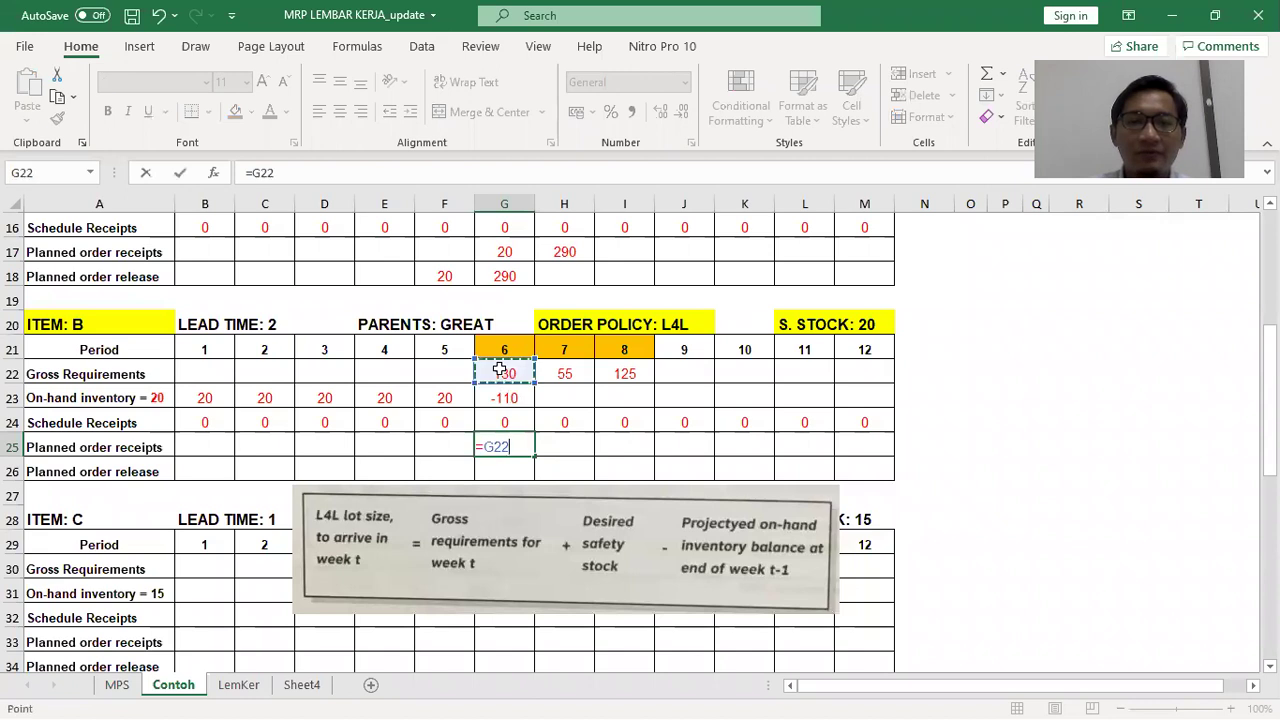
{"action": "type", "text": "+"}
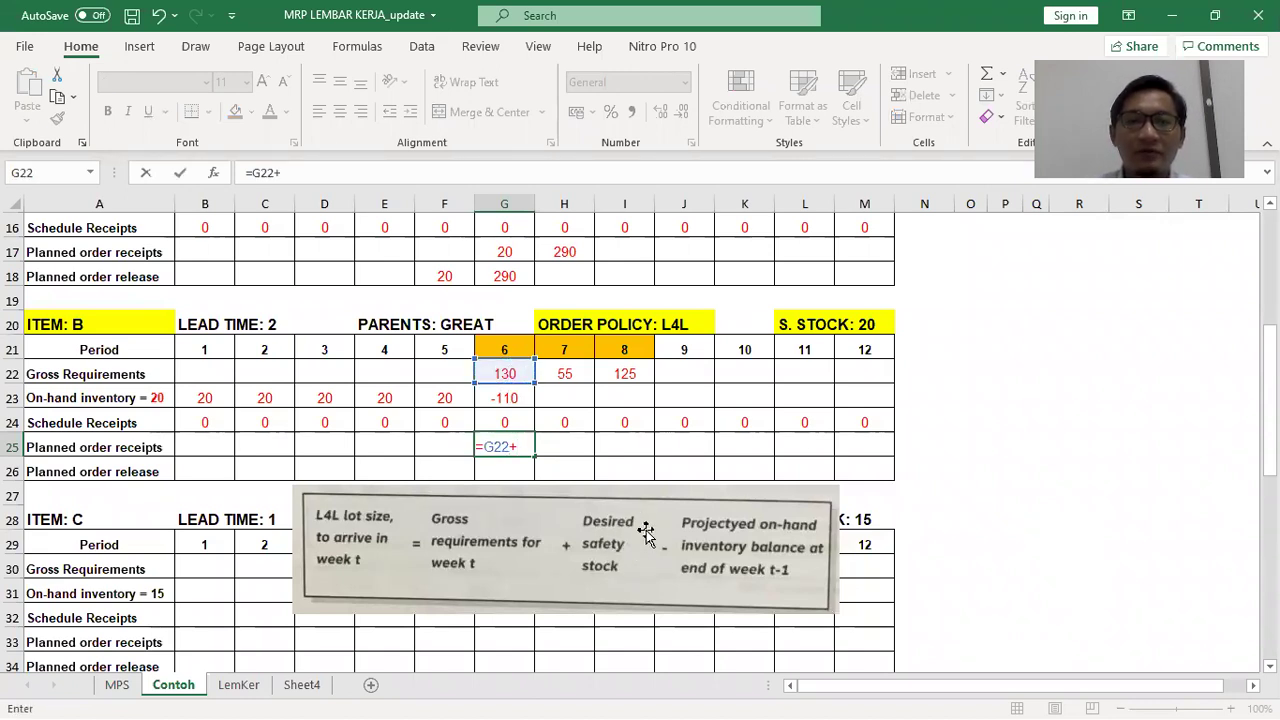
{"action": "type", "text": "20-"}
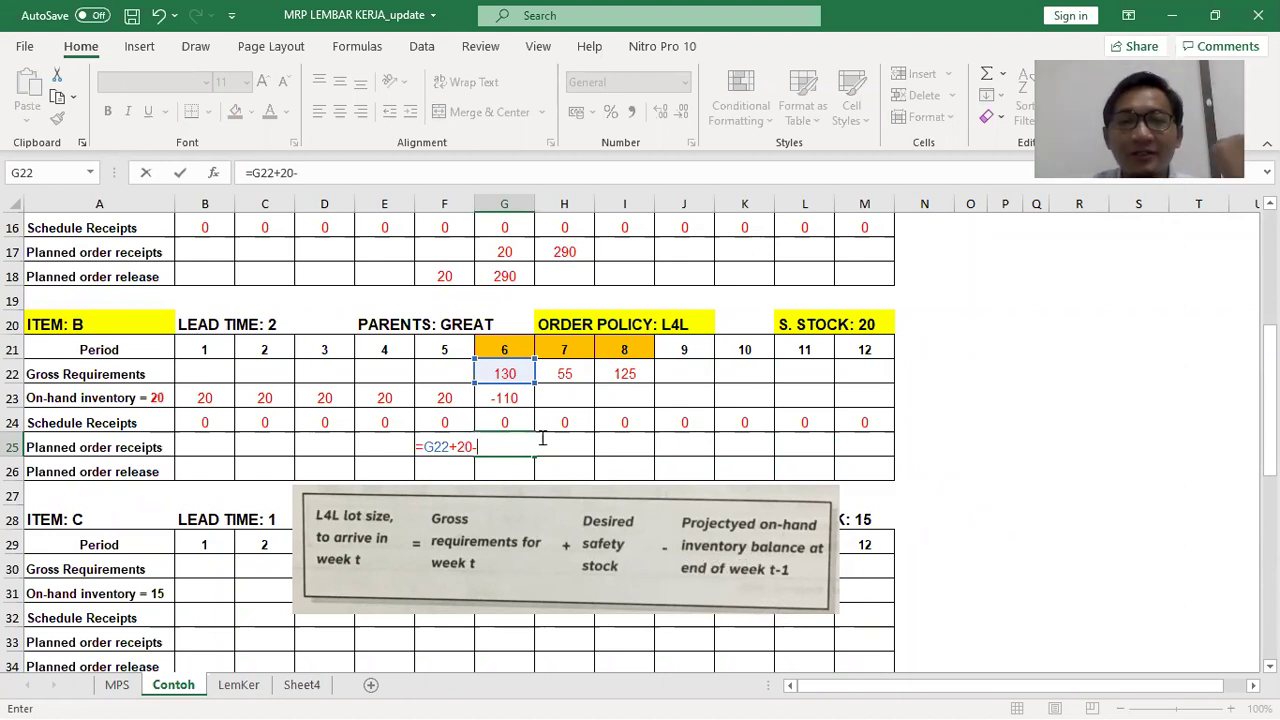
{"action": "left_click", "coordinate": [446, 398]}
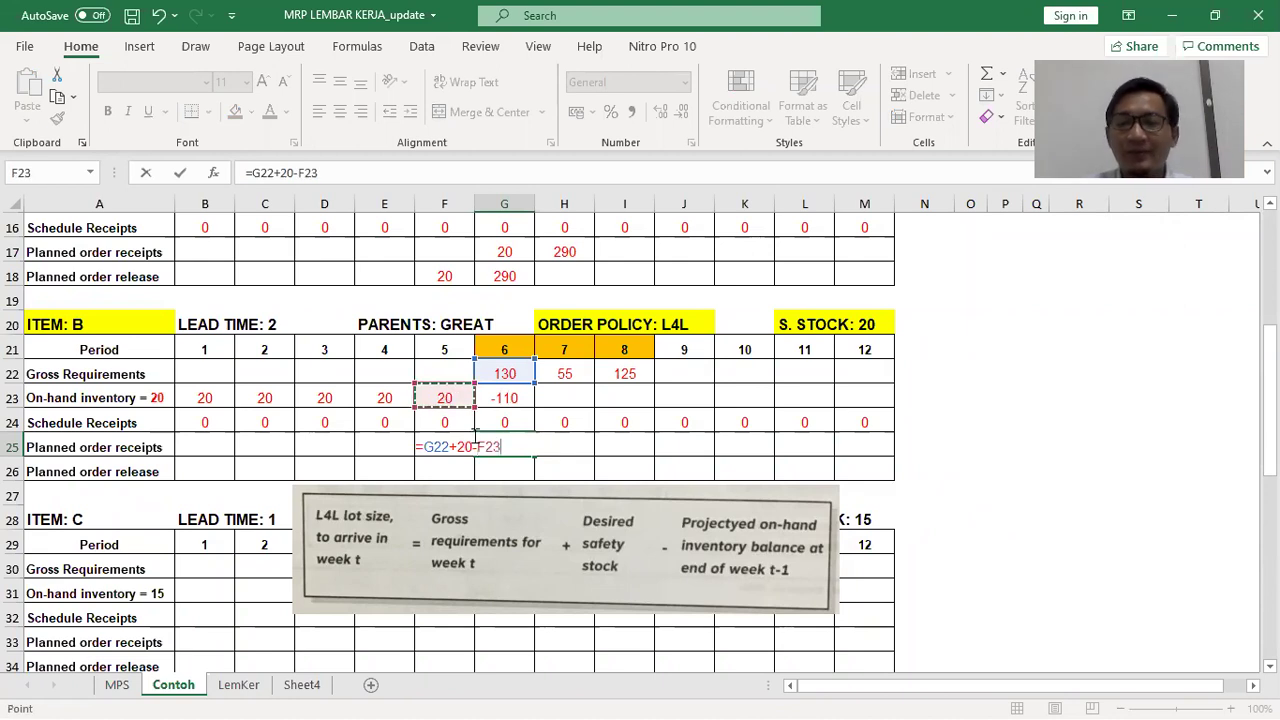
{"action": "key", "text": "Return"}
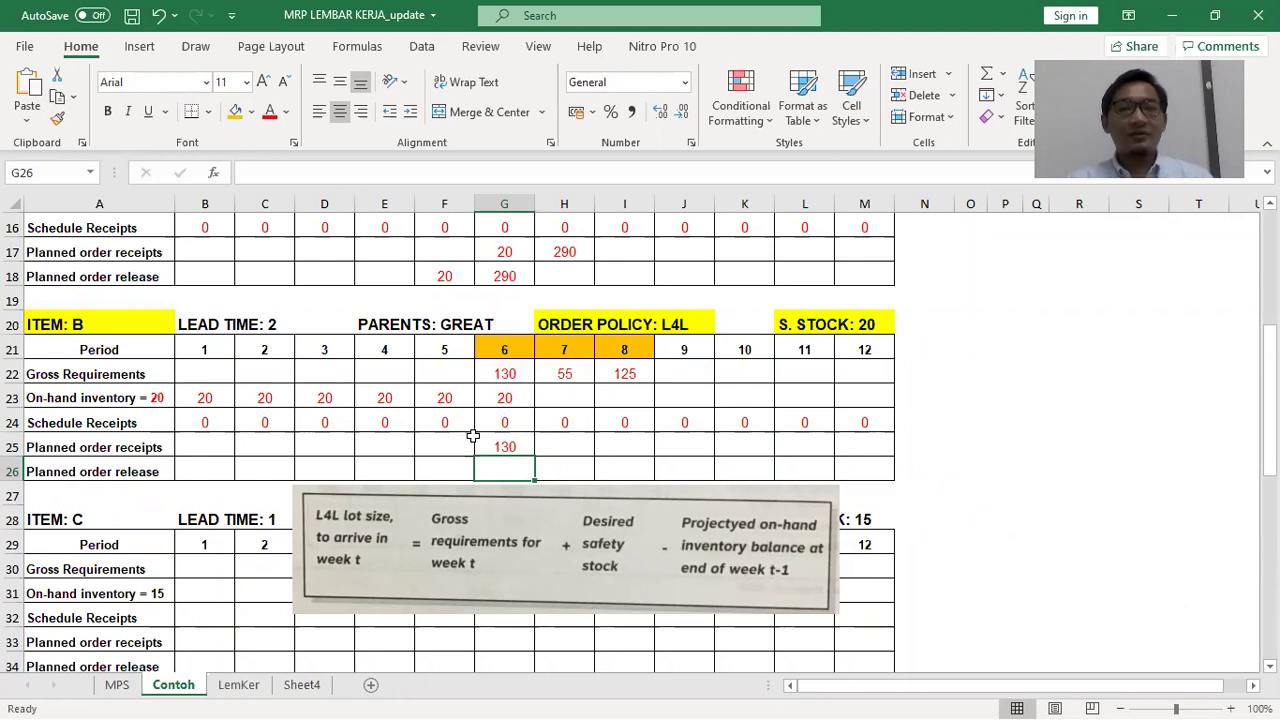
{"action": "key", "text": "Left"}
{"action": "key", "text": "Left"}
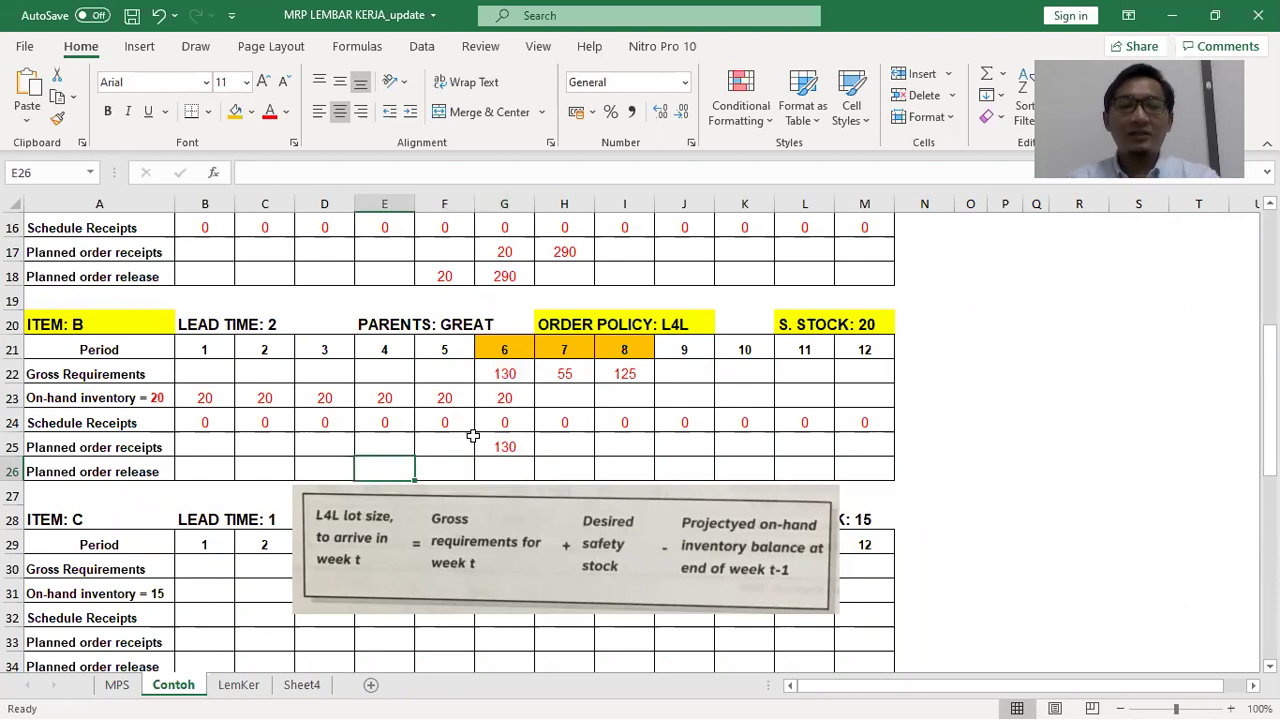
{"action": "type", "text": "130"}
{"action": "key", "text": "Right"}
Fill item B's on-hand inventory with 20 for periods 7–12
{"action": "key", "text": "Left"}
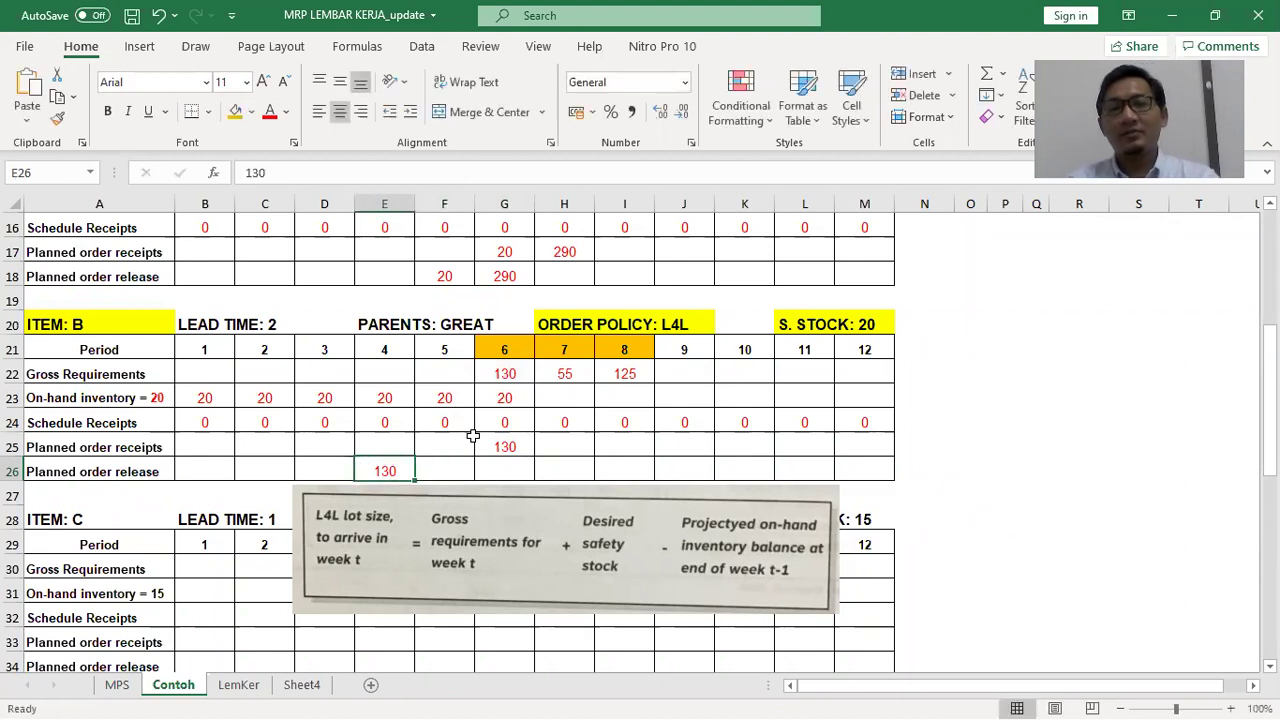
{"action": "key", "text": "Right"}
{"action": "key", "text": "Right"}
{"action": "key", "text": "Up"}
{"action": "key", "text": "Up"}
{"action": "key", "text": "Up"}
{"action": "key", "text": "Right"}
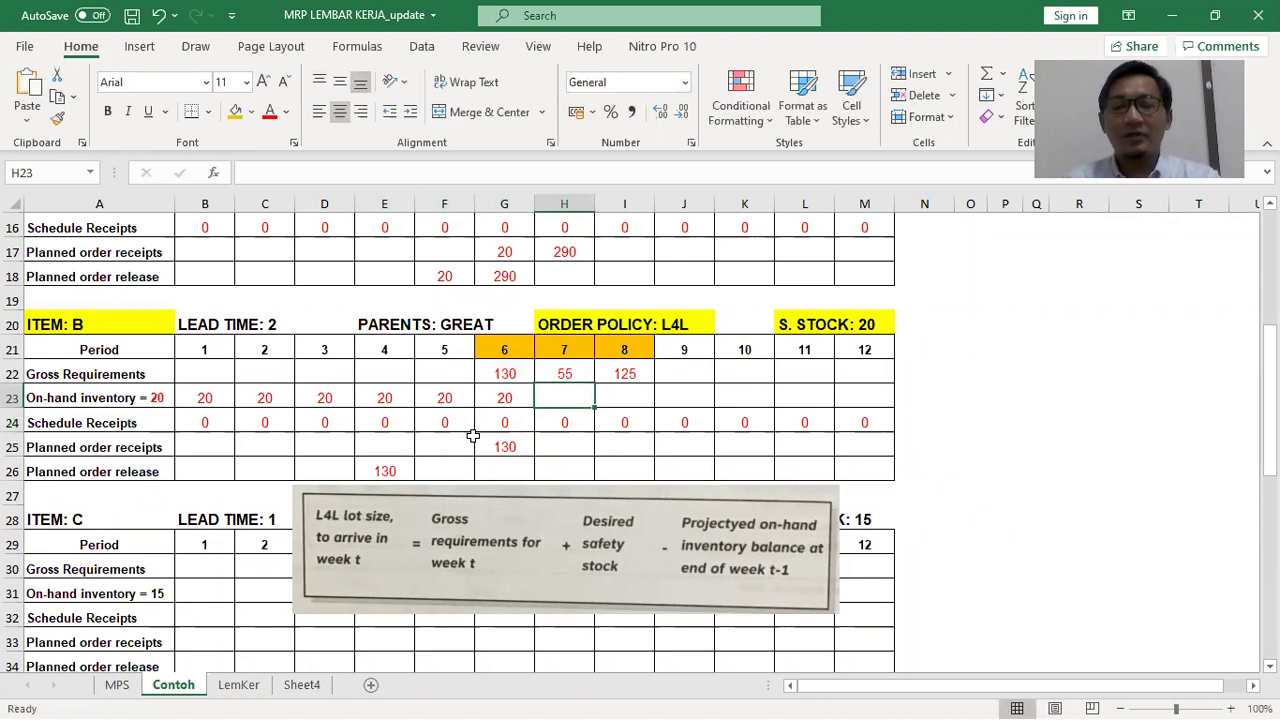
{"action": "type", "text": "20"}
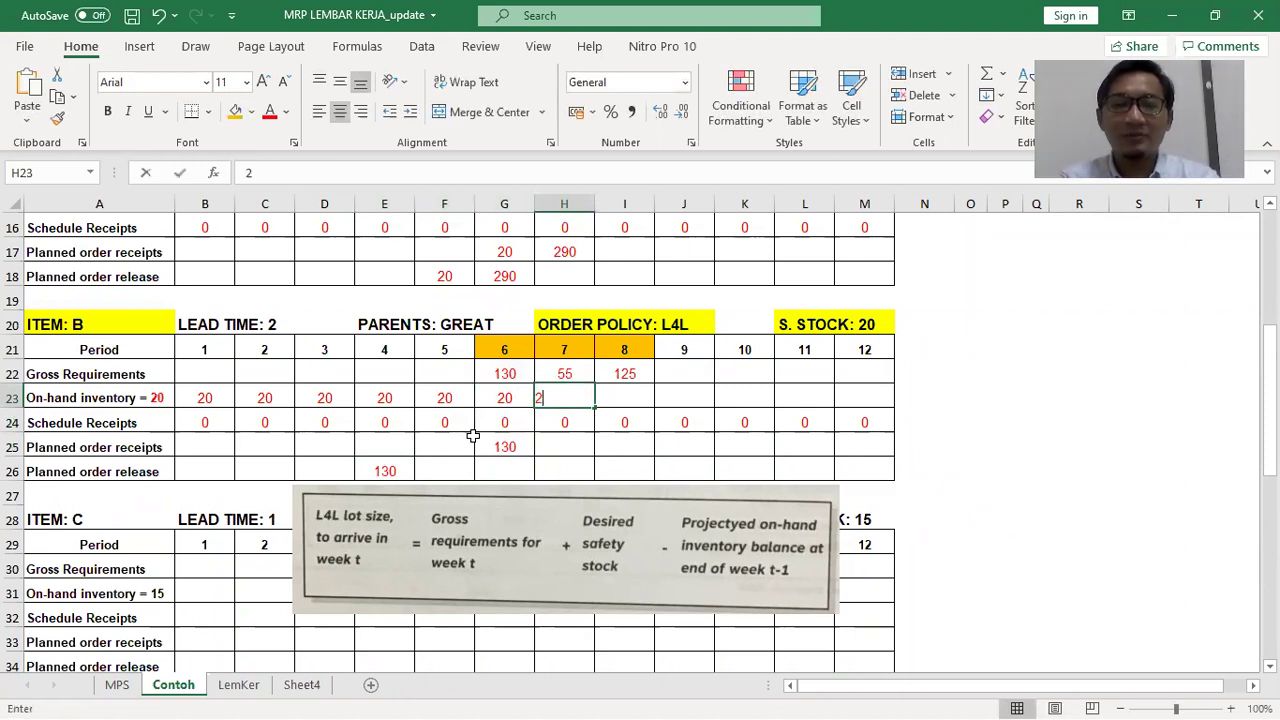
{"action": "key", "text": "Right"}
{"action": "type", "text": "20"}
{"action": "key", "text": "Right"}
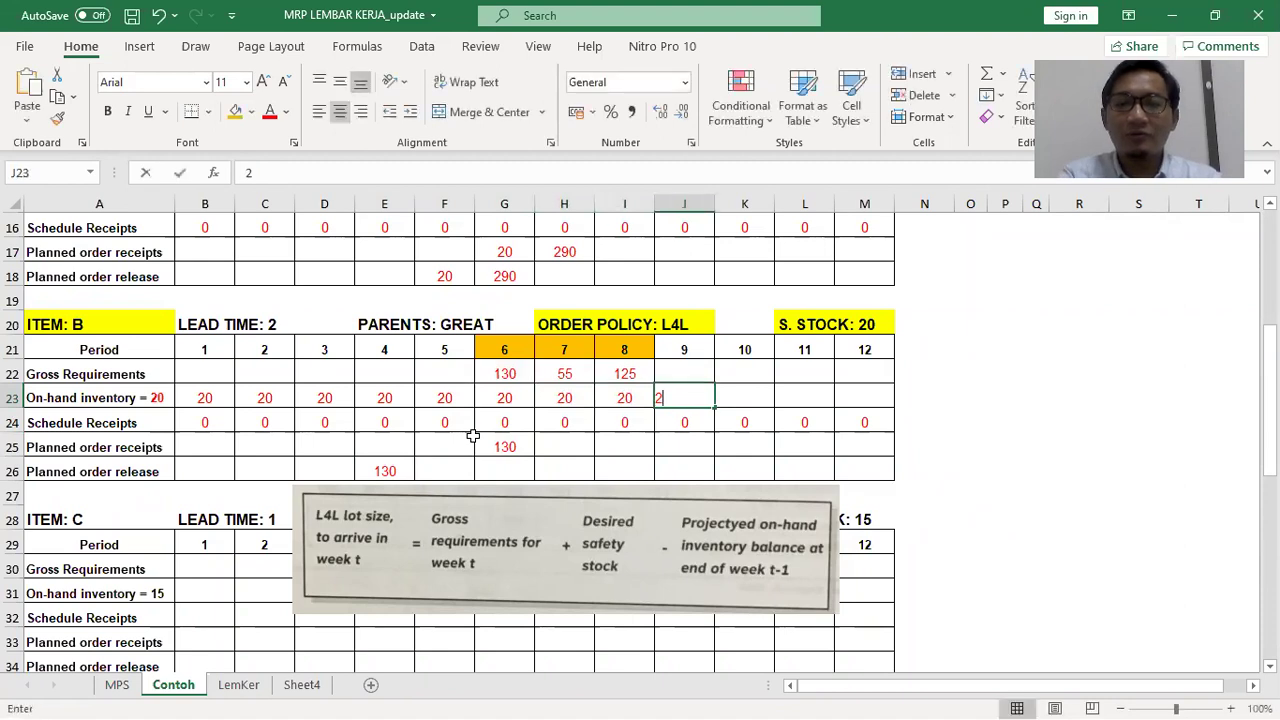
{"action": "type", "text": "20"}
{"action": "key", "text": "Right"}
{"action": "type", "text": "20"}
{"action": "key", "text": "Right"}
{"action": "type", "text": "20"}
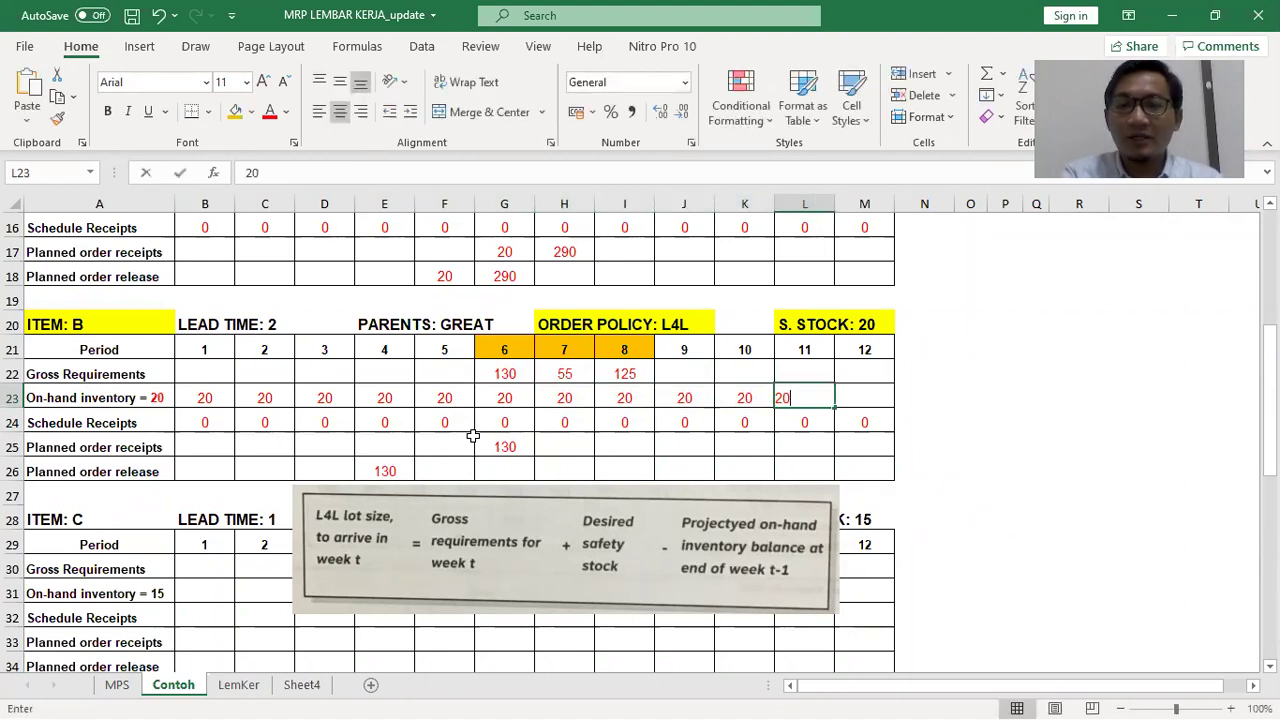
{"action": "key", "text": "Right"}
{"action": "type", "text": "20"}
{"action": "key", "text": "Return"}
Enter planned order receipts of 55 and 125 for periods 7 and 8
{"action": "key", "text": "Down"}
{"action": "key", "text": "Left"}
{"action": "key", "text": "Left"}
{"action": "key", "text": "Left"}
{"action": "key", "text": "Left"}
{"action": "key", "text": "Left"}
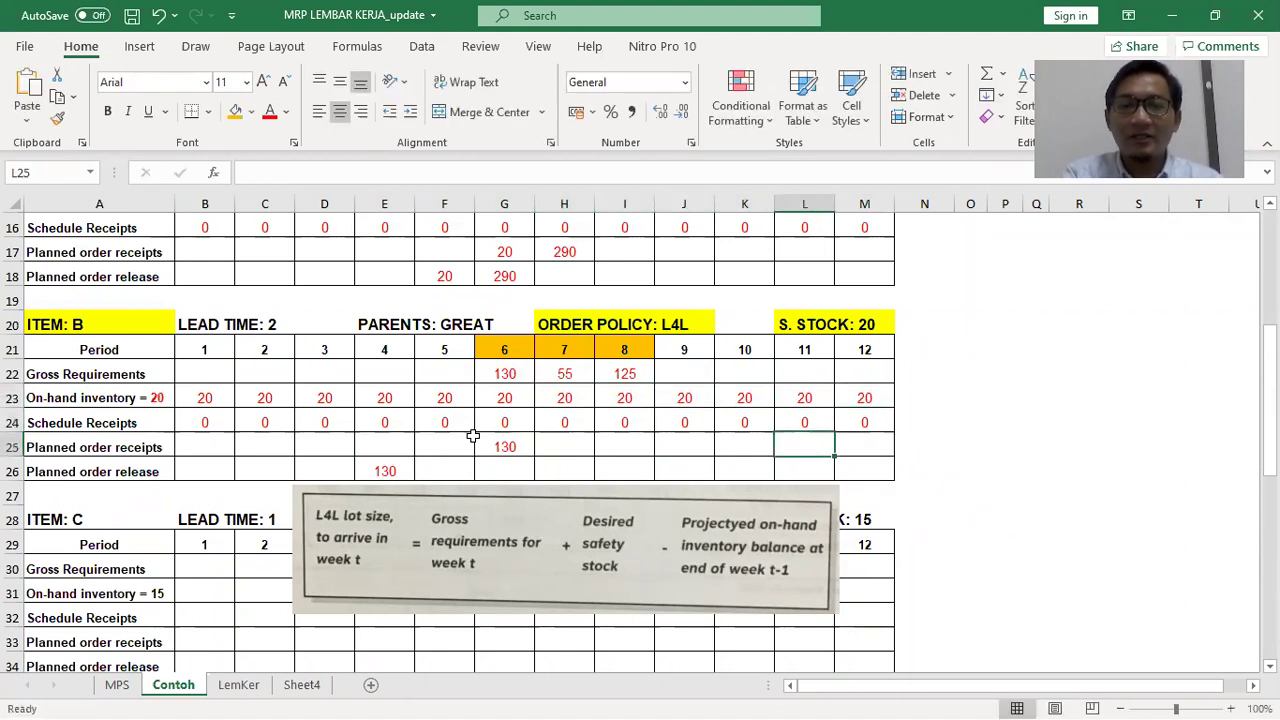
{"action": "type", "text": "55"}
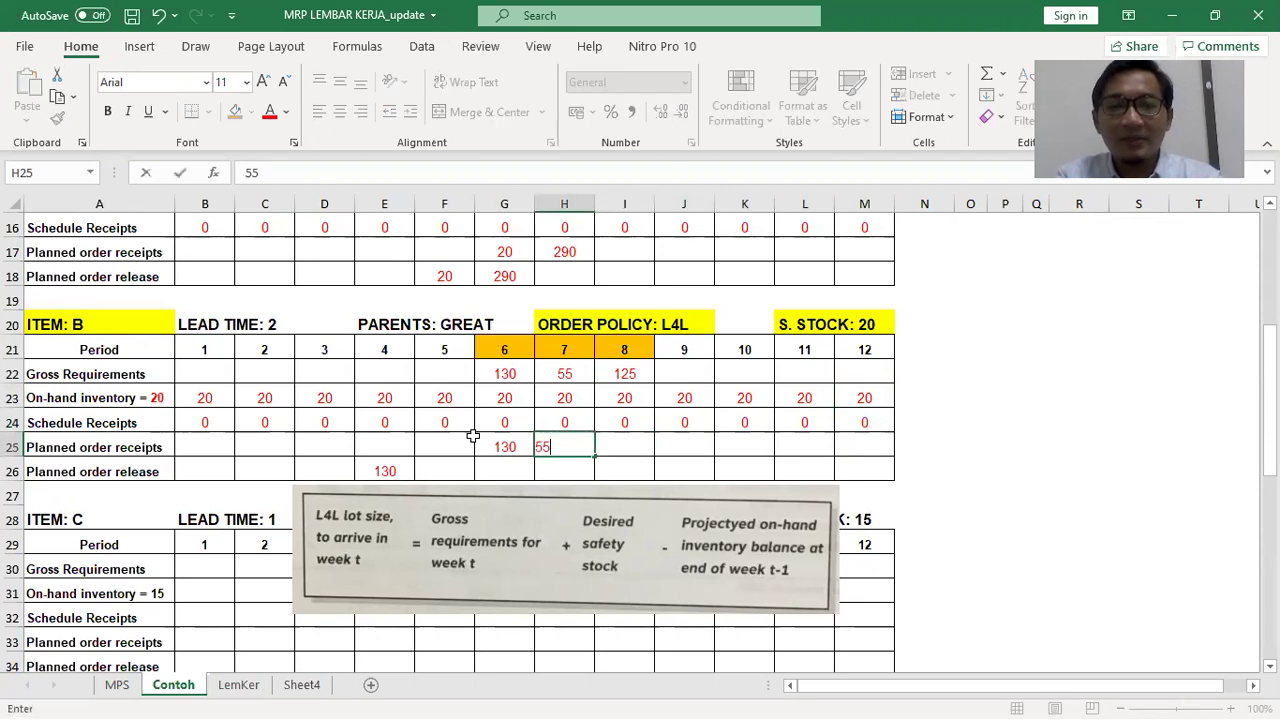
{"action": "key", "text": "Right"}
{"action": "key", "text": "Up"}
{"action": "key", "text": "Up"}
{"action": "key", "text": "Down"}
{"action": "key", "text": "Down"}
{"action": "type", "text": "125"}
Enter planned releases of 55 and 125 for periods 5–6 and delete the formula picture
{"action": "key", "text": "Return"}
{"action": "key", "text": "Left"}
{"action": "key", "text": "Left"}
{"action": "key", "text": "Left"}
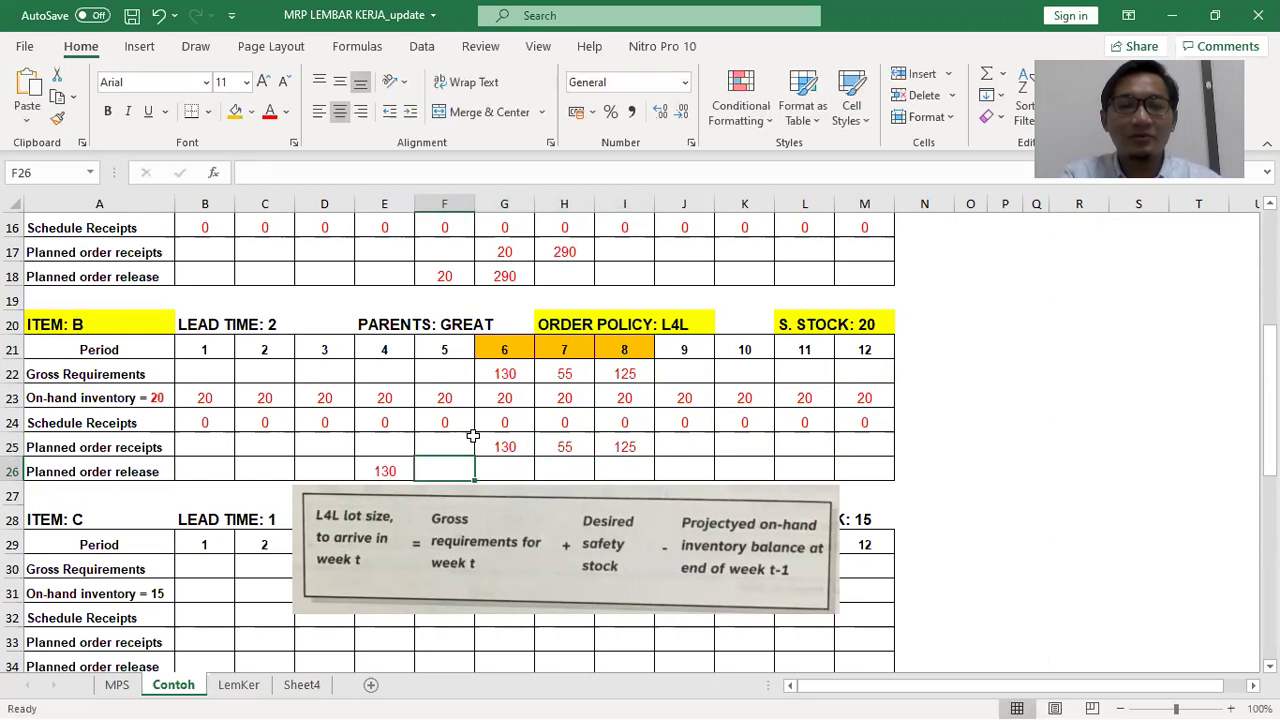
{"action": "type", "text": "55"}
{"action": "type", "text": "125"}
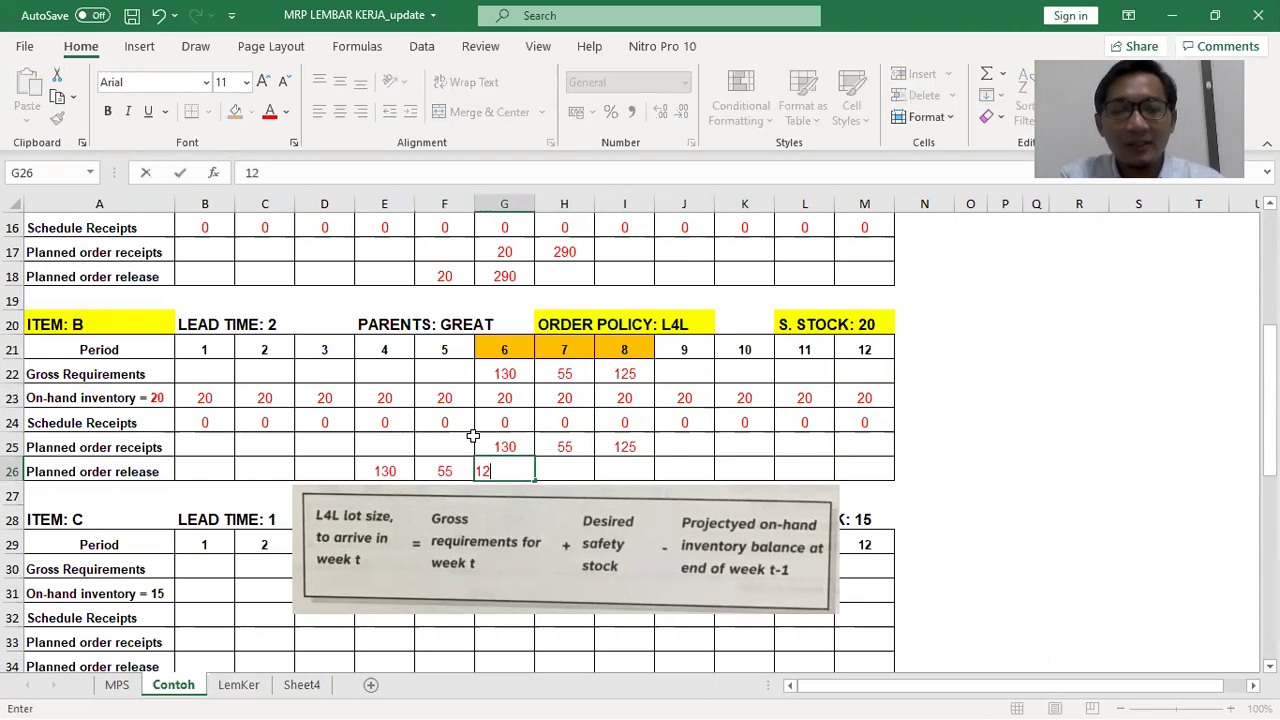
{"action": "key", "text": "Tab"}
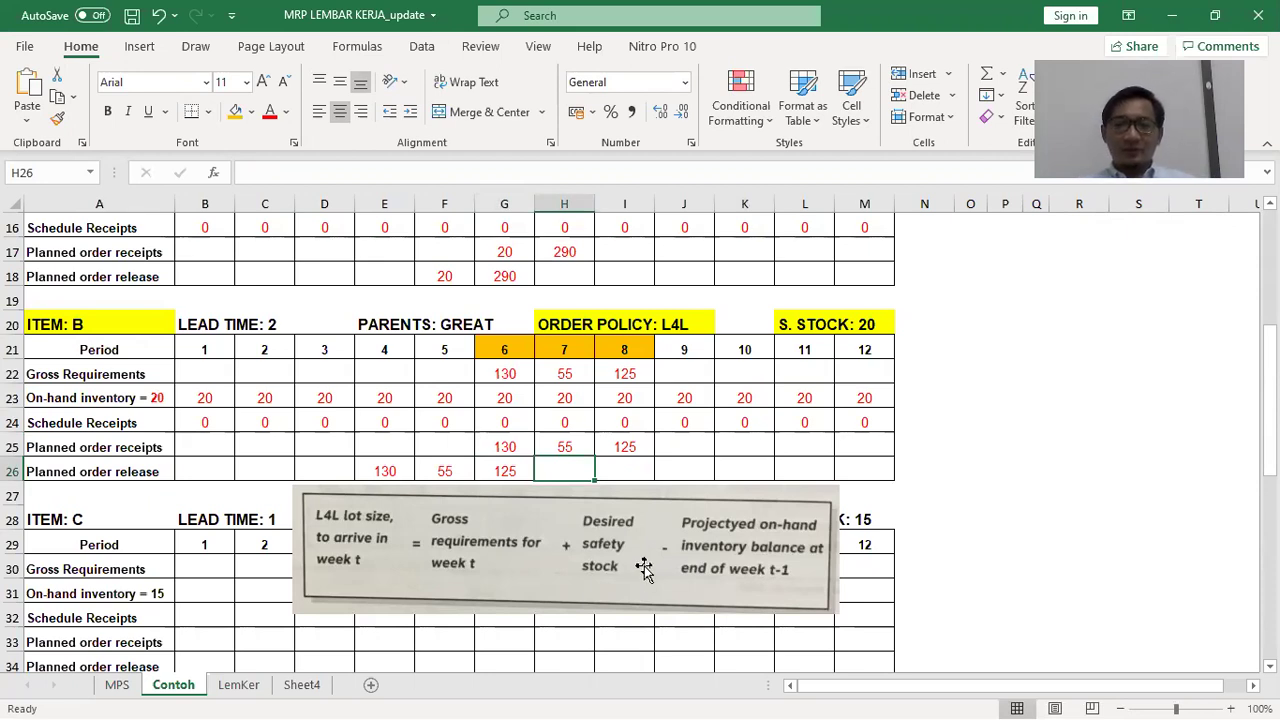
{"action": "left_click", "coordinate": [643, 568]}
{"action": "key", "text": "Delete"}
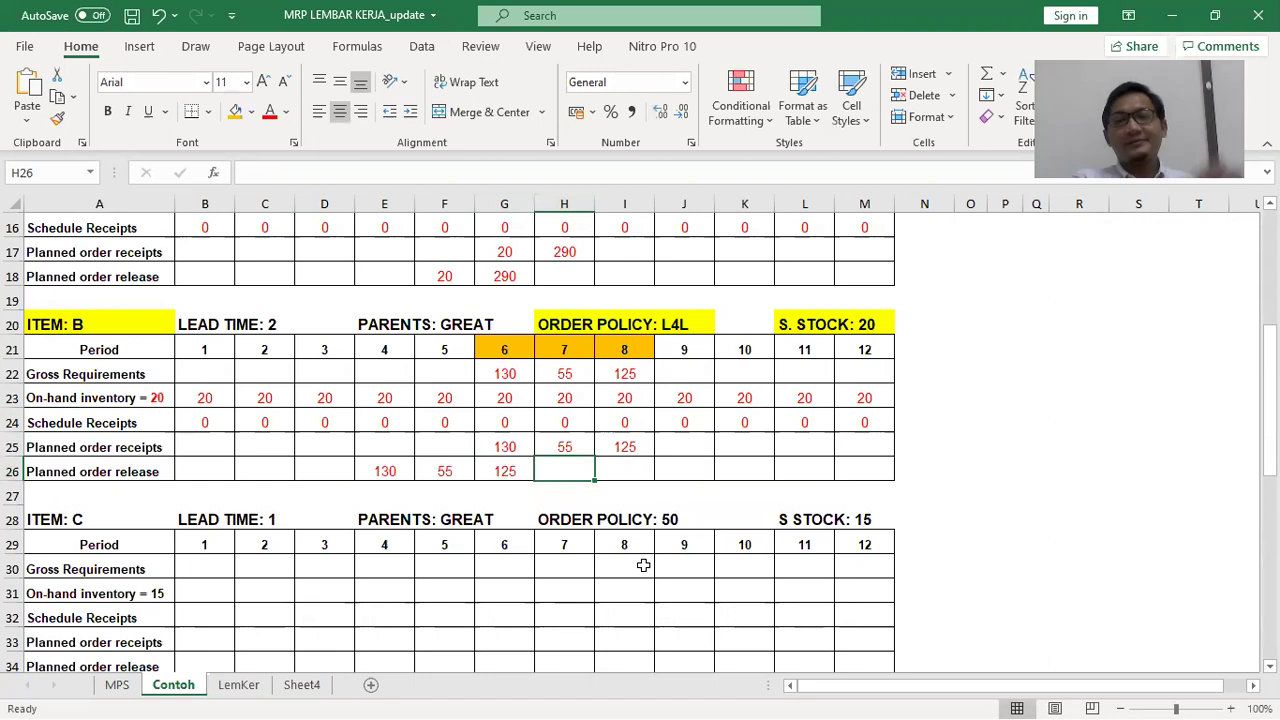
{"action": "left_click", "coordinate": [928, 488]}
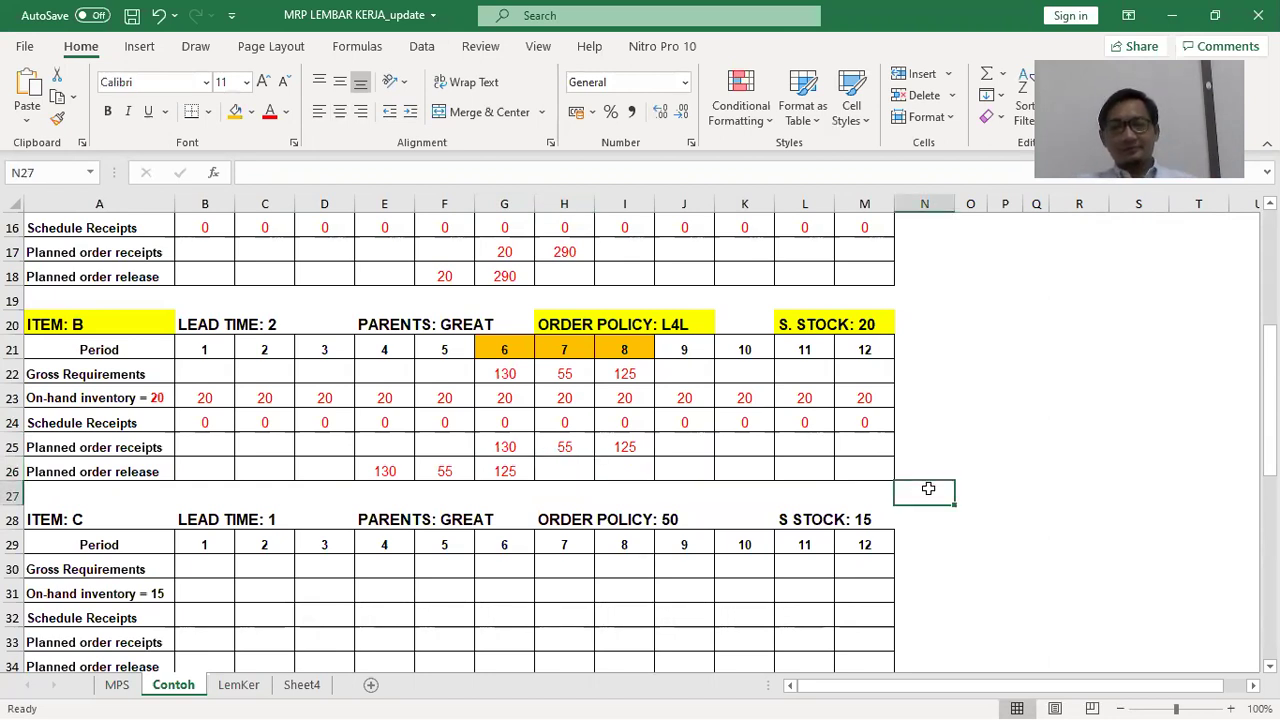
{"action": "left_click", "coordinate": [567, 399]}
{"action": "left_click", "coordinate": [567, 441]}
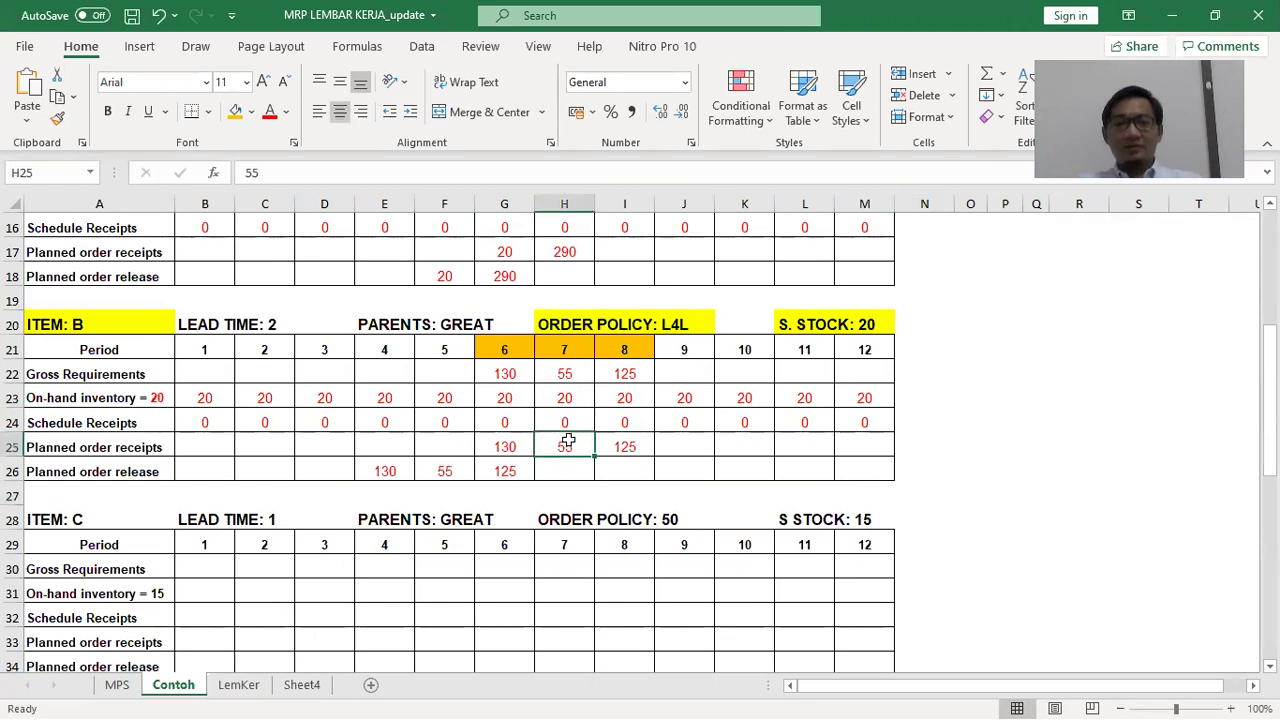
{"action": "key", "text": "ctrl+v"}
{"action": "left_click_drag", "start_coordinate": [586, 514], "coordinate": [837, 530]}
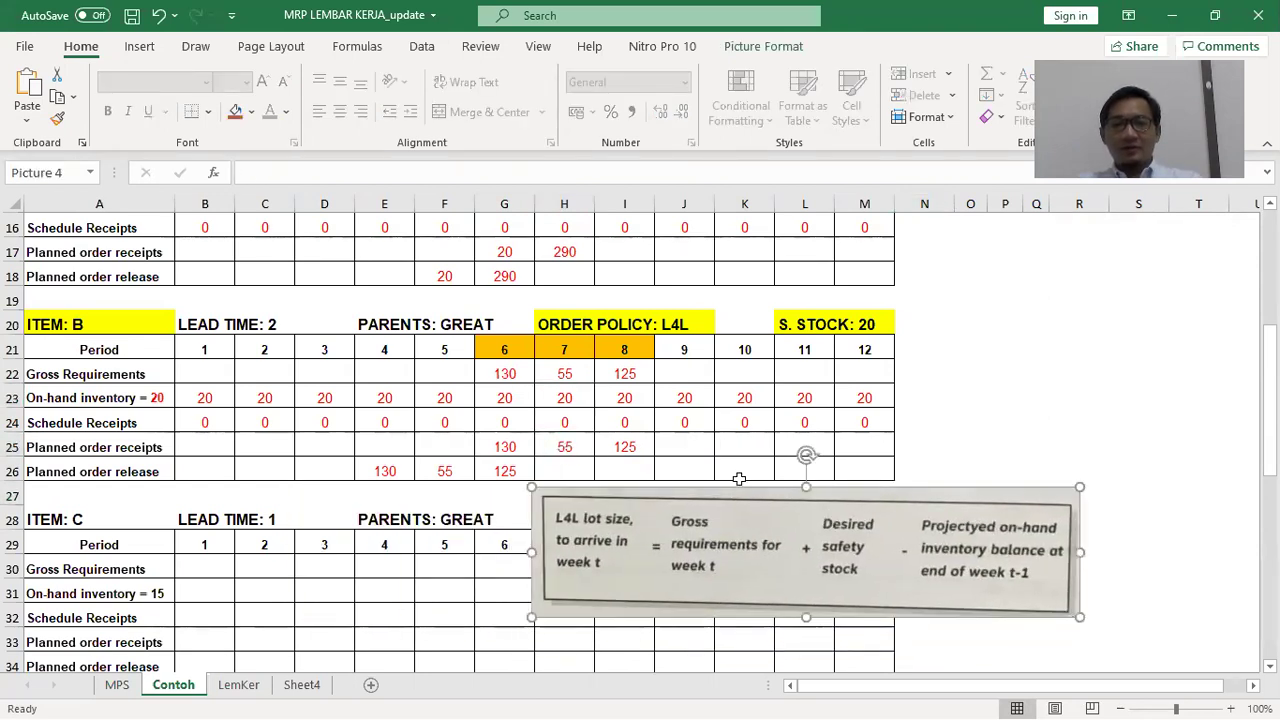
{"action": "left_click", "coordinate": [624, 398]}
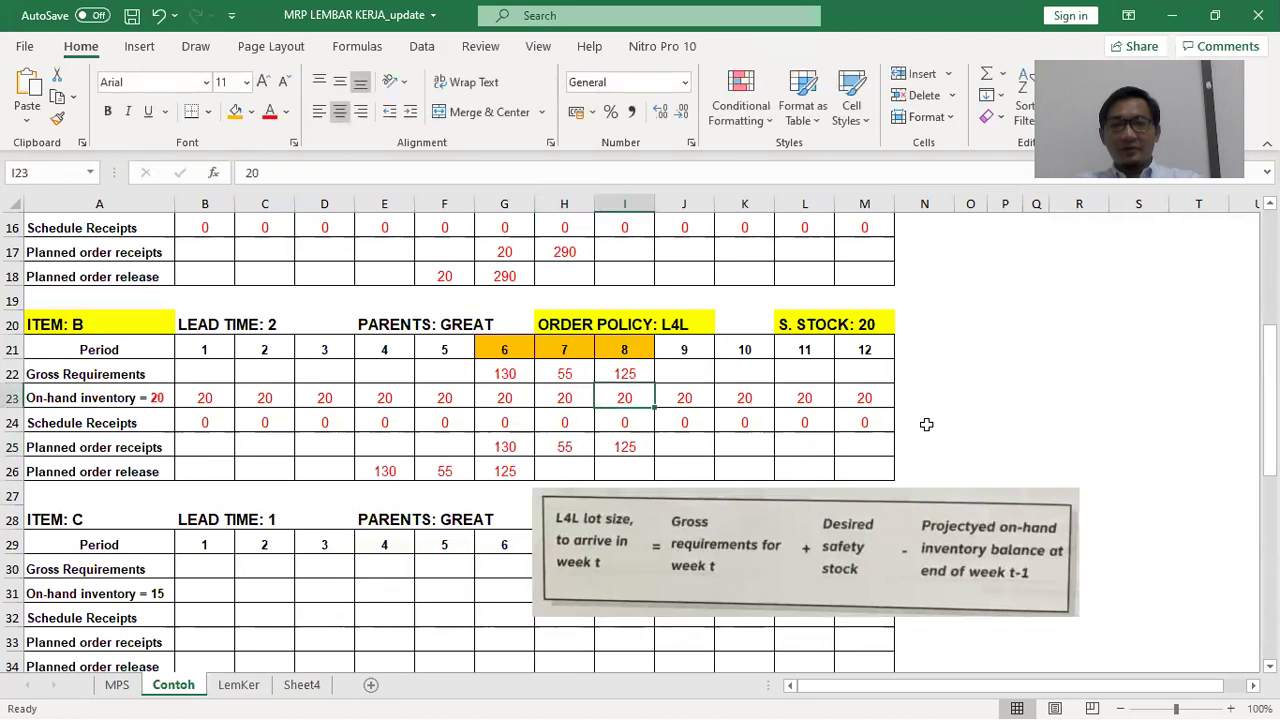
{"action": "left_click", "coordinate": [944, 398]}
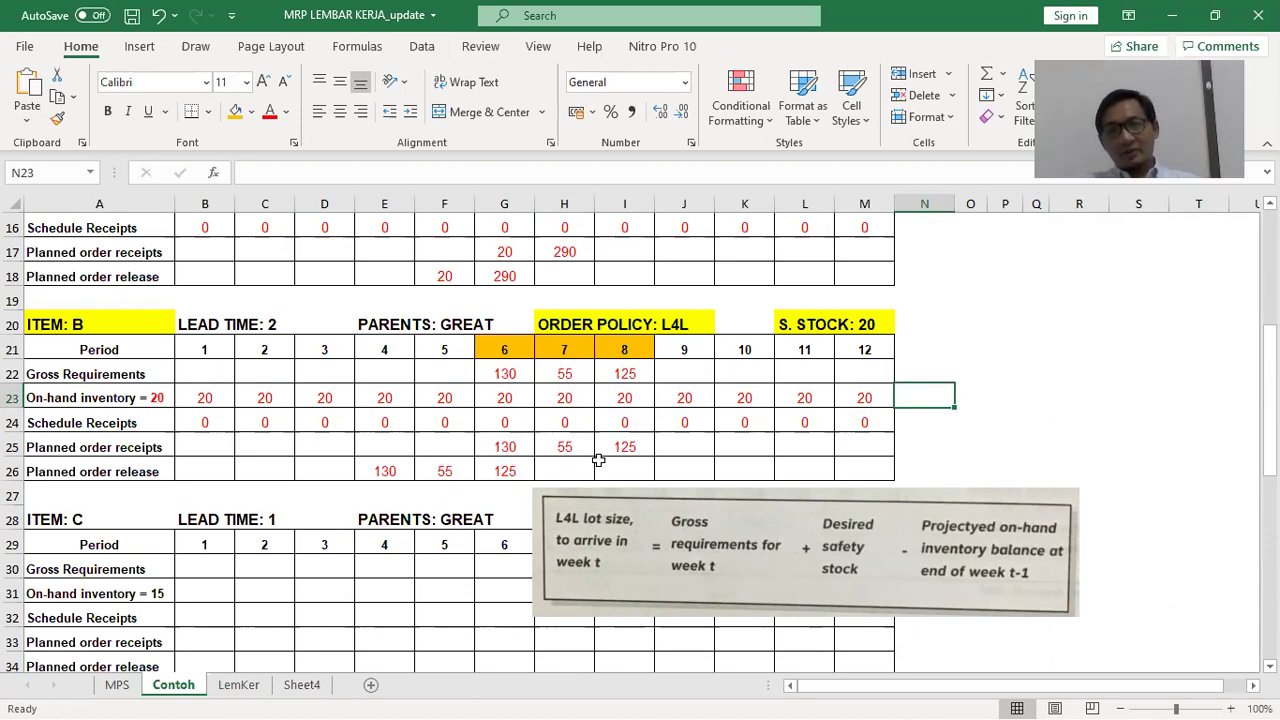
{"action": "left_click", "coordinate": [572, 441]}
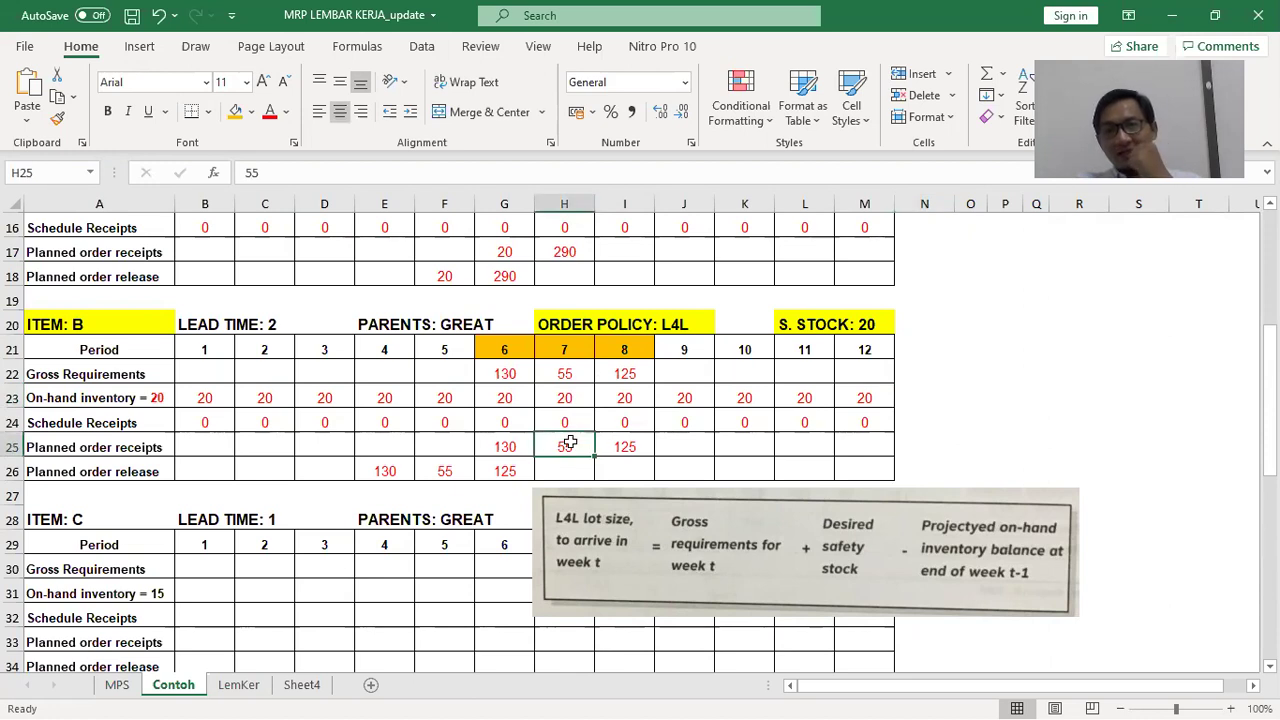
{"action": "left_click", "coordinate": [592, 530]}
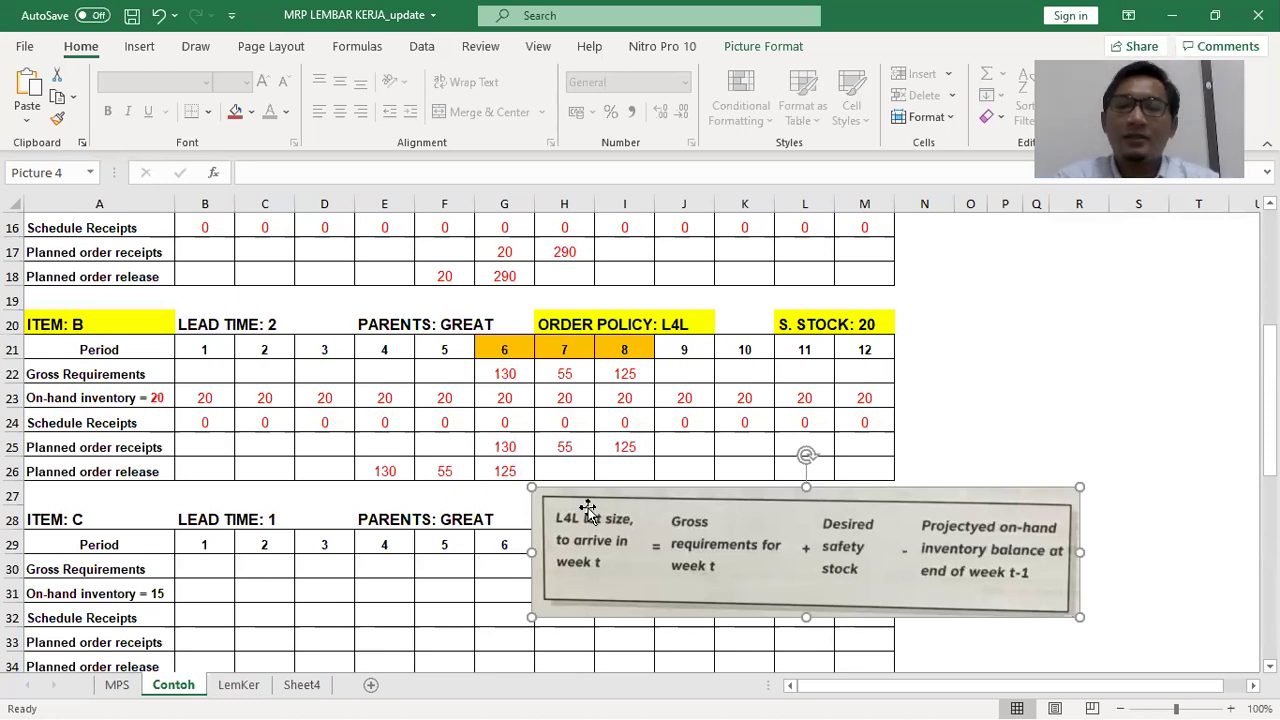
{"action": "key", "text": "Delete"}
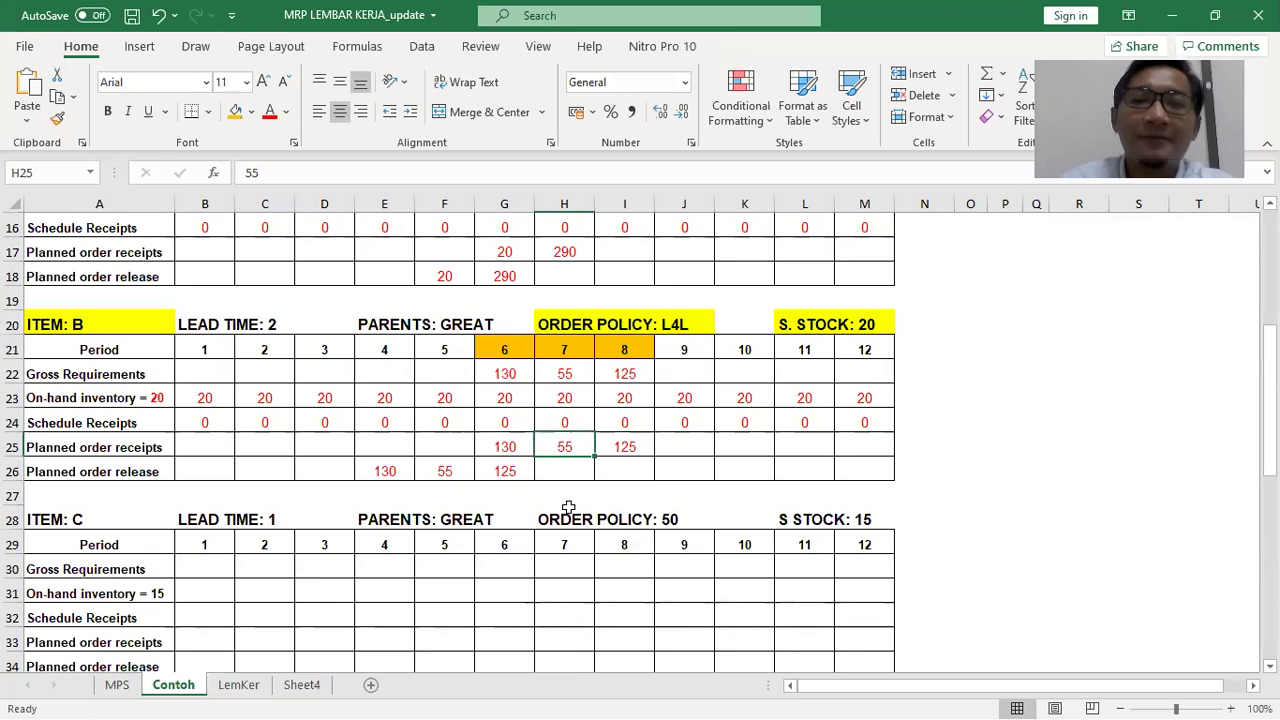
{"action": "scroll", "coordinate": [581, 507], "scroll_direction": "down", "scroll_amount": 3}
Fill the ITEM: C heading yellow and select item C's LEAD TIME and PARENTS headings
{"action": "left_click", "coordinate": [77, 296]}
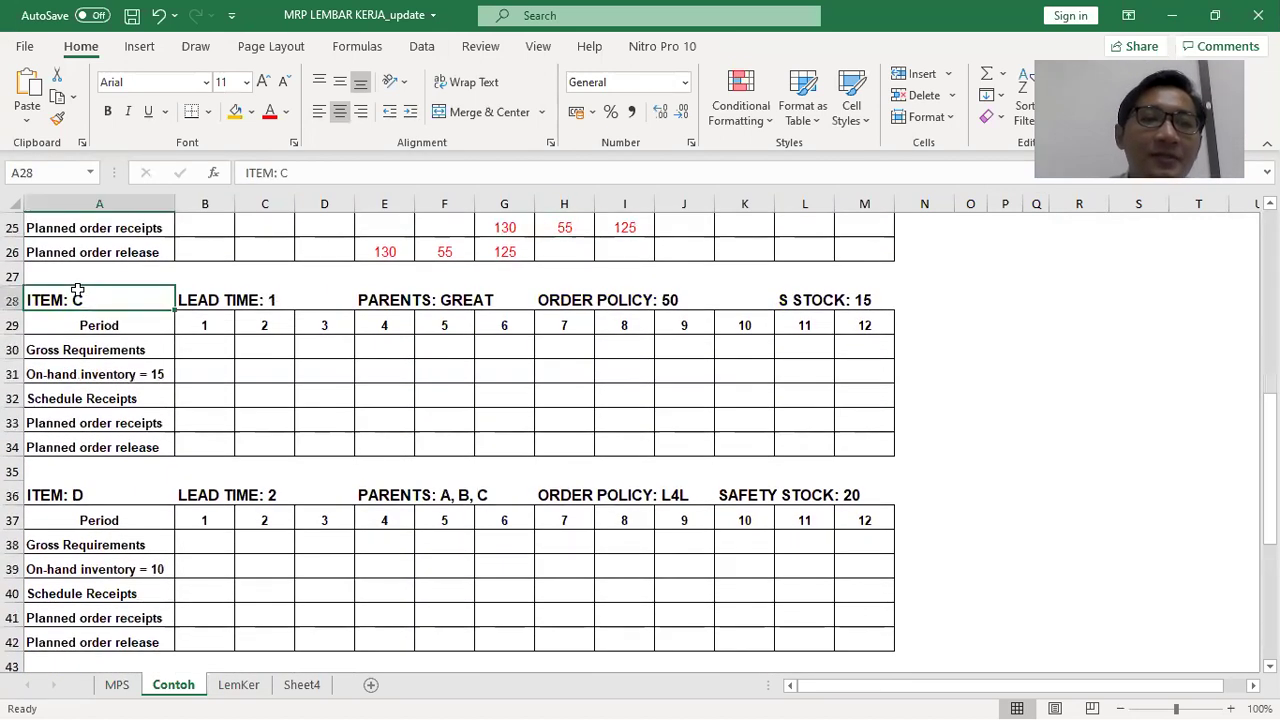
{"action": "left_click", "coordinate": [251, 111]}
{"action": "left_click", "coordinate": [281, 287]}
{"action": "left_click", "coordinate": [274, 299]}
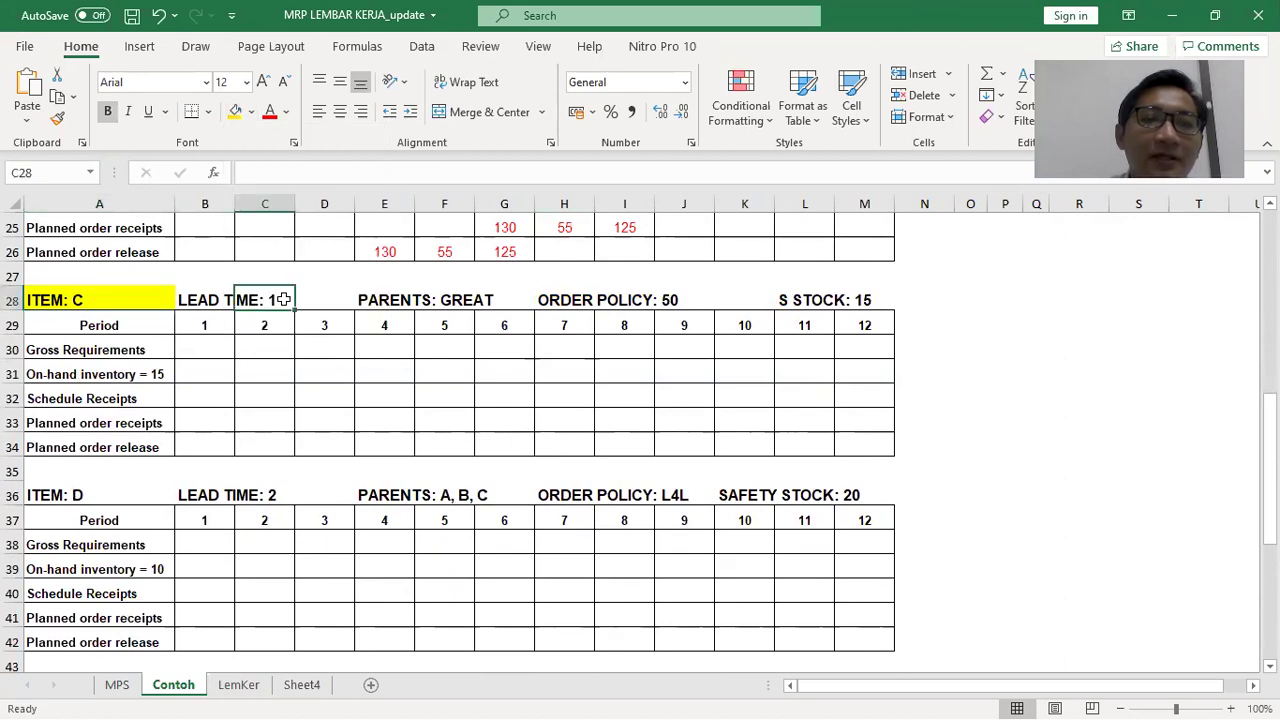
{"action": "left_click_drag", "start_coordinate": [380, 298], "coordinate": [478, 289]}
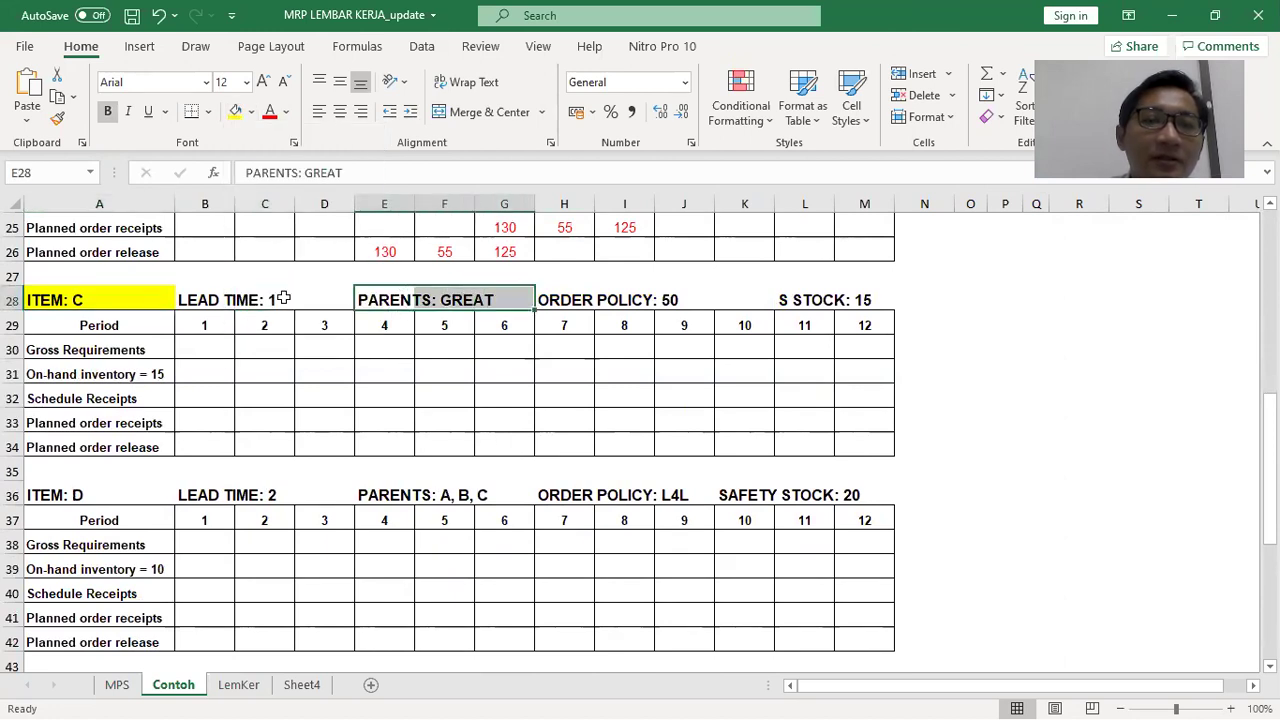
{"action": "left_click", "coordinate": [197, 300]}
{"action": "scroll", "coordinate": [303, 370], "scroll_direction": "up", "scroll_amount": 2}
{"action": "scroll", "coordinate": [260, 372], "scroll_direction": "down", "scroll_amount": 1}
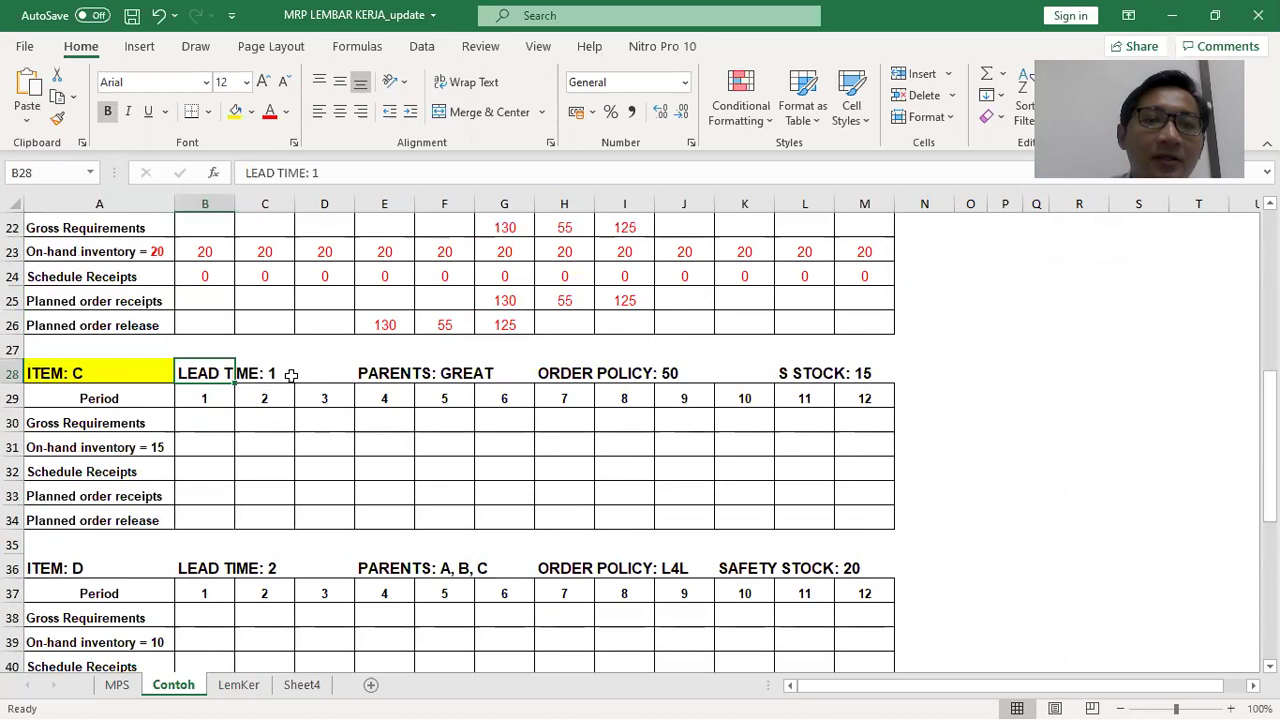
Fill the ORDER POLICY: 50 and S STOCK: 15 labels yellow, then switch to the problem document
{"action": "left_click_drag", "start_coordinate": [580, 374], "coordinate": [676, 370]}
{"action": "left_click", "coordinate": [235, 111]}
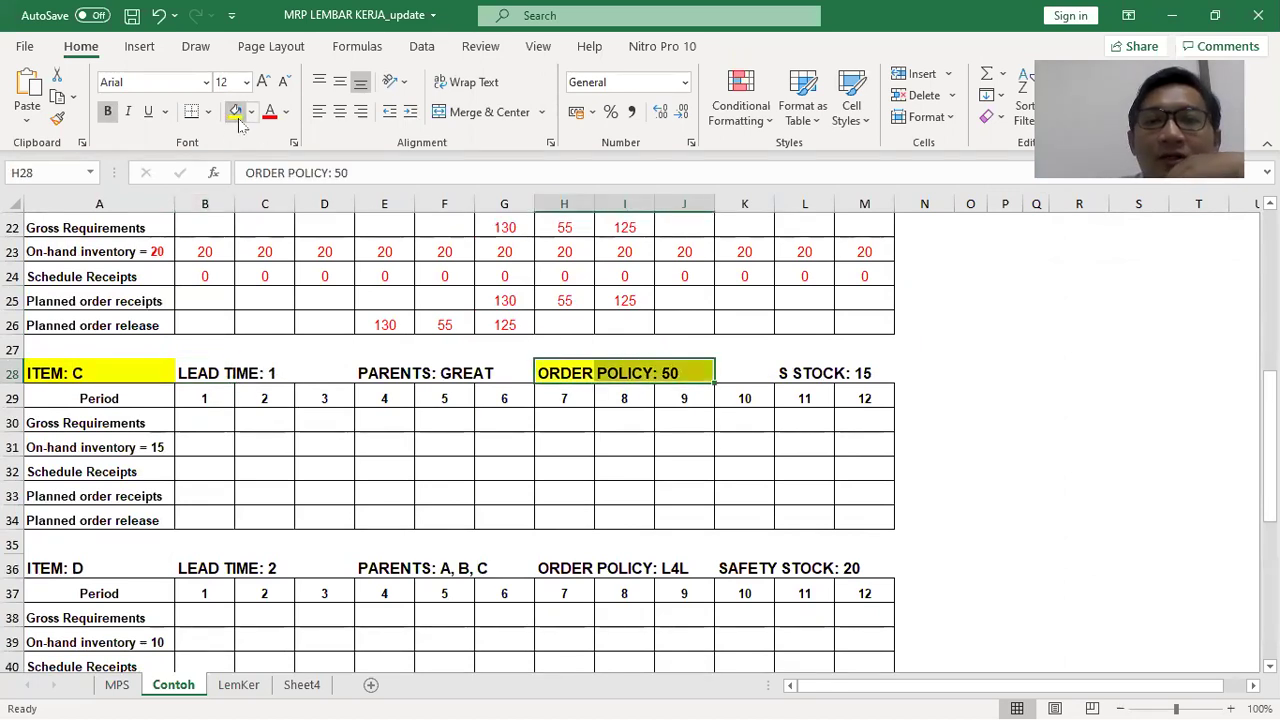
{"action": "left_click", "coordinate": [970, 444]}
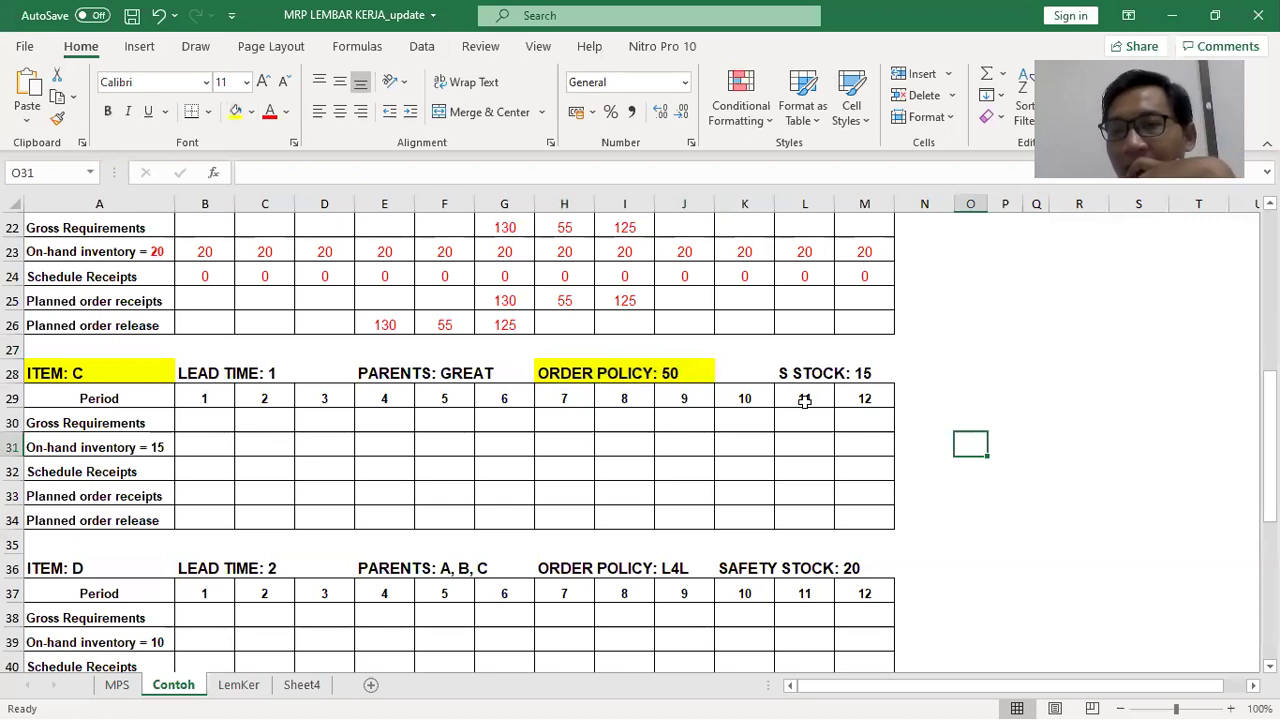
{"action": "left_click_drag", "start_coordinate": [791, 370], "coordinate": [881, 367]}
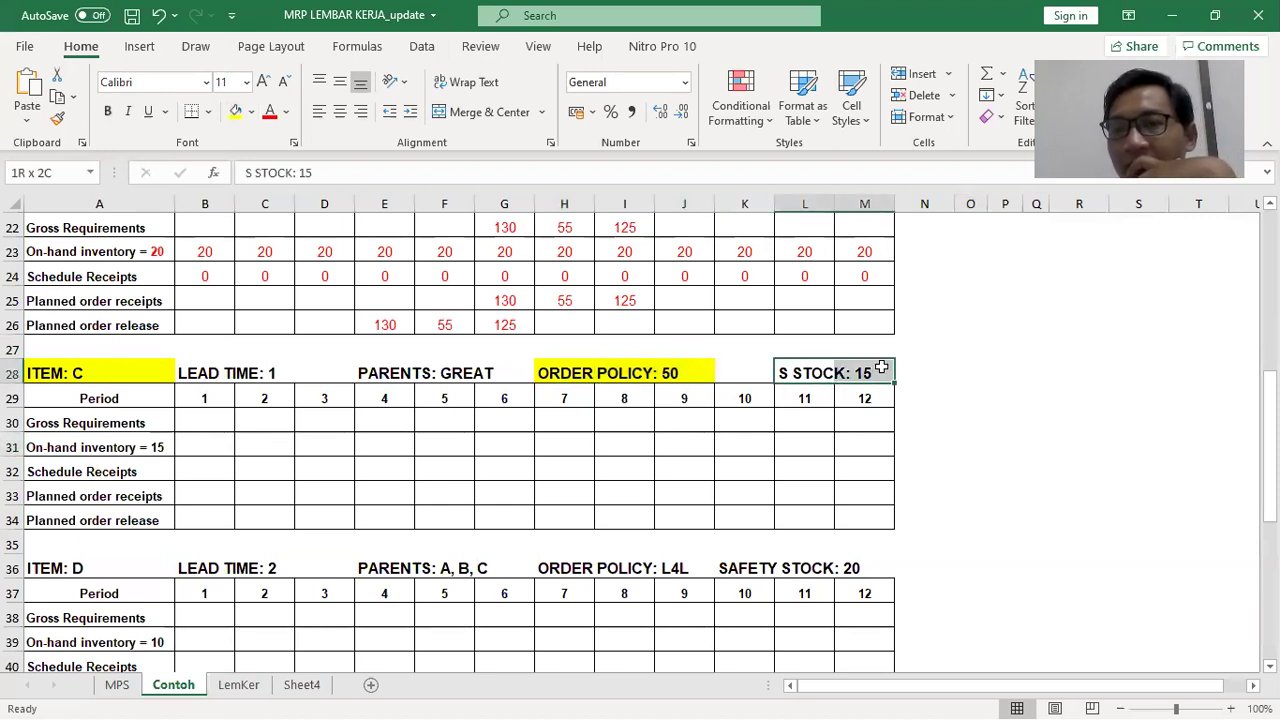
{"action": "left_click", "coordinate": [235, 111]}
{"action": "left_click", "coordinate": [995, 419]}
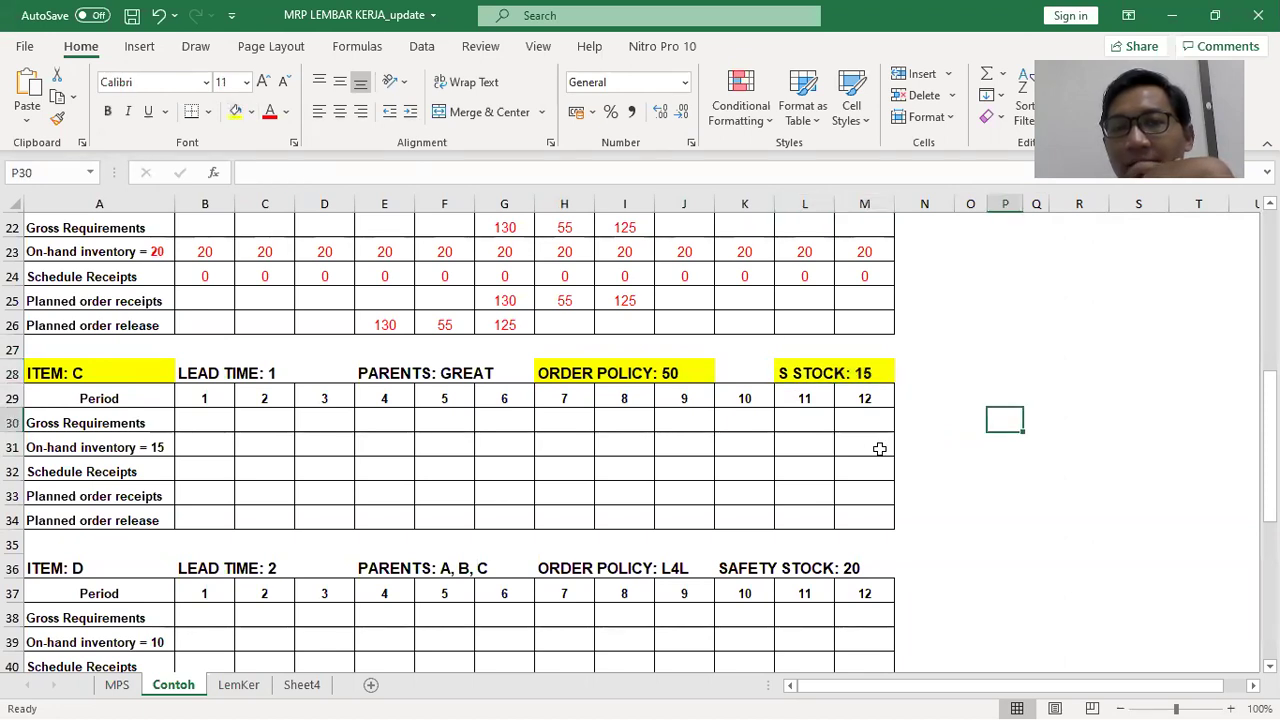
{"action": "key", "text": "alt+Tab"}
{"action": "key", "text": "alt+Tab"}
{"action": "key", "text": "alt+Tab"}
{"action": "key", "text": "Tab"}
Give '80, 120' a yellow highlight and Automatic (black) font colour, then return to Excel
{"action": "scroll", "coordinate": [835, 472], "scroll_direction": "up", "scroll_amount": 1}
{"action": "scroll", "coordinate": [835, 472], "scroll_direction": "up", "scroll_amount": 7}
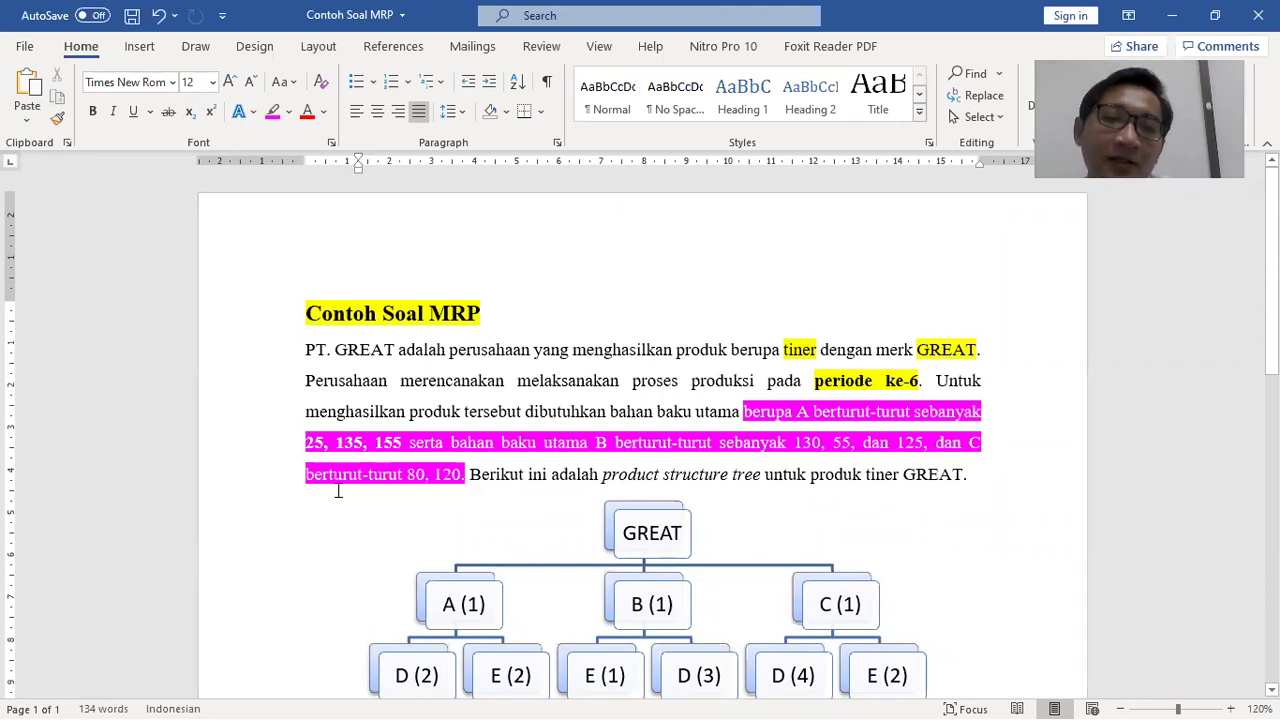
{"action": "left_click_drag", "start_coordinate": [407, 476], "coordinate": [462, 476]}
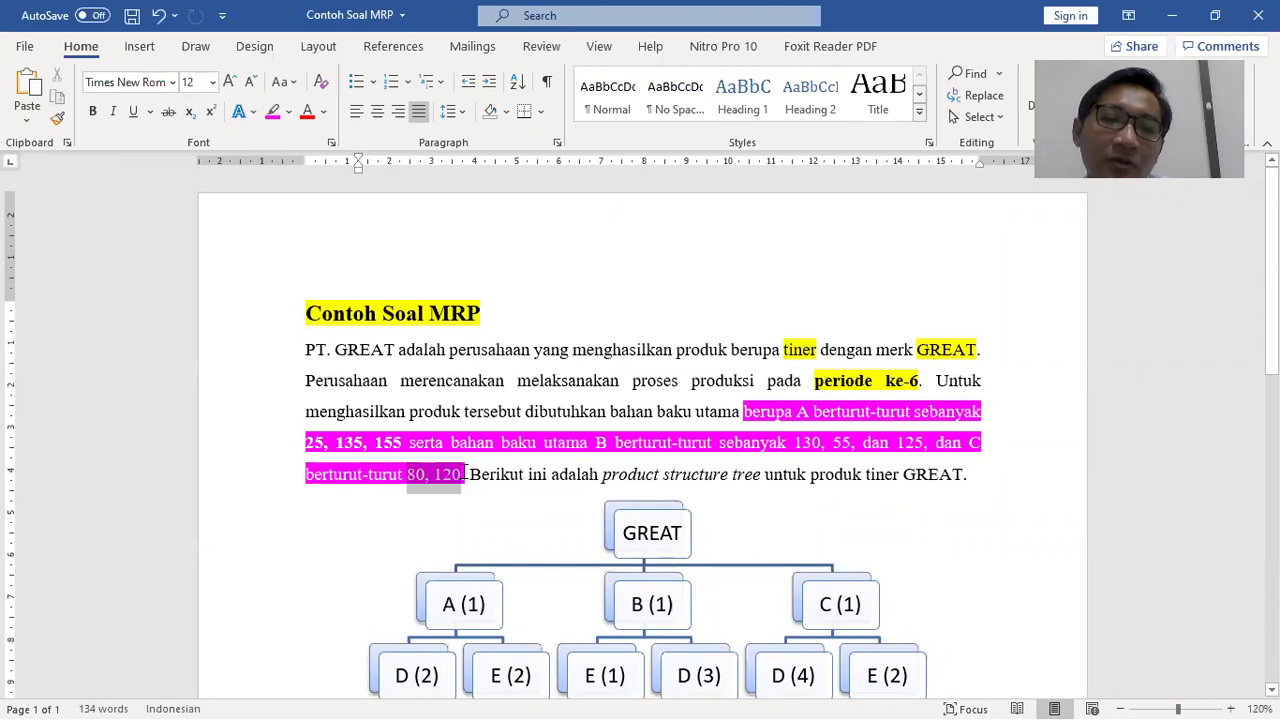
{"action": "left_click", "coordinate": [289, 117]}
{"action": "left_click", "coordinate": [279, 138]}
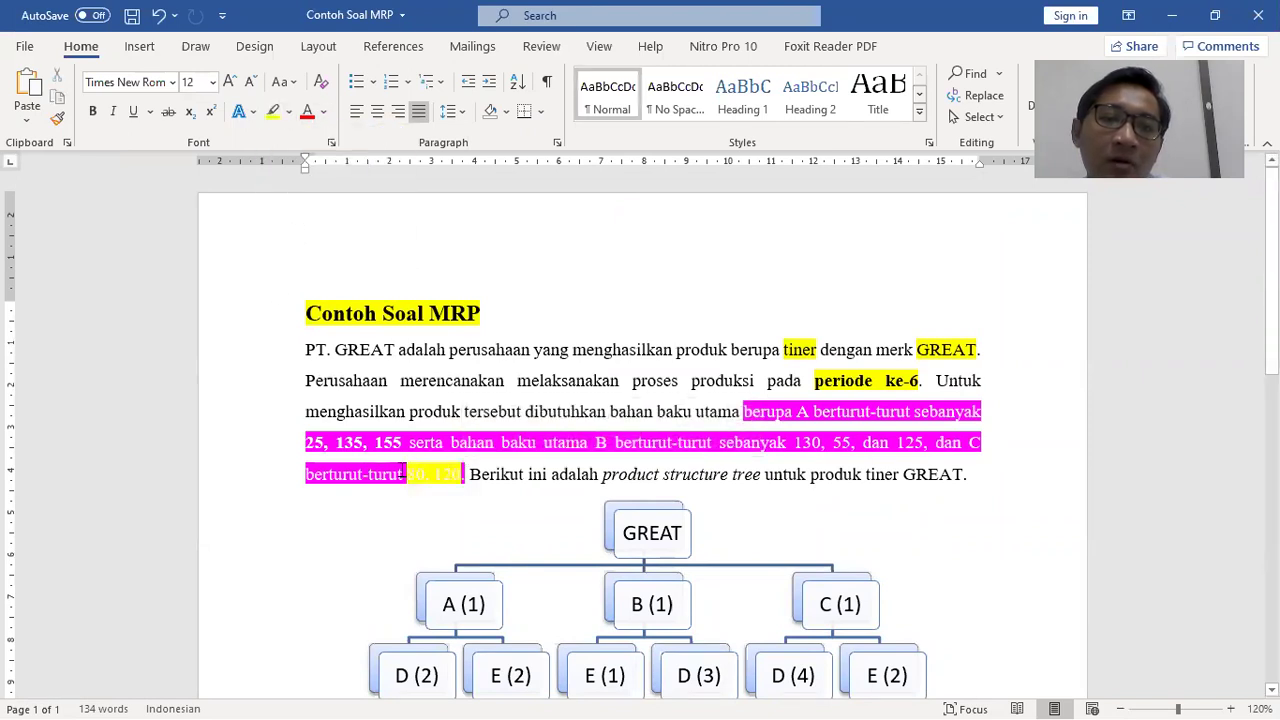
{"action": "left_click_drag", "start_coordinate": [409, 476], "coordinate": [457, 476]}
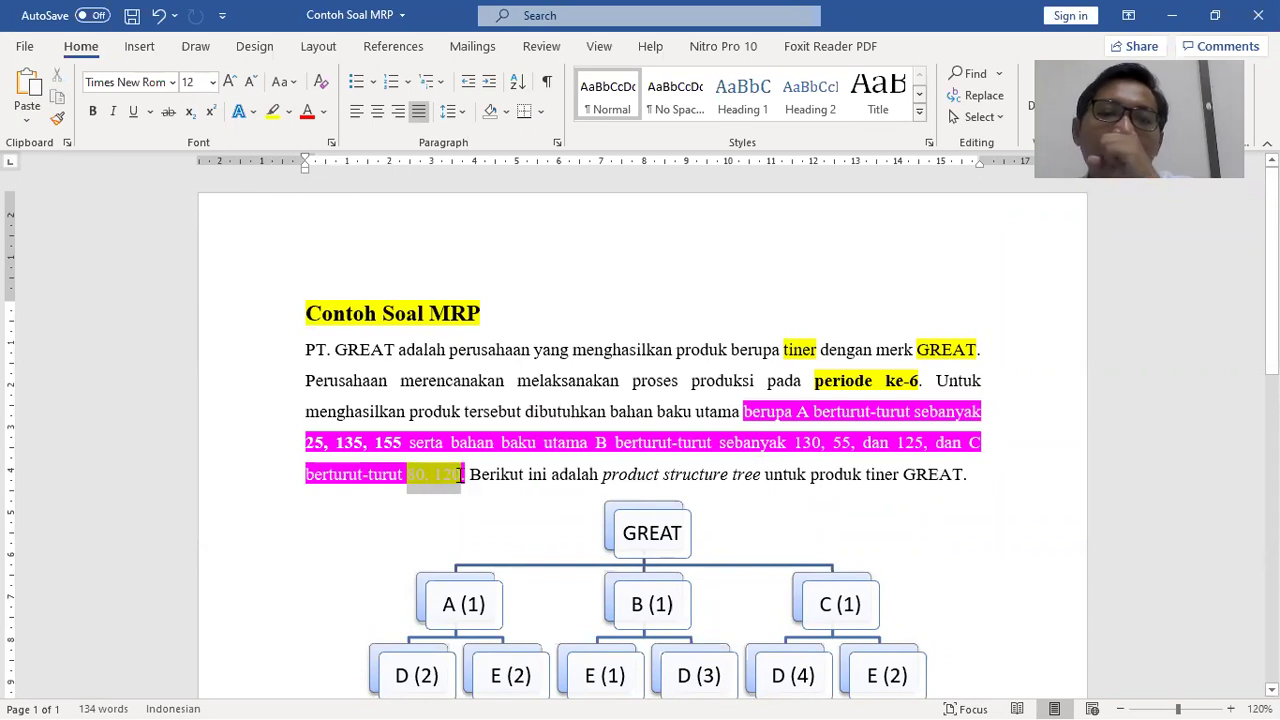
{"action": "left_click", "coordinate": [323, 113]}
{"action": "left_click", "coordinate": [335, 137]}
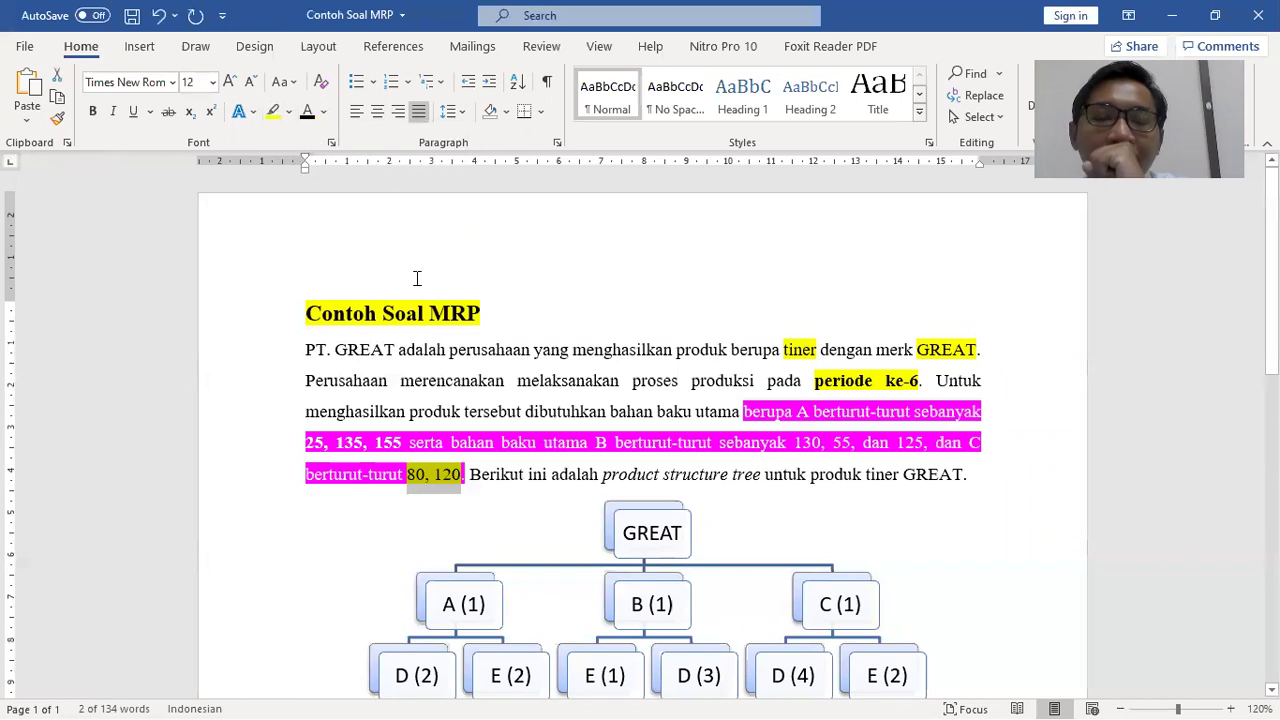
{"action": "left_click", "coordinate": [524, 414]}
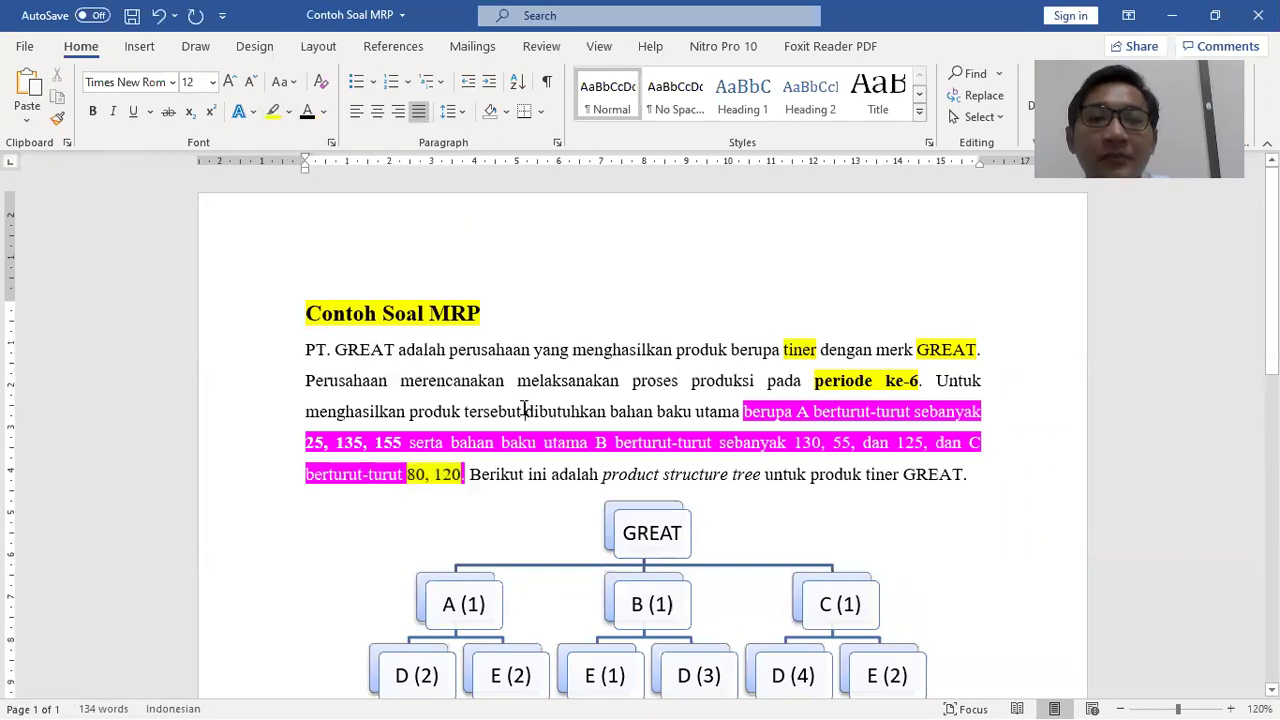
{"action": "key", "text": "alt+Tab"}
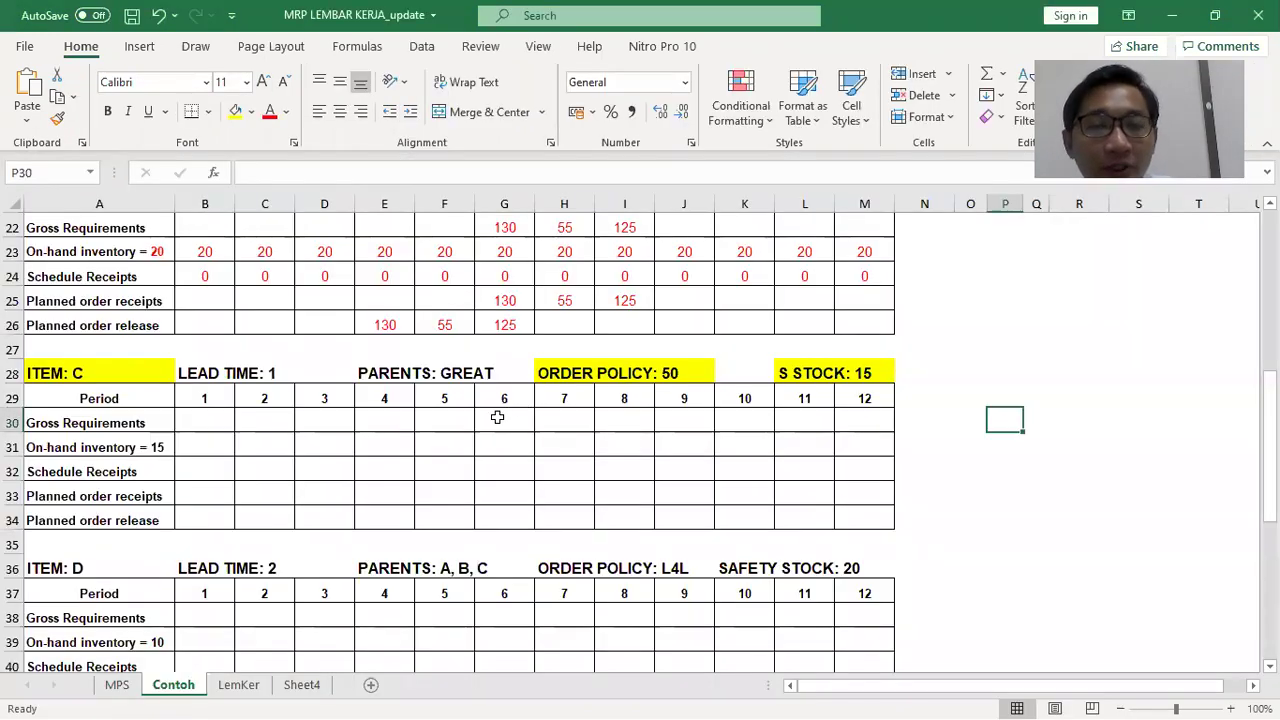
Fill item C's 80 and 120 gross requirement cells light blue
{"action": "left_click", "coordinate": [486, 419]}
{"action": "left_click_drag", "start_coordinate": [518, 396], "coordinate": [560, 416]}
{"action": "left_click", "coordinate": [516, 415]}
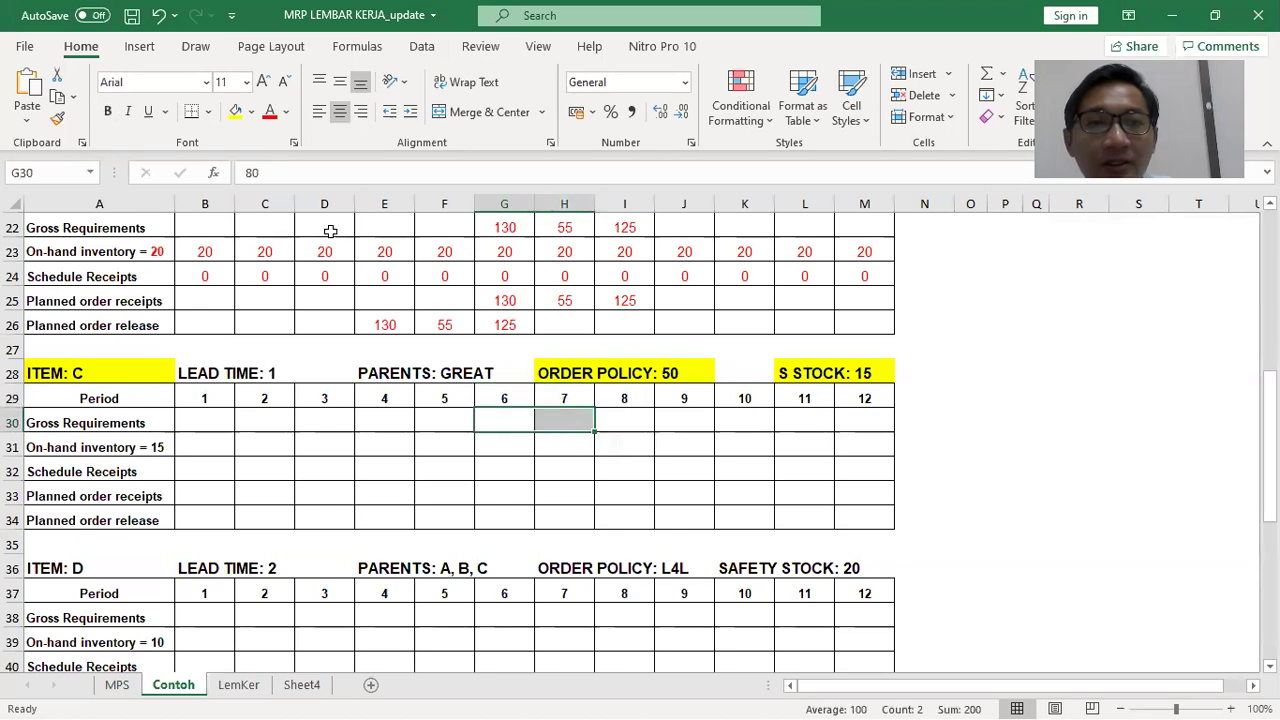
{"action": "left_click", "coordinate": [252, 112]}
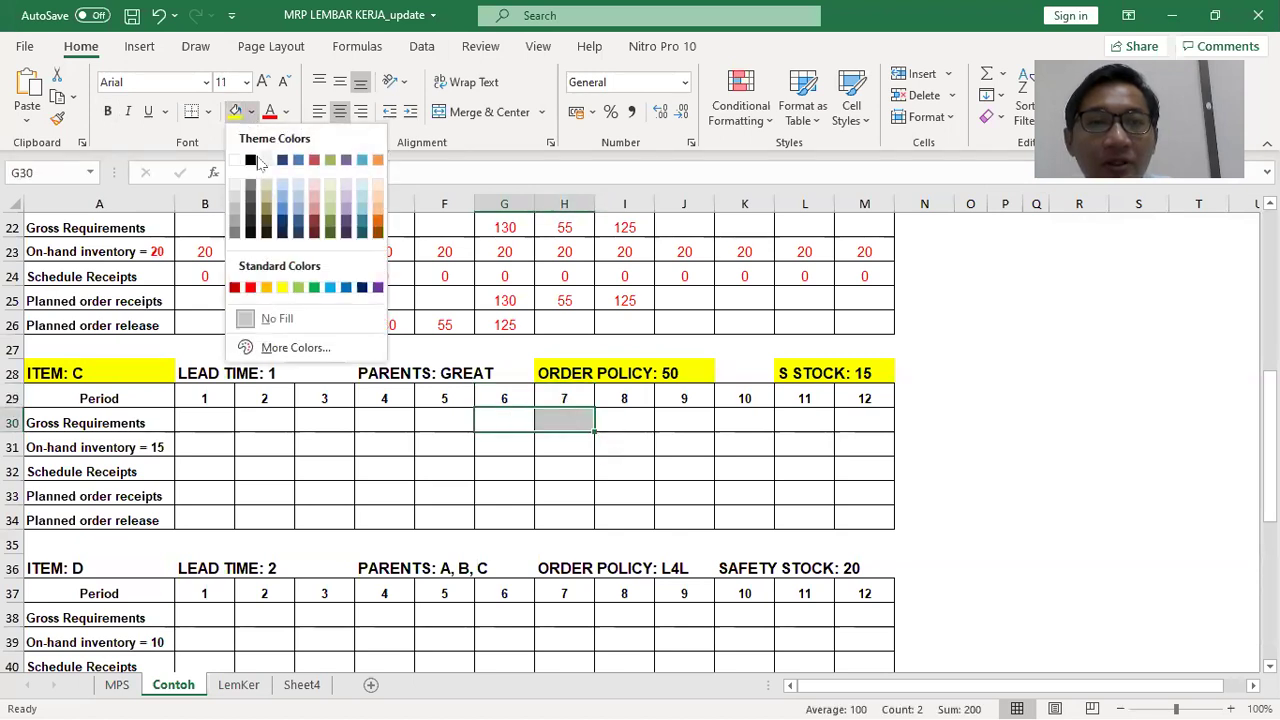
{"action": "left_click", "coordinate": [299, 207]}
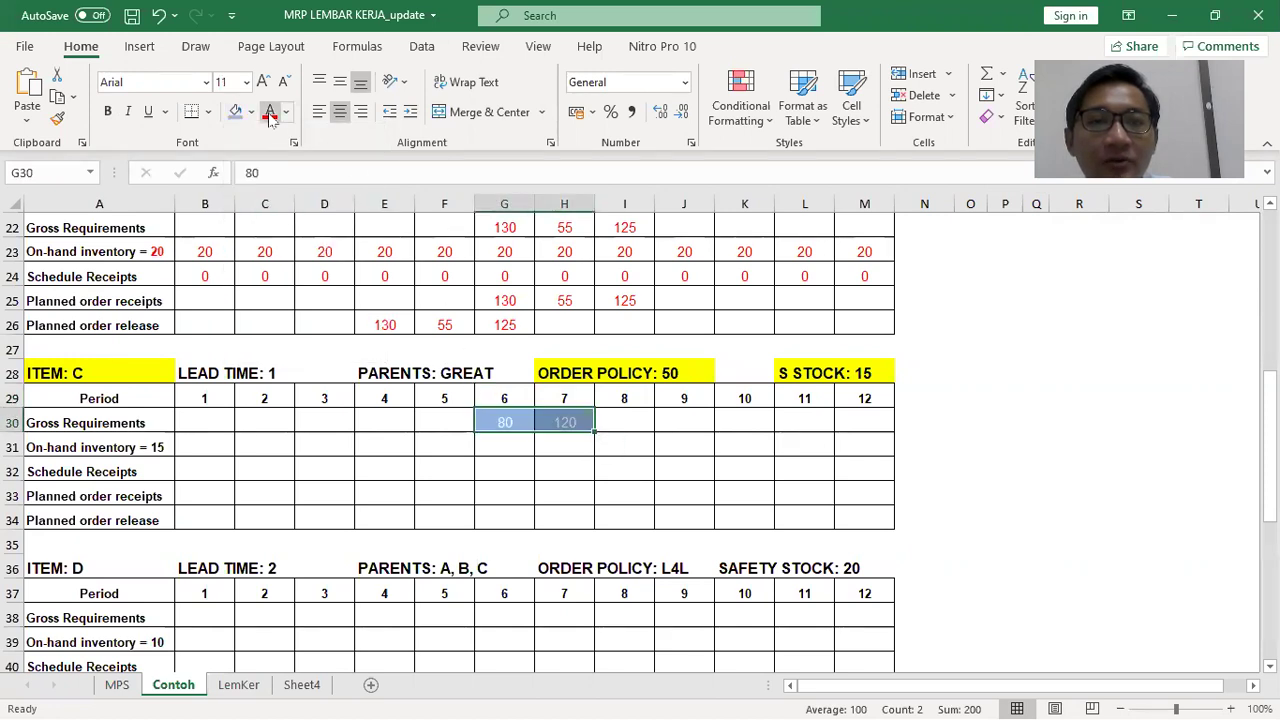
Enter 0 as item C's scheduled receipts for all twelve periods
{"action": "left_click_drag", "start_coordinate": [222, 440], "coordinate": [845, 518]}
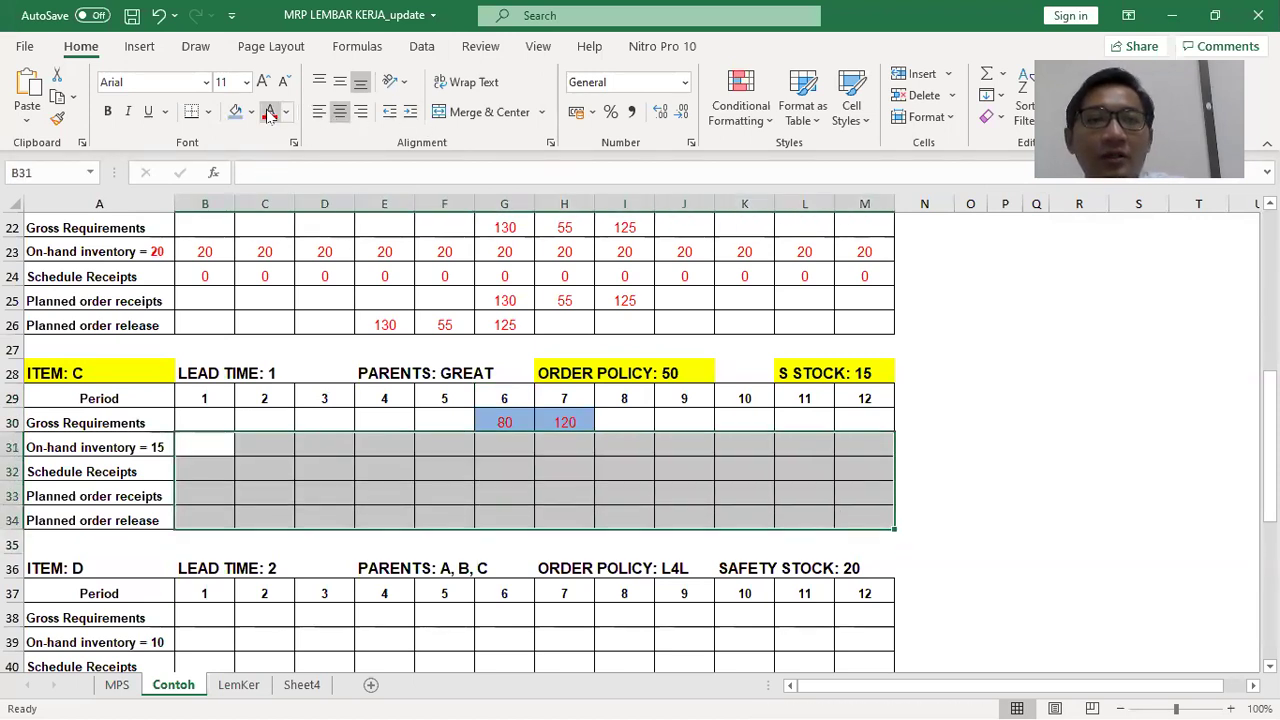
{"action": "left_click", "coordinate": [346, 445]}
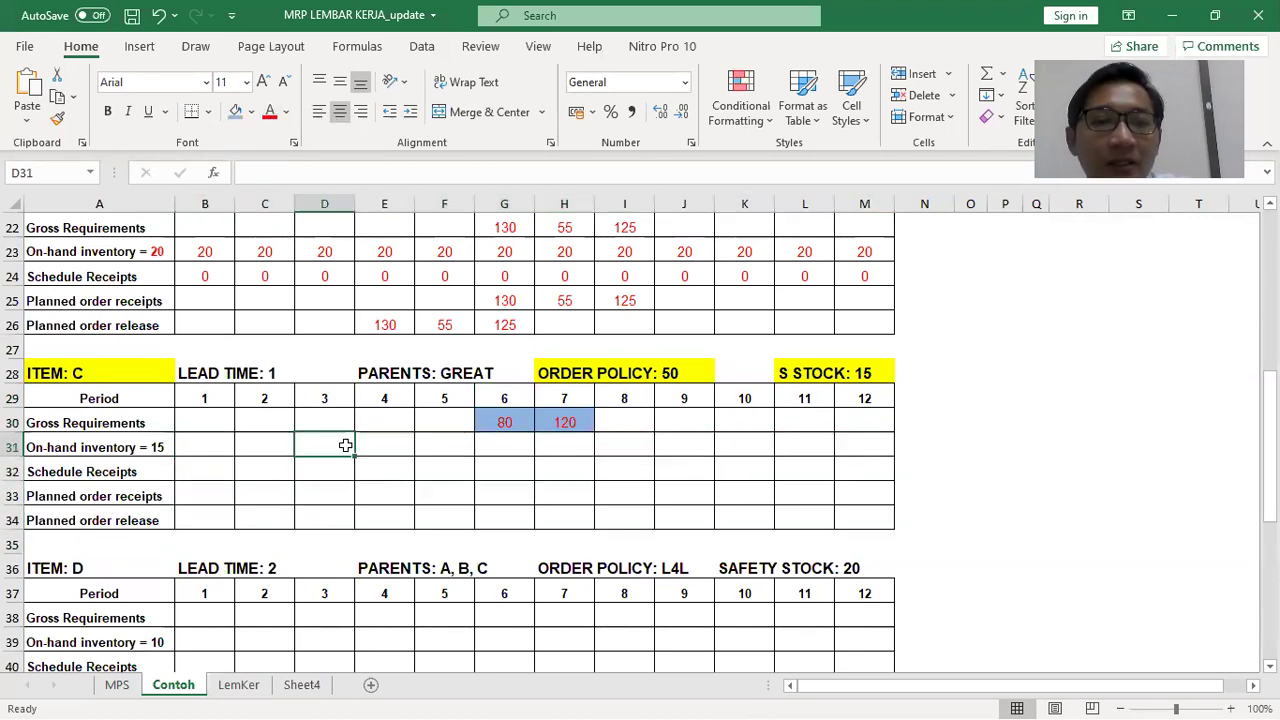
{"action": "left_click", "coordinate": [212, 470]}
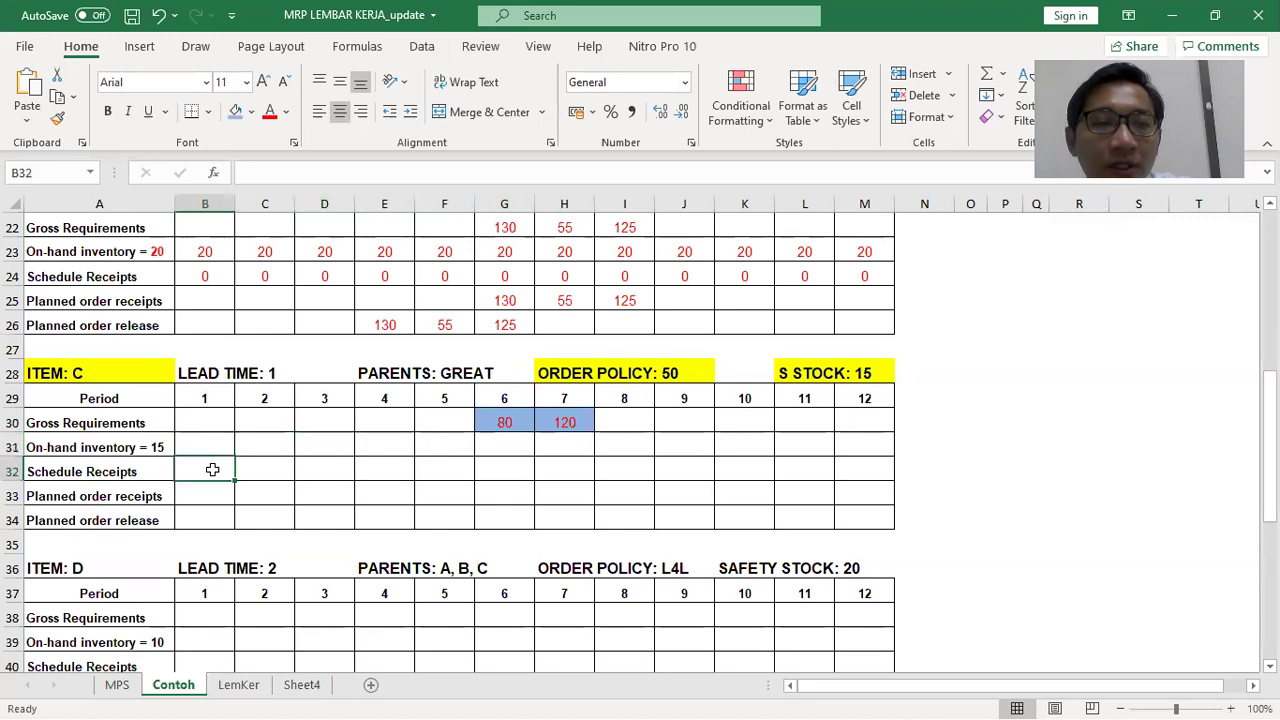
{"action": "type", "text": "0\t0\t0\t0\t0\t0\t0\t0\t0\t0\t0\t0"}
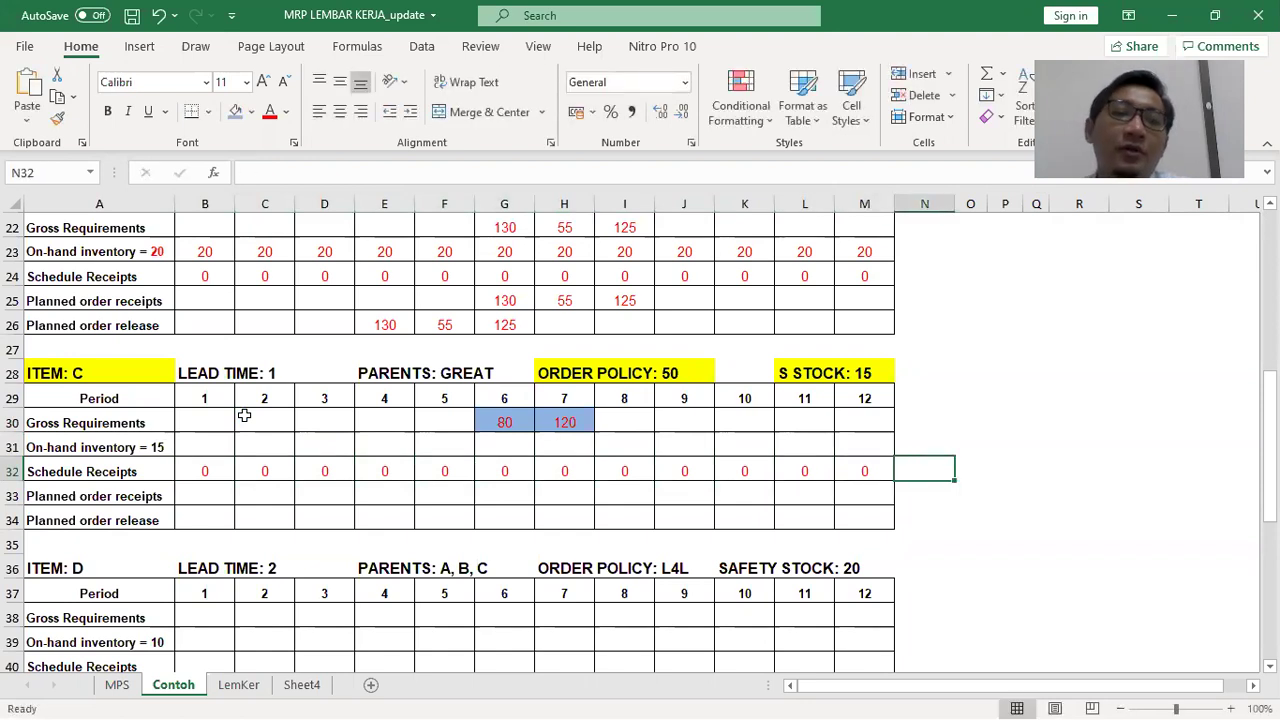
Colour the '= 15' part of the On-hand inventory label red
{"action": "left_click", "coordinate": [150, 443]}
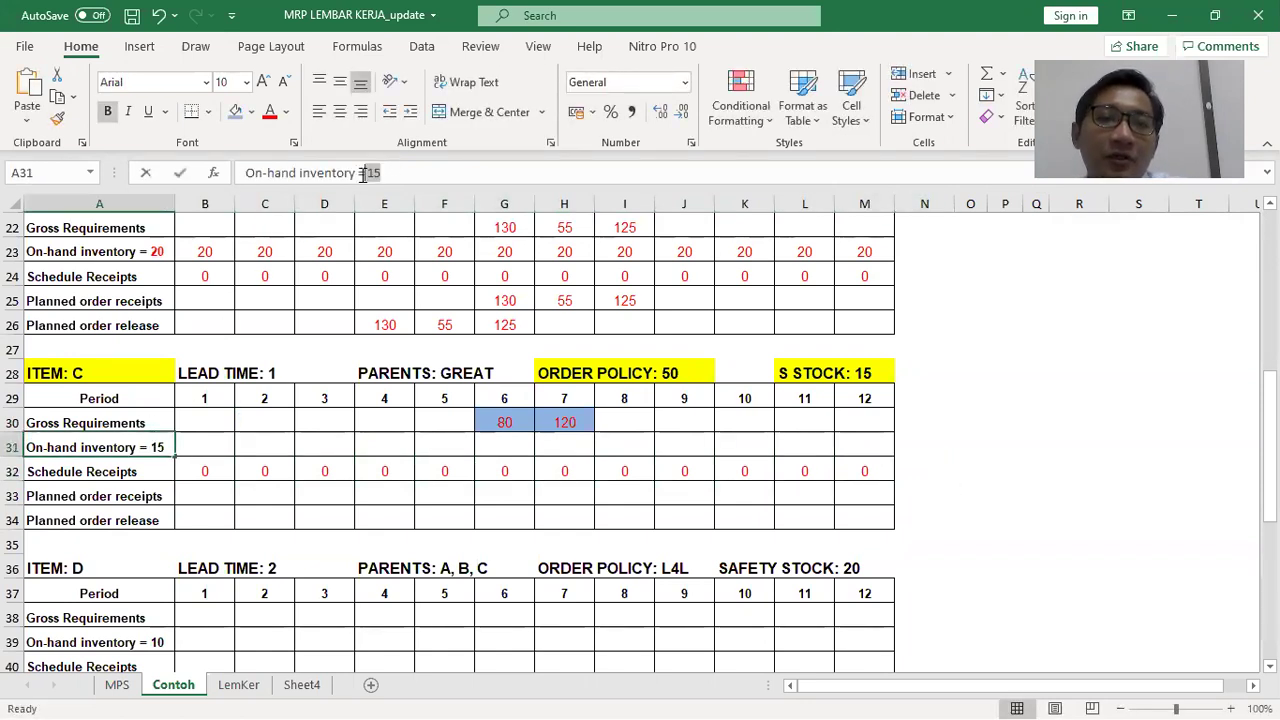
{"action": "left_click_drag", "start_coordinate": [358, 173], "coordinate": [381, 173]}
{"action": "left_click", "coordinate": [270, 115]}
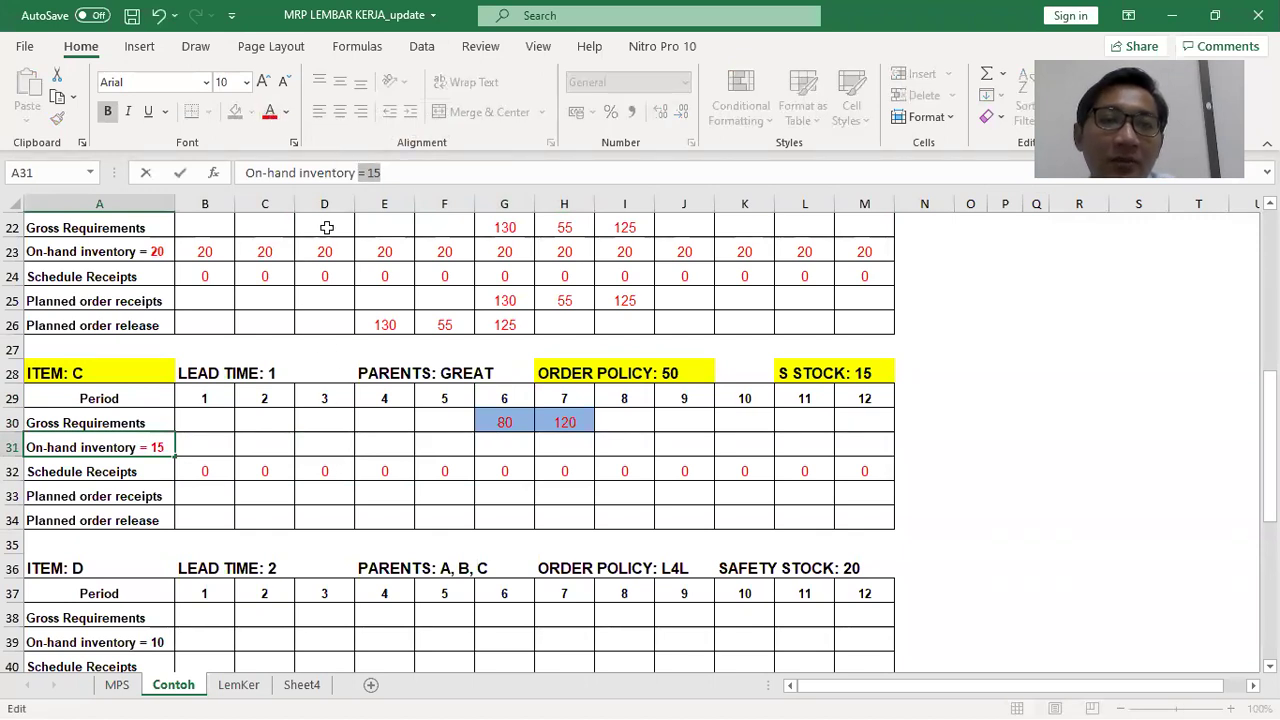
{"action": "left_click", "coordinate": [420, 479]}
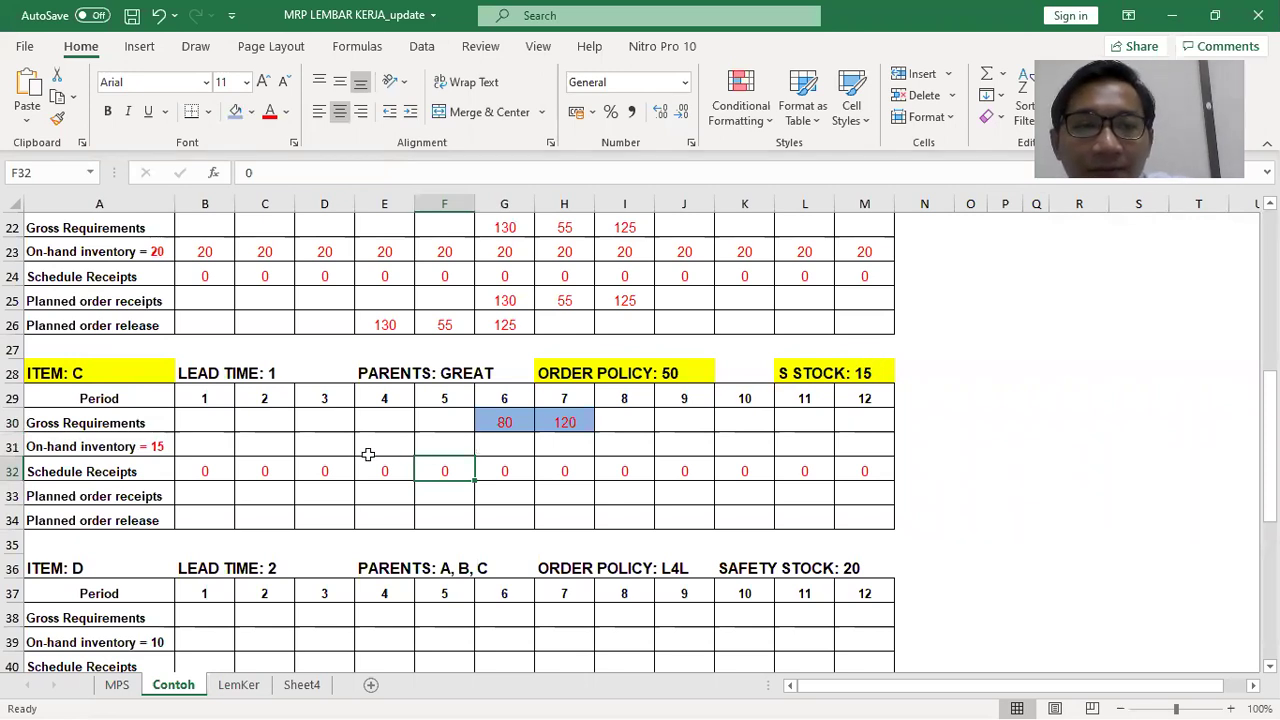
Enter 15 as item C's on-hand inventory for periods 1 through 5
{"action": "left_click", "coordinate": [214, 450]}
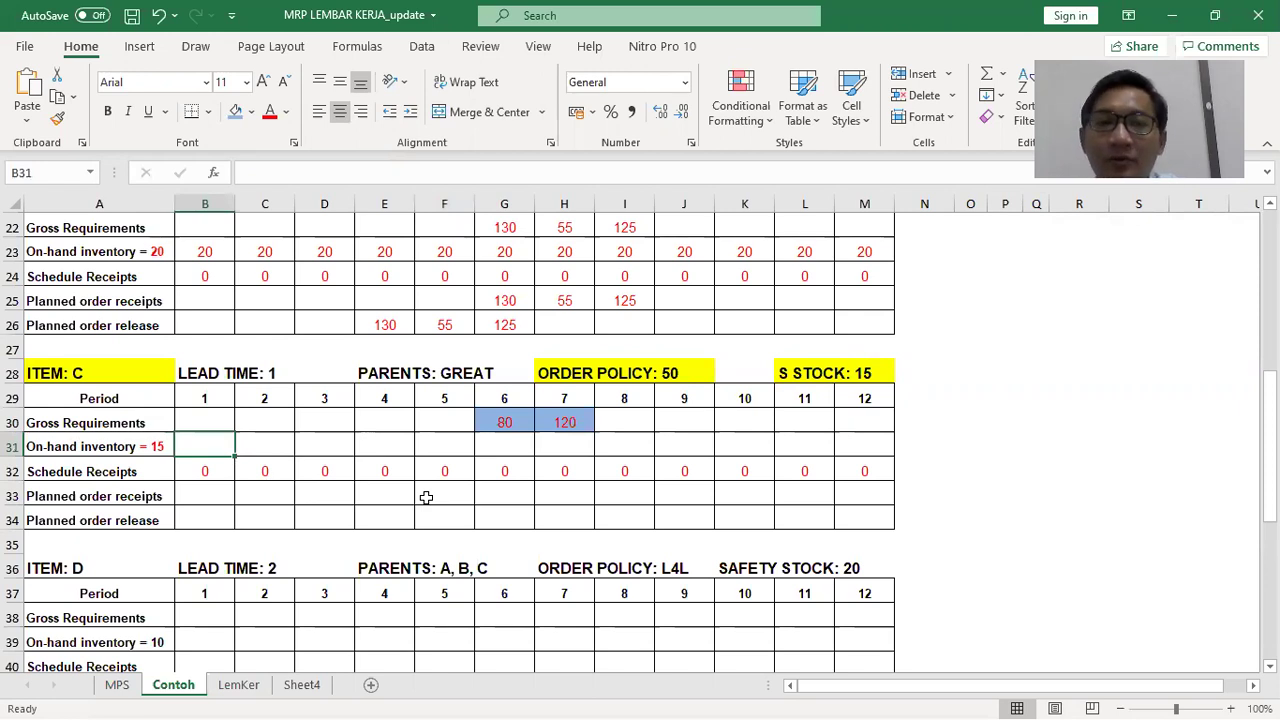
{"action": "type", "text": "15"}
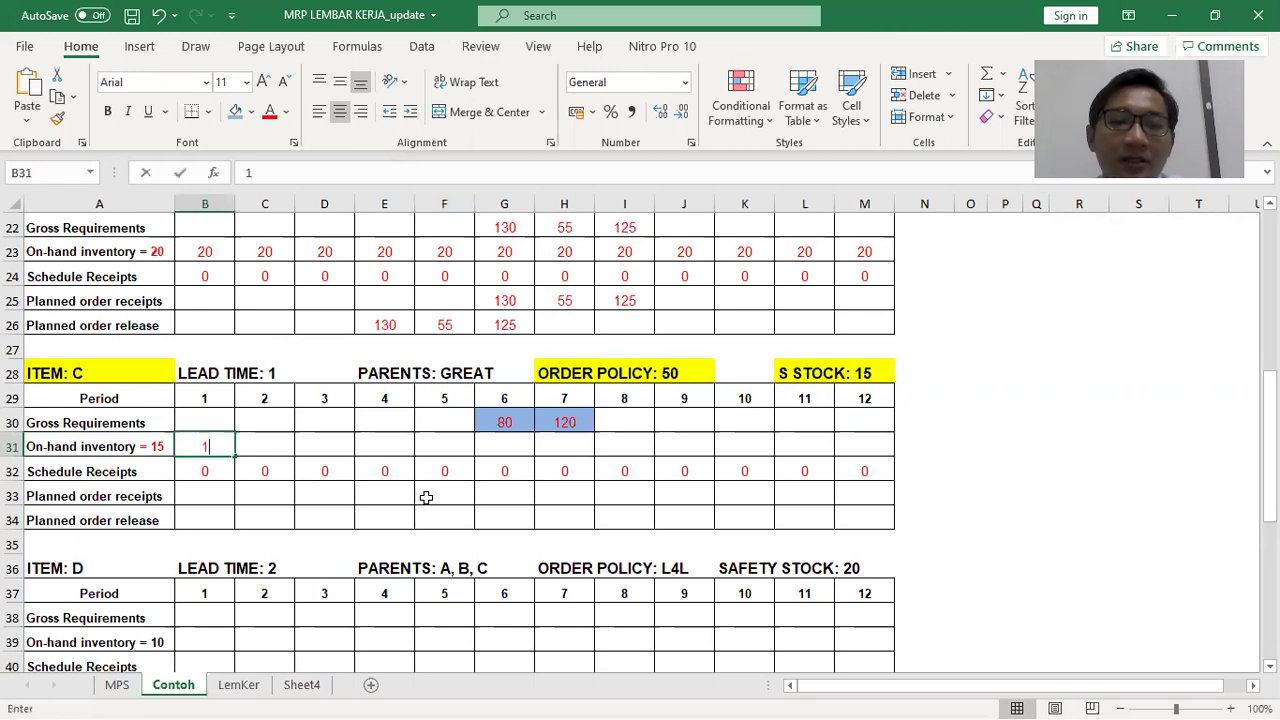
{"action": "key", "text": "Tab"}
{"action": "type", "text": "15"}
{"action": "key", "text": "Tab"}
{"action": "type", "text": "15"}
{"action": "key", "text": "Tab"}
{"action": "type", "text": "15"}
{"action": "key", "text": "Tab"}
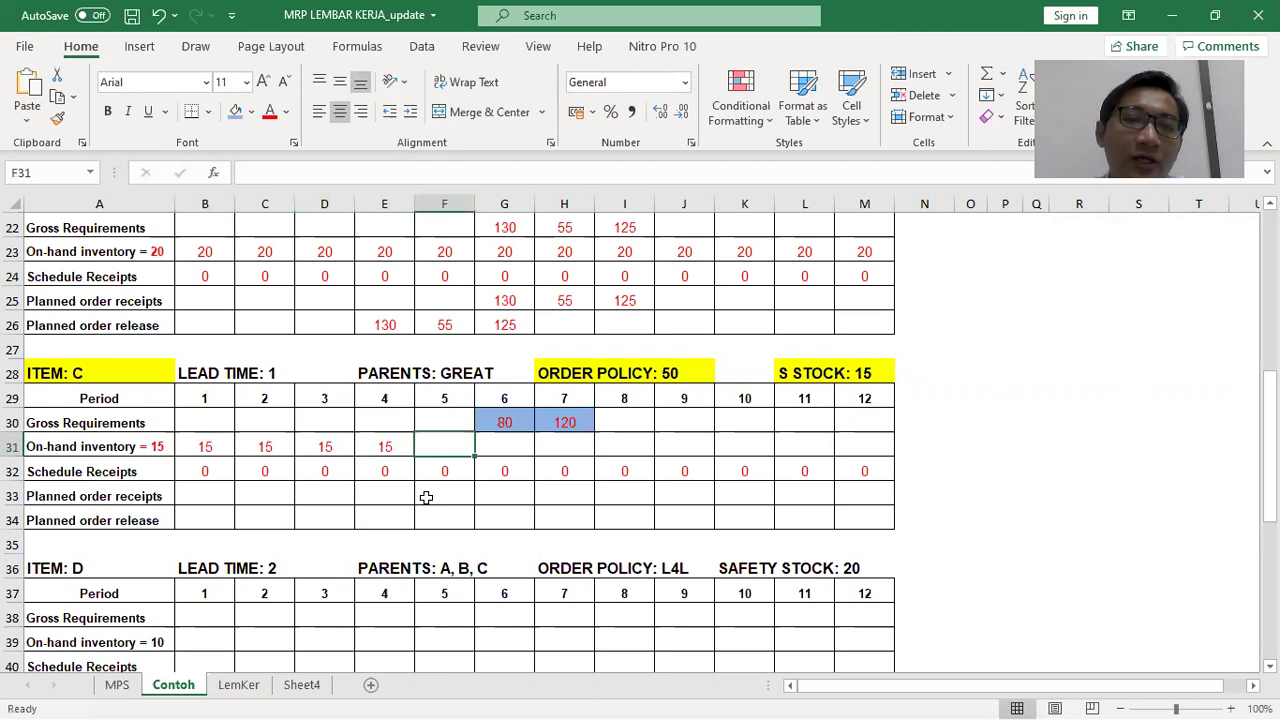
{"action": "type", "text": "15"}
{"action": "key", "text": "Tab"}
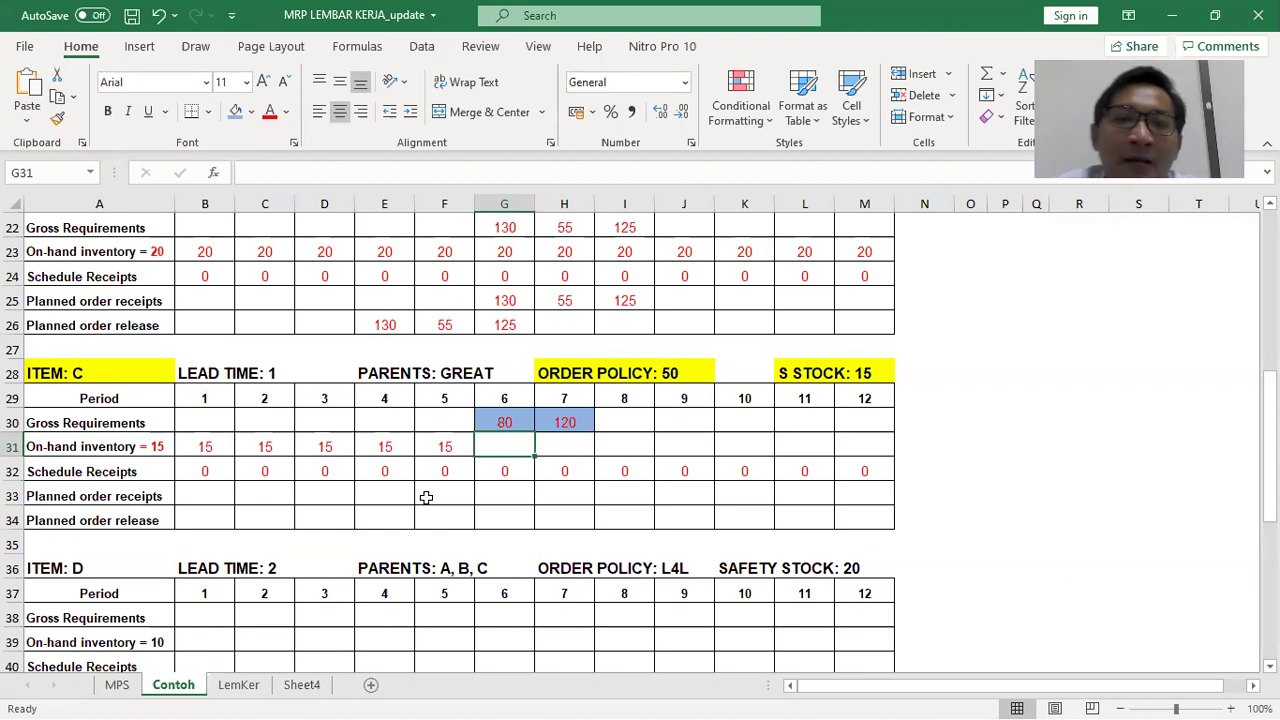
Compute period-6 on-hand as period-5 inventory plus receipts minus gross requirements, giving -65
{"action": "type", "text": "="}
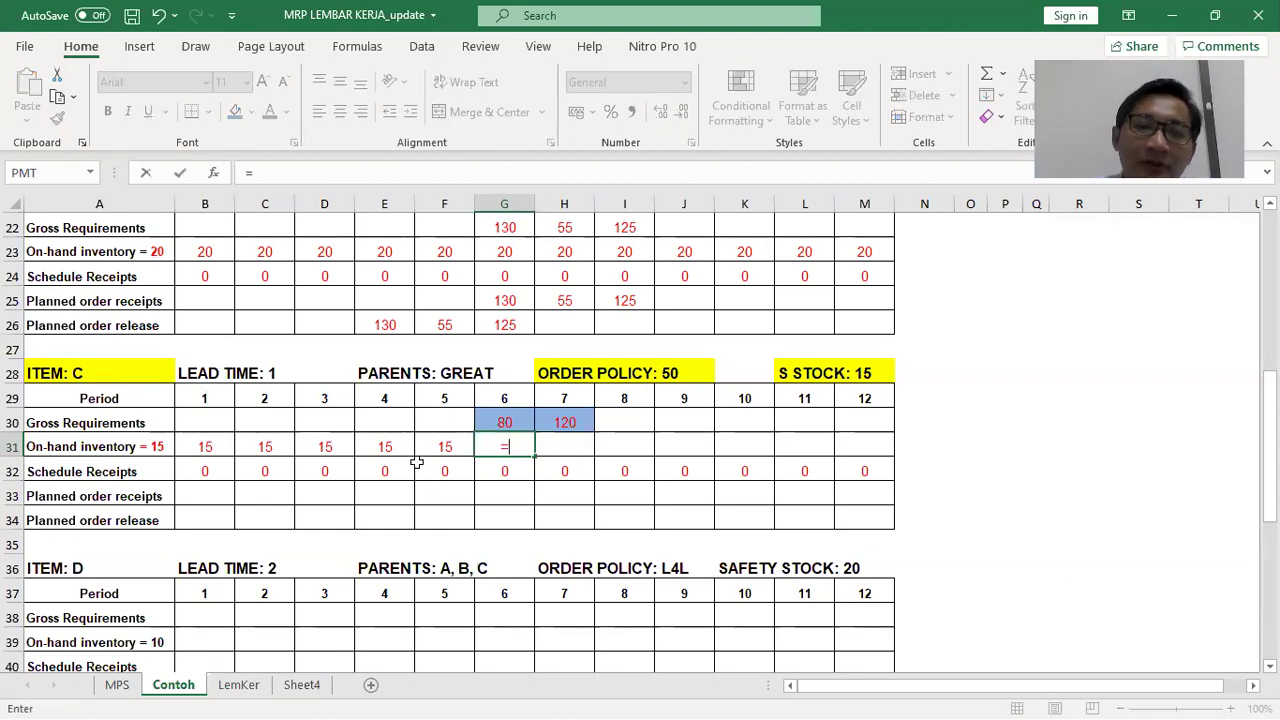
{"action": "left_click", "coordinate": [435, 450]}
{"action": "type", "text": "+"}
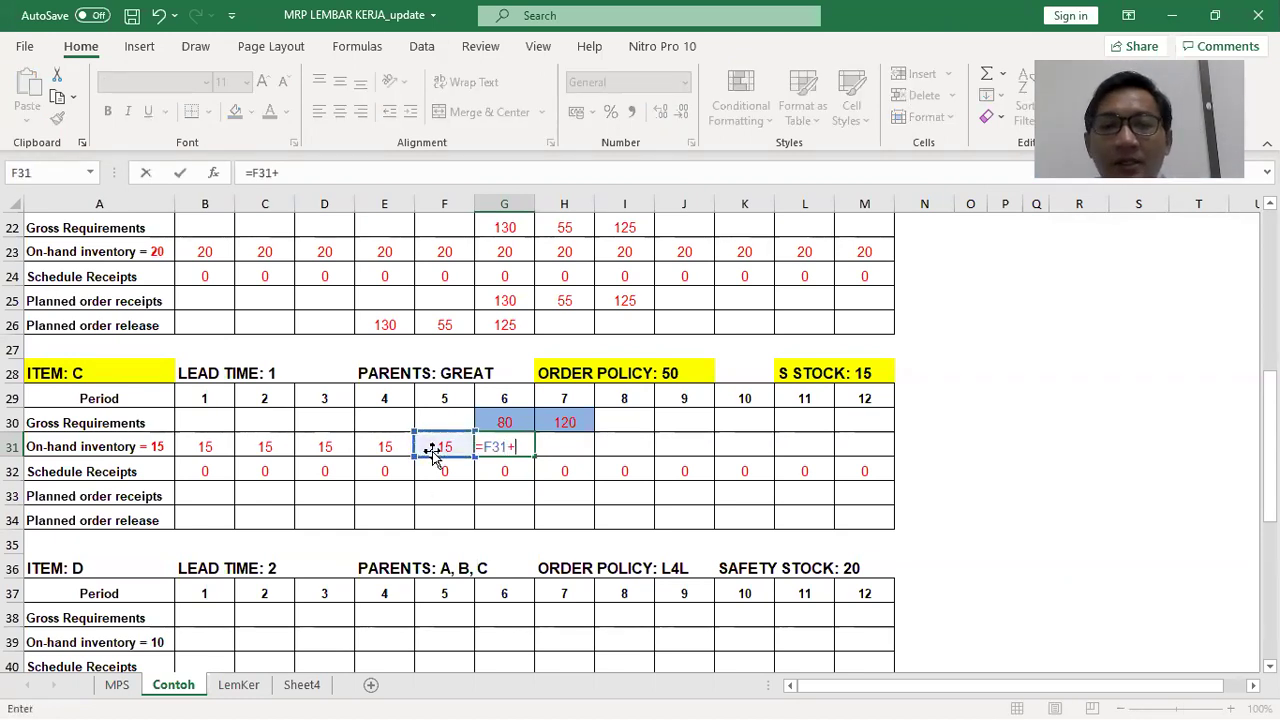
{"action": "left_click", "coordinate": [503, 471]}
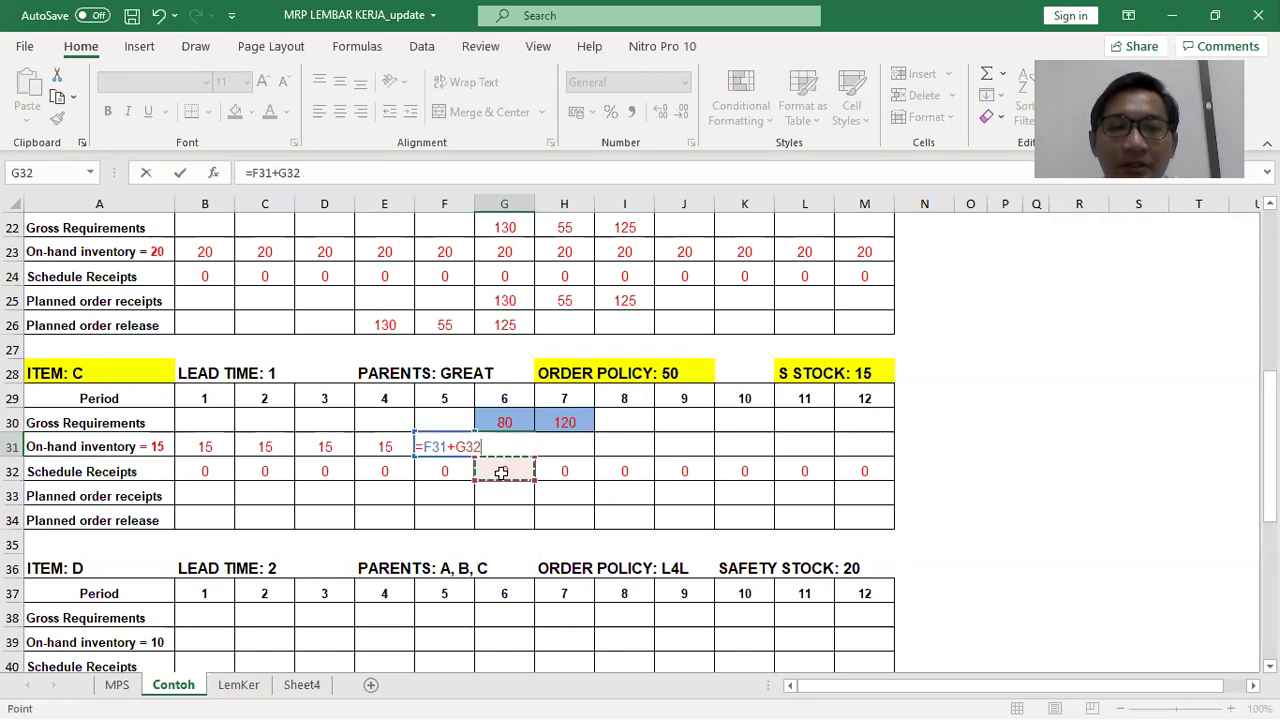
{"action": "type", "text": "+"}
{"action": "left_click", "coordinate": [503, 498]}
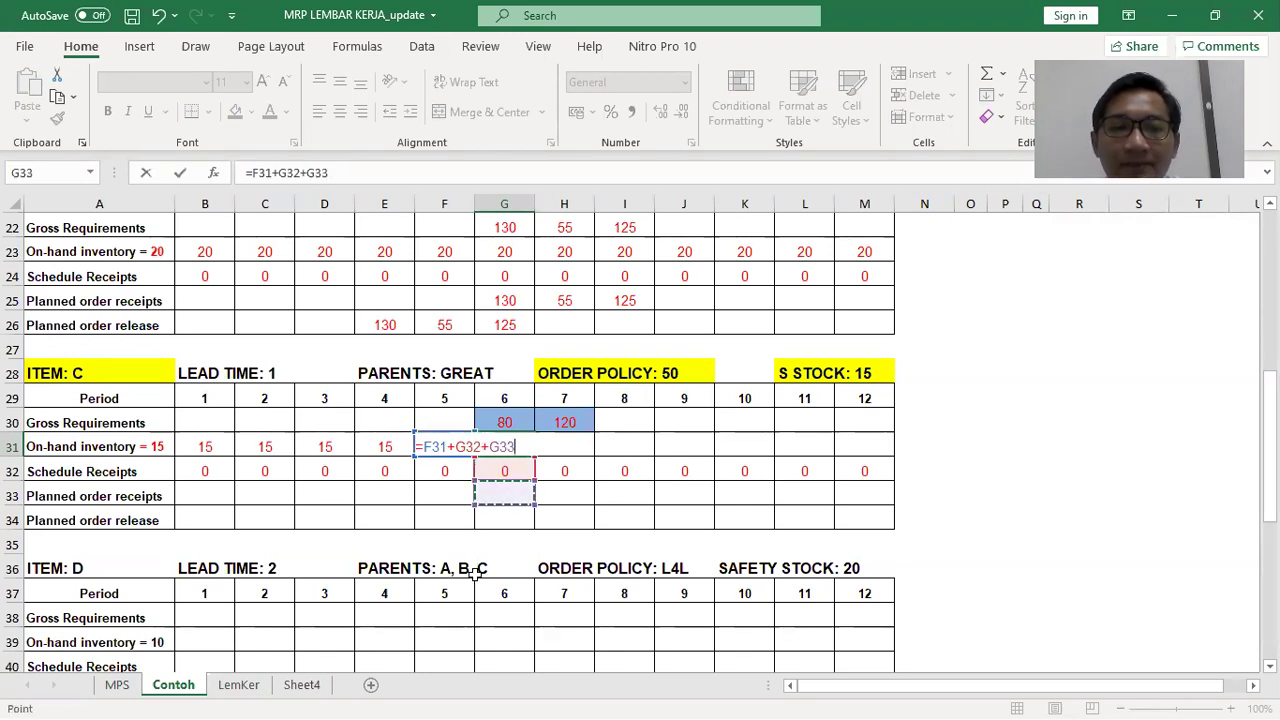
{"action": "type", "text": "-"}
{"action": "left_click", "coordinate": [510, 420]}
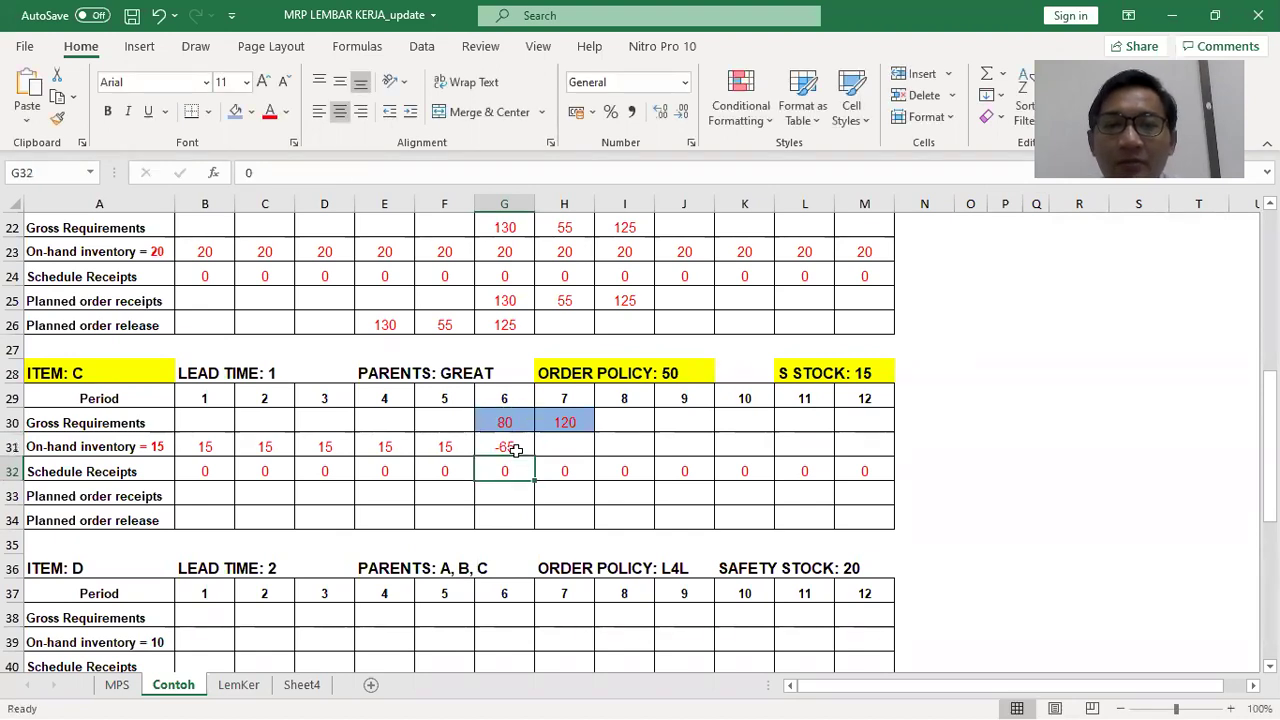
Shade cell G33, item C's period-6 planned order receipt, orange
{"action": "left_click", "coordinate": [529, 494]}
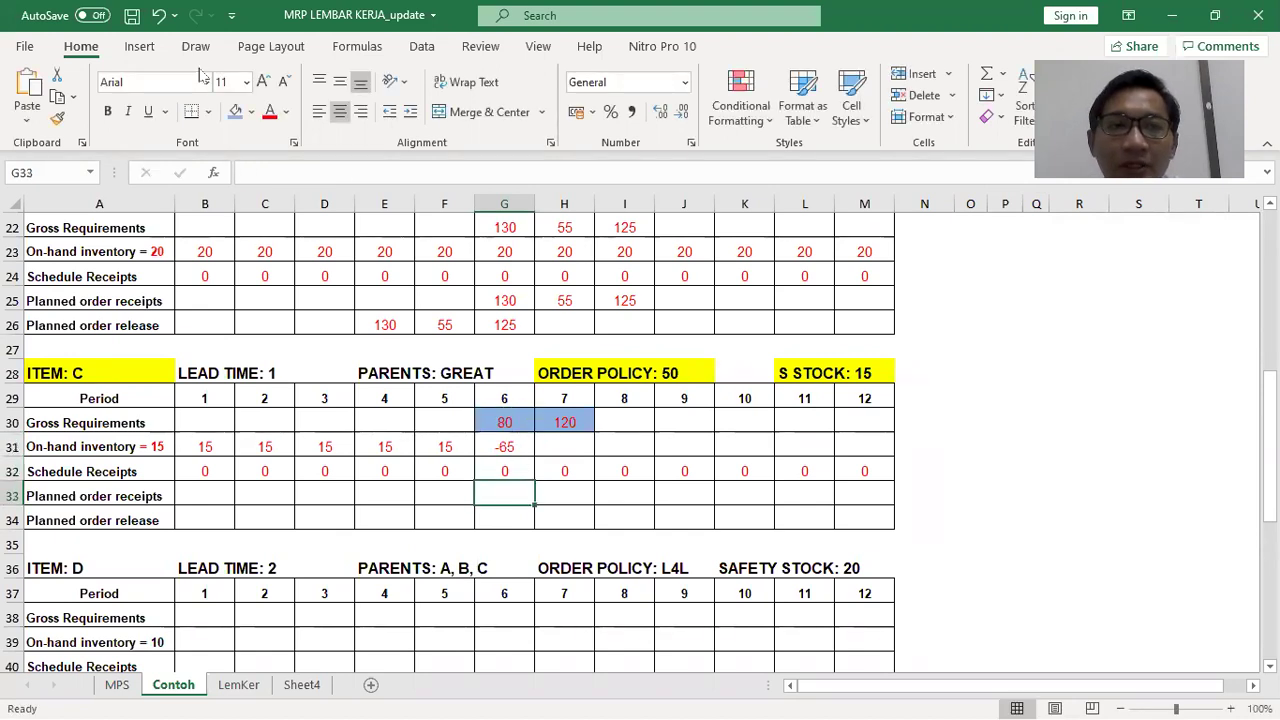
{"action": "left_click", "coordinate": [251, 111]}
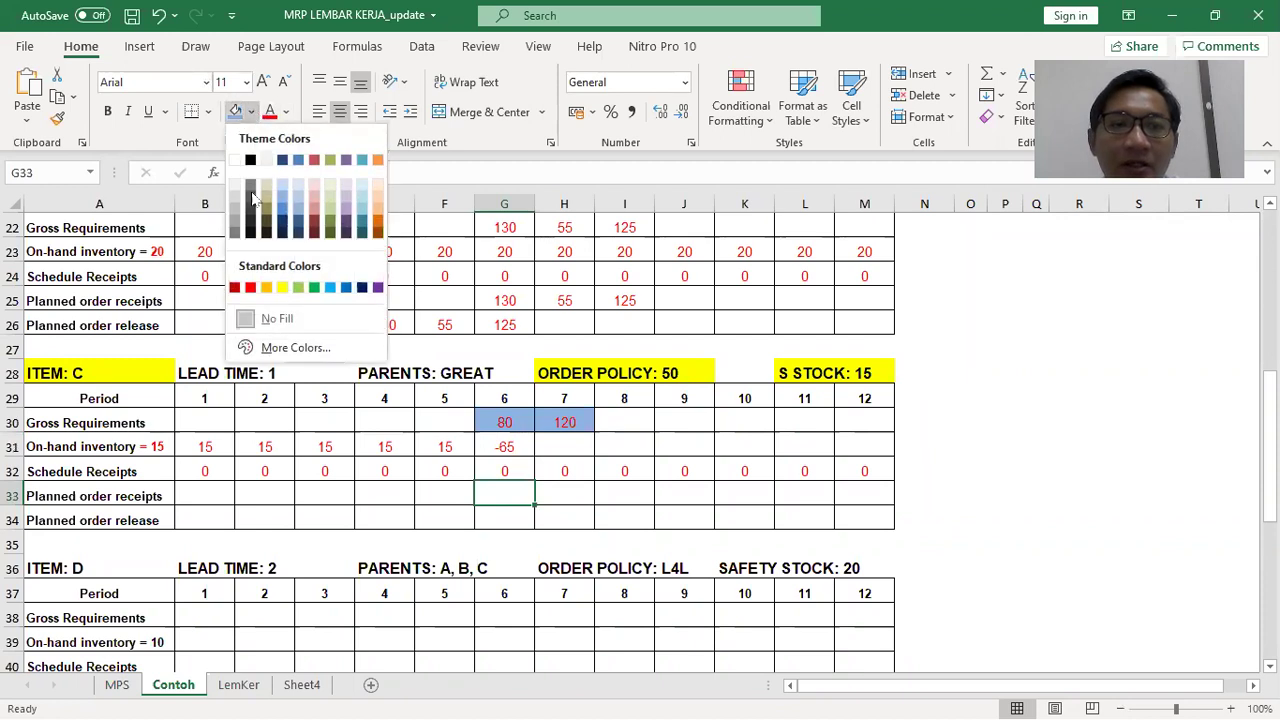
{"action": "left_click", "coordinate": [266, 287]}
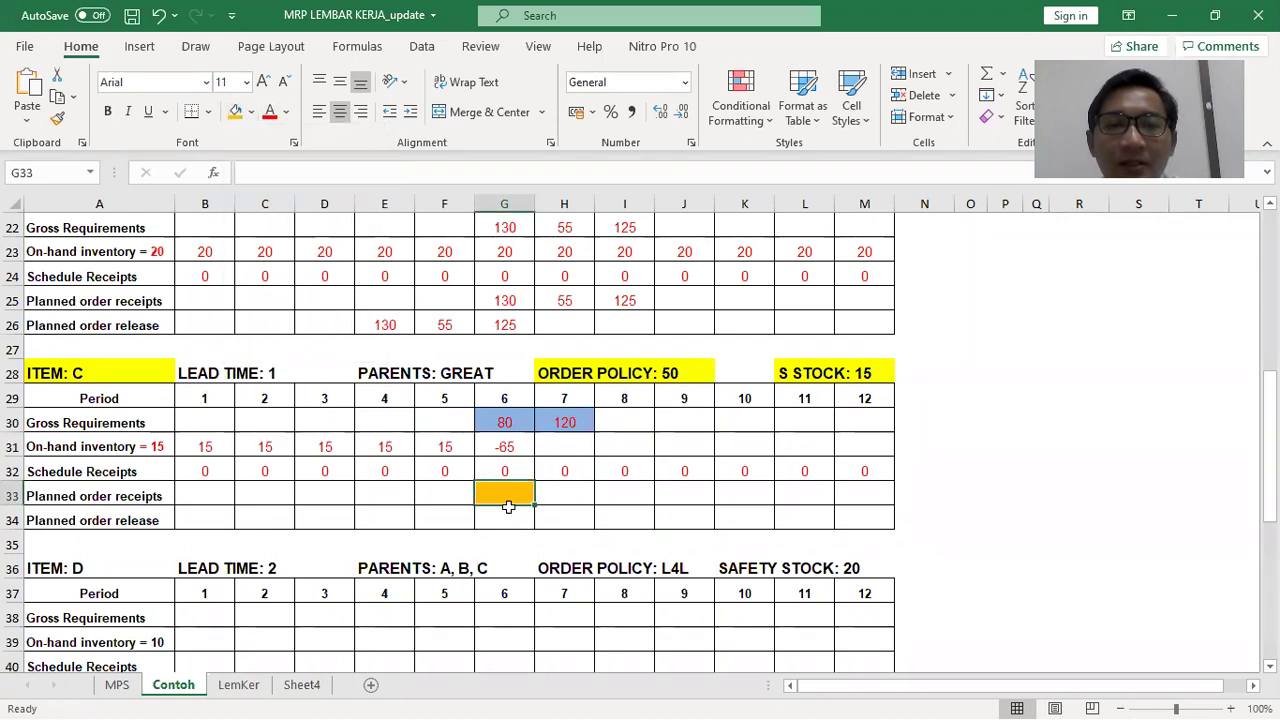
{"action": "key", "text": "alt+Tab"}
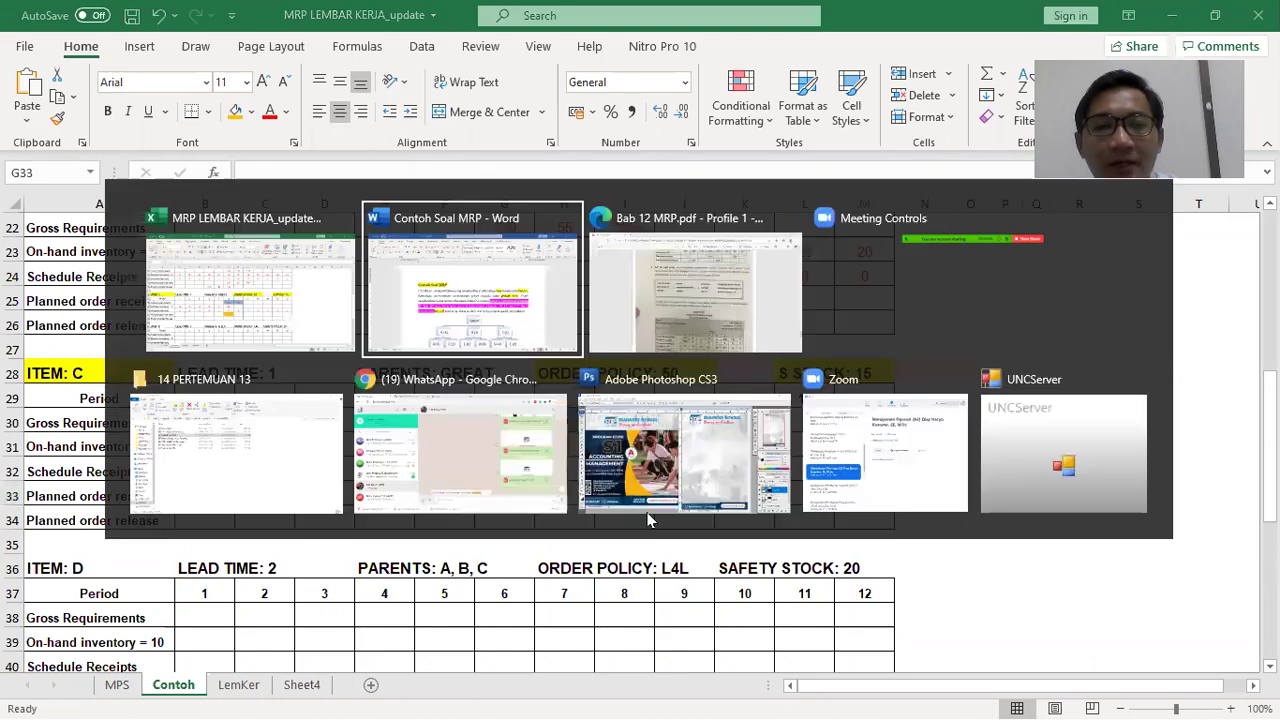
Scroll the MRP PDF to review Tabel 12.5's FOQ record and the POQ formula
{"action": "key", "text": "alt+Tab"}
{"action": "scroll", "coordinate": [785, 482], "scroll_direction": "down", "scroll_amount": 4}
{"action": "scroll", "coordinate": [785, 482], "scroll_direction": "down", "scroll_amount": 3}
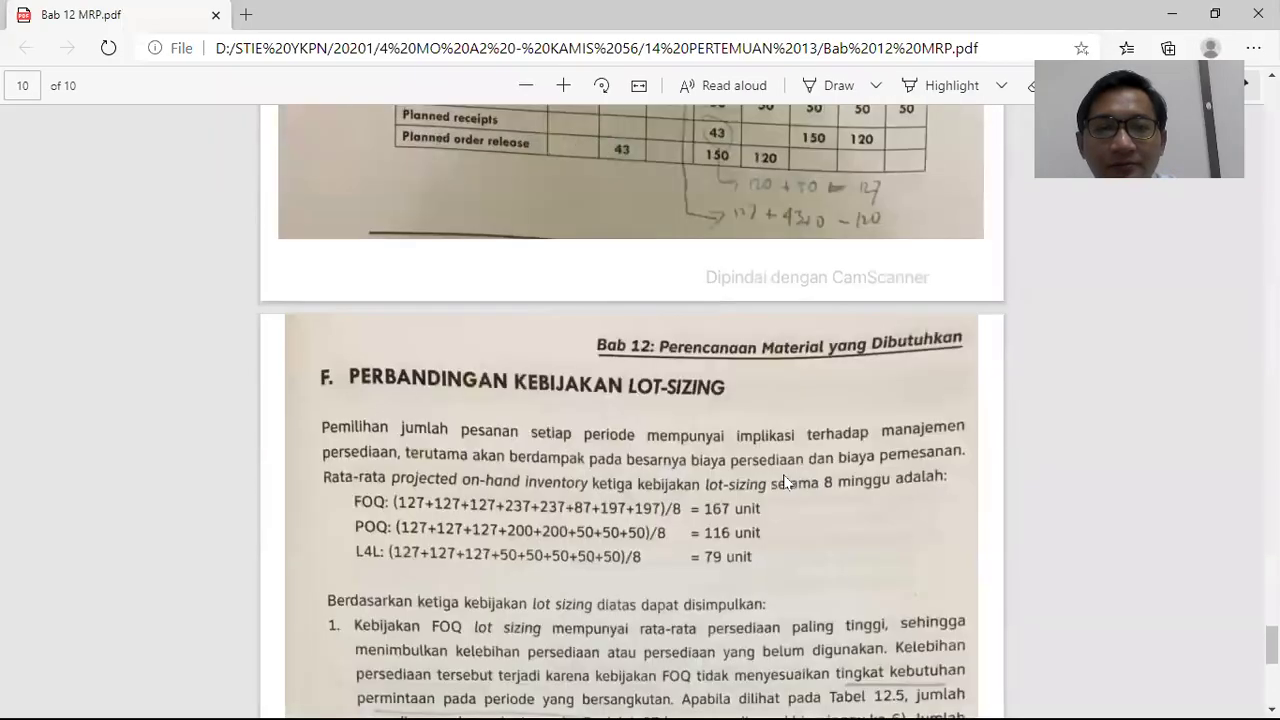
{"action": "scroll", "coordinate": [783, 478], "scroll_direction": "up", "scroll_amount": 9}
{"action": "scroll", "coordinate": [787, 480], "scroll_direction": "up", "scroll_amount": 12}
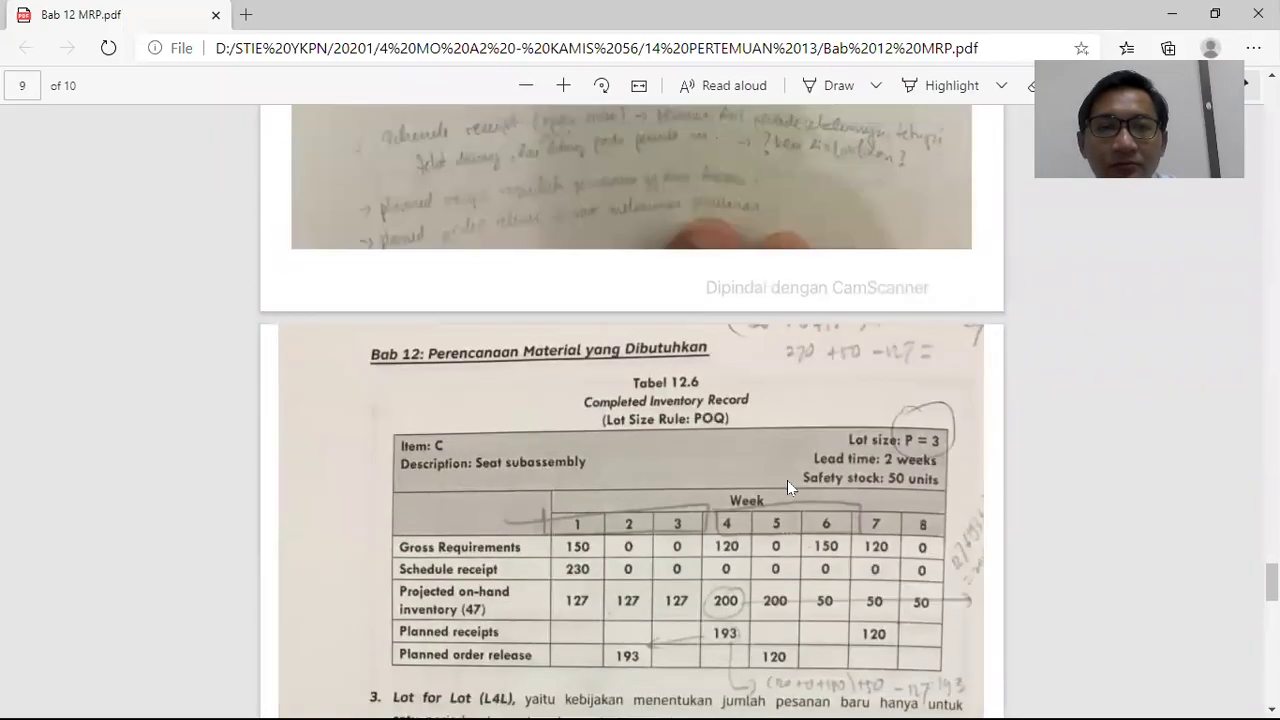
{"action": "scroll", "coordinate": [789, 480], "scroll_direction": "up", "scroll_amount": 5}
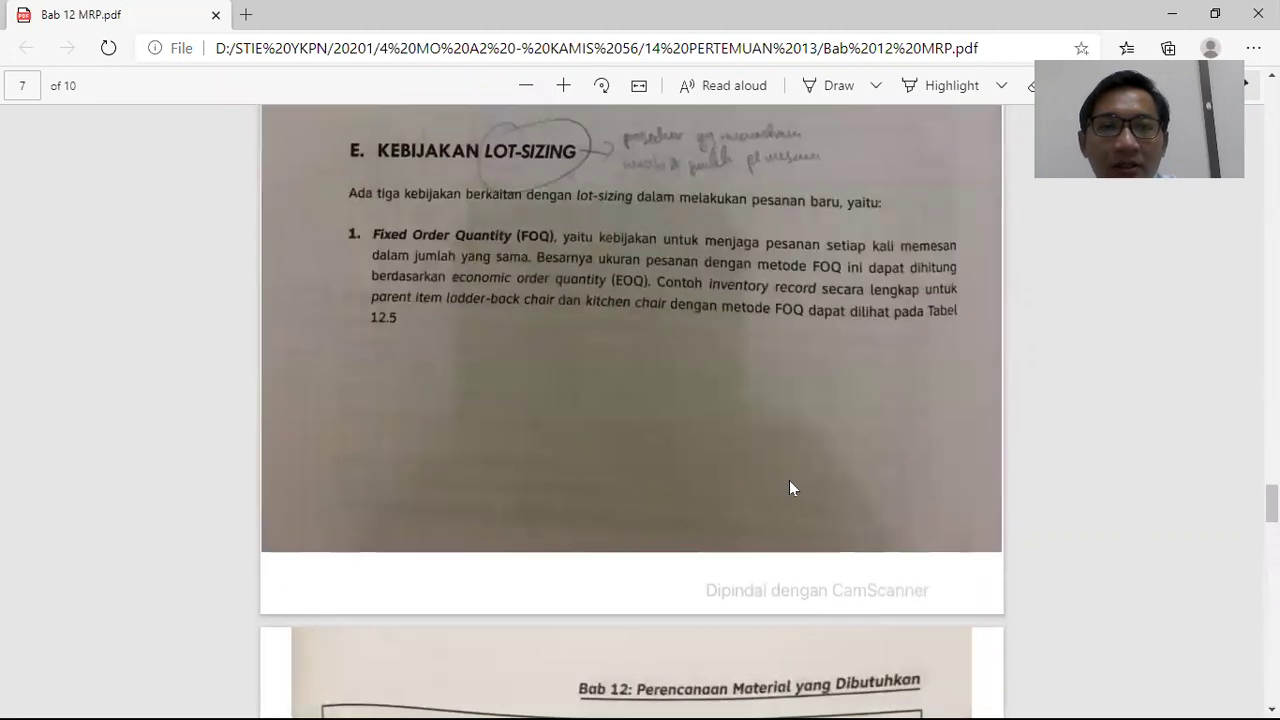
{"action": "scroll", "coordinate": [789, 480], "scroll_direction": "down", "scroll_amount": 5}
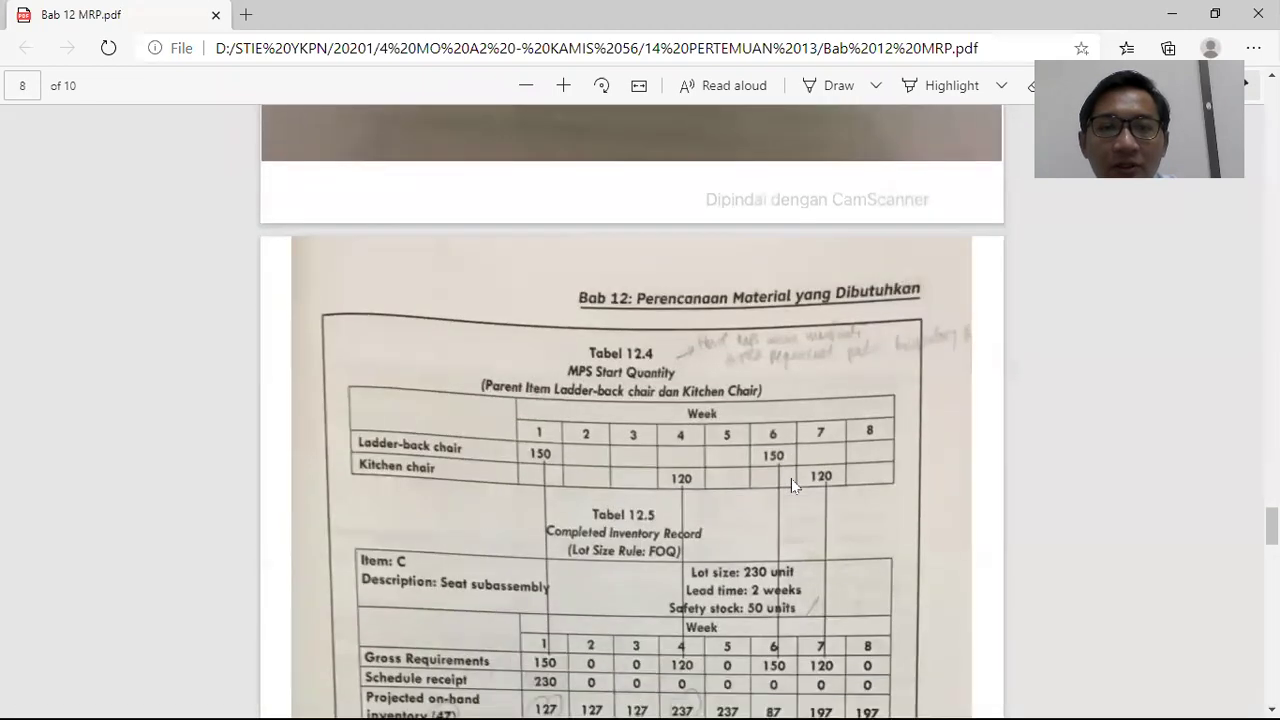
{"action": "scroll", "coordinate": [791, 478], "scroll_direction": "down", "scroll_amount": 2}
{"action": "scroll", "coordinate": [791, 478], "scroll_direction": "down", "scroll_amount": 2}
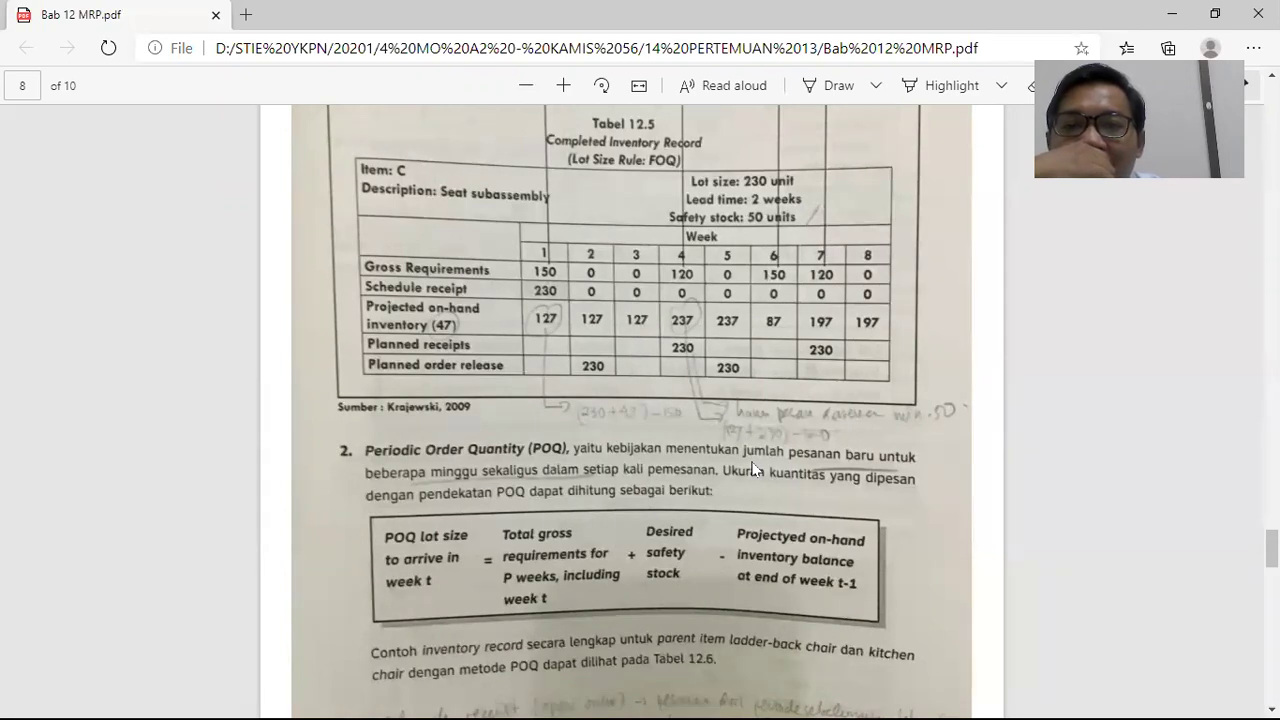
{"action": "key", "text": "alt+Tab"}
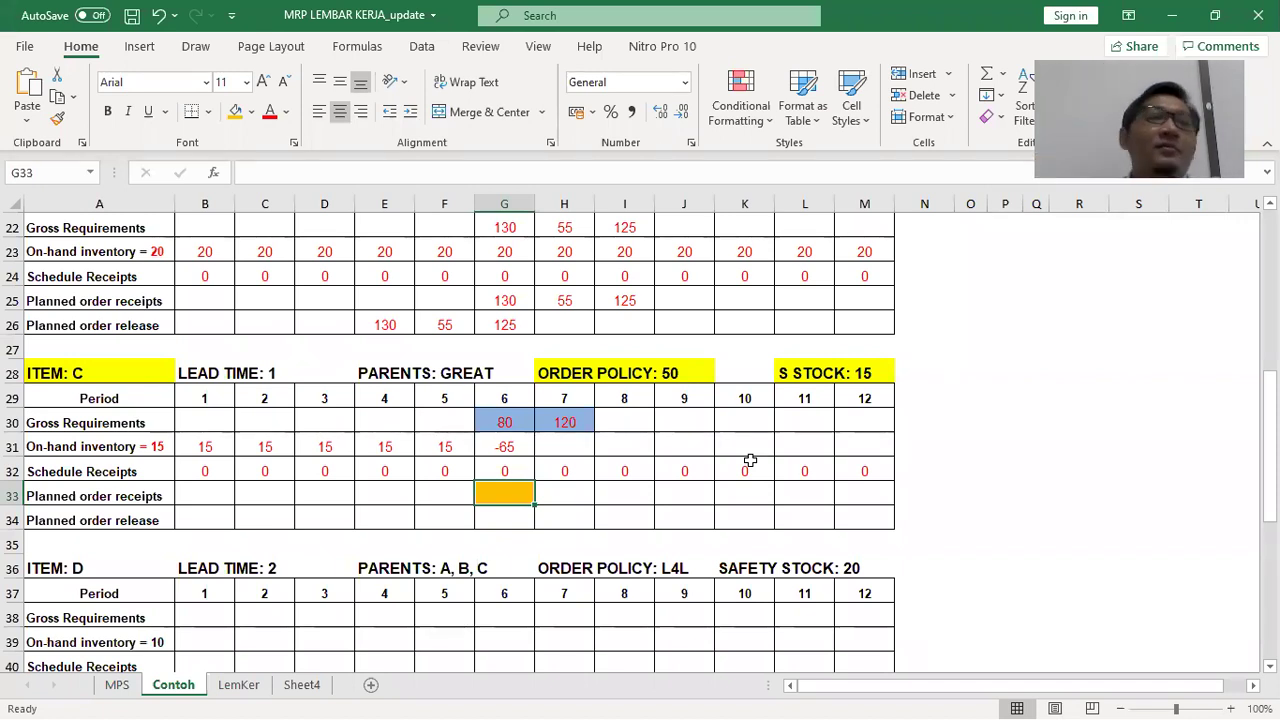
{"action": "left_click", "coordinate": [555, 494]}
{"action": "left_click", "coordinate": [501, 497]}
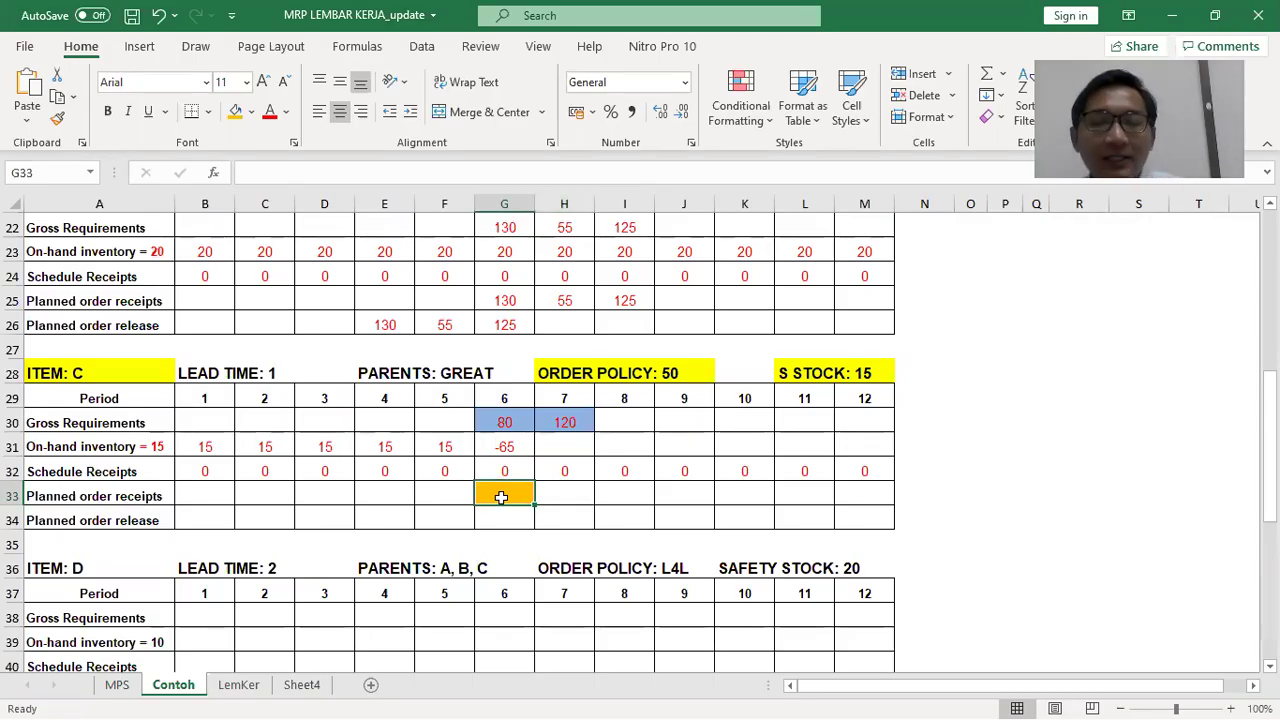
{"action": "key", "text": "alt+Tab"}
Scroll the PDF to study the handwritten workings under Tabel 12.5's FOQ record
{"action": "scroll", "coordinate": [505, 505], "scroll_direction": "up", "scroll_amount": 5}
{"action": "scroll", "coordinate": [505, 503], "scroll_direction": "up", "scroll_amount": 2}
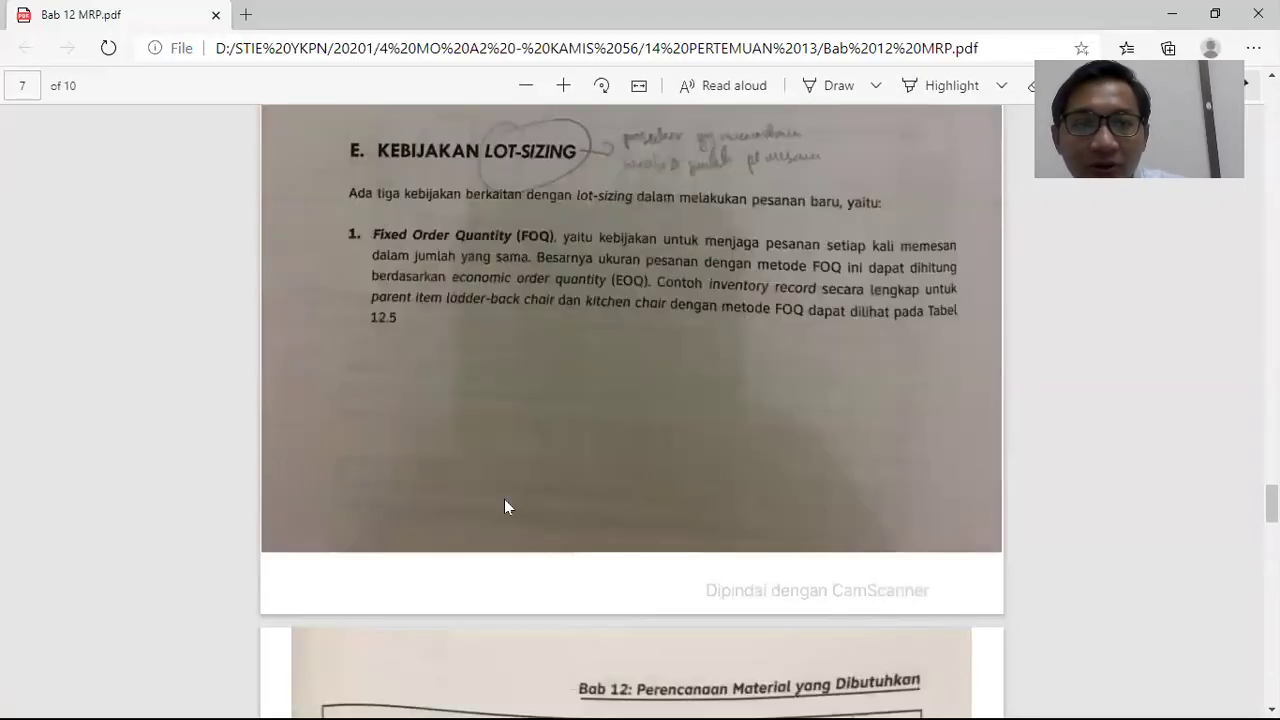
{"action": "scroll", "coordinate": [506, 503], "scroll_direction": "down", "scroll_amount": 6}
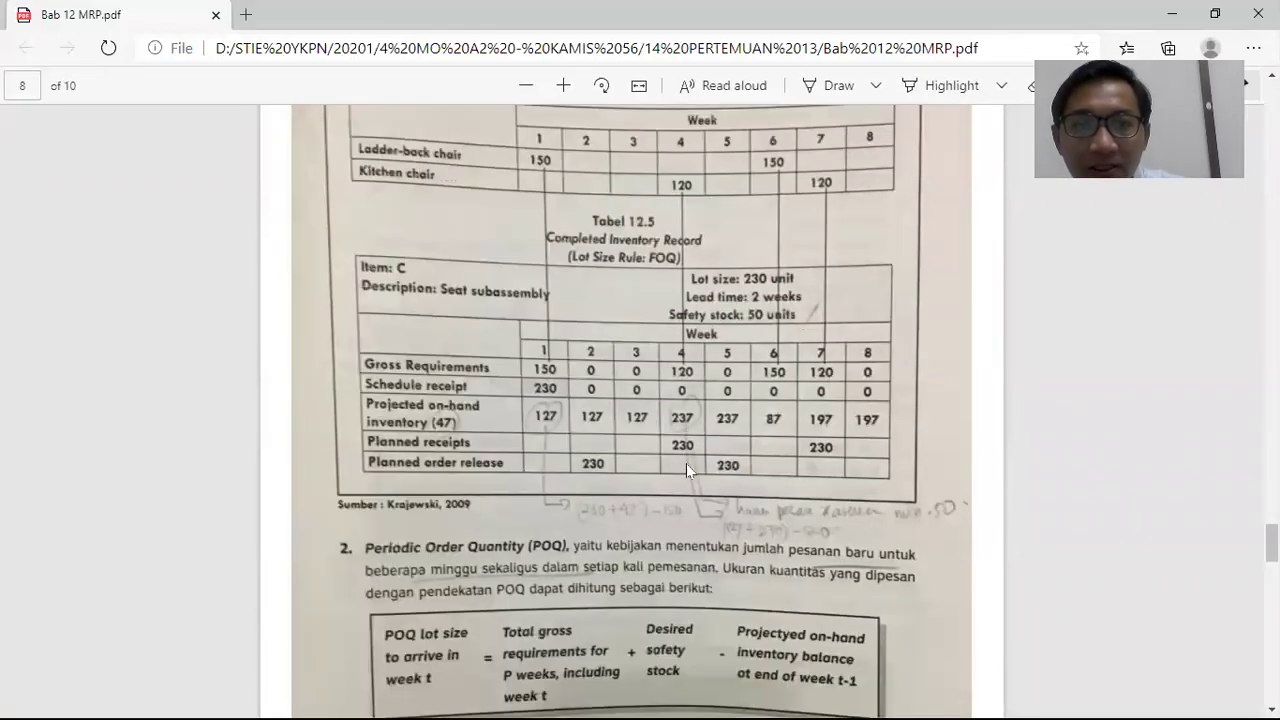
{"action": "scroll", "coordinate": [877, 510], "scroll_direction": "up", "scroll_amount": 2}
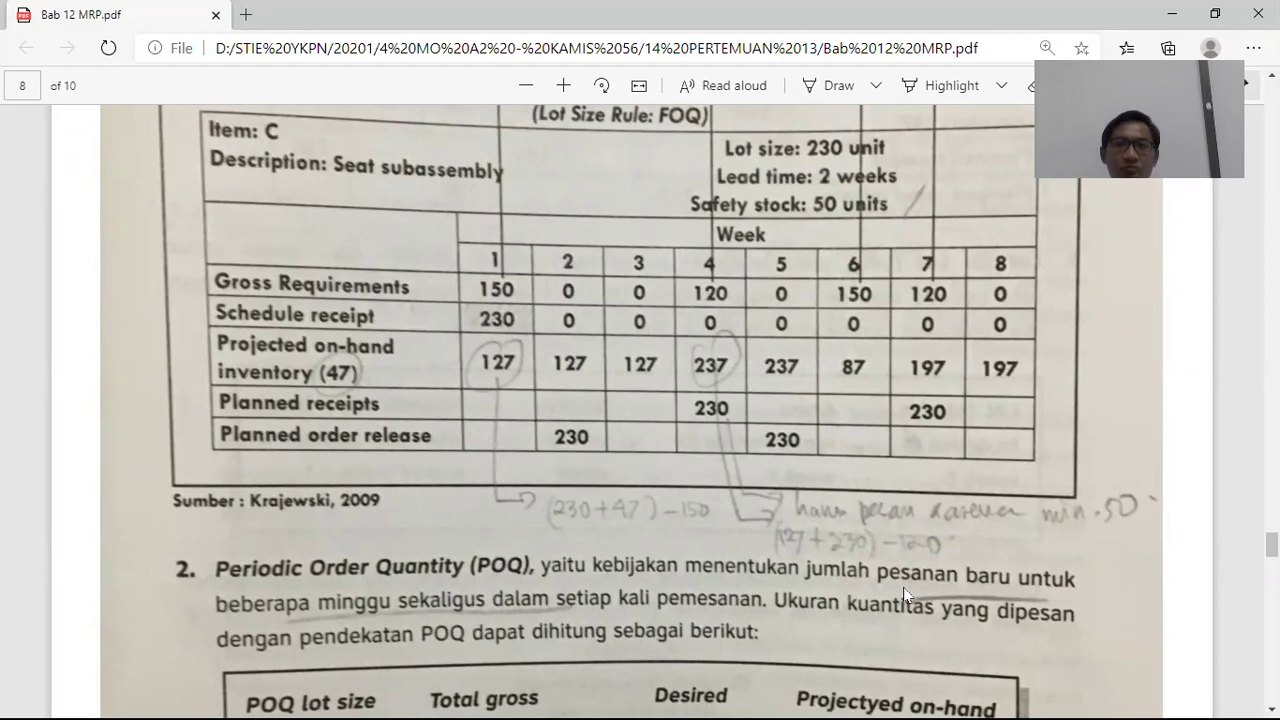
{"action": "key", "text": "alt+Tab"}
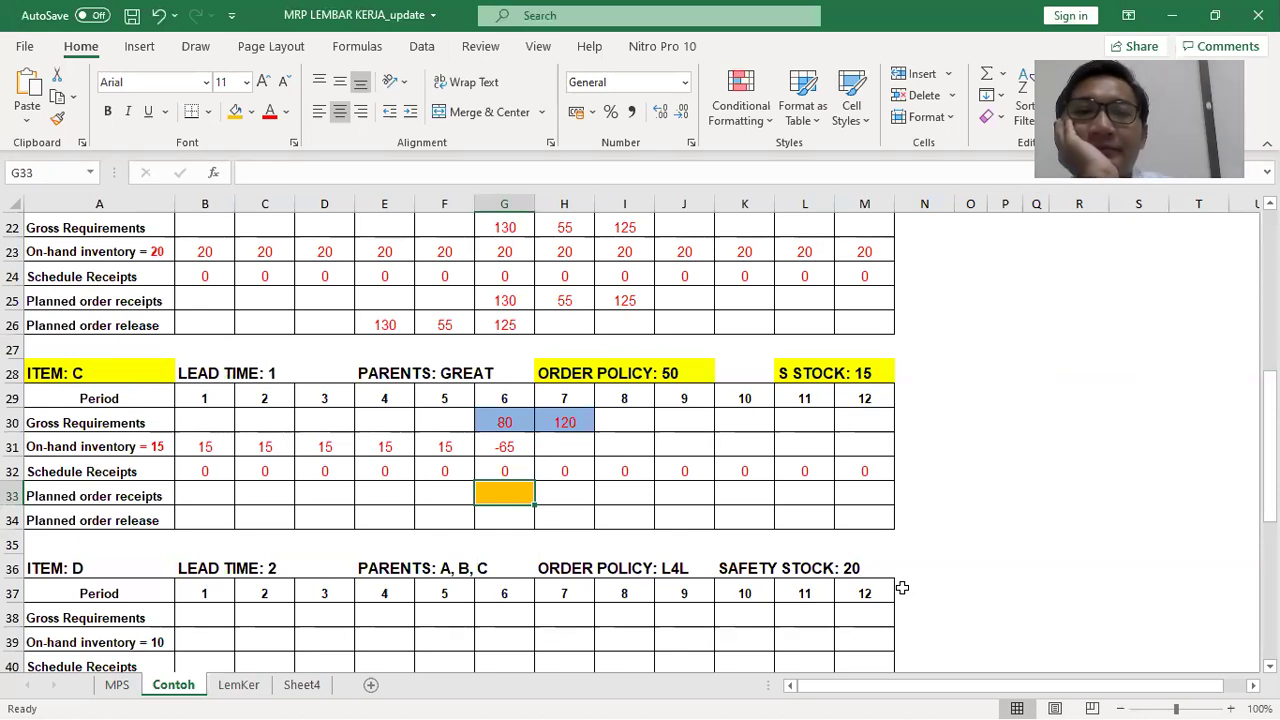
Undo the orange fill, restore the G31 formula, and enter 50 in G33
{"action": "key", "text": "ctrl+z"}
{"action": "key", "text": "ctrl+z"}
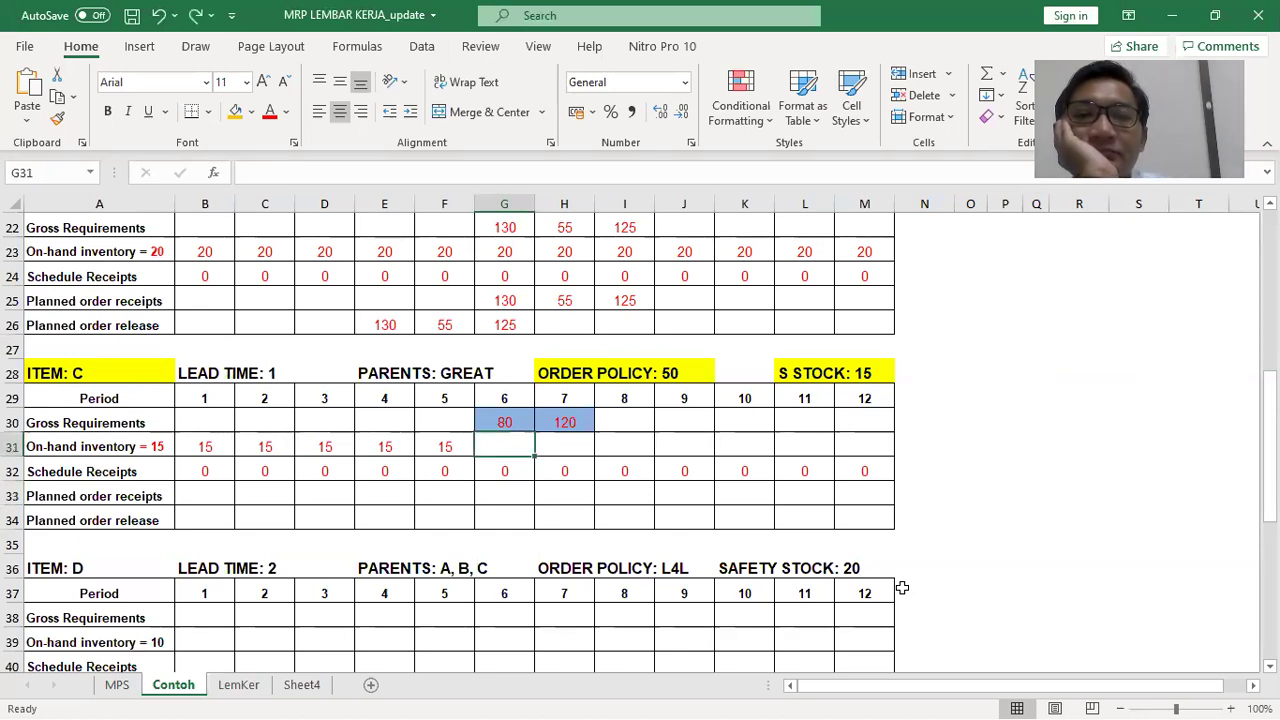
{"action": "key", "text": "ctrl+y"}
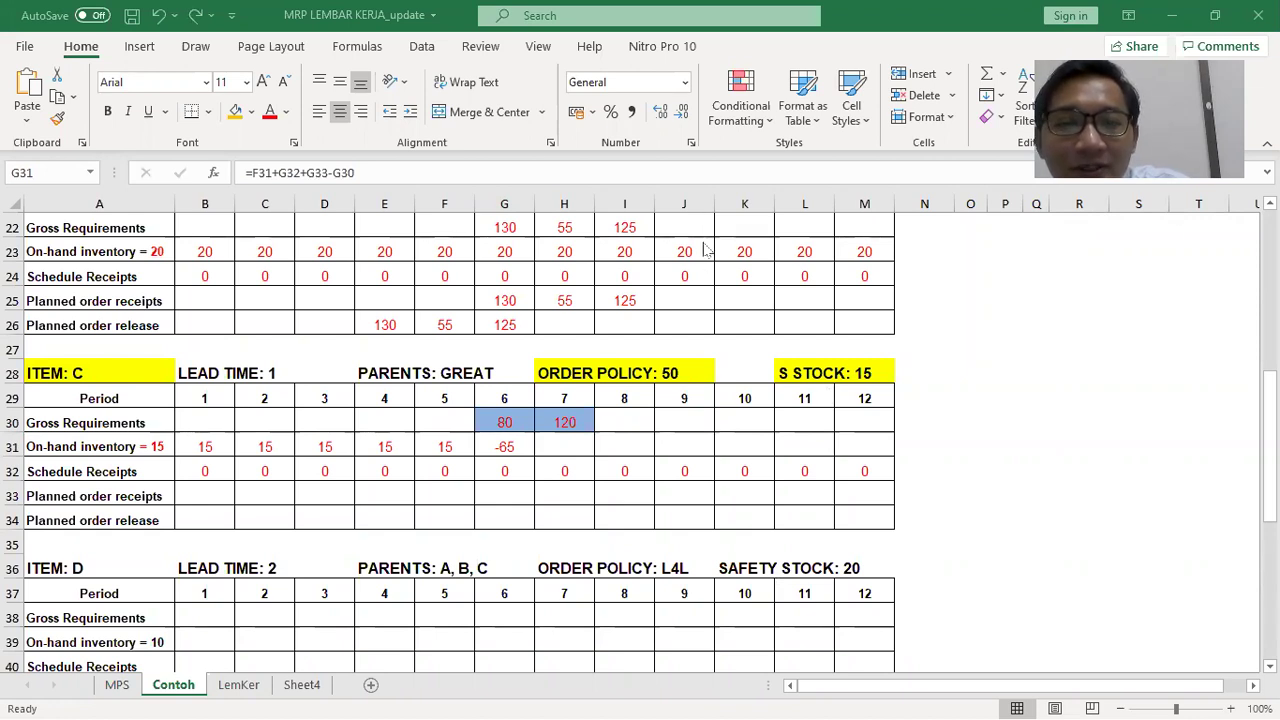
{"action": "left_click", "coordinate": [519, 497]}
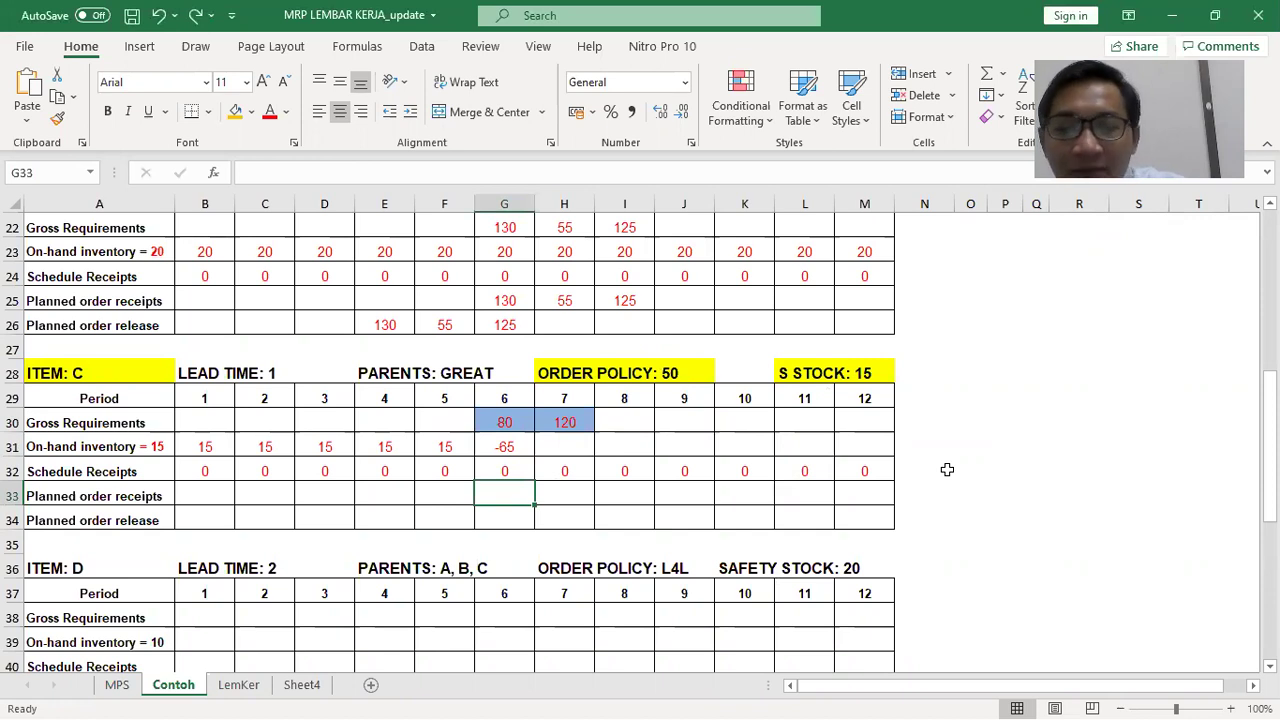
{"action": "type", "text": "50"}
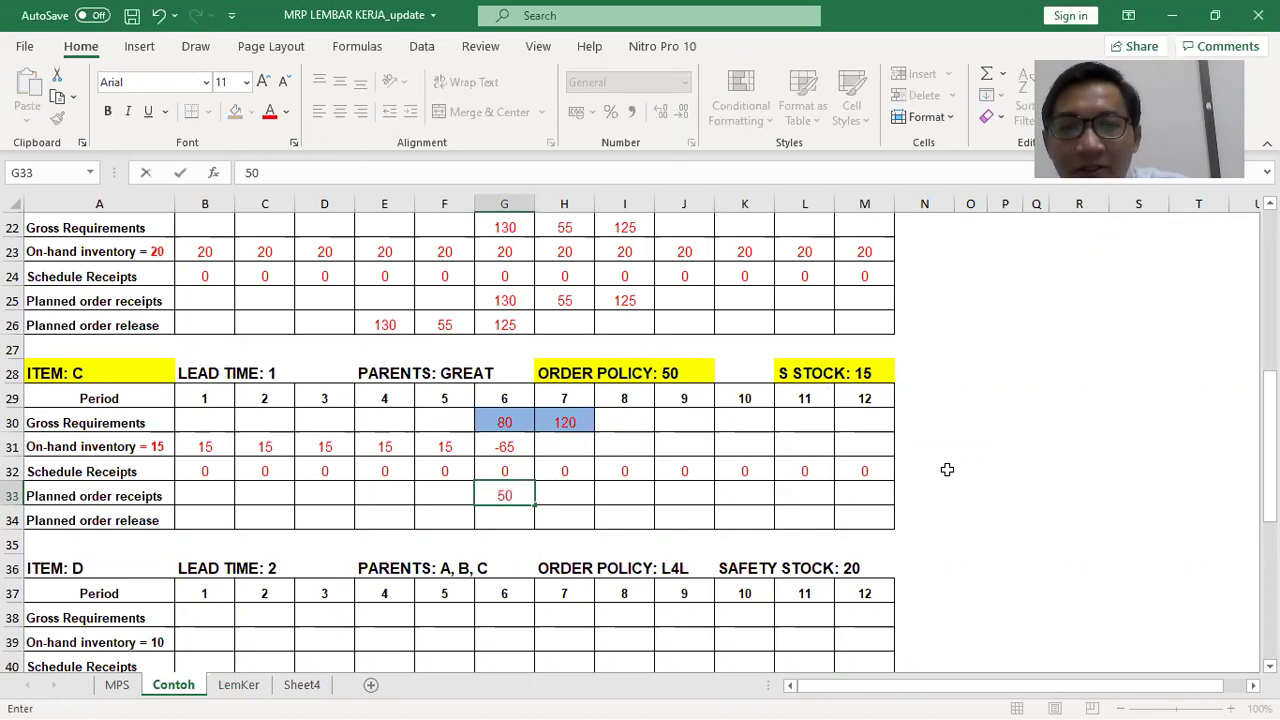
{"action": "key", "text": "Return"}
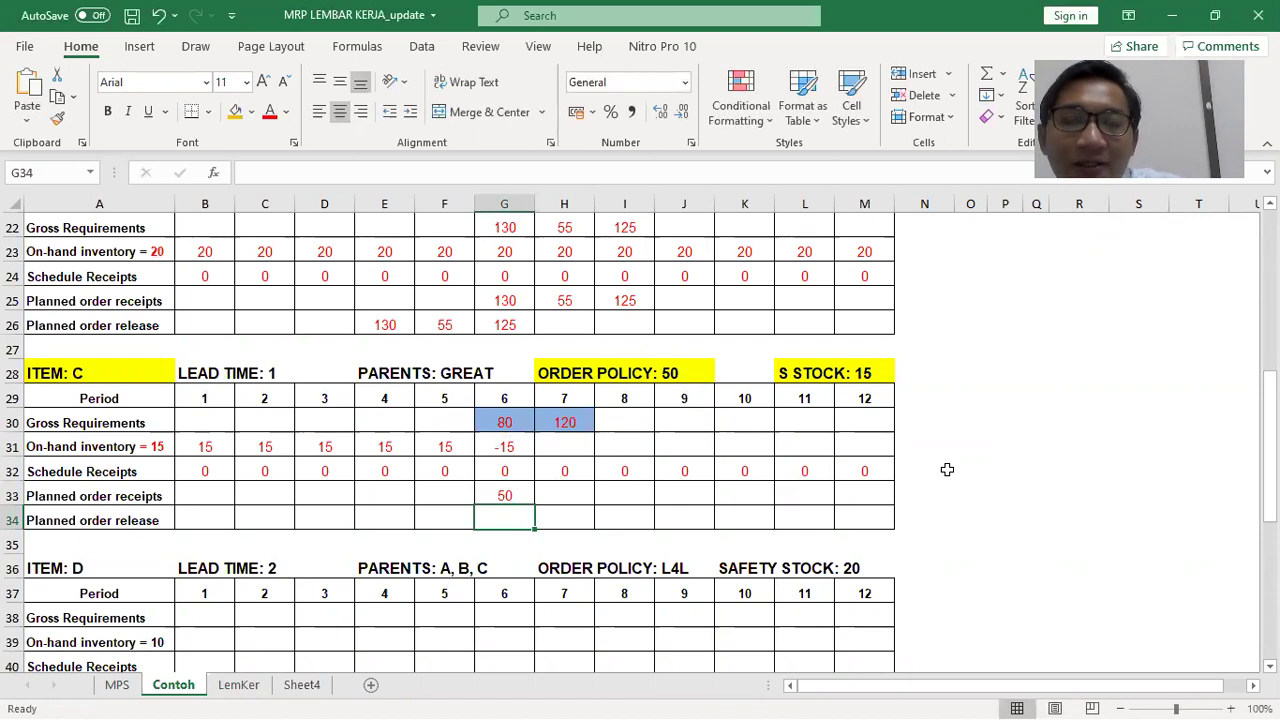
{"action": "left_click", "coordinate": [508, 491]}
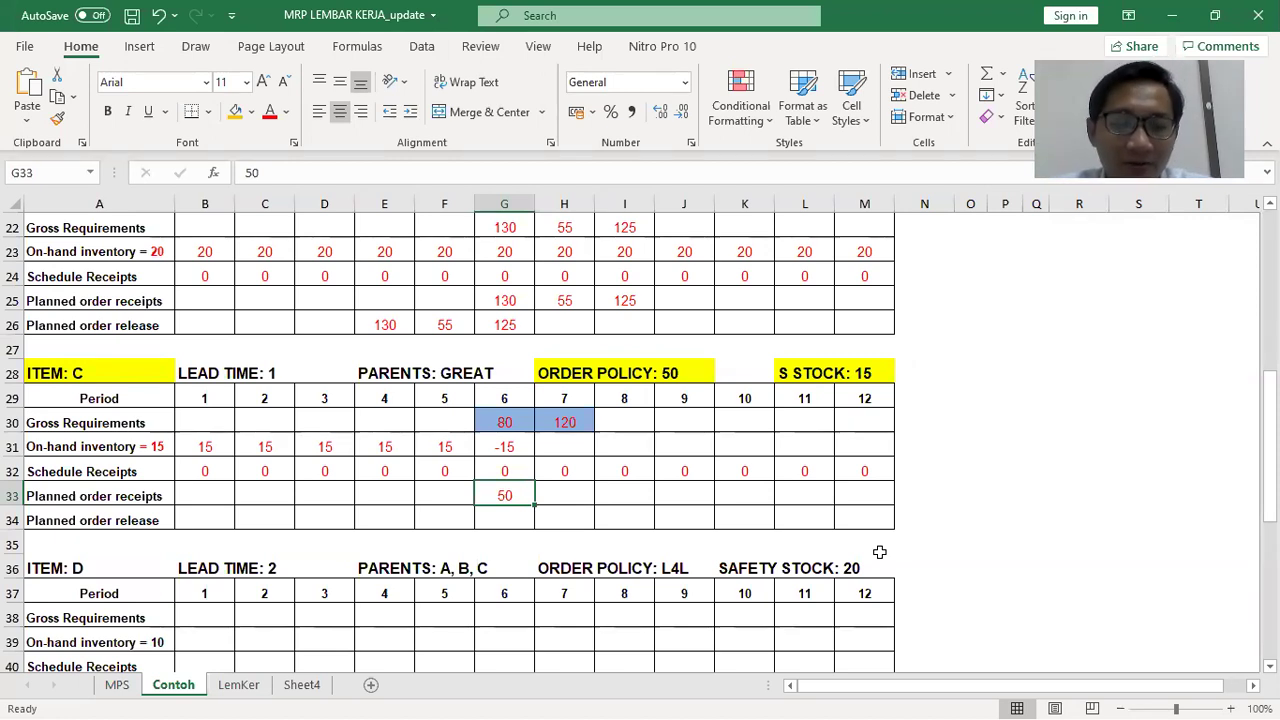
Set item C's period-6 planned receipt to 100 and period-5 order release to 100
{"action": "type", "text": "100"}
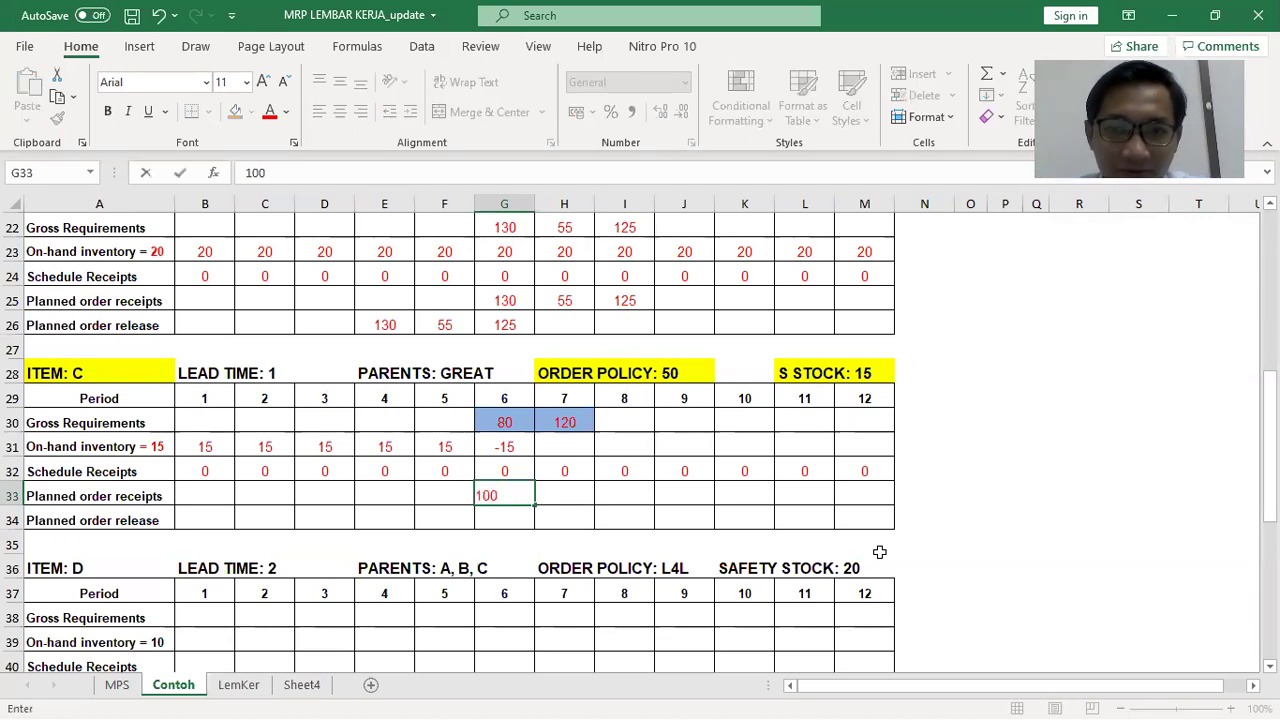
{"action": "key", "text": "Return"}
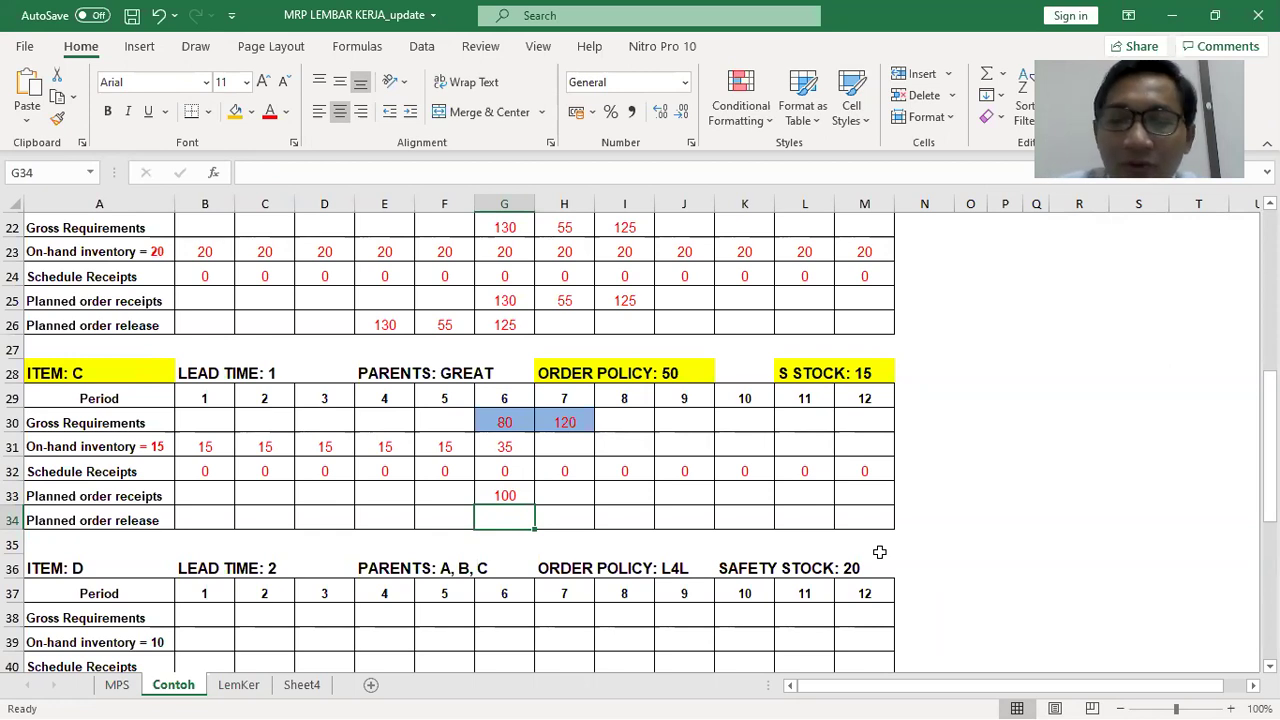
{"action": "key", "text": "Up"}
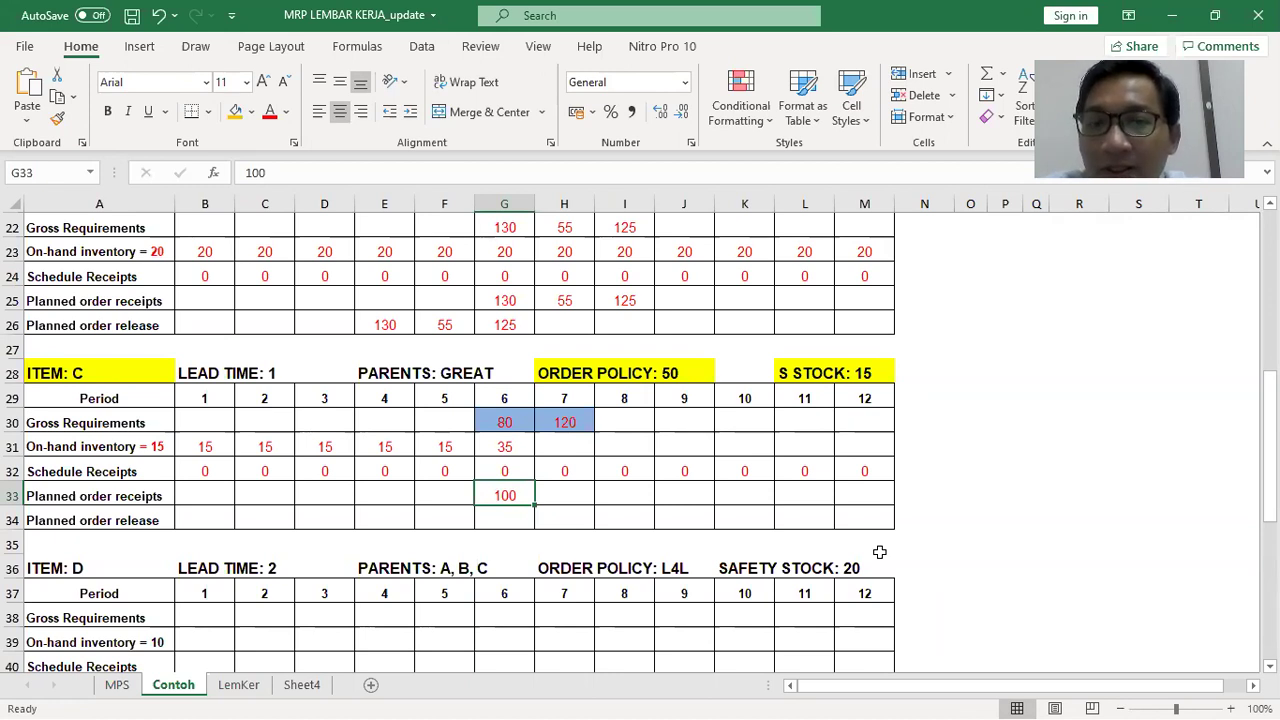
{"action": "key", "text": "Down"}
{"action": "key", "text": "Left"}
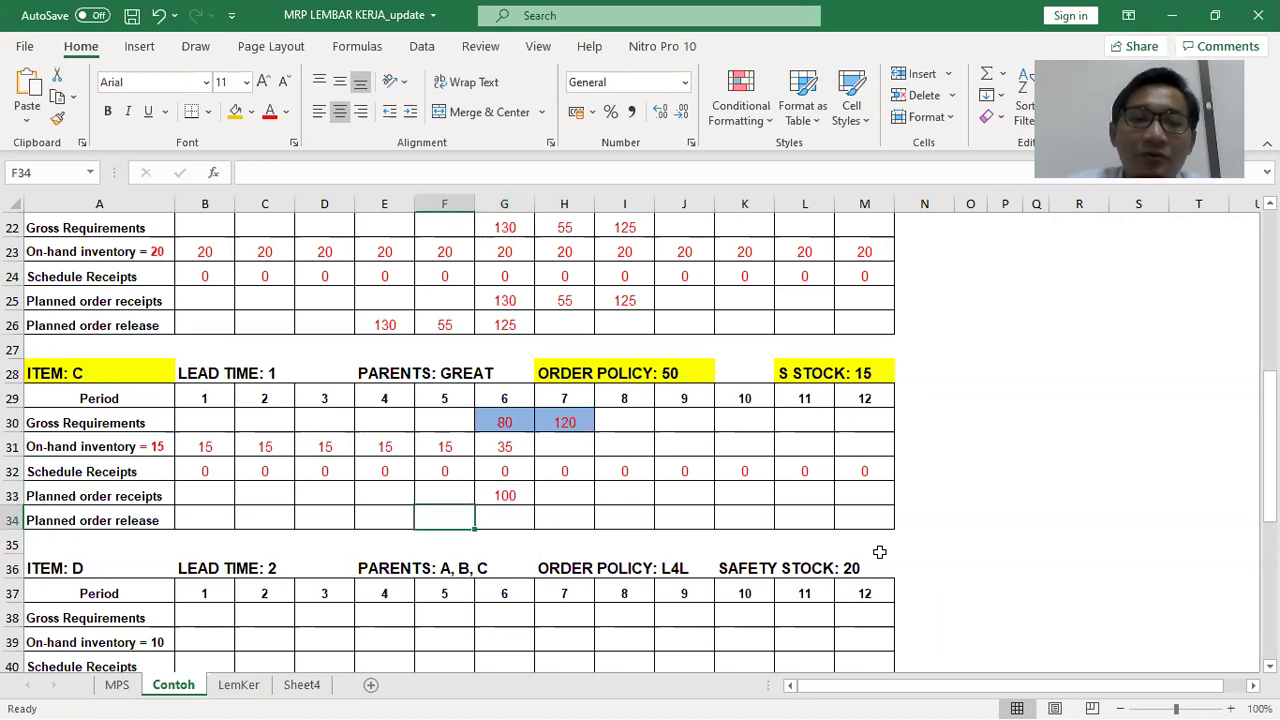
{"action": "type", "text": "100"}
{"action": "key", "text": "Tab"}
Start the period-7 on-hand formula in H31, trimming it back to =G31
{"action": "key", "text": "Up"}
{"action": "key", "text": "Up"}
{"action": "key", "text": "Up"}
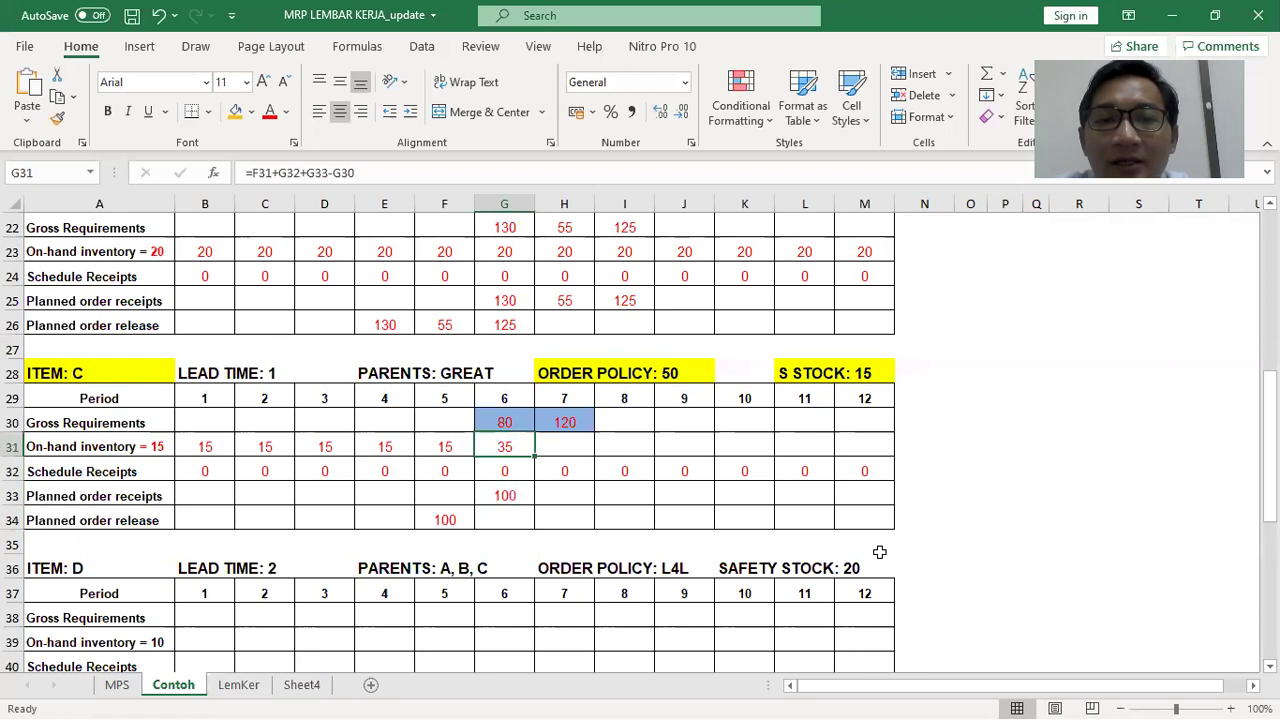
{"action": "key", "text": "Right"}
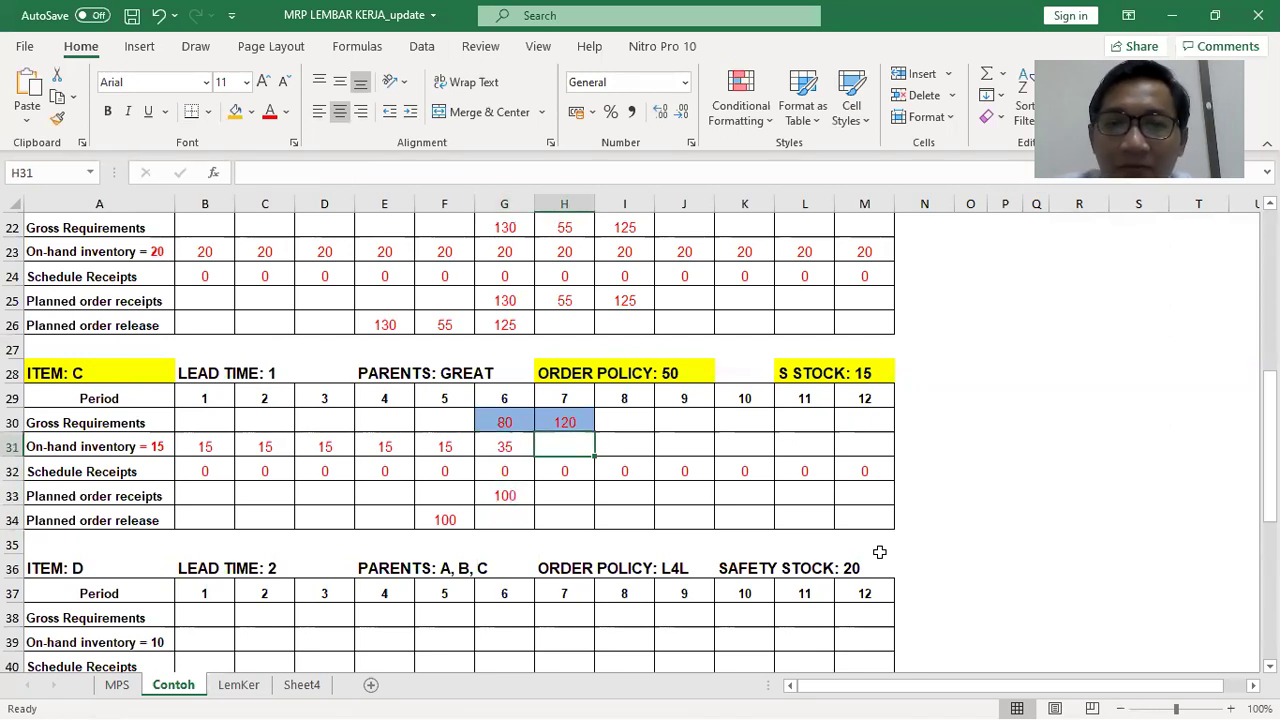
{"action": "type", "text": "="}
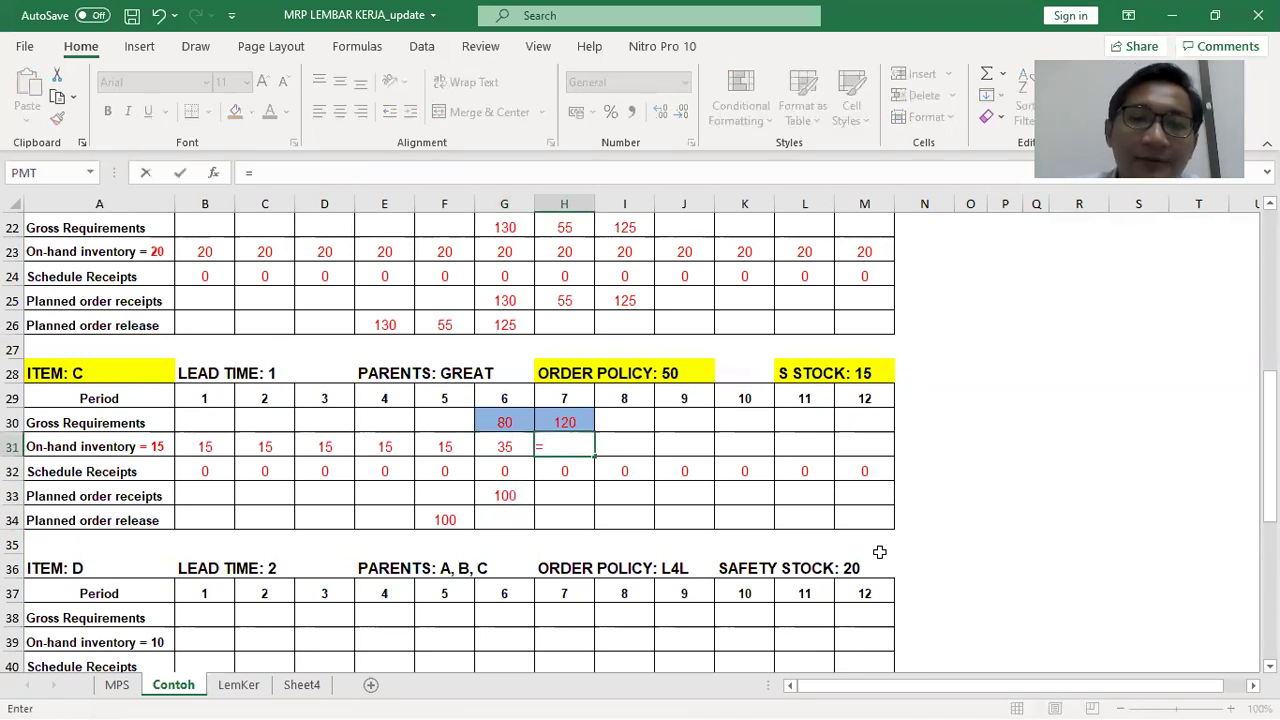
{"action": "left_click", "coordinate": [492, 447]}
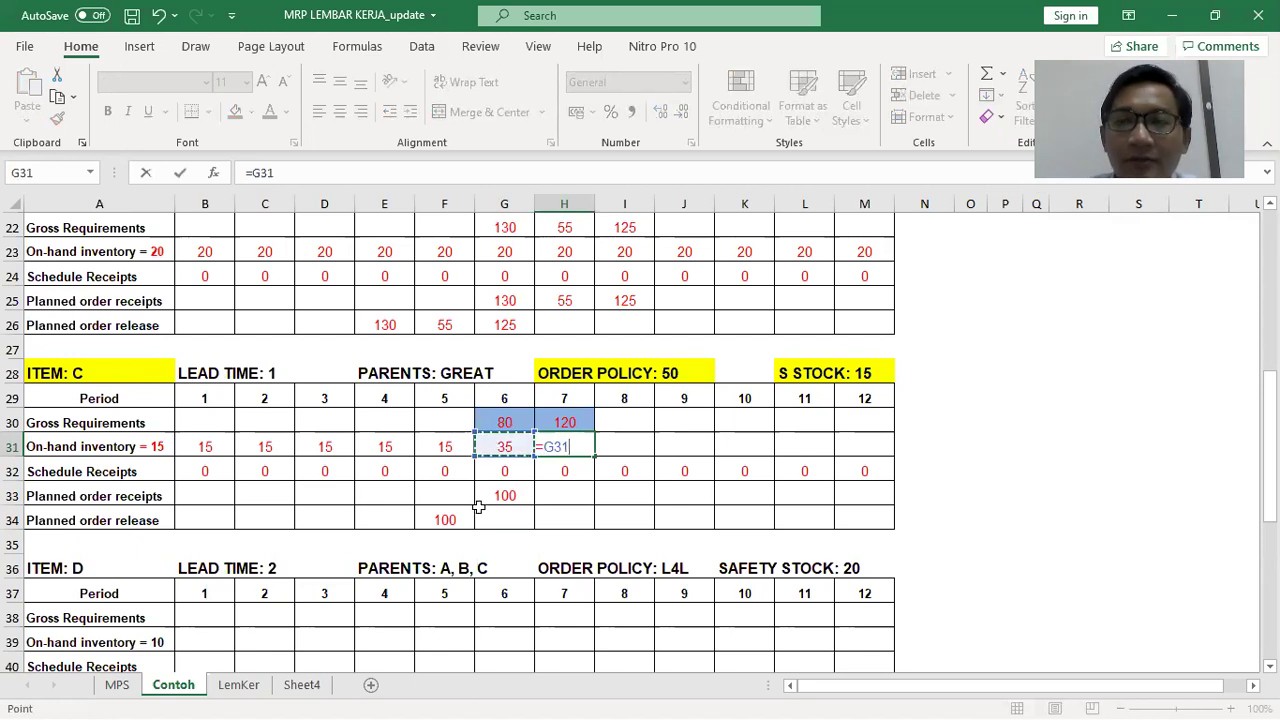
{"action": "type", "text": "-"}
{"action": "left_click", "coordinate": [561, 470]}
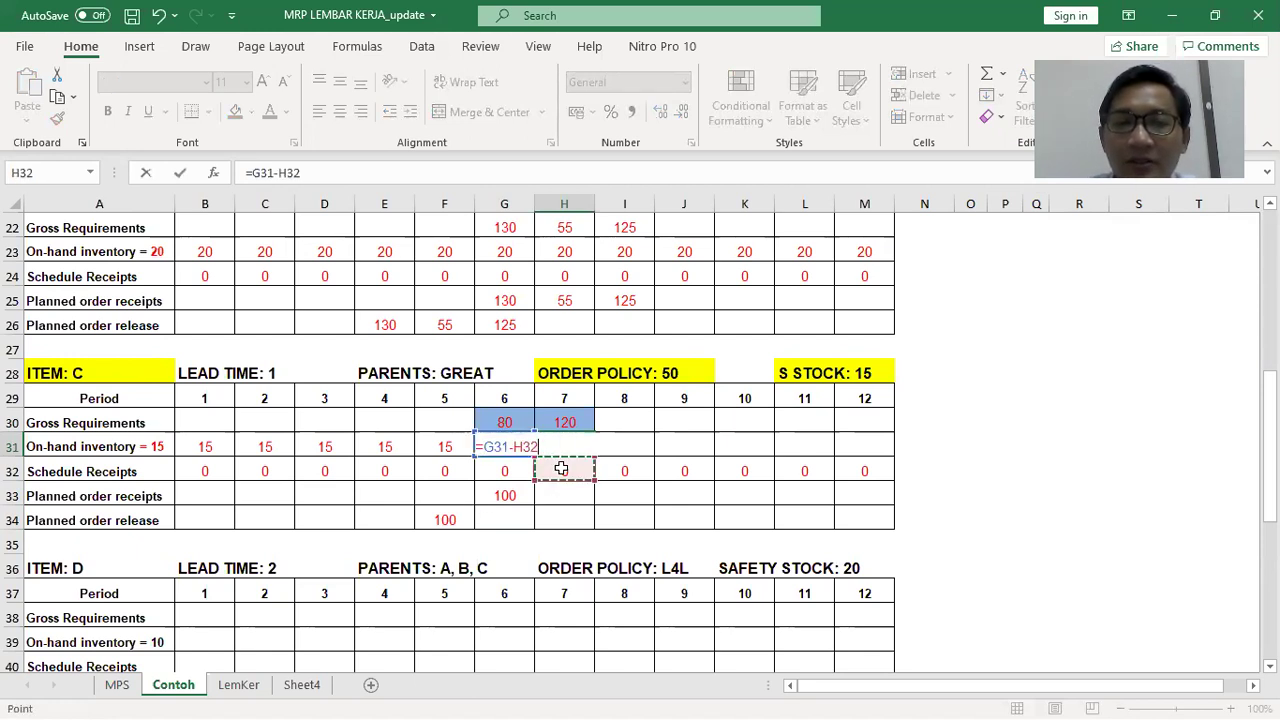
{"action": "type", "text": "-"}
{"action": "left_click", "coordinate": [553, 490]}
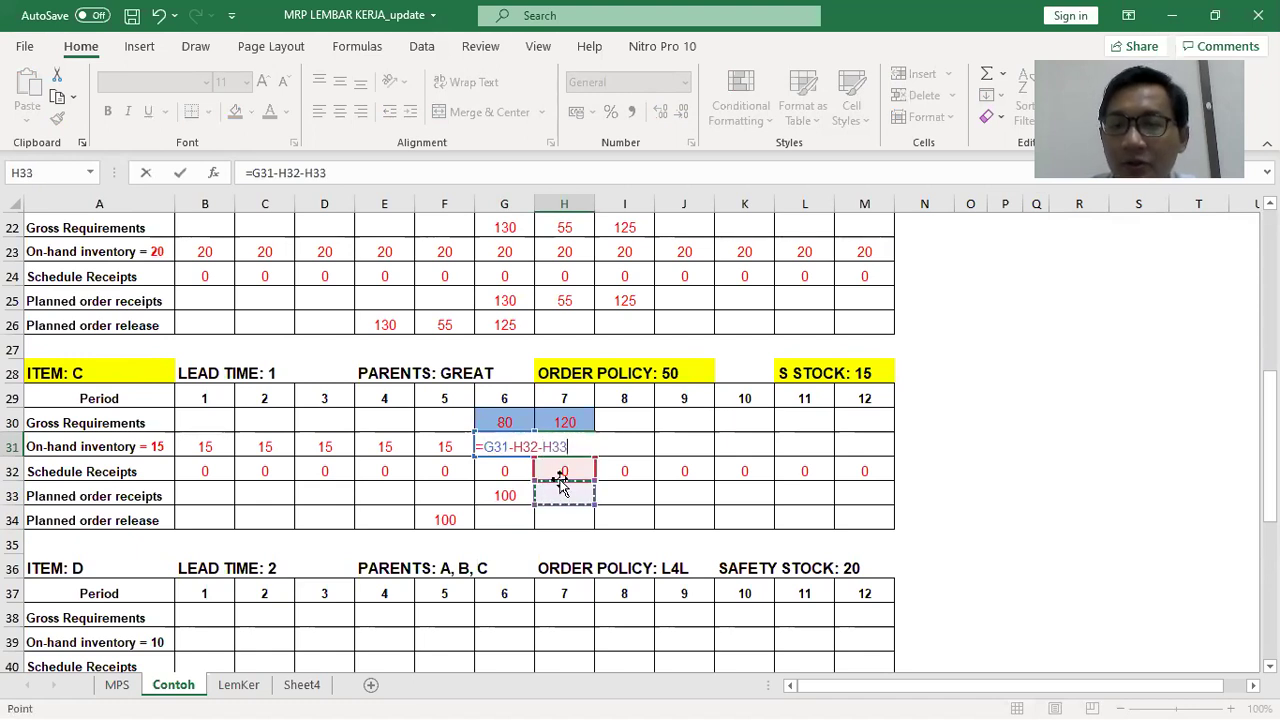
{"action": "key", "text": "BackSpace"}
{"action": "key", "text": "BackSpace"}
{"action": "key", "text": "BackSpace"}
{"action": "key", "text": "BackSpace"}
{"action": "key", "text": "BackSpace"}
{"action": "key", "text": "BackSpace"}
{"action": "key", "text": "BackSpace"}
{"action": "key", "text": "BackSpace"}
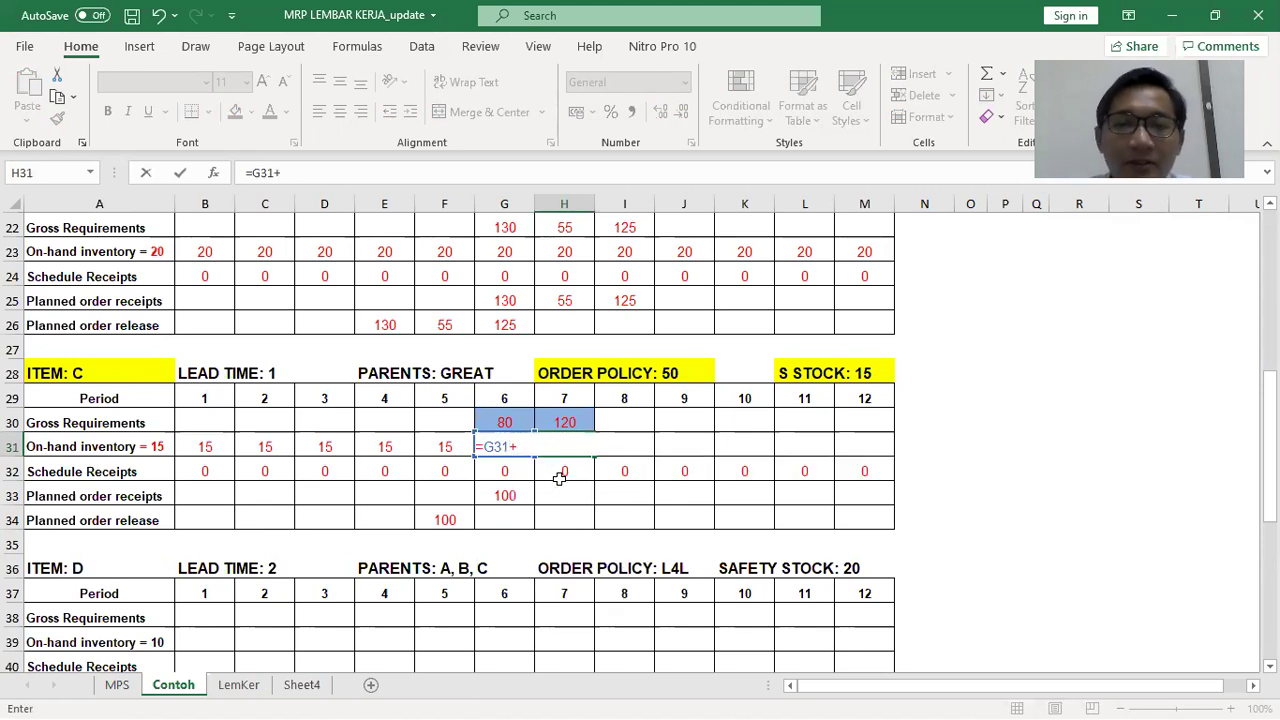
Complete the H31 on-hand formula as =G31+H32+H33-H30
{"action": "left_click", "coordinate": [570, 477]}
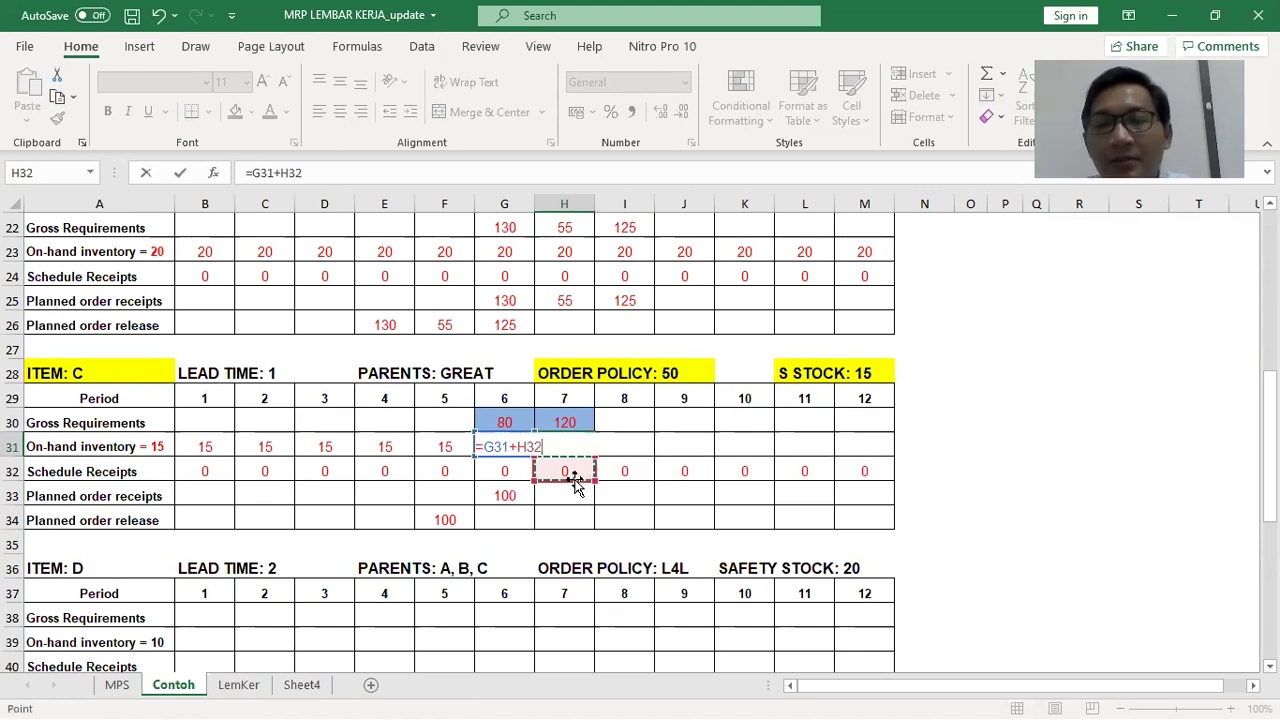
{"action": "type", "text": "+"}
{"action": "left_click", "coordinate": [570, 492]}
{"action": "type", "text": "-"}
{"action": "left_click", "coordinate": [577, 424]}
{"action": "key", "text": "Return"}
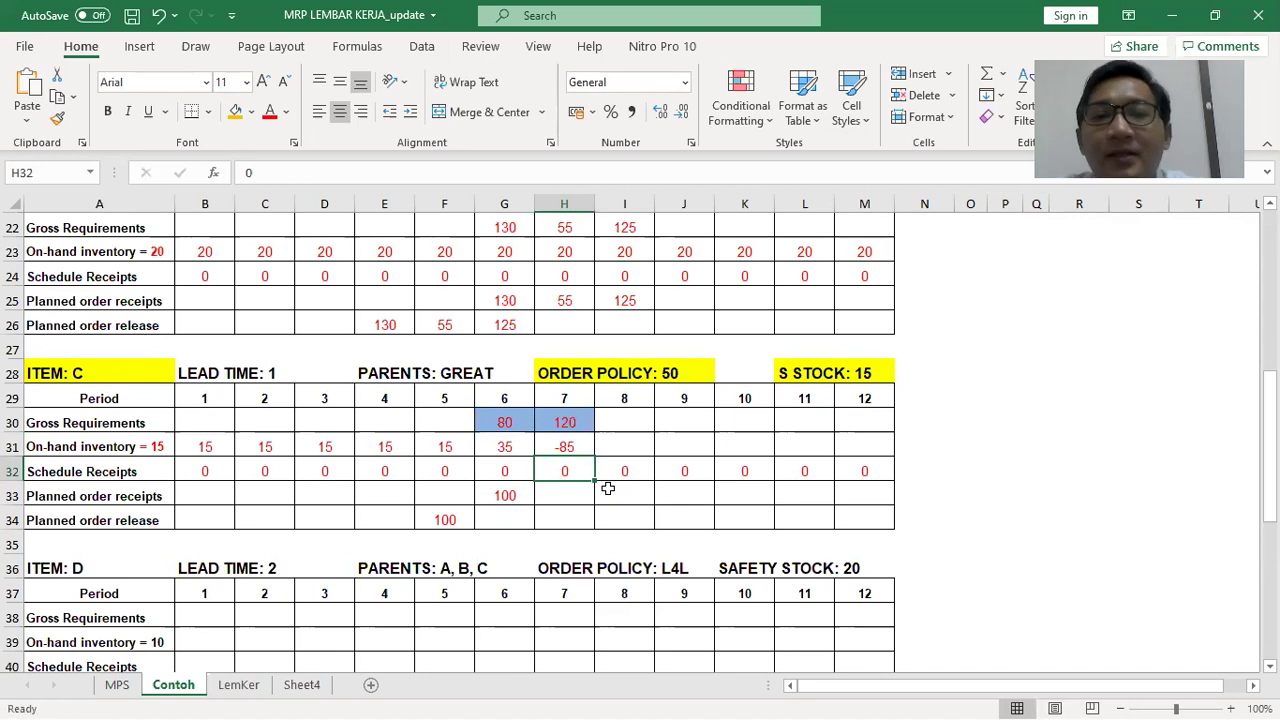
Enter a 100-unit period-7 planned receipt in H33 and a period-6 release of 100
{"action": "key", "text": "Down"}
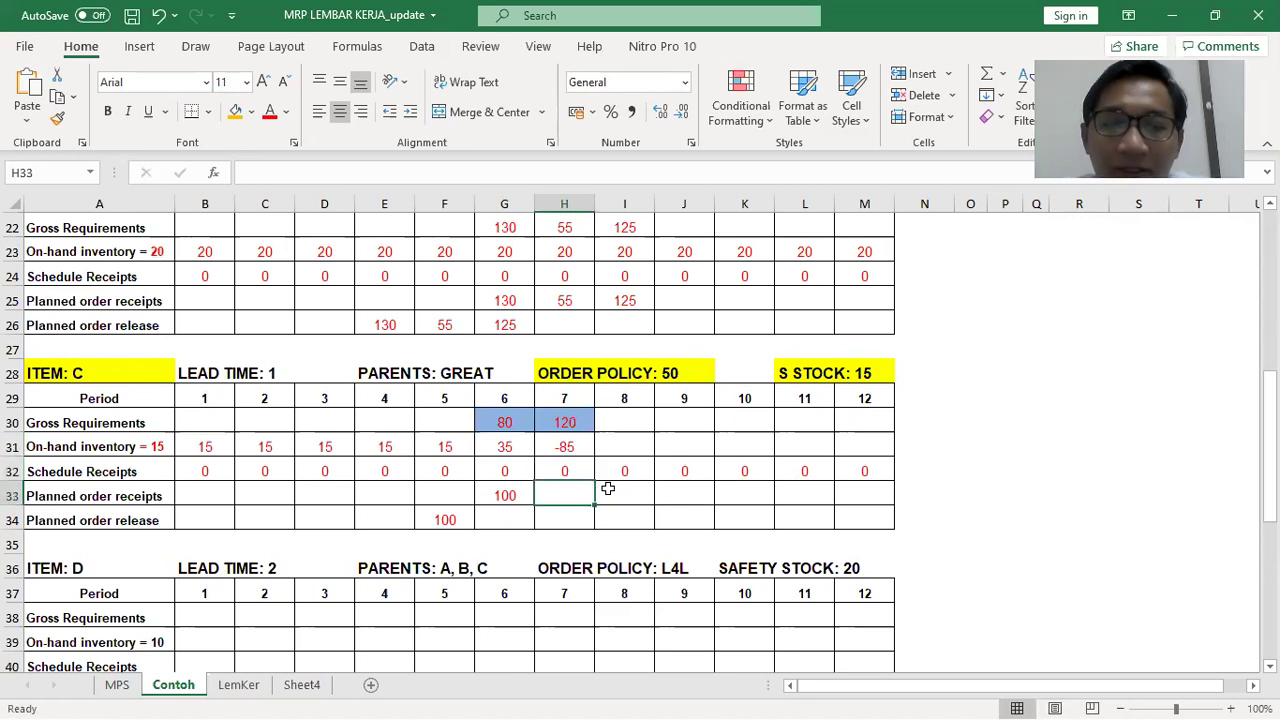
{"action": "type", "text": "50"}
{"action": "key", "text": "Return"}
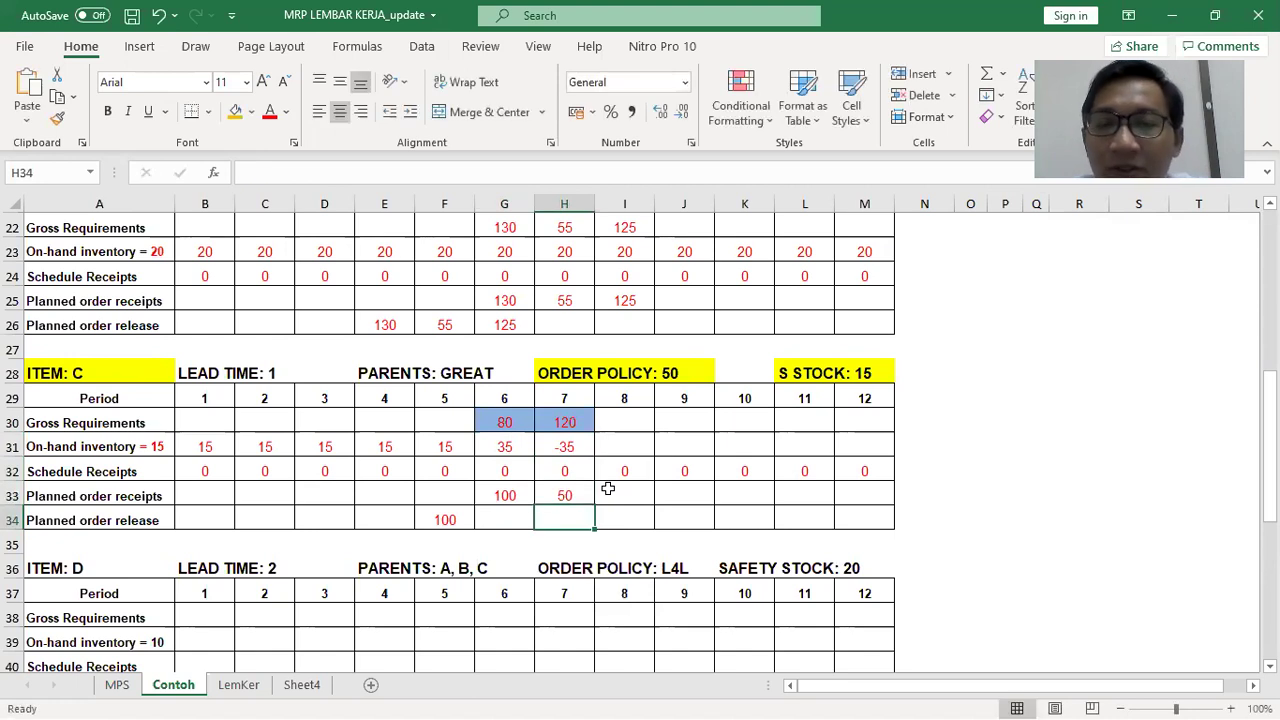
{"action": "key", "text": "Up"}
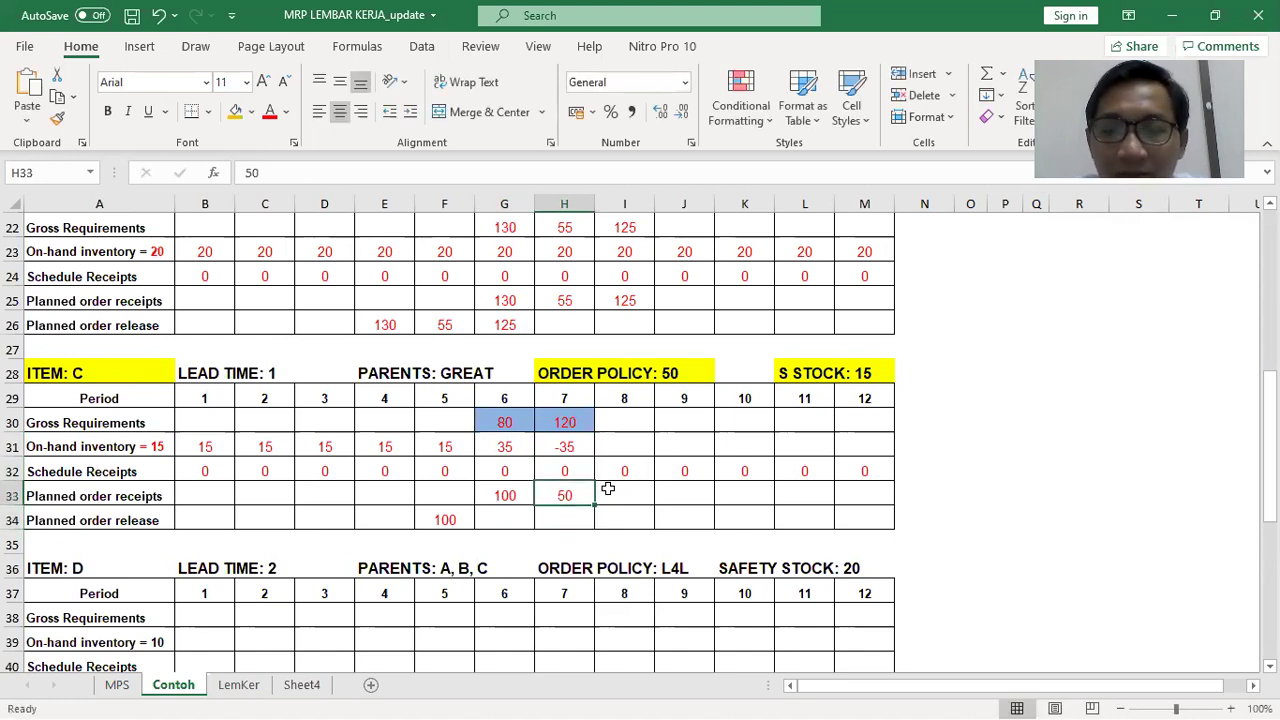
{"action": "type", "text": "100"}
{"action": "key", "text": "Return"}
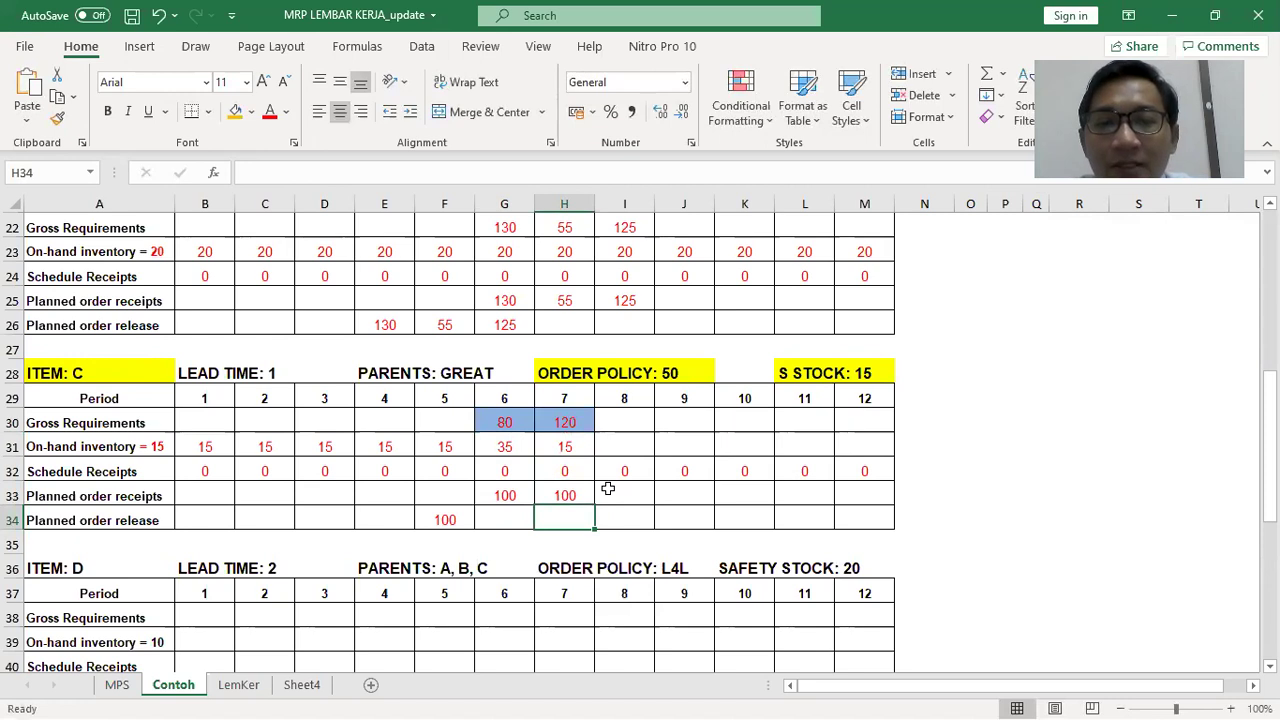
{"action": "key", "text": "Left"}
{"action": "type", "text": "10"}
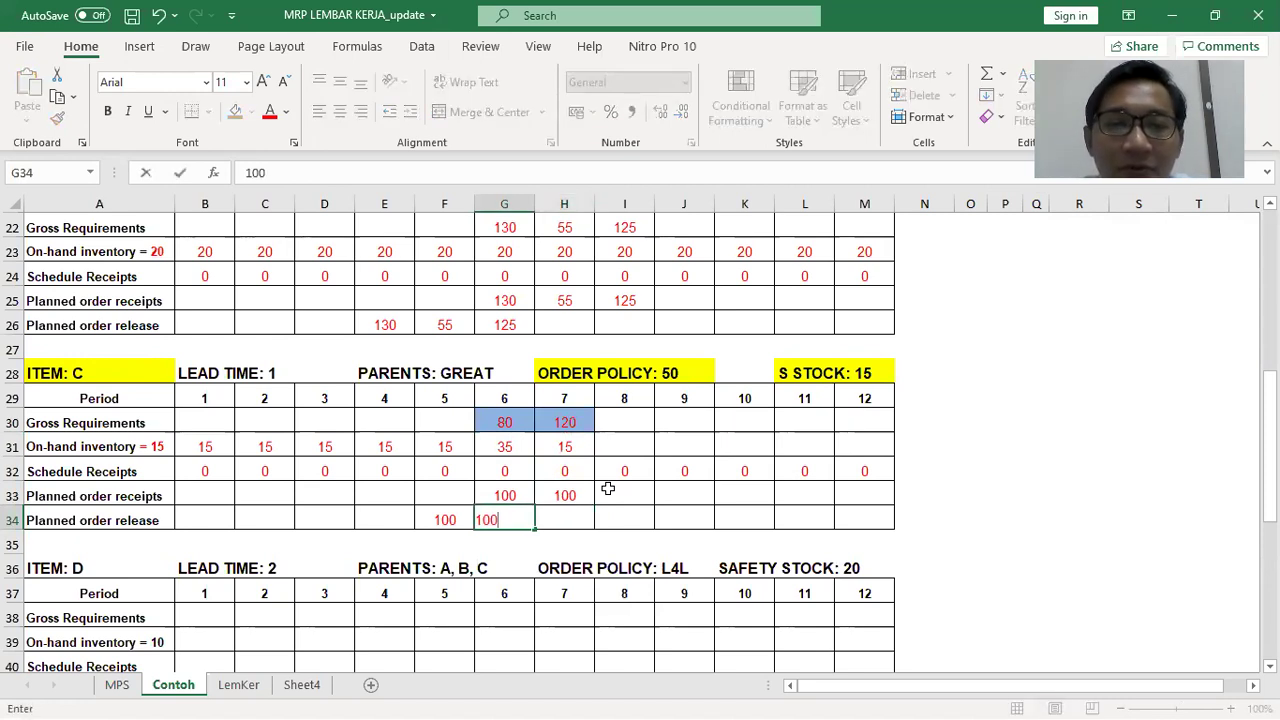
{"action": "key", "text": "Up"}
{"action": "key", "text": "Up"}
{"action": "key", "text": "Up"}
Enter 15 as on-hand inventory for periods 8 through 12 (I31–M31)
{"action": "key", "text": "Right"}
{"action": "key", "text": "Right"}
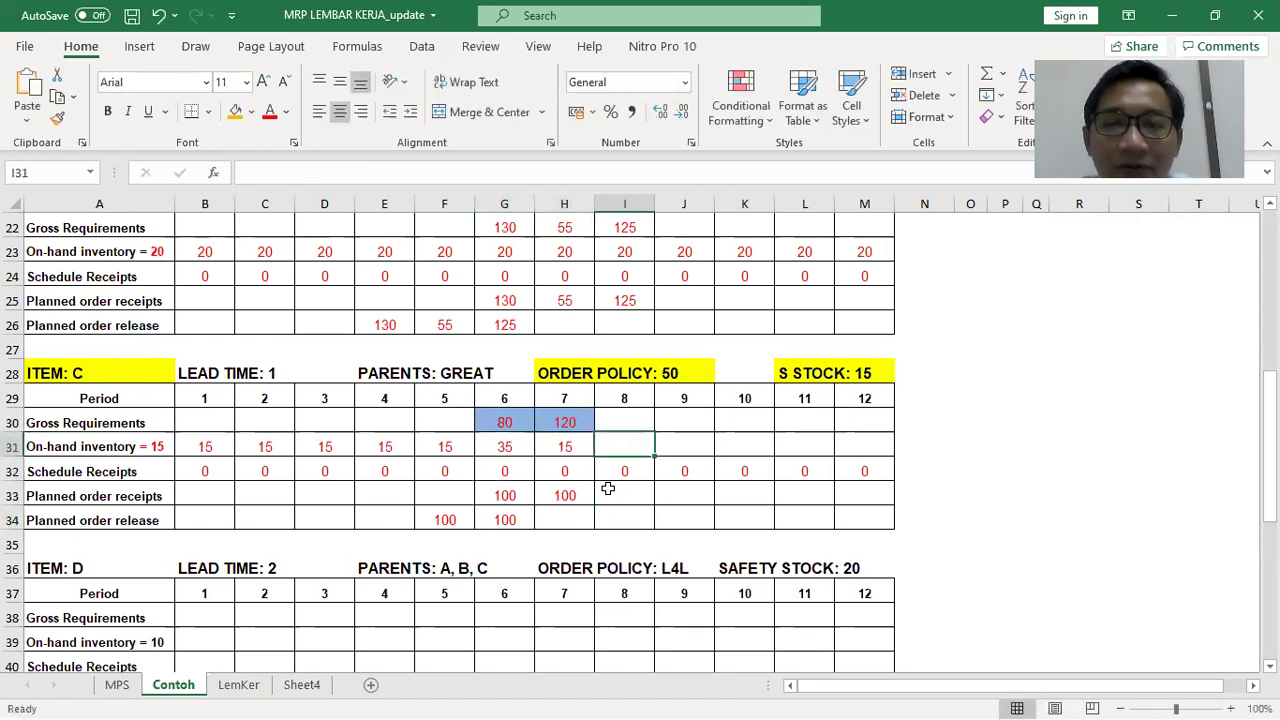
{"action": "type", "text": "15"}
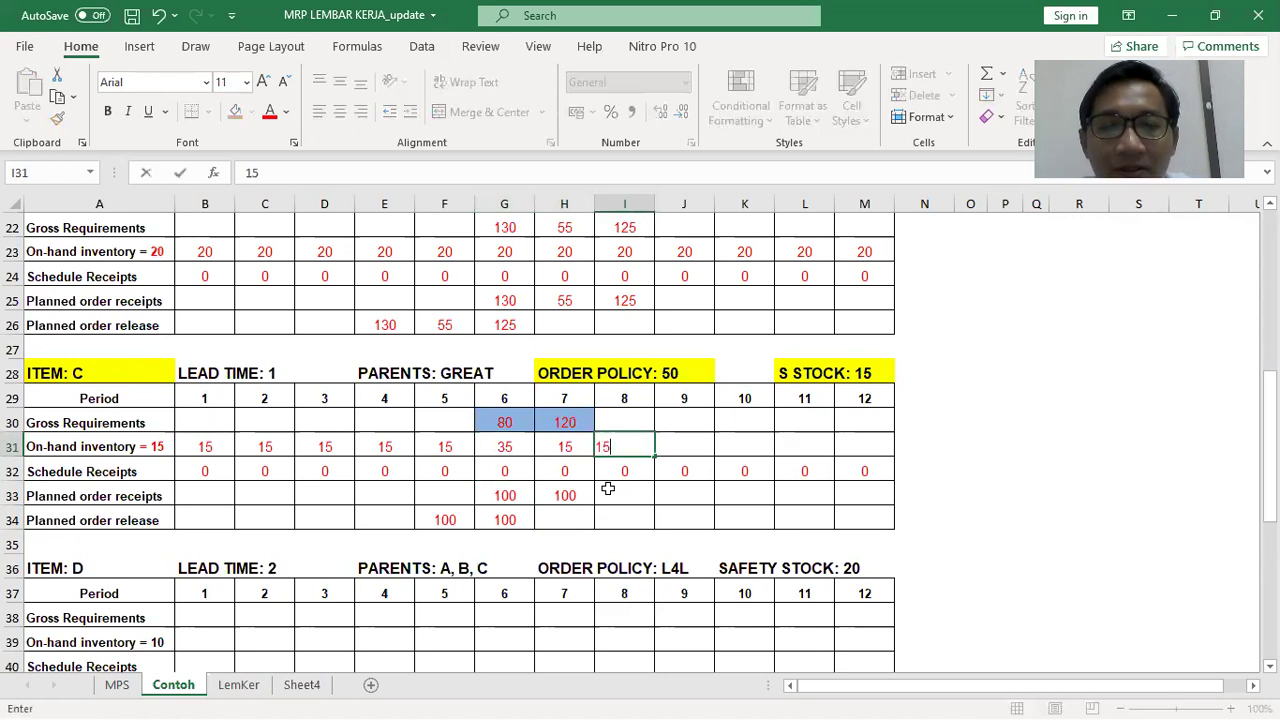
{"action": "key", "text": "Right"}
{"action": "type", "text": "15"}
{"action": "key", "text": "Right"}
{"action": "type", "text": "15"}
{"action": "key", "text": "Right"}
{"action": "type", "text": "15"}
{"action": "key", "text": "Right"}
{"action": "type", "text": "15"}
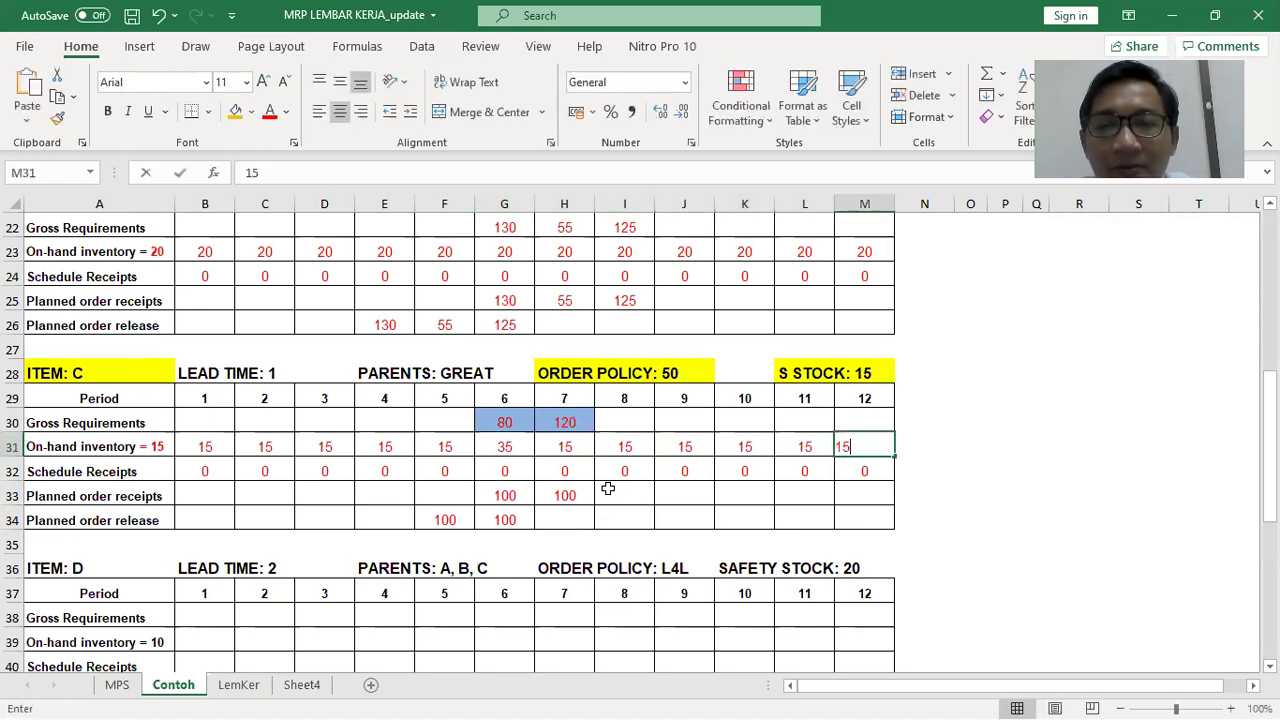
{"action": "key", "text": "Right"}
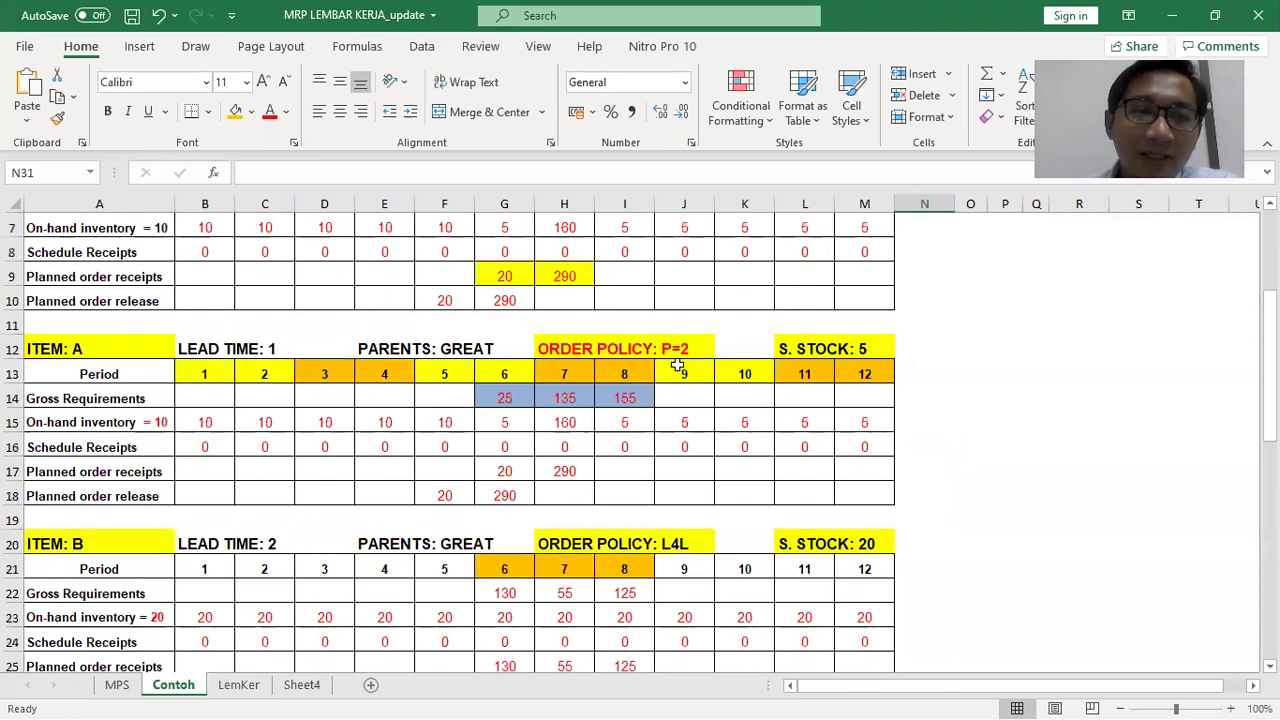
Delete rows 12–18 holding the duplicate item A table
{"action": "scroll", "coordinate": [679, 365], "scroll_direction": "up", "scroll_amount": 6}
{"action": "scroll", "coordinate": [118, 289], "scroll_direction": "down", "scroll_amount": 5}
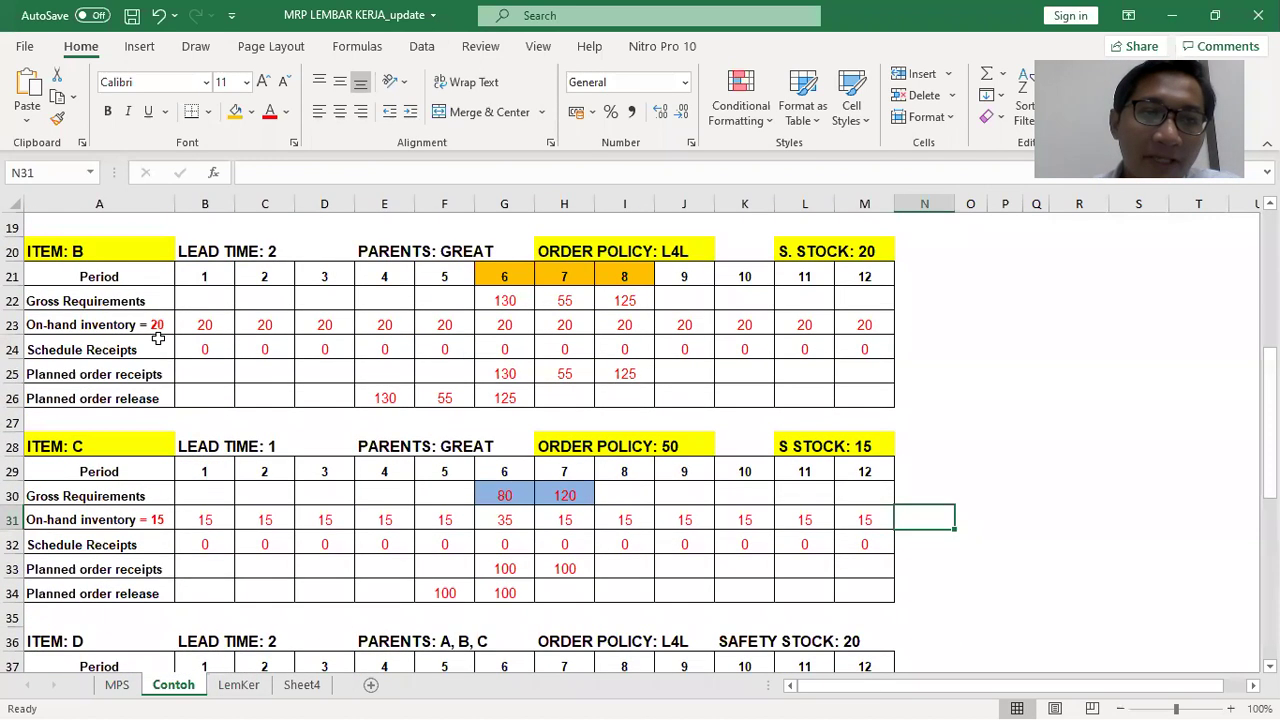
{"action": "scroll", "coordinate": [158, 340], "scroll_direction": "up", "scroll_amount": 6}
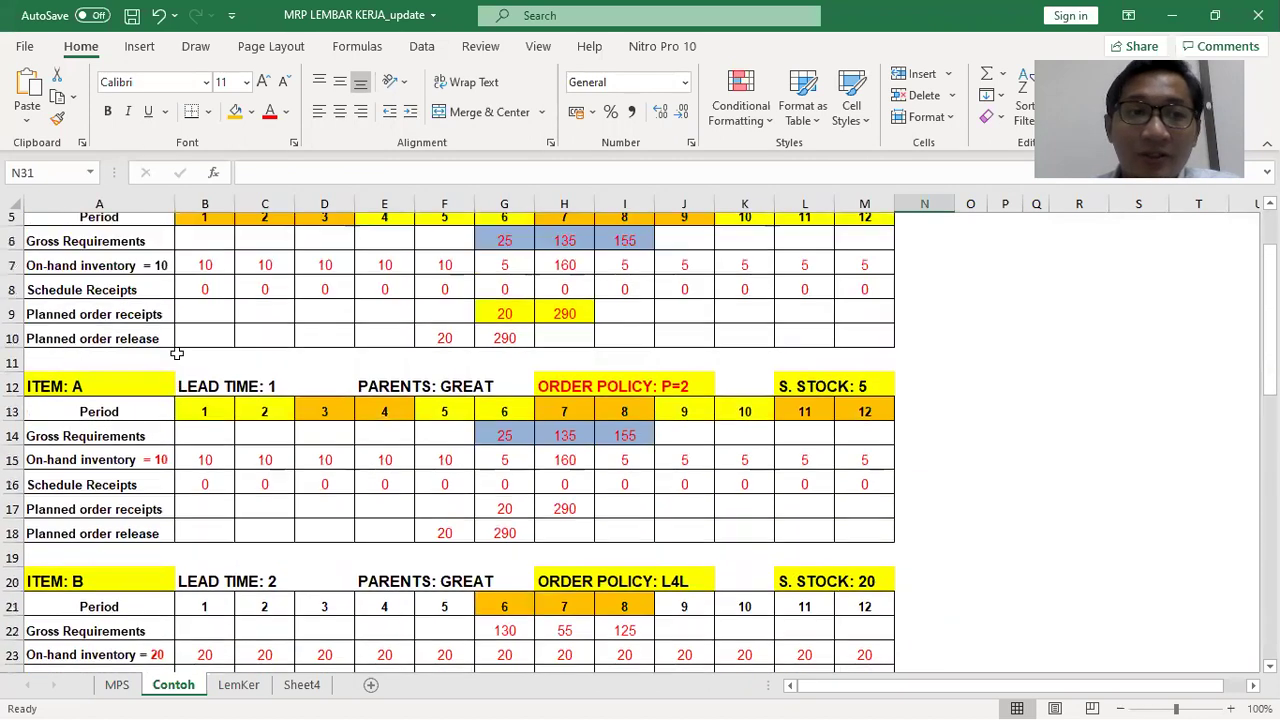
{"action": "scroll", "coordinate": [178, 352], "scroll_direction": "down", "scroll_amount": 1}
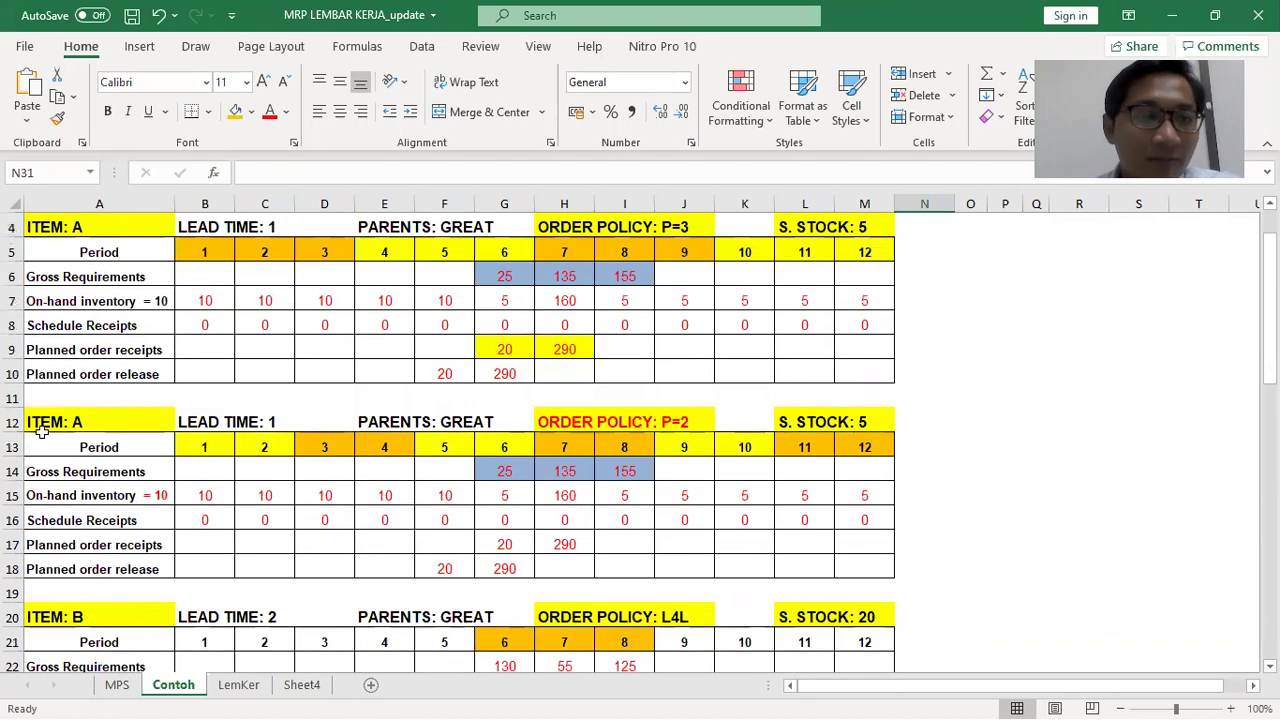
{"action": "left_click_drag", "start_coordinate": [10, 422], "coordinate": [6, 578]}
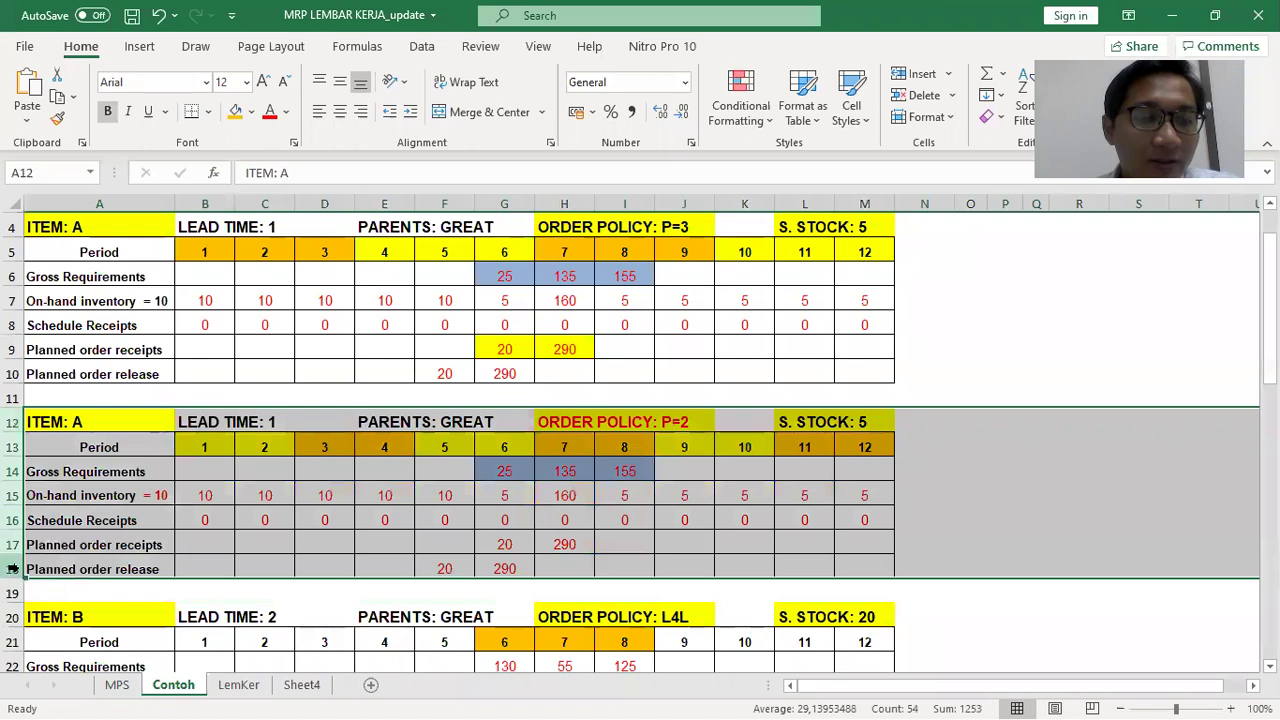
{"action": "right_click", "coordinate": [8, 576]}
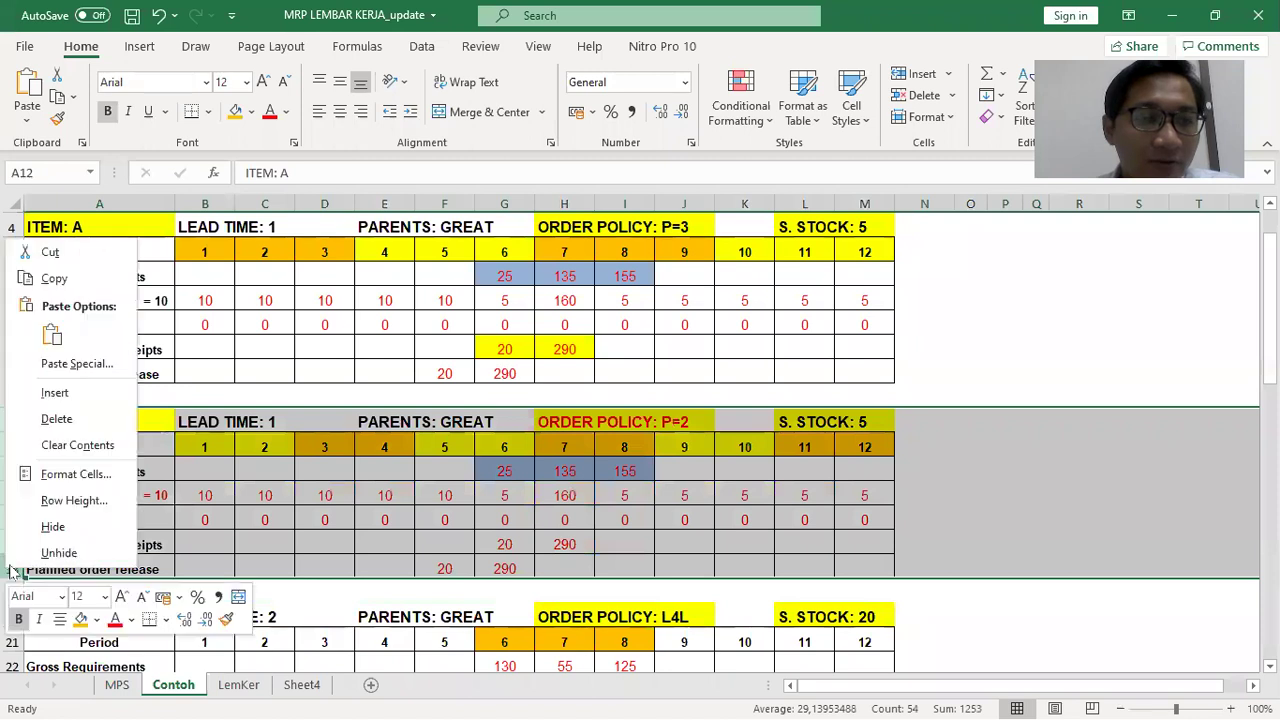
{"action": "left_click", "coordinate": [78, 420]}
Delete the blank row 11 below the item A table
{"action": "left_click", "coordinate": [82, 397]}
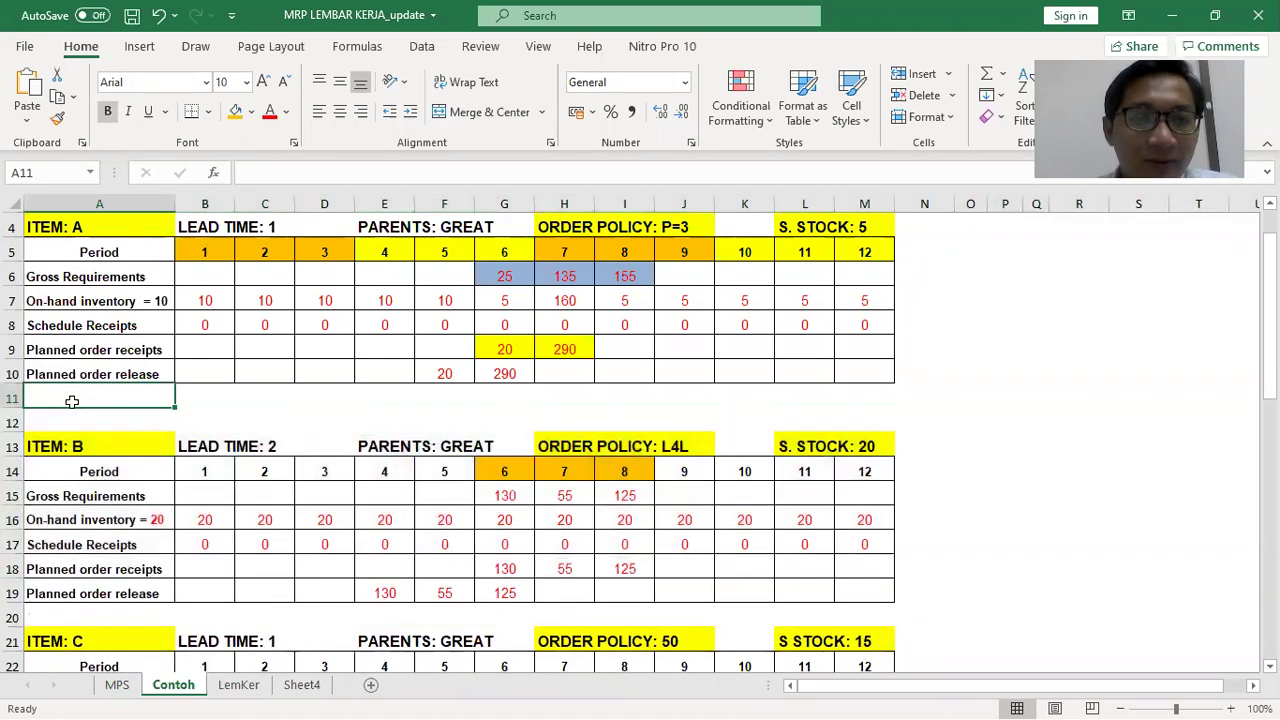
{"action": "right_click", "coordinate": [9, 388]}
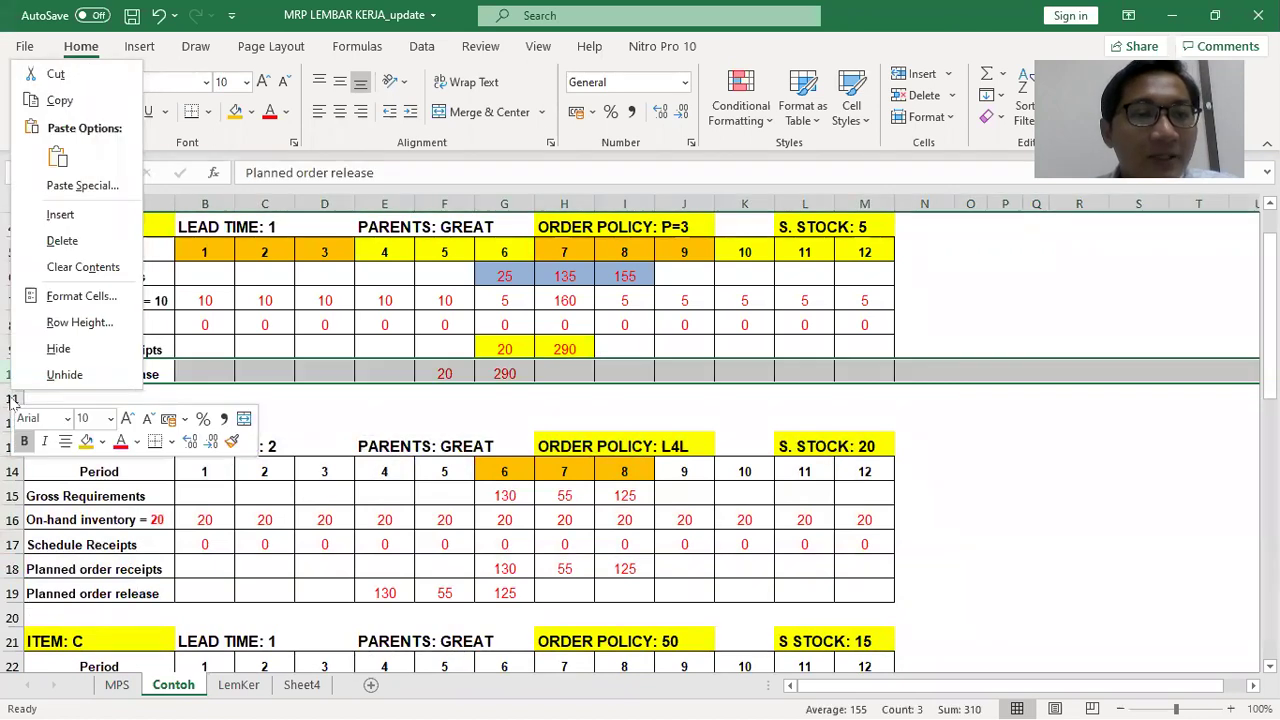
{"action": "left_click", "coordinate": [12, 398]}
{"action": "right_click", "coordinate": [12, 402]}
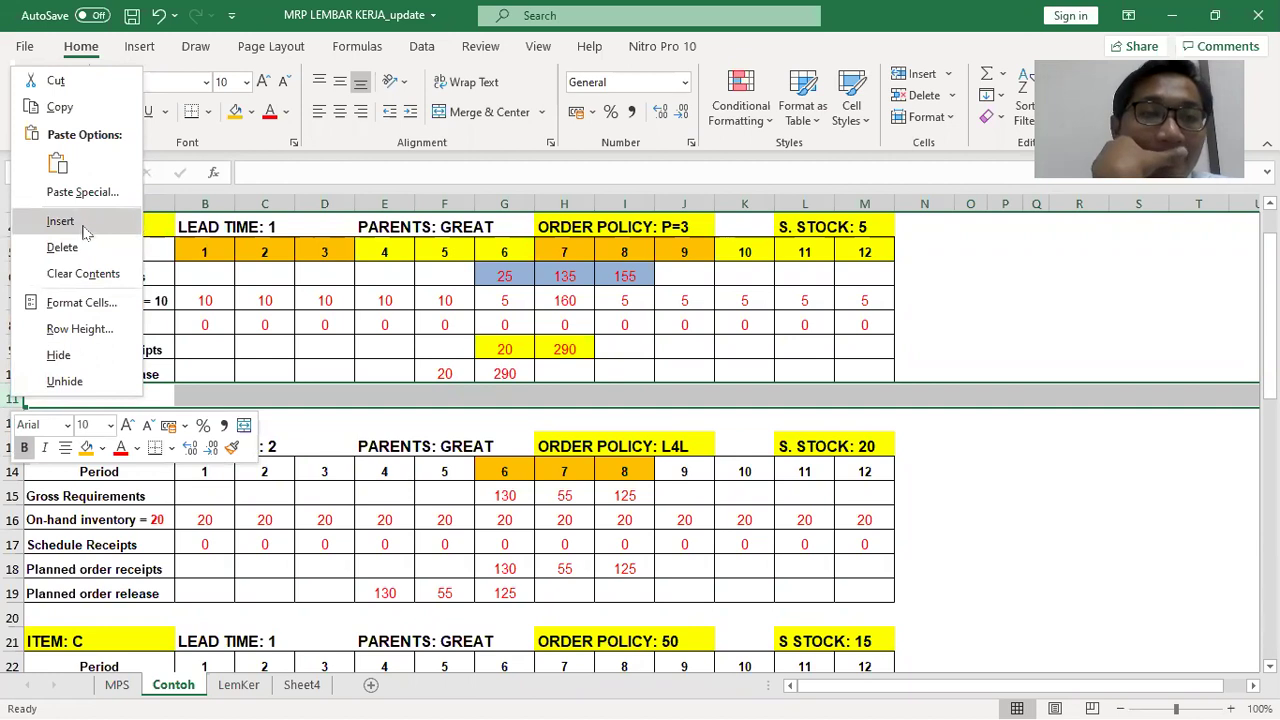
{"action": "left_click", "coordinate": [62, 247]}
{"action": "left_click", "coordinate": [858, 515]}
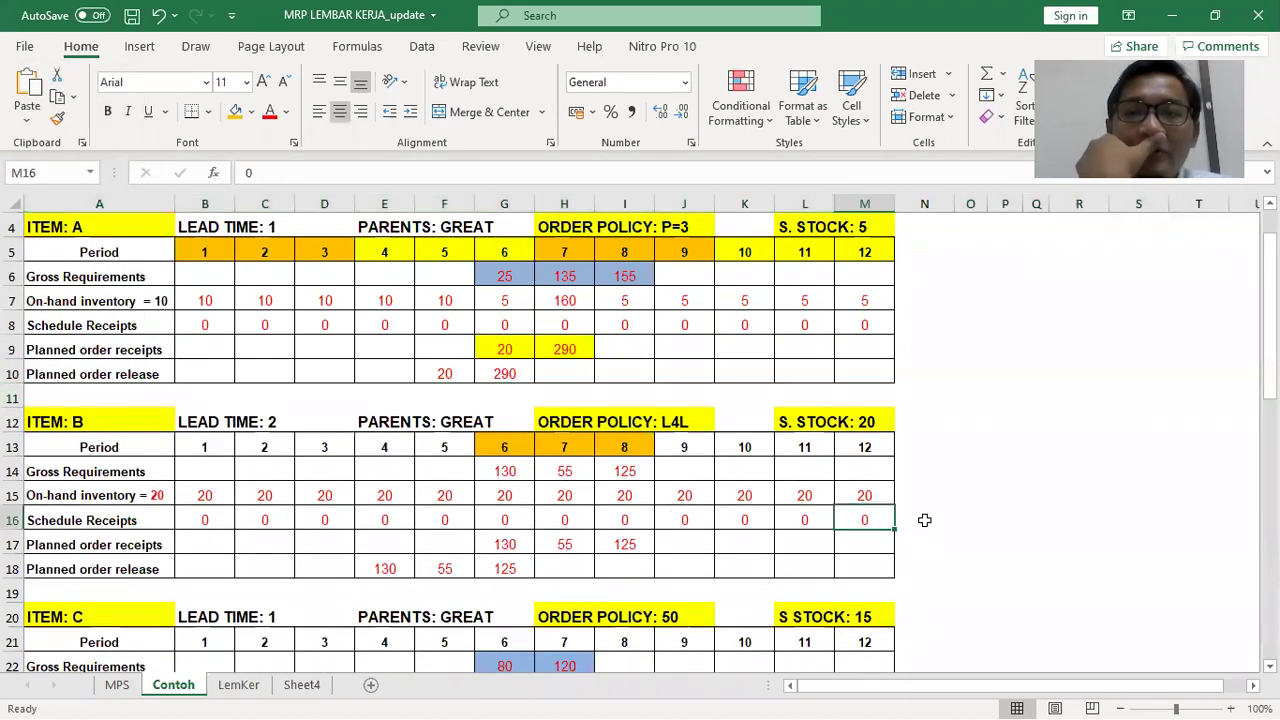
{"action": "left_click", "coordinate": [945, 515]}
Fill the ITEM: D label cell A28 yellow
{"action": "scroll", "coordinate": [930, 512], "scroll_direction": "down", "scroll_amount": 5}
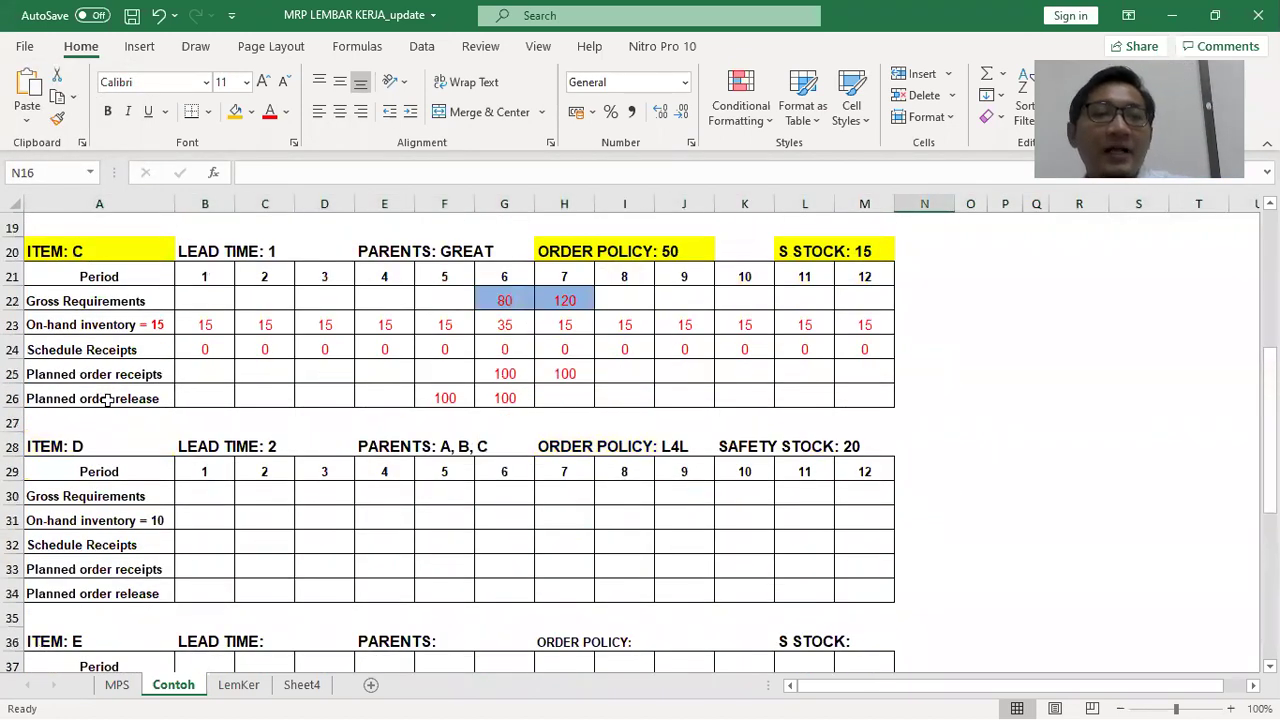
{"action": "left_click", "coordinate": [42, 446]}
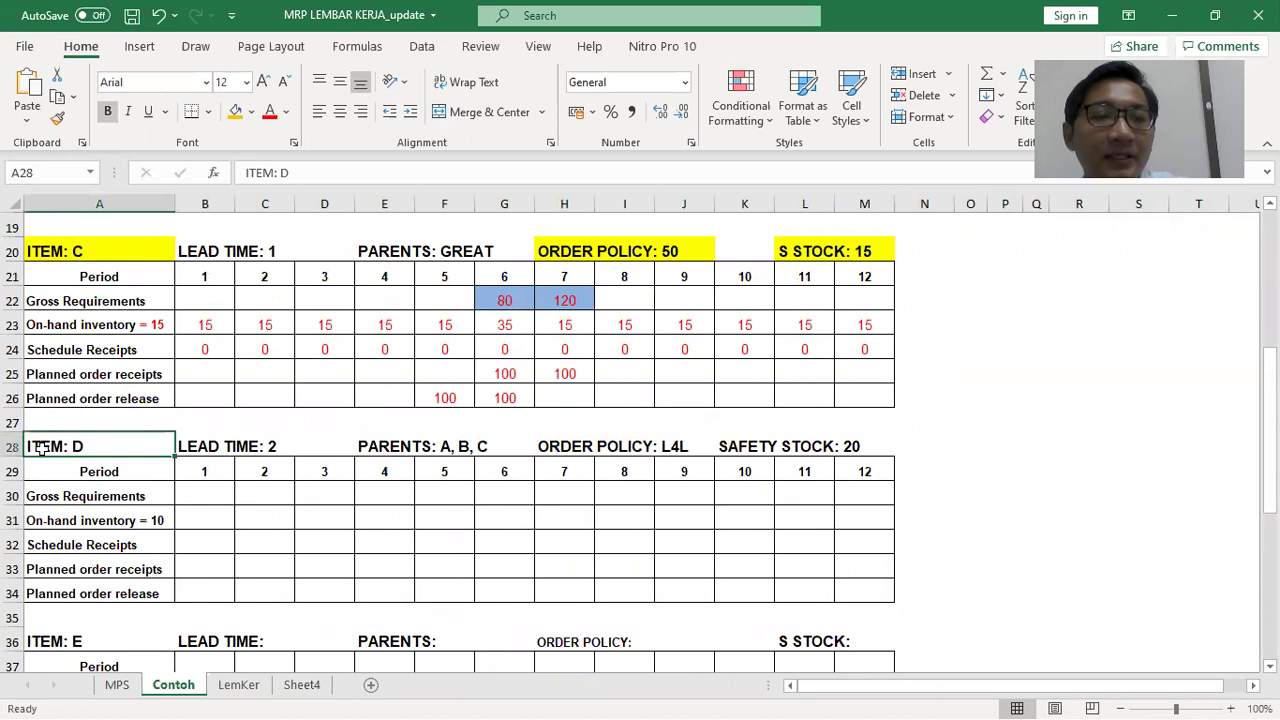
{"action": "left_click", "coordinate": [251, 112]}
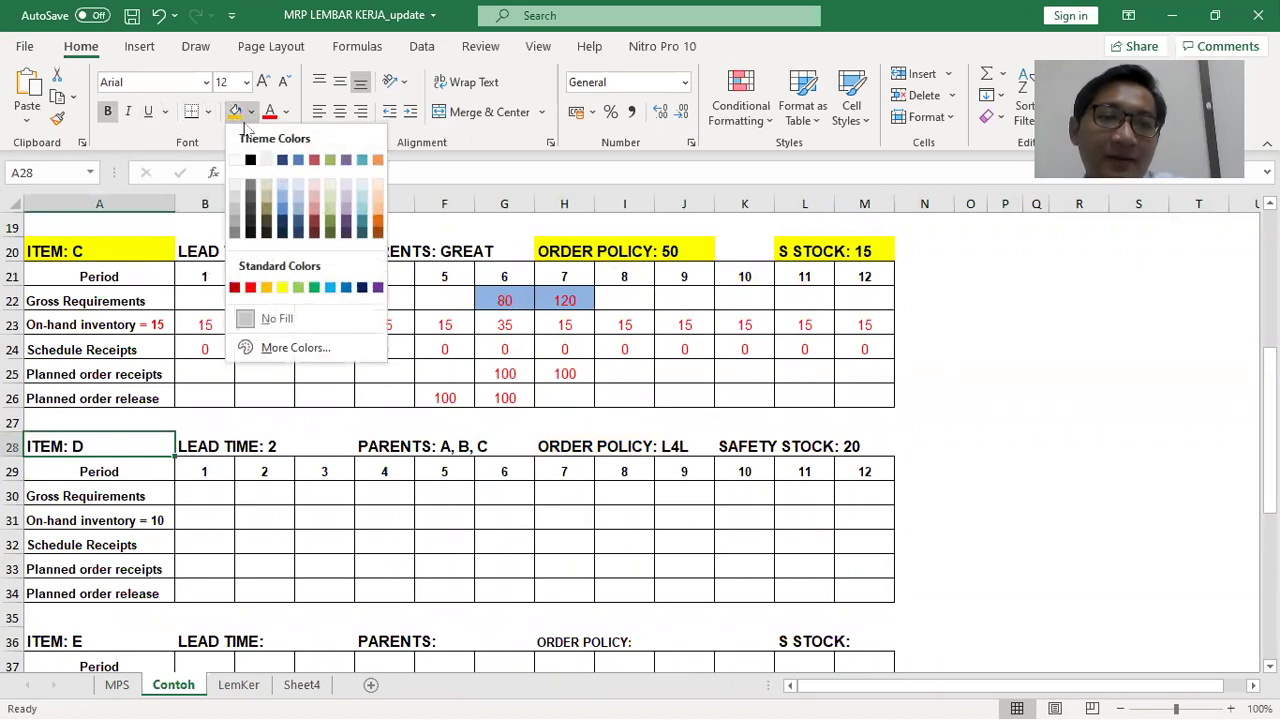
{"action": "left_click", "coordinate": [283, 288]}
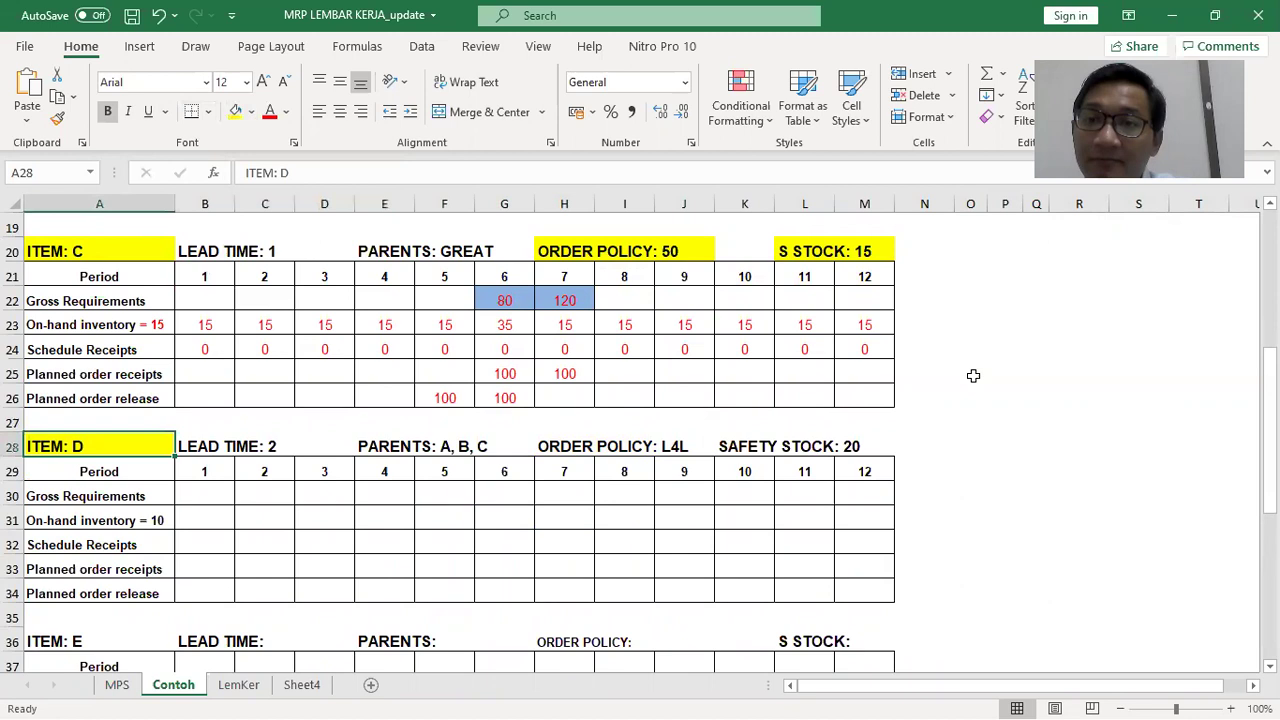
{"action": "left_click", "coordinate": [973, 375]}
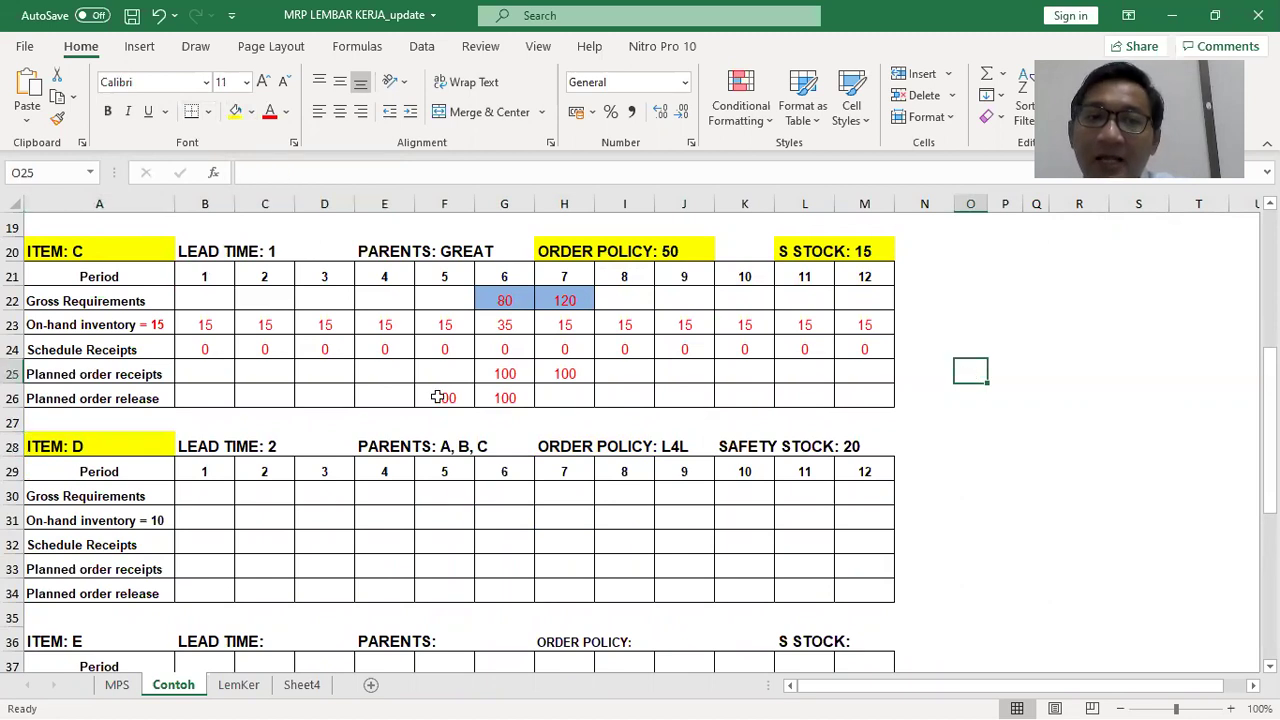
Bring up the Contoh Soal MRP Word document and scroll to GREAT's product structure
{"action": "key", "text": "alt+Tab"}
{"action": "key", "text": "Tab"}
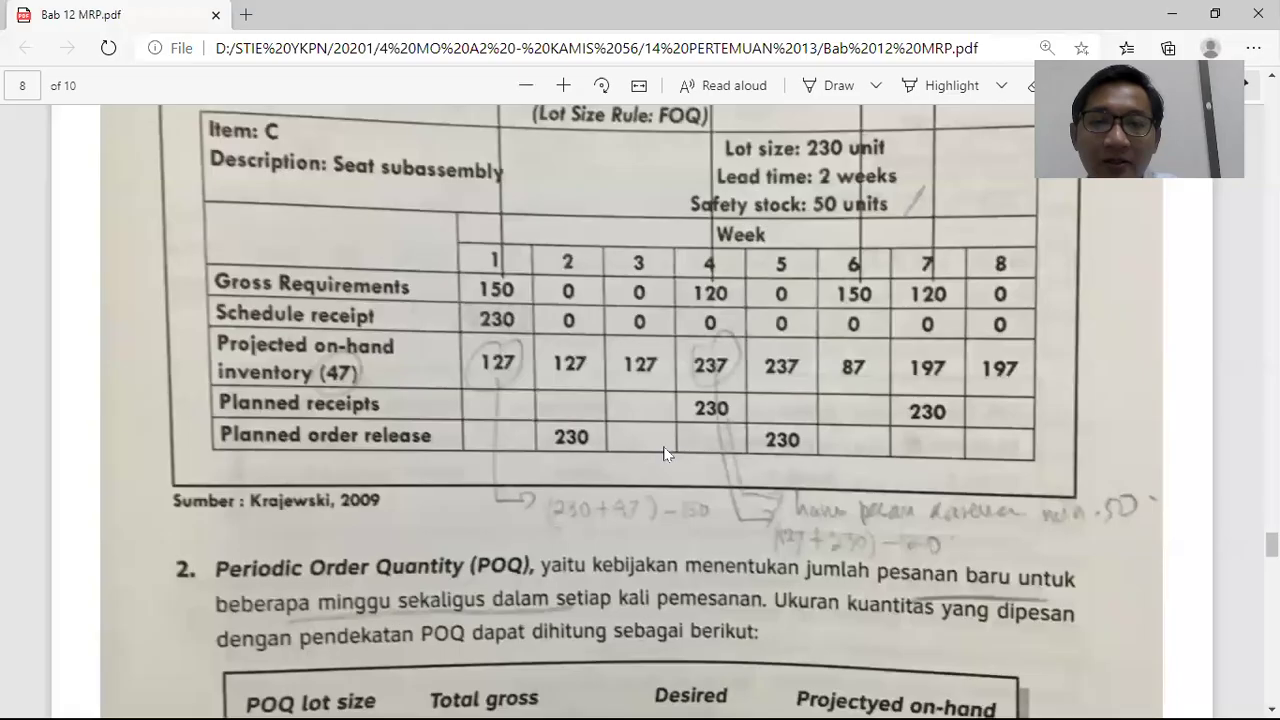
{"action": "key", "text": "alt+Tab"}
{"action": "key", "text": "Tab"}
{"action": "key", "text": "Tab"}
{"action": "scroll", "coordinate": [1035, 486], "scroll_direction": "down", "scroll_amount": 1}
{"action": "scroll", "coordinate": [1035, 486], "scroll_direction": "down", "scroll_amount": 3}
{"action": "scroll", "coordinate": [1030, 483], "scroll_direction": "down", "scroll_amount": 1}
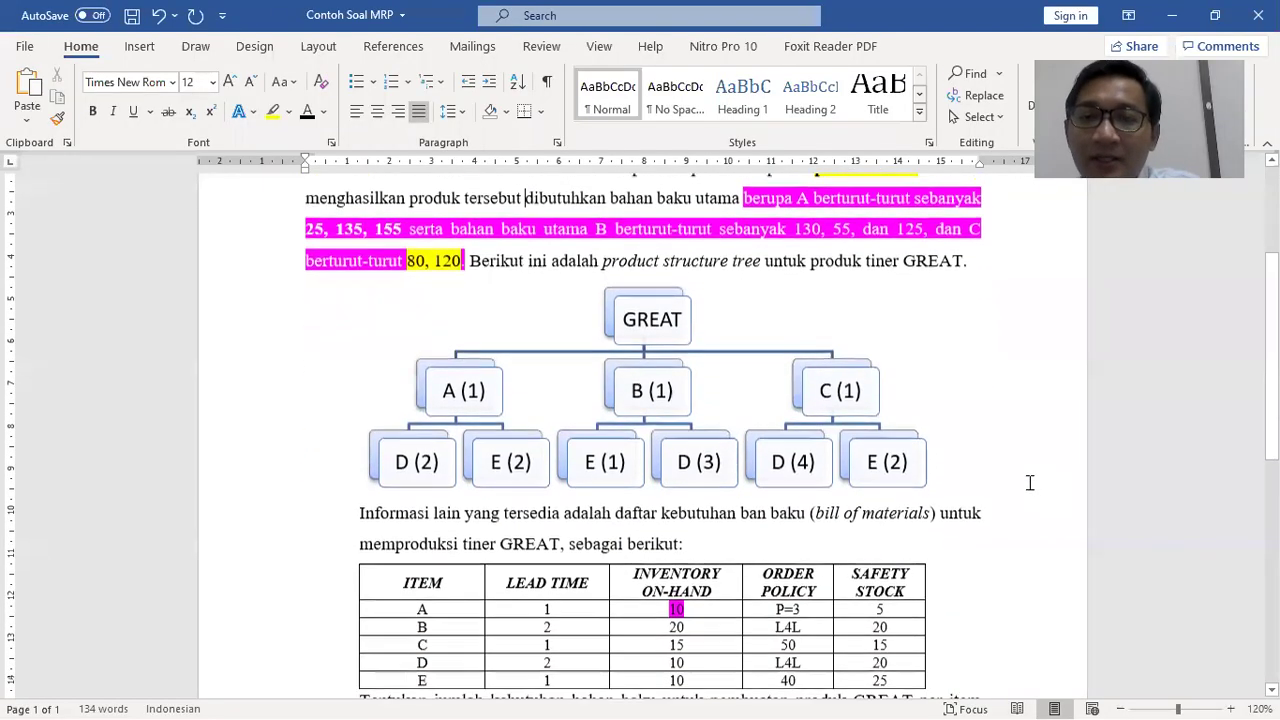
Point out item D under A (2), B (3) and C (4) in the product tree
{"action": "left_click", "coordinate": [411, 461]}
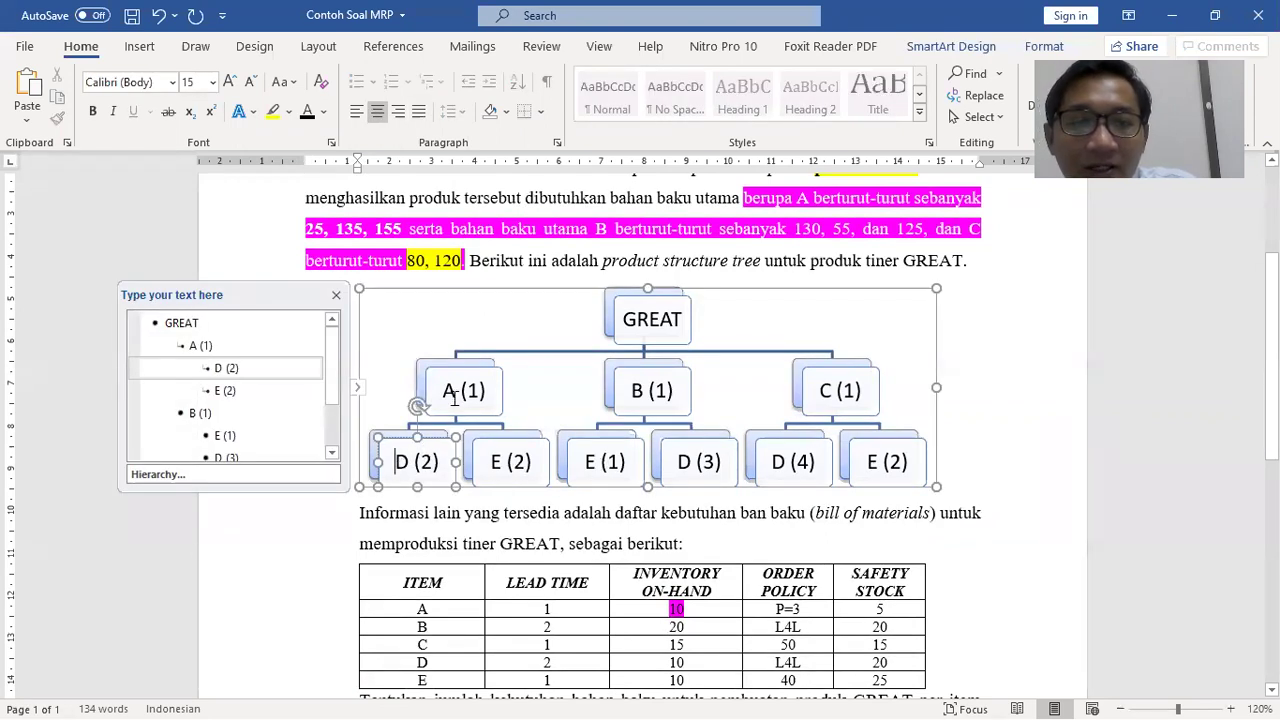
{"action": "left_click", "coordinate": [657, 392]}
{"action": "left_click", "coordinate": [683, 461]}
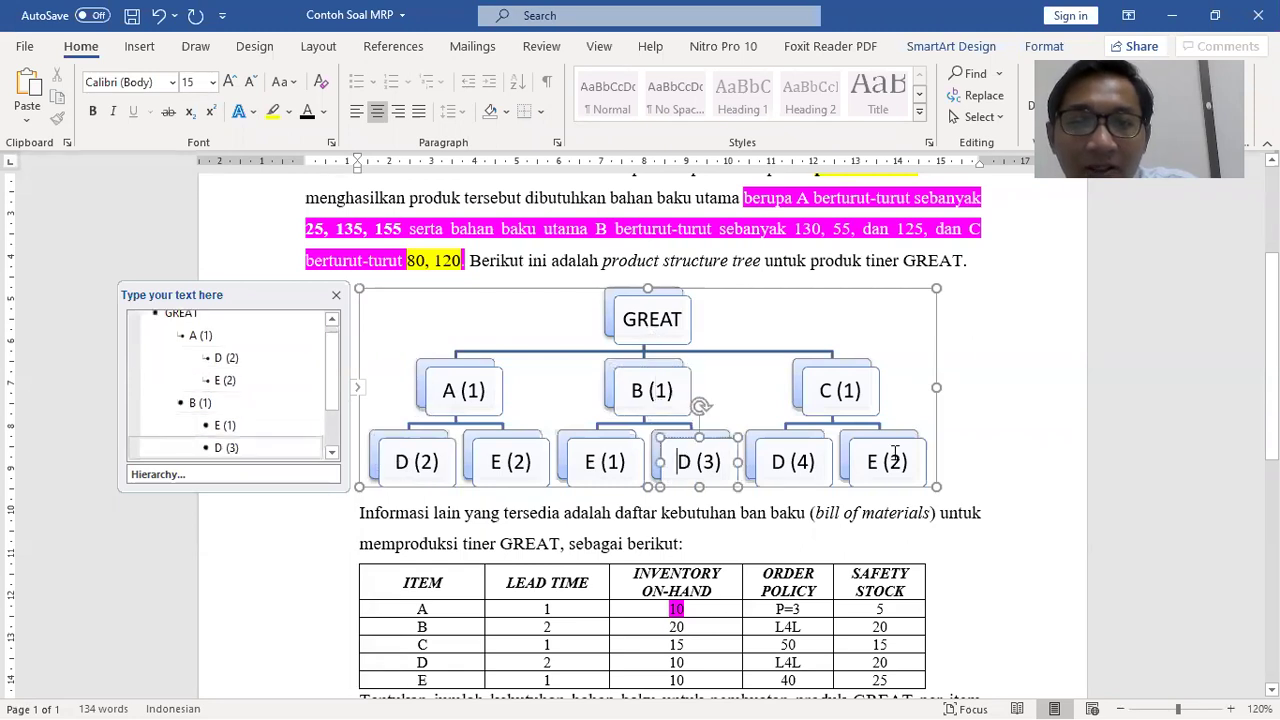
{"action": "left_click", "coordinate": [853, 400]}
{"action": "left_click", "coordinate": [803, 457]}
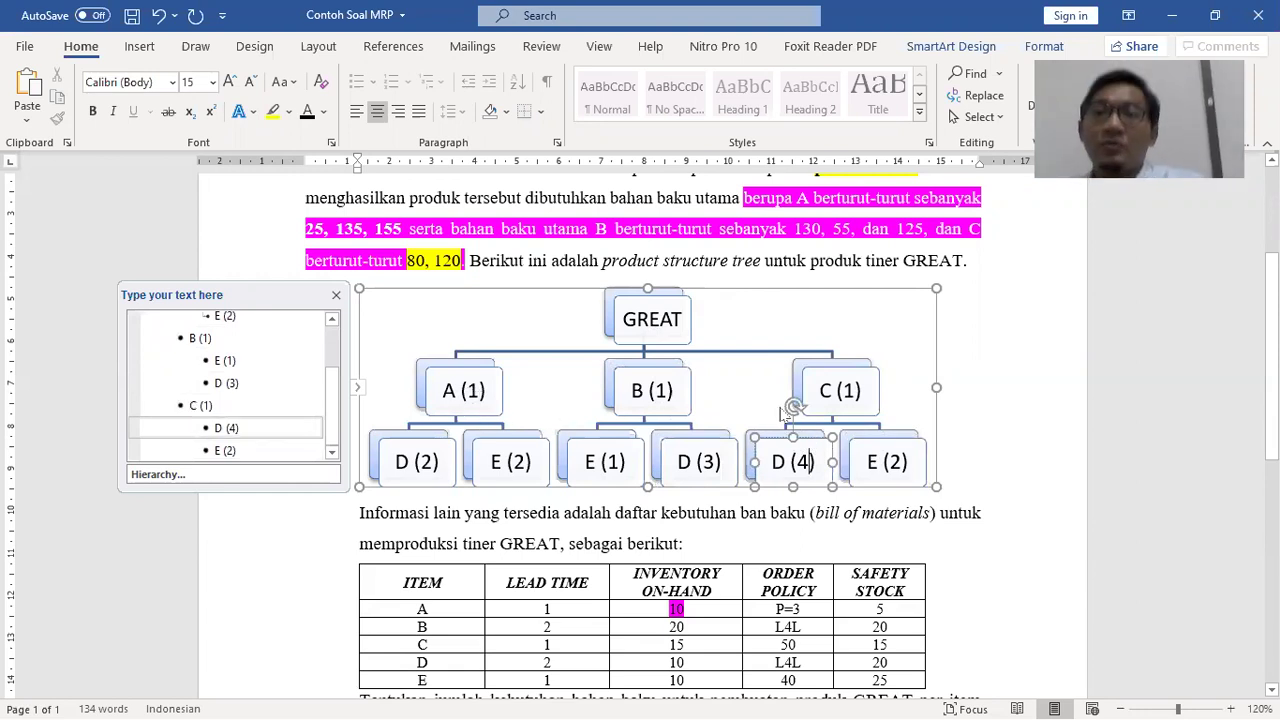
{"action": "left_click", "coordinate": [497, 404]}
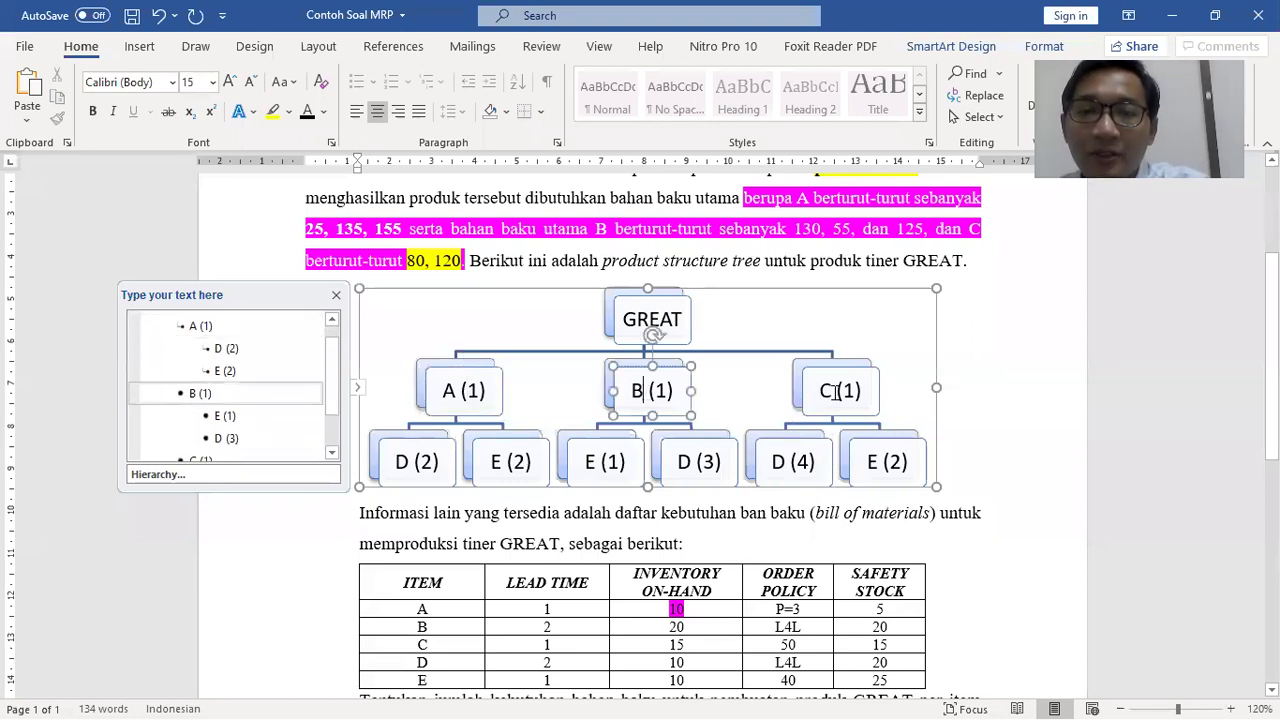
{"action": "left_click", "coordinate": [1163, 362]}
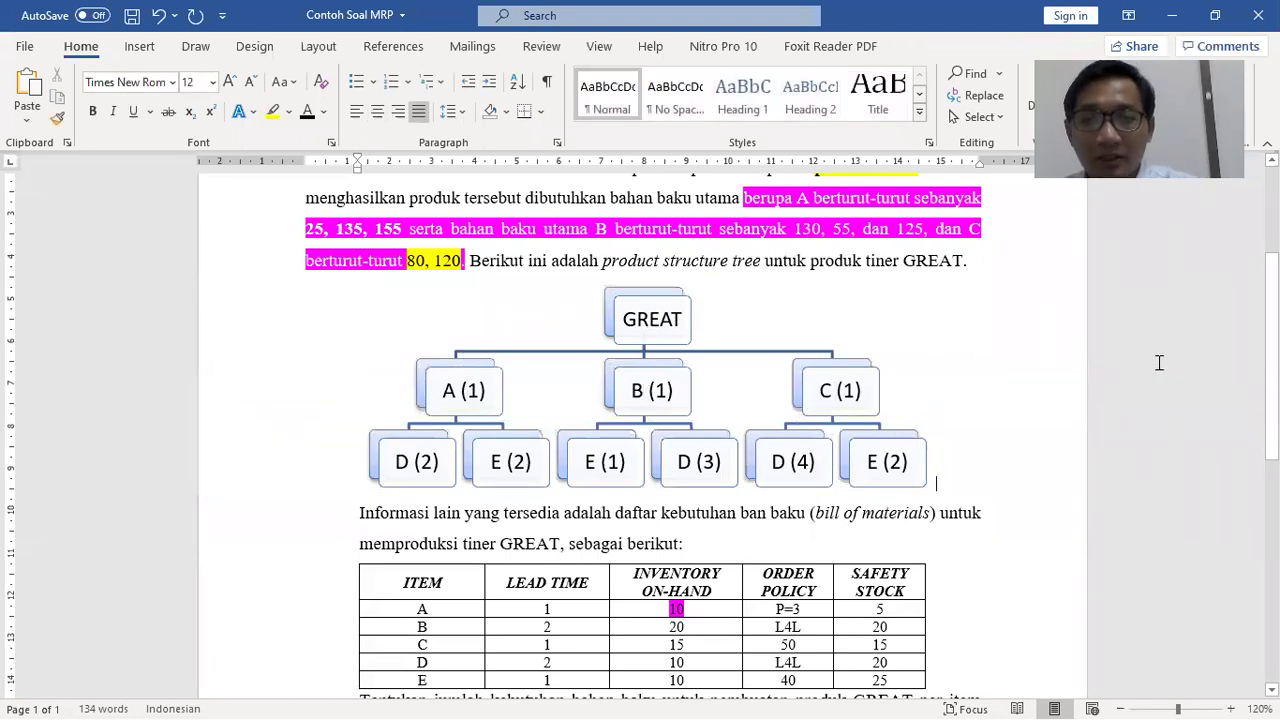
{"action": "key", "text": "alt+Tab"}
{"action": "key", "text": "alt+Tab"}
{"action": "key", "text": "alt+Tab"}
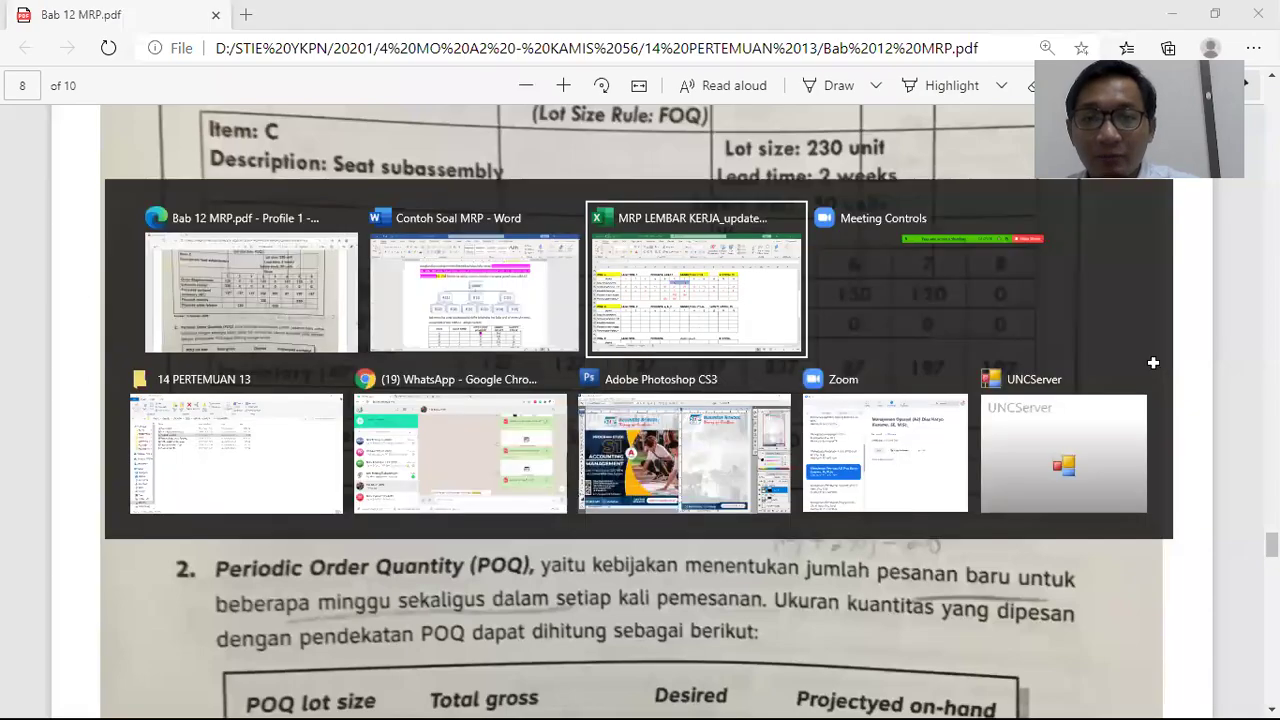
Fill item D's PARENTS: A, B, C label (E28:G28) with yellow
{"action": "left_click_drag", "start_coordinate": [372, 450], "coordinate": [493, 446]}
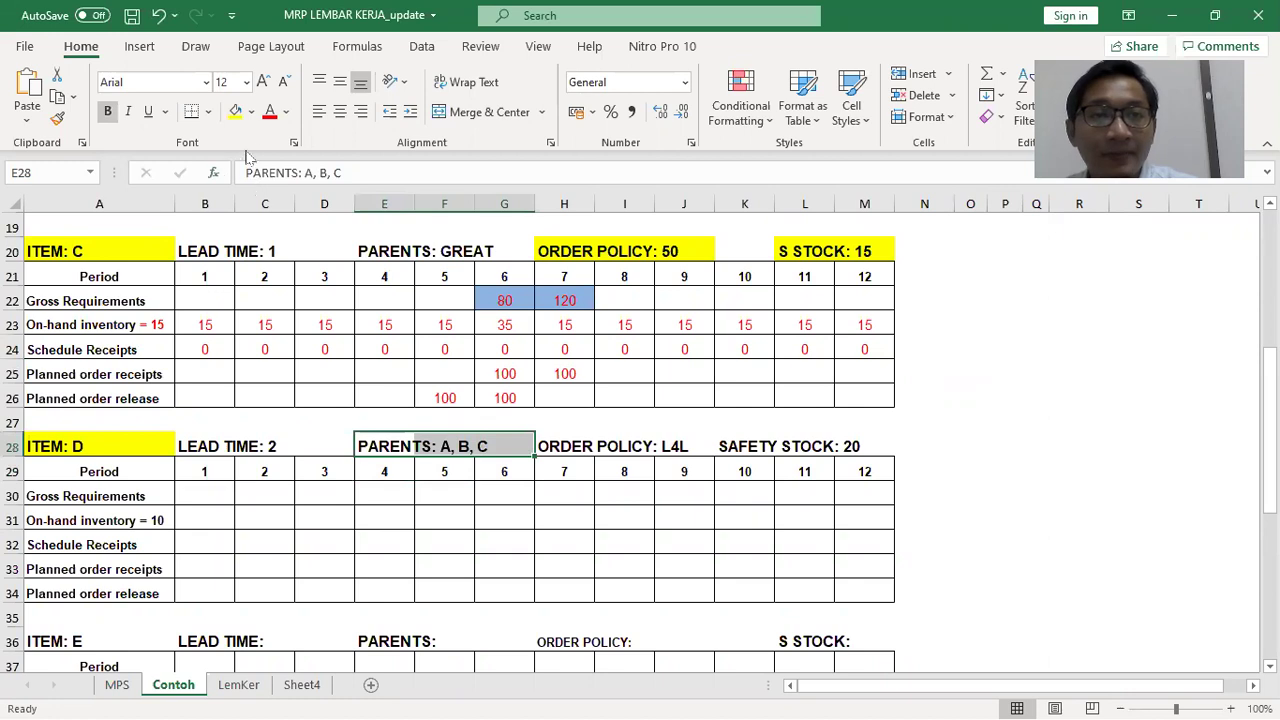
{"action": "left_click", "coordinate": [235, 111]}
{"action": "left_click", "coordinate": [945, 446]}
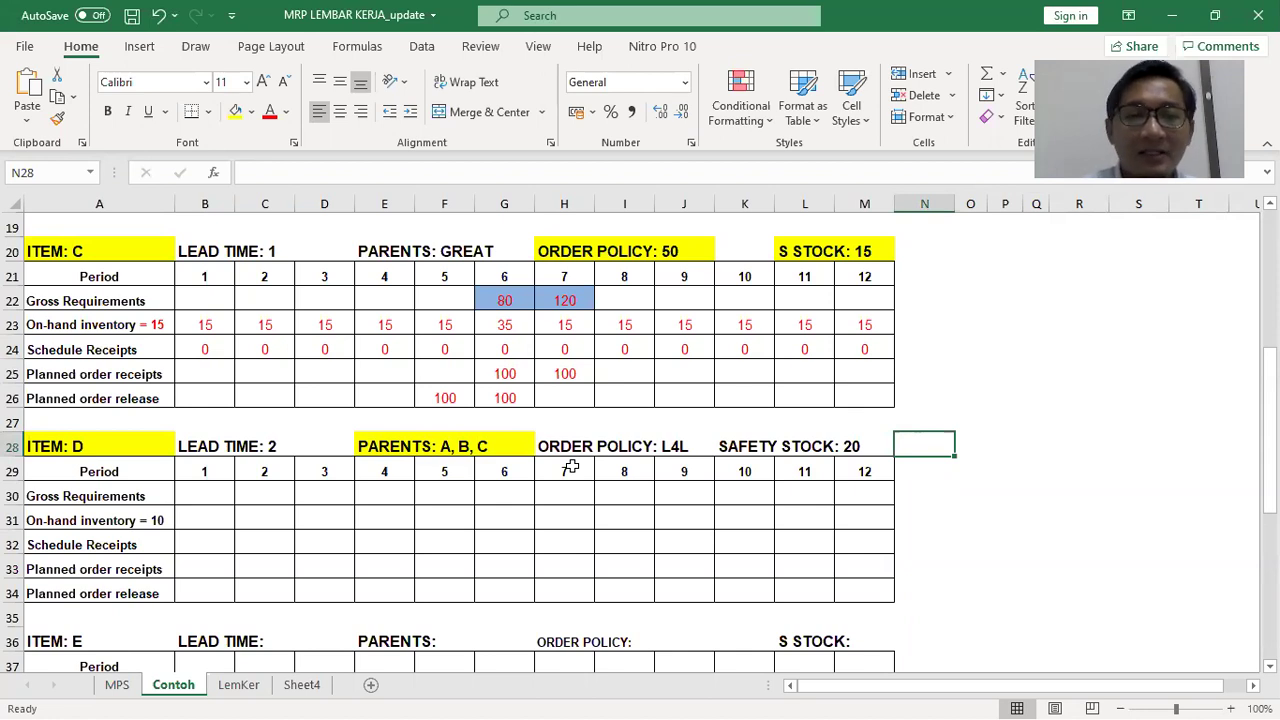
Check item D's gross requirements row, its period 4 requirement and period 6 receipts
{"action": "left_click_drag", "start_coordinate": [204, 497], "coordinate": [831, 498]}
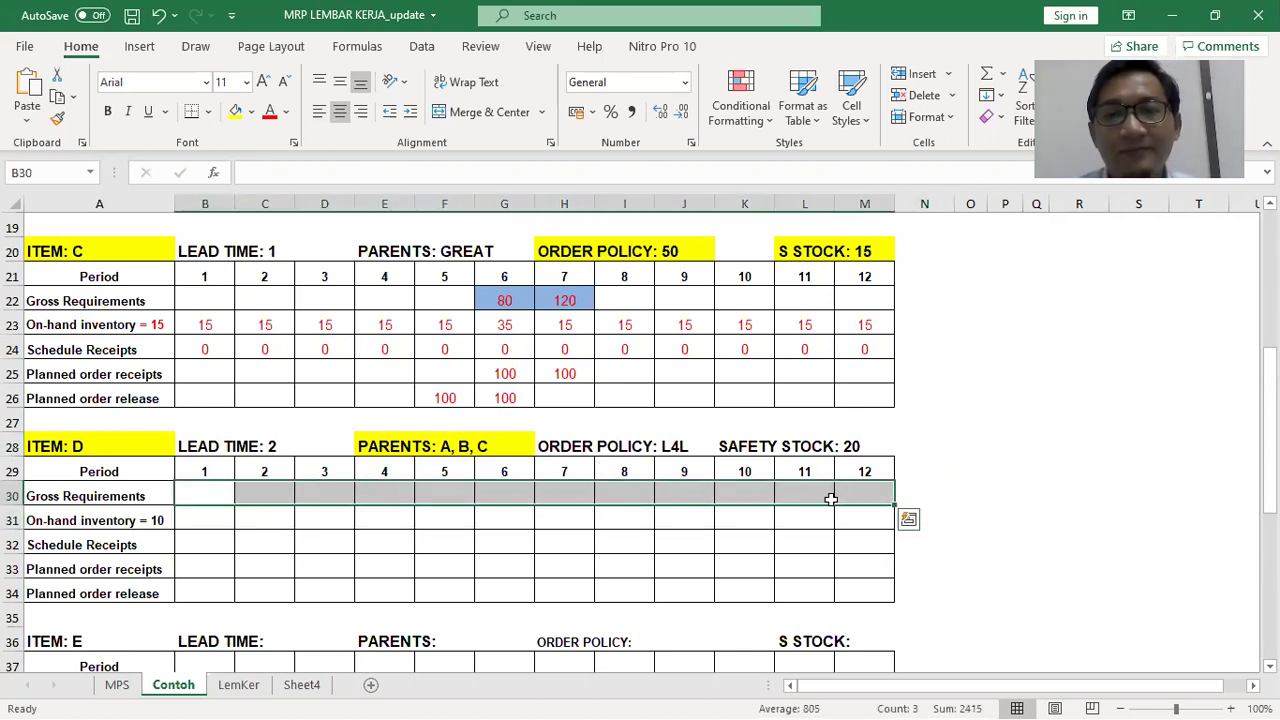
{"action": "left_click", "coordinate": [968, 443]}
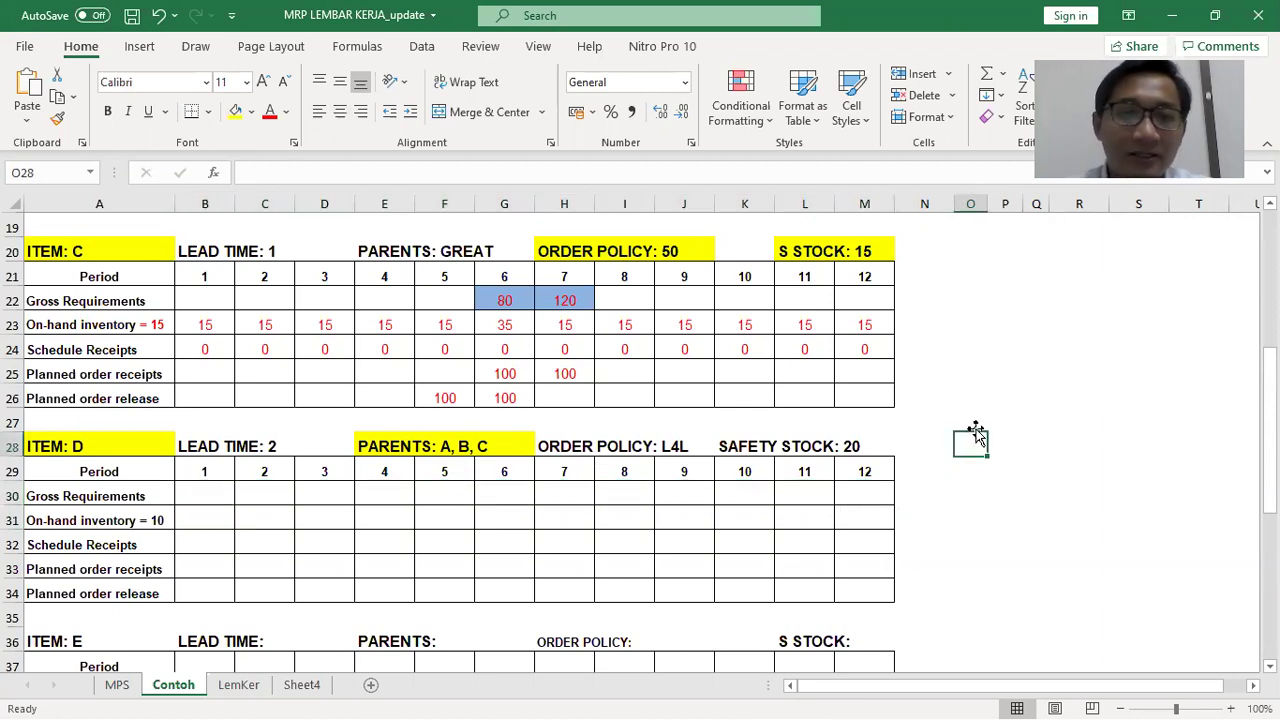
{"action": "left_click", "coordinate": [490, 543]}
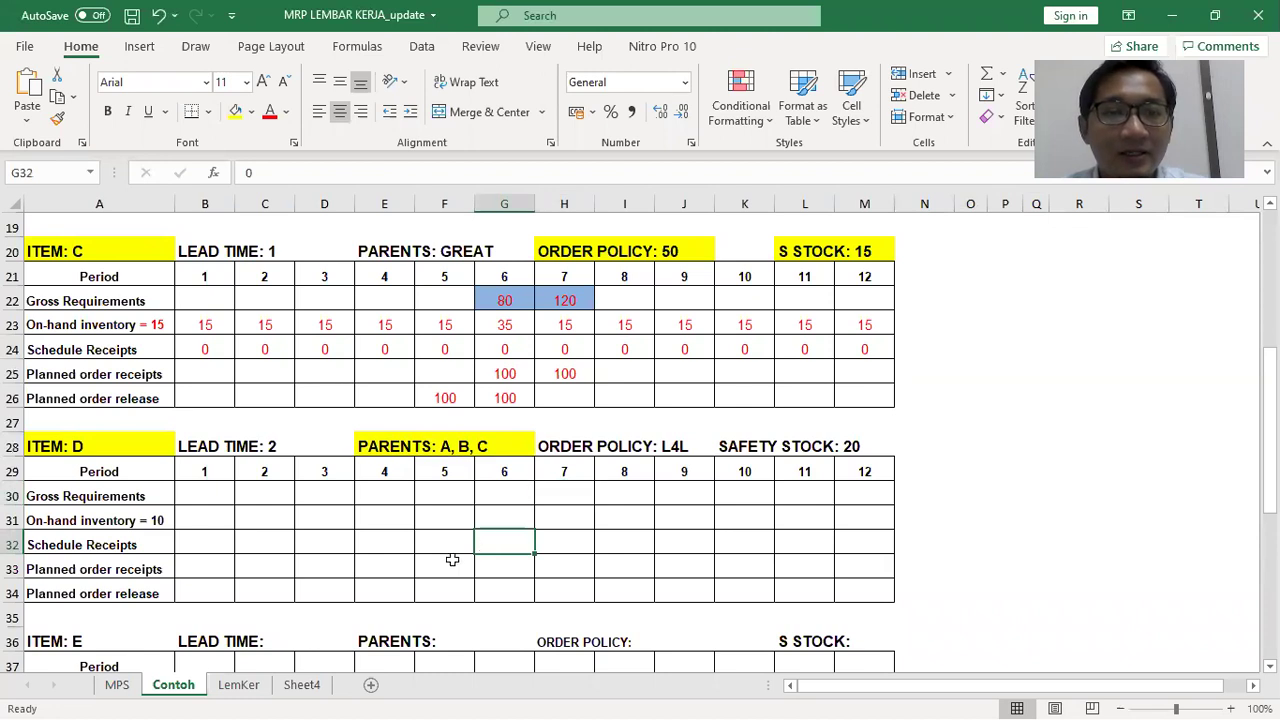
{"action": "left_click", "coordinate": [404, 497]}
{"action": "left_click_drag", "start_coordinate": [204, 490], "coordinate": [840, 495]}
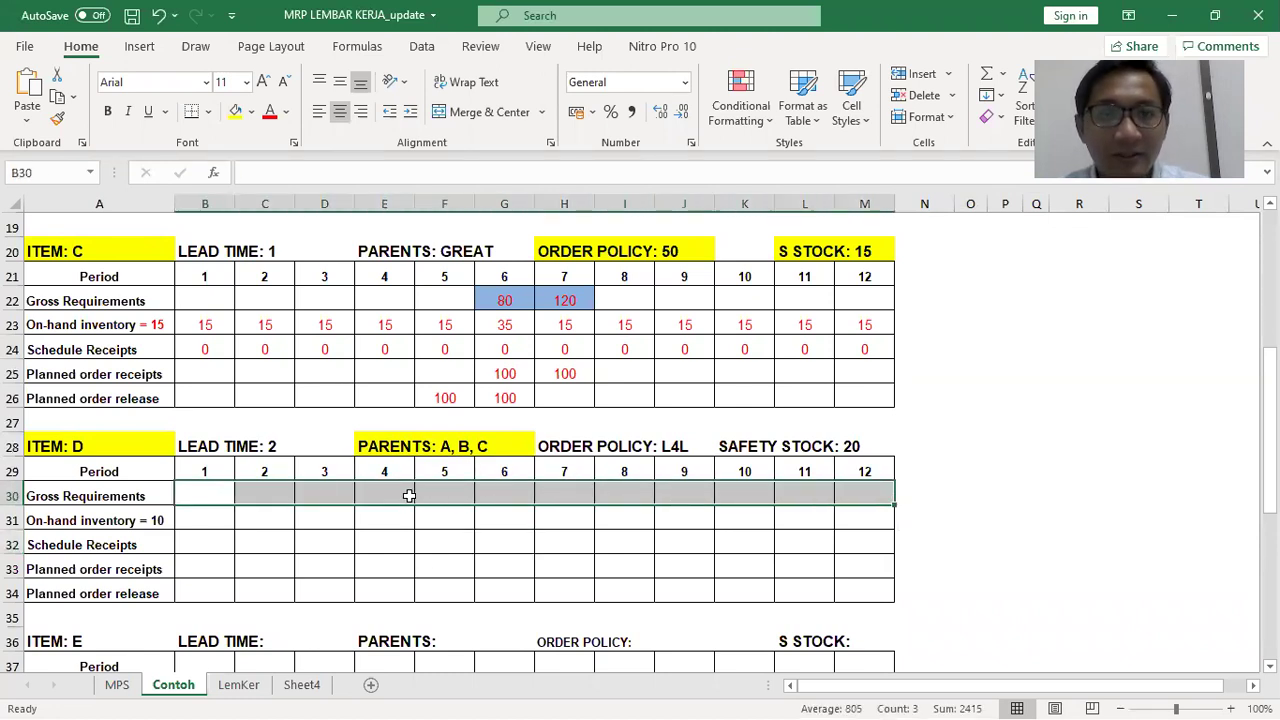
{"action": "left_click", "coordinate": [366, 492]}
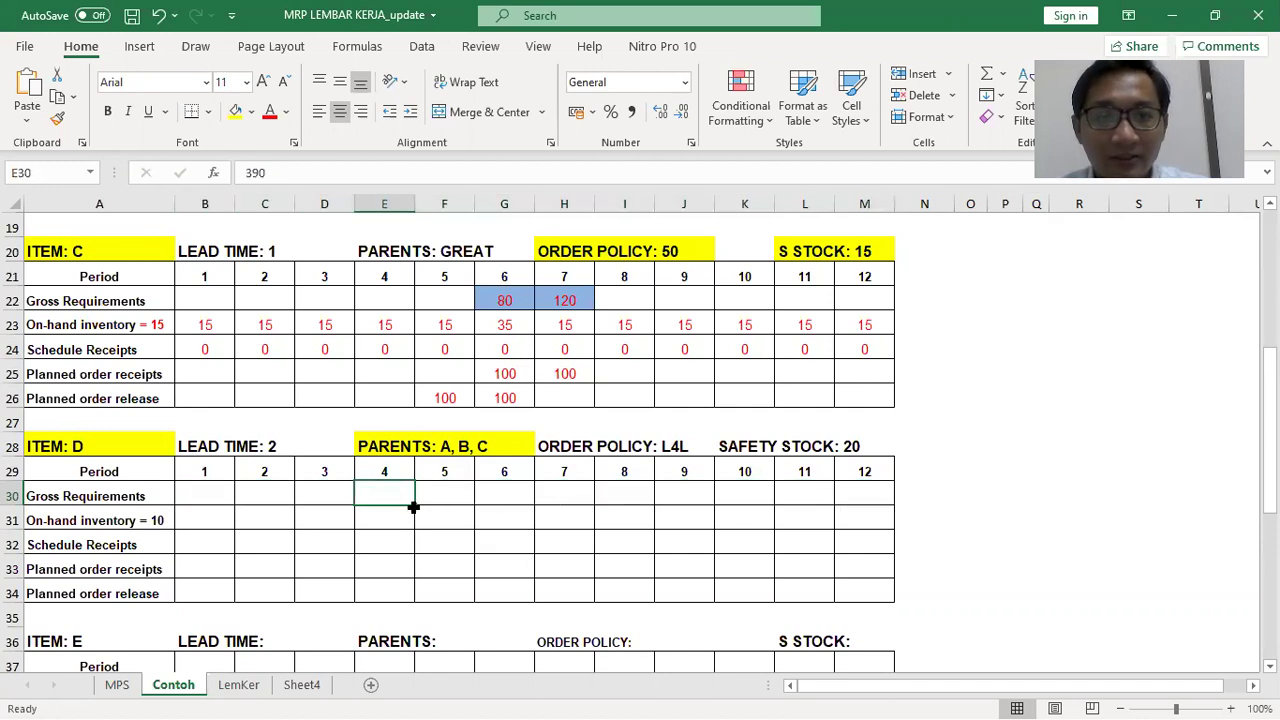
{"action": "left_click", "coordinate": [326, 496]}
{"action": "left_click", "coordinate": [368, 494]}
Compare against item A's period 5 release and reselect item D's gross requirements row
{"action": "scroll", "coordinate": [388, 495], "scroll_direction": "up", "scroll_amount": 2}
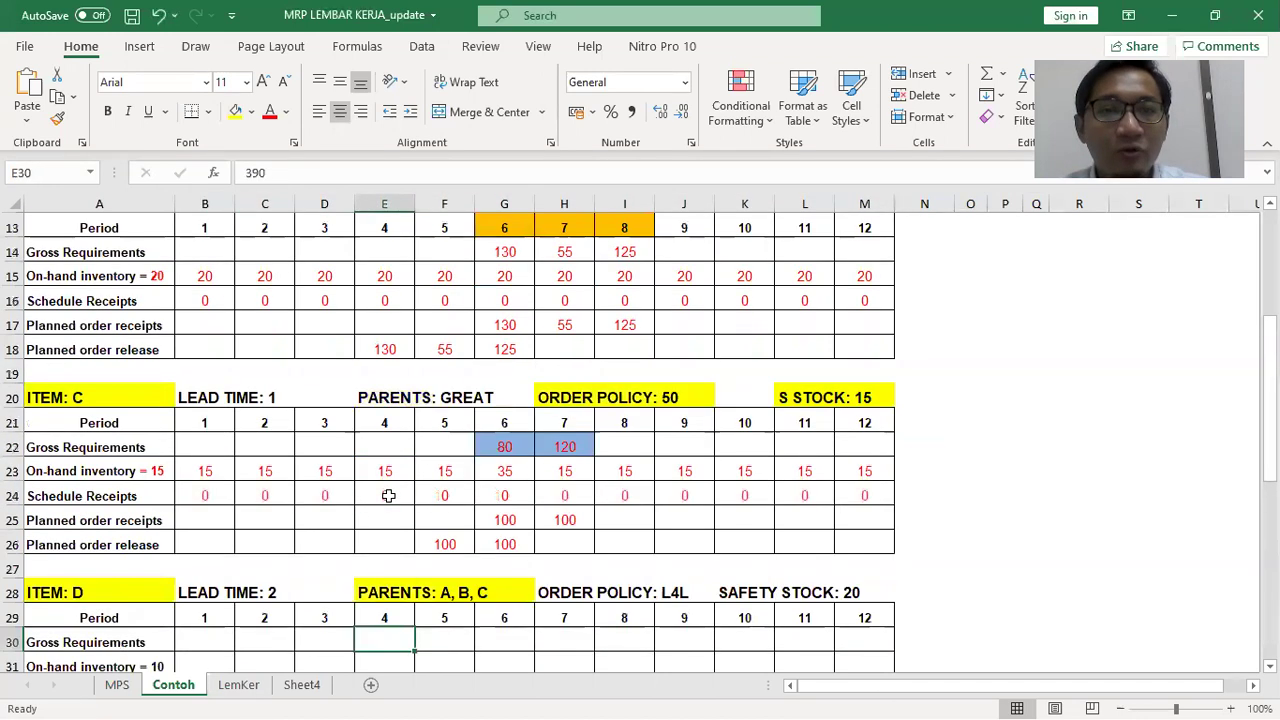
{"action": "scroll", "coordinate": [388, 495], "scroll_direction": "up", "scroll_amount": 4}
{"action": "scroll", "coordinate": [390, 490], "scroll_direction": "down", "scroll_amount": 2}
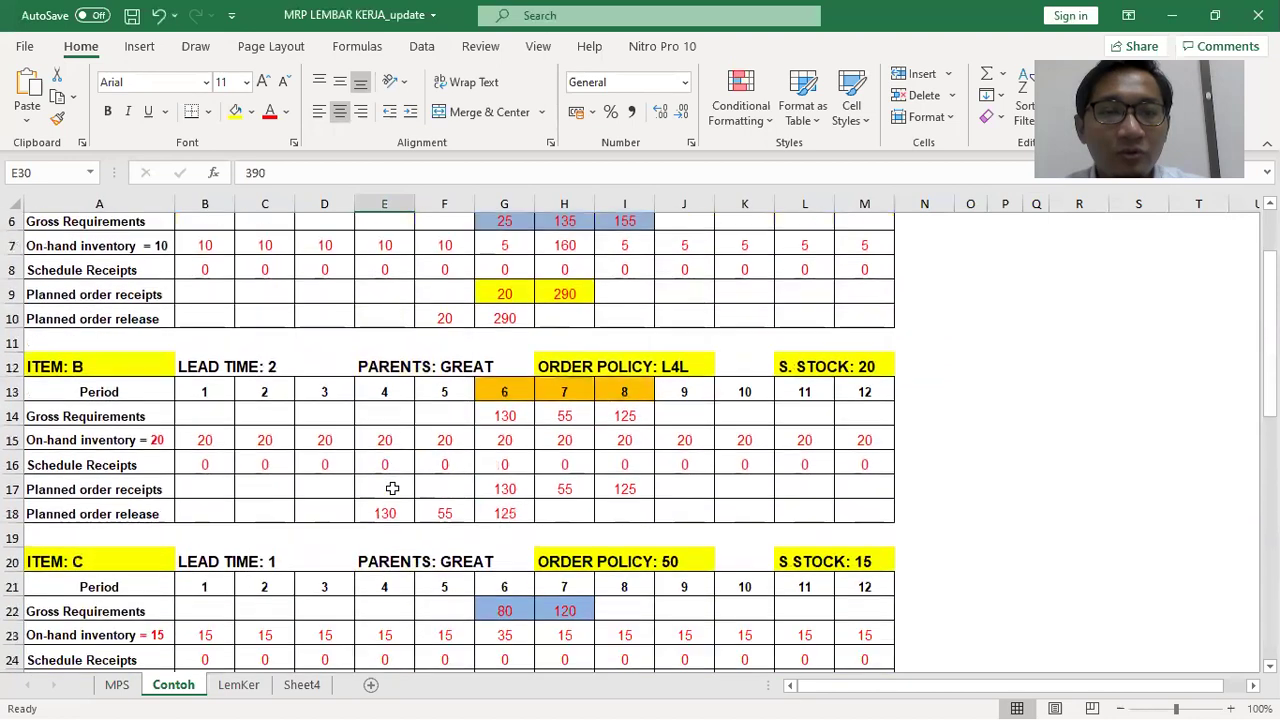
{"action": "scroll", "coordinate": [392, 488], "scroll_direction": "down", "scroll_amount": 3}
{"action": "scroll", "coordinate": [395, 480], "scroll_direction": "up", "scroll_amount": 5}
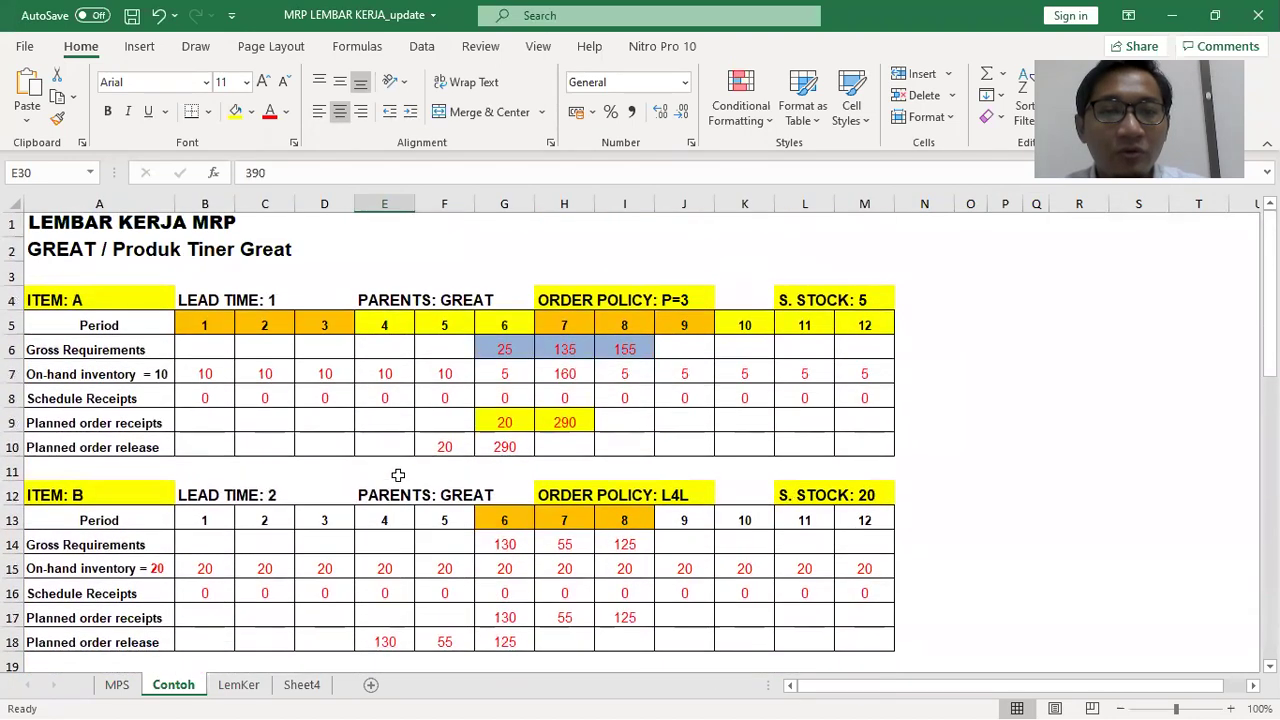
{"action": "left_click", "coordinate": [441, 447]}
{"action": "scroll", "coordinate": [520, 430], "scroll_direction": "down", "scroll_amount": 6}
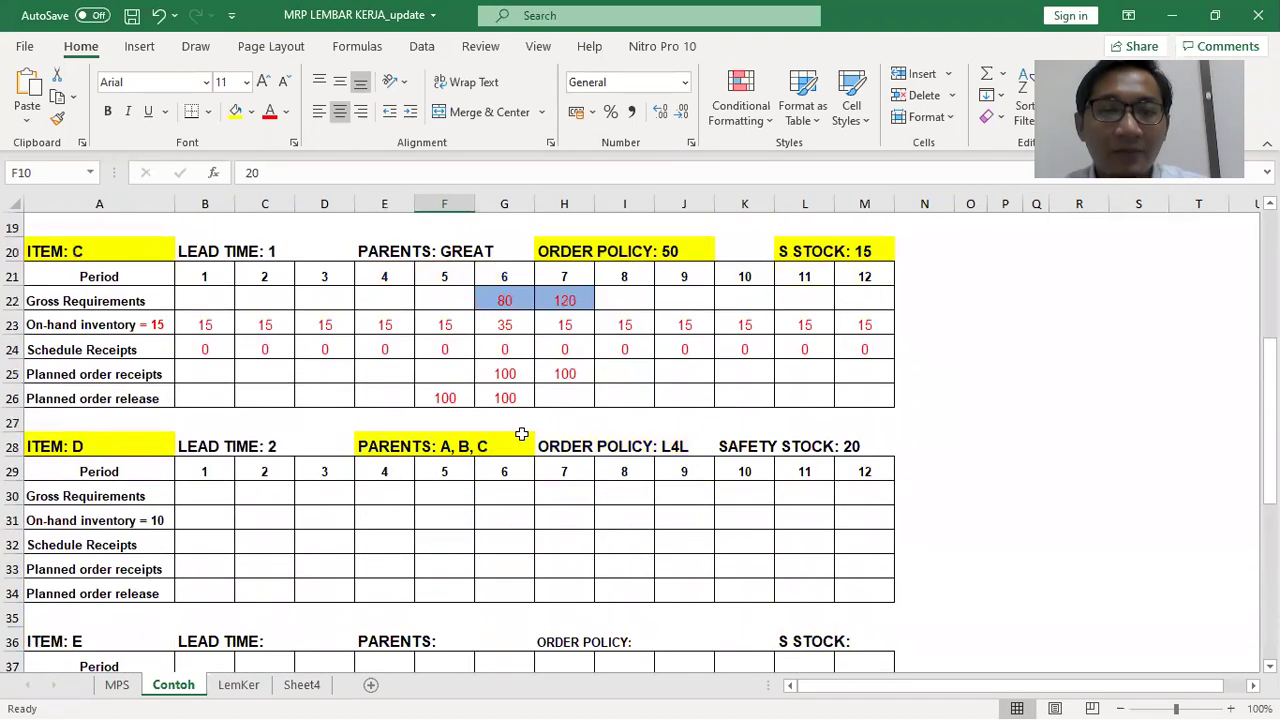
{"action": "left_click", "coordinate": [214, 495]}
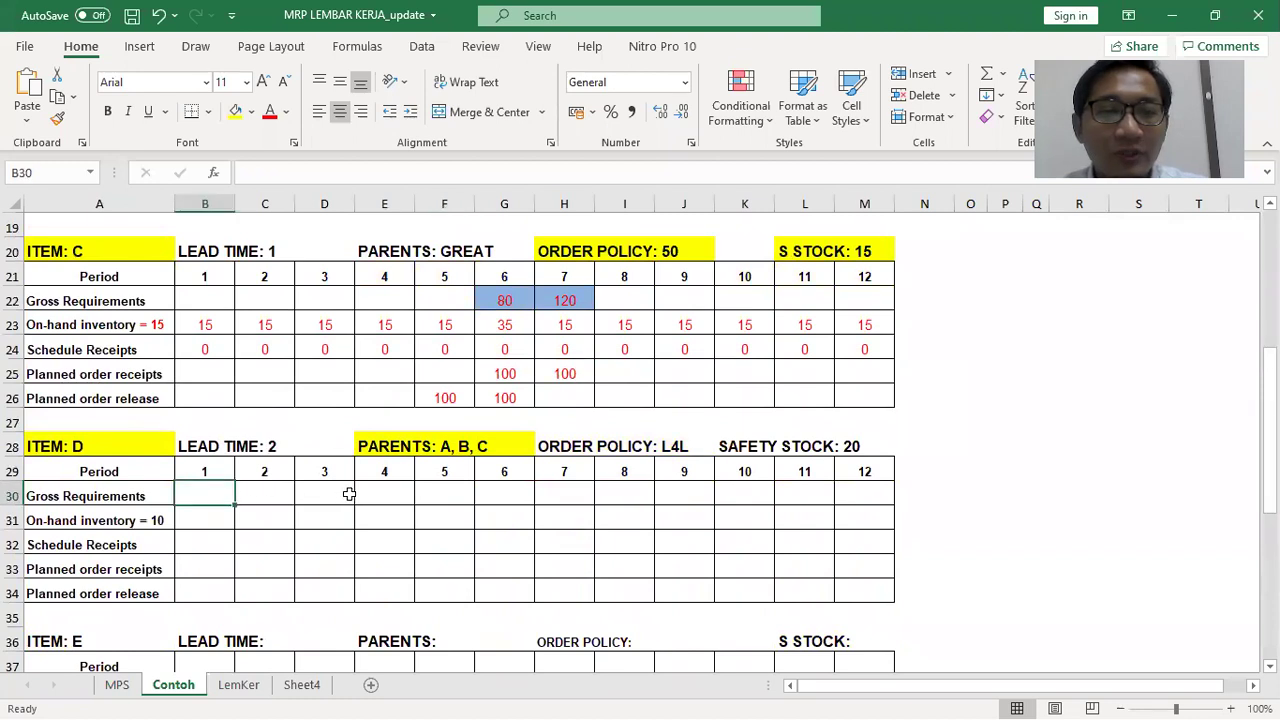
{"action": "scroll", "coordinate": [398, 488], "scroll_direction": "up", "scroll_amount": 2}
{"action": "scroll", "coordinate": [401, 488], "scroll_direction": "up", "scroll_amount": 2}
{"action": "scroll", "coordinate": [401, 460], "scroll_direction": "down", "scroll_amount": 1}
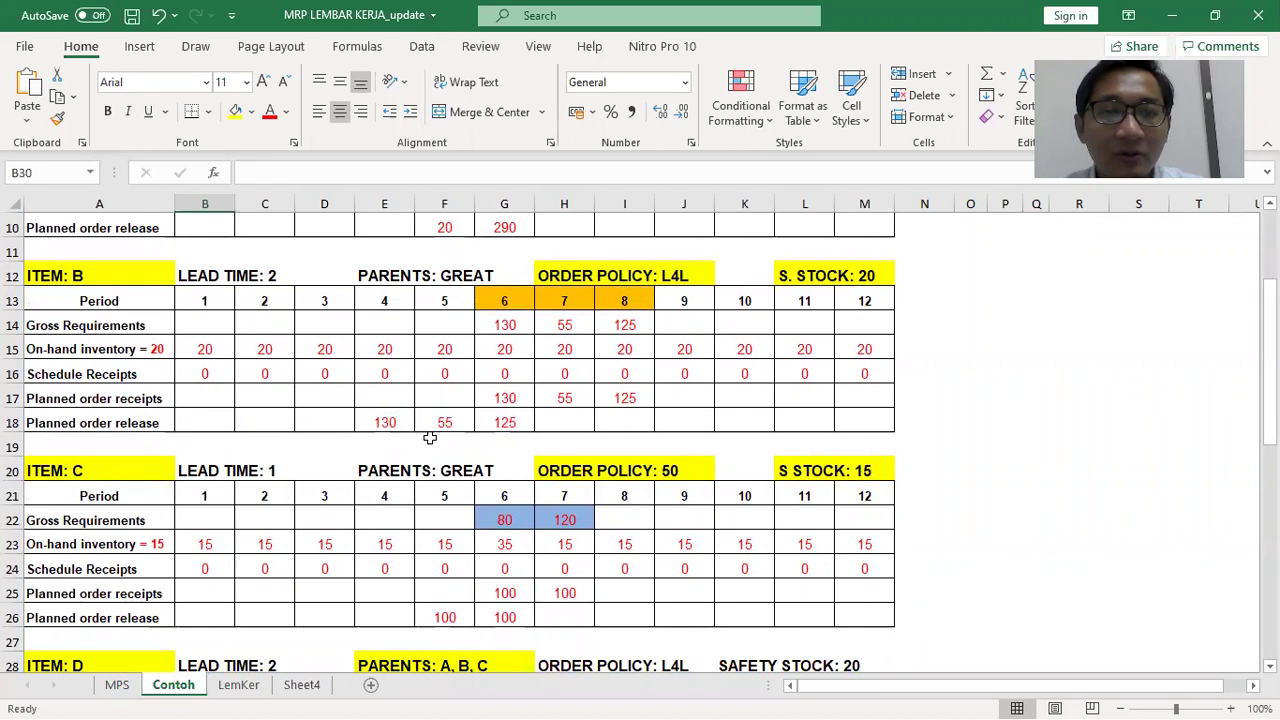
{"action": "scroll", "coordinate": [380, 470], "scroll_direction": "down", "scroll_amount": 3}
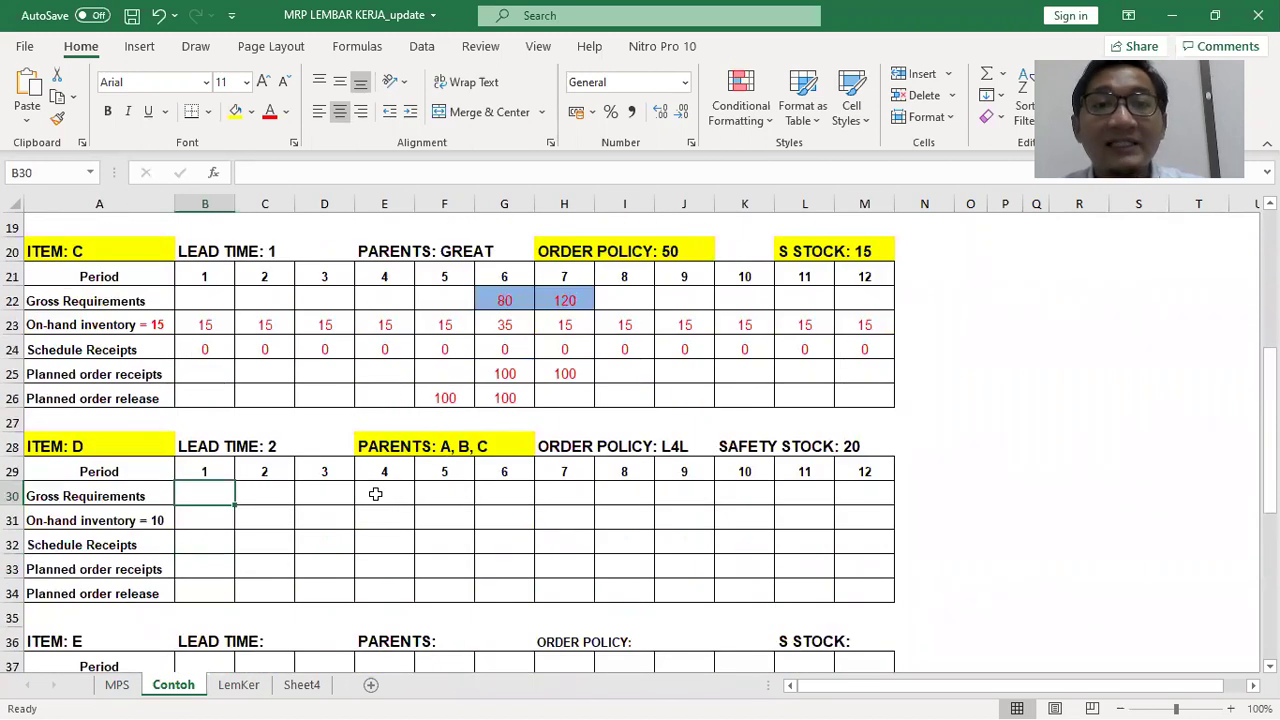
{"action": "left_click_drag", "start_coordinate": [226, 495], "coordinate": [864, 492]}
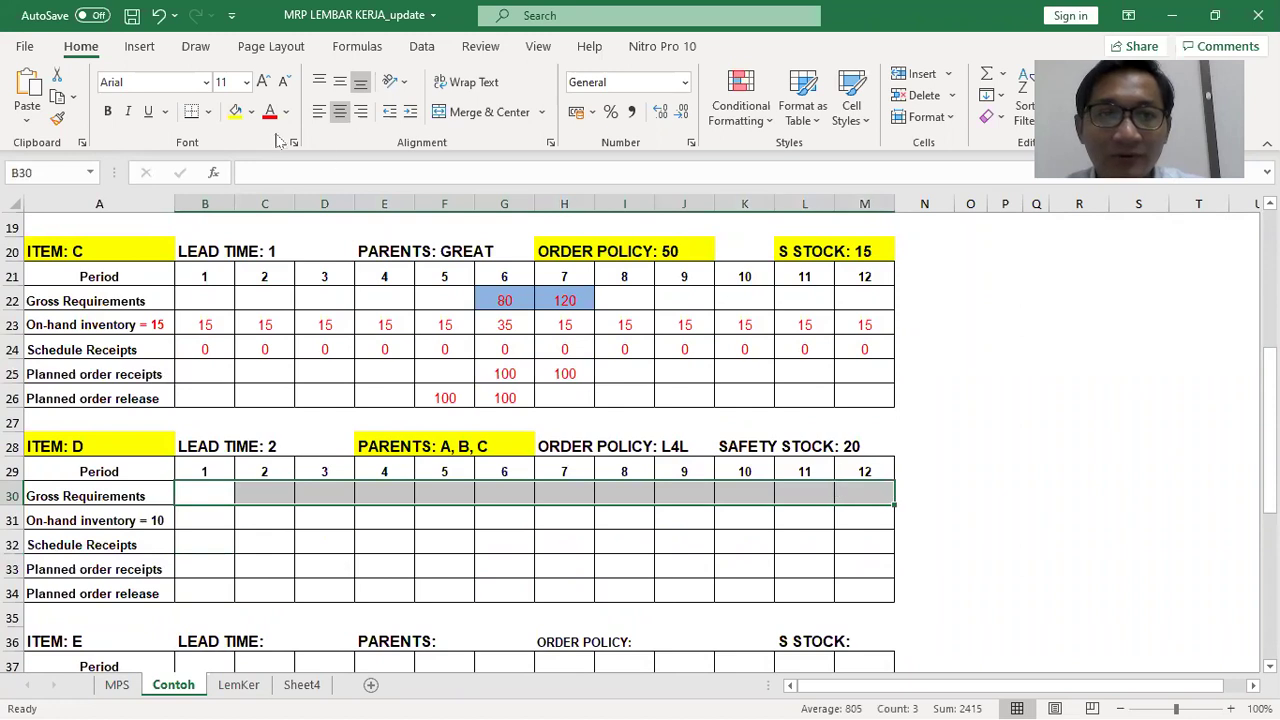
Make item D's gross requirements red and verify 390, 670 and 1355 in periods 4–6
{"action": "left_click", "coordinate": [1036, 446]}
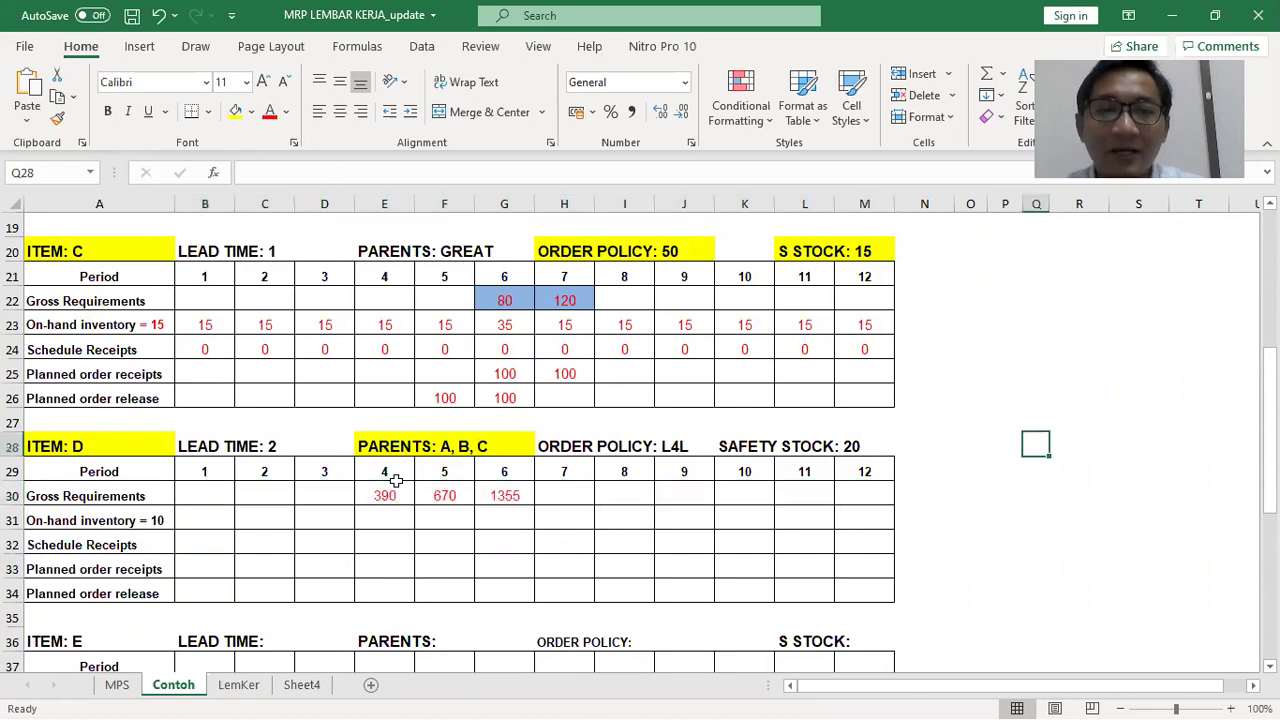
{"action": "scroll", "coordinate": [397, 510], "scroll_direction": "up", "scroll_amount": 1}
{"action": "left_click", "coordinate": [385, 566]}
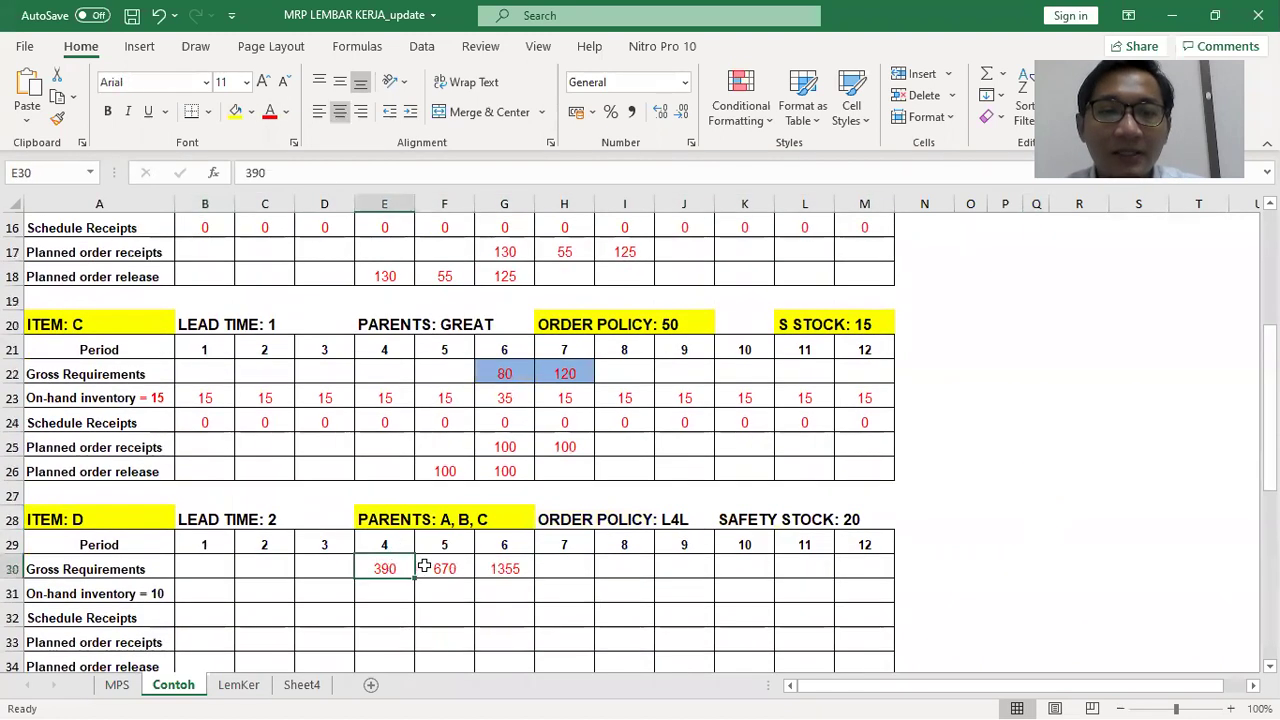
{"action": "left_click", "coordinate": [444, 563]}
{"action": "left_click", "coordinate": [505, 567]}
{"action": "scroll", "coordinate": [507, 560], "scroll_direction": "up", "scroll_amount": 5}
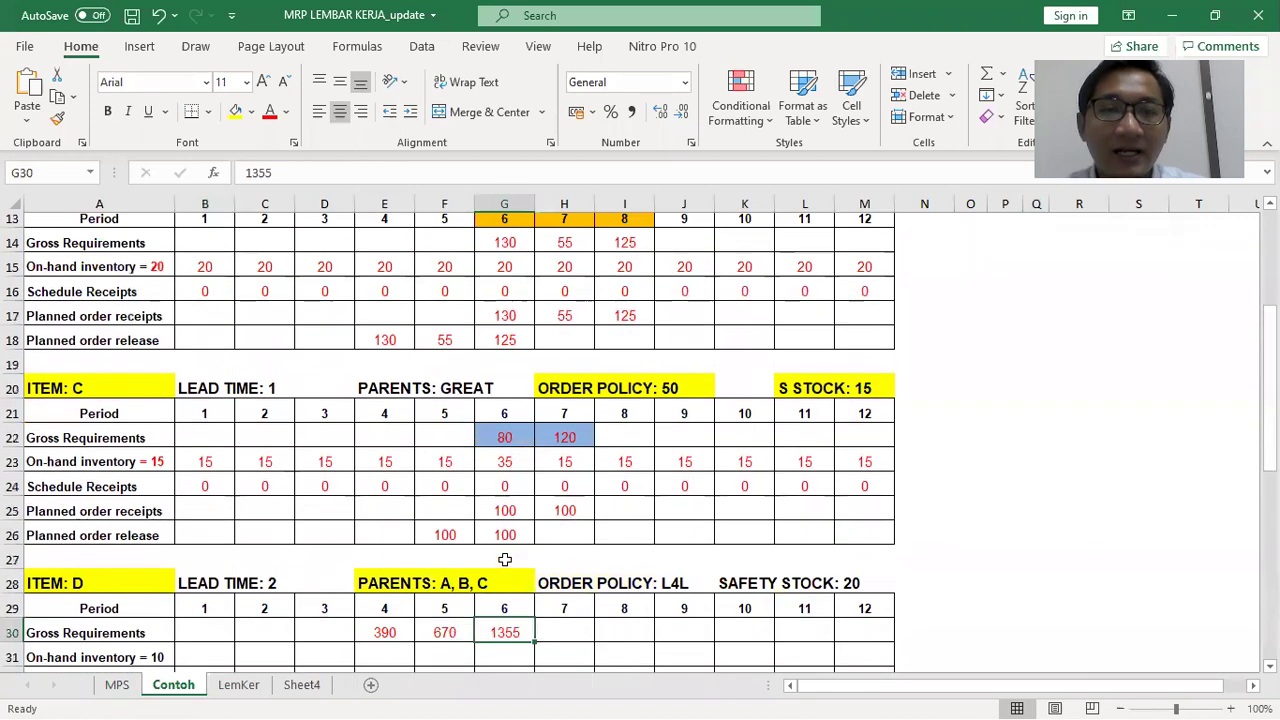
{"action": "scroll", "coordinate": [512, 544], "scroll_direction": "down", "scroll_amount": 1}
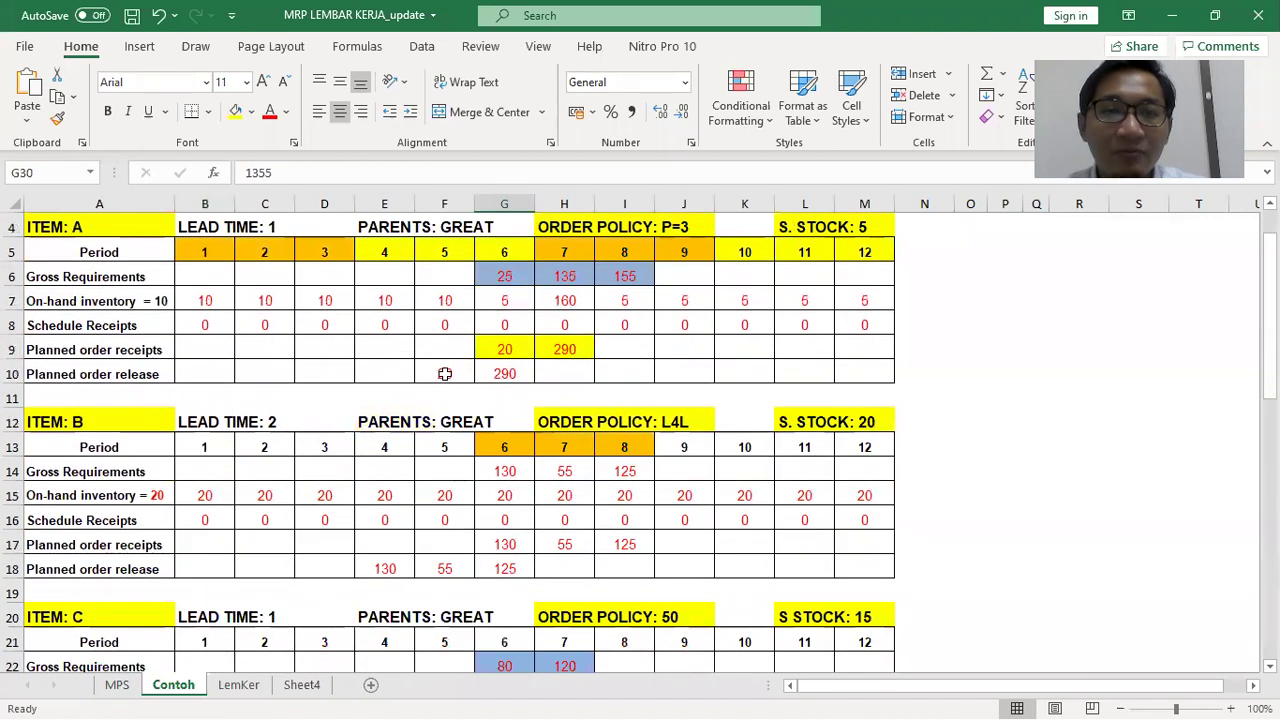
Shade the planned order releases of items A, B and C with a red fill
{"action": "left_click", "coordinate": [445, 373]}
{"action": "left_click", "coordinate": [505, 372], "text": "shift"}
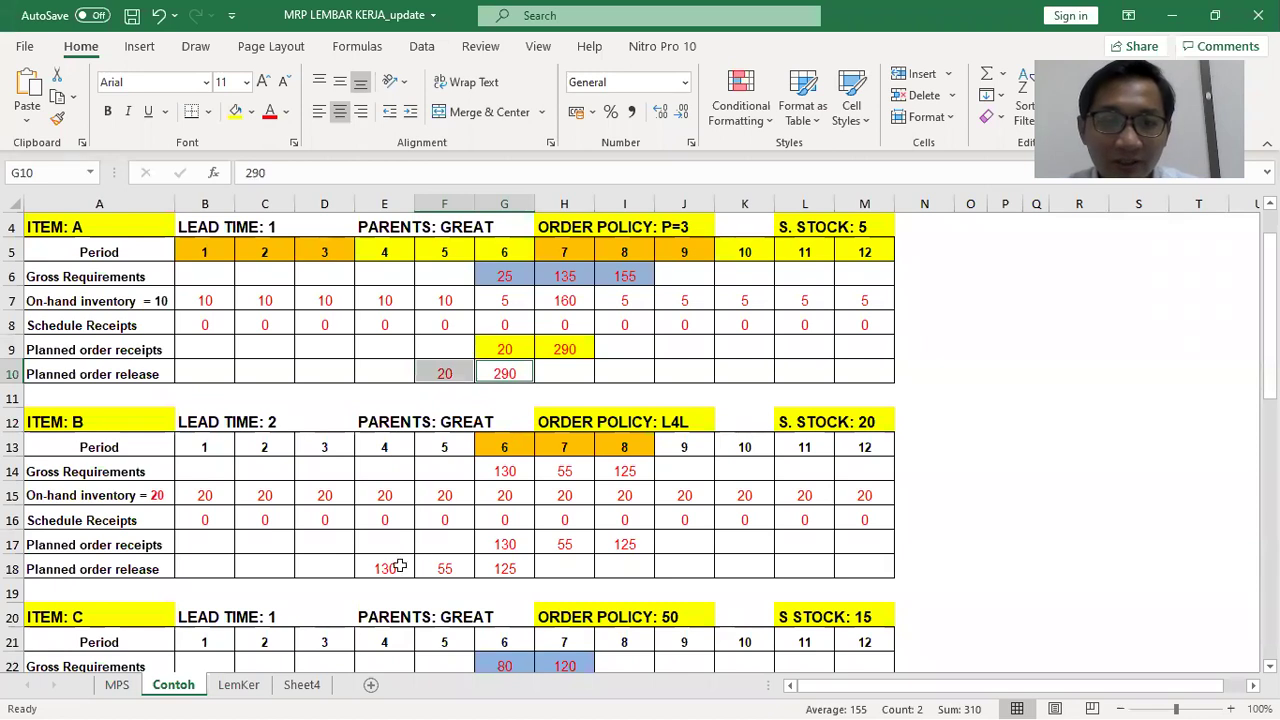
{"action": "left_click", "coordinate": [388, 567], "text": "ctrl"}
{"action": "left_click", "coordinate": [445, 566], "text": "ctrl"}
{"action": "left_click", "coordinate": [494, 567], "text": "ctrl"}
{"action": "scroll", "coordinate": [503, 545], "scroll_direction": "down", "scroll_amount": 3}
{"action": "left_click", "coordinate": [440, 542], "text": "ctrl"}
{"action": "left_click", "coordinate": [505, 543], "text": "ctrl"}
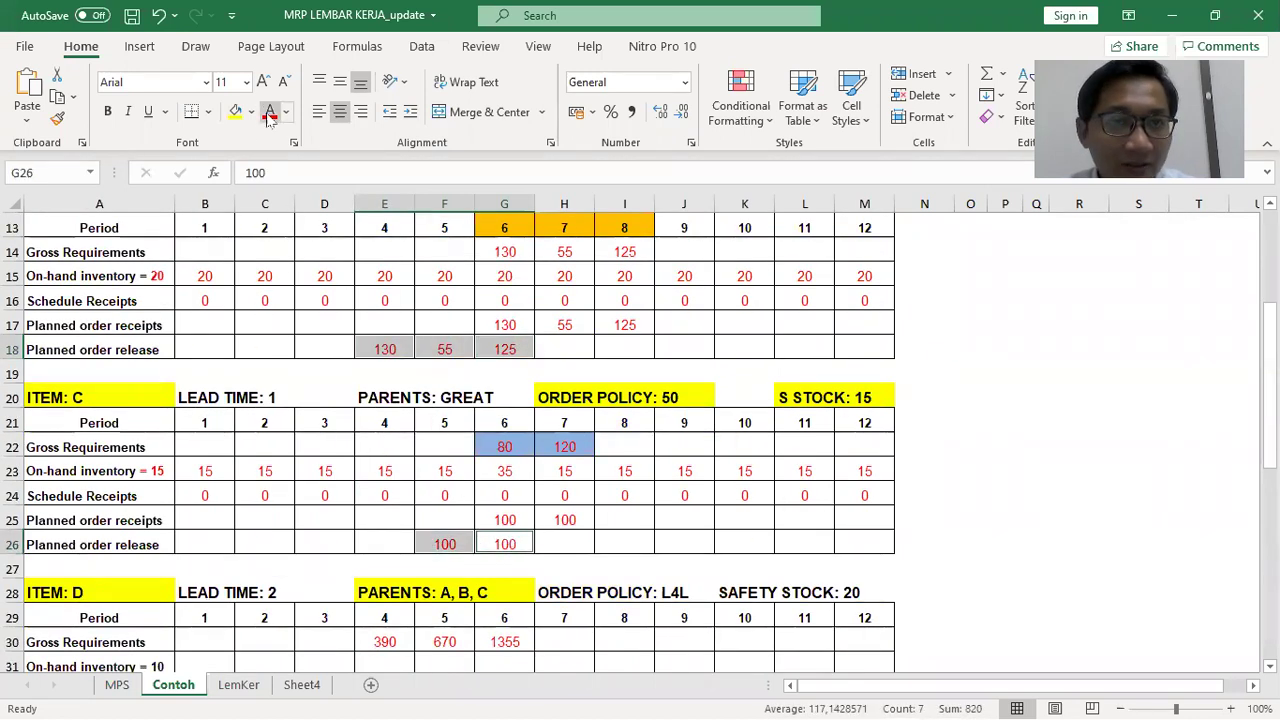
{"action": "left_click", "coordinate": [252, 112]}
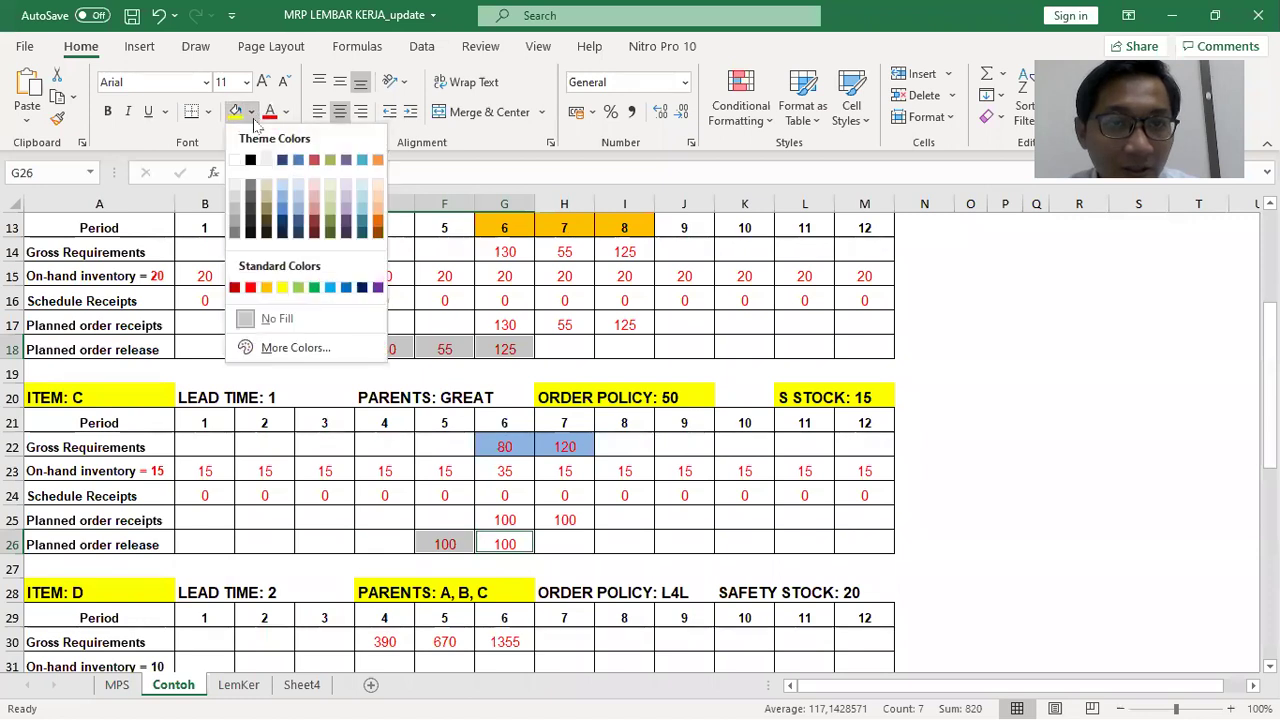
{"action": "left_click", "coordinate": [314, 204]}
Clear the selection and bring up the ribbon display options
{"action": "scroll", "coordinate": [563, 374], "scroll_direction": "up", "scroll_amount": 2}
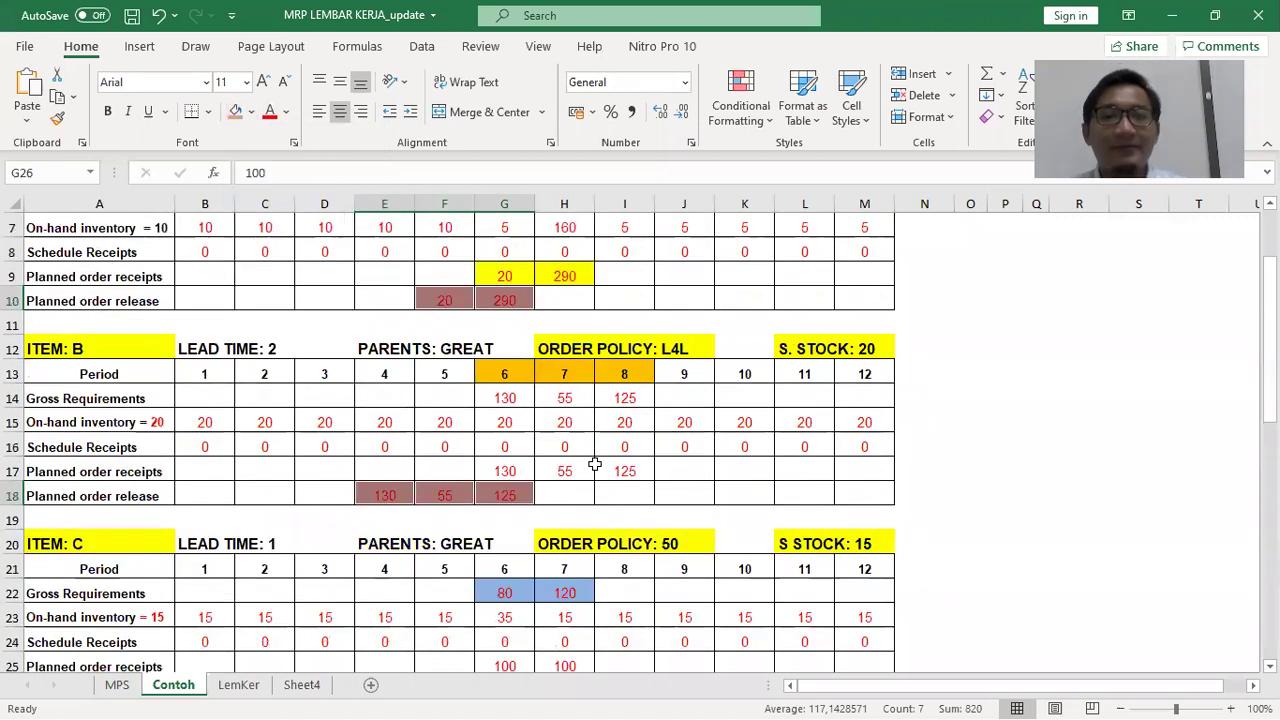
{"action": "left_click", "coordinate": [606, 463]}
{"action": "scroll", "coordinate": [726, 496], "scroll_direction": "down", "scroll_amount": 3, "text": "ctrl"}
{"action": "scroll", "coordinate": [726, 491], "scroll_direction": "down", "scroll_amount": 1}
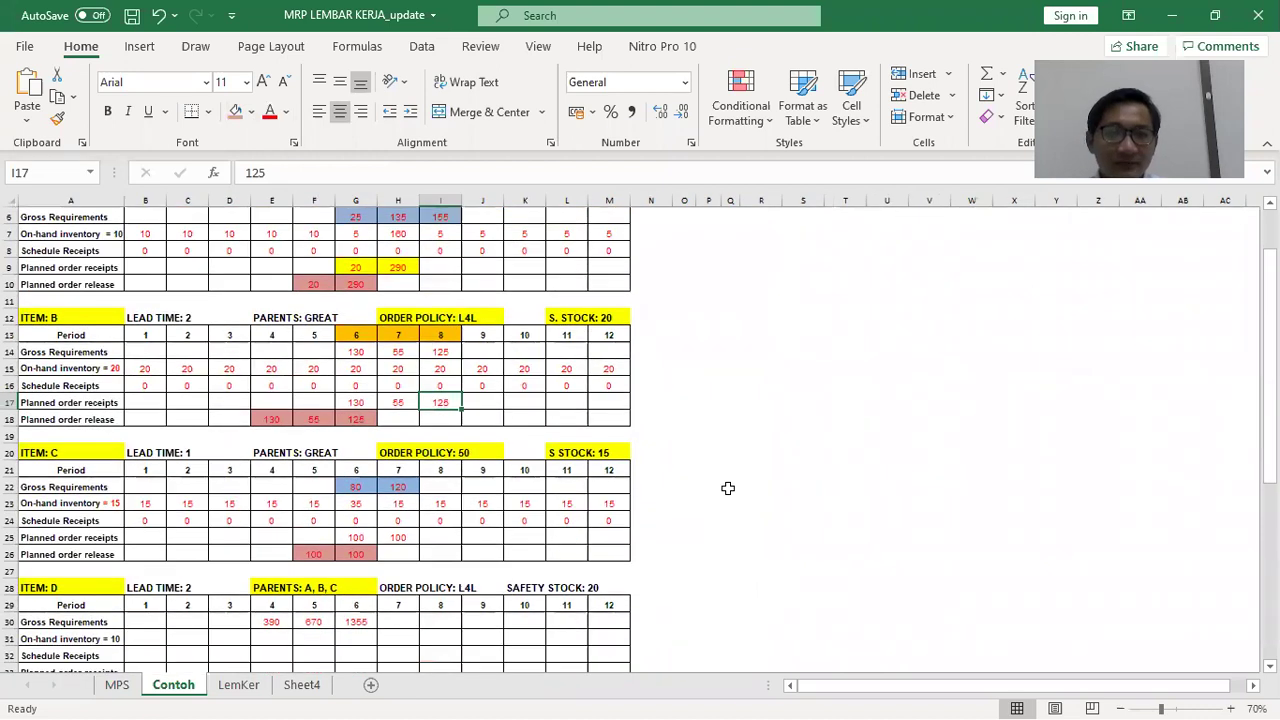
{"action": "right_click", "coordinate": [408, 118]}
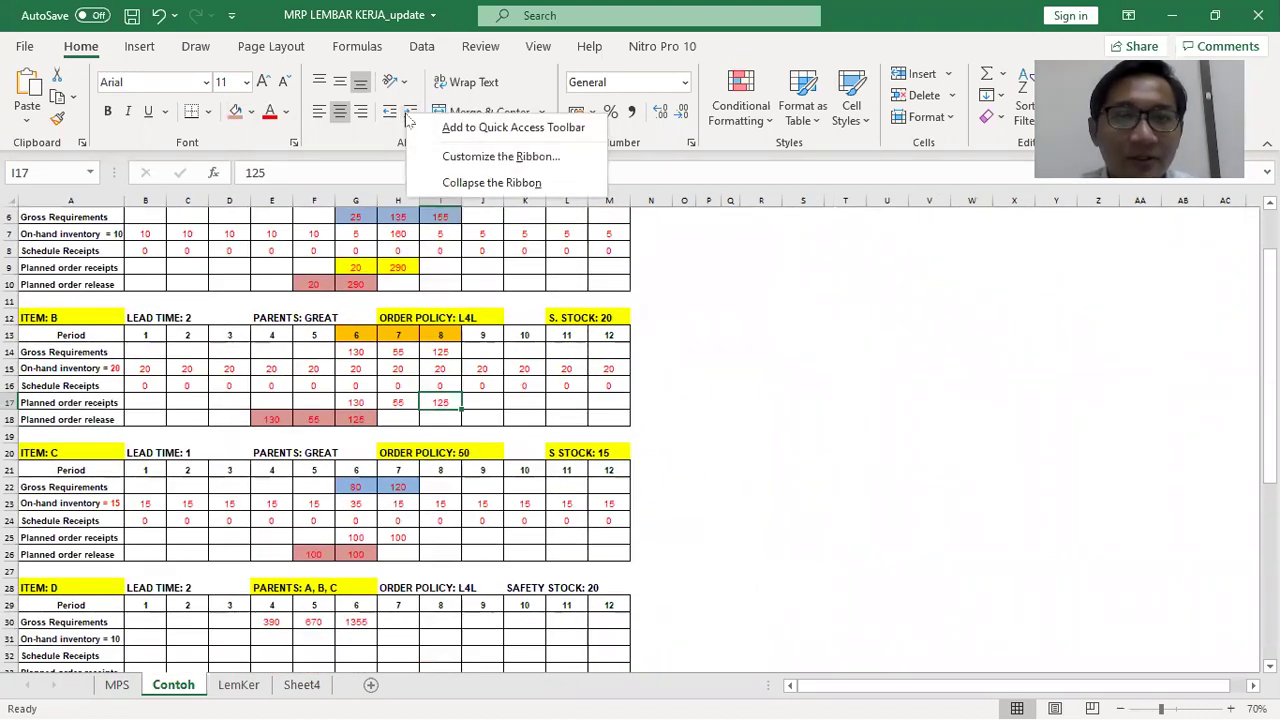
{"action": "left_click", "coordinate": [491, 182]}
{"action": "scroll", "coordinate": [694, 329], "scroll_direction": "up", "scroll_amount": 2, "text": "ctrl"}
{"action": "scroll", "coordinate": [726, 332], "scroll_direction": "up", "scroll_amount": 1}
{"action": "scroll", "coordinate": [726, 332], "scroll_direction": "down", "scroll_amount": 1}
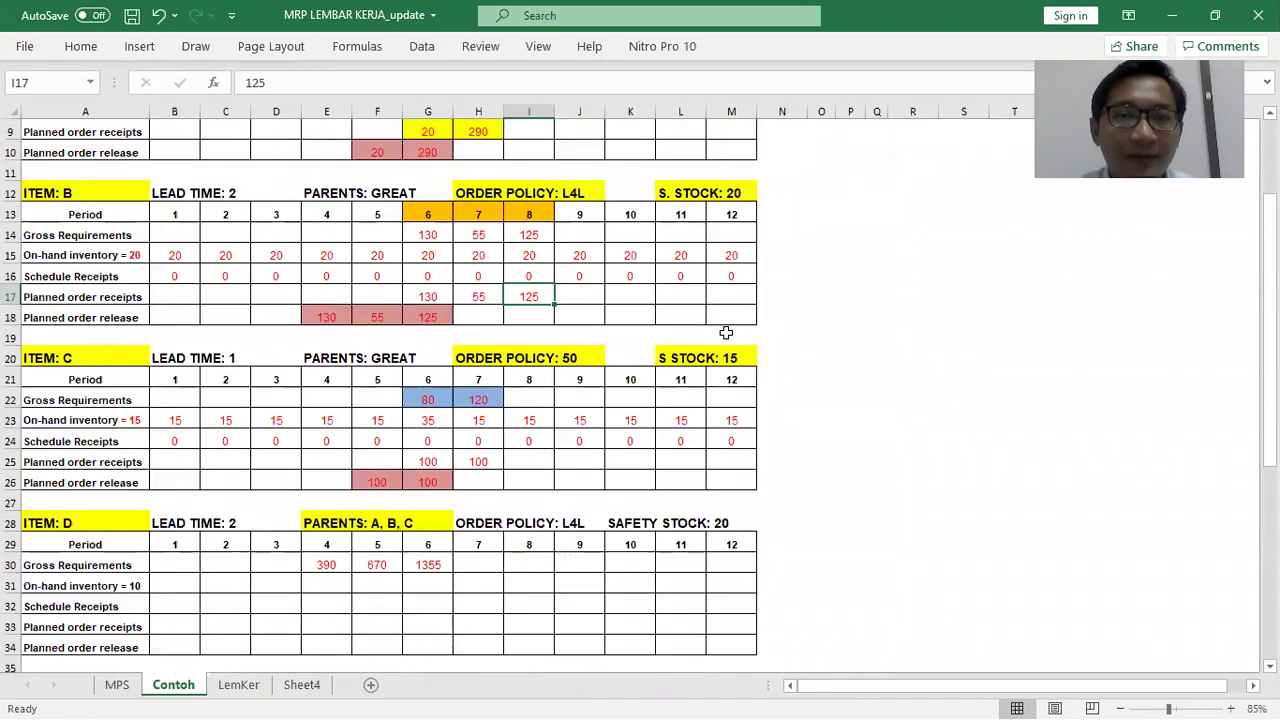
{"action": "left_click_drag", "start_coordinate": [370, 150], "coordinate": [375, 256]}
{"action": "left_click", "coordinate": [380, 149]}
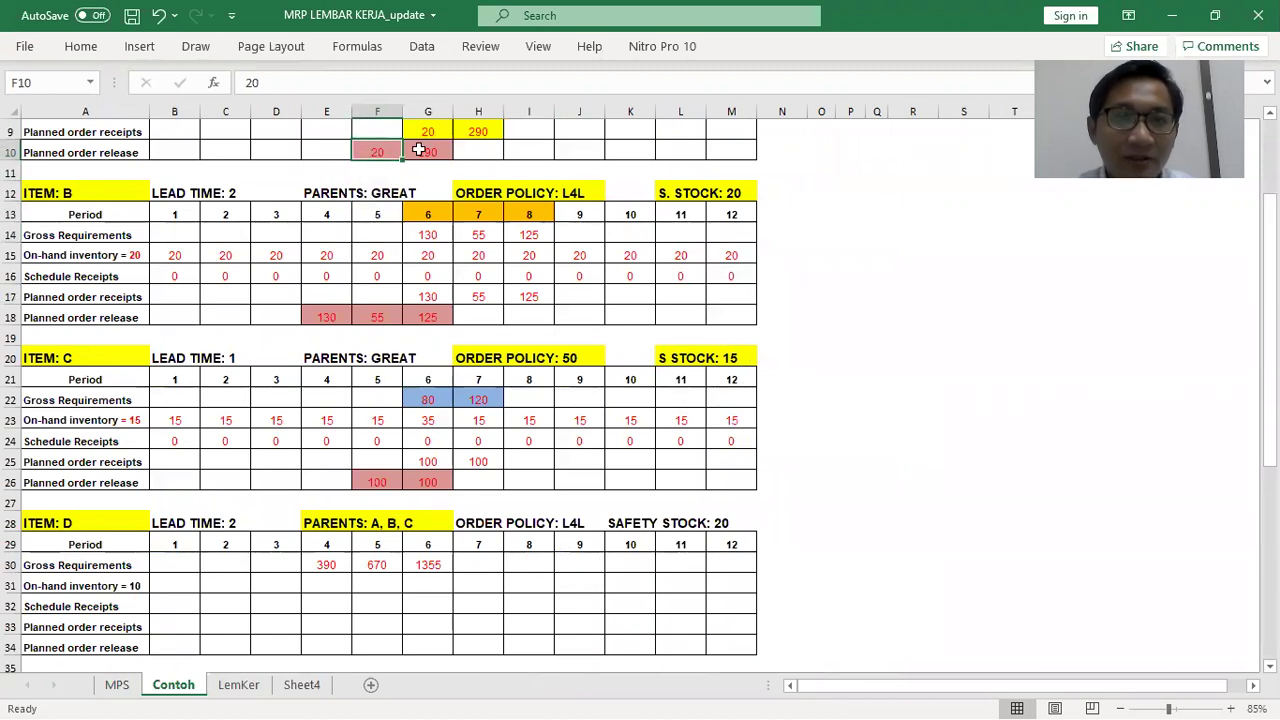
{"action": "left_click", "coordinate": [424, 150]}
{"action": "left_click", "coordinate": [329, 312]}
{"action": "left_click", "coordinate": [373, 317]}
{"action": "left_click", "coordinate": [380, 484]}
{"action": "left_click", "coordinate": [431, 486]}
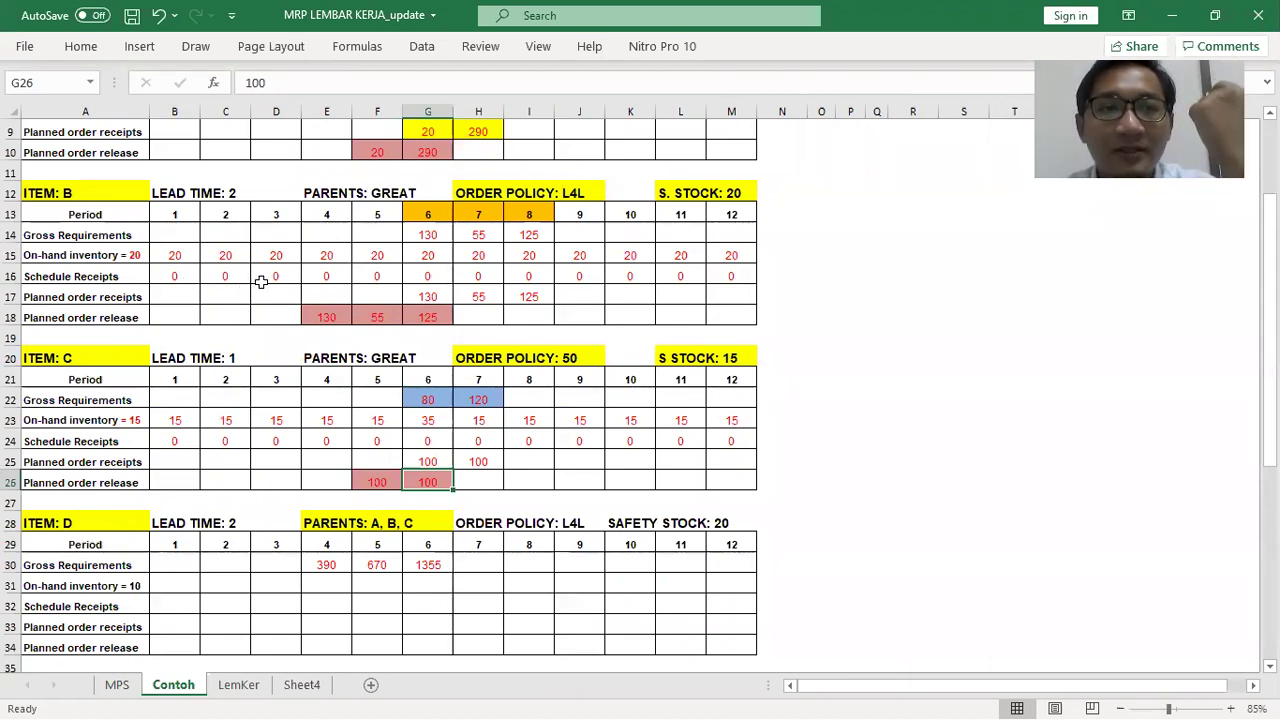
{"action": "scroll", "coordinate": [404, 203], "scroll_direction": "up", "scroll_amount": 1}
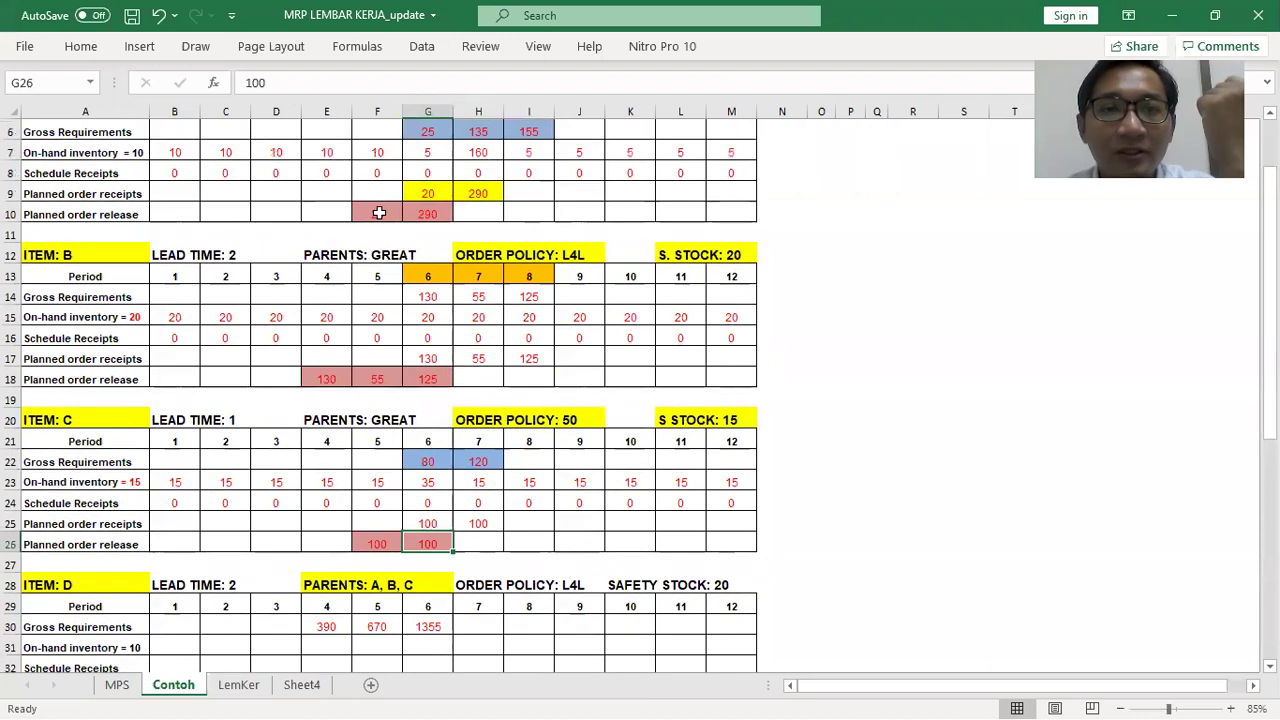
{"action": "left_click_drag", "start_coordinate": [379, 213], "coordinate": [427, 214]}
{"action": "left_click_drag", "start_coordinate": [306, 379], "coordinate": [427, 379]}
{"action": "left_click_drag", "start_coordinate": [380, 544], "coordinate": [410, 543]}
{"action": "scroll", "coordinate": [408, 520], "scroll_direction": "down", "scroll_amount": 2}
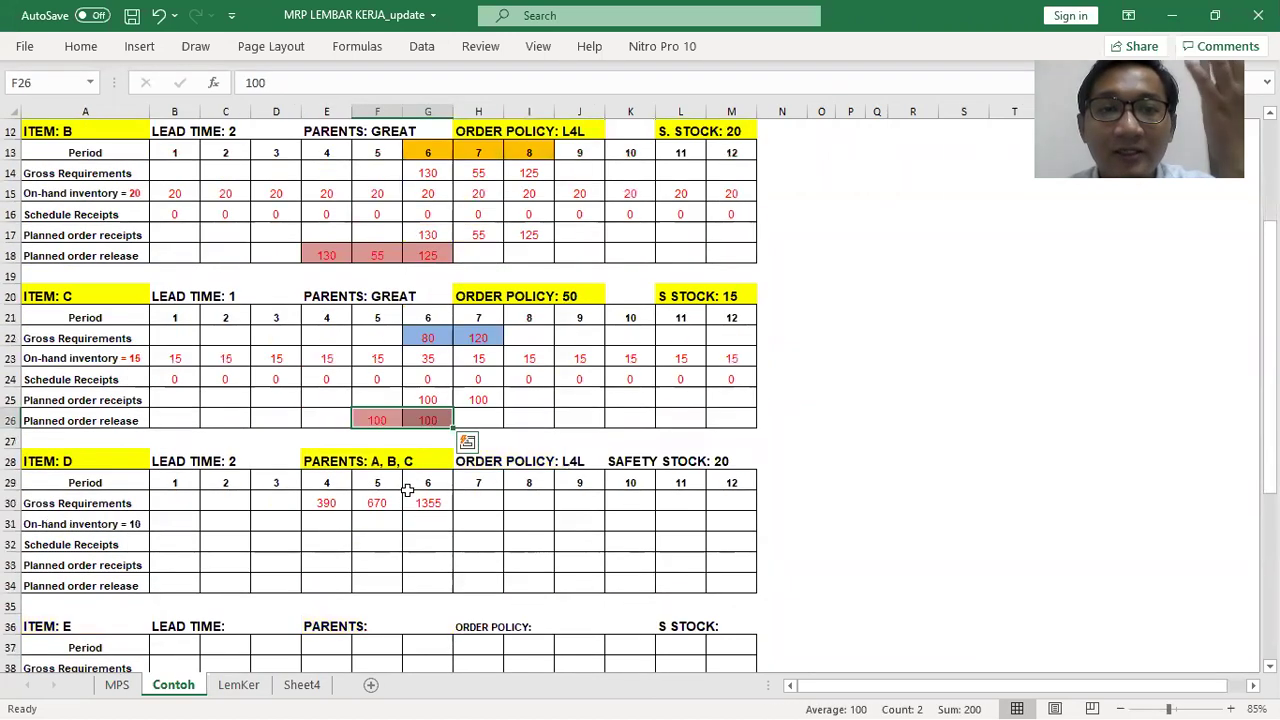
{"action": "scroll", "coordinate": [390, 477], "scroll_direction": "up", "scroll_amount": 1}
{"action": "left_click", "coordinate": [379, 481]}
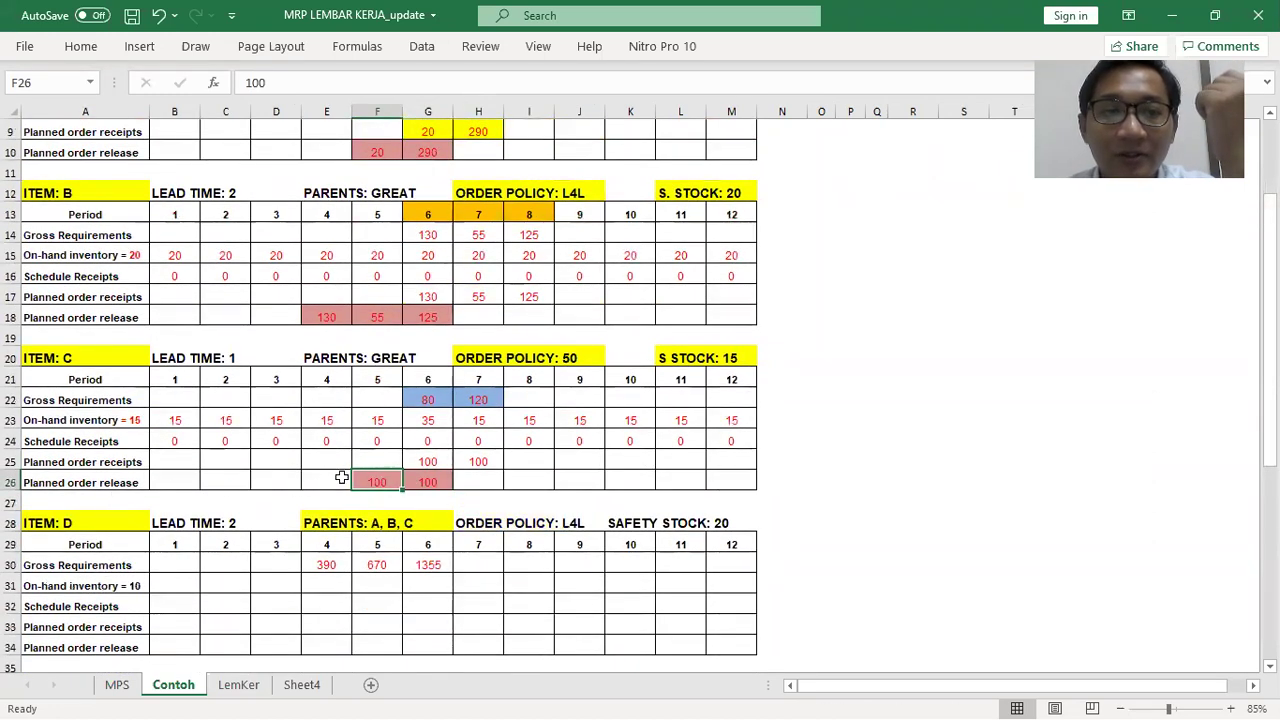
{"action": "left_click", "coordinate": [404, 478]}
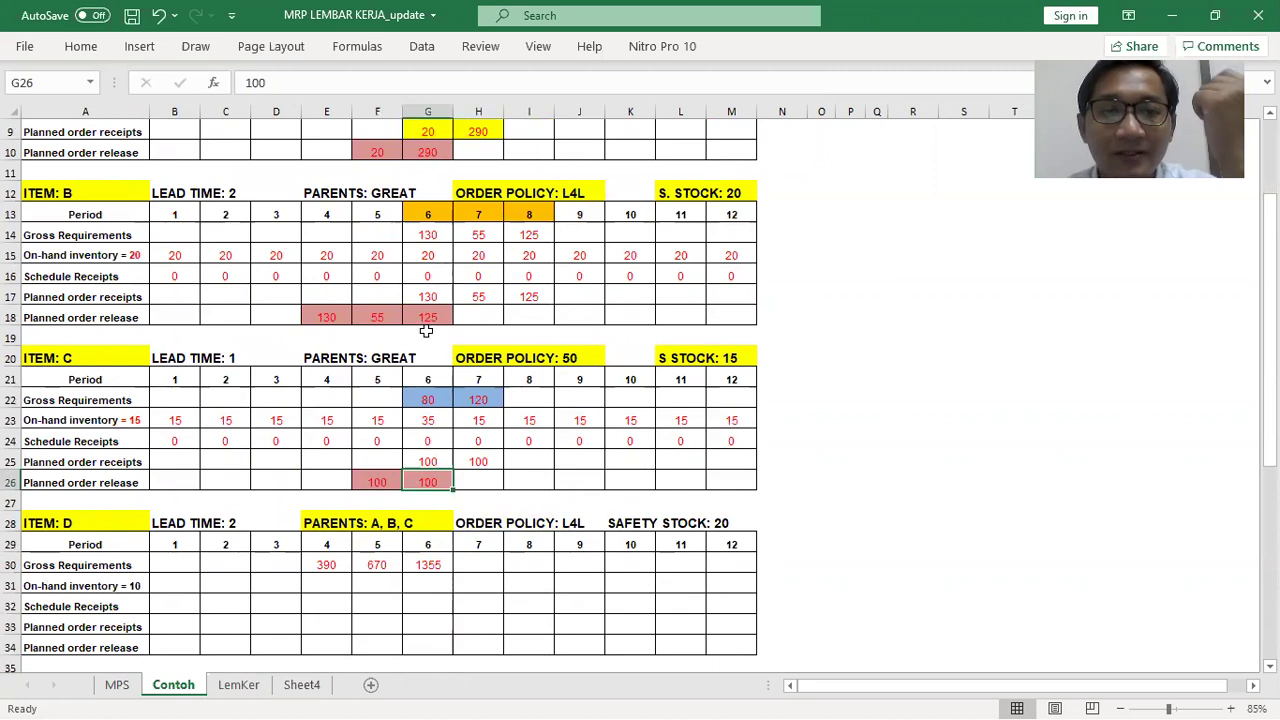
{"action": "left_click_drag", "start_coordinate": [320, 562], "coordinate": [400, 550]}
{"action": "left_click", "coordinate": [428, 563]}
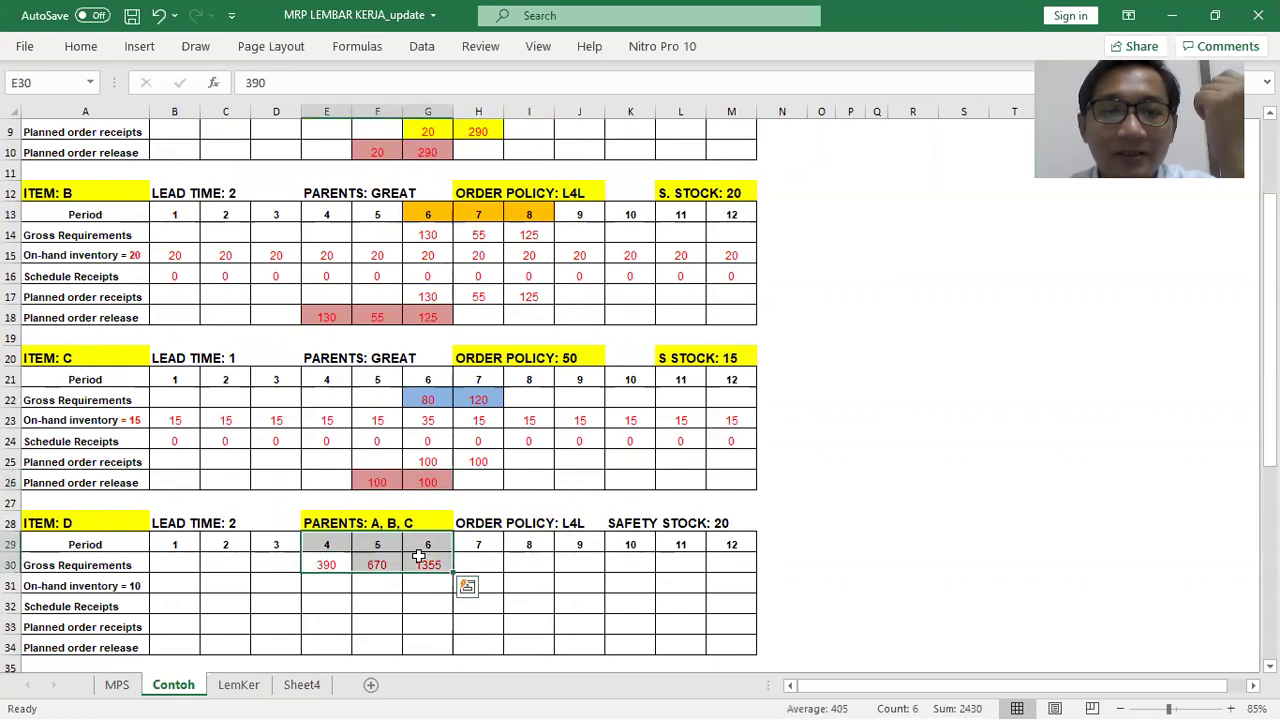
{"action": "left_click", "coordinate": [328, 565]}
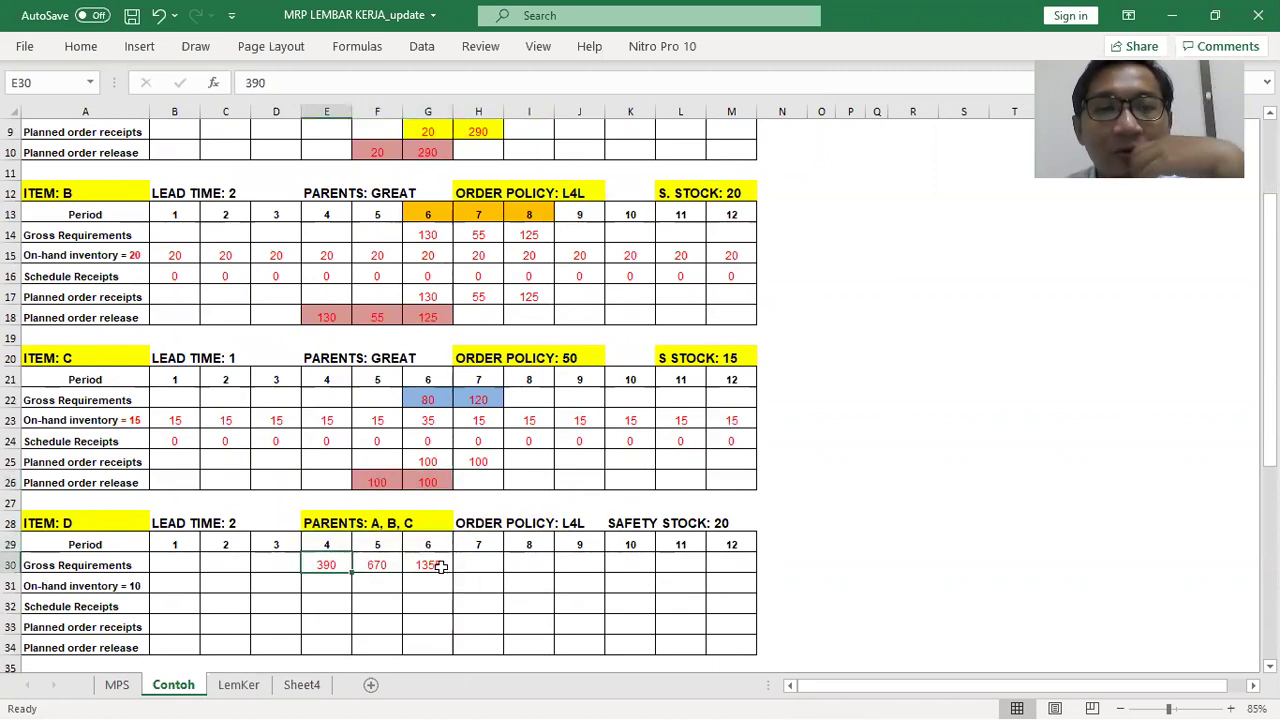
{"action": "scroll", "coordinate": [587, 556], "scroll_direction": "up", "scroll_amount": 1}
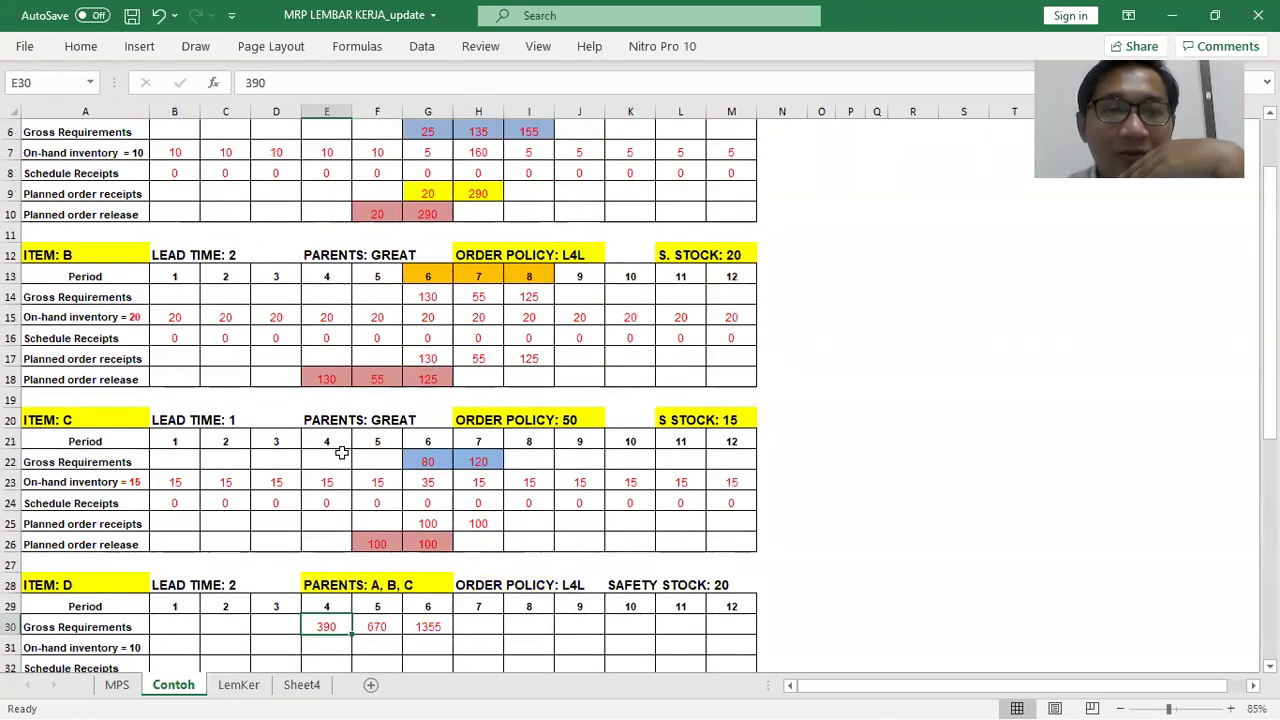
{"action": "scroll", "coordinate": [334, 300], "scroll_direction": "up", "scroll_amount": 1}
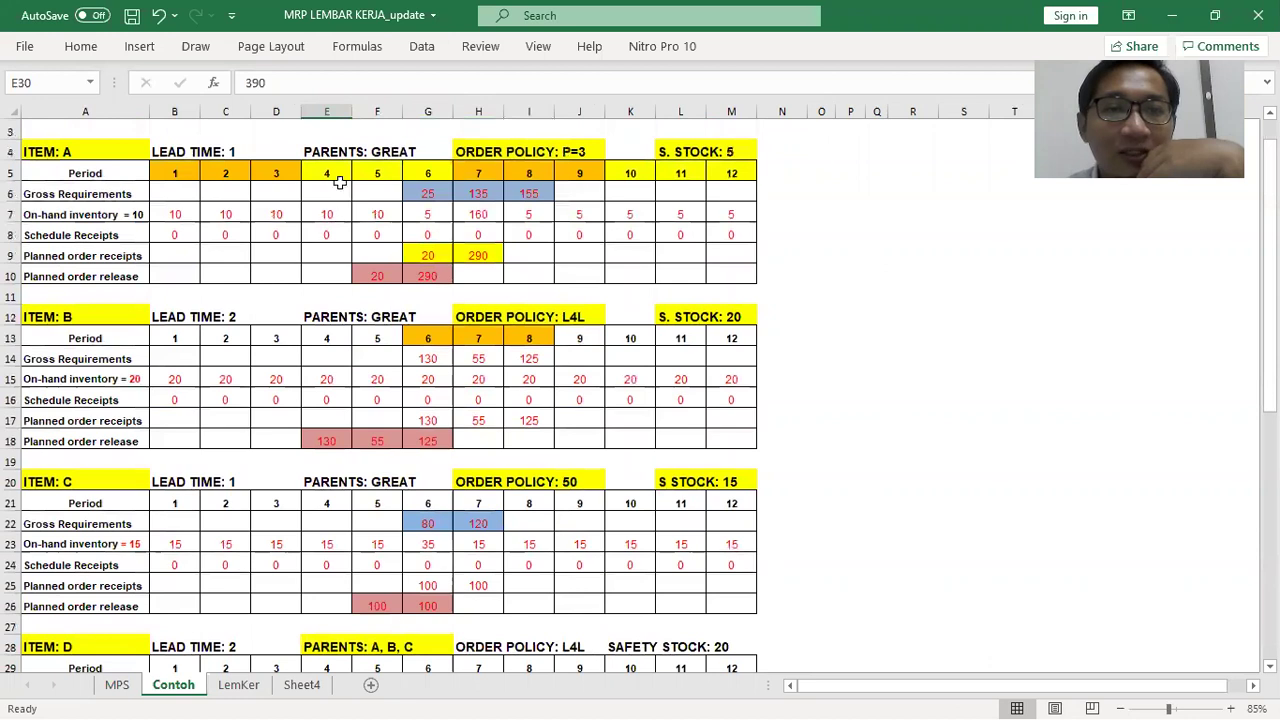
{"action": "left_click", "coordinate": [89, 316]}
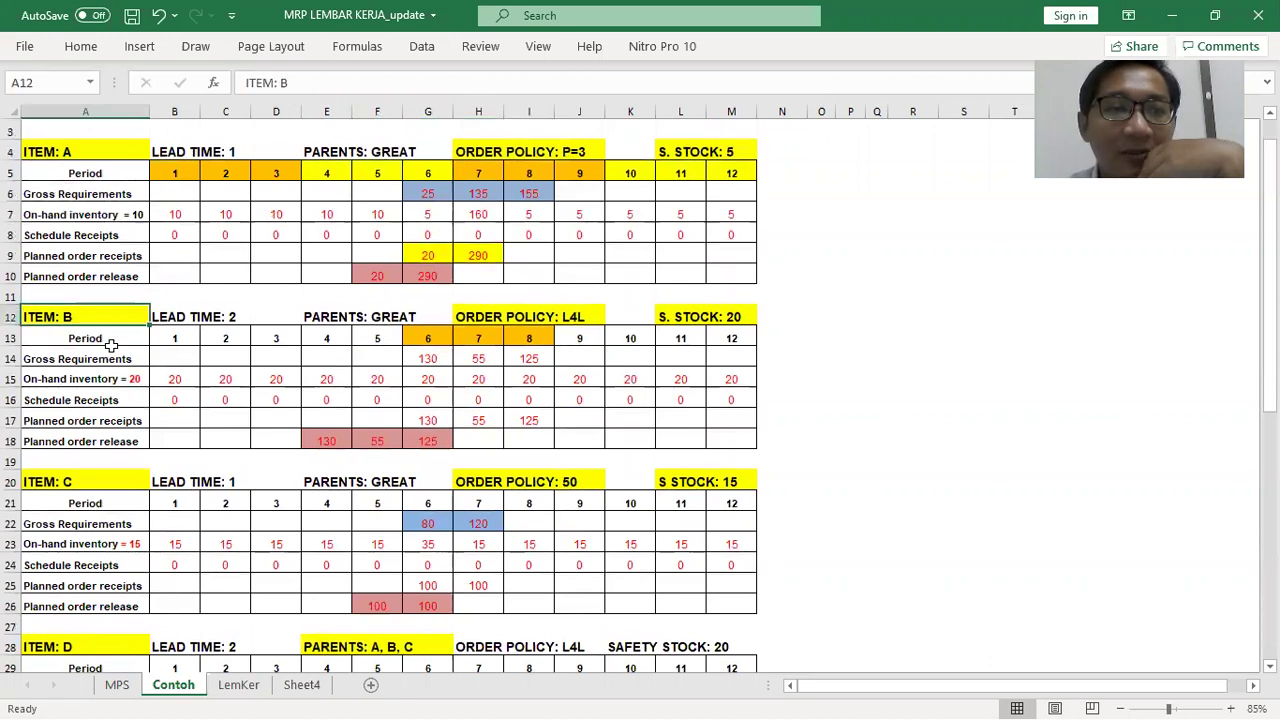
{"action": "left_click", "coordinate": [330, 444]}
{"action": "scroll", "coordinate": [605, 496], "scroll_direction": "down", "scroll_amount": 1}
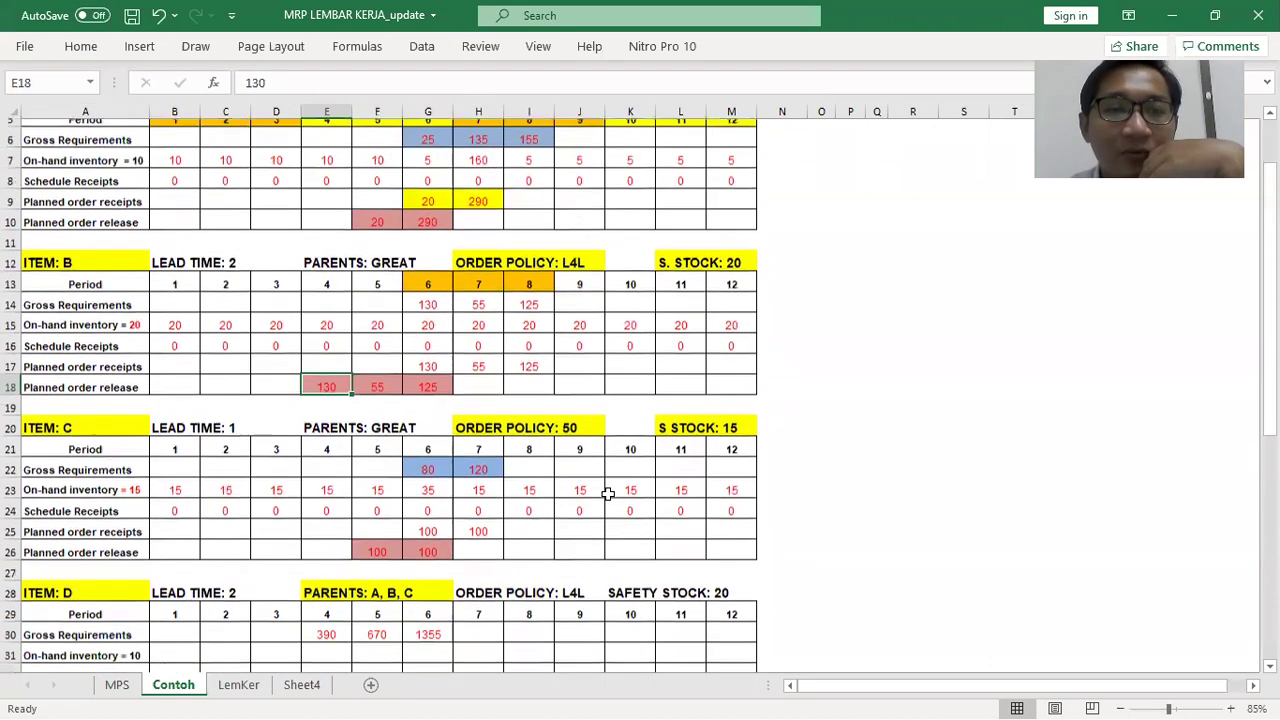
{"action": "left_click", "coordinate": [326, 625]}
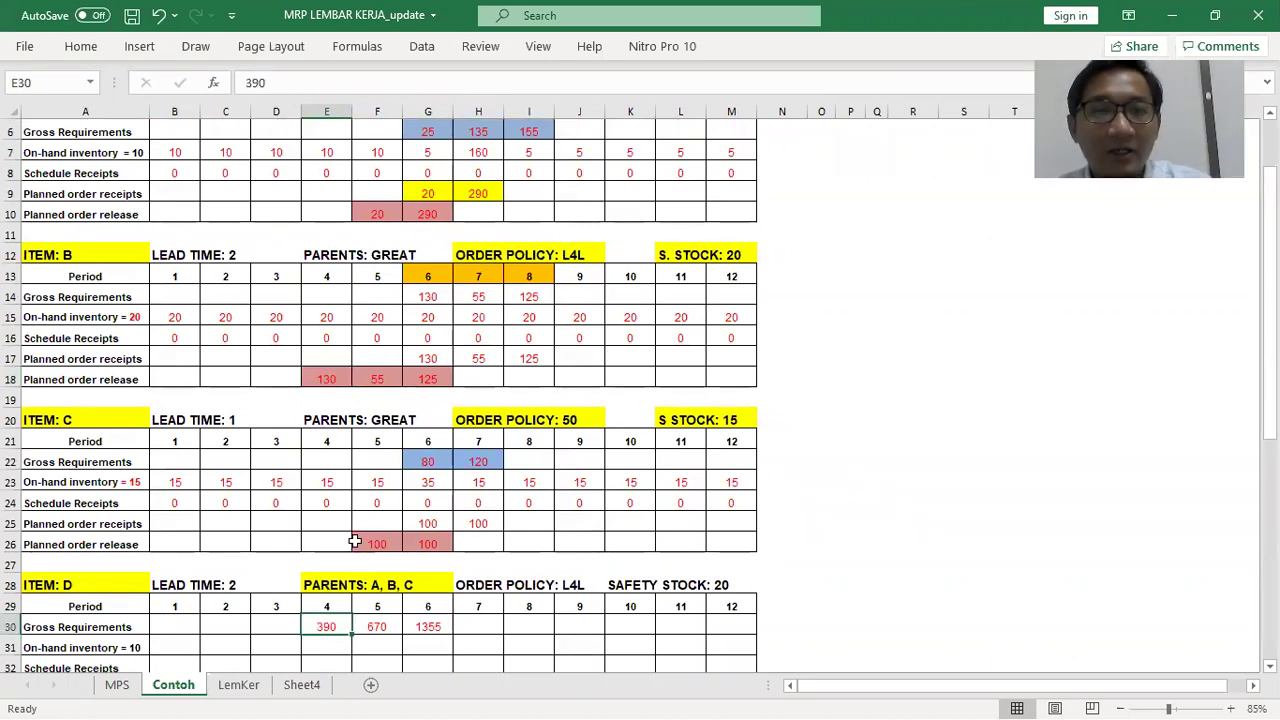
{"action": "left_click", "coordinate": [84, 585]}
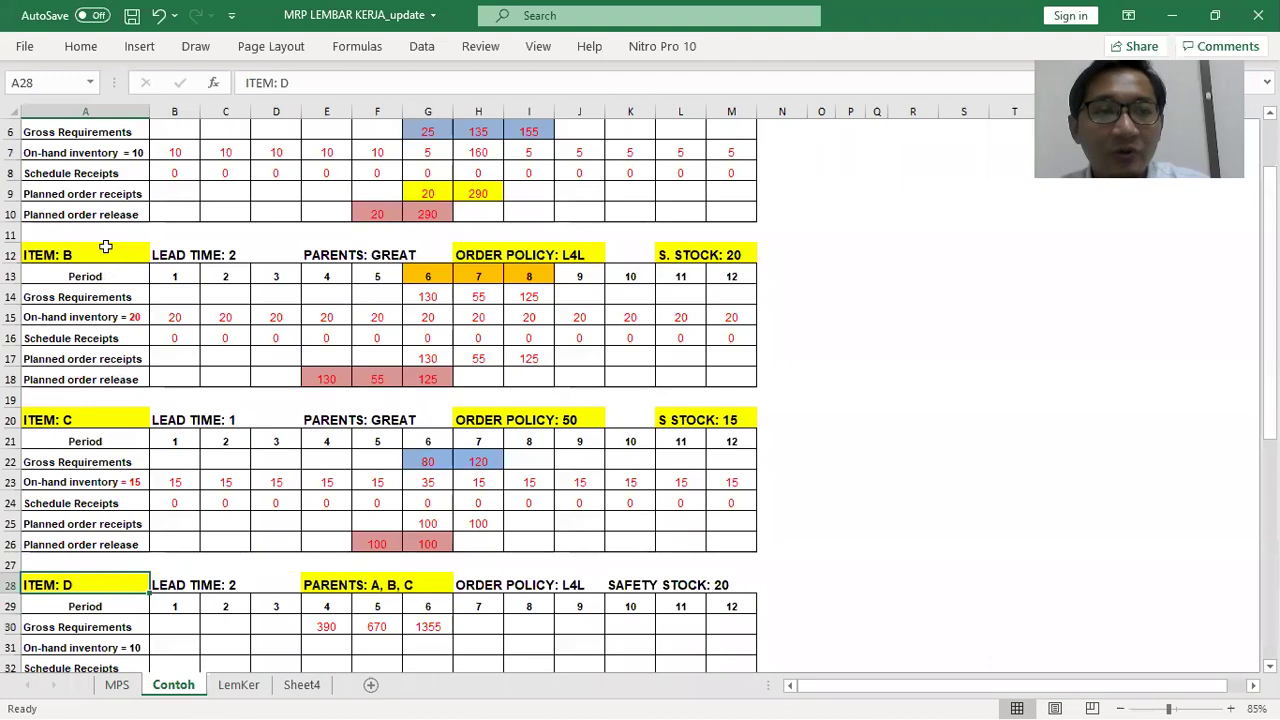
{"action": "left_click", "coordinate": [87, 253]}
{"action": "key", "text": "alt+Tab"}
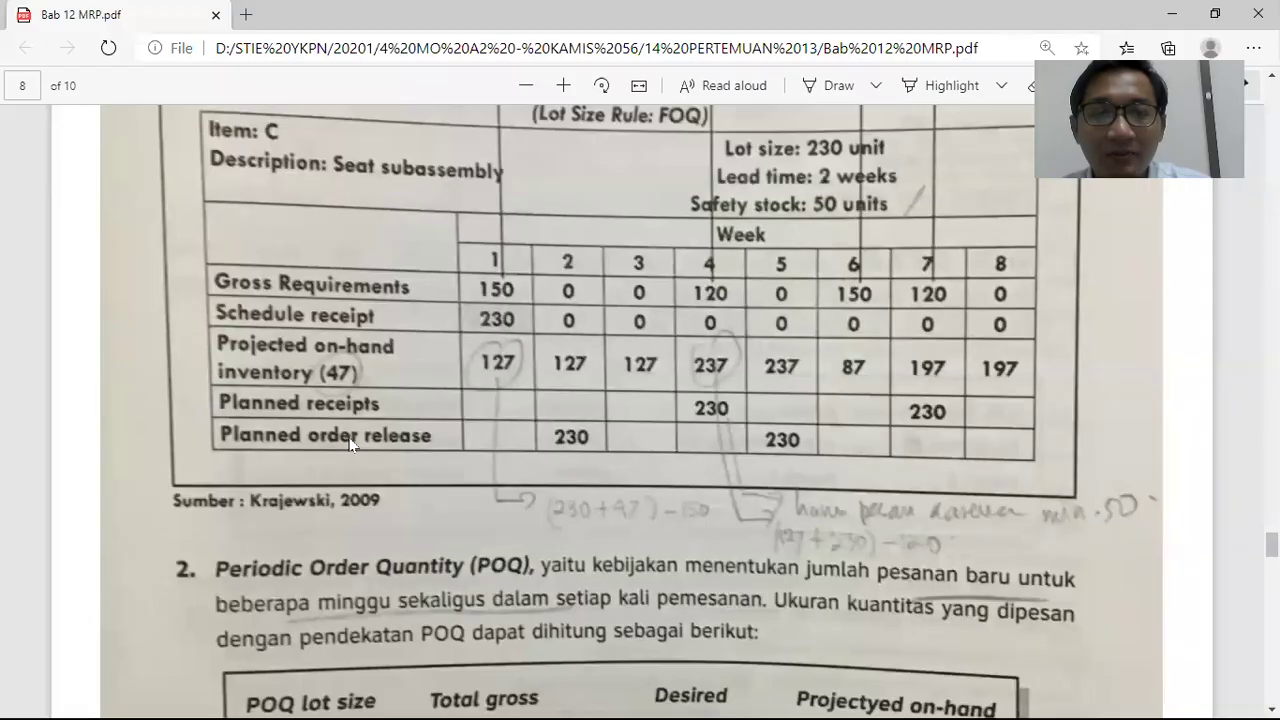
{"action": "key", "text": "alt+Tab"}
{"action": "key", "text": "alt+Tab"}
{"action": "key", "text": "Tab"}
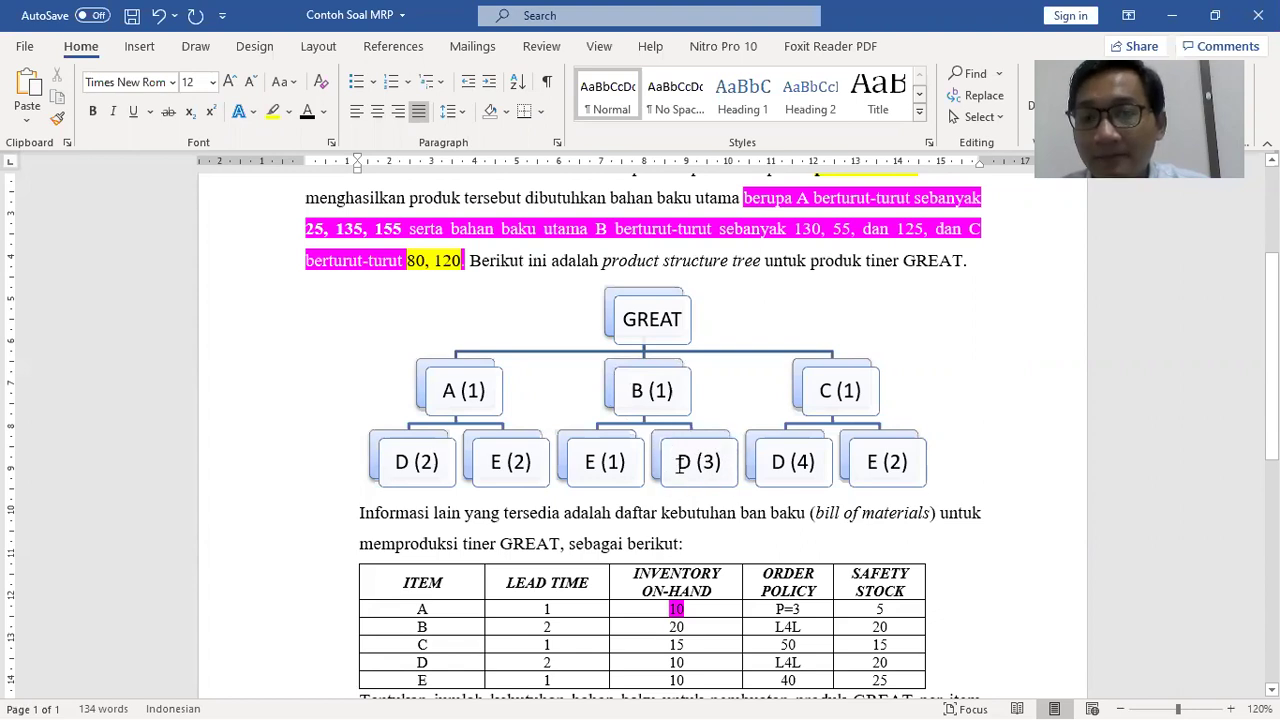
{"action": "key", "text": "alt+Tab"}
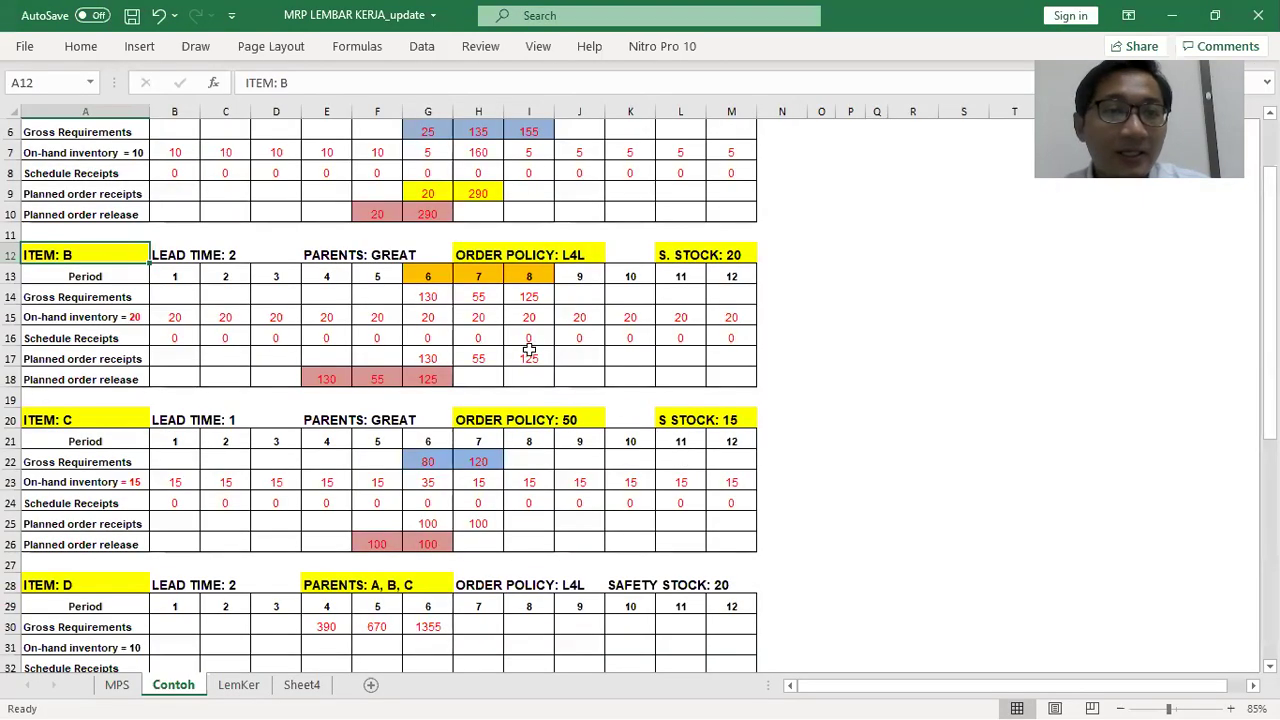
Trace item B's period 4 release of 130 down to item D's 390 requirement
{"action": "left_click", "coordinate": [334, 377]}
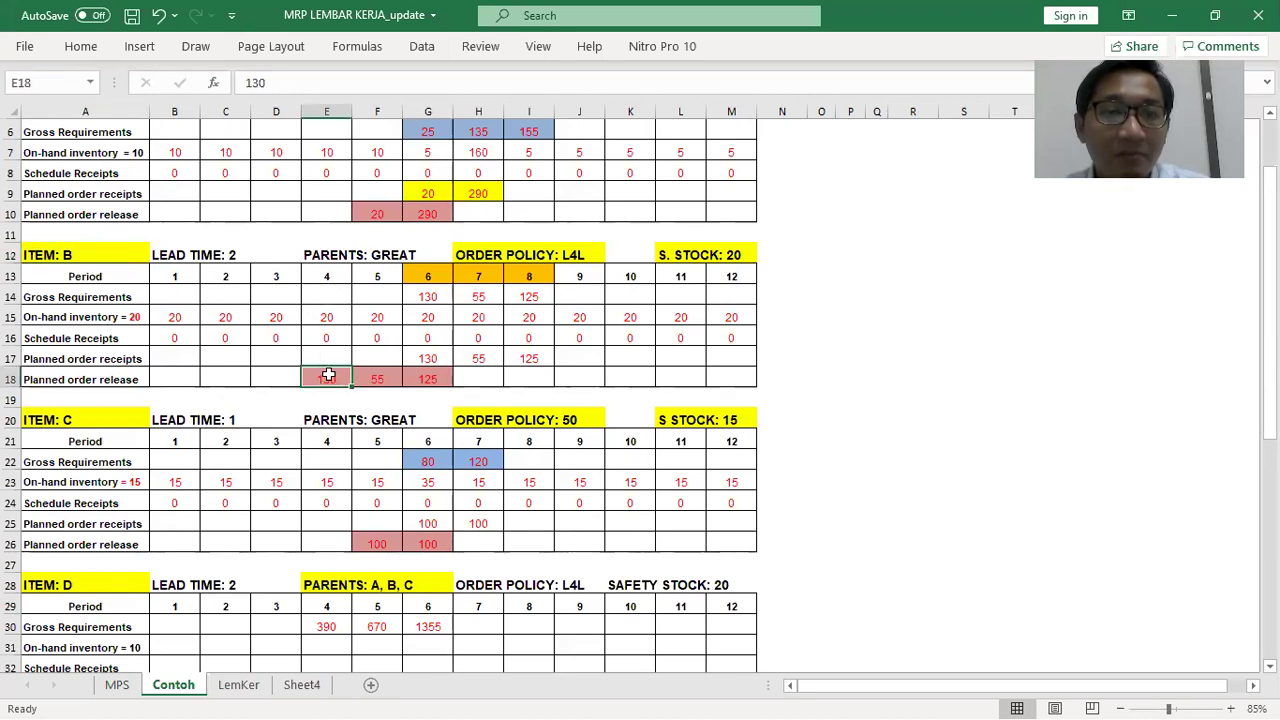
{"action": "left_click_drag", "start_coordinate": [328, 377], "coordinate": [325, 627]}
{"action": "left_click", "coordinate": [323, 627]}
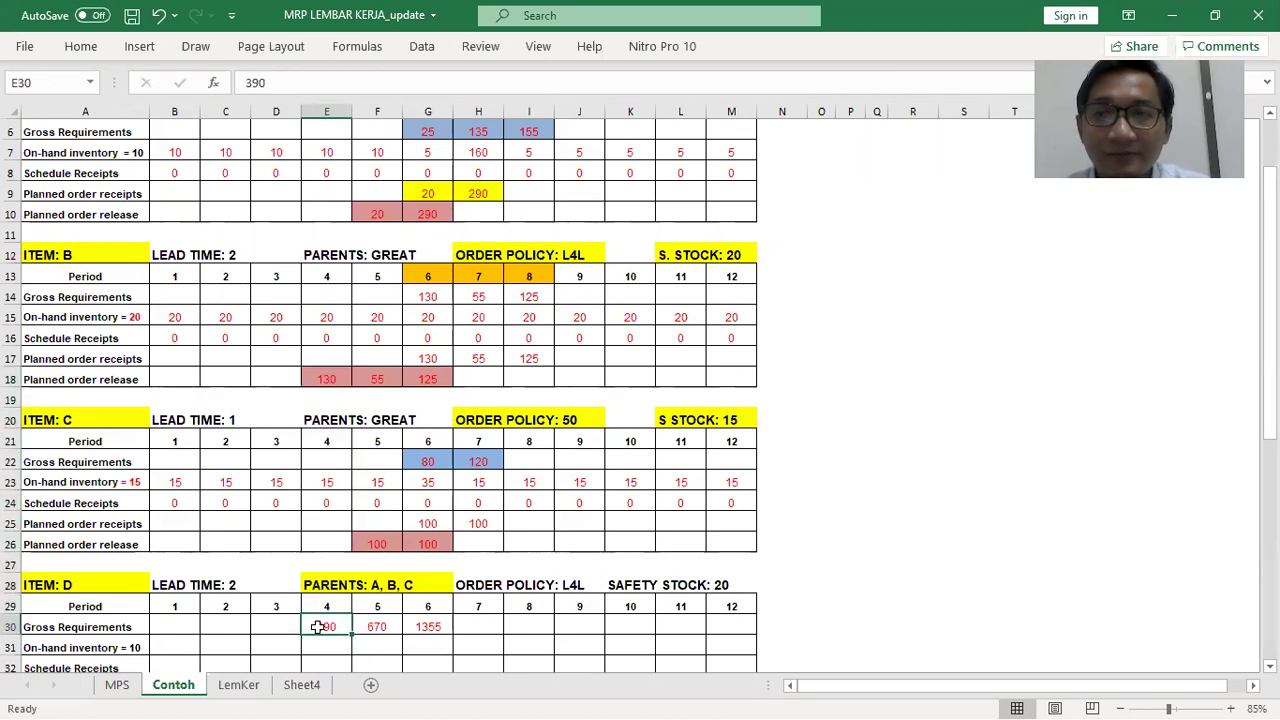
{"action": "left_click", "coordinate": [107, 587]}
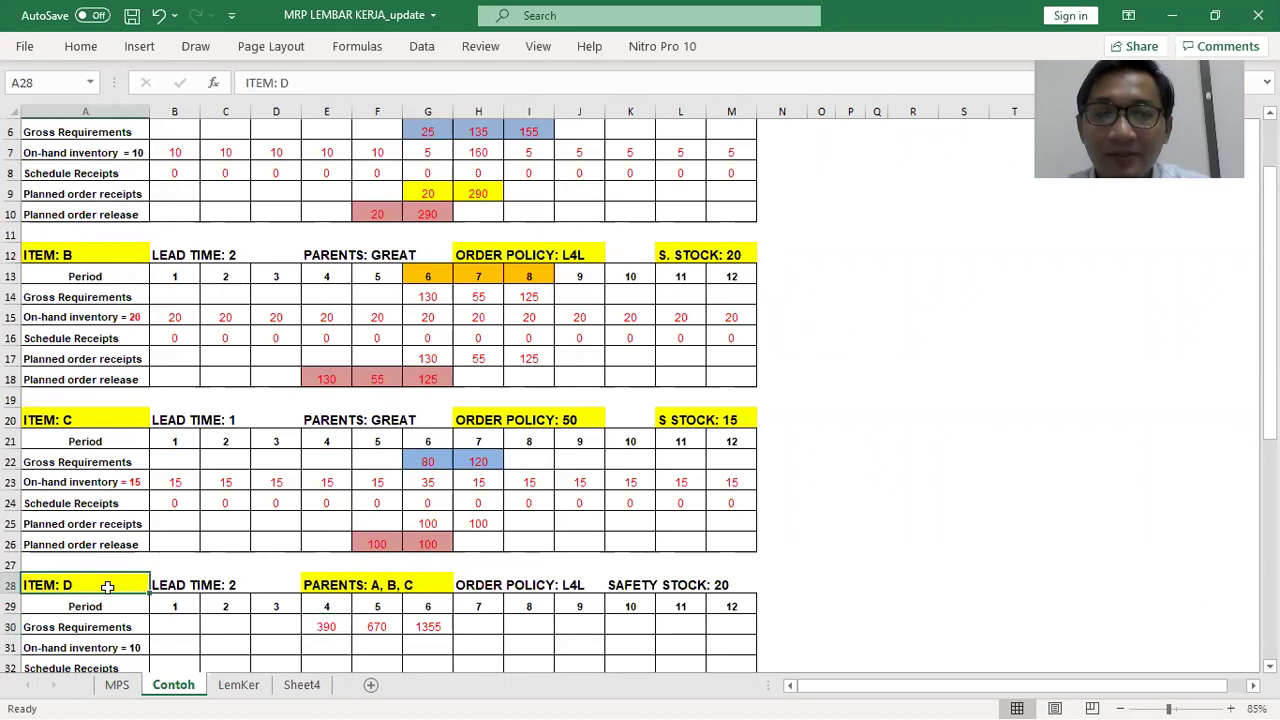
{"action": "left_click", "coordinate": [323, 630]}
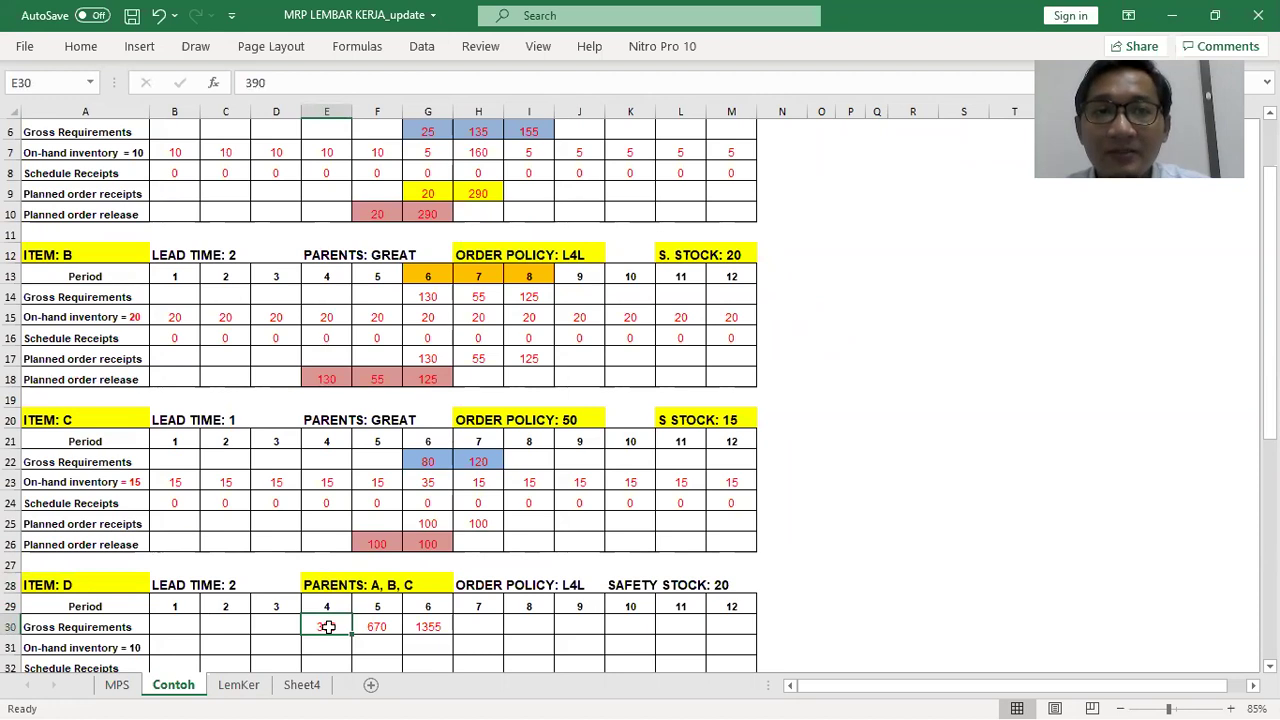
Enter 1 in cell P30 beside item D's table
{"action": "left_click", "coordinate": [855, 625]}
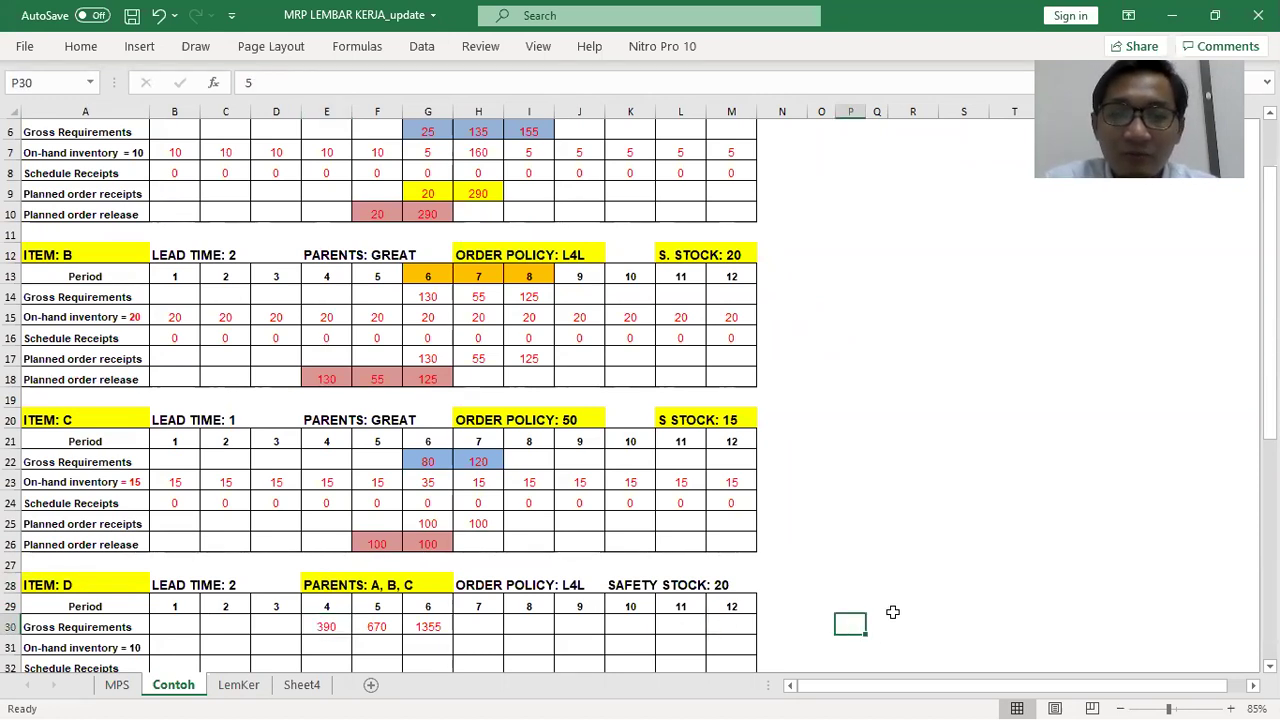
{"action": "type", "text": "1"}
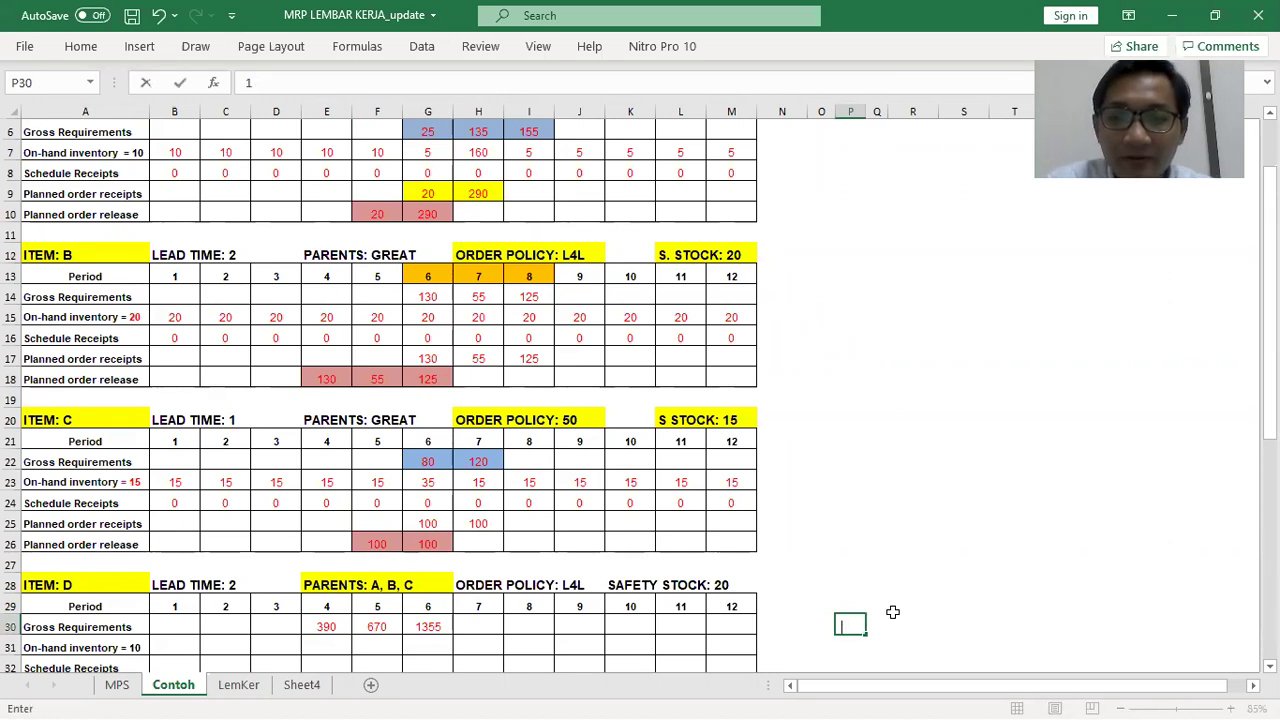
{"action": "left_click", "coordinate": [1003, 502]}
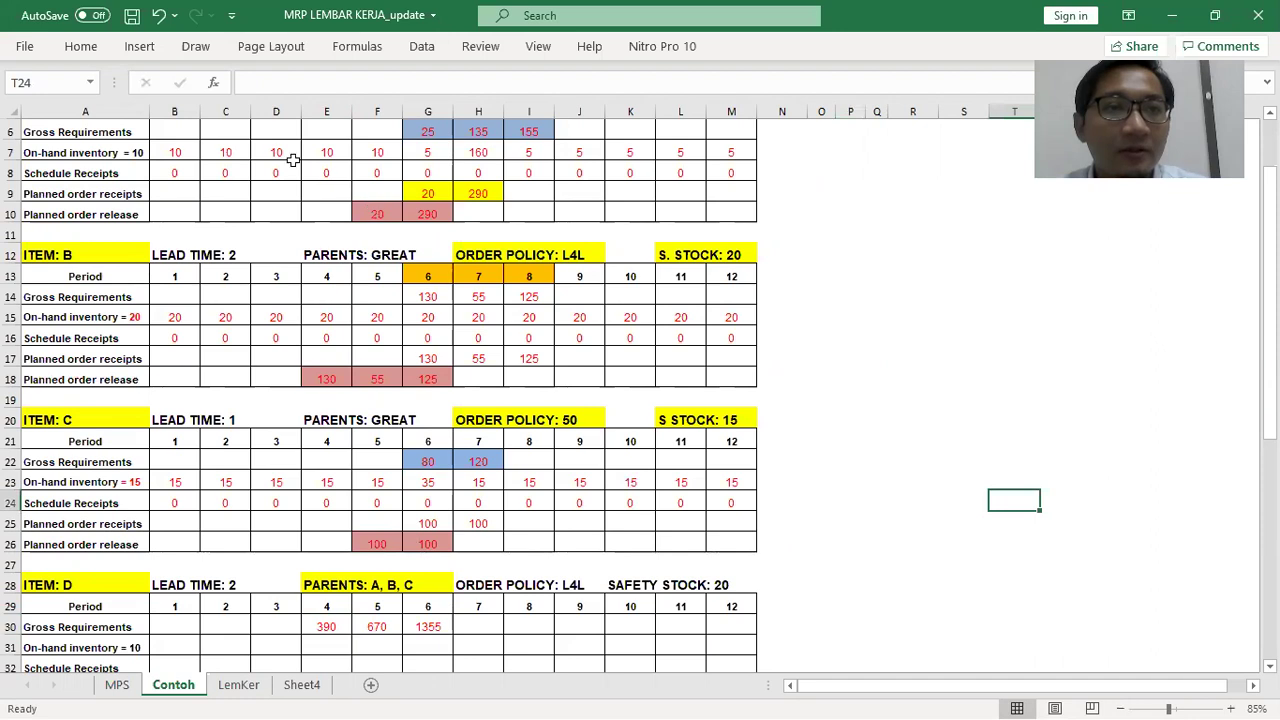
Keep the ribbon pinned open by unchecking Collapse the Ribbon
{"action": "left_click", "coordinate": [80, 46]}
{"action": "right_click", "coordinate": [200, 46]}
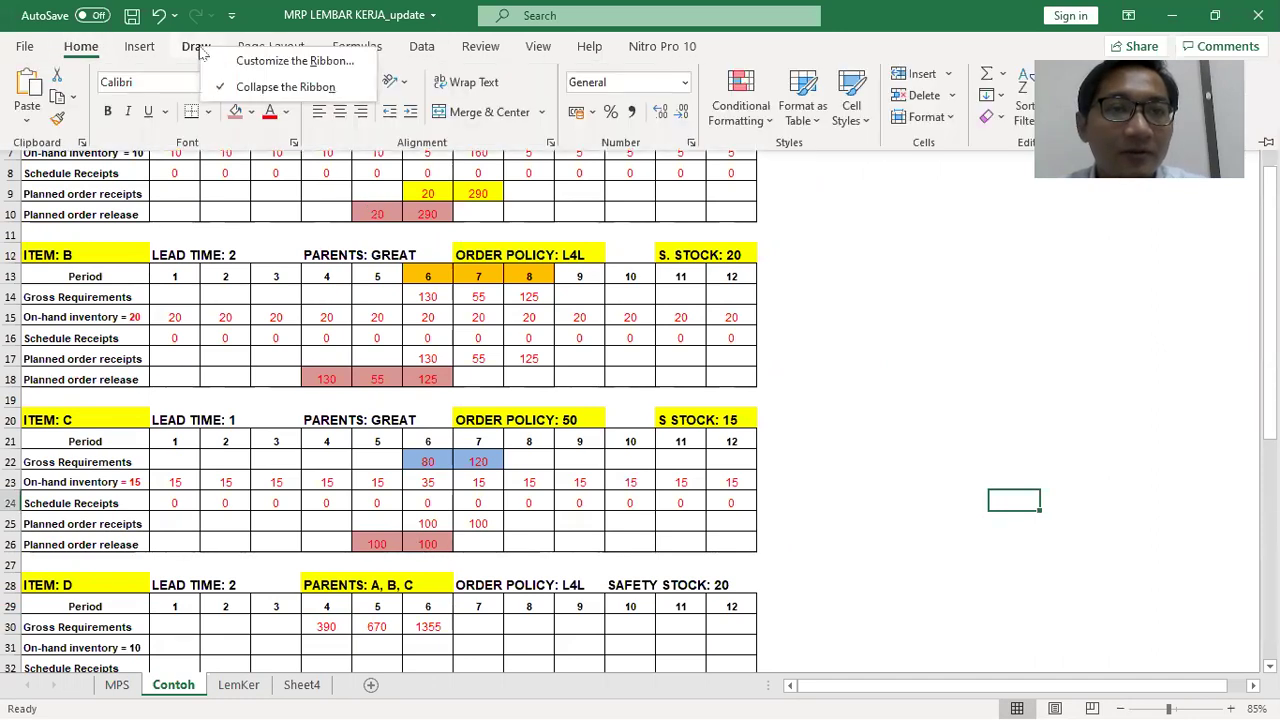
{"action": "left_click", "coordinate": [250, 87]}
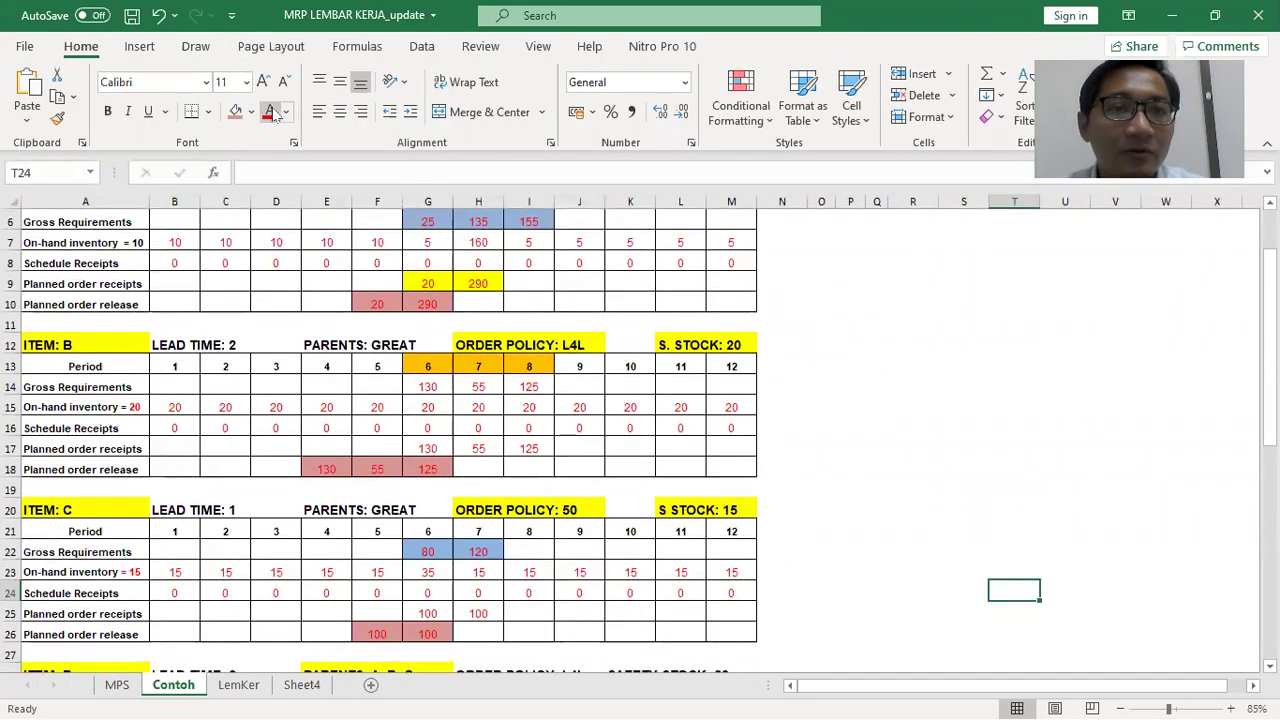
Outline a note area beside item D's table and select O30 for the note
{"action": "left_click", "coordinate": [826, 530]}
{"action": "left_click", "coordinate": [822, 552]}
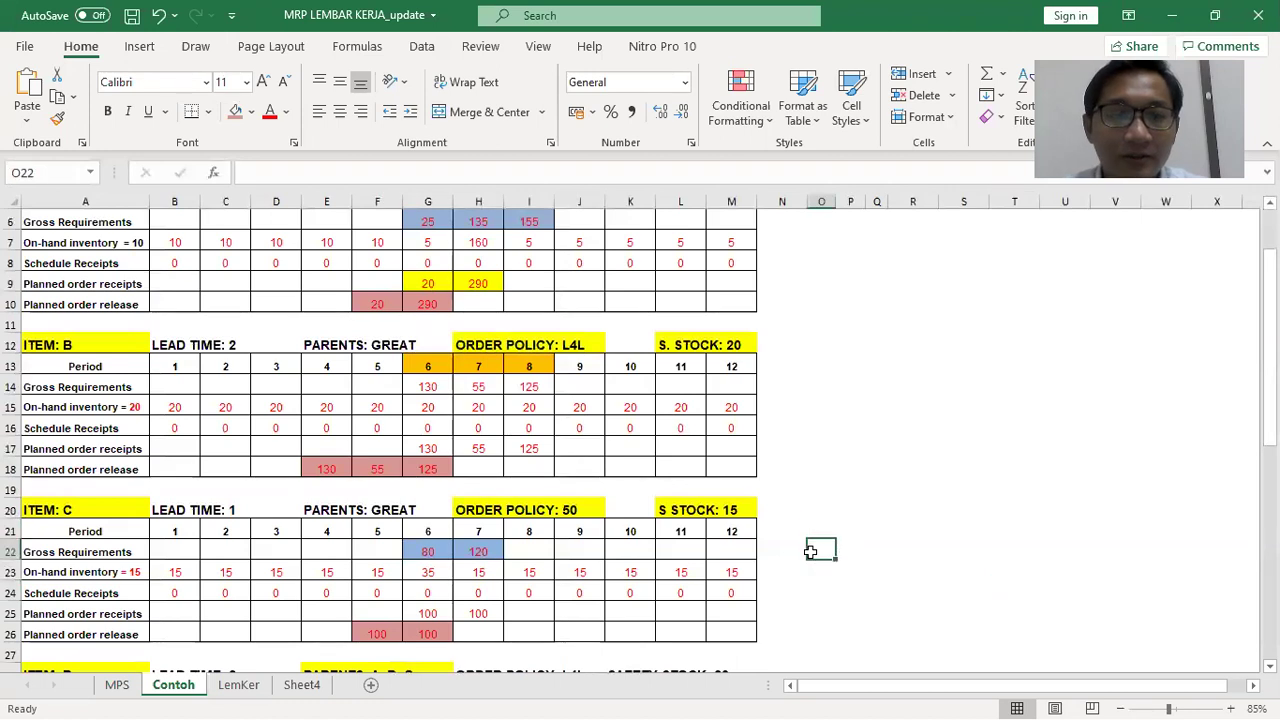
{"action": "scroll", "coordinate": [826, 560], "scroll_direction": "down", "scroll_amount": 3}
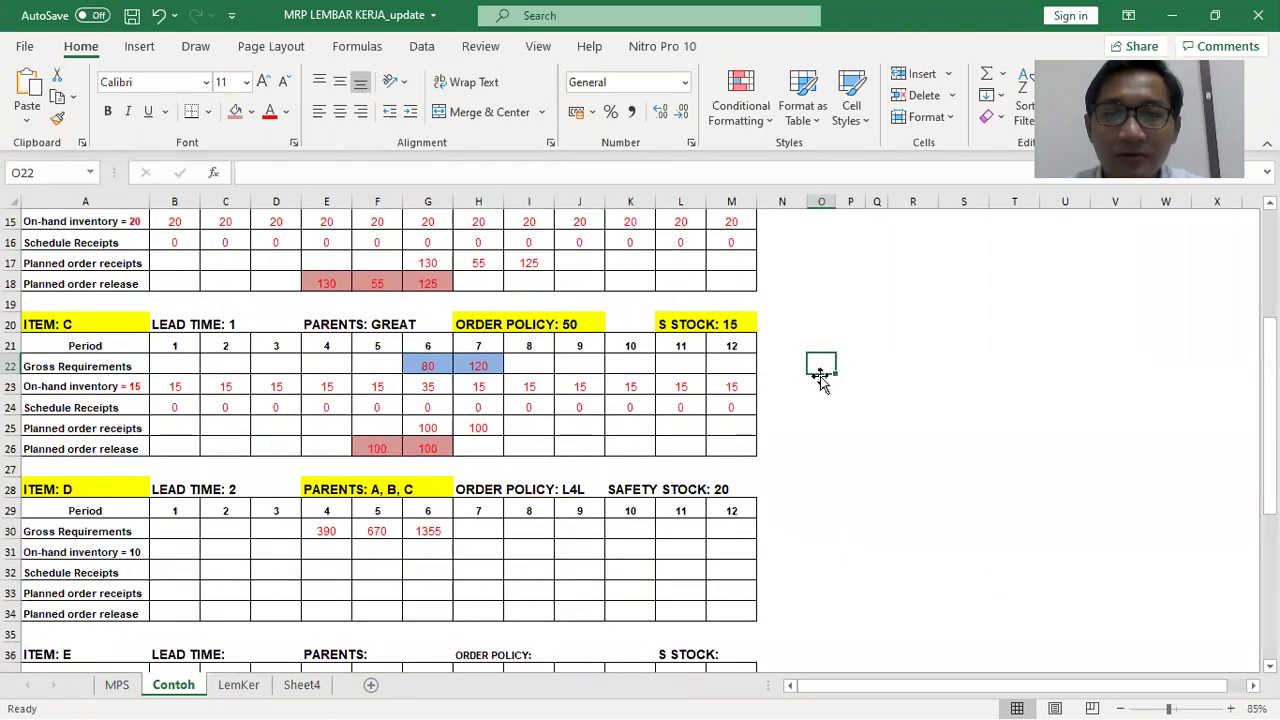
{"action": "left_click", "coordinate": [839, 527]}
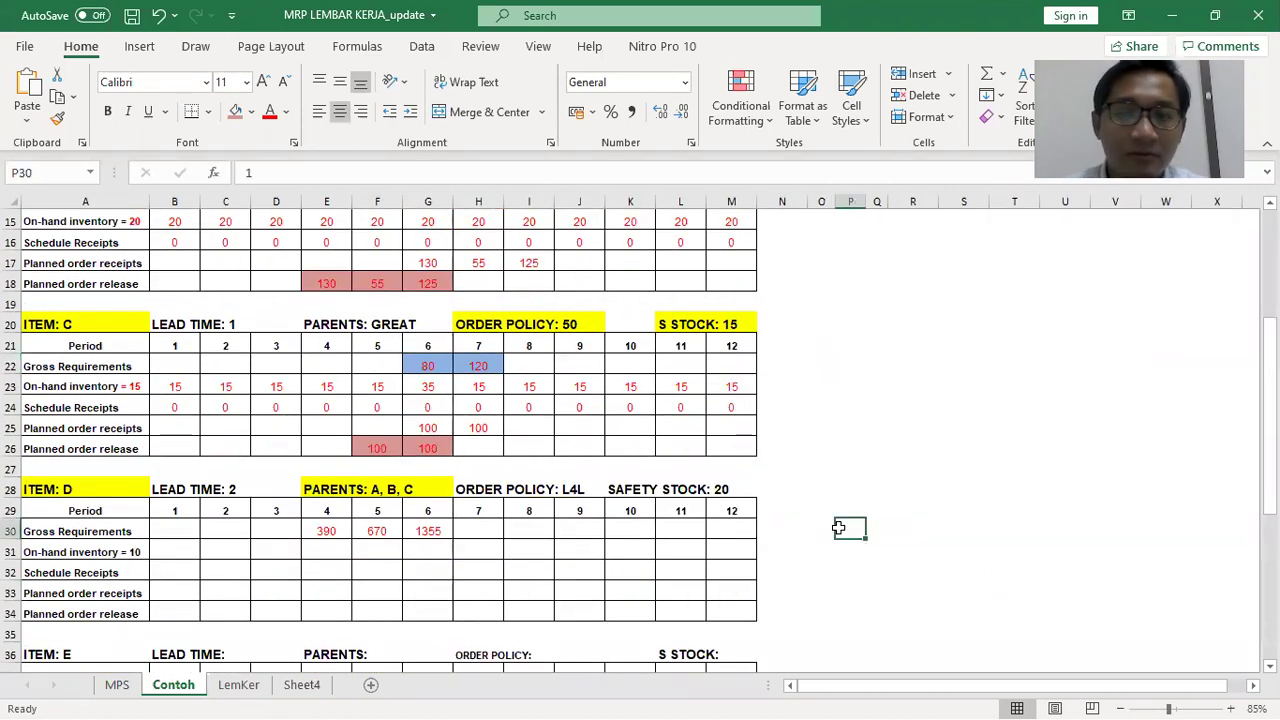
{"action": "key", "text": "Left"}
{"action": "type", "text": "1"}
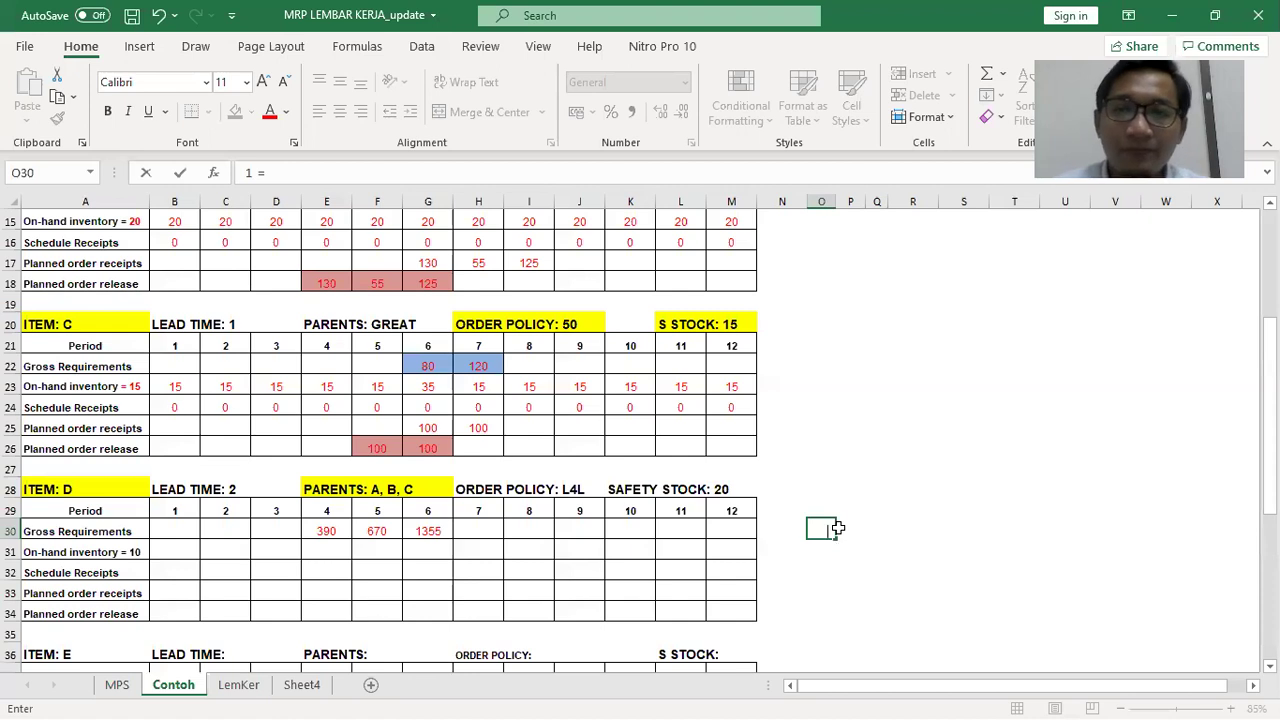
{"action": "key", "text": "Escape"}
{"action": "left_click_drag", "start_coordinate": [816, 411], "coordinate": [1140, 648]}
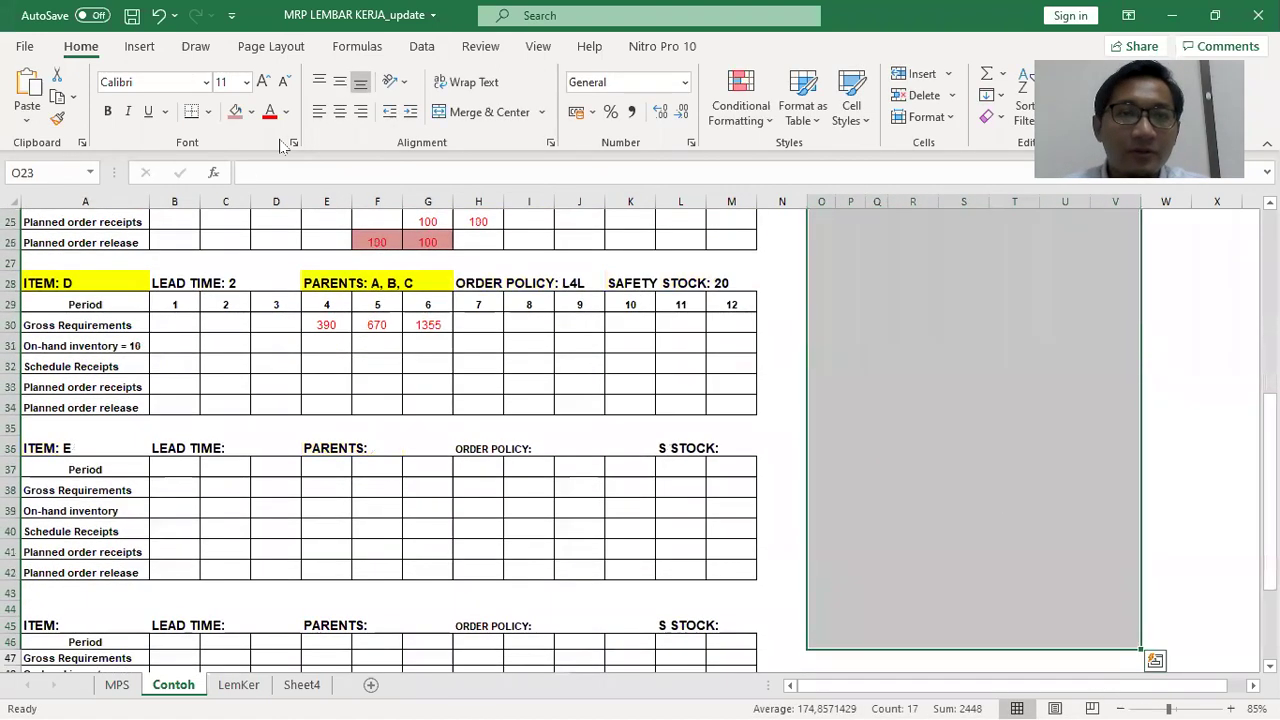
{"action": "scroll", "coordinate": [1031, 460], "scroll_direction": "up", "scroll_amount": 4}
{"action": "scroll", "coordinate": [1035, 466], "scroll_direction": "down", "scroll_amount": 1}
{"action": "left_click", "coordinate": [1035, 466]}
{"action": "left_click_drag", "start_coordinate": [830, 479], "coordinate": [911, 582]}
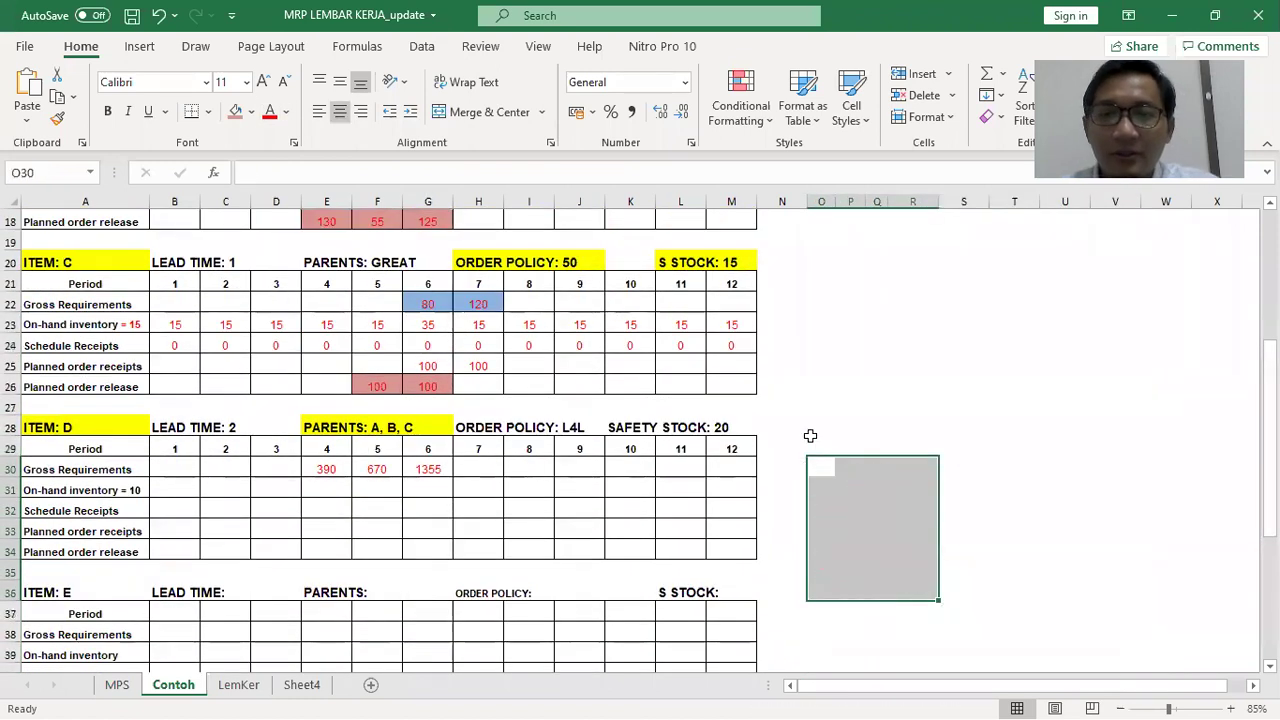
{"action": "left_click", "coordinate": [819, 464]}
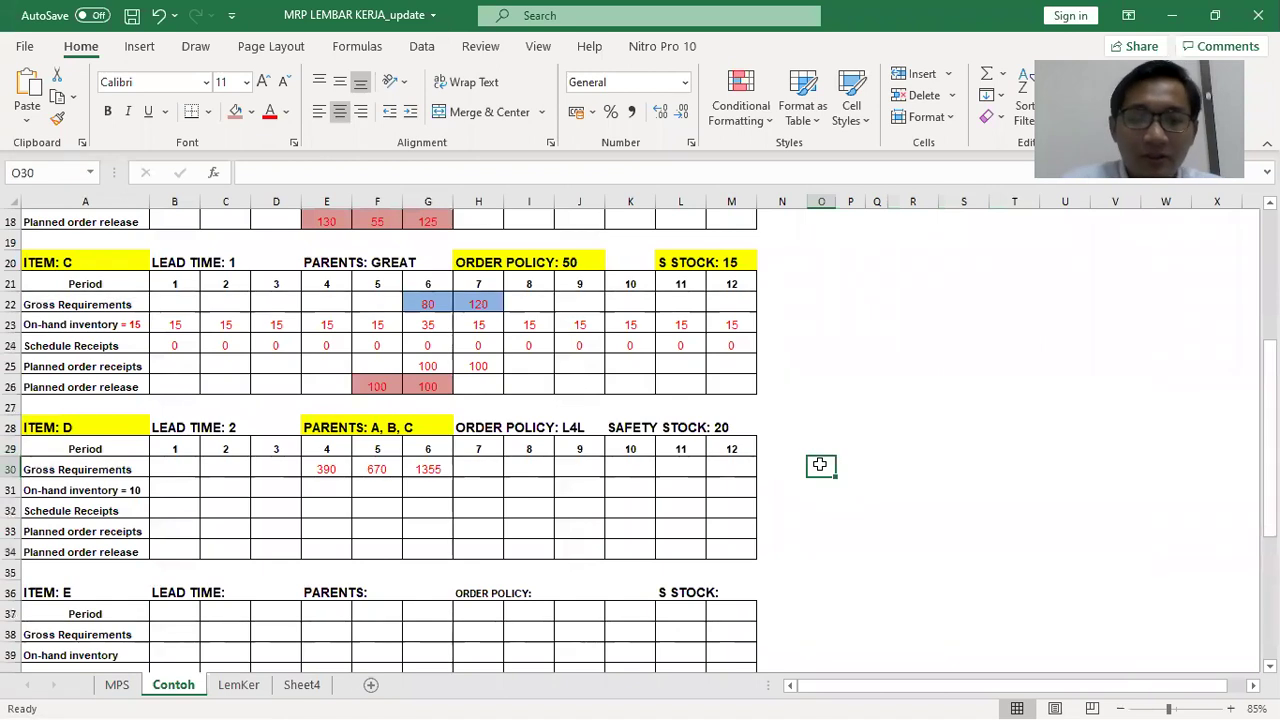
Enter '1 B = 3 D' in O30, then trace item B's 130 to item D's 390
{"action": "type", "text": "1 c"}
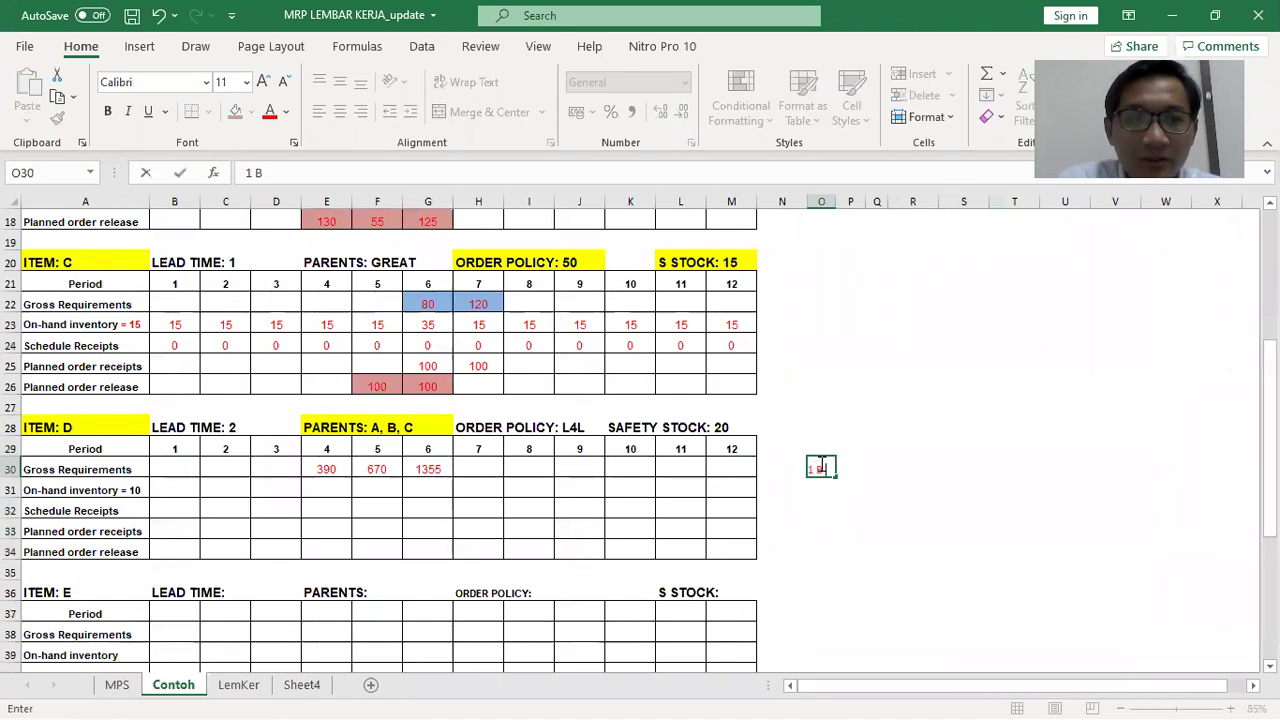
{"action": "type", "text": " = 3 D"}
{"action": "key", "text": "Return"}
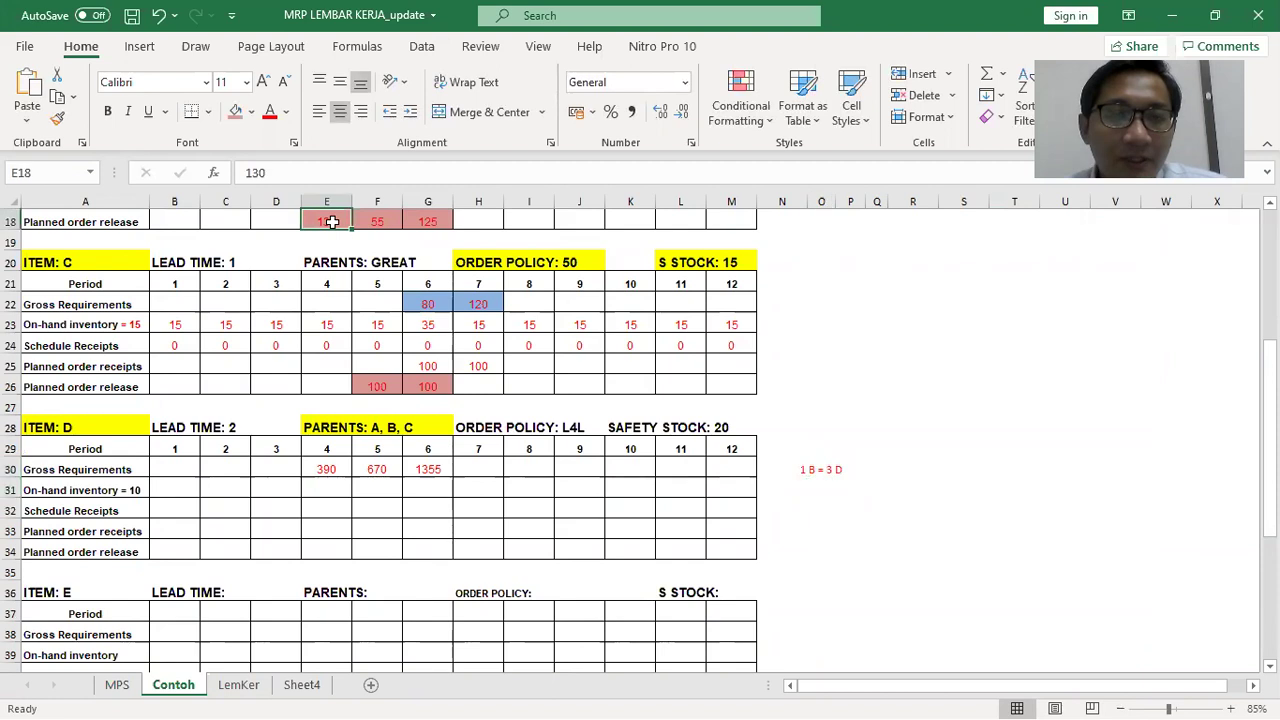
{"action": "left_click", "coordinate": [330, 221]}
{"action": "scroll", "coordinate": [330, 221], "scroll_direction": "up", "scroll_amount": 3}
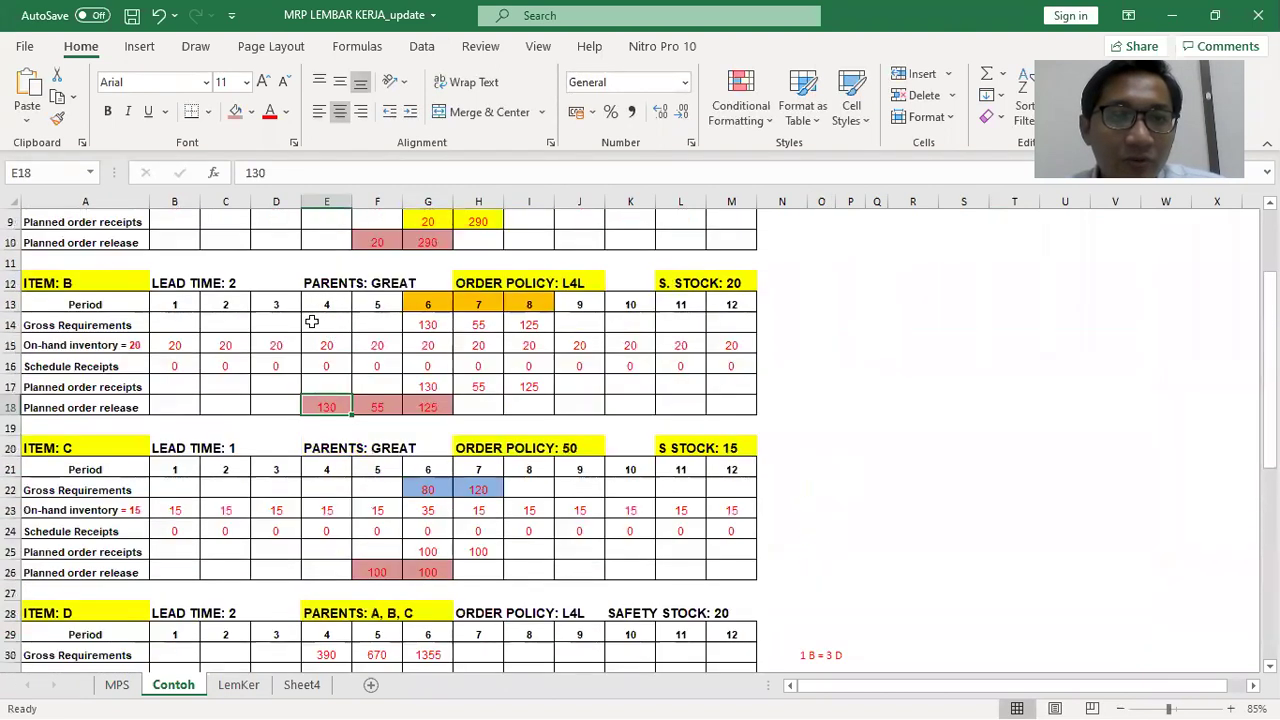
{"action": "left_click_drag", "start_coordinate": [321, 403], "coordinate": [326, 655]}
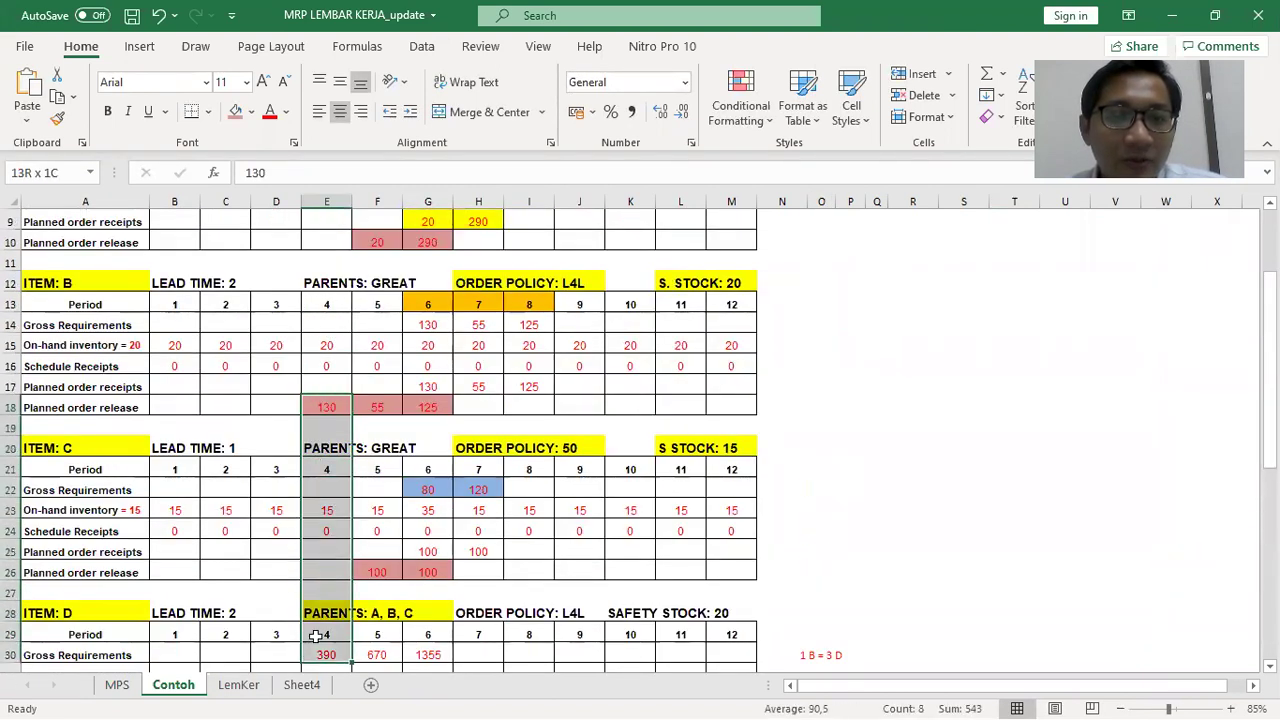
{"action": "left_click", "coordinate": [326, 655]}
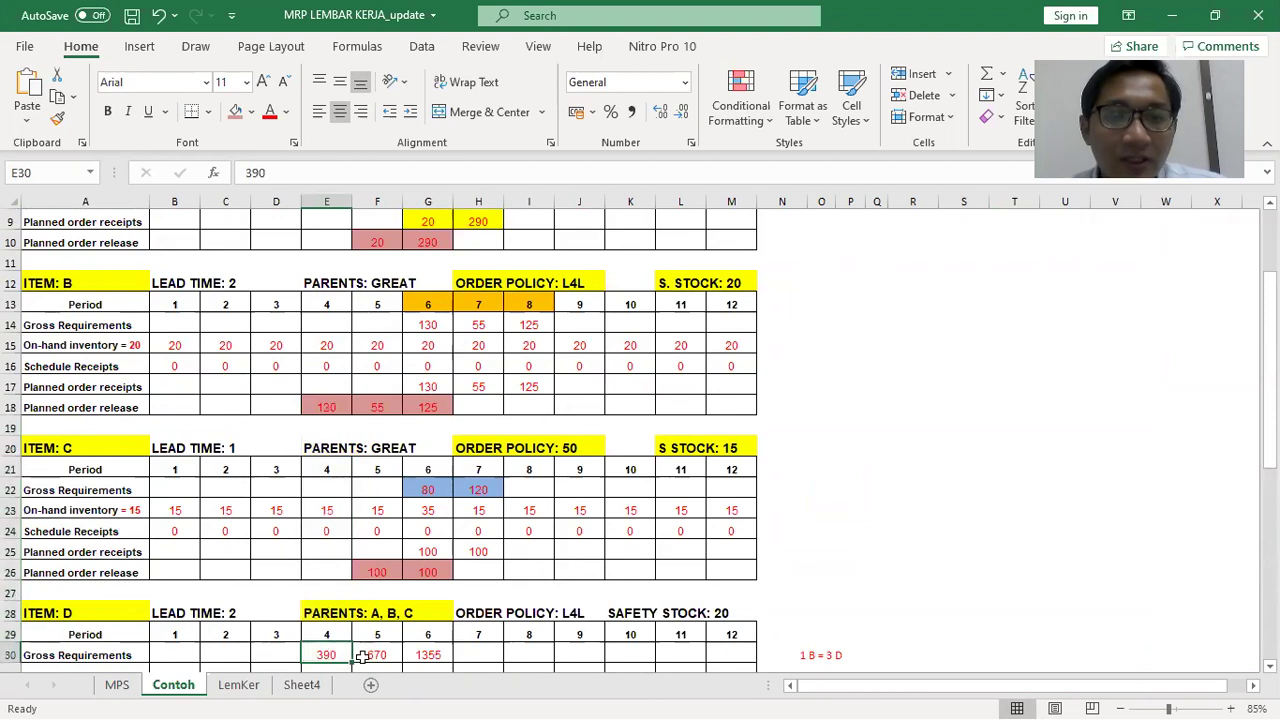
Append '> 130 X 3 = 390' to the side note in the formula bar
{"action": "left_click", "coordinate": [820, 655]}
{"action": "left_click", "coordinate": [480, 170]}
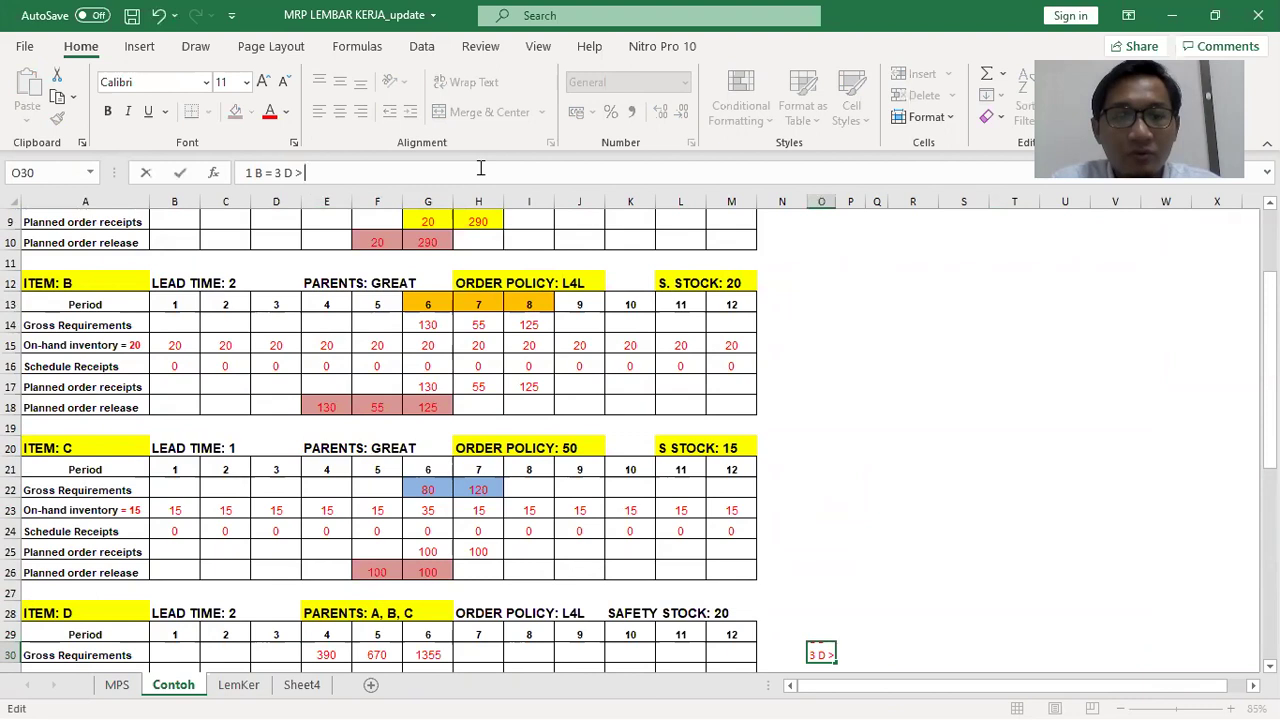
{"action": "type", "text": "> 130 X 3 = 390"}
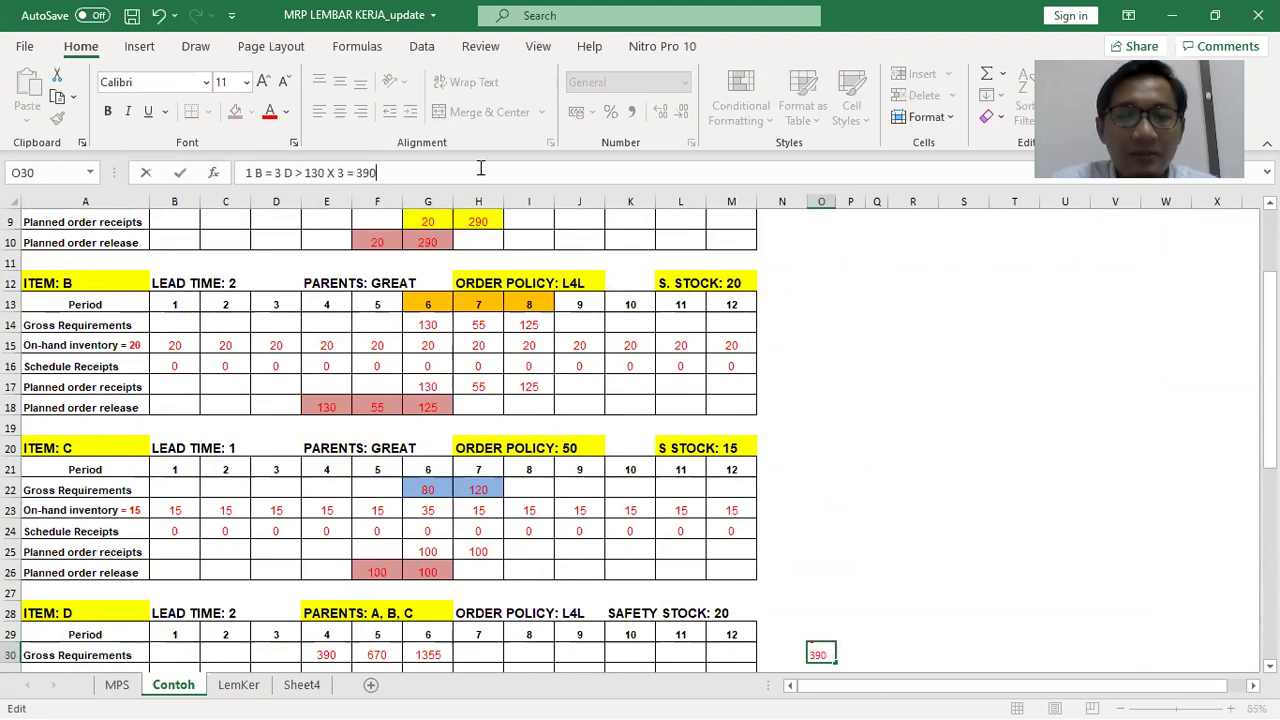
{"action": "key", "text": "Return"}
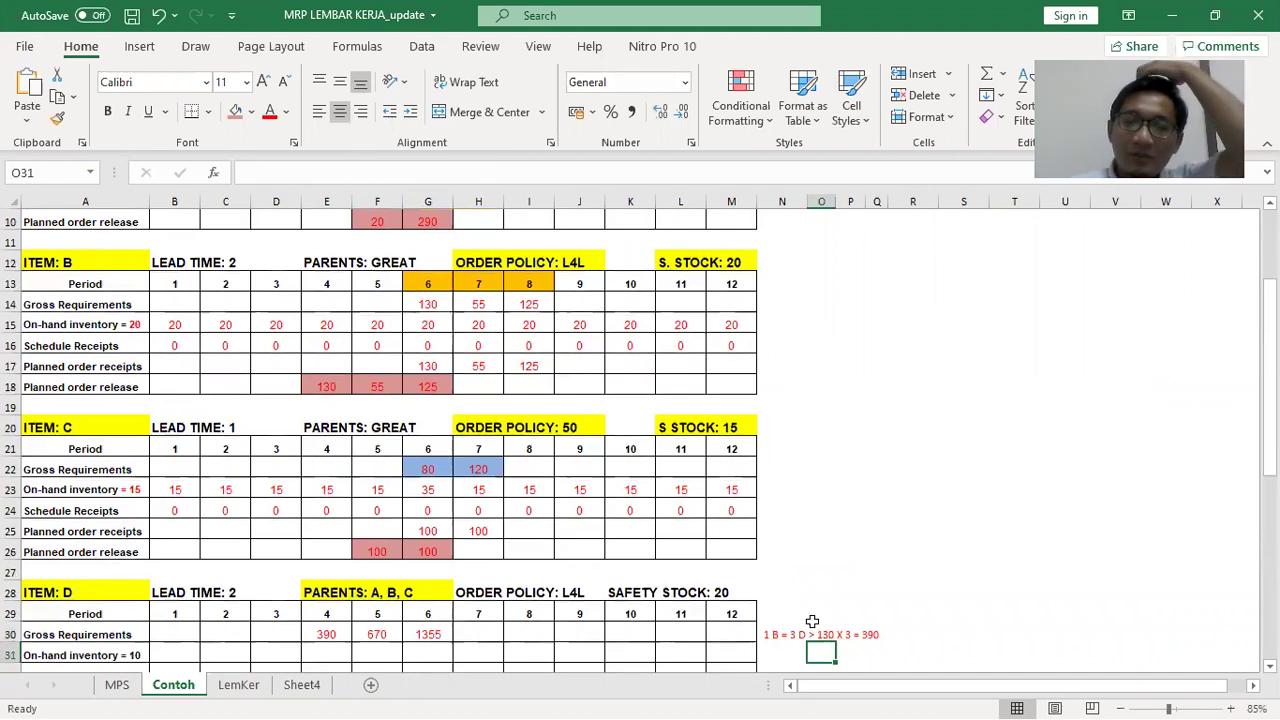
{"action": "left_click", "coordinate": [782, 632]}
{"action": "key", "text": "ctrl+c"}
{"action": "key", "text": "Right"}
{"action": "key", "text": "ctrl+c"}
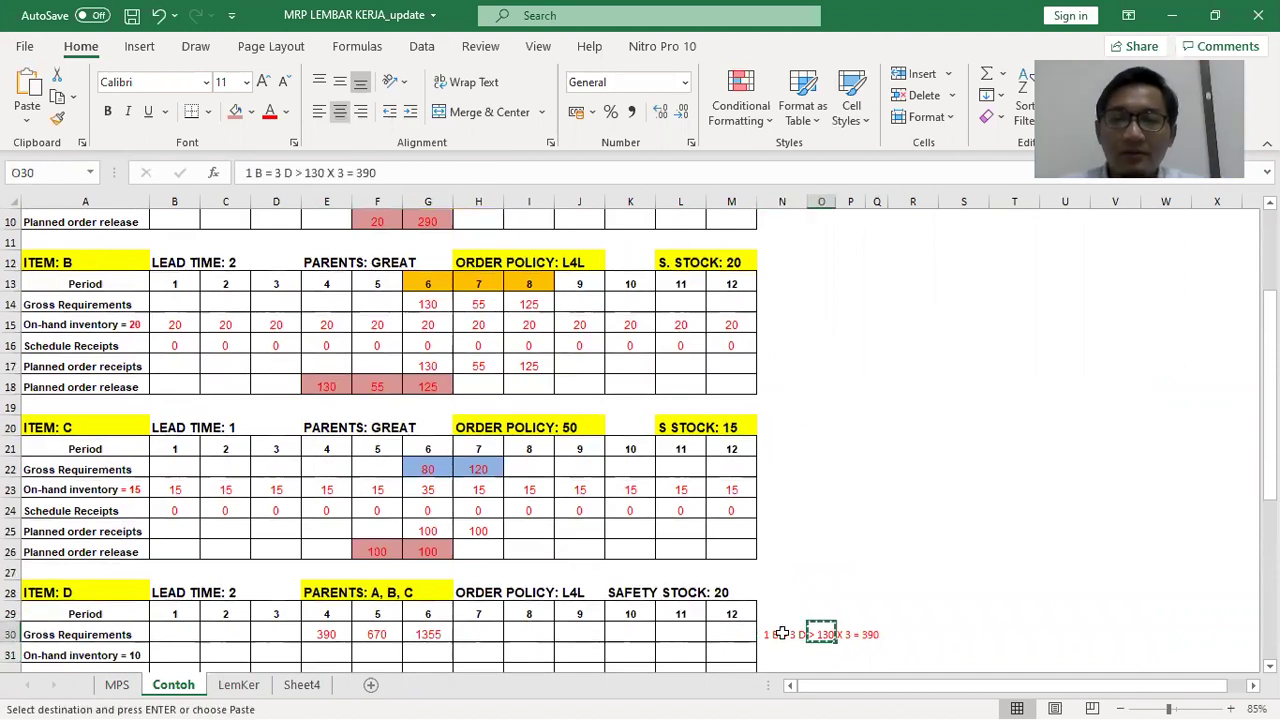
{"action": "left_click", "coordinate": [782, 632]}
{"action": "key", "text": "Right"}
{"action": "key", "text": "Delete"}
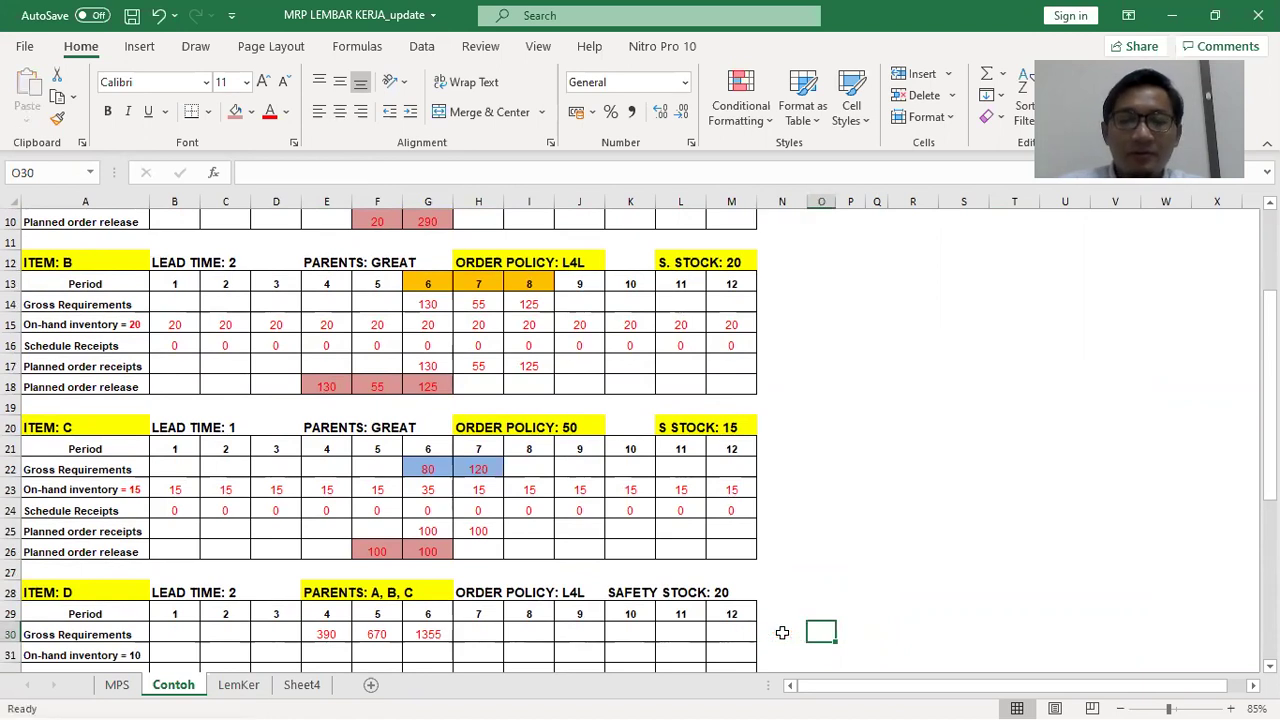
{"action": "left_click", "coordinate": [782, 632]}
{"action": "key", "text": "ctrl+c"}
{"action": "key", "text": "ctrl+z"}
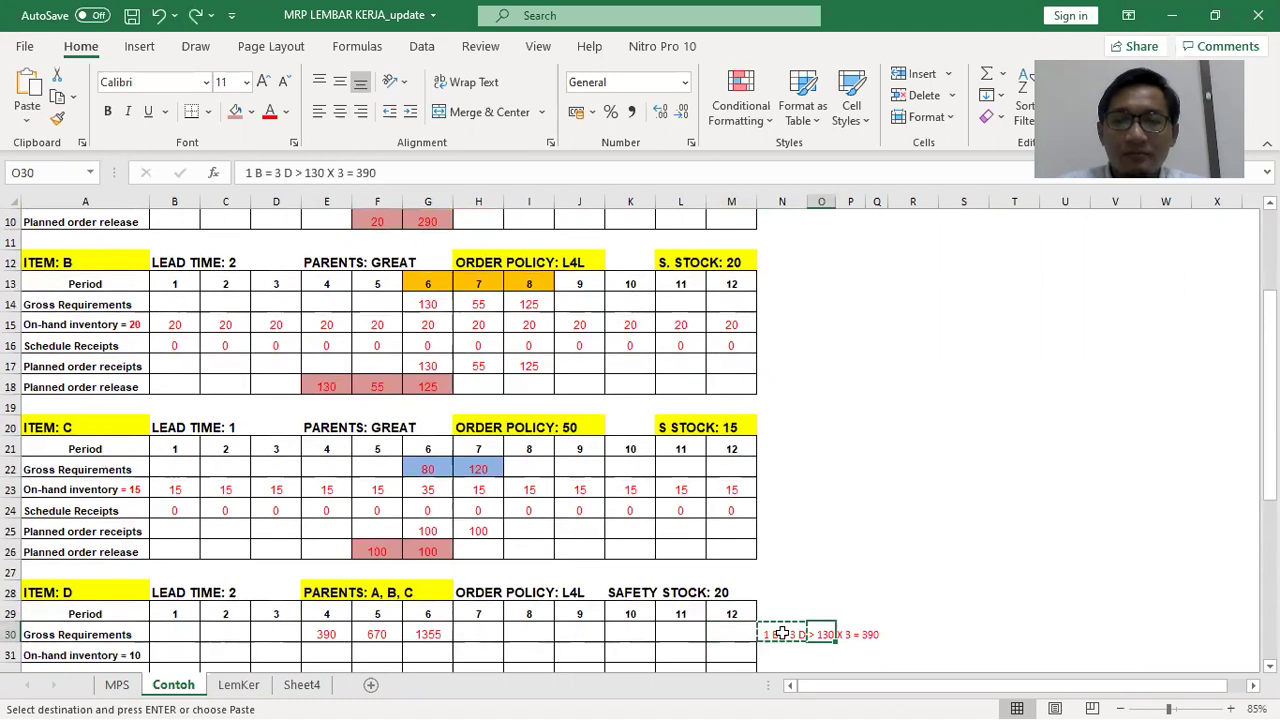
{"action": "key", "text": "Right"}
{"action": "key", "text": "ctrl+c"}
{"action": "left_click", "coordinate": [782, 633]}
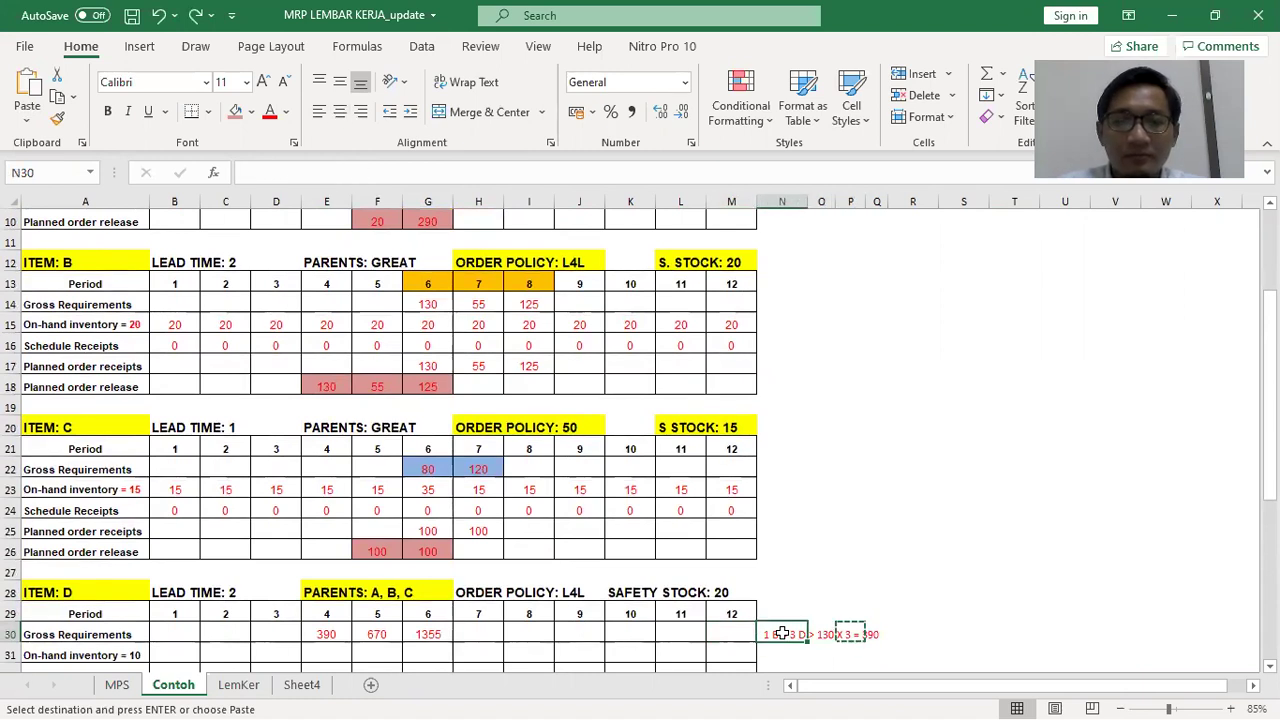
{"action": "key", "text": "Right"}
{"action": "key", "text": "Right"}
{"action": "key", "text": "Escape"}
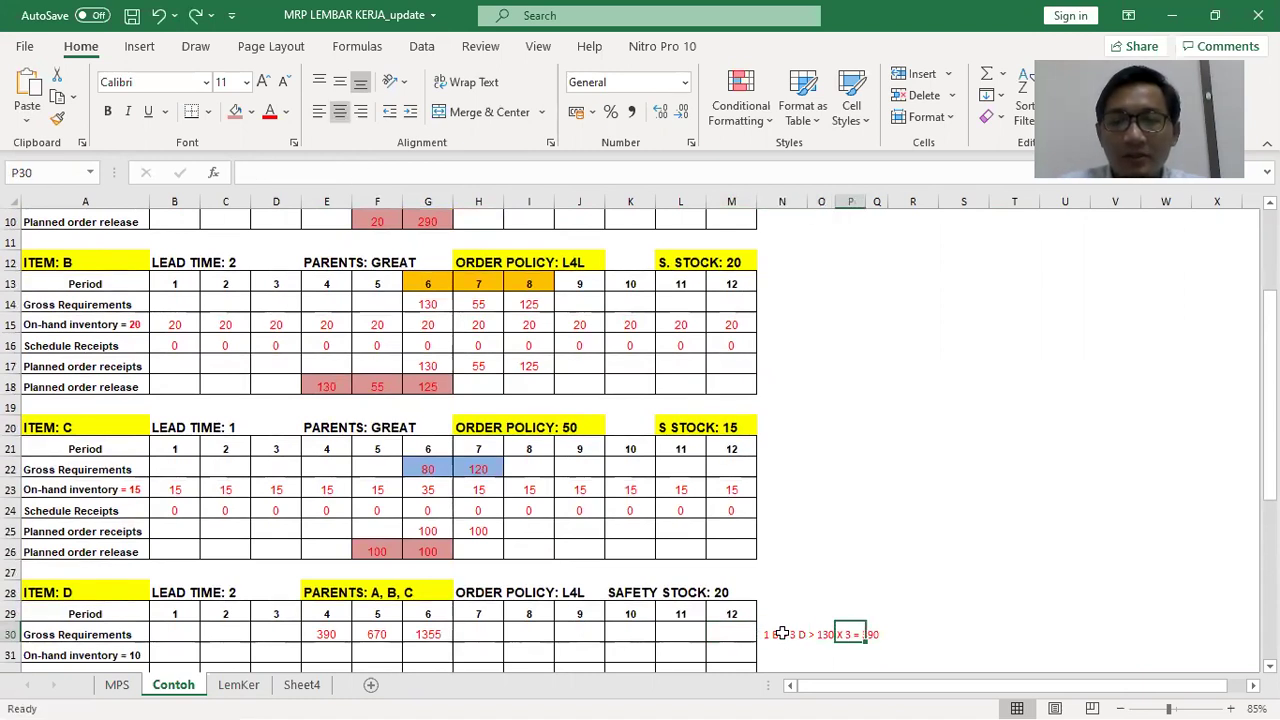
{"action": "key", "text": "Left"}
{"action": "left_click", "coordinate": [782, 633]}
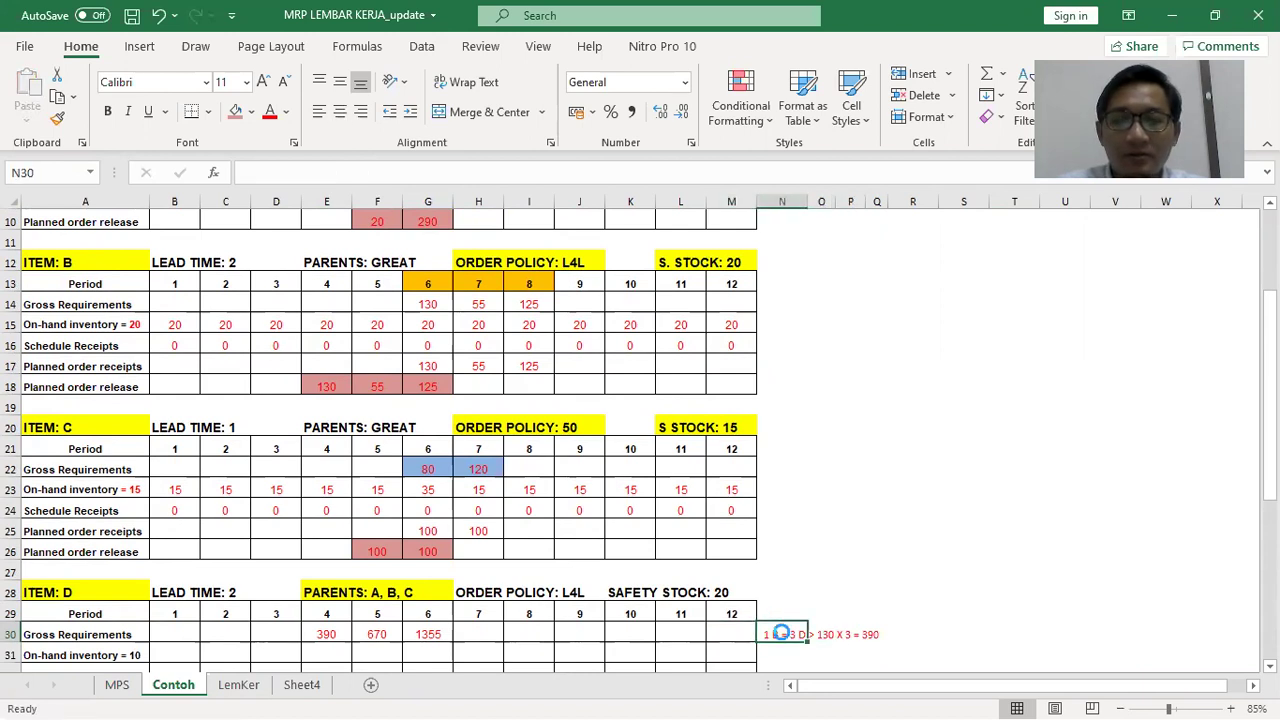
{"action": "key", "text": "ctrl+c"}
{"action": "key", "text": "Right"}
{"action": "key", "text": "Delete"}
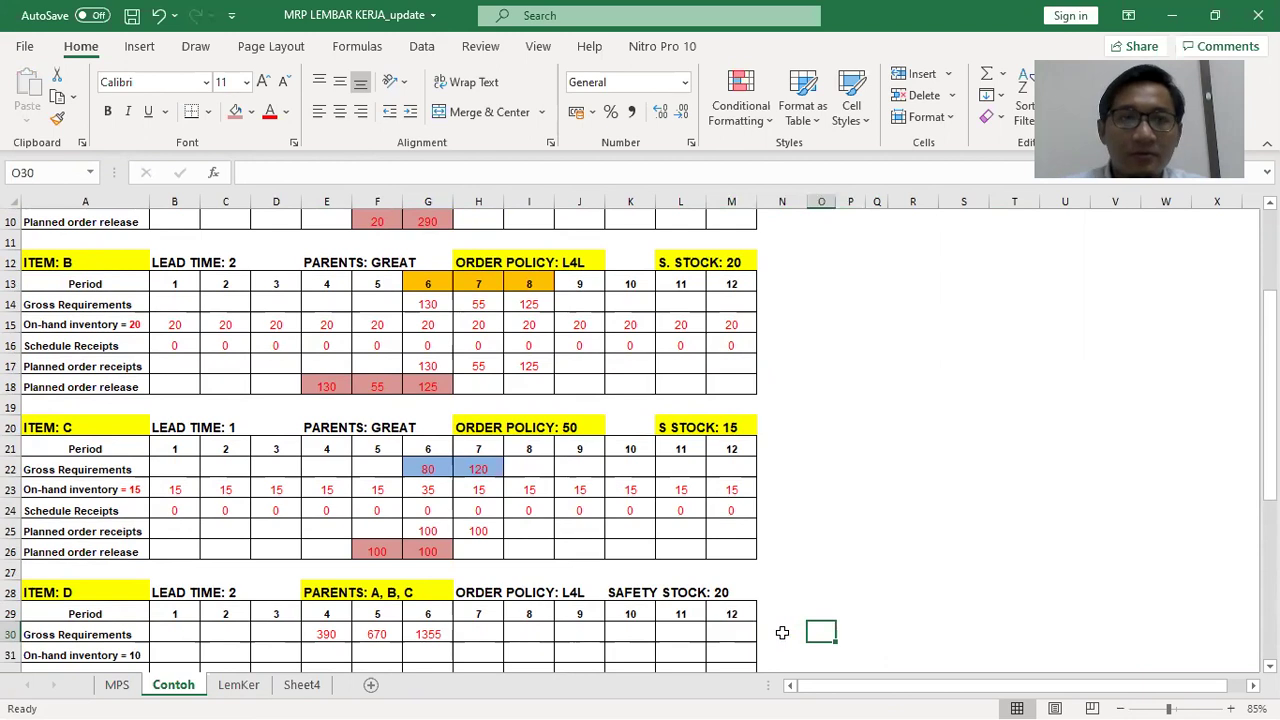
{"action": "left_click", "coordinate": [255, 112]}
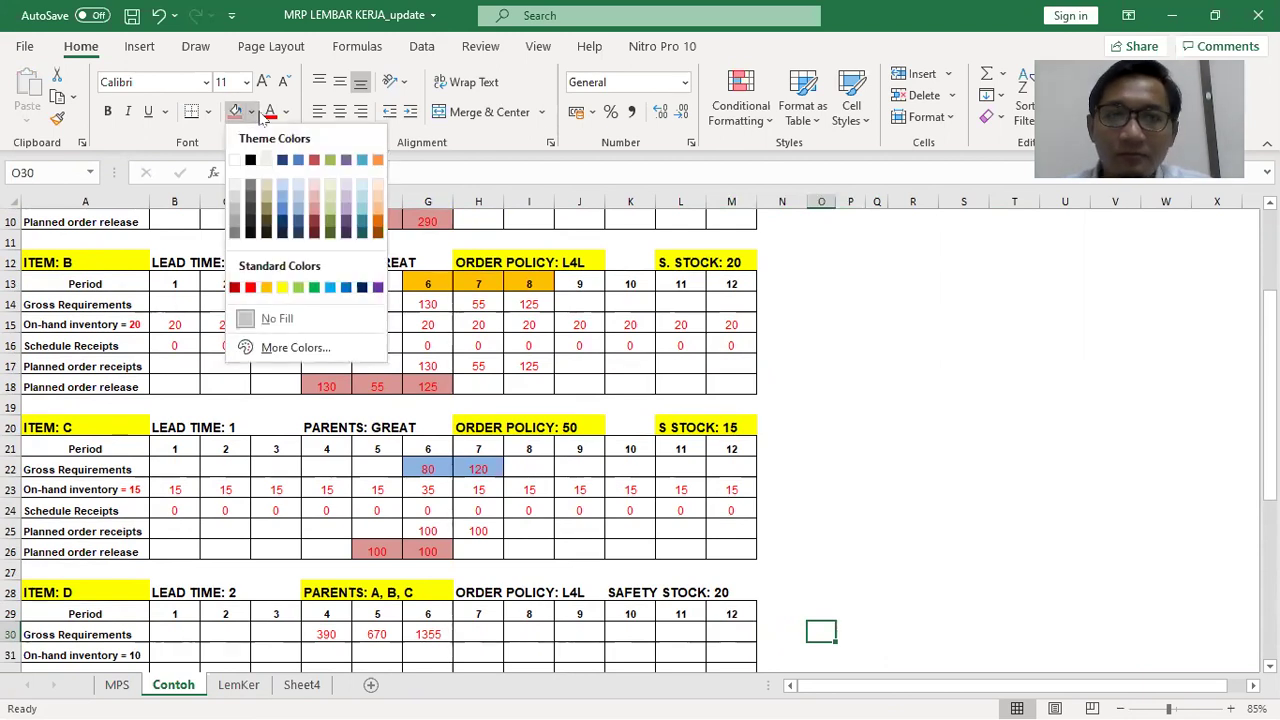
{"action": "left_click", "coordinate": [270, 117]}
{"action": "left_click", "coordinate": [272, 117]}
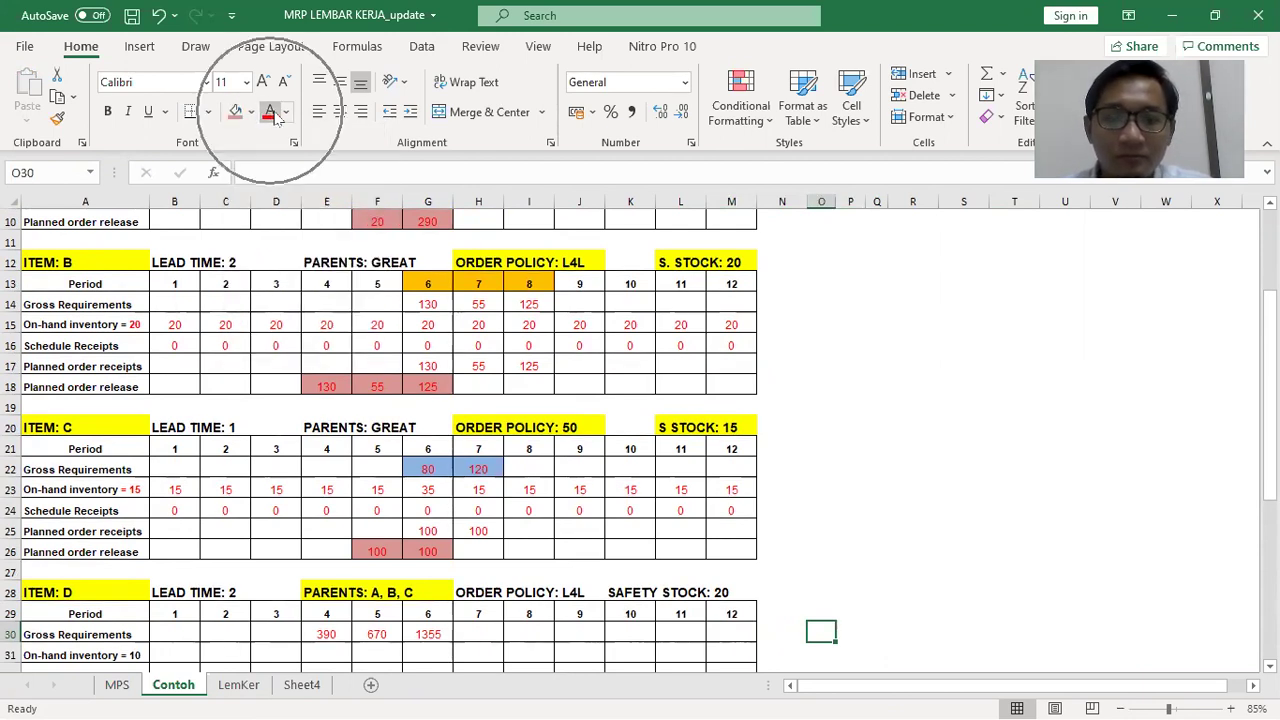
{"action": "key", "text": "ctrl+v"}
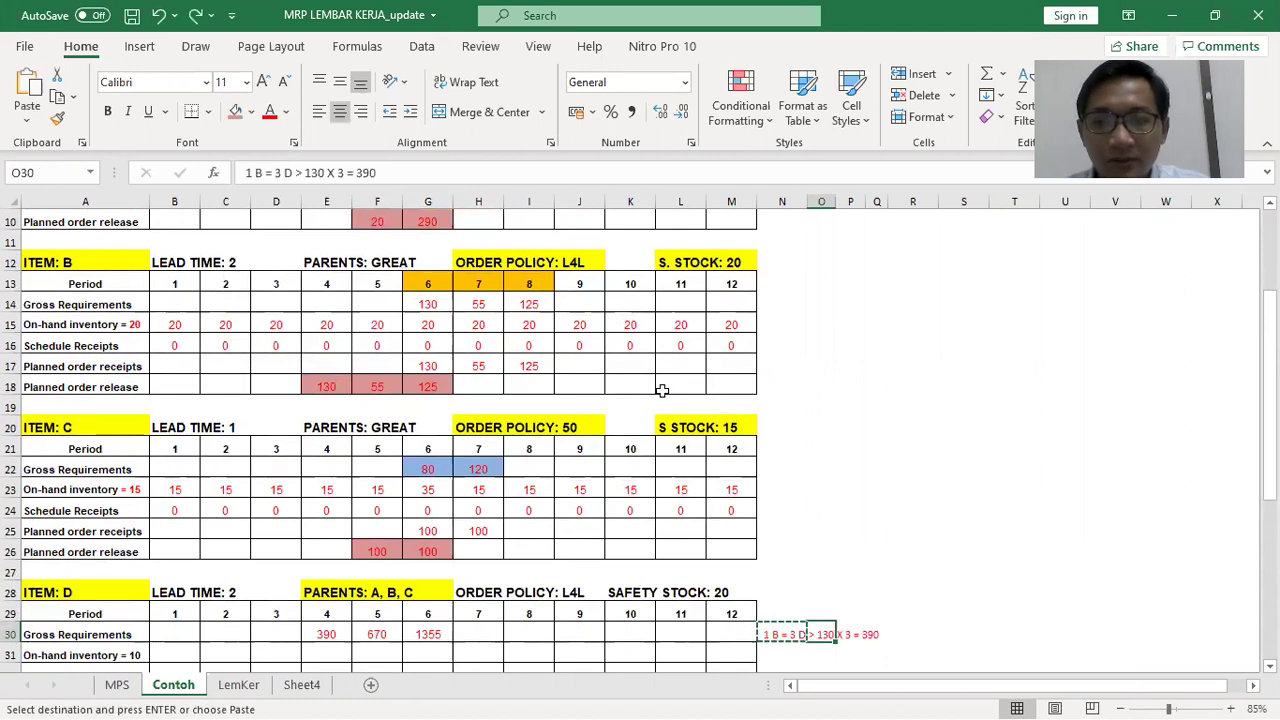
{"action": "key", "text": "Escape"}
{"action": "left_click", "coordinate": [877, 467]}
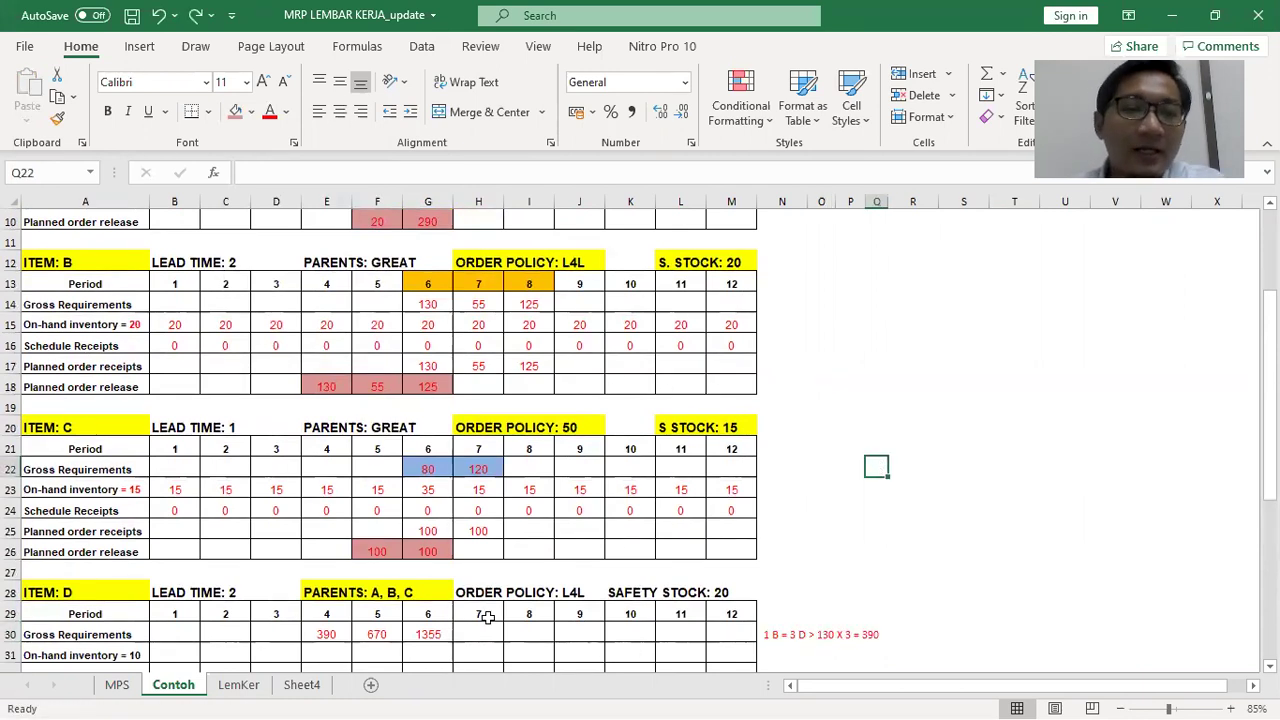
{"action": "left_click", "coordinate": [378, 634]}
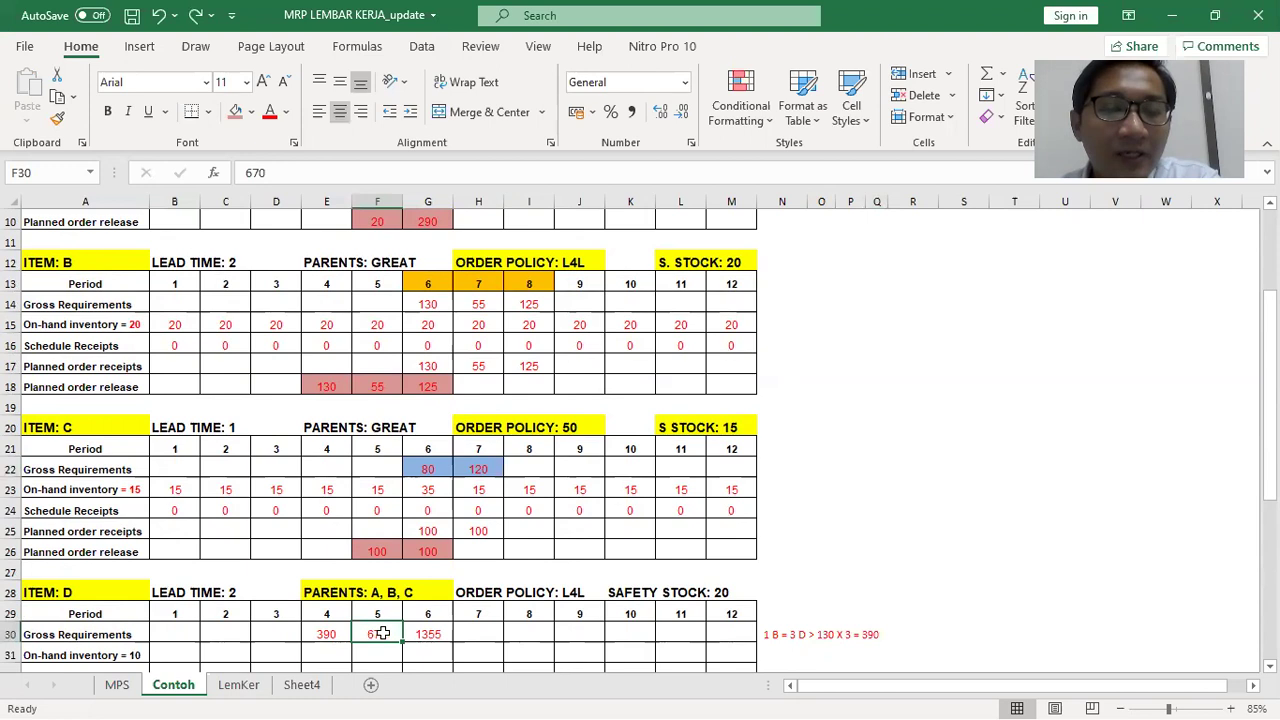
{"action": "scroll", "coordinate": [397, 625], "scroll_direction": "up", "scroll_amount": 3}
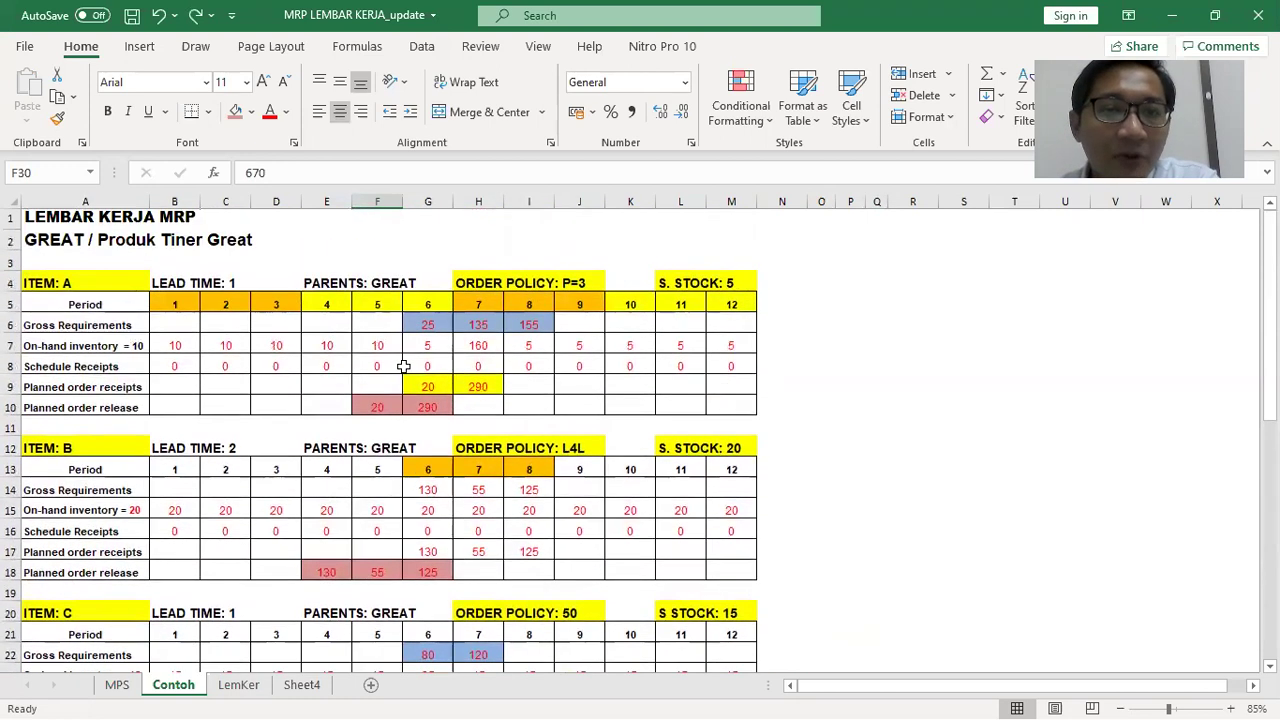
{"action": "left_click", "coordinate": [377, 305]}
{"action": "left_click", "coordinate": [373, 405]}
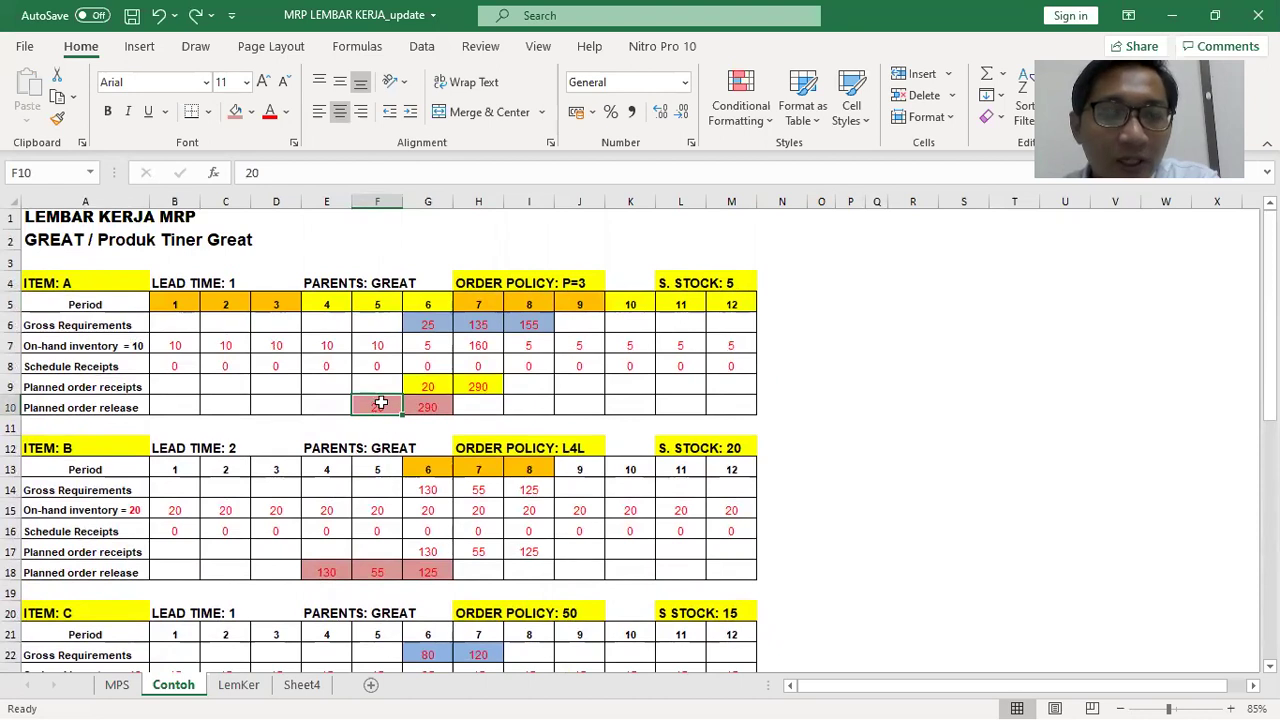
{"action": "left_click", "coordinate": [72, 285]}
{"action": "left_click", "coordinate": [373, 405]}
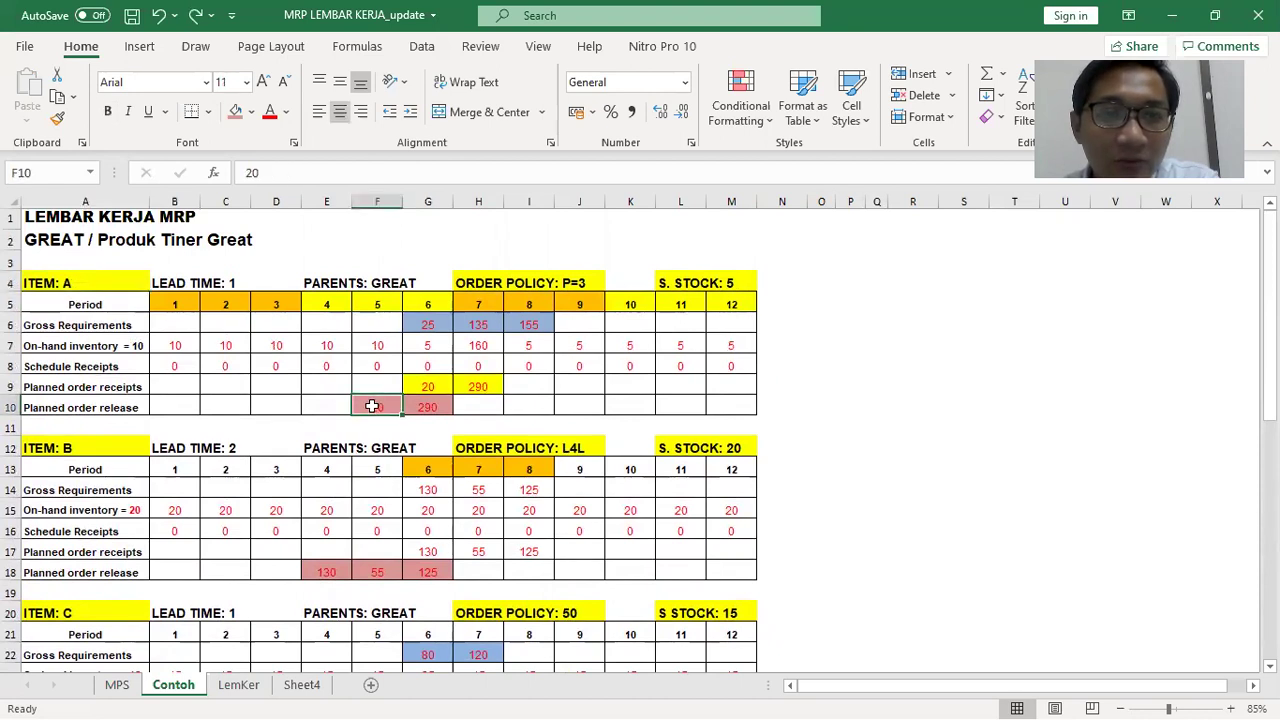
{"action": "scroll", "coordinate": [373, 405], "scroll_direction": "down", "scroll_amount": 1}
{"action": "left_click", "coordinate": [100, 390]}
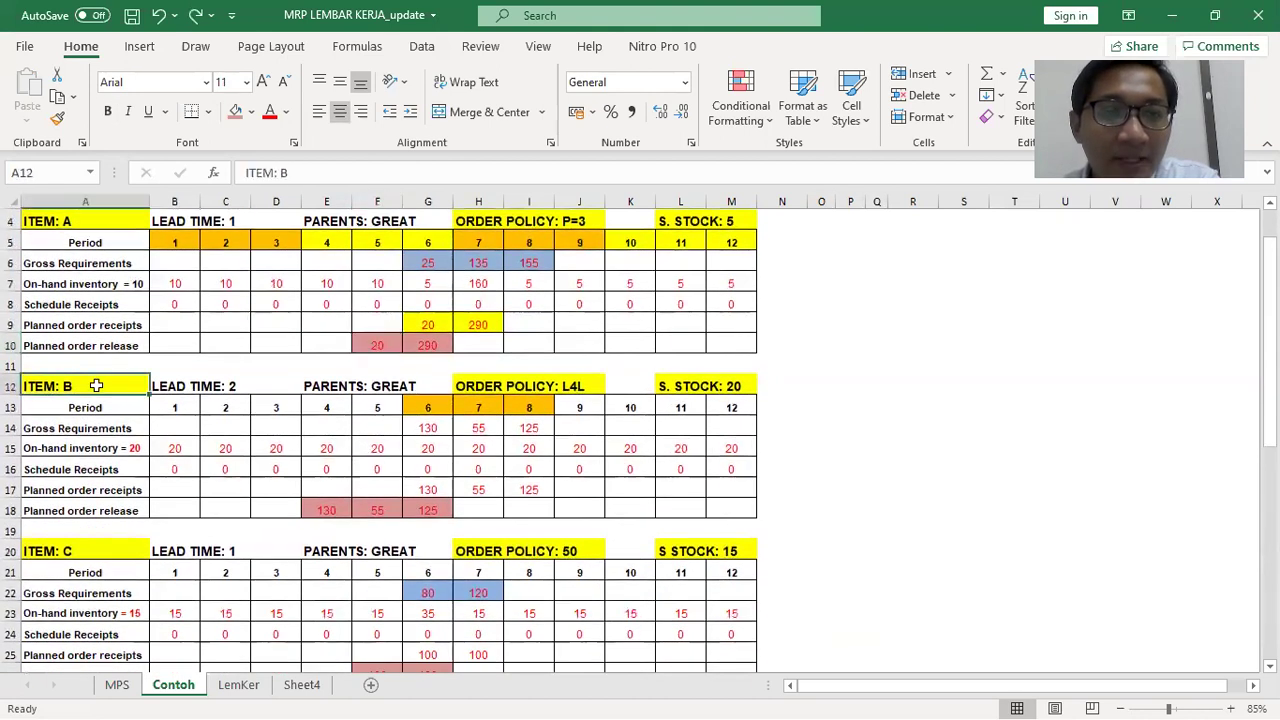
{"action": "left_click", "coordinate": [375, 503]}
{"action": "scroll", "coordinate": [375, 503], "scroll_direction": "down", "scroll_amount": 2}
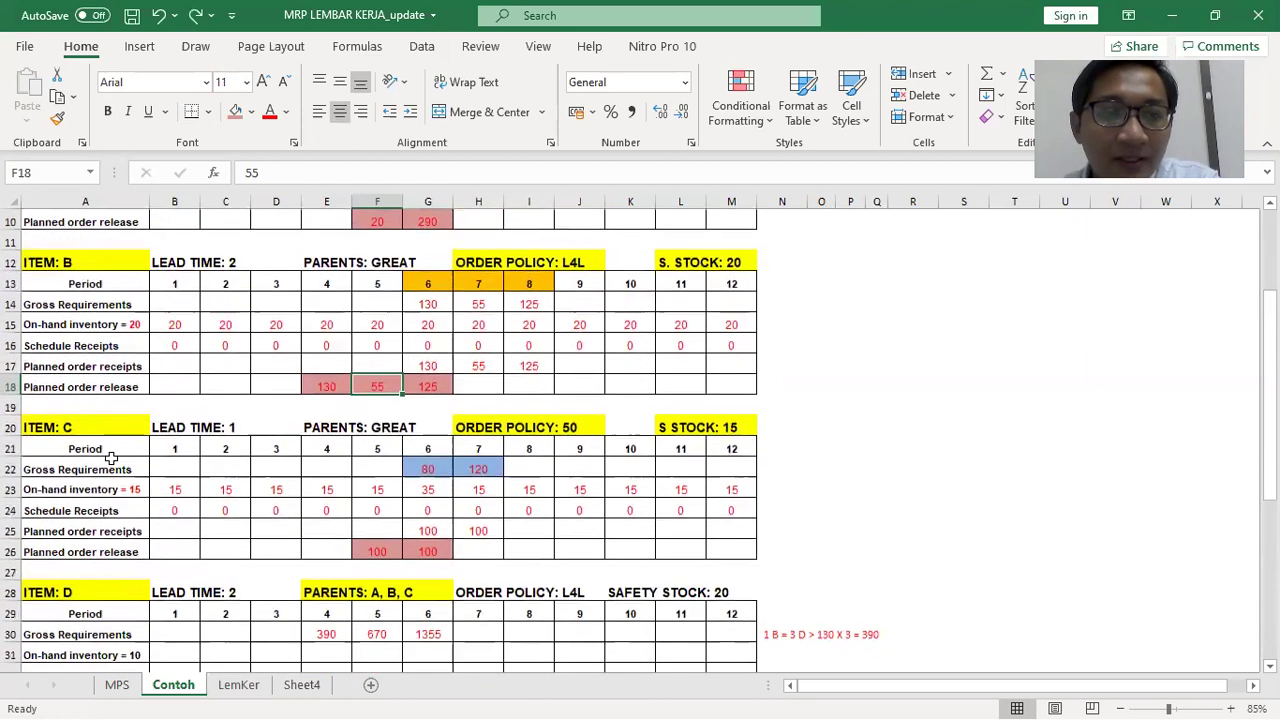
{"action": "left_click", "coordinate": [91, 427]}
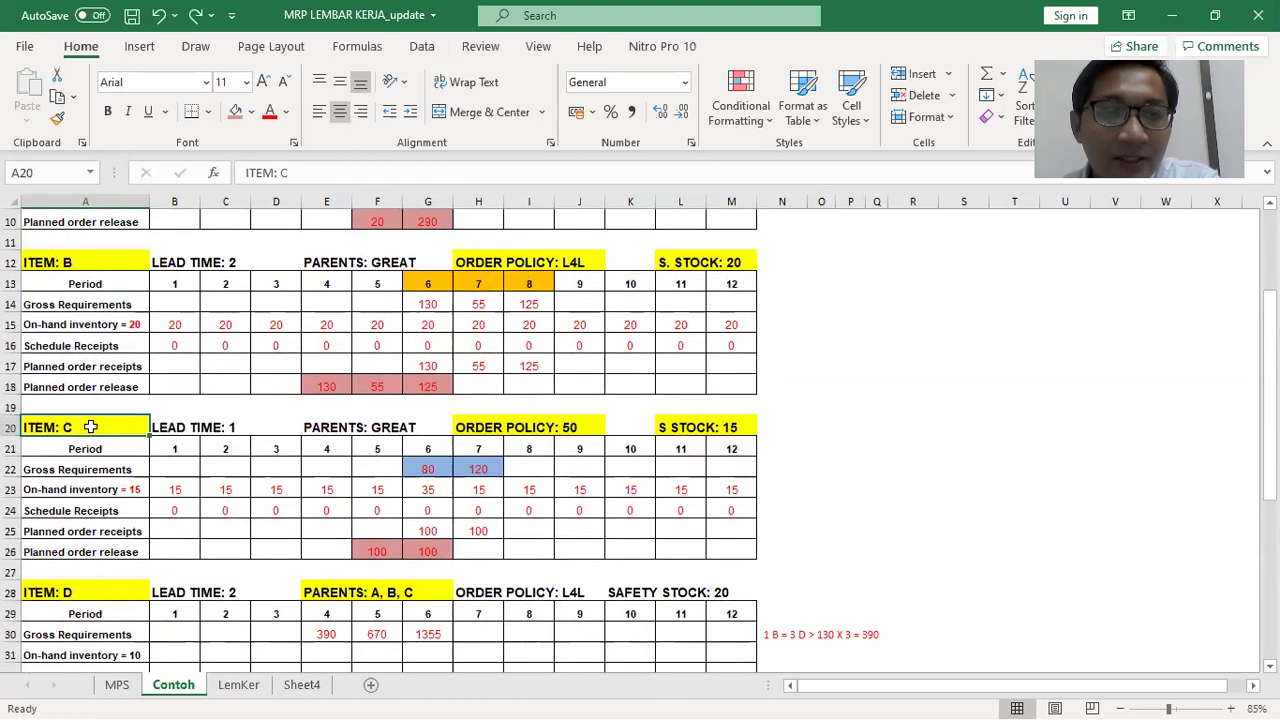
{"action": "left_click", "coordinate": [392, 552]}
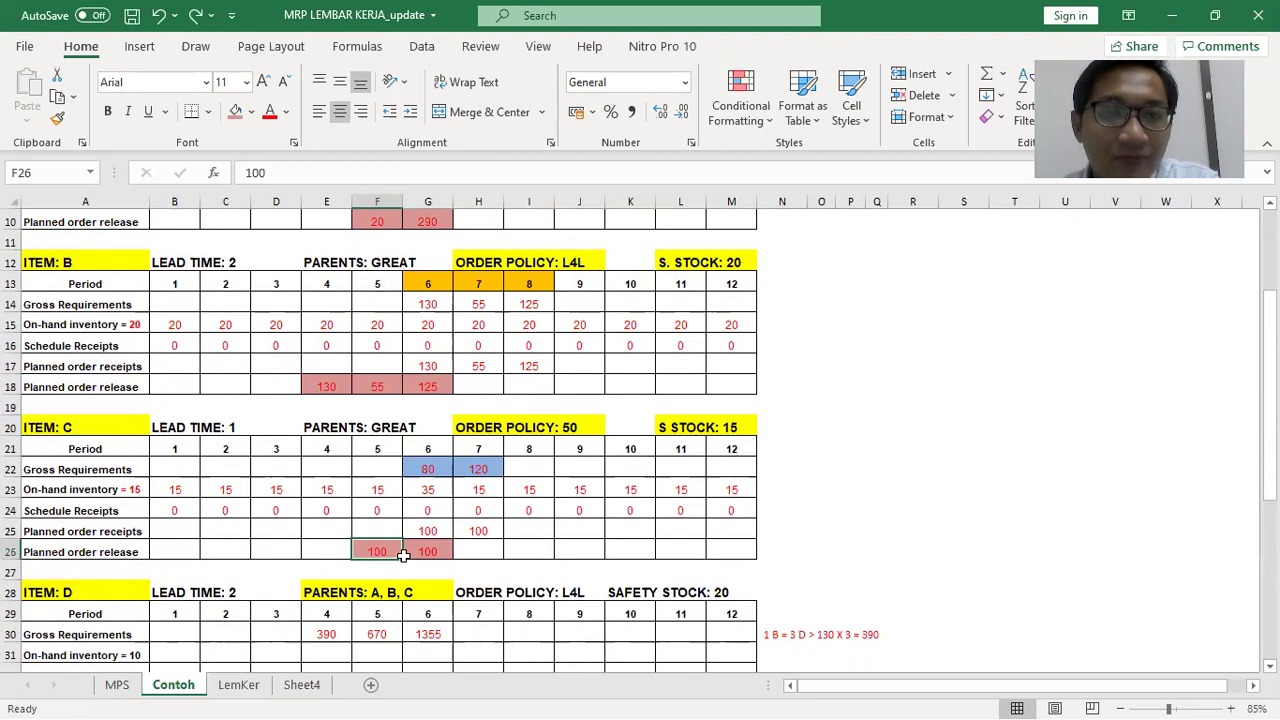
{"action": "scroll", "coordinate": [403, 556], "scroll_direction": "up", "scroll_amount": 2}
{"action": "scroll", "coordinate": [403, 556], "scroll_direction": "down", "scroll_amount": 4}
{"action": "left_click", "coordinate": [376, 511]}
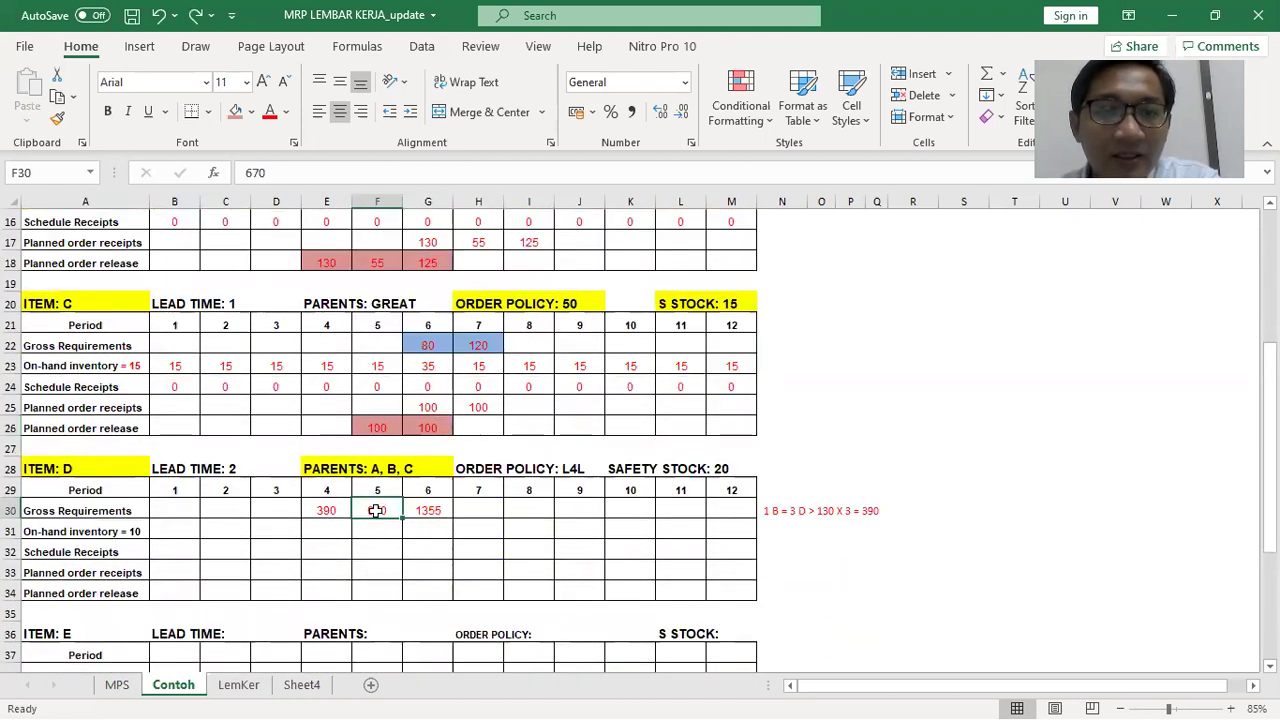
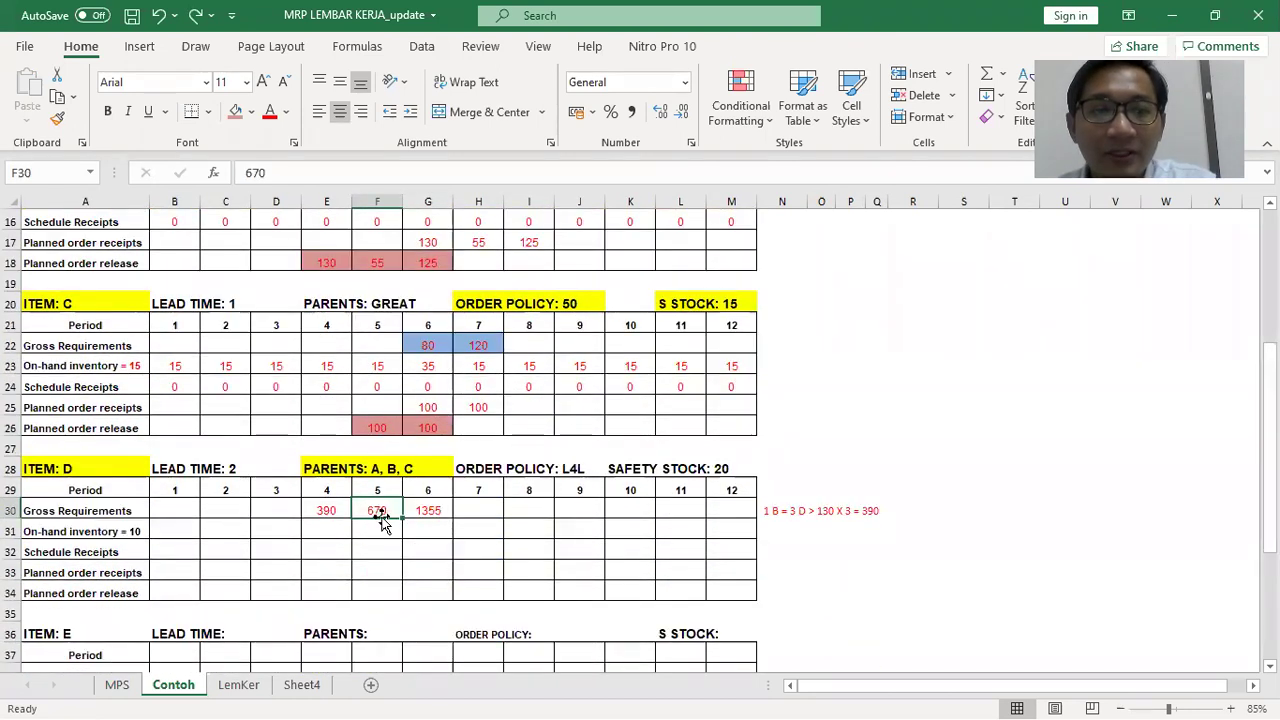
Beside item D's table, write the note 'Periode ke-5 >>' with parent labels A, B and C
{"action": "left_click", "coordinate": [776, 533]}
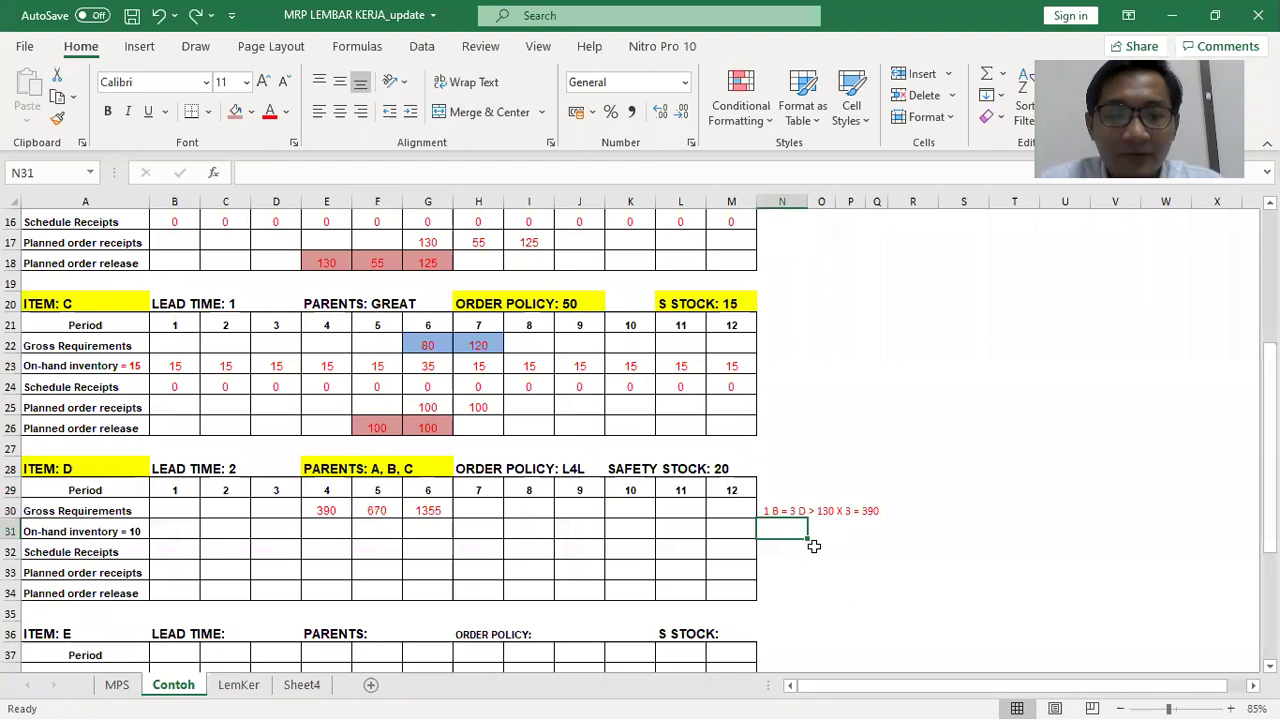
{"action": "type", "text": "Periode ke-5"}
{"action": "key", "text": "Tab"}
{"action": "key", "text": "Tab"}
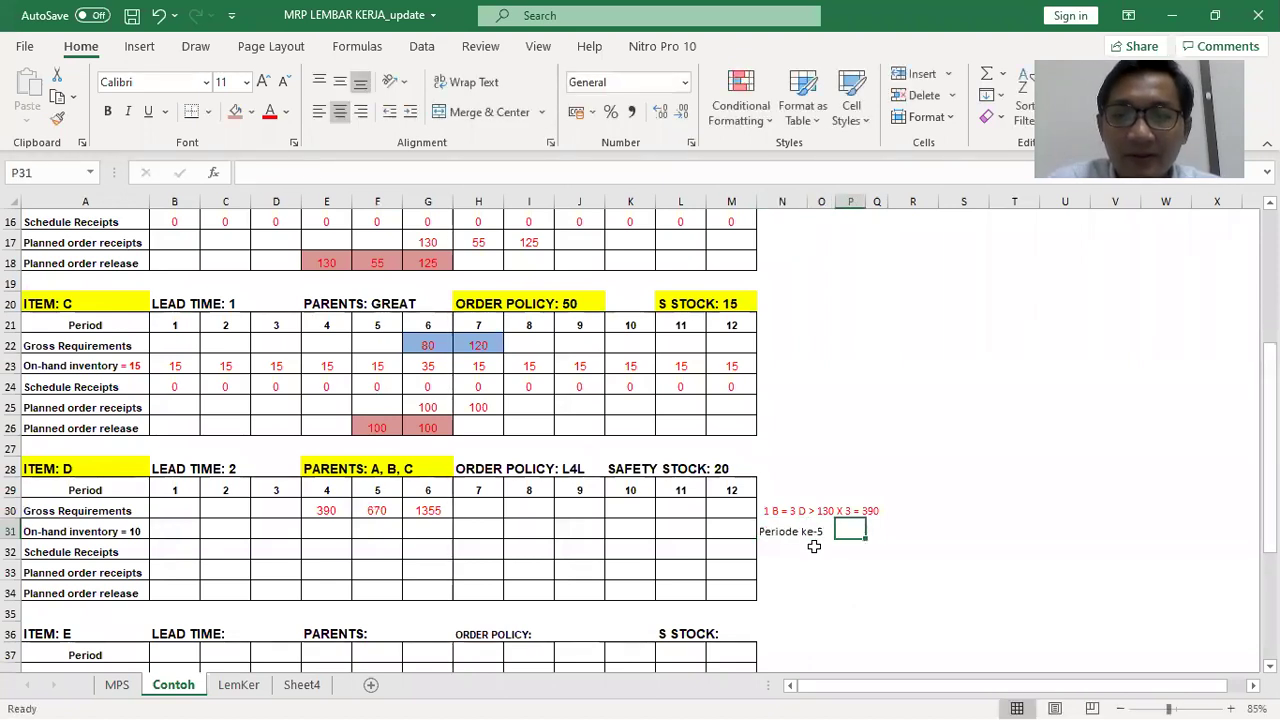
{"action": "type", "text": "="}
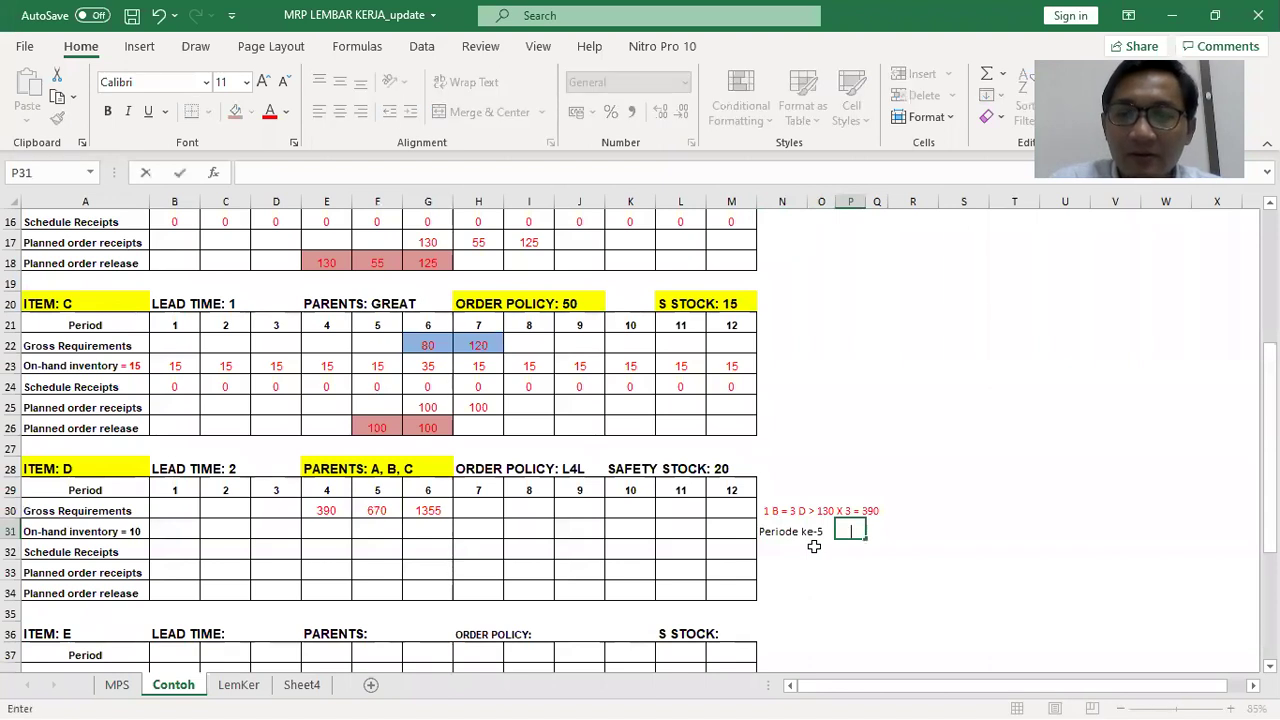
{"action": "key", "text": "Tab"}
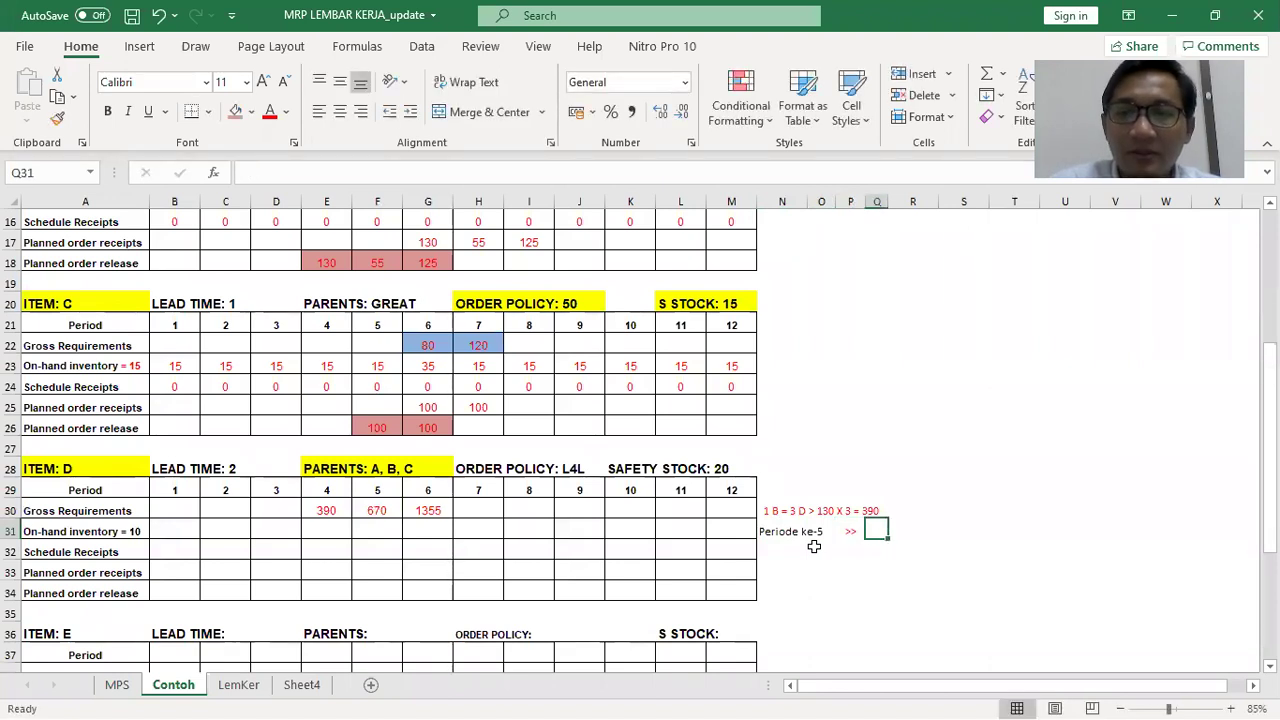
{"action": "key", "text": "F2"}
{"action": "type", "text": "A"}
{"action": "key", "text": "Return"}
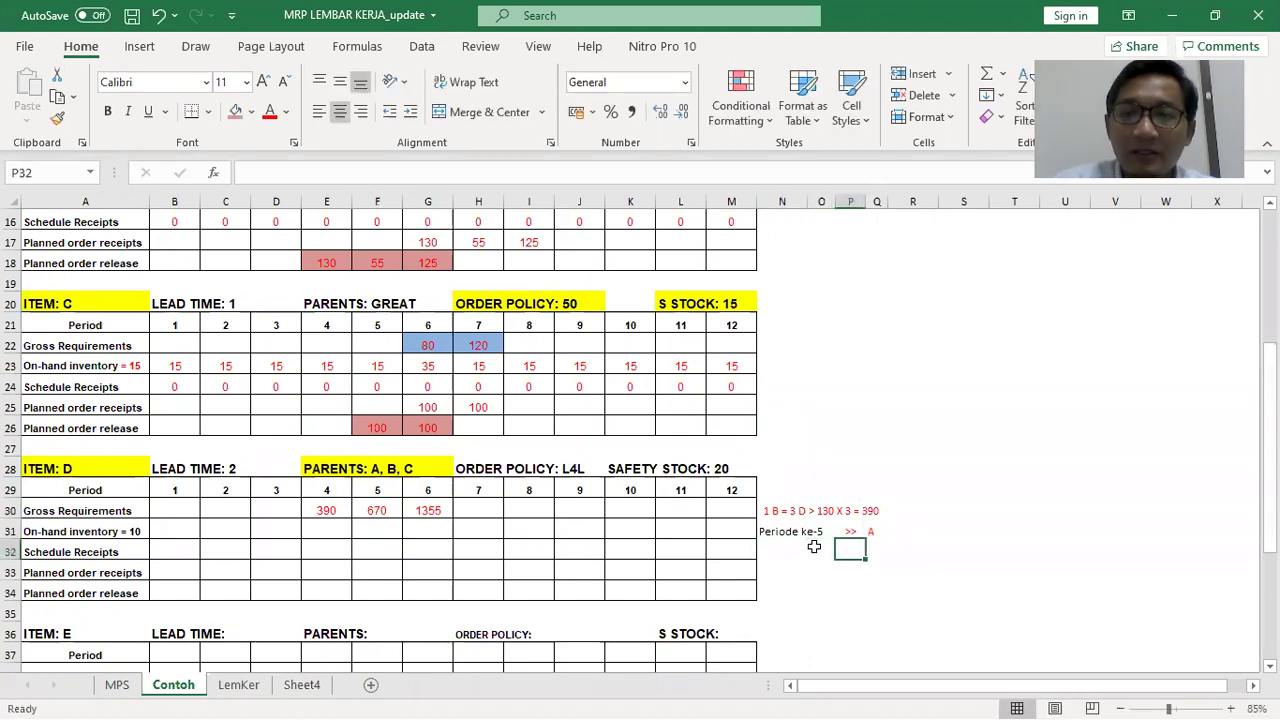
{"action": "key", "text": "Right"}
{"action": "type", "text": "B"}
{"action": "key", "text": "Return"}
{"action": "type", "text": "C"}
{"action": "key", "text": "Return"}
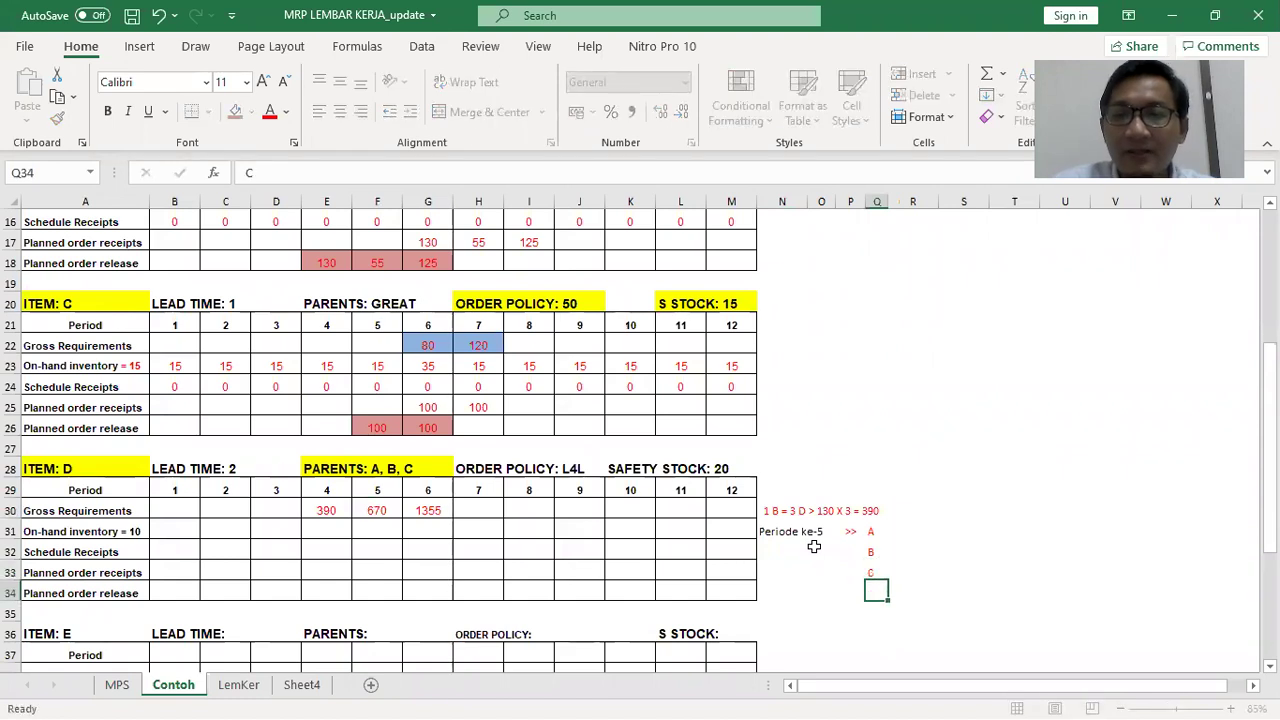
{"action": "key", "text": "Up"}
{"action": "key", "text": "Up"}
{"action": "key", "text": "Up"}
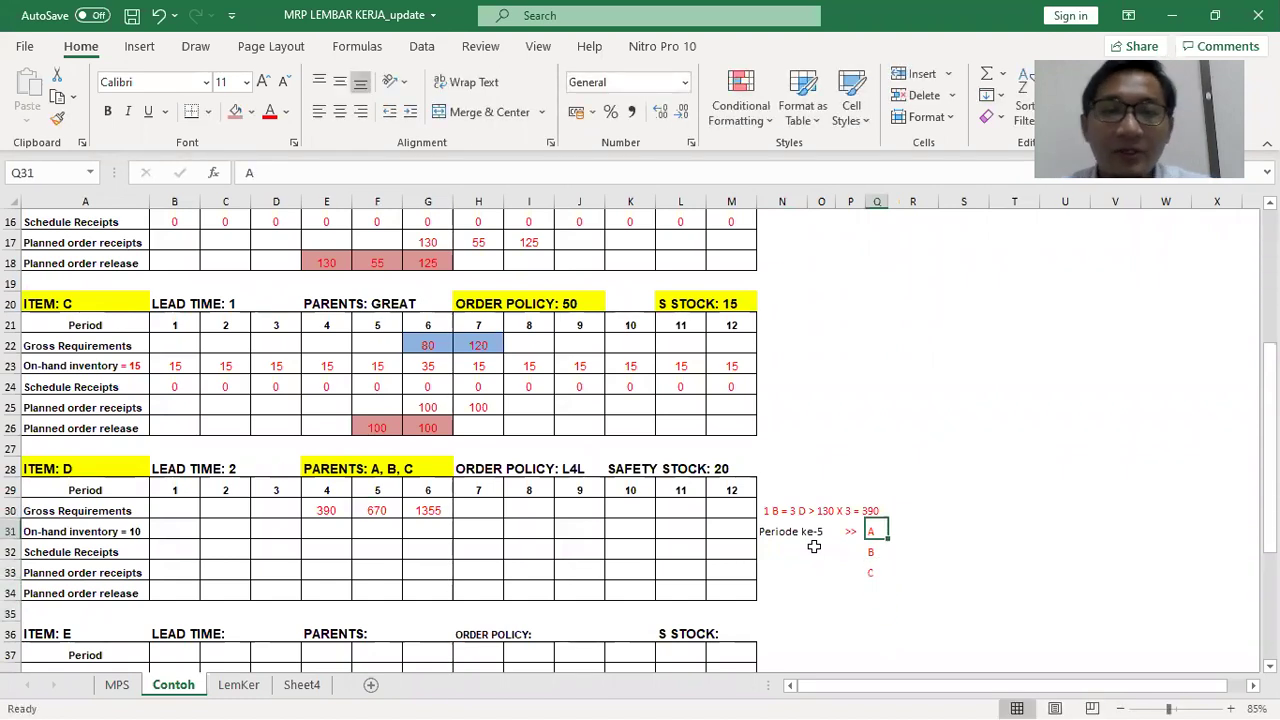
Add the parents' period-5 quantities to the notes: A = 20, B = 55, C = 100
{"action": "scroll", "coordinate": [814, 546], "scroll_direction": "up", "scroll_amount": 3}
{"action": "scroll", "coordinate": [409, 346], "scroll_direction": "up", "scroll_amount": 1}
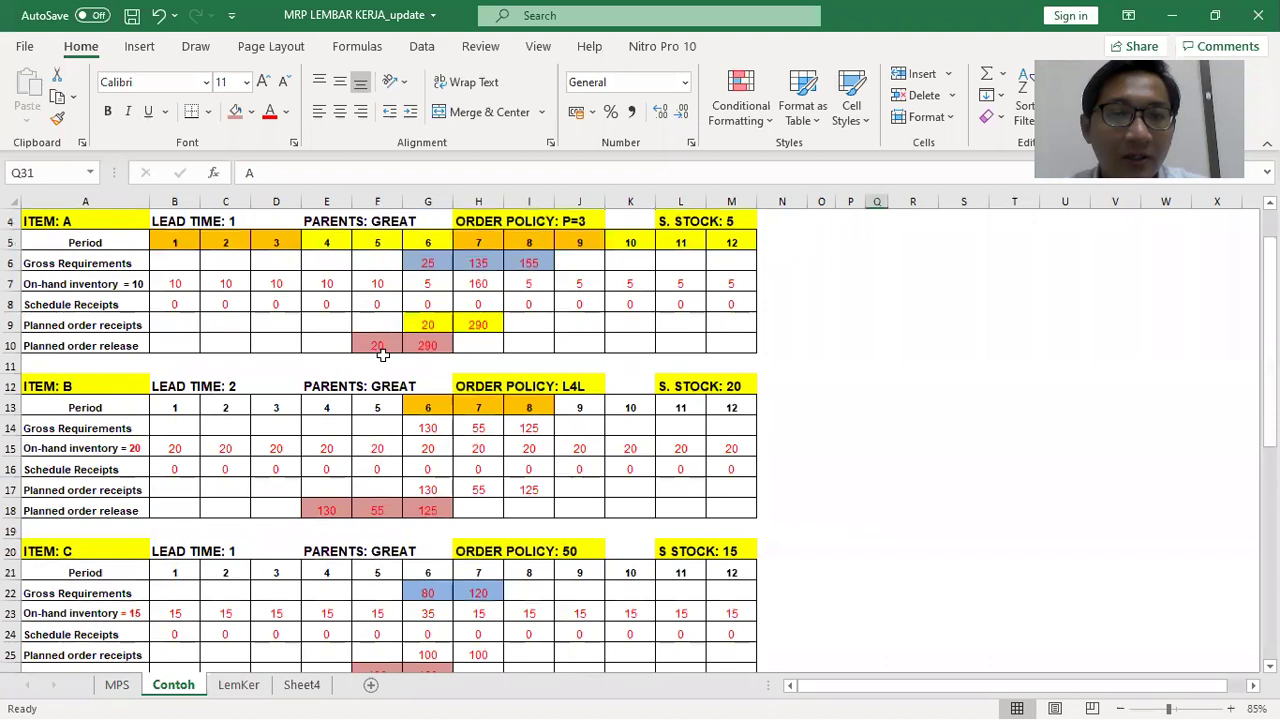
{"action": "scroll", "coordinate": [383, 354], "scroll_direction": "down", "scroll_amount": 5}
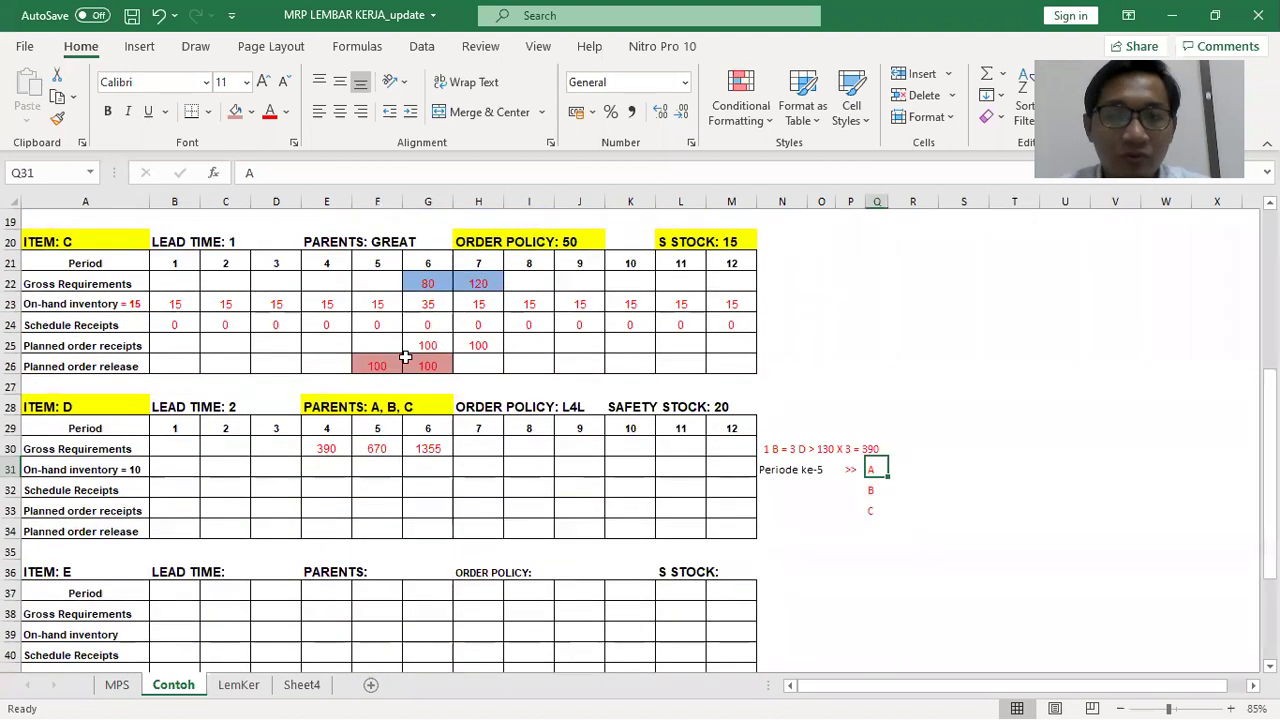
{"action": "left_click", "coordinate": [274, 174]}
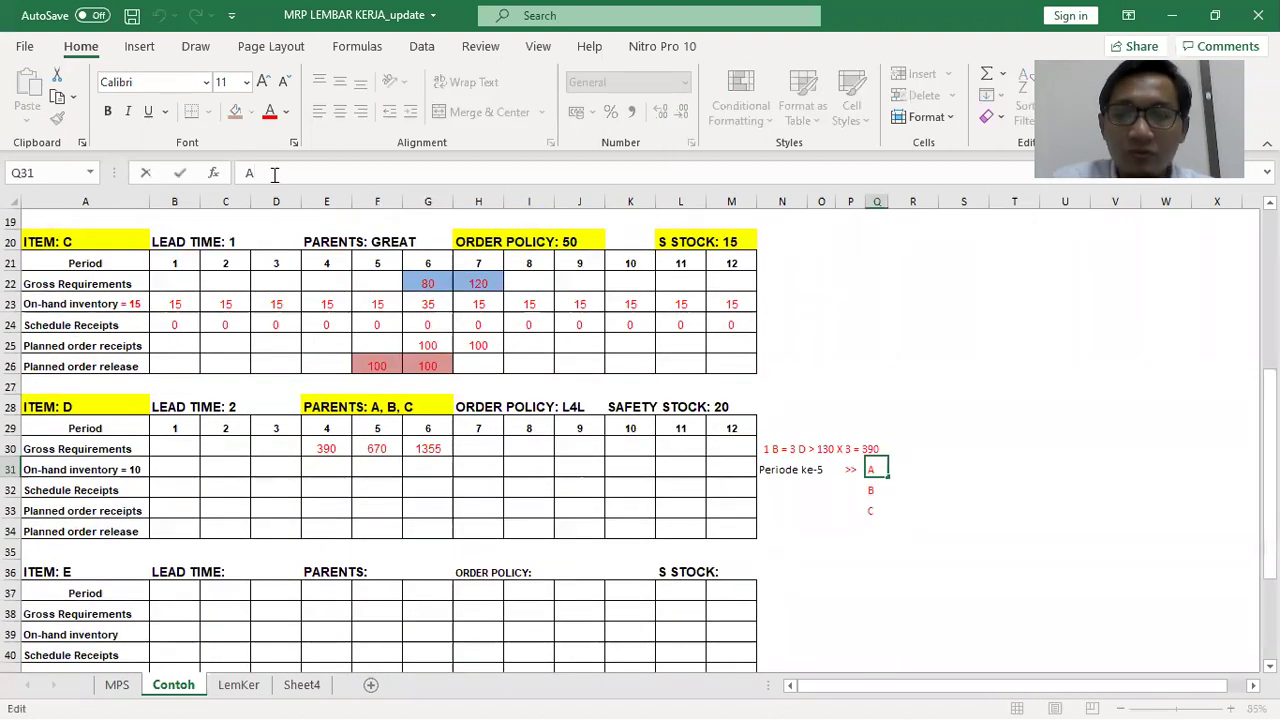
{"action": "type", "text": "= 20"}
{"action": "key", "text": "Return"}
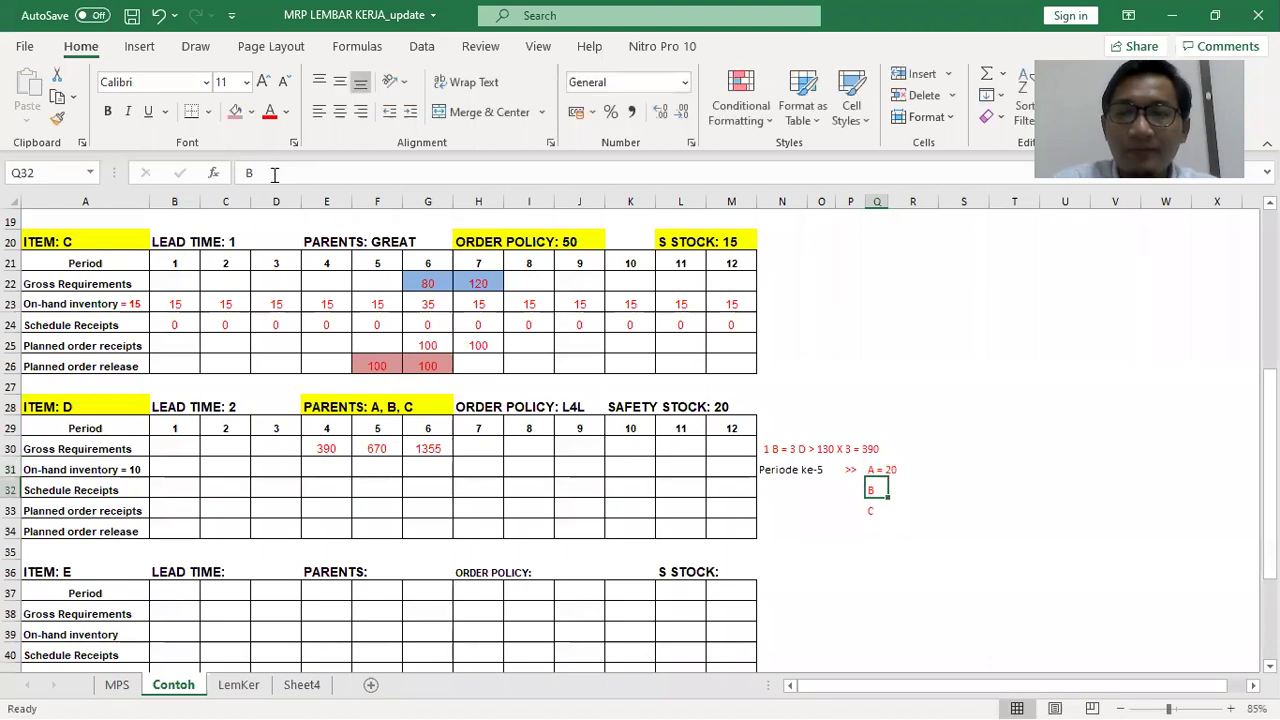
{"action": "scroll", "coordinate": [465, 360], "scroll_direction": "up", "scroll_amount": 3}
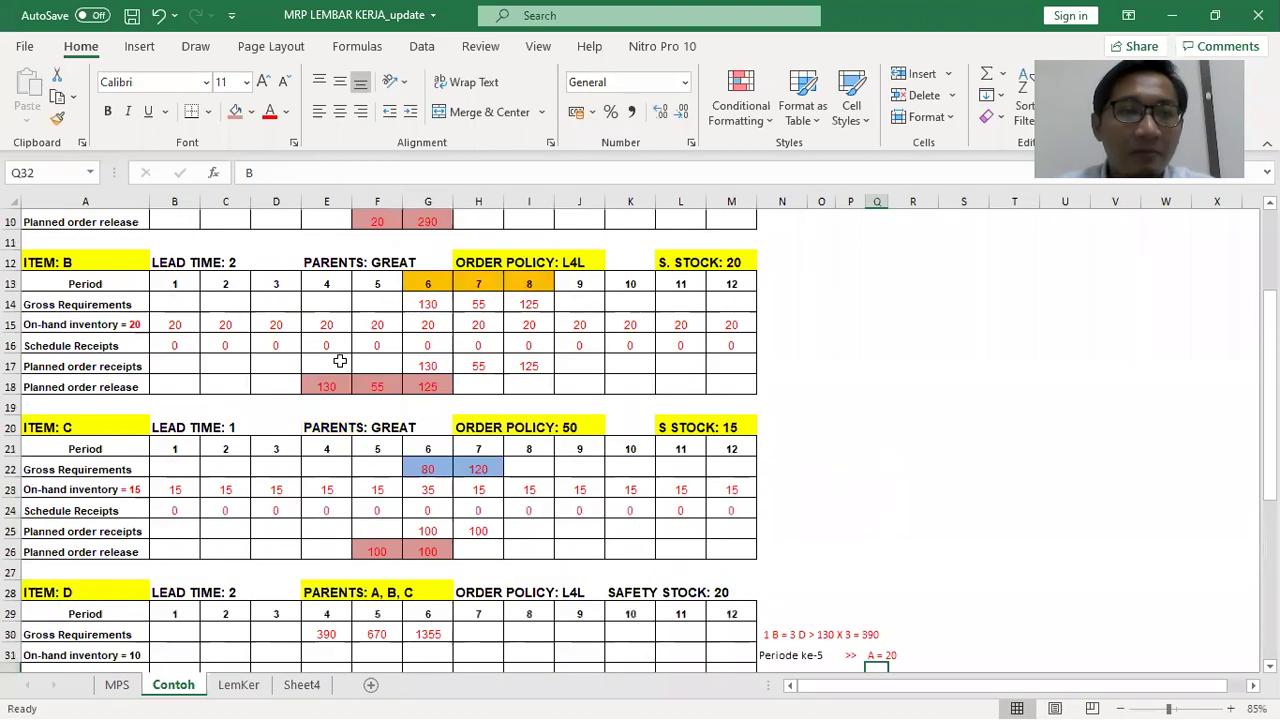
{"action": "left_click", "coordinate": [333, 173]}
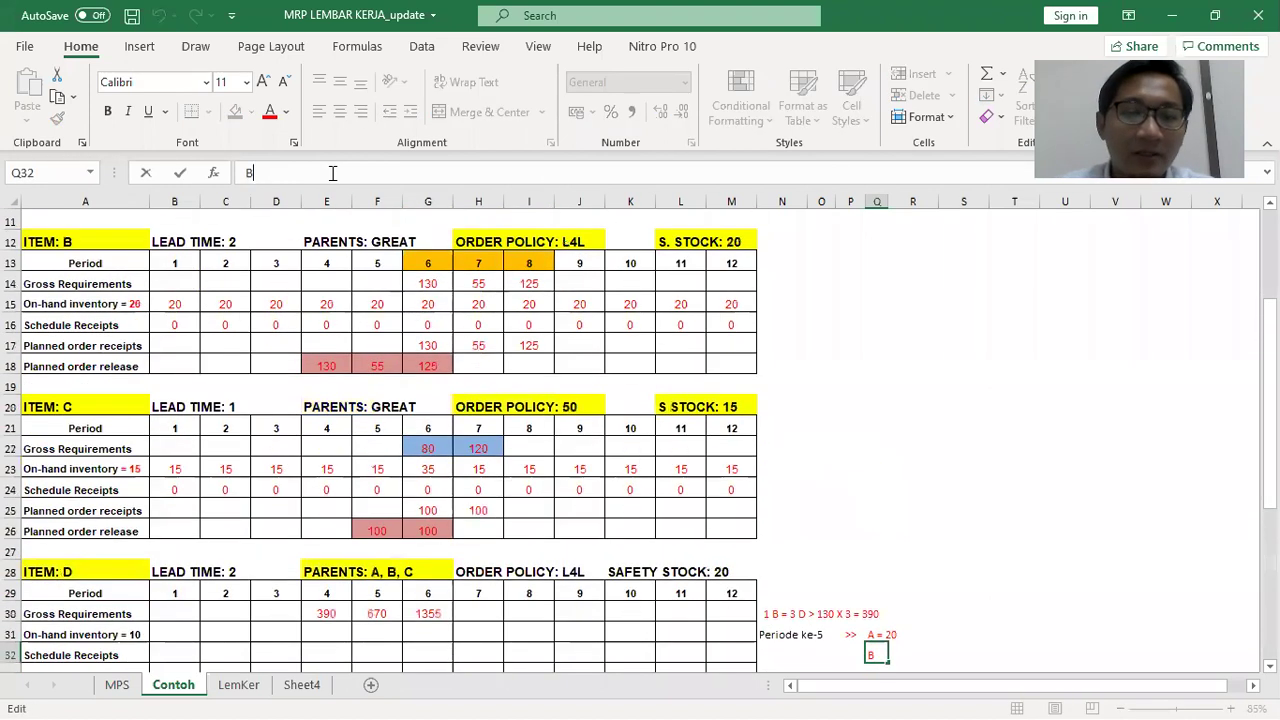
{"action": "type", "text": "= 55"}
{"action": "key", "text": "Return"}
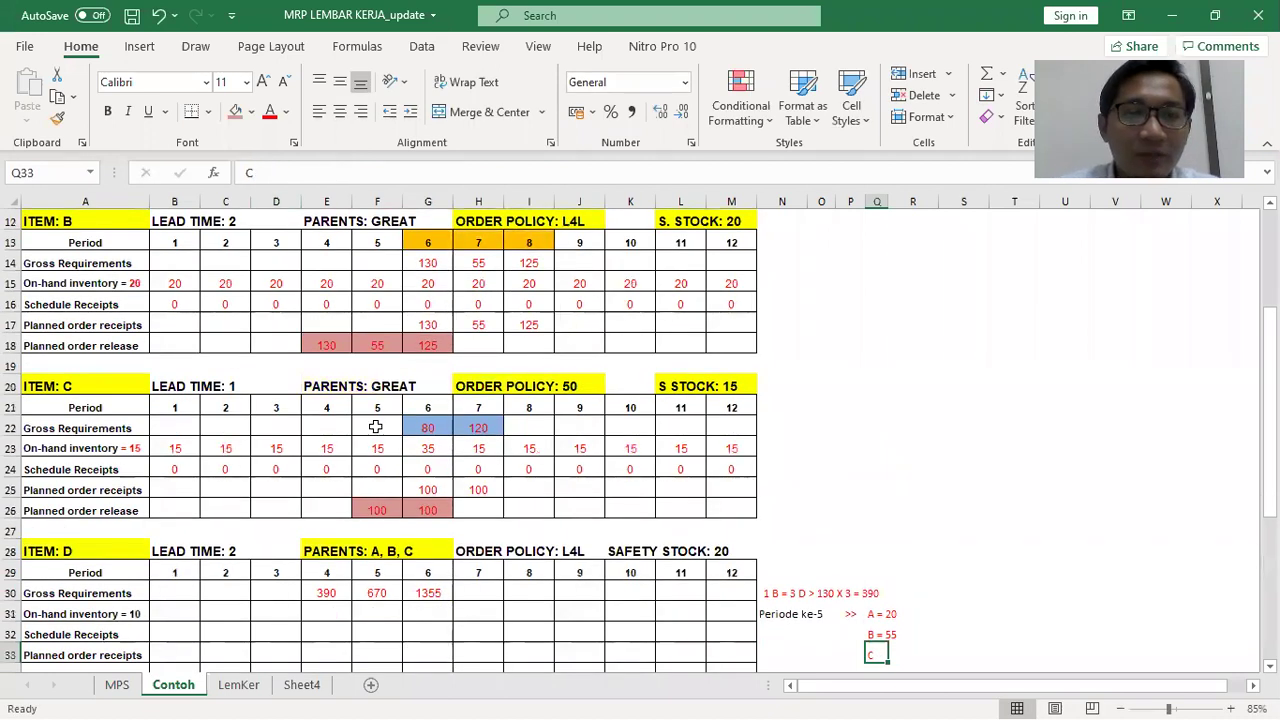
{"action": "left_click", "coordinate": [349, 173]}
{"action": "type", "text": "= 100"}
{"action": "key", "text": "Return"}
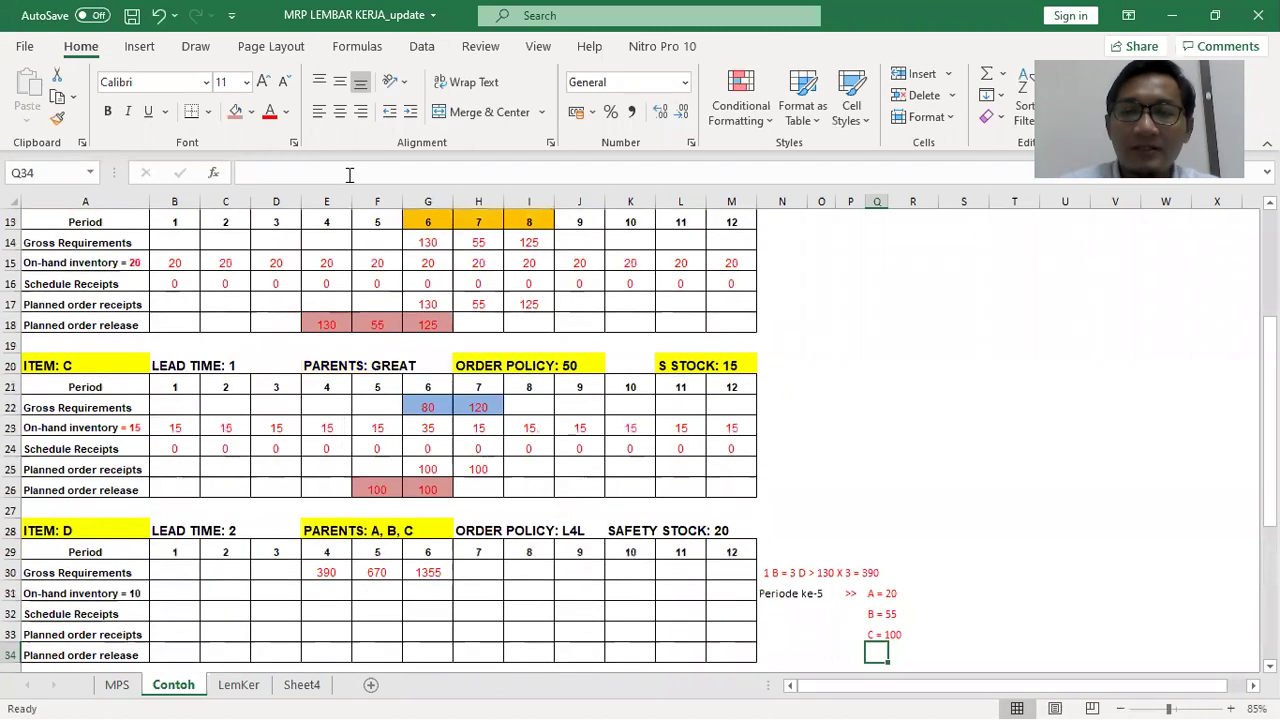
Narrow column R and note parent A's multiplier 'x 2 =' with its contribution of 40
{"action": "left_click", "coordinate": [912, 570]}
{"action": "left_click", "coordinate": [928, 593]}
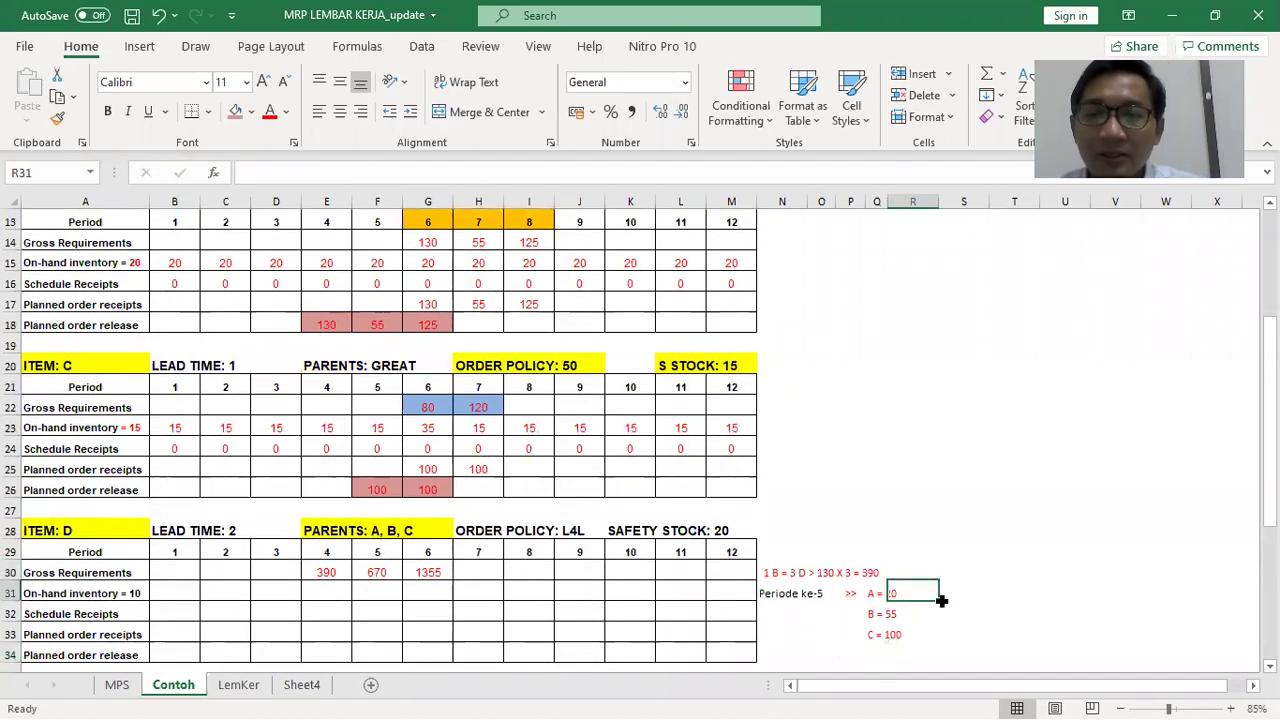
{"action": "left_click_drag", "start_coordinate": [938, 203], "coordinate": [918, 204]}
{"action": "left_click", "coordinate": [948, 594]}
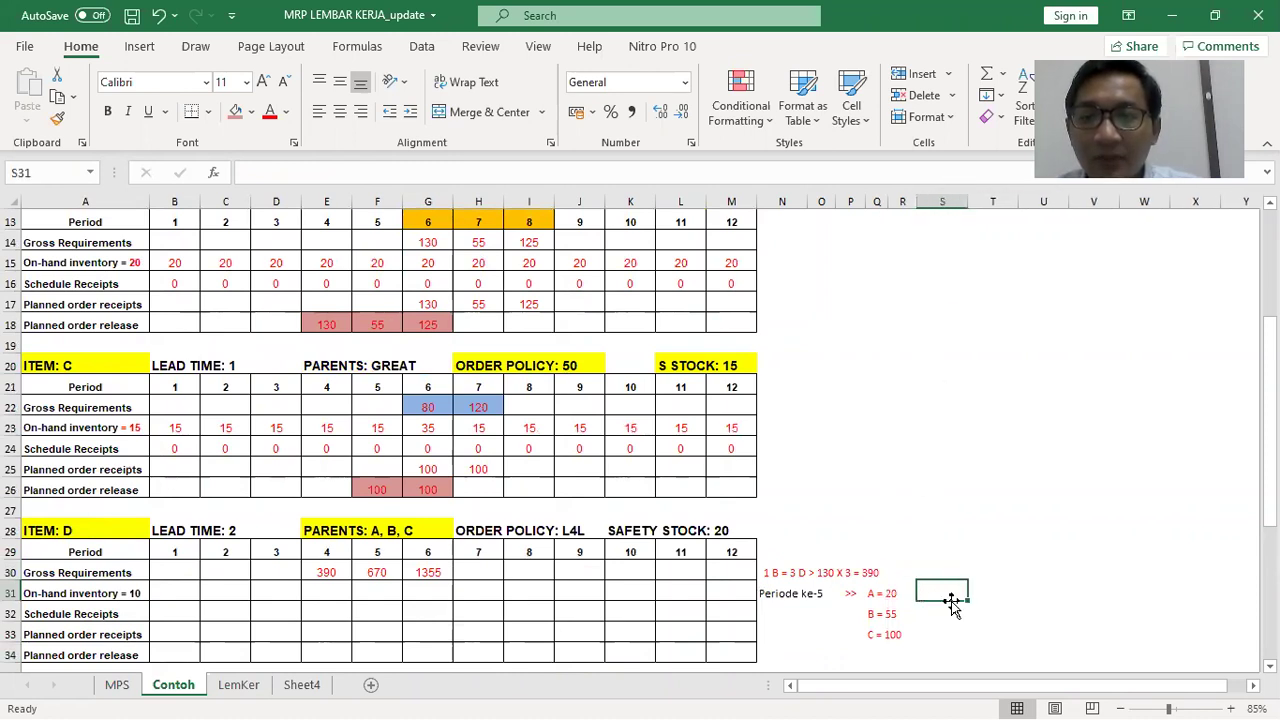
{"action": "key", "text": "alt+Tab"}
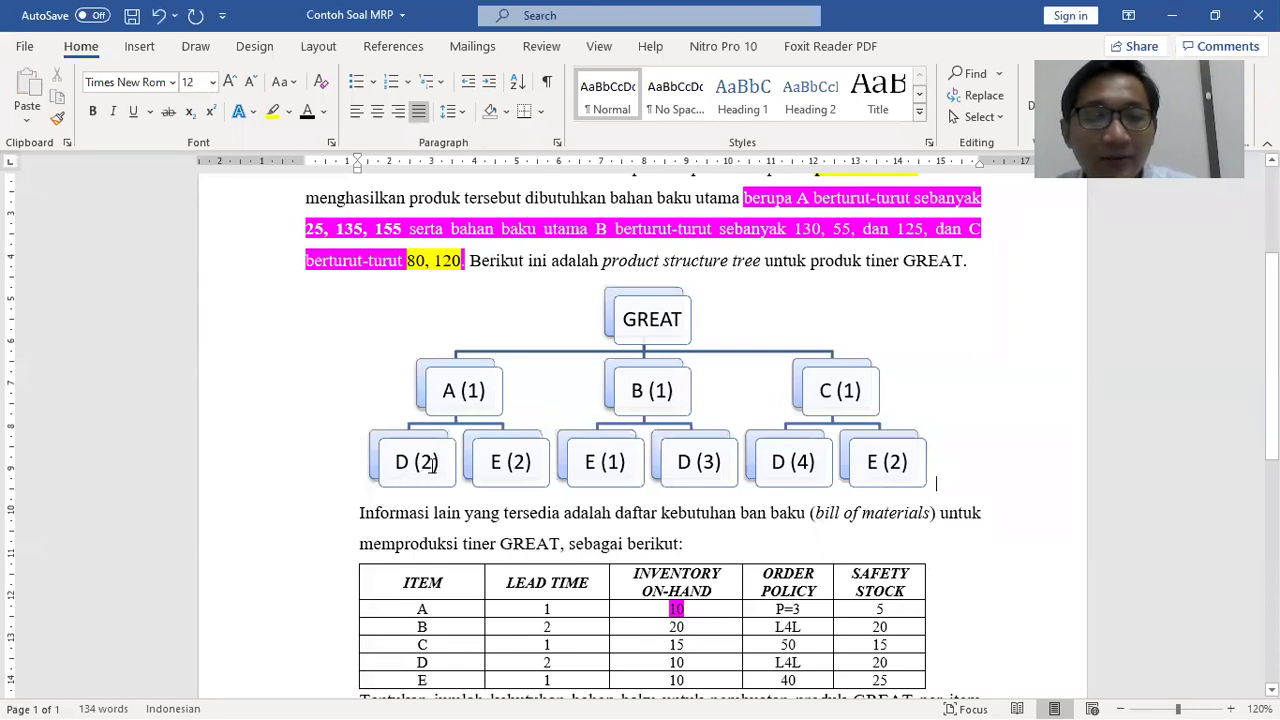
{"action": "key", "text": "alt+Tab"}
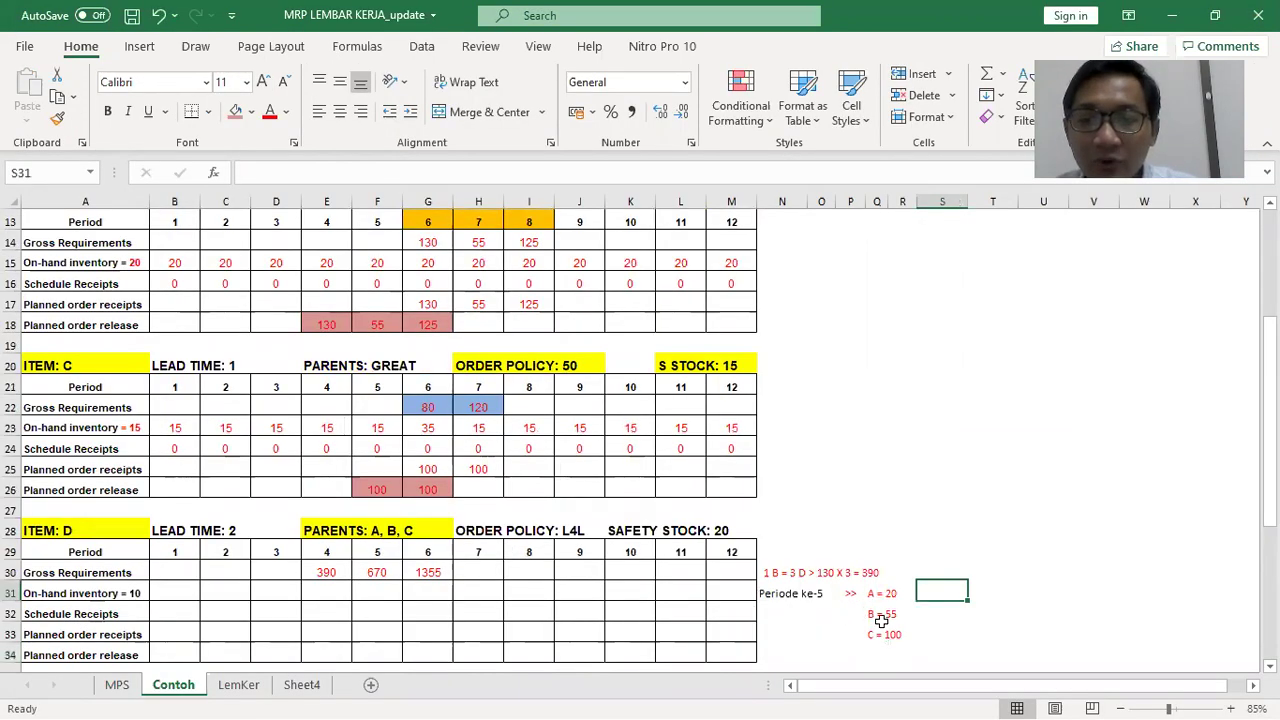
{"action": "type", "text": "x 2"}
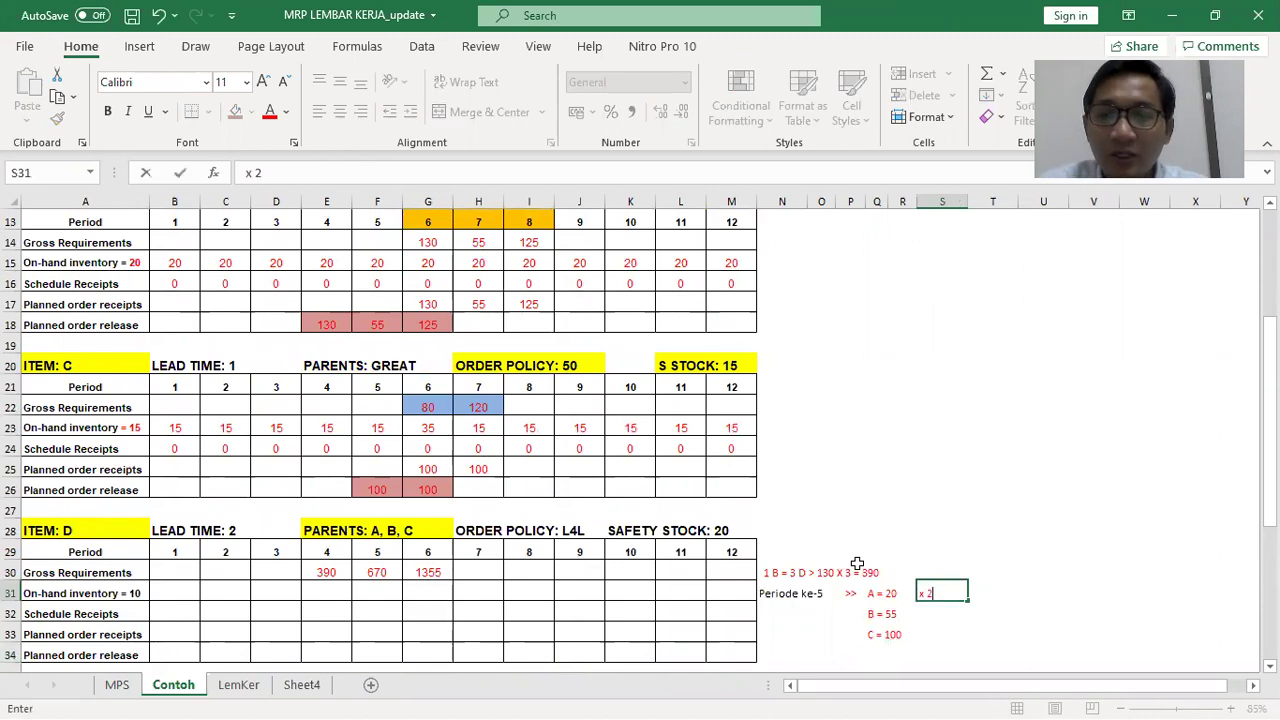
{"action": "key", "text": "Tab"}
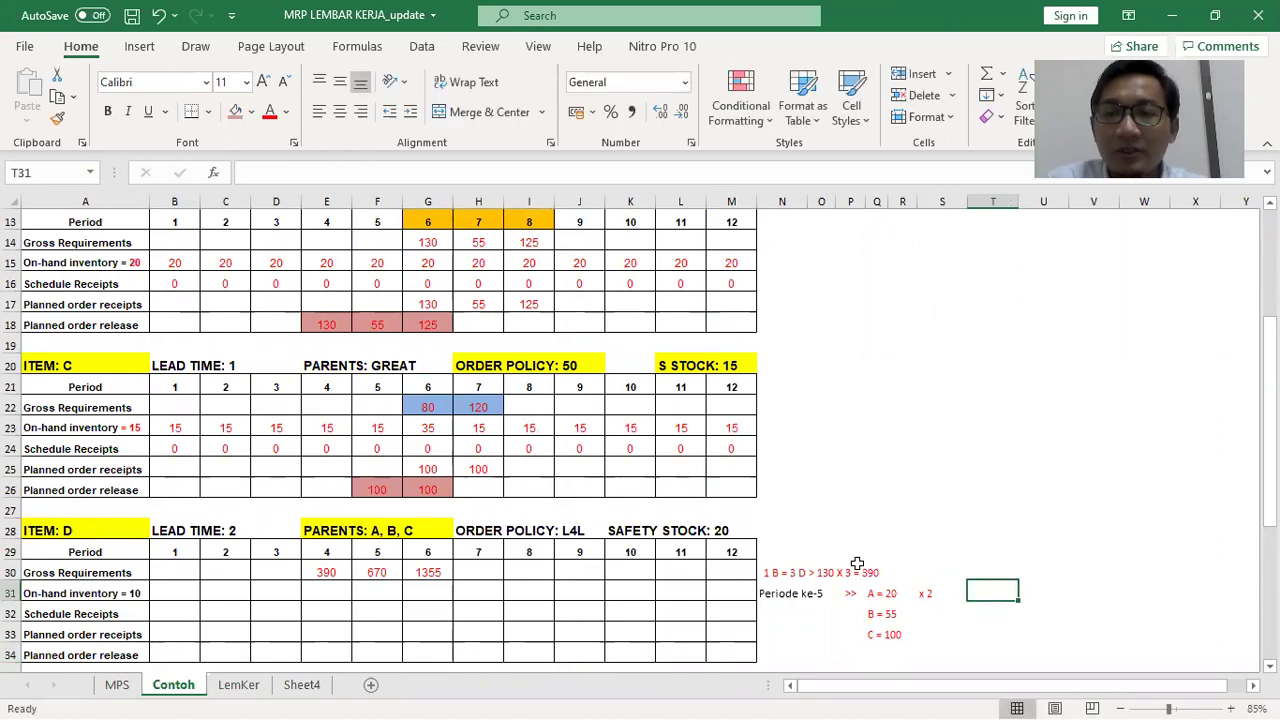
{"action": "key", "text": "alt+Tab"}
{"action": "key", "text": "alt+Tab"}
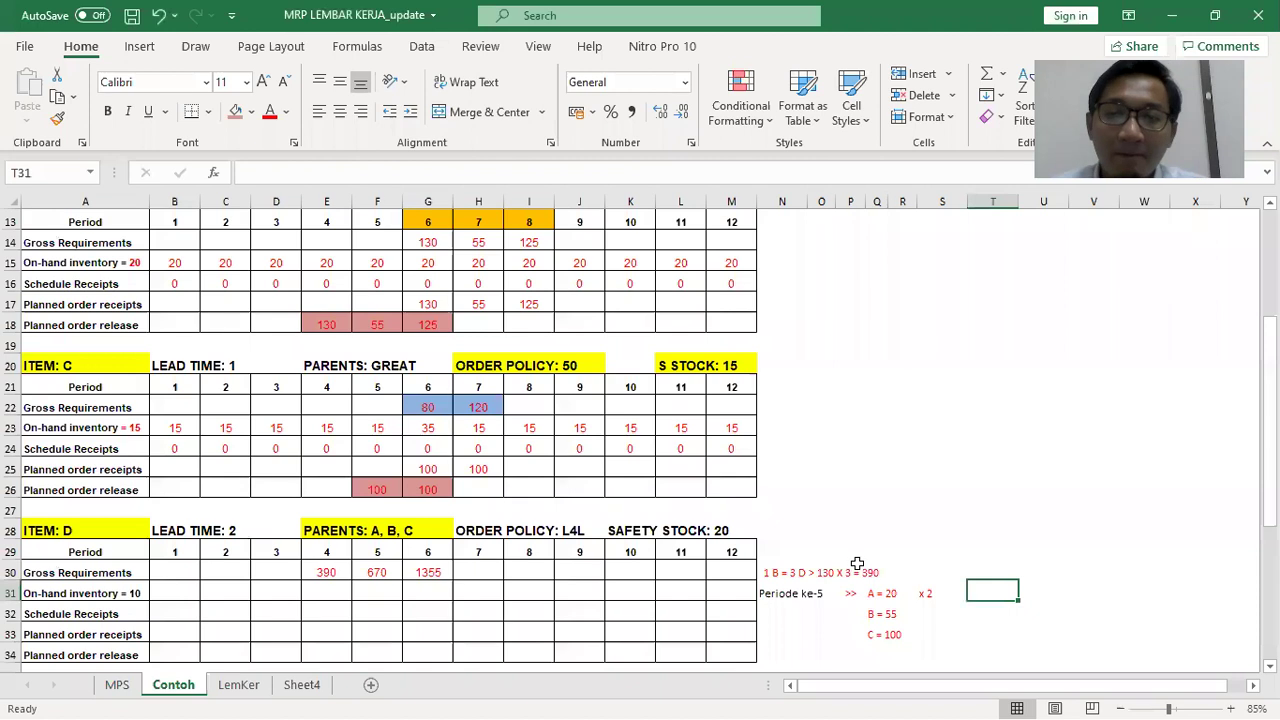
{"action": "left_click", "coordinate": [920, 596]}
{"action": "left_click", "coordinate": [424, 177]}
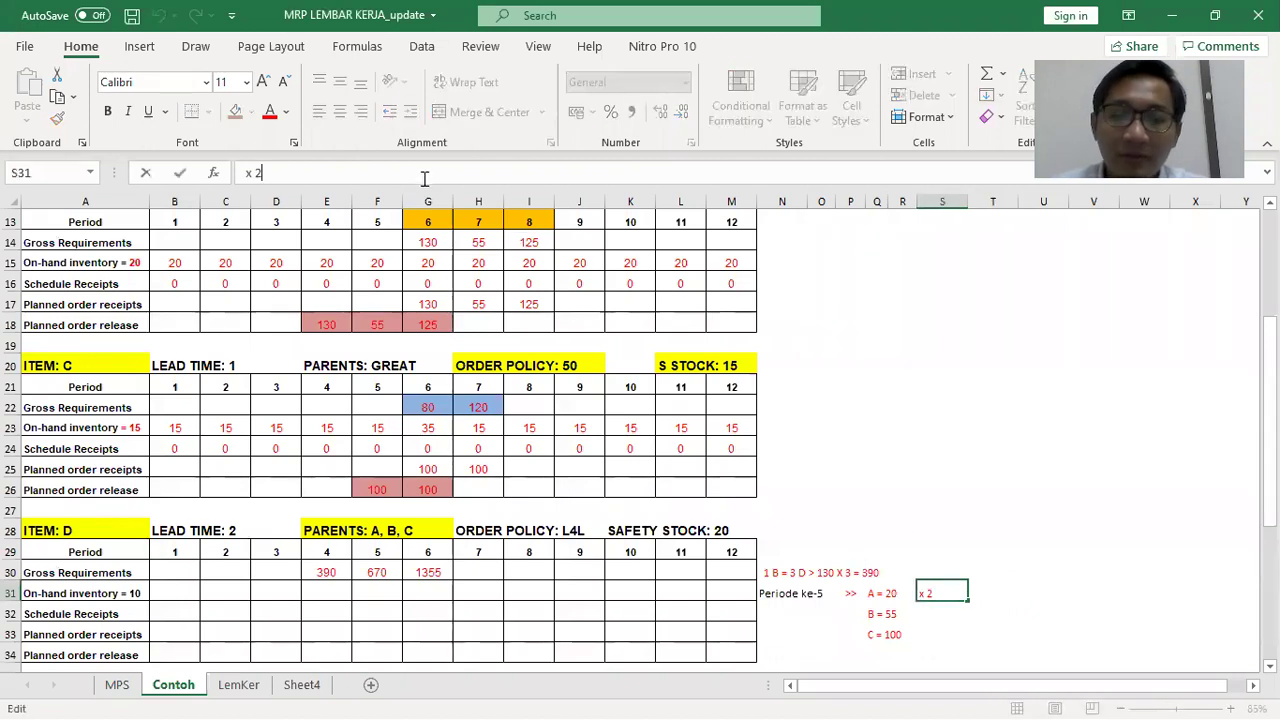
{"action": "type", "text": "="}
{"action": "key", "text": "Tab"}
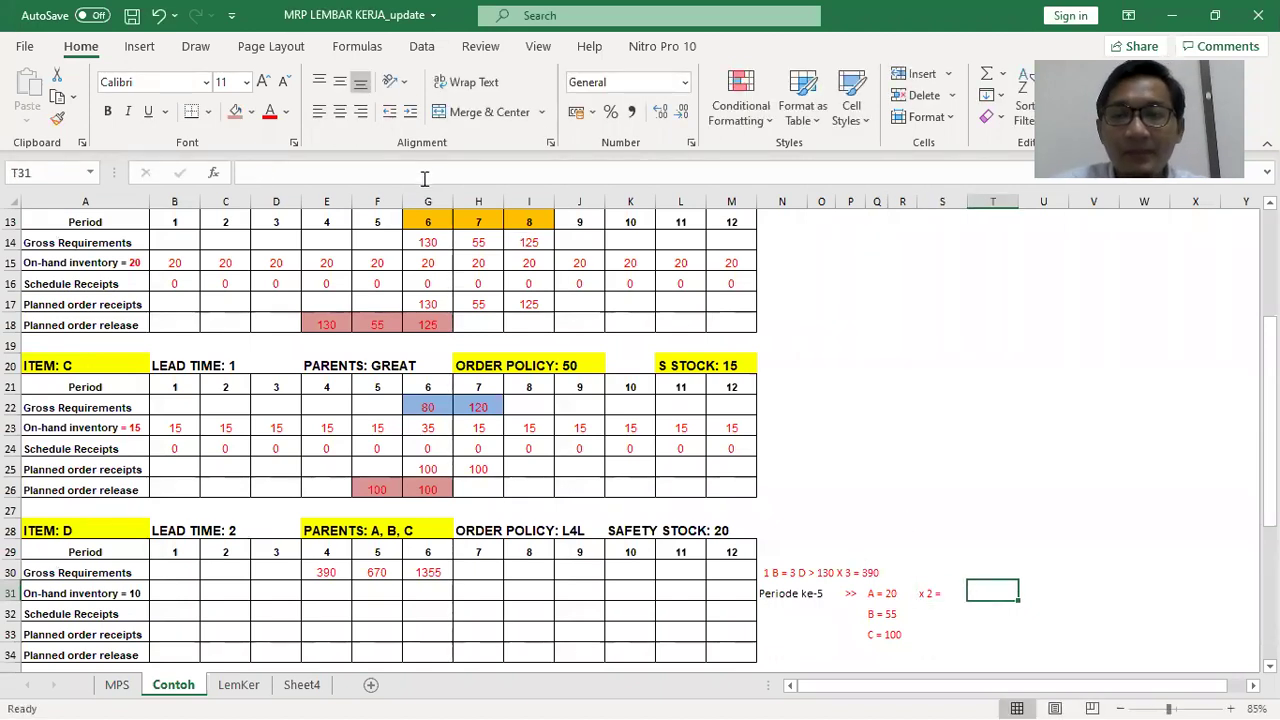
{"action": "type", "text": "40"}
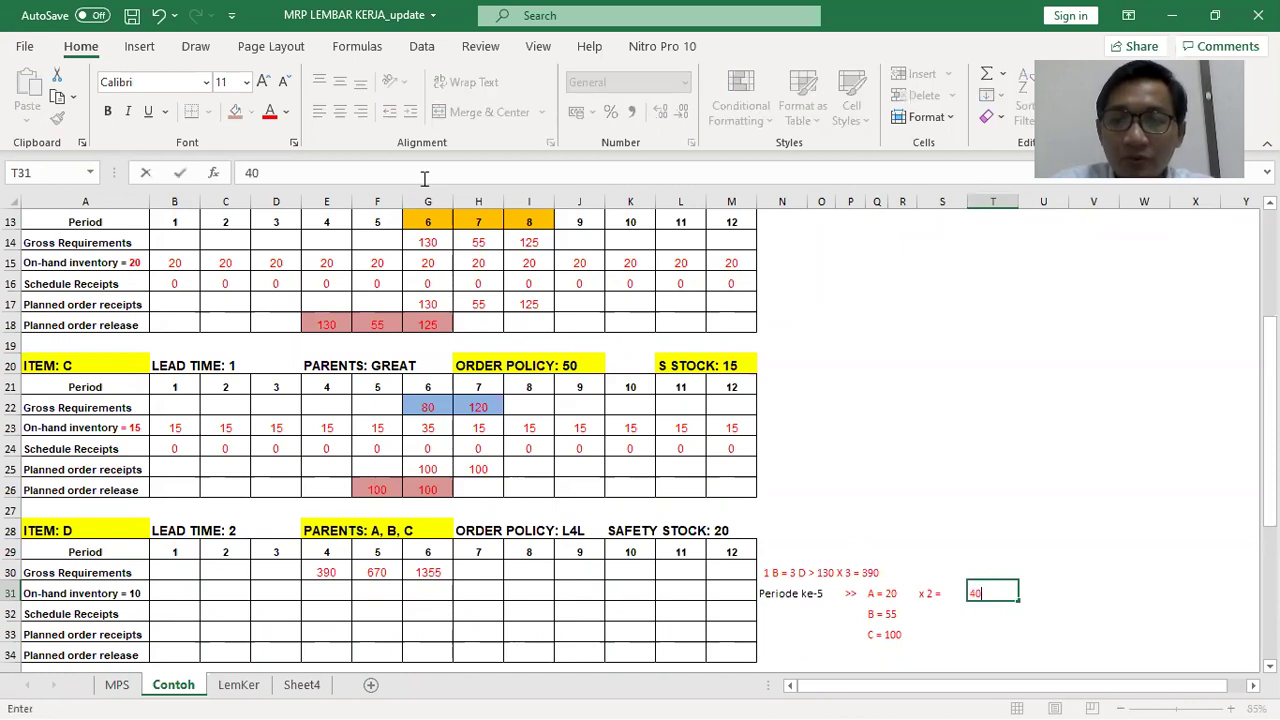
{"action": "key", "text": "Return"}
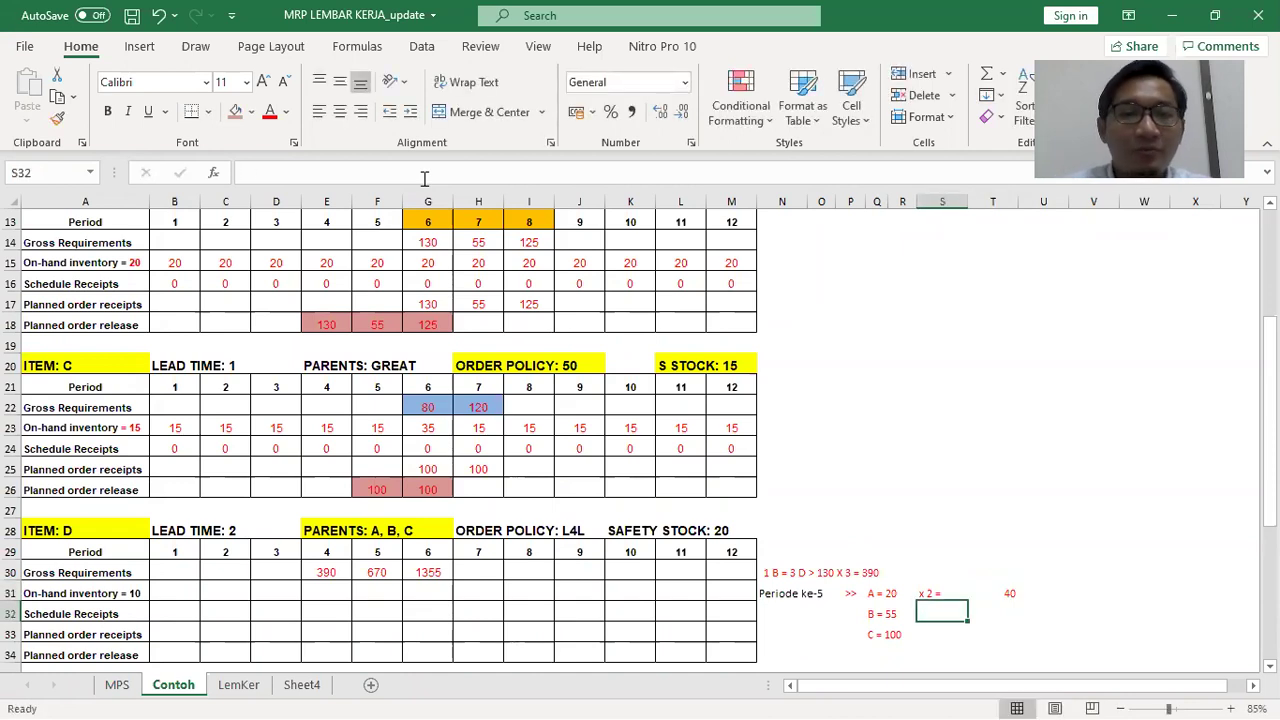
Note parent B's multiplier 'x 3 =' and compute its contribution with =55*3
{"action": "key", "text": "alt+Tab"}
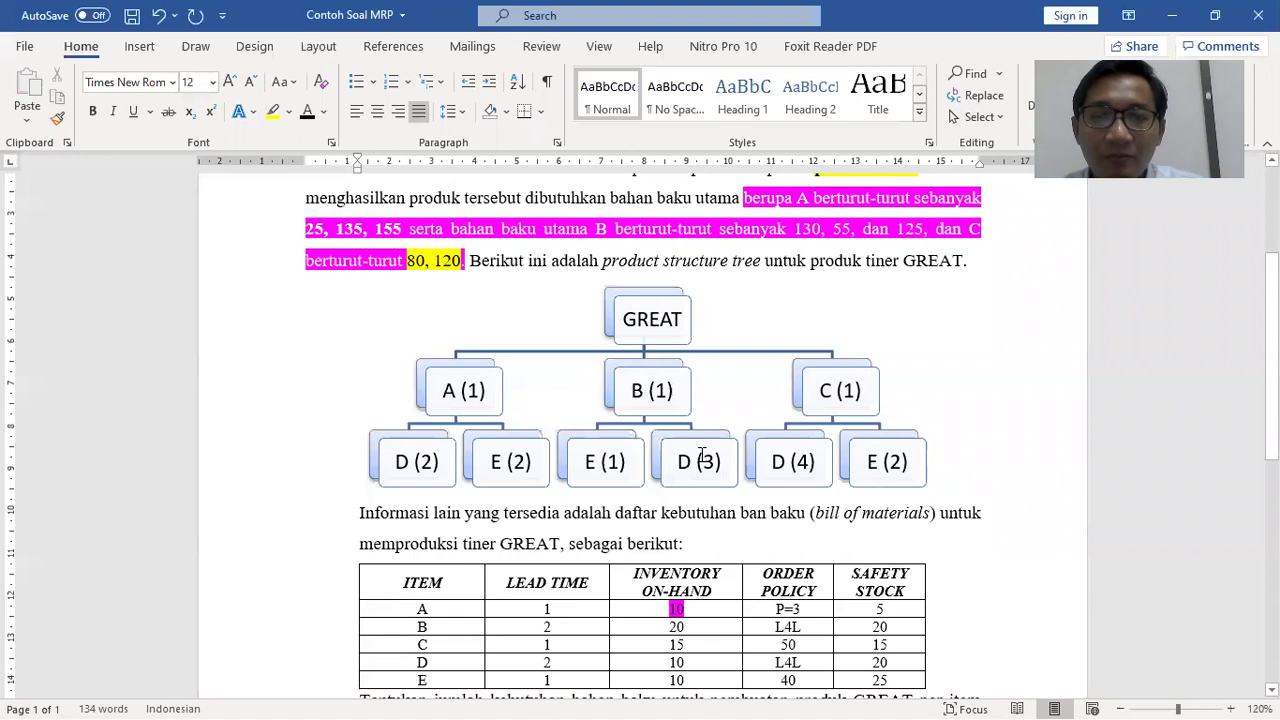
{"action": "key", "text": "alt+Tab"}
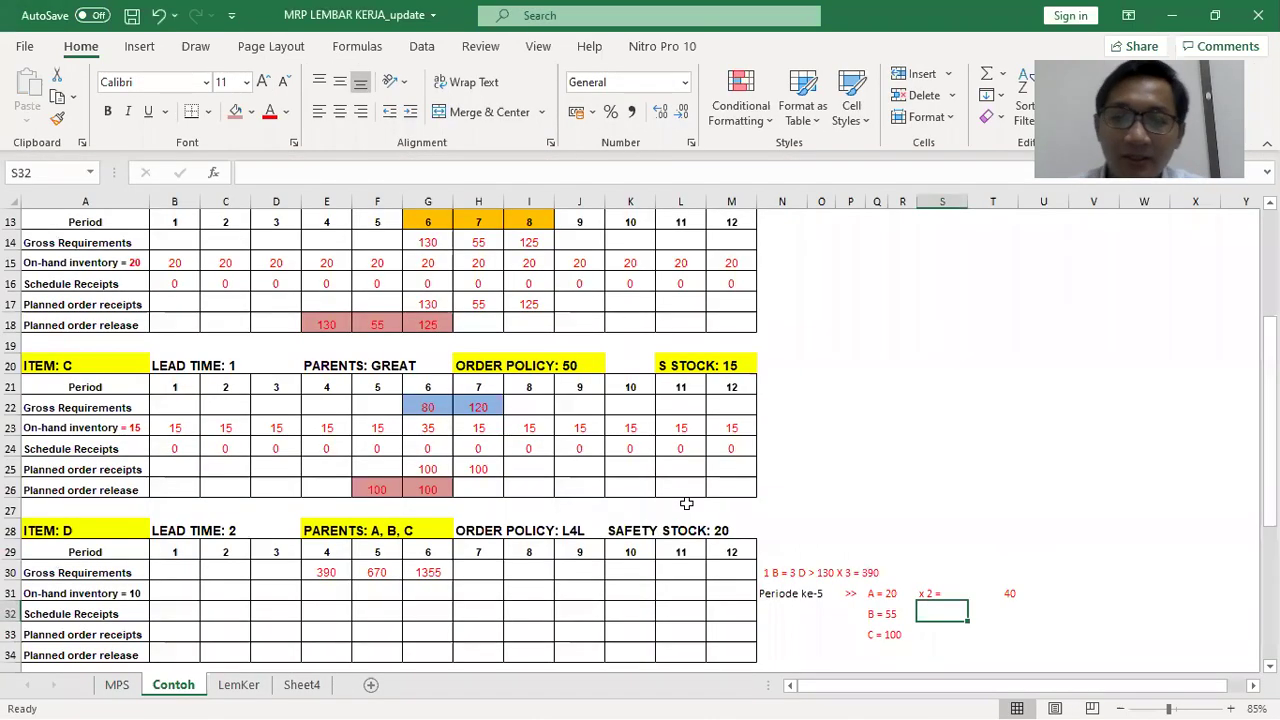
{"action": "type", "text": "x 2 ="}
{"action": "key", "text": "BackSpace"}
{"action": "key", "text": "BackSpace"}
{"action": "key", "text": "BackSpace"}
{"action": "type", "text": "3 ="}
{"action": "key", "text": "Tab"}
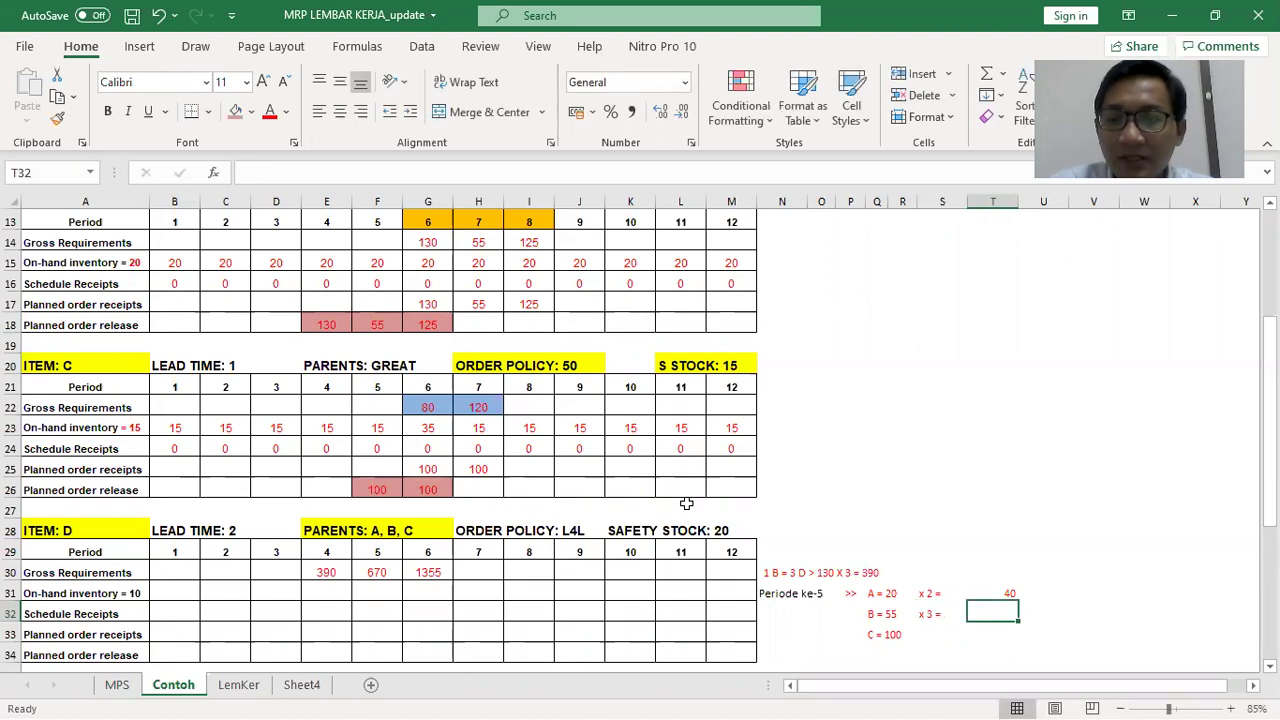
{"action": "type", "text": "="}
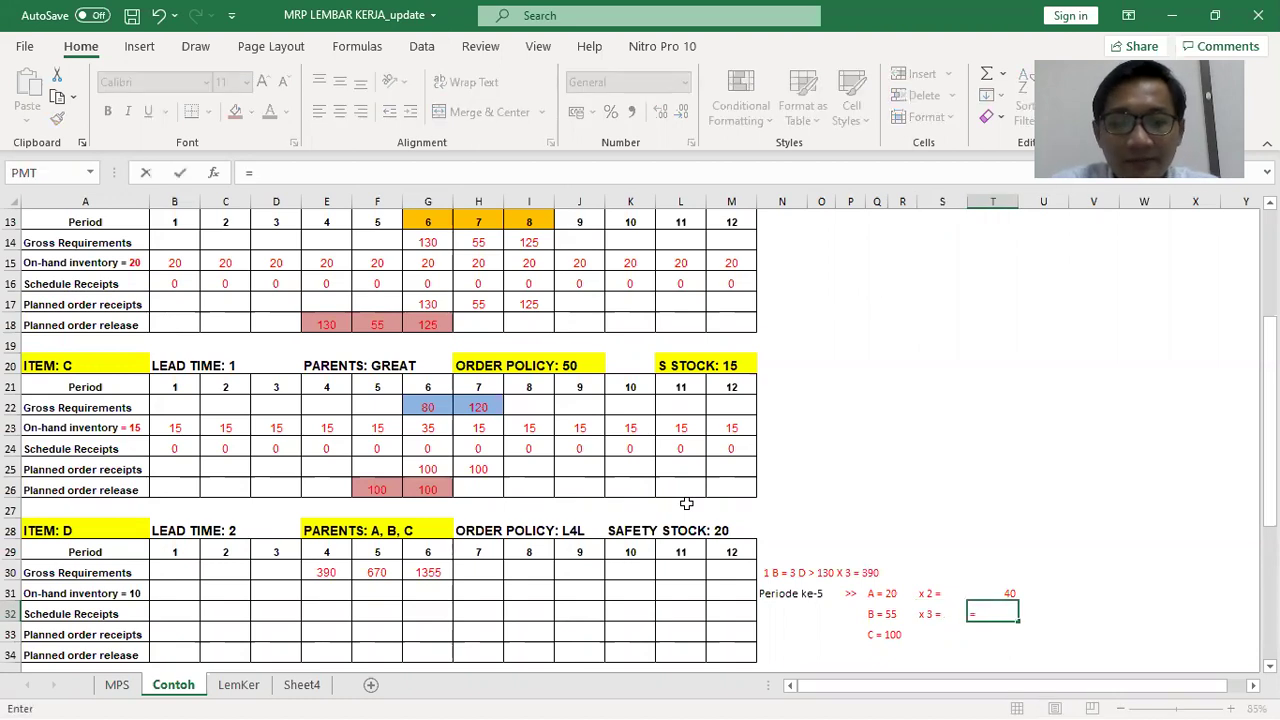
{"action": "type", "text": "55*3"}
{"action": "key", "text": "Return"}
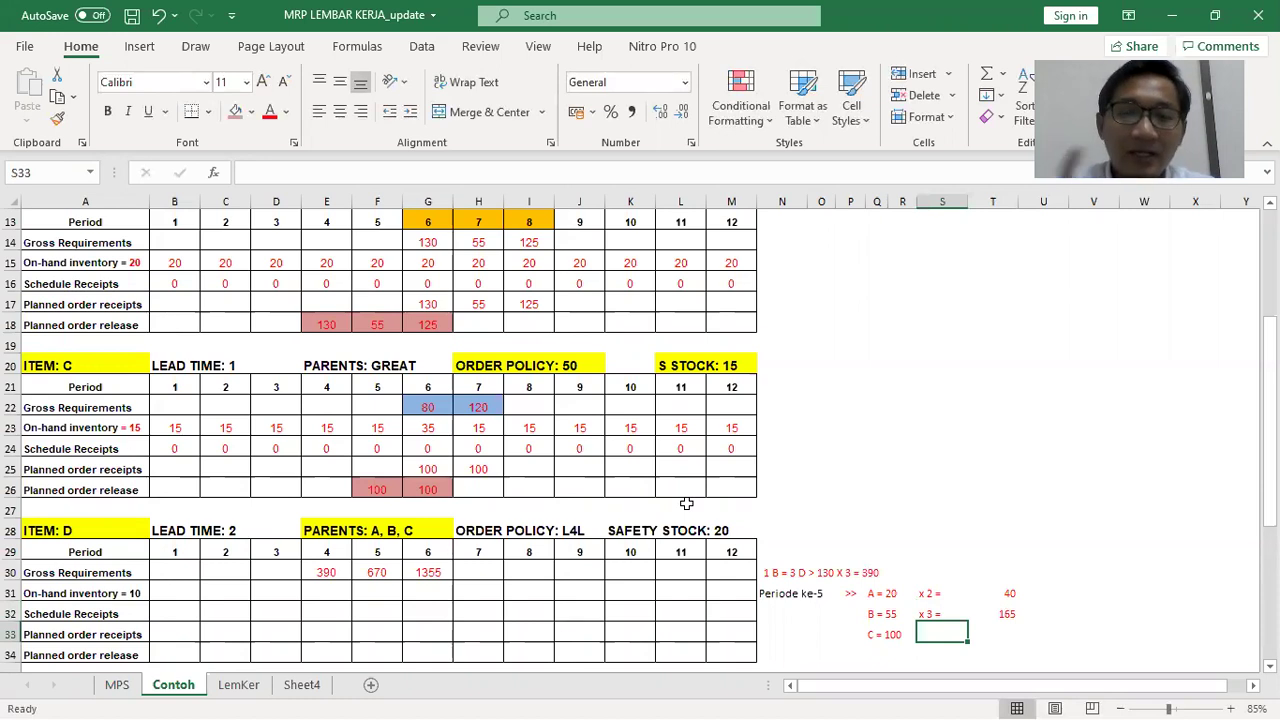
Note parent C's 'x 4 =' with 400, then AutoSum the contributions to 605
{"action": "key", "text": "alt+Tab"}
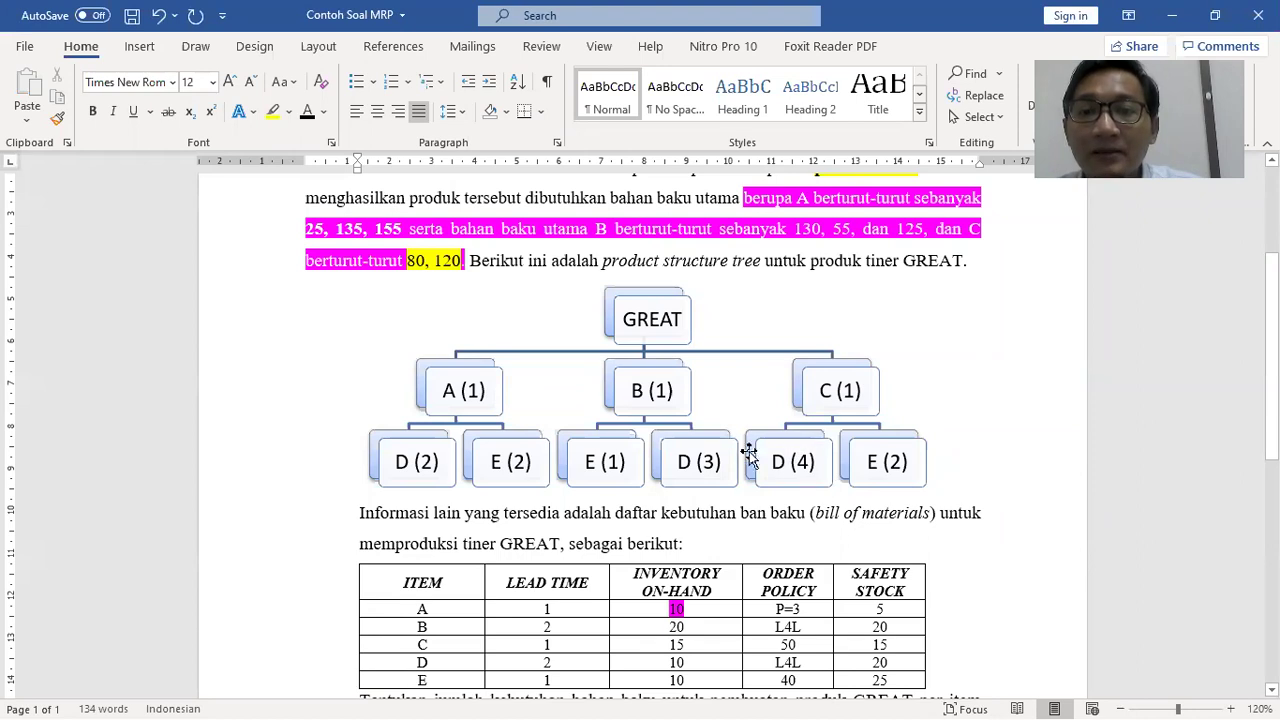
{"action": "key", "text": "alt+Tab"}
{"action": "type", "text": "x"}
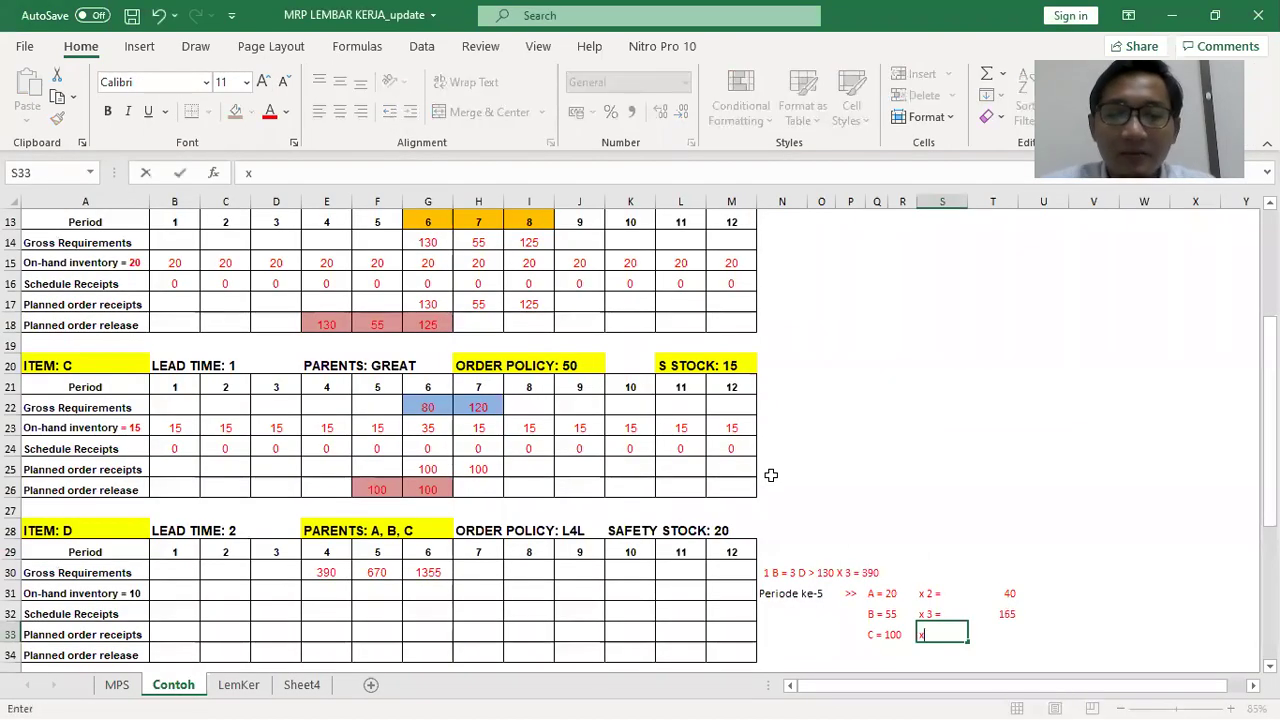
{"action": "type", "text": " 4 ="}
{"action": "key", "text": "Tab"}
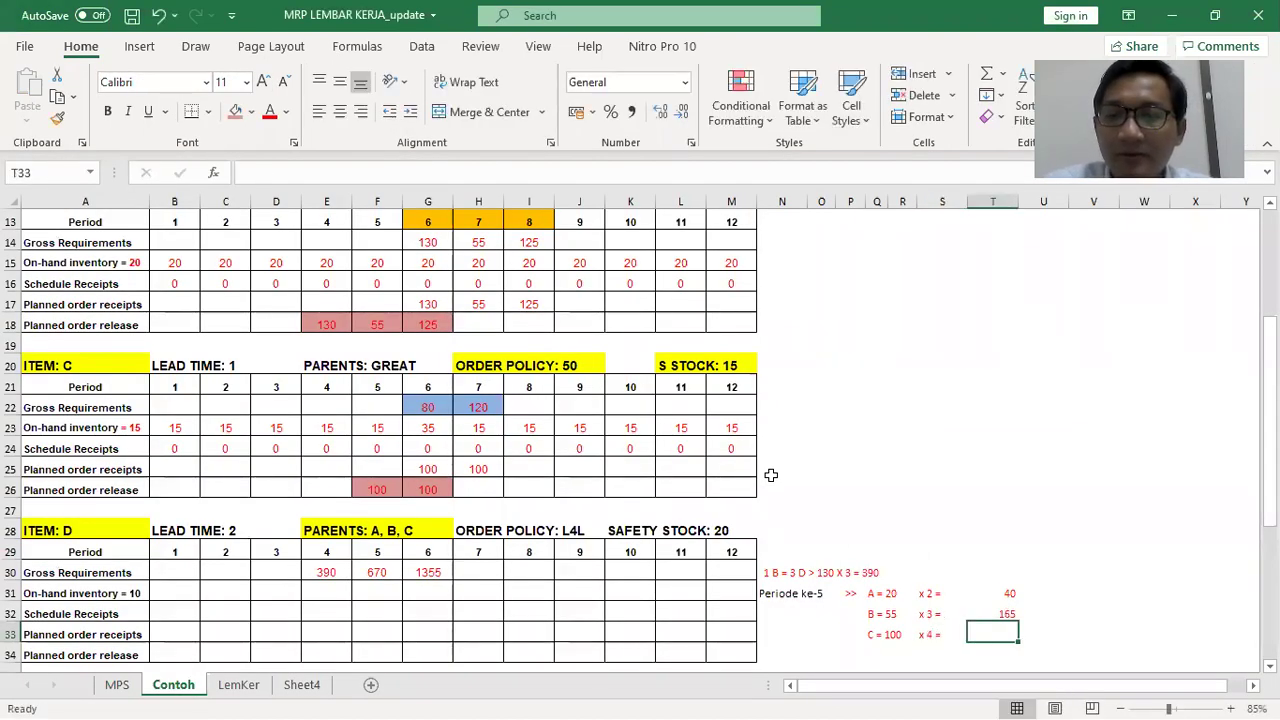
{"action": "type", "text": "="}
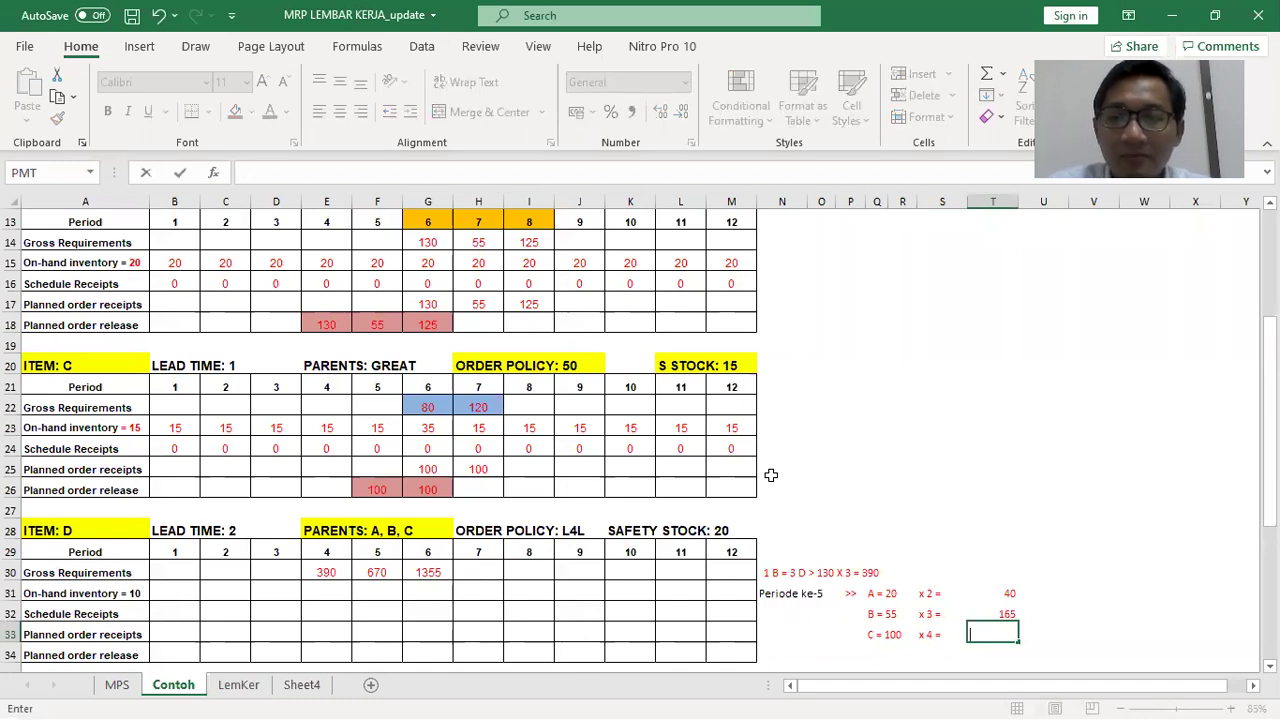
{"action": "key", "text": "BackSpace"}
{"action": "type", "text": "400"}
{"action": "key", "text": "Return"}
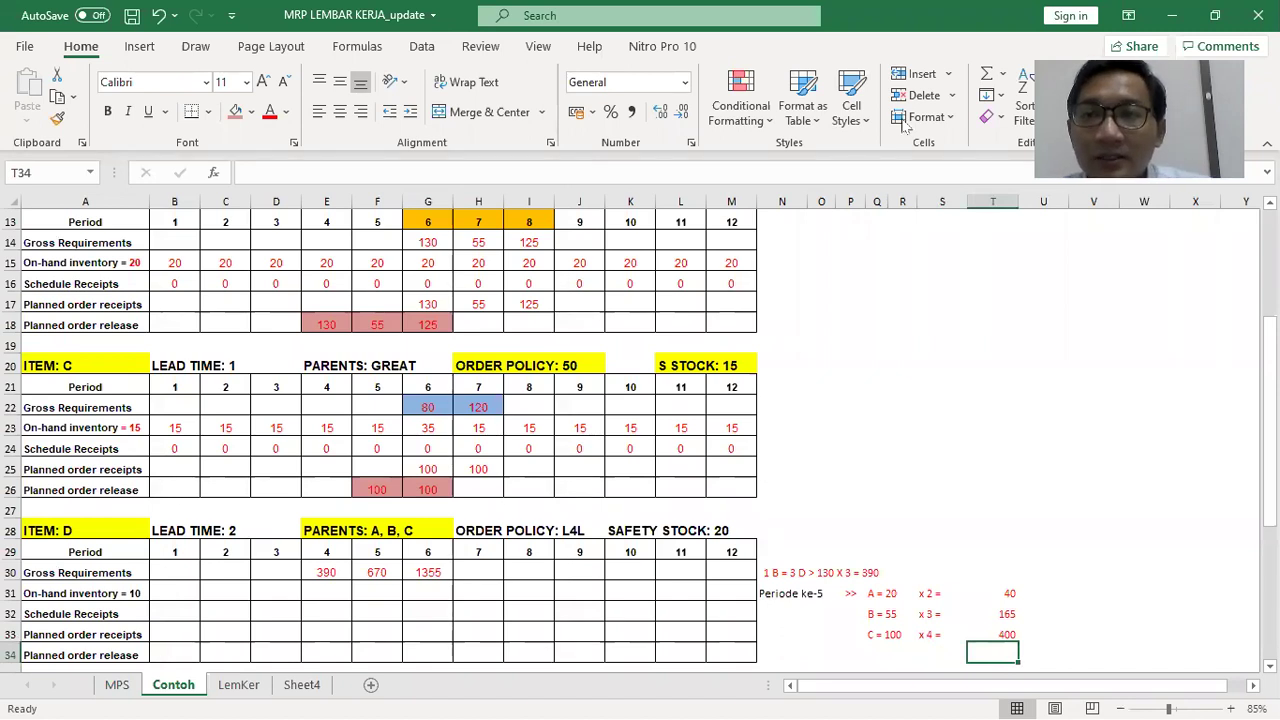
{"action": "left_click", "coordinate": [985, 73]}
{"action": "key", "text": "Return"}
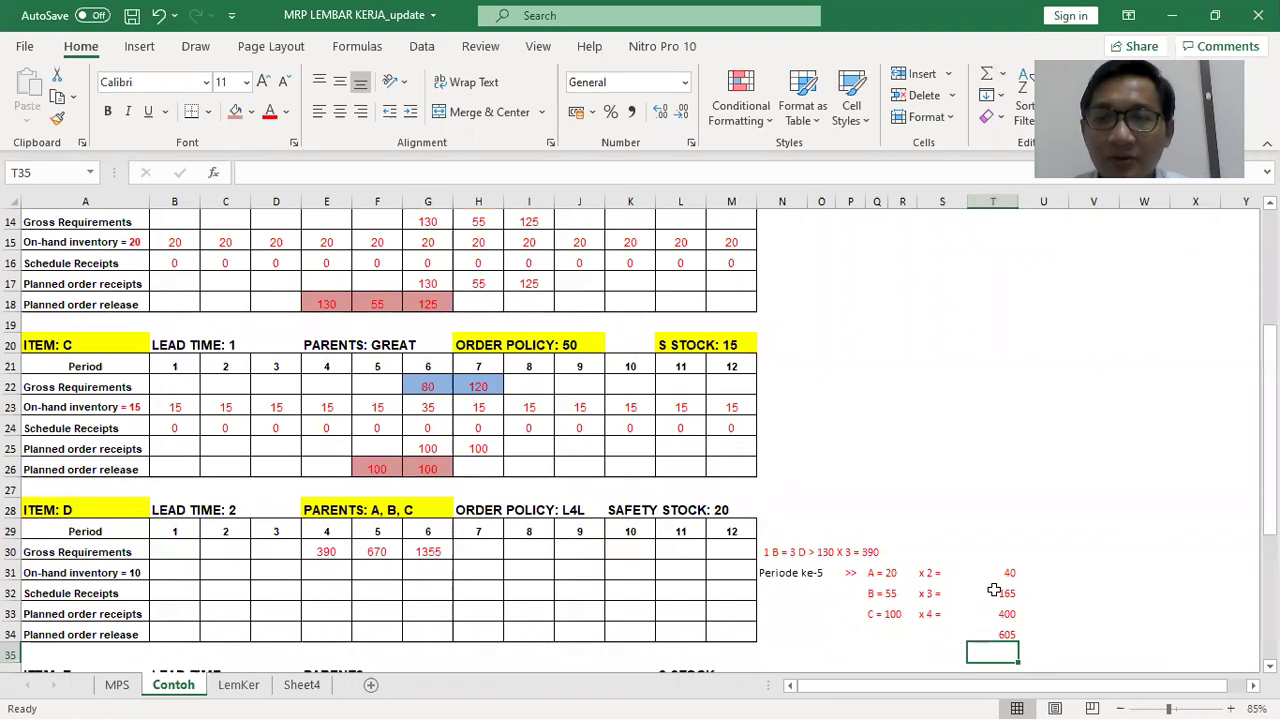
Delete the old 670 from item D's period-5 gross requirement
{"action": "left_click", "coordinate": [990, 575]}
{"action": "left_click", "coordinate": [374, 550]}
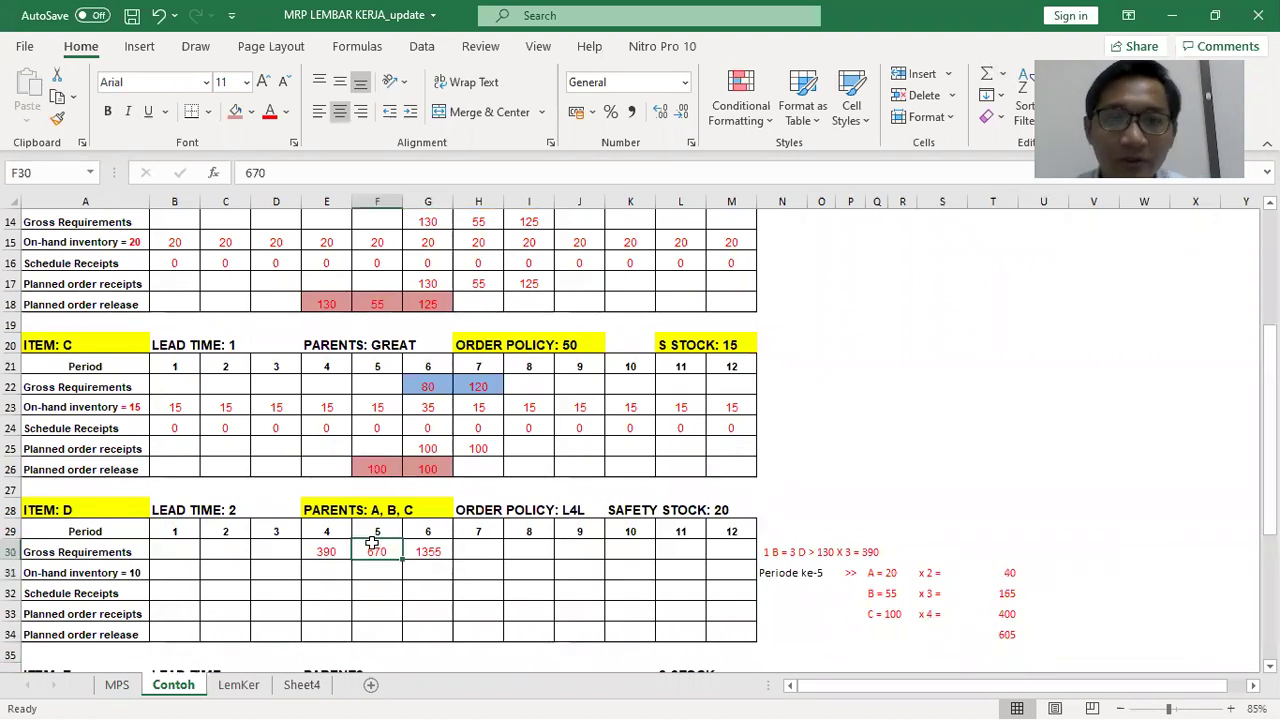
{"action": "key", "text": "Delete"}
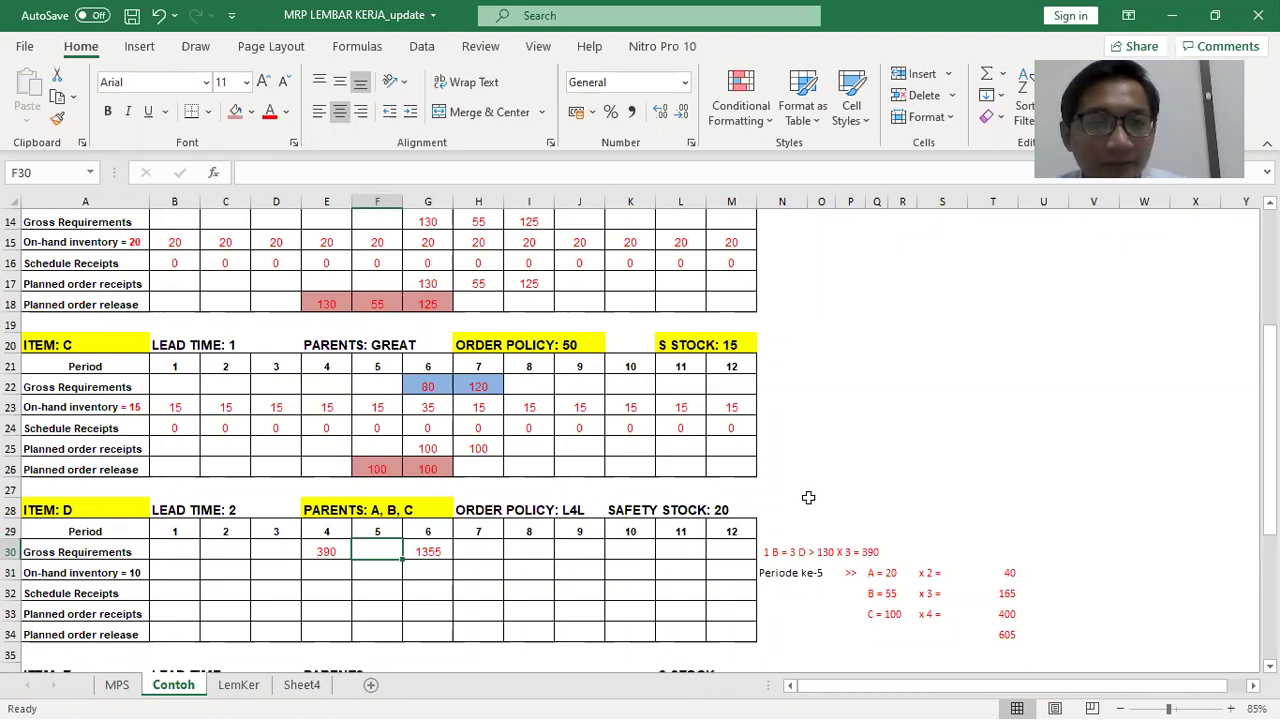
Review the period-5 planned order releases of parents A, B and C
{"action": "scroll", "coordinate": [634, 457], "scroll_direction": "up", "scroll_amount": 4}
{"action": "scroll", "coordinate": [390, 323], "scroll_direction": "down", "scroll_amount": 1}
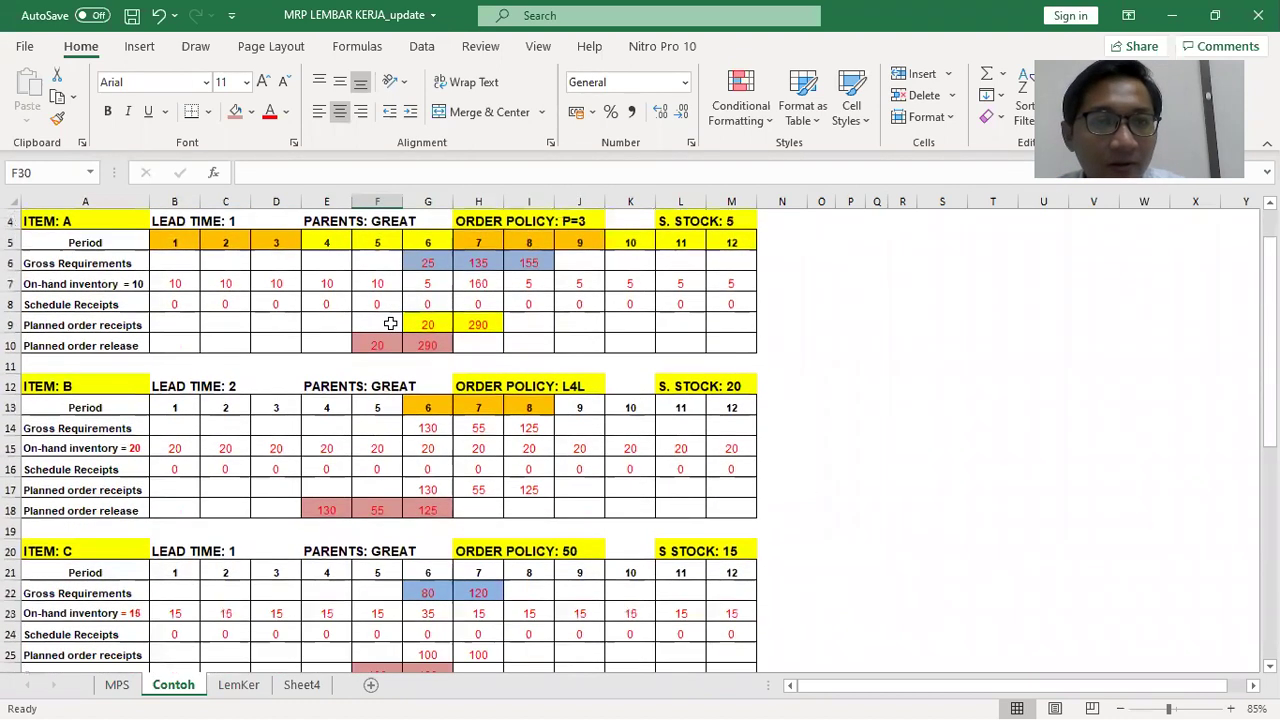
{"action": "left_click", "coordinate": [388, 341]}
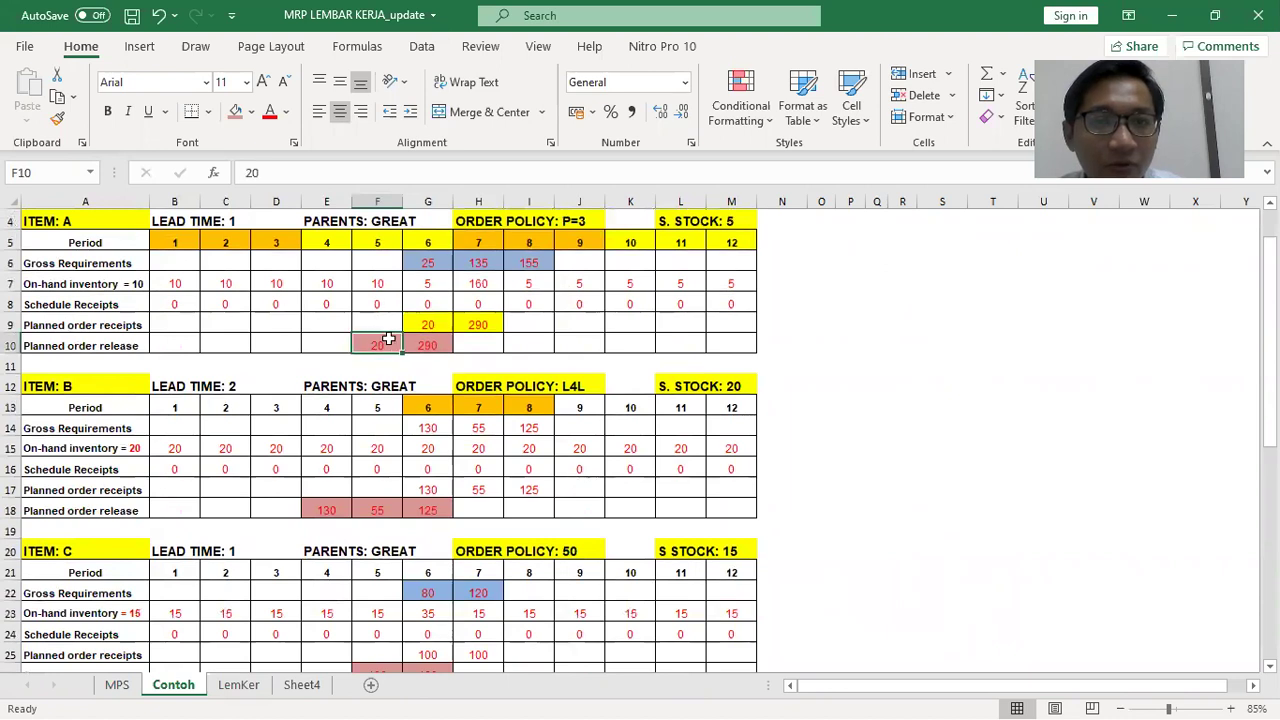
{"action": "scroll", "coordinate": [398, 340], "scroll_direction": "down", "scroll_amount": 1}
{"action": "scroll", "coordinate": [390, 443], "scroll_direction": "down", "scroll_amount": 2}
{"action": "left_click", "coordinate": [392, 444]}
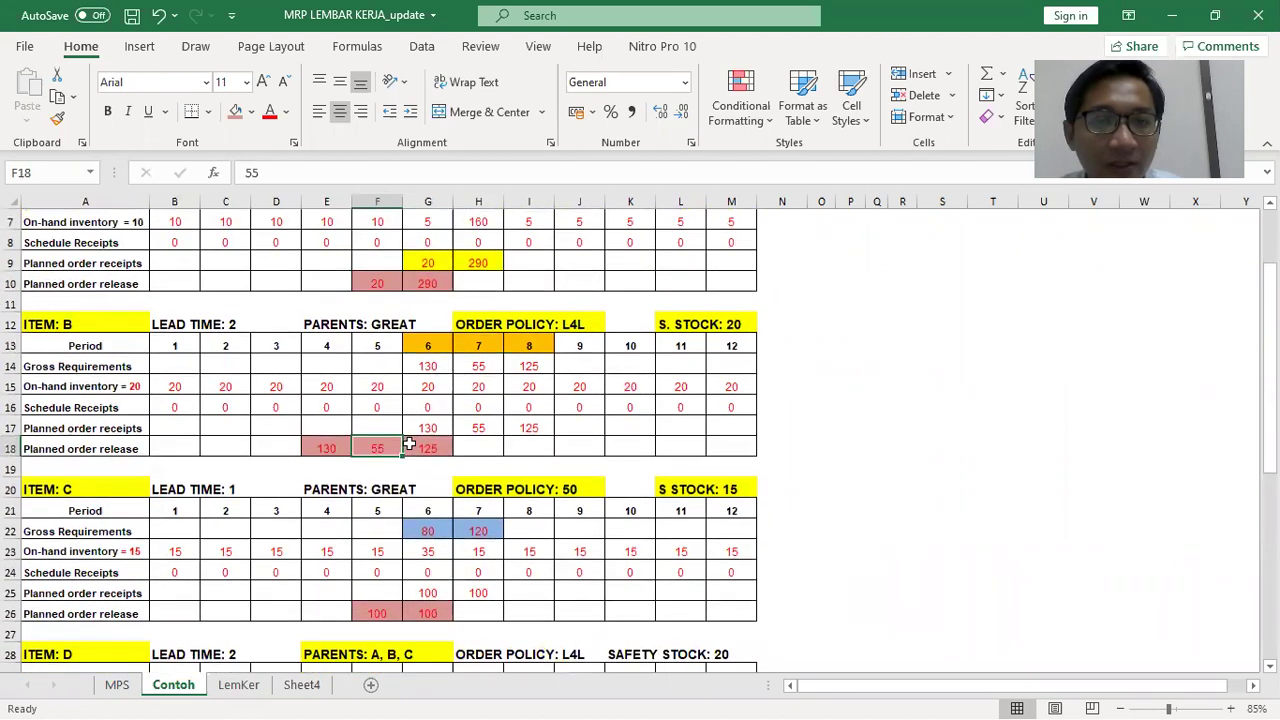
{"action": "left_click", "coordinate": [372, 545]}
{"action": "scroll", "coordinate": [505, 547], "scroll_direction": "down", "scroll_amount": 2}
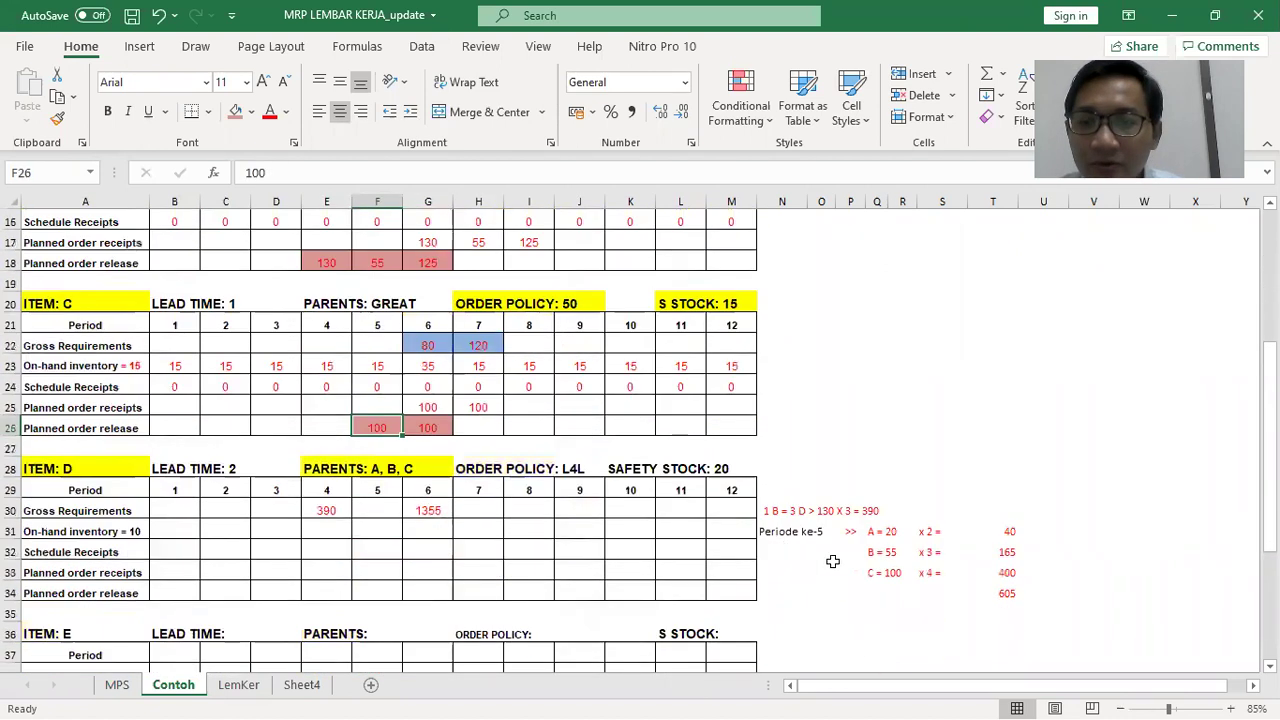
{"action": "left_click", "coordinate": [903, 552]}
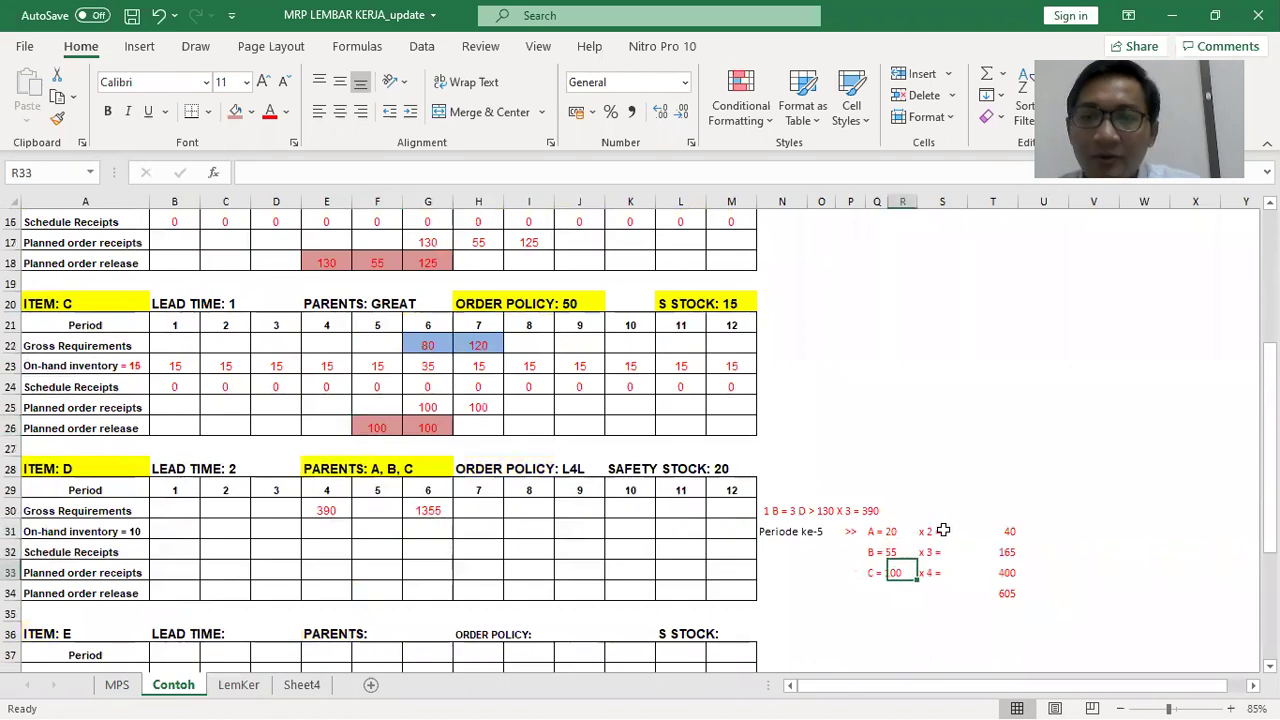
{"action": "key", "text": "alt+Tab"}
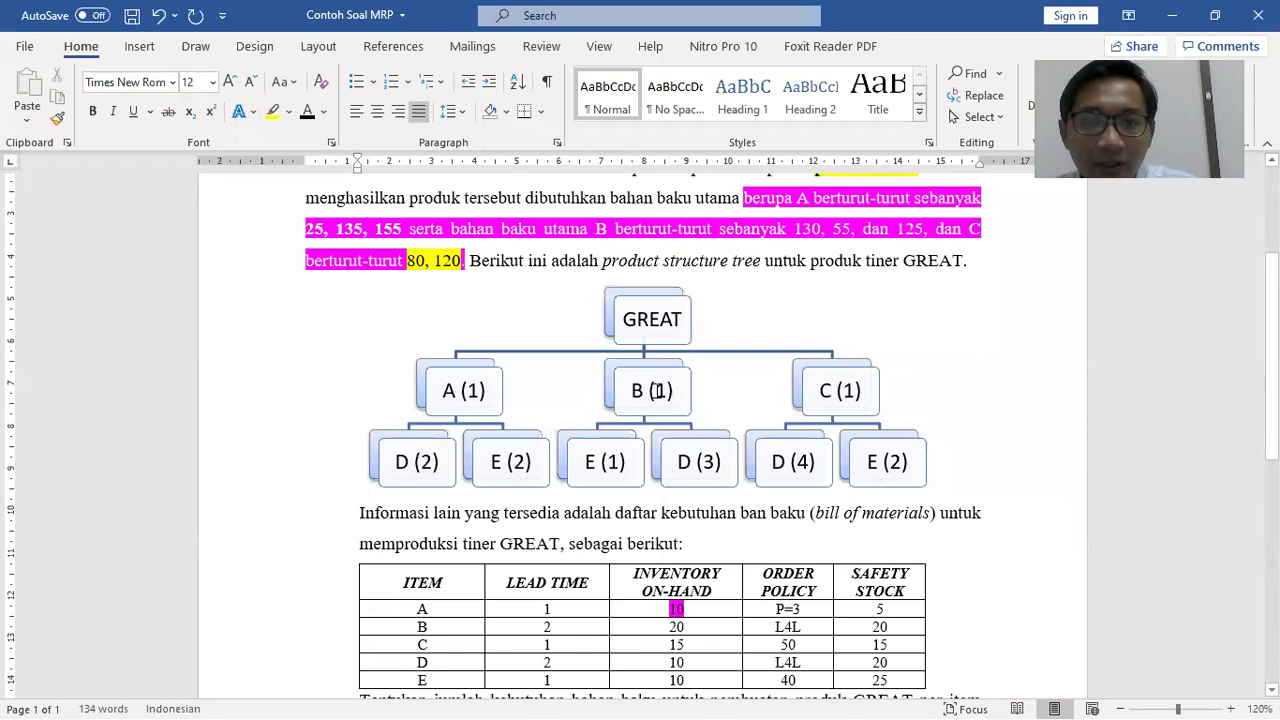
{"action": "key", "text": "alt+Tab"}
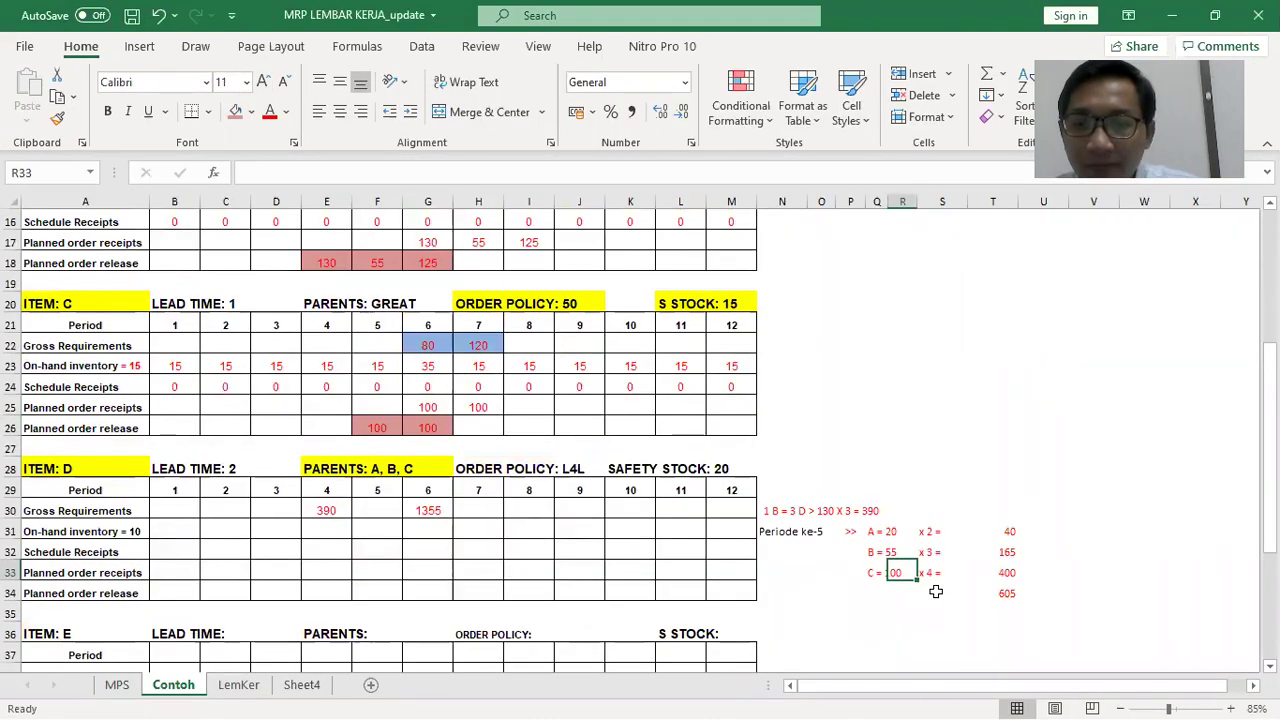
{"action": "key", "text": "alt+Tab"}
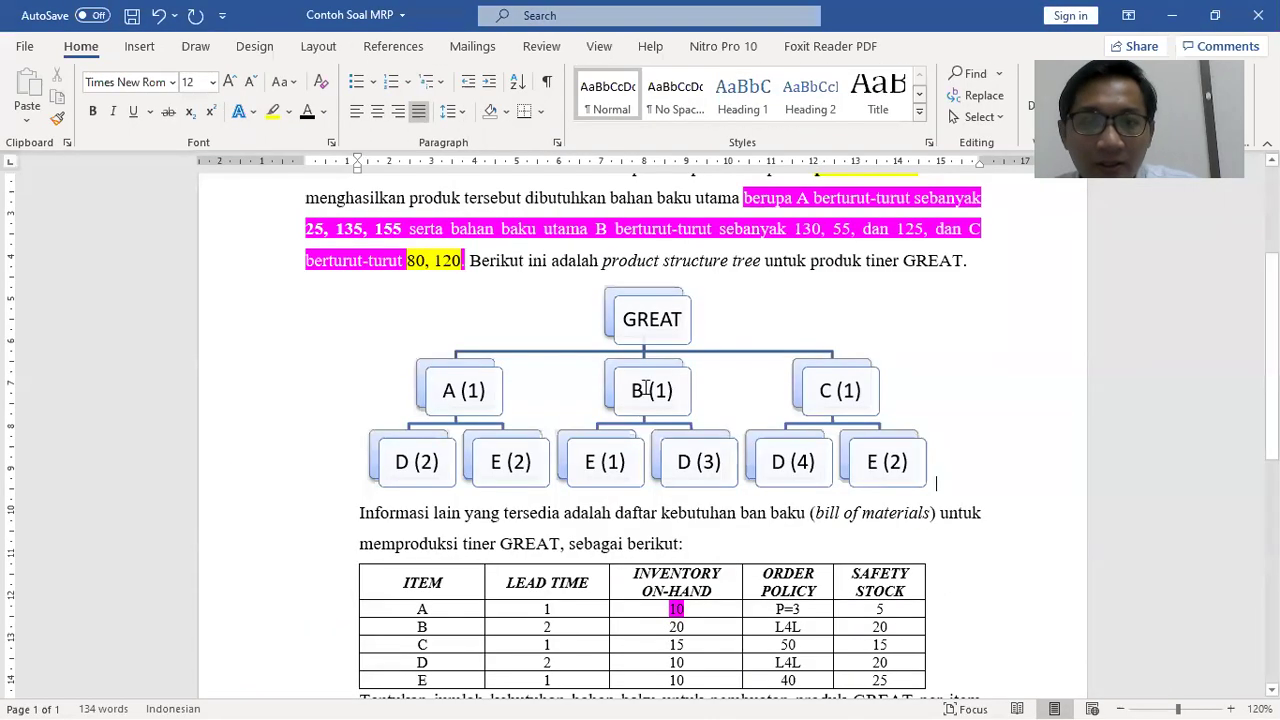
{"action": "key", "text": "alt+Tab"}
{"action": "key", "text": "alt+Tab"}
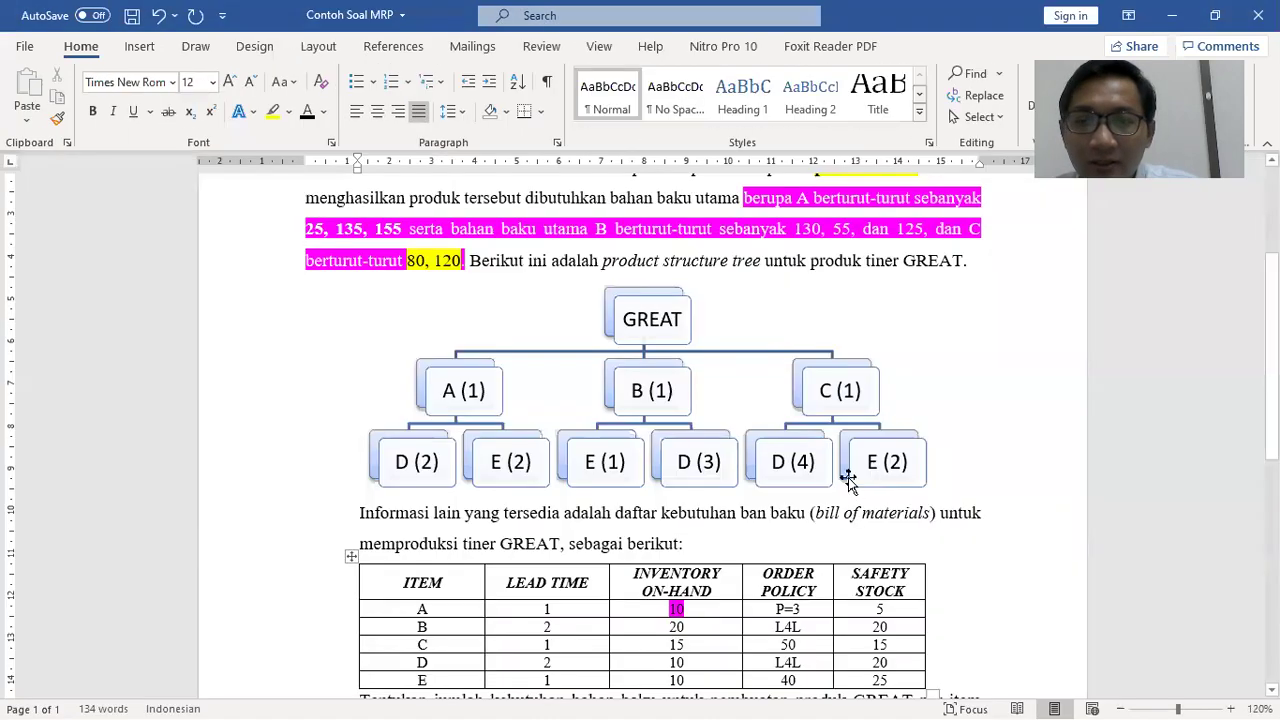
{"action": "key", "text": "alt+Tab"}
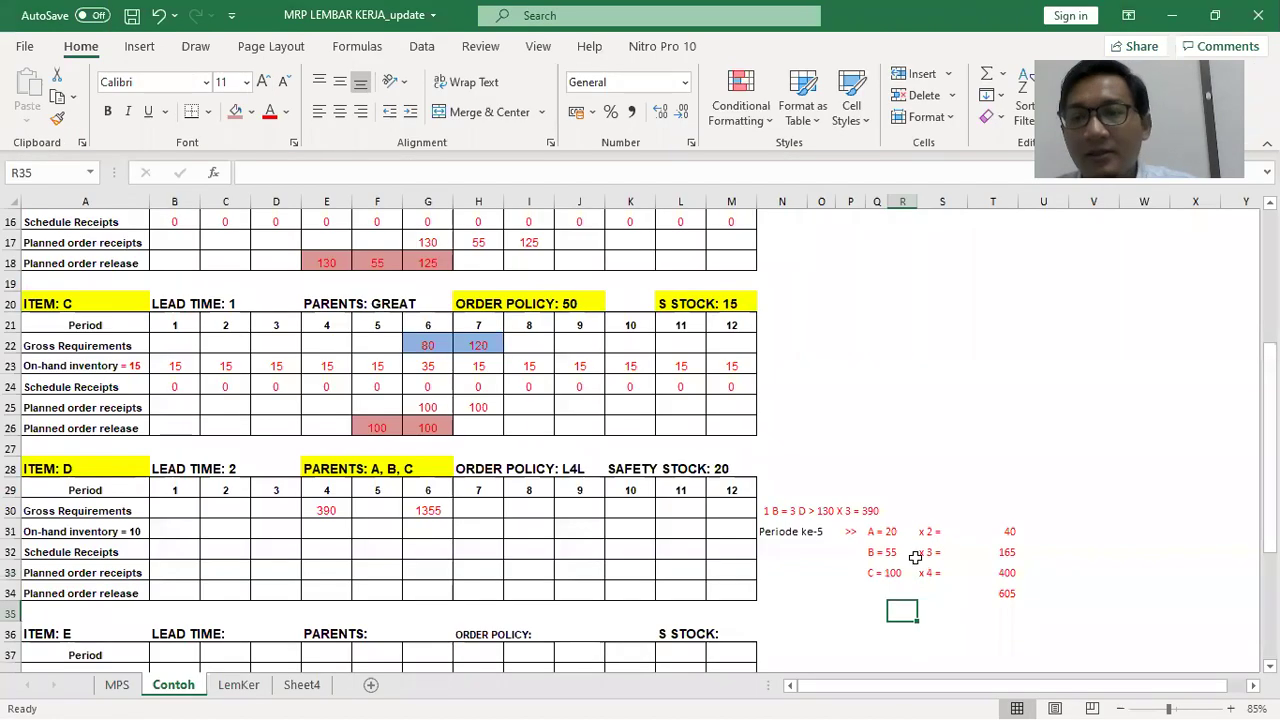
Enter 605 as item D's period-5 gross requirement and clear the 1355 from period 6
{"action": "left_click", "coordinate": [1008, 592]}
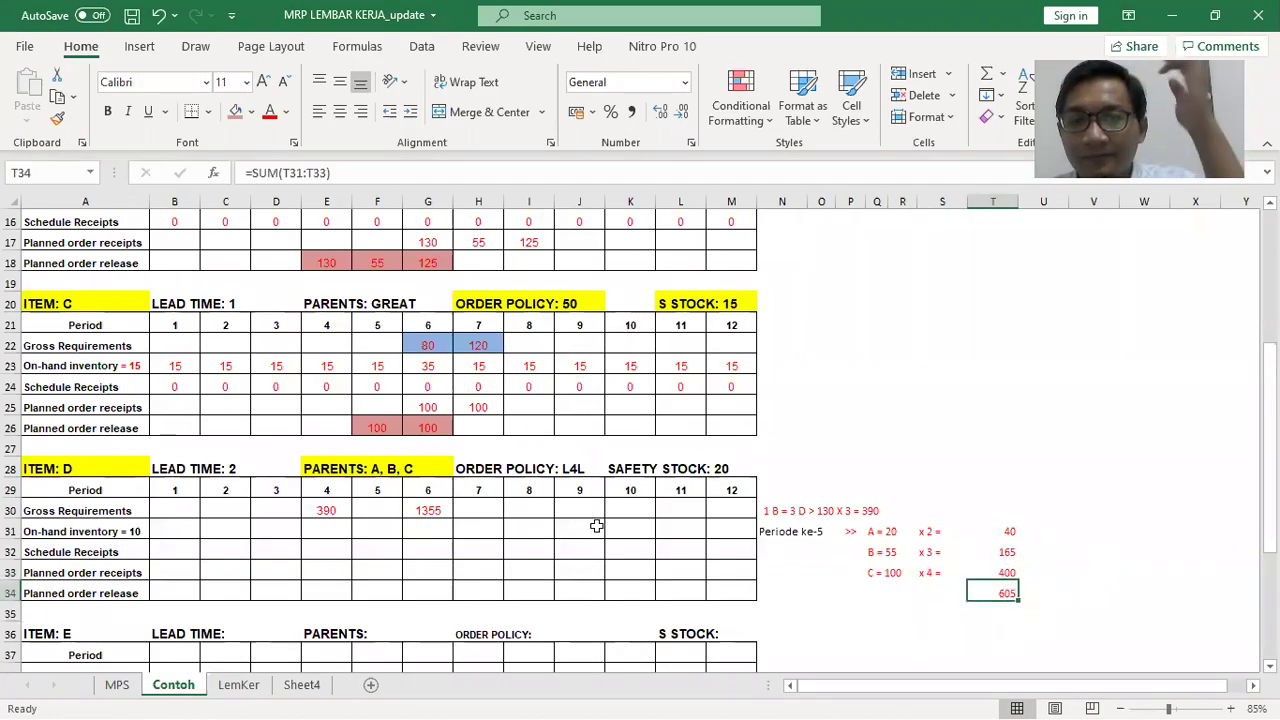
{"action": "left_click", "coordinate": [385, 507]}
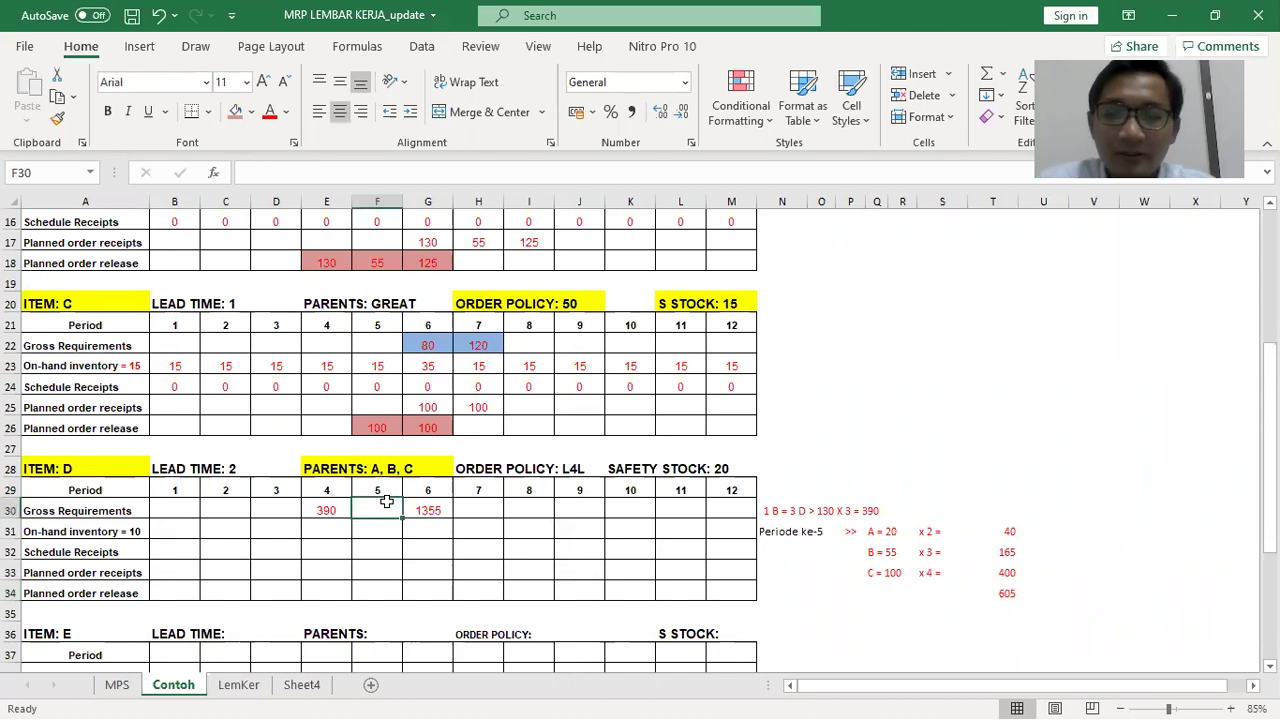
{"action": "type", "text": "605"}
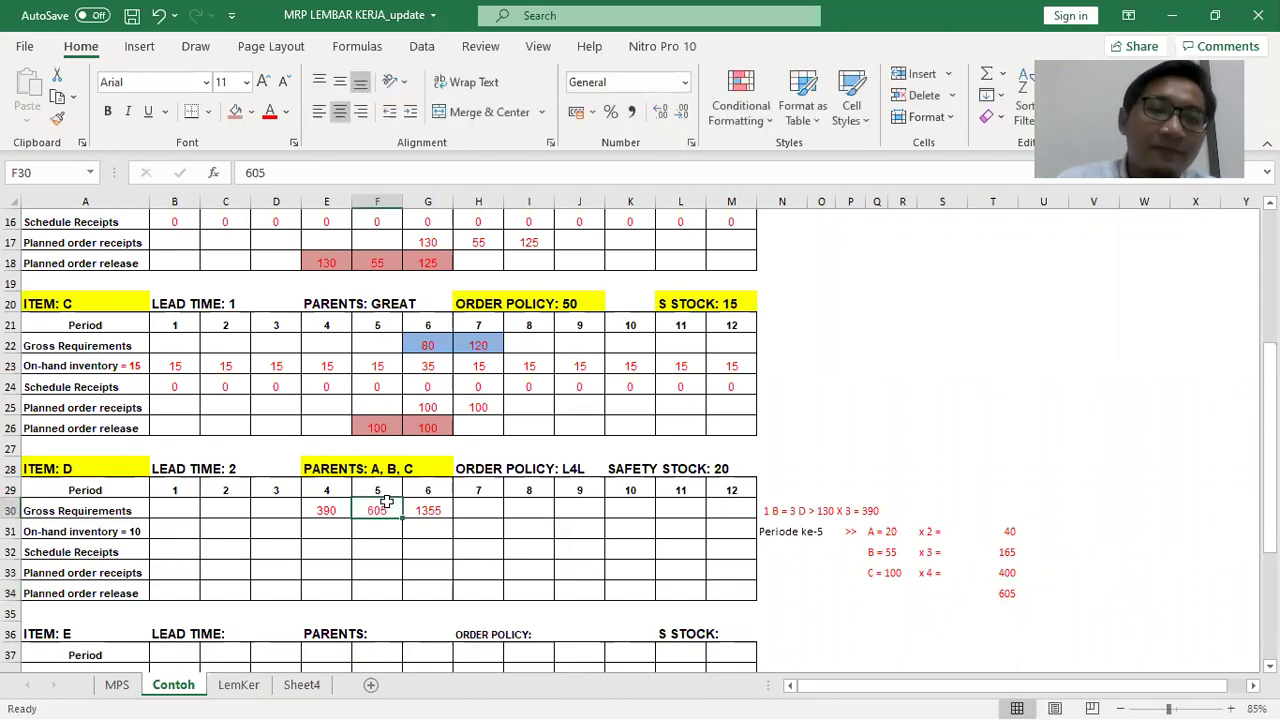
{"action": "key", "text": "Tab"}
{"action": "key", "text": "Delete"}
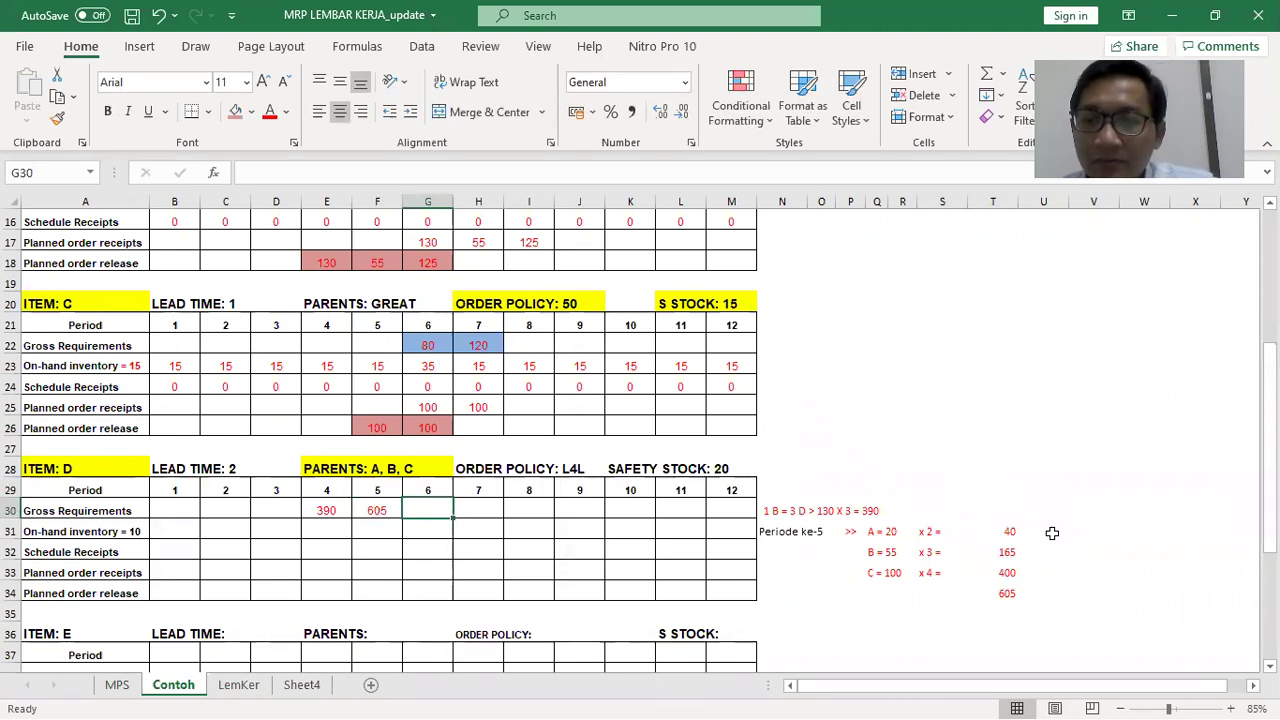
{"action": "left_click", "coordinate": [785, 631]}
{"action": "scroll", "coordinate": [811, 597], "scroll_direction": "down", "scroll_amount": 2}
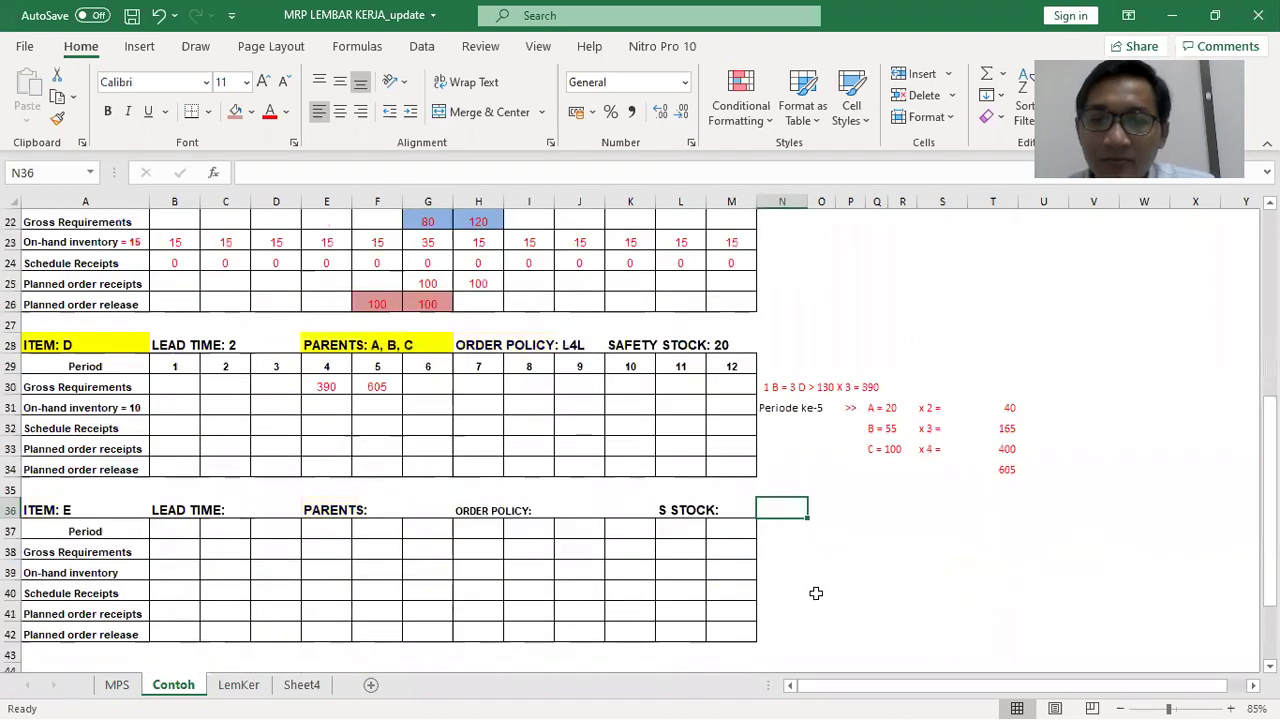
Write the 'Periode ke-6 >>' note listing A = 290, B = 125, C = 100
{"action": "type", "text": "Periode"}
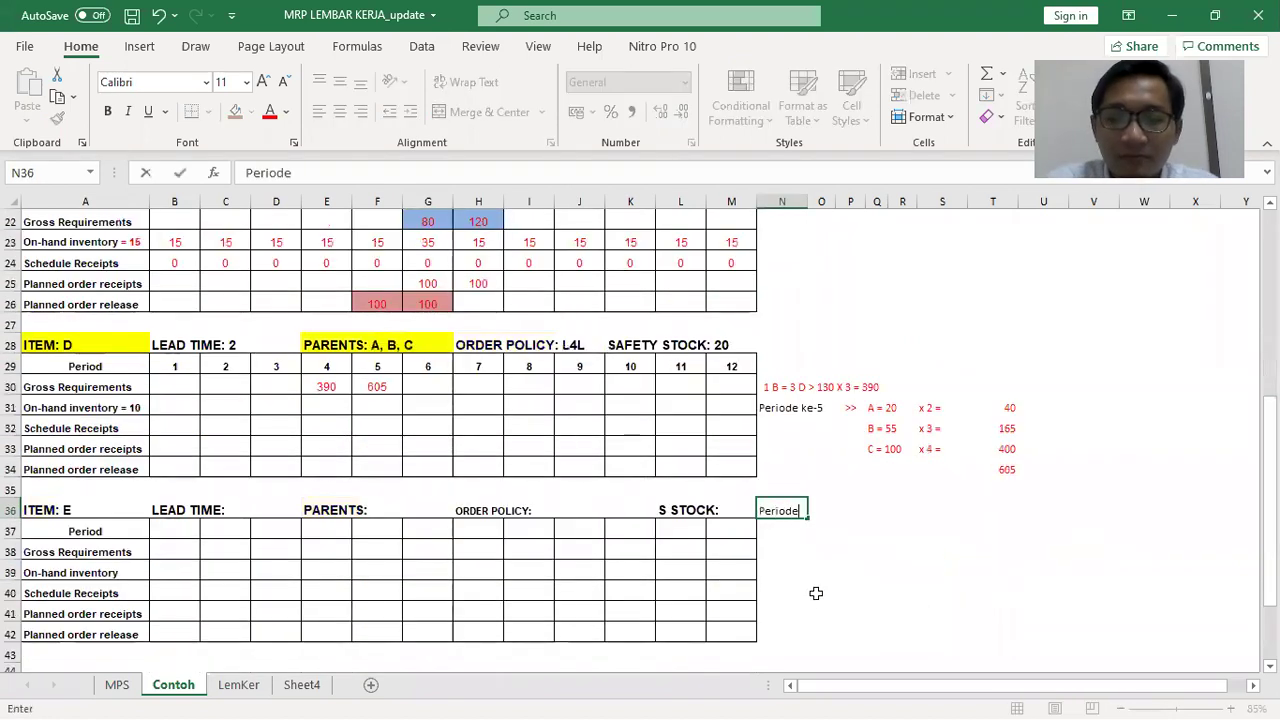
{"action": "type", "text": " 6e-6"}
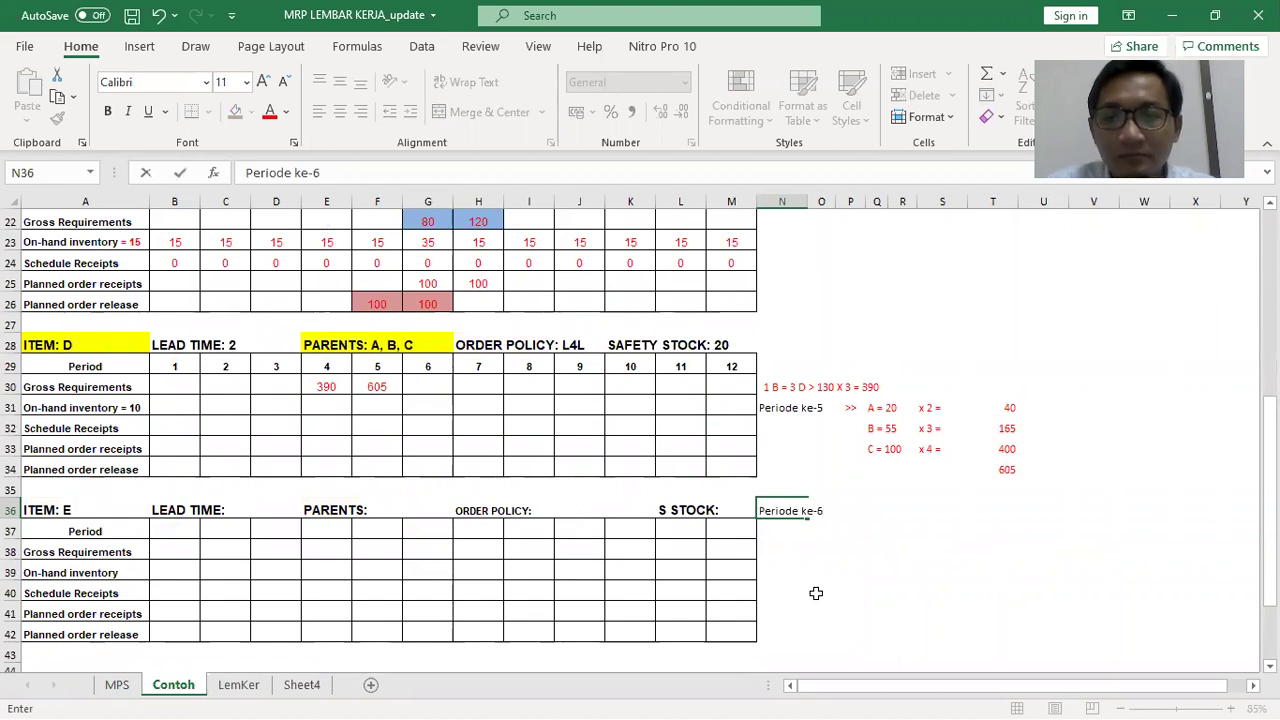
{"action": "key", "text": "Tab"}
{"action": "key", "text": "Tab"}
{"action": "type", "text": ">>"}
{"action": "key", "text": "Tab"}
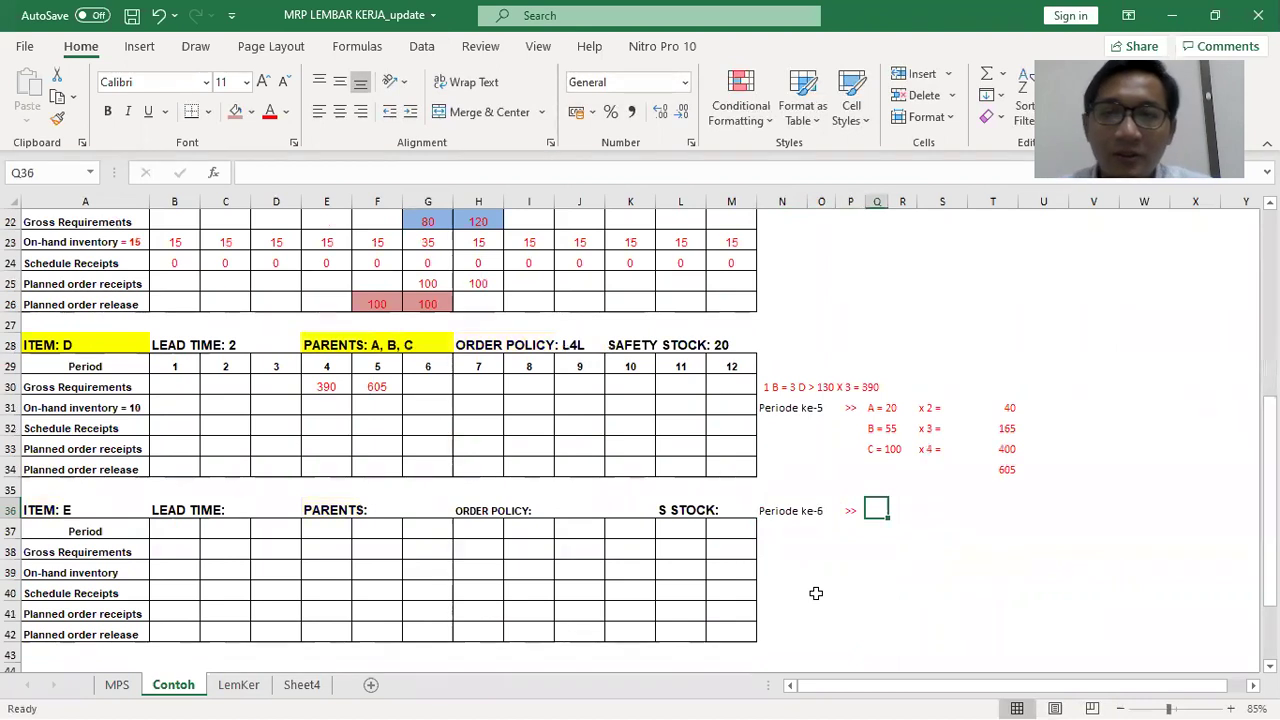
{"action": "type", "text": "A"}
{"action": "scroll", "coordinate": [800, 580], "scroll_direction": "up", "scroll_amount": 3}
{"action": "scroll", "coordinate": [793, 566], "scroll_direction": "up", "scroll_amount": 3}
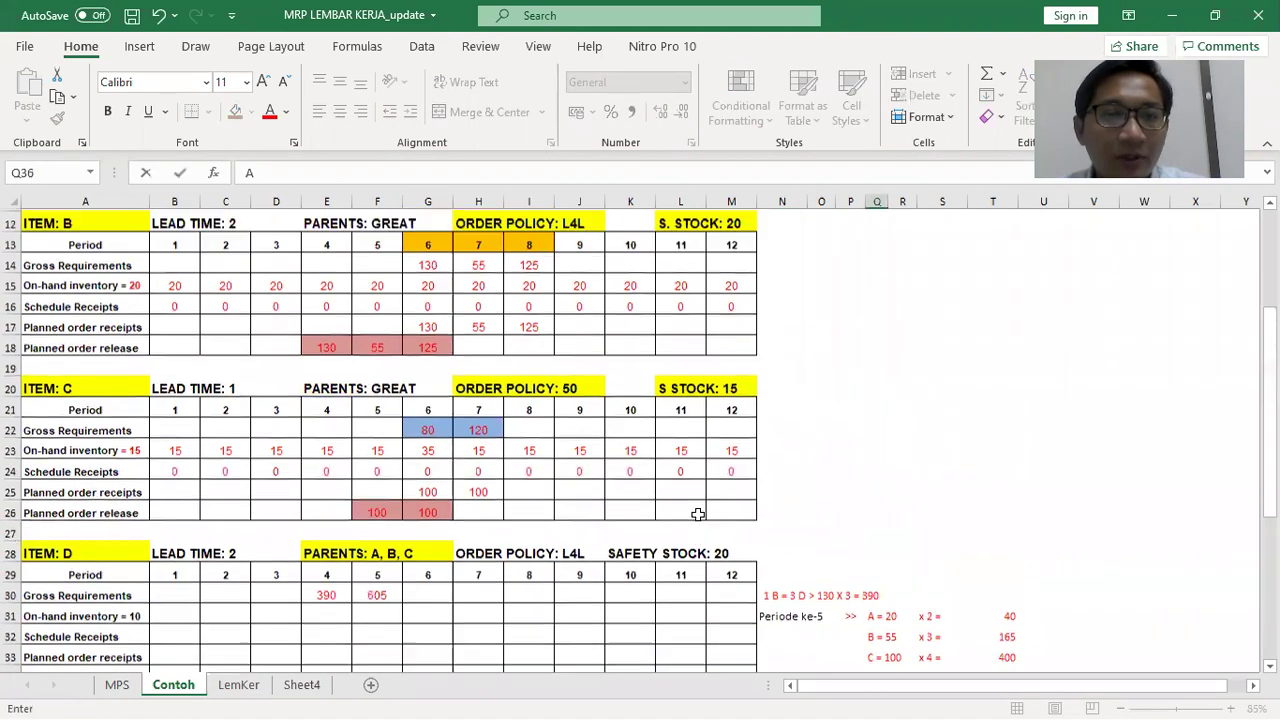
{"action": "scroll", "coordinate": [705, 484], "scroll_direction": "down", "scroll_amount": 4}
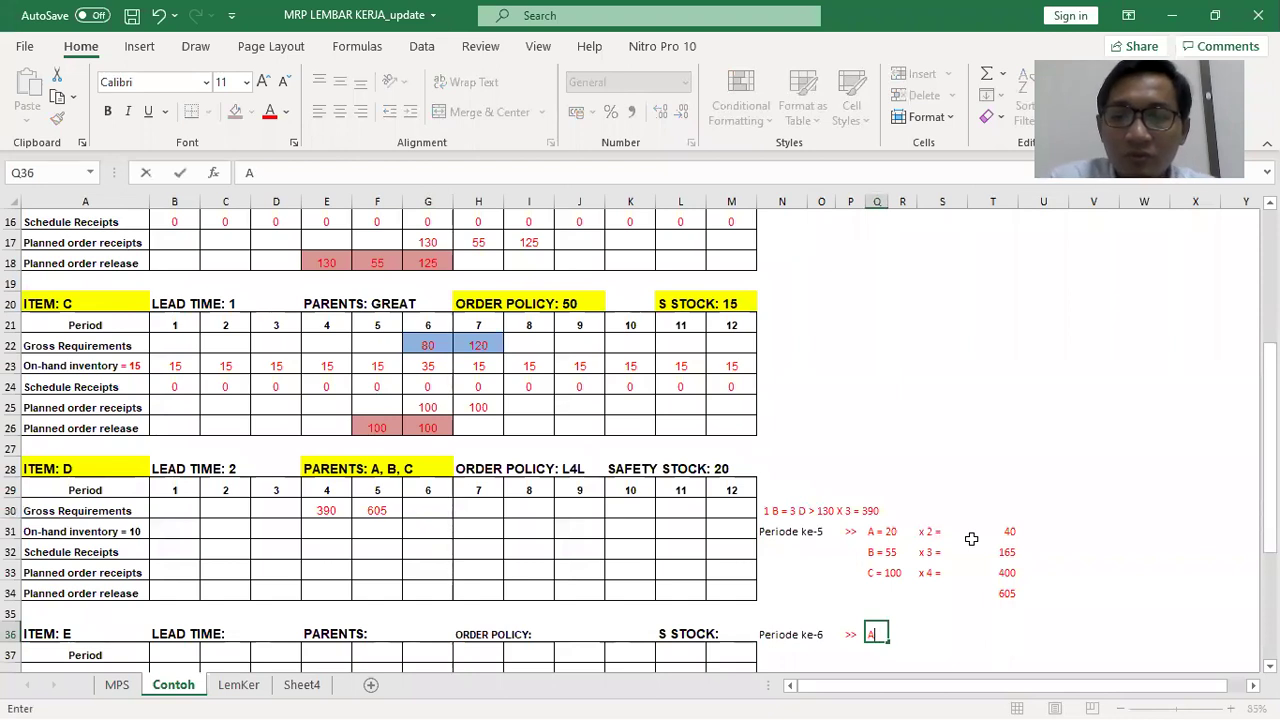
{"action": "type", "text": "= 290"}
{"action": "key", "text": "Return"}
{"action": "scroll", "coordinate": [834, 428], "scroll_direction": "up", "scroll_amount": 2}
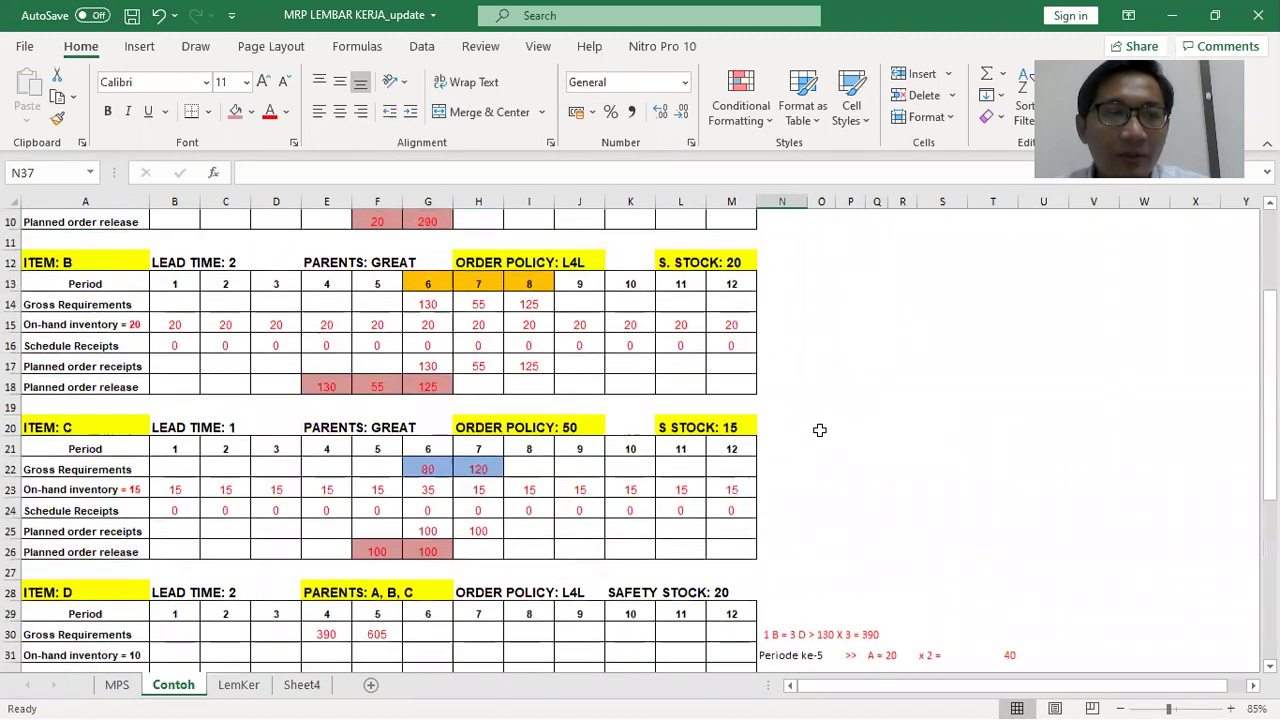
{"action": "scroll", "coordinate": [535, 434], "scroll_direction": "down", "scroll_amount": 2}
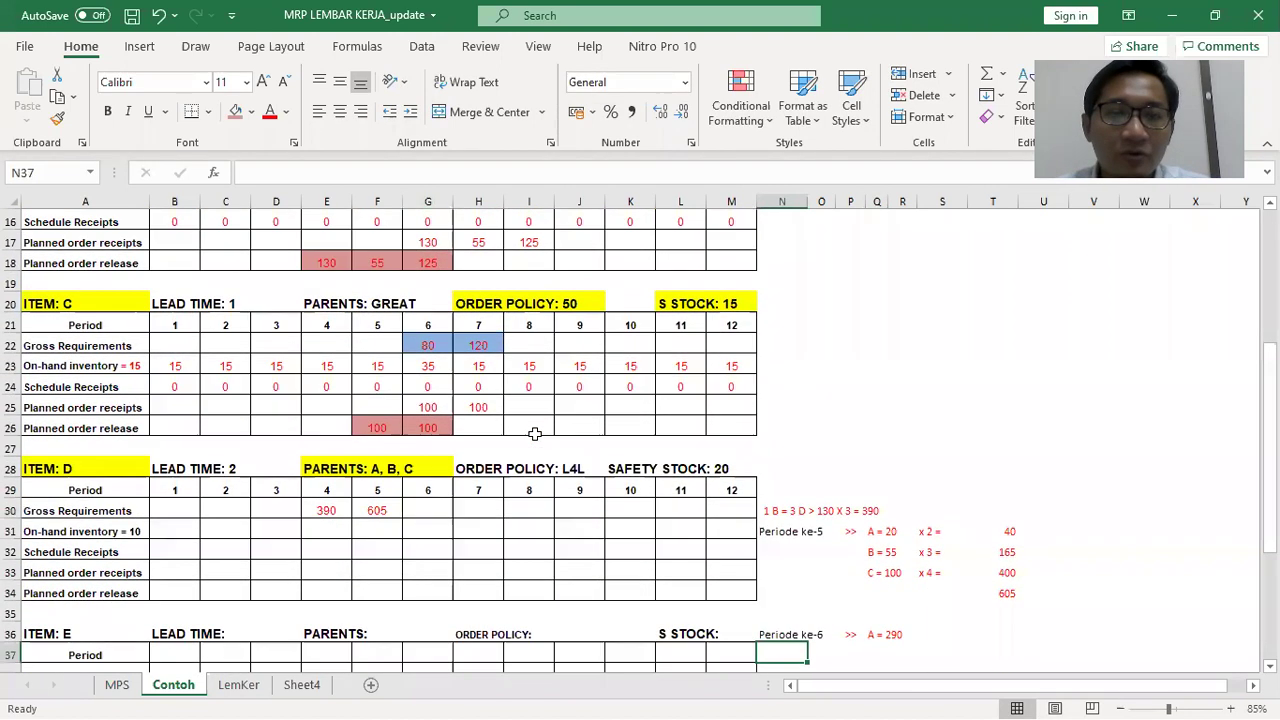
{"action": "left_click", "coordinate": [878, 652]}
{"action": "type", "text": "B = 12"}
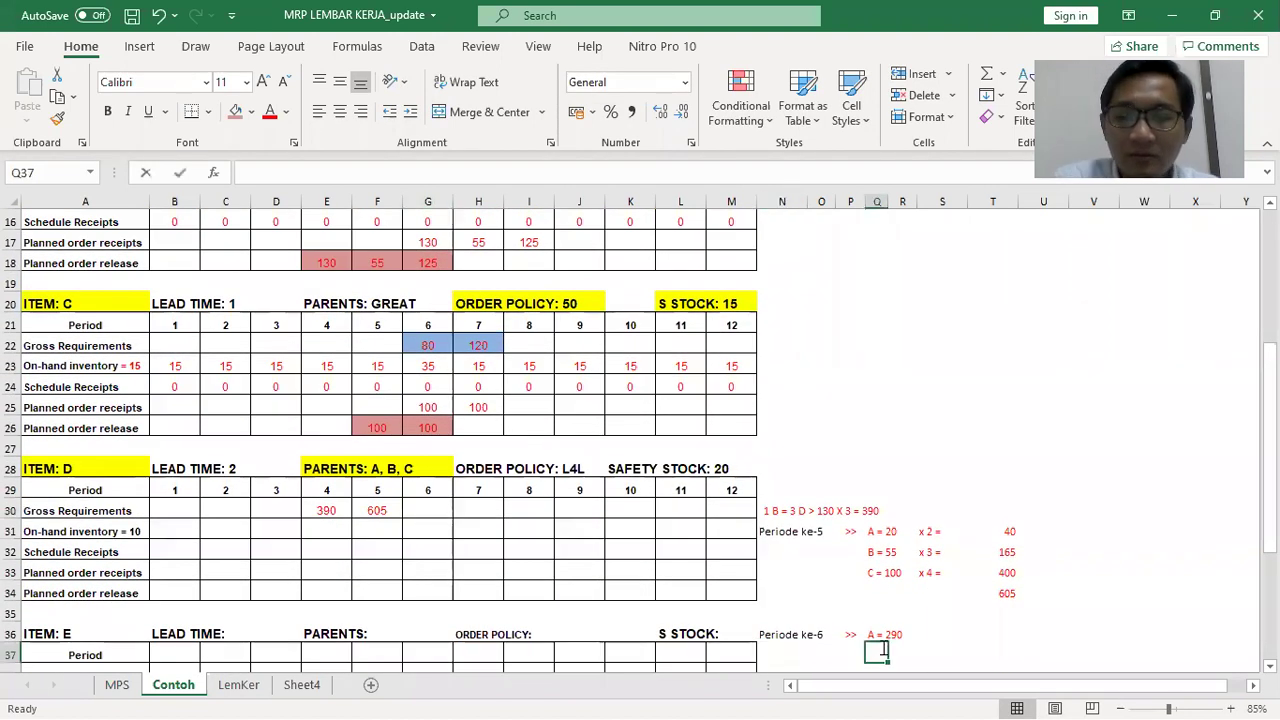
{"action": "type", "text": "5"}
{"action": "key", "text": "Return"}
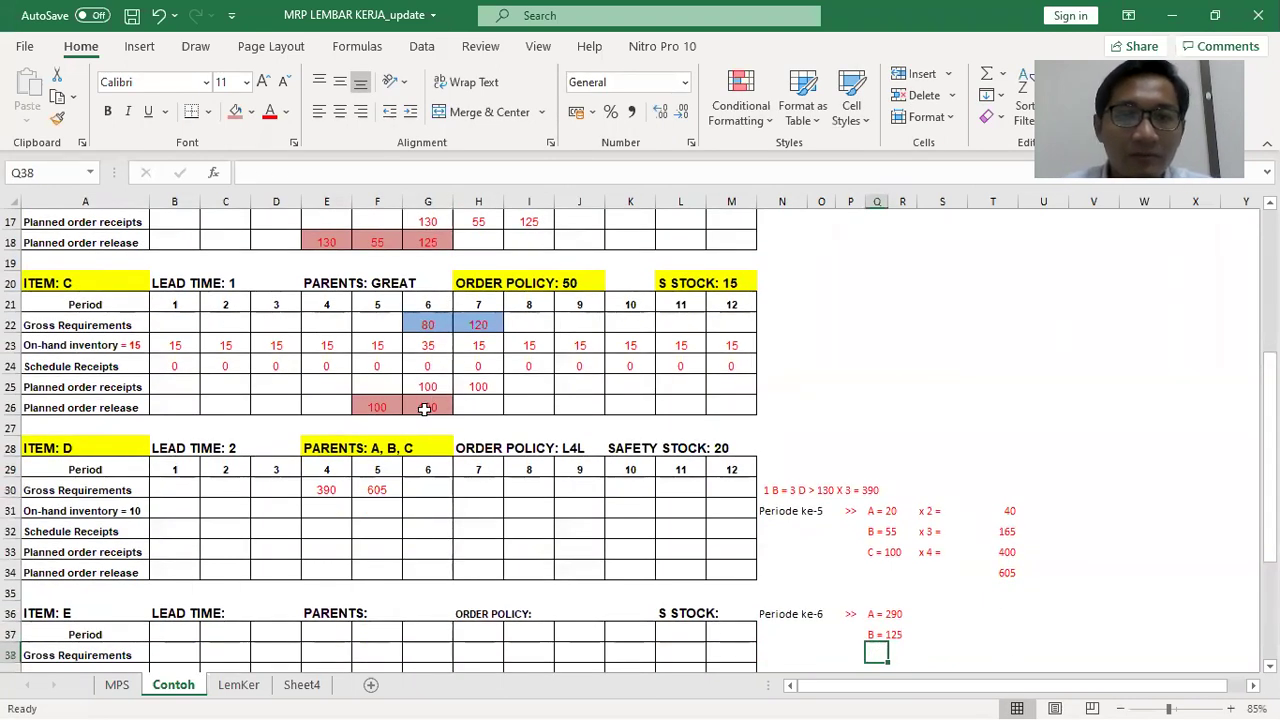
{"action": "type", "text": "C = 100"}
{"action": "key", "text": "Right"}
{"action": "key", "text": "Right"}
Add the multiplier notes 'x 2 =', 'x 3 =' and 'x 4' beside the parents
{"action": "key", "text": "Up"}
{"action": "key", "text": "Up"}
{"action": "type", "text": "x"}
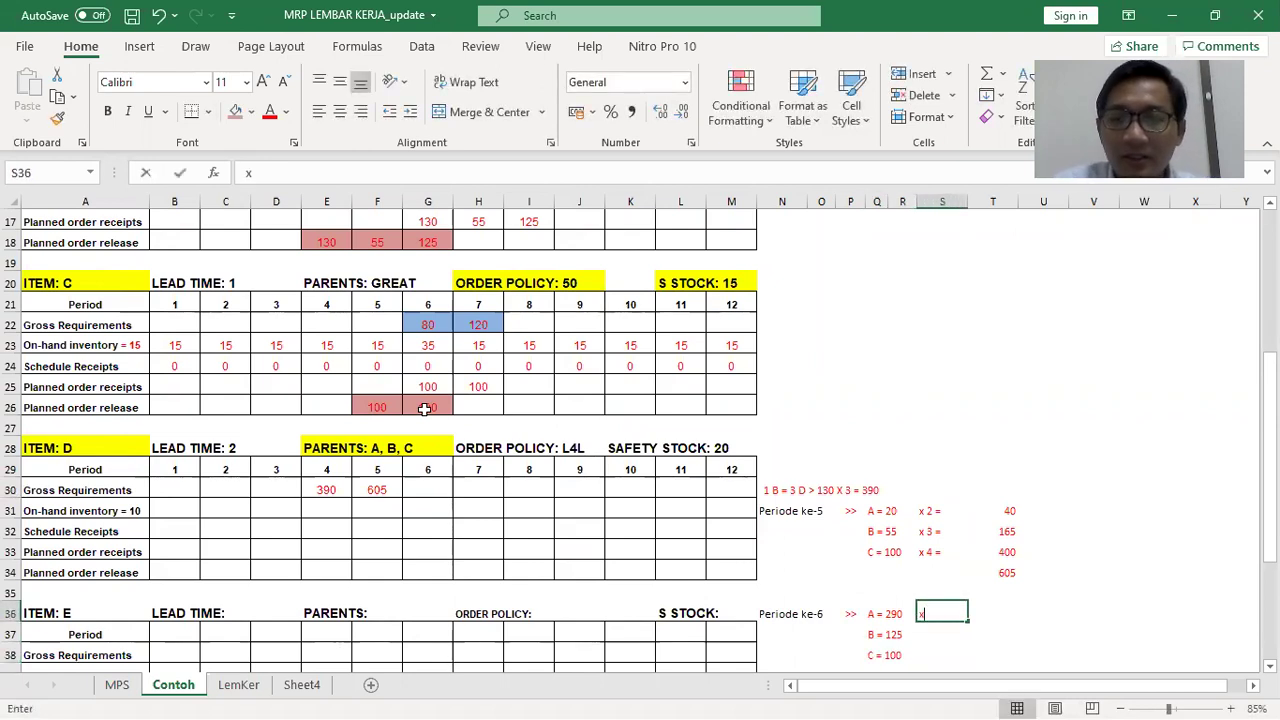
{"action": "type", "text": " 2 ="}
{"action": "key", "text": "Return"}
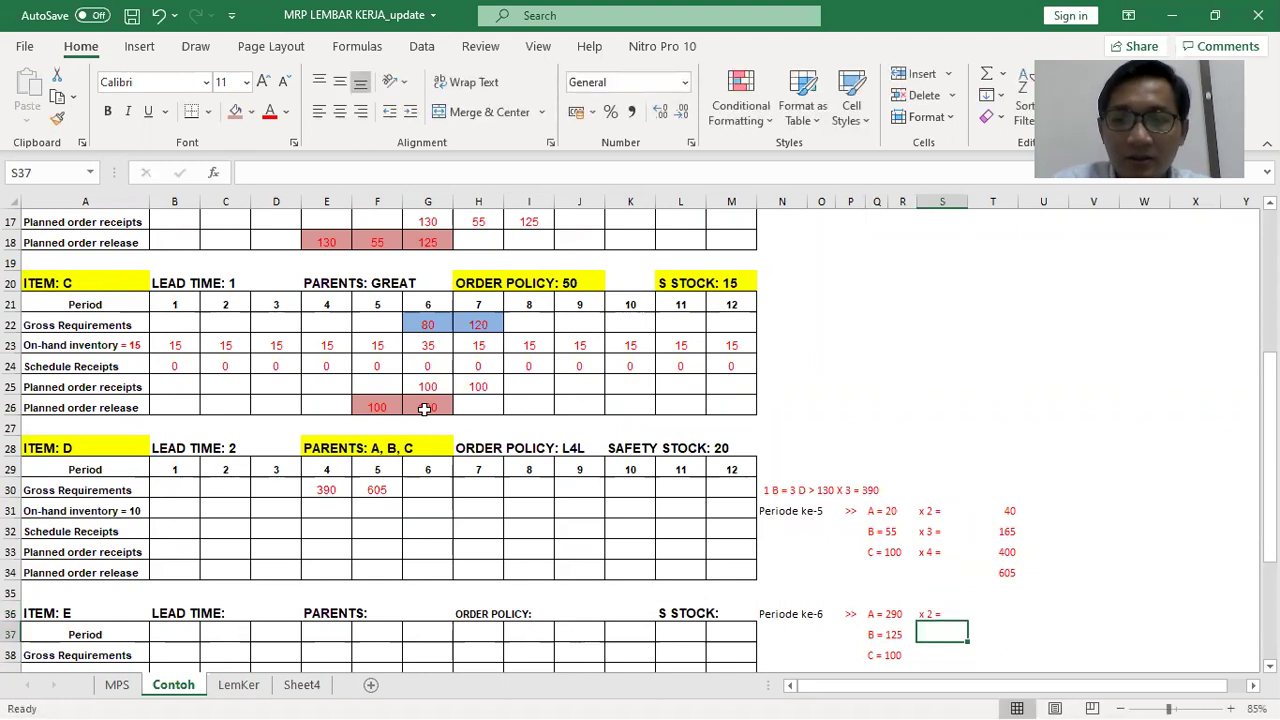
{"action": "type", "text": "x 3"}
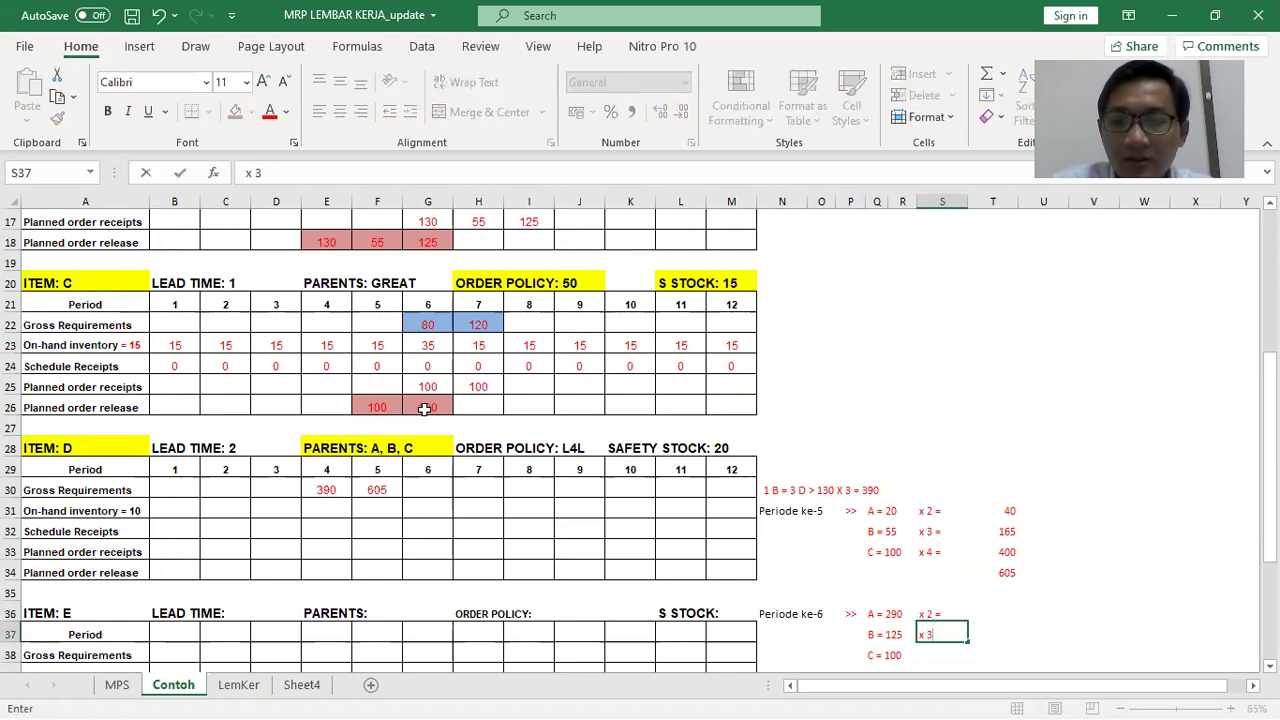
{"action": "type", "text": " ="}
{"action": "key", "text": "Return"}
{"action": "type", "text": "x"}
{"action": "key", "text": "Tab"}
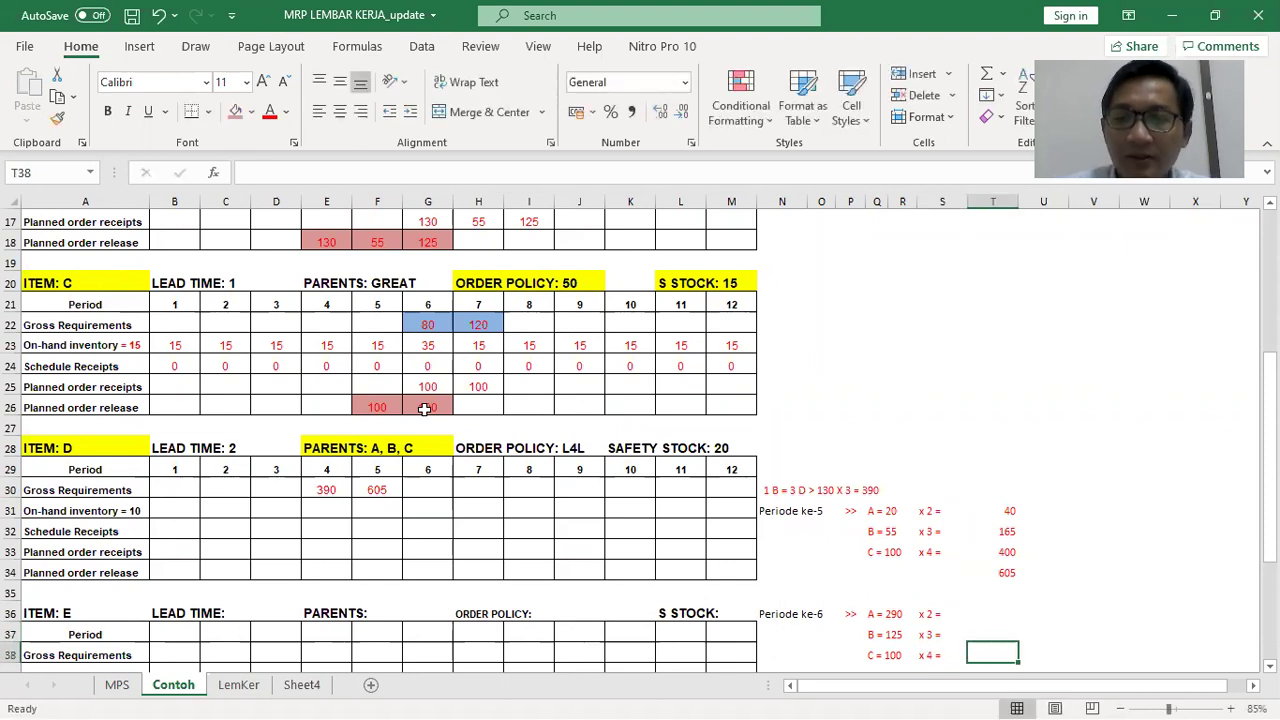
Enter the products 580, 375 and 400 and AutoSum them to 1355
{"action": "key", "text": "Up"}
{"action": "key", "text": "Up"}
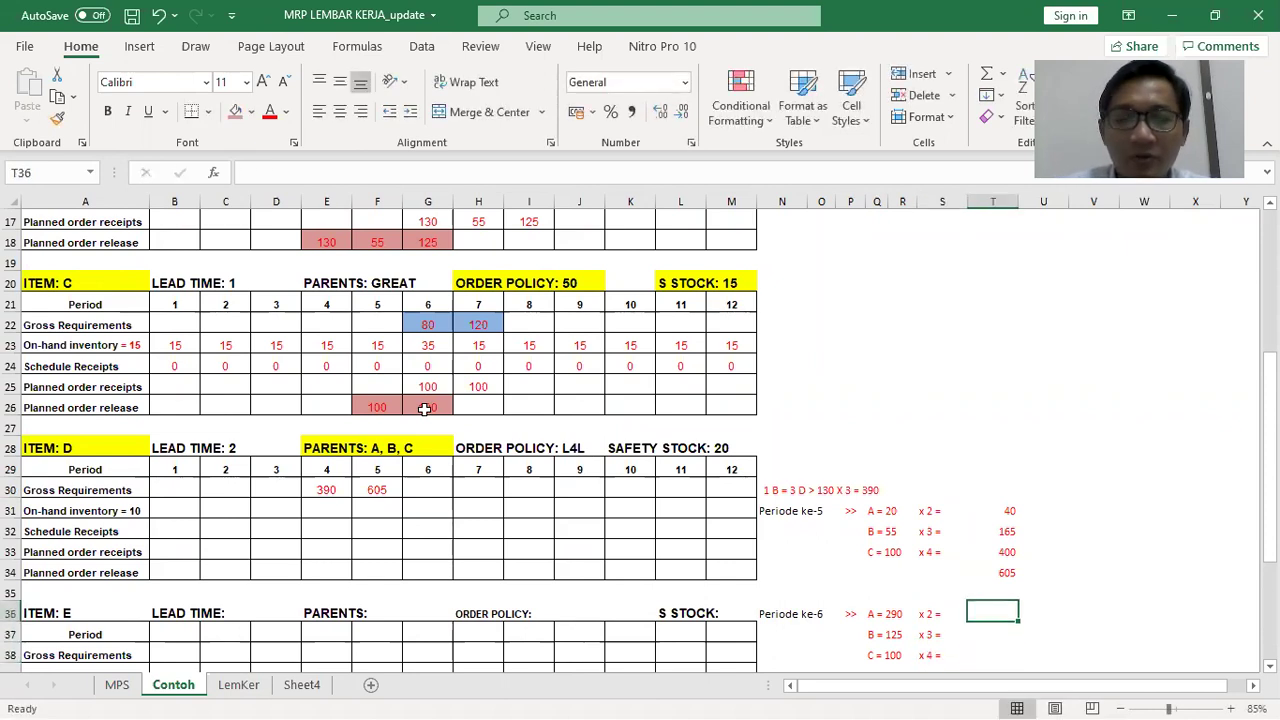
{"action": "type", "text": "580"}
{"action": "key", "text": "Return"}
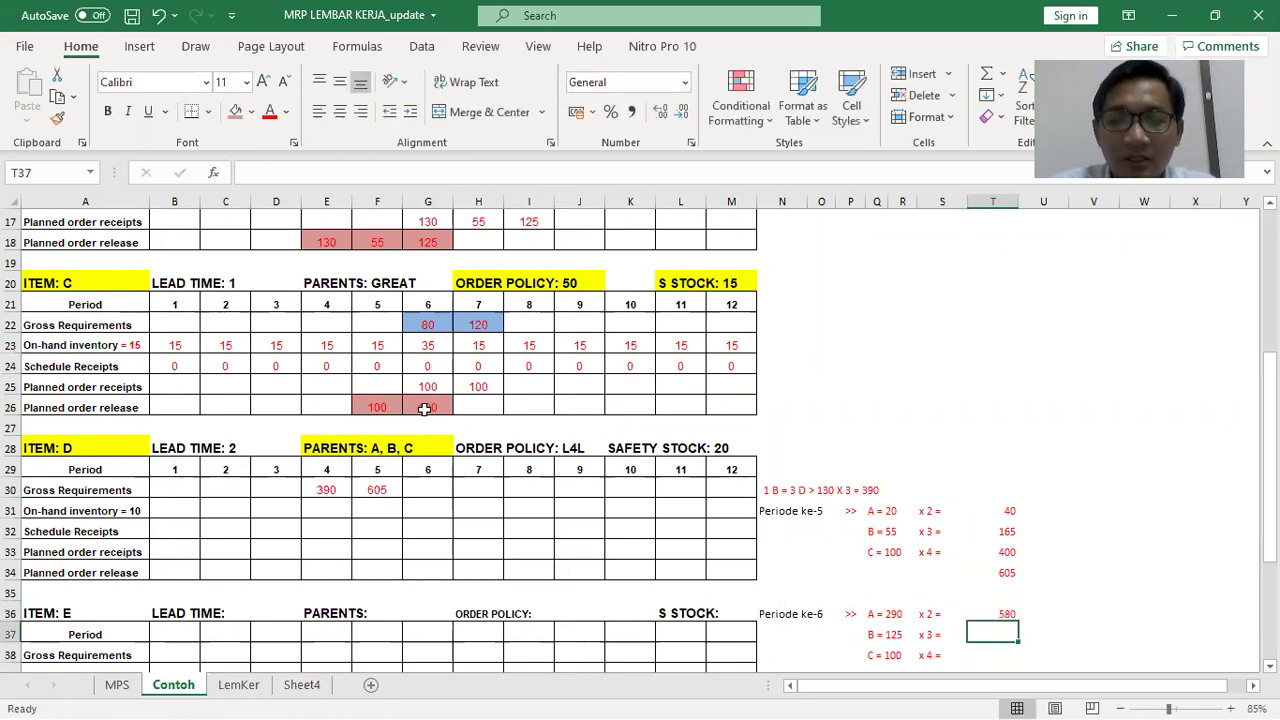
{"action": "type", "text": "375"}
{"action": "key", "text": "Return"}
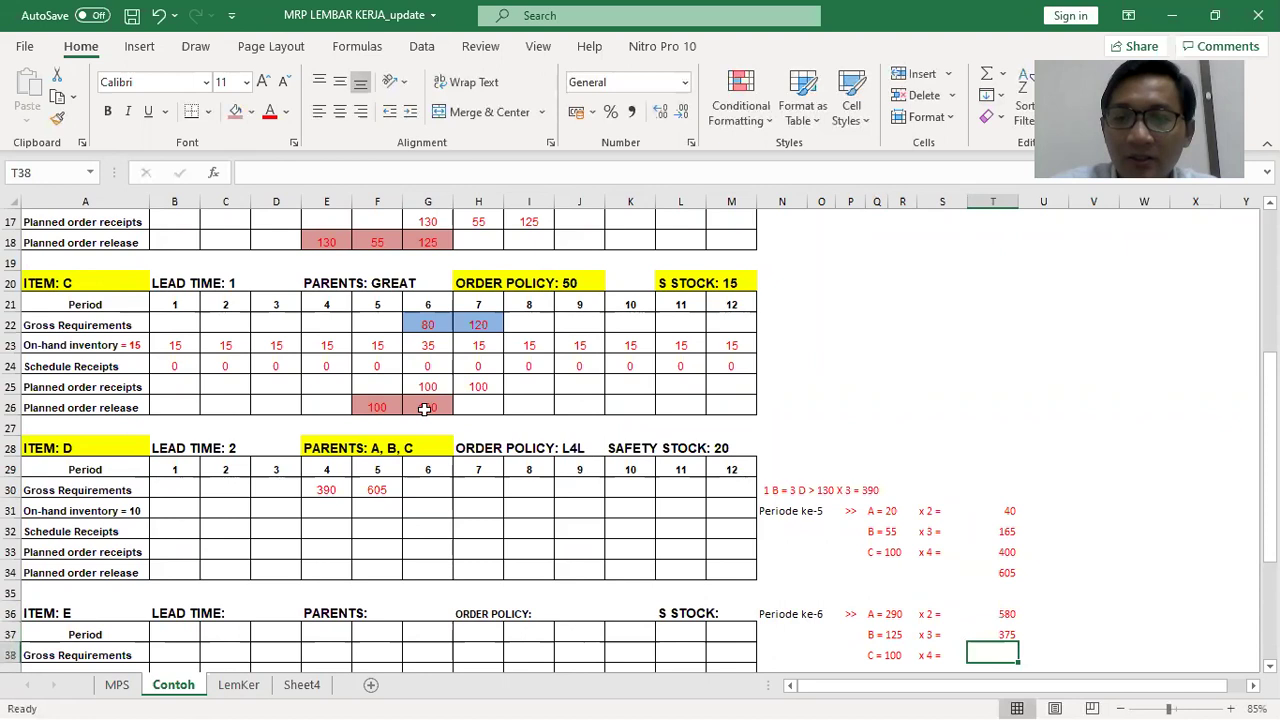
{"action": "type", "text": "400"}
{"action": "key", "text": "Return"}
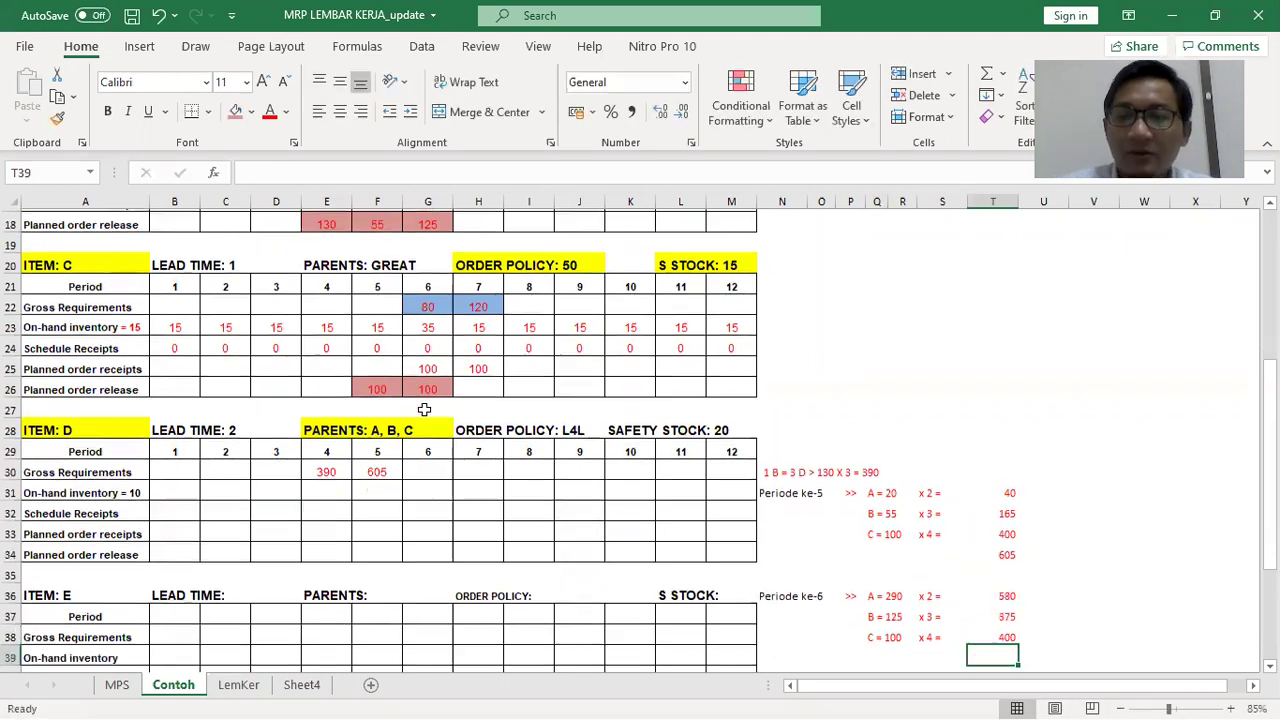
{"action": "left_click", "coordinate": [990, 74]}
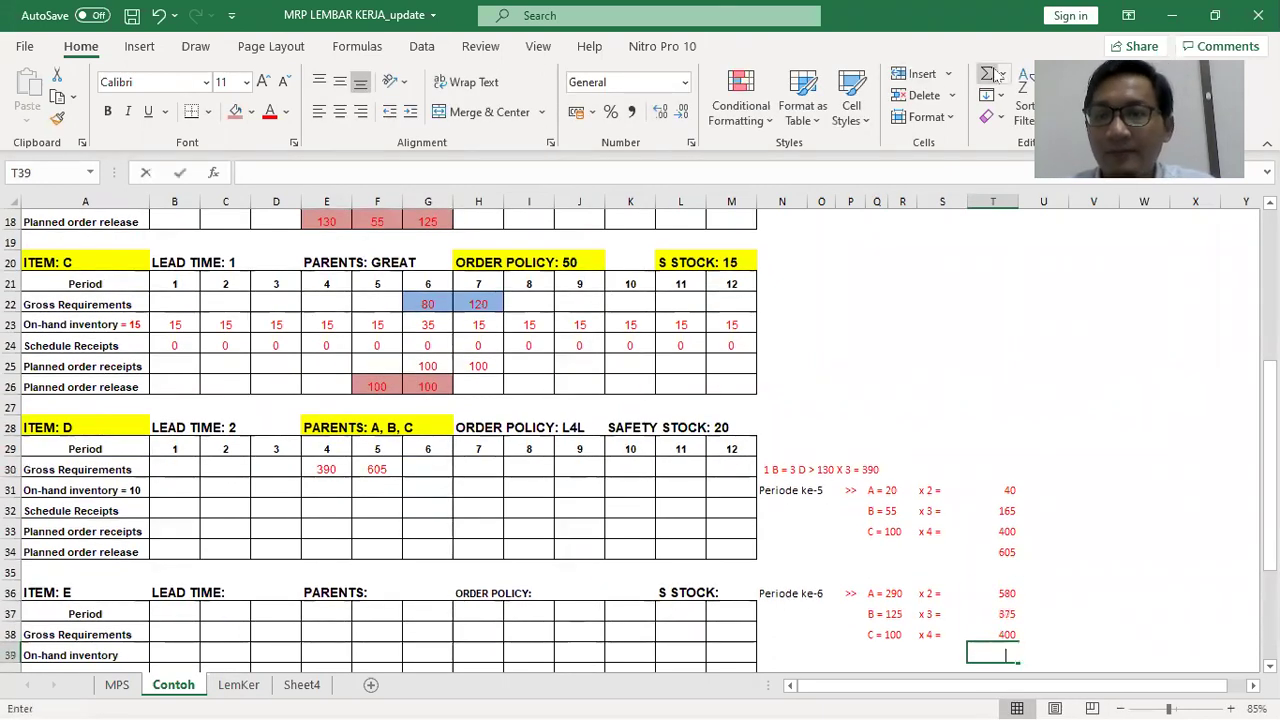
{"action": "key", "text": "Return"}
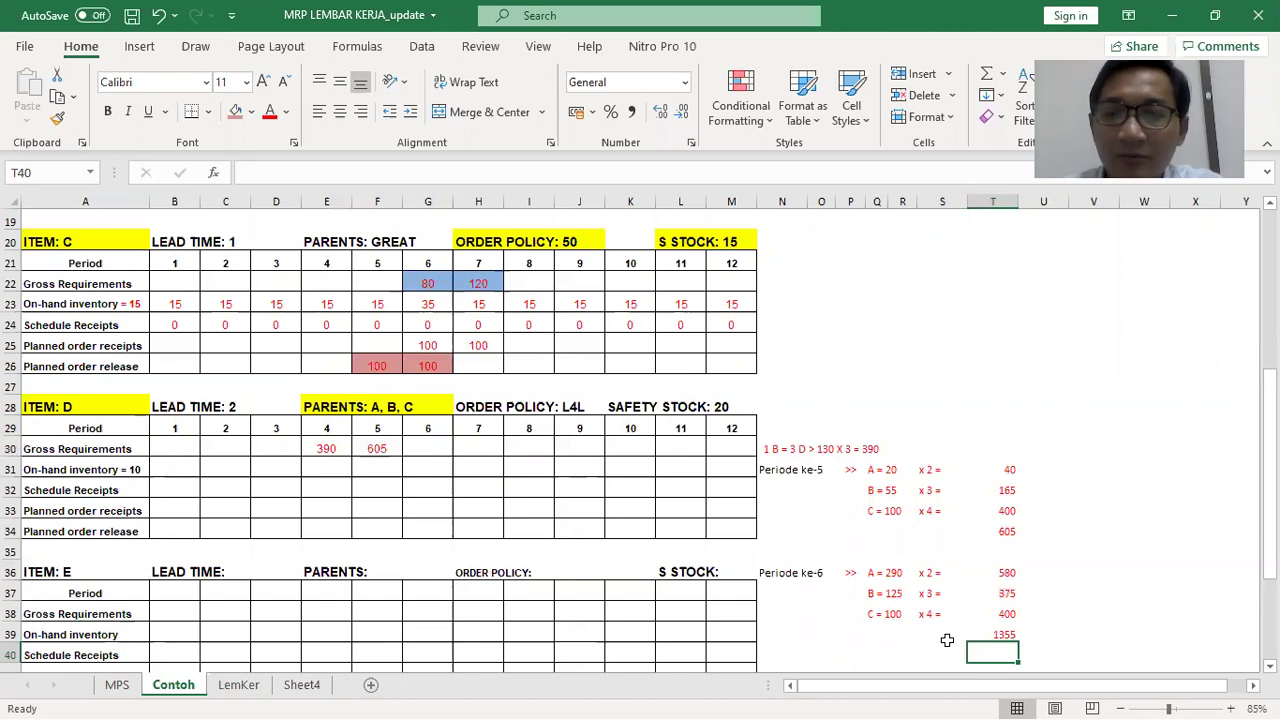
{"action": "left_click", "coordinate": [428, 449]}
Enter 1355 as item D's period-6 gross requirement in G30
{"action": "type", "text": "1355"}
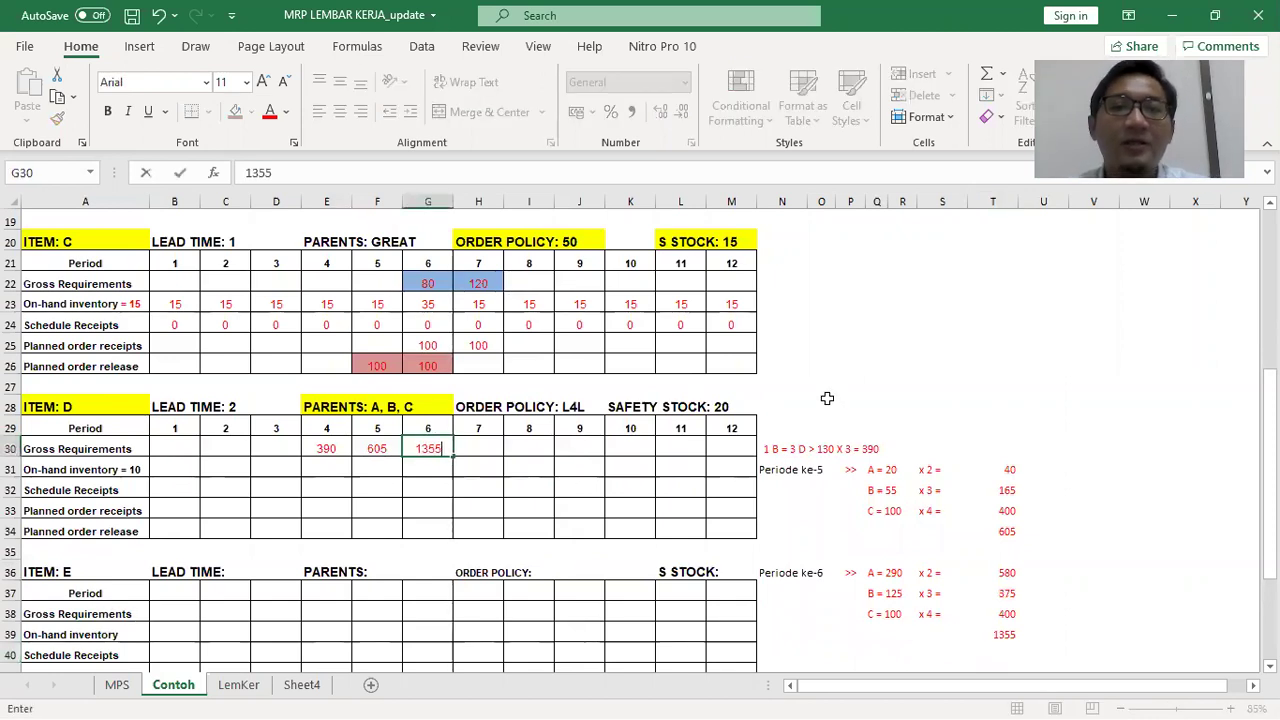
{"action": "left_click", "coordinate": [858, 366]}
{"action": "scroll", "coordinate": [858, 370], "scroll_direction": "up", "scroll_amount": 1}
{"action": "scroll", "coordinate": [875, 460], "scroll_direction": "up", "scroll_amount": 1}
{"action": "scroll", "coordinate": [875, 470], "scroll_direction": "up", "scroll_amount": 3}
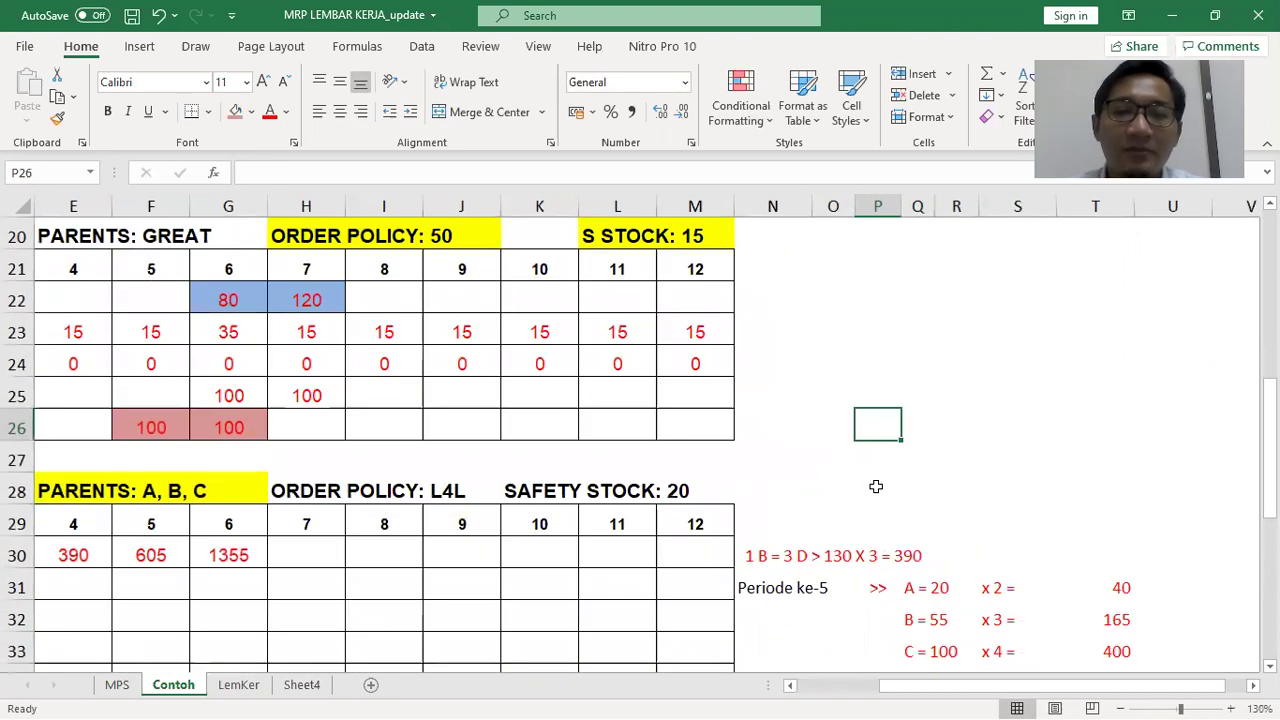
{"action": "scroll", "coordinate": [878, 562], "scroll_direction": "down", "scroll_amount": 2}
{"action": "scroll", "coordinate": [895, 688], "scroll_direction": "left", "scroll_amount": 2}
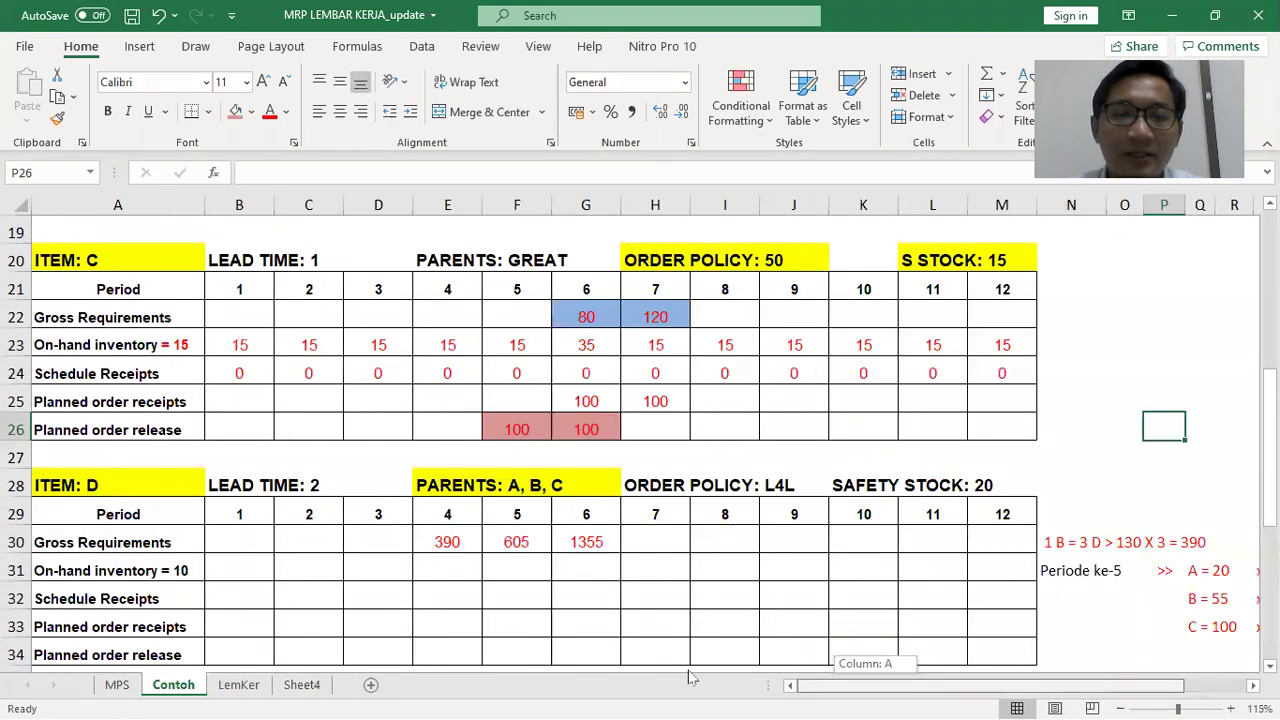
{"action": "scroll", "coordinate": [657, 457], "scroll_direction": "down", "scroll_amount": 1}
Shade item D's gross requirements 390, 605 and 1355 with a light blue fill
{"action": "left_click_drag", "start_coordinate": [460, 457], "coordinate": [580, 450]}
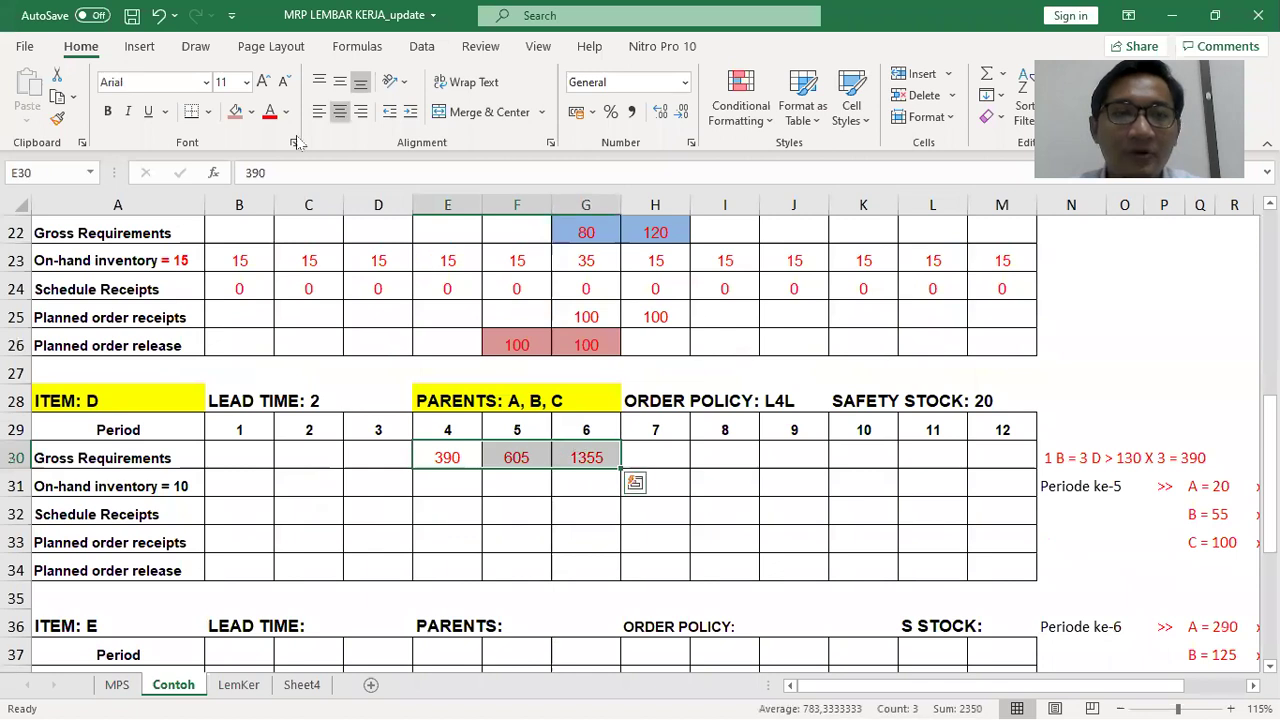
{"action": "left_click", "coordinate": [253, 112]}
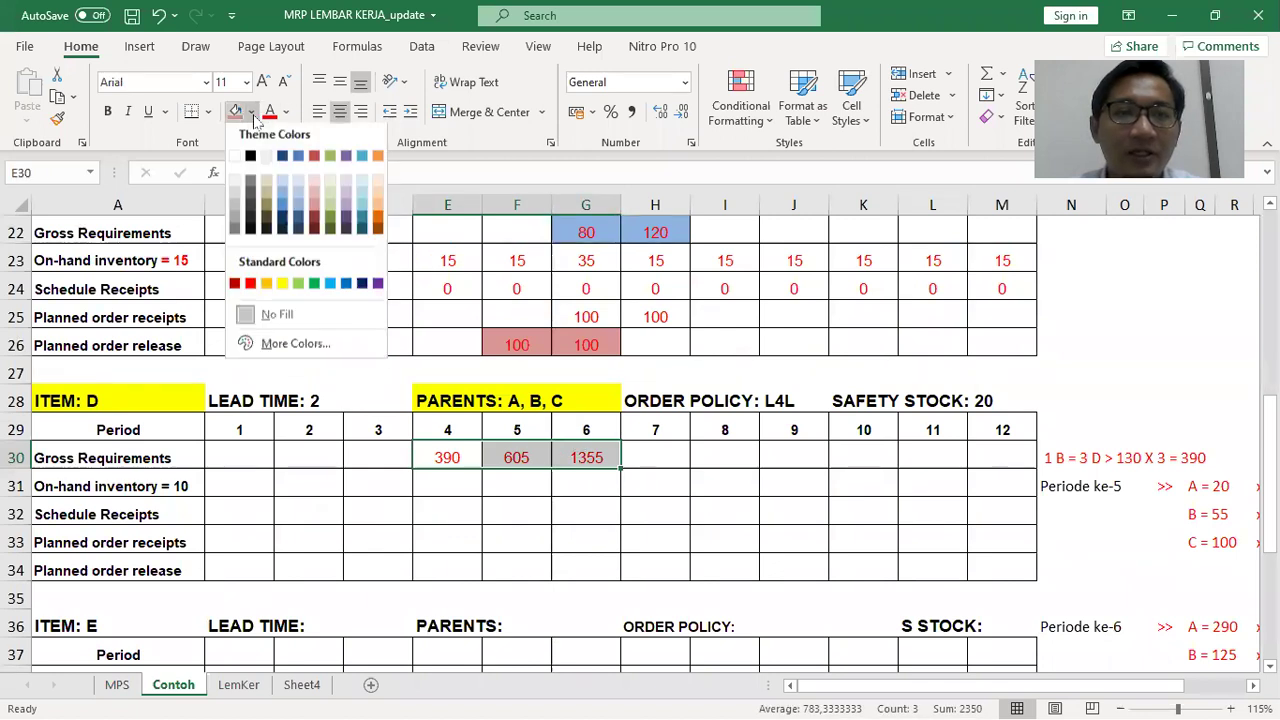
{"action": "left_click", "coordinate": [284, 188]}
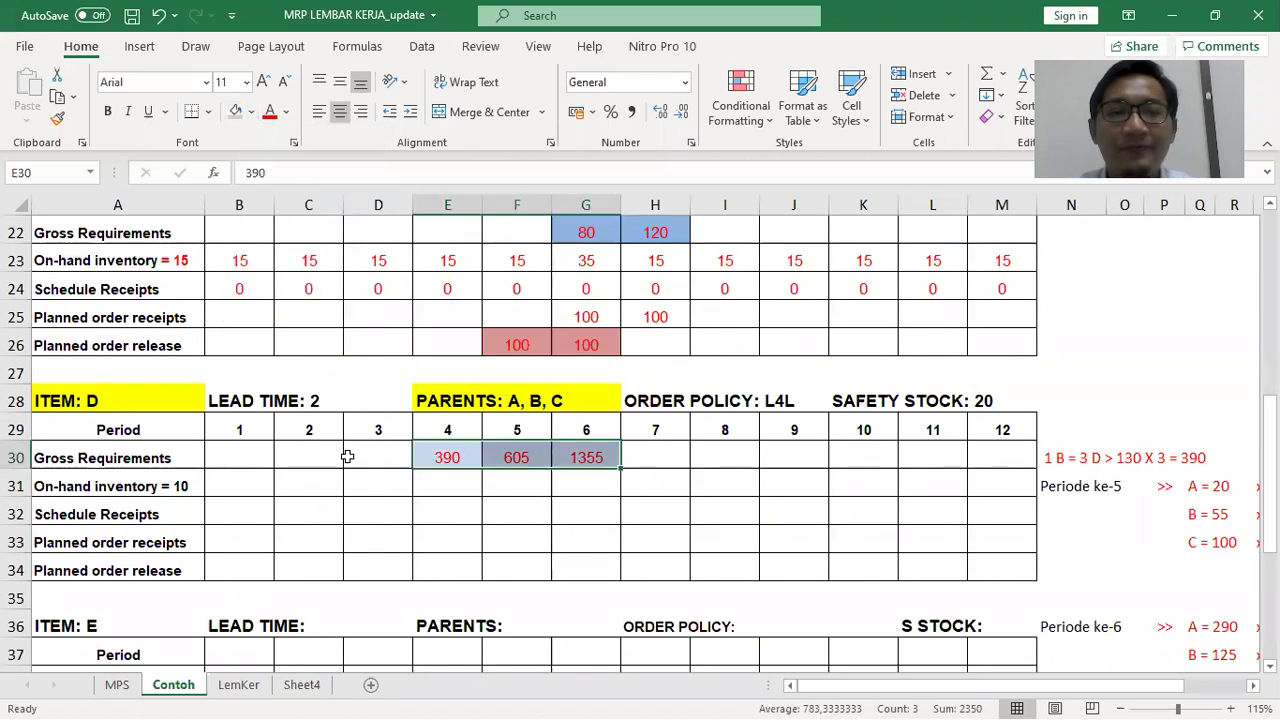
{"action": "left_click", "coordinate": [268, 520]}
{"action": "key", "text": "Right"}
{"action": "key", "text": "Right"}
{"action": "key", "text": "Right"}
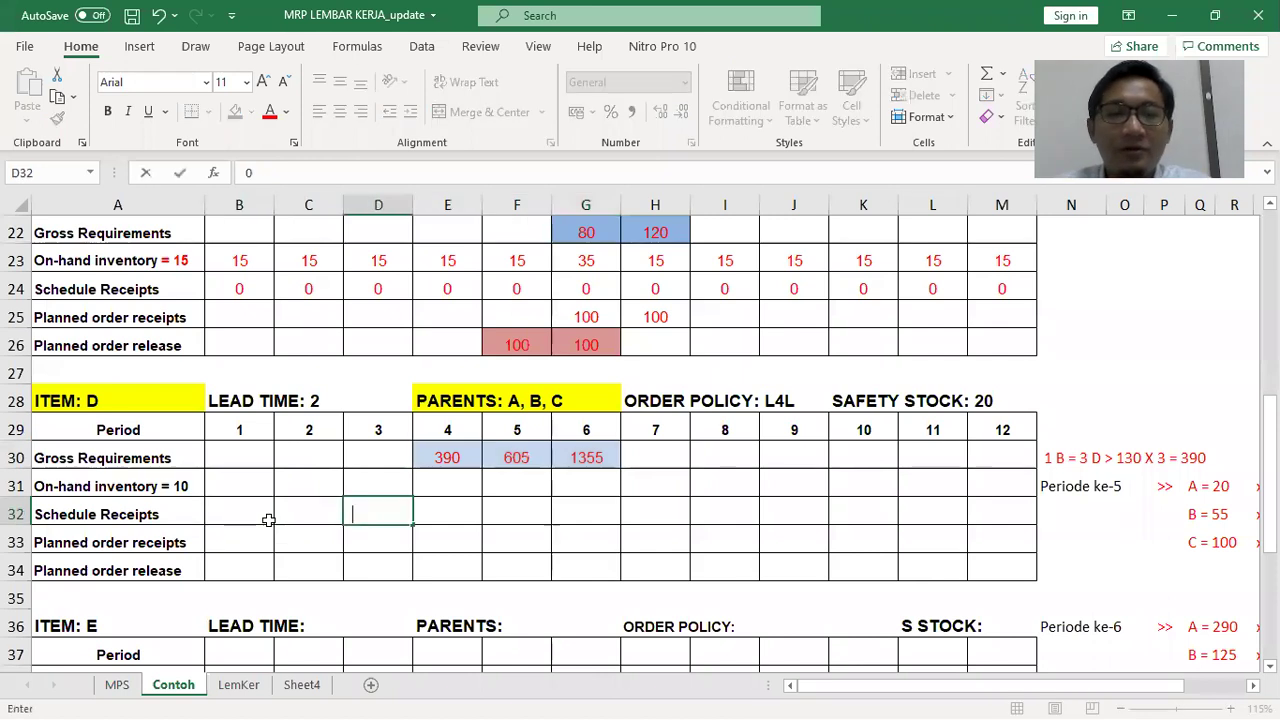
Fill item D's schedule receipts with 0 across periods 1–12
{"action": "left_click_drag", "start_coordinate": [245, 484], "coordinate": [977, 565]}
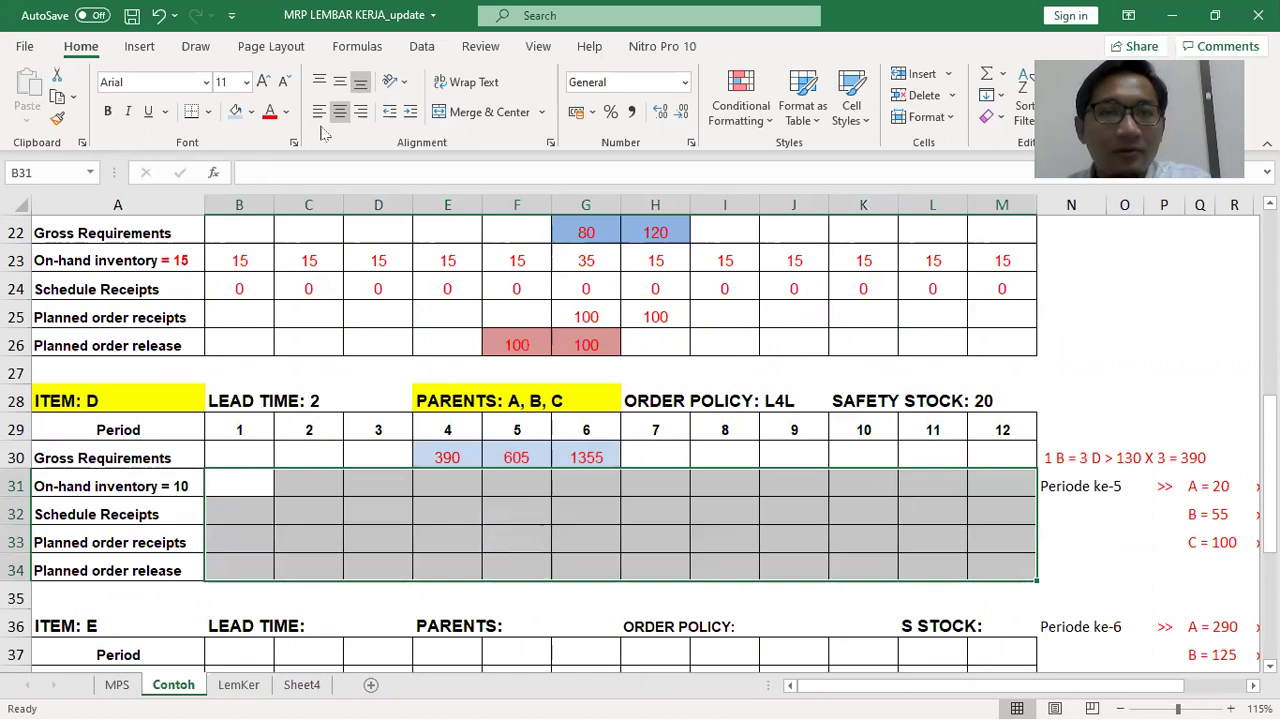
{"action": "left_click", "coordinate": [244, 515]}
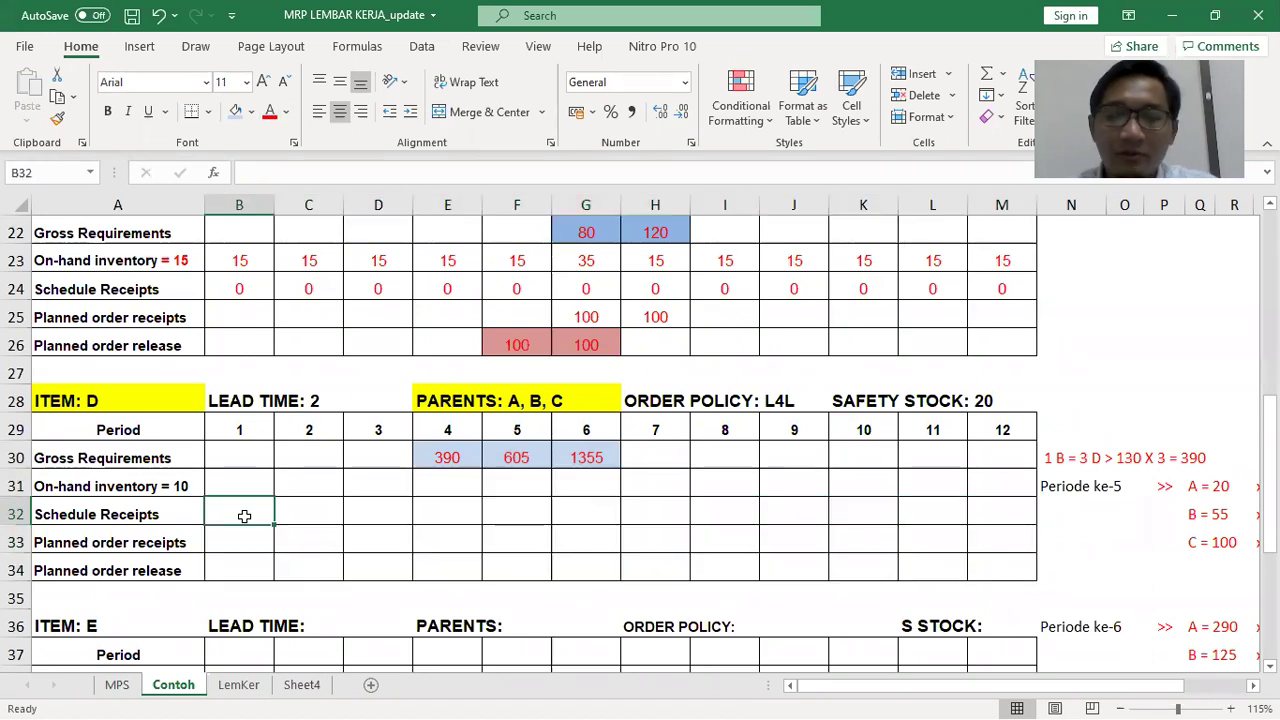
{"action": "type", "text": "0\t0\t0\t0\t0\t0\t0"}
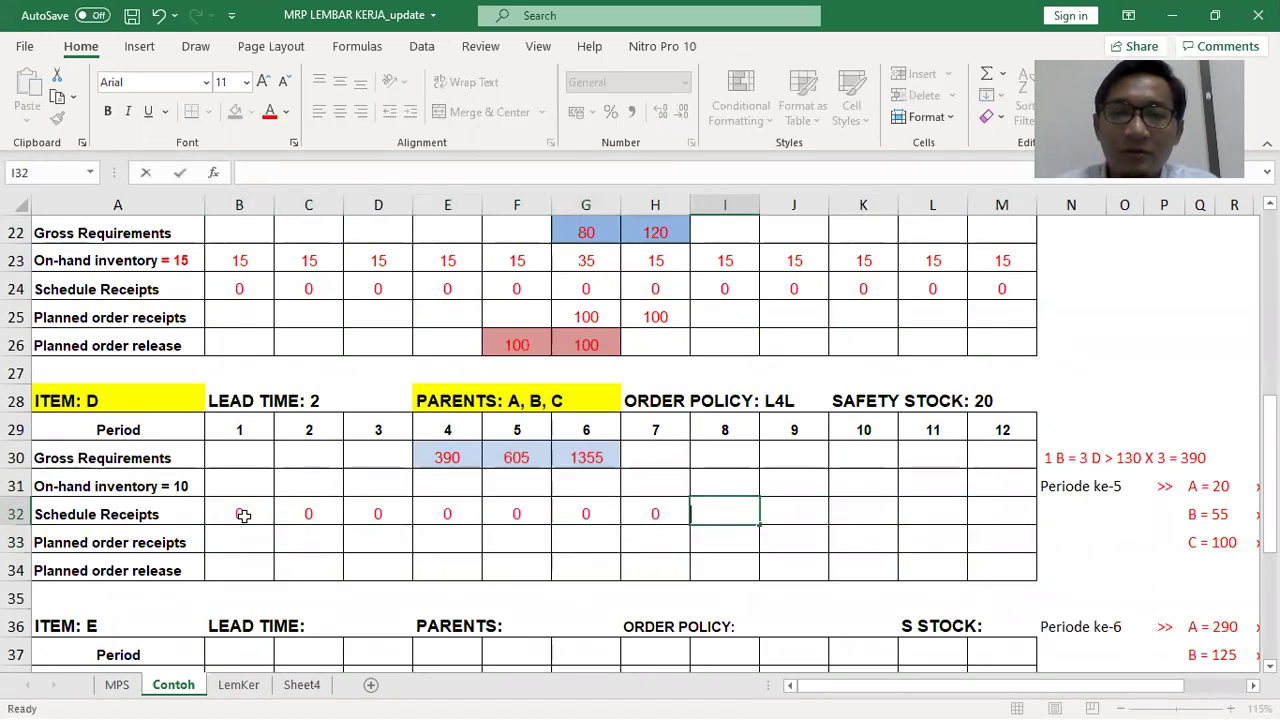
{"action": "type", "text": "\t0\t0\t0\t0\t0"}
{"action": "key", "text": "Up"}
{"action": "key", "text": "Left"}
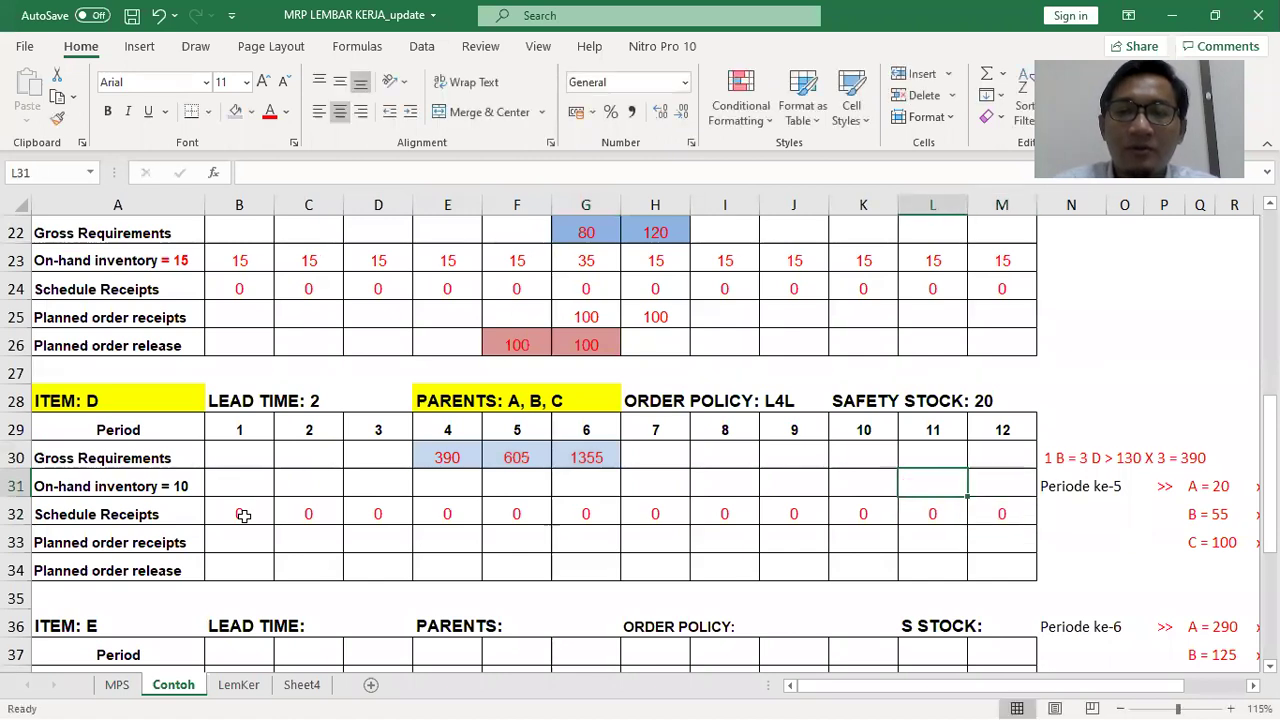
{"action": "key", "text": "Left"}
{"action": "key", "text": "Left"}
{"action": "key", "text": "Left"}
{"action": "key", "text": "Left"}
{"action": "key", "text": "Left"}
{"action": "key", "text": "Left"}
{"action": "key", "text": "Left"}
{"action": "key", "text": "Left"}
{"action": "key", "text": "Left"}
{"action": "key", "text": "Left"}
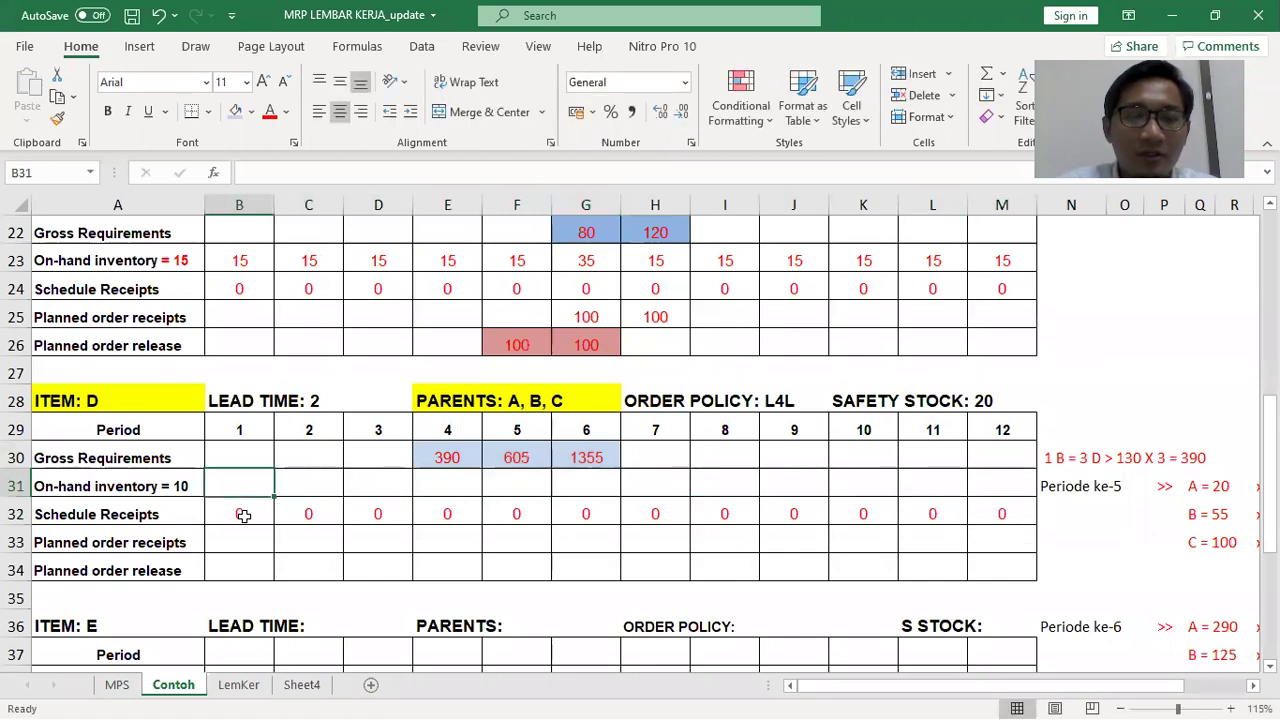
Enter on-hand inventory of 10 for item D in periods 1, 2 and 3
{"action": "type", "text": "10"}
{"action": "key", "text": "Tab"}
{"action": "type", "text": "10"}
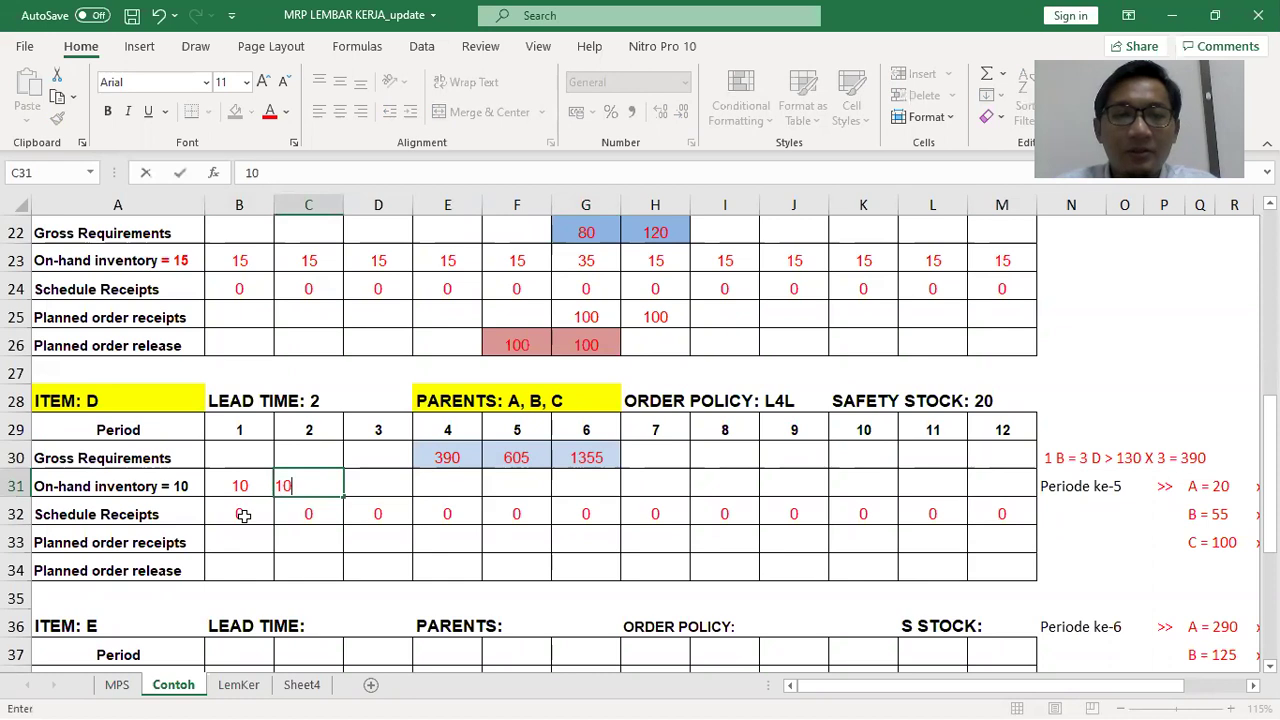
{"action": "key", "text": "Tab"}
{"action": "type", "text": "10"}
{"action": "key", "text": "Tab"}
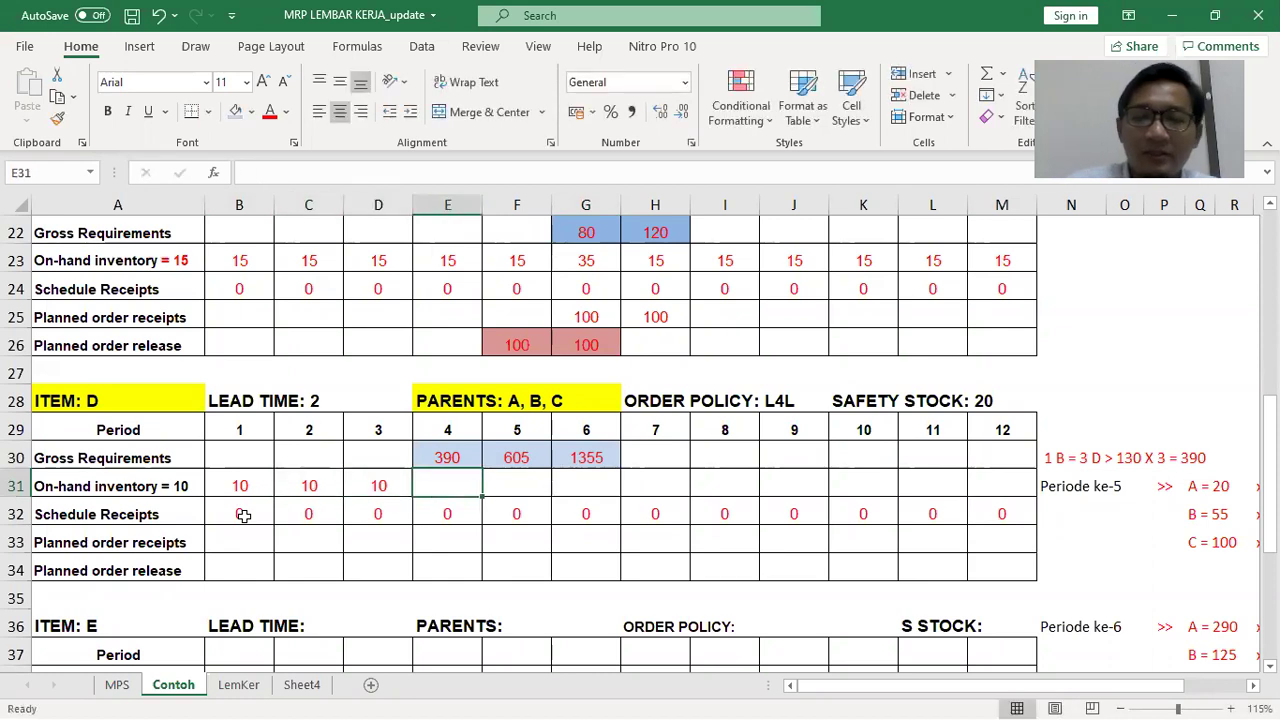
Compute item D's period 4 on-hand as =D31+E32+E33-E30, giving -380
{"action": "type", "text": "="}
{"action": "left_click", "coordinate": [390, 487]}
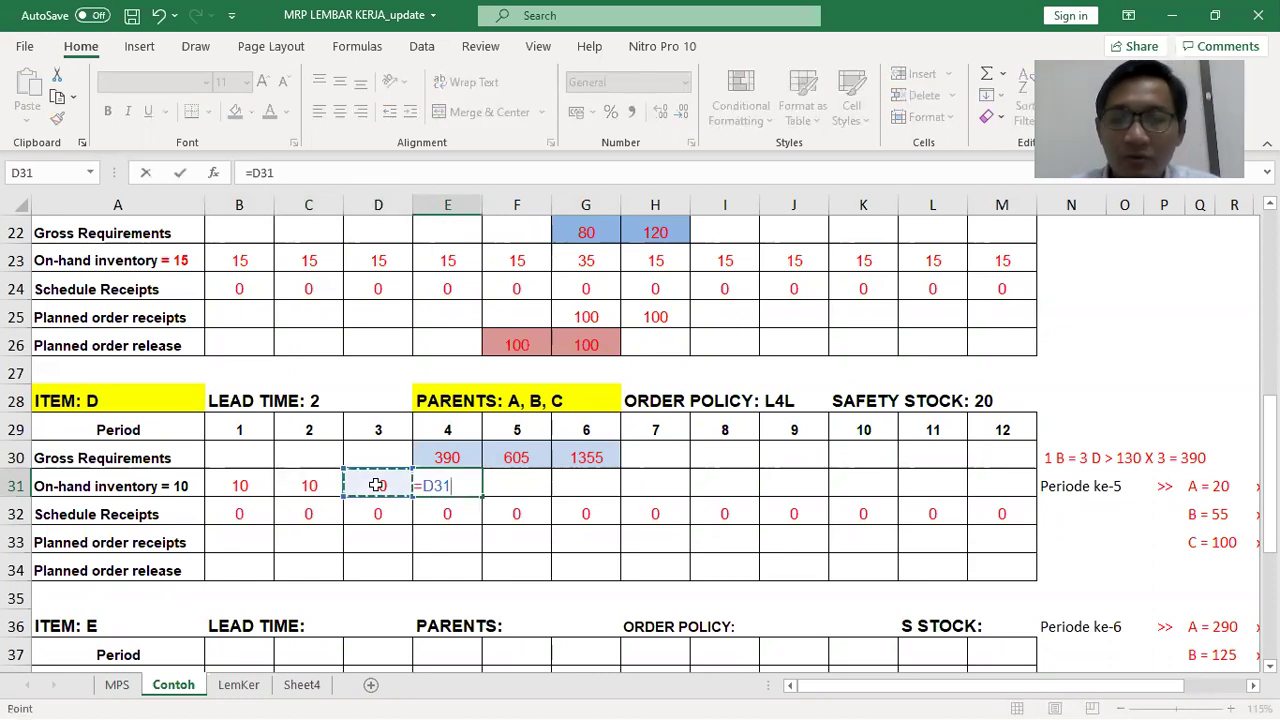
{"action": "type", "text": "+"}
{"action": "left_click", "coordinate": [453, 513]}
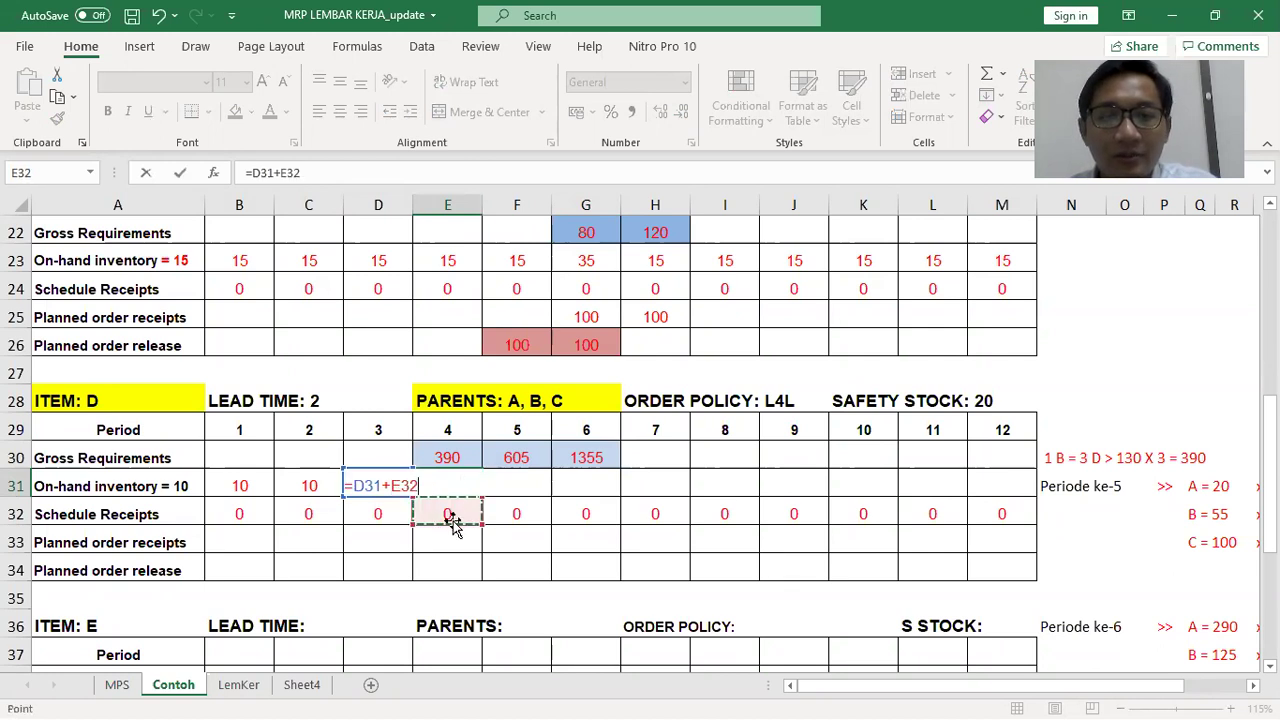
{"action": "type", "text": "+"}
{"action": "left_click", "coordinate": [450, 540]}
{"action": "type", "text": "-"}
{"action": "left_click", "coordinate": [447, 457]}
{"action": "key", "text": "Return"}
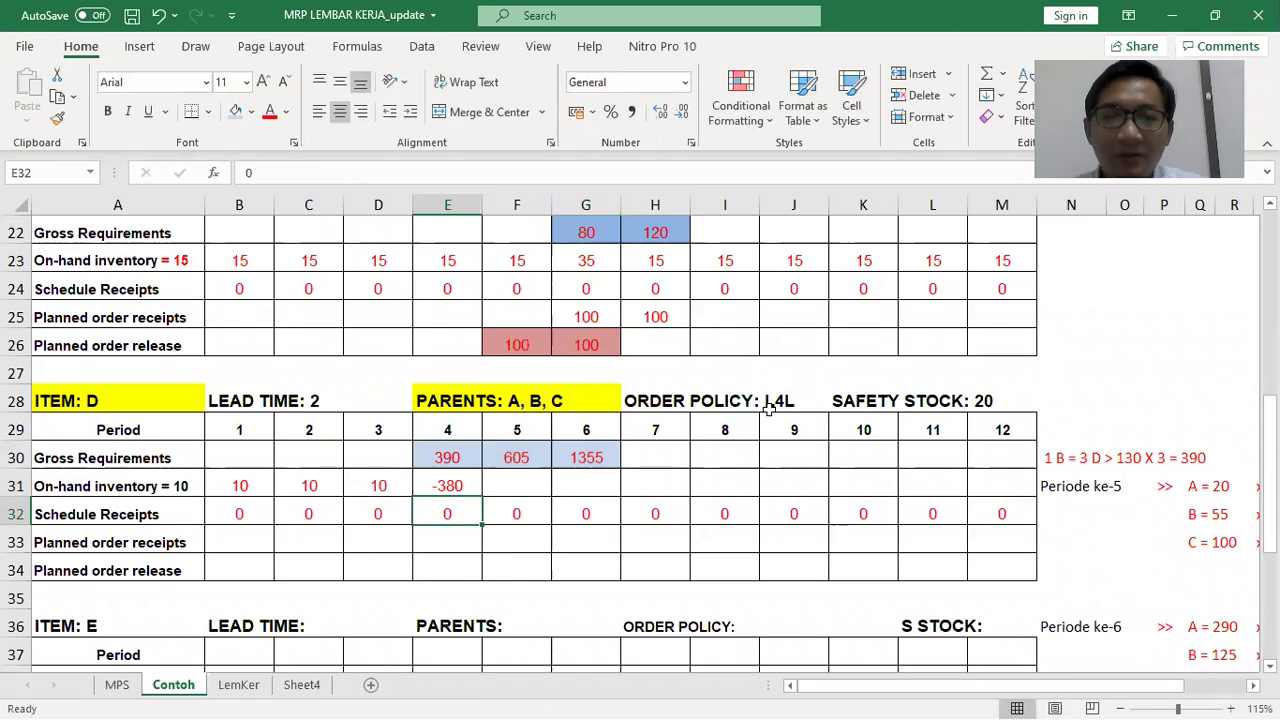
{"action": "scroll", "coordinate": [770, 410], "scroll_direction": "down", "scroll_amount": 1}
{"action": "key", "text": "alt+Tab"}
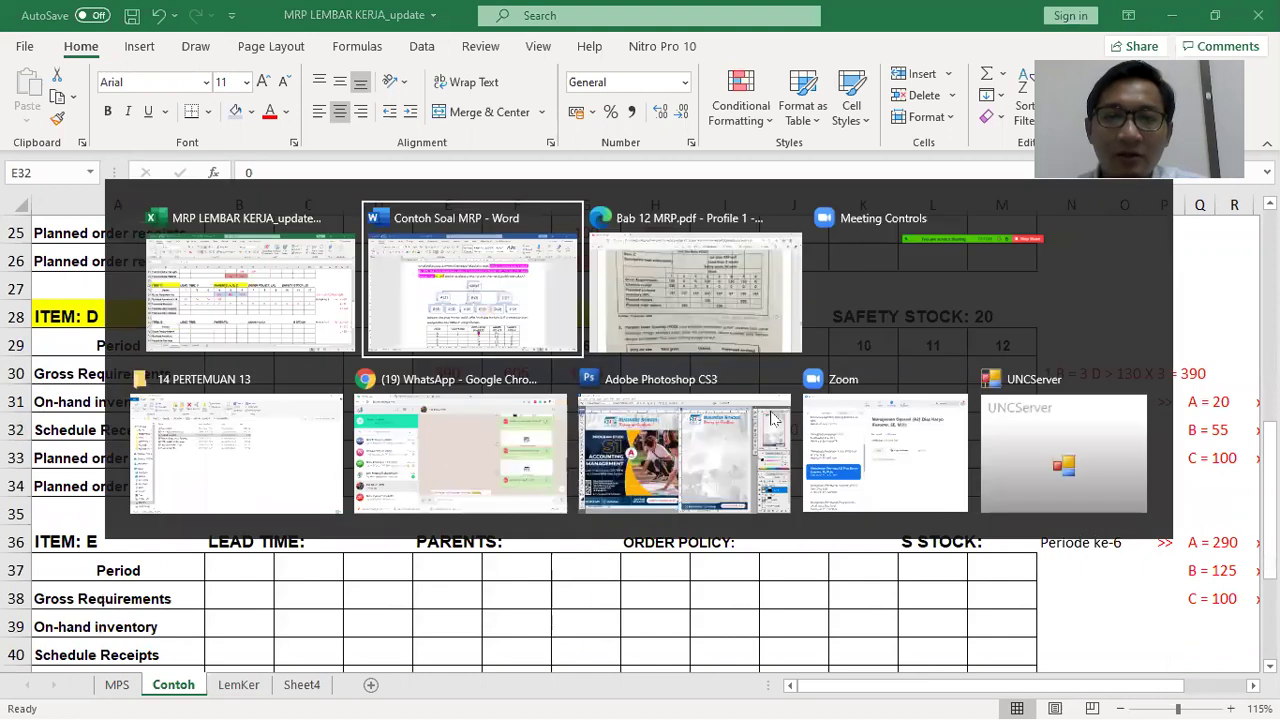
Snip the Lot for Lot (L4L) formula box from page 9 of the MRP chapter PDF
{"action": "key", "text": "alt+Tab"}
{"action": "key", "text": "alt+Tab"}
{"action": "scroll", "coordinate": [778, 429], "scroll_direction": "down", "scroll_amount": 6}
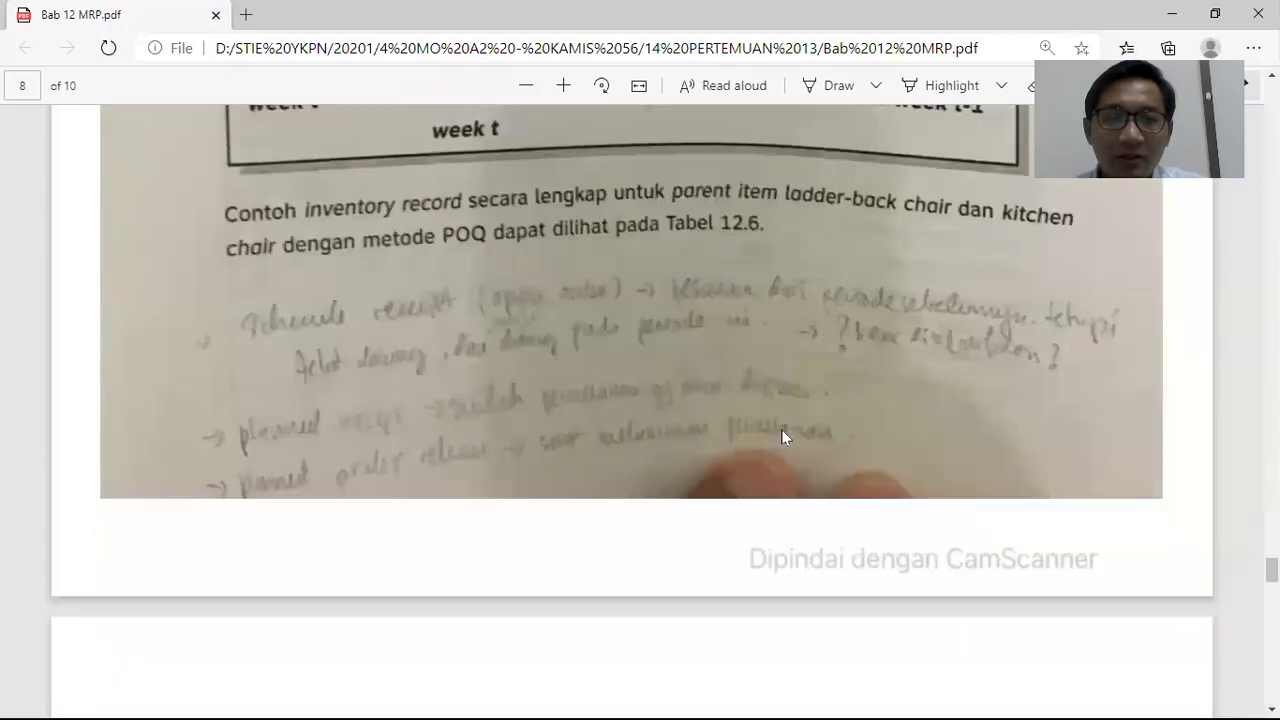
{"action": "scroll", "coordinate": [785, 437], "scroll_direction": "down", "scroll_amount": 8}
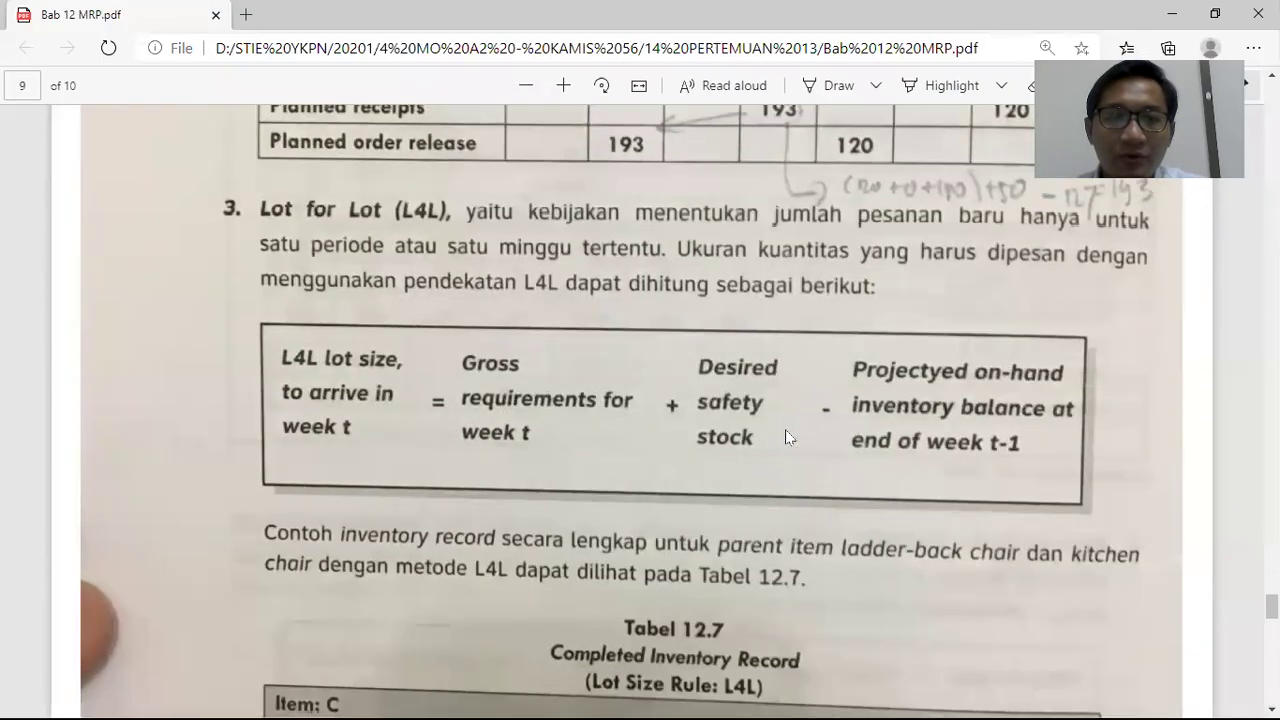
{"action": "scroll", "coordinate": [785, 429], "scroll_direction": "down", "scroll_amount": 2, "text": "ctrl"}
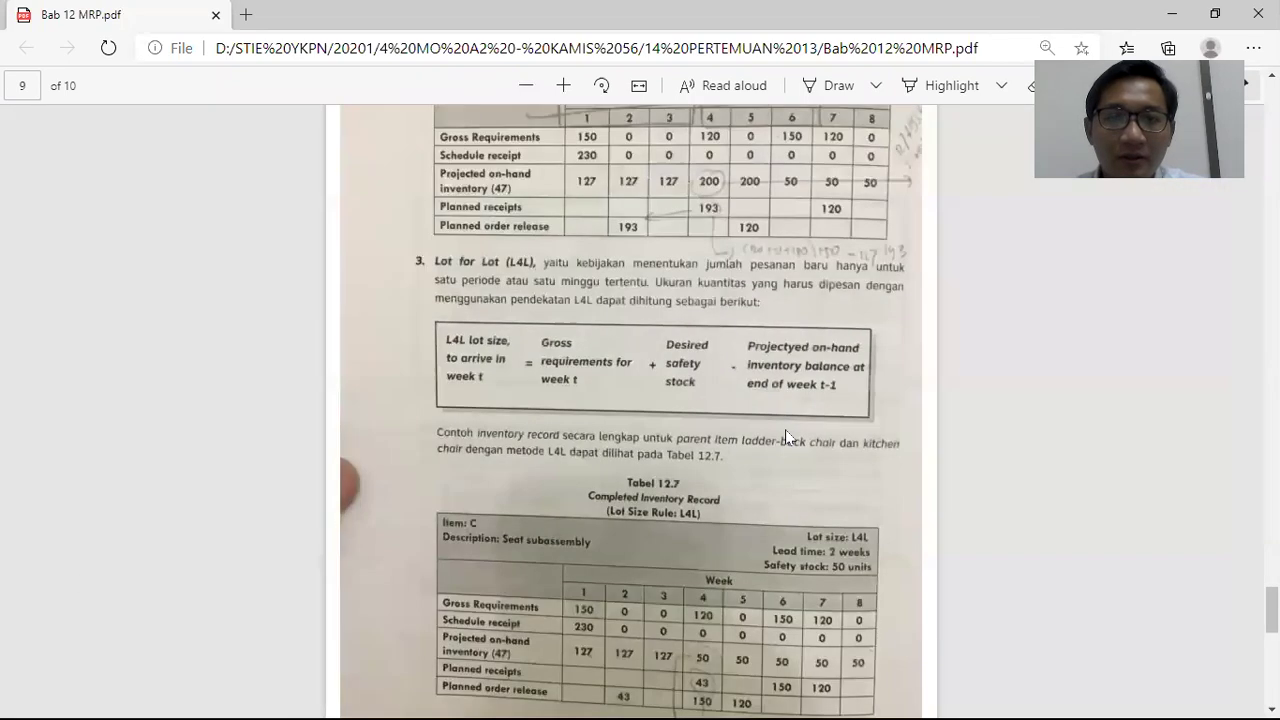
{"action": "key", "text": "super+shift+s"}
{"action": "left_click_drag", "start_coordinate": [425, 317], "coordinate": [869, 416]}
{"action": "key", "text": "alt+Tab"}
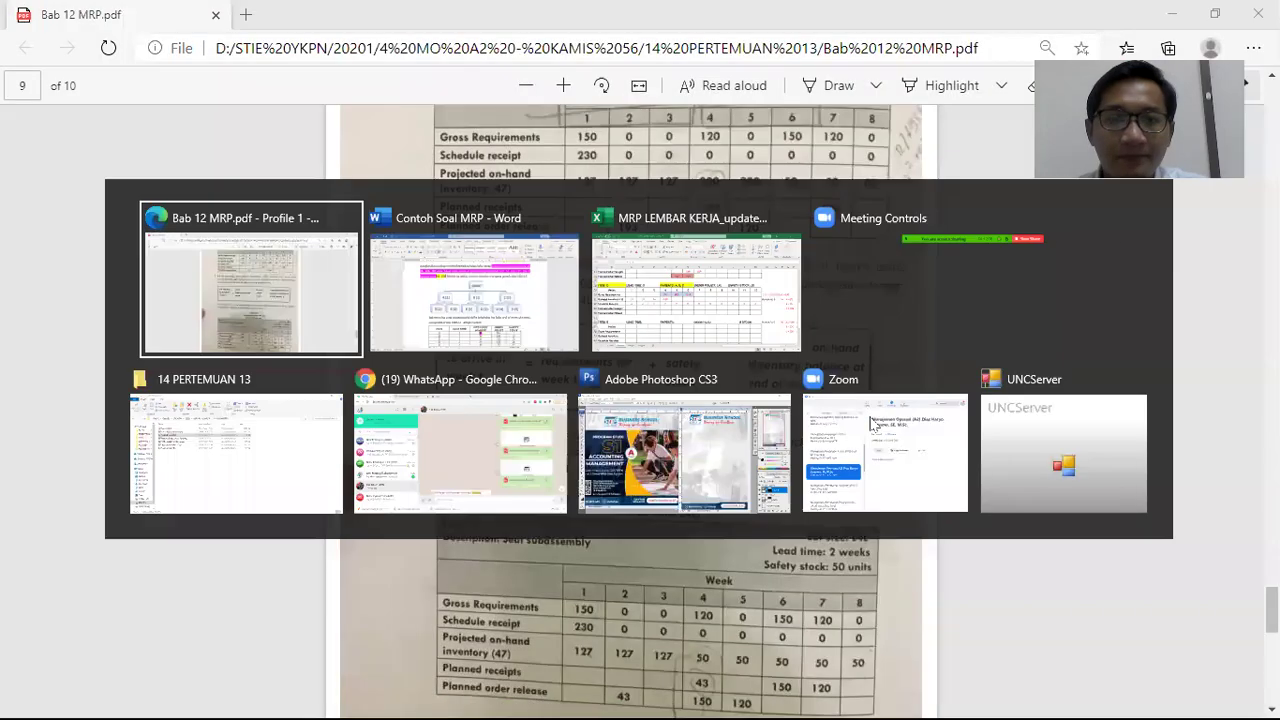
{"action": "key", "text": "alt+Tab"}
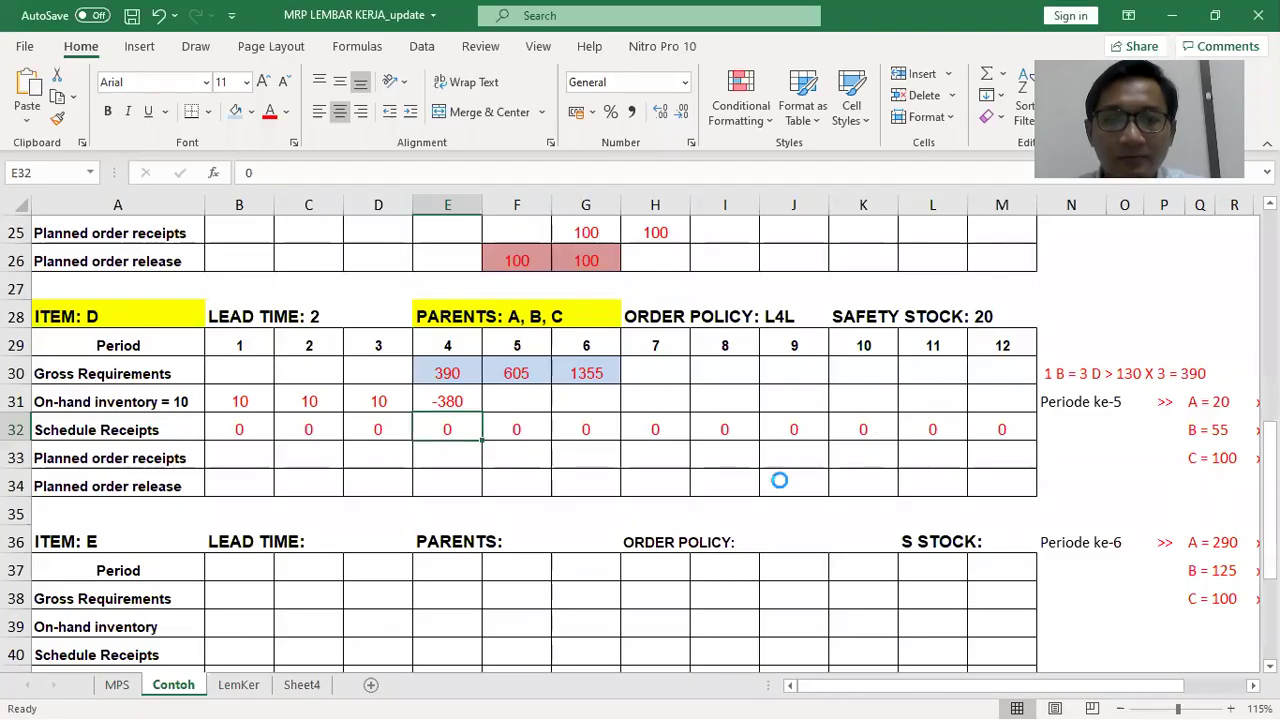
Paste the L4L picture below item D and set period 4 planned receipts to =390+20-D31 (400)
{"action": "key", "text": "ctrl+v"}
{"action": "left_click_drag", "start_coordinate": [705, 489], "coordinate": [623, 577]}
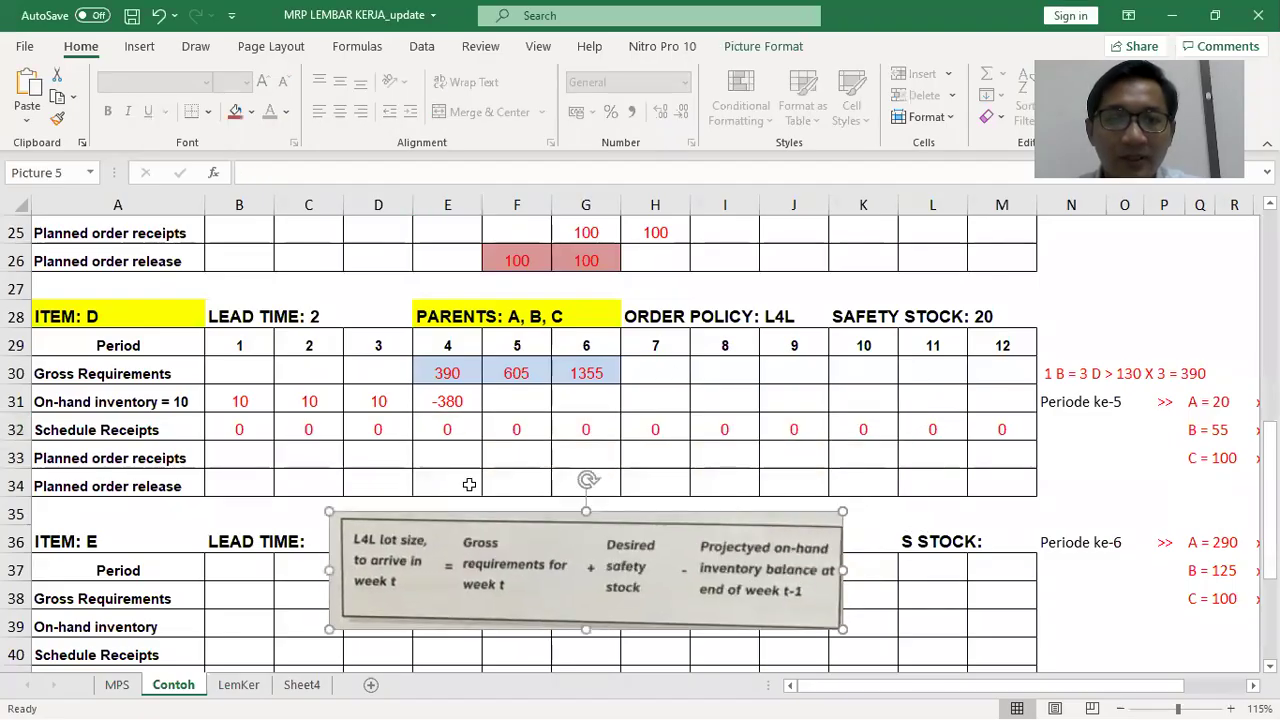
{"action": "left_click", "coordinate": [451, 455]}
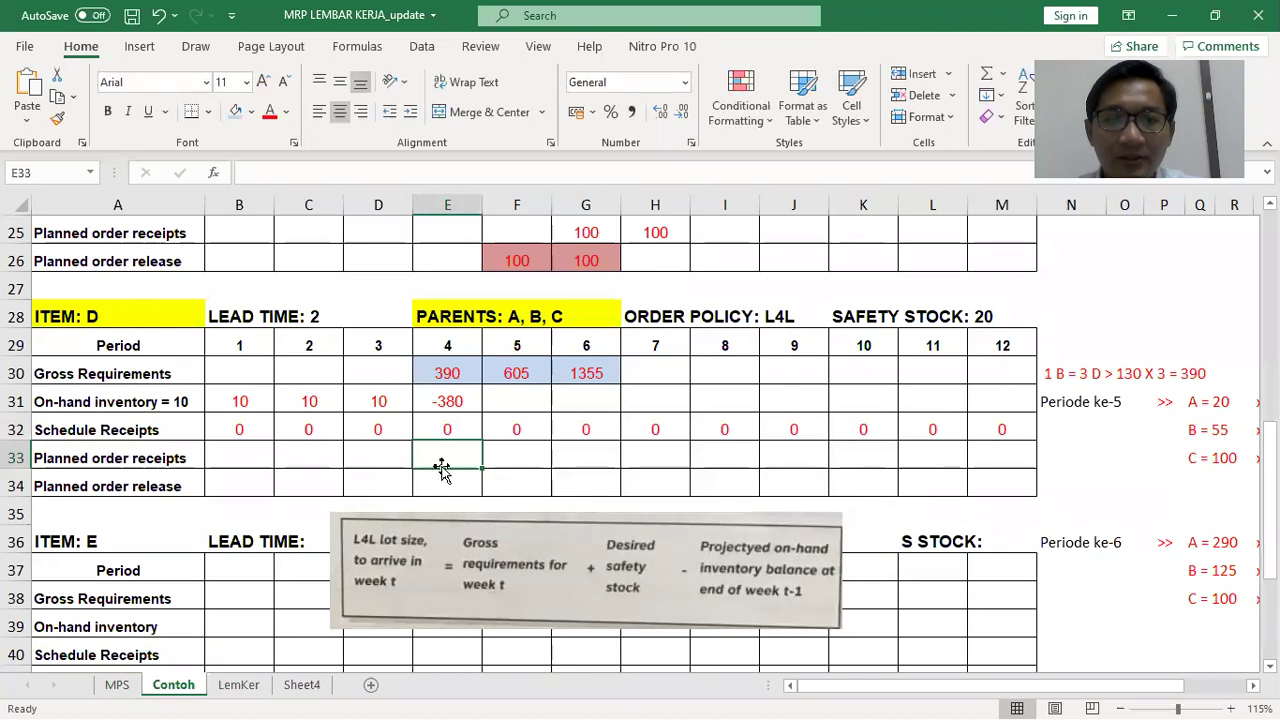
{"action": "type", "text": "="}
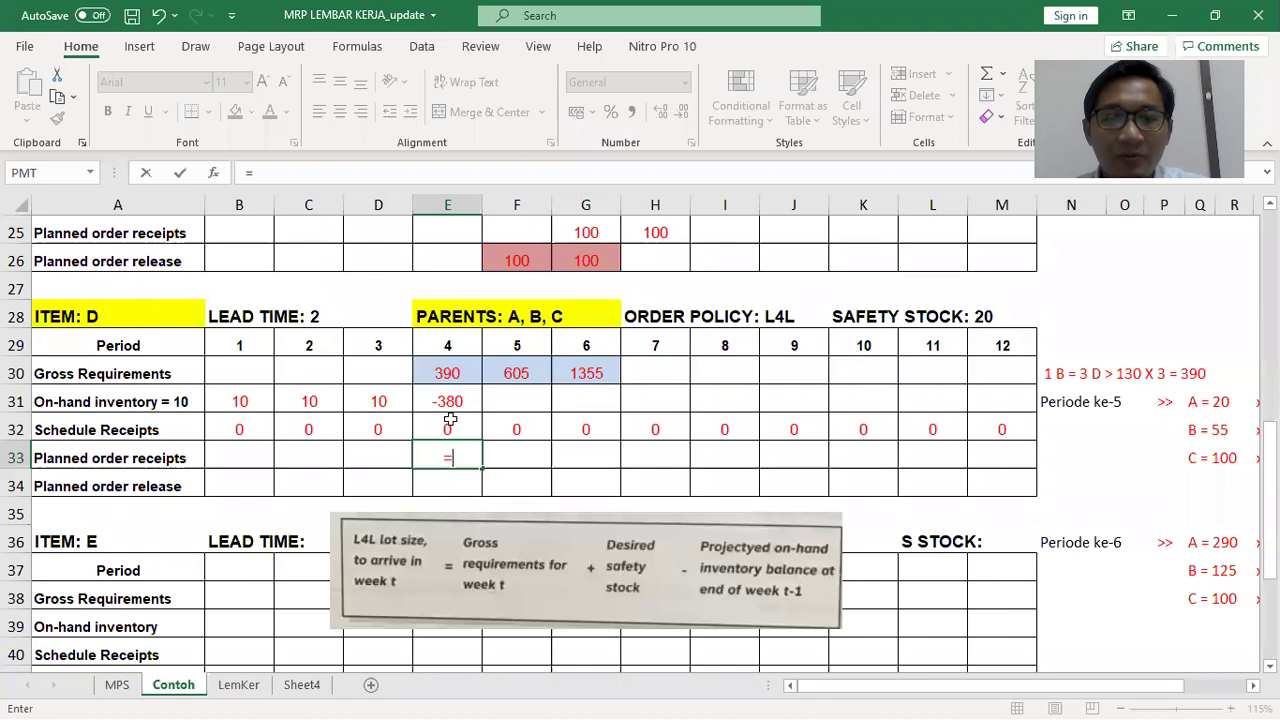
{"action": "type", "text": "39"}
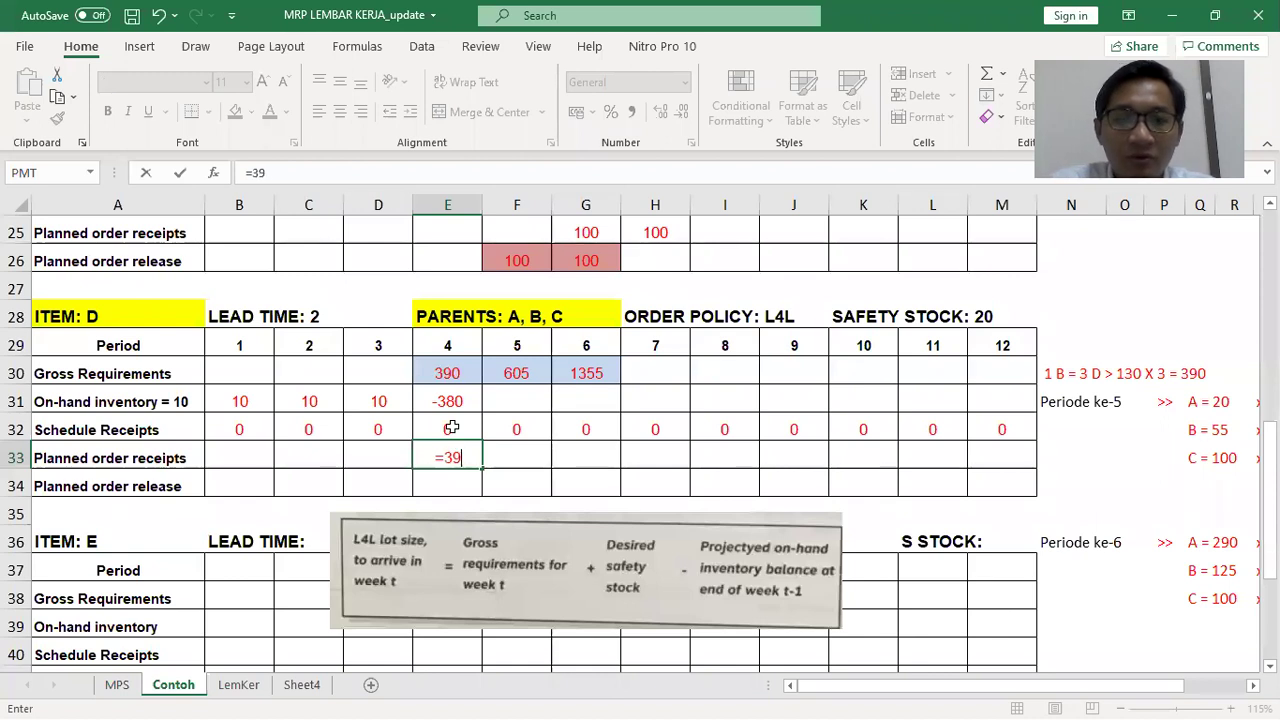
{"action": "type", "text": "0+20-"}
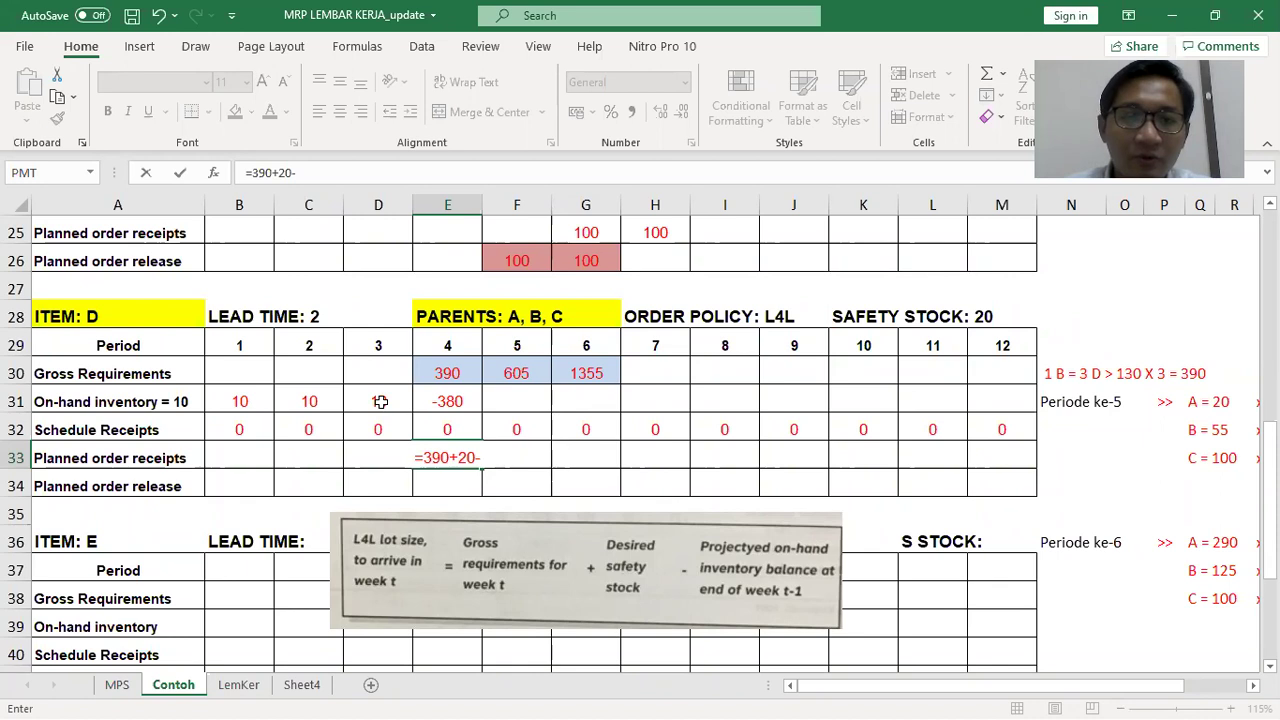
{"action": "left_click", "coordinate": [381, 401]}
{"action": "key", "text": "Return"}
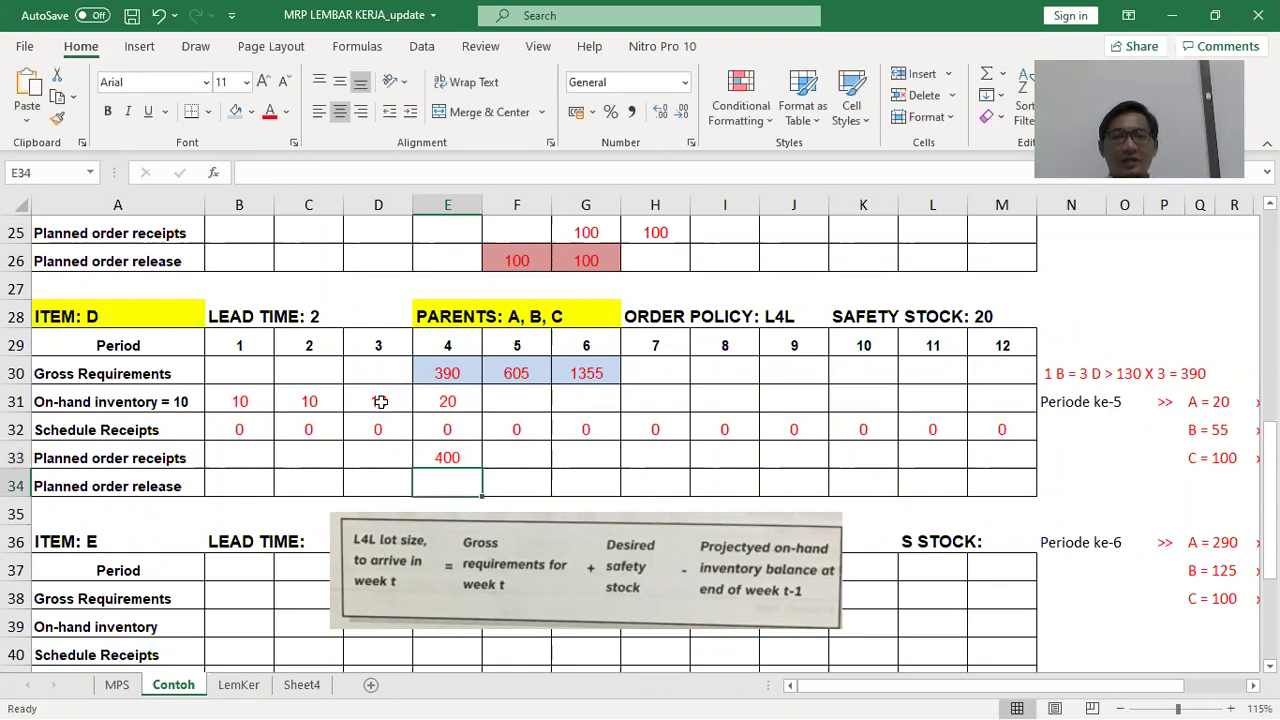
Enter on-hand inventory of 20 for item D across periods 5–12 (F31:M31)
{"action": "key", "text": "Up"}
{"action": "key", "text": "Up"}
{"action": "key", "text": "Up"}
{"action": "key", "text": "Right"}
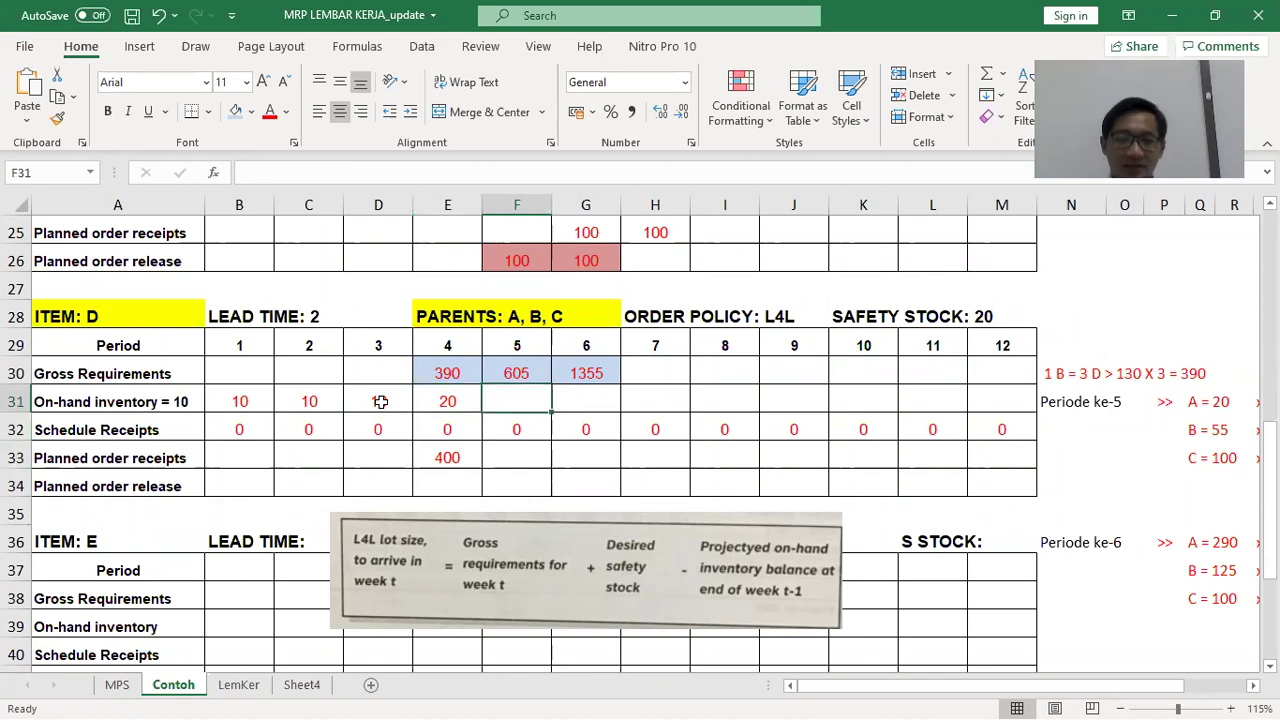
{"action": "type", "text": "20"}
{"action": "key", "text": "Right"}
{"action": "type", "text": "20"}
{"action": "key", "text": "Right"}
{"action": "type", "text": "20"}
{"action": "key", "text": "Right"}
{"action": "type", "text": "20"}
{"action": "key", "text": "Right"}
{"action": "type", "text": "20"}
{"action": "key", "text": "Right"}
{"action": "type", "text": "20"}
{"action": "key", "text": "Right"}
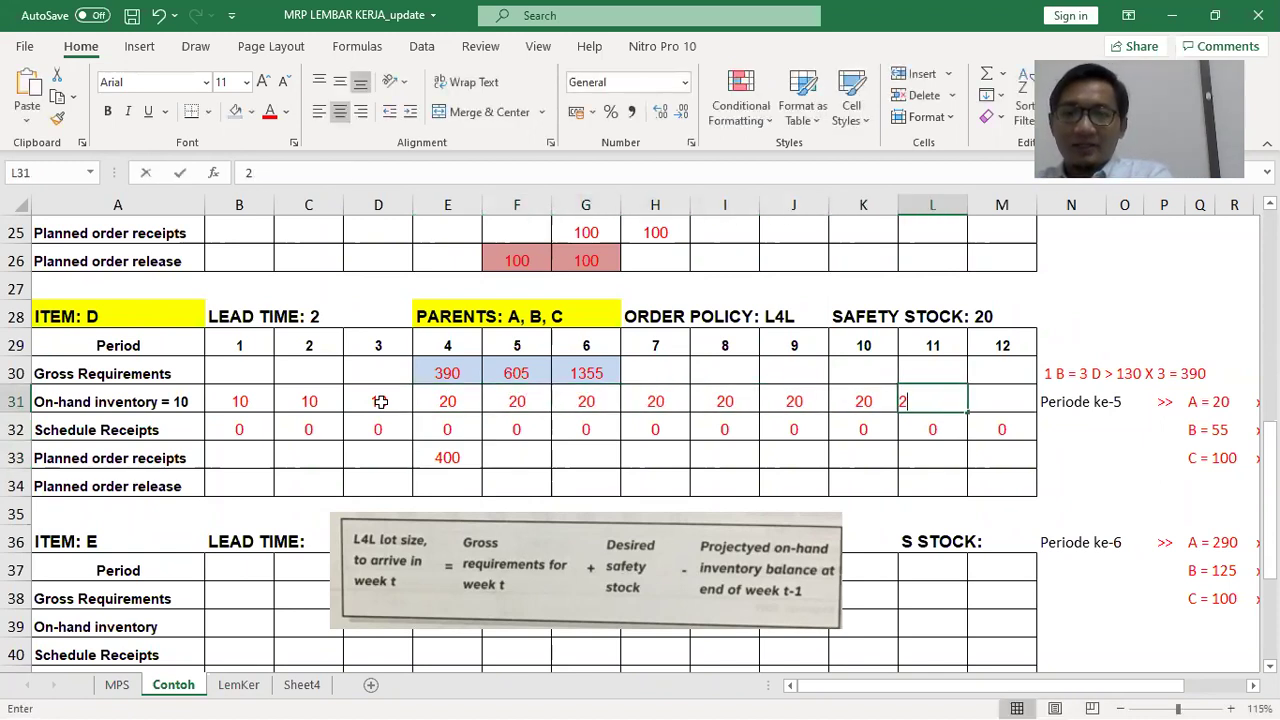
{"action": "type", "text": "20"}
{"action": "key", "text": "Right"}
{"action": "type", "text": "20"}
{"action": "key", "text": "Return"}
{"action": "key", "text": "Down"}
{"action": "key", "text": "Left"}
{"action": "key", "text": "Left"}
{"action": "key", "text": "Left"}
{"action": "key", "text": "Left"}
{"action": "key", "text": "Left"}
{"action": "key", "text": "Left"}
{"action": "key", "text": "Left"}
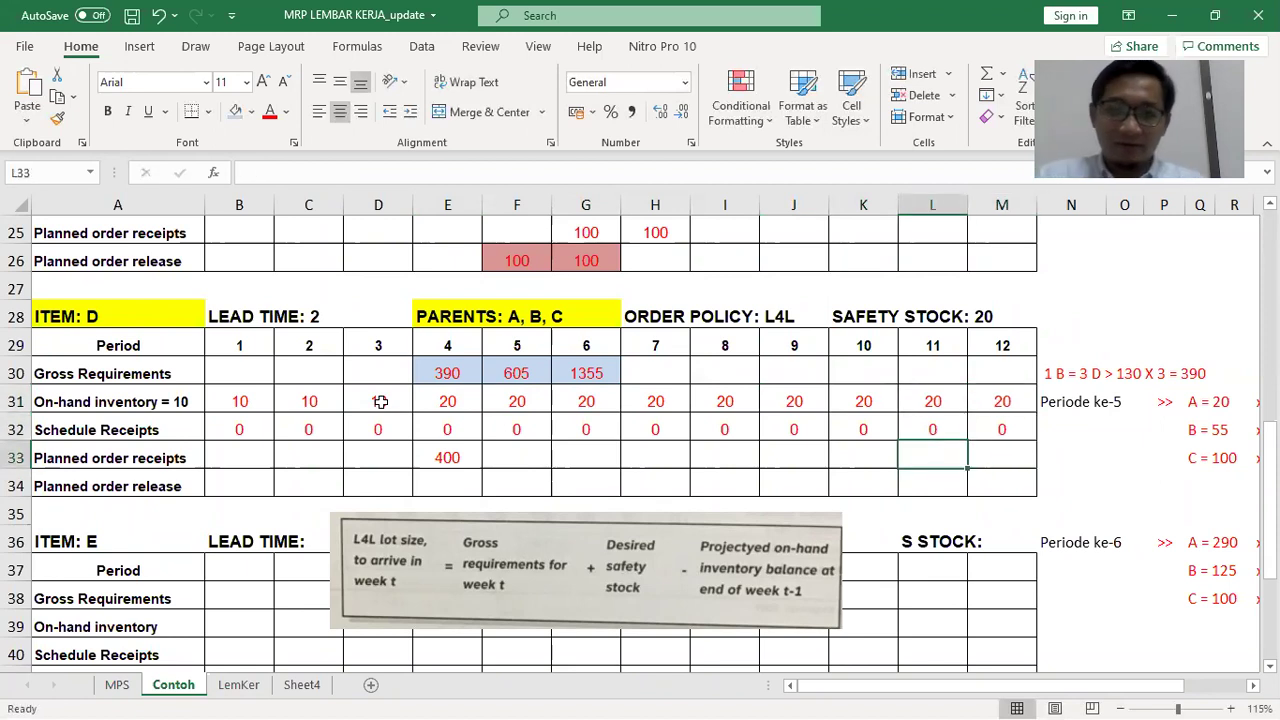
{"action": "key", "text": "Left"}
{"action": "key", "text": "Down"}
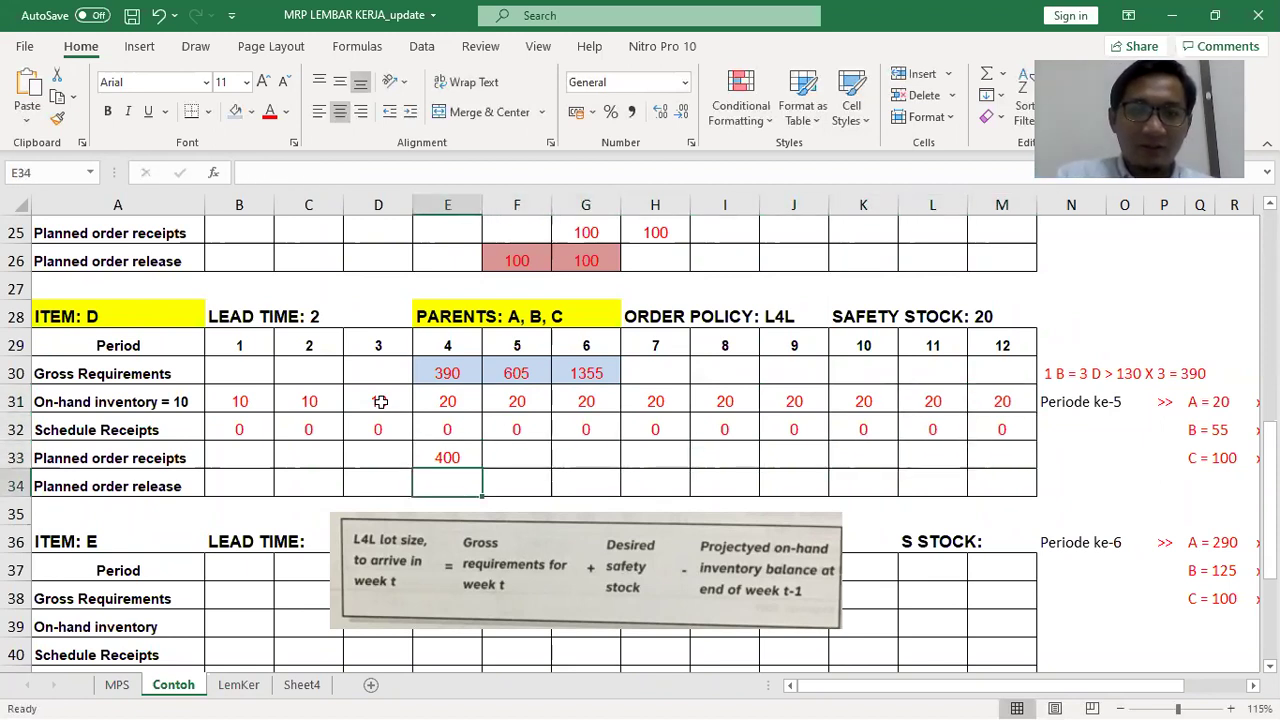
{"action": "key", "text": "Left"}
{"action": "key", "text": "Left"}
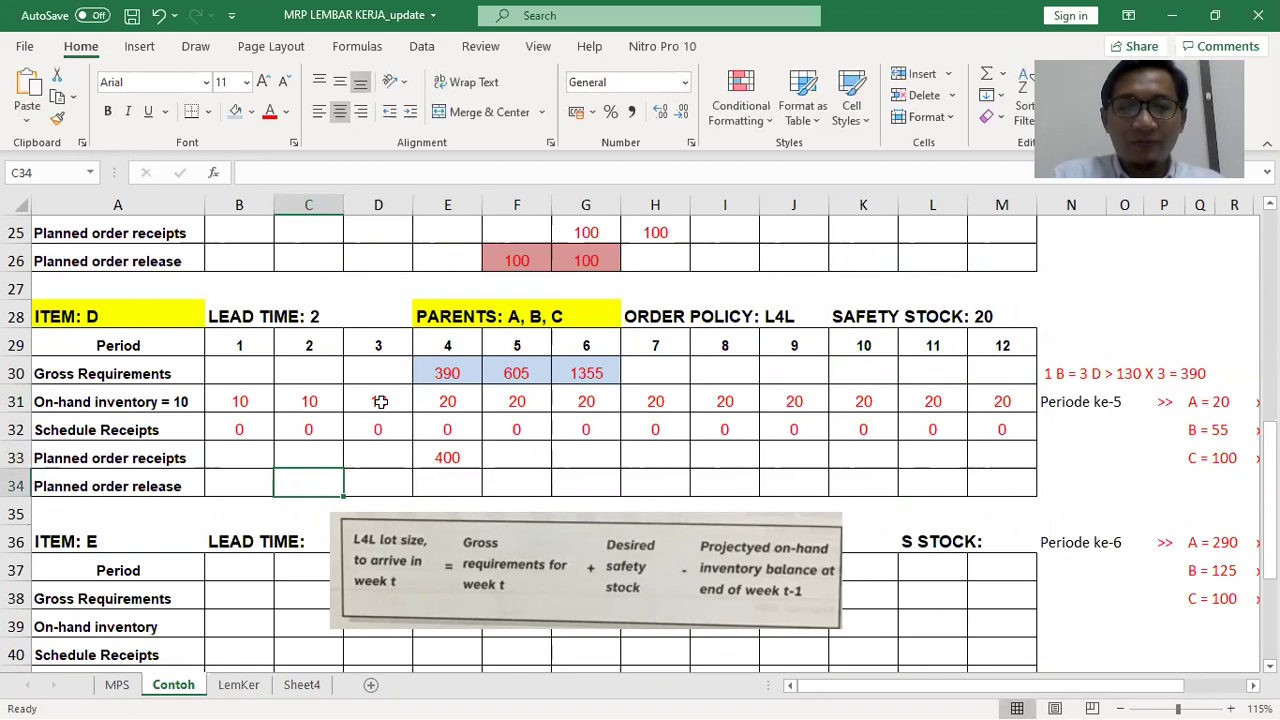
Set item D's period 2 planned order release to reference period 4 receipts (400)
{"action": "type", "text": "="}
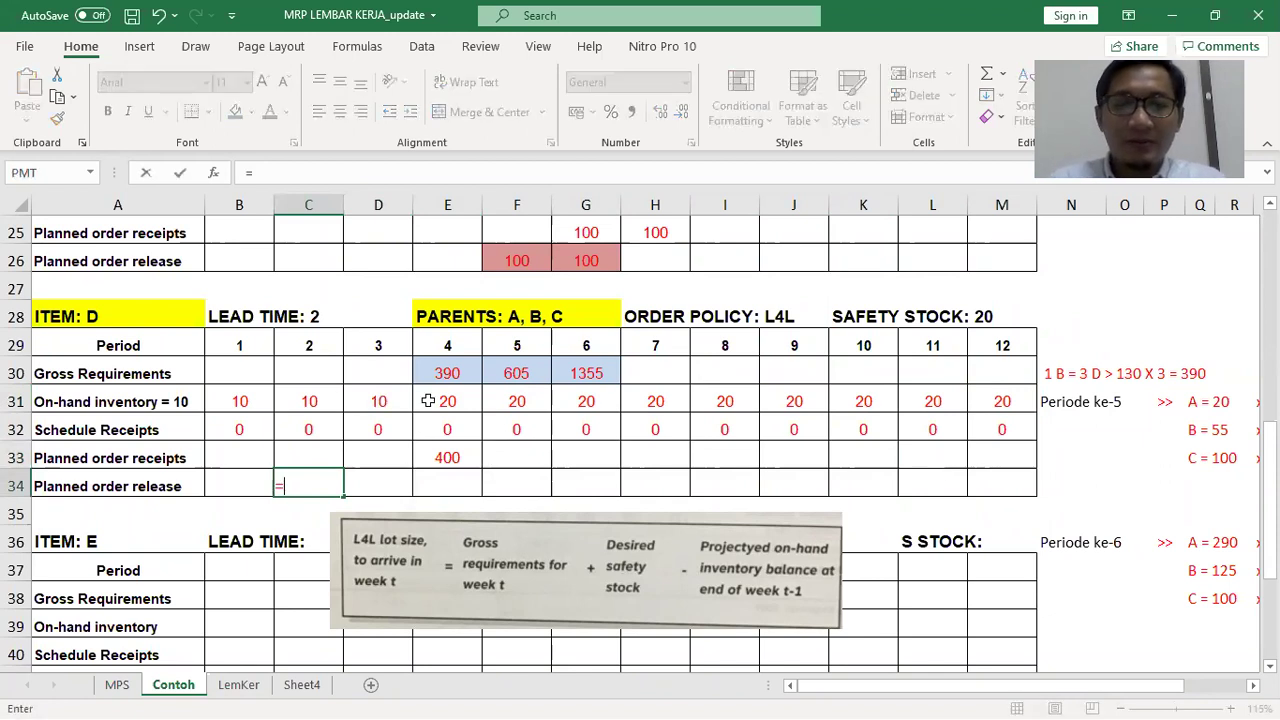
{"action": "left_click", "coordinate": [441, 459]}
{"action": "key", "text": "Return"}
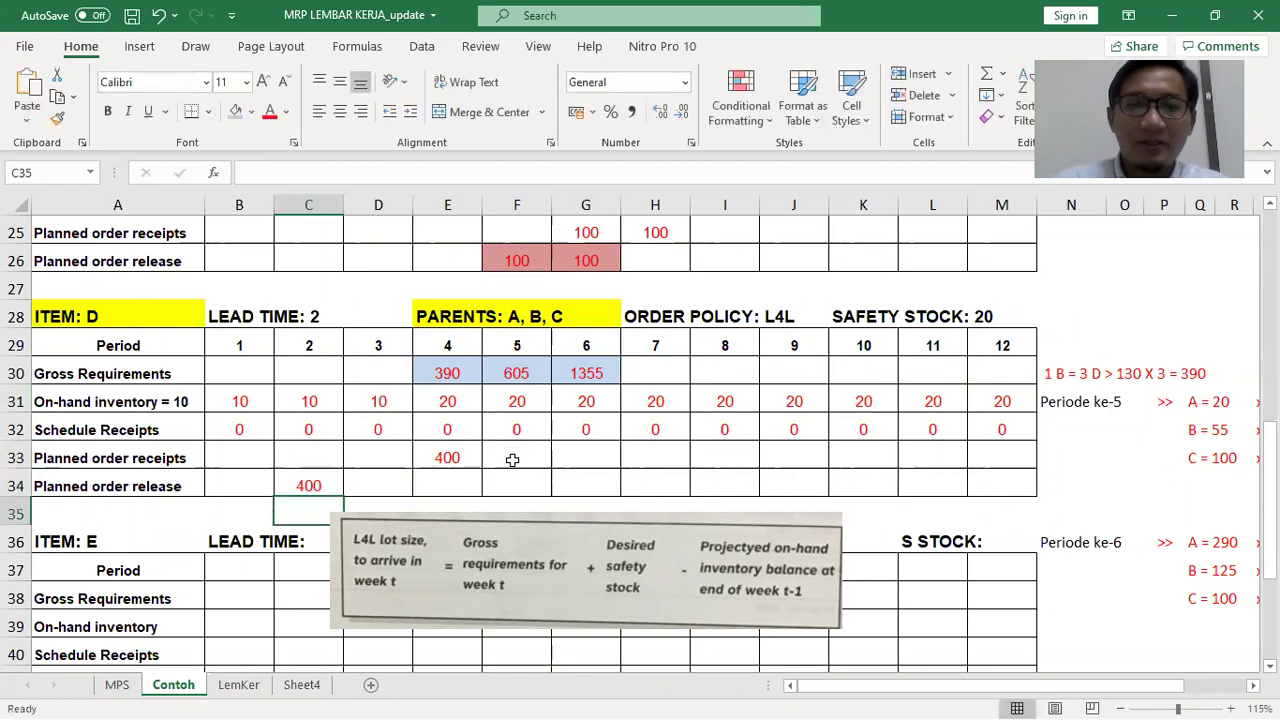
Clear item D's on-hand values for periods 5–12
{"action": "left_click", "coordinate": [513, 460]}
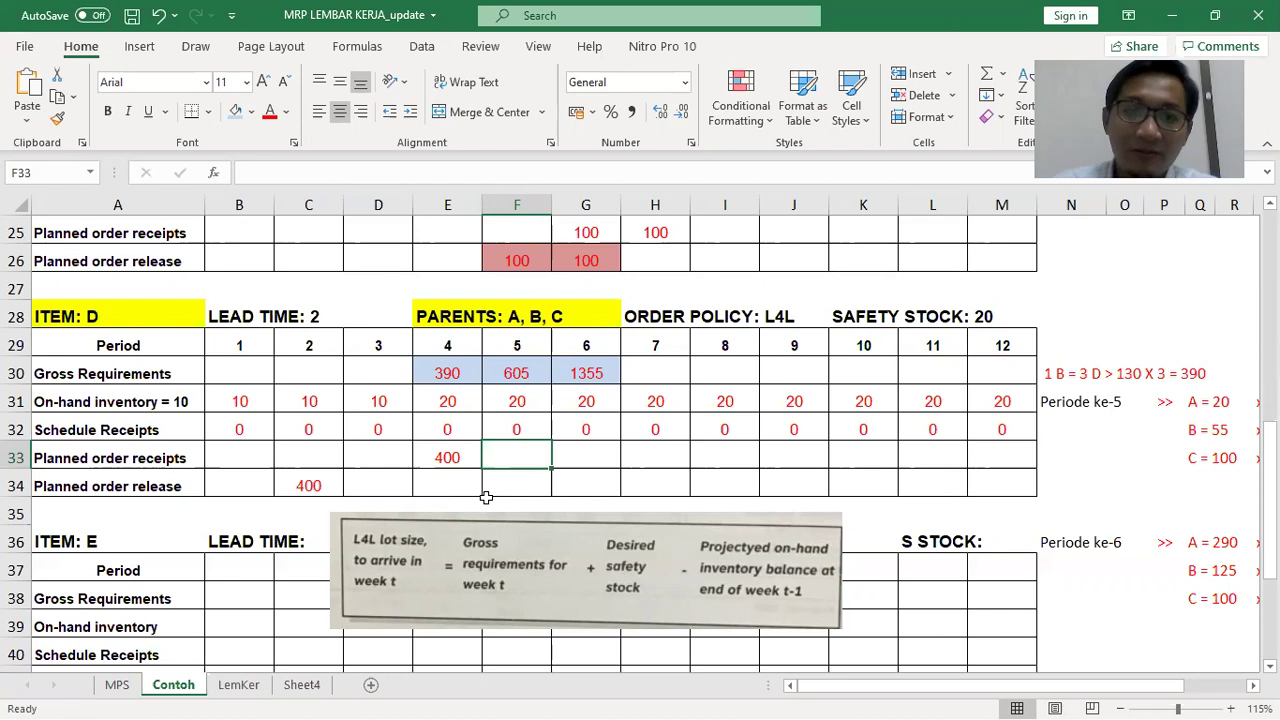
{"action": "key", "text": "Up"}
{"action": "key", "text": "Up"}
{"action": "key", "text": "shift+Right"}
{"action": "key", "text": "shift+Right"}
{"action": "key", "text": "shift+Right"}
{"action": "key", "text": "shift+Right"}
{"action": "key", "text": "shift+Right"}
{"action": "key", "text": "shift+Right"}
{"action": "key", "text": "shift+Right"}
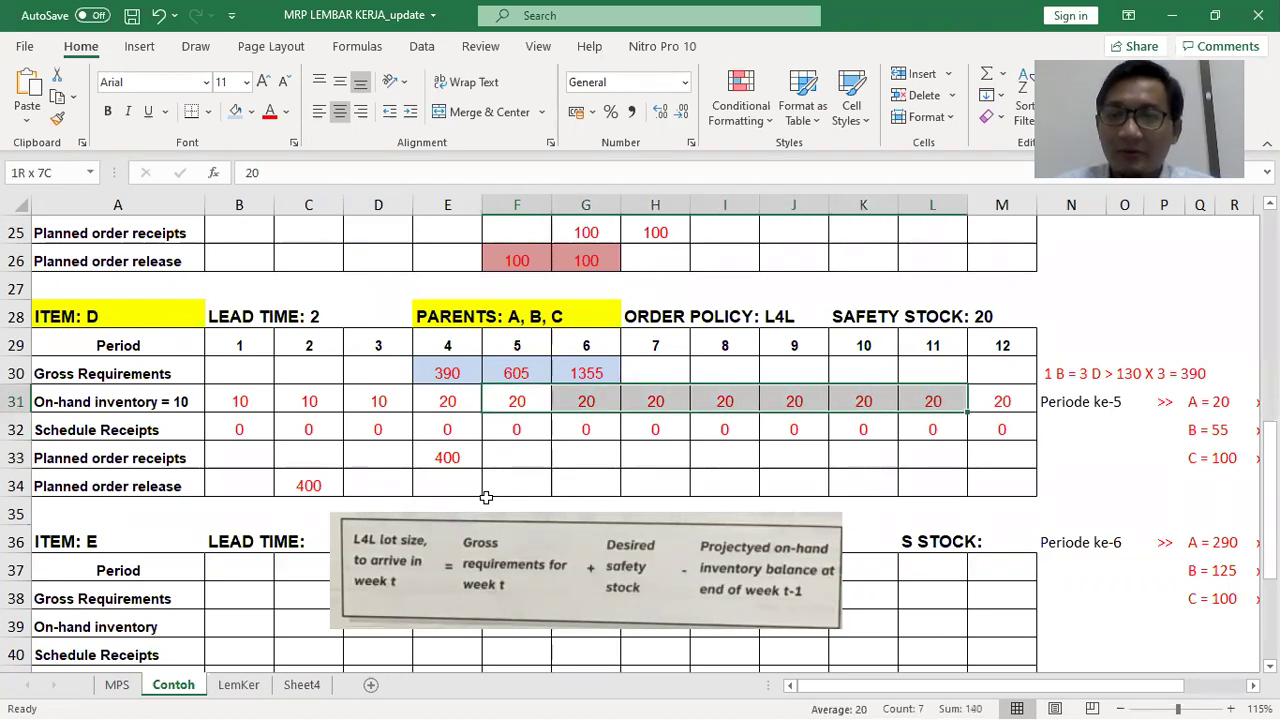
{"action": "key", "text": "Delete"}
{"action": "key", "text": "Left"}
{"action": "key", "text": "Right"}
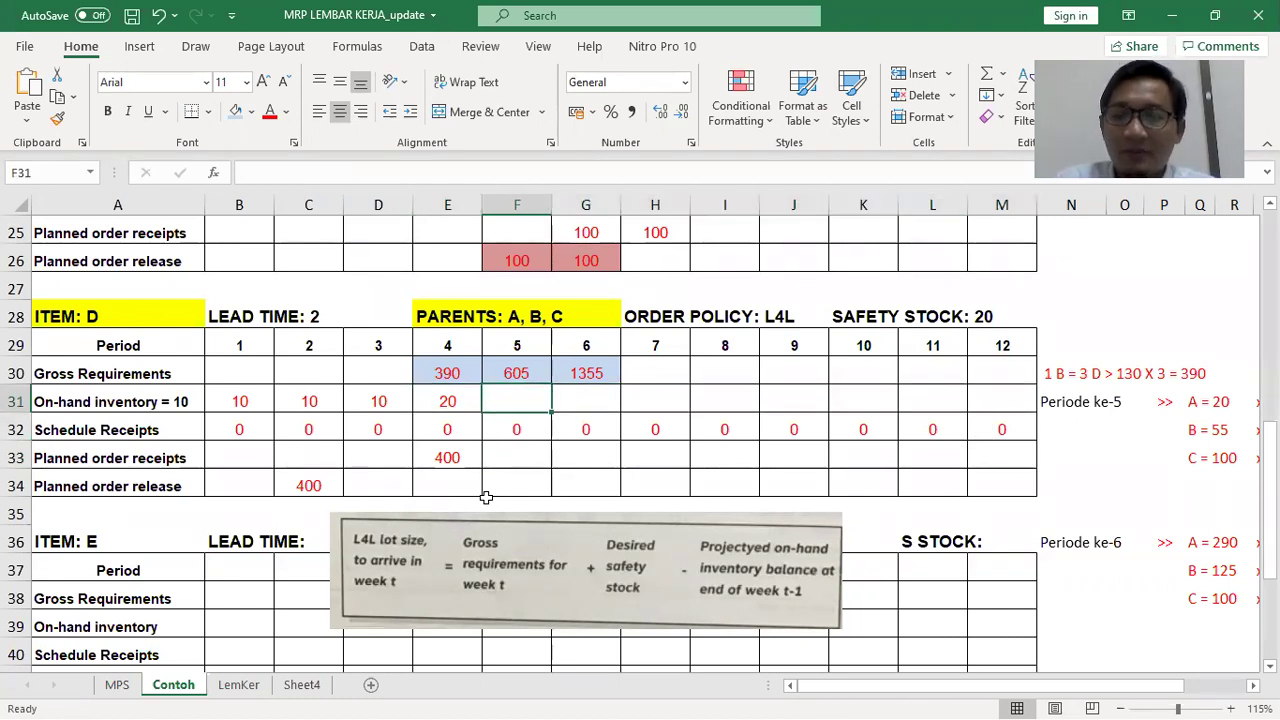
Compute period 5 on-hand as =E31+F32+F33-F30
{"action": "type", "text": "="}
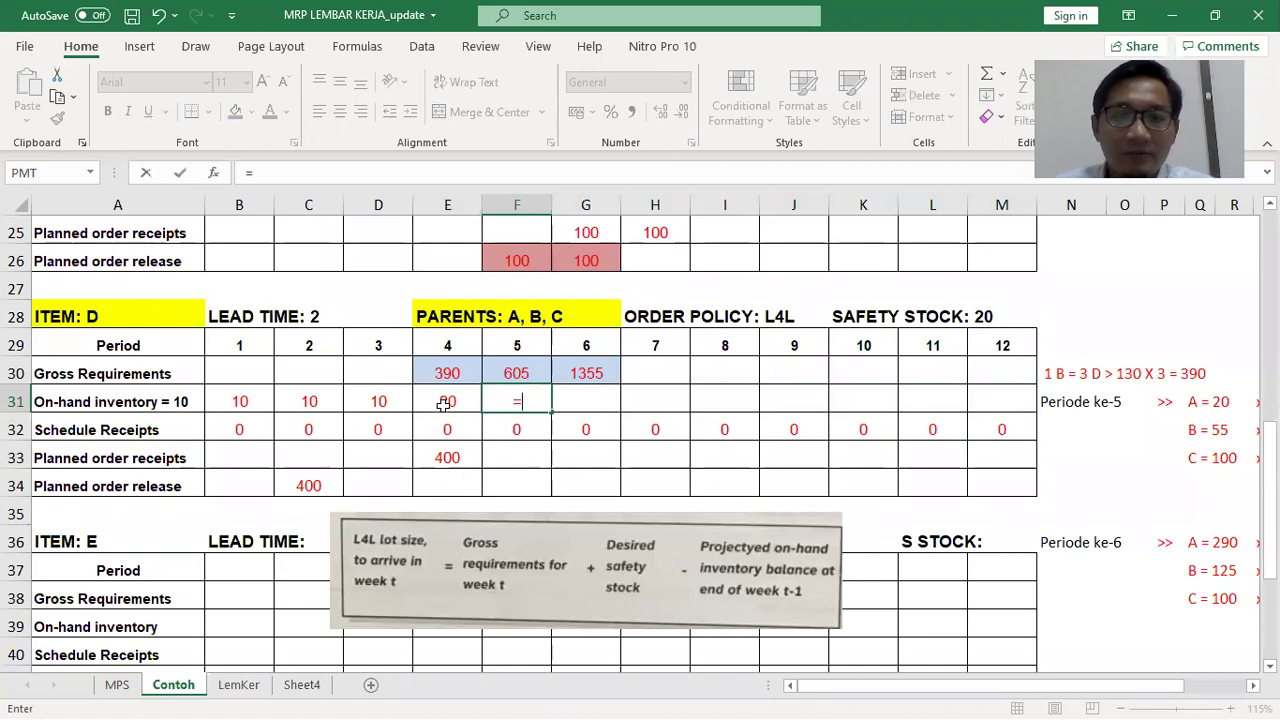
{"action": "left_click", "coordinate": [443, 403]}
{"action": "type", "text": "+"}
{"action": "left_click", "coordinate": [516, 429]}
{"action": "type", "text": "+"}
{"action": "left_click", "coordinate": [520, 455]}
{"action": "type", "text": "-"}
{"action": "left_click", "coordinate": [525, 373]}
{"action": "key", "text": "Return"}
Set period 5 planned receipts in F33 to =F30+20-E31 (605)
{"action": "left_click", "coordinate": [507, 464]}
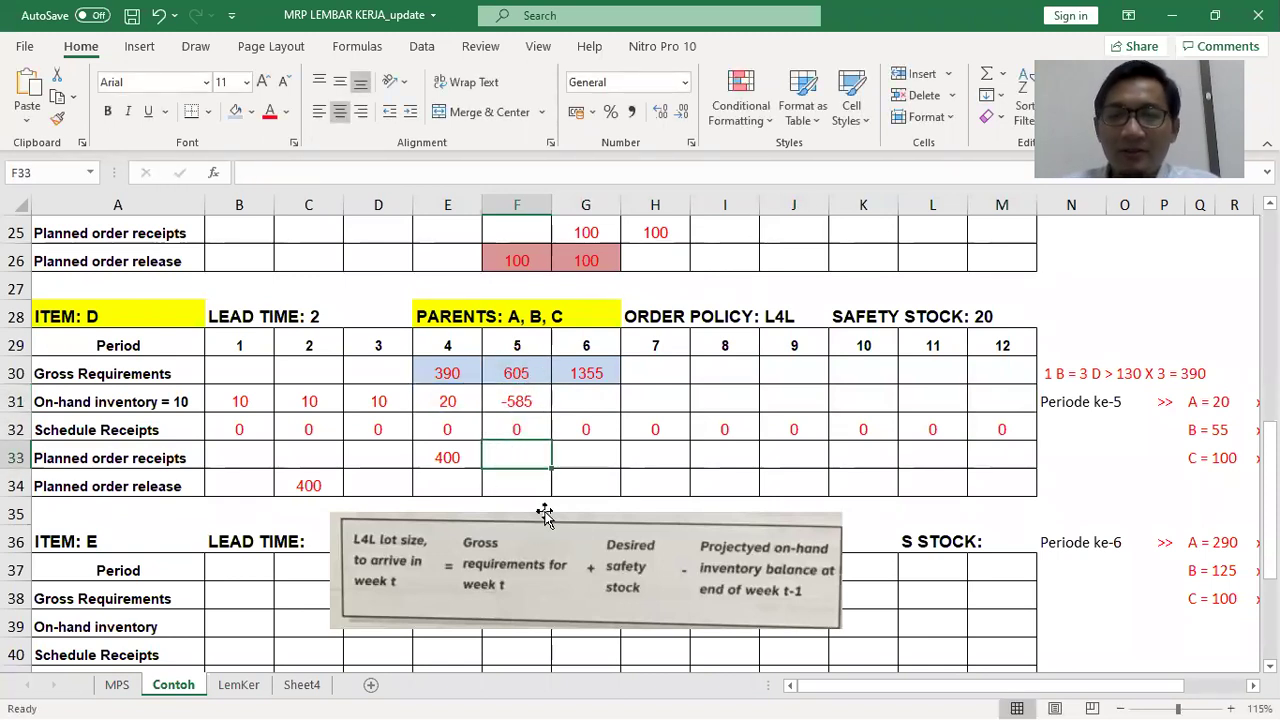
{"action": "type", "text": "="}
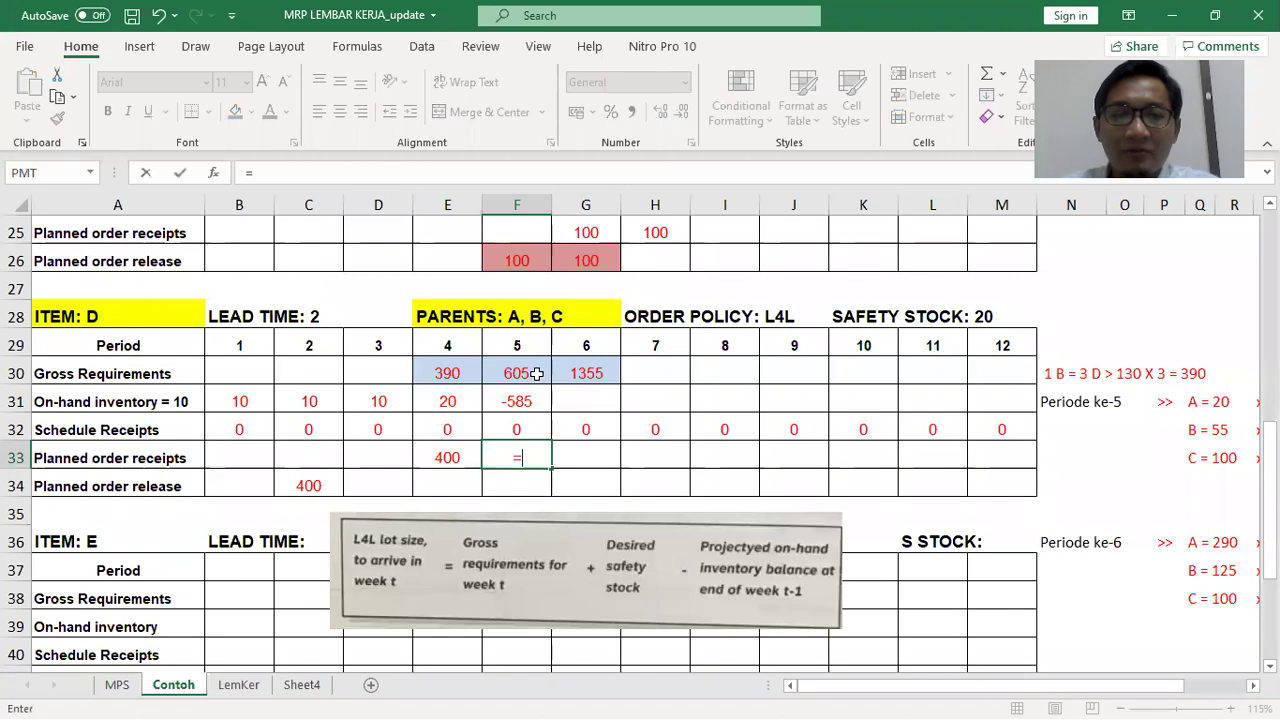
{"action": "left_click", "coordinate": [536, 373]}
{"action": "type", "text": "+20"}
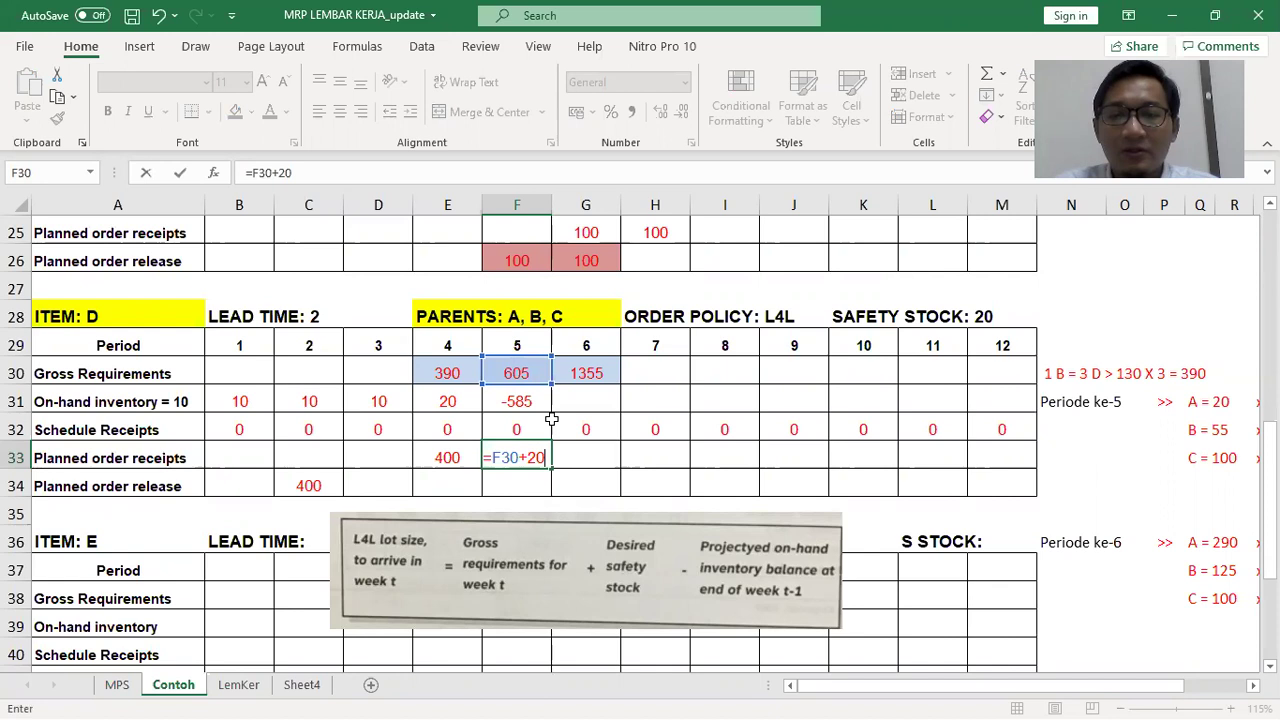
{"action": "type", "text": "-"}
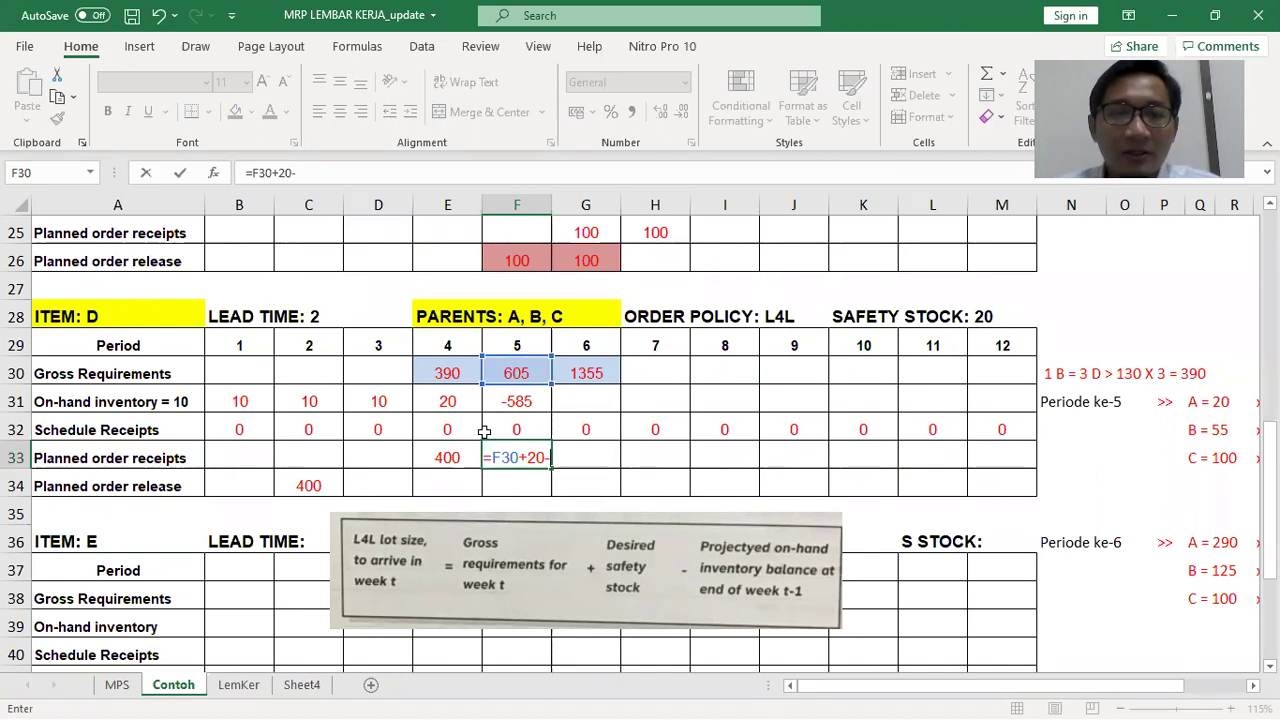
{"action": "left_click", "coordinate": [465, 400]}
{"action": "key", "text": "Return"}
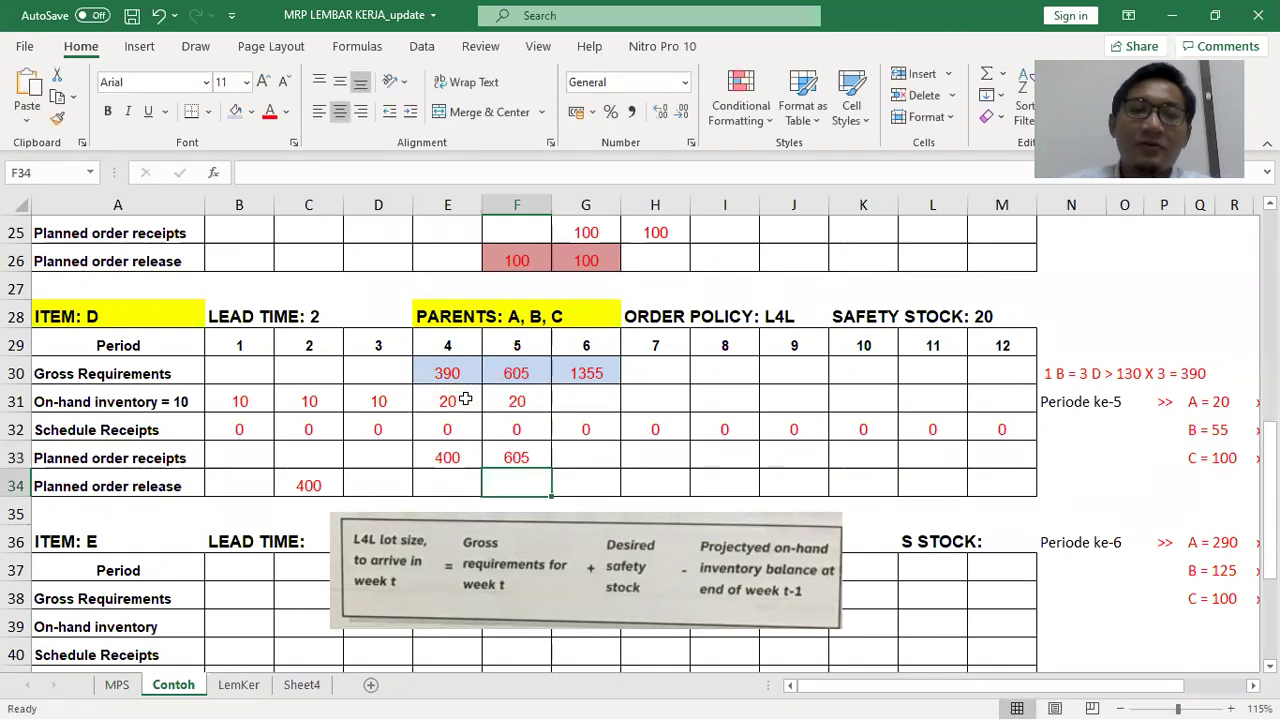
Enter release 605 in D34, receipt 1355 in G33 and release 1355 in E34
{"action": "key", "text": "Left"}
{"action": "key", "text": "Left"}
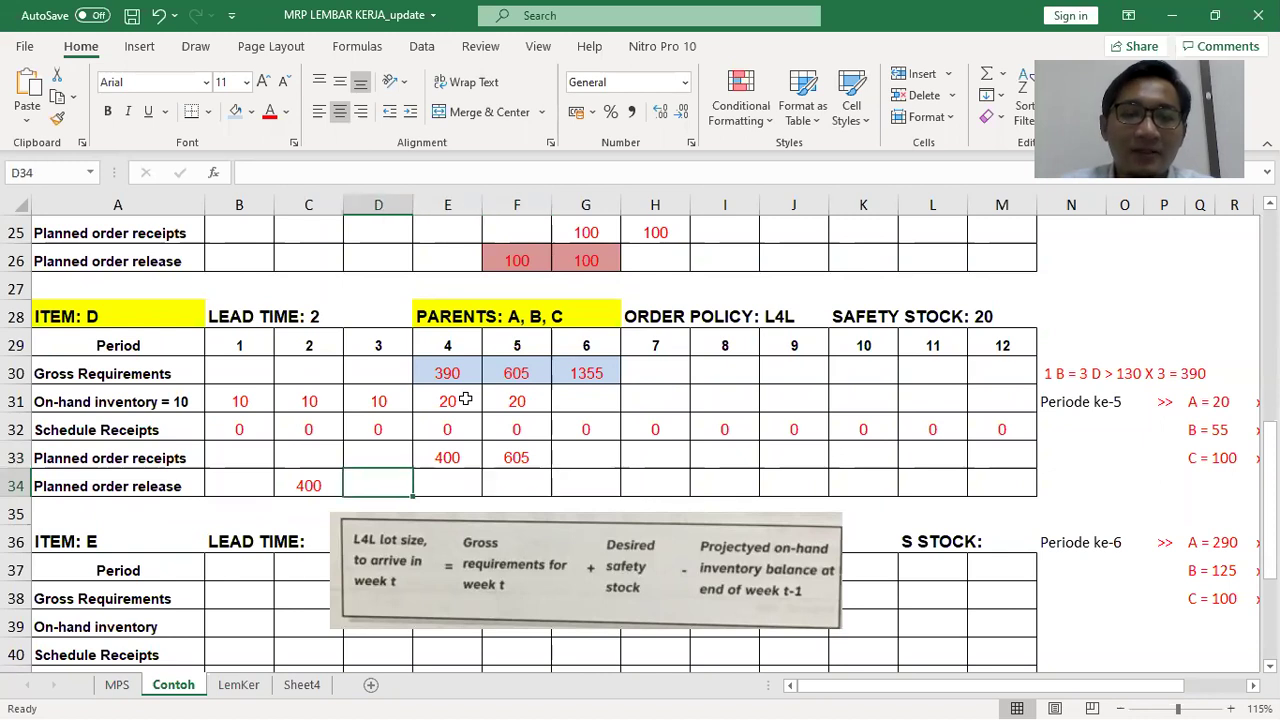
{"action": "type", "text": "605"}
{"action": "key", "text": "Right"}
{"action": "key", "text": "Right"}
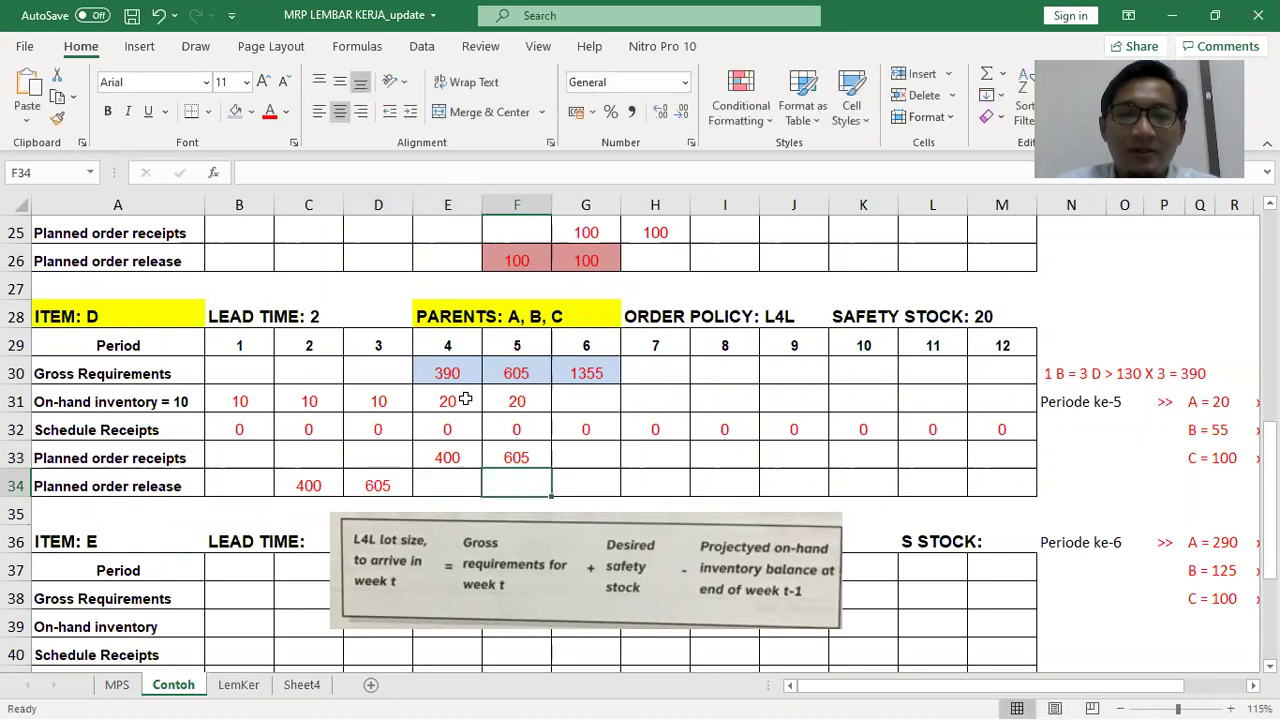
{"action": "key", "text": "Right"}
{"action": "key", "text": "Up"}
{"action": "type", "text": "1355"}
{"action": "key", "text": "Return"}
{"action": "key", "text": "Left"}
{"action": "key", "text": "Left"}
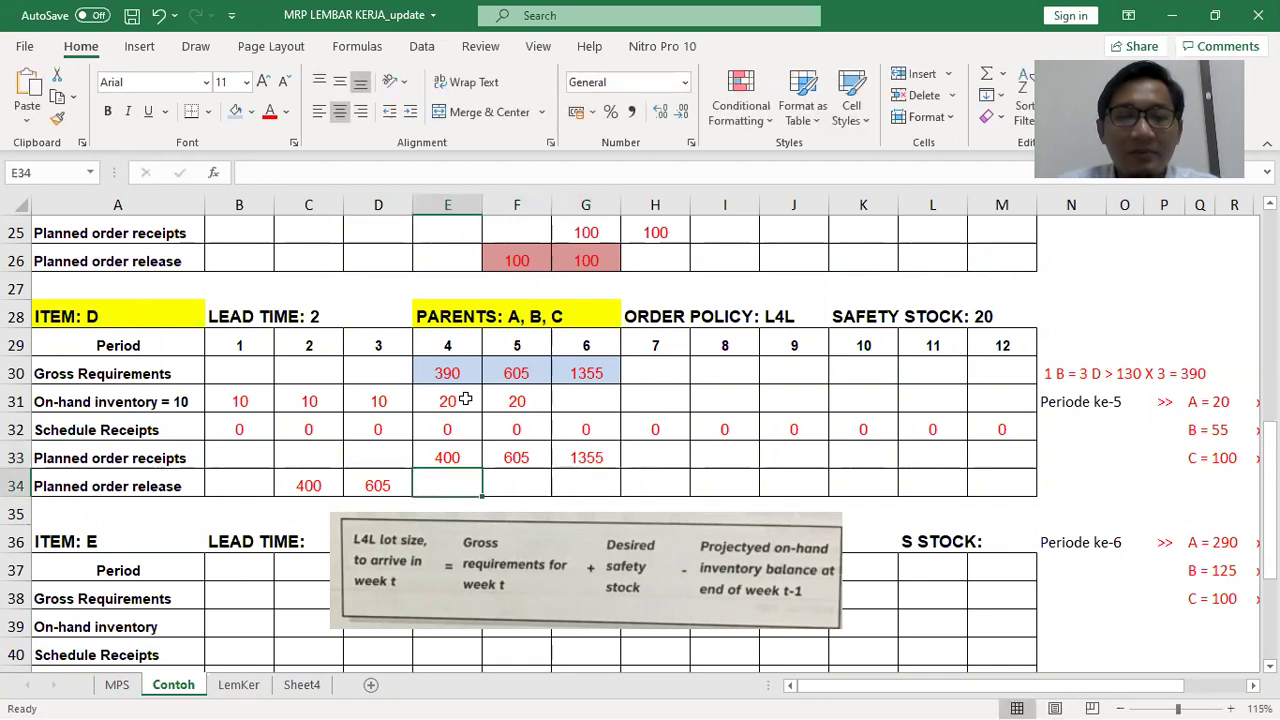
{"action": "type", "text": "1355"}
{"action": "key", "text": "Tab"}
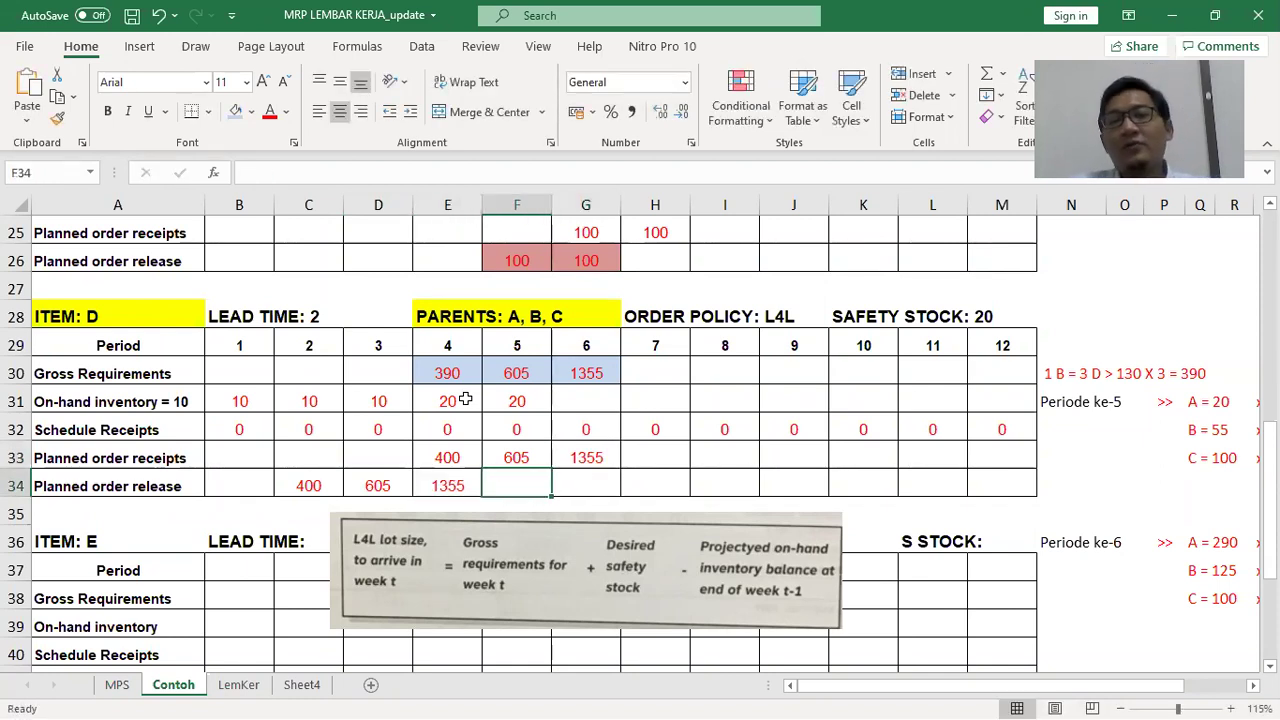
Delete the L4L formula picture from the sheet
{"action": "left_click", "coordinate": [483, 515]}
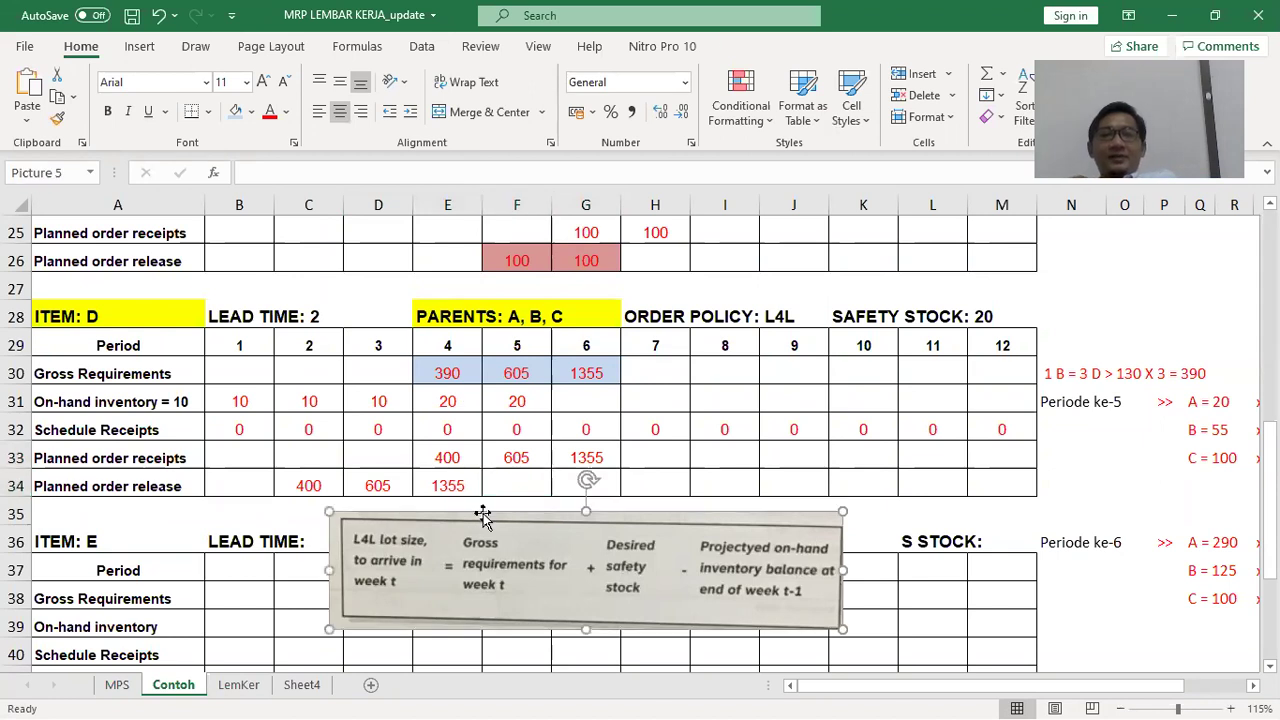
{"action": "key", "text": "Delete"}
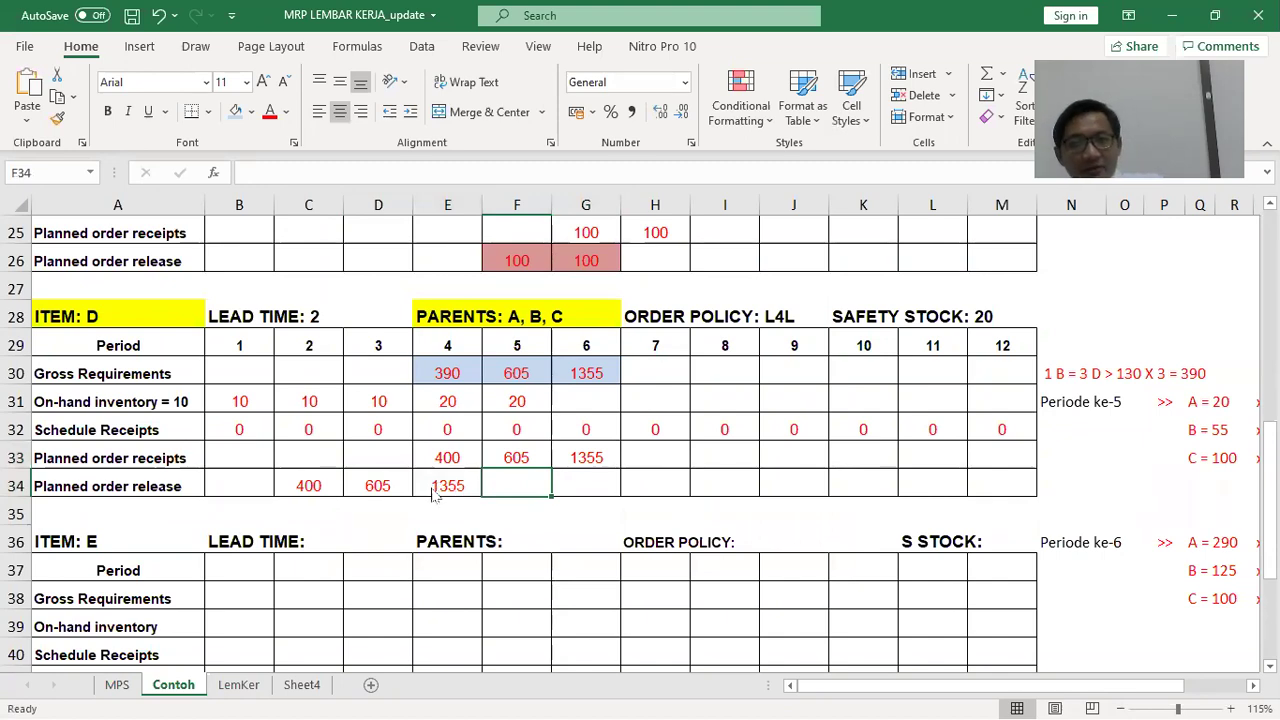
{"action": "key", "text": "alt+Tab"}
{"action": "key", "text": "alt+Tab"}
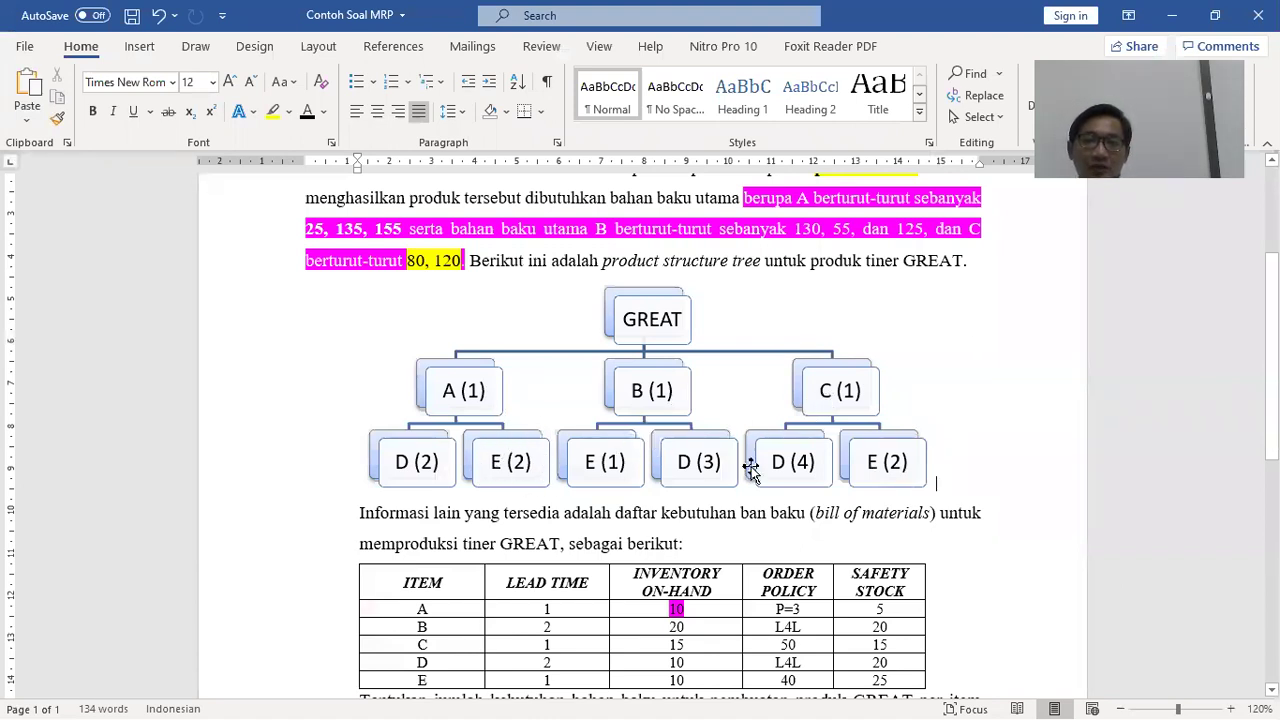
Return from the Word problem document to the Excel MRP workbook
{"action": "key", "text": "alt+Tab"}
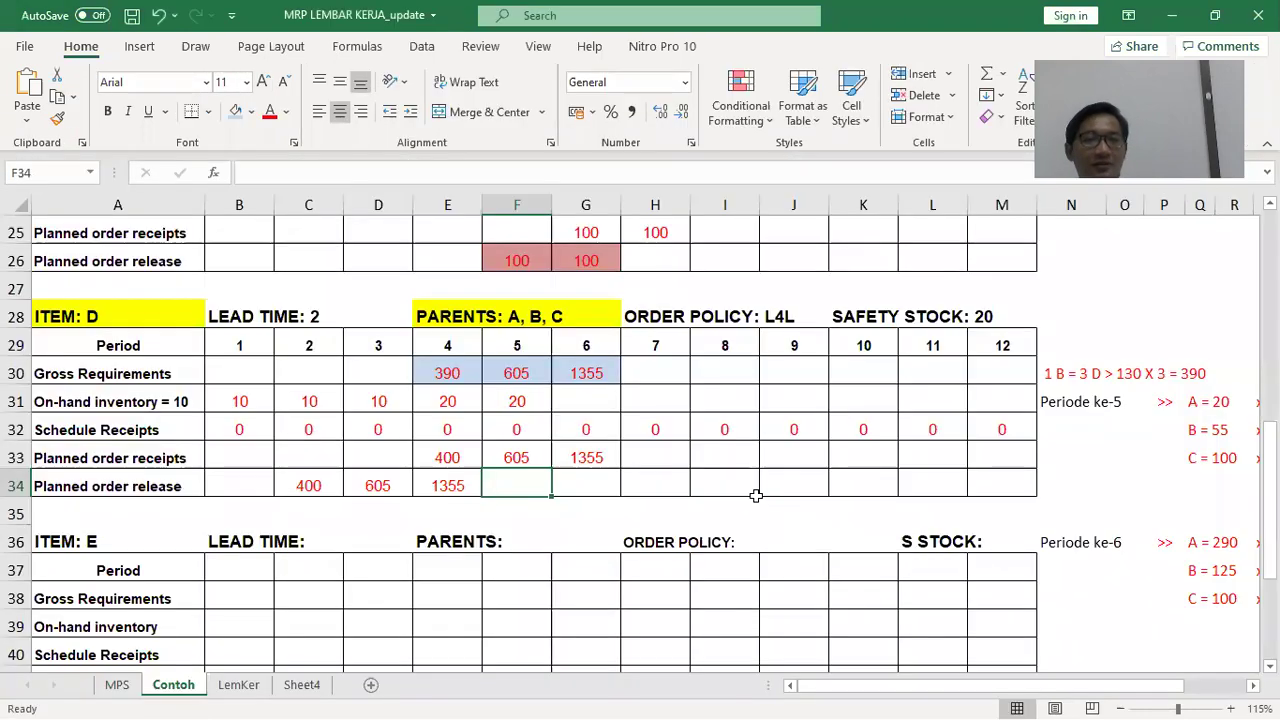
Give the ITEM: E heading cell a yellow fill
{"action": "left_click", "coordinate": [72, 541]}
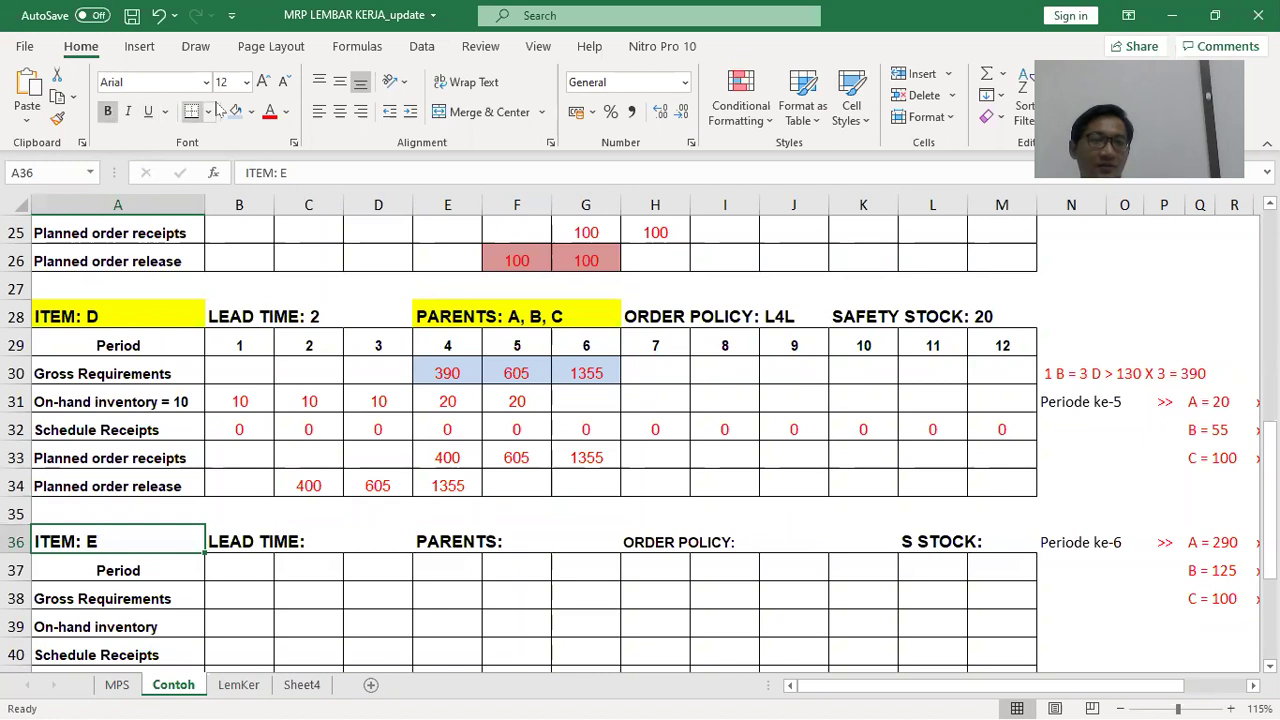
{"action": "left_click", "coordinate": [251, 112]}
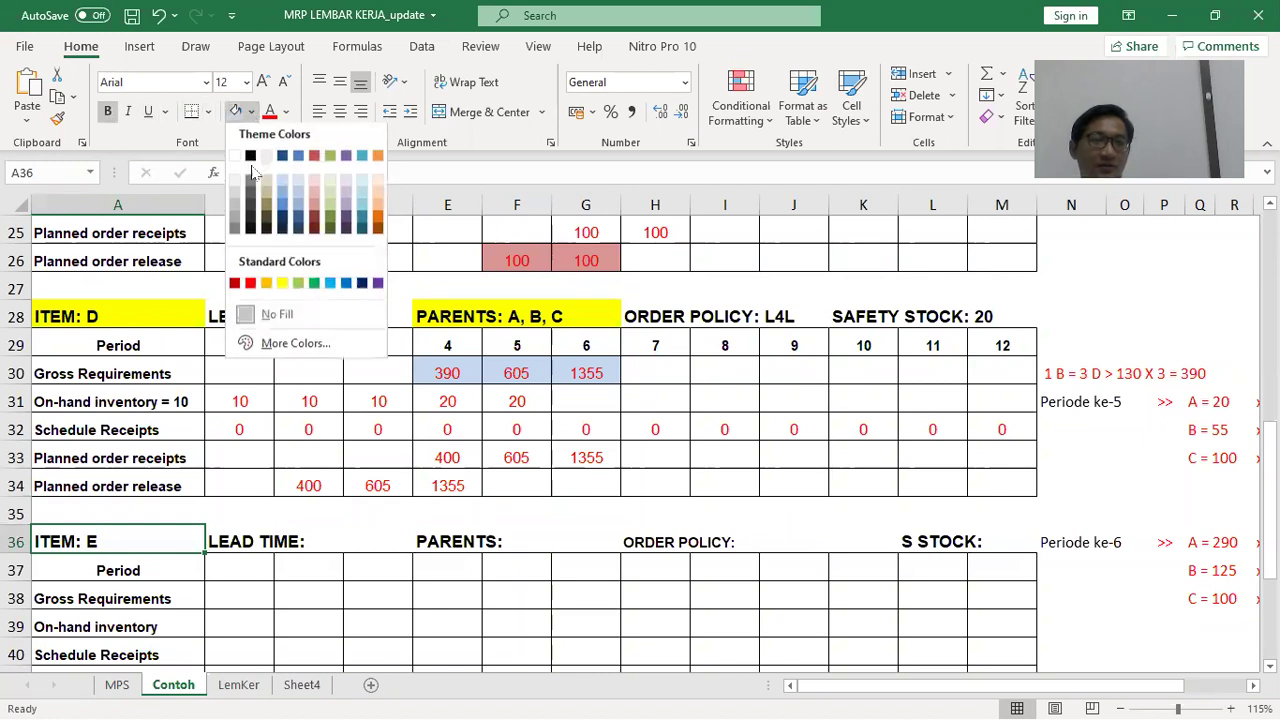
{"action": "left_click", "coordinate": [281, 288]}
Set item E's lead time to 1 and parents to A, B, C
{"action": "left_click", "coordinate": [218, 540]}
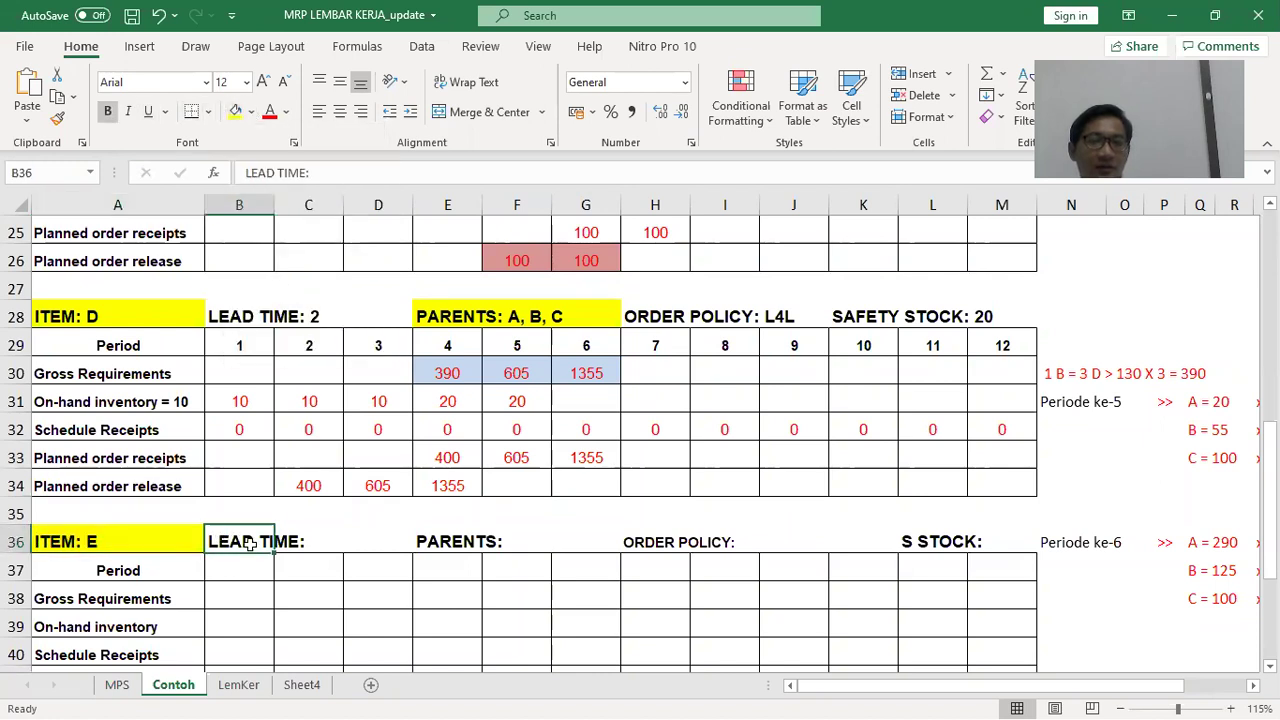
{"action": "key", "text": "alt+Tab"}
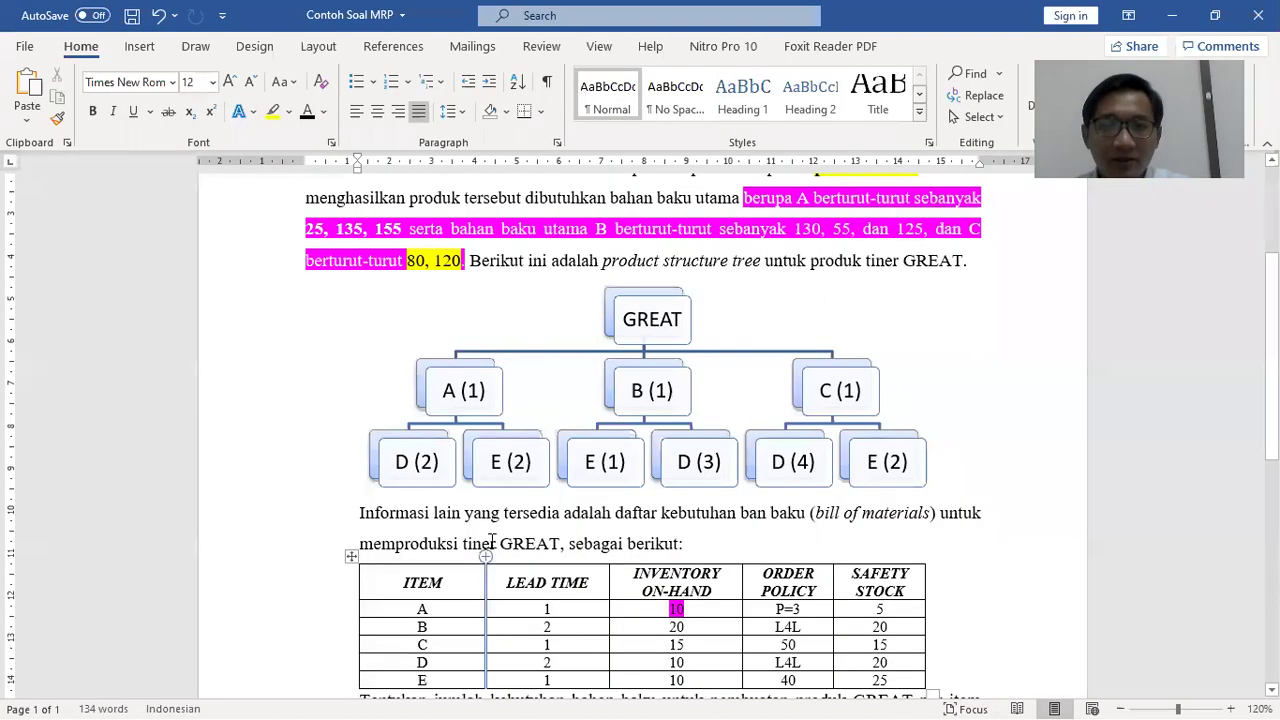
{"action": "scroll", "coordinate": [521, 612], "scroll_direction": "down", "scroll_amount": 1}
{"action": "key", "text": "alt+Tab"}
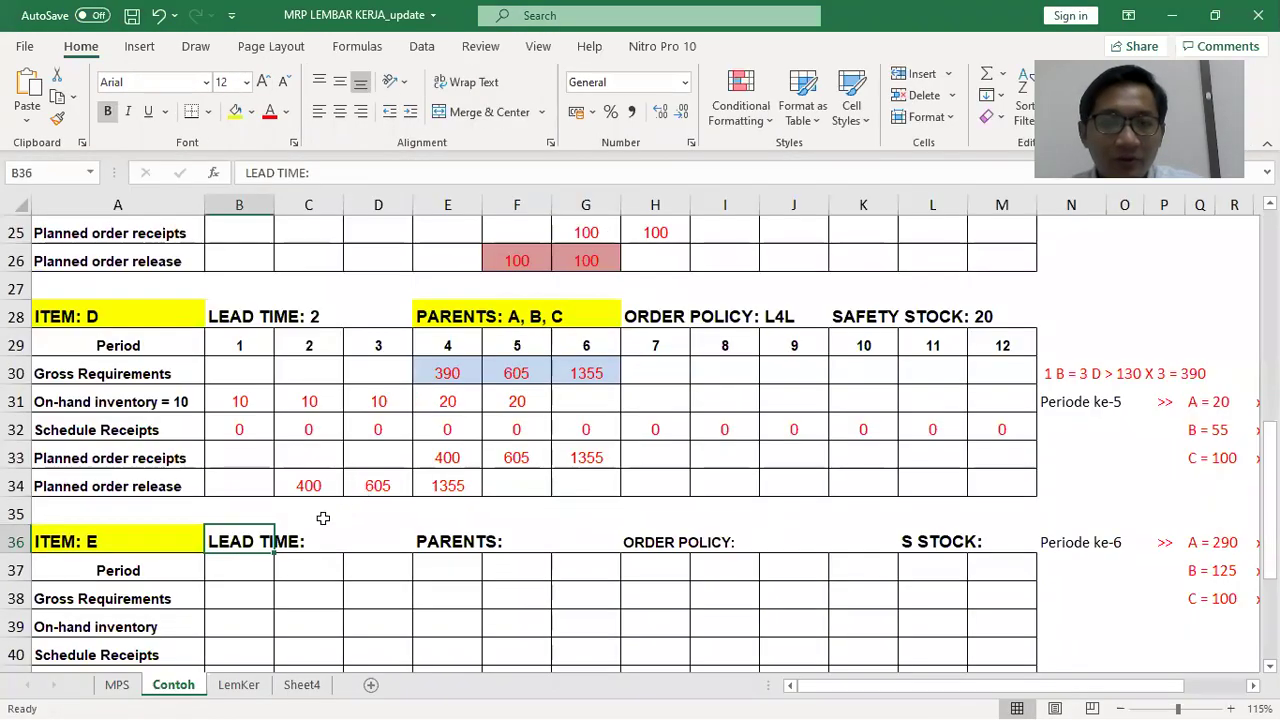
{"action": "left_click", "coordinate": [332, 170]}
{"action": "type", "text": "1"}
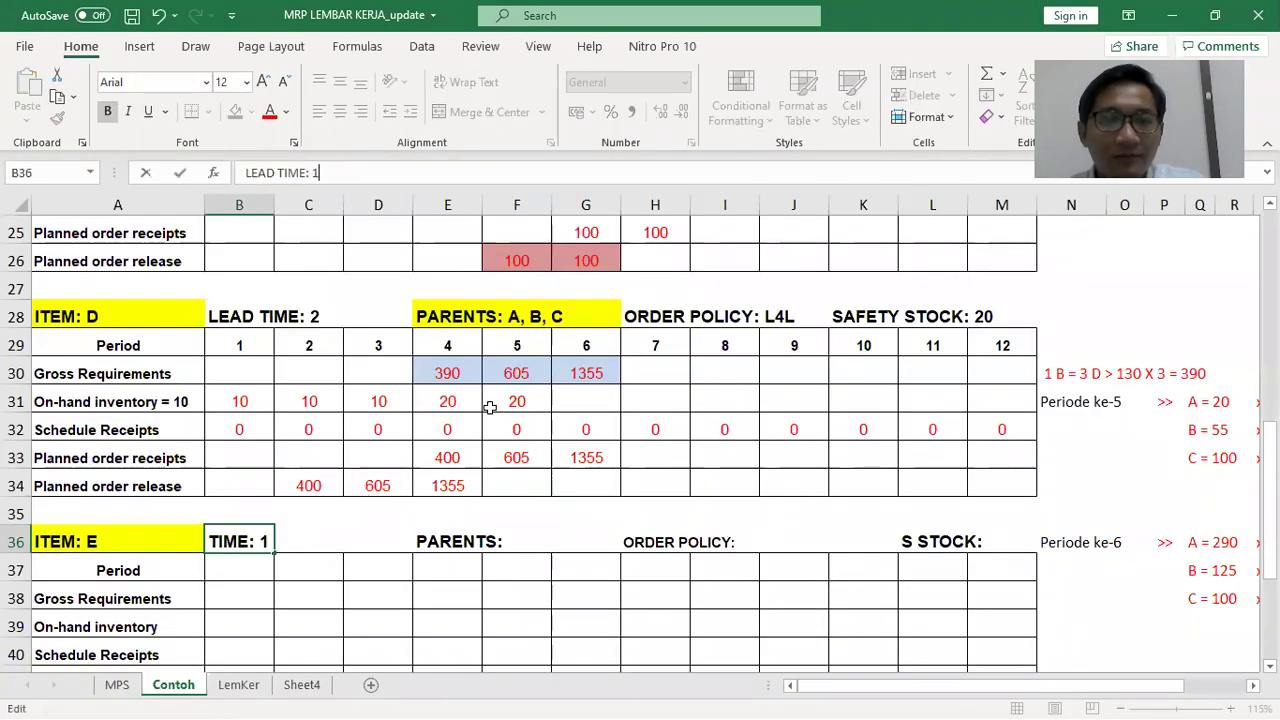
{"action": "key", "text": "Tab"}
{"action": "key", "text": "Tab"}
{"action": "key", "text": "Tab"}
{"action": "left_click", "coordinate": [417, 170]}
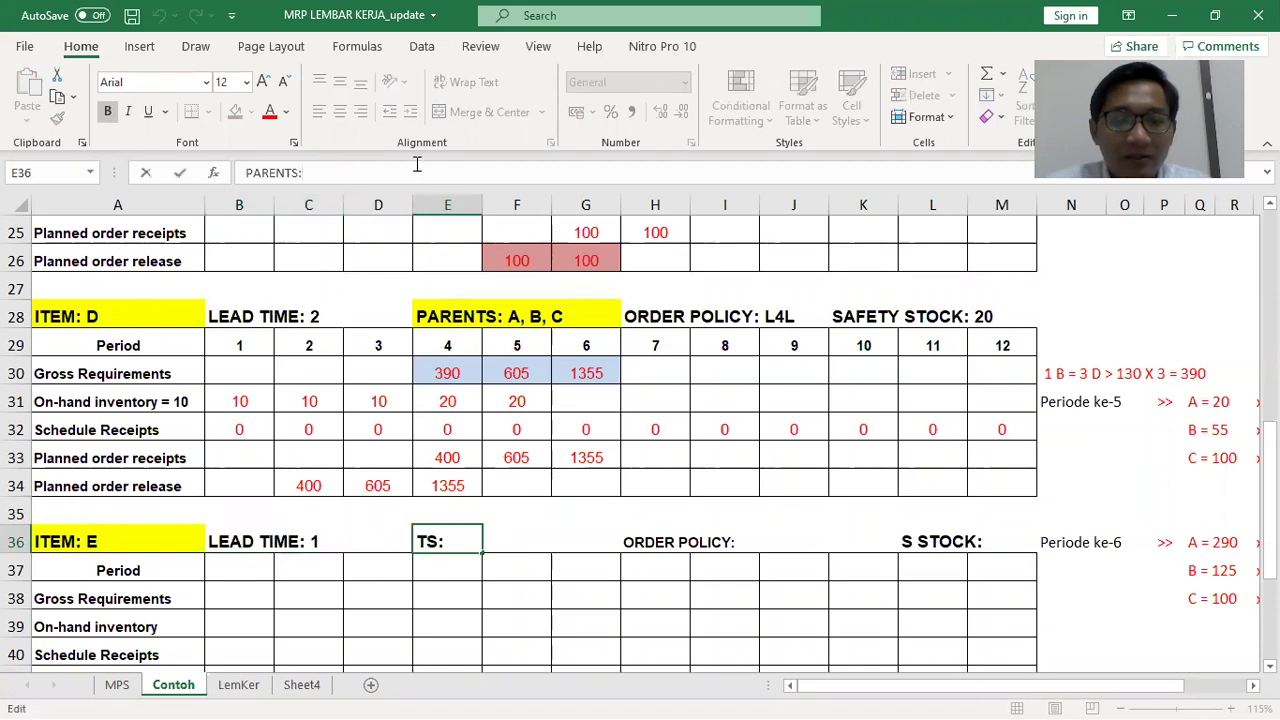
{"action": "type", "text": "A, B, C"}
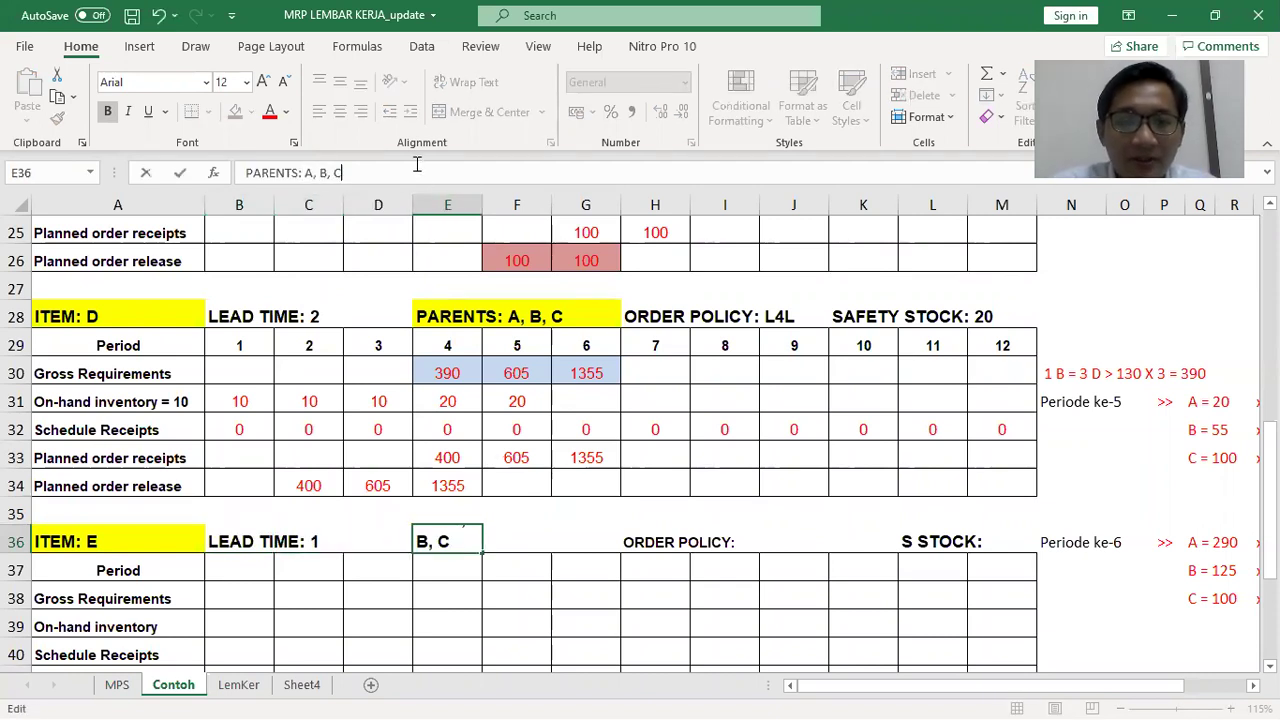
{"action": "key", "text": "Return"}
Set item E's order policy to 40 after checking the problem's item data
{"action": "key", "text": "alt+Tab"}
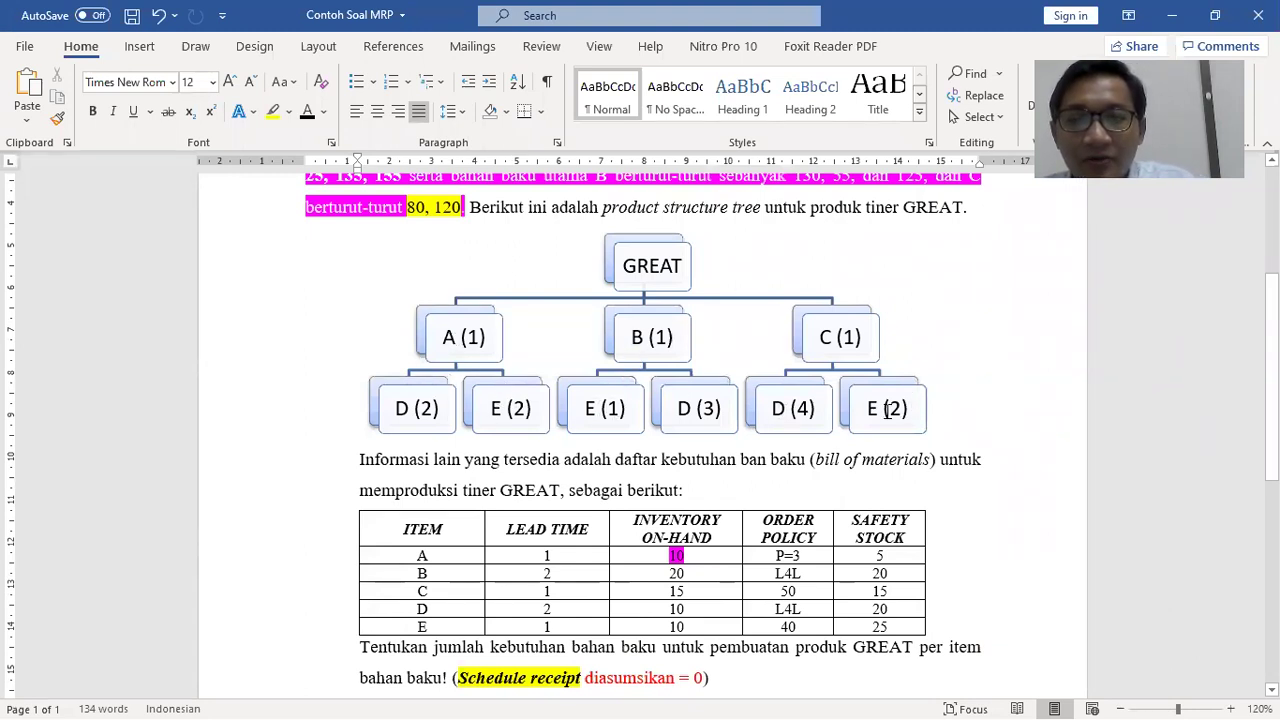
{"action": "key", "text": "alt+Tab"}
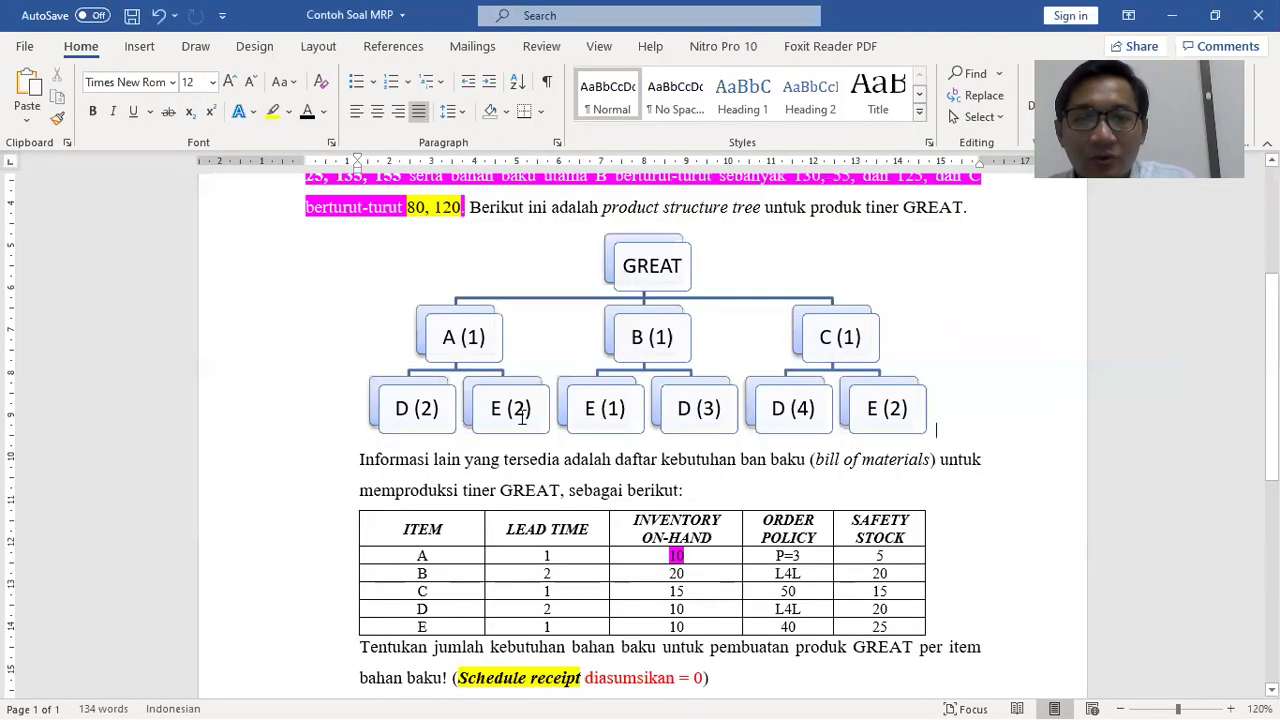
{"action": "key", "text": "alt+Tab"}
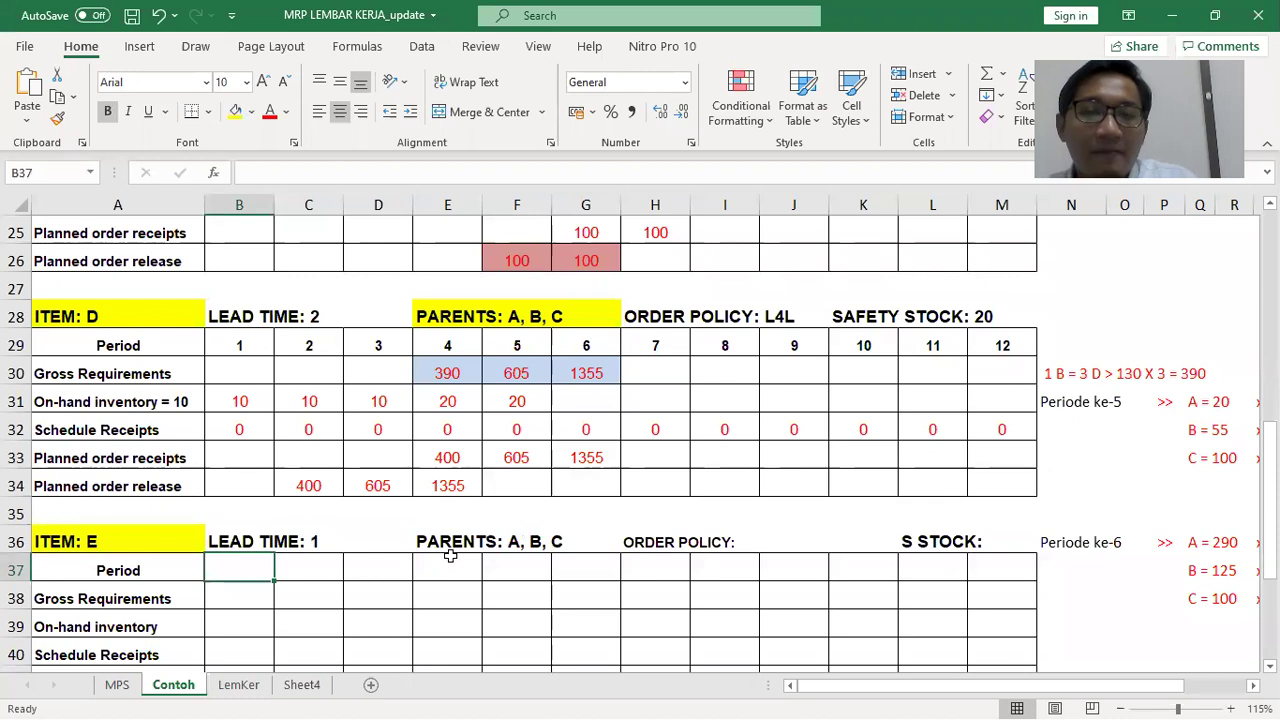
{"action": "left_click", "coordinate": [641, 537]}
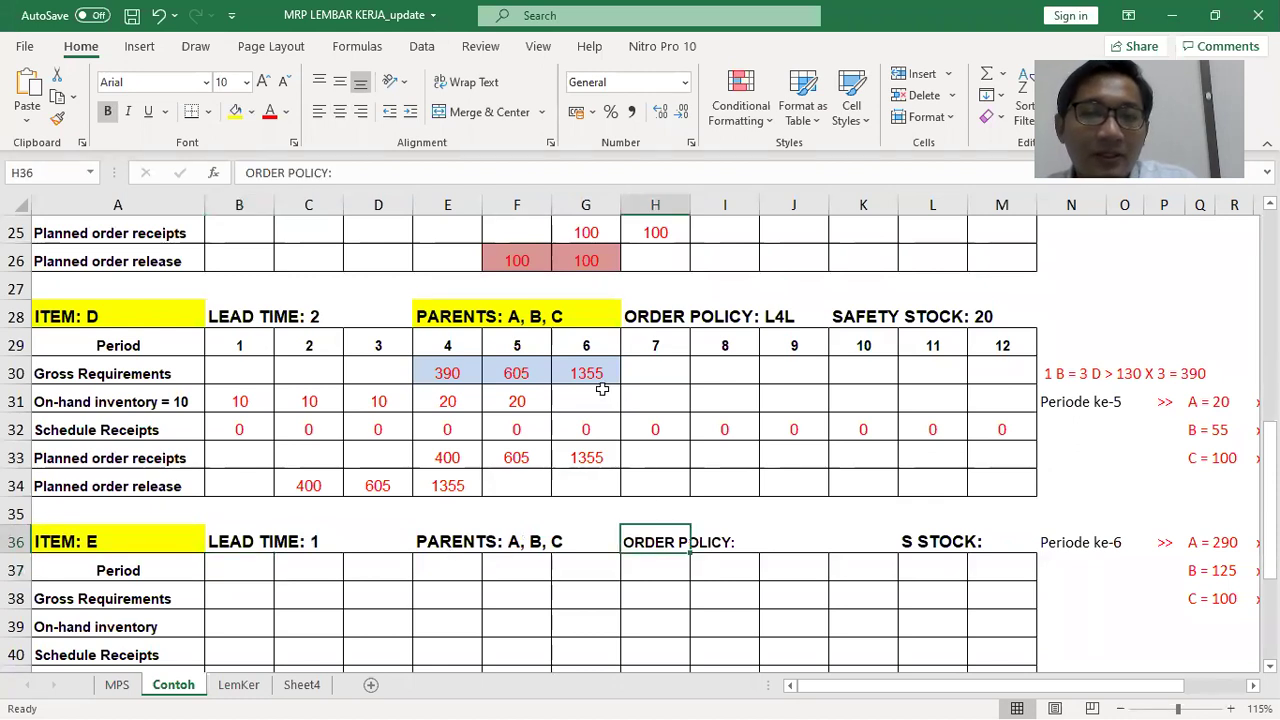
{"action": "key", "text": "alt+Tab"}
{"action": "scroll", "coordinate": [793, 500], "scroll_direction": "down", "scroll_amount": 2}
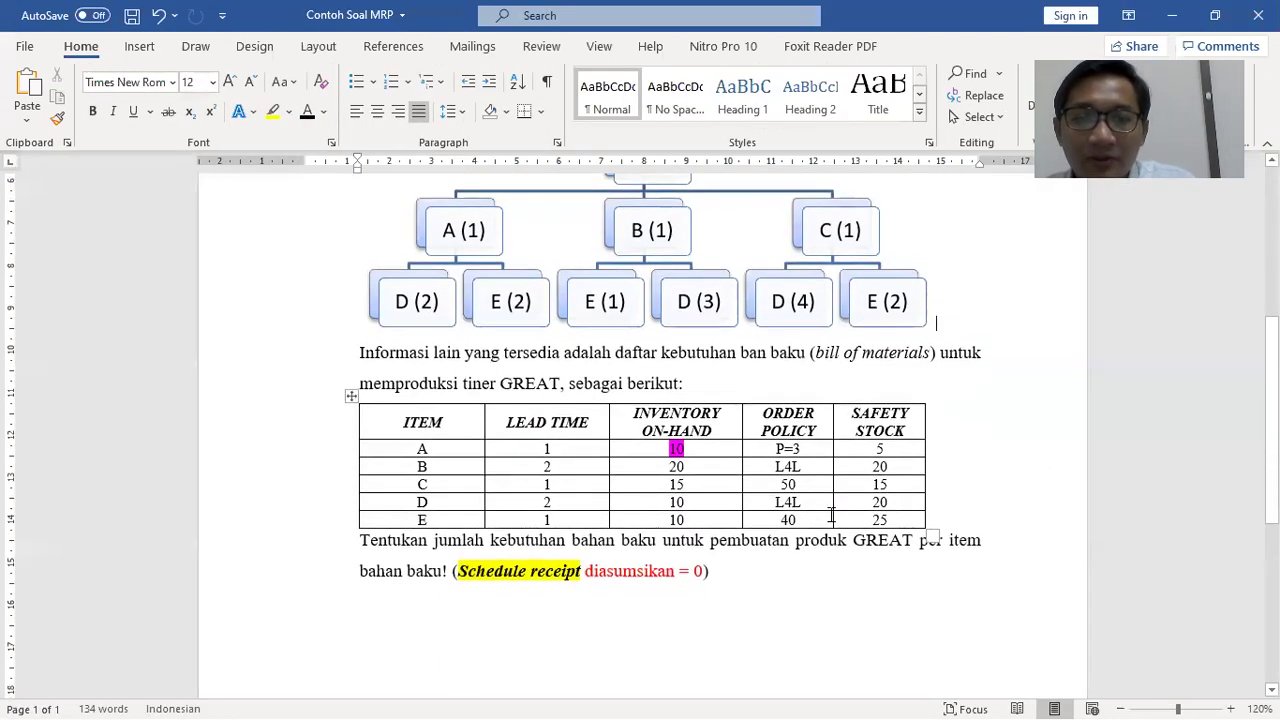
{"action": "key", "text": "alt+Tab"}
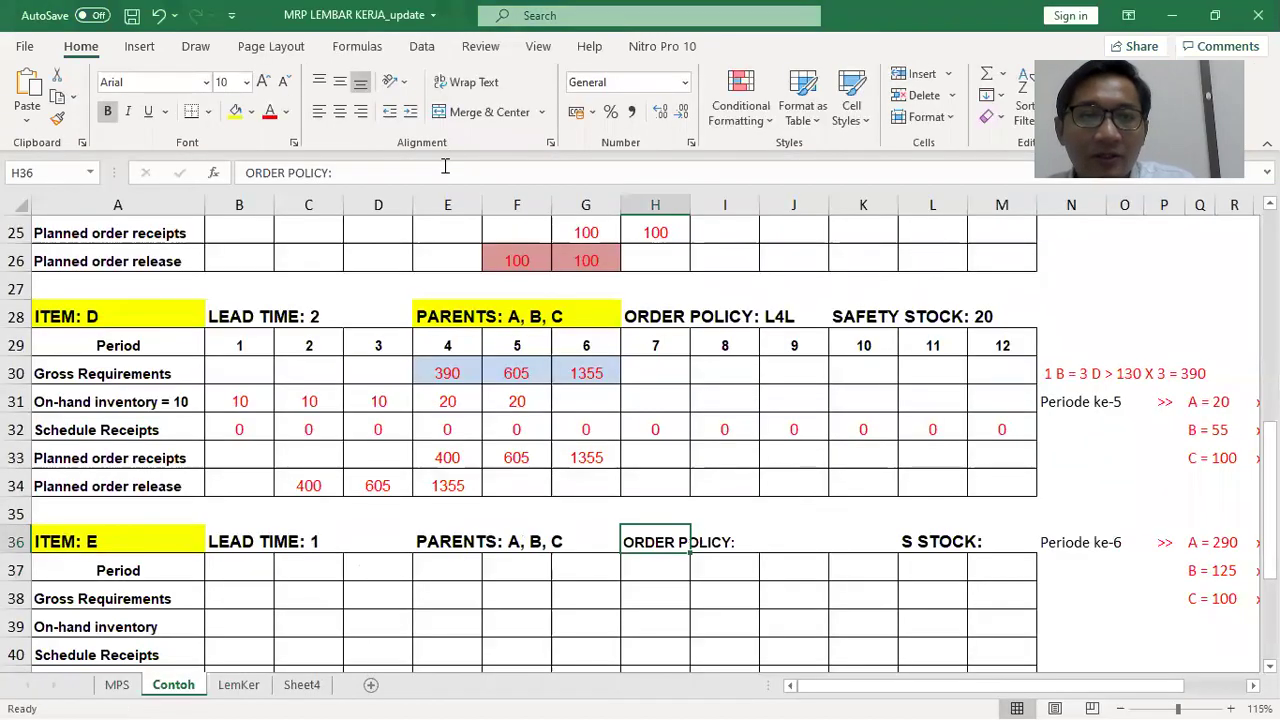
{"action": "left_click", "coordinate": [445, 167]}
{"action": "type", "text": "40"}
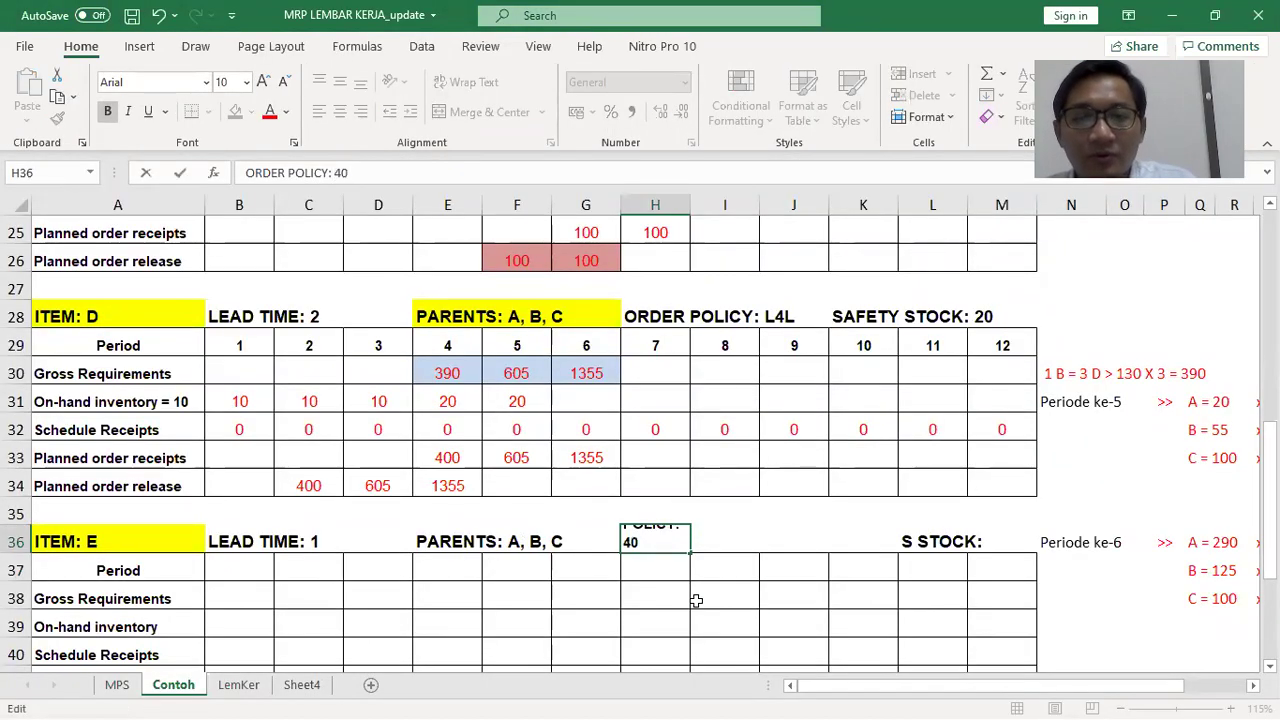
{"action": "left_click", "coordinate": [696, 600]}
Set item E's safety stock to 25
{"action": "key", "text": "alt+Tab"}
{"action": "key", "text": "alt+Tab"}
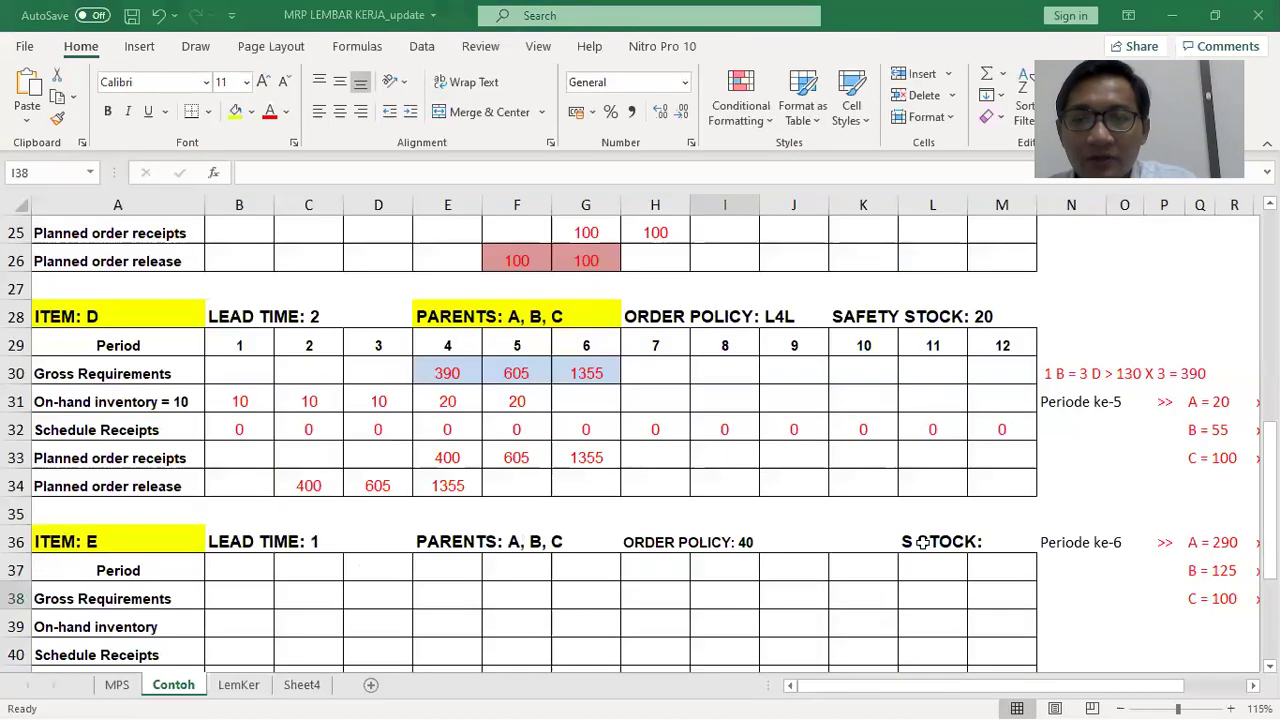
{"action": "left_click", "coordinate": [922, 541]}
{"action": "left_click", "coordinate": [350, 174]}
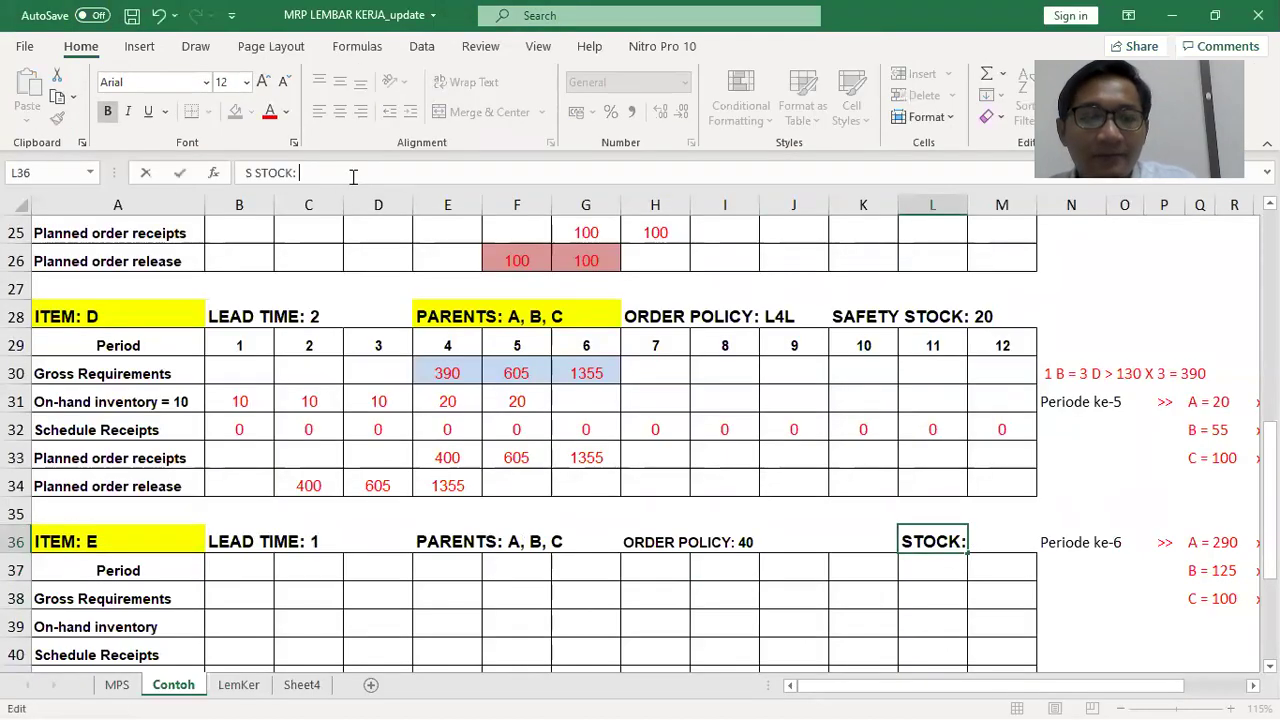
{"action": "type", "text": "25"}
{"action": "left_click", "coordinate": [362, 494]}
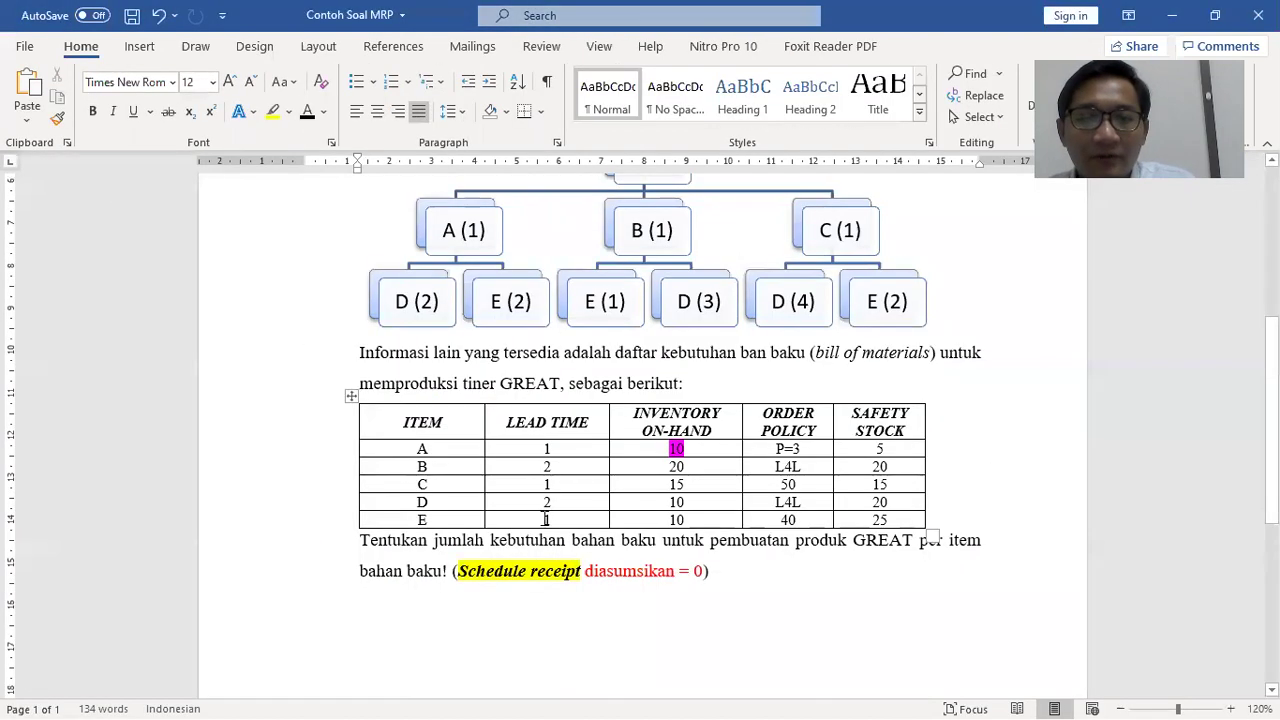
{"action": "key", "text": "alt+Tab"}
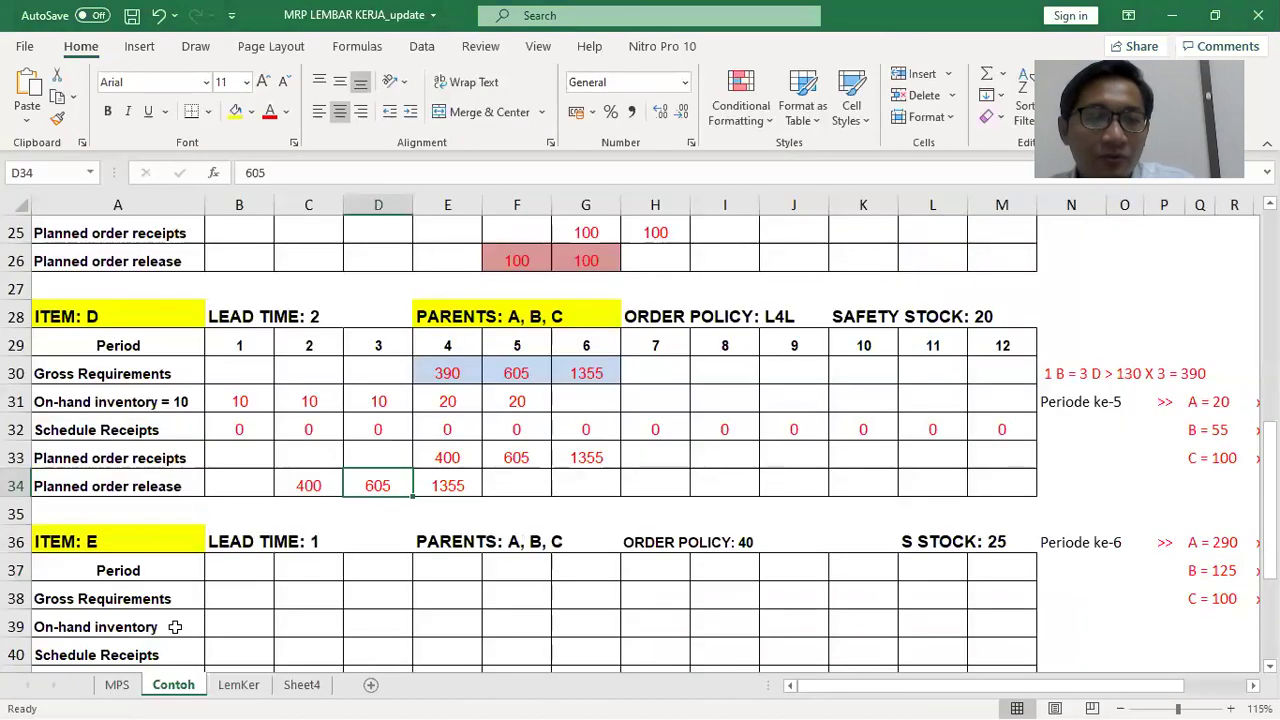
{"action": "left_click", "coordinate": [174, 627]}
Append "= 10" to item E's On-hand inventory label in A39
{"action": "left_click", "coordinate": [394, 176]}
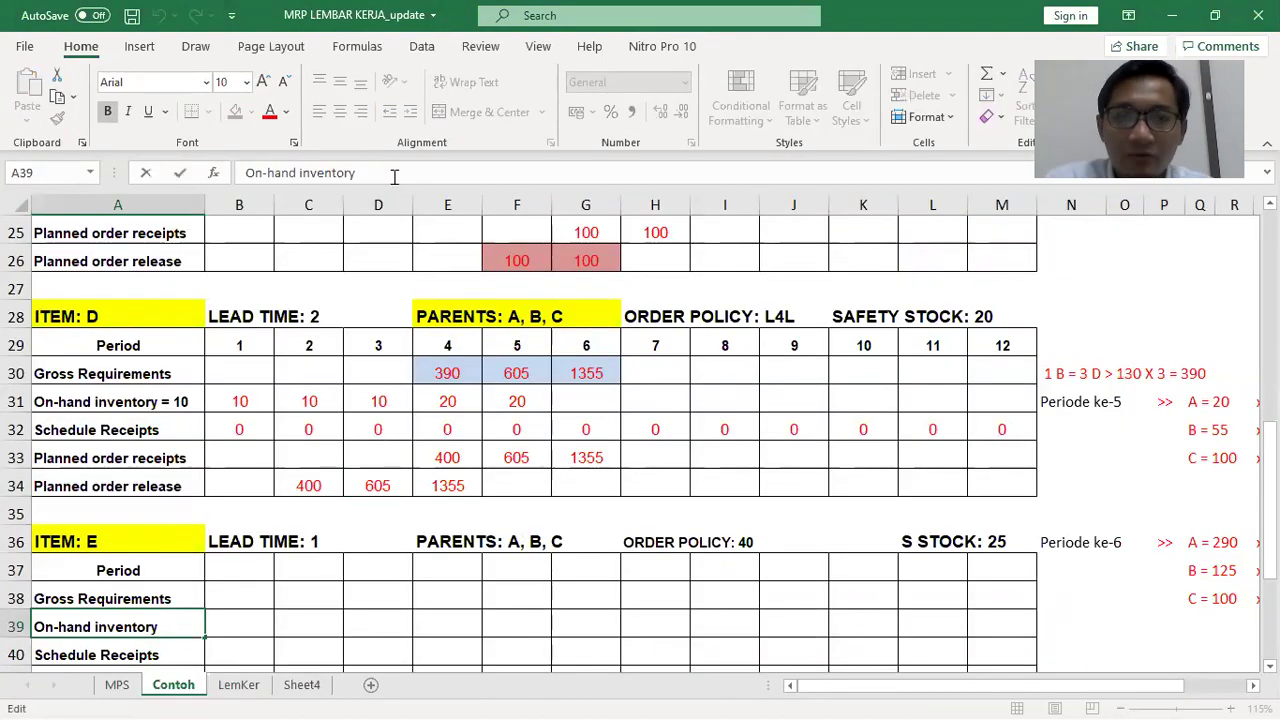
{"action": "type", "text": "= 10"}
{"action": "key", "text": "Return"}
Number item E's periods 1 through 12 across B37:M37
{"action": "scroll", "coordinate": [596, 367], "scroll_direction": "down", "scroll_amount": 3}
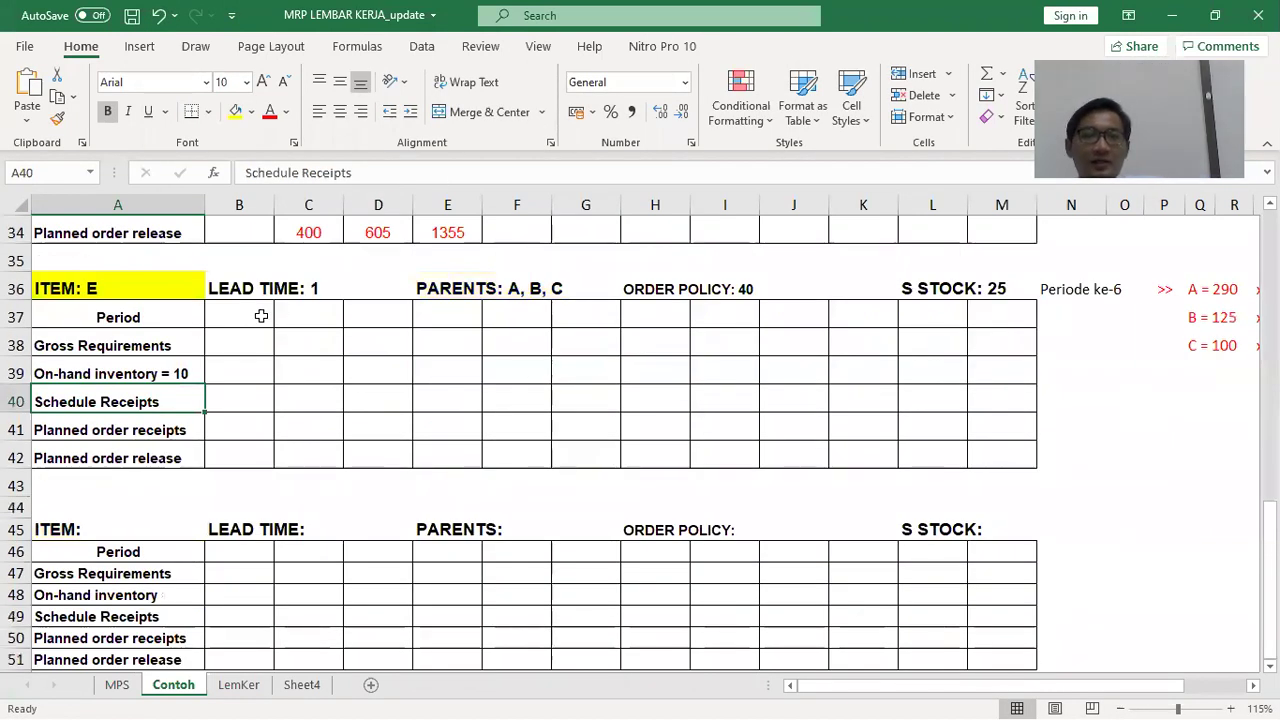
{"action": "left_click", "coordinate": [262, 317]}
{"action": "type", "text": "1\t2\t3\t4\t5\t6\t"}
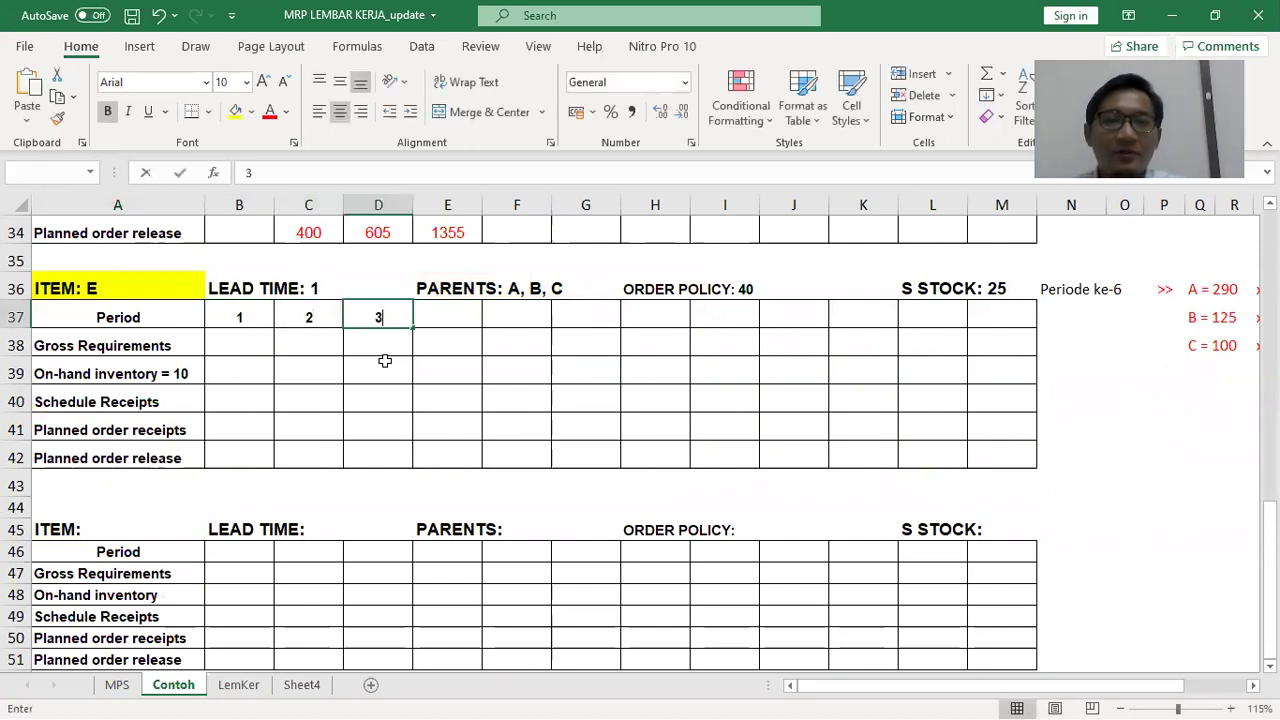
{"action": "type", "text": "7\t8\t9"}
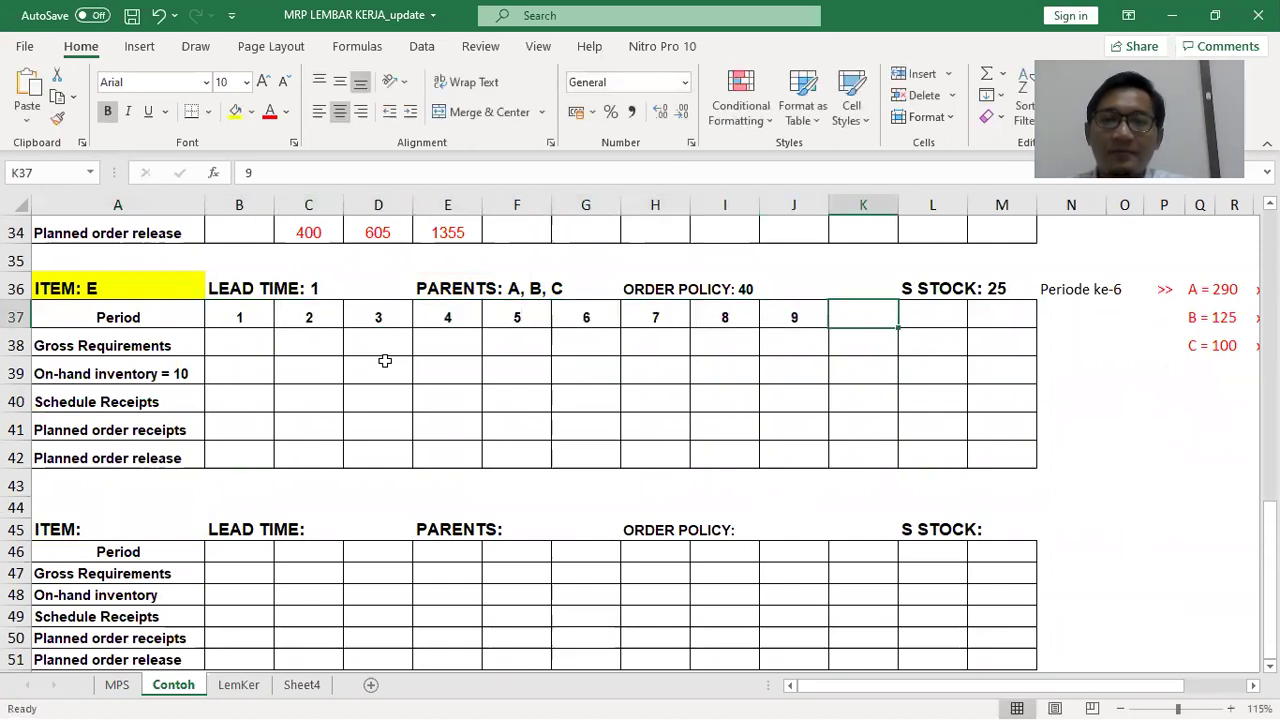
{"action": "type", "text": "\t00"}
{"action": "key", "text": "Tab"}
{"action": "type", "text": "11"}
{"action": "key", "text": "Tab"}
{"action": "type", "text": "1"}
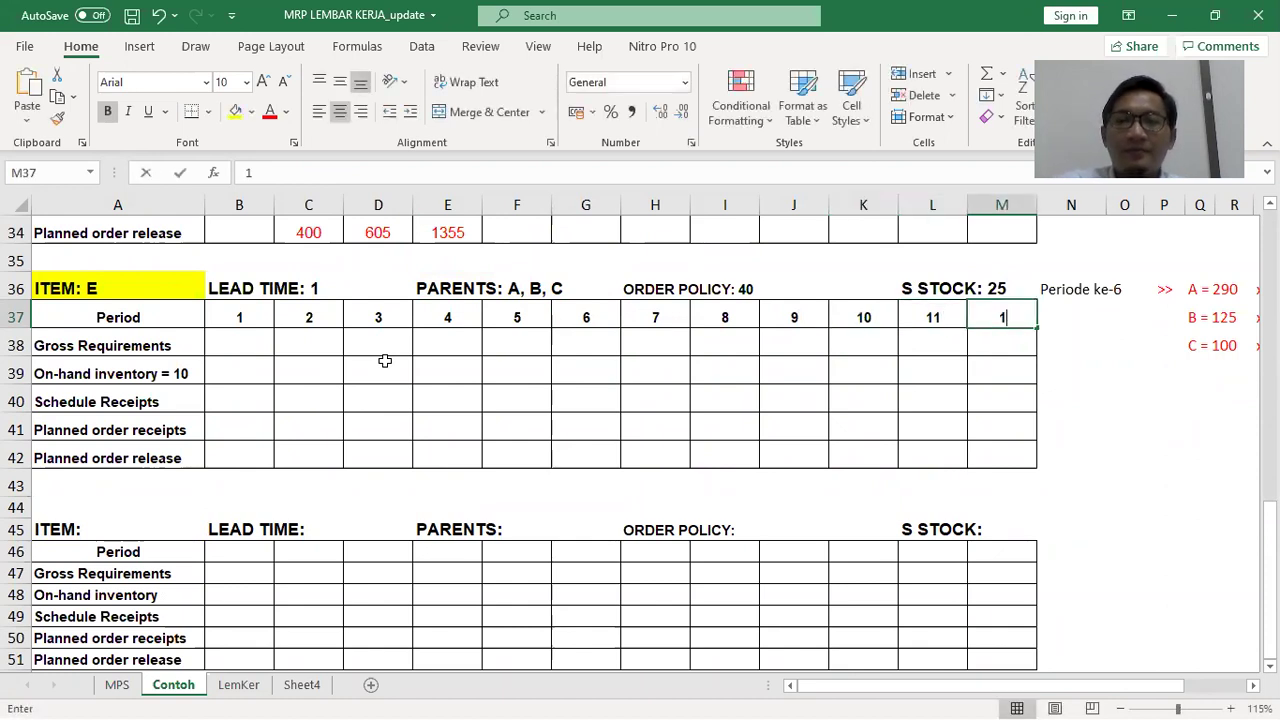
{"action": "type", "text": "2"}
{"action": "key", "text": "Return"}
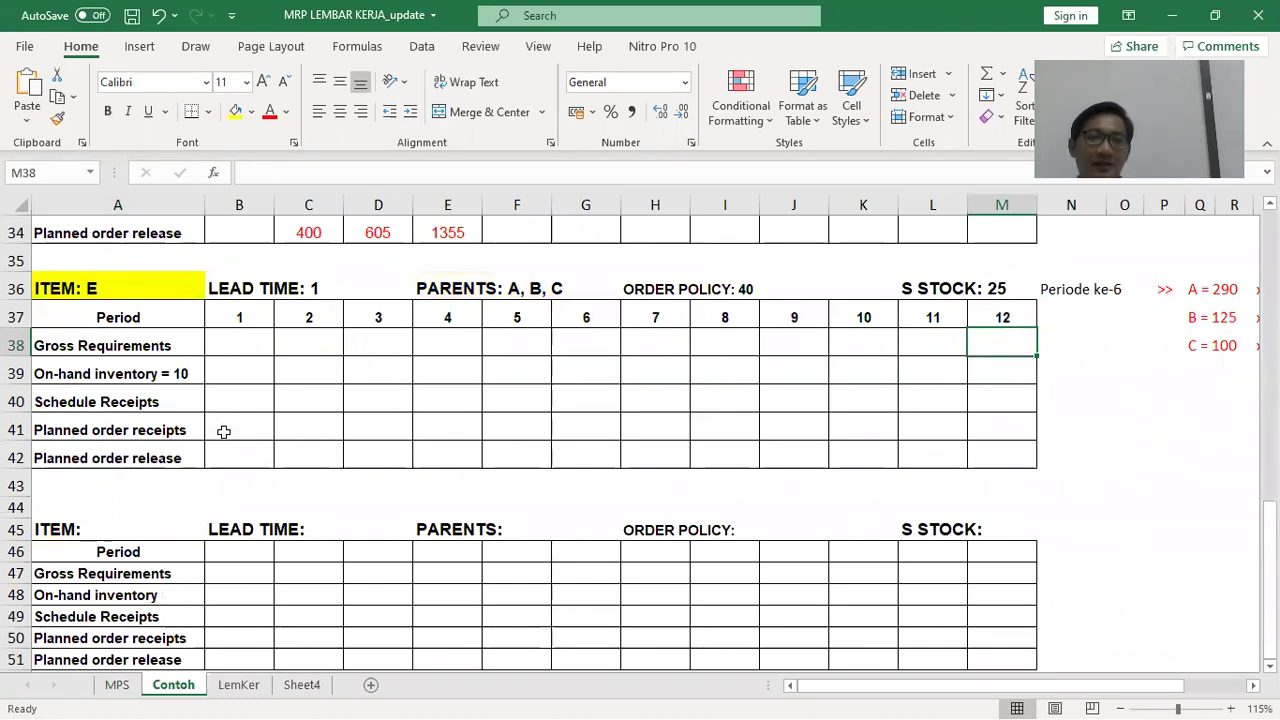
Check item C's planned order release in F26 and item B's in E18
{"action": "scroll", "coordinate": [300, 456], "scroll_direction": "up", "scroll_amount": 6}
{"action": "scroll", "coordinate": [302, 456], "scroll_direction": "down", "scroll_amount": 1}
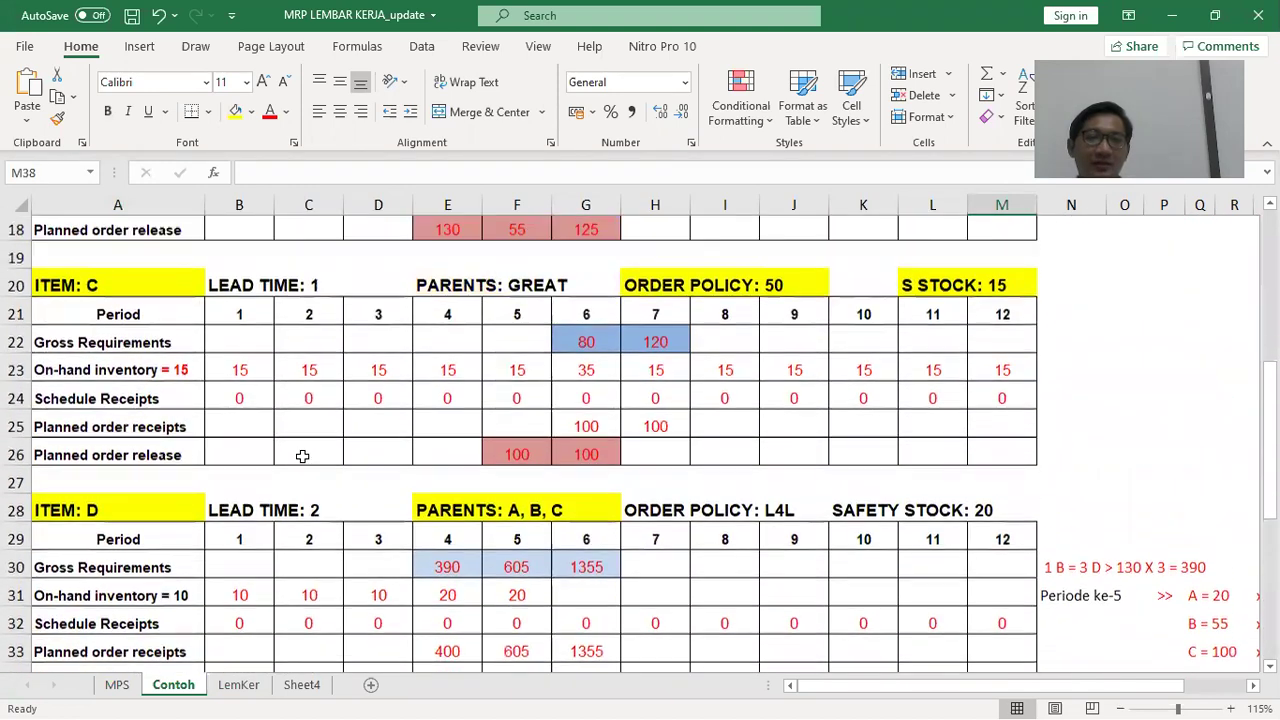
{"action": "scroll", "coordinate": [302, 456], "scroll_direction": "up", "scroll_amount": 6}
{"action": "scroll", "coordinate": [568, 423], "scroll_direction": "down", "scroll_amount": 1}
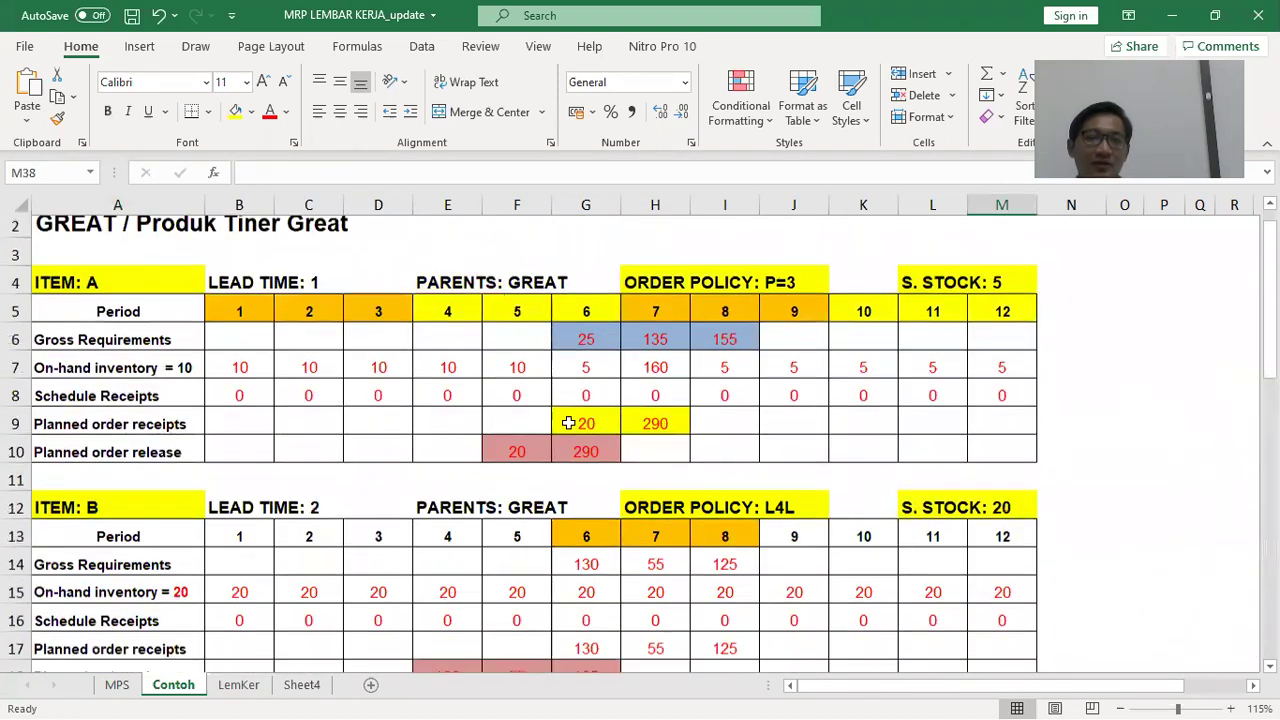
{"action": "scroll", "coordinate": [568, 423], "scroll_direction": "down", "scroll_amount": 10}
{"action": "scroll", "coordinate": [455, 366], "scroll_direction": "up", "scroll_amount": 5}
{"action": "scroll", "coordinate": [456, 375], "scroll_direction": "down", "scroll_amount": 2}
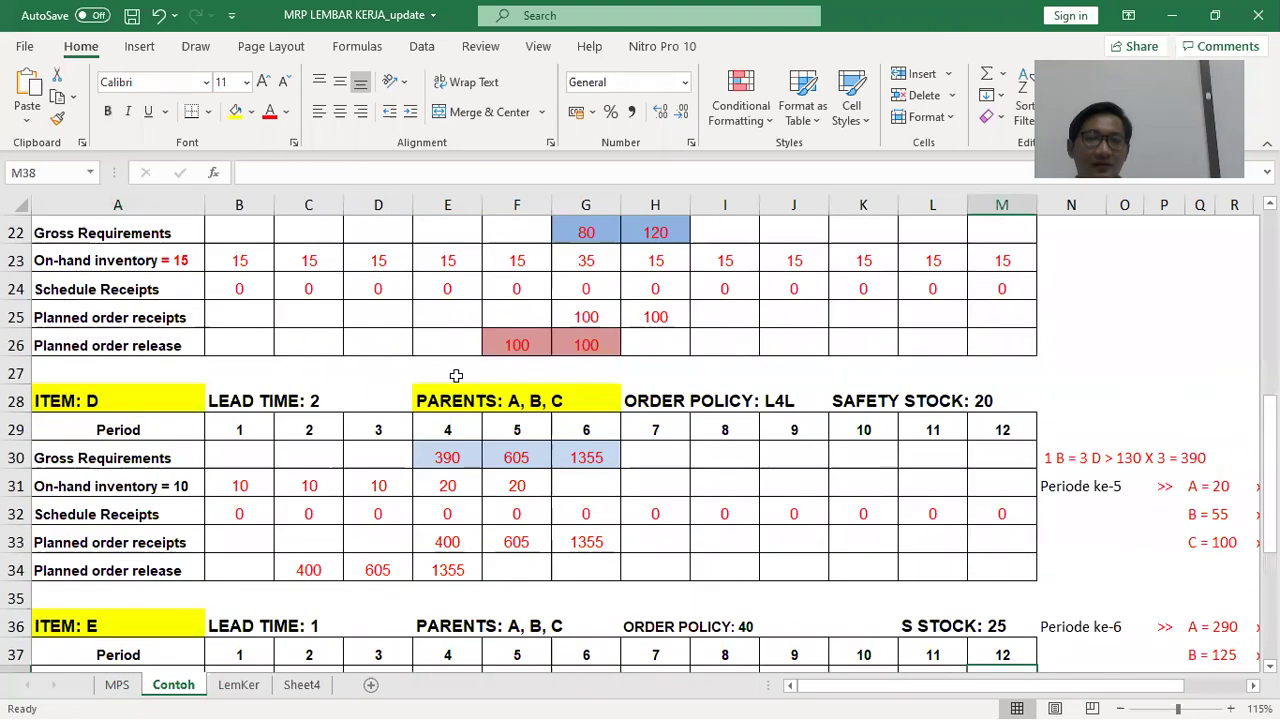
{"action": "scroll", "coordinate": [455, 375], "scroll_direction": "down", "scroll_amount": 2}
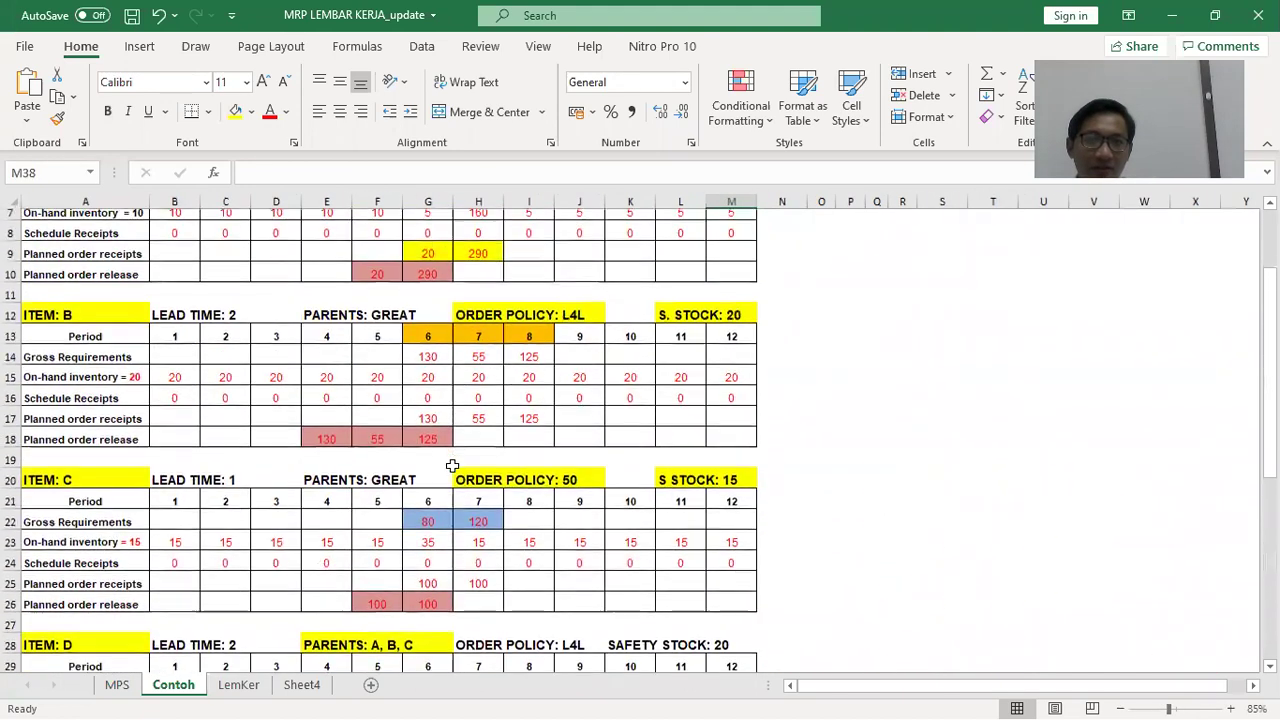
{"action": "left_click", "coordinate": [371, 608]}
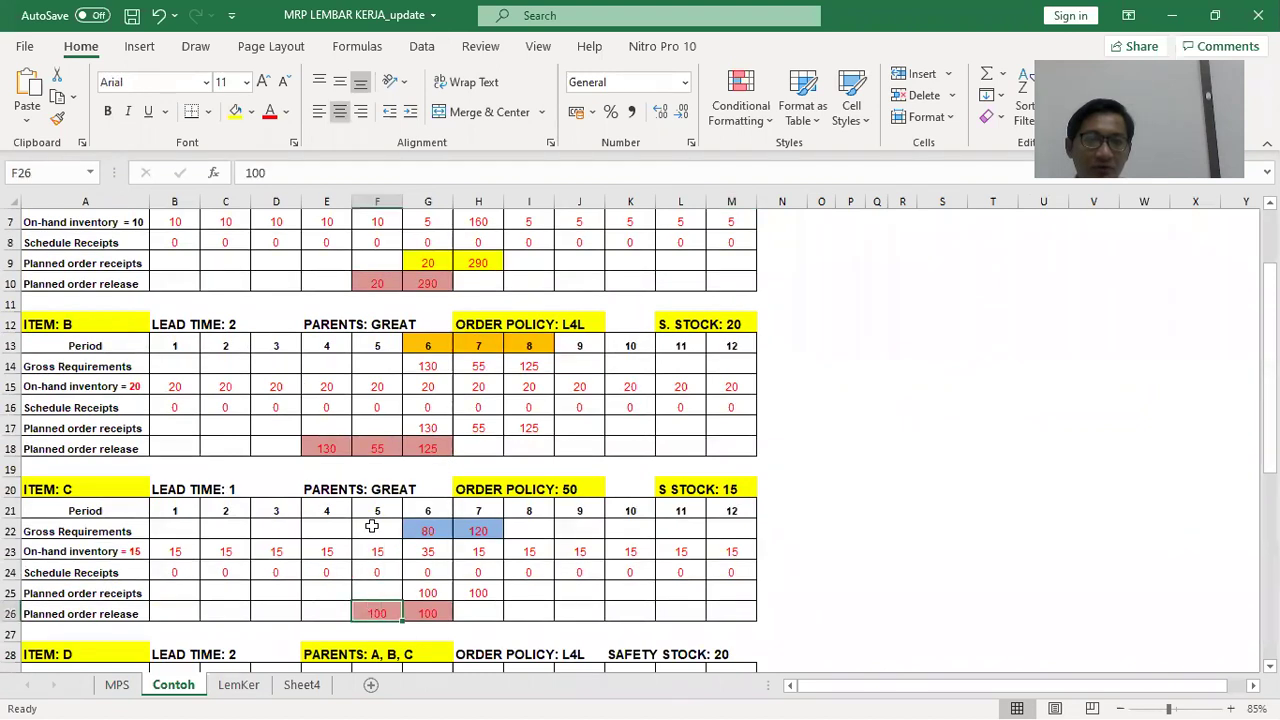
{"action": "left_click", "coordinate": [312, 449]}
{"action": "scroll", "coordinate": [320, 440], "scroll_direction": "up", "scroll_amount": 2}
{"action": "scroll", "coordinate": [330, 430], "scroll_direction": "down", "scroll_amount": 2}
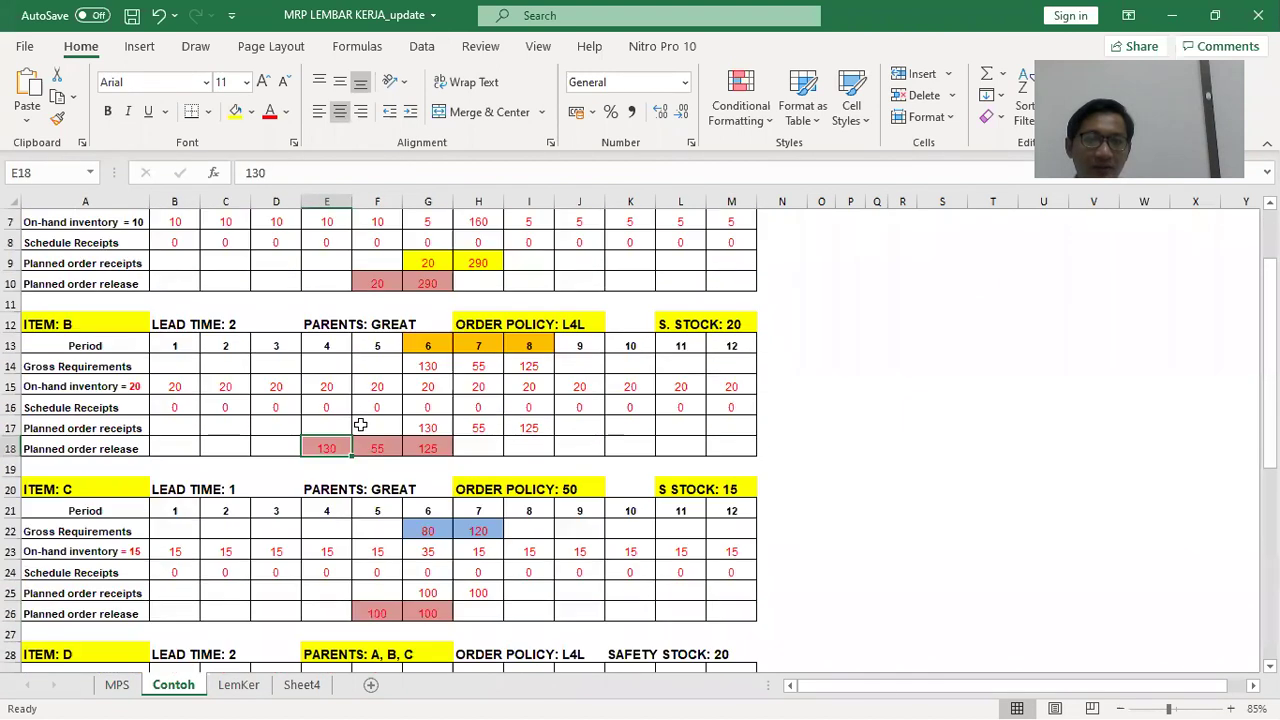
{"action": "scroll", "coordinate": [330, 438], "scroll_direction": "down", "scroll_amount": 6}
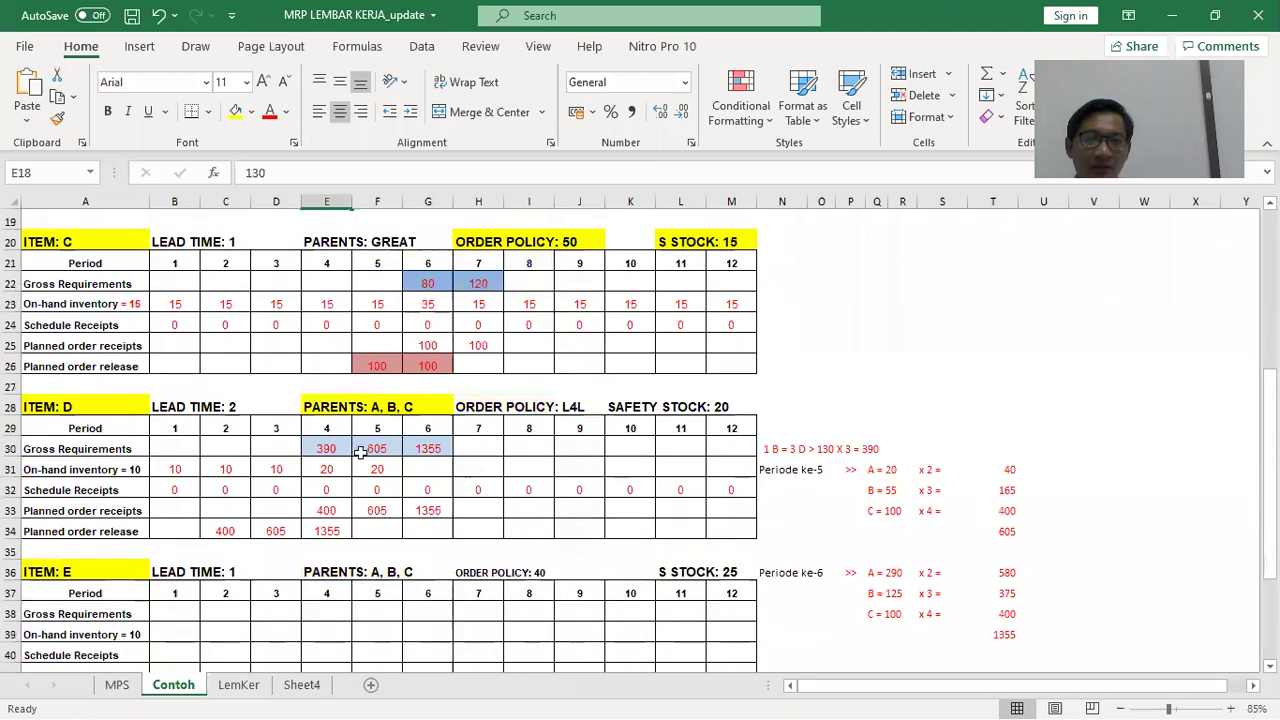
Move the calculation notes block N30:T39 up to N25:T34, leaving N38 free
{"action": "left_click", "coordinate": [785, 548]}
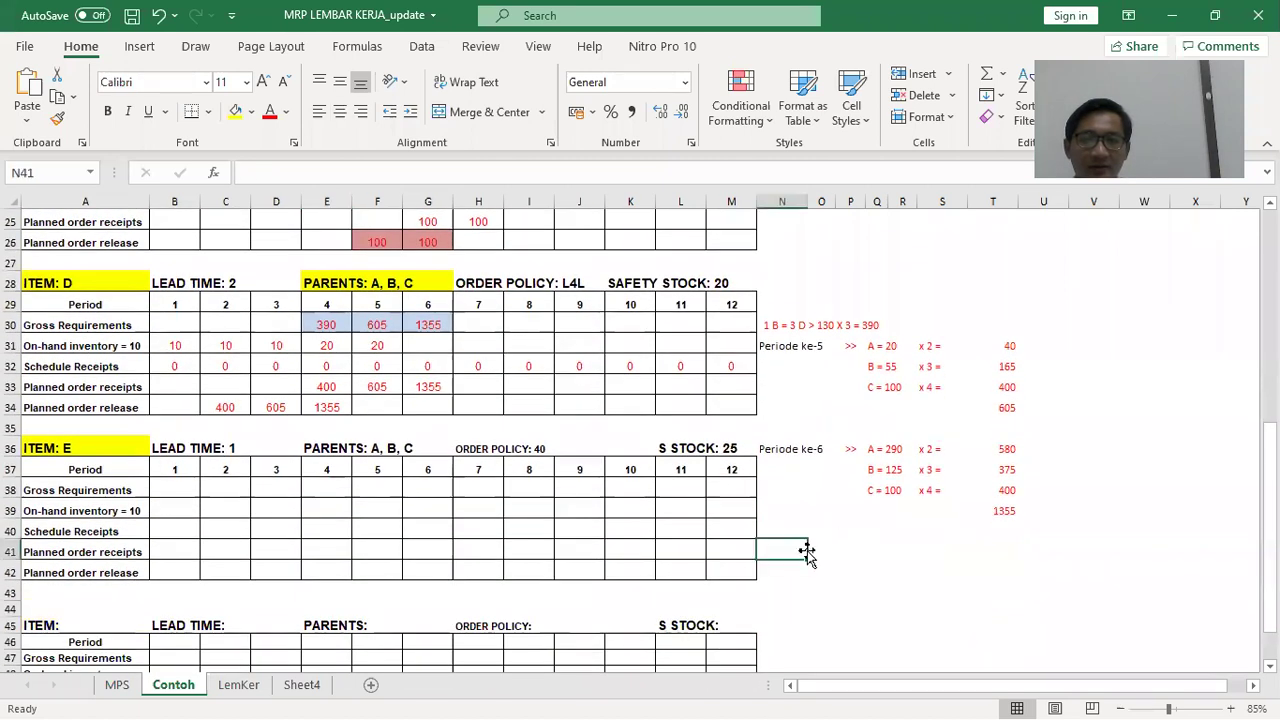
{"action": "left_click_drag", "start_coordinate": [765, 318], "coordinate": [1012, 512]}
{"action": "left_click_drag", "start_coordinate": [796, 310], "coordinate": [795, 221]}
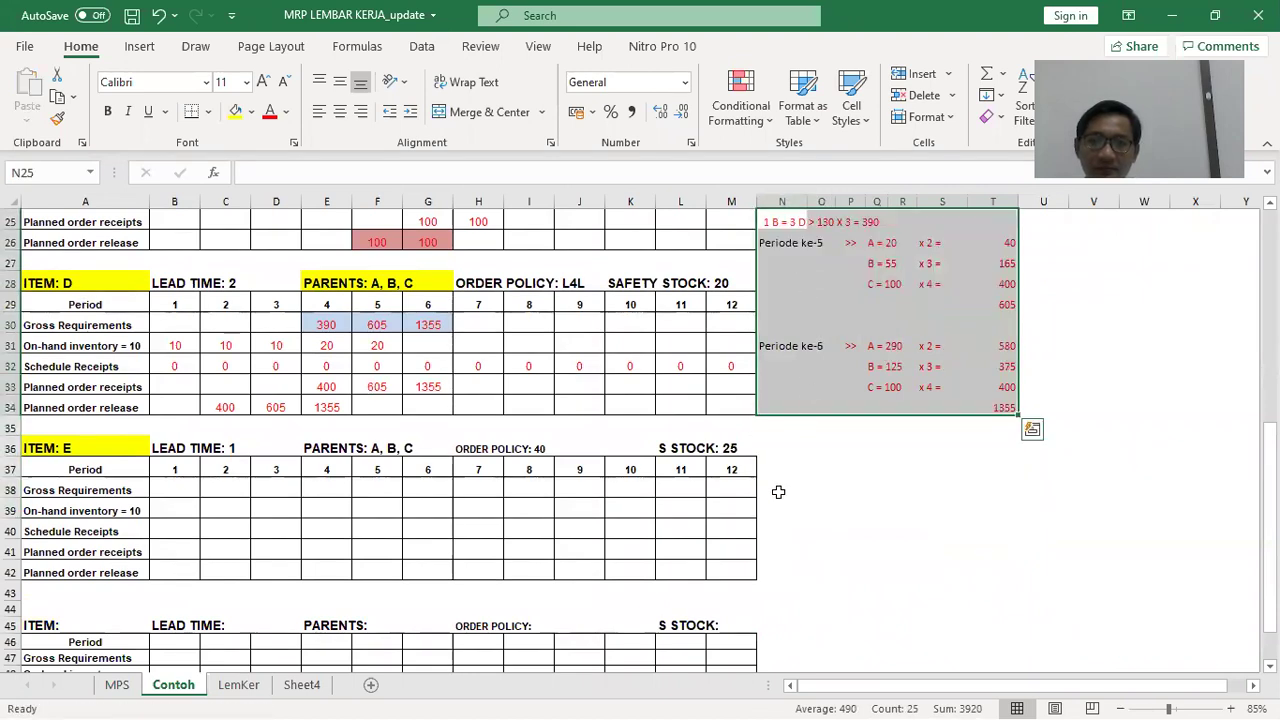
{"action": "left_click", "coordinate": [786, 489]}
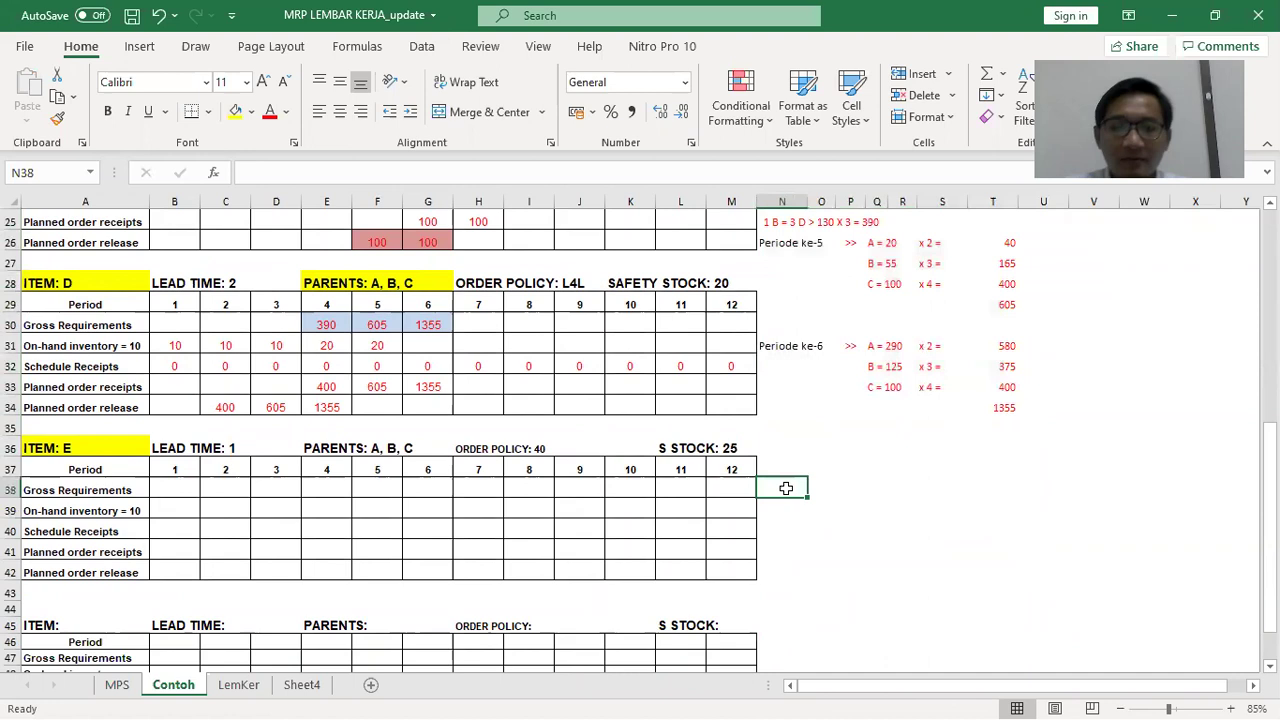
Start a 'Periode 4 >>' side note in row 38 with the B entry
{"action": "type", "text": "Periode 4"}
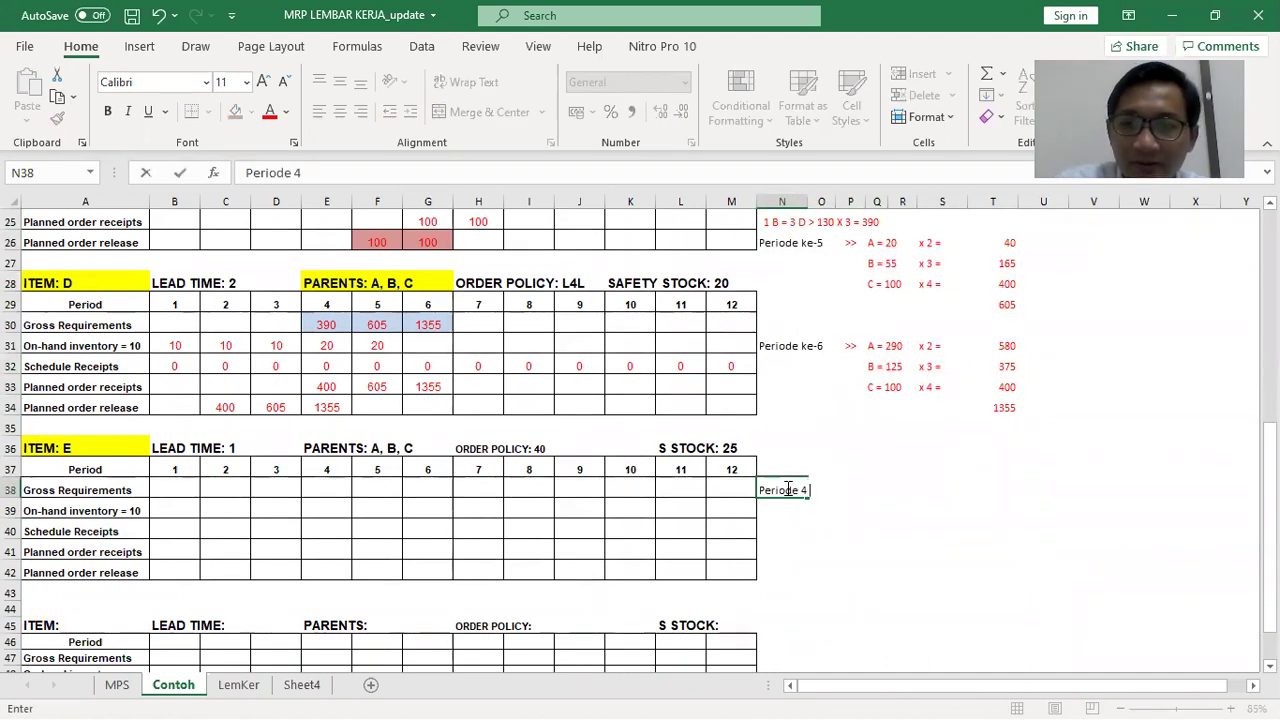
{"action": "type", "text": " >>"}
{"action": "key", "text": "Tab"}
{"action": "key", "text": "Tab"}
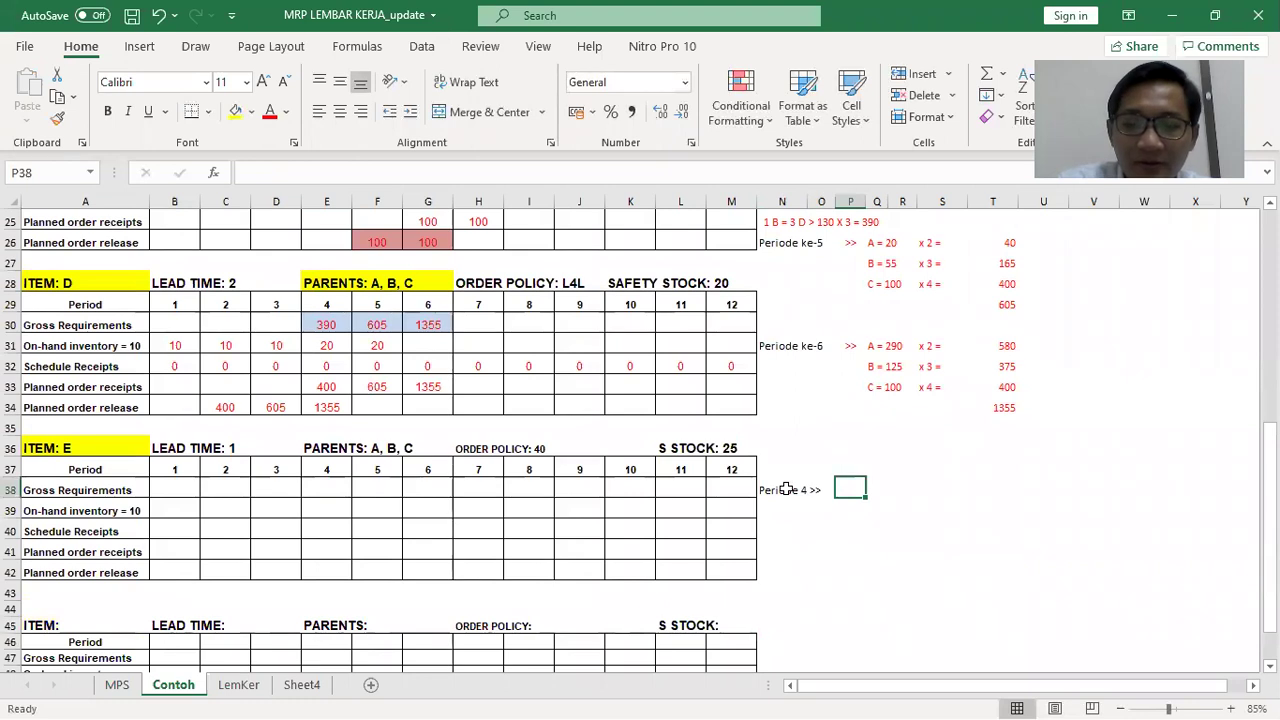
{"action": "type", "text": "="}
{"action": "key", "text": "BackSpace"}
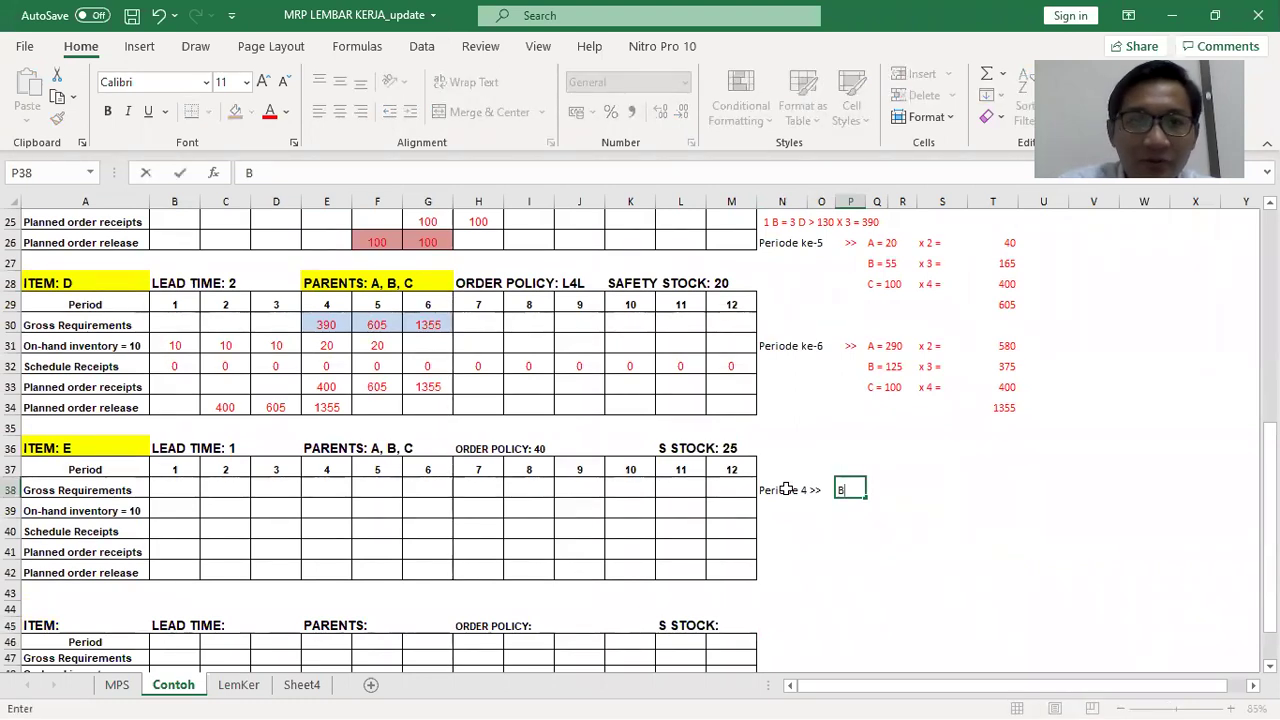
{"action": "key", "text": "Tab"}
{"action": "scroll", "coordinate": [742, 488], "scroll_direction": "up", "scroll_amount": 3}
{"action": "scroll", "coordinate": [375, 400], "scroll_direction": "up", "scroll_amount": 2}
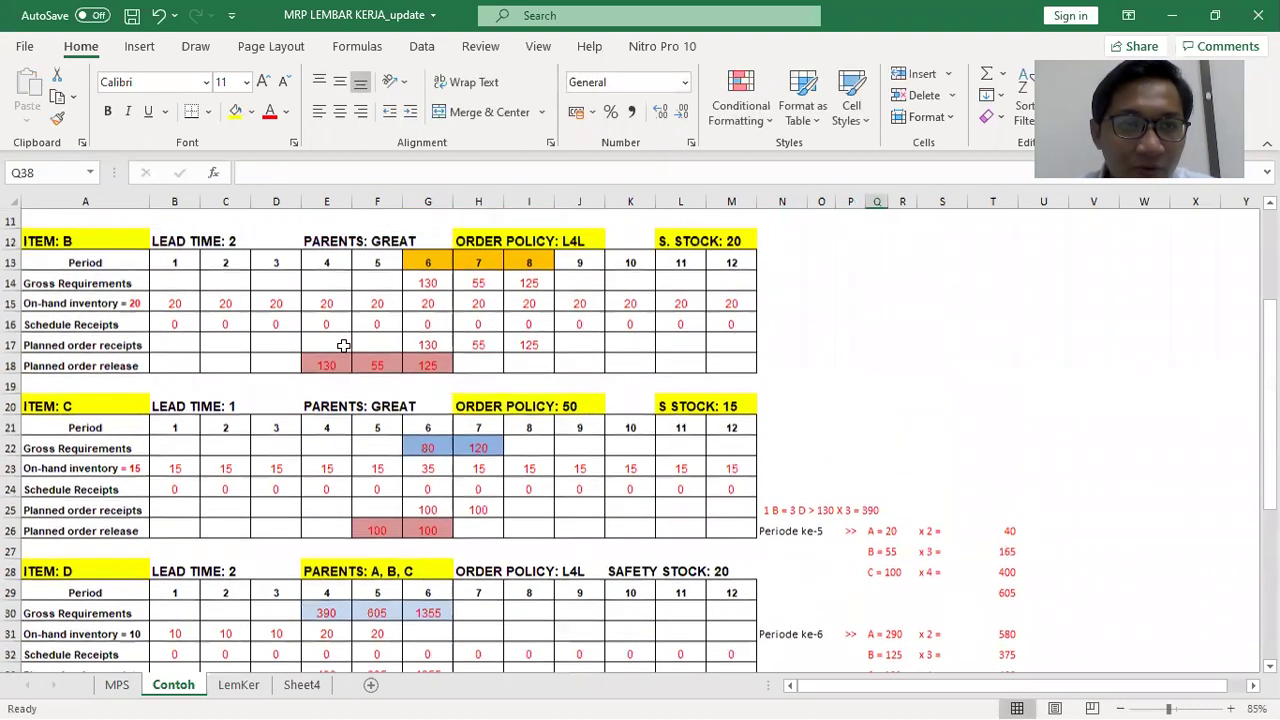
{"action": "scroll", "coordinate": [384, 402], "scroll_direction": "down", "scroll_amount": 6}
{"action": "left_click", "coordinate": [848, 428]}
{"action": "left_click", "coordinate": [497, 170]}
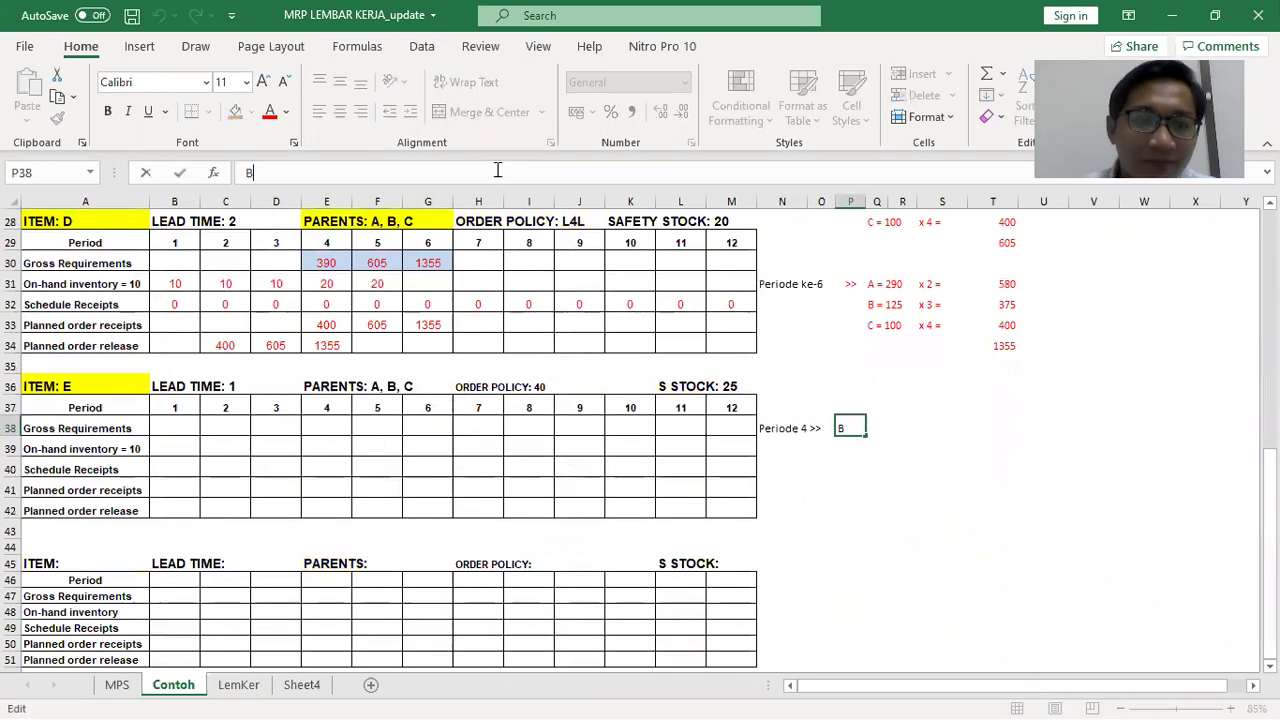
{"action": "type", "text": "= 100"}
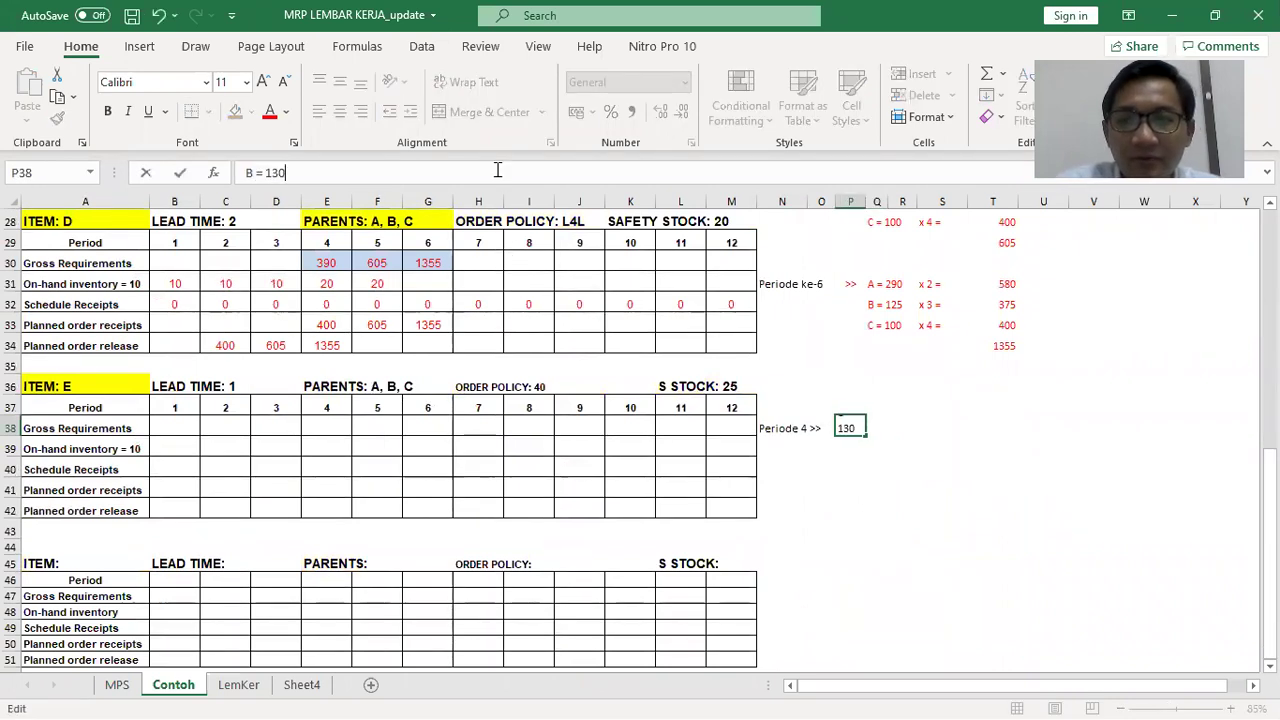
{"action": "key", "text": "Tab"}
{"action": "key", "text": "Tab"}
Complete the period 4 side note as x 1 = 130
{"action": "key", "text": "alt+Tab"}
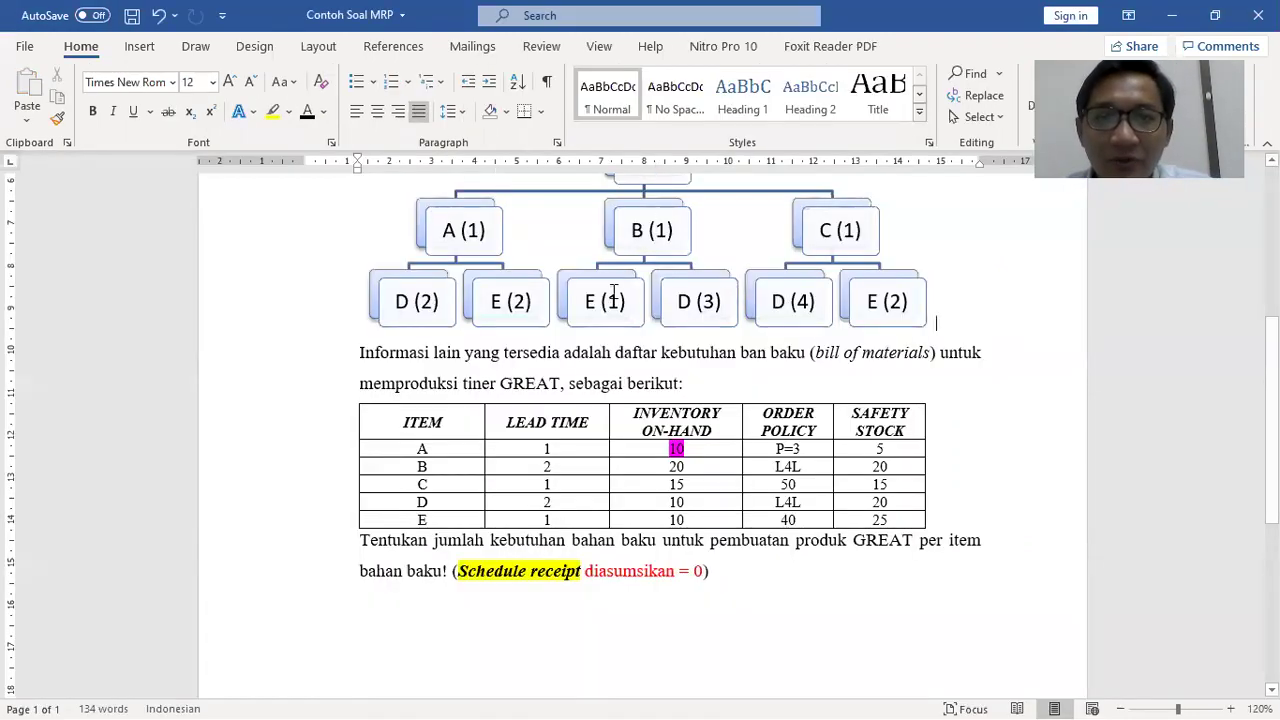
{"action": "key", "text": "alt+Tab"}
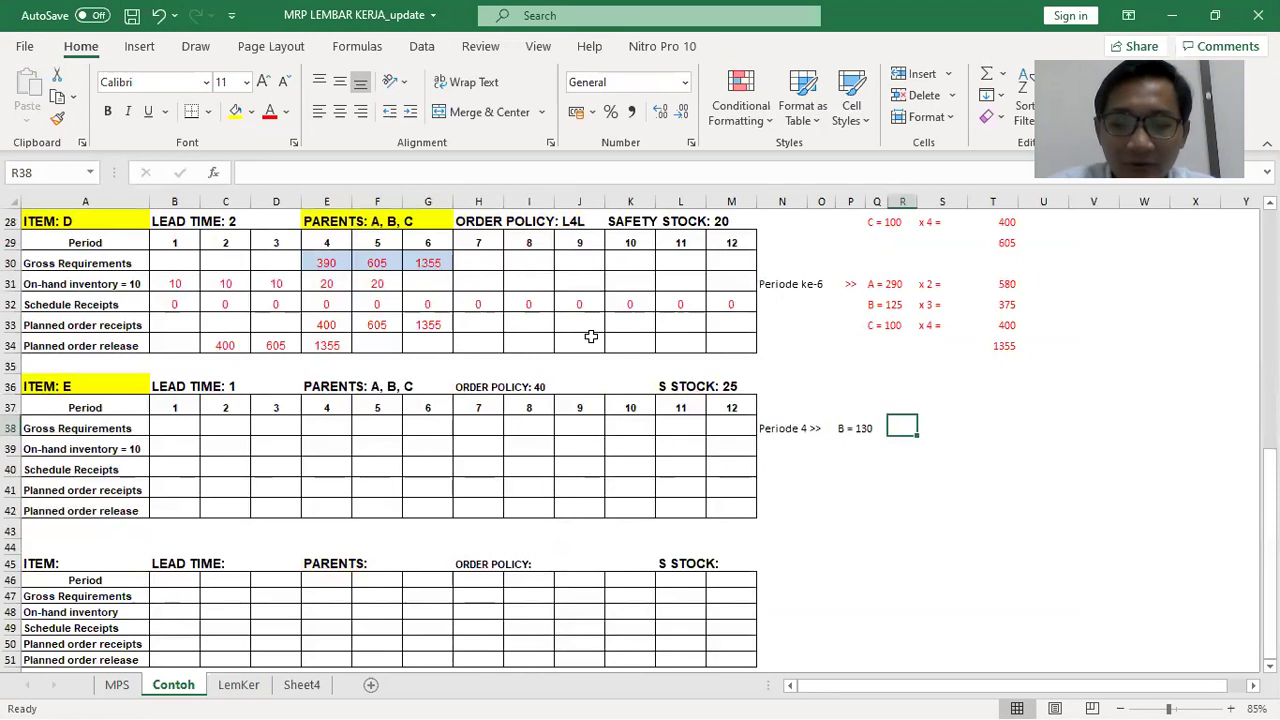
{"action": "type", "text": "x 1"}
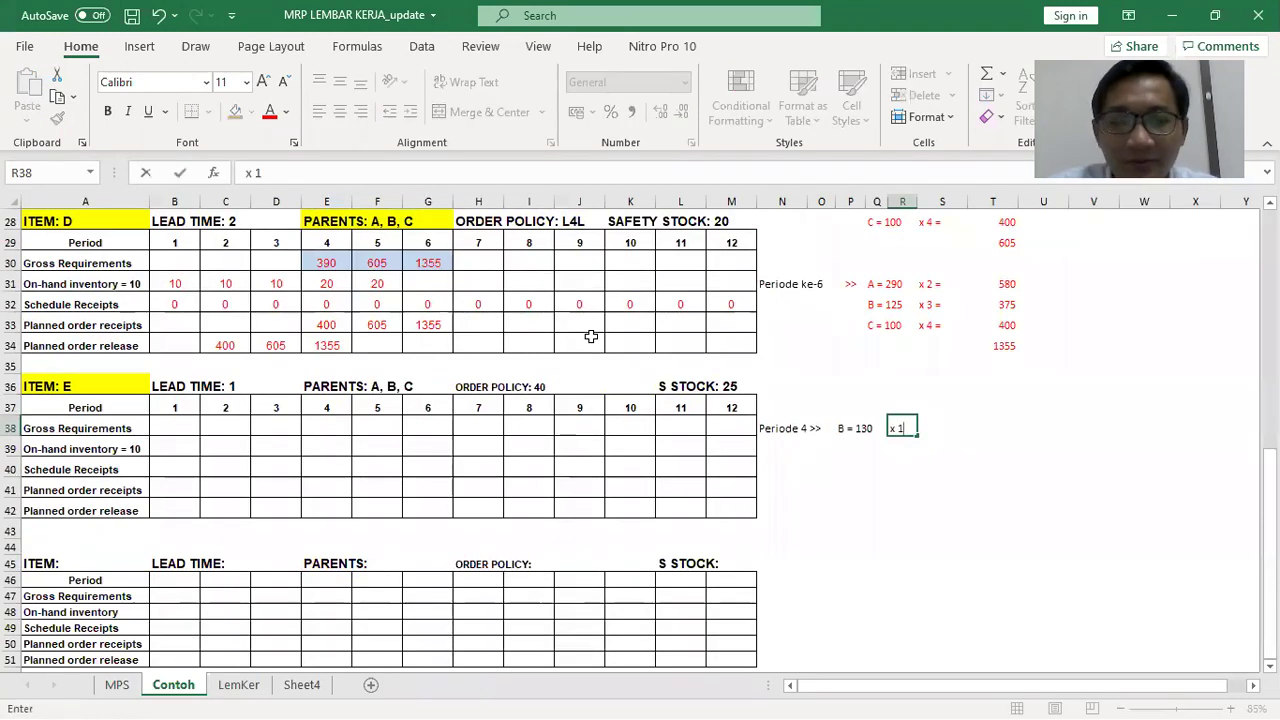
{"action": "key", "text": "Tab"}
{"action": "type", "text": "="}
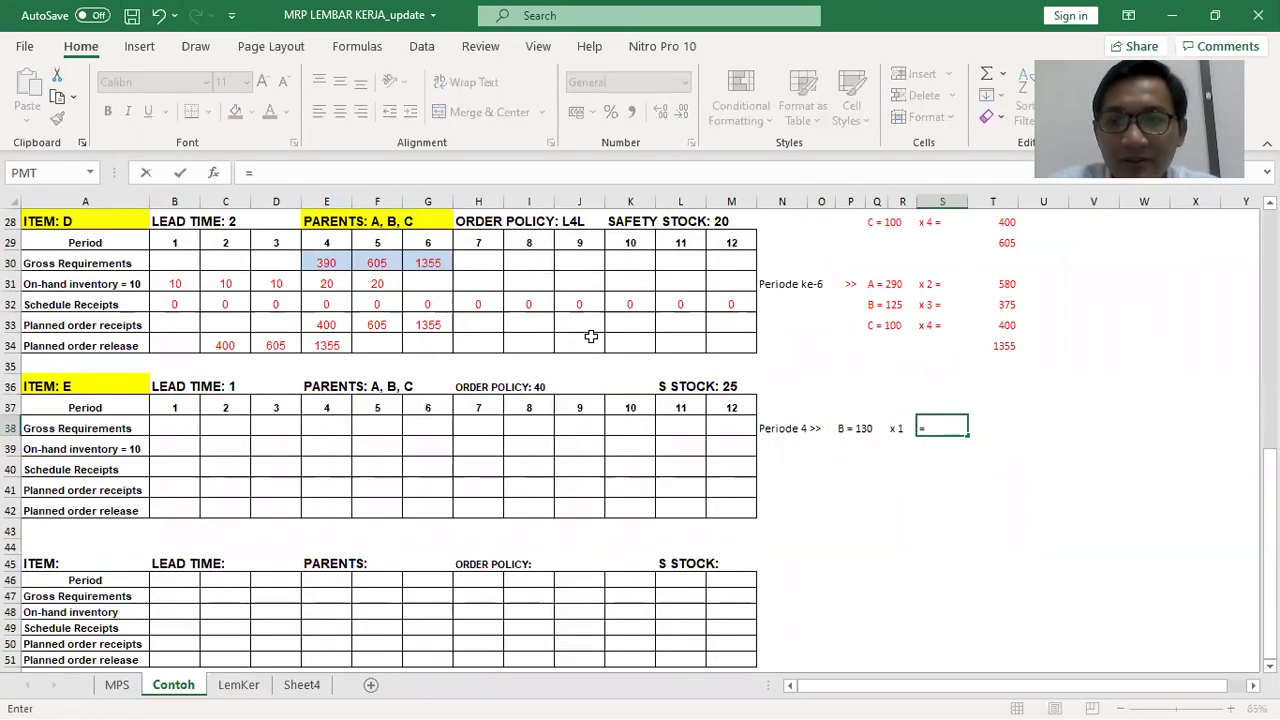
{"action": "key", "text": "Escape"}
{"action": "key", "text": "Left"}
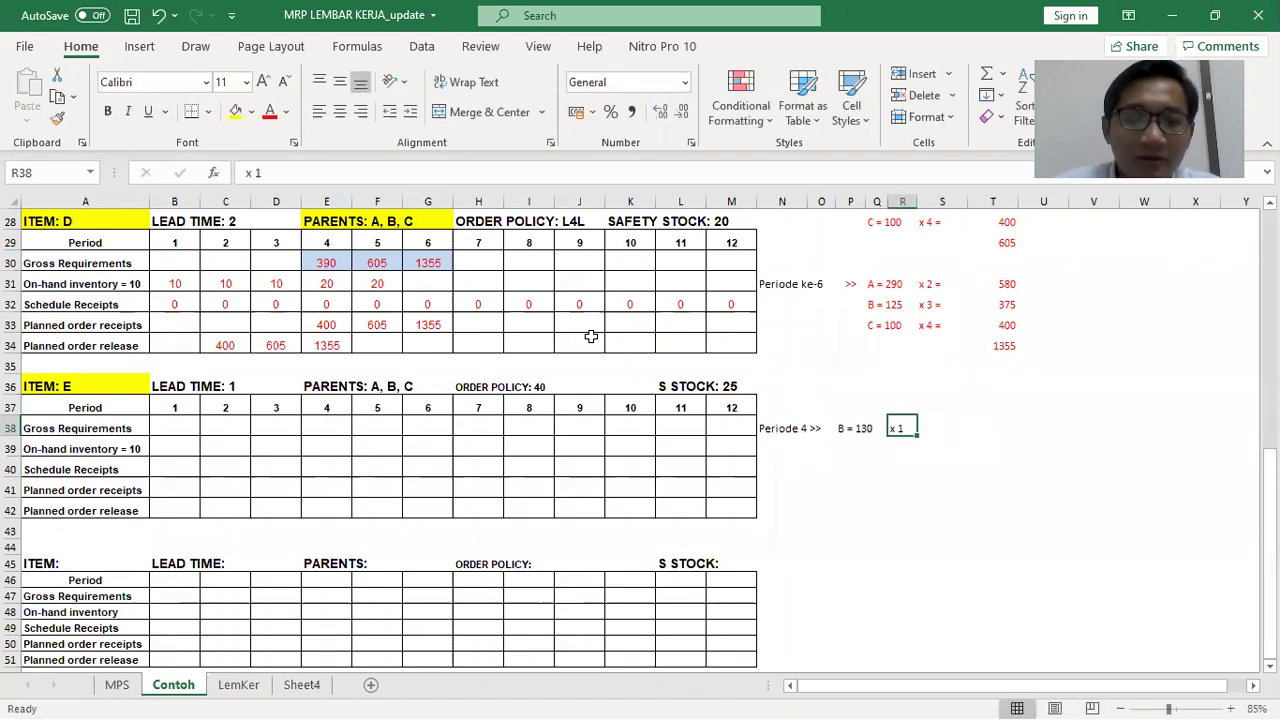
{"action": "key", "text": "F2"}
{"action": "key", "text": "Tab"}
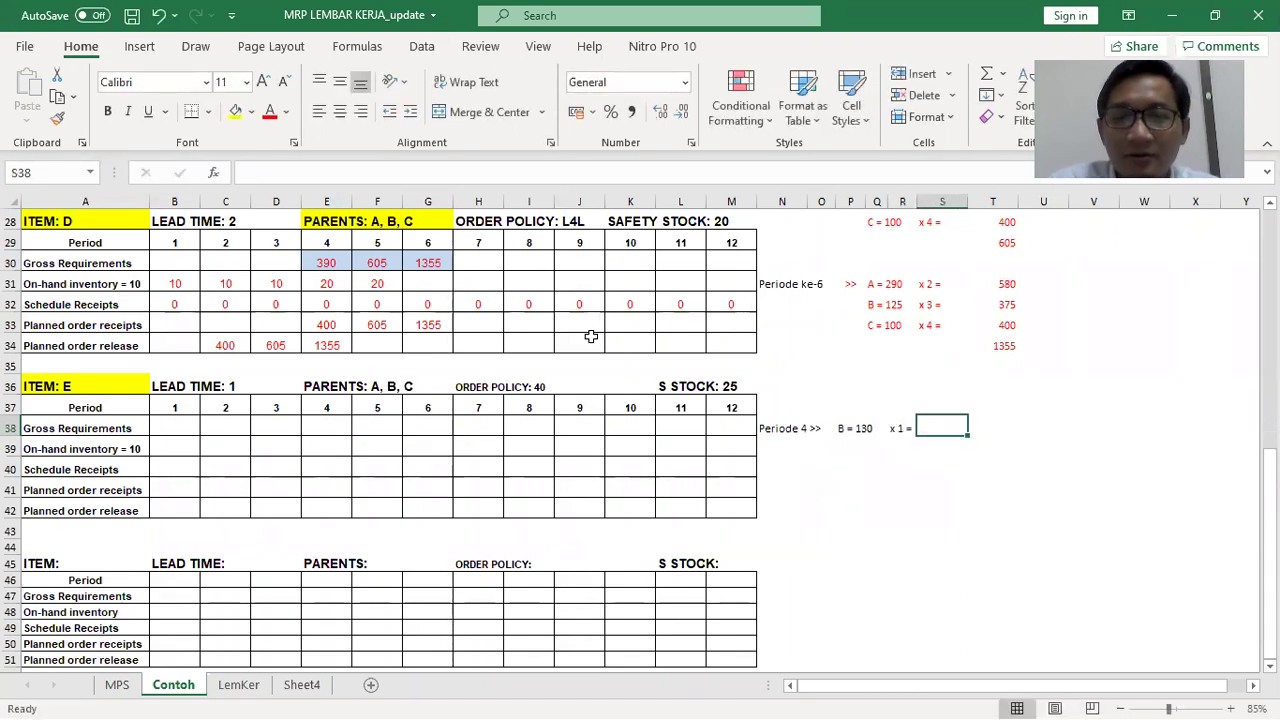
{"action": "type", "text": "130"}
{"action": "key", "text": "Return"}
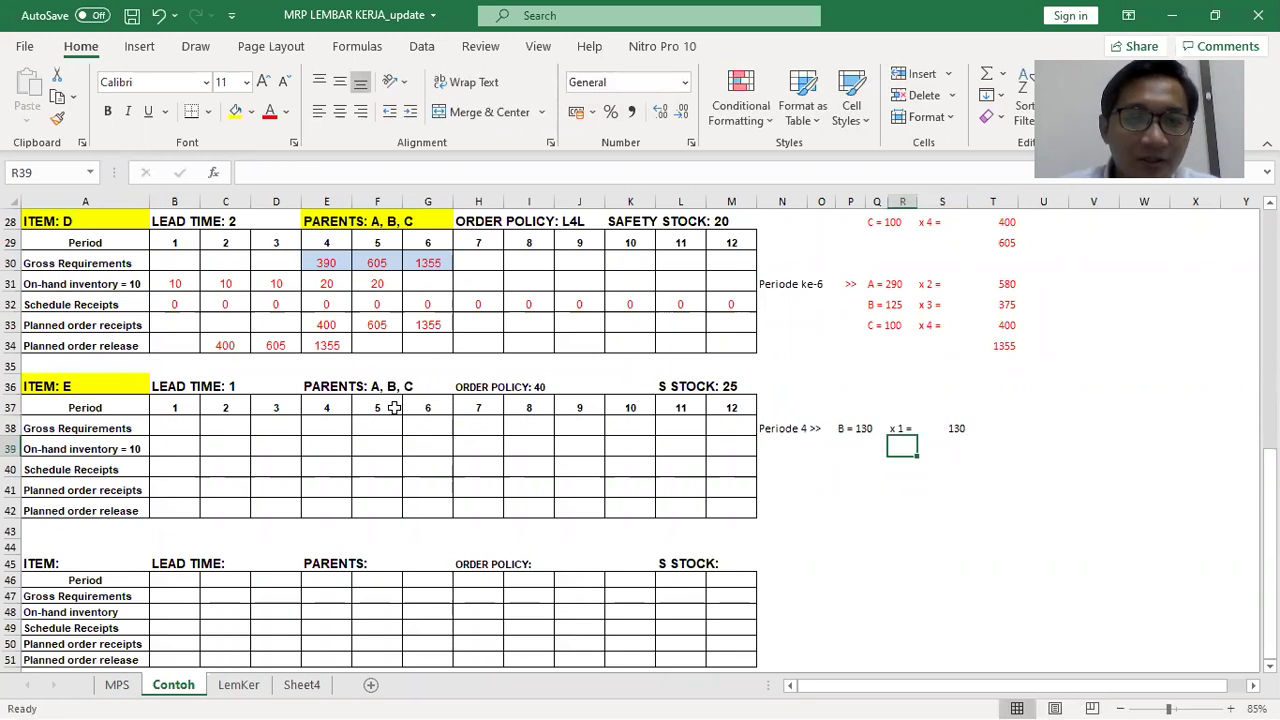
Enter 130 as item E's period 4 gross requirement in E38
{"action": "left_click", "coordinate": [325, 425]}
{"action": "type", "text": "130"}
{"action": "key", "text": "Return"}
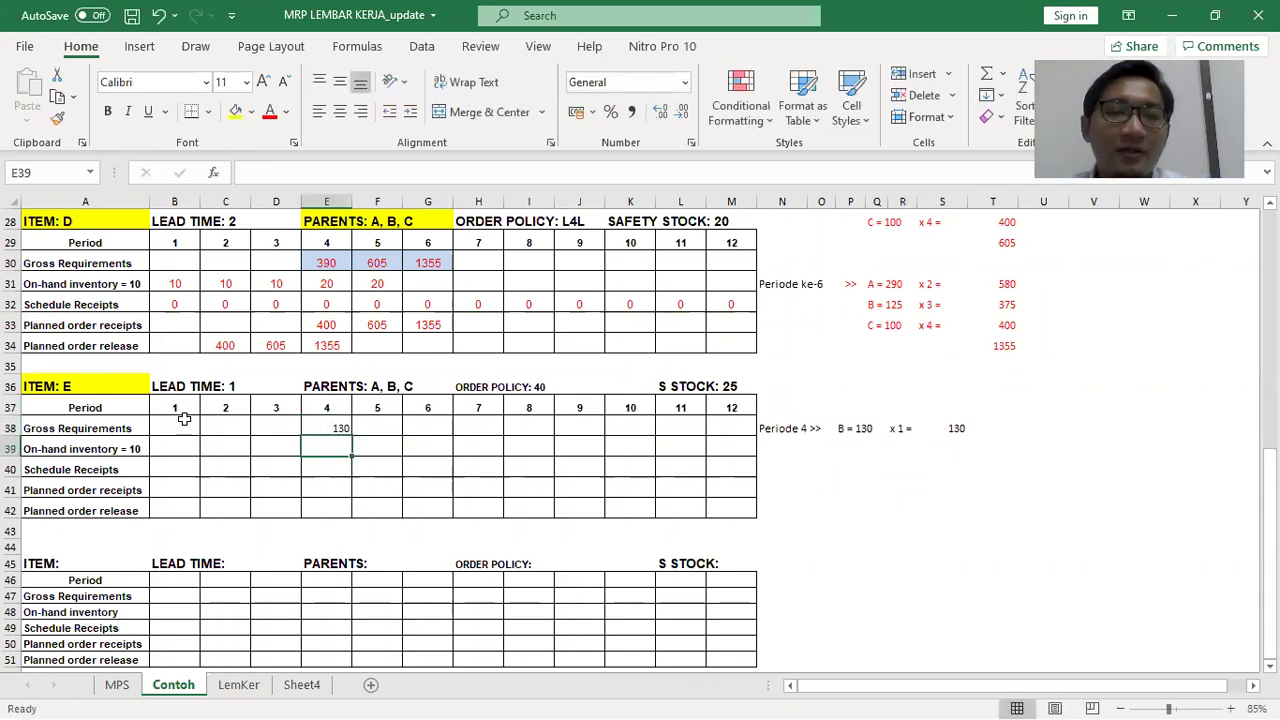
{"action": "left_click", "coordinate": [184, 420]}
{"action": "left_click_drag", "start_coordinate": [184, 420], "coordinate": [740, 500]}
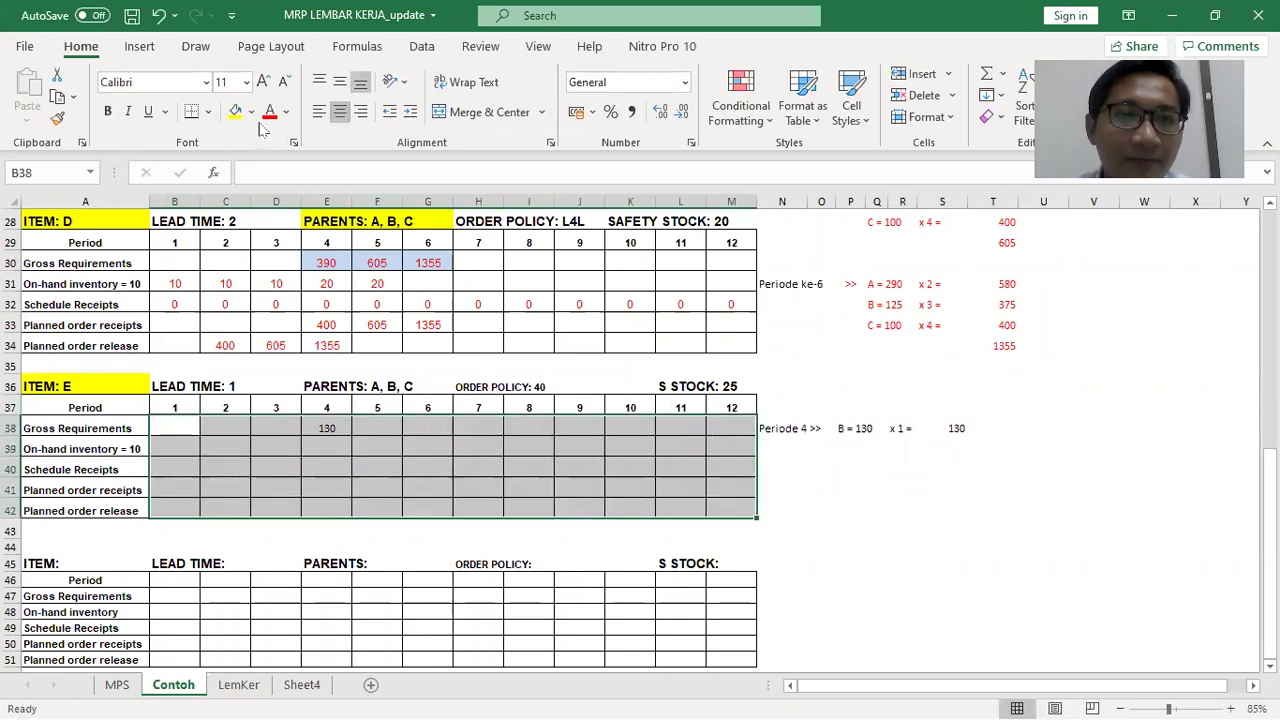
{"action": "left_click", "coordinate": [336, 430]}
{"action": "left_click", "coordinate": [368, 428]}
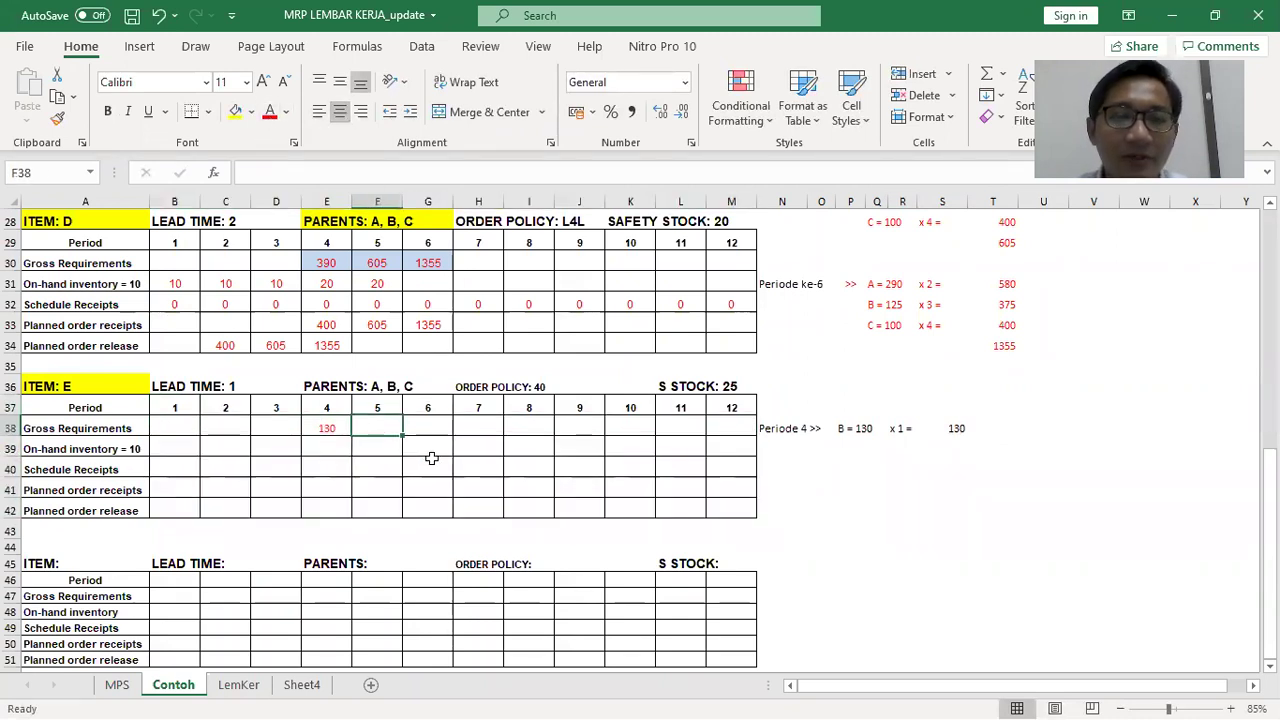
{"action": "scroll", "coordinate": [431, 458], "scroll_direction": "up", "scroll_amount": 5}
{"action": "scroll", "coordinate": [790, 468], "scroll_direction": "down", "scroll_amount": 3}
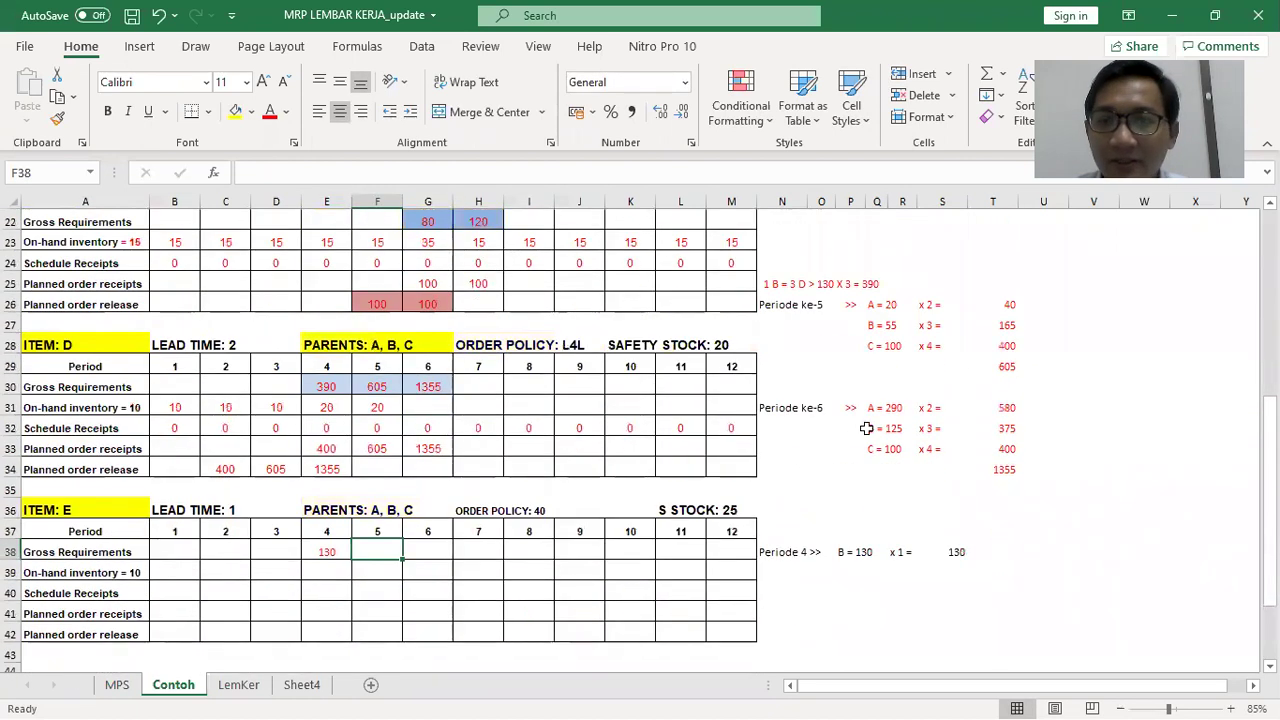
Copy the period 5 calculation block and paste it beside item E's table
{"action": "left_click_drag", "start_coordinate": [872, 304], "coordinate": [944, 340]}
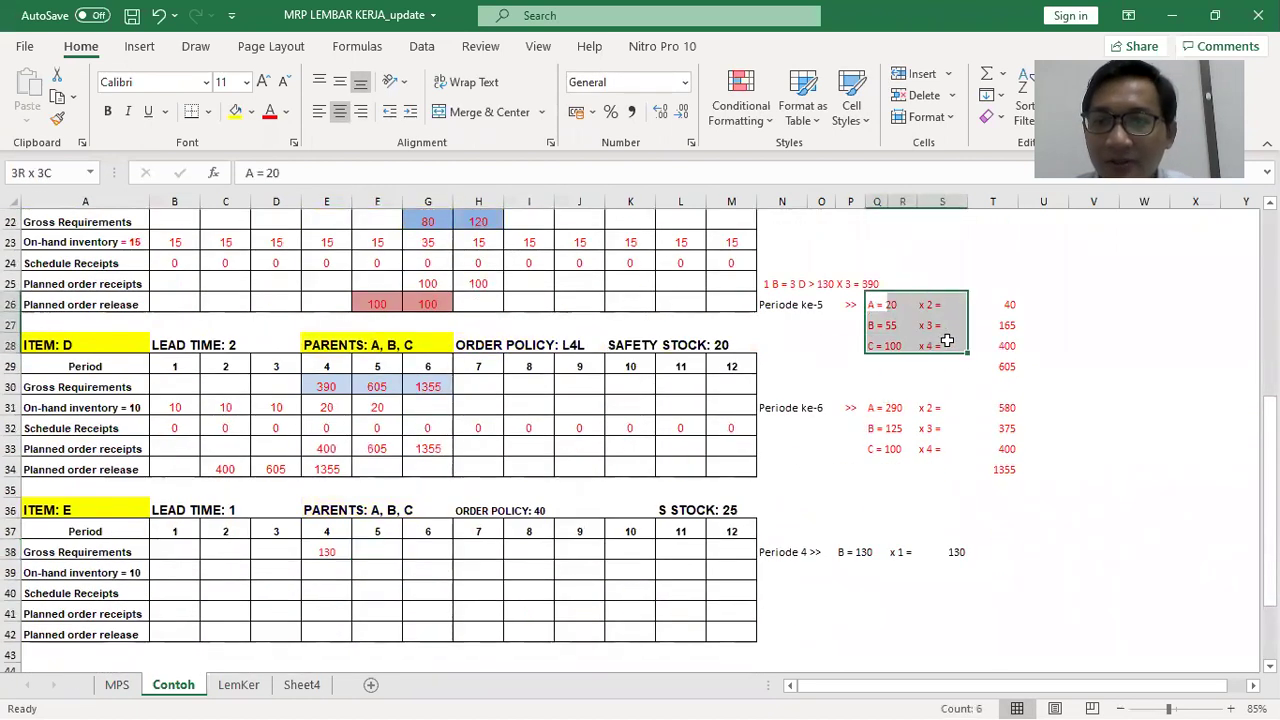
{"action": "key", "text": "ctrl+c"}
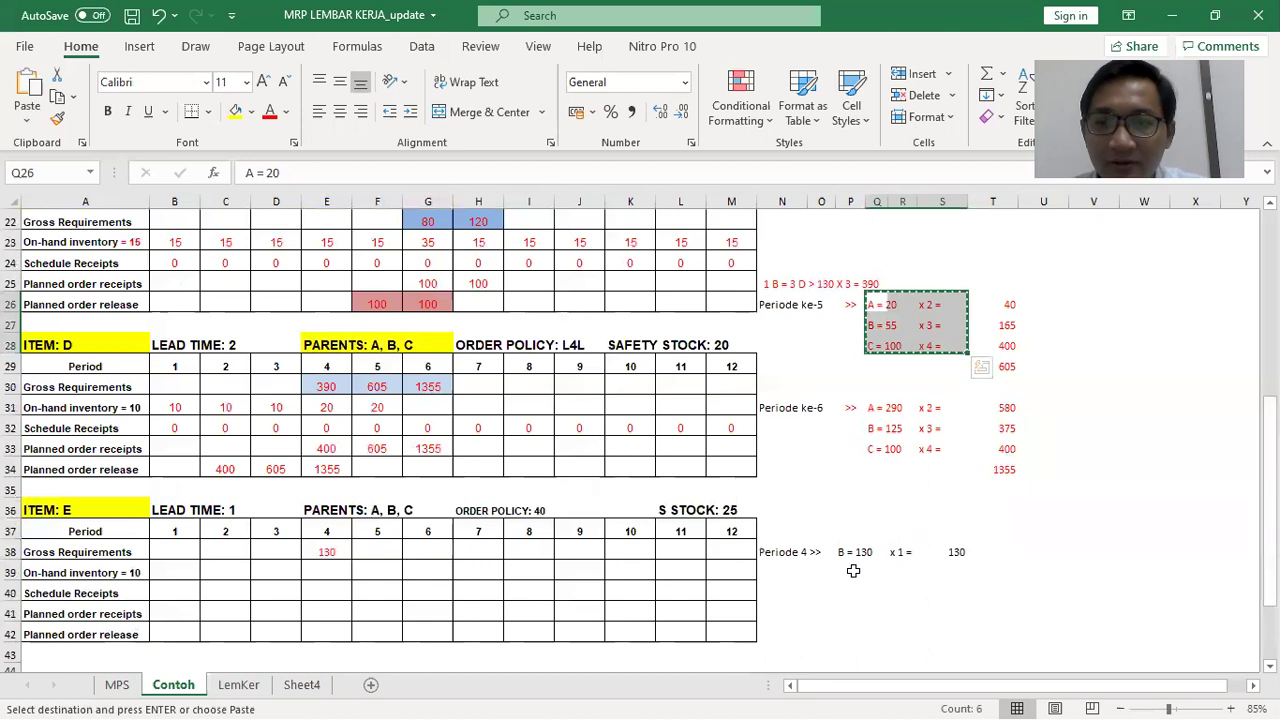
{"action": "left_click", "coordinate": [850, 570]}
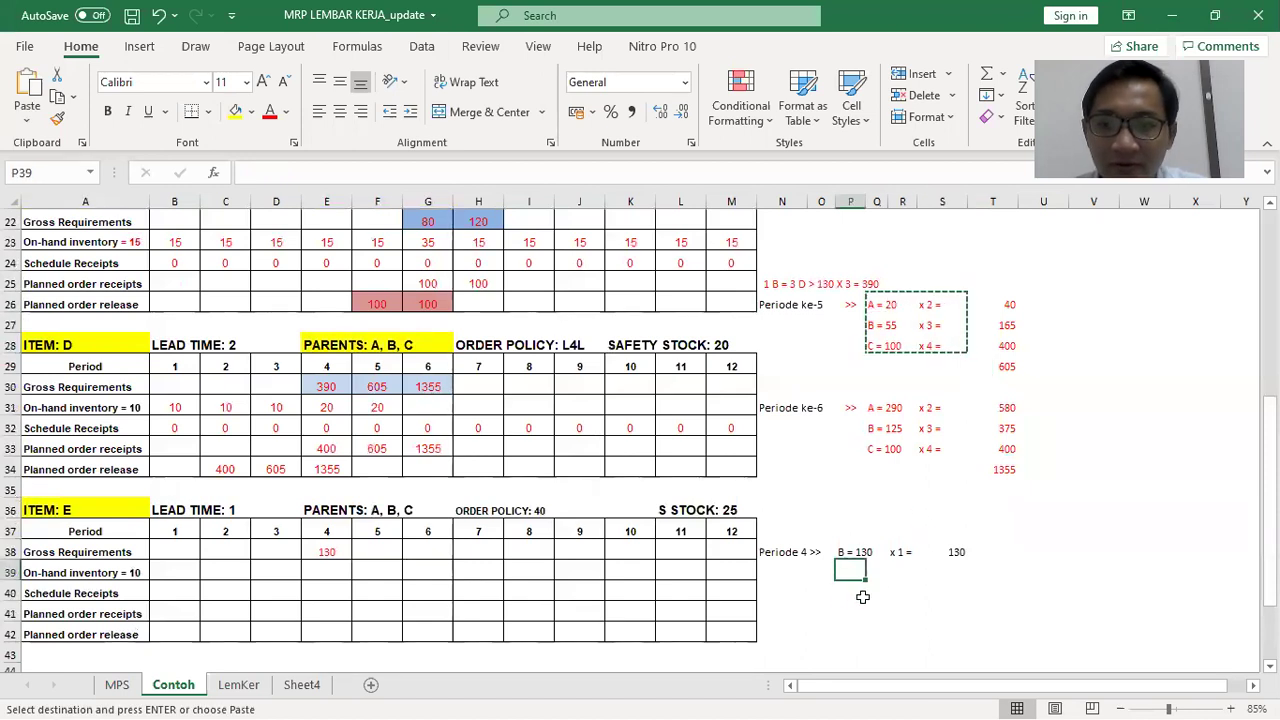
{"action": "left_click_drag", "start_coordinate": [766, 305], "coordinate": [928, 341]}
{"action": "key", "text": "ctrl+c"}
{"action": "left_click", "coordinate": [771, 573]}
{"action": "key", "text": "ctrl+v"}
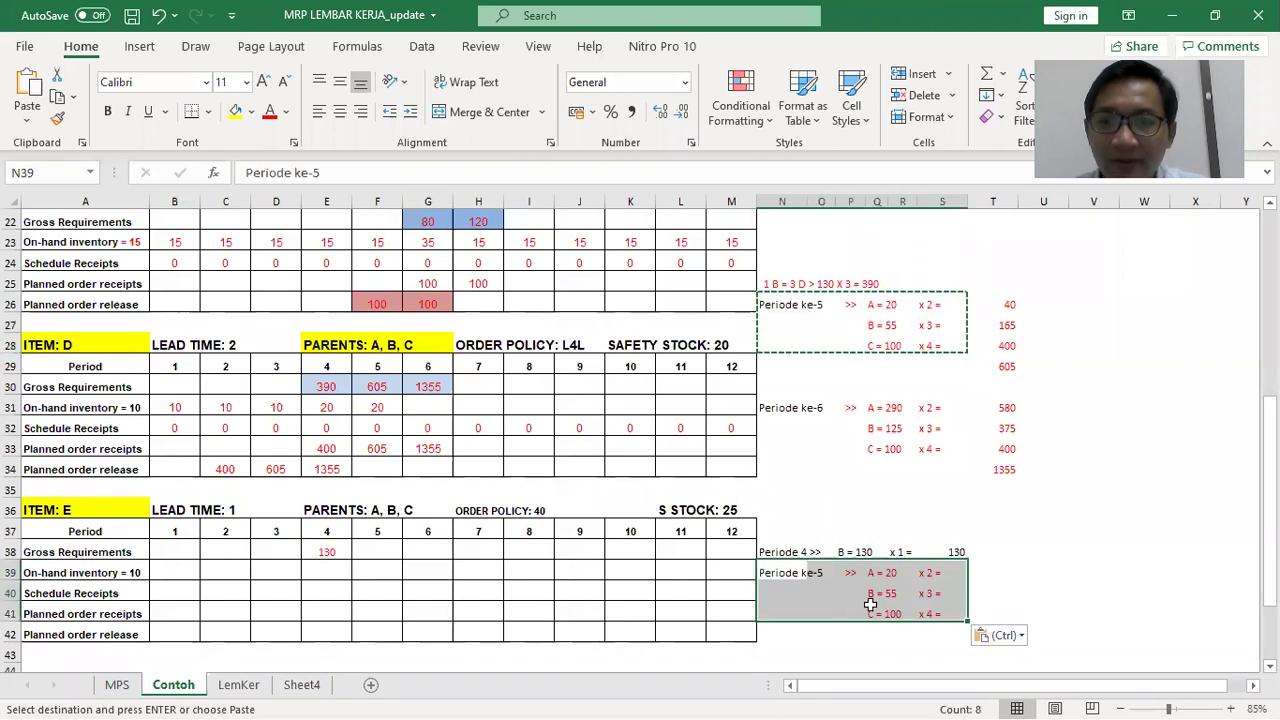
Set the pasted multipliers to x 1 for B and x 2 for C
{"action": "left_click", "coordinate": [874, 611]}
{"action": "left_click", "coordinate": [935, 572]}
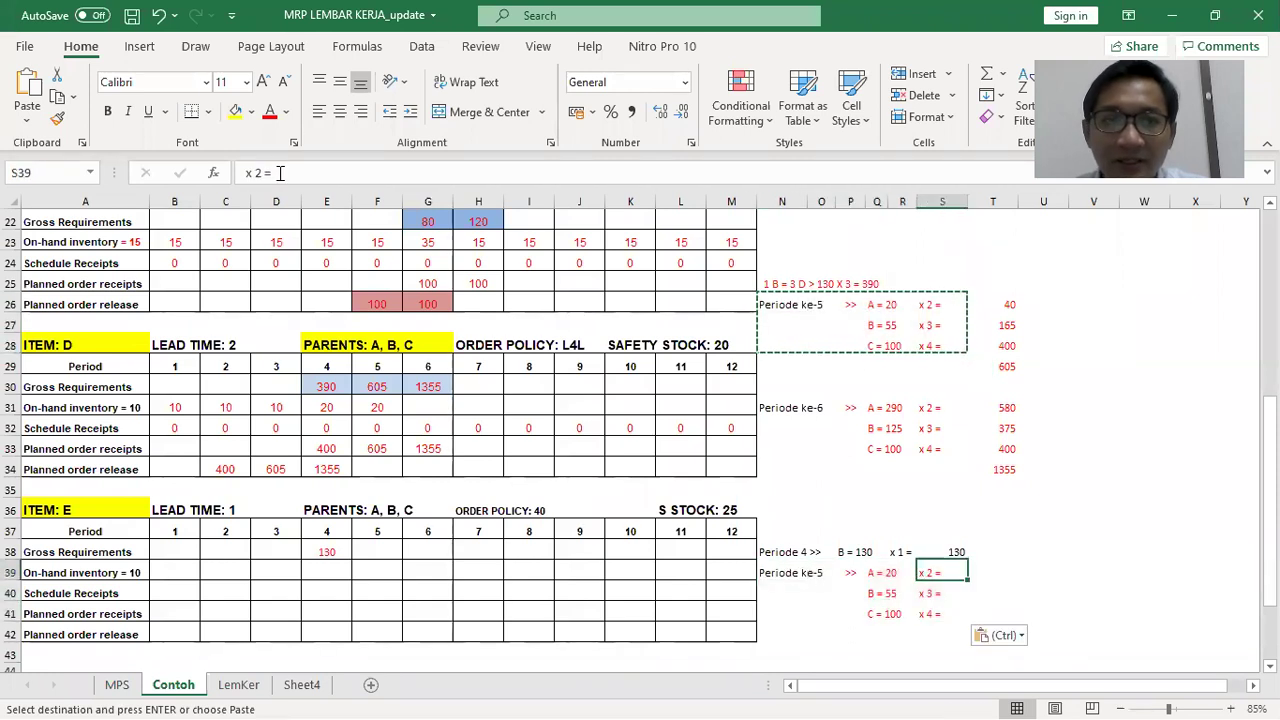
{"action": "left_click", "coordinate": [877, 592]}
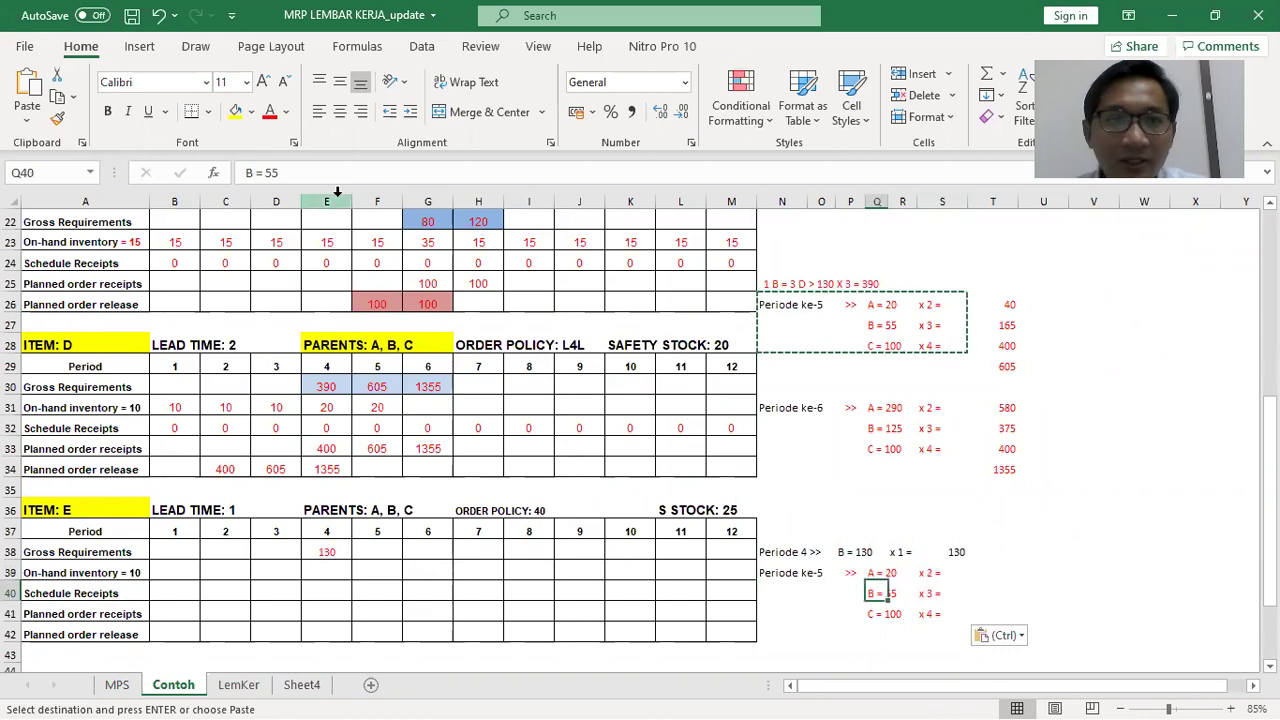
{"action": "key", "text": "Right"}
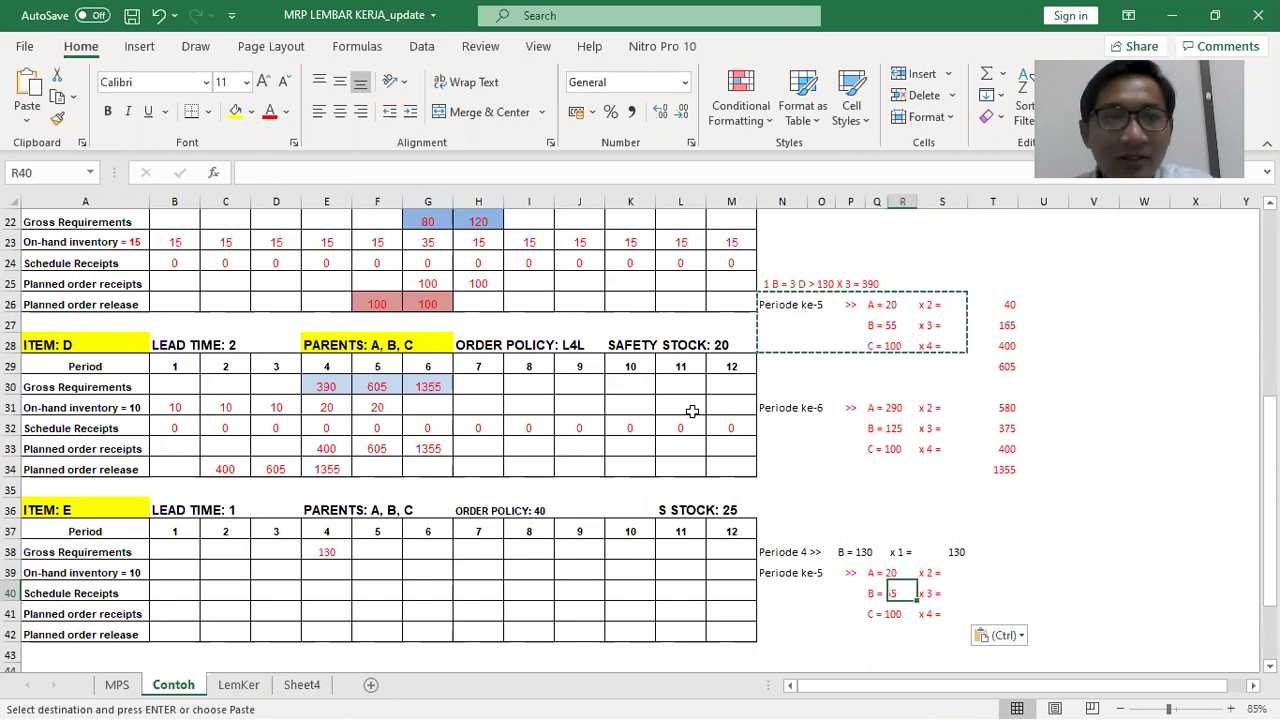
{"action": "key", "text": "Right"}
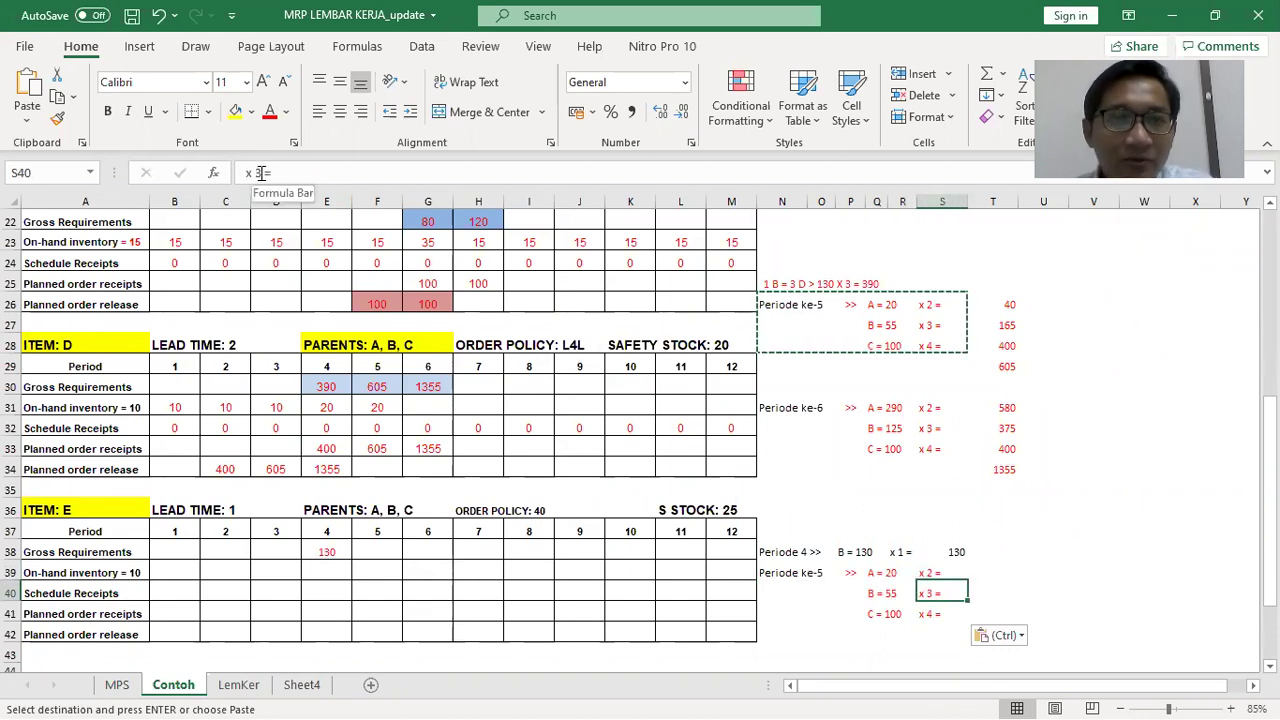
{"action": "left_click", "coordinate": [259, 173]}
{"action": "key", "text": "BackSpace"}
{"action": "type", "text": "1"}
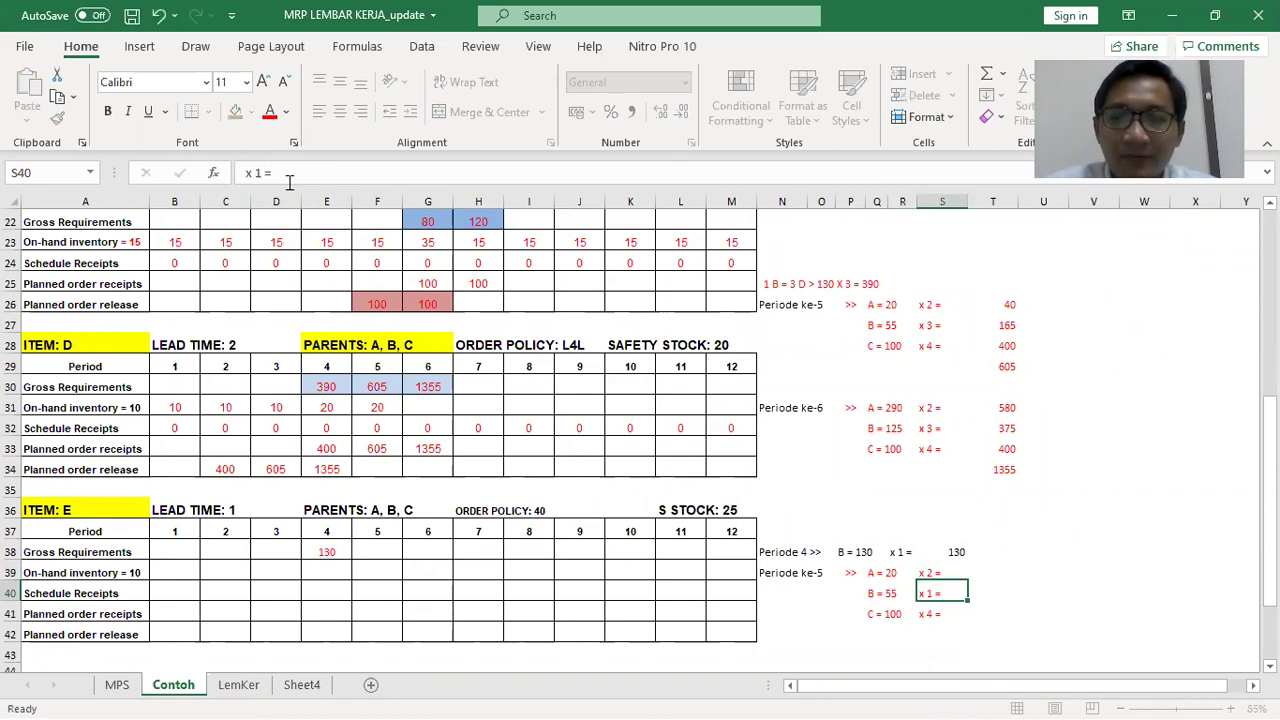
{"action": "key", "text": "Return"}
{"action": "left_click", "coordinate": [267, 174]}
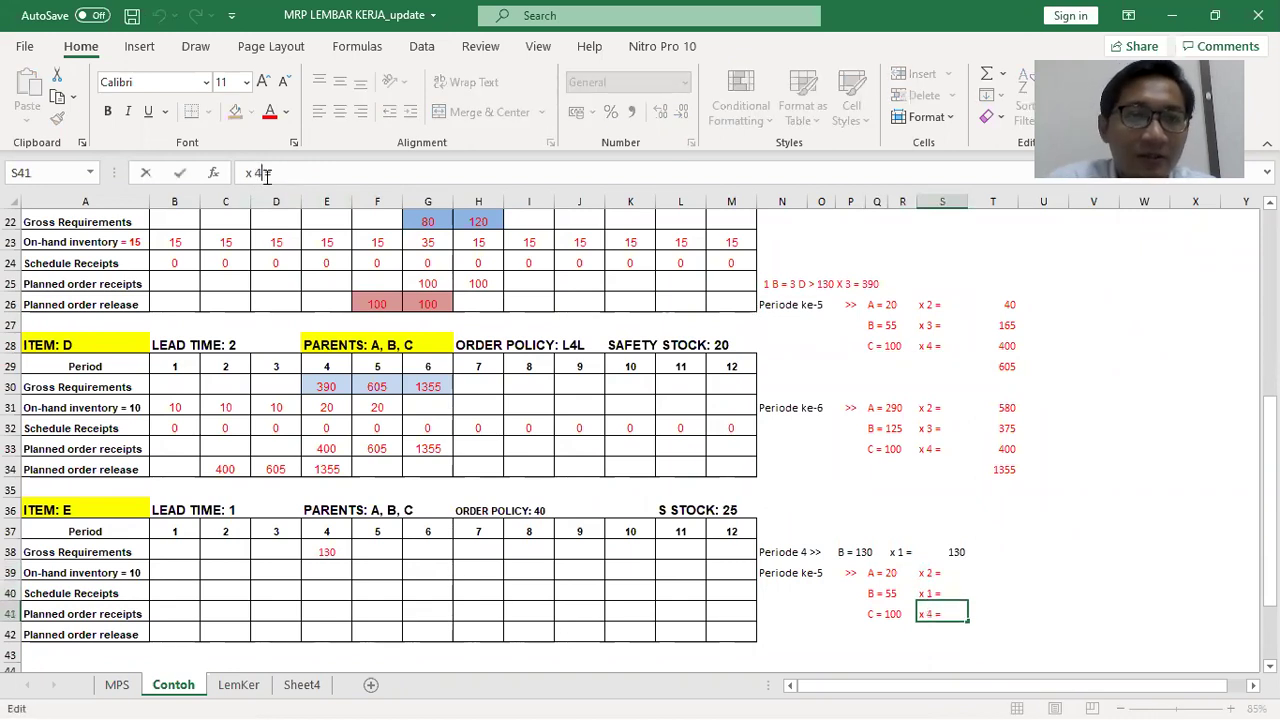
{"action": "key", "text": "Return"}
Shift the period 4 note's 'x 1 = 130' pair one column right
{"action": "key", "text": "Up"}
{"action": "key", "text": "Up"}
{"action": "key", "text": "Up"}
{"action": "key", "text": "Right"}
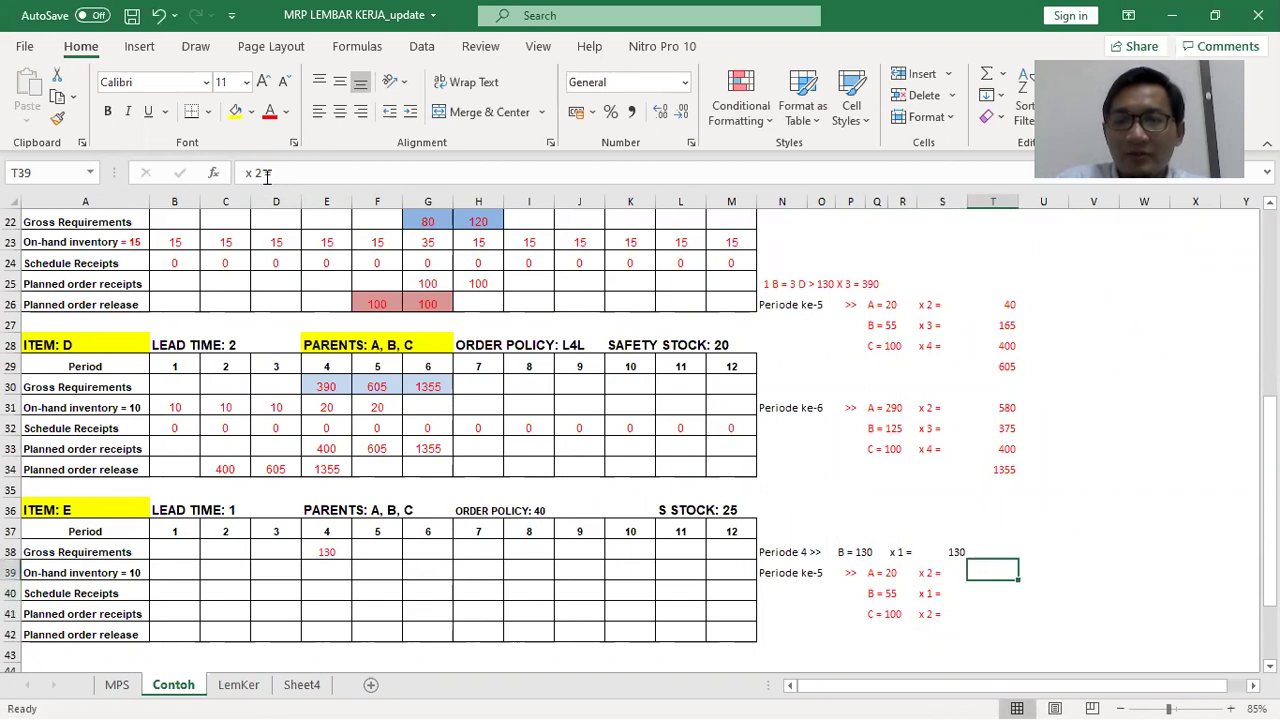
{"action": "key", "text": "Up"}
{"action": "key", "text": "Left"}
{"action": "key", "text": "Left"}
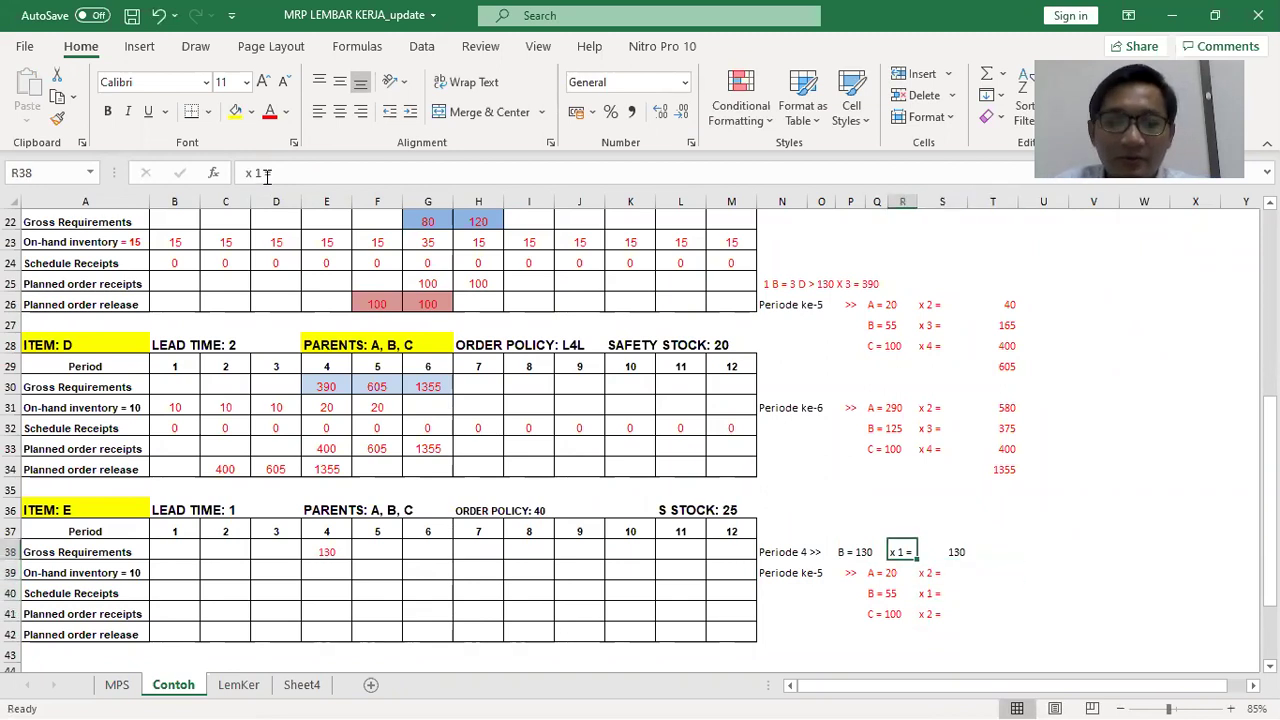
{"action": "key", "text": "ctrl+c"}
{"action": "key", "text": "Right"}
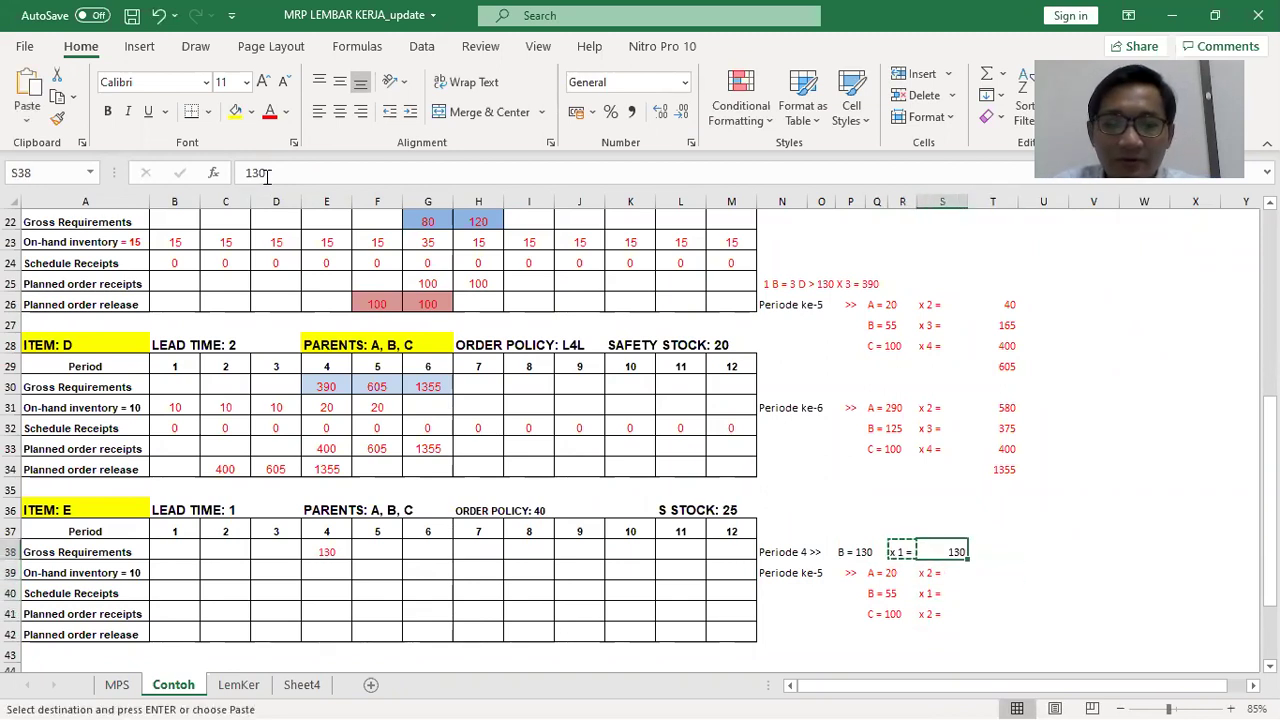
{"action": "key", "text": "Escape"}
{"action": "key", "text": "Left"}
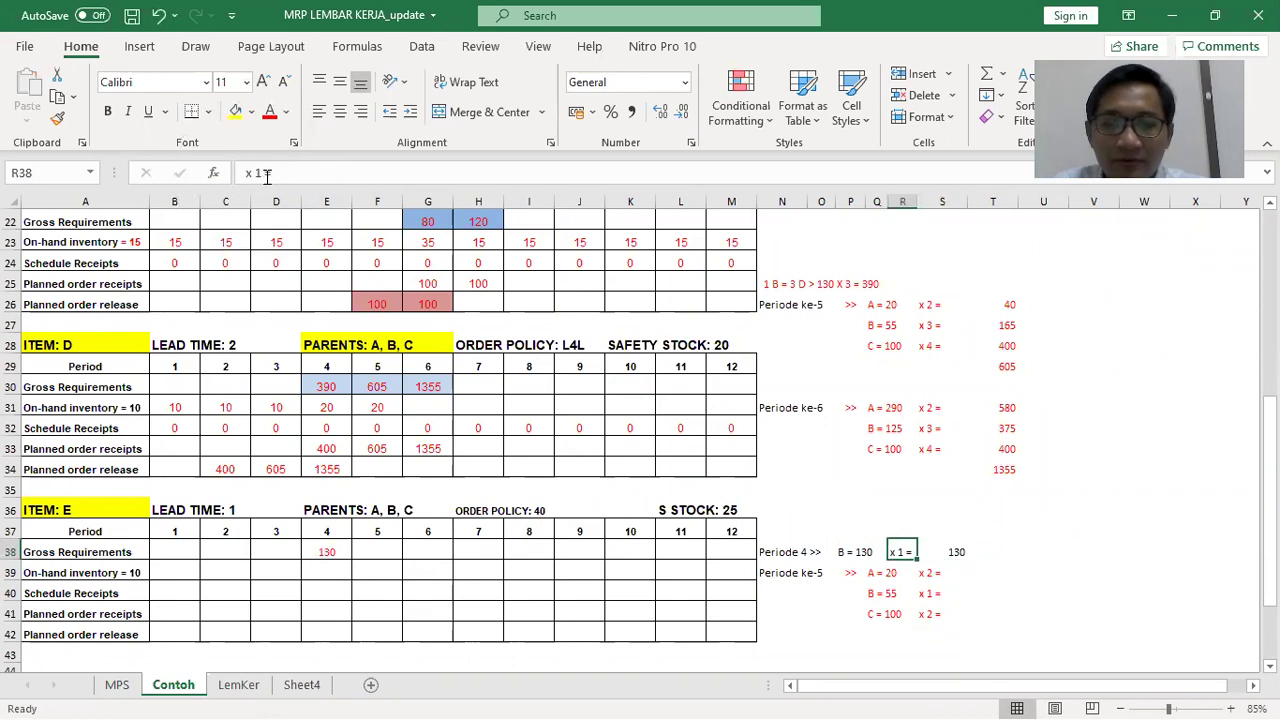
{"action": "key", "text": "shift+Right"}
{"action": "key", "text": "ctrl+c"}
{"action": "key", "text": "Right"}
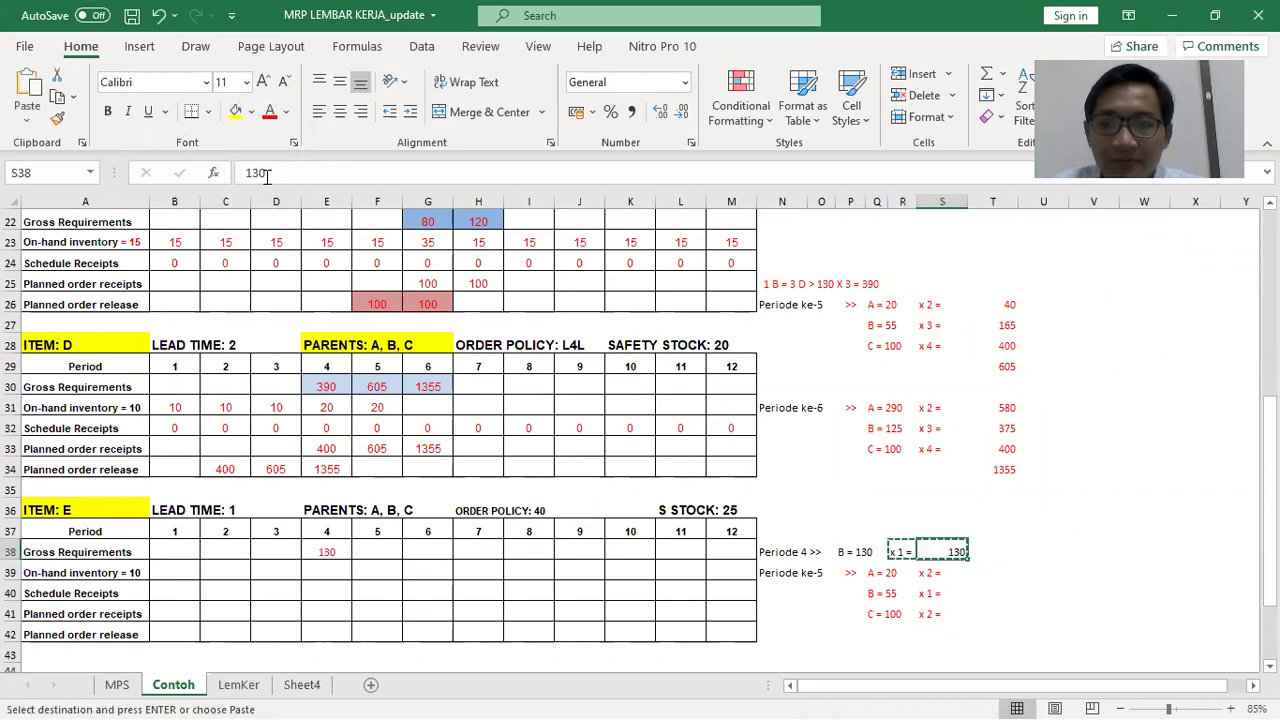
{"action": "key", "text": "Return"}
Enter period 5 results 40, 55 and 200 and AutoSum them to 295
{"action": "key", "text": "Down"}
{"action": "key", "text": "Right"}
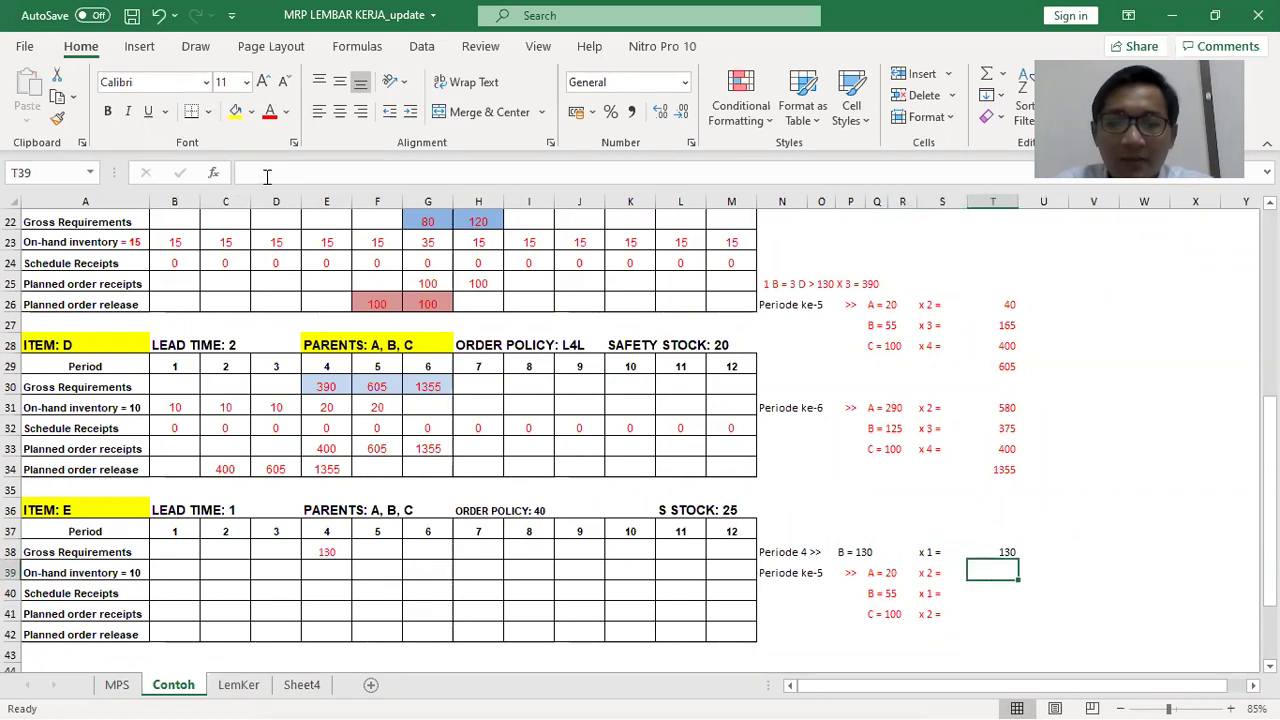
{"action": "type", "text": "40"}
{"action": "key", "text": "Return"}
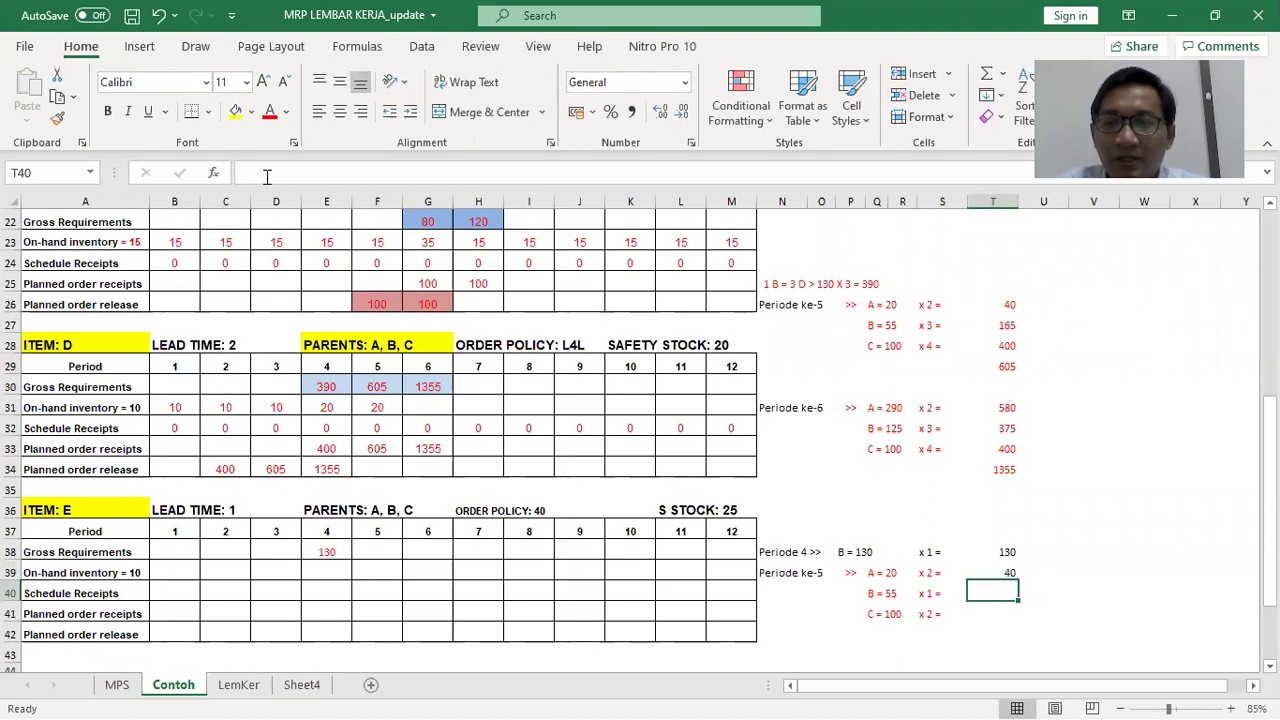
{"action": "type", "text": "555"}
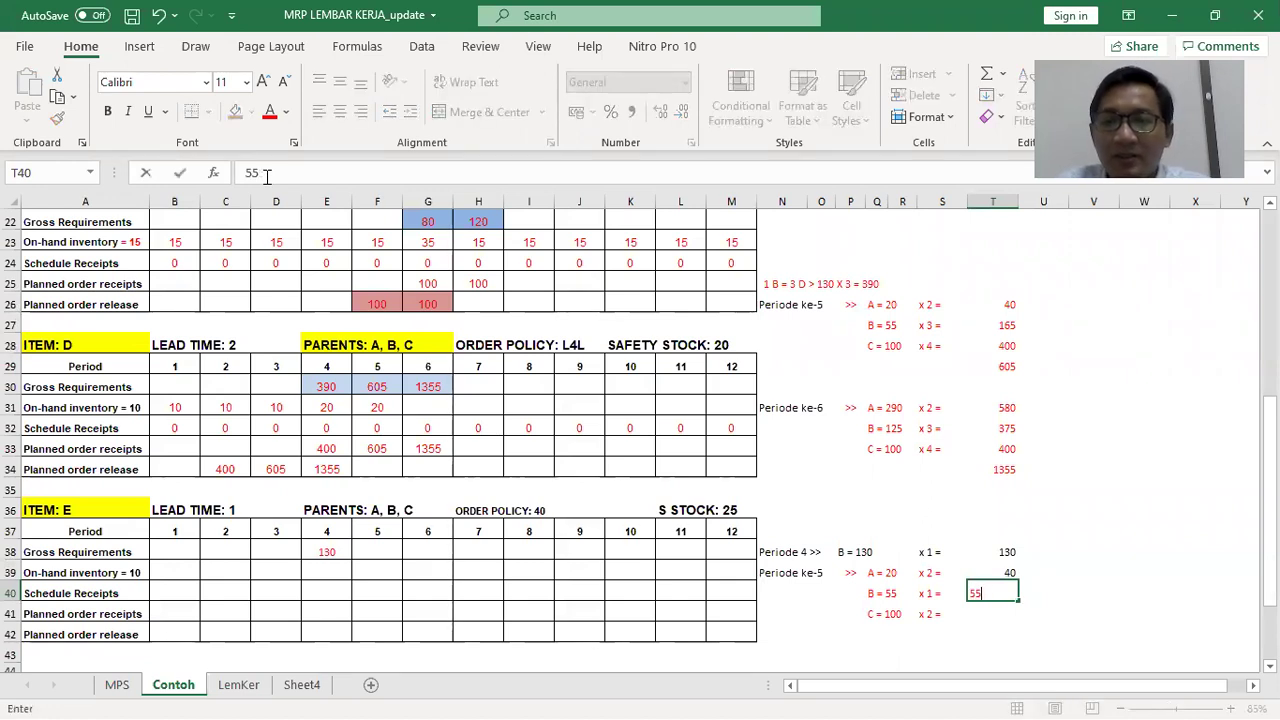
{"action": "key", "text": "Return"}
{"action": "type", "text": "200"}
{"action": "key", "text": "Return"}
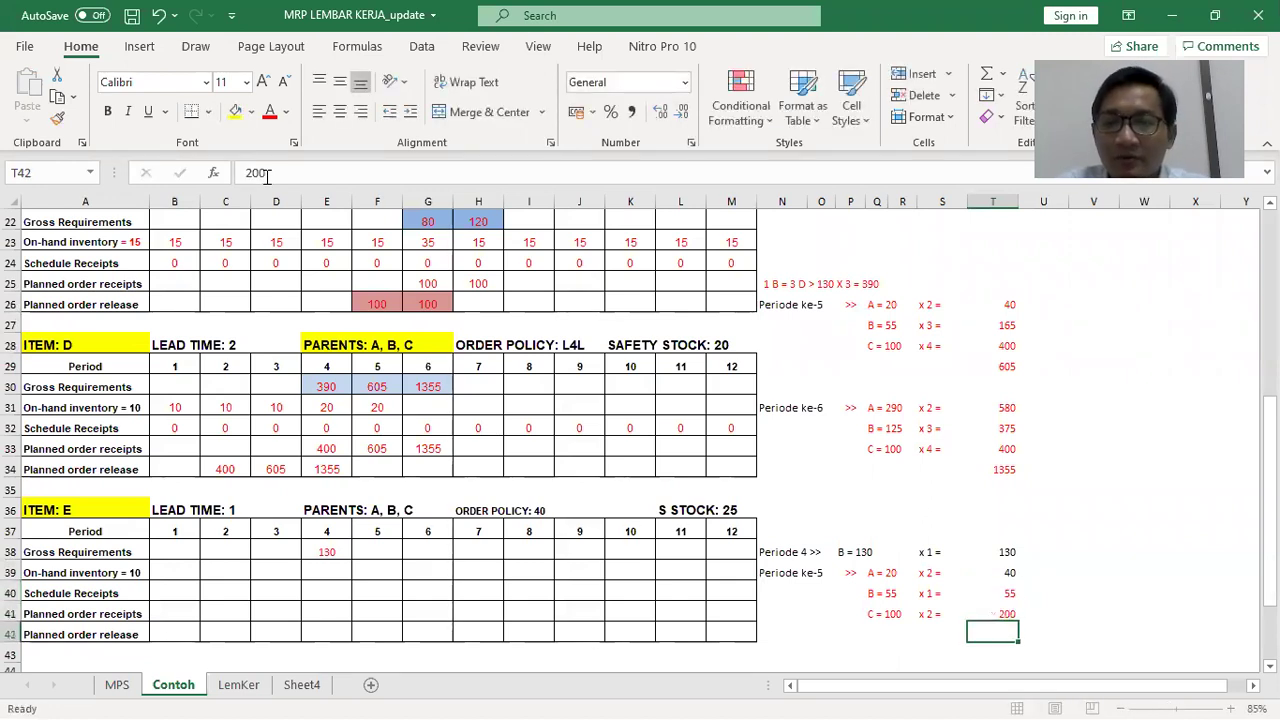
{"action": "key", "text": "Up"}
{"action": "key", "text": "Up"}
{"action": "key", "text": "Up"}
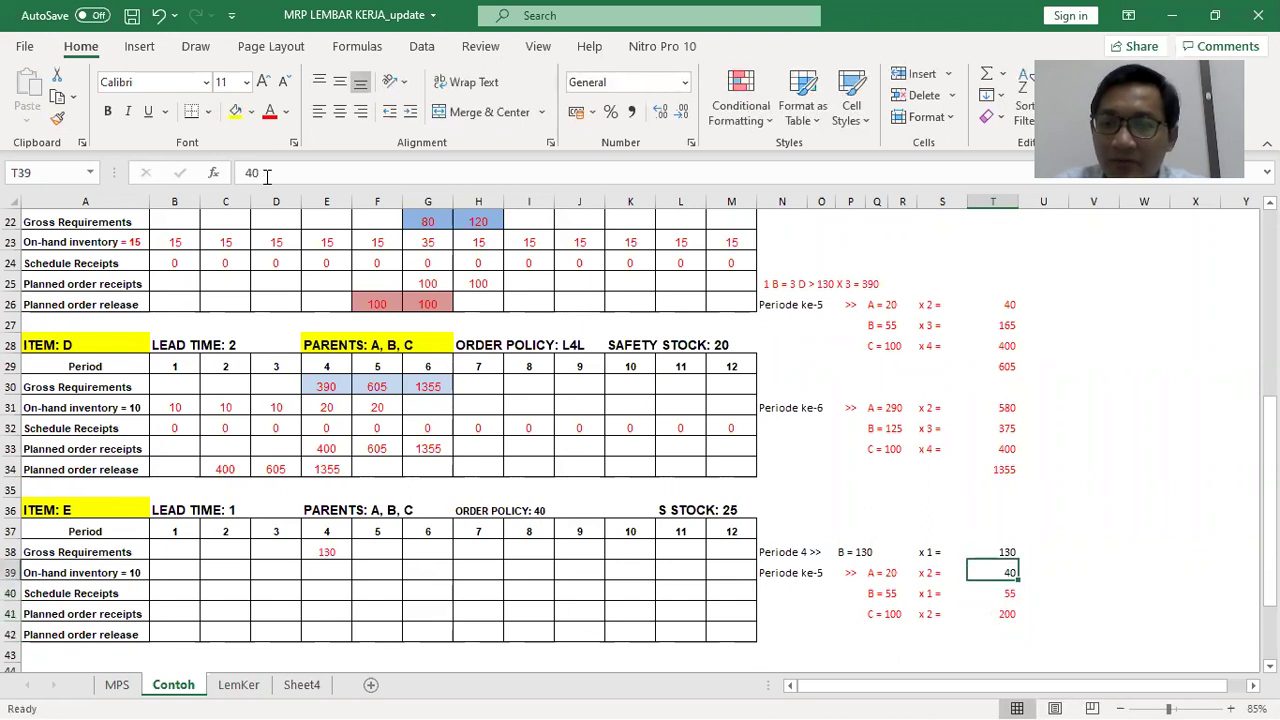
{"action": "key", "text": "Down"}
{"action": "key", "text": "Down"}
{"action": "key", "text": "Down"}
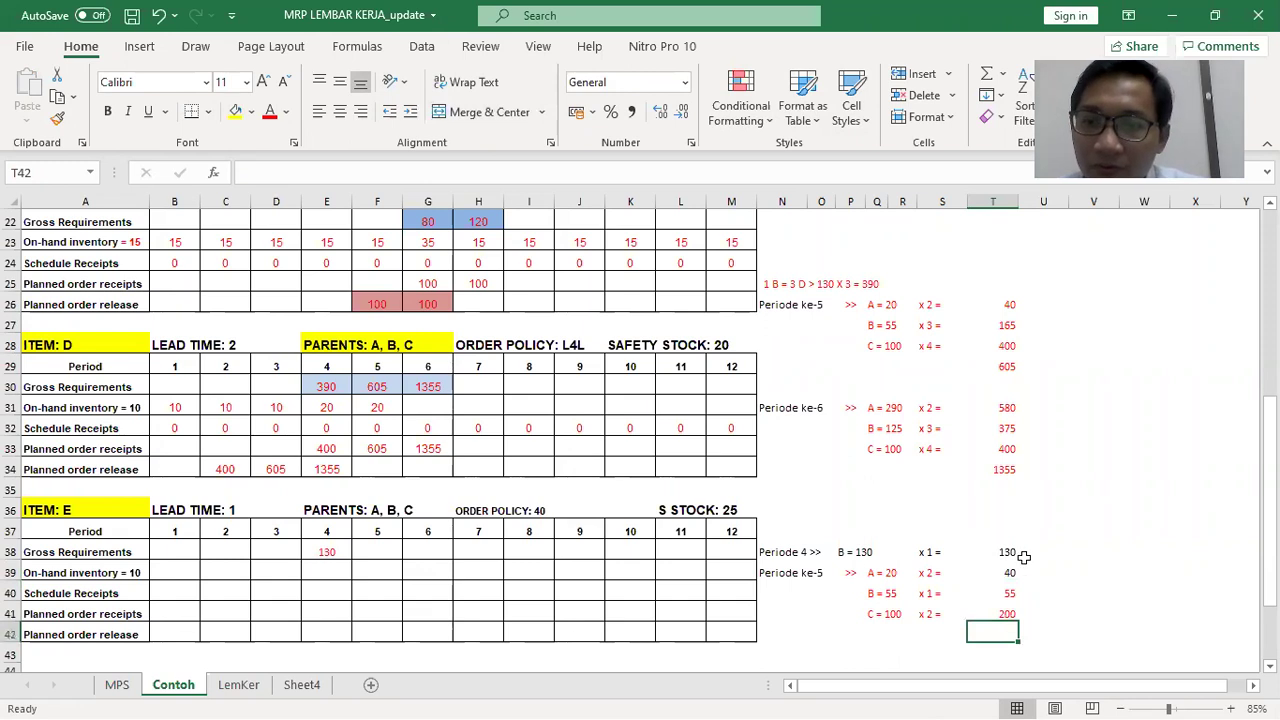
{"action": "key", "text": "alt+equal"}
{"action": "left_click_drag", "start_coordinate": [1010, 572], "coordinate": [995, 612]}
{"action": "key", "text": "Return"}
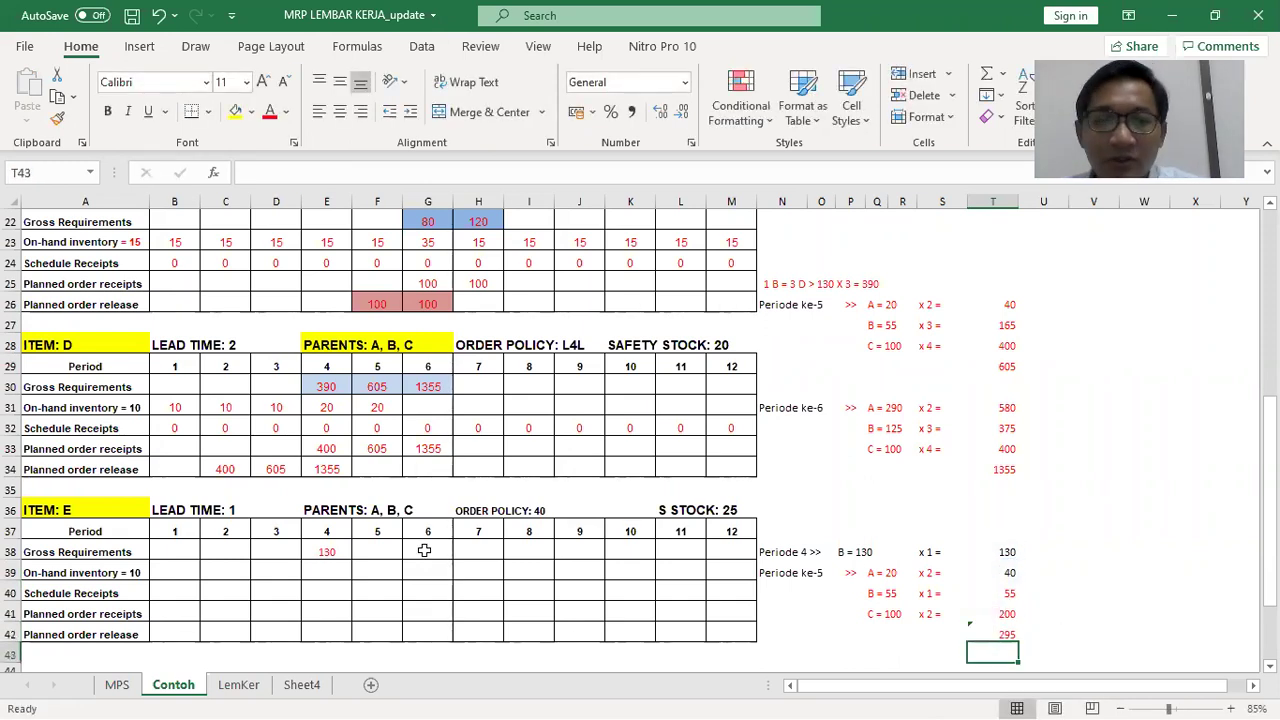
Enter 295 as item E's period 5 gross requirement in F38
{"action": "left_click", "coordinate": [398, 550]}
{"action": "type", "text": "2"}
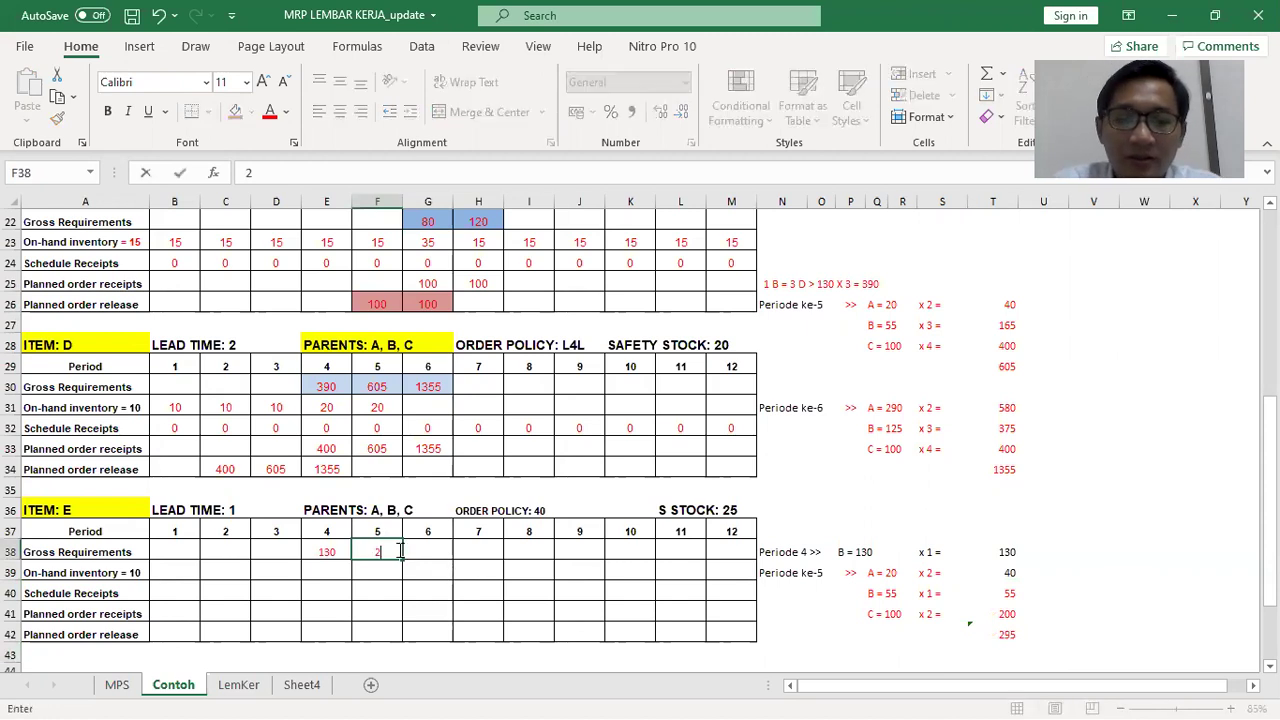
{"action": "type", "text": "95"}
{"action": "key", "text": "Return"}
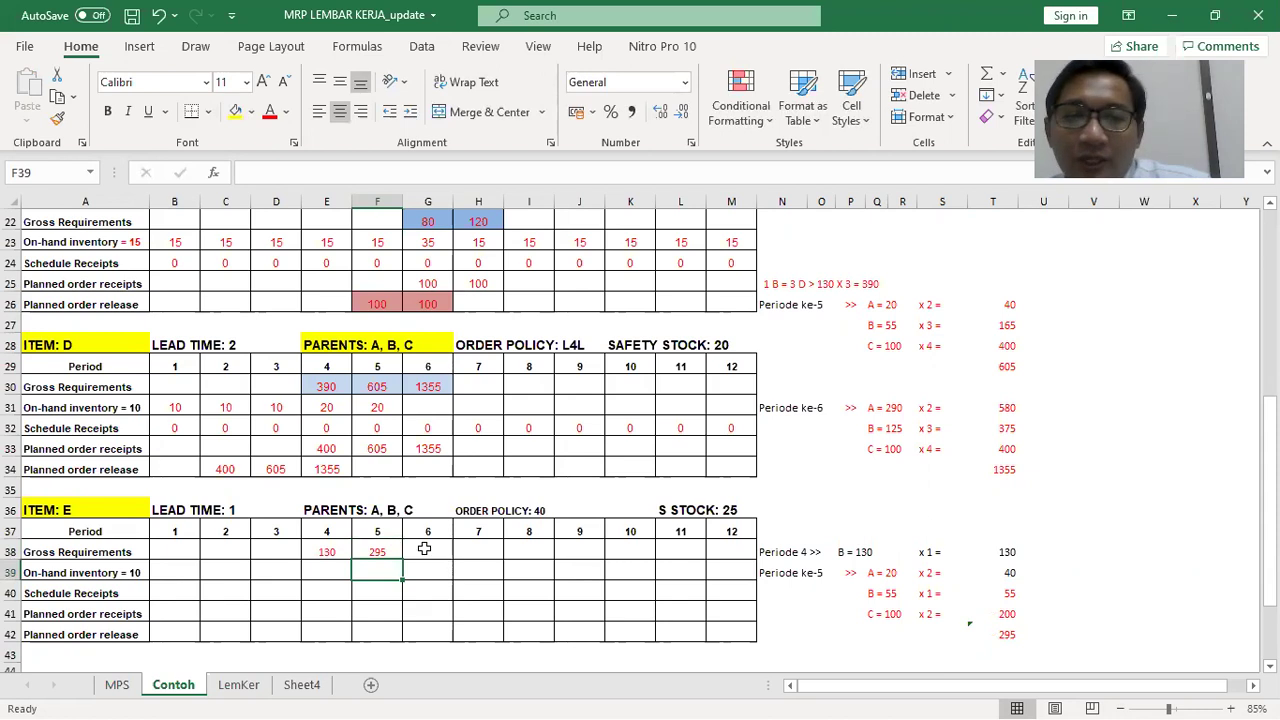
{"action": "left_click", "coordinate": [424, 550]}
{"action": "left_click_drag", "start_coordinate": [770, 413], "coordinate": [950, 447]}
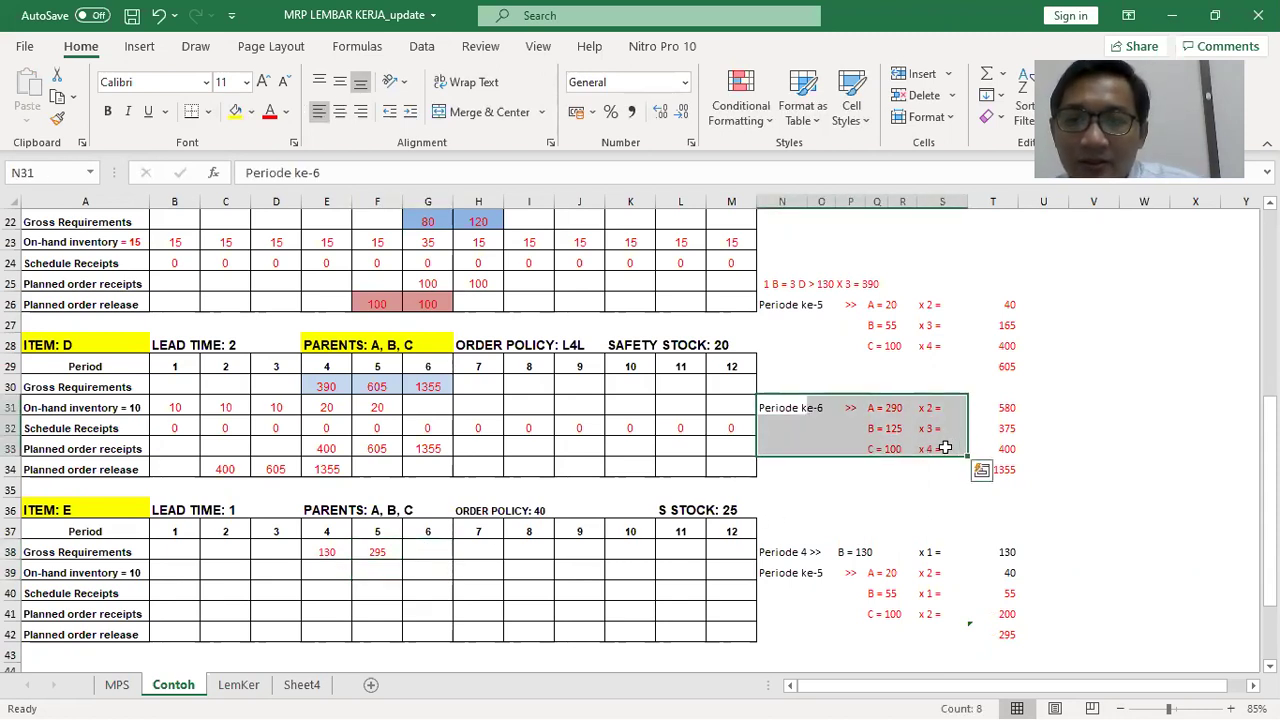
Copy the Periode ke-6 calculation block and paste it at N43
{"action": "key", "text": "ctrl+c"}
{"action": "scroll", "coordinate": [914, 494], "scroll_direction": "down", "scroll_amount": 2}
{"action": "left_click", "coordinate": [778, 527]}
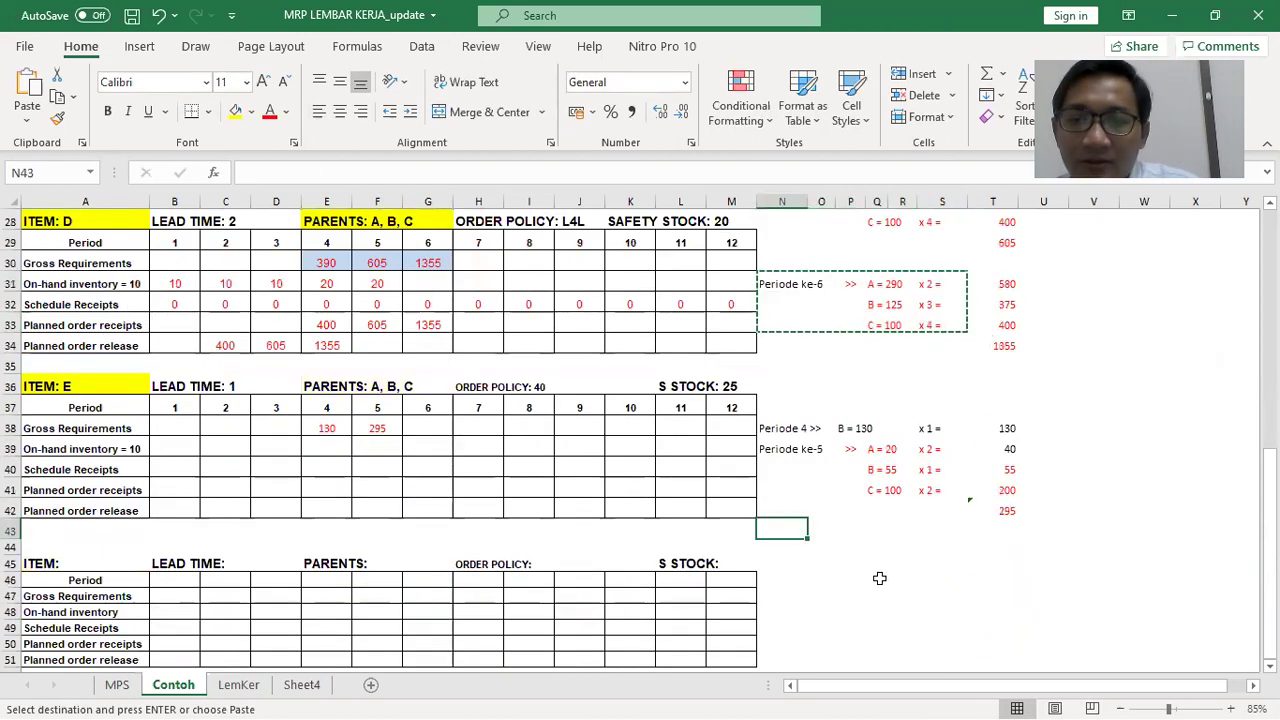
{"action": "key", "text": "ctrl+v"}
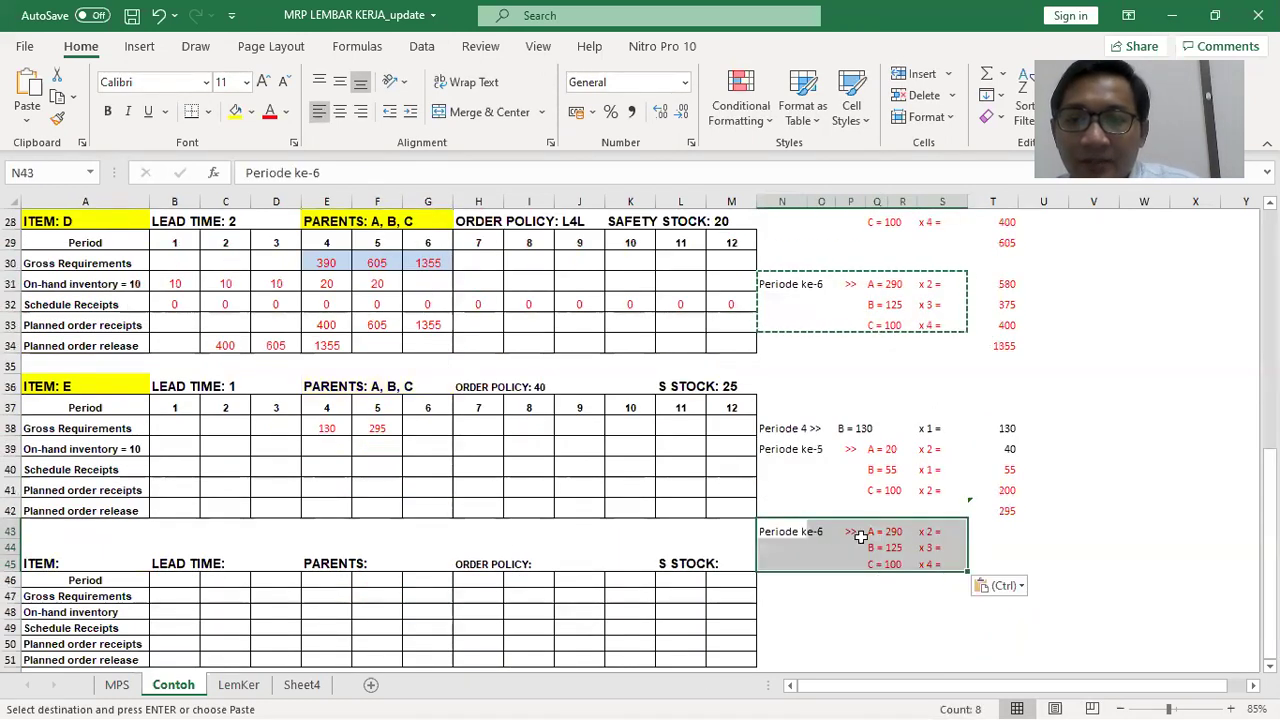
Change the pasted multipliers to x 1 for B and x 2 for C
{"action": "left_click", "coordinate": [942, 531]}
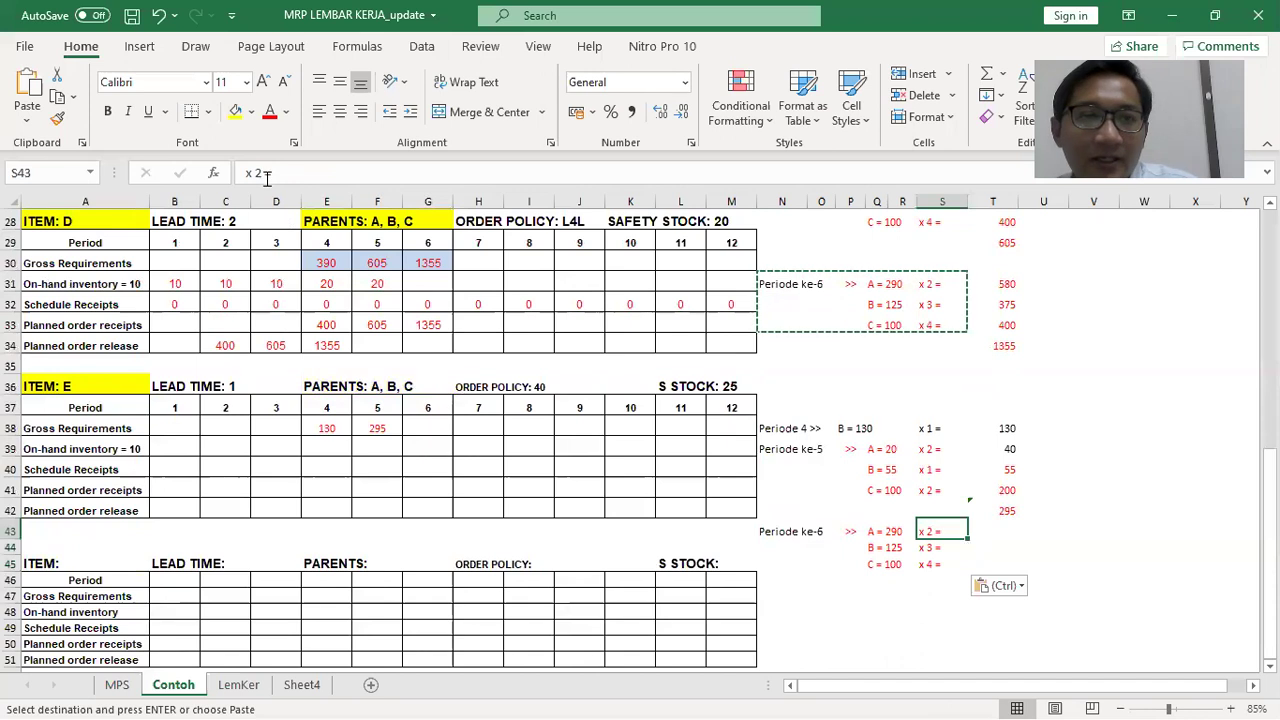
{"action": "key", "text": "Down"}
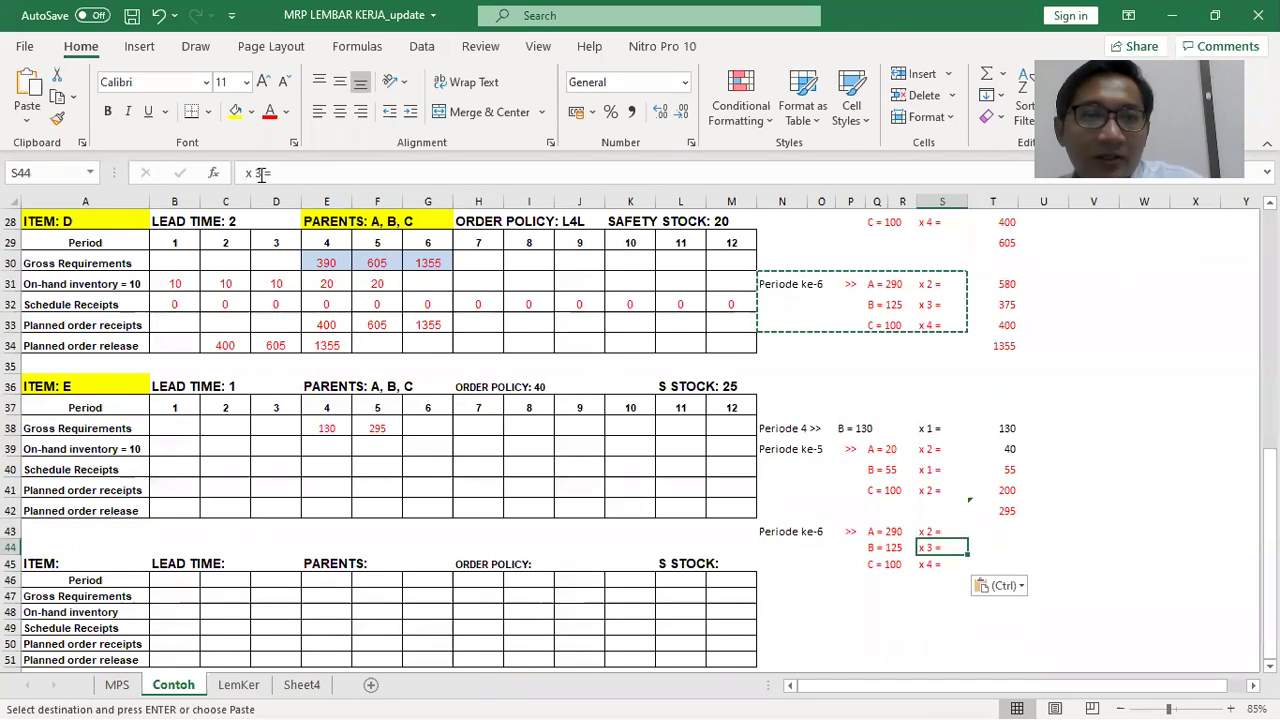
{"action": "left_click", "coordinate": [261, 174]}
{"action": "key", "text": "BackSpace"}
{"action": "type", "text": "1"}
{"action": "key", "text": "Return"}
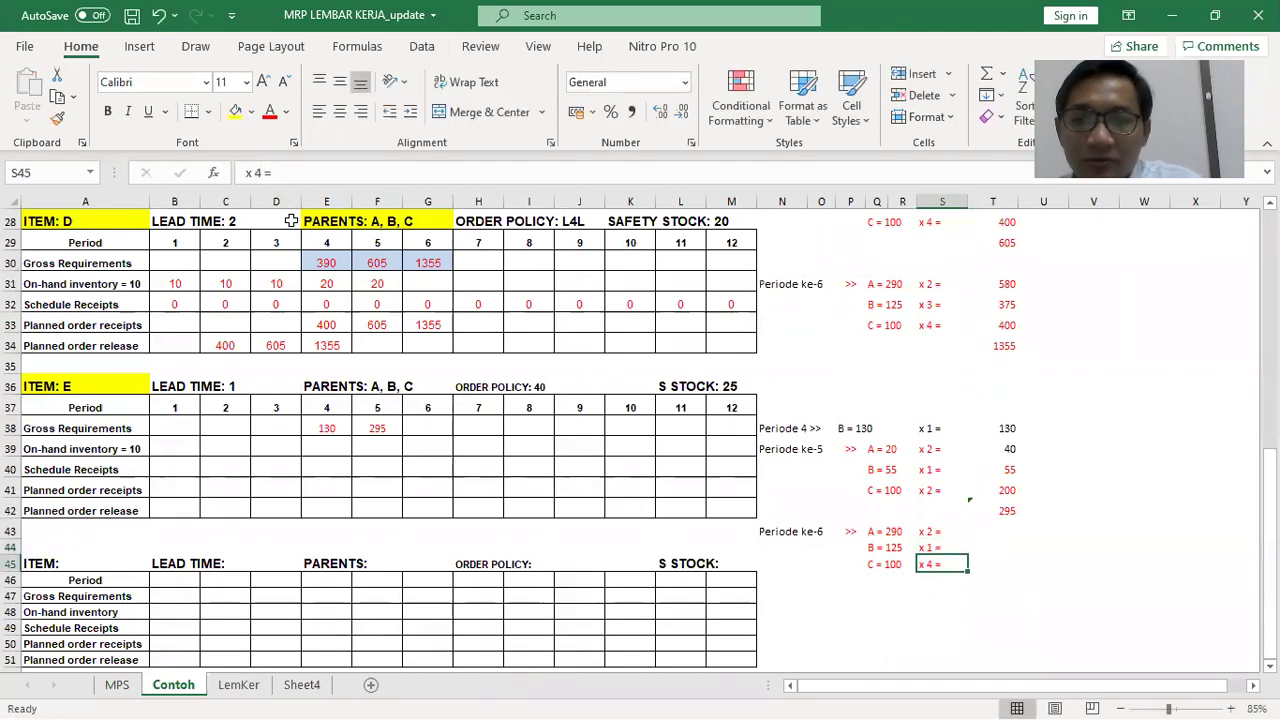
{"action": "left_click", "coordinate": [261, 174]}
{"action": "key", "text": "BackSpace"}
{"action": "type", "text": "2"}
{"action": "left_click", "coordinate": [1039, 584]}
Enter period 6 amounts 250, 125 and 200 and AutoSum them to 575
{"action": "key", "text": "Up"}
{"action": "key", "text": "Up"}
{"action": "key", "text": "Up"}
{"action": "key", "text": "Left"}
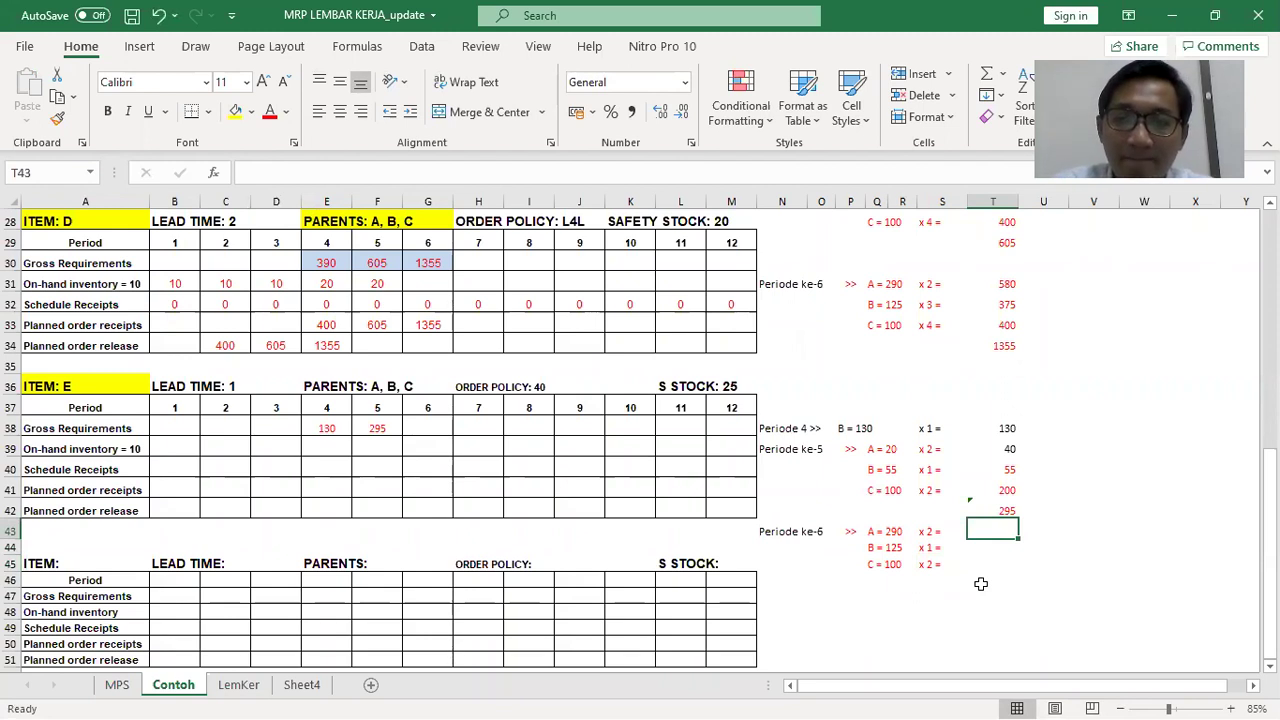
{"action": "type", "text": "250"}
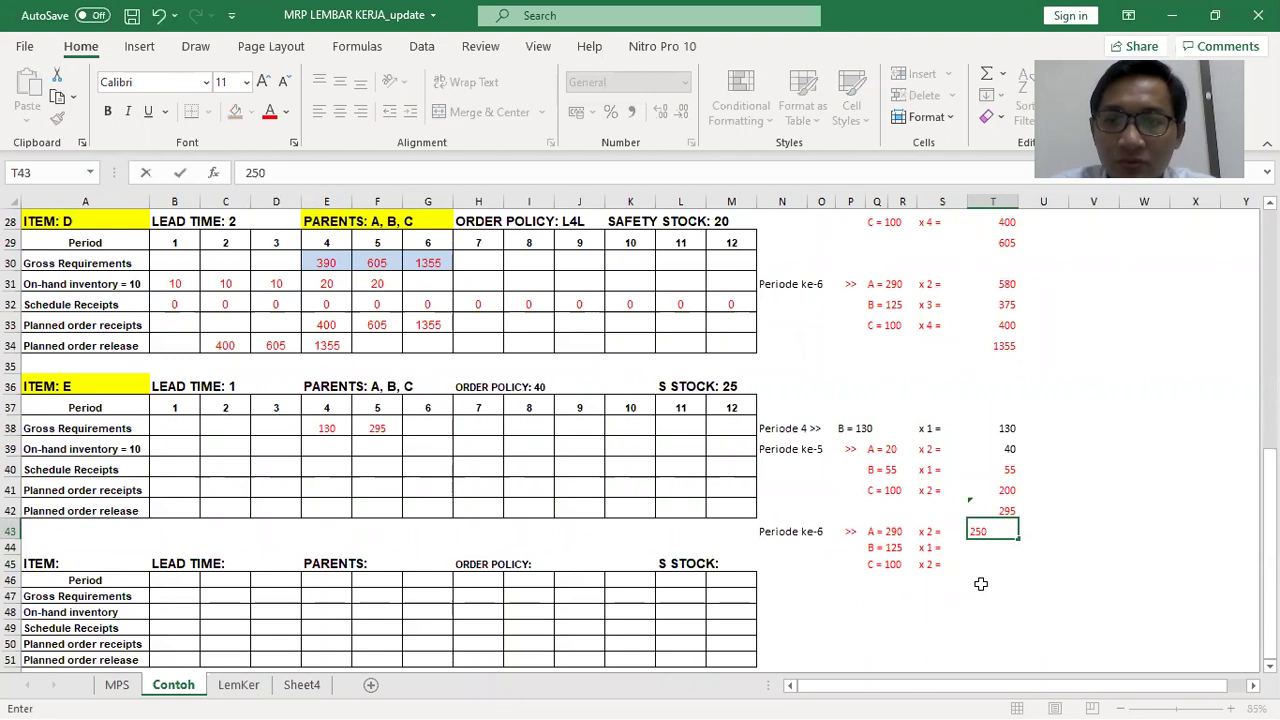
{"action": "key", "text": "Return"}
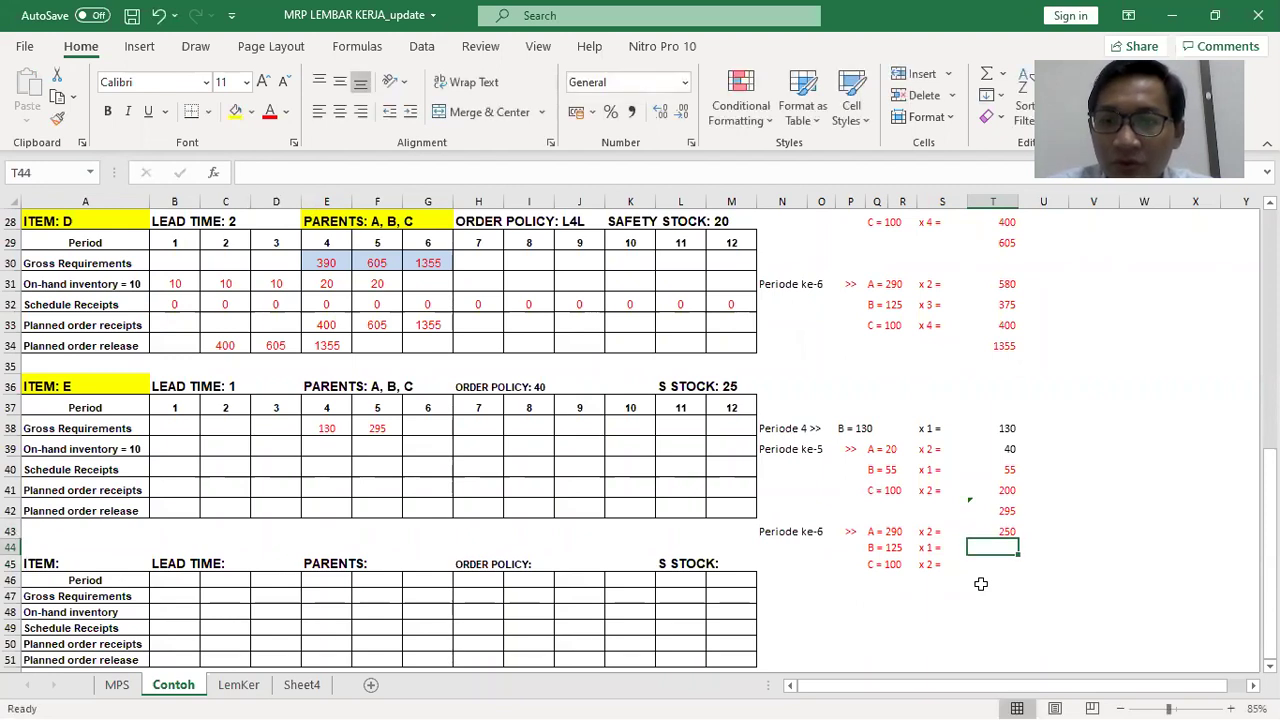
{"action": "type", "text": "125"}
{"action": "key", "text": "Return"}
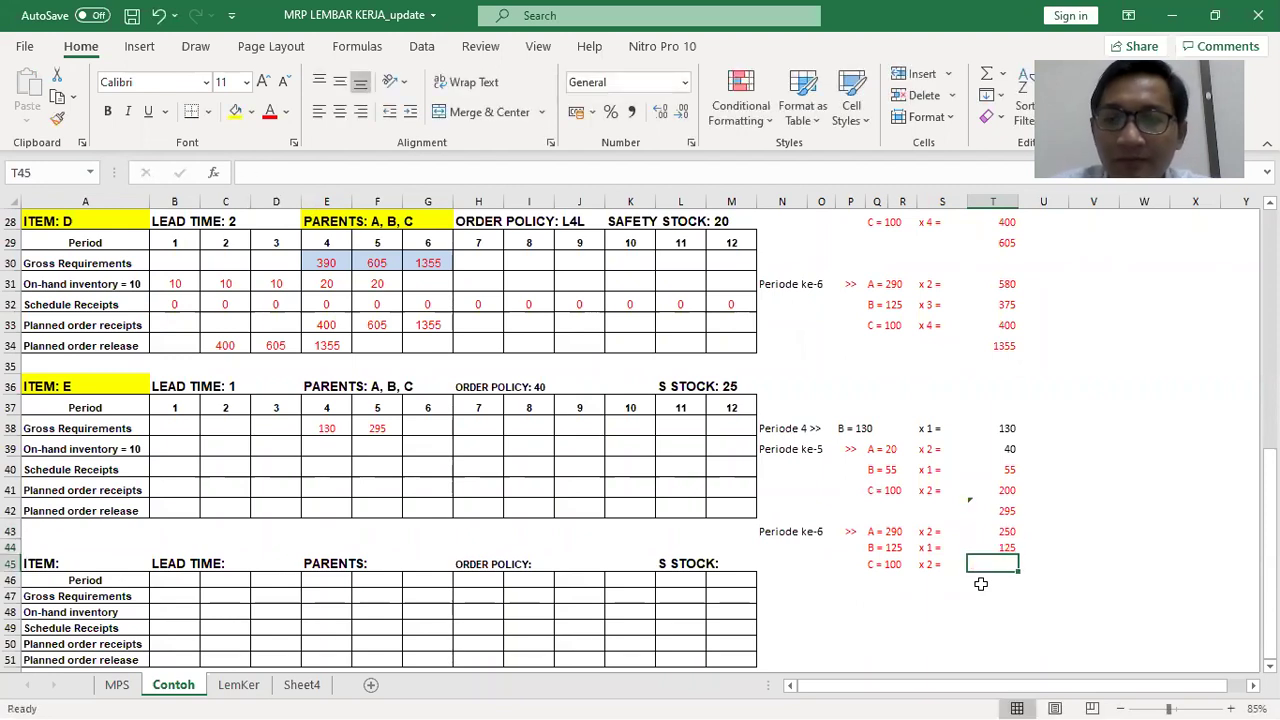
{"action": "type", "text": "200"}
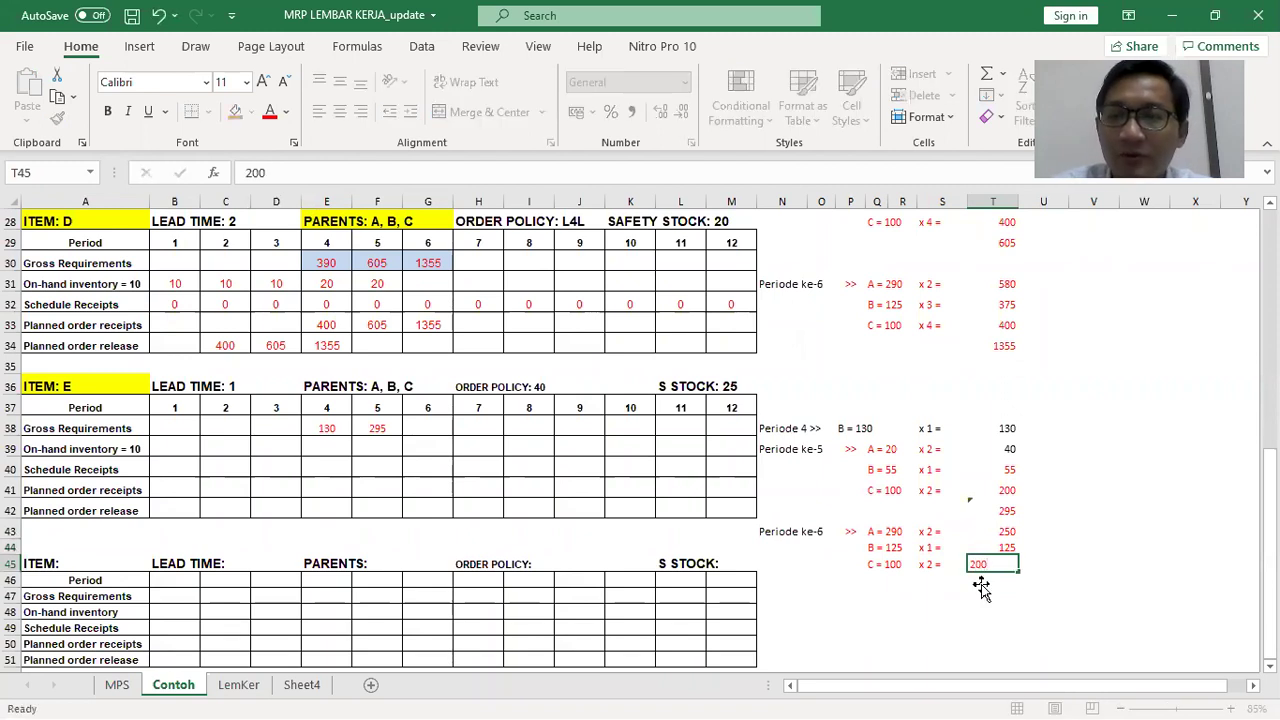
{"action": "key", "text": "Return"}
{"action": "key", "text": "alt+equal"}
{"action": "key", "text": "Return"}
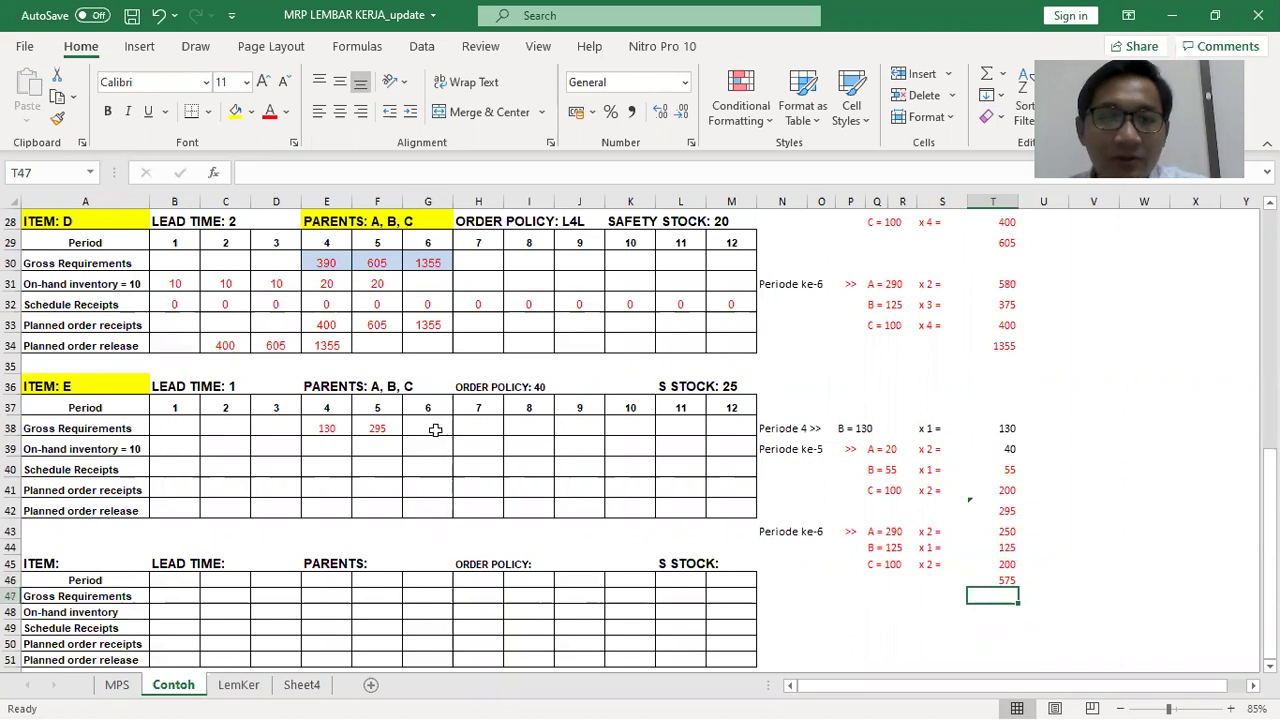
Enter 575 as item E's period 6 gross requirement in G38
{"action": "left_click", "coordinate": [436, 428]}
{"action": "type", "text": "575"}
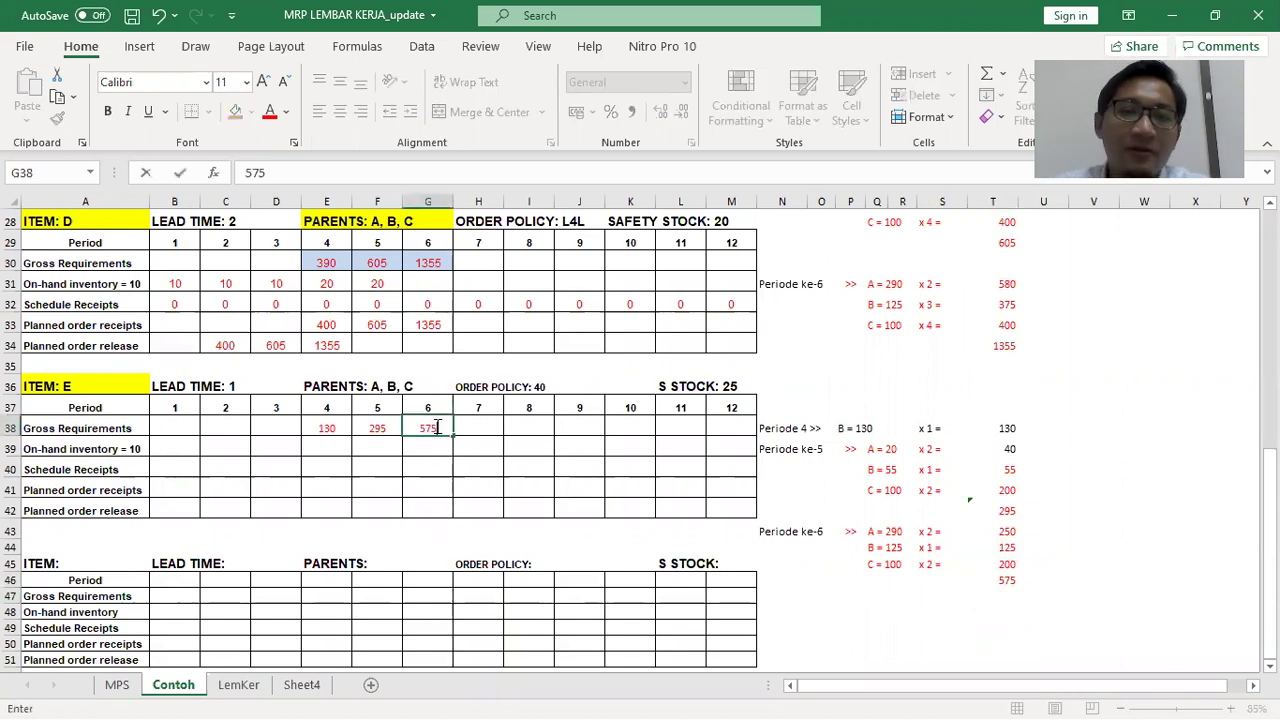
{"action": "key", "text": "Return"}
{"action": "key", "text": "Return"}
Fill E38:G38 (130, 295, 575) with light blue and zoom to 115%
{"action": "left_click_drag", "start_coordinate": [370, 425], "coordinate": [425, 428]}
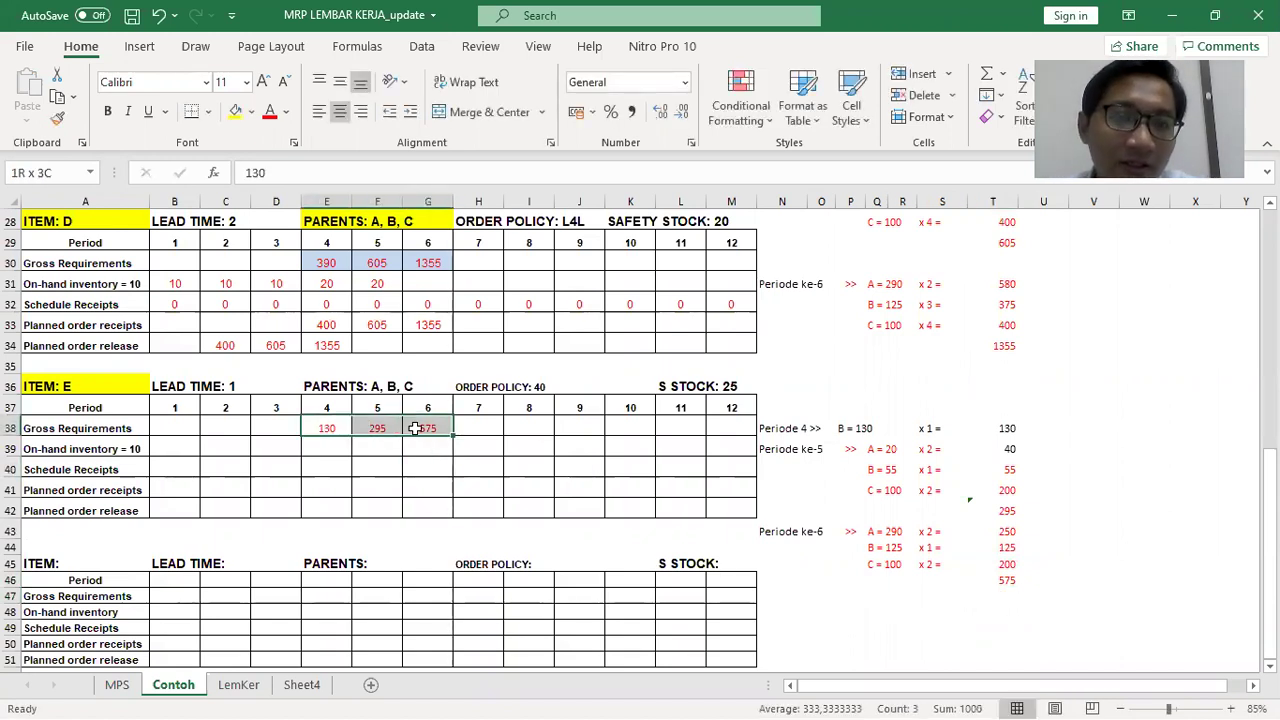
{"action": "left_click", "coordinate": [251, 111]}
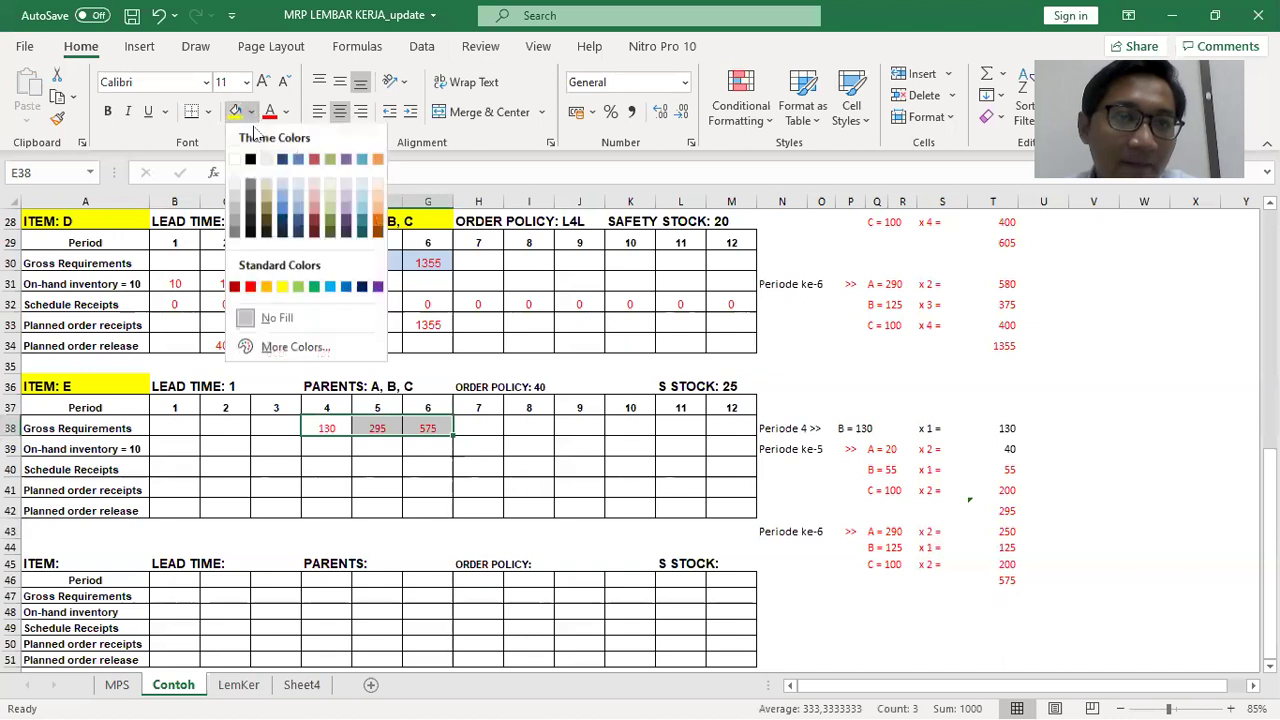
{"action": "left_click", "coordinate": [298, 192]}
{"action": "left_click", "coordinate": [440, 488]}
{"action": "scroll", "coordinate": [495, 481], "scroll_direction": "up", "scroll_amount": 2}
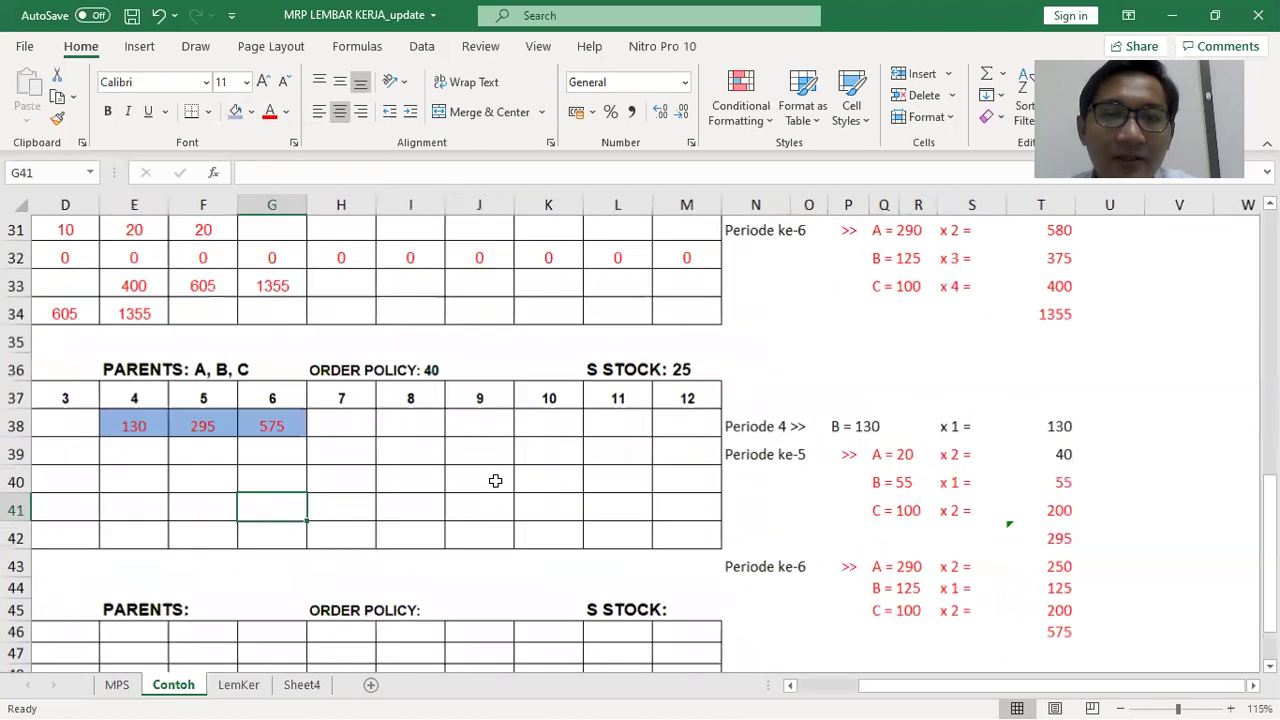
{"action": "left_click_drag", "start_coordinate": [856, 688], "coordinate": [810, 688]}
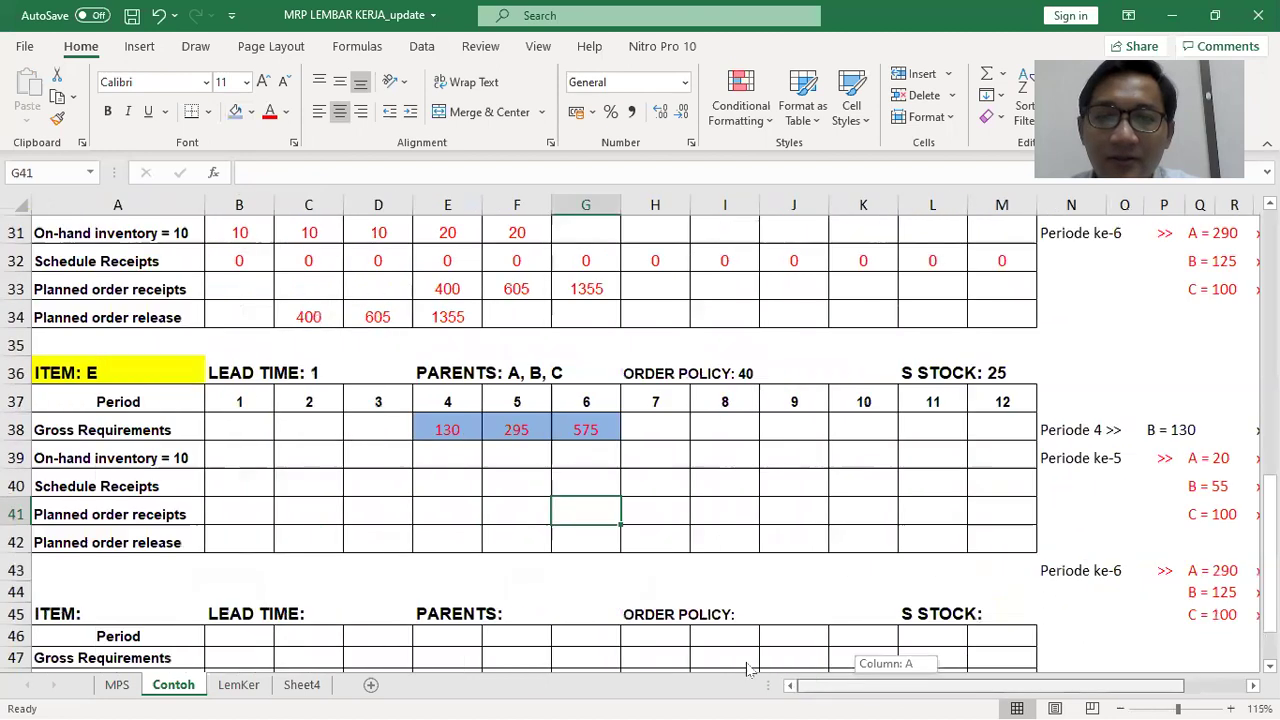
{"action": "left_click", "coordinate": [665, 455]}
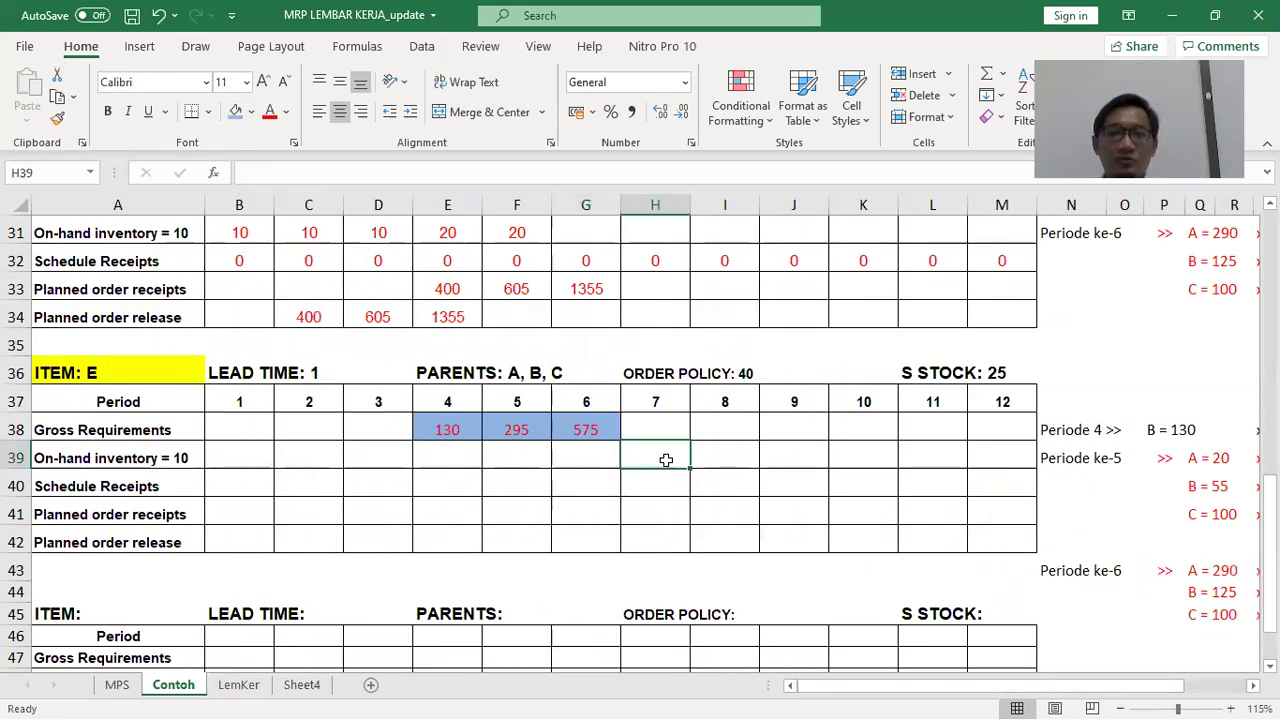
Correct parent A's period 6 contribution in the side note from 250 to 580
{"action": "left_click", "coordinate": [225, 458]}
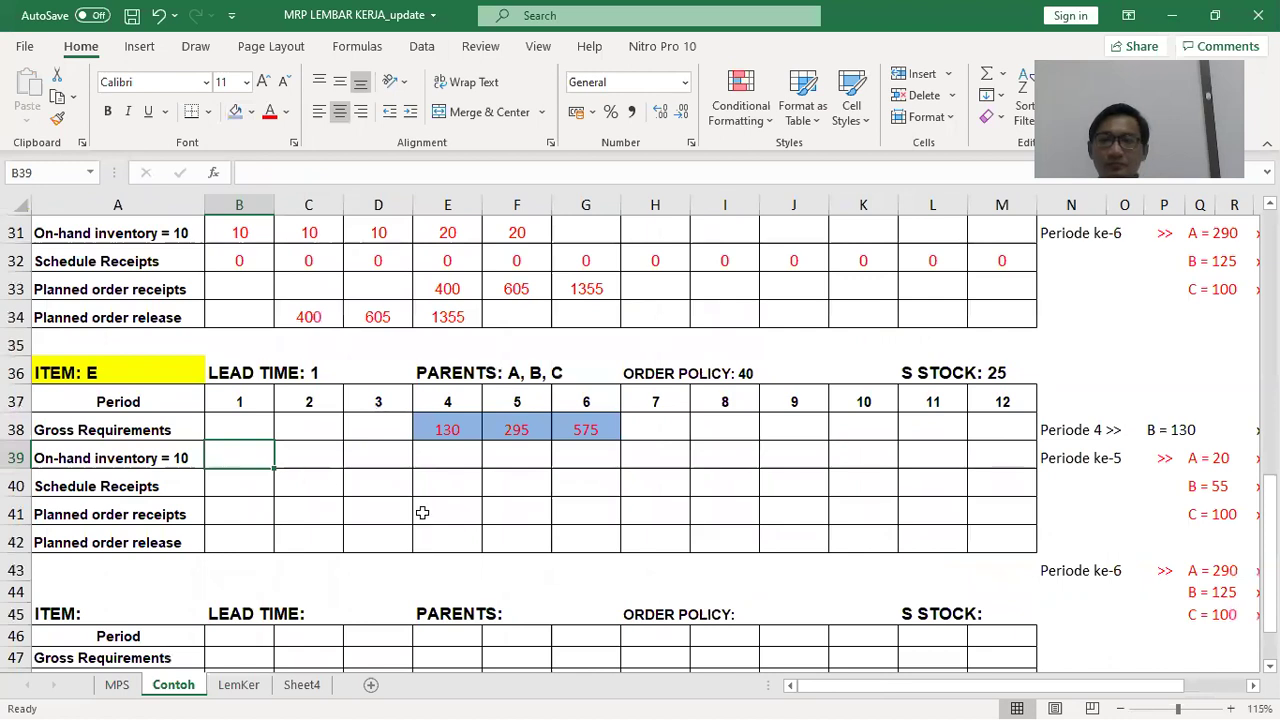
{"action": "left_click_drag", "start_coordinate": [825, 687], "coordinate": [840, 687]}
{"action": "left_click", "coordinate": [1066, 571]}
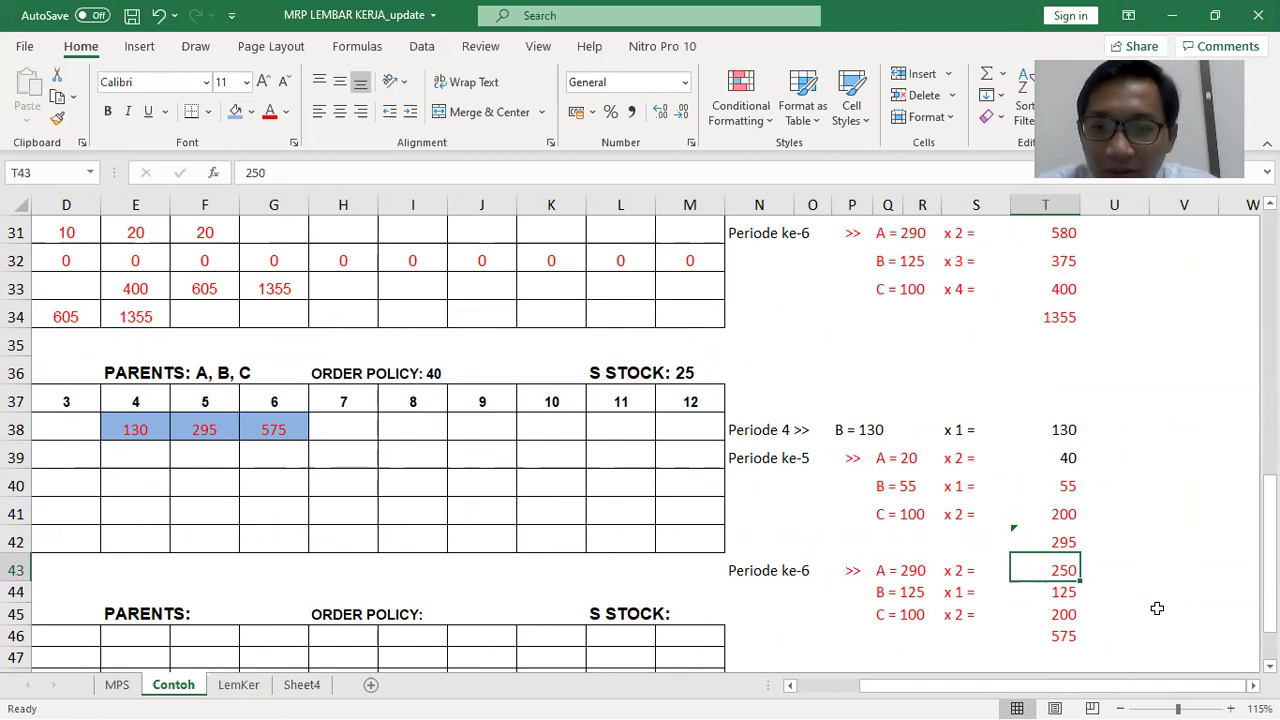
{"action": "type", "text": "5"}
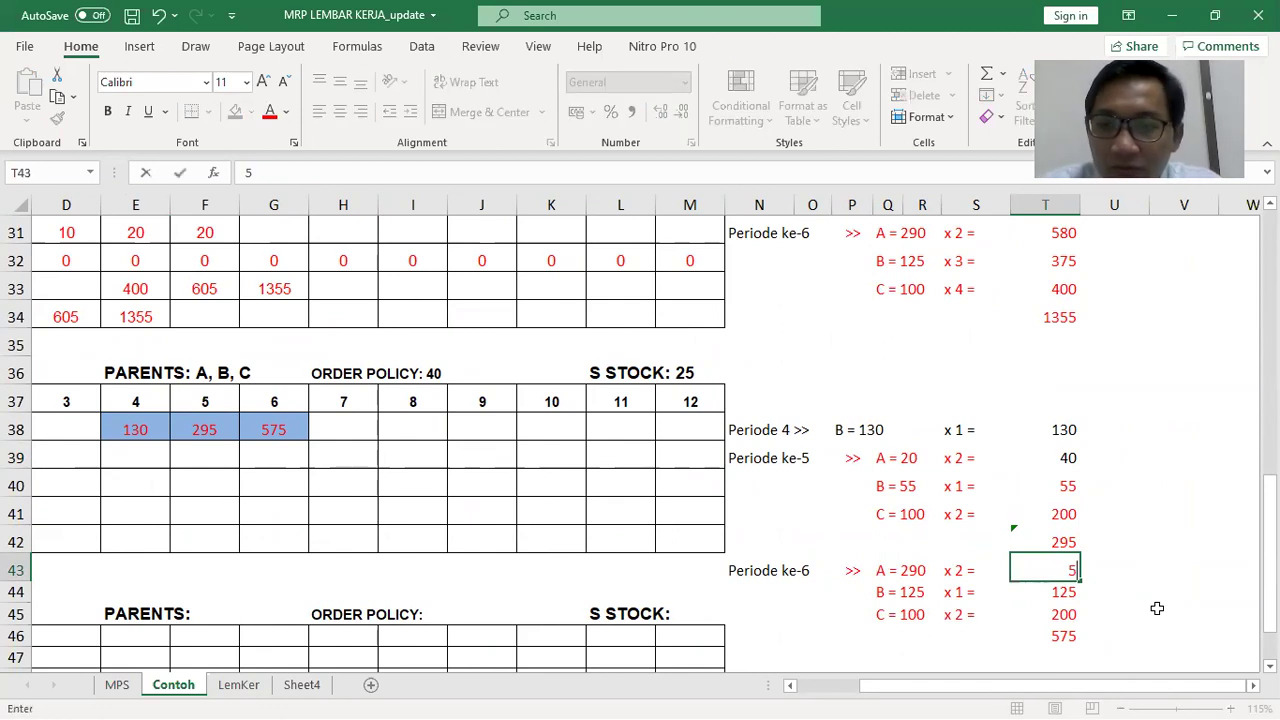
{"action": "type", "text": "80"}
{"action": "key", "text": "Return"}
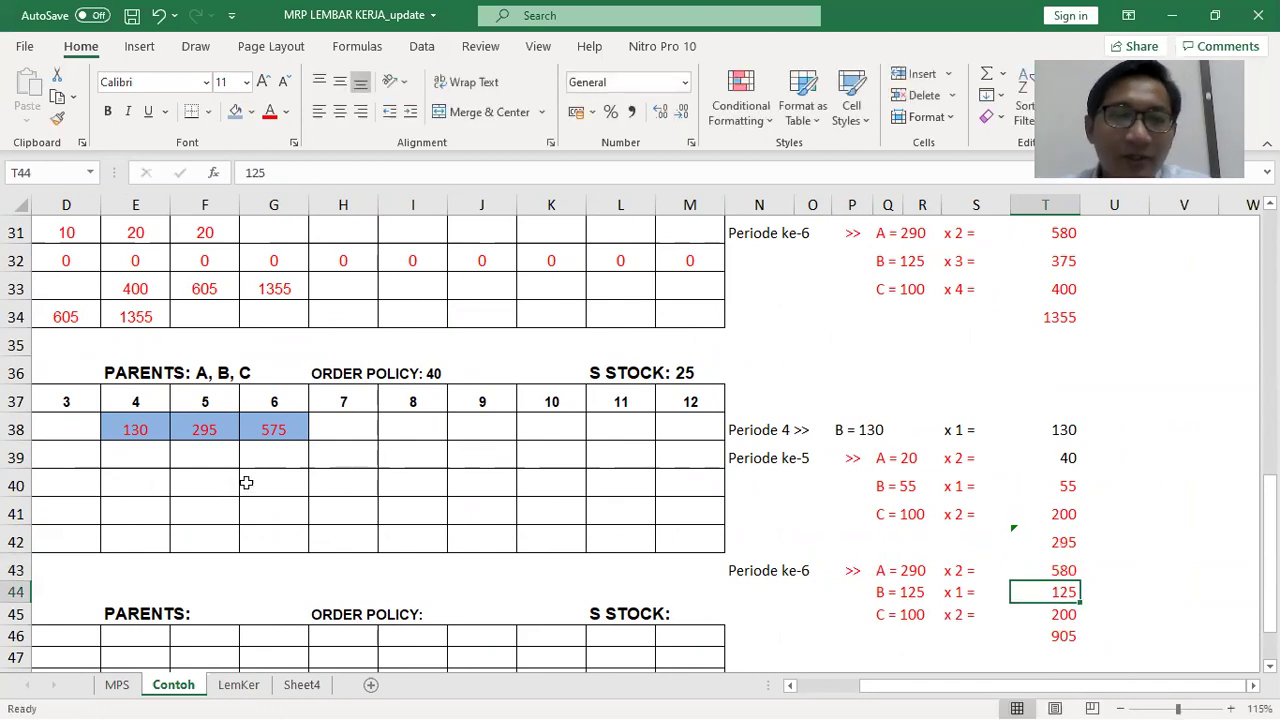
Set item E's period 6 gross requirement to 905
{"action": "left_click", "coordinate": [290, 429]}
{"action": "type", "text": "905"}
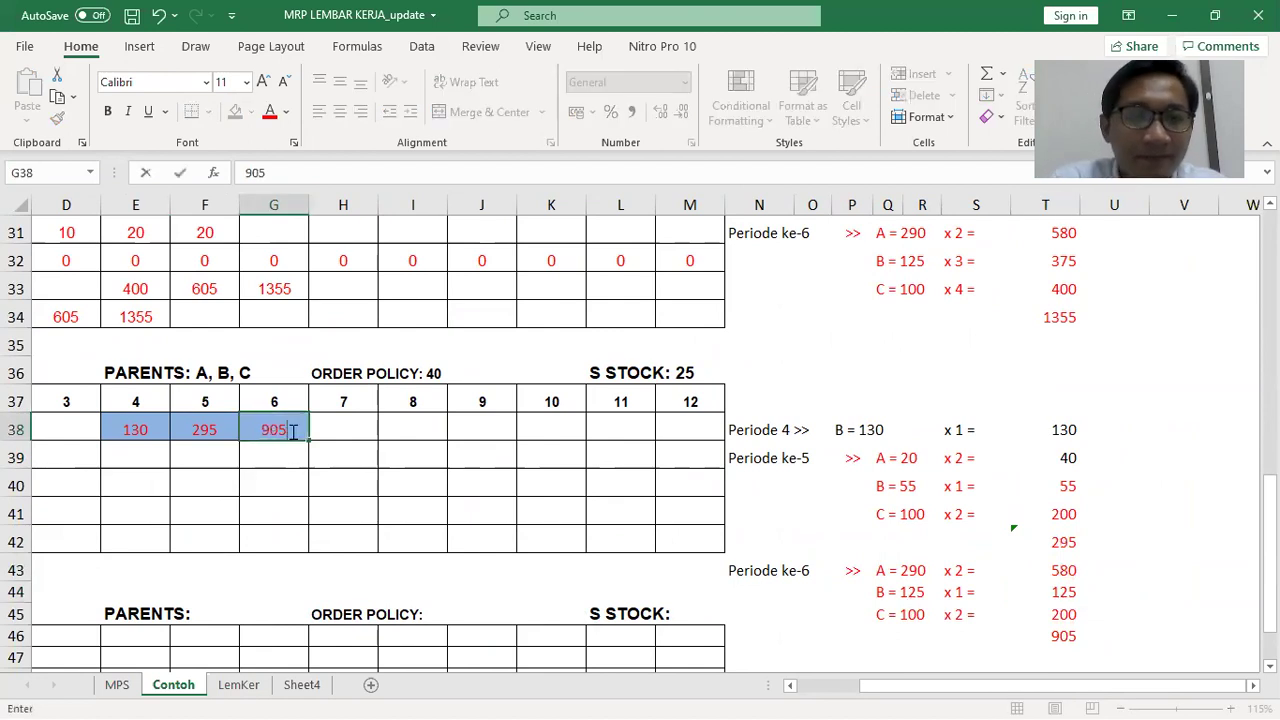
{"action": "key", "text": "Return"}
{"action": "left_click_drag", "start_coordinate": [880, 686], "coordinate": [820, 686]}
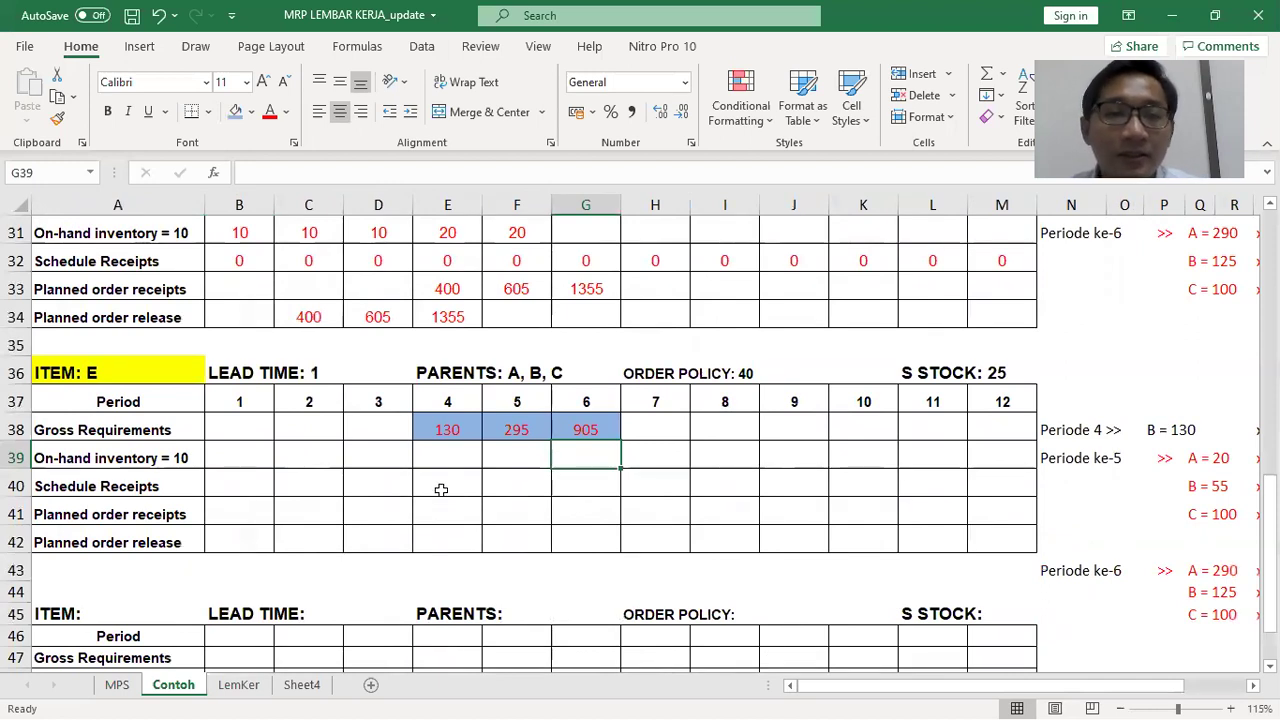
{"action": "left_click", "coordinate": [235, 506]}
Fill item E's scheduled receipts with 0 for periods 1–12
{"action": "mouse_move", "coordinate": [248, 460]}
{"action": "left_mouse_down"}
{"action": "mouse_move", "coordinate": [957, 509]}
{"action": "mouse_move", "coordinate": [986, 535]}
{"action": "left_mouse_up"}
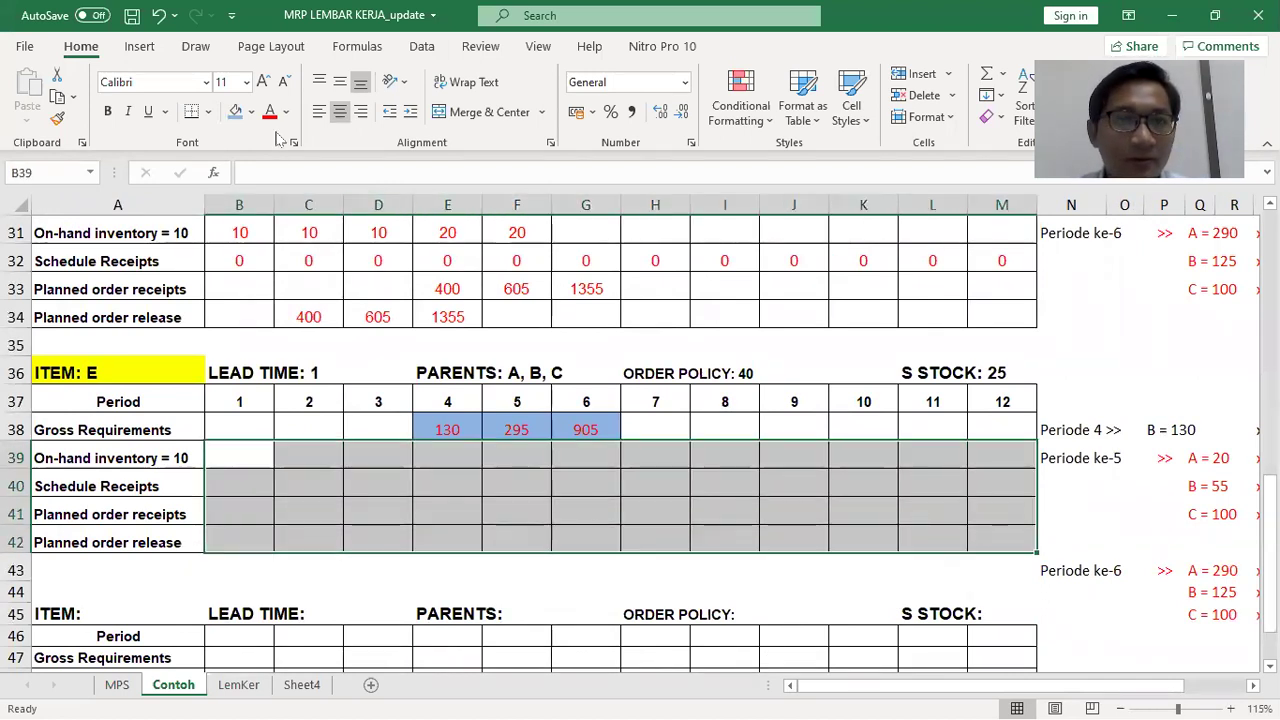
{"action": "left_click", "coordinate": [237, 486]}
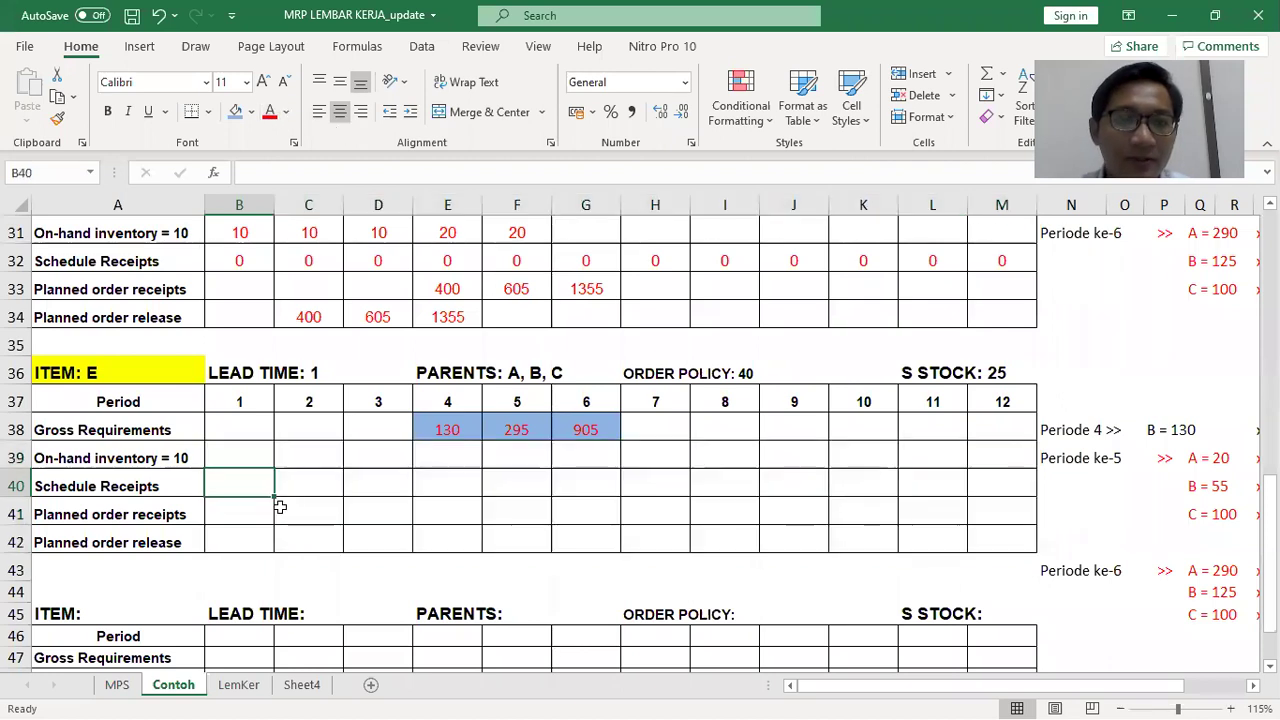
{"action": "type", "text": "0"}
{"action": "key", "text": "Tab"}
{"action": "type", "text": "0"}
{"action": "key", "text": "Tab"}
{"action": "type", "text": "0"}
{"action": "key", "text": "Tab"}
{"action": "type", "text": "0\t0\t0\t0\t0\t0\t0\t0"}
{"action": "key", "text": "Tab"}
{"action": "type", "text": "0"}
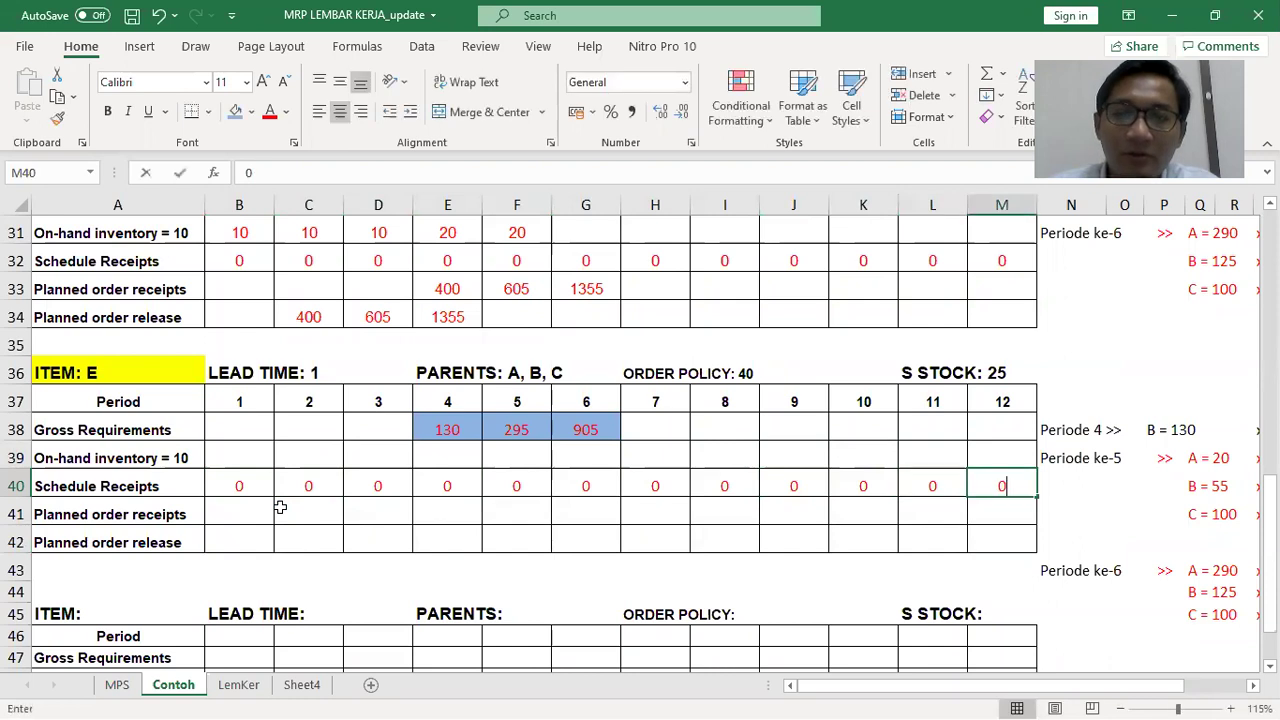
{"action": "key", "text": "Return"}
{"action": "key", "text": "Left"}
{"action": "key", "text": "Left"}
{"action": "key", "text": "Left"}
{"action": "key", "text": "Left"}
{"action": "key", "text": "Left"}
{"action": "key", "text": "Left"}
{"action": "key", "text": "Left"}
{"action": "key", "text": "Left"}
{"action": "key", "text": "Left"}
{"action": "key", "text": "Left"}
{"action": "key", "text": "Left"}
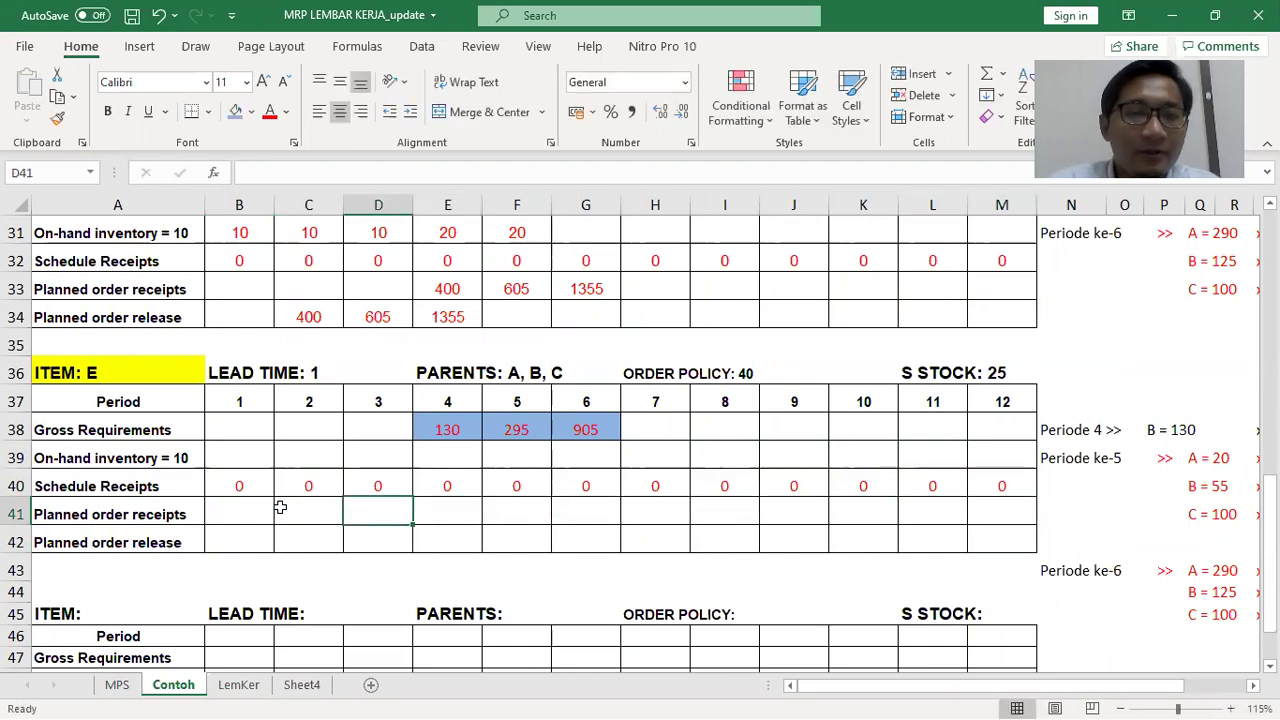
Enter on-hand 10, 10, 10 for periods 1–3 and the period 4 formula =D39+E40+E41-E38
{"action": "key", "text": "Up"}
{"action": "key", "text": "Up"}
{"action": "type", "text": "10\t10\t10"}
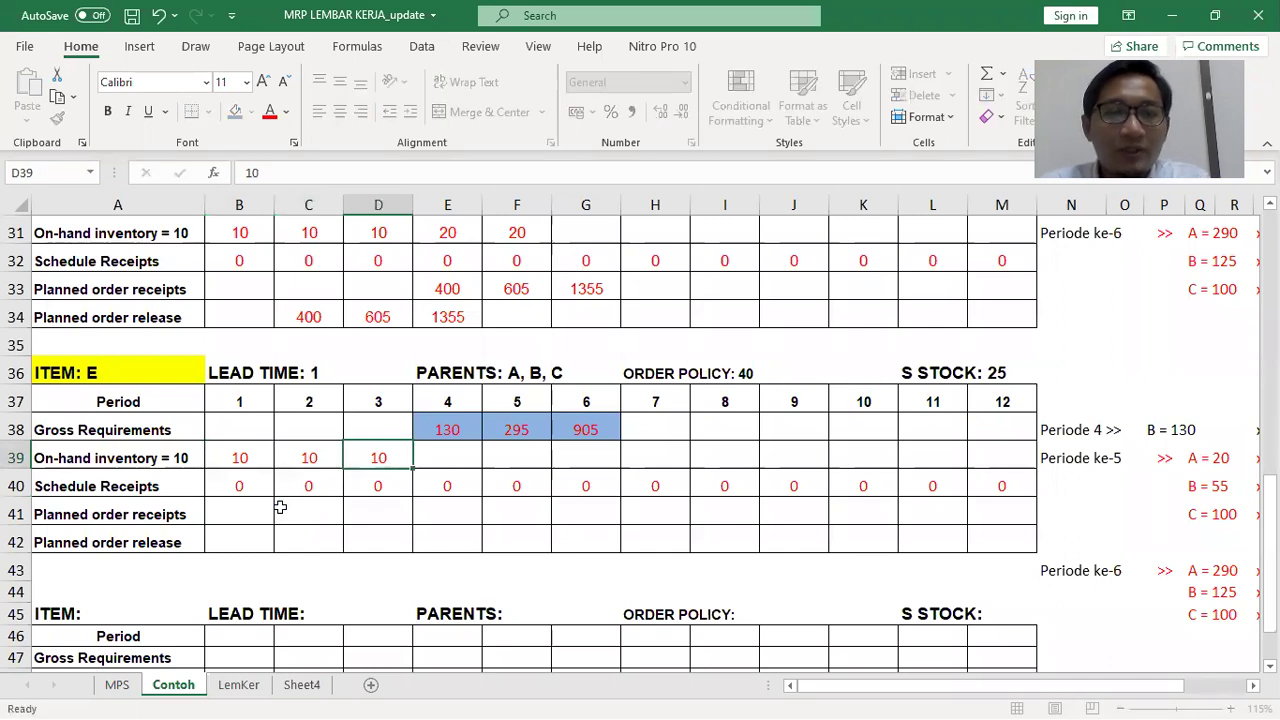
{"action": "key", "text": "Tab"}
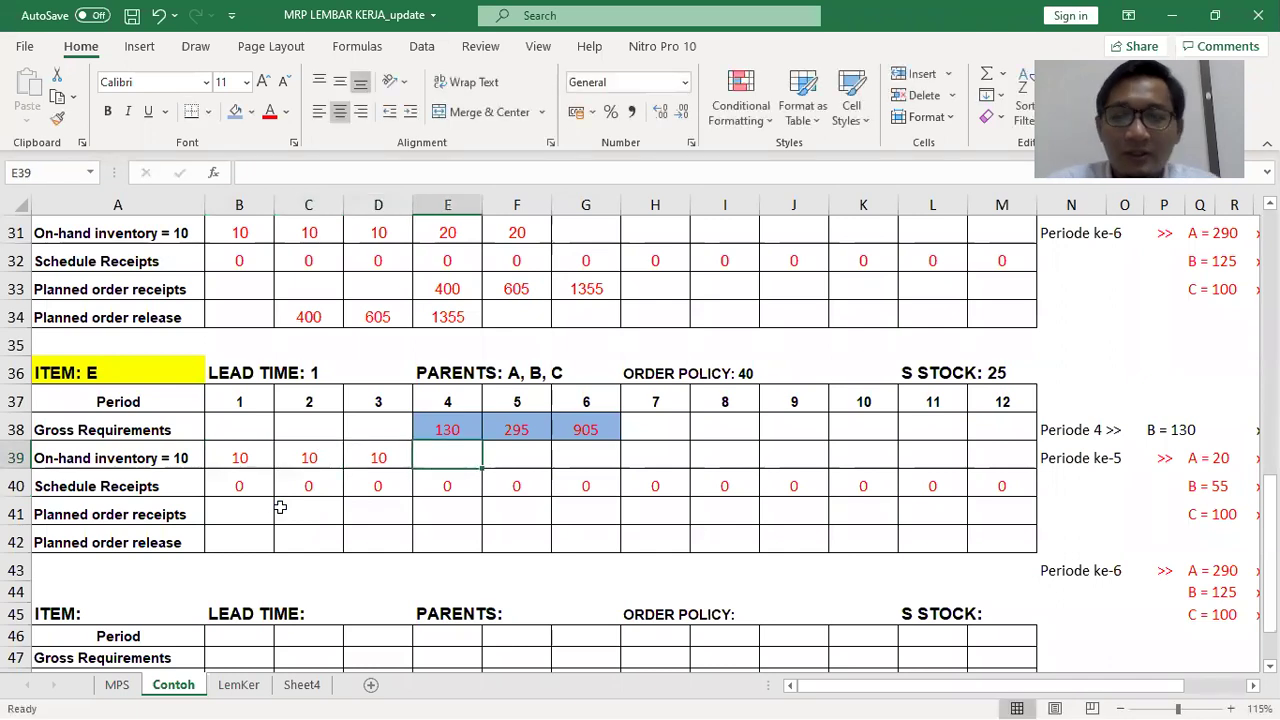
{"action": "type", "text": "="}
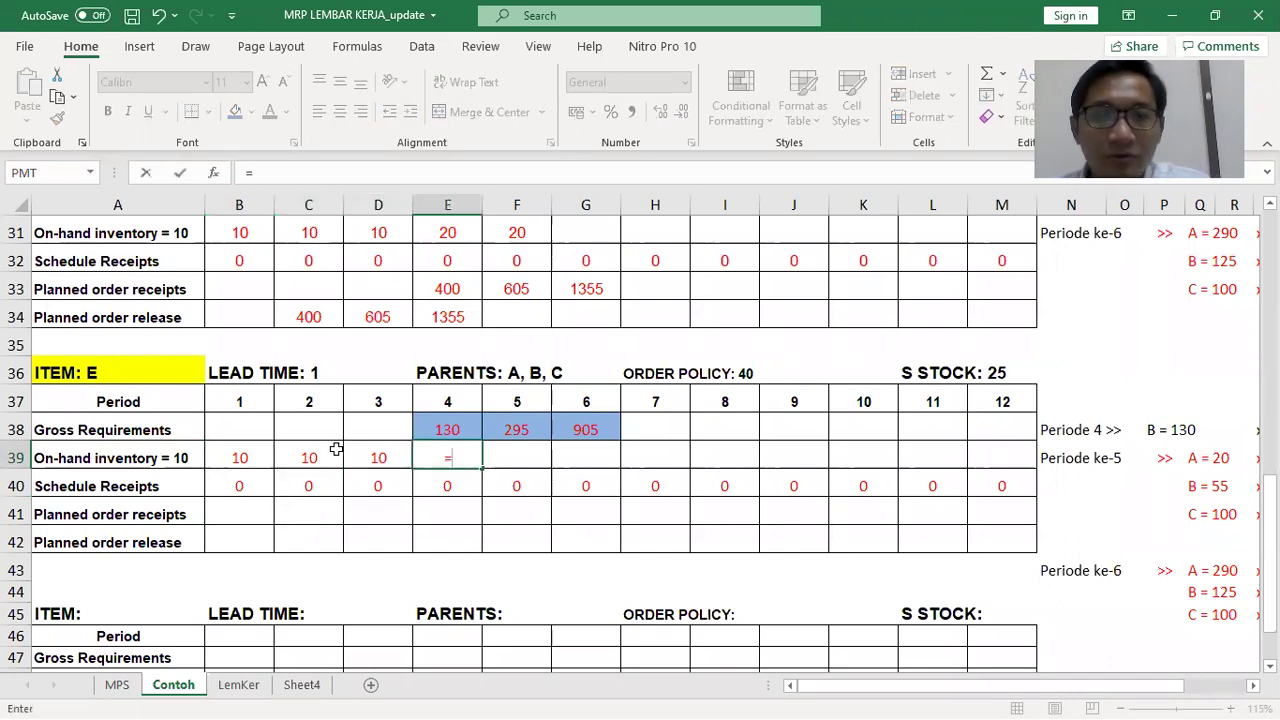
{"action": "left_click", "coordinate": [349, 452]}
{"action": "type", "text": "+"}
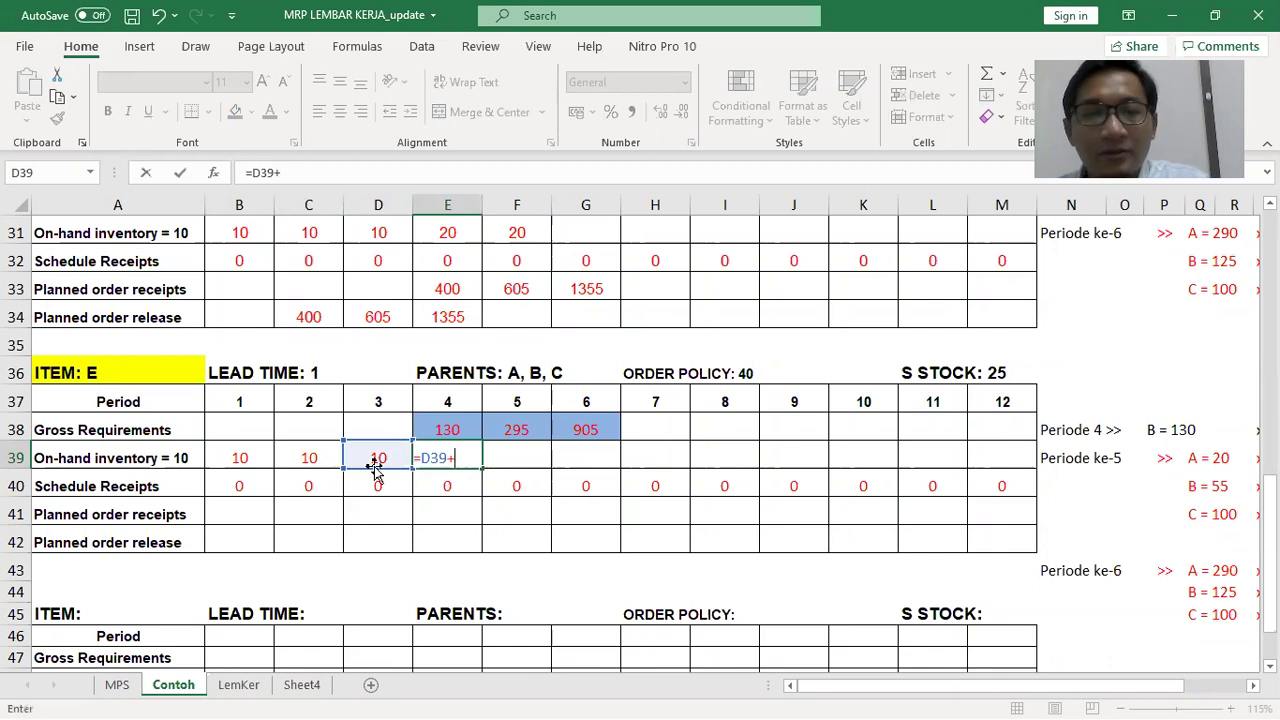
{"action": "left_click", "coordinate": [428, 484]}
{"action": "type", "text": "+"}
{"action": "left_click", "coordinate": [452, 512]}
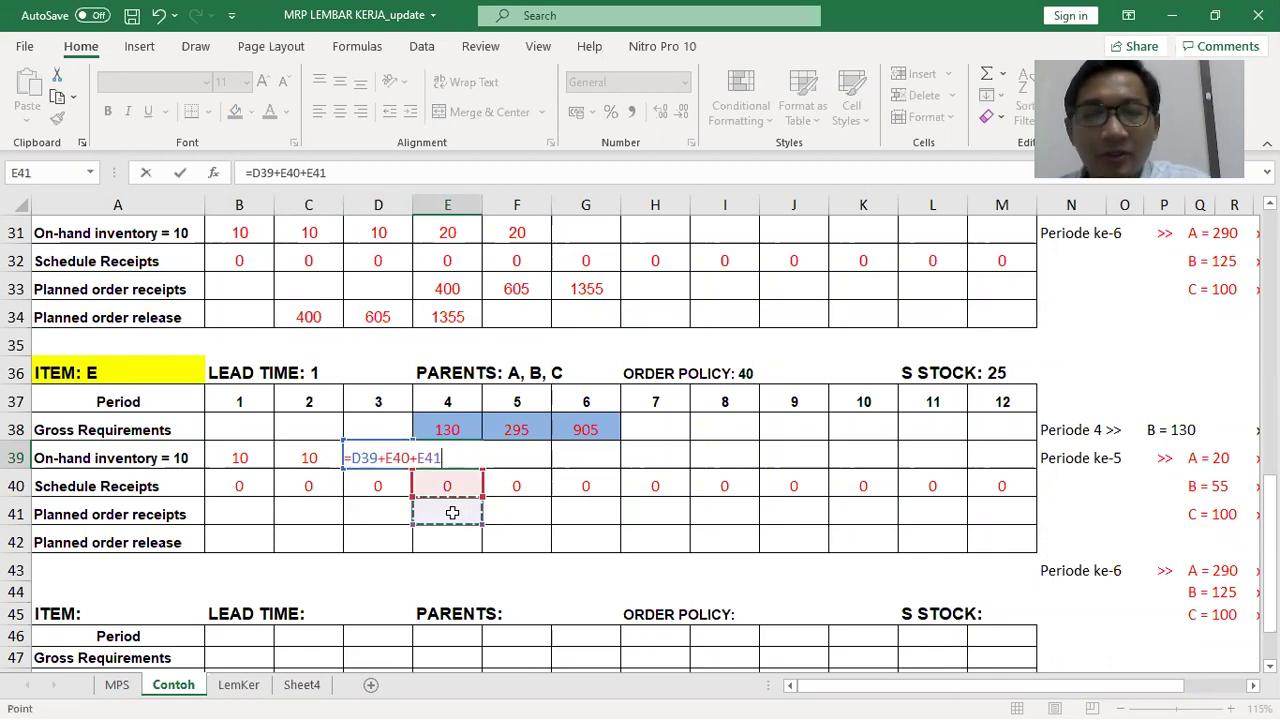
{"action": "type", "text": "-"}
{"action": "left_click", "coordinate": [450, 430]}
{"action": "key", "text": "Return"}
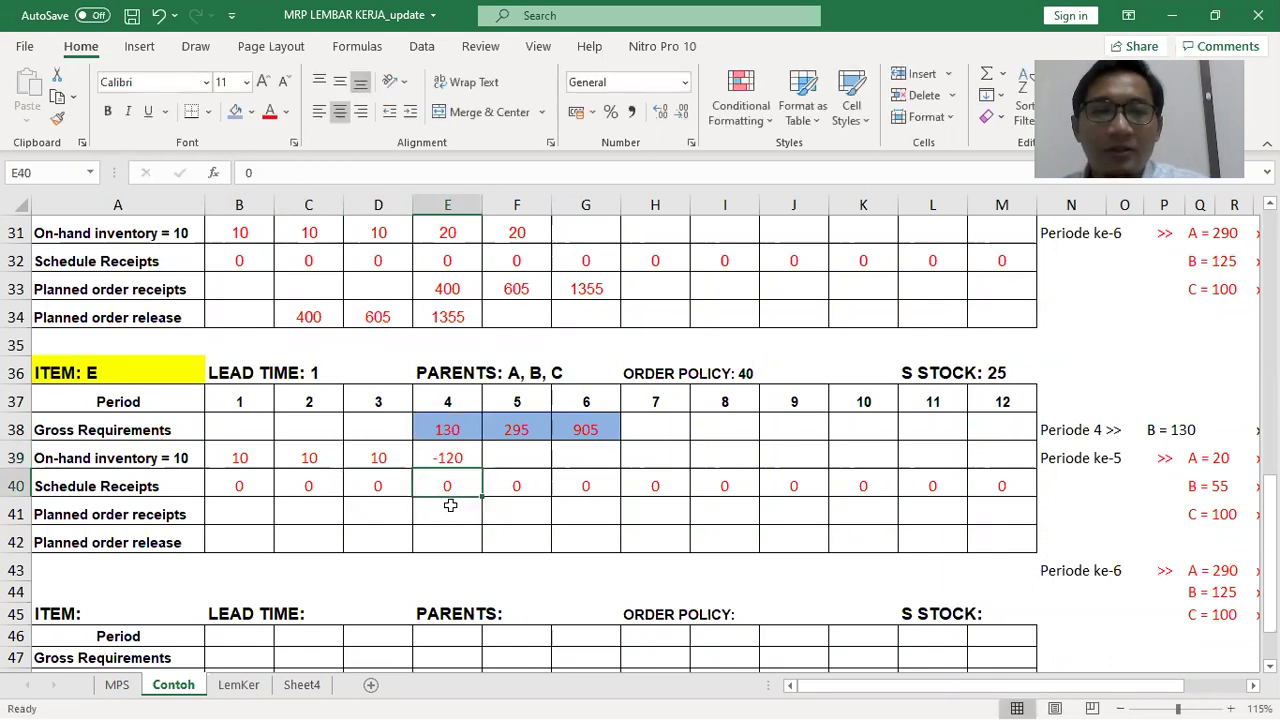
Try period 4 planned receipts of 40, 80 and 120 against the 25 safety stock, settling on 140
{"action": "left_click", "coordinate": [449, 512]}
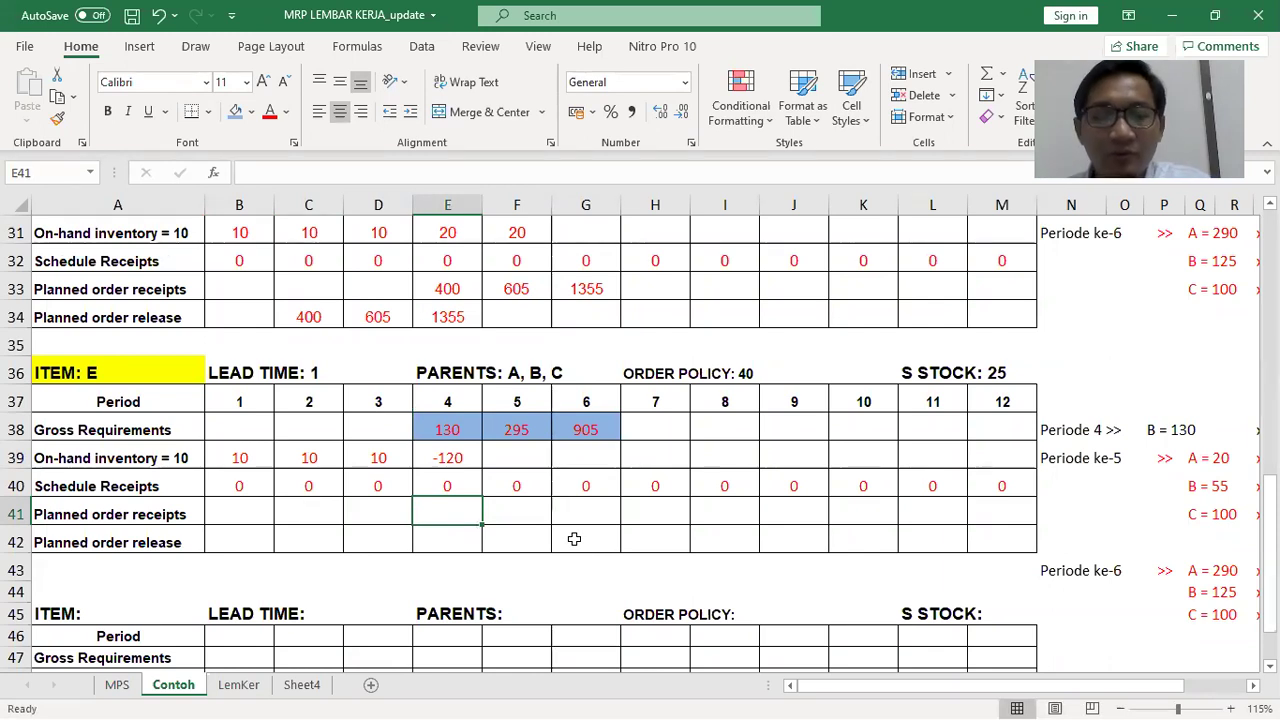
{"action": "type", "text": "40"}
{"action": "key", "text": "ctrl+Return"}
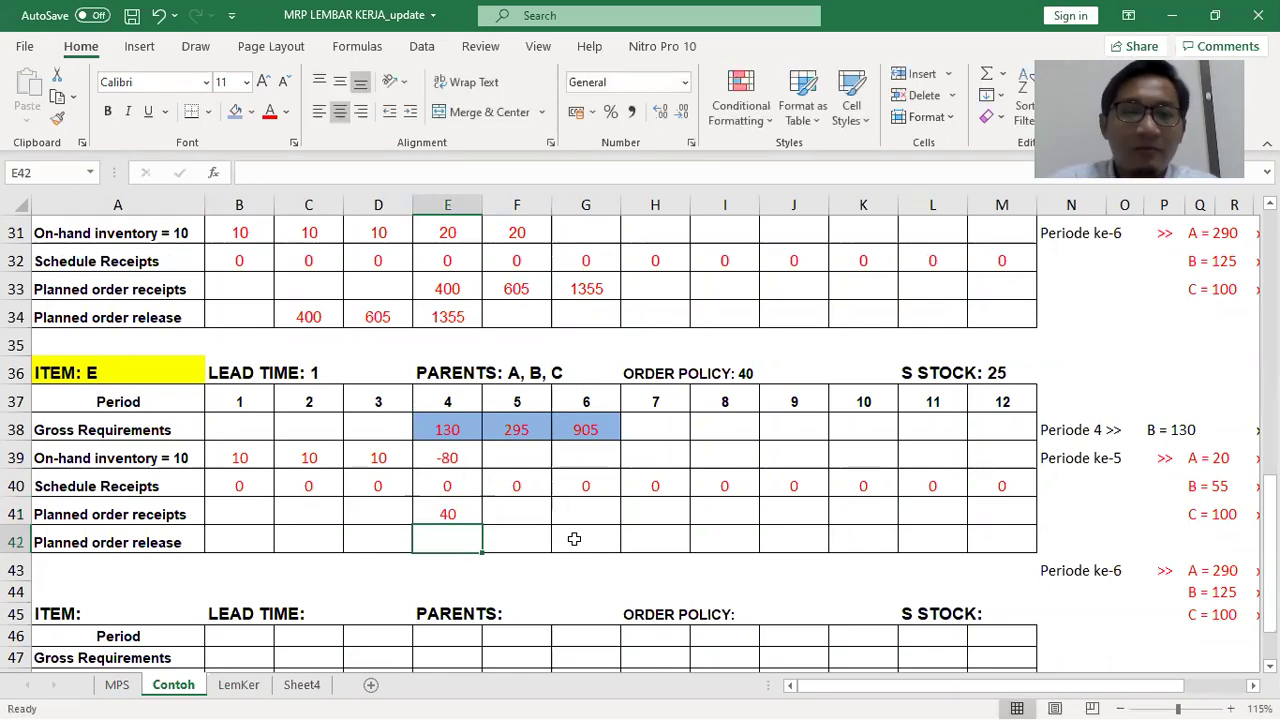
{"action": "type", "text": "80"}
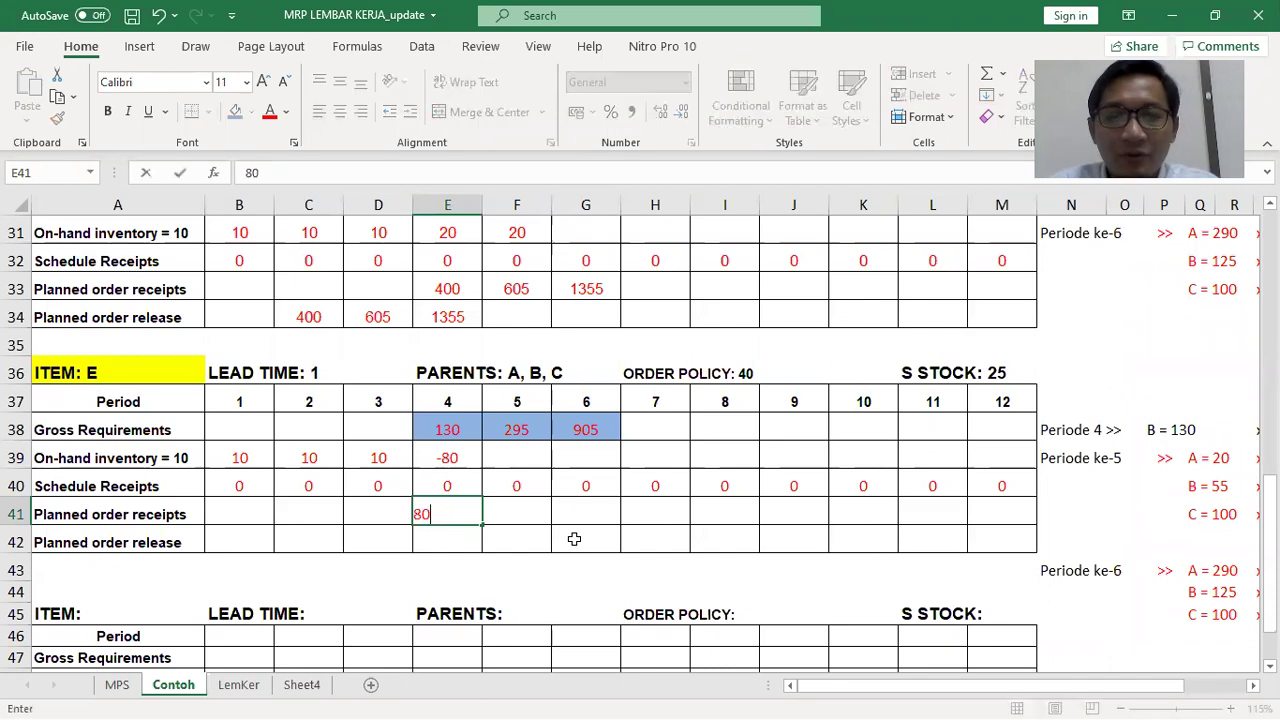
{"action": "key", "text": "Return"}
{"action": "key", "text": "Up"}
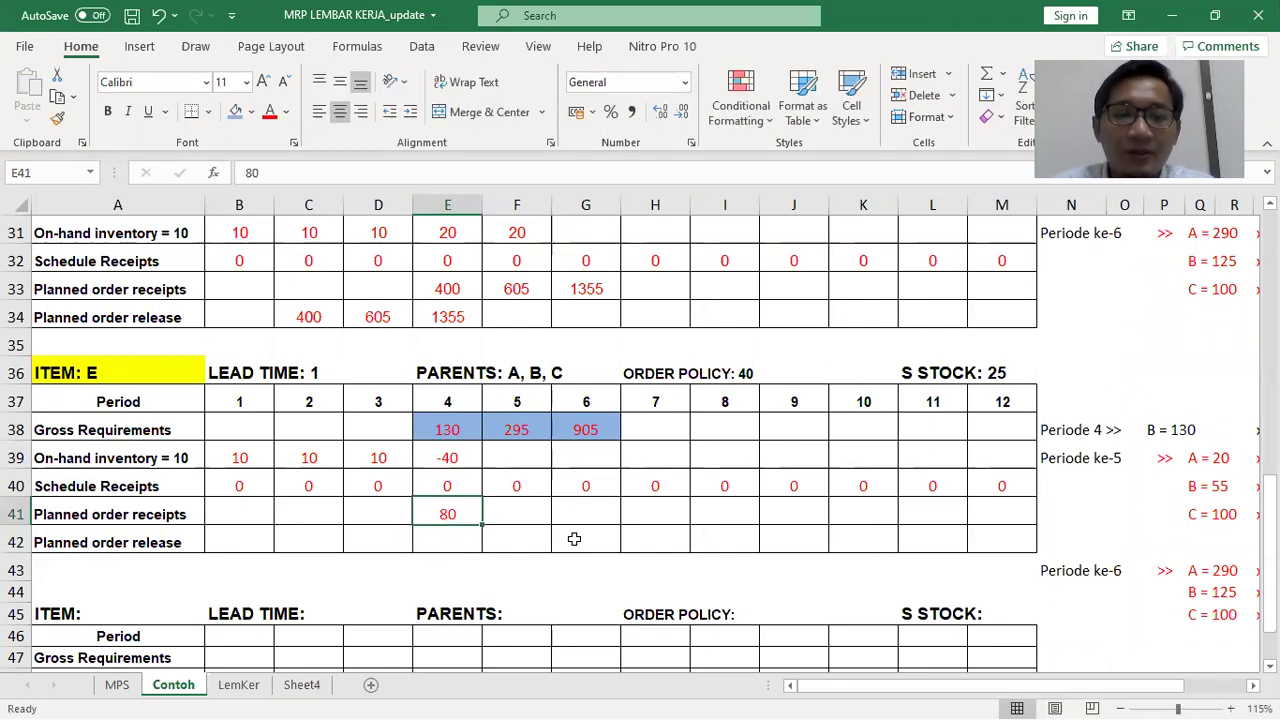
{"action": "type", "text": "120"}
{"action": "key", "text": "Return"}
{"action": "key", "text": "Up"}
{"action": "key", "text": "Up"}
{"action": "key", "text": "Up"}
{"action": "key", "text": "Up"}
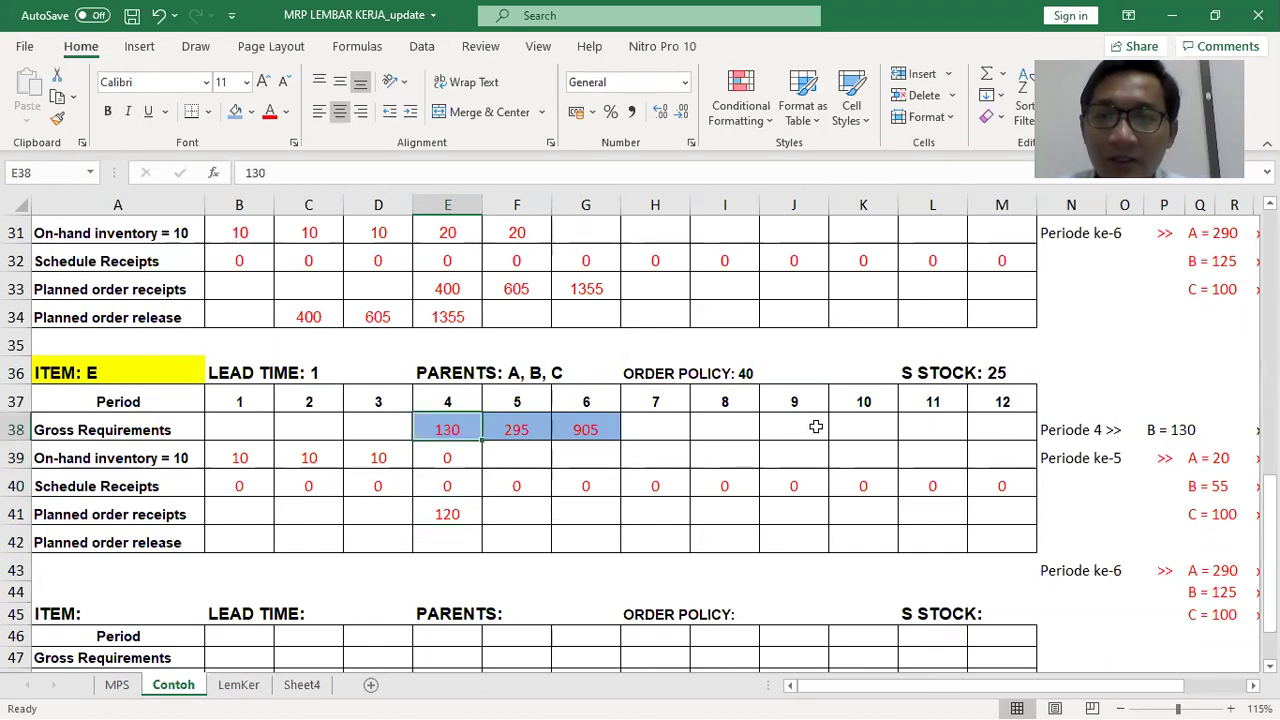
{"action": "left_click", "coordinate": [1005, 370]}
{"action": "left_click", "coordinate": [947, 368]}
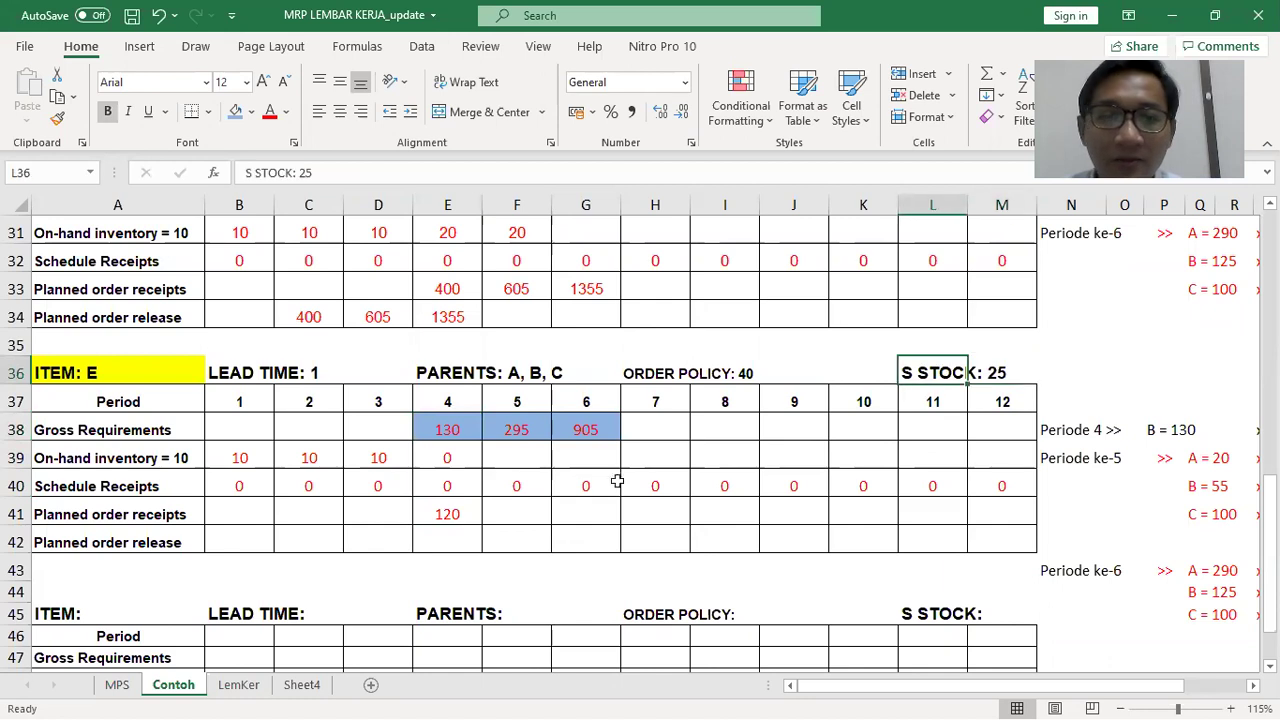
{"action": "left_click", "coordinate": [452, 516]}
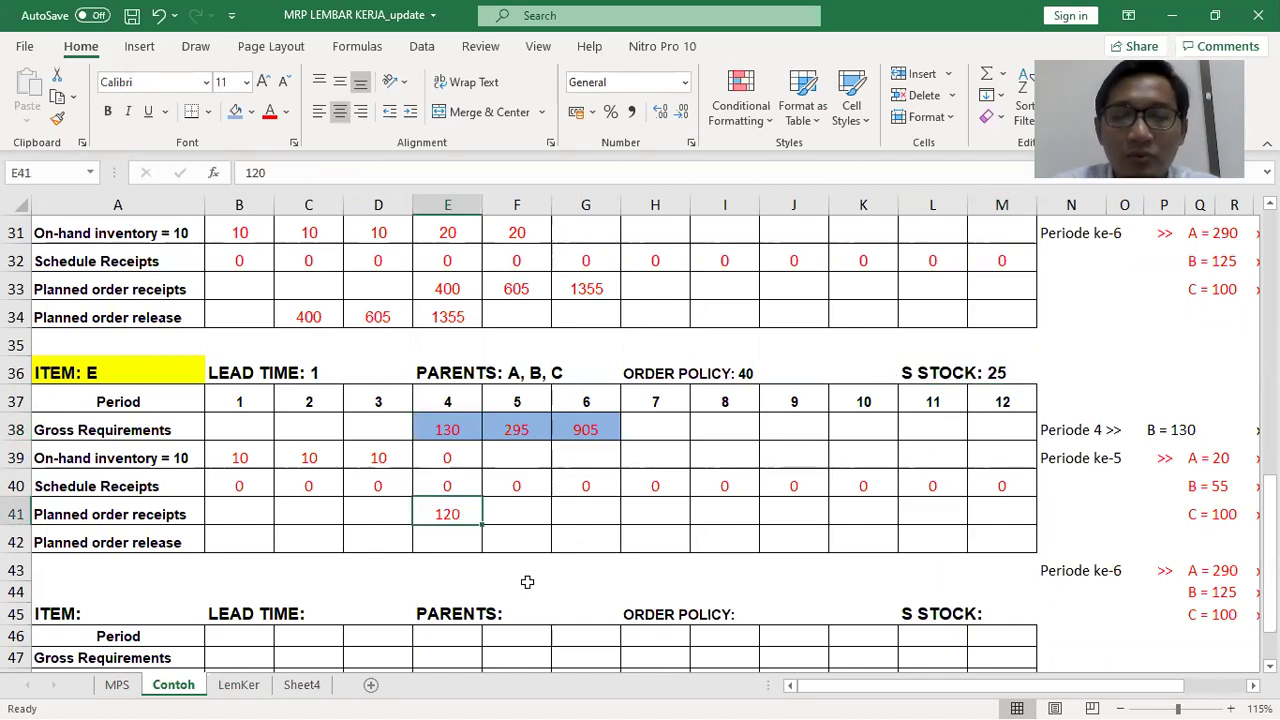
{"action": "type", "text": "140"}
{"action": "key", "text": "Return"}
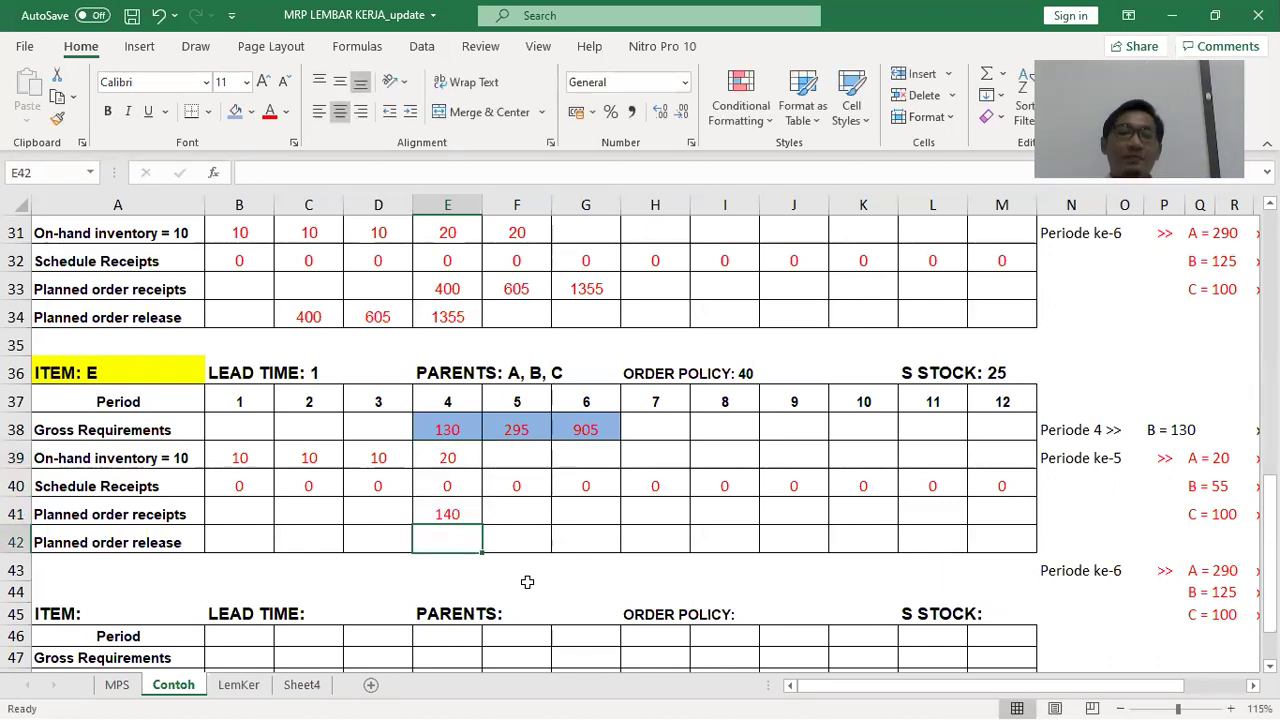
Enter a matching 140 planned order release in period 3
{"action": "key", "text": "Left"}
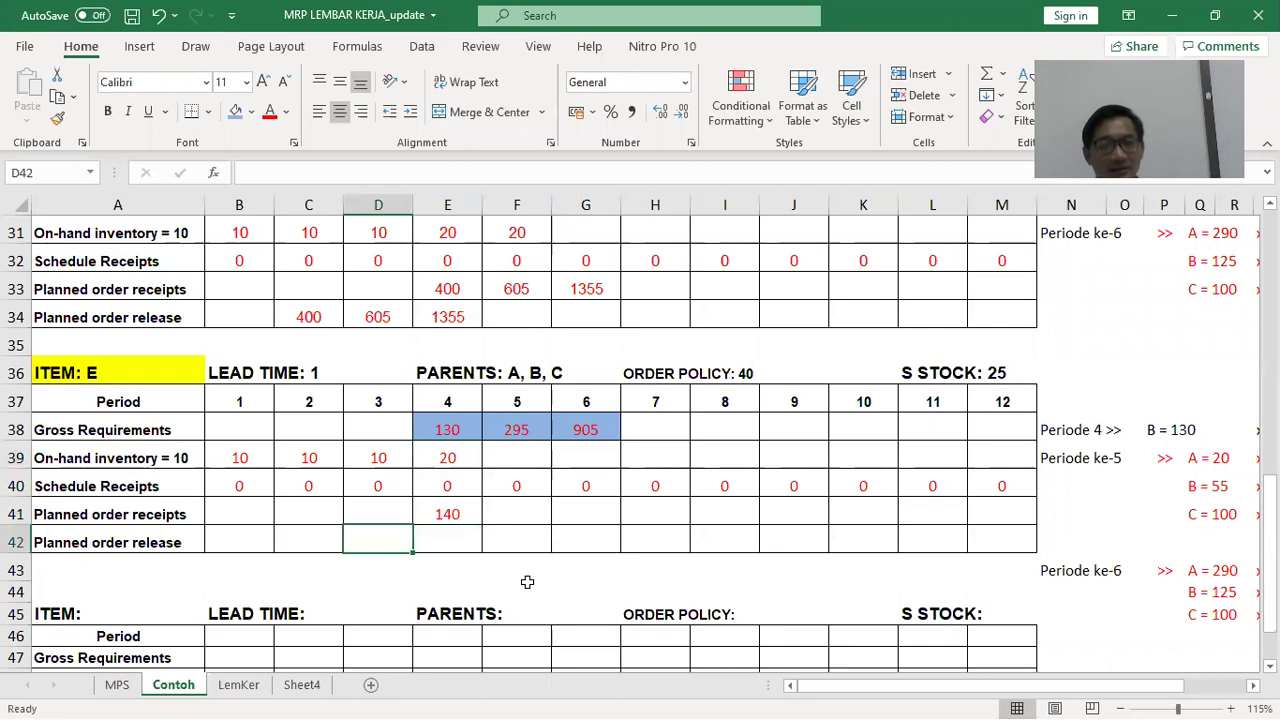
{"action": "type", "text": "140"}
{"action": "key", "text": "Right"}
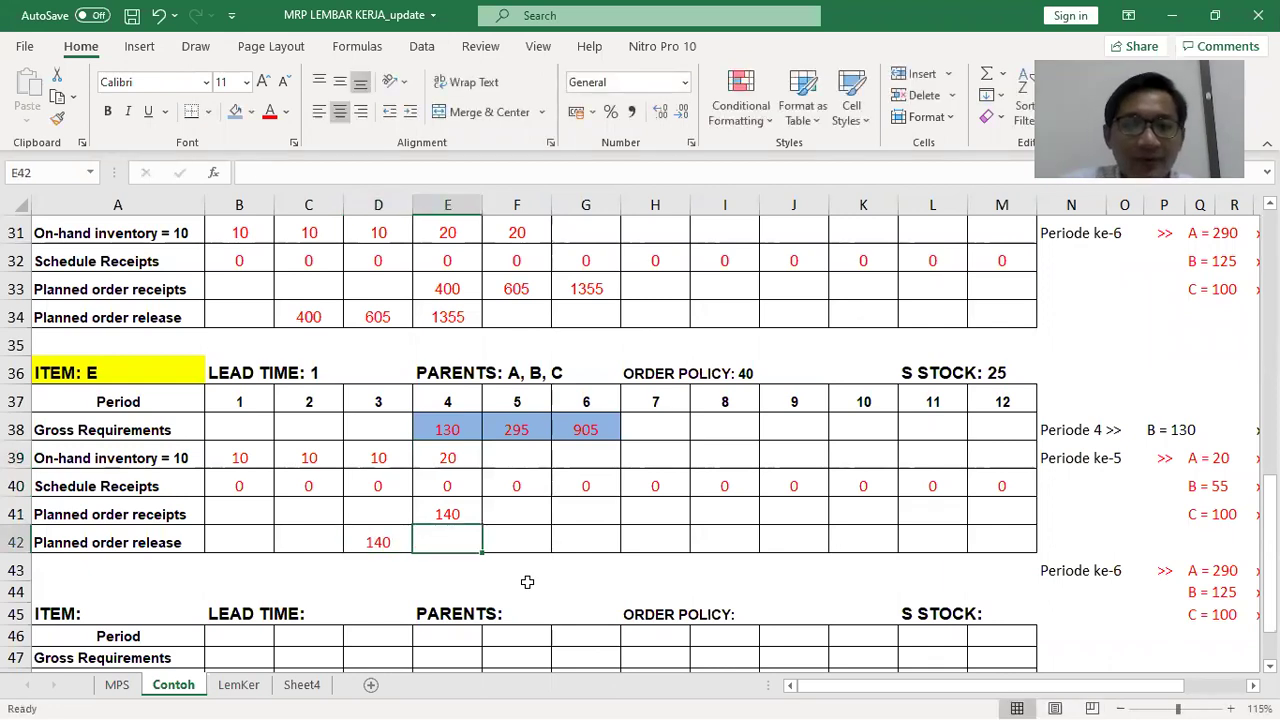
{"action": "key", "text": "Up"}
{"action": "key", "text": "Right"}
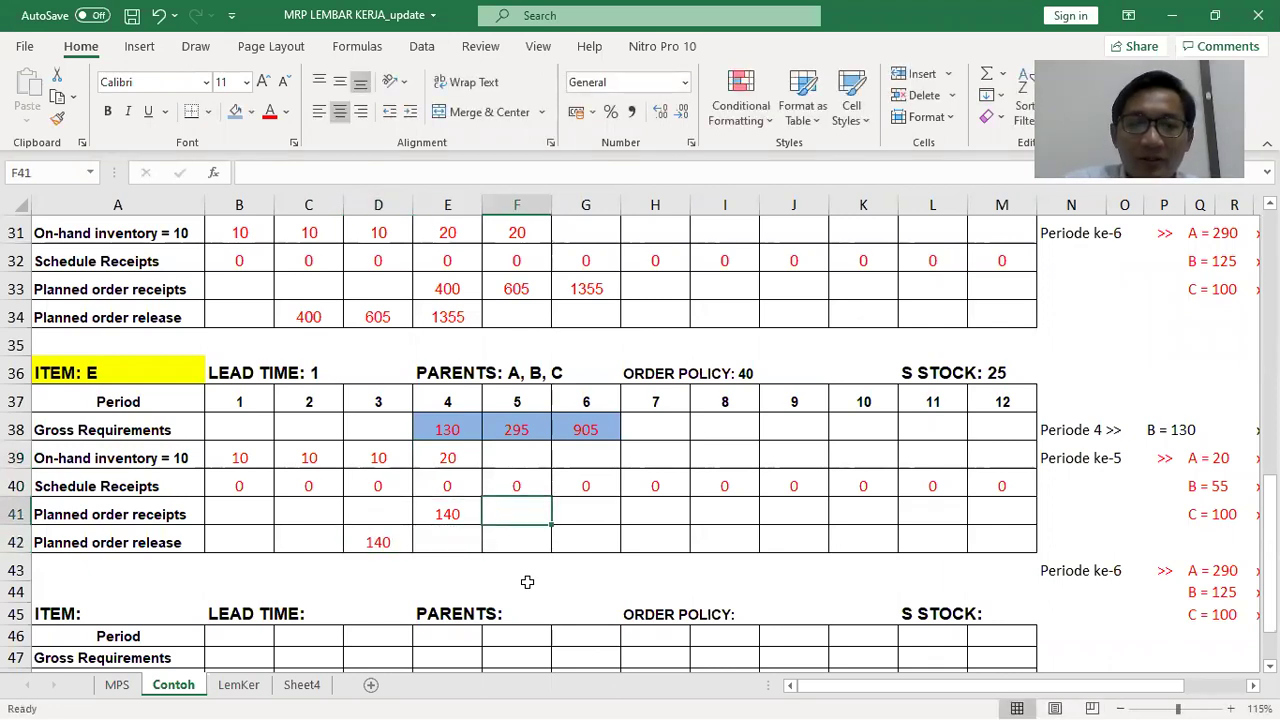
{"action": "key", "text": "Up"}
{"action": "key", "text": "Up"}
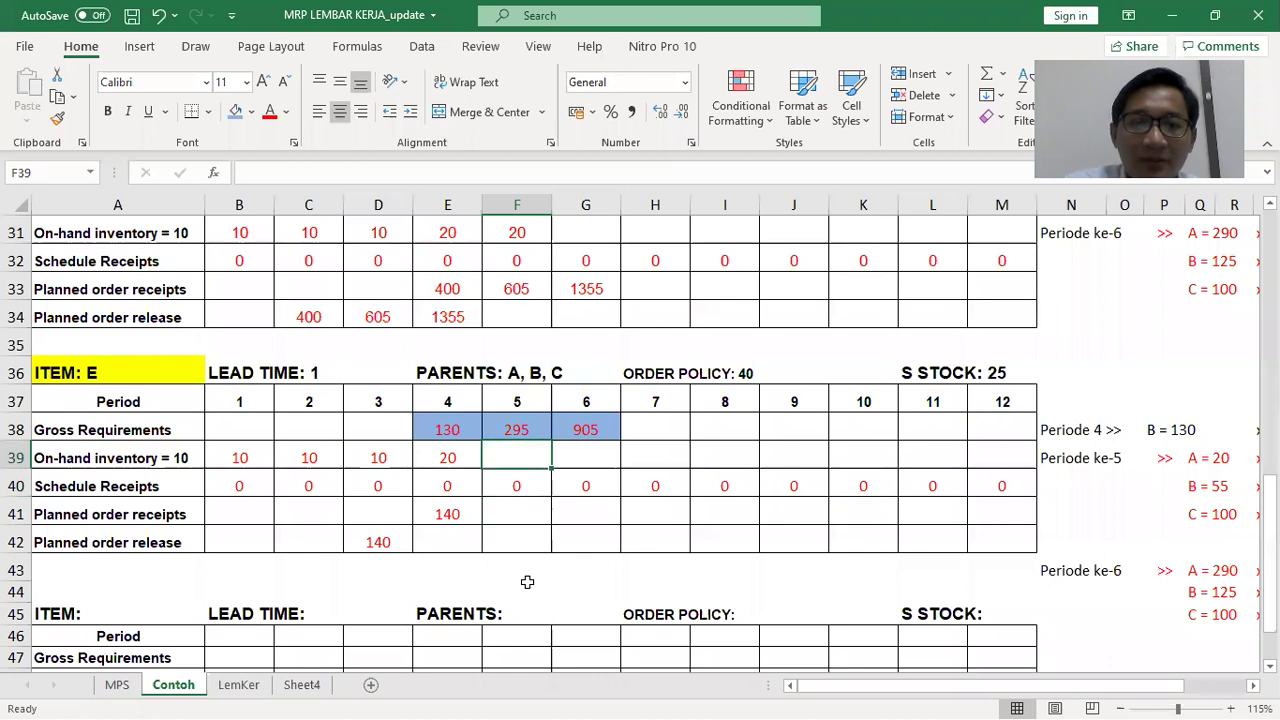
Enter the period 5 on-hand formula =E39+F40+F41-F38
{"action": "type", "text": "="}
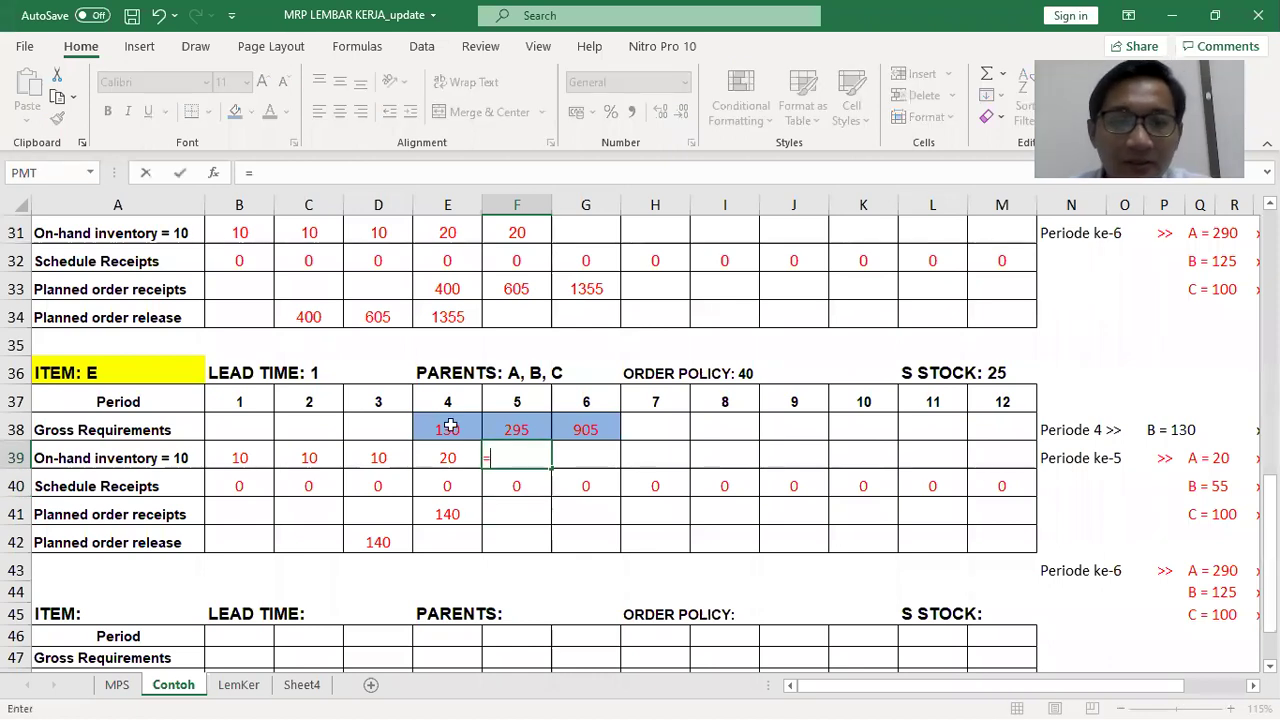
{"action": "left_click", "coordinate": [420, 457]}
{"action": "type", "text": "+"}
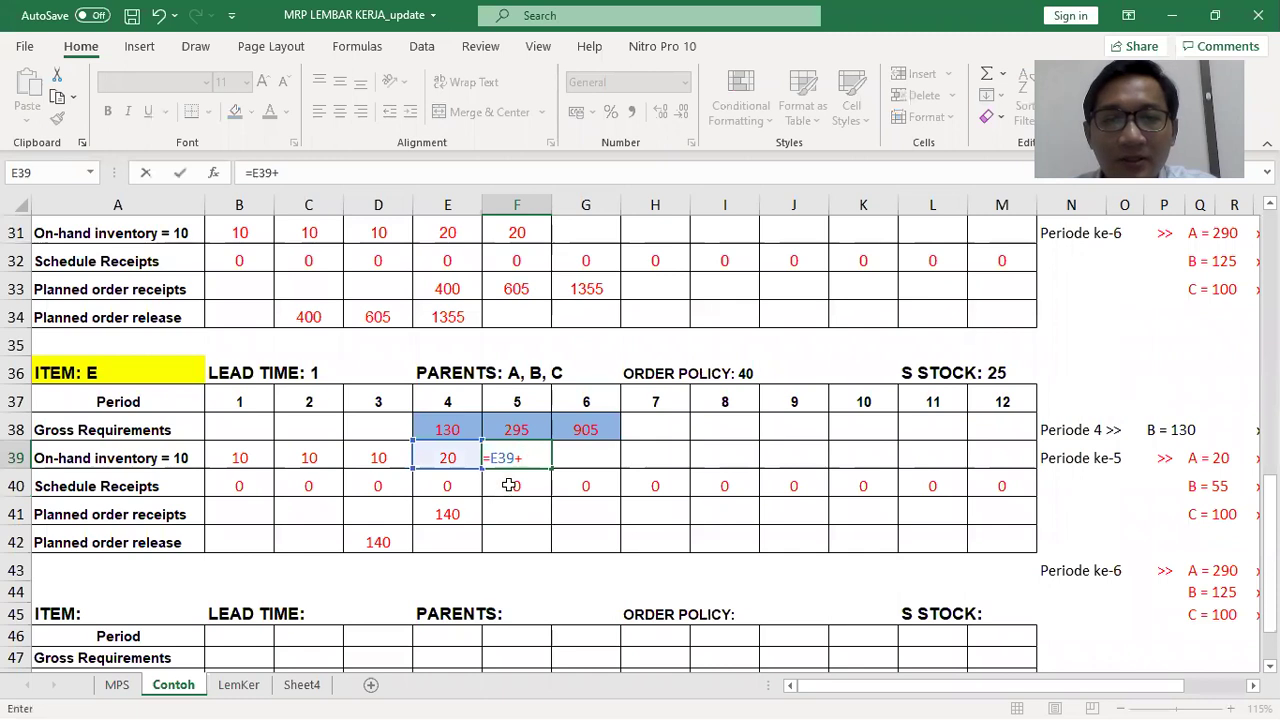
{"action": "left_click", "coordinate": [505, 494]}
{"action": "type", "text": "+"}
{"action": "left_click", "coordinate": [505, 505]}
{"action": "type", "text": "-"}
{"action": "left_click", "coordinate": [513, 429]}
{"action": "key", "text": "Return"}
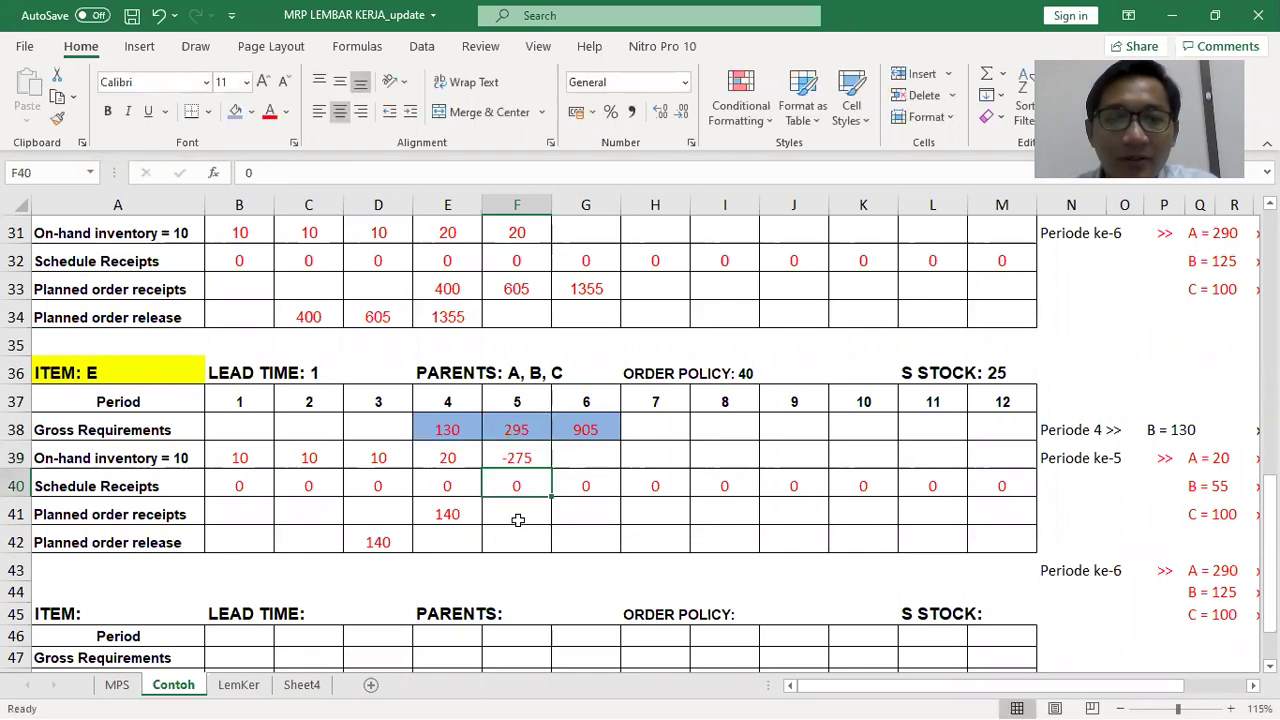
Try period 5 planned receipts of 200, 240 and 280, then settle on 320, leaving 45 on hand
{"action": "key", "text": "Return"}
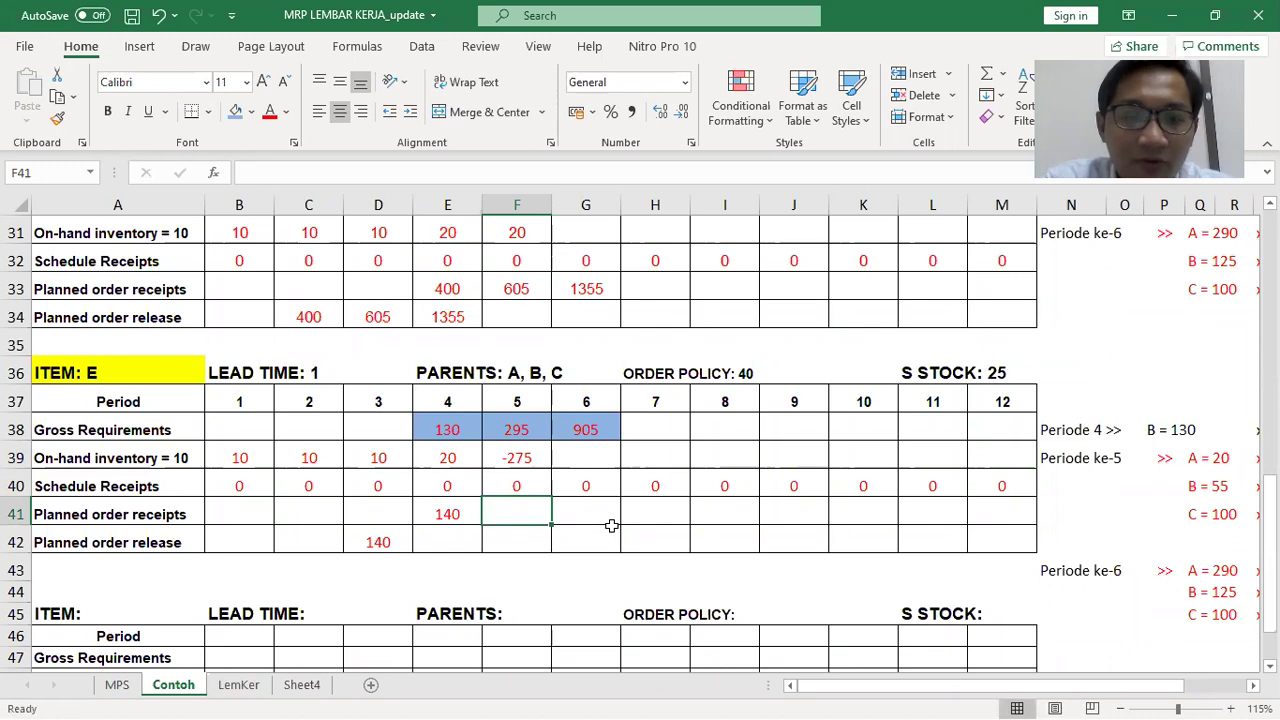
{"action": "type", "text": "200"}
{"action": "key", "text": "Return"}
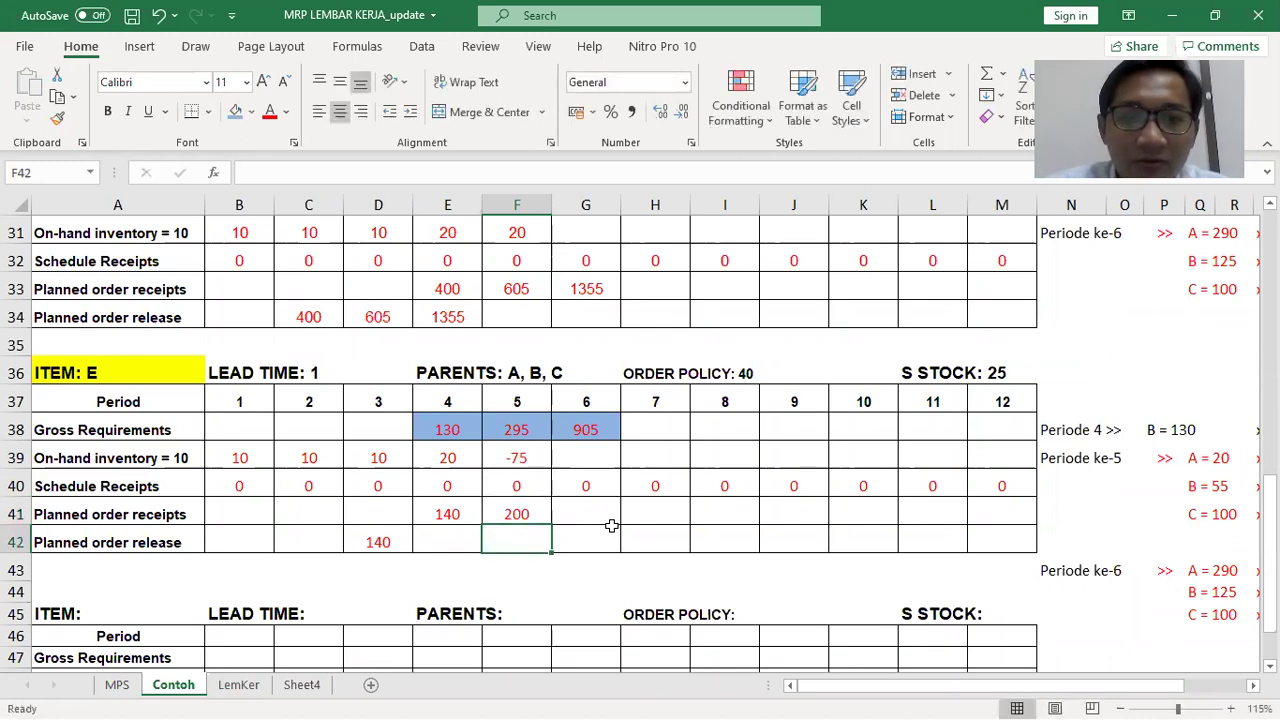
{"action": "key", "text": "Up"}
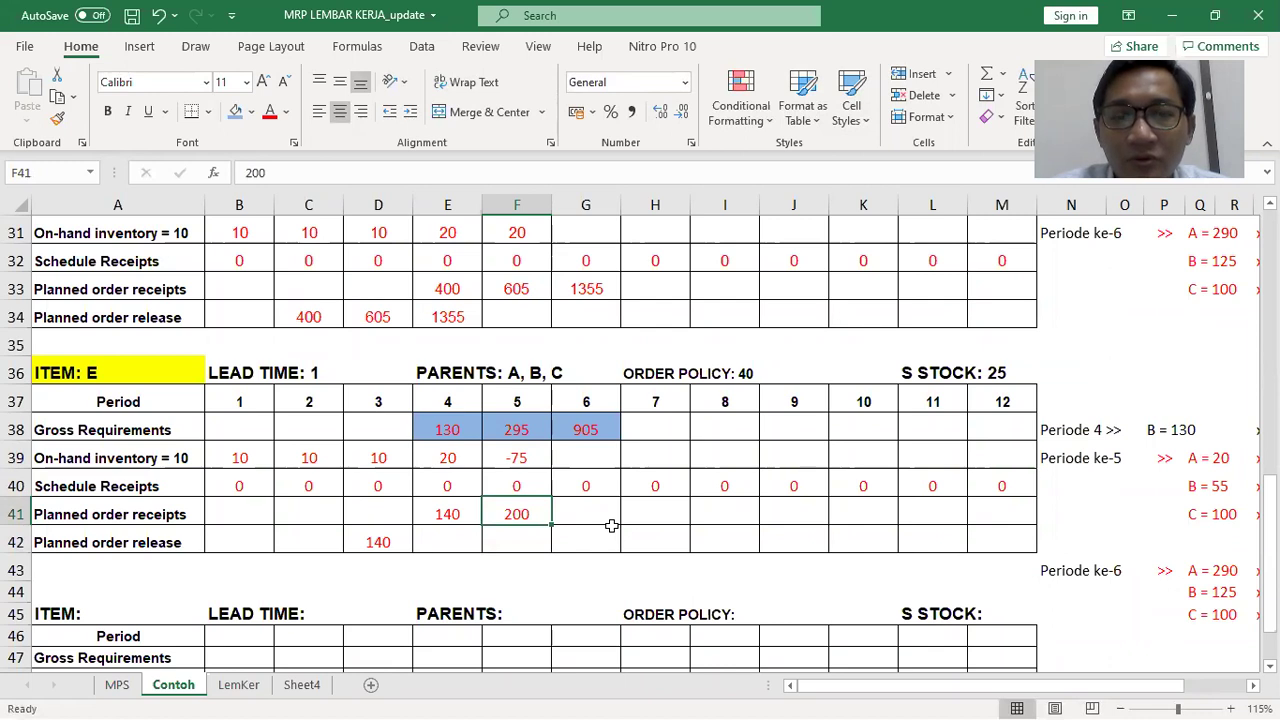
{"action": "type", "text": "240"}
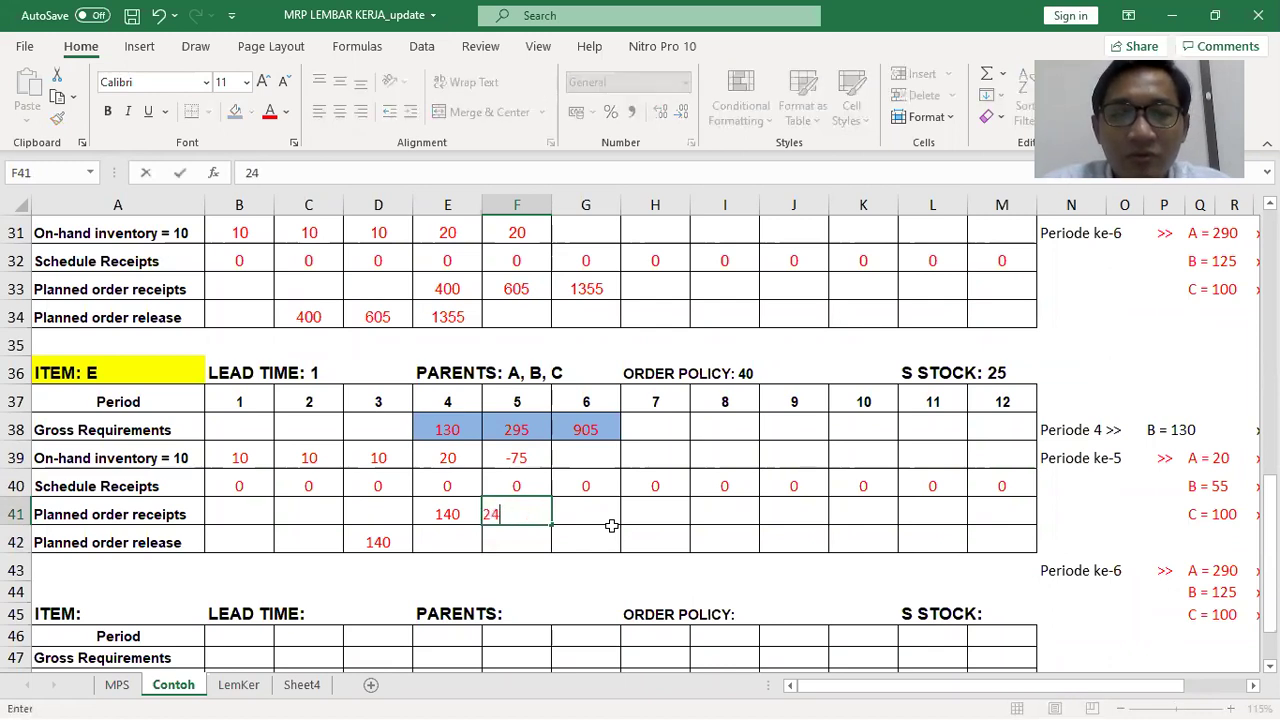
{"action": "key", "text": "Return"}
{"action": "key", "text": "Up"}
{"action": "type", "text": "280"}
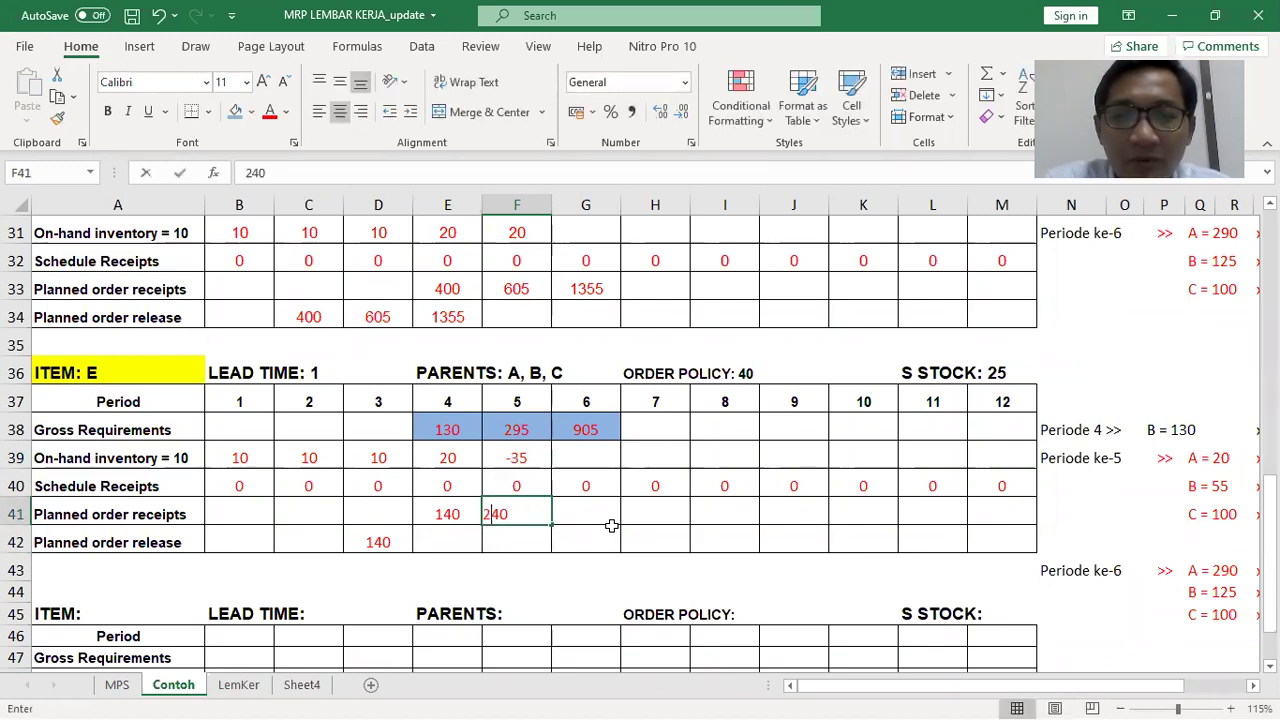
{"action": "key", "text": "Return"}
{"action": "key", "text": "Up"}
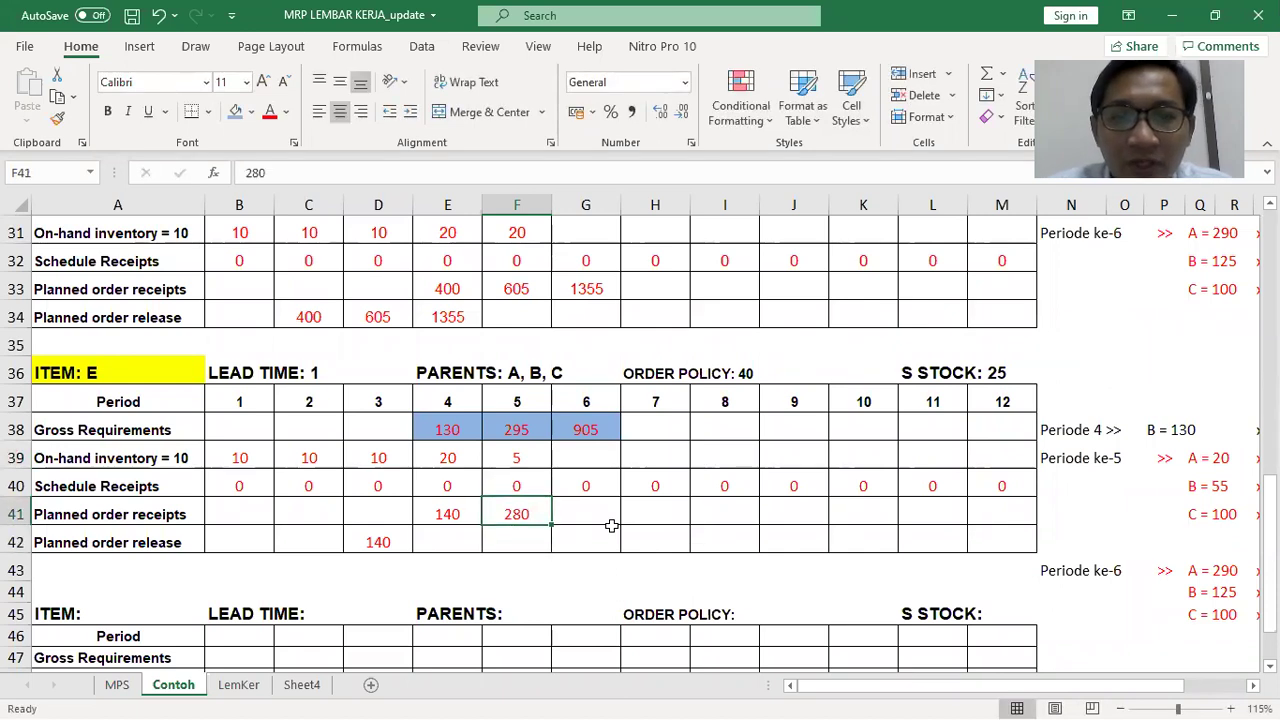
{"action": "left_click", "coordinate": [1032, 370]}
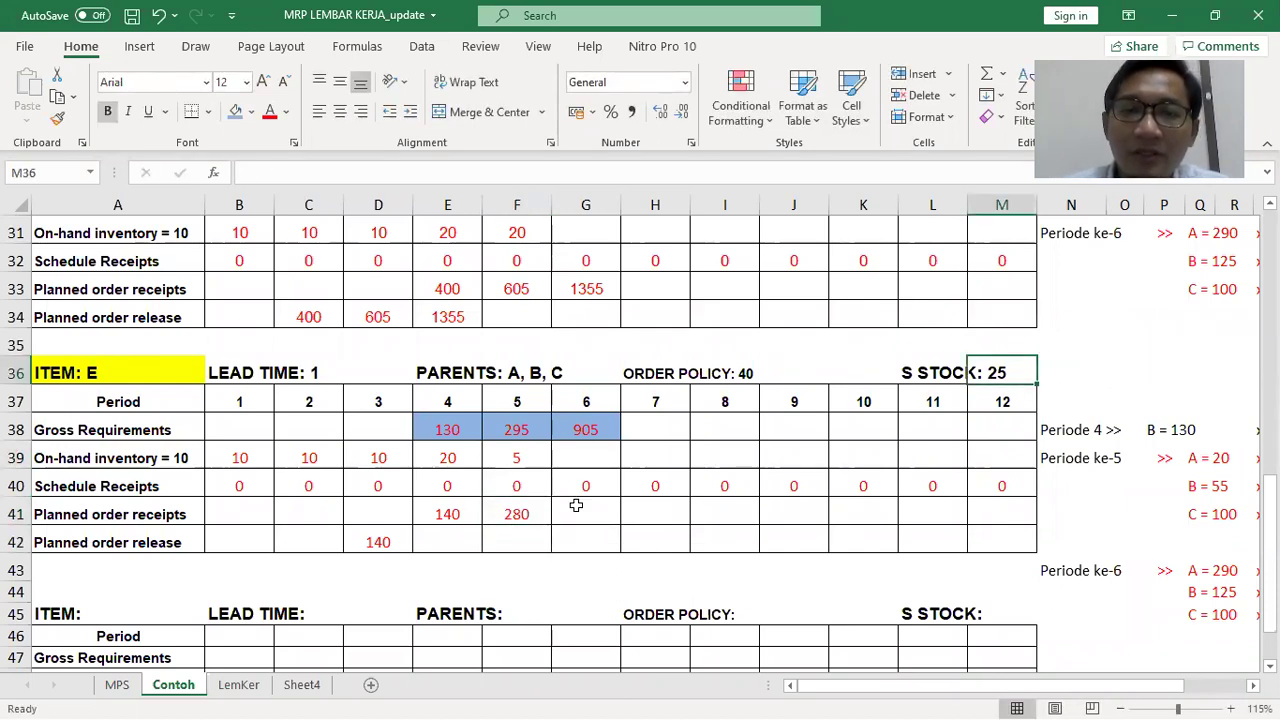
{"action": "left_click", "coordinate": [535, 453]}
{"action": "left_click", "coordinate": [528, 518]}
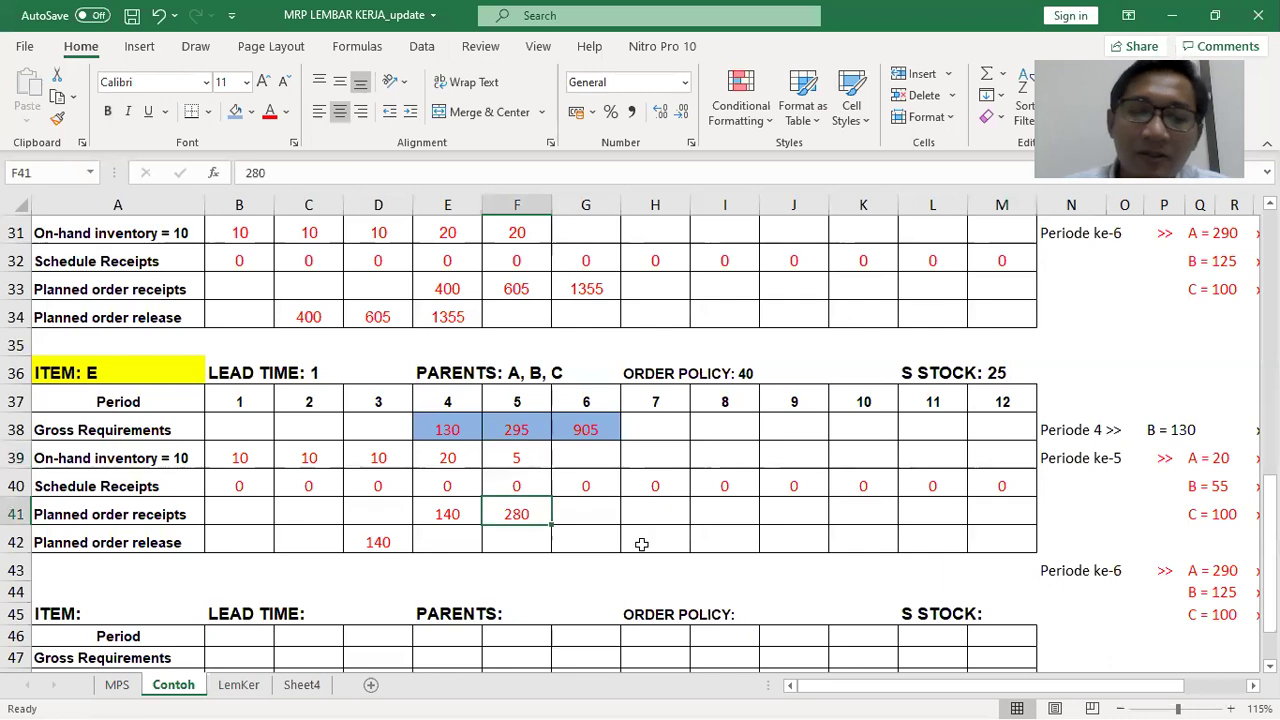
{"action": "type", "text": "320"}
{"action": "key", "text": "Return"}
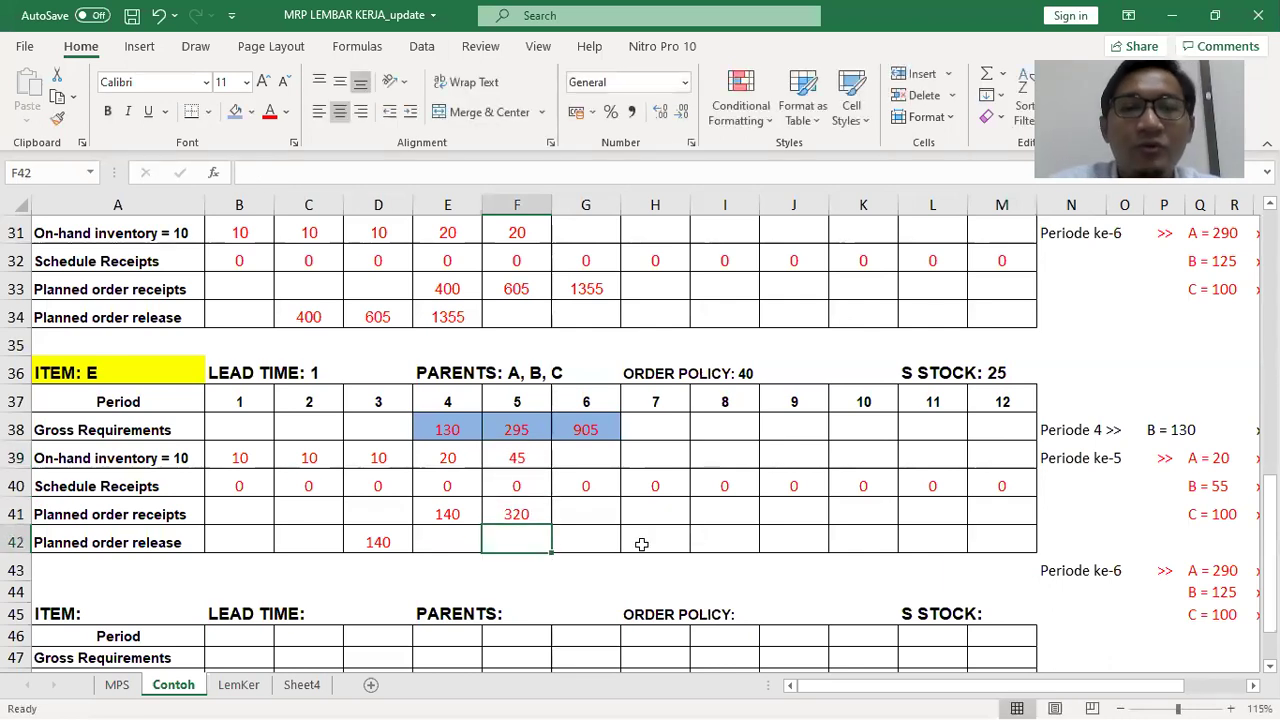
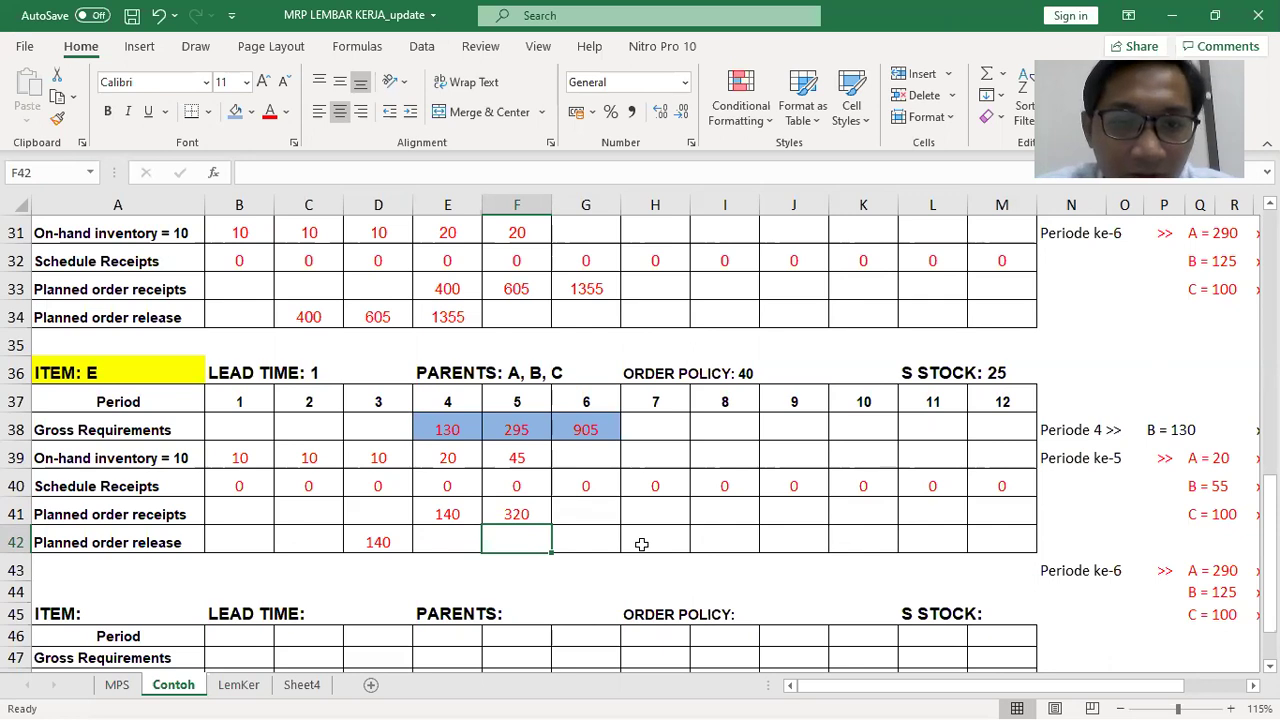
Enter 160 as the period 4 planned receipt (E41) and period 3 release (D42), clearing period 5's 320
{"action": "key", "text": "Left"}
{"action": "key", "text": "Up"}
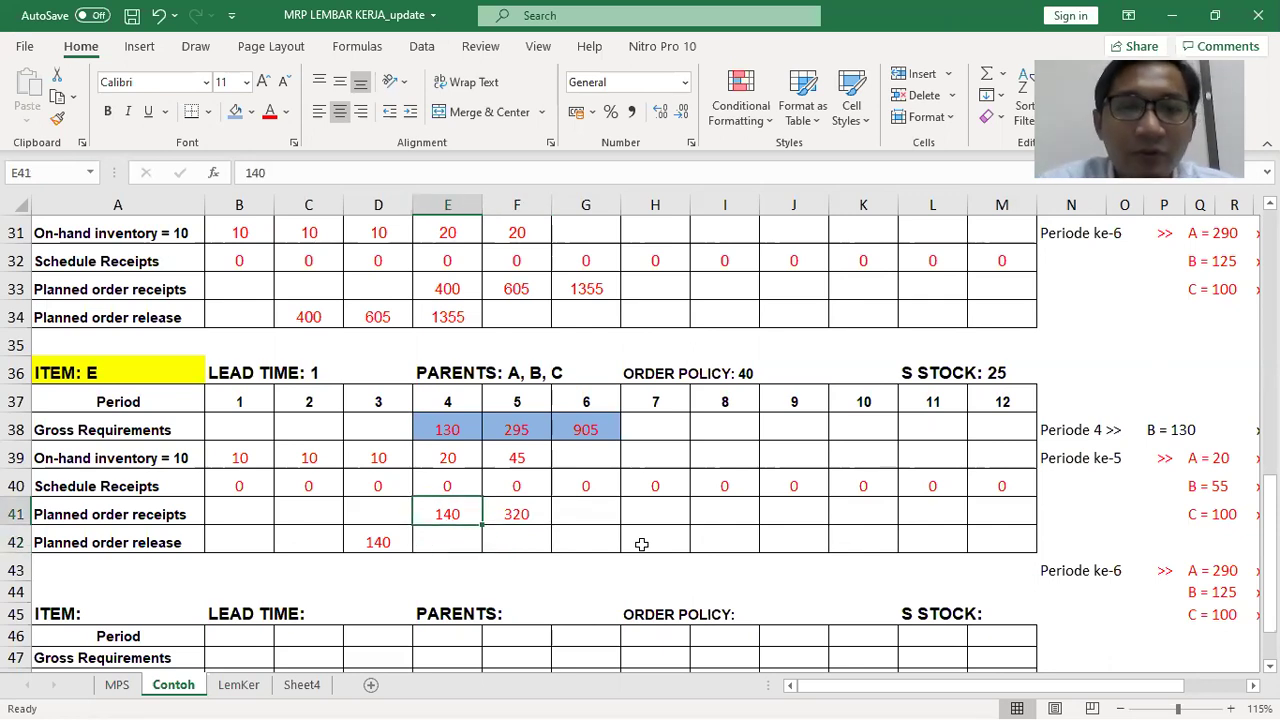
{"action": "type", "text": "1"}
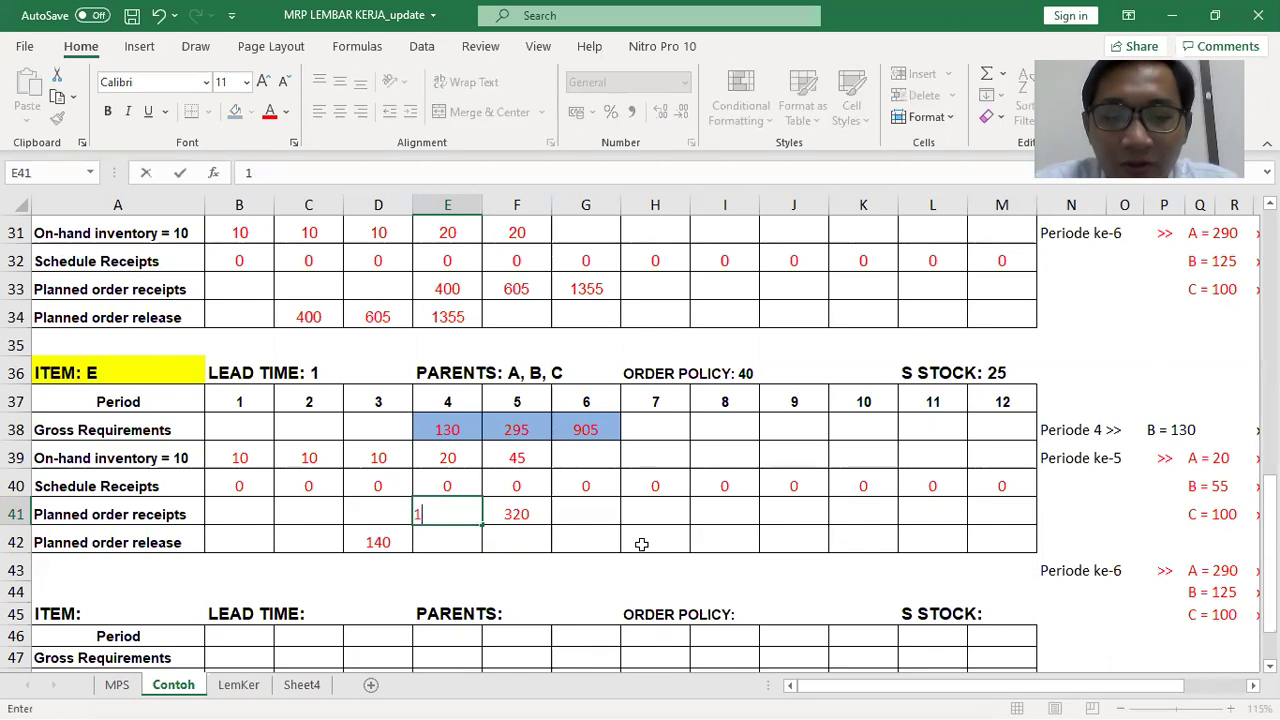
{"action": "type", "text": "60"}
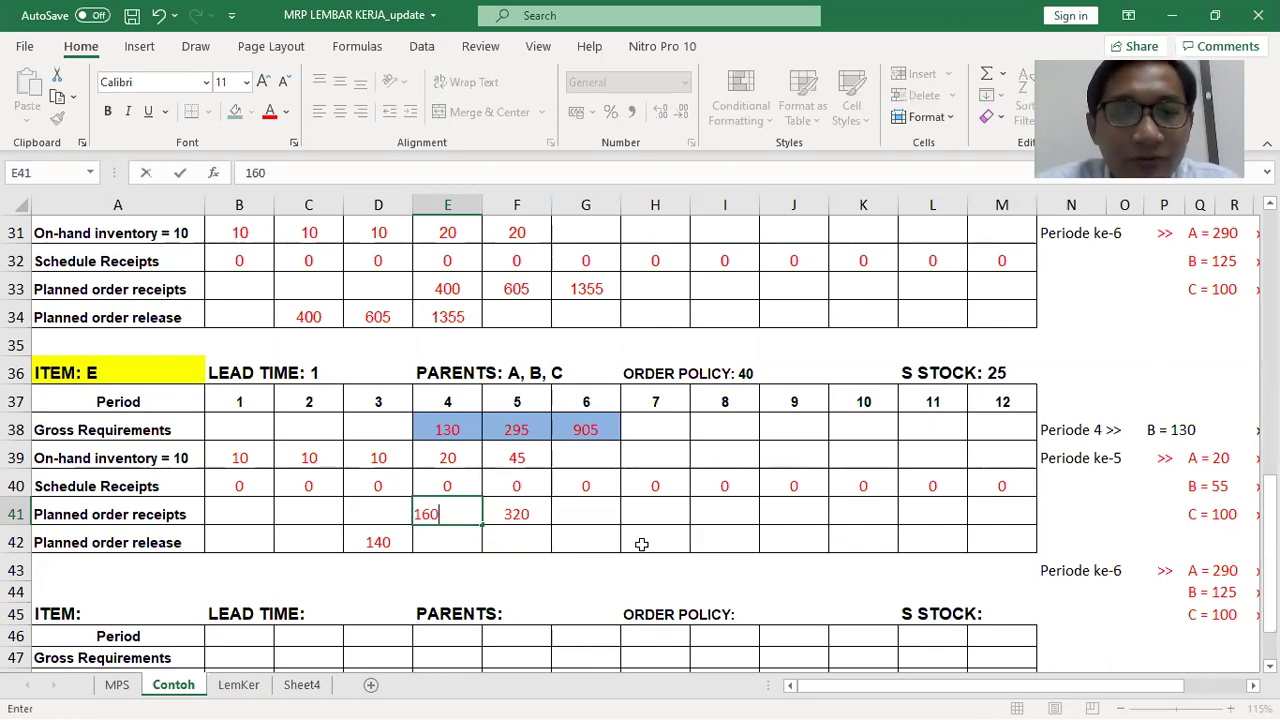
{"action": "key", "text": "Return"}
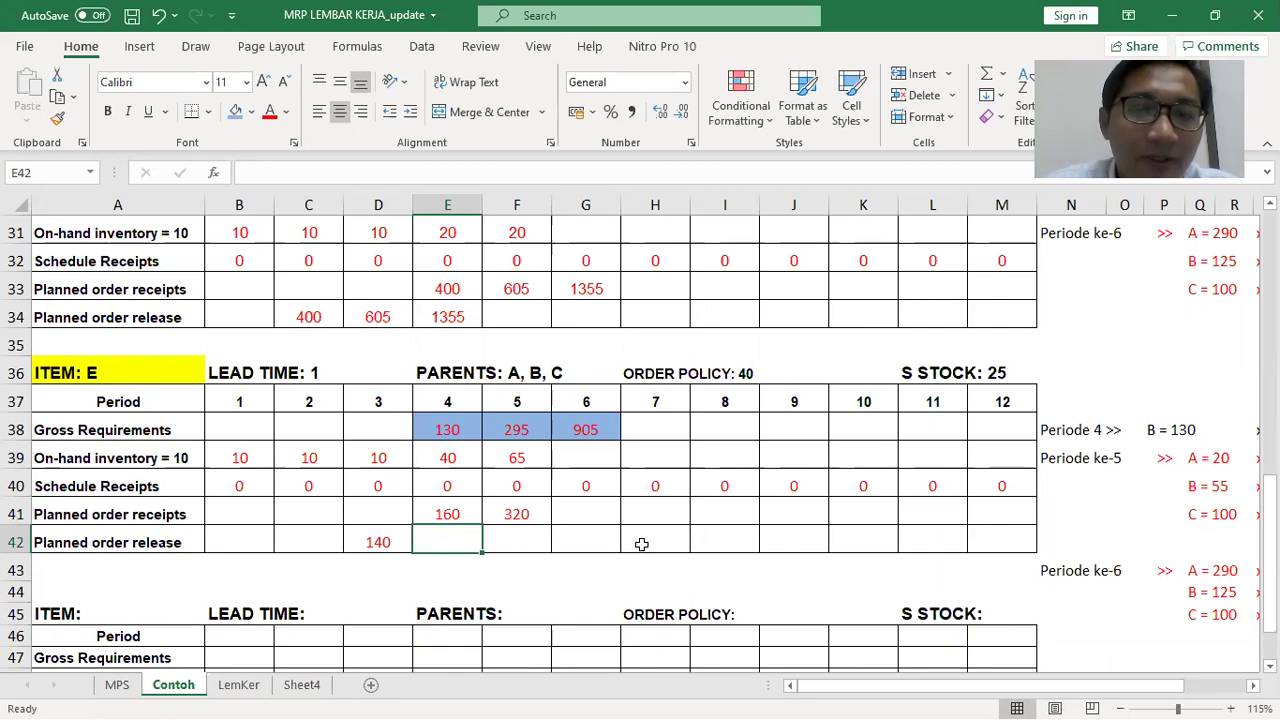
{"action": "key", "text": "Right"}
{"action": "key", "text": "Up"}
{"action": "key", "text": "Up"}
{"action": "key", "text": "Up"}
{"action": "key", "text": "Down"}
{"action": "key", "text": "Down"}
{"action": "key", "text": "Delete"}
{"action": "key", "text": "Left"}
{"action": "key", "text": "Down"}
{"action": "key", "text": "Left"}
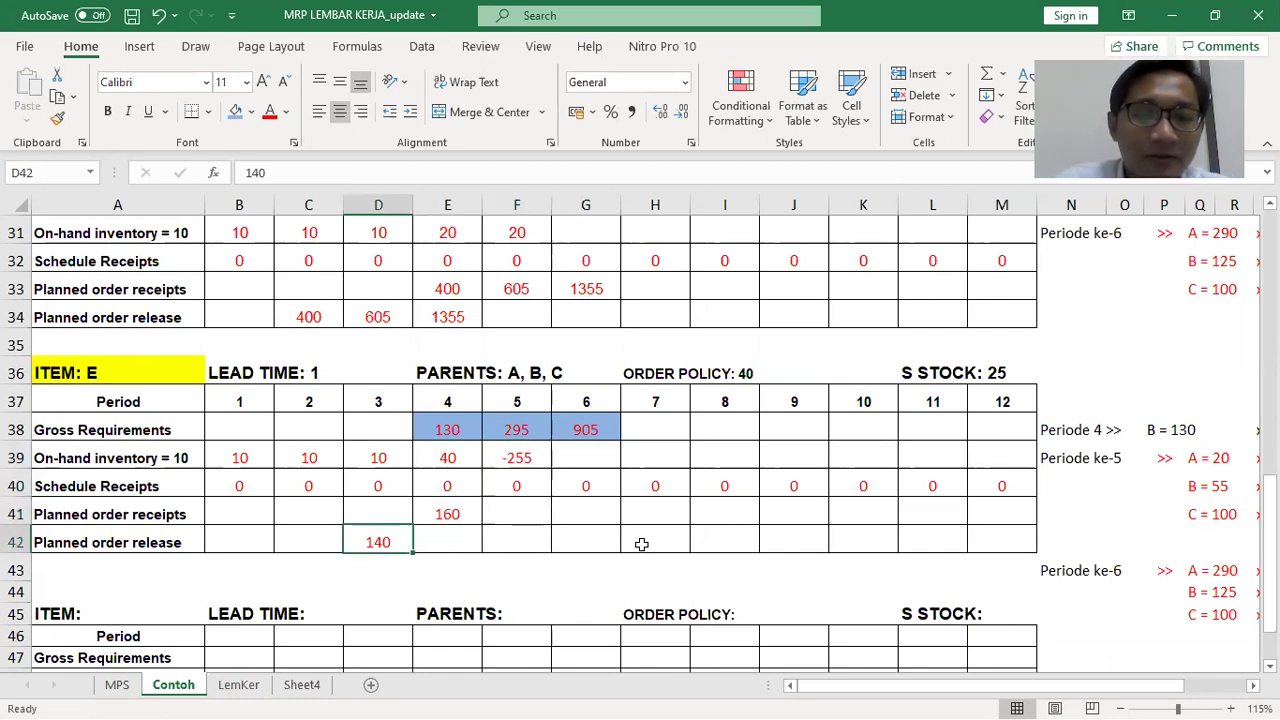
{"action": "type", "text": "160"}
{"action": "key", "text": "Tab"}
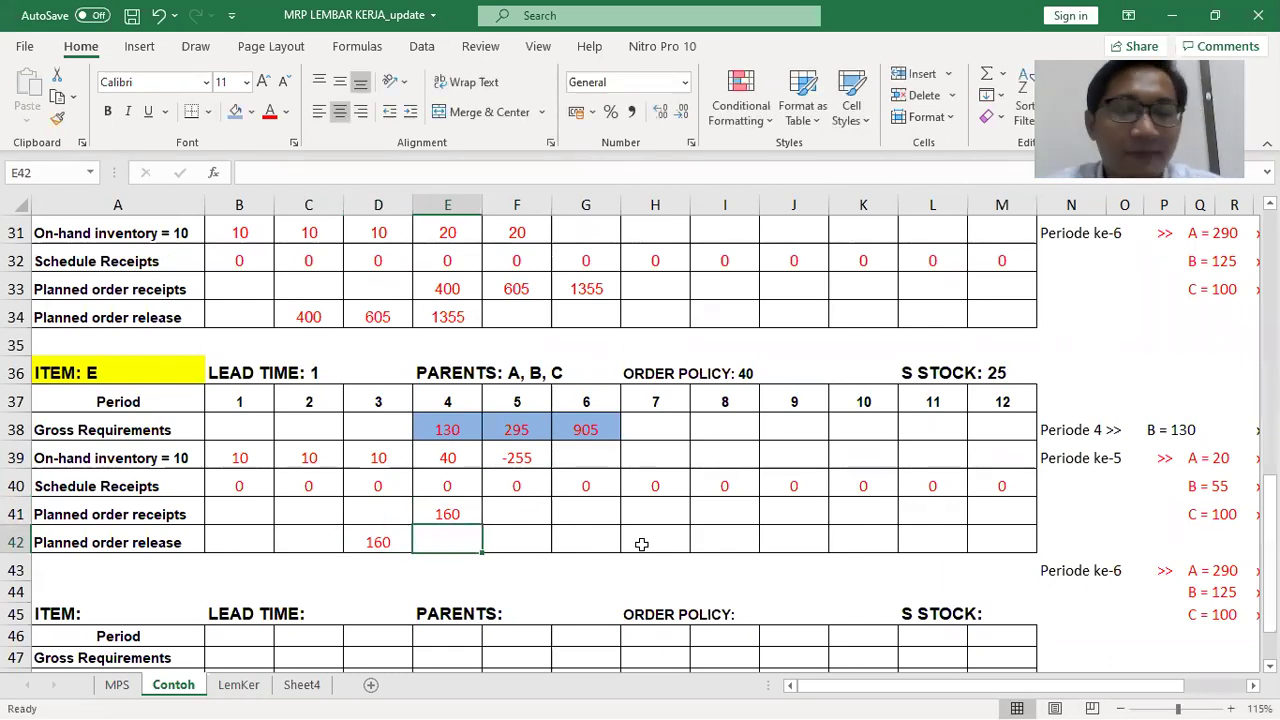
Set the period 5 planned receipt (F41) to 280, revising from 240, and period 4 release (E42) to 280
{"action": "key", "text": "Up"}
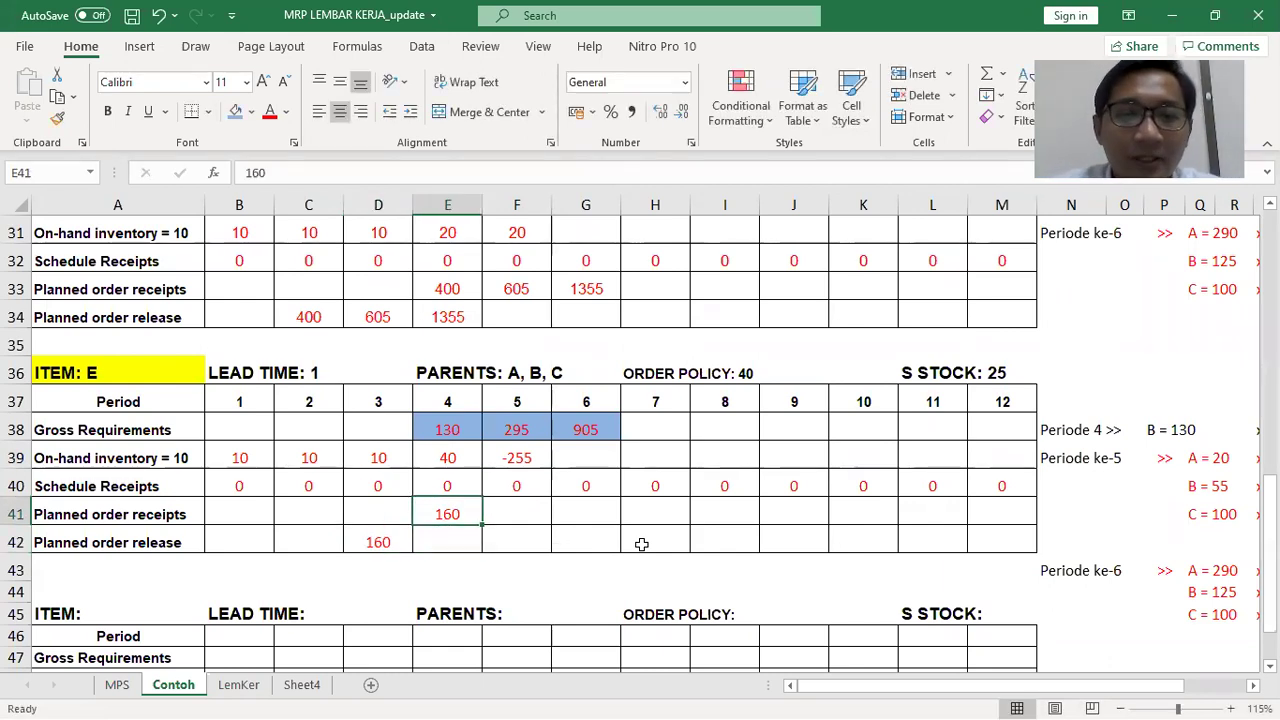
{"action": "key", "text": "Up"}
{"action": "key", "text": "Up"}
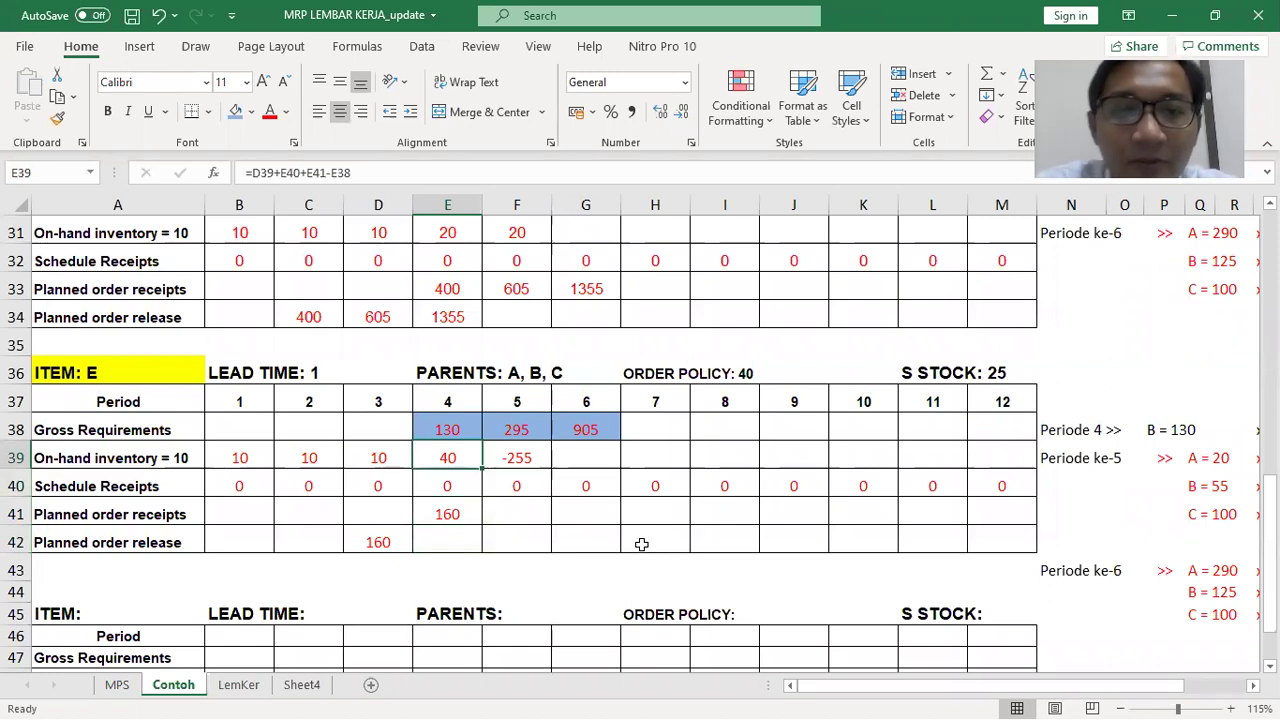
{"action": "key", "text": "Right"}
{"action": "key", "text": "Down"}
{"action": "key", "text": "Down"}
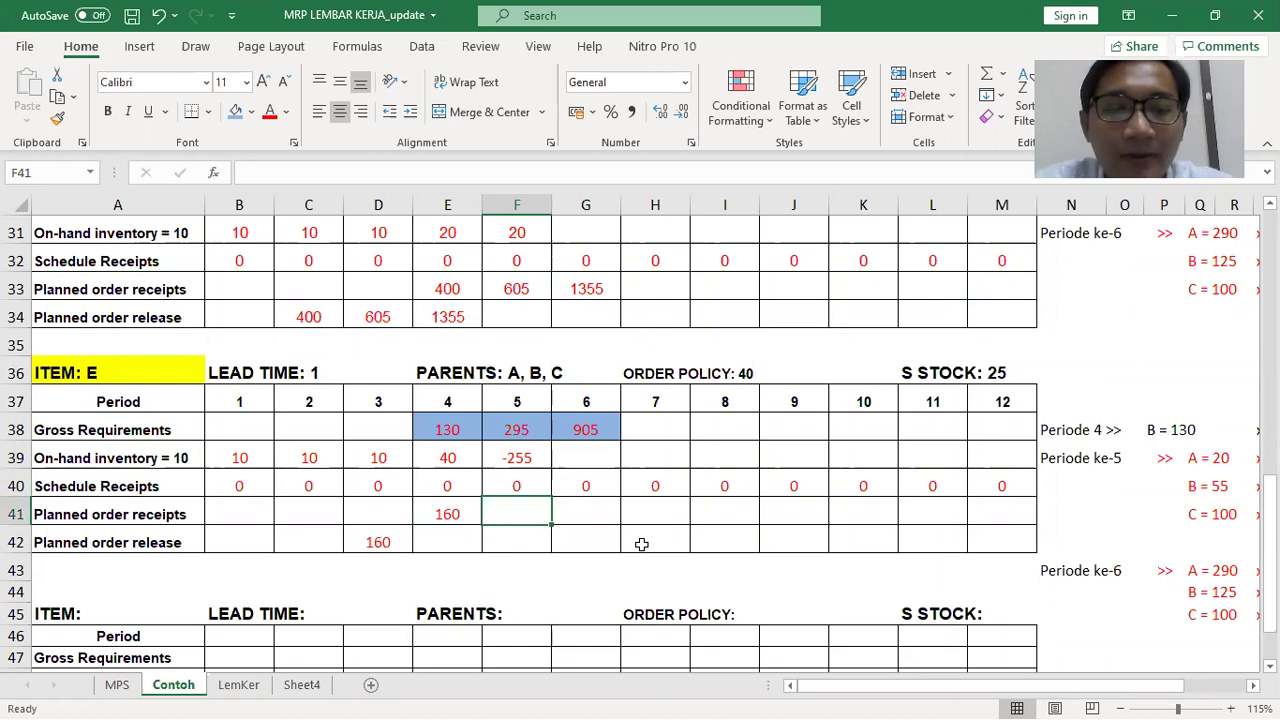
{"action": "type", "text": "2"}
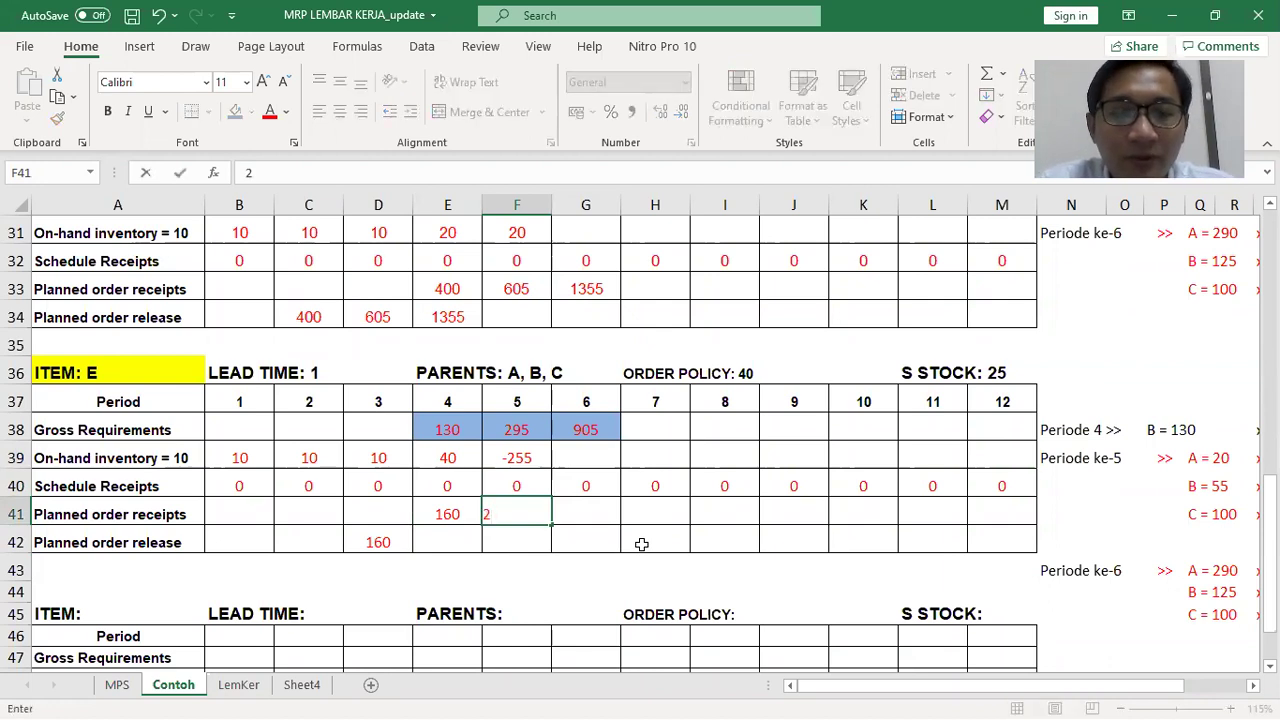
{"action": "type", "text": "40"}
{"action": "key", "text": "Return"}
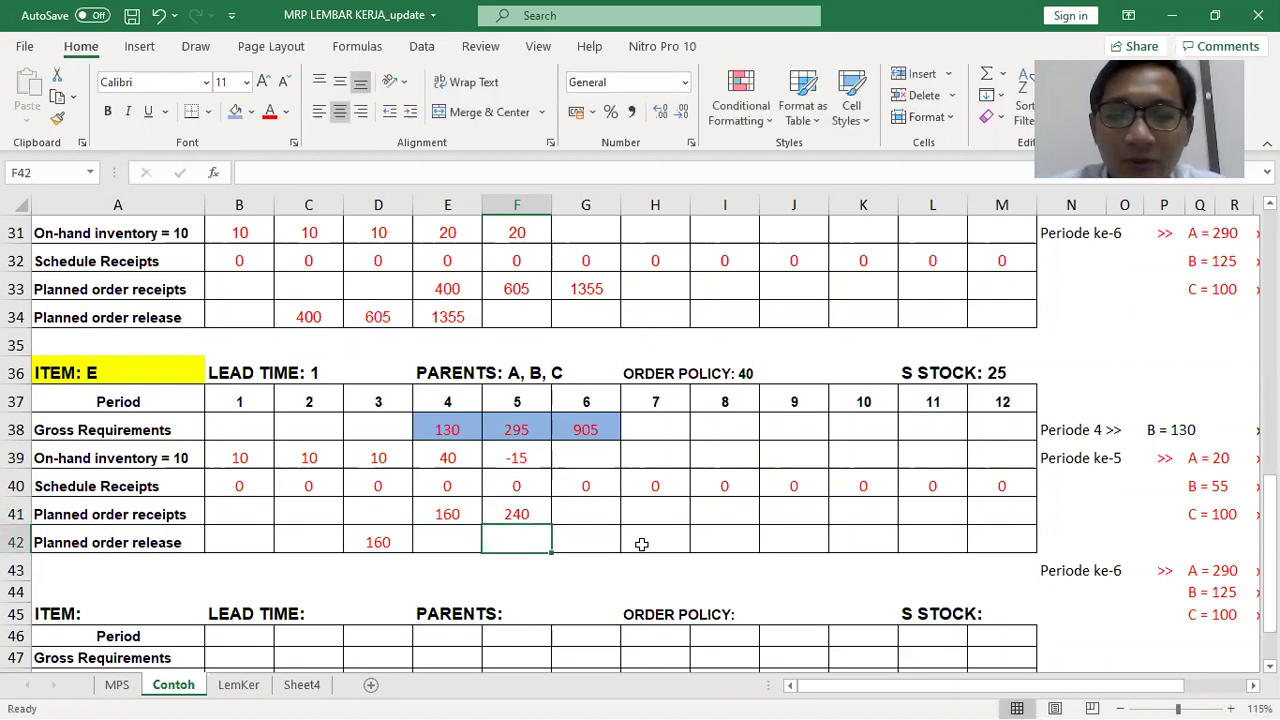
{"action": "key", "text": "Up"}
{"action": "type", "text": "280"}
{"action": "key", "text": "Return"}
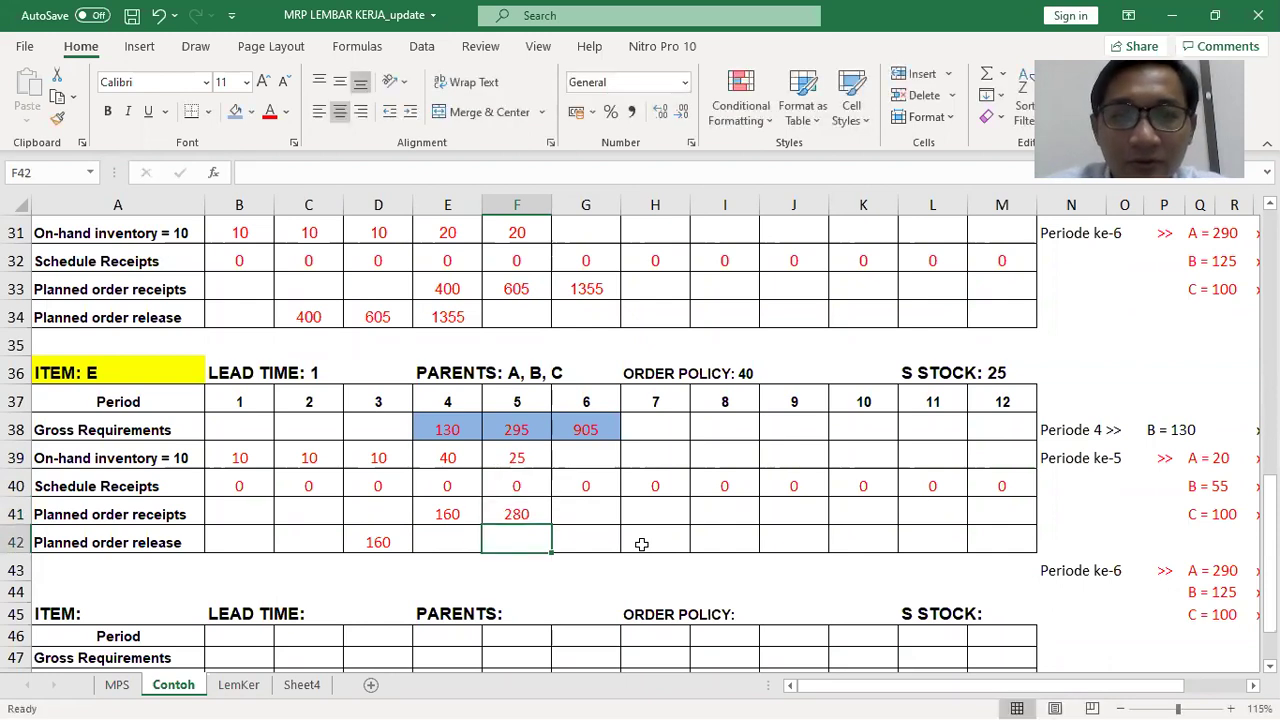
{"action": "key", "text": "Left"}
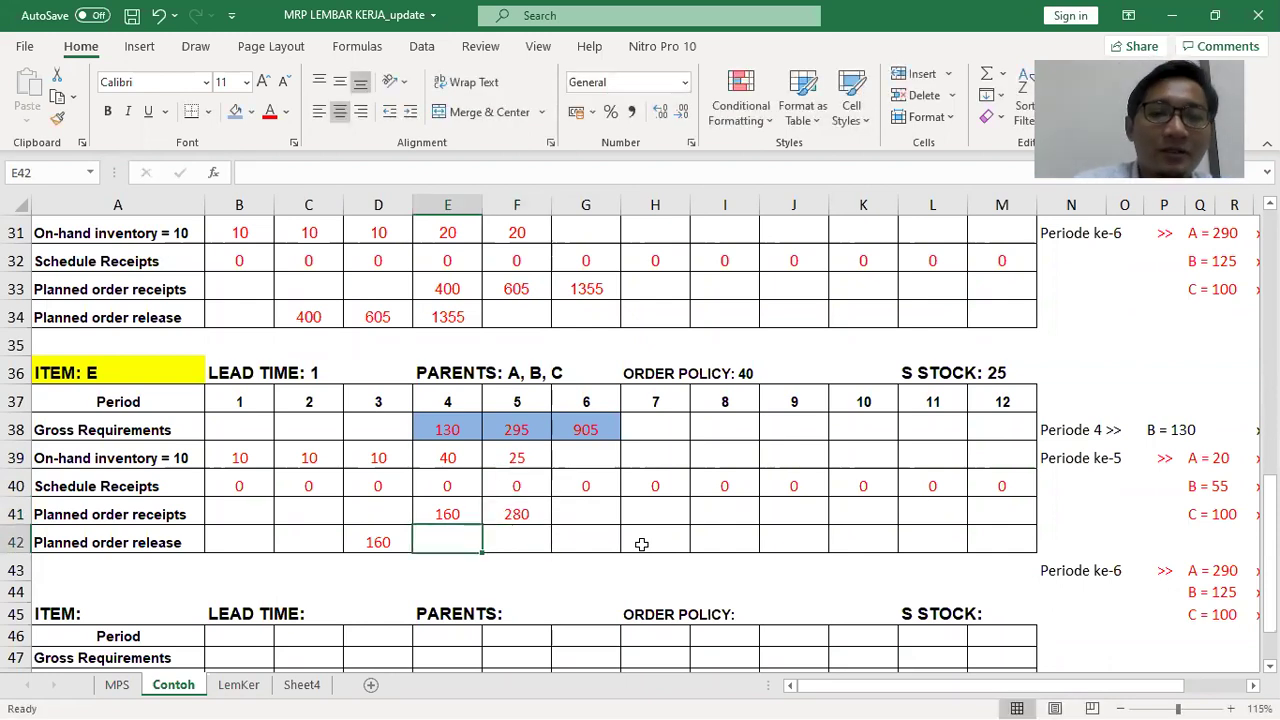
{"action": "type", "text": "280"}
{"action": "key", "text": "Tab"}
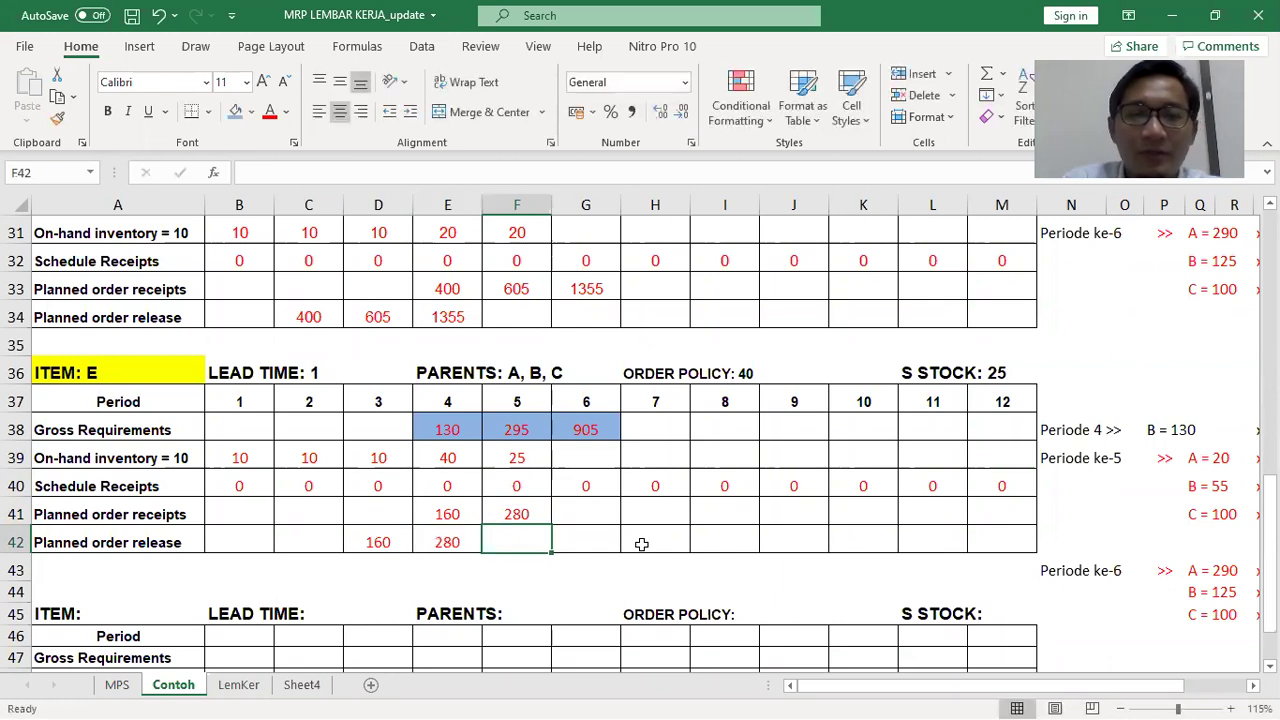
{"action": "key", "text": "Up"}
{"action": "key", "text": "Up"}
{"action": "key", "text": "Up"}
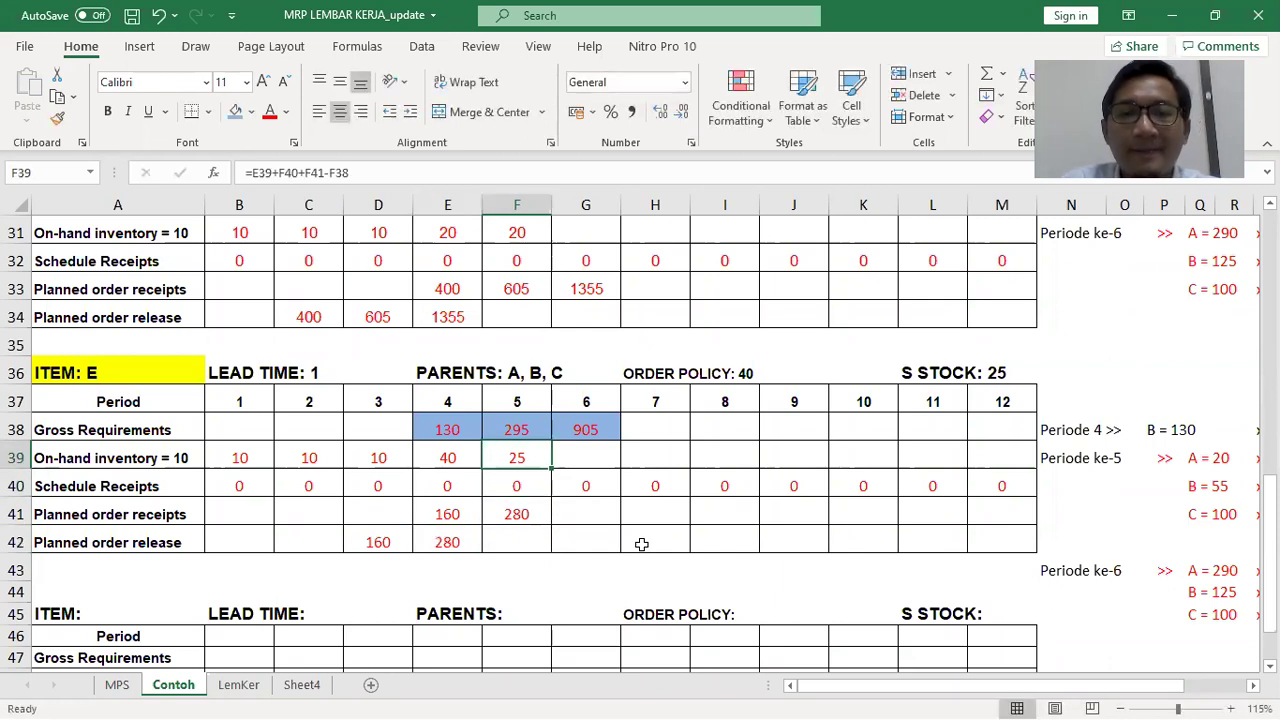
Build period 6 on-hand inventory as prior on-hand plus scheduled and planned receipts minus gross requirements
{"action": "key", "text": "Right"}
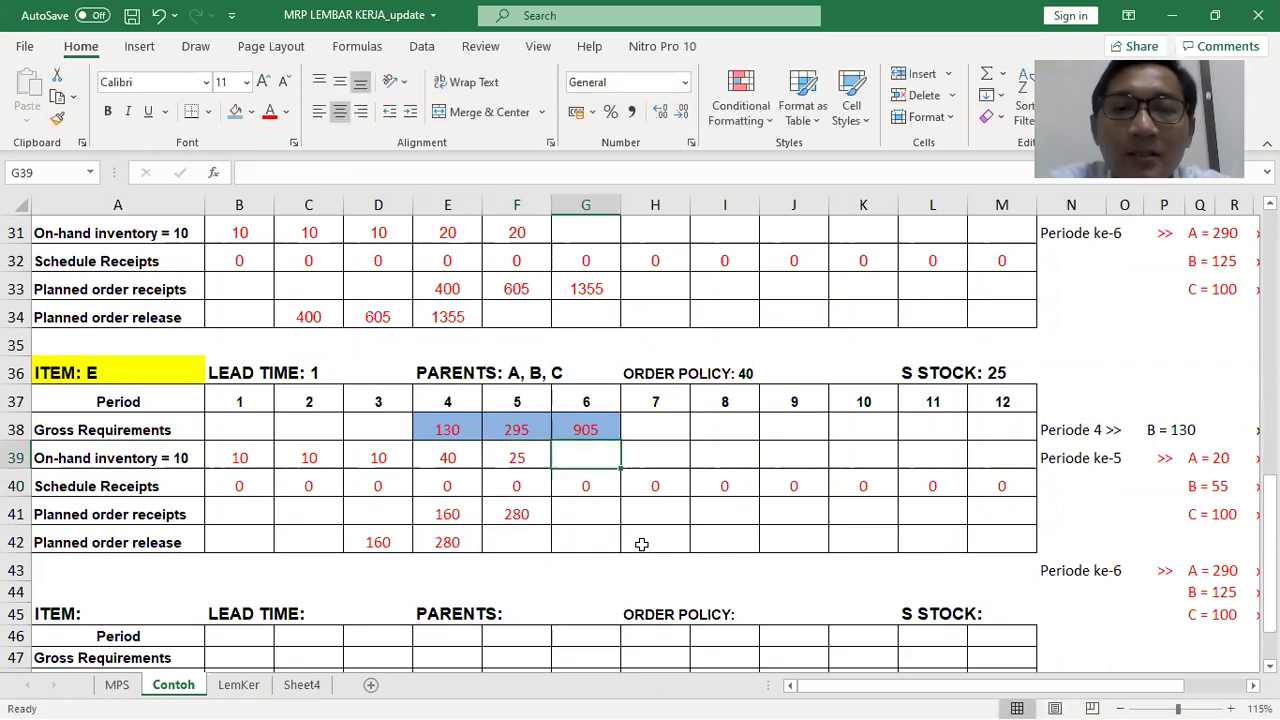
{"action": "type", "text": "="}
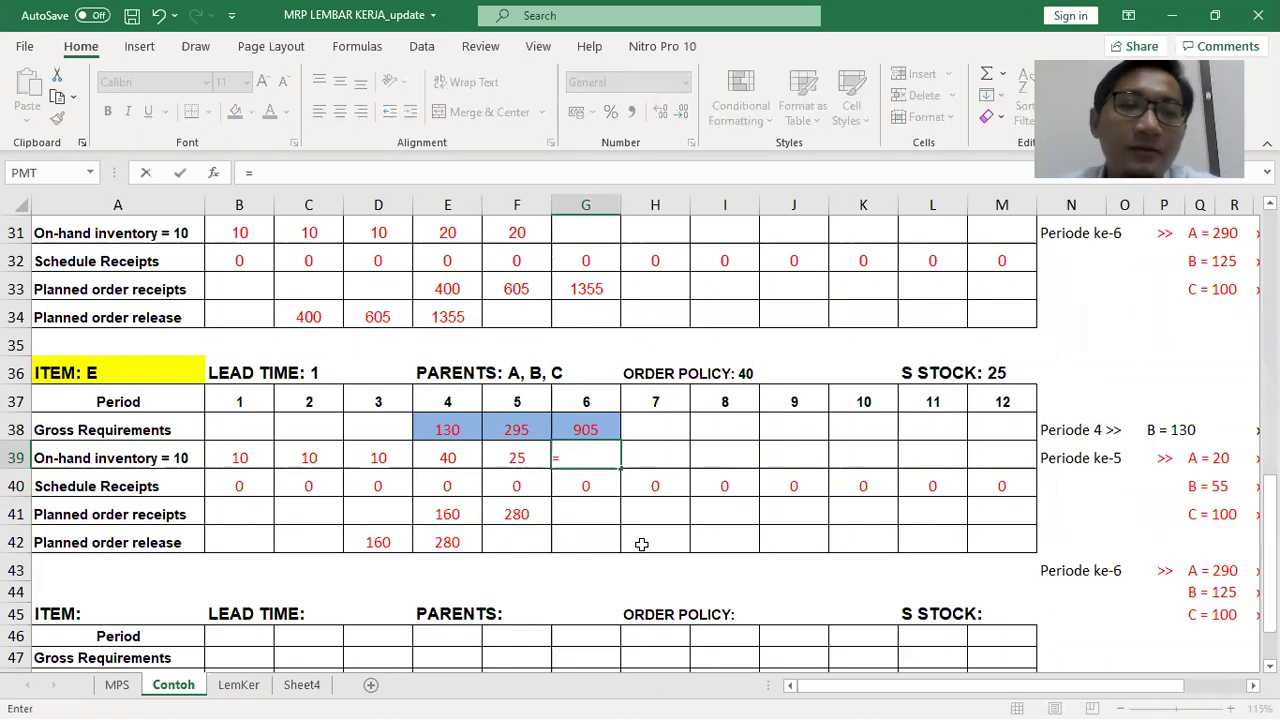
{"action": "left_click", "coordinate": [502, 455]}
{"action": "type", "text": "+"}
{"action": "left_click", "coordinate": [575, 485]}
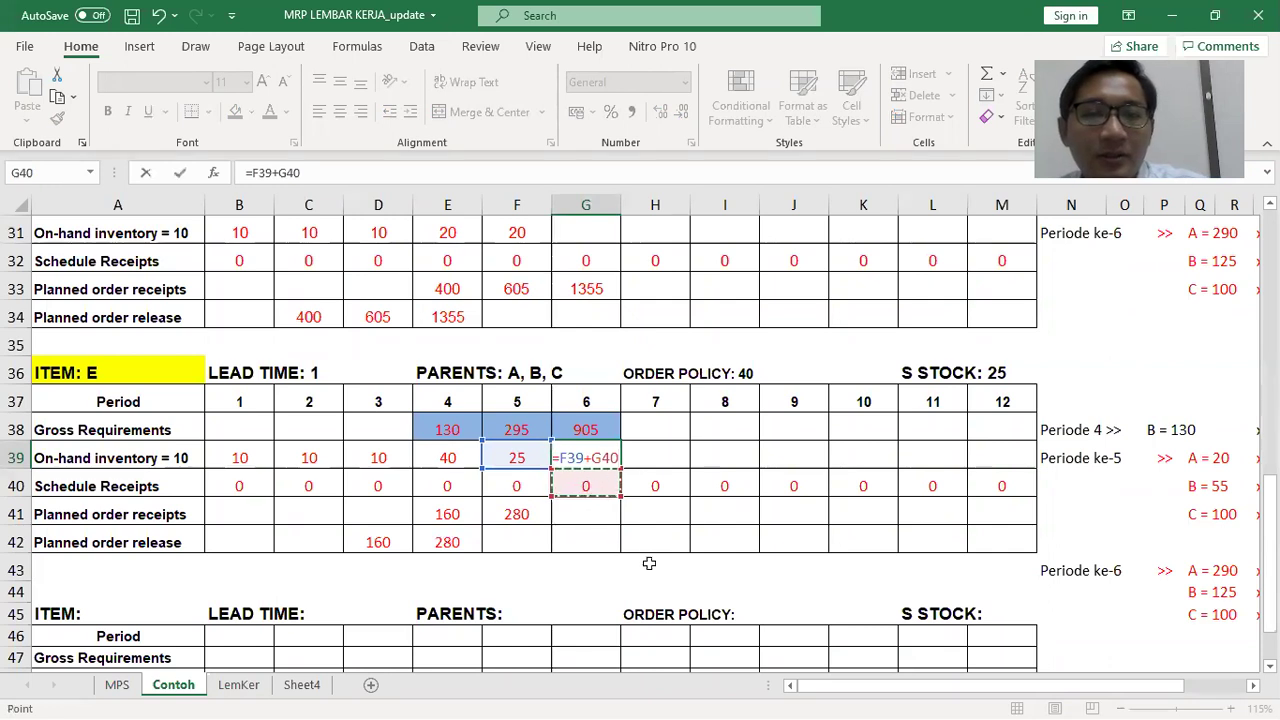
{"action": "type", "text": "+"}
{"action": "left_click", "coordinate": [579, 507]}
{"action": "type", "text": "-"}
{"action": "left_click", "coordinate": [575, 428]}
{"action": "key", "text": "Return"}
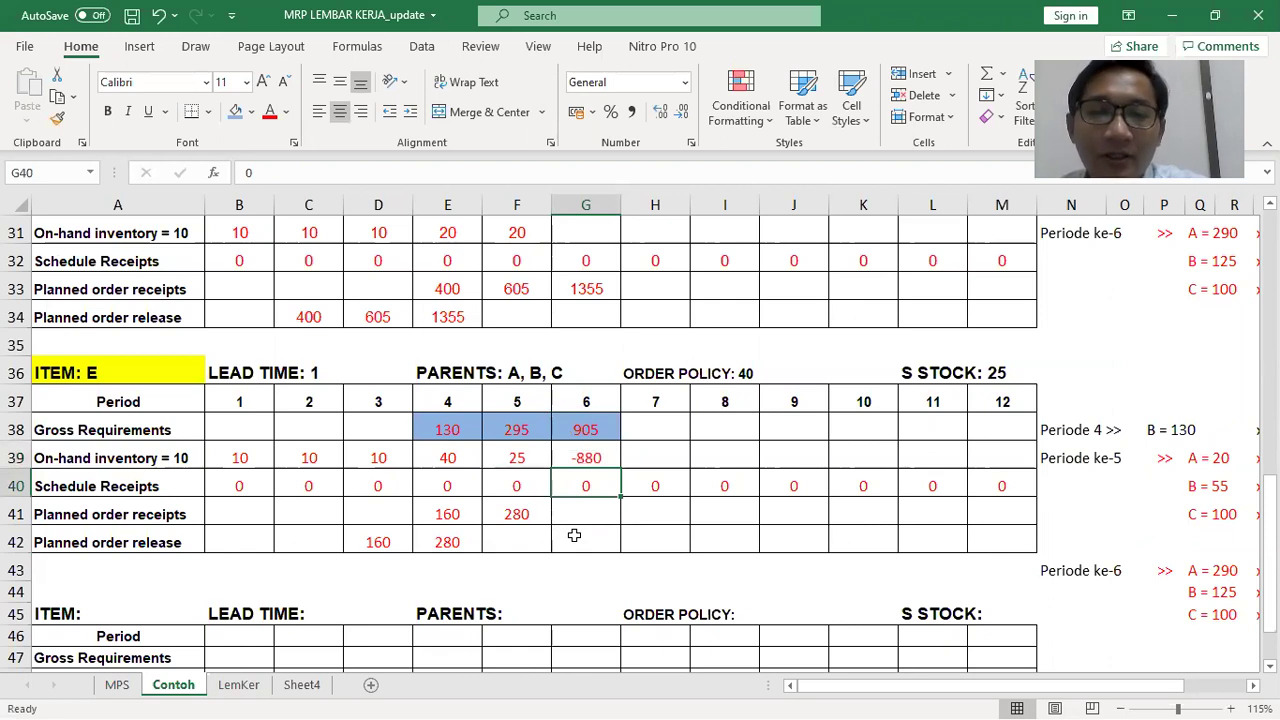
Try 800, 840 and 880 as the period 6 planned receipt before settling on 920
{"action": "left_click", "coordinate": [578, 520]}
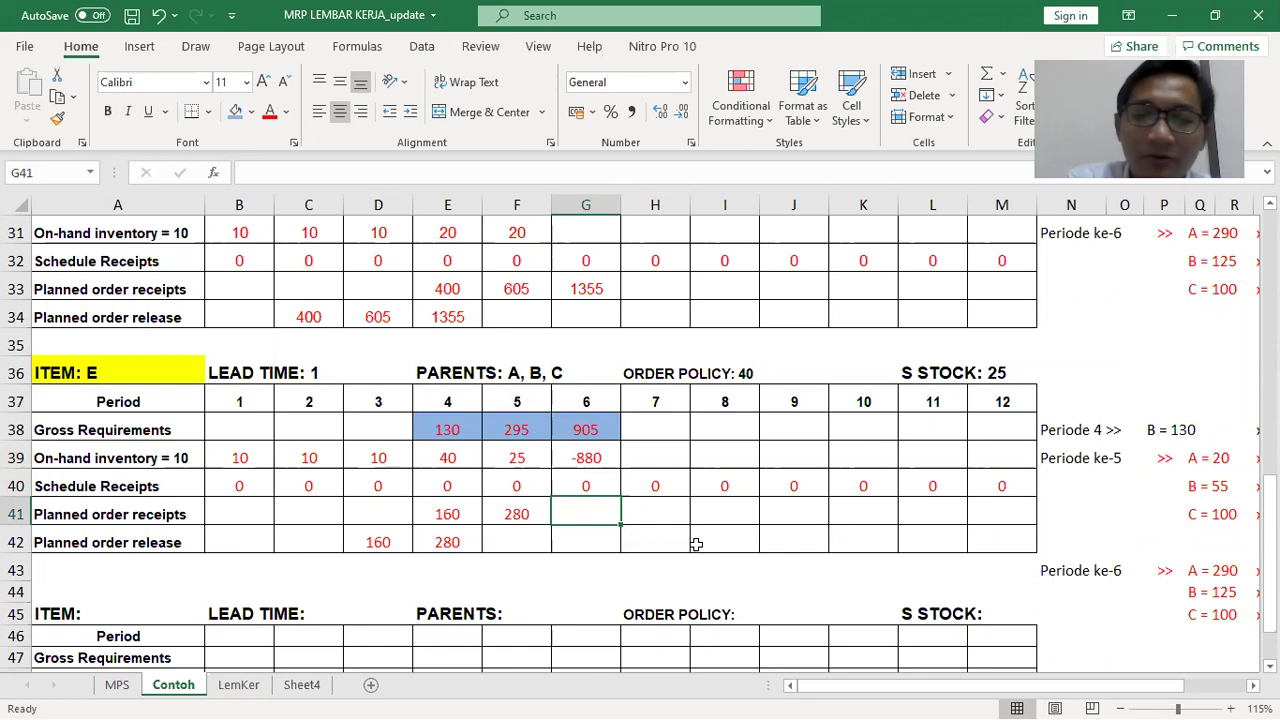
{"action": "type", "text": "800"}
{"action": "key", "text": "Return"}
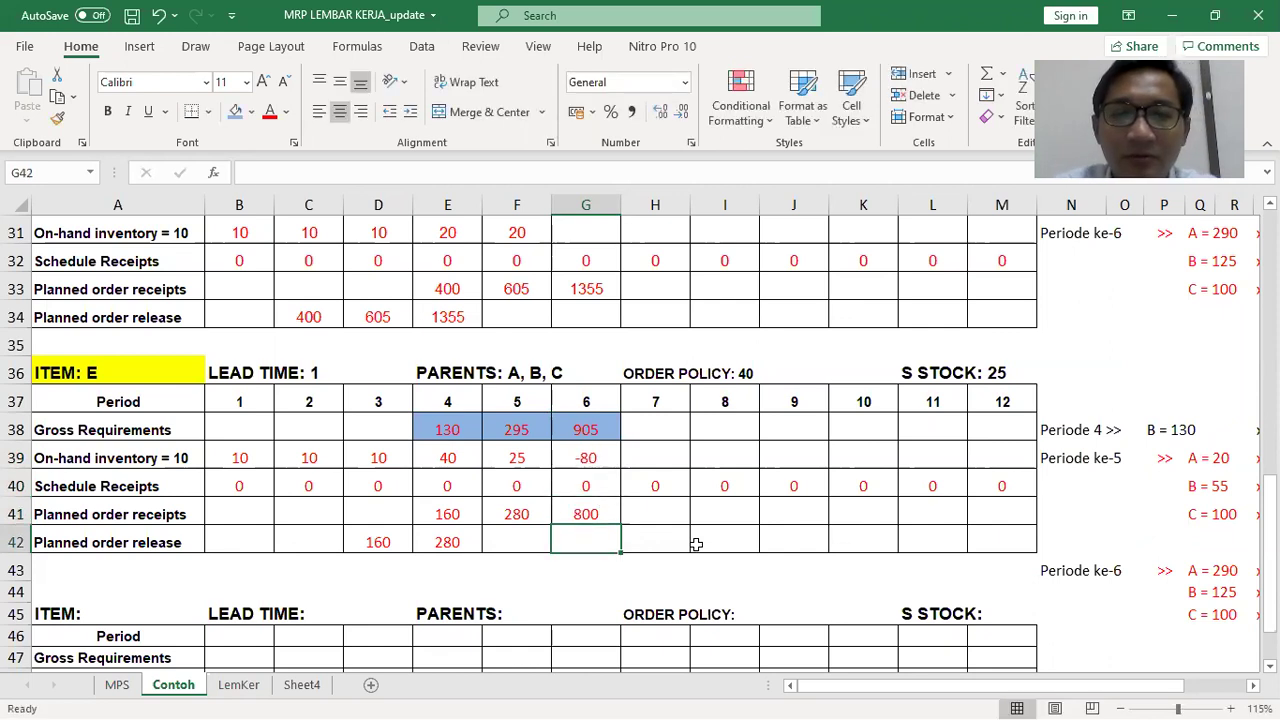
{"action": "key", "text": "Up"}
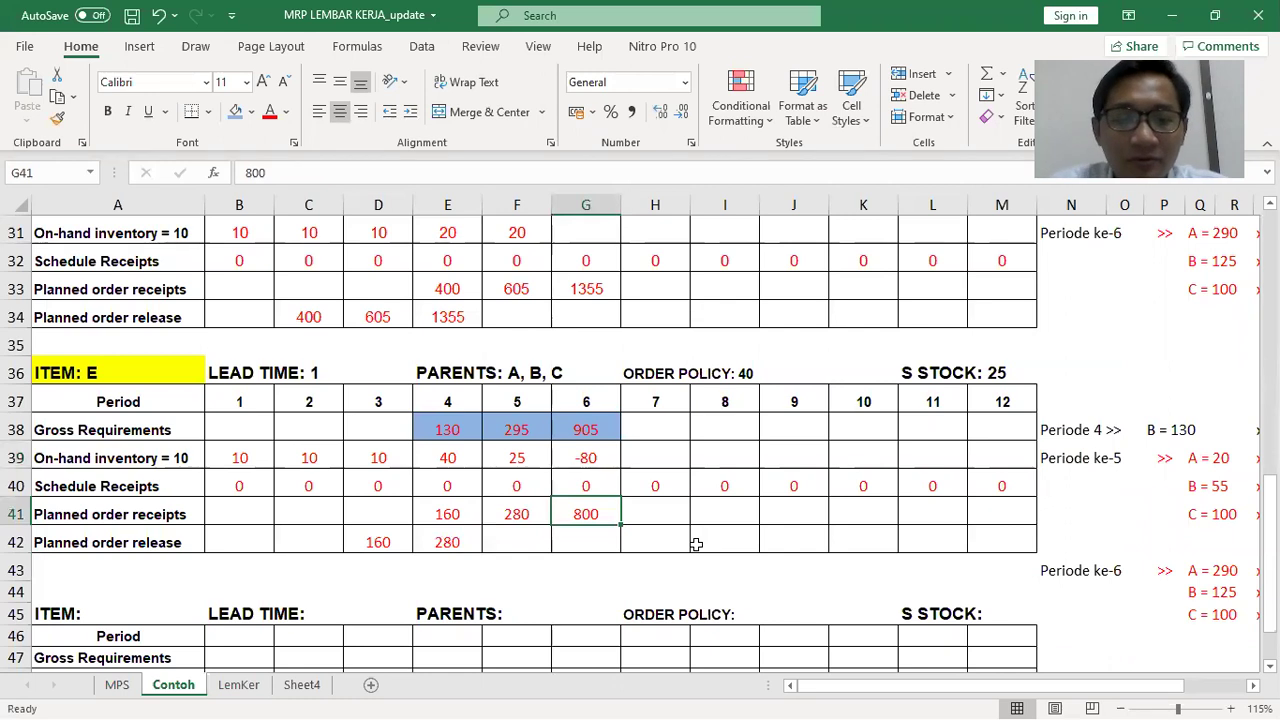
{"action": "type", "text": "840"}
{"action": "key", "text": "Return"}
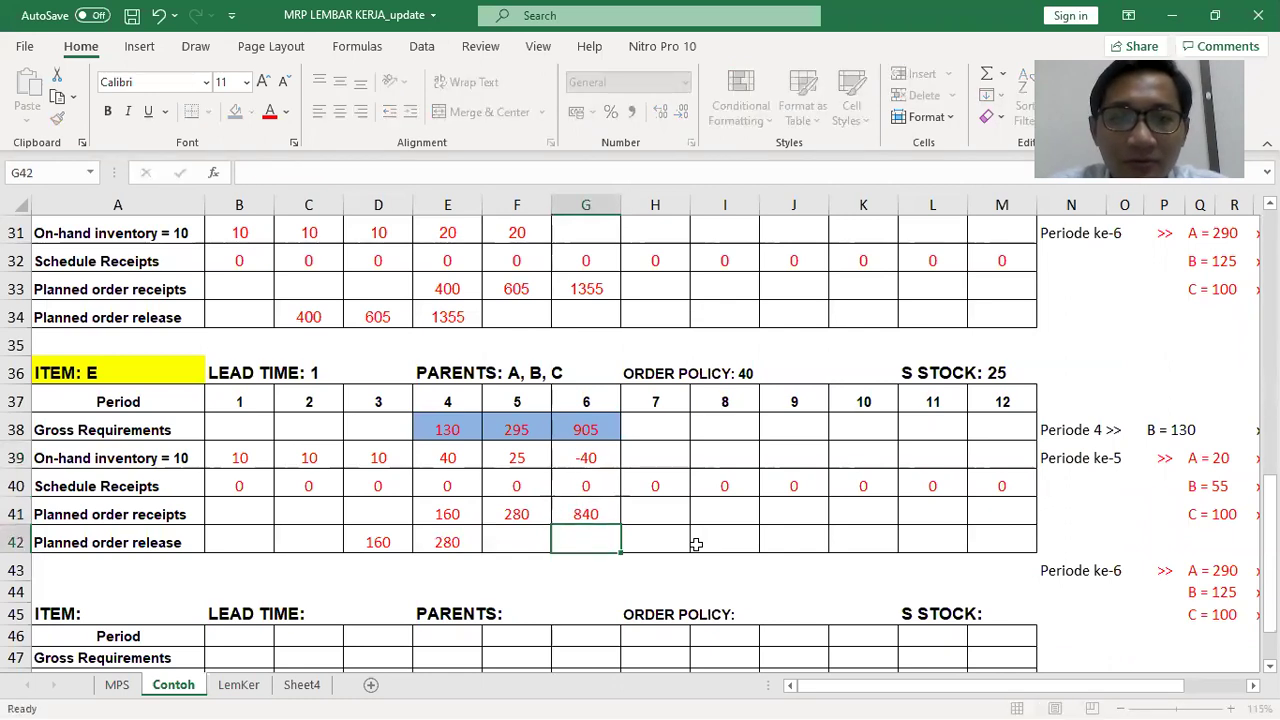
{"action": "key", "text": "Up"}
{"action": "type", "text": "880"}
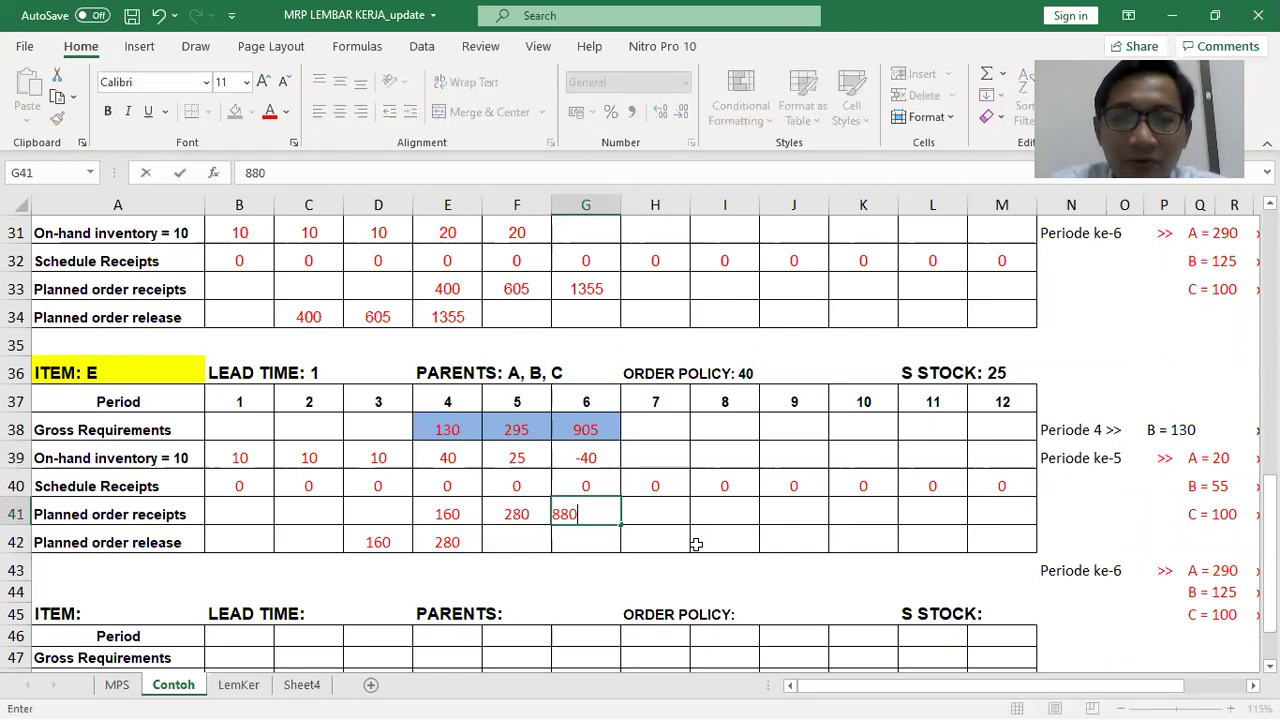
{"action": "key", "text": "Return"}
{"action": "key", "text": "Up"}
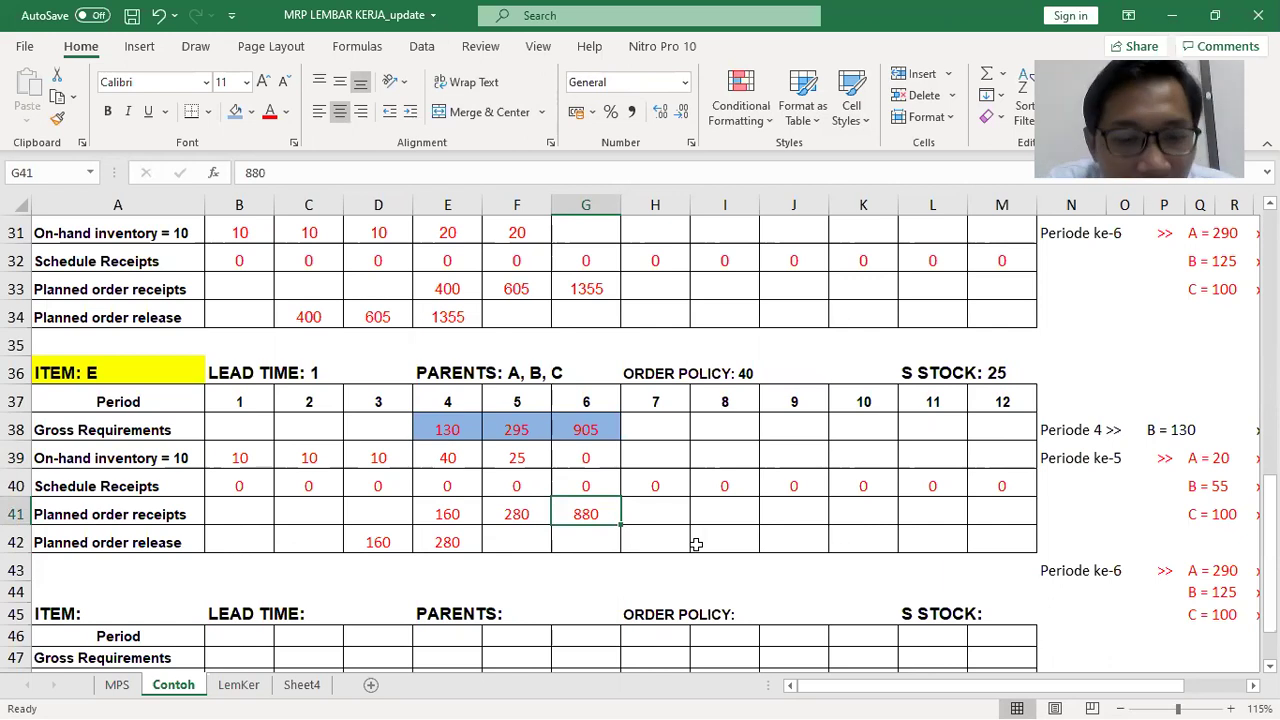
{"action": "type", "text": "920"}
{"action": "key", "text": "Return"}
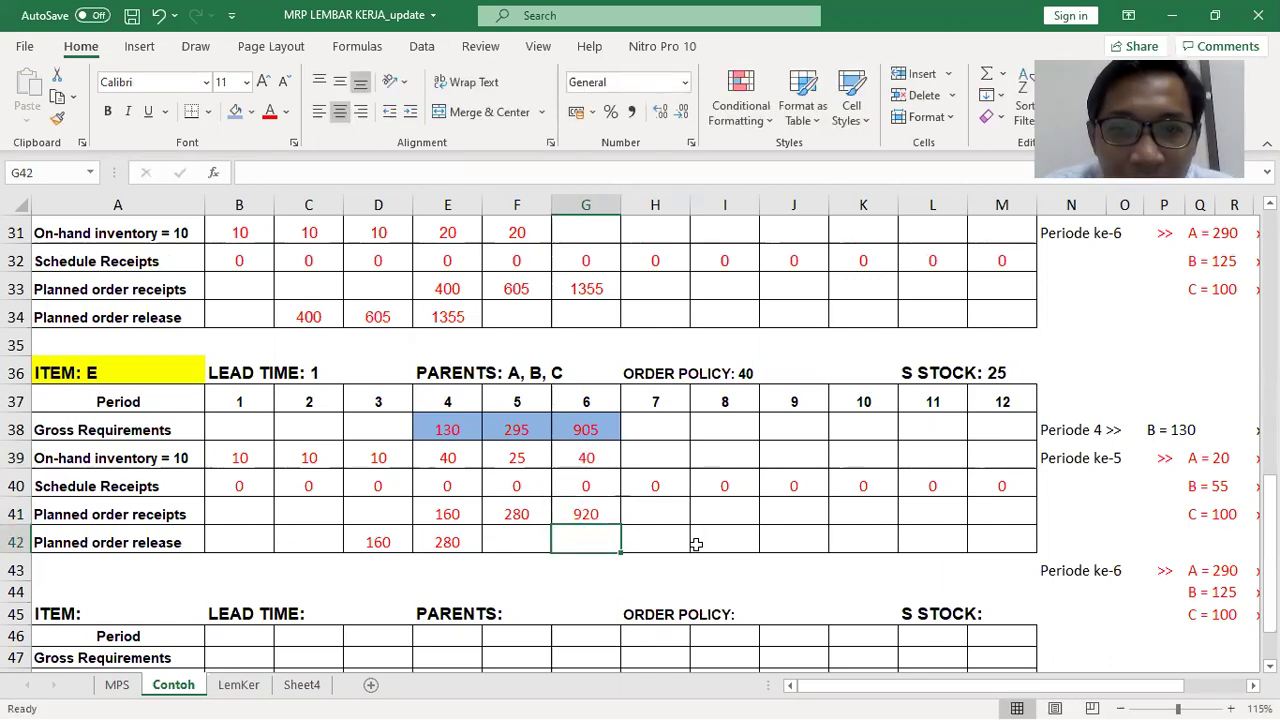
{"action": "key", "text": "Down"}
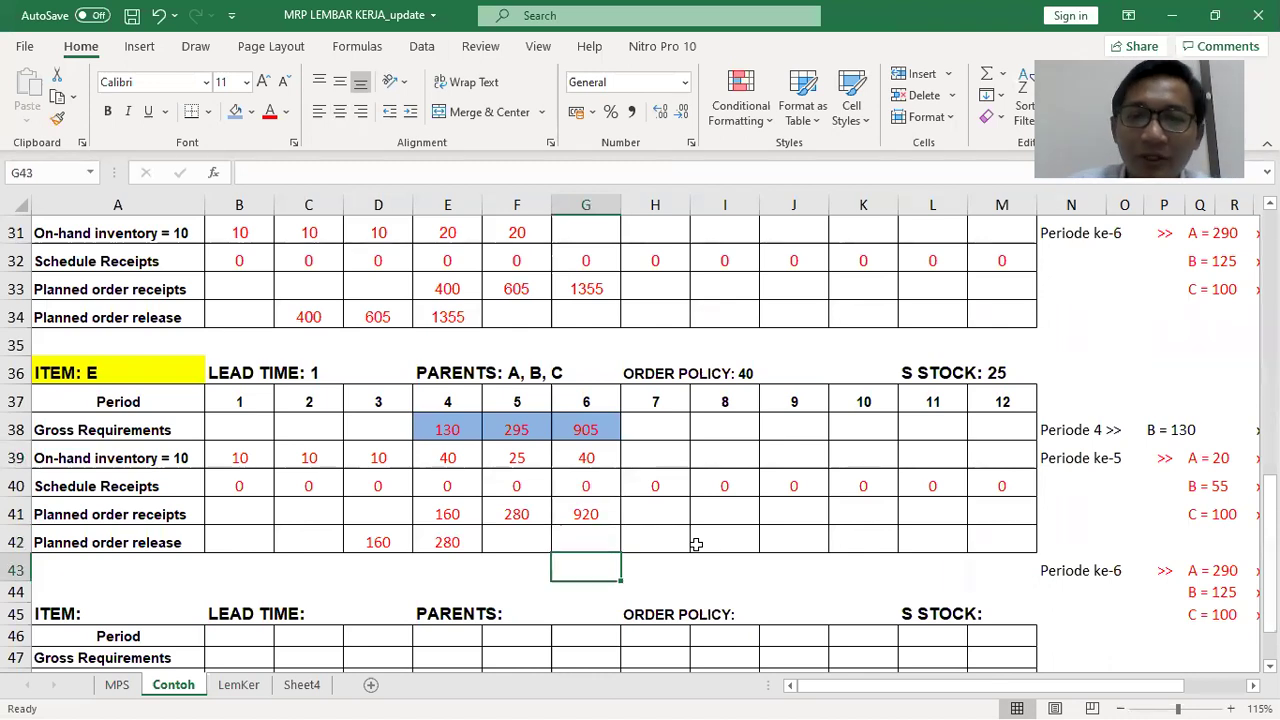
Compute =920/4 as a side calculation in G43, correcting a typo, then delete it
{"action": "type", "text": "=902"}
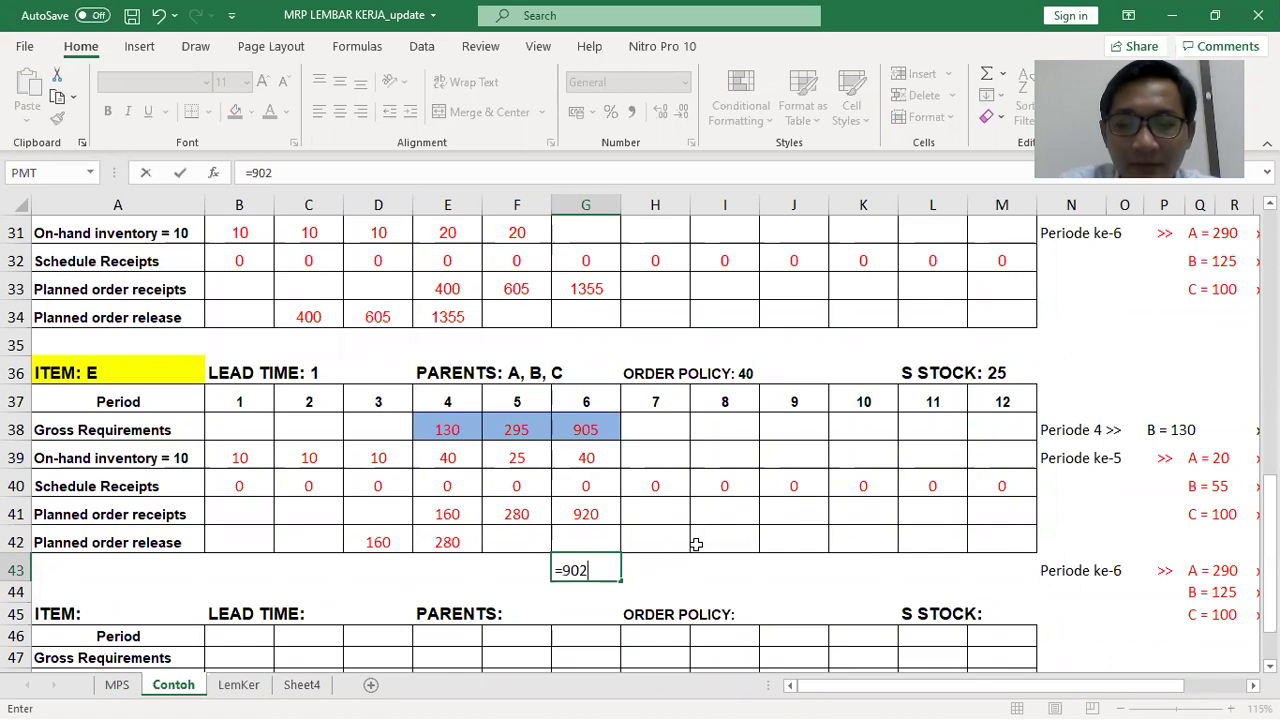
{"action": "type", "text": "/4"}
{"action": "key", "text": "Return"}
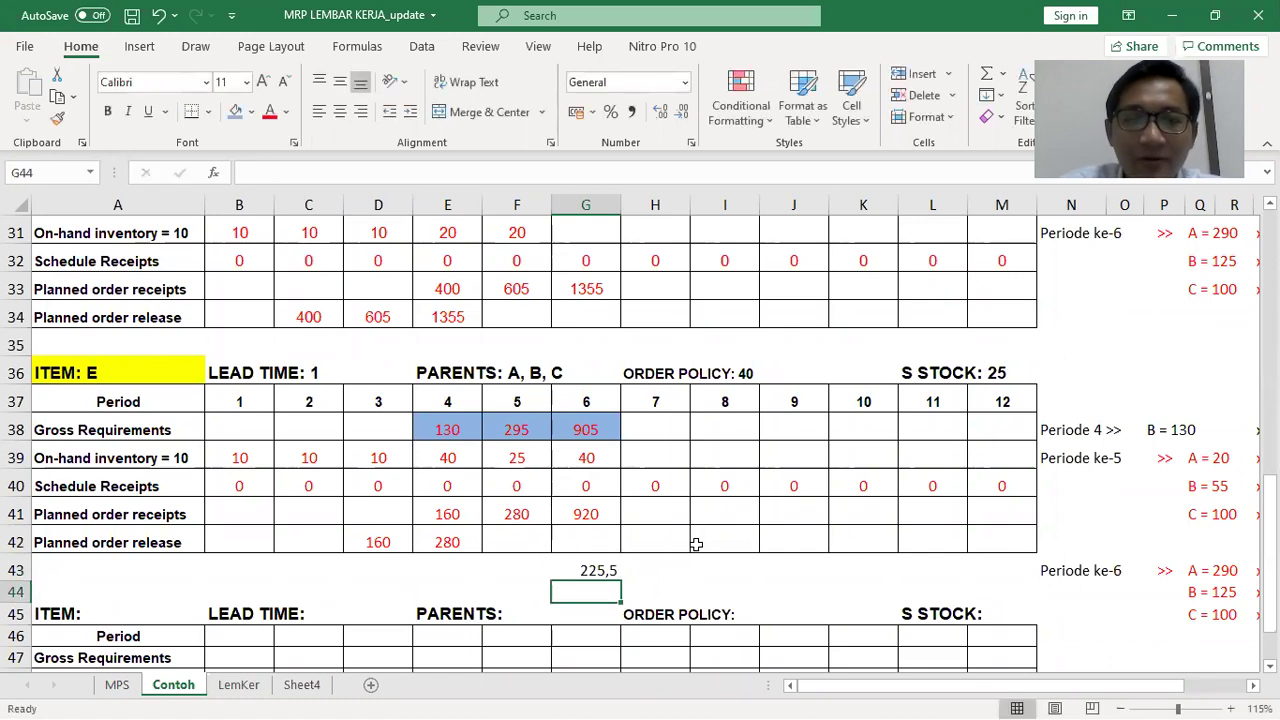
{"action": "key", "text": "Up"}
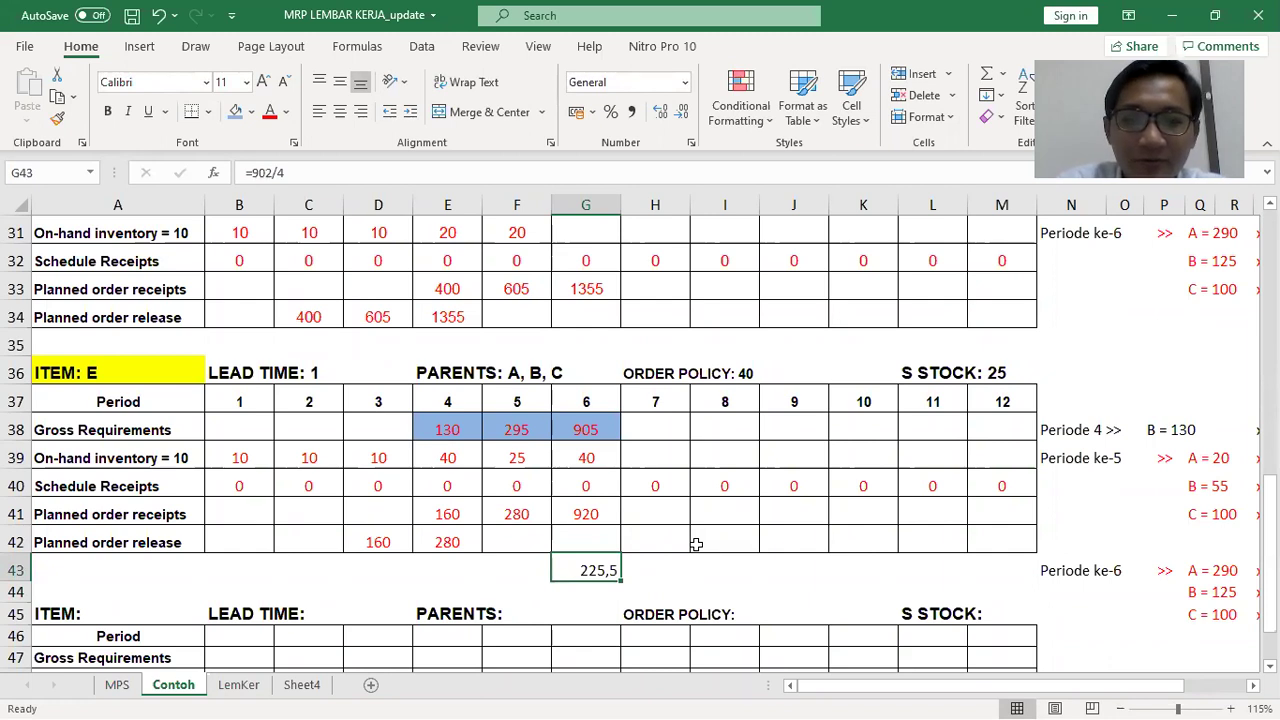
{"action": "key", "text": "Up"}
{"action": "key", "text": "Up"}
{"action": "key", "text": "Down"}
{"action": "key", "text": "Down"}
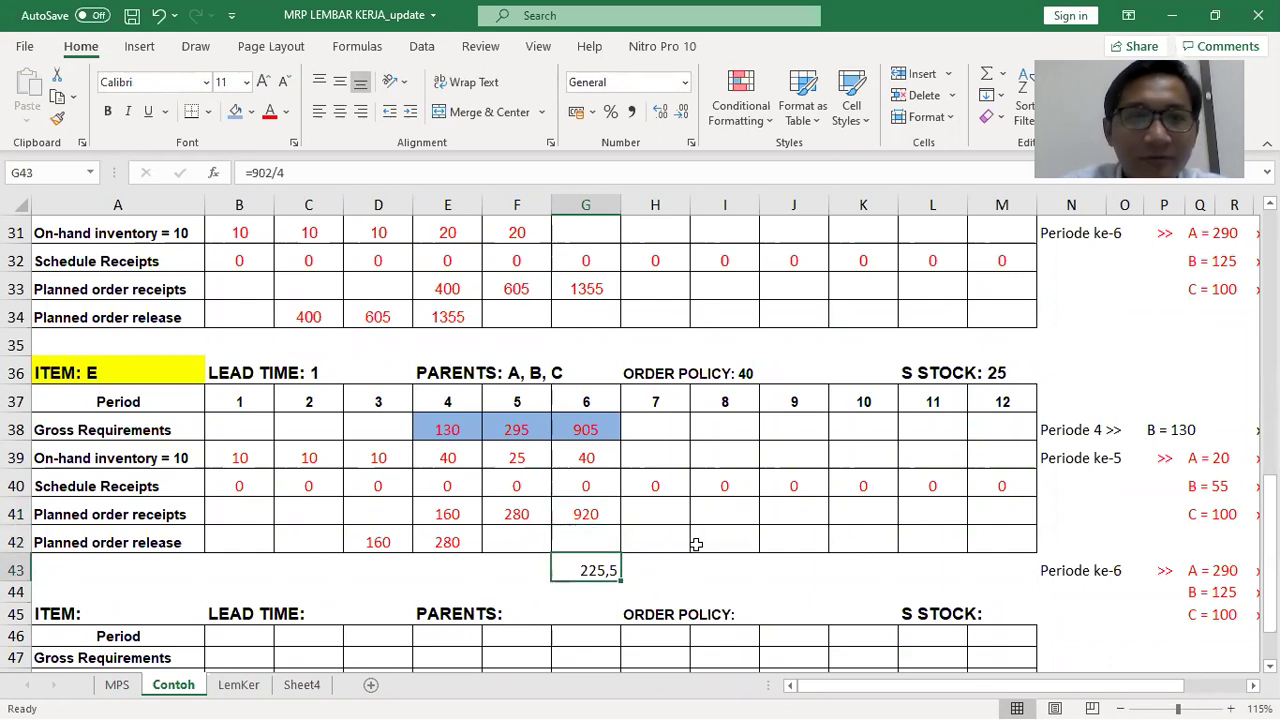
{"action": "left_click", "coordinate": [271, 172]}
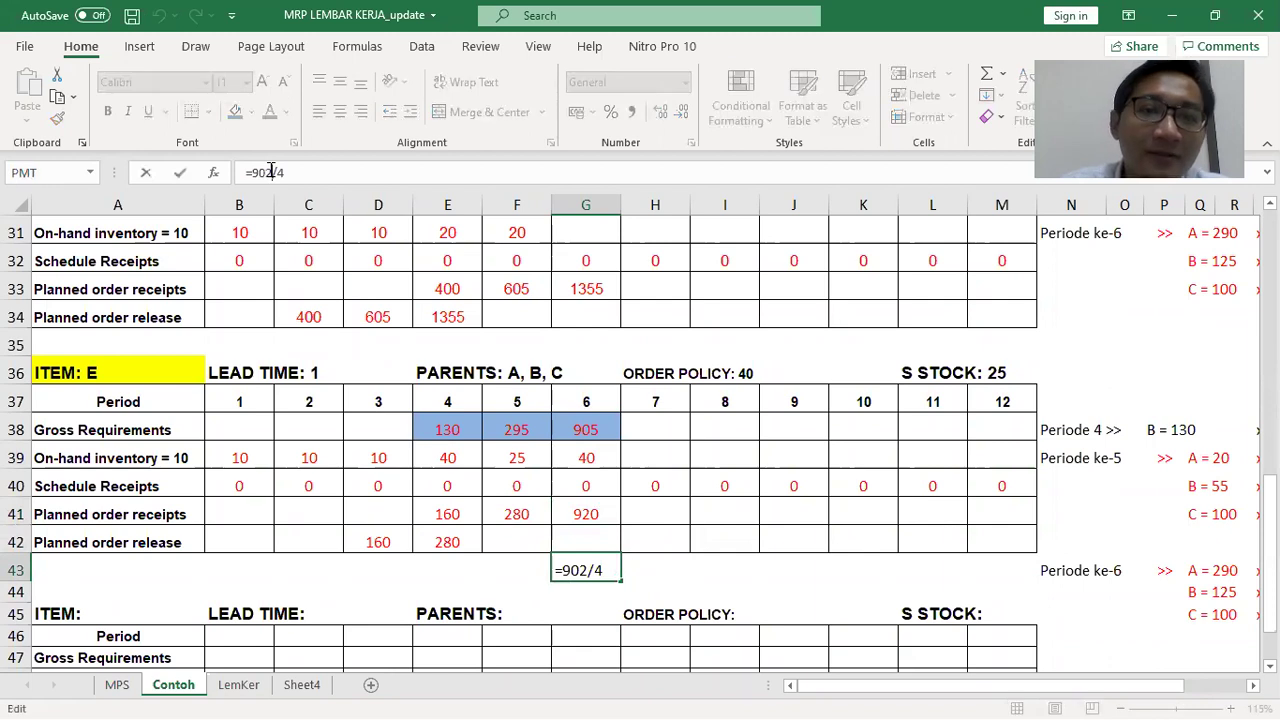
{"action": "key", "text": "BackSpace"}
{"action": "key", "text": "BackSpace"}
{"action": "type", "text": "20"}
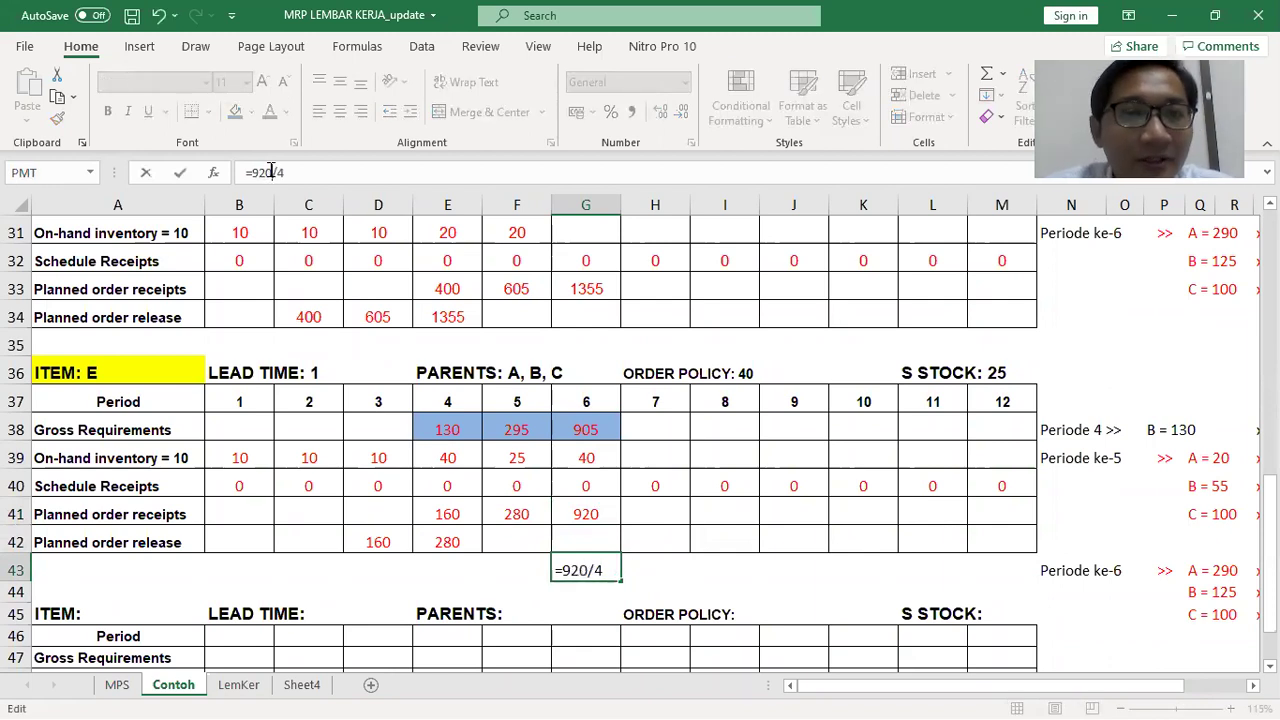
{"action": "key", "text": "Return"}
{"action": "key", "text": "Up"}
{"action": "key", "text": "Delete"}
Enter 920 as the period 5 planned order release in F42
{"action": "key", "text": "Up"}
{"action": "key", "text": "Left"}
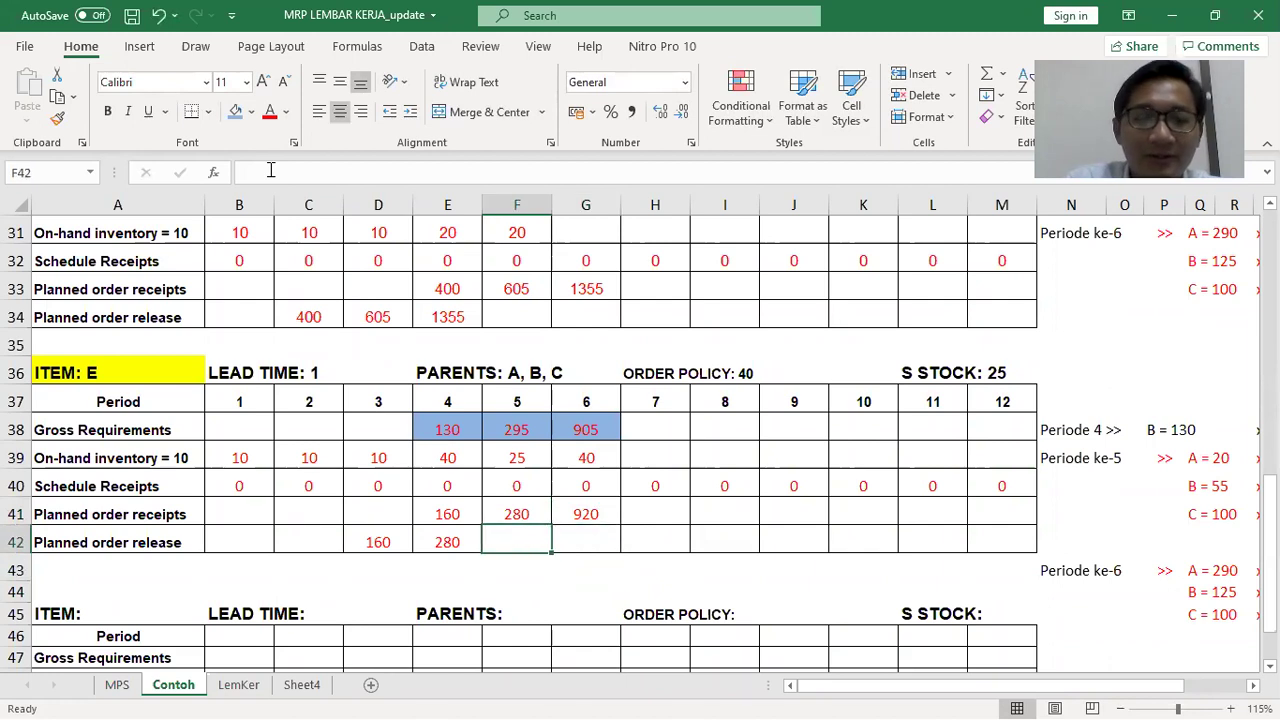
{"action": "type", "text": "920"}
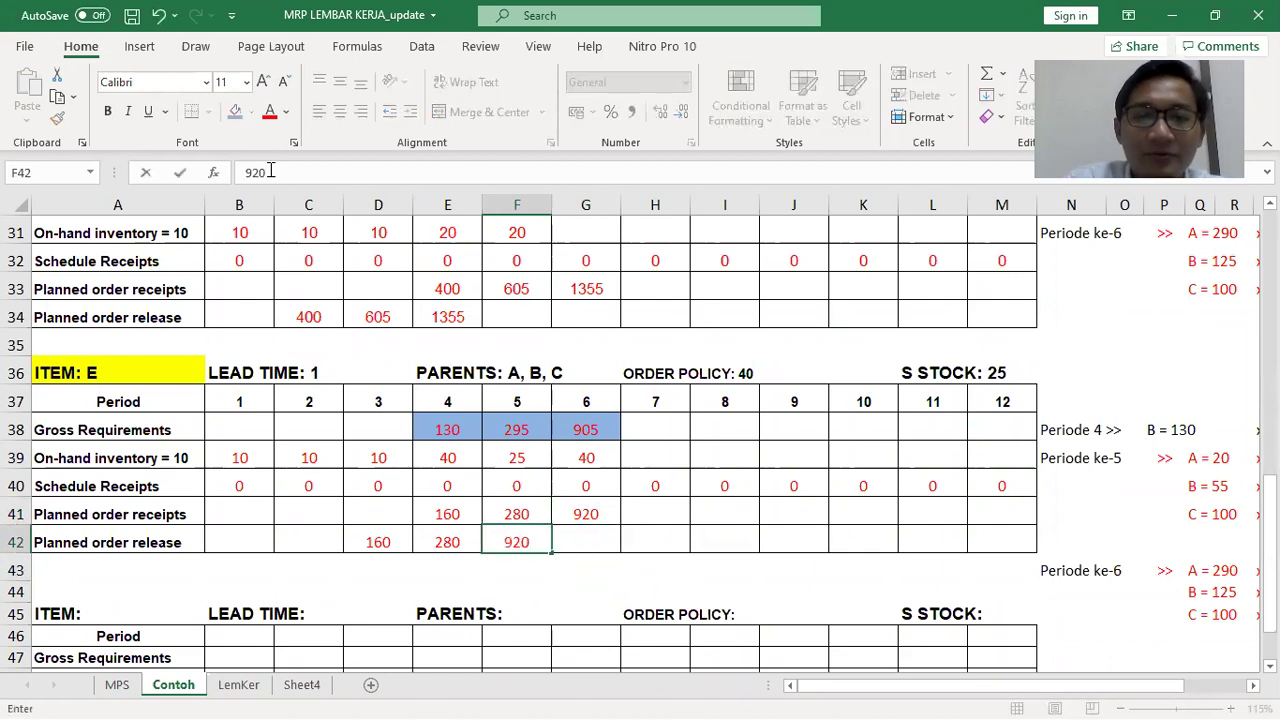
{"action": "key", "text": "Tab"}
{"action": "key", "text": "Up"}
{"action": "key", "text": "Up"}
{"action": "key", "text": "Up"}
{"action": "key", "text": "Right"}
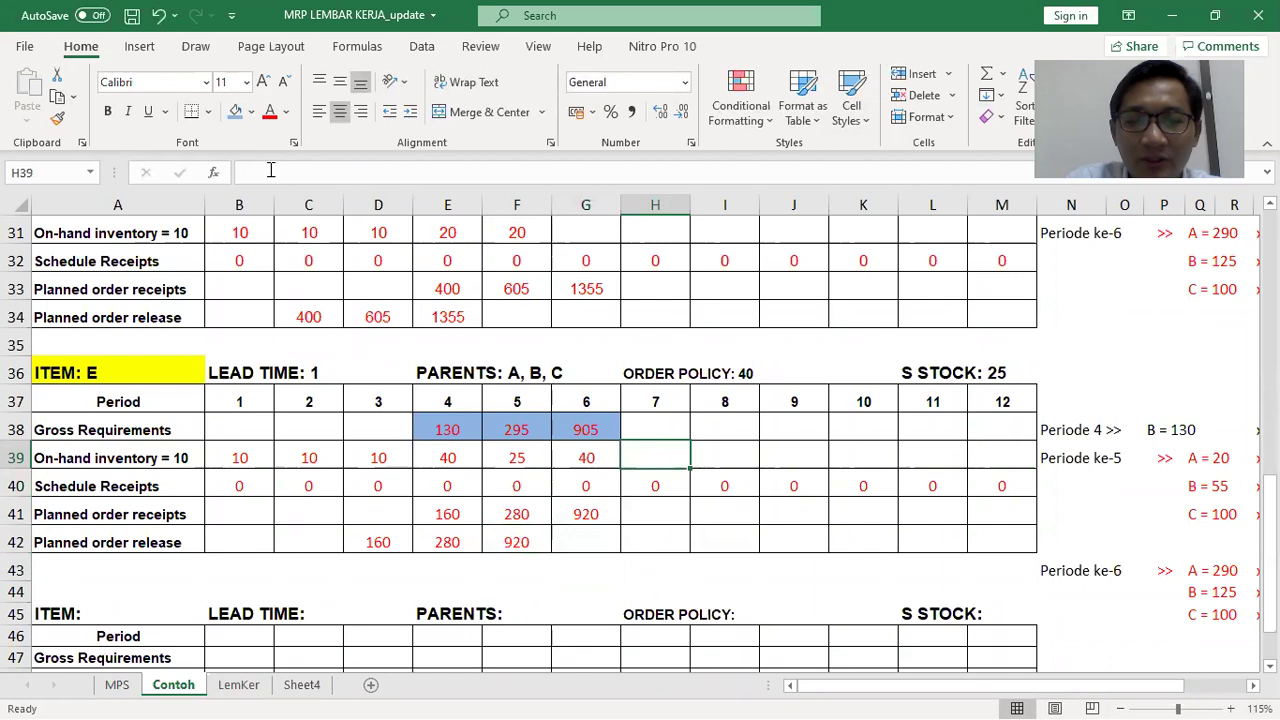
Enter 40 as on-hand inventory in H39 through M39 for periods 7–12
{"action": "type", "text": "40"}
{"action": "key", "text": "Tab"}
{"action": "type", "text": "40"}
{"action": "key", "text": "Tab"}
{"action": "type", "text": "40"}
{"action": "key", "text": "Tab"}
{"action": "type", "text": "40"}
{"action": "key", "text": "Tab"}
{"action": "type", "text": "40"}
{"action": "key", "text": "Tab"}
{"action": "type", "text": "40"}
{"action": "key", "text": "Down"}
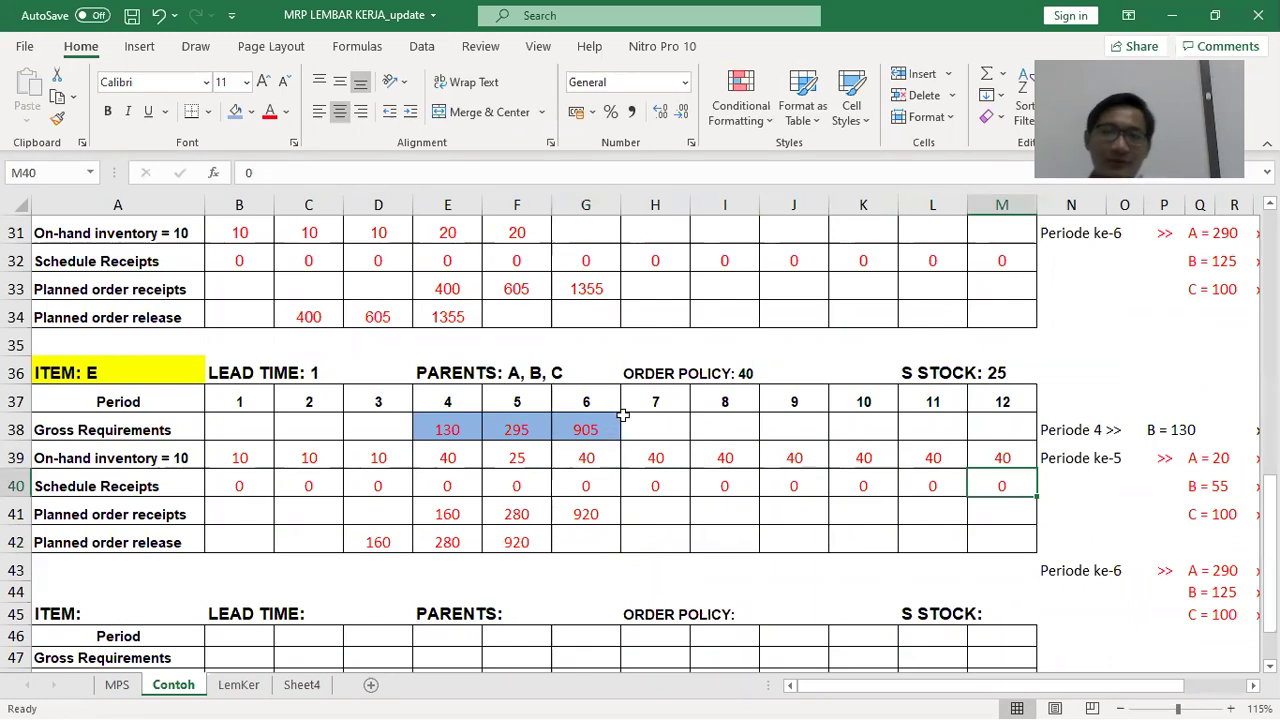
Review the worksheet and check the problem statement in the Word document before returning
{"action": "scroll", "coordinate": [745, 478], "scroll_direction": "up", "scroll_amount": 3}
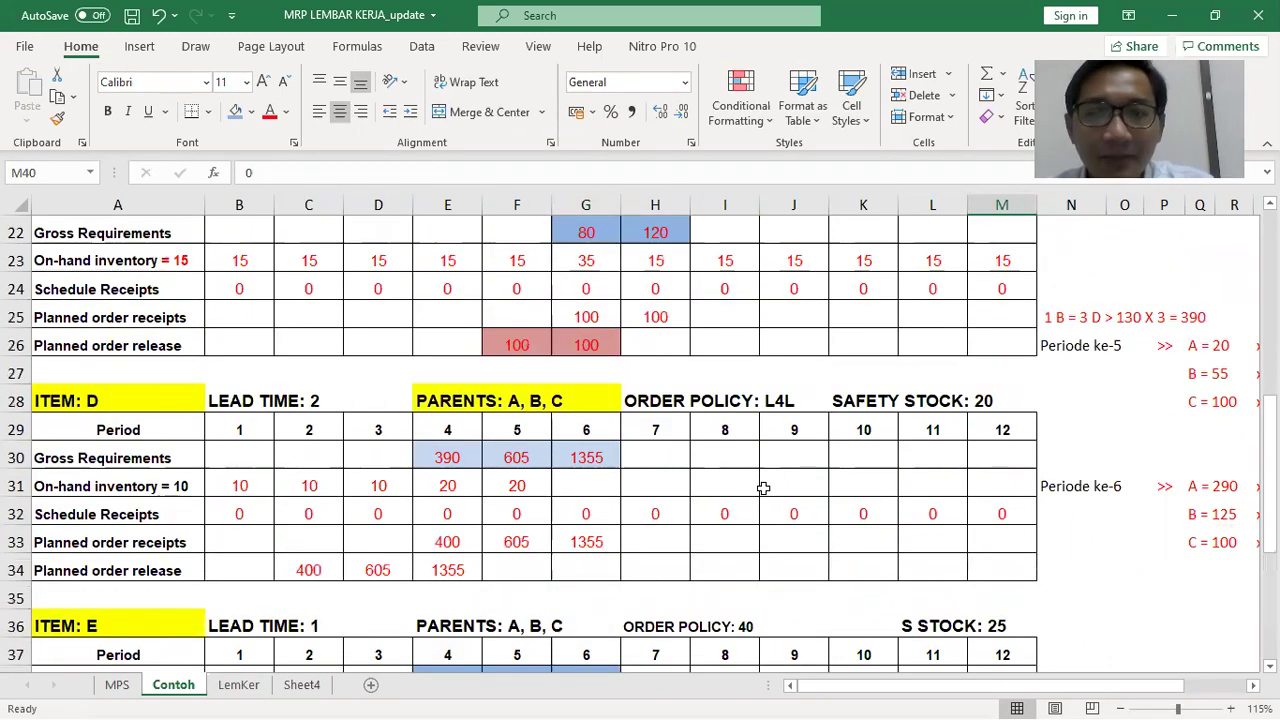
{"action": "scroll", "coordinate": [763, 488], "scroll_direction": "down", "scroll_amount": 2, "text": "ctrl"}
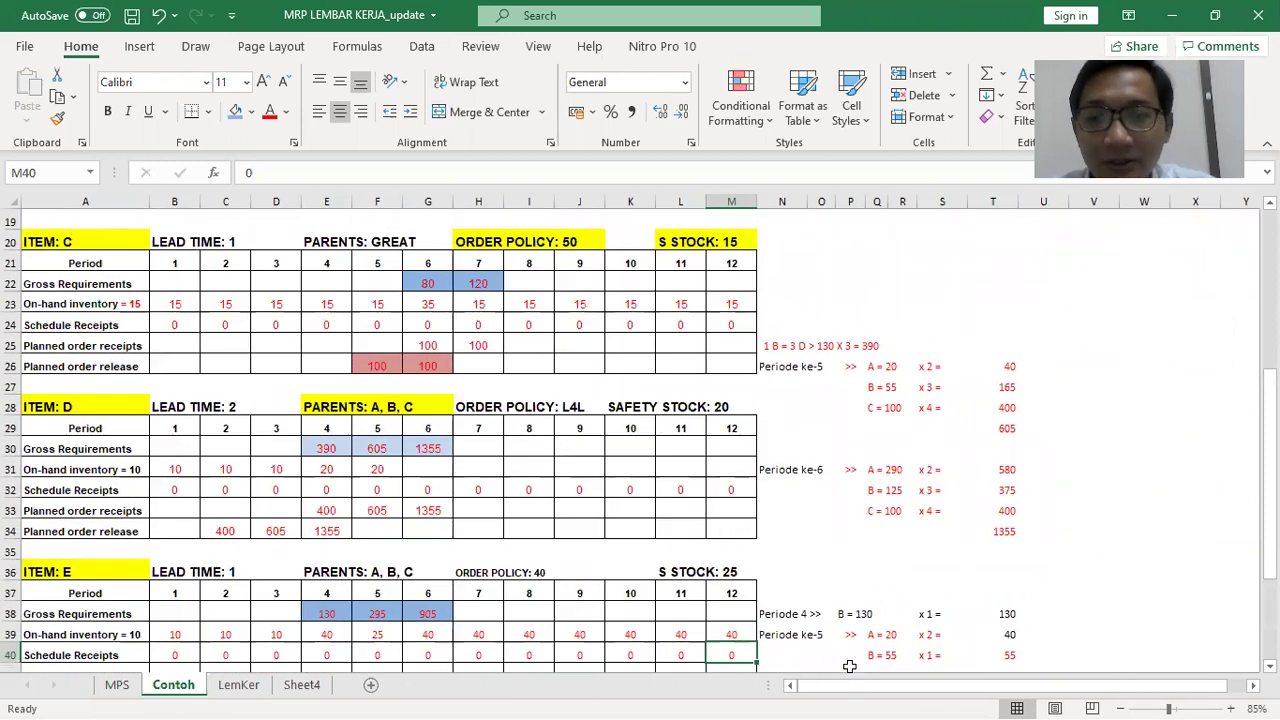
{"action": "scroll", "coordinate": [760, 552], "scroll_direction": "down", "scroll_amount": 2}
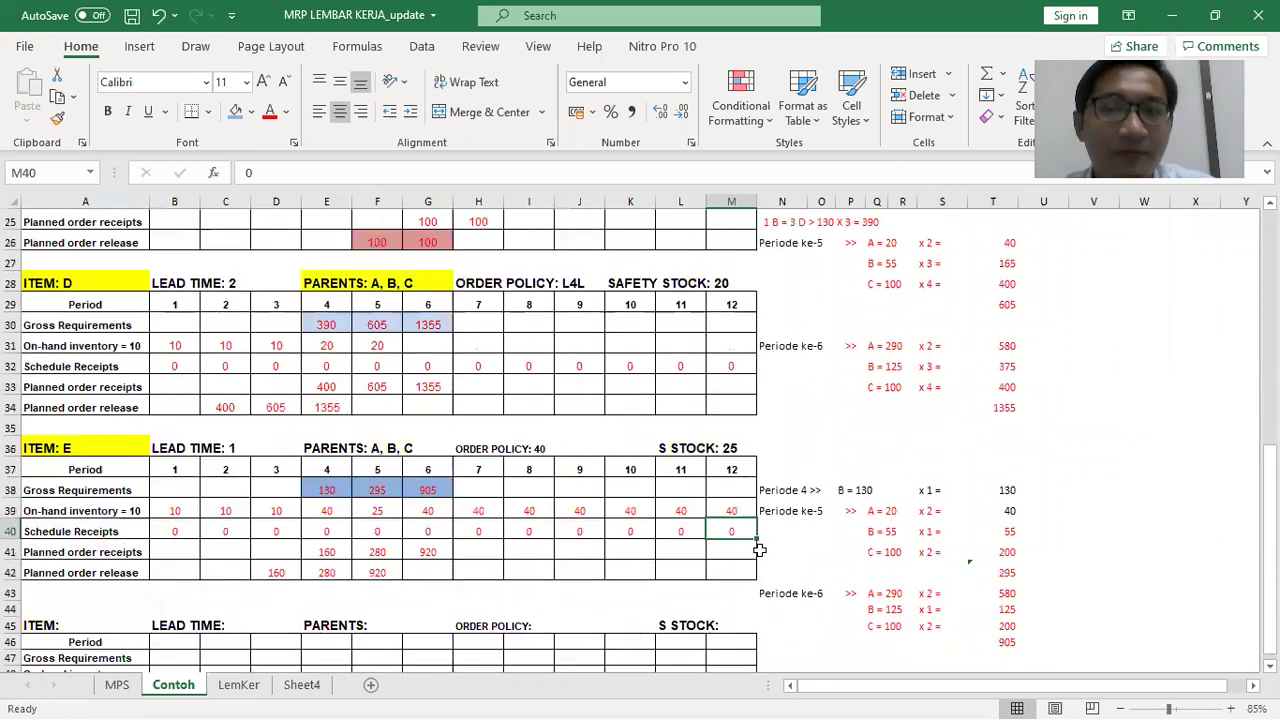
{"action": "scroll", "coordinate": [760, 550], "scroll_direction": "up", "scroll_amount": 4}
{"action": "scroll", "coordinate": [733, 586], "scroll_direction": "up", "scroll_amount": 3}
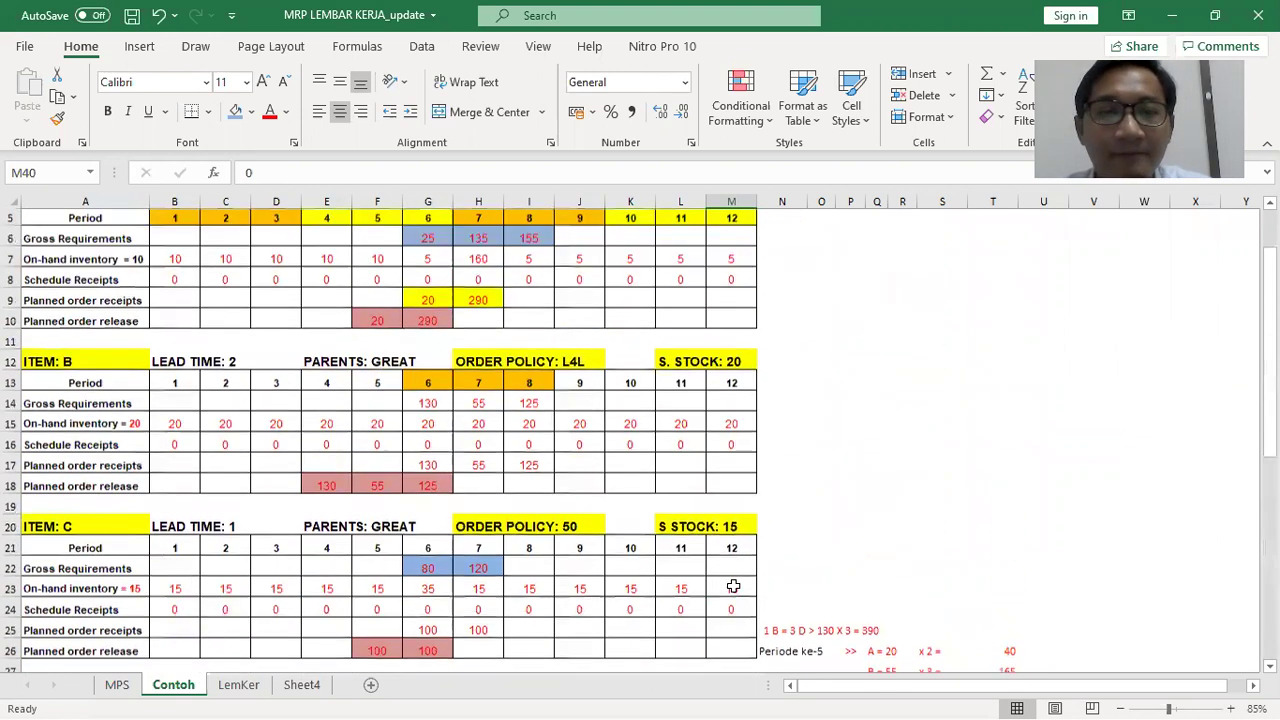
{"action": "scroll", "coordinate": [733, 586], "scroll_direction": "up", "scroll_amount": 2}
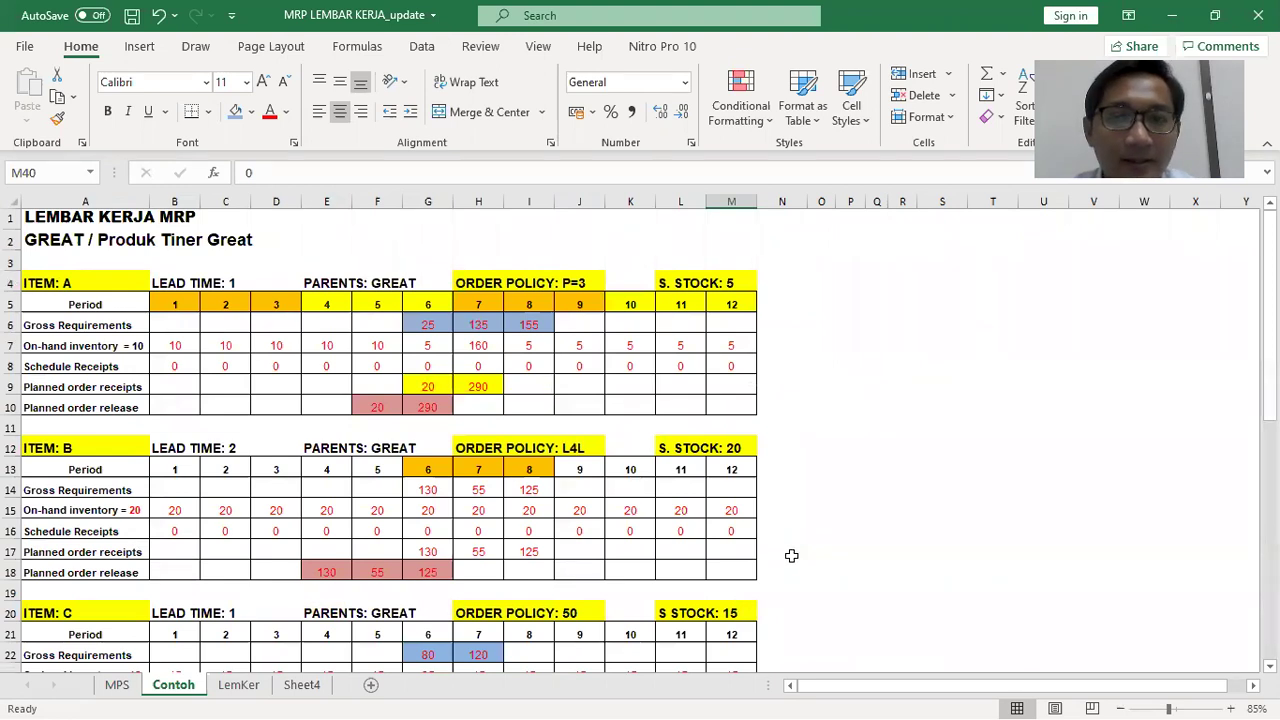
{"action": "scroll", "coordinate": [790, 557], "scroll_direction": "down", "scroll_amount": 6}
{"action": "key", "text": "alt+Tab"}
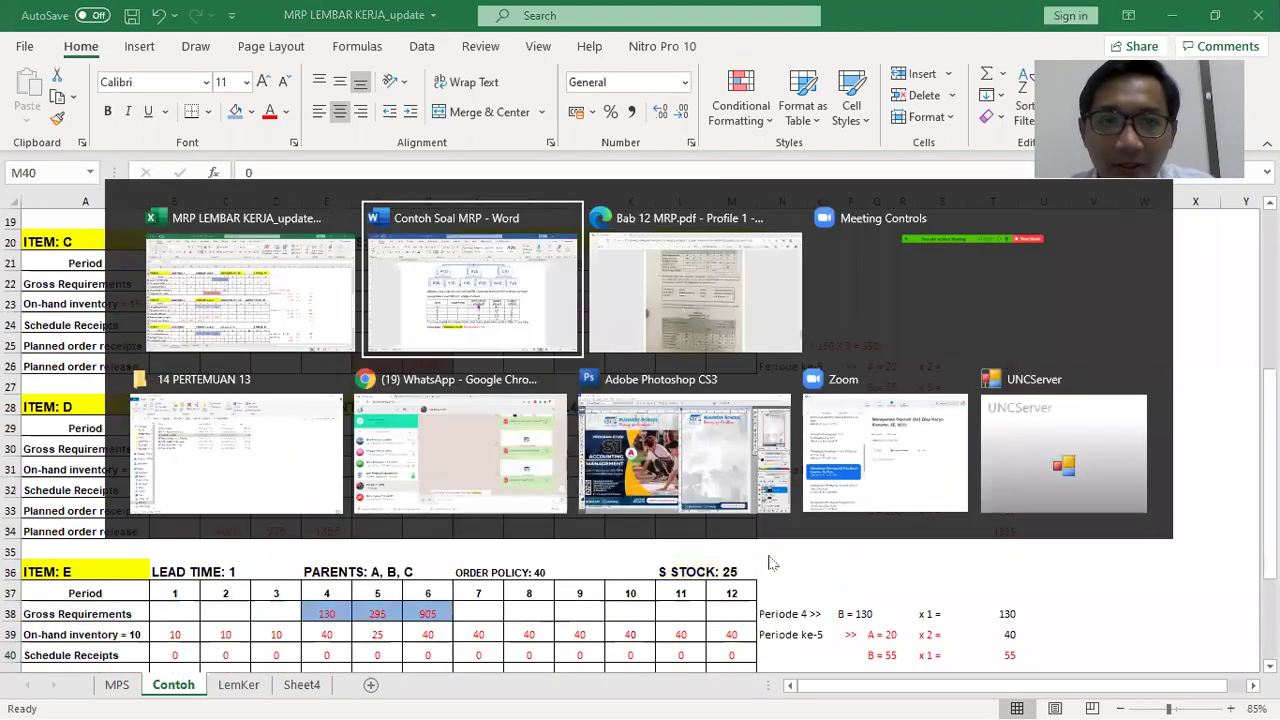
{"action": "scroll", "coordinate": [966, 497], "scroll_direction": "down", "scroll_amount": 2}
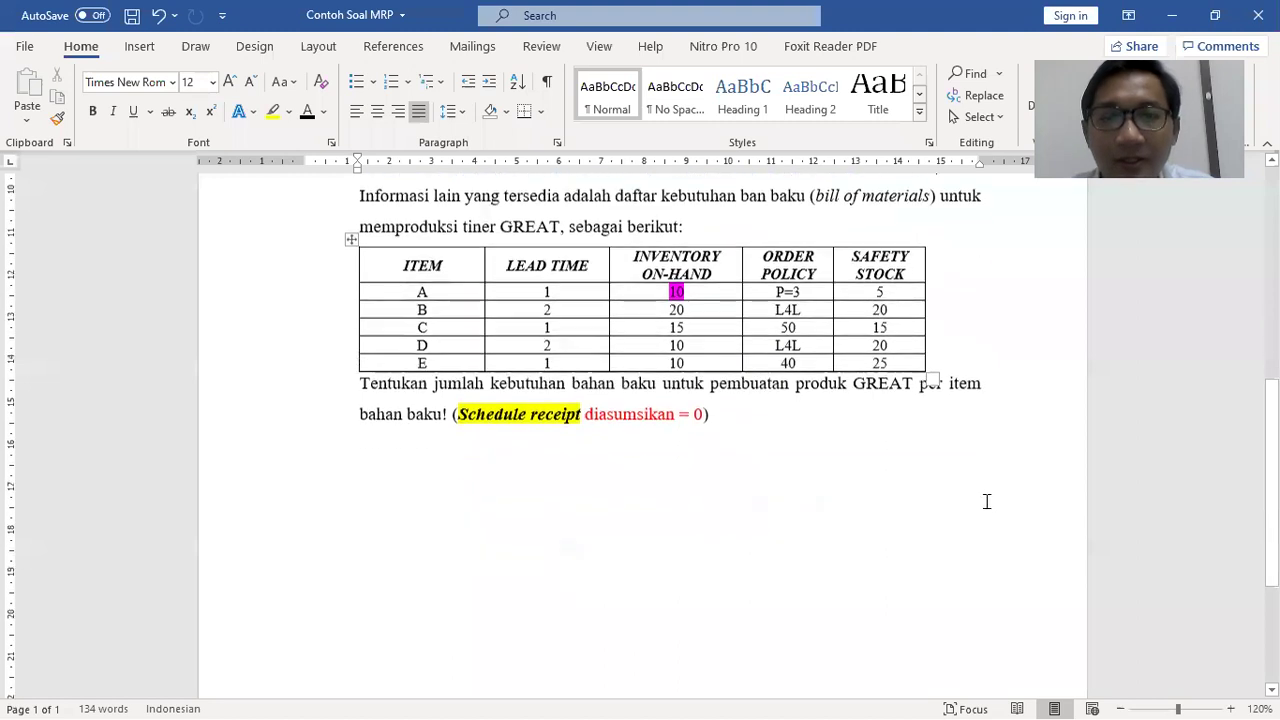
{"action": "scroll", "coordinate": [986, 501], "scroll_direction": "down", "scroll_amount": 2}
{"action": "scroll", "coordinate": [984, 502], "scroll_direction": "up", "scroll_amount": 7}
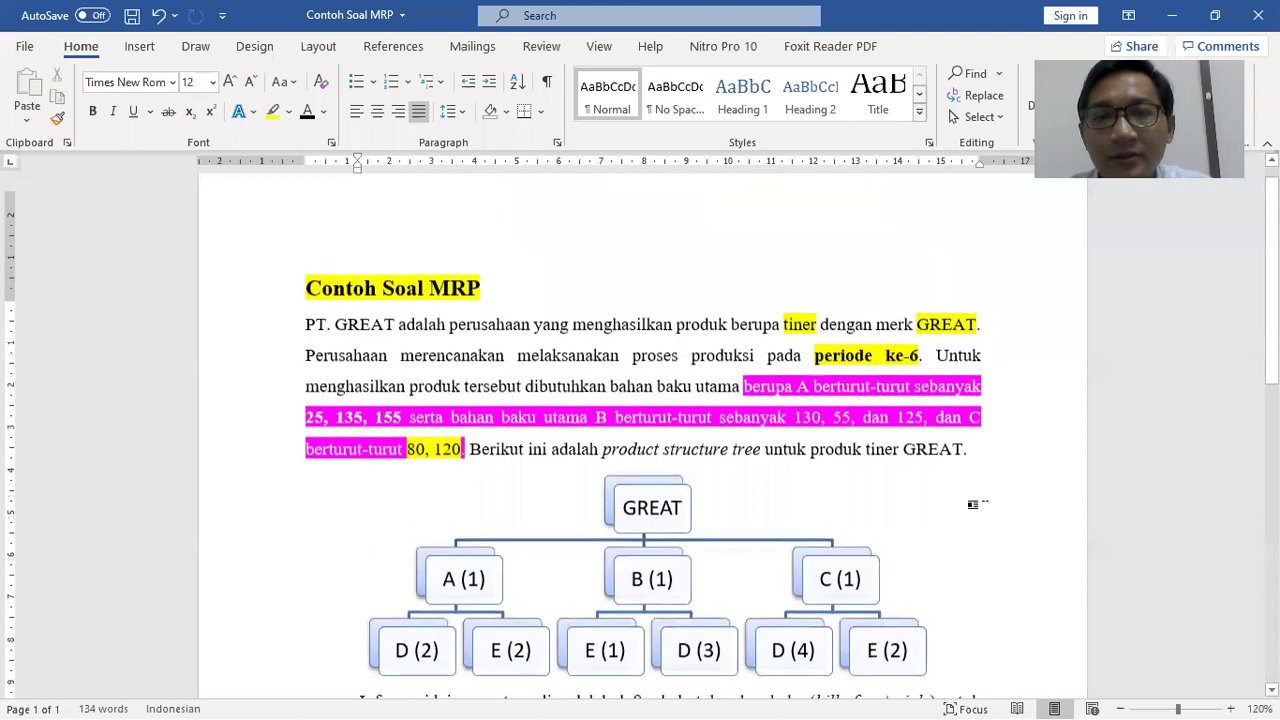
{"action": "key", "text": "alt+Tab"}
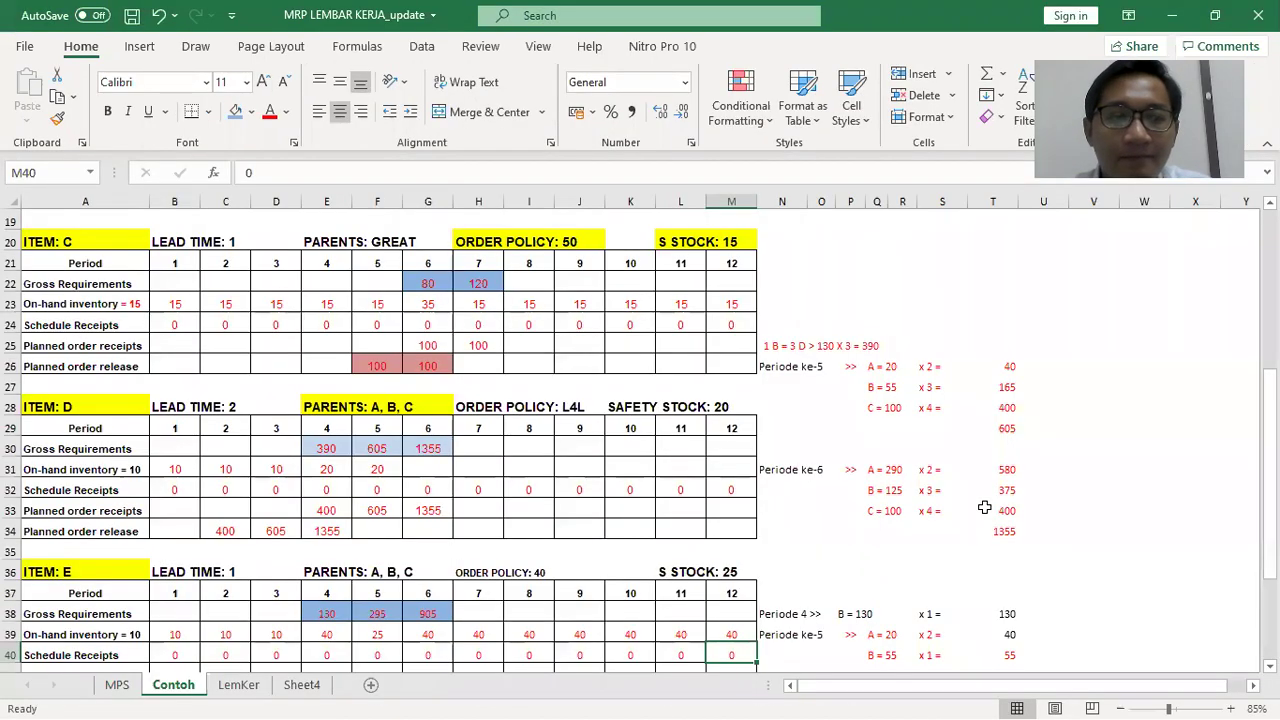